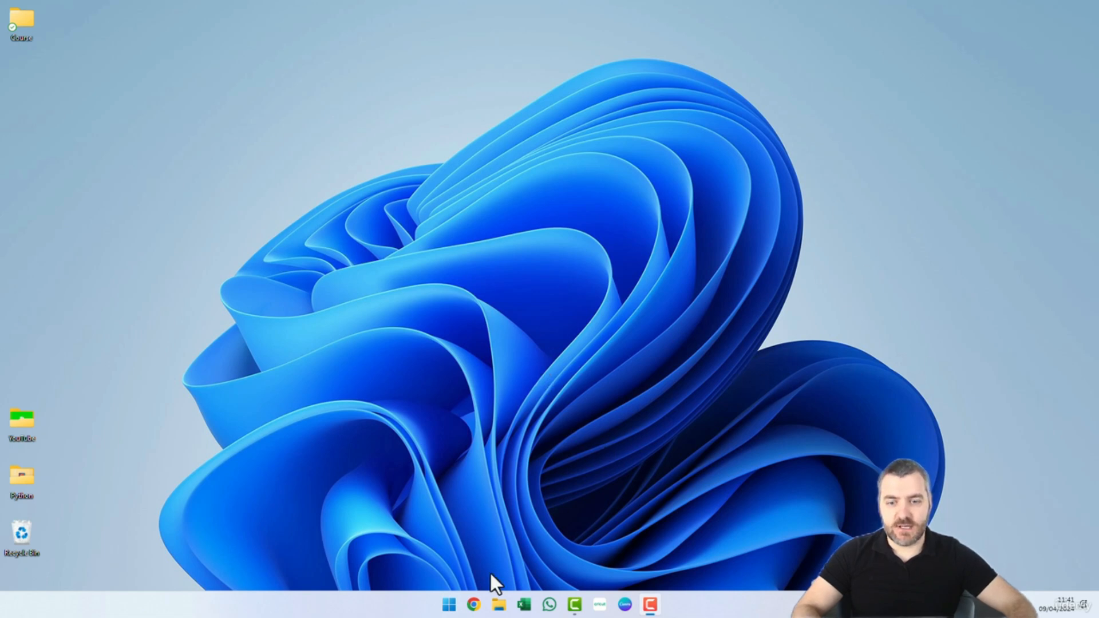
Search the Start menu for Excel and unpin the app from Start.
left_click(451, 609)
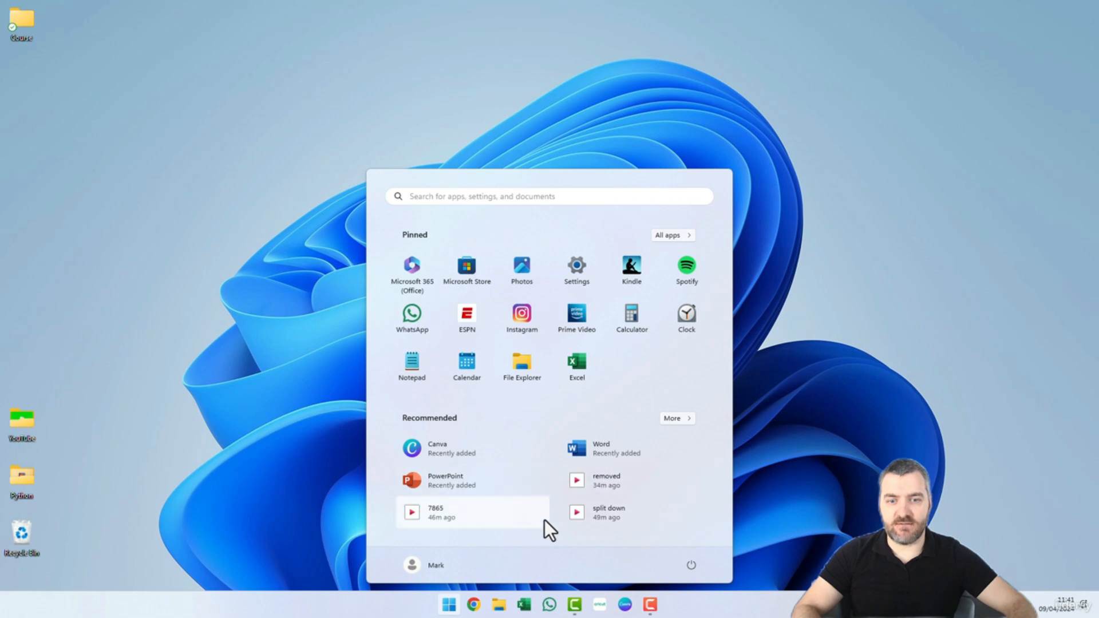
left_click(464, 195)
type("exce")
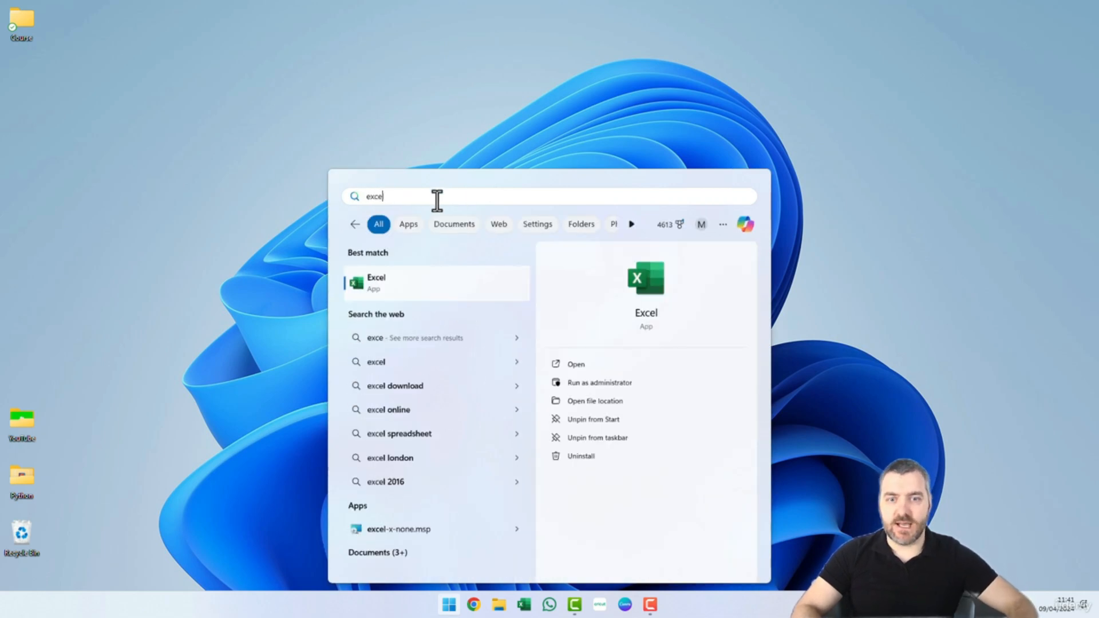
type("l")
key("BackSpace")
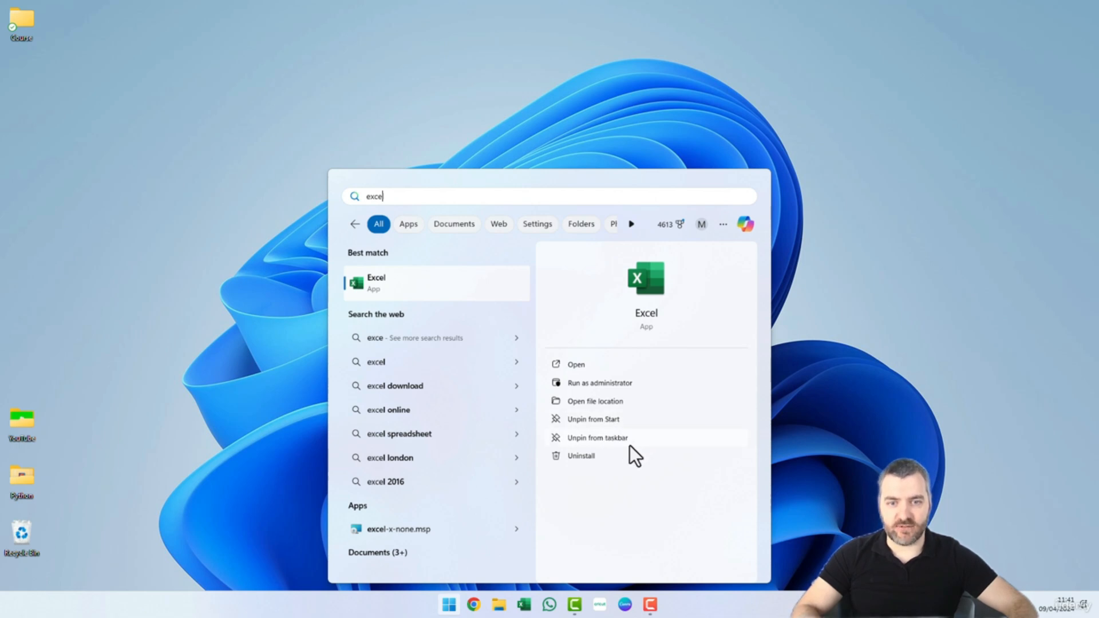
left_click(628, 419)
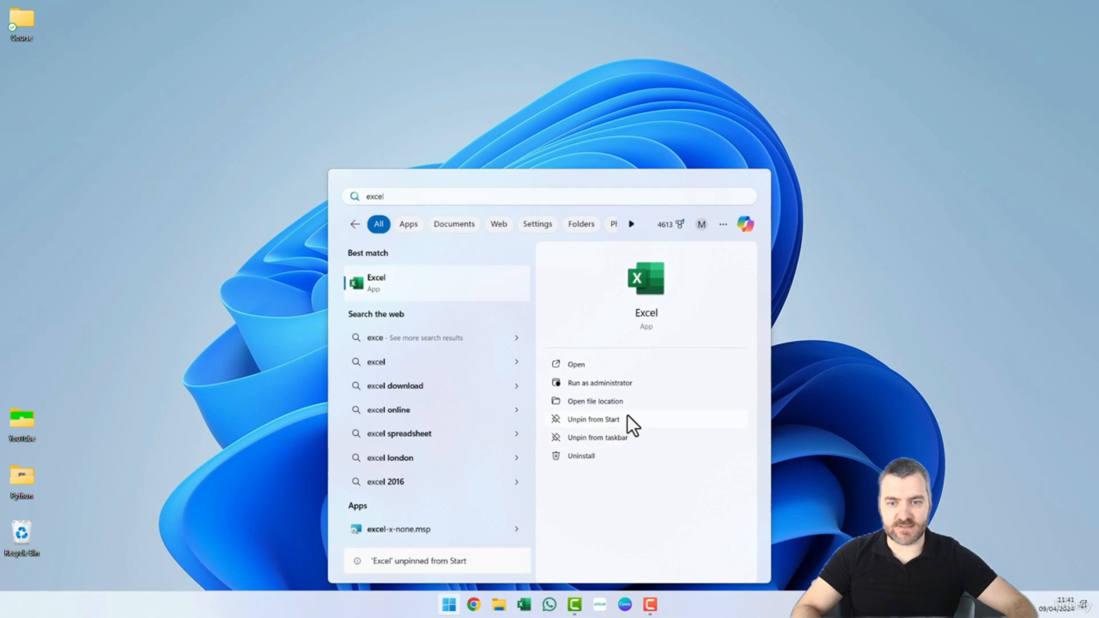
left_click(614, 421)
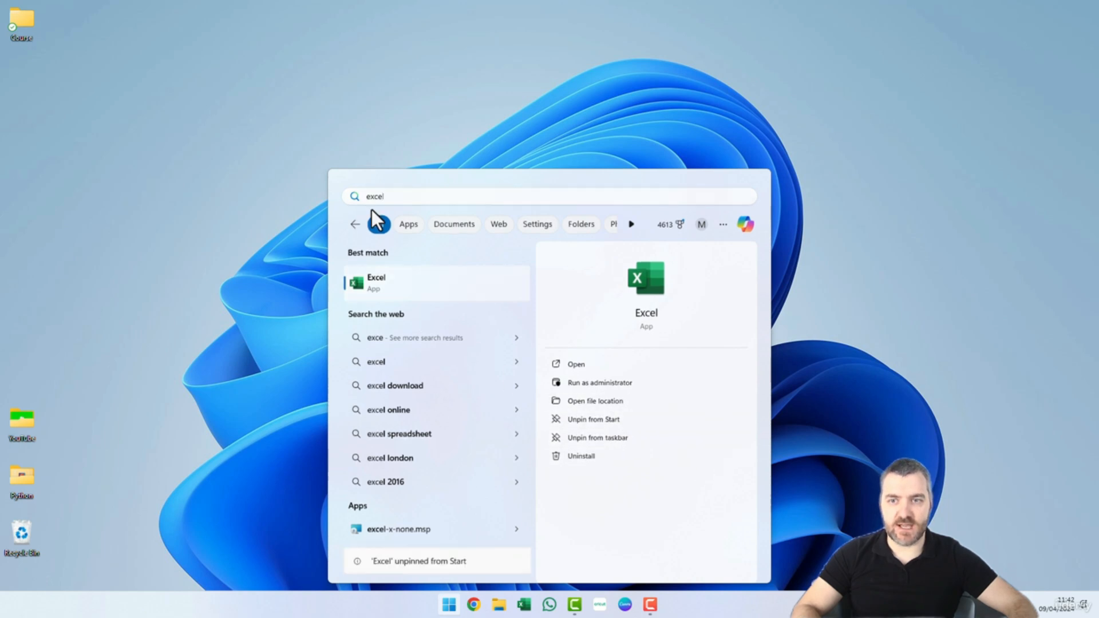
left_click(299, 412)
Search for Excel again and pin the app to Start.
left_click(449, 604)
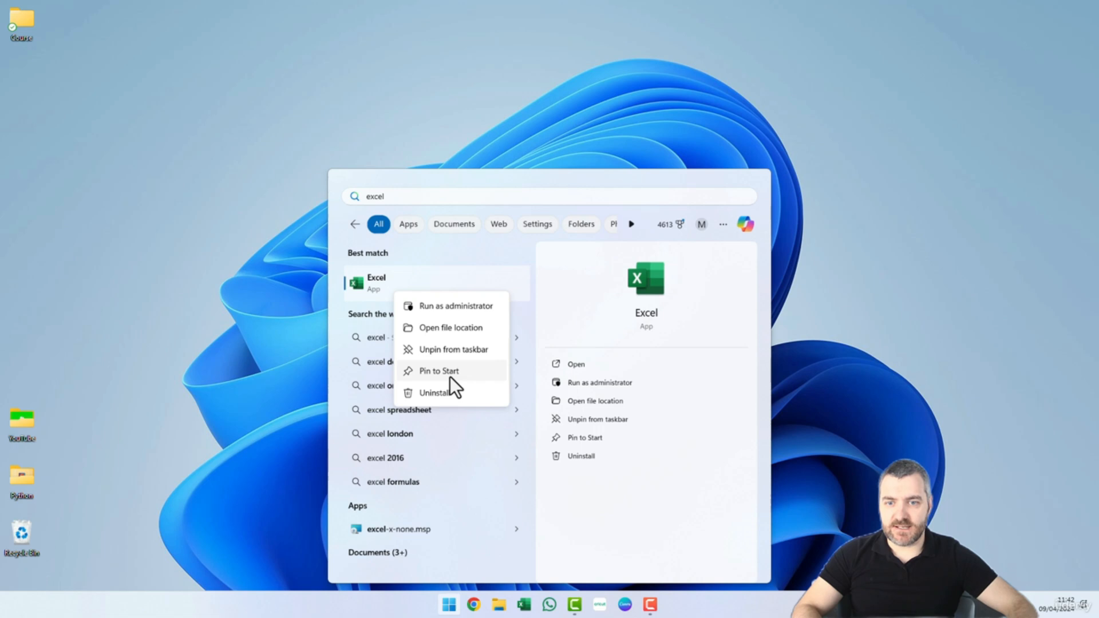
left_click(499, 253)
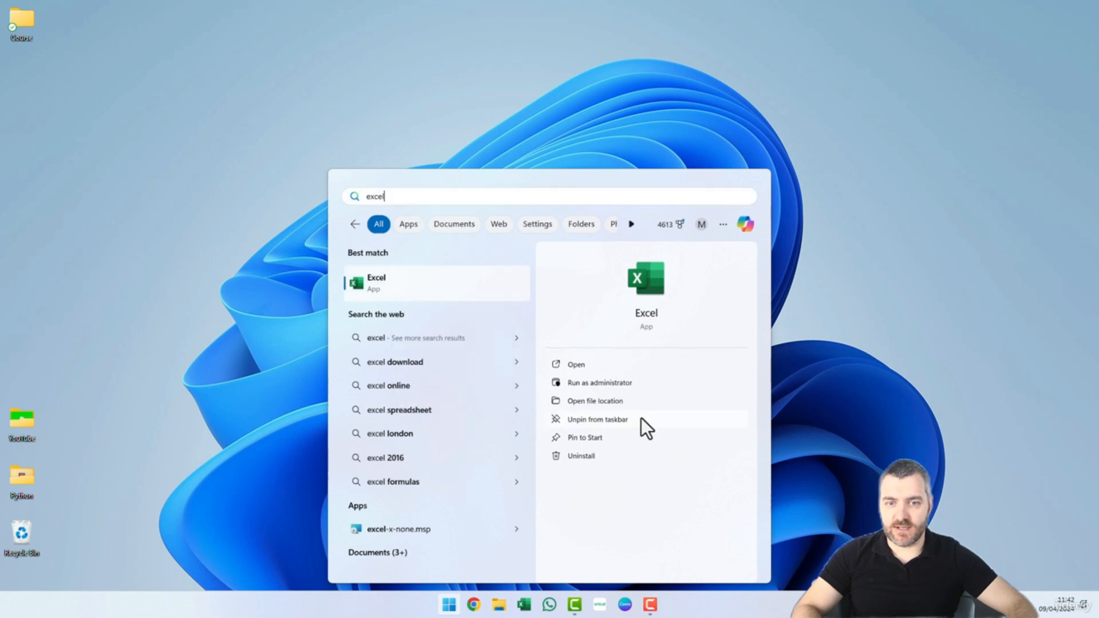
left_click(603, 438)
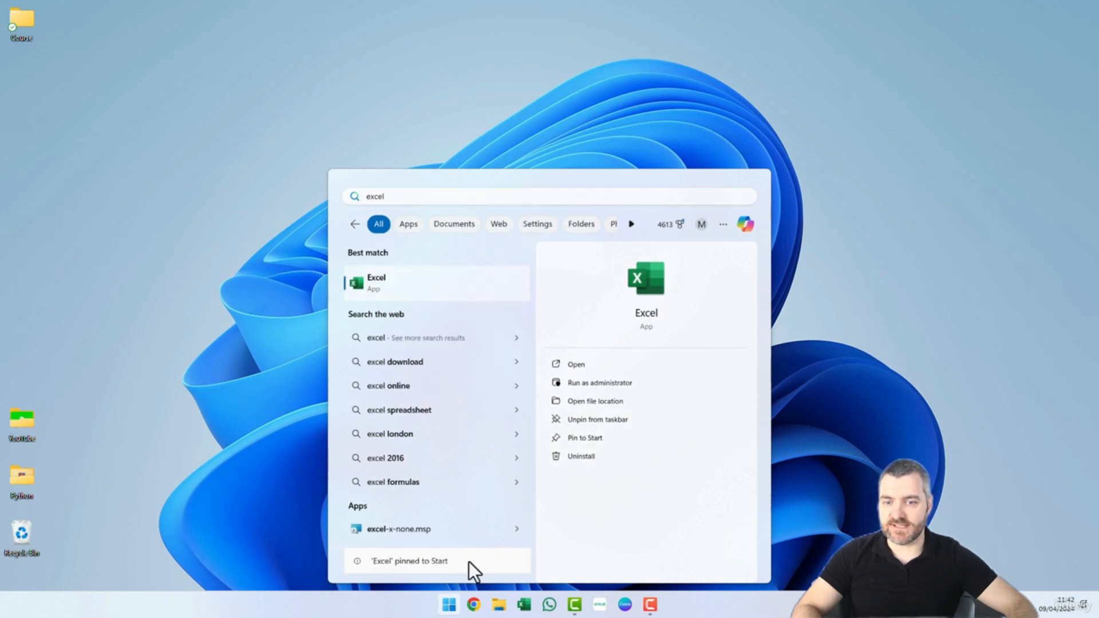
Open the file location of the Excel app pinned to Start, copy its shortcut, and close the folder.
left_click(455, 601)
left_click(456, 598)
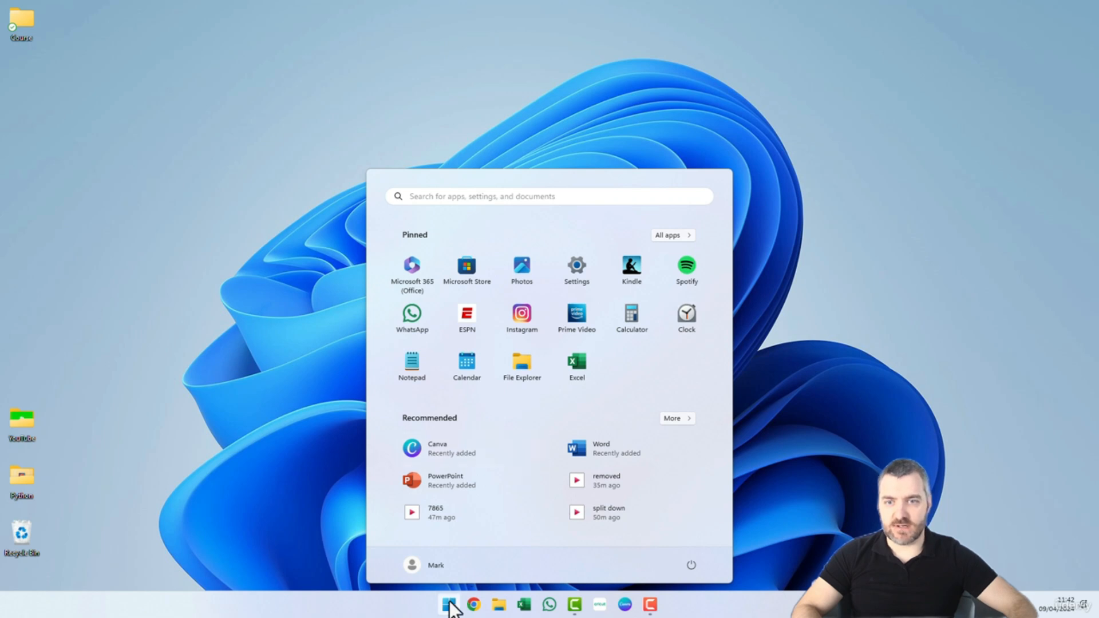
right_click(578, 369)
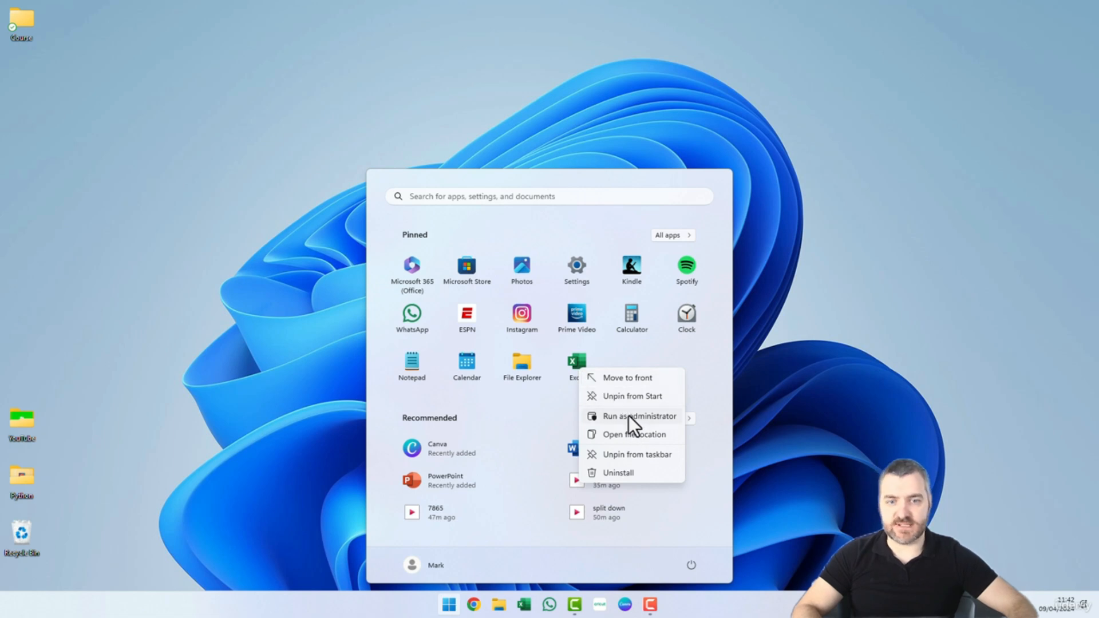
left_click(636, 435)
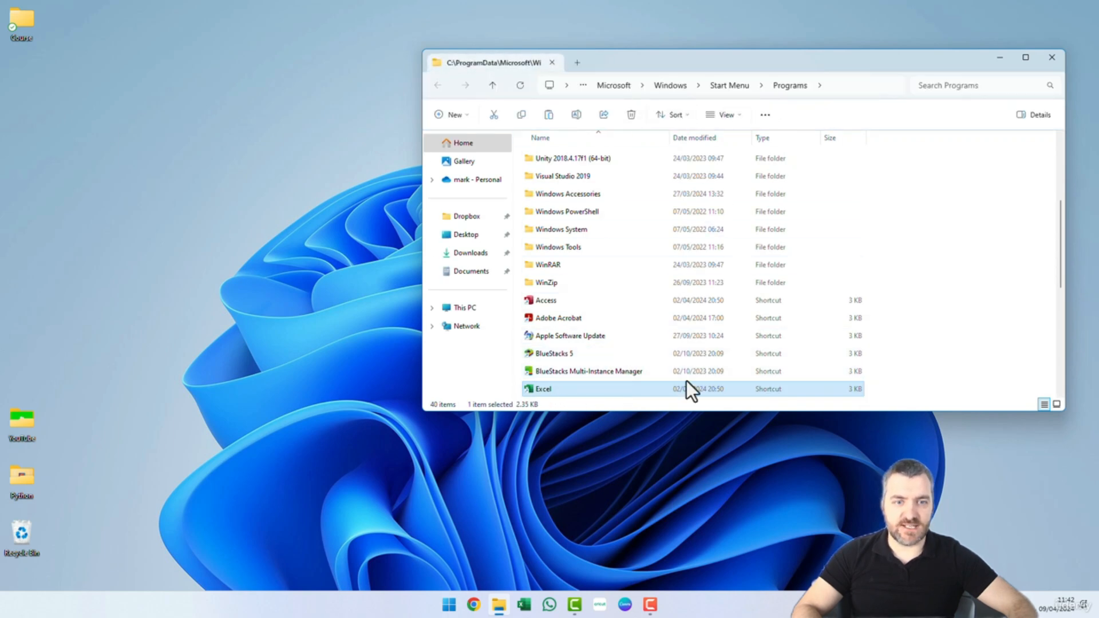
right_click(541, 391)
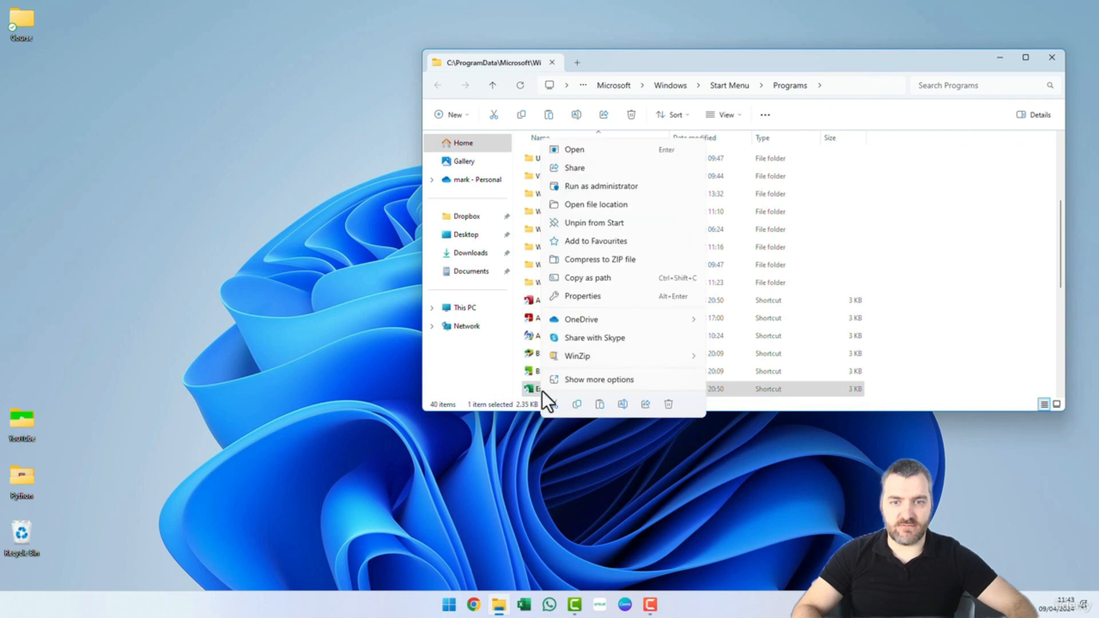
left_click(574, 405)
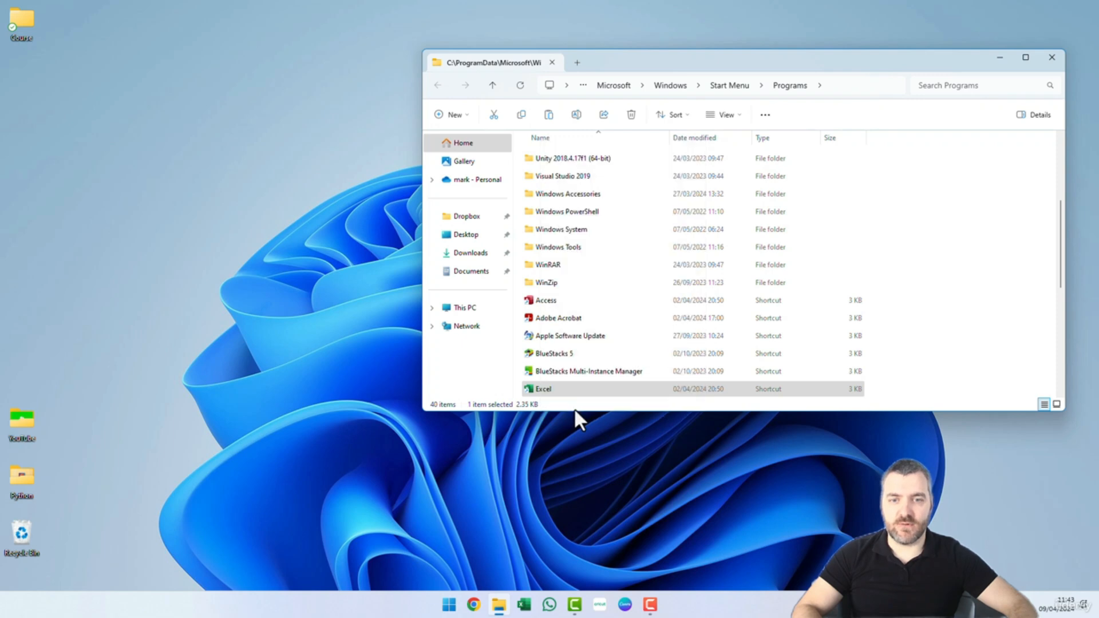
left_click(1055, 62)
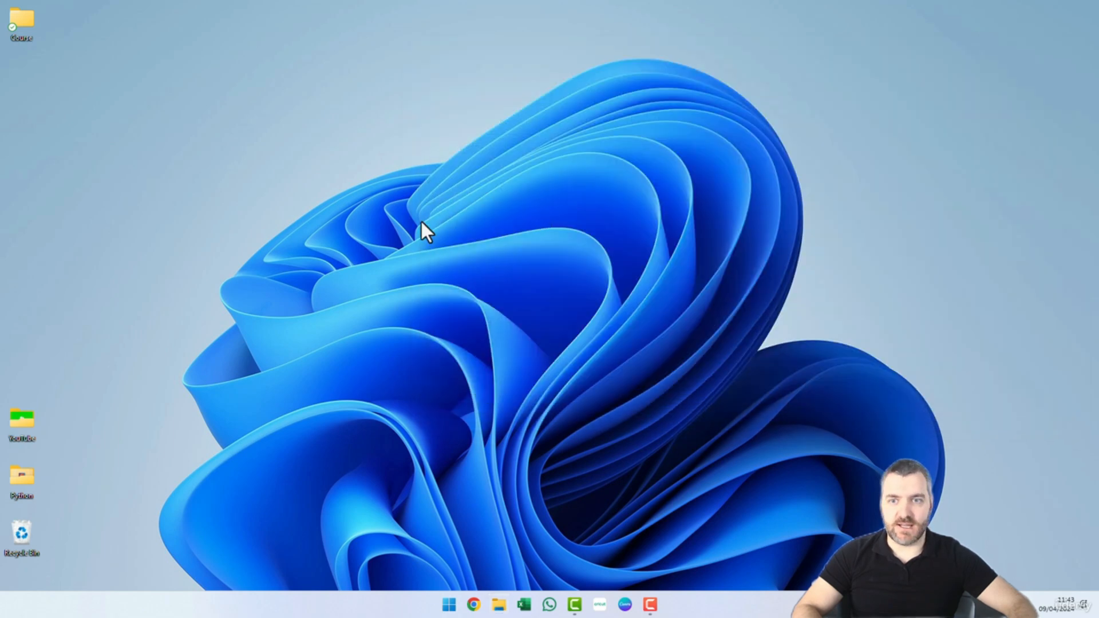
Paste the copied Excel item onto the desktop as a shortcut and move it to the clear area right of the wallpaper graphic.
right_click(421, 221)
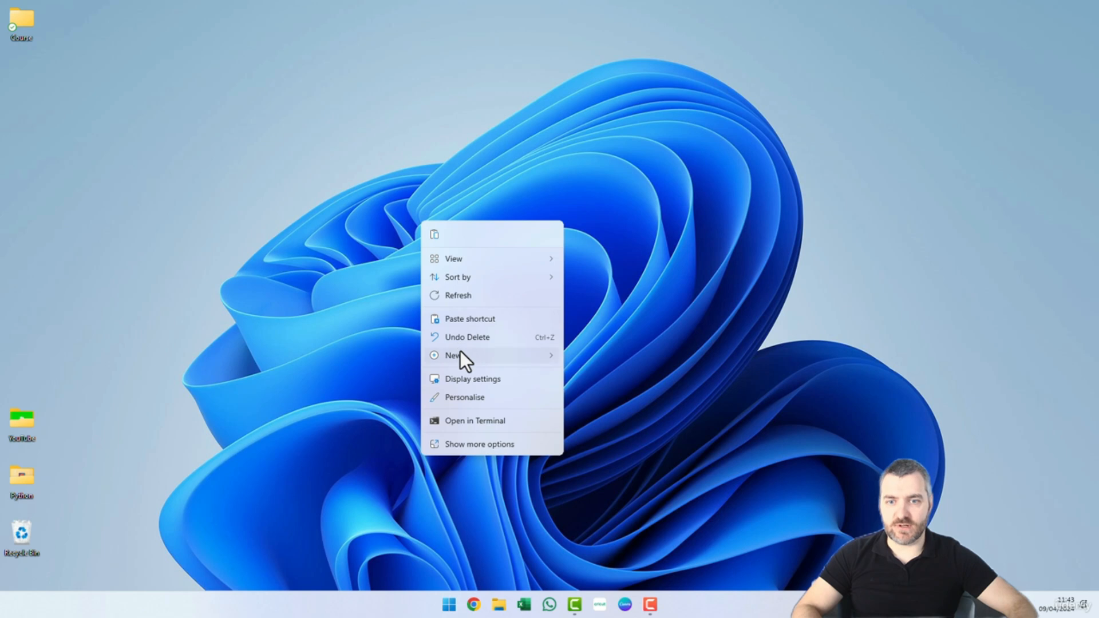
left_click(476, 318)
left_click_drag(26, 81, 554, 318)
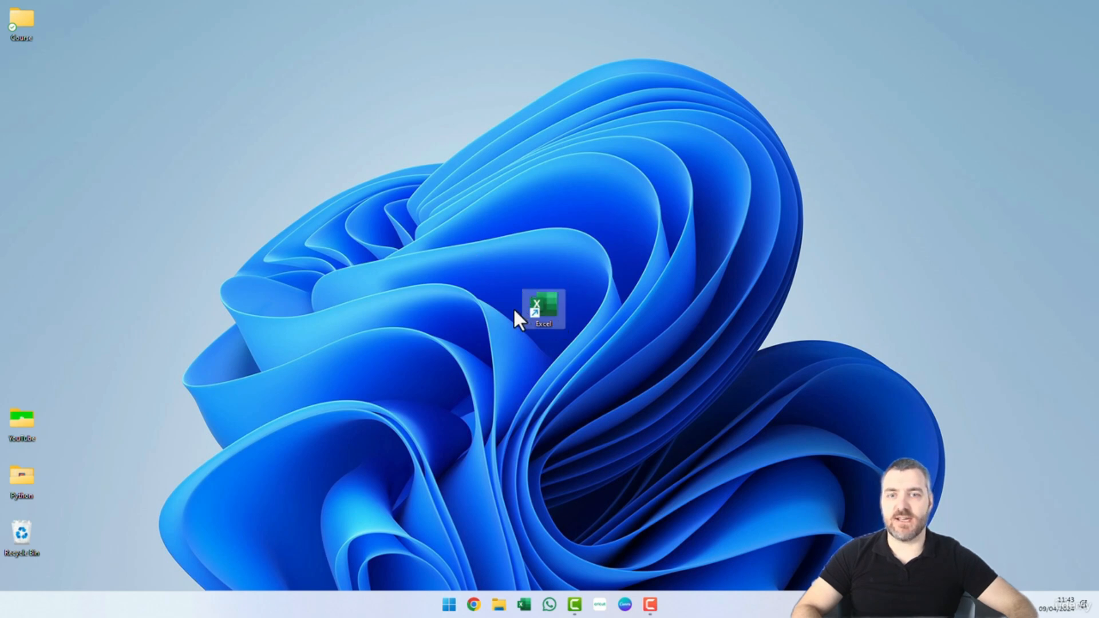
left_click_drag(553, 301, 944, 301)
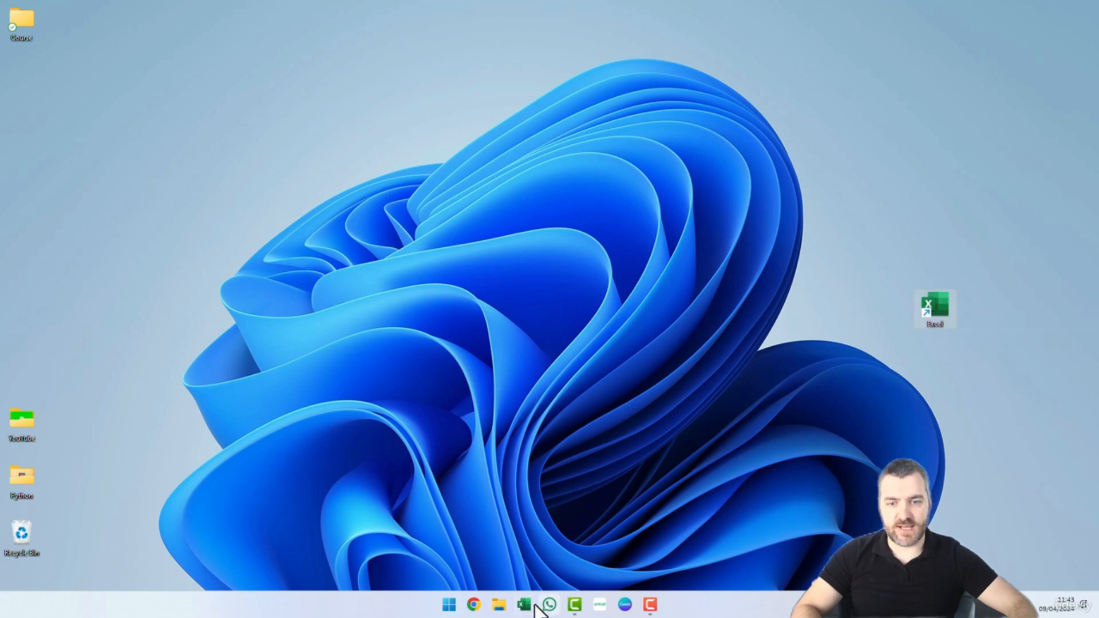
Launch Excel from its desktop shortcut.
left_click(449, 604)
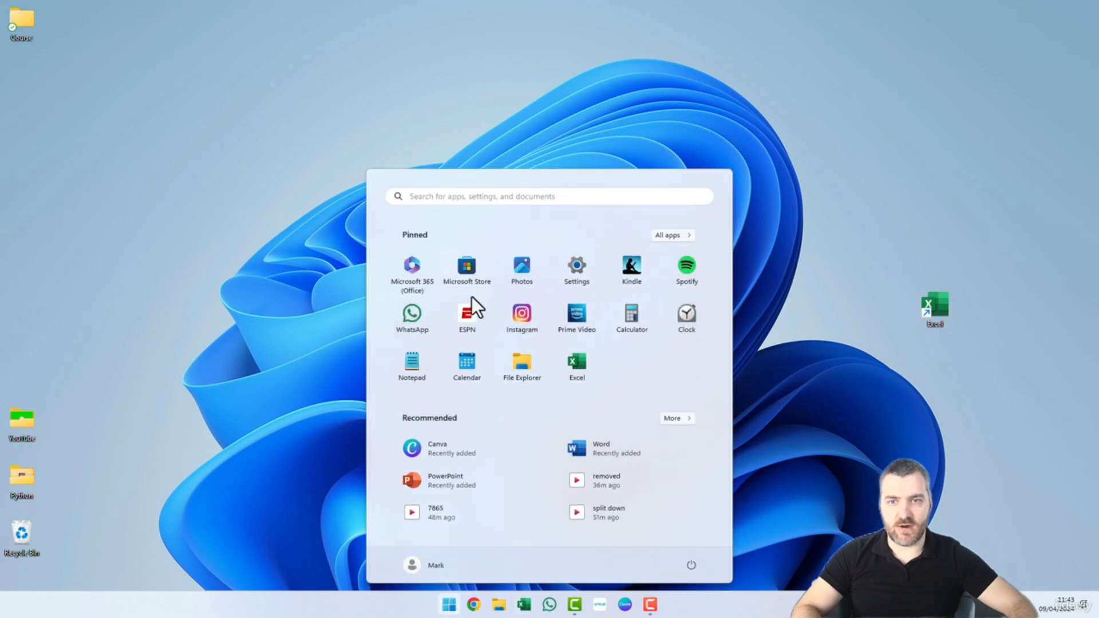
left_click(888, 385)
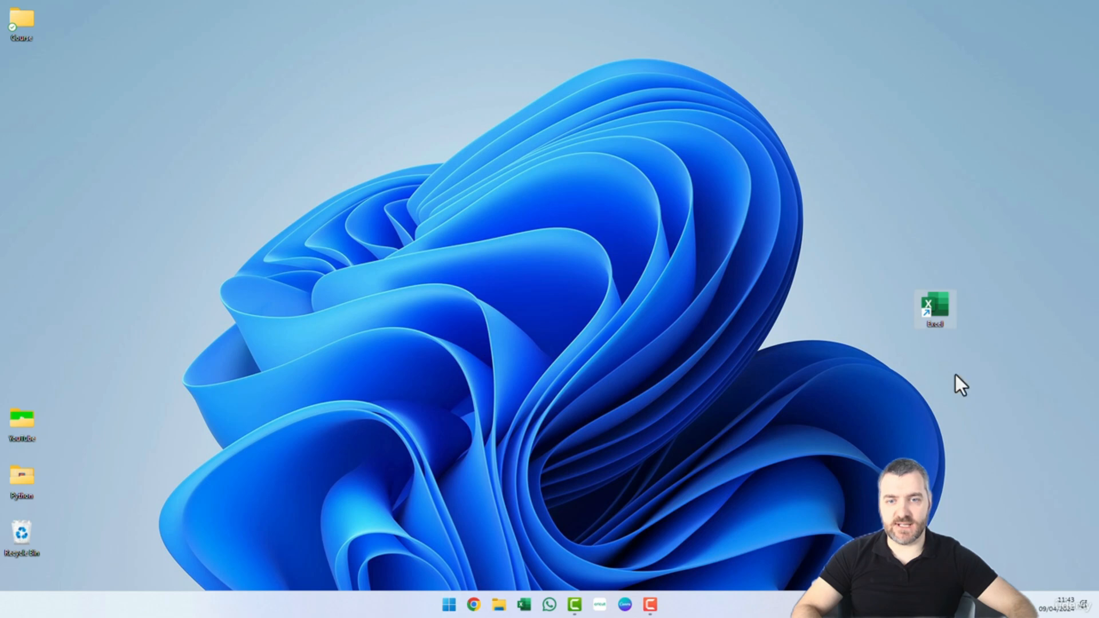
double_click(928, 308)
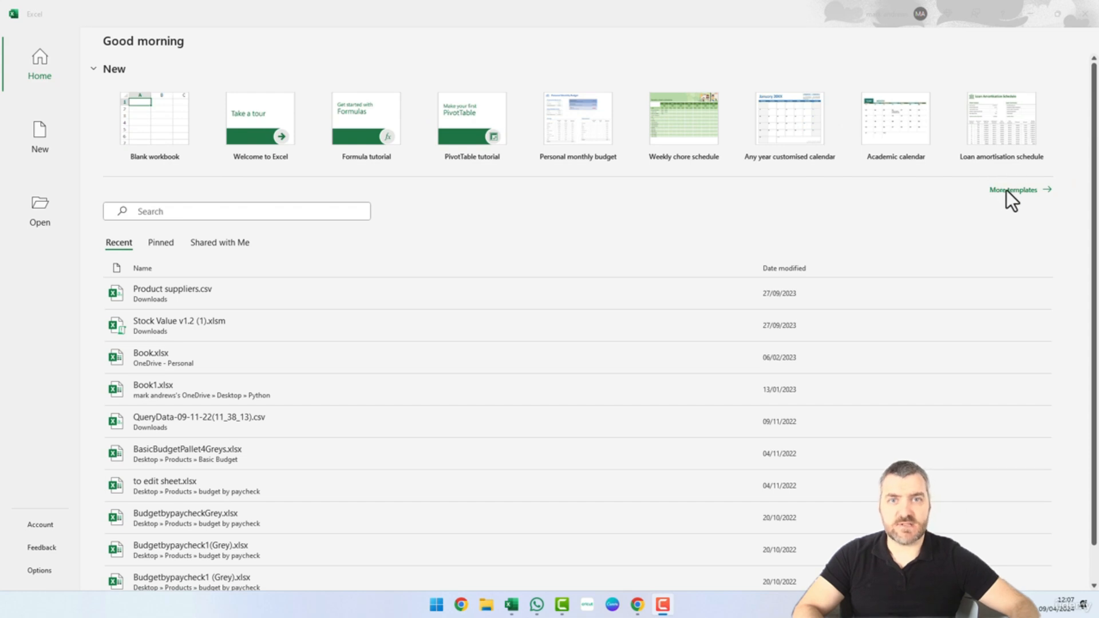
Look over the available new-workbook templates, return to the Home page, and create a blank workbook.
left_click(990, 178)
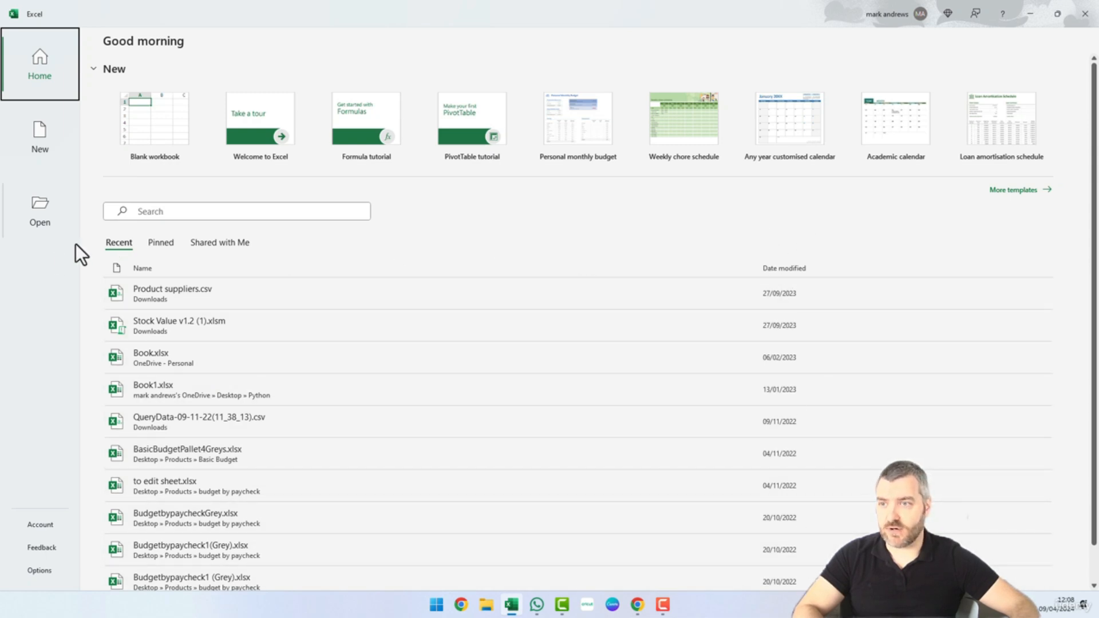
left_click(48, 136)
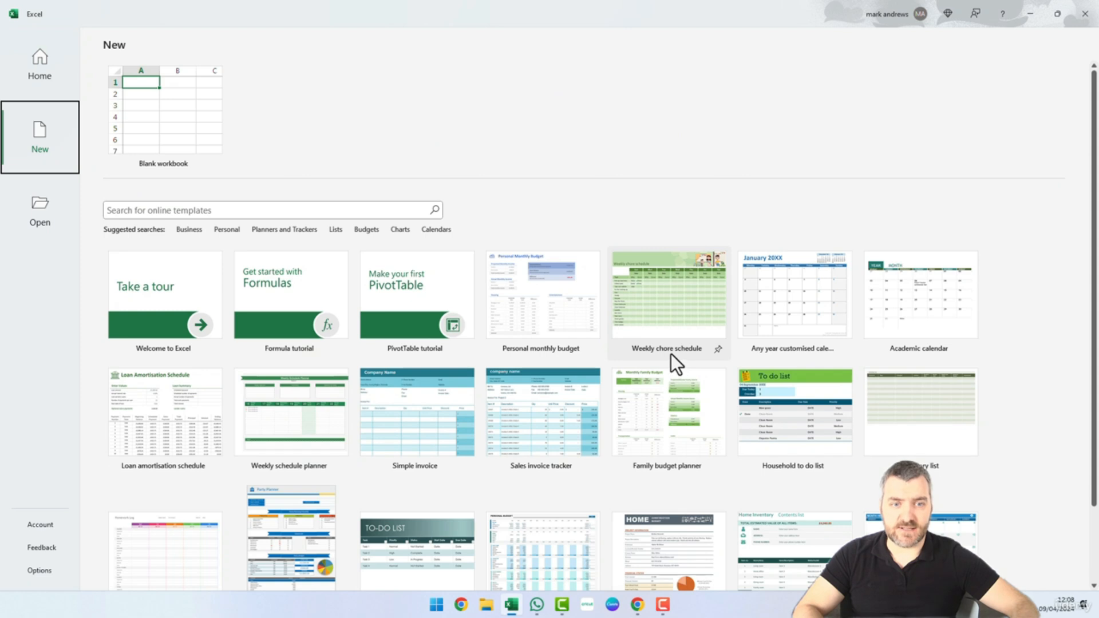
key("Escape")
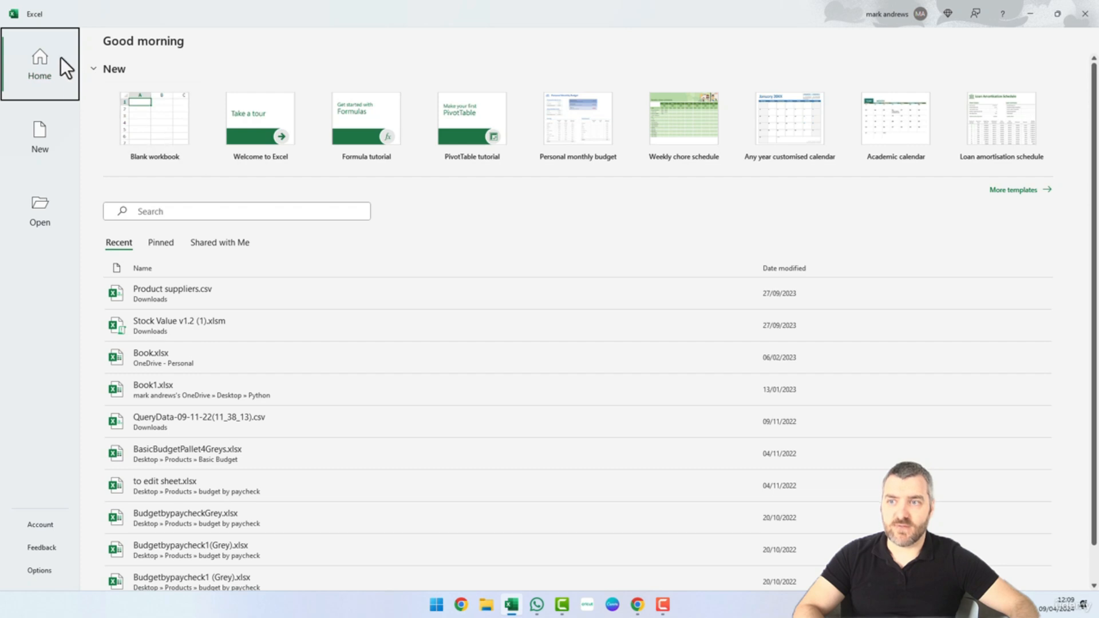
left_click(146, 121)
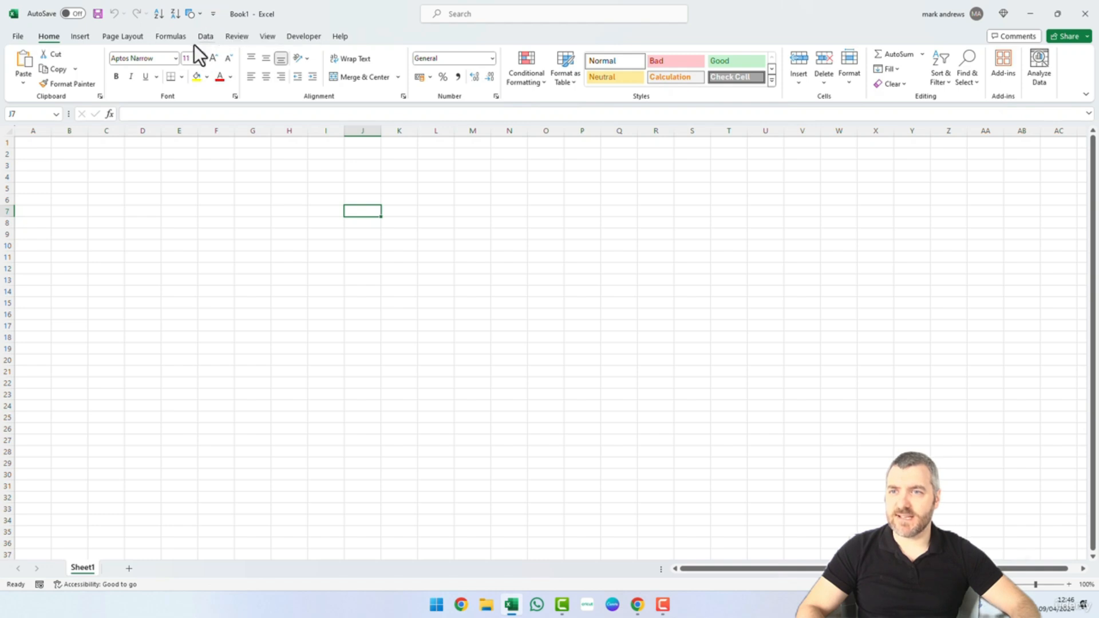
Review the Quick Access Toolbar customization options, including the full command list, and leave without making changes.
left_click(211, 14)
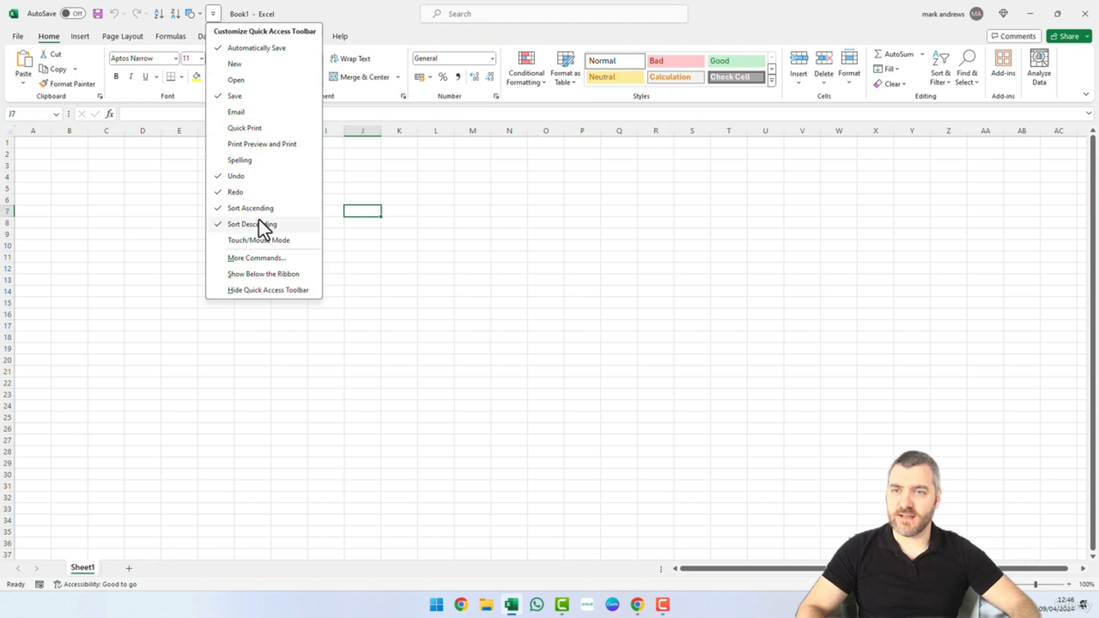
left_click(272, 259)
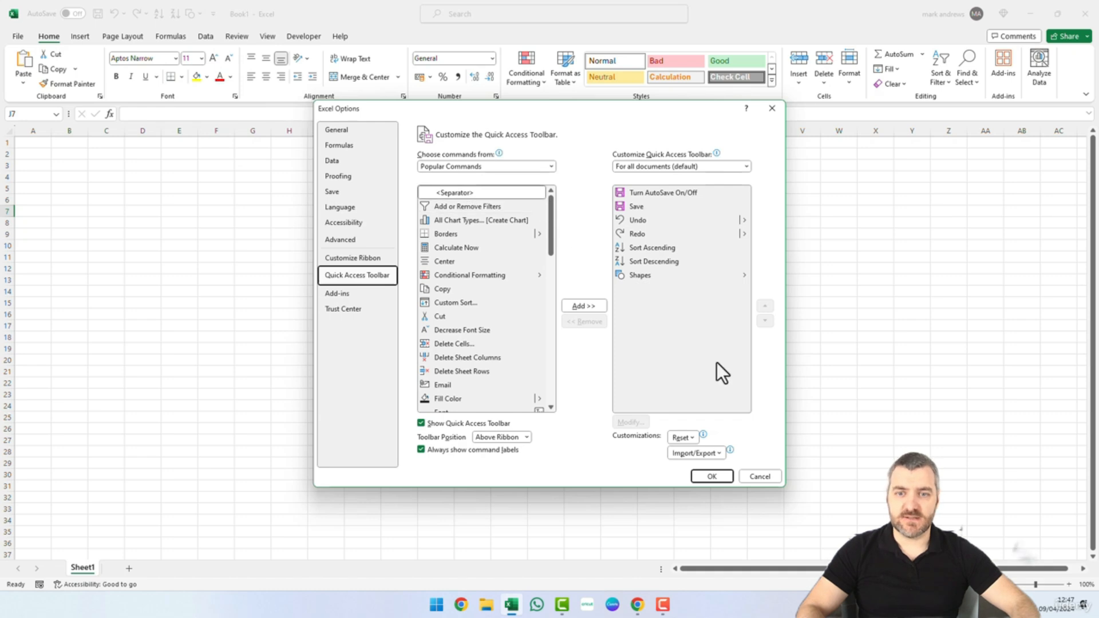
left_click(768, 478)
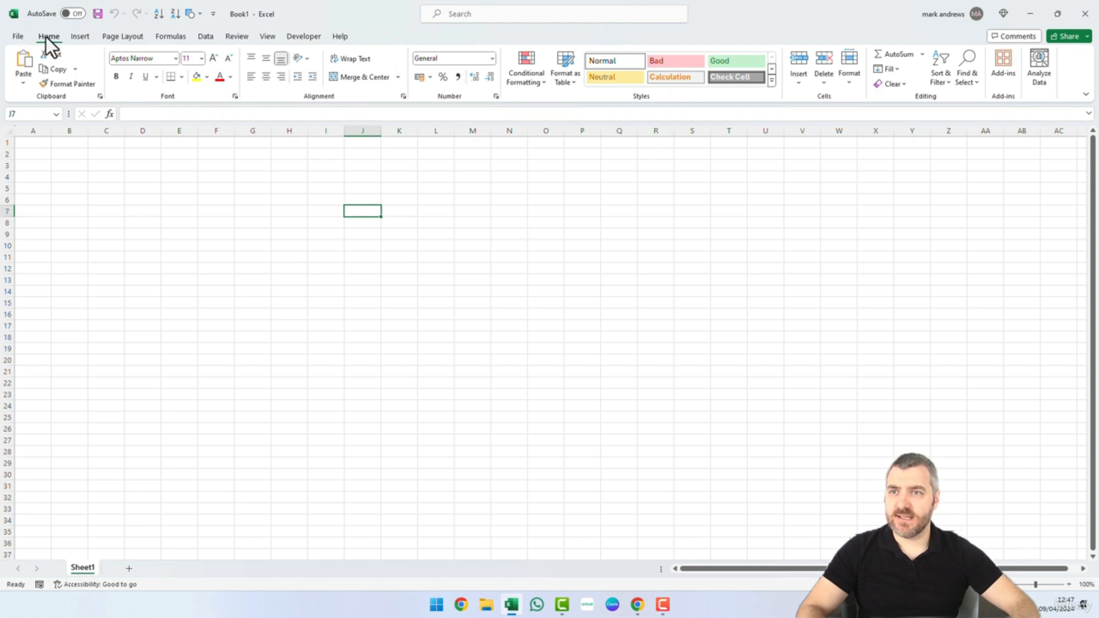
Examine the commands in the ribbon's Developer, Home, Insert, Page Layout, Formulas and View groups, finishing on Home.
left_click(297, 39)
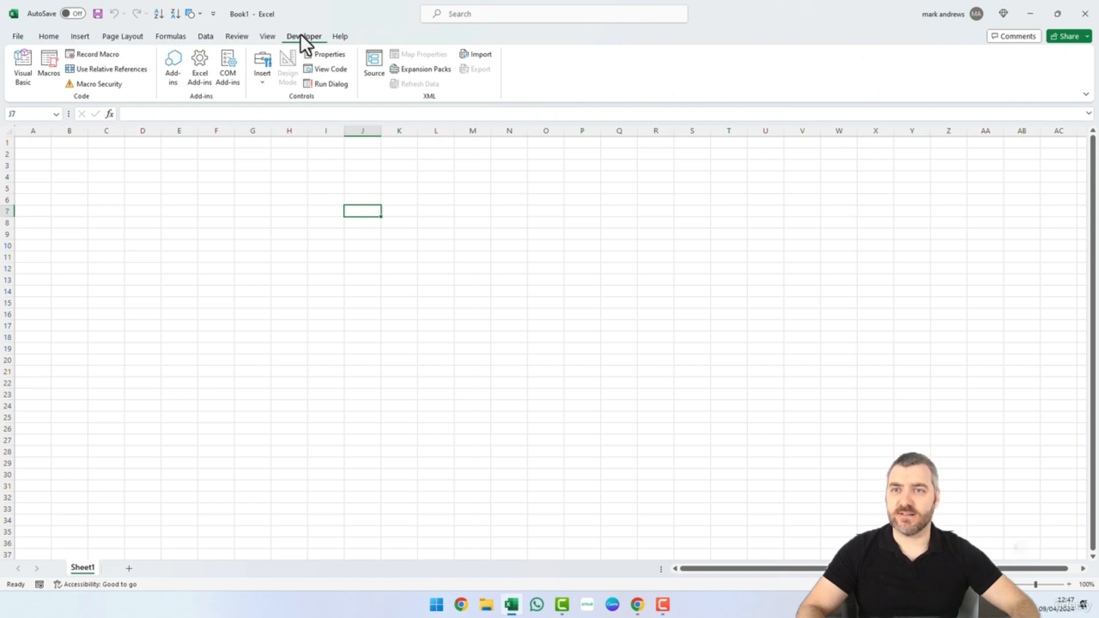
left_click(46, 38)
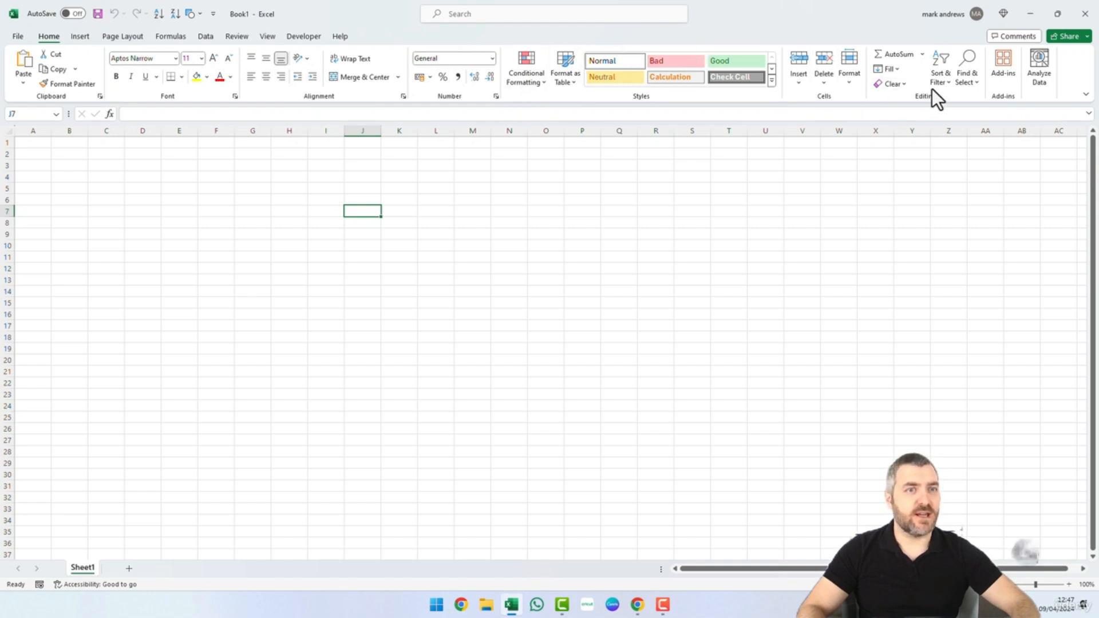
left_click(87, 39)
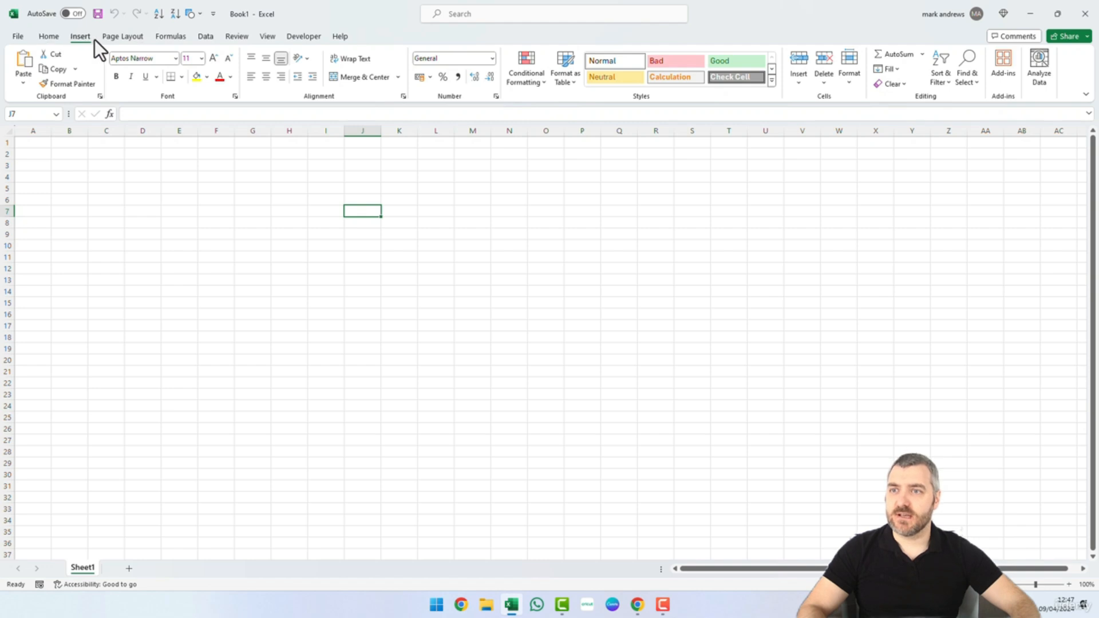
left_click(128, 37)
left_click(167, 35)
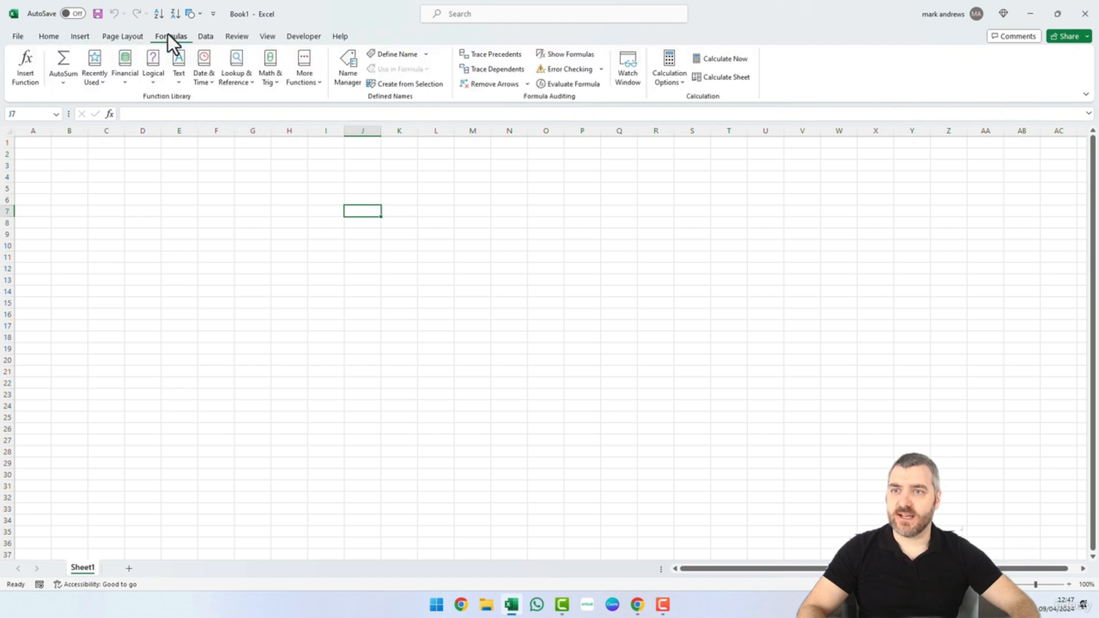
left_click(257, 36)
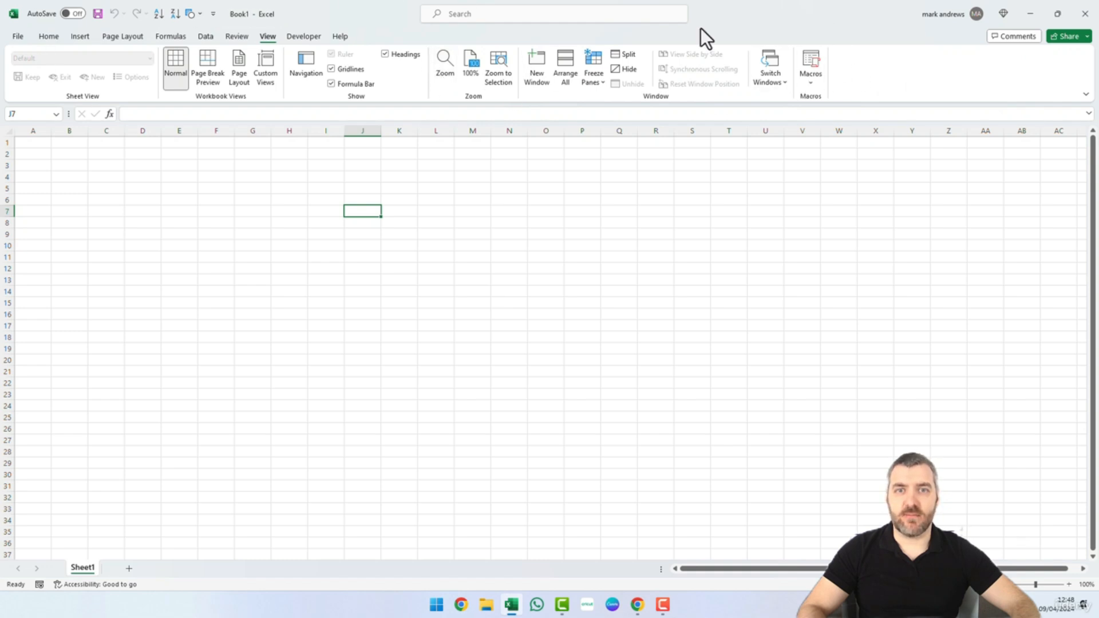
left_click(53, 40)
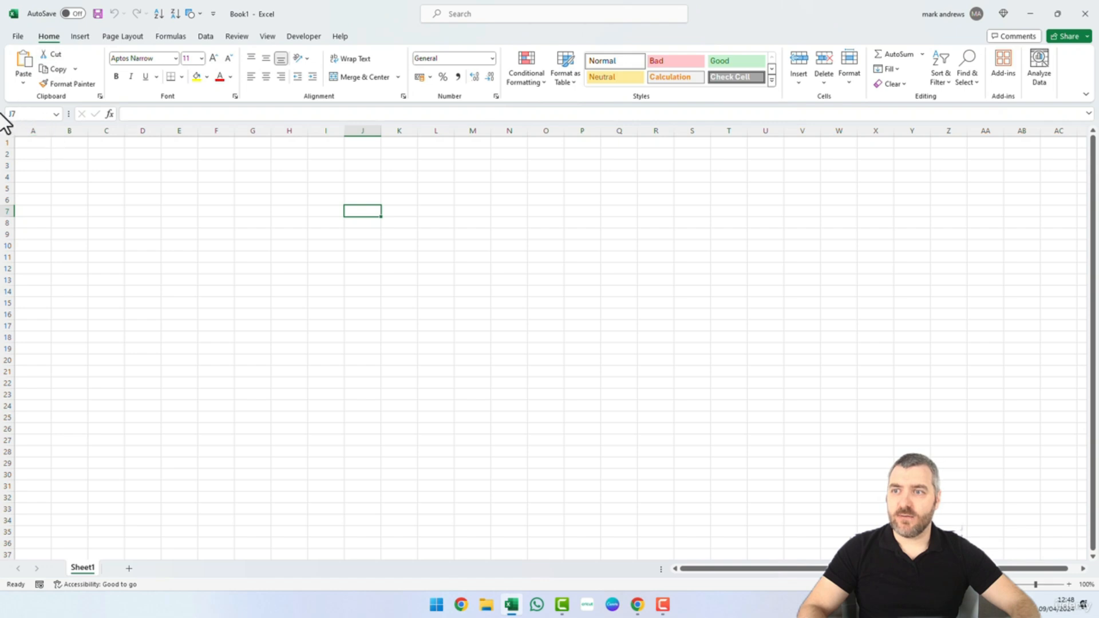
Select cells D6, B5 and B2 in turn to check how the Name Box shows each cell reference.
left_click(145, 200)
left_click(83, 188)
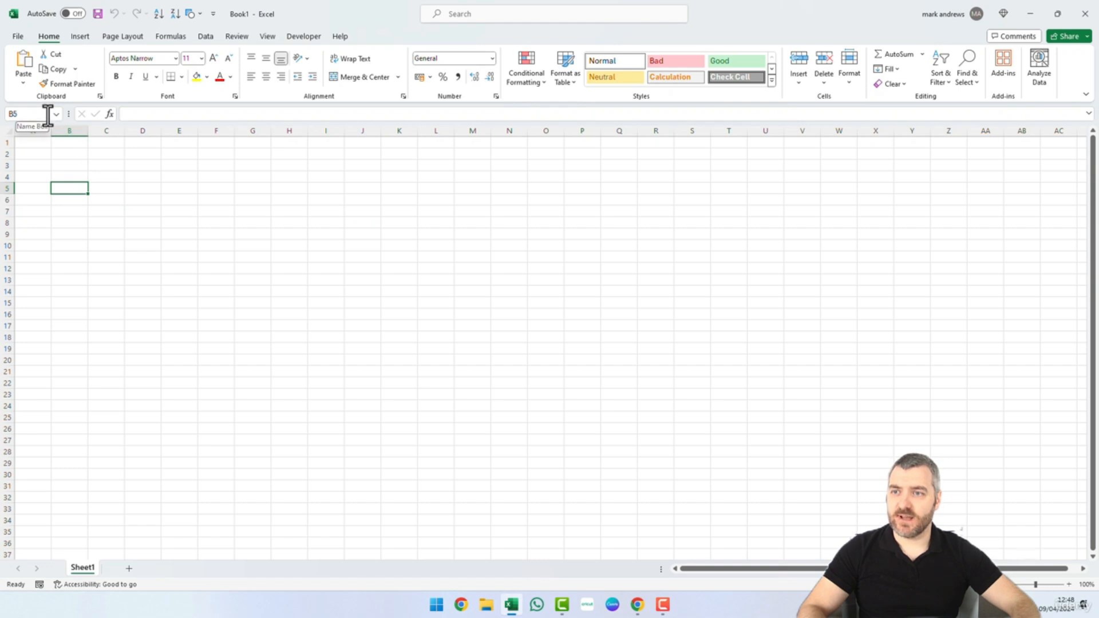
left_click(69, 155)
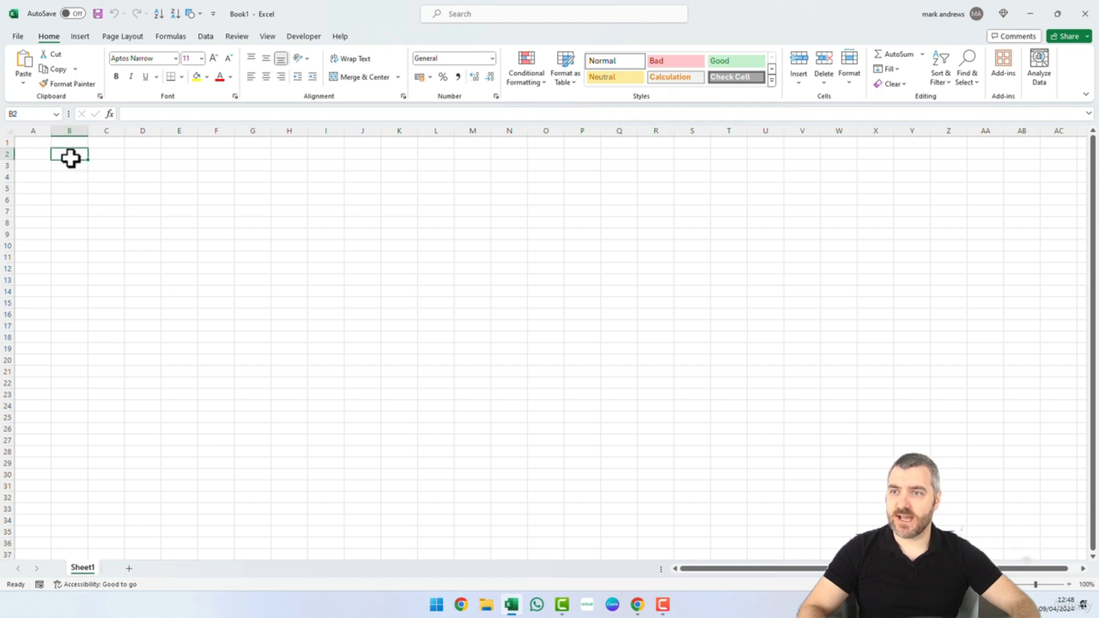
Select cells D5, F7, A1 and C6 to check how the Name Box follows the selection.
left_click(134, 189)
left_click(215, 215)
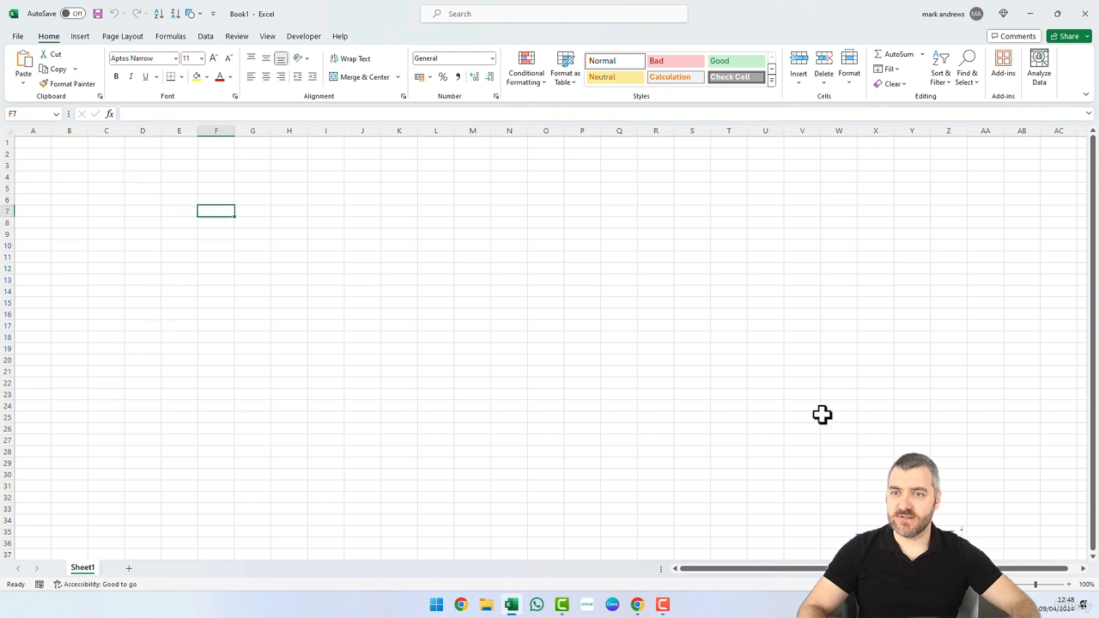
left_click(141, 188)
left_click(36, 143)
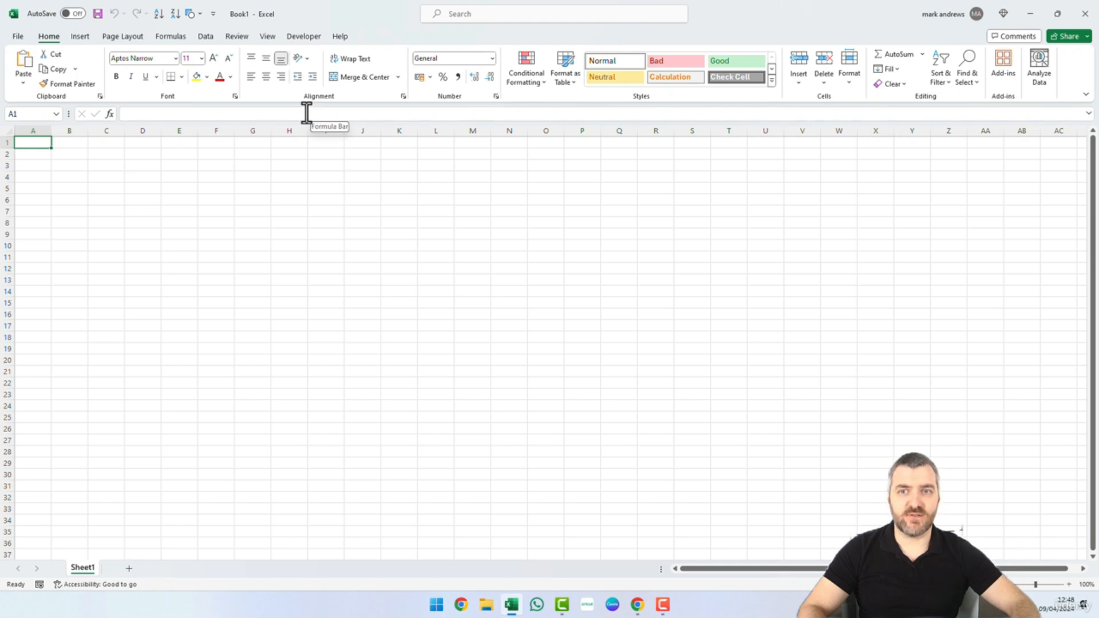
left_click(121, 199)
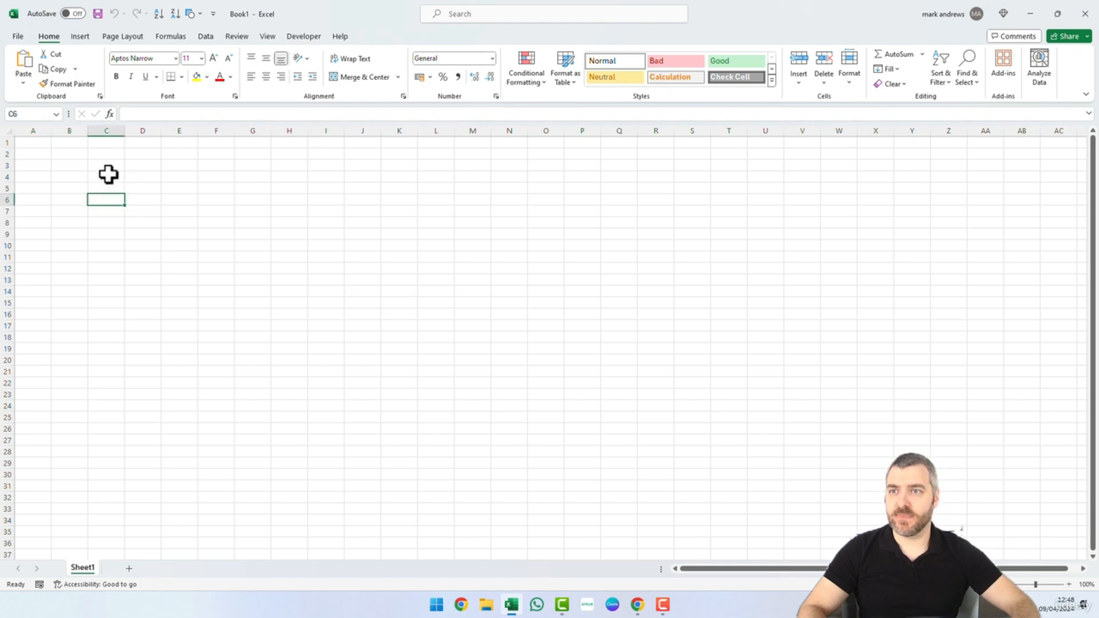
Collapse and restore the ribbon, and hide and show the Quick Access Toolbar, finishing with cell K2 selected.
double_click(49, 35)
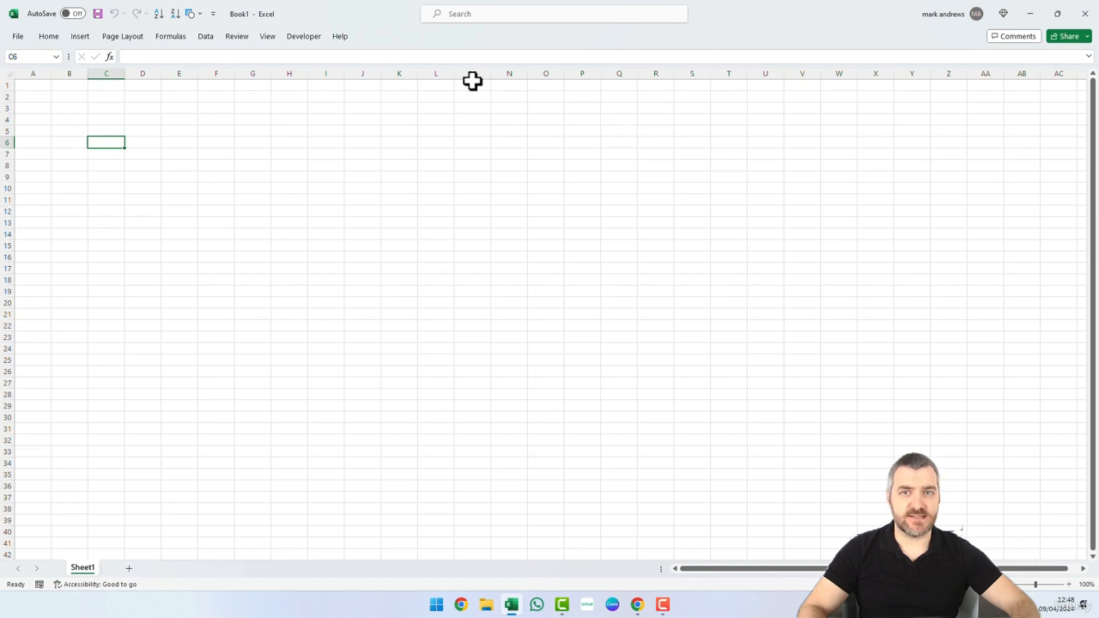
double_click(49, 36)
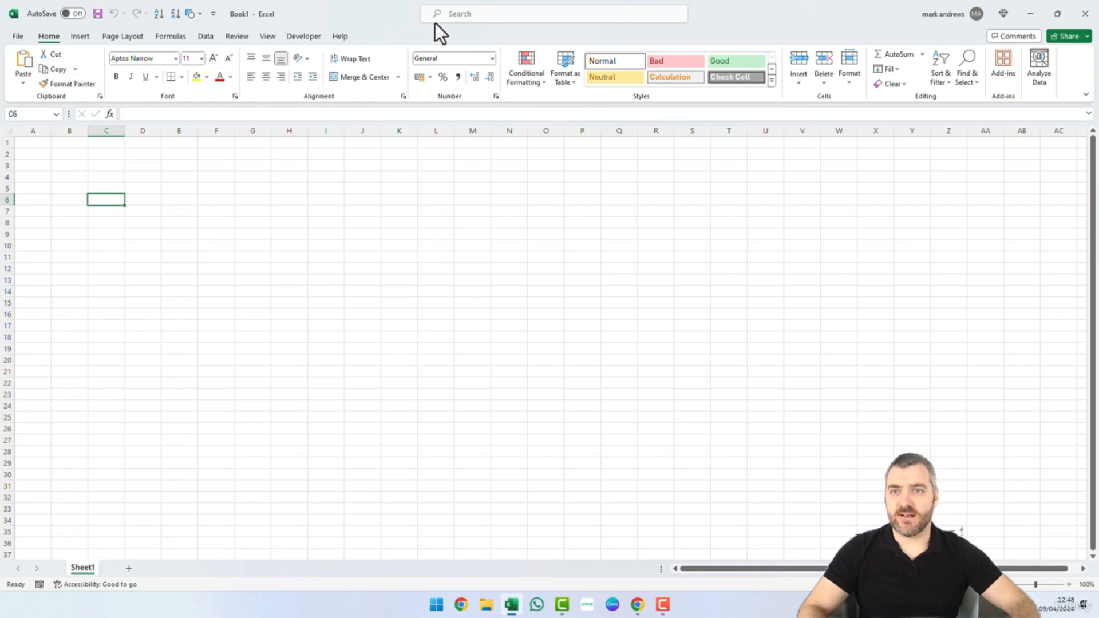
left_click(1085, 94)
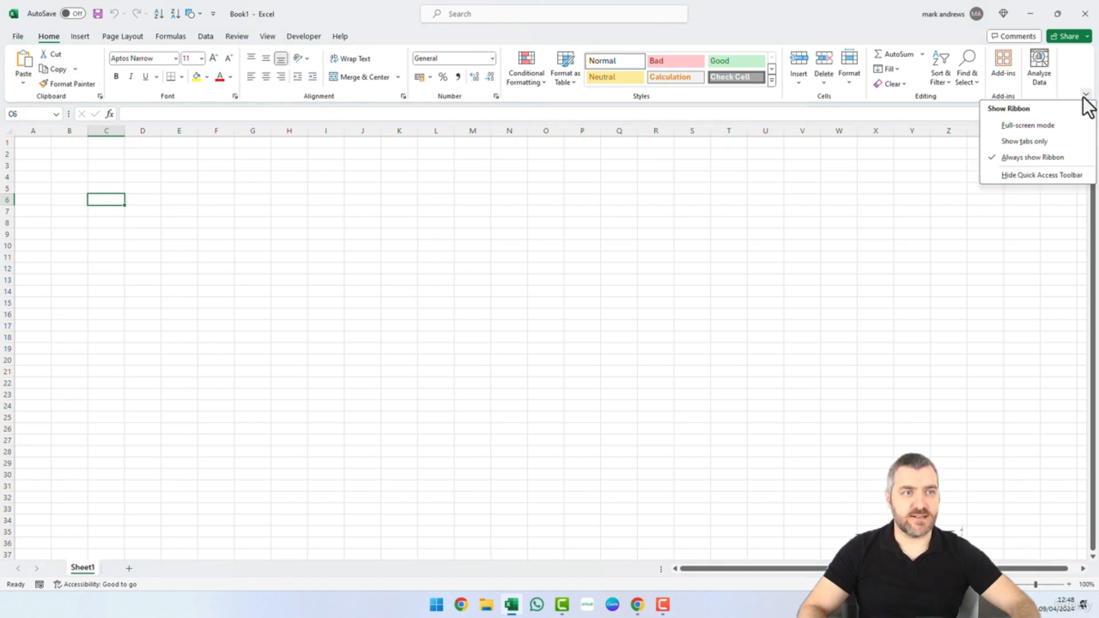
left_click(1045, 178)
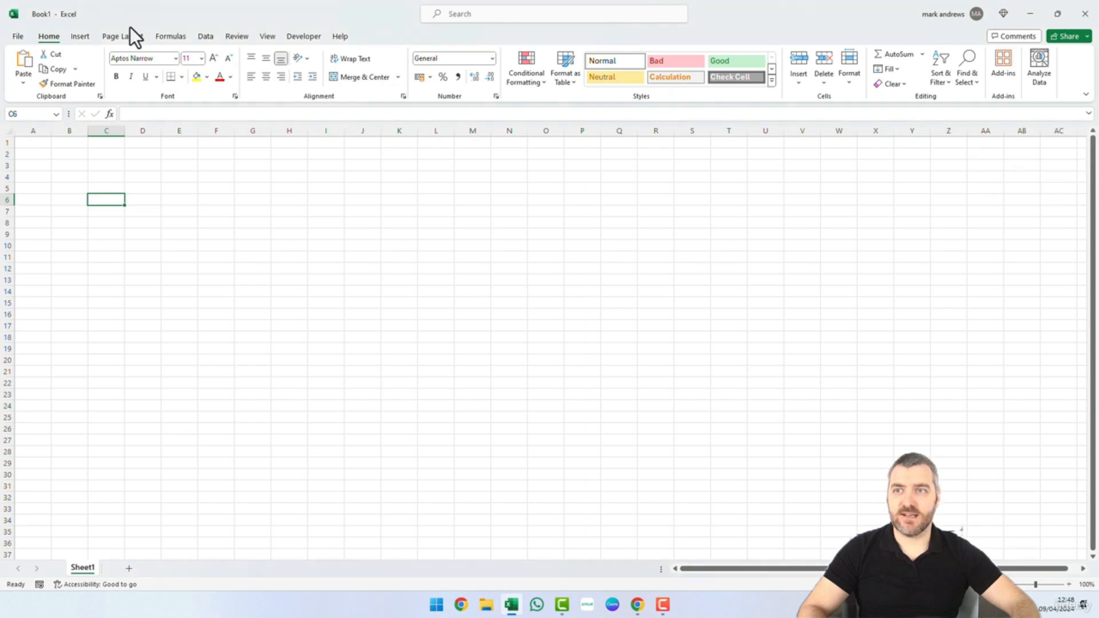
left_click(1085, 95)
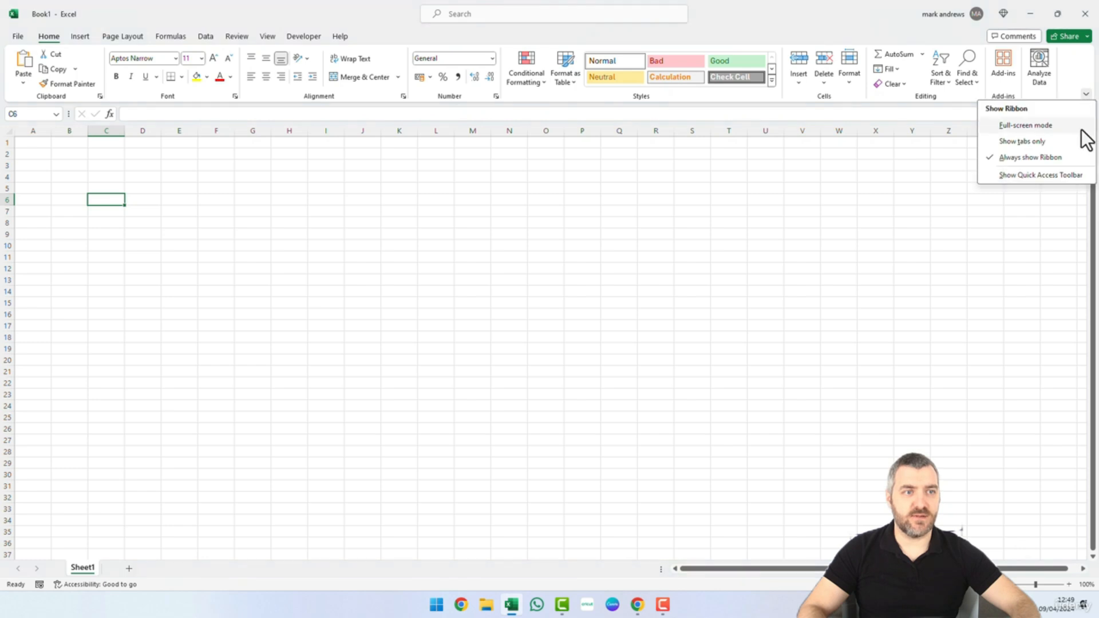
left_click(1052, 177)
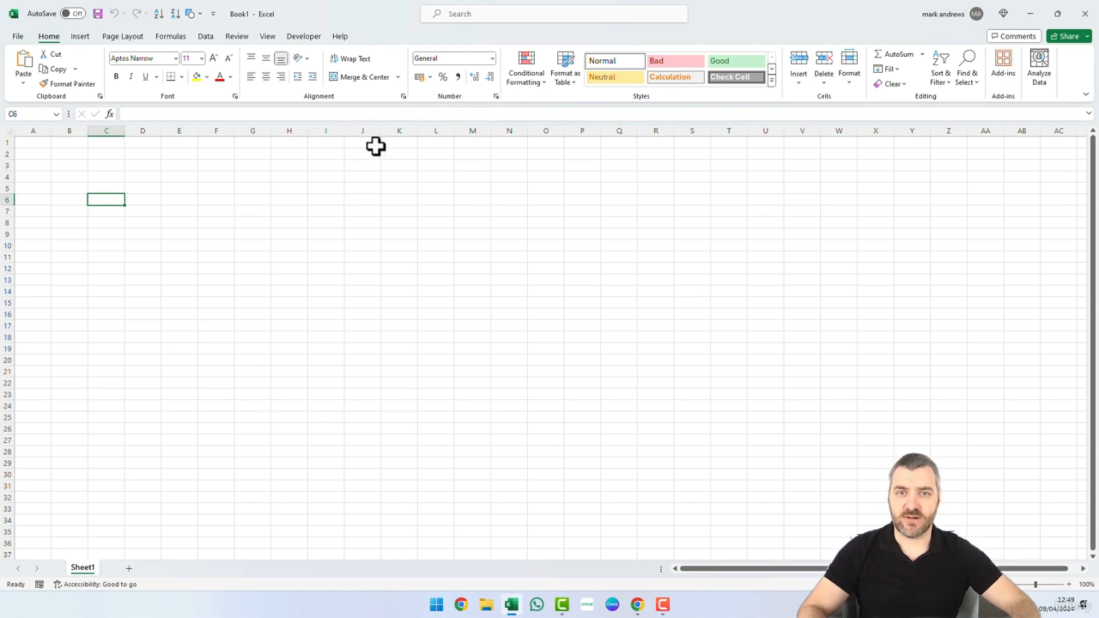
left_click(405, 153)
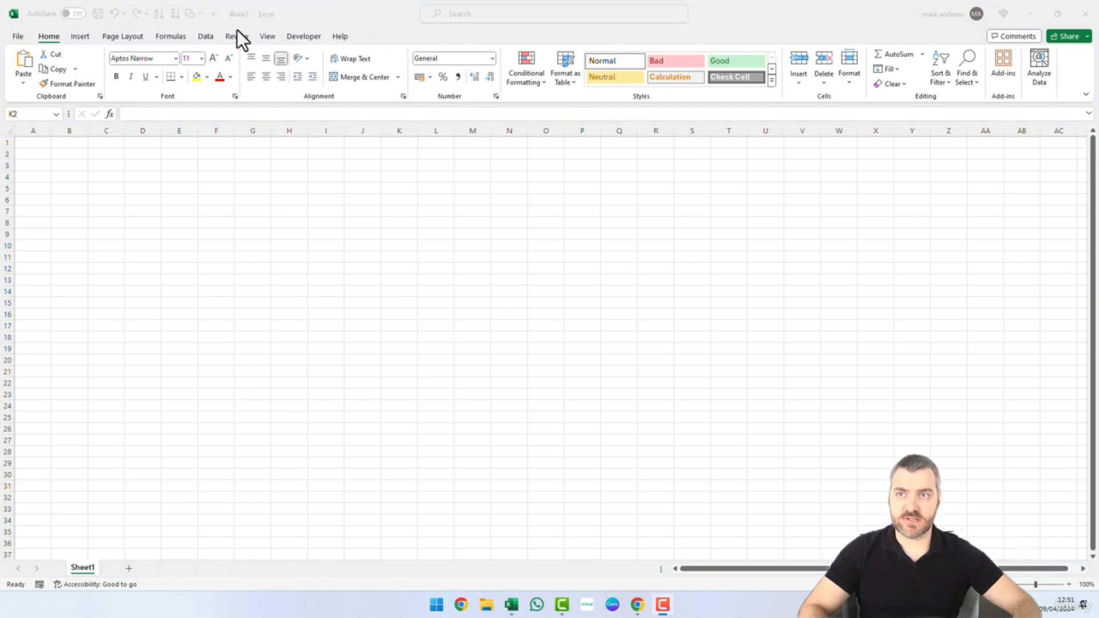
Review the list of commands offered for the Quick Access Toolbar and close it without changes.
left_click(303, 12)
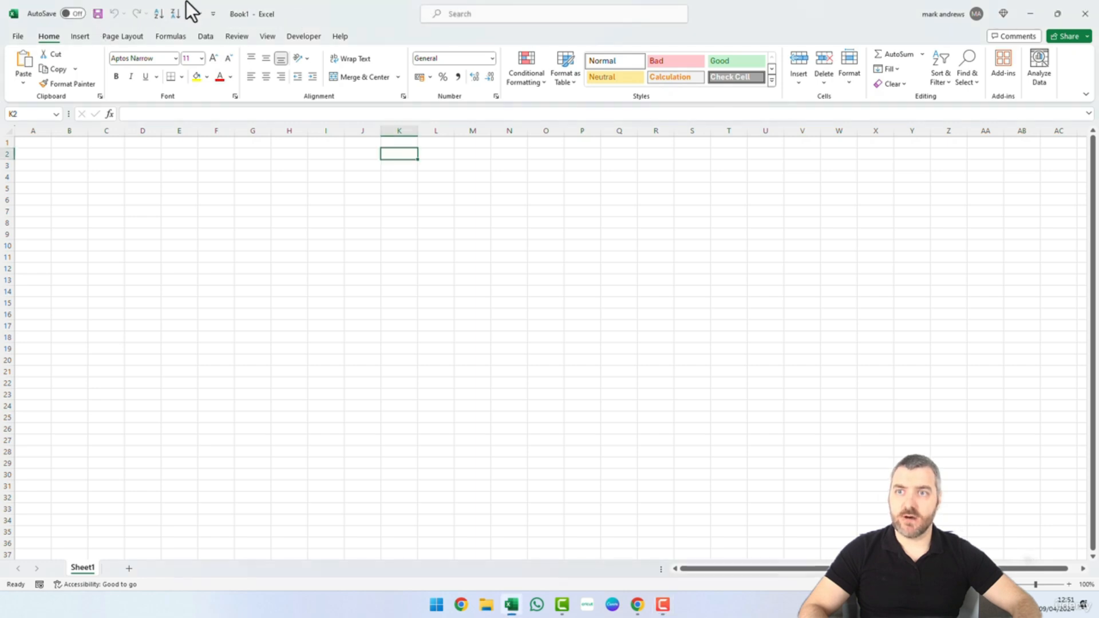
left_click(212, 14)
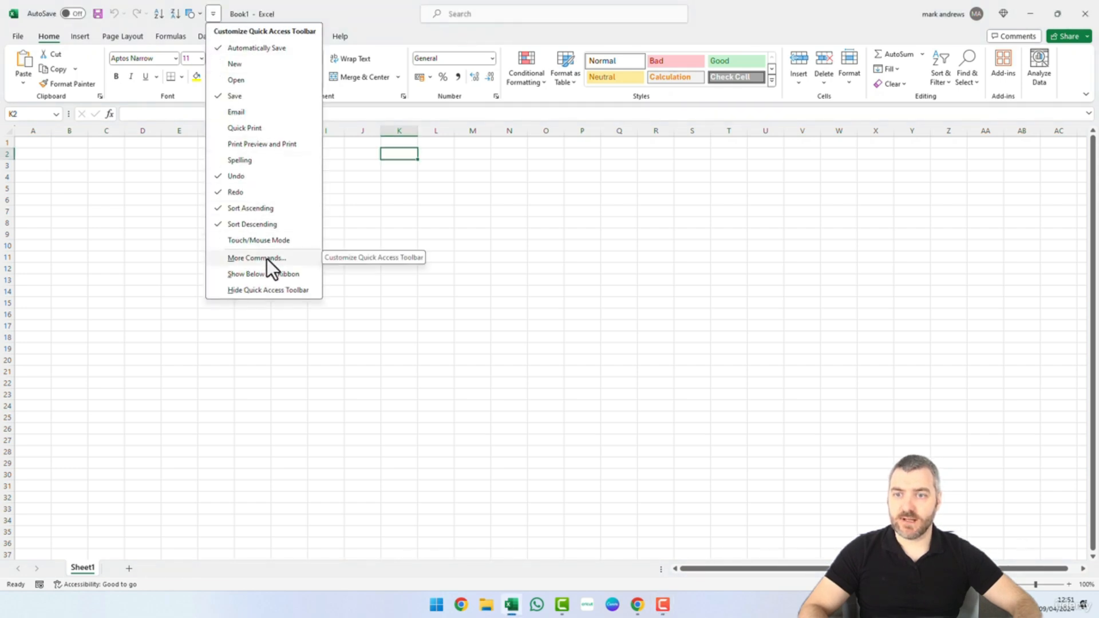
left_click(366, 229)
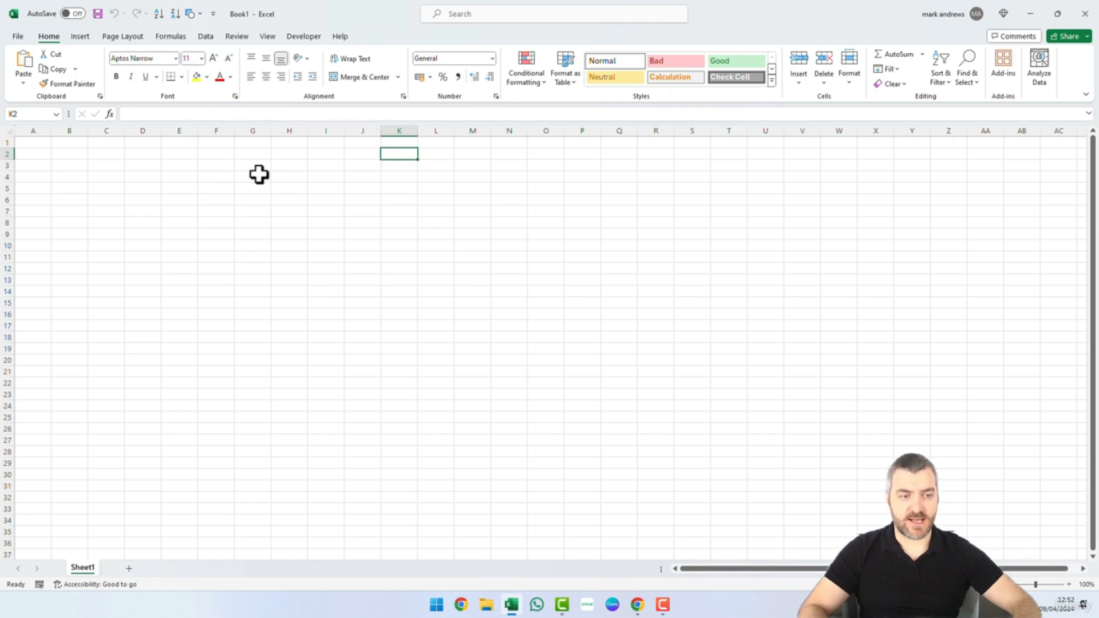
Try to print the empty active sheet using Microsoft Print to PDF, and return to cell B2.
left_click(20, 36)
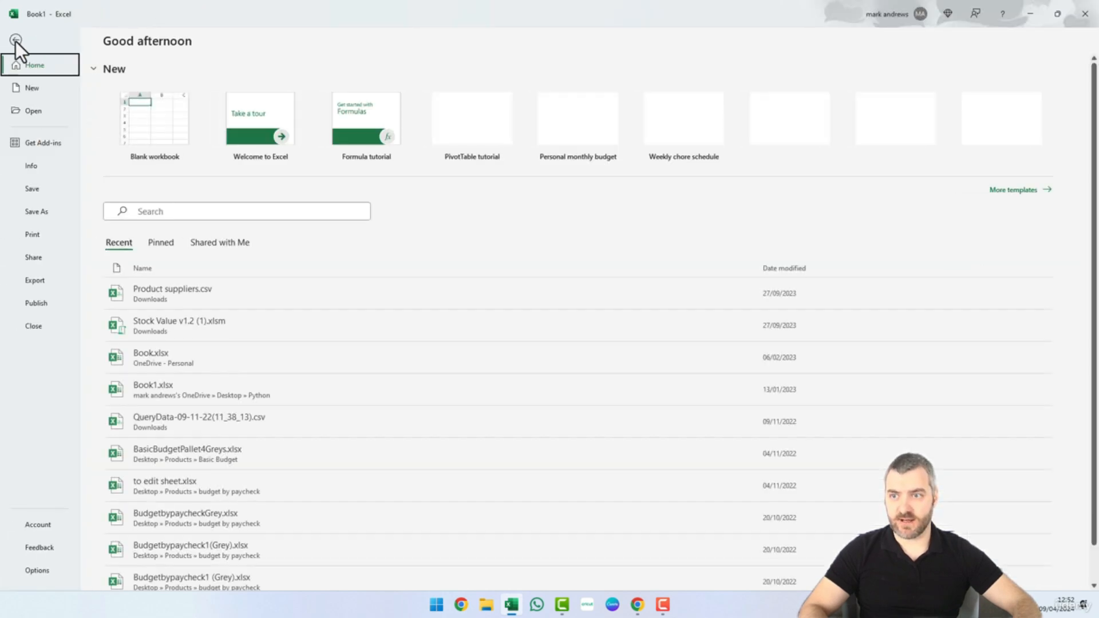
left_click(44, 235)
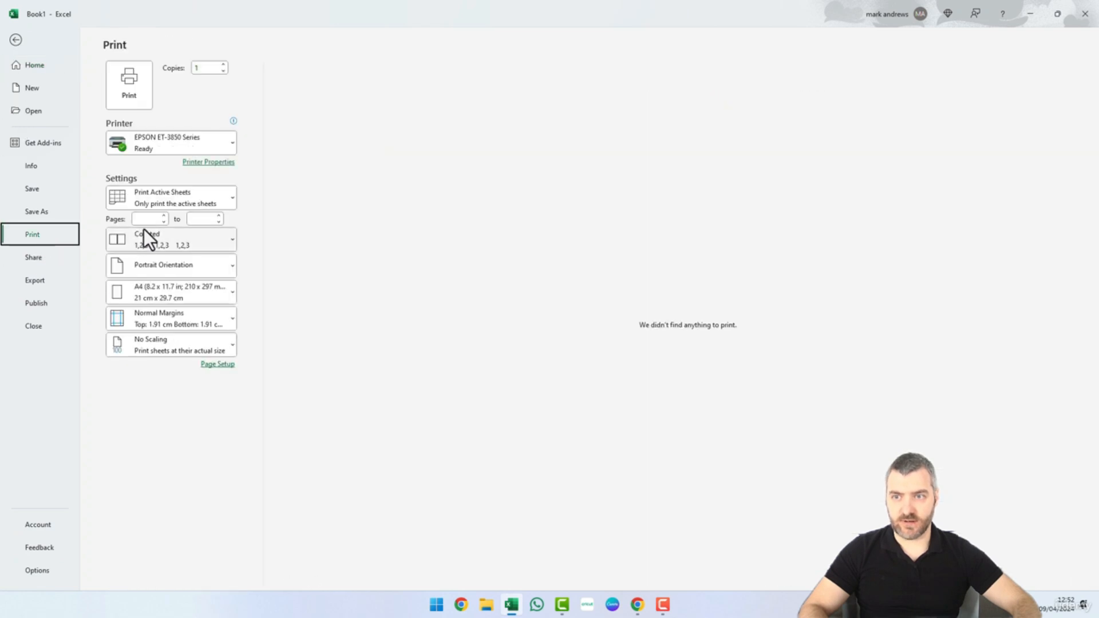
left_click(173, 139)
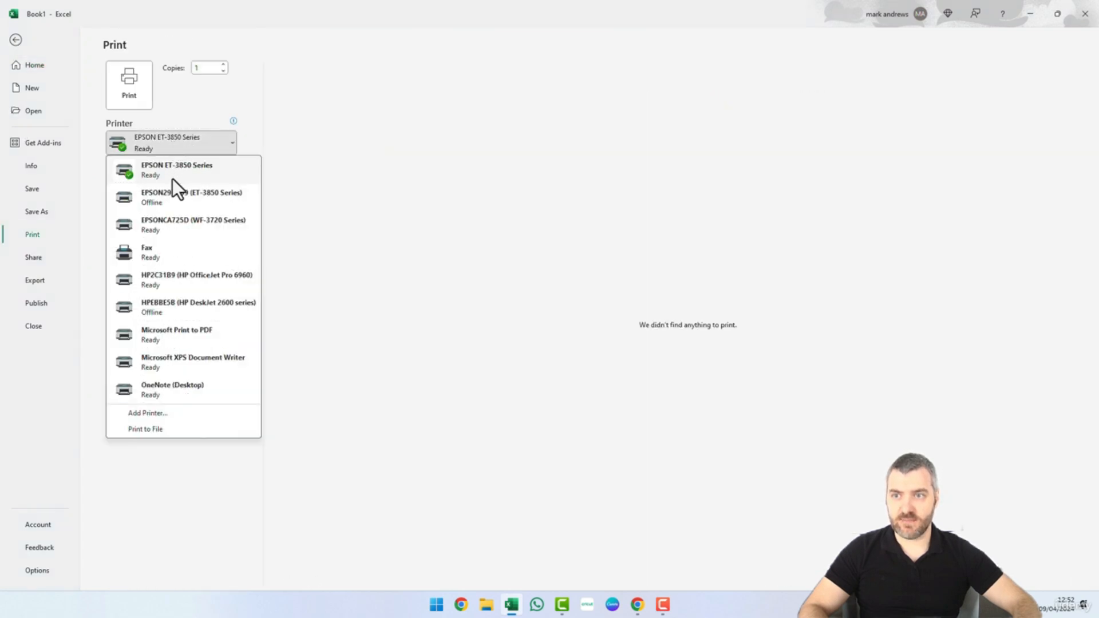
left_click(189, 337)
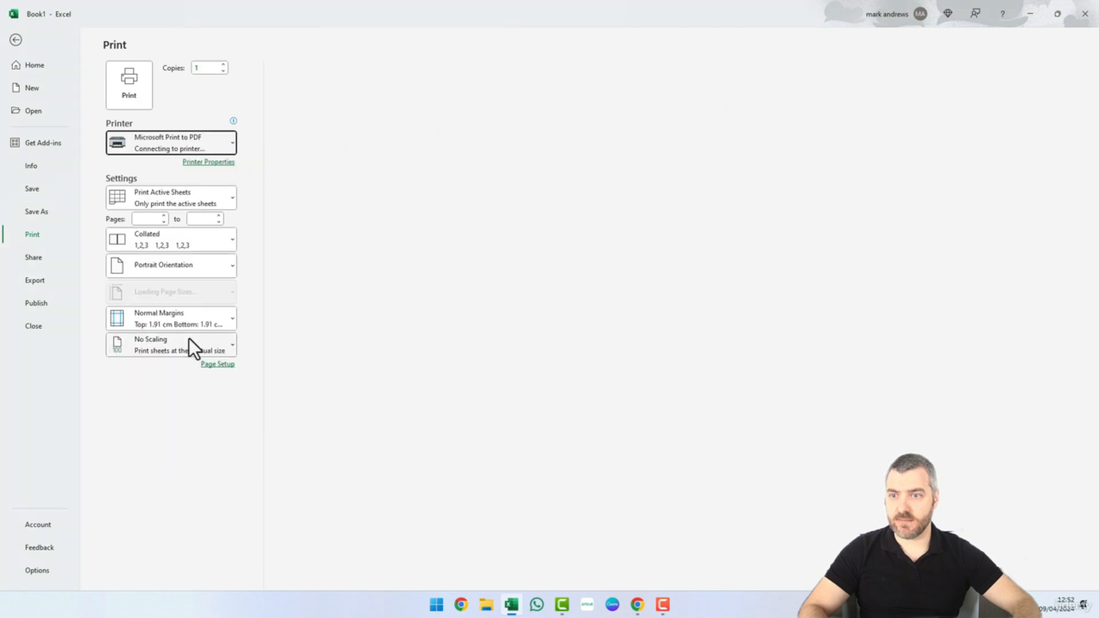
left_click(141, 92)
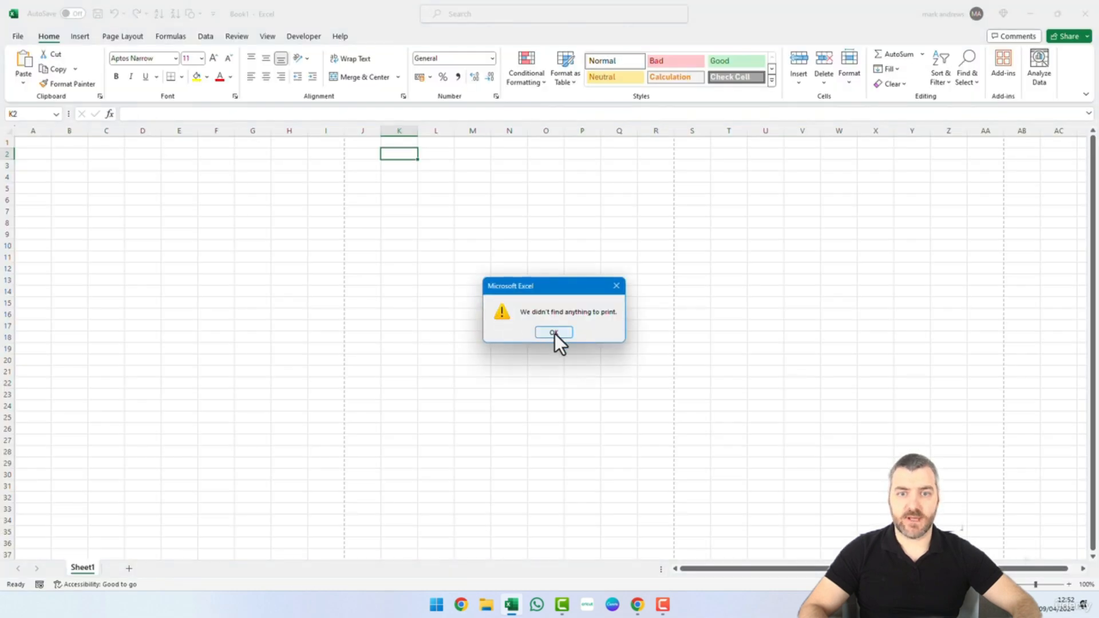
left_click(553, 332)
left_click(55, 150)
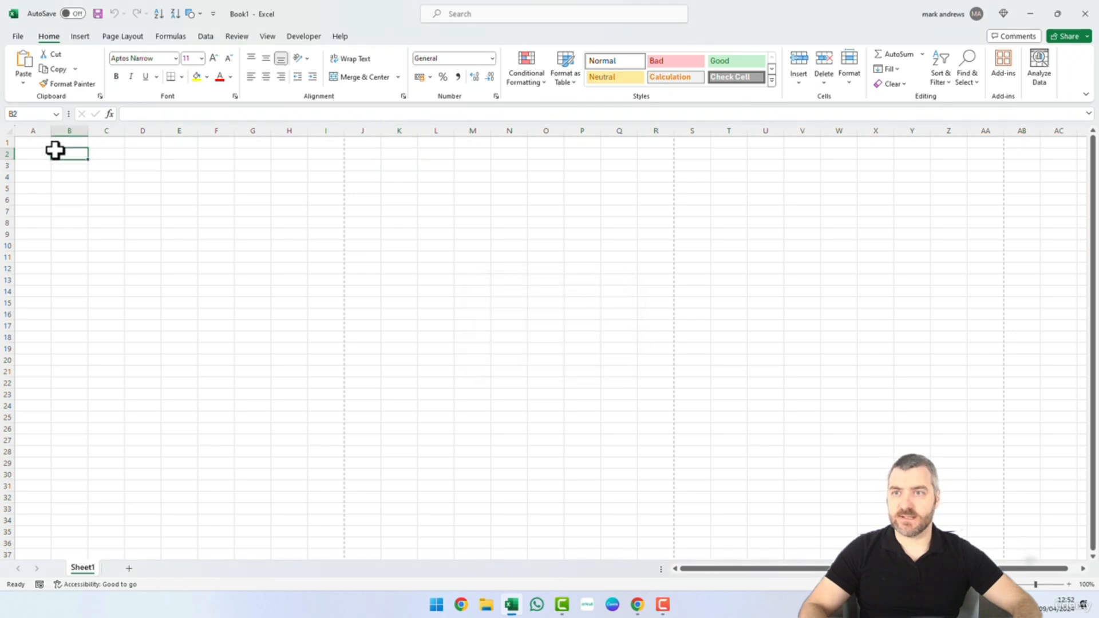
Find Quick Print among the popular commands in the Quick Access Toolbar options and close the options without adding it.
left_click(215, 14)
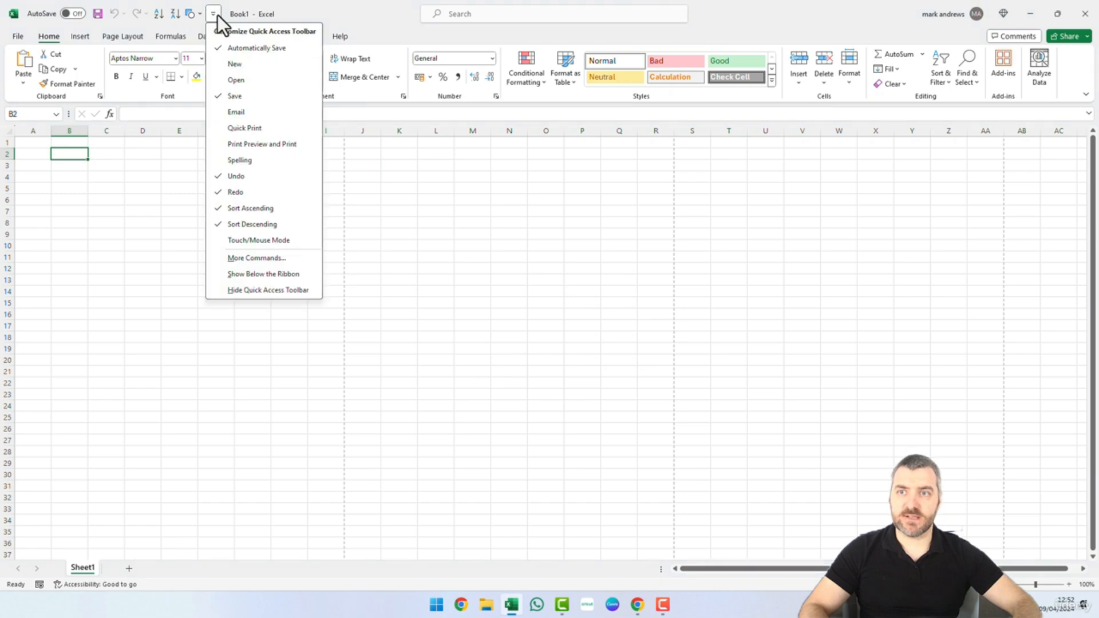
left_click(259, 259)
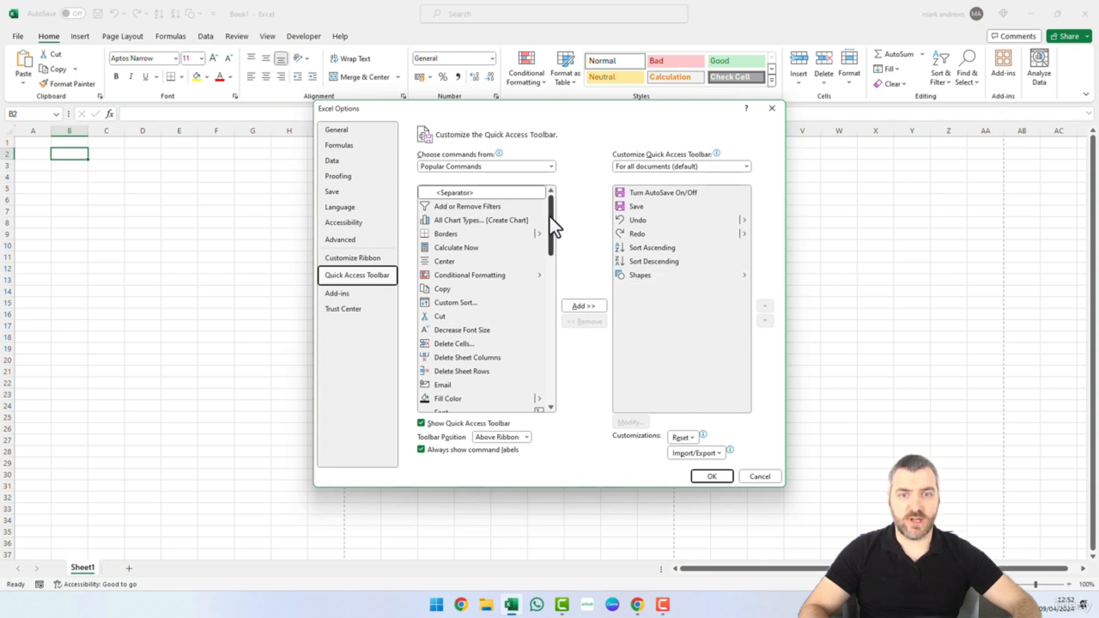
left_click_drag(549, 217, 544, 336)
left_click(462, 257)
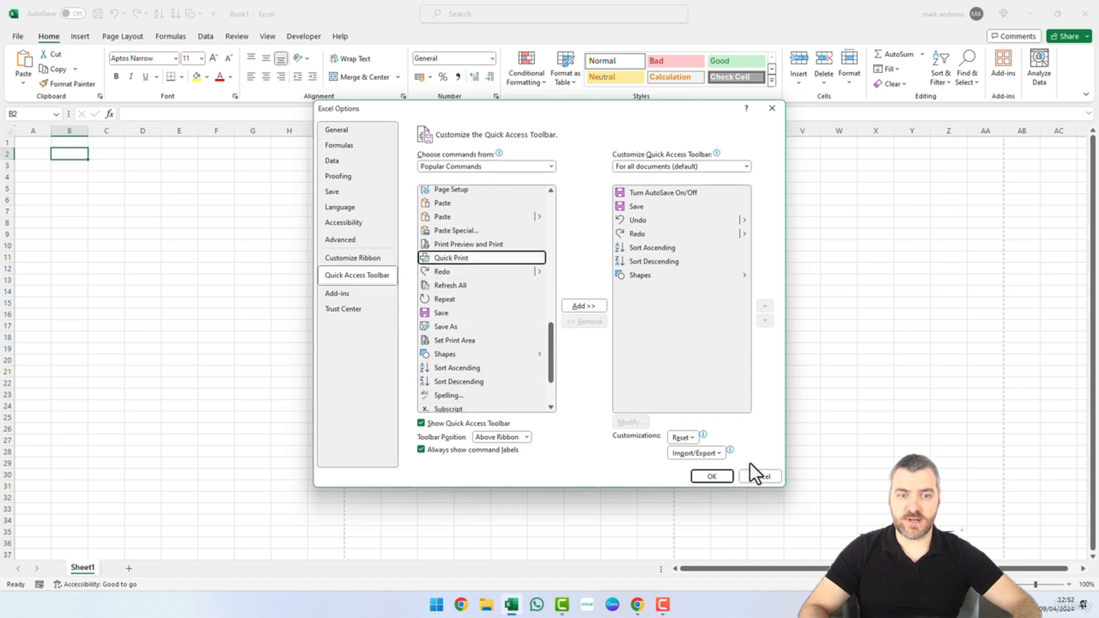
left_click(720, 472)
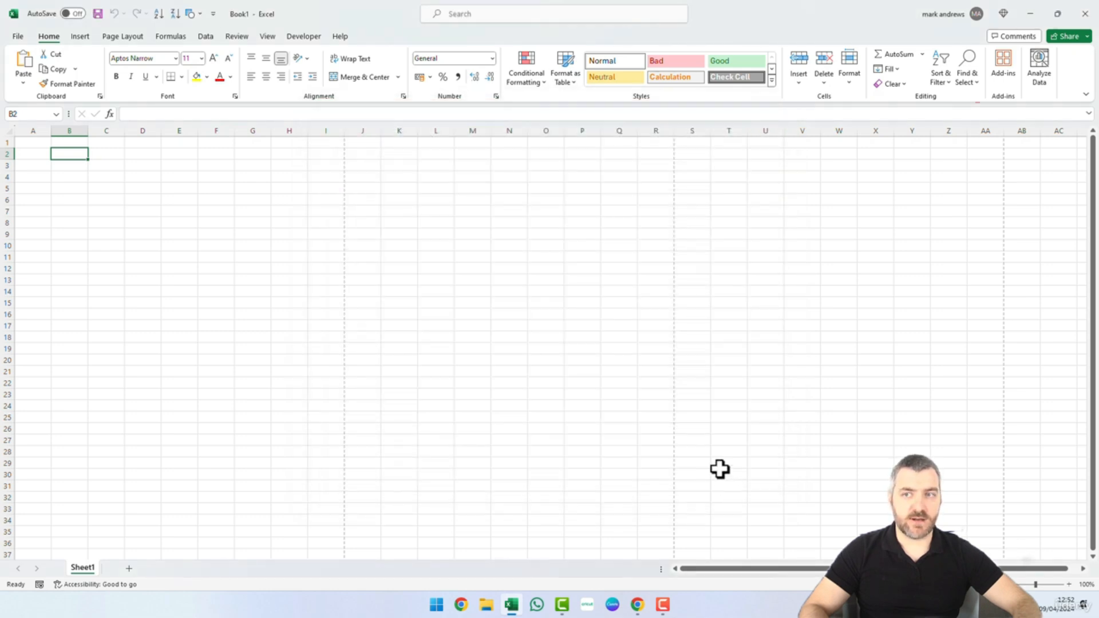
Add Quick Print to the Quick Access Toolbar and try it on the empty sheet with cell B2 selected.
left_click(211, 14)
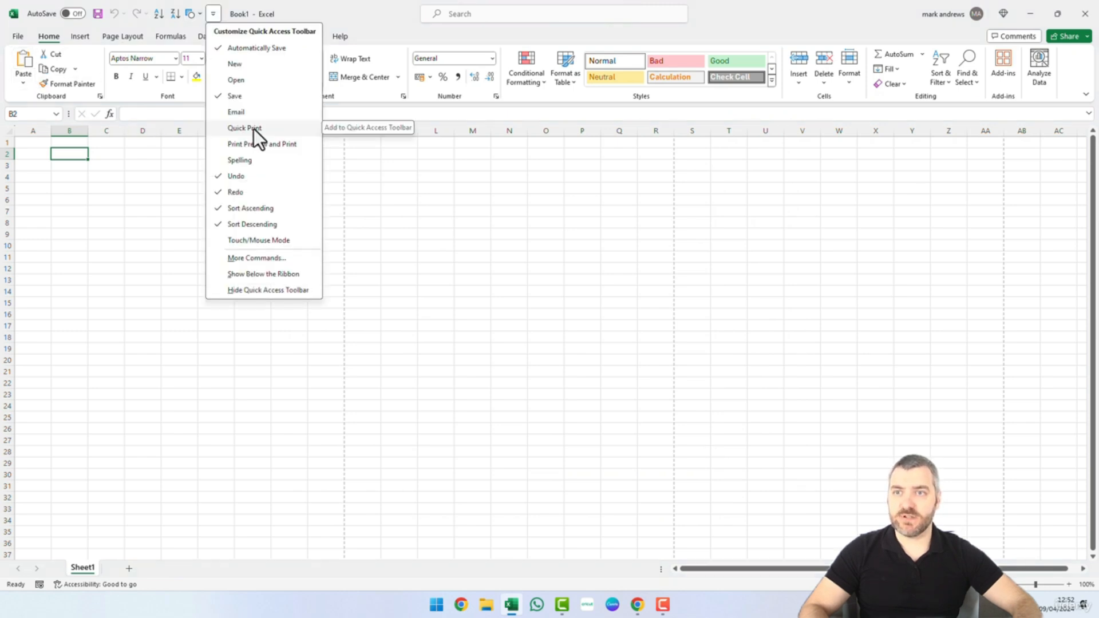
left_click(253, 129)
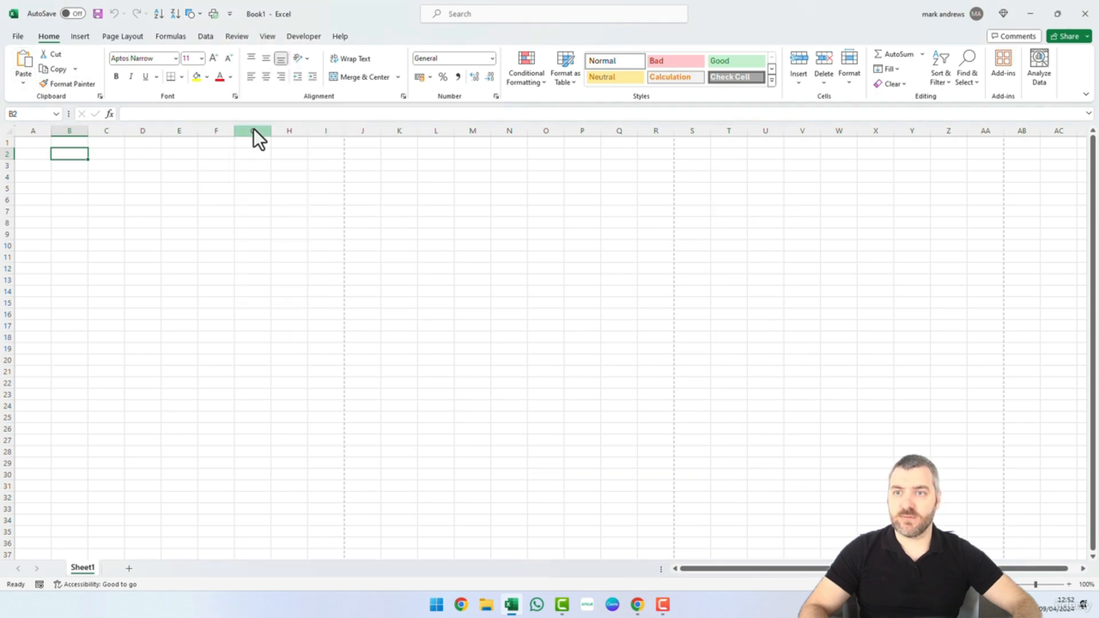
left_click(141, 164)
left_click(75, 156)
left_click(215, 12)
left_click(543, 331)
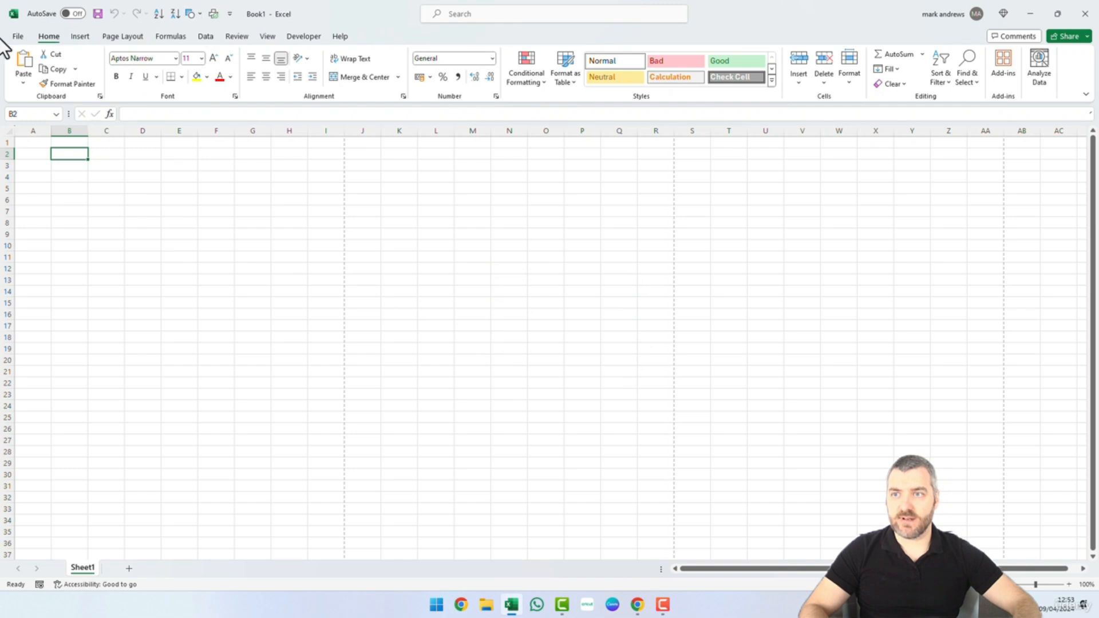
View the full Print page with its printer and page settings, and return to the sheet.
left_click(20, 38)
left_click(47, 238)
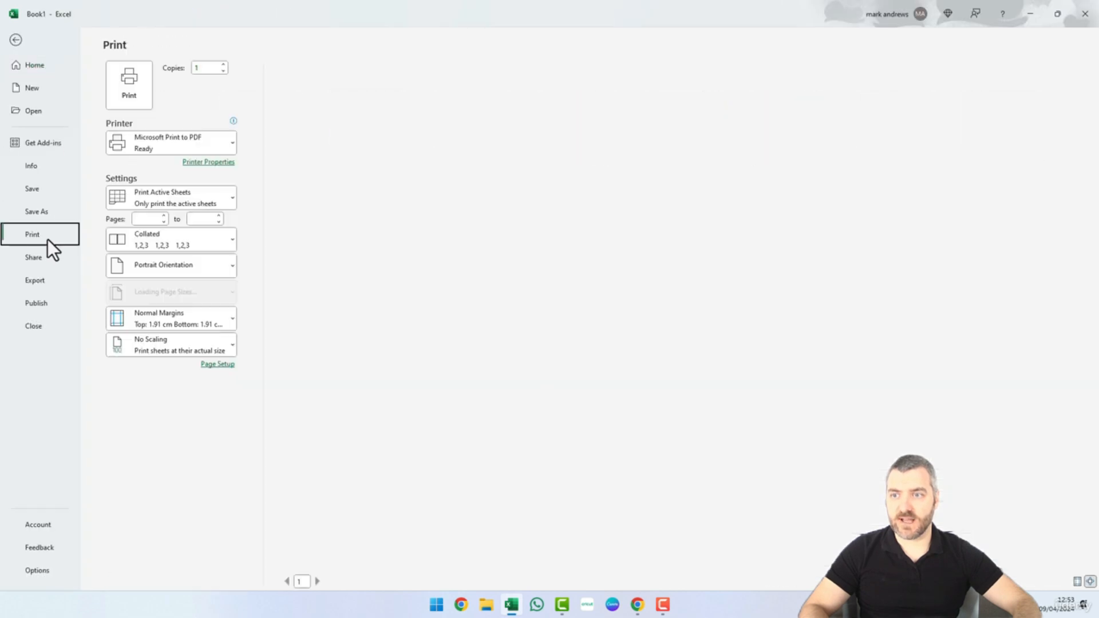
left_click(16, 40)
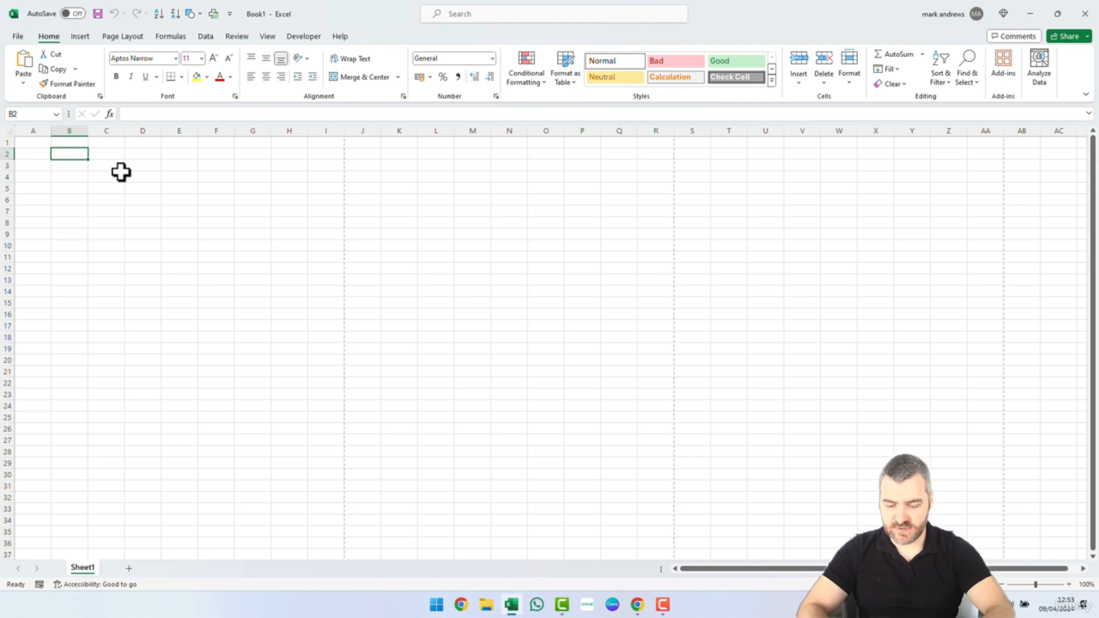
Enter the text "hello" in cell B2 and keep that cell selected.
type("heloo")
key("BackSpace")
key("BackSpace")
type("lo")
left_click(73, 153)
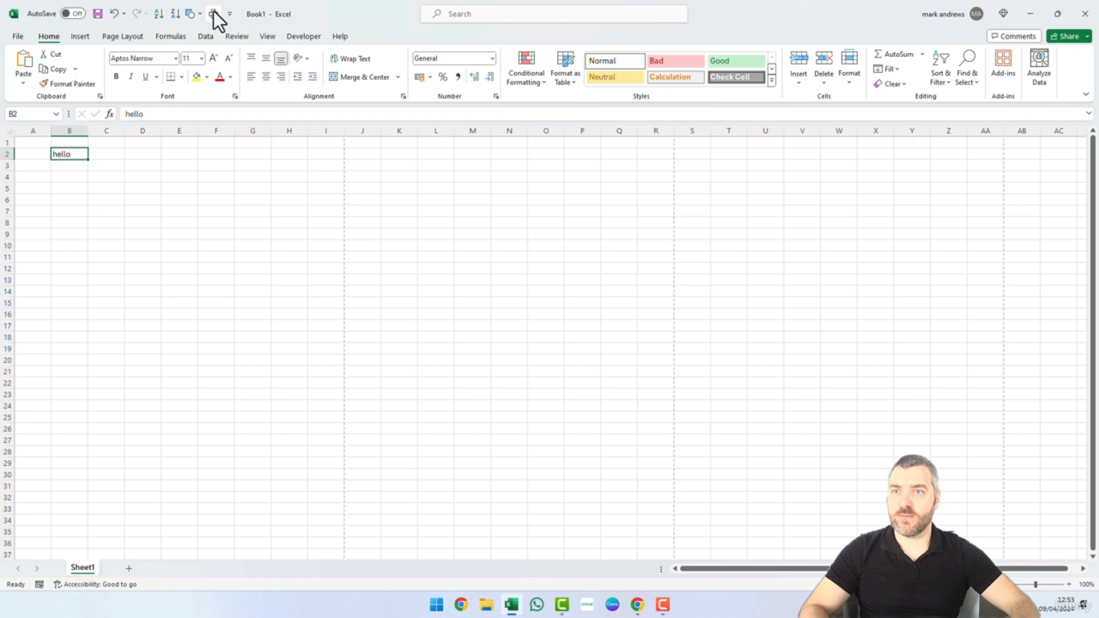
Quick-print the sheet, cancel the Epson Printer Connection Checker installation and close the EPSON Status Monitor.
left_click(214, 13)
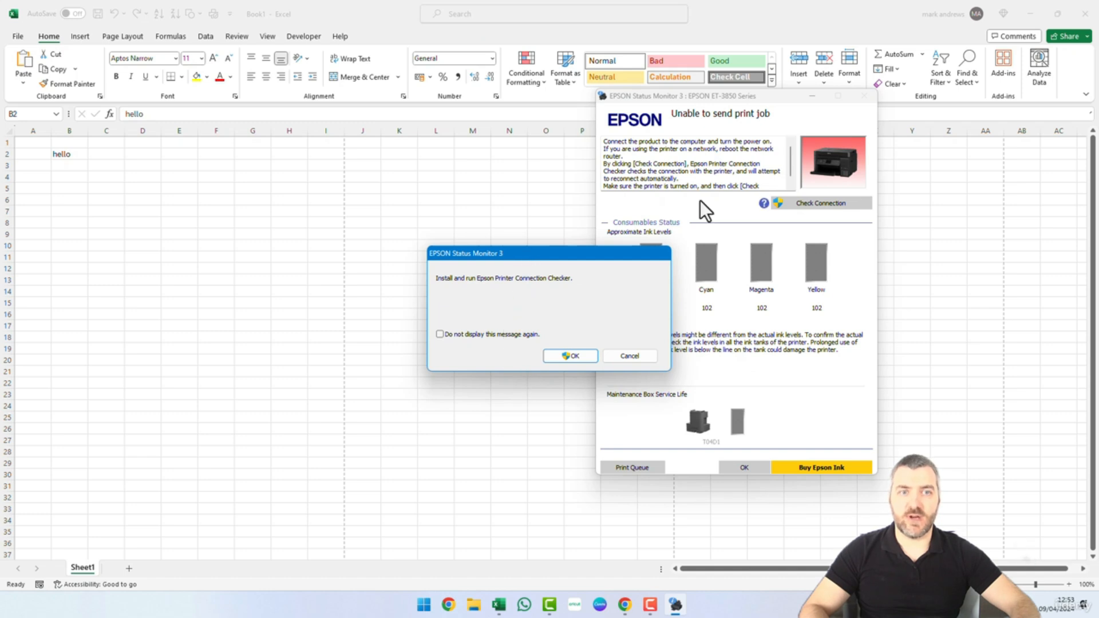
left_click(743, 99)
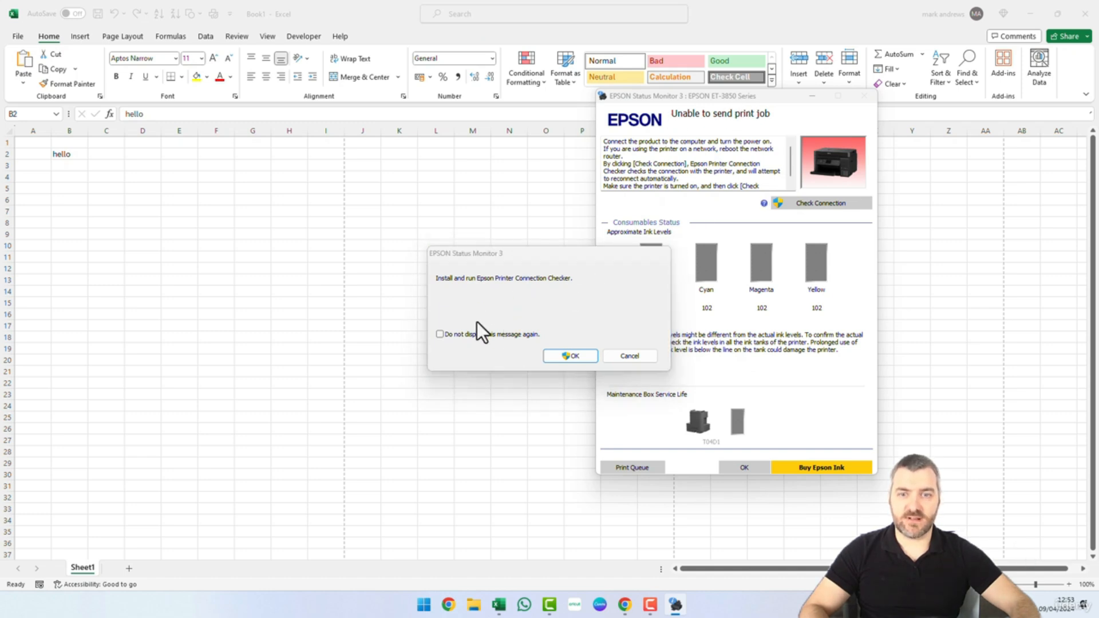
left_click(495, 336)
left_click(632, 356)
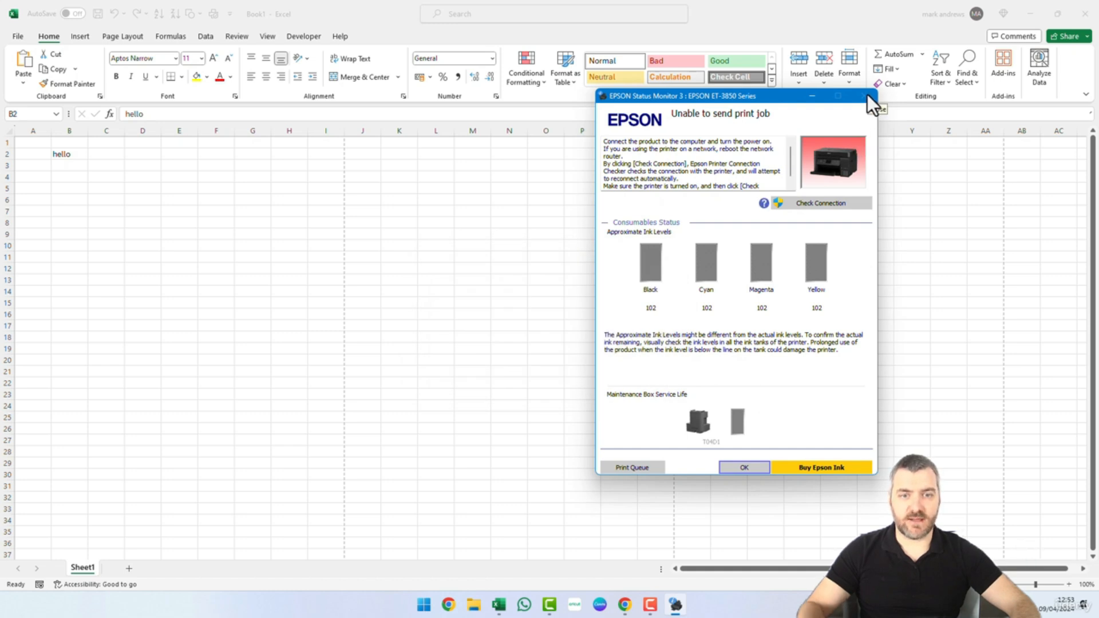
left_click(738, 467)
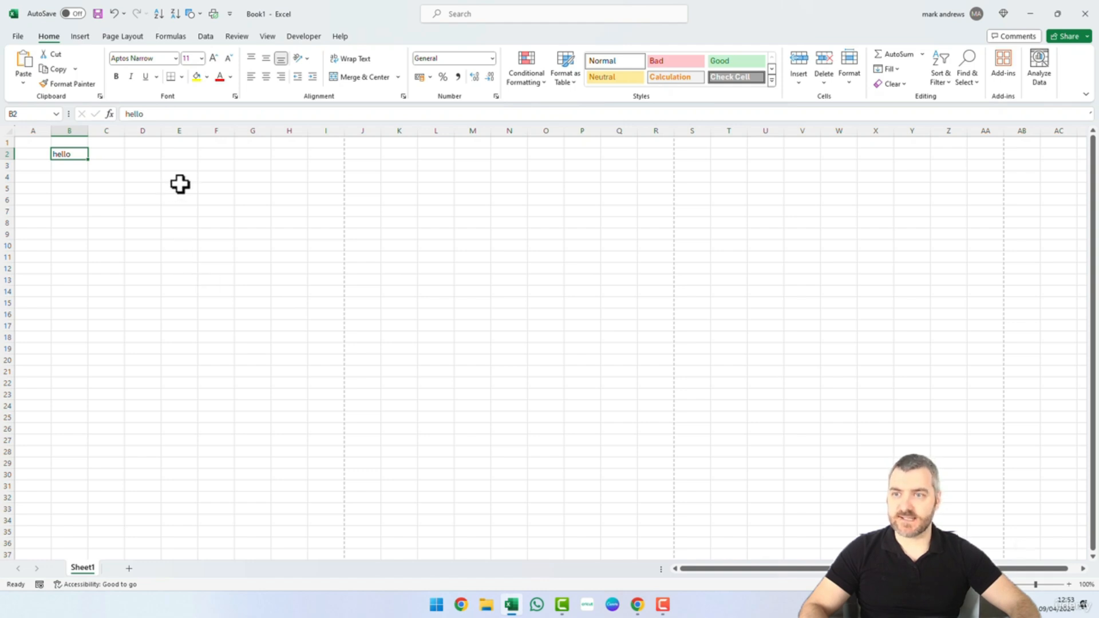
Enter the numbers 1, 2 and 3 in cells D4 to D6.
left_click(150, 178)
type("1")
key("Return")
type("2")
key("Return")
type("3")
key("Return")
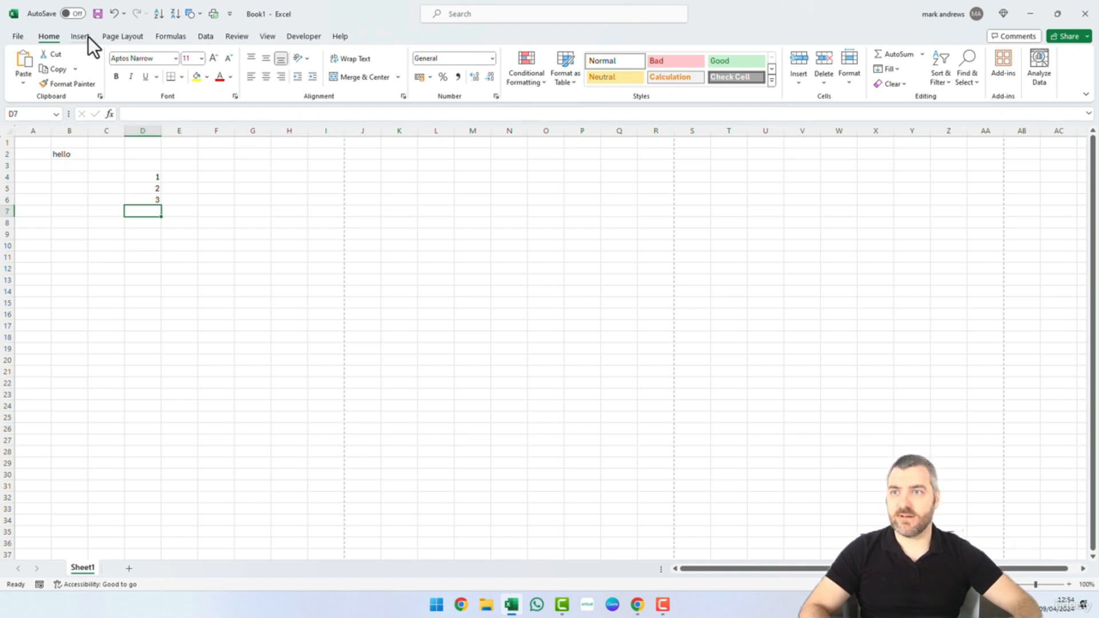
Sort the numbers in D4:D6 in descending order and return them to ascending order.
left_click(206, 36)
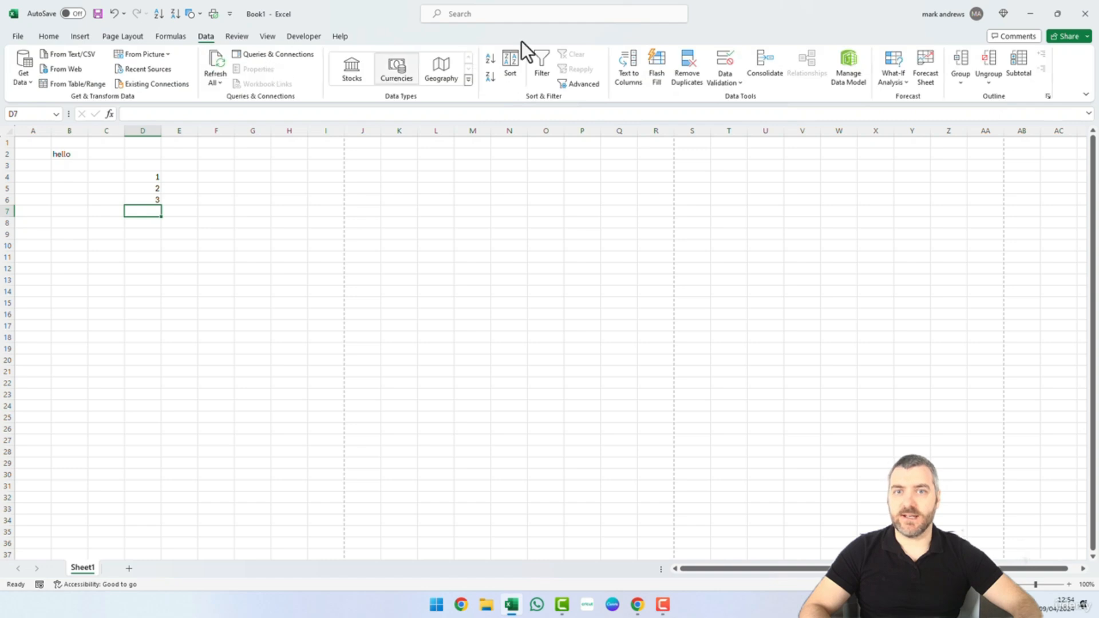
left_click(53, 38)
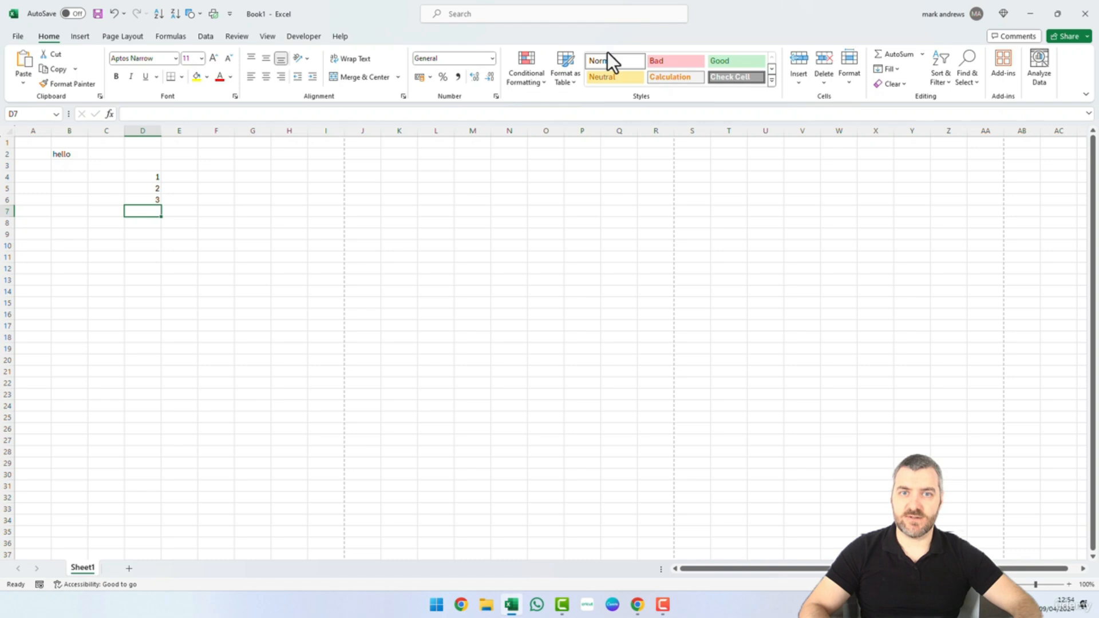
left_click(175, 14)
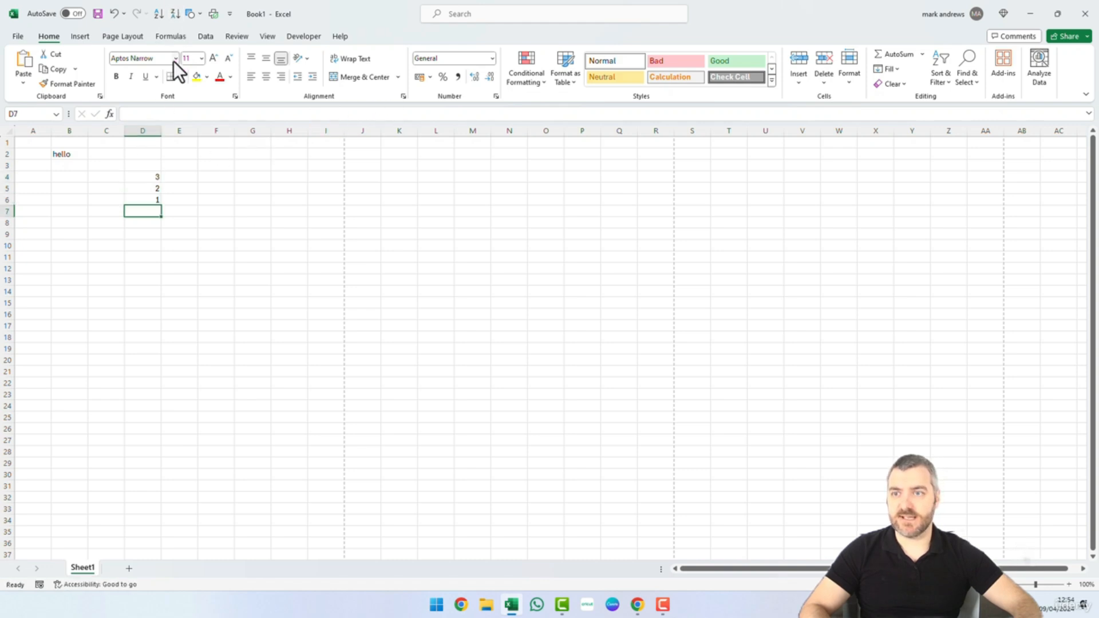
left_click(159, 13)
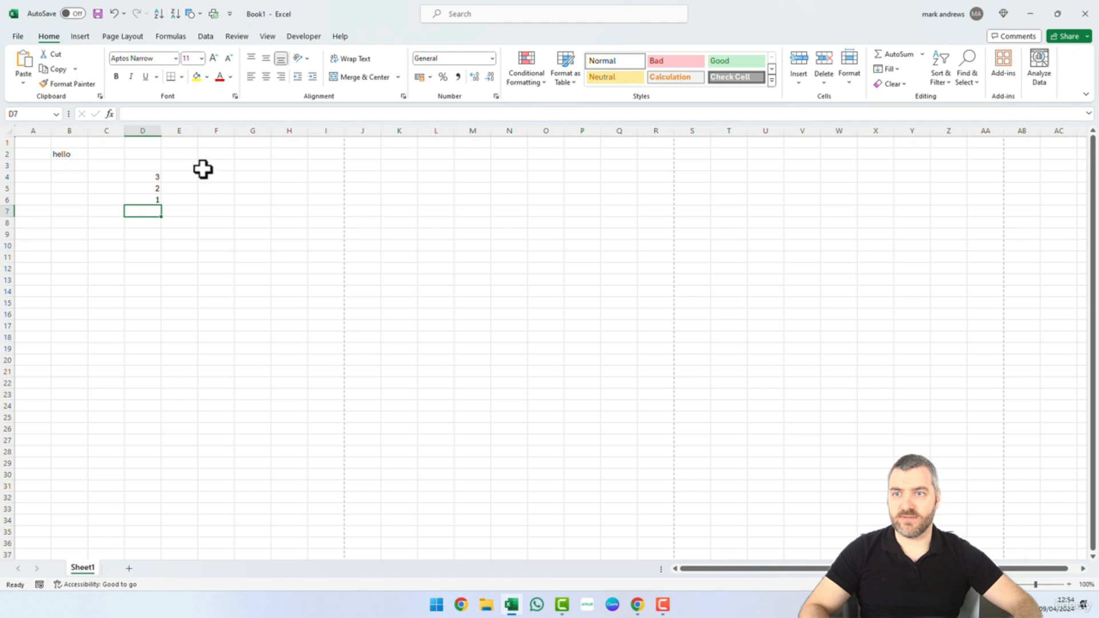
left_click_drag(148, 176, 151, 200)
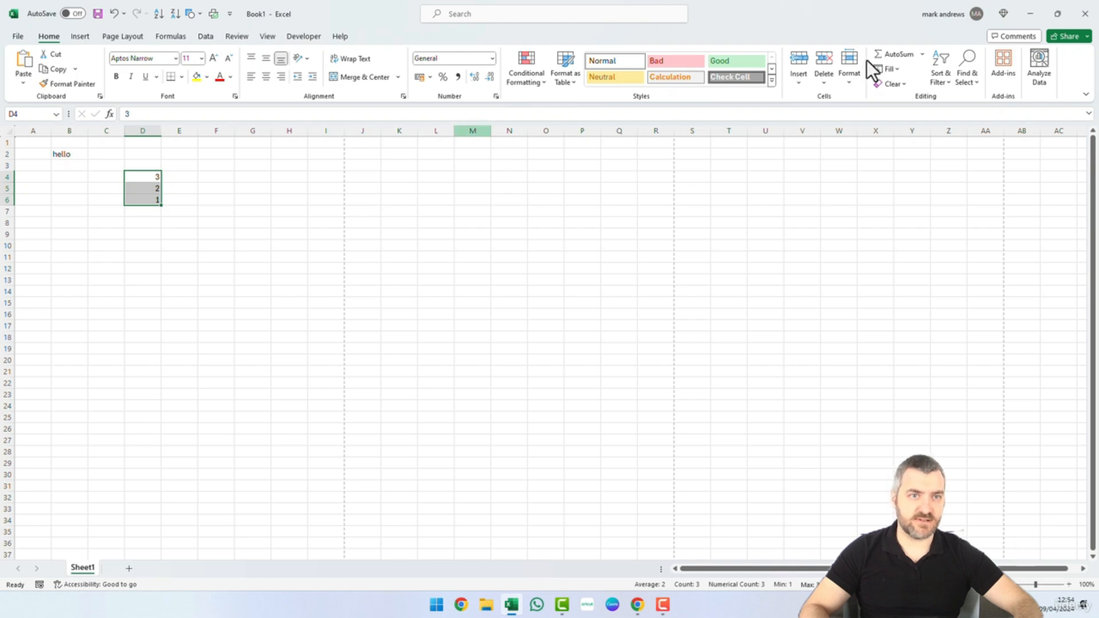
left_click(158, 14)
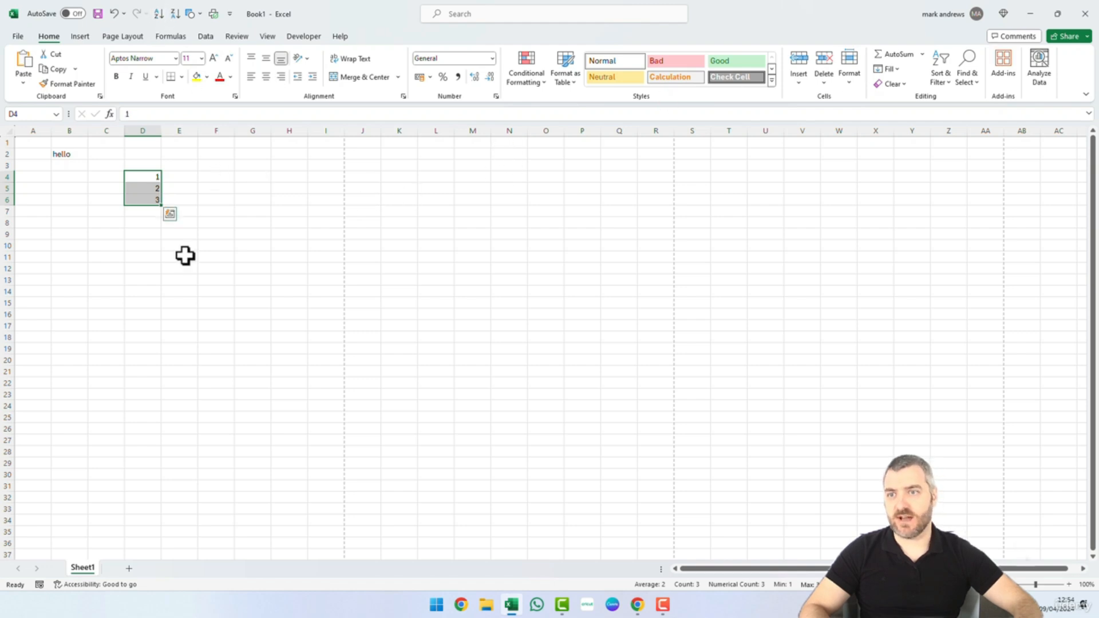
Clear the three numbers in D4:D6 and the text in B2.
key("BackSpace")
left_click_drag(100, 267, 104, 260)
left_click(146, 191)
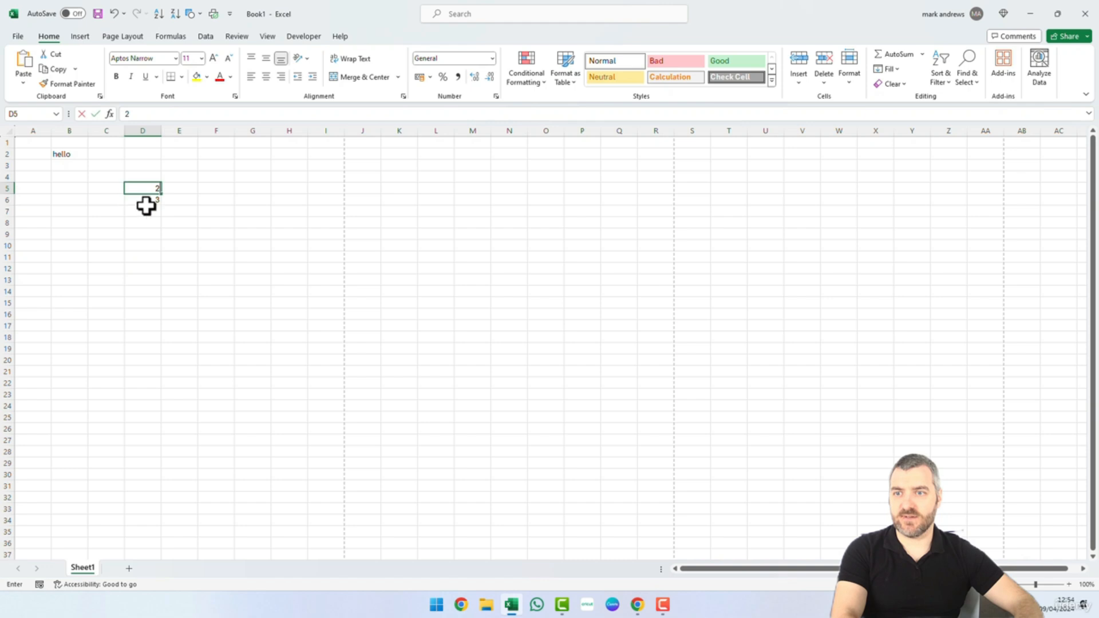
key("BackSpace")
left_click(145, 198)
key("BackSpace")
left_click(61, 153)
key("BackSpace")
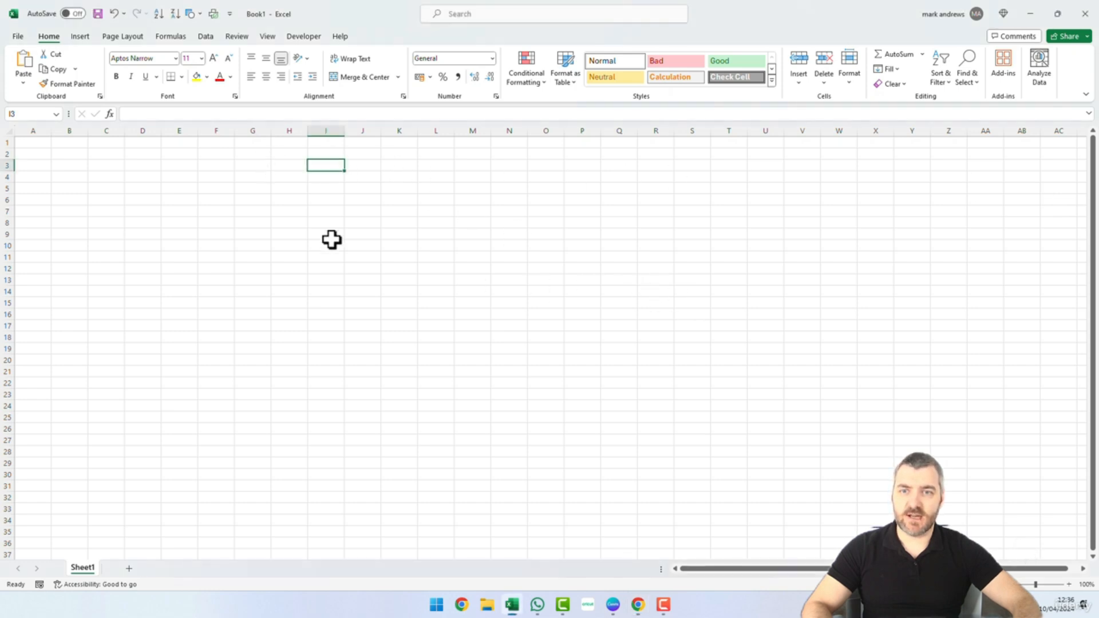
Select the block I6:N14, look through the status bar customization options and close them.
left_click_drag(312, 196, 515, 291)
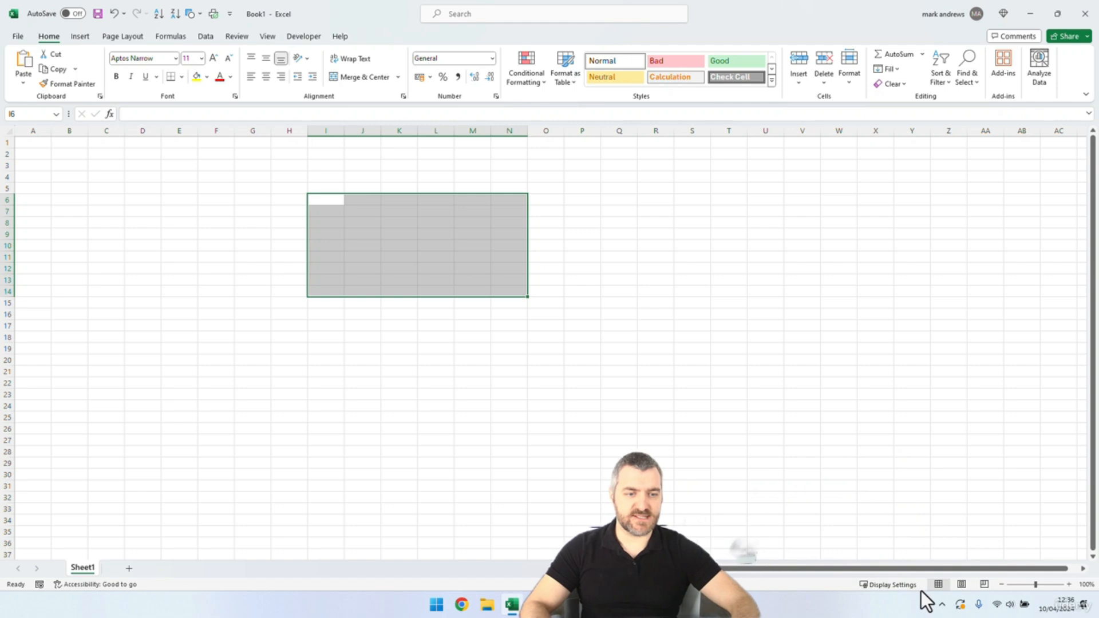
right_click(850, 582)
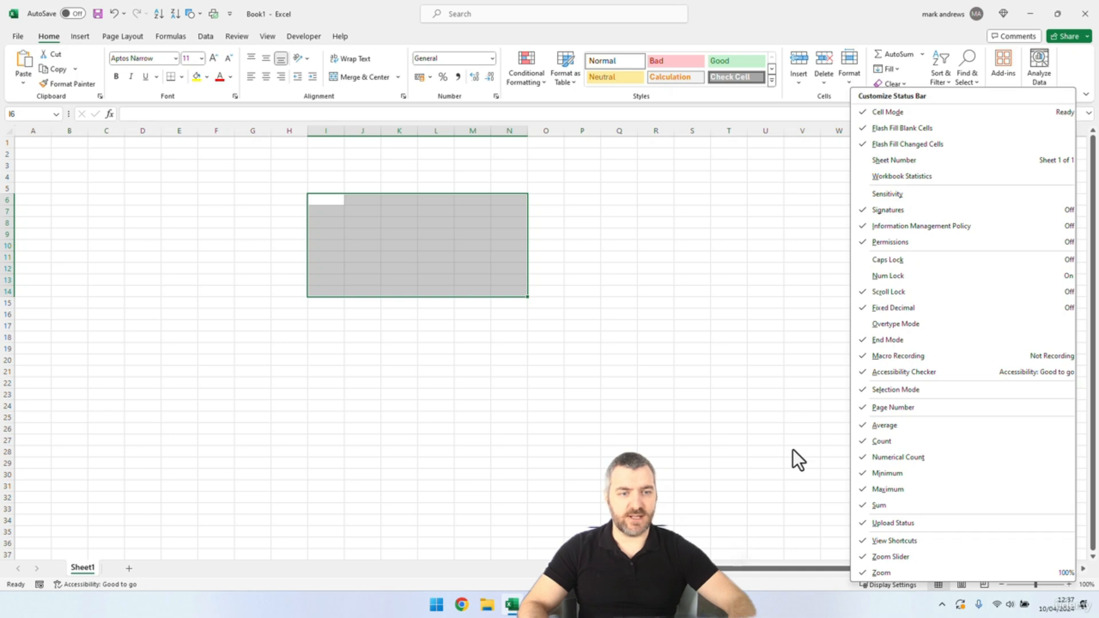
key("Escape")
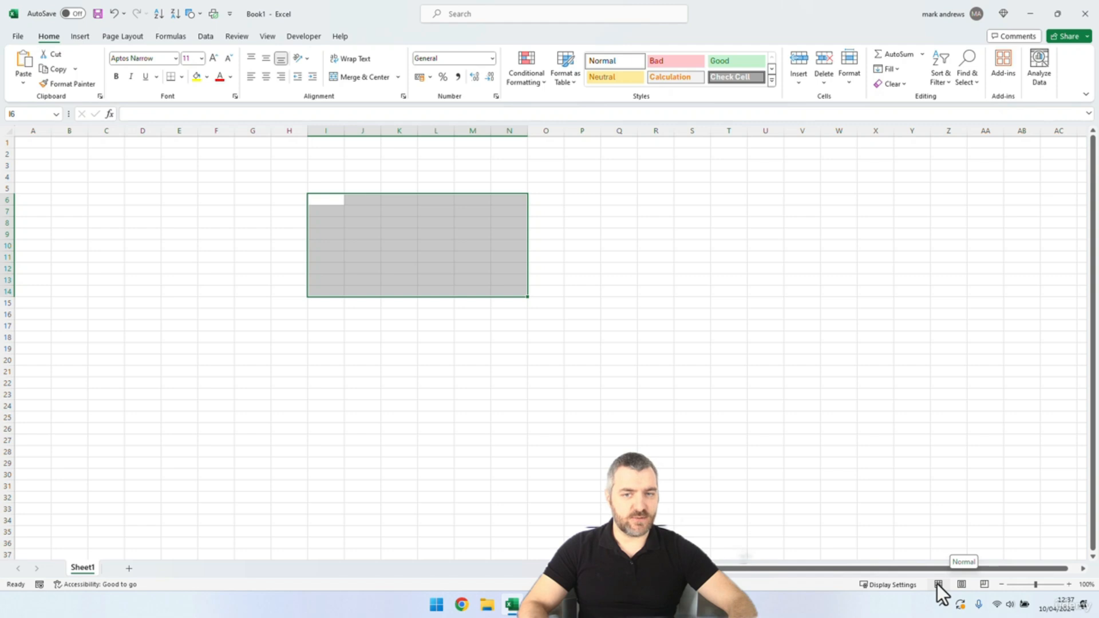
View the sheet in Page Layout and Page Break Preview, and return to Normal view with E6 selected.
left_click(963, 583)
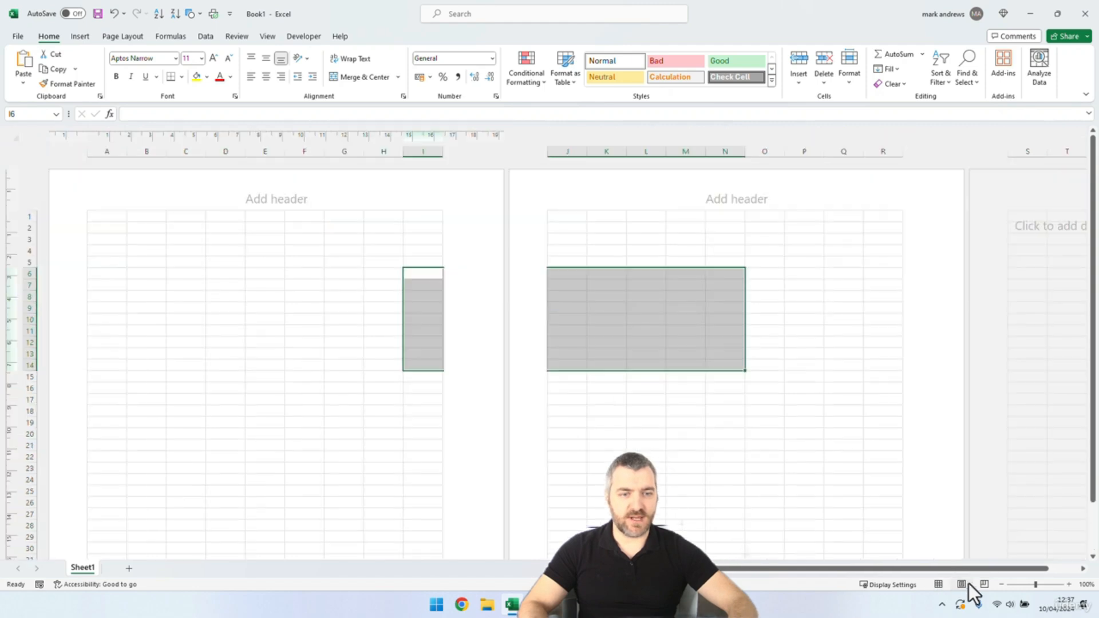
left_click(983, 583)
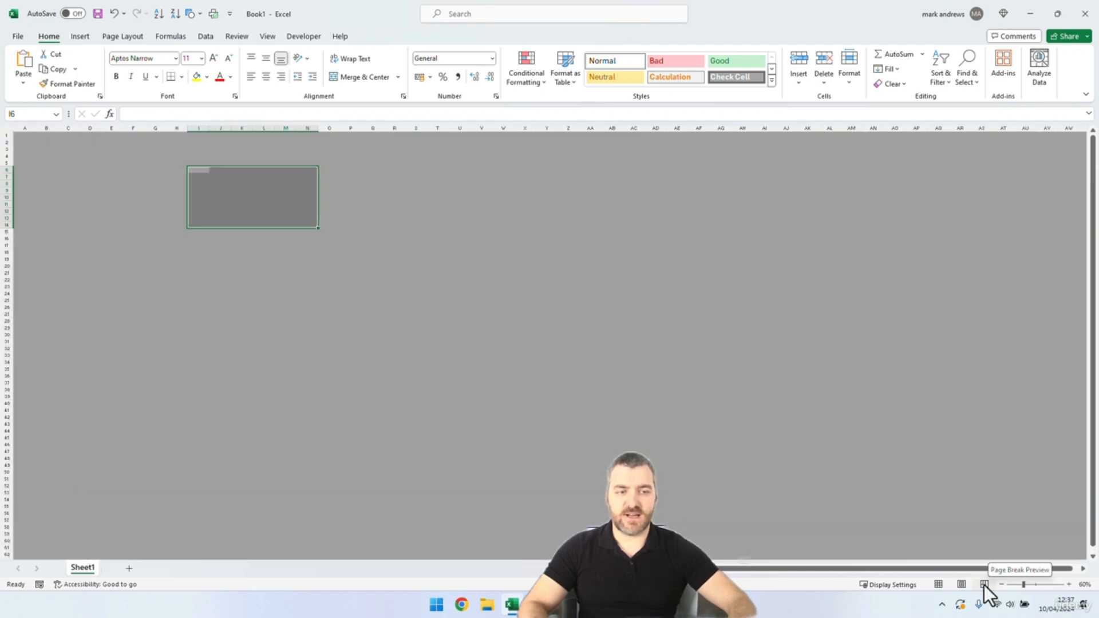
left_click(936, 583)
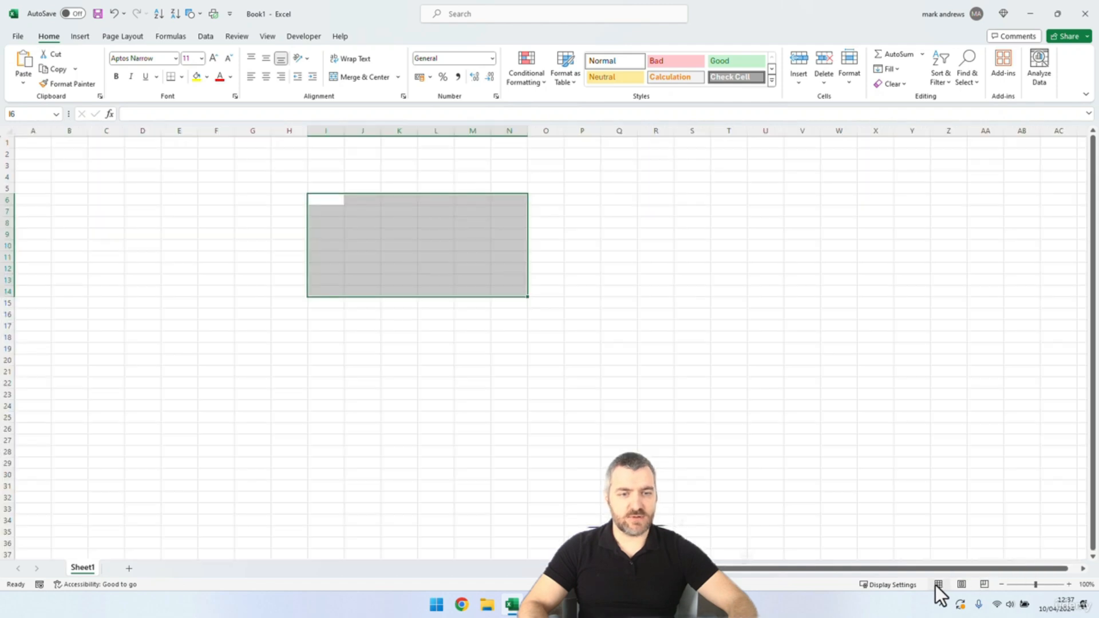
left_click(183, 205)
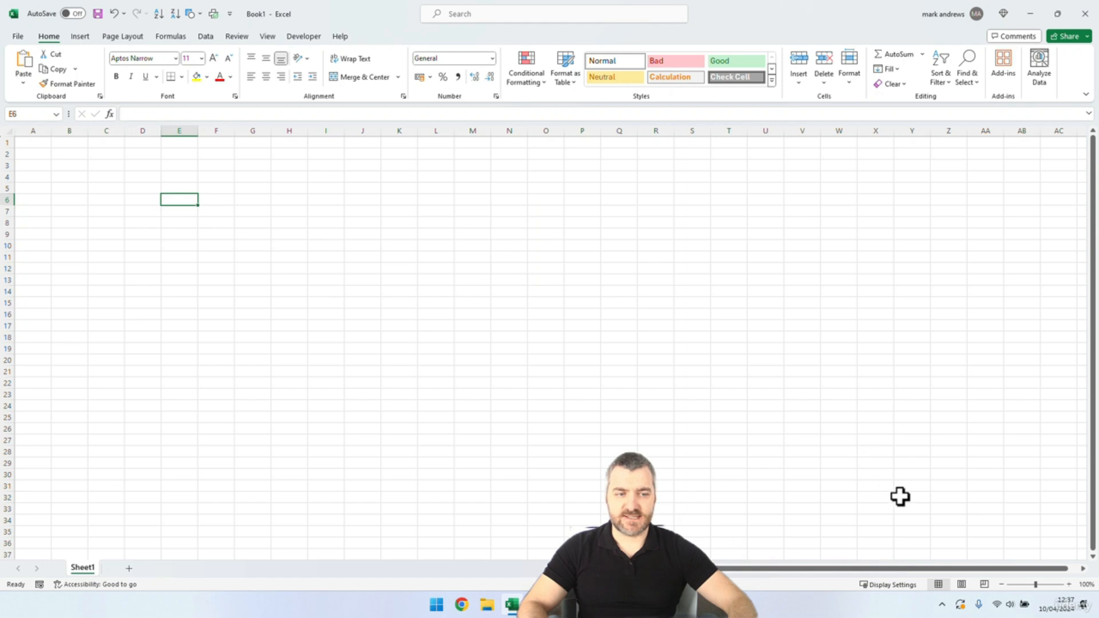
Zoom the sheet in gradually from the status bar to 160%.
left_click(1067, 585)
left_click(1068, 584)
left_click(1068, 584)
left_click(1067, 585)
left_click(1067, 585)
left_click(1068, 584)
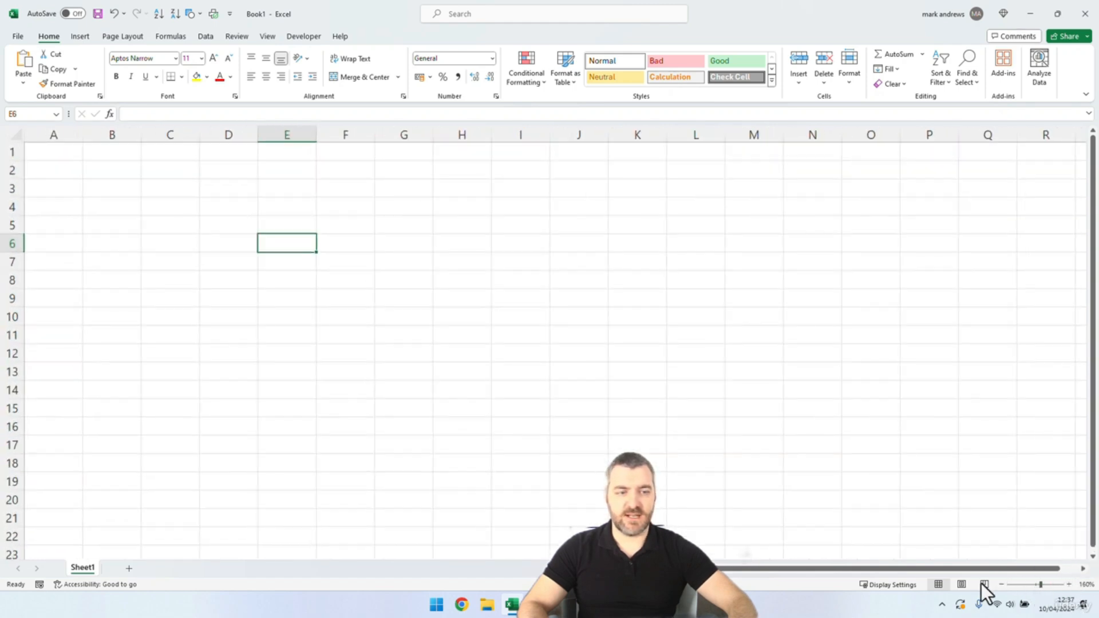
Zoom the sheet out gradually to 80%.
left_click(1001, 584)
left_click(1001, 584)
left_click(1001, 584)
left_click(1001, 584)
left_click(1001, 584)
left_click(1001, 584)
left_click(1001, 584)
left_click(1002, 585)
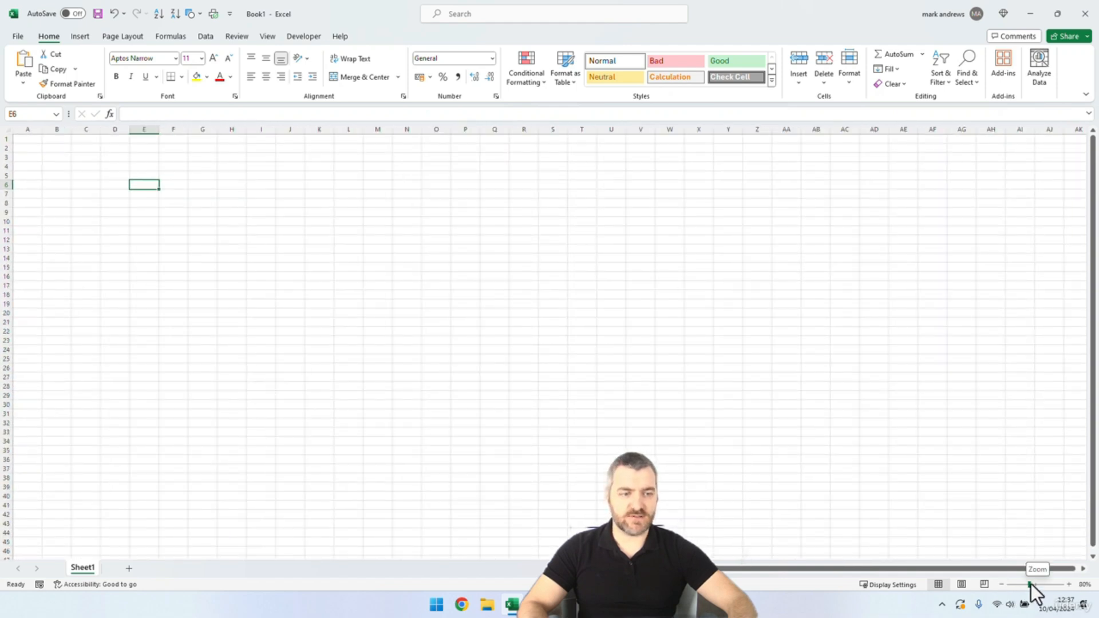
Enlarge the sheet strongly, reduce the zoom stepwise to 250% and select cell A2.
left_click_drag(1030, 582, 1058, 584)
left_click(1001, 584)
left_click(1001, 584)
left_click(1001, 584)
left_click(1000, 584)
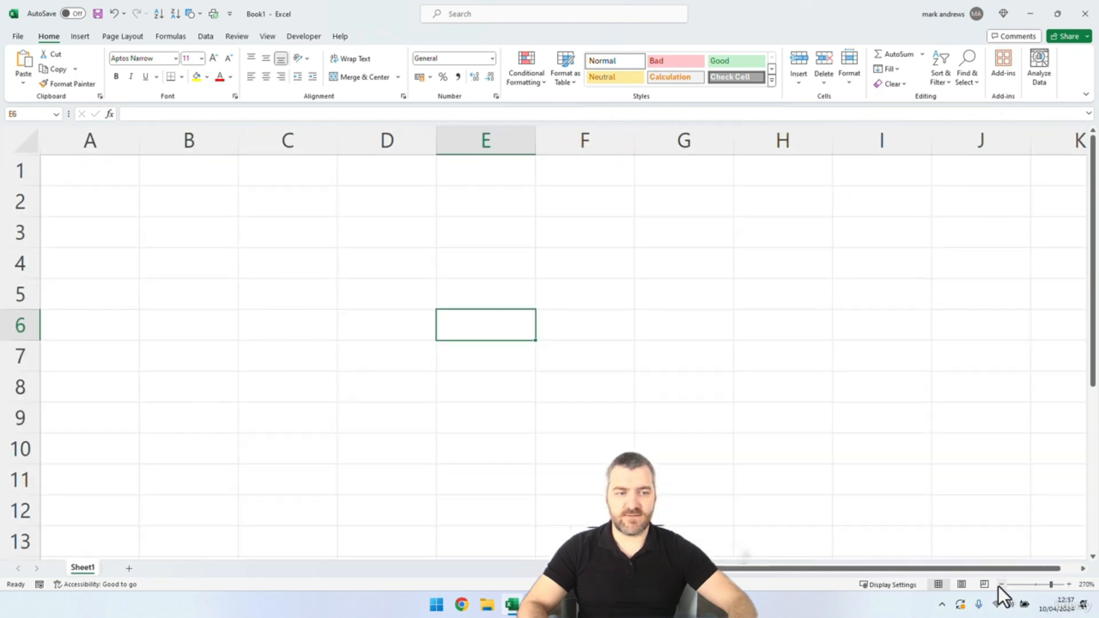
left_click(1000, 585)
left_click(1001, 584)
left_click(112, 203)
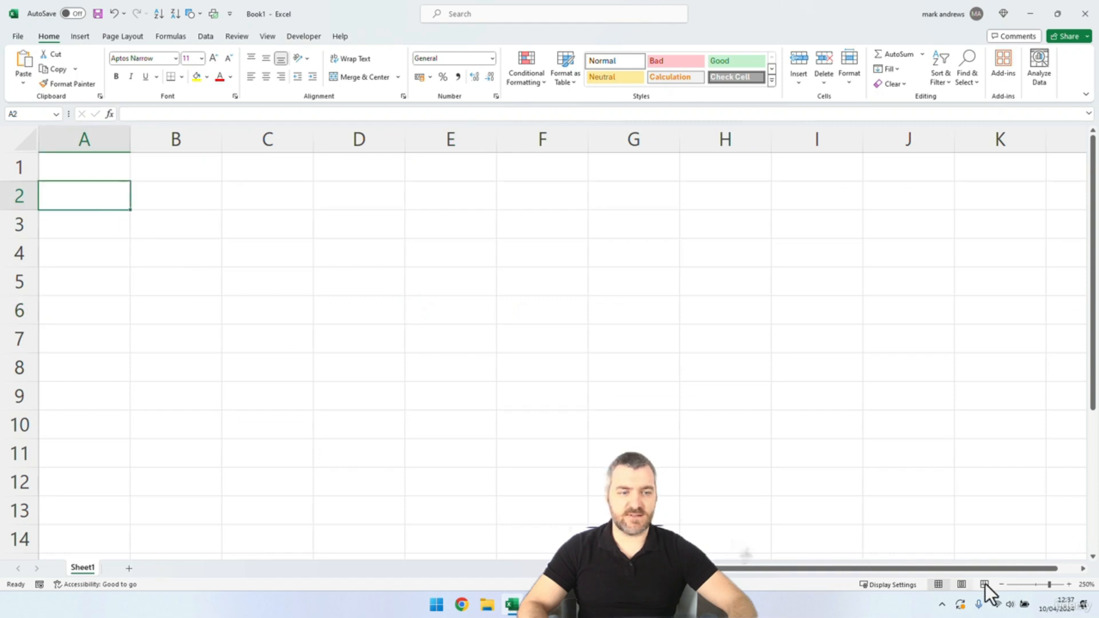
Vary the sheet's zoom between 80% and 400% and finish at 100%.
mouse_move(1048, 584)
left_mouse_down()
mouse_move(1018, 584)
mouse_move(1083, 595)
mouse_move(1030, 584)
left_mouse_up()
left_click(543, 338)
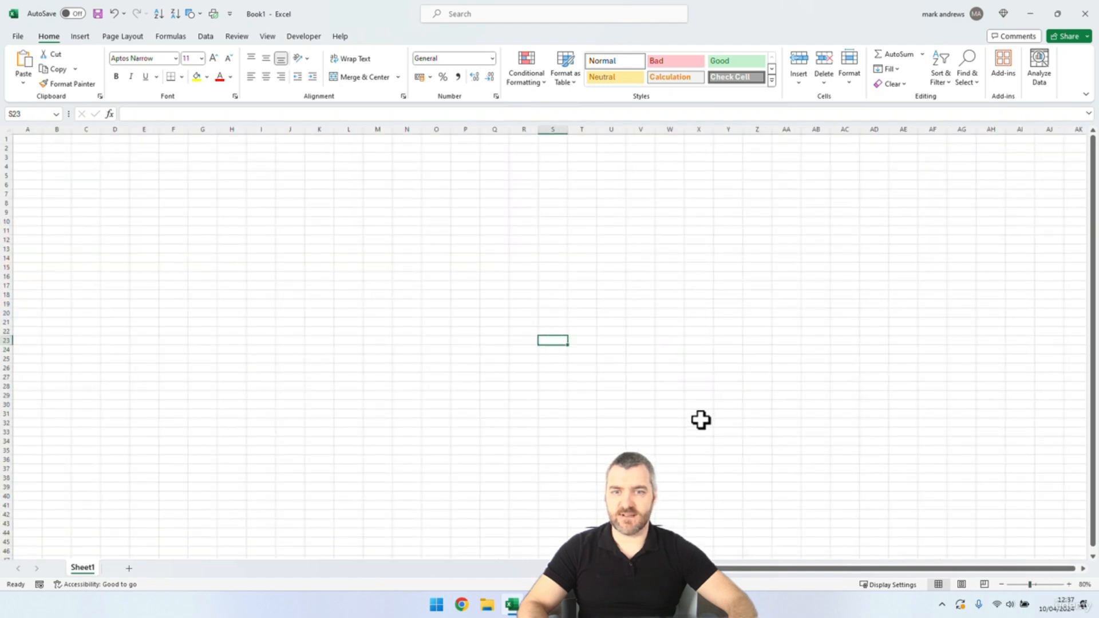
left_click_drag(1028, 583, 1065, 585)
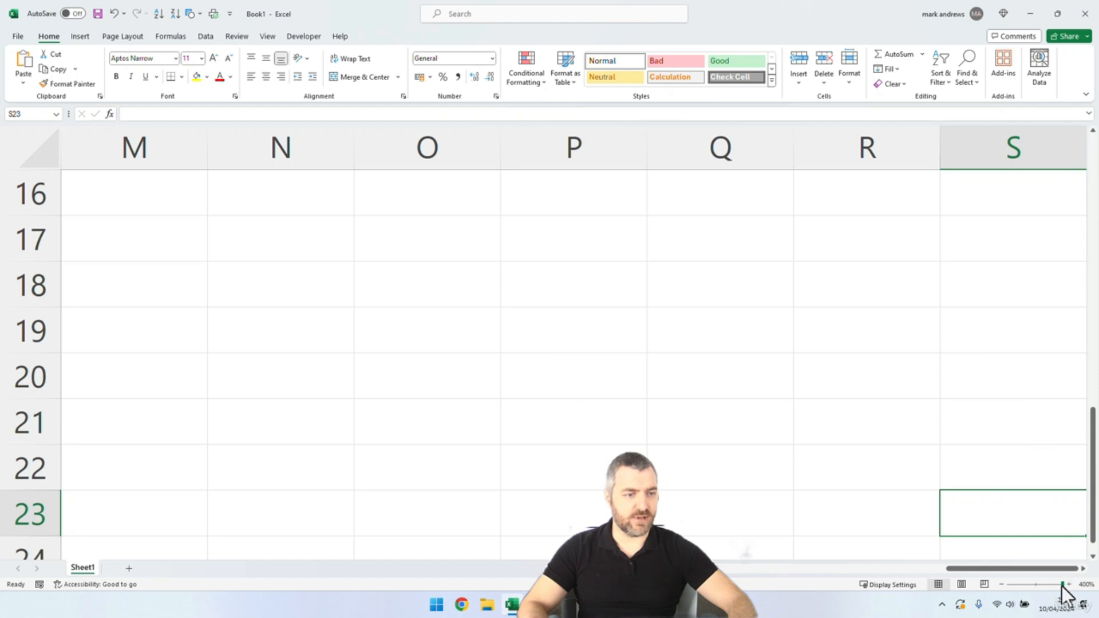
left_click_drag(1062, 586, 1035, 585)
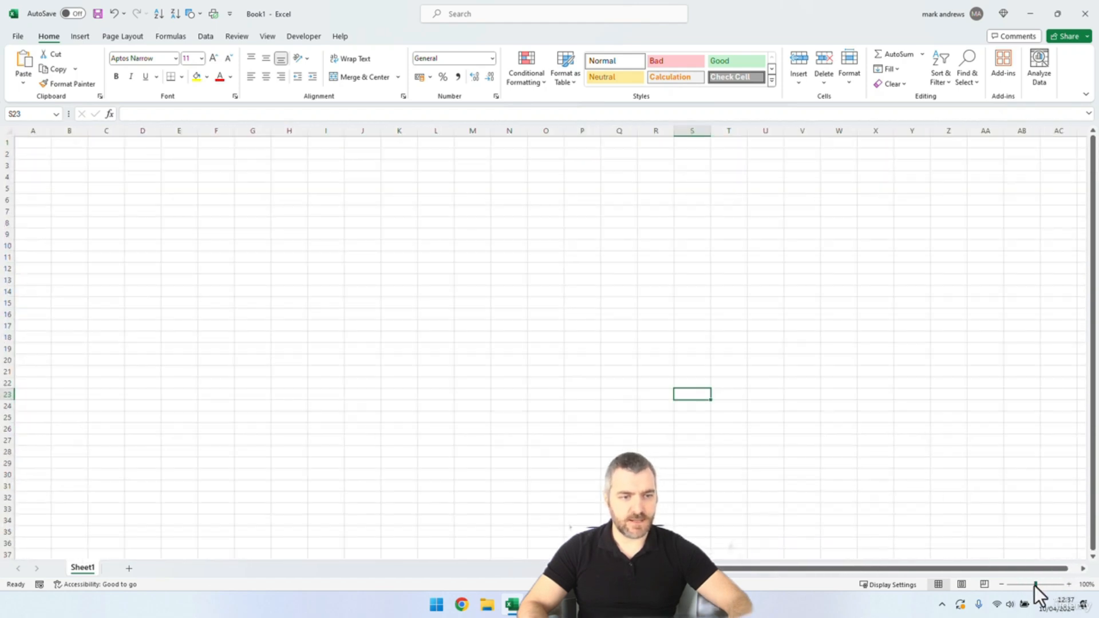
Enter the numbers 1, 2, 3 and 4 in cells A1 to A4.
left_click(31, 145)
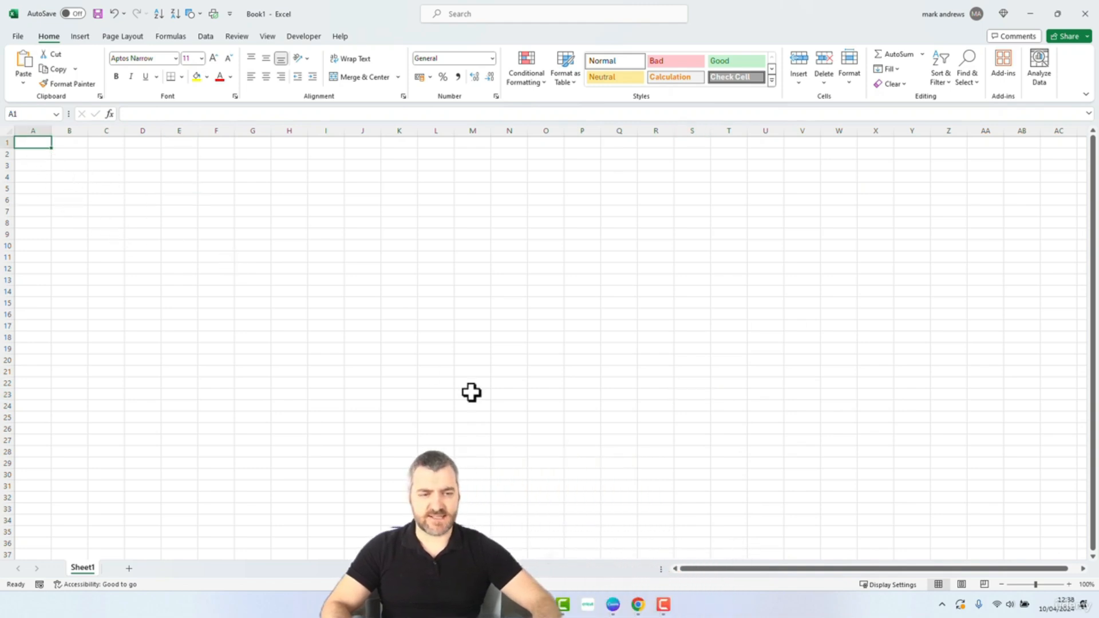
type("1")
key("Return")
type("2")
key("Return")
type("3")
key("Return")
type("4")
key("Return")
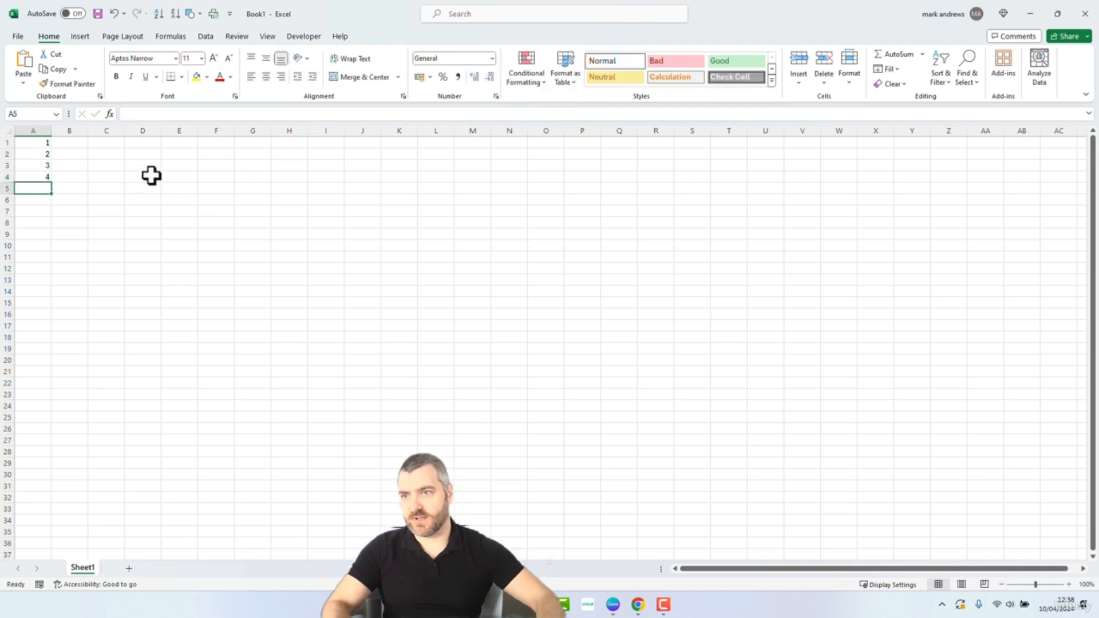
Select A1:A4 to view their status bar statistics, hide the Average value and turn it back on.
left_click_drag(35, 142, 40, 177)
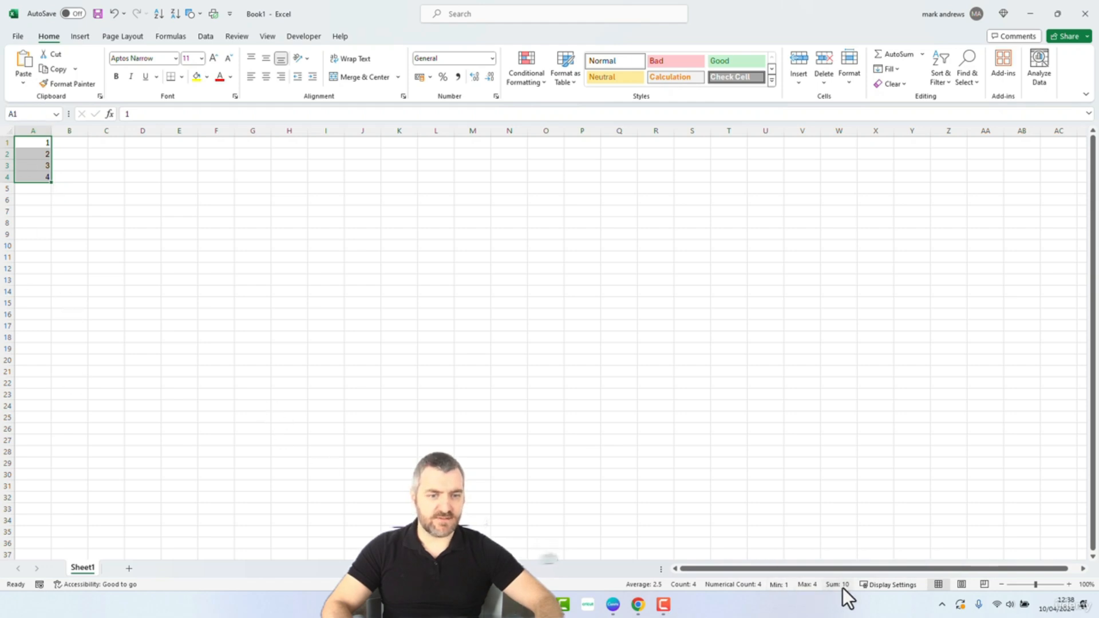
right_click(617, 585)
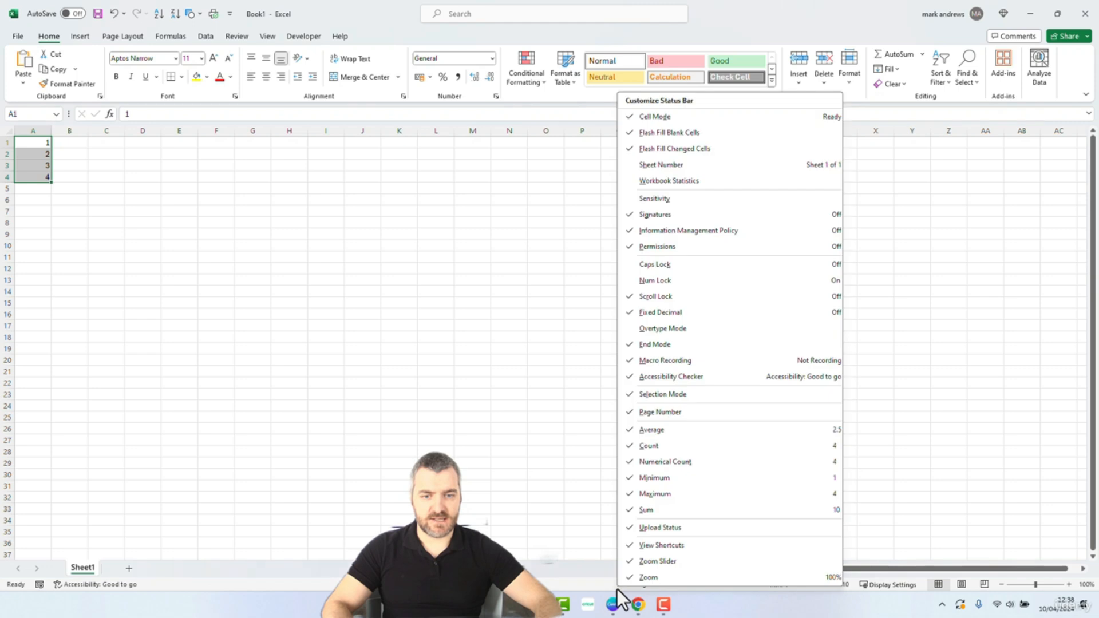
left_click(669, 431)
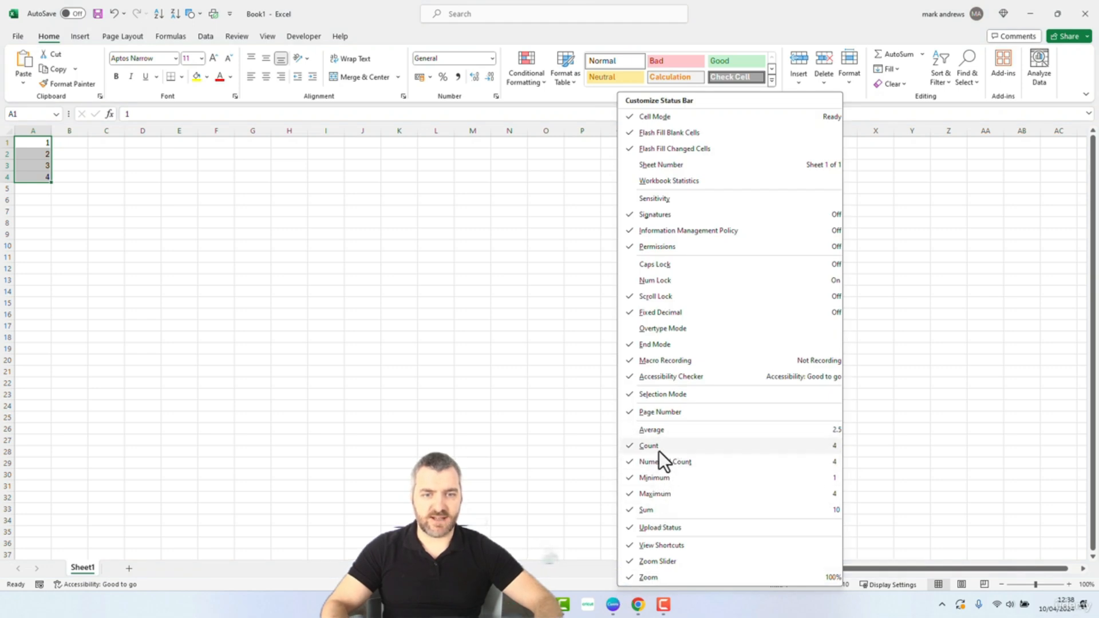
left_click(600, 445)
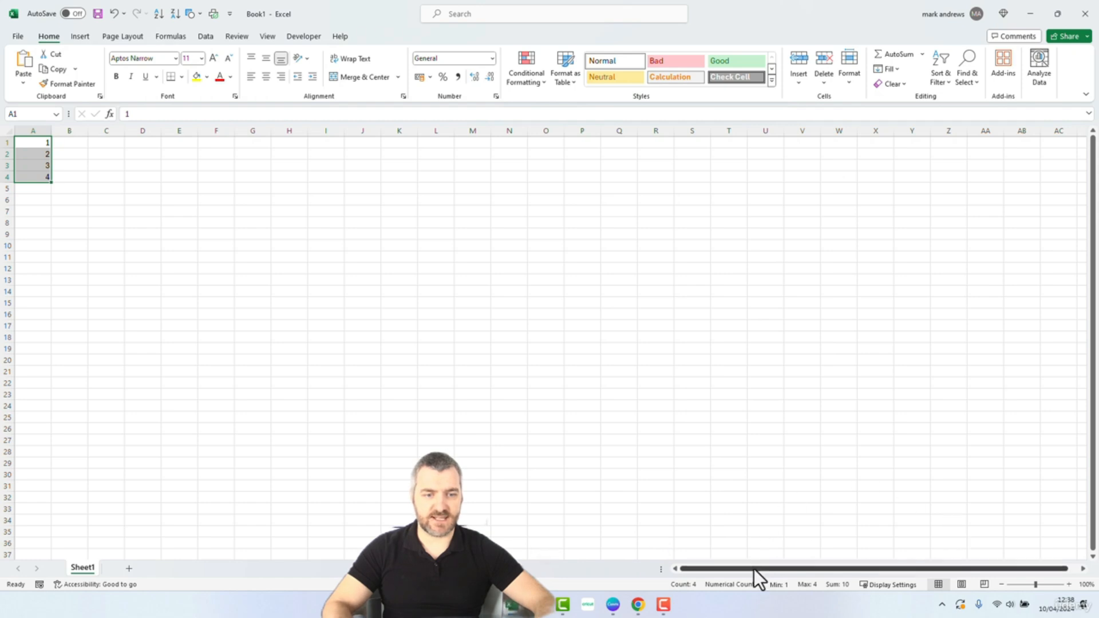
right_click(648, 585)
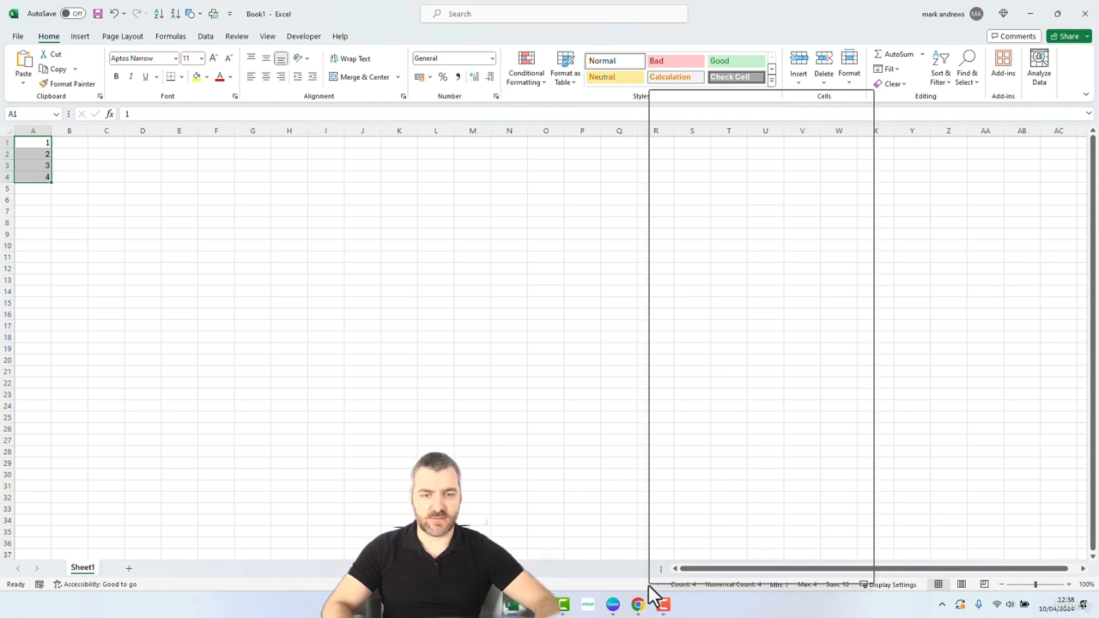
left_click(685, 428)
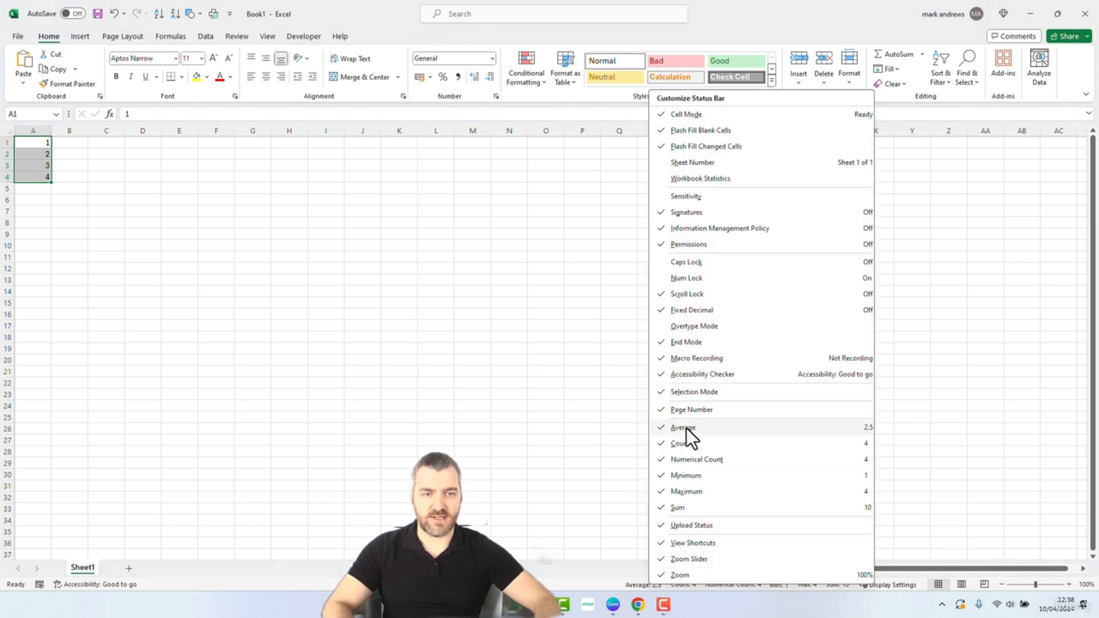
left_click(584, 462)
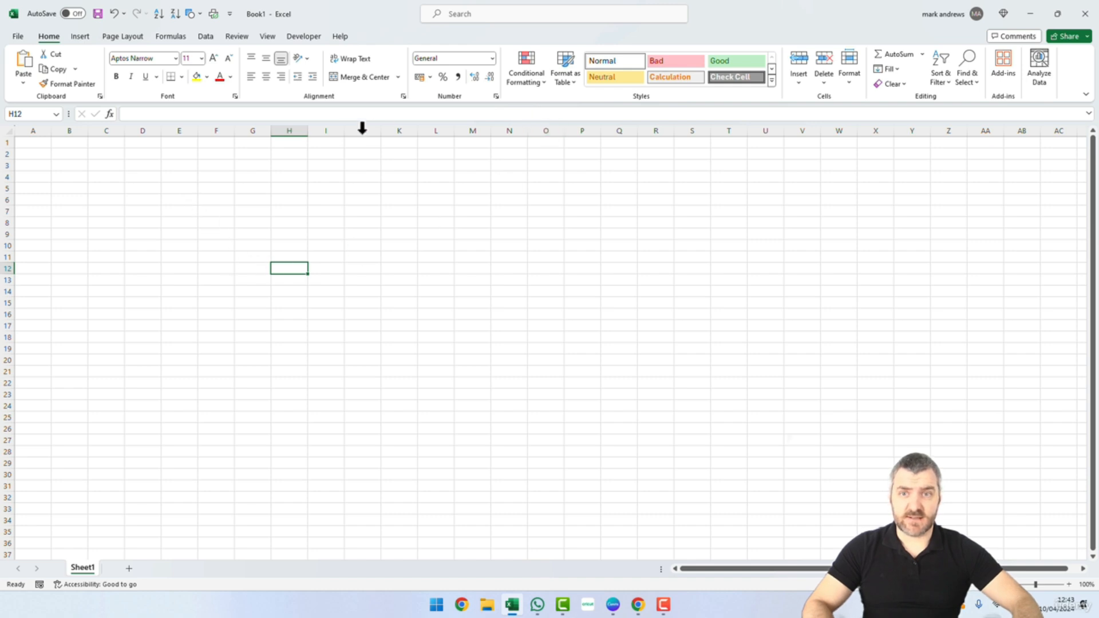
Highlight the cell block A1:V28 and the block D2:AA3 in turn, deselecting each one.
left_click_drag(32, 142, 806, 452)
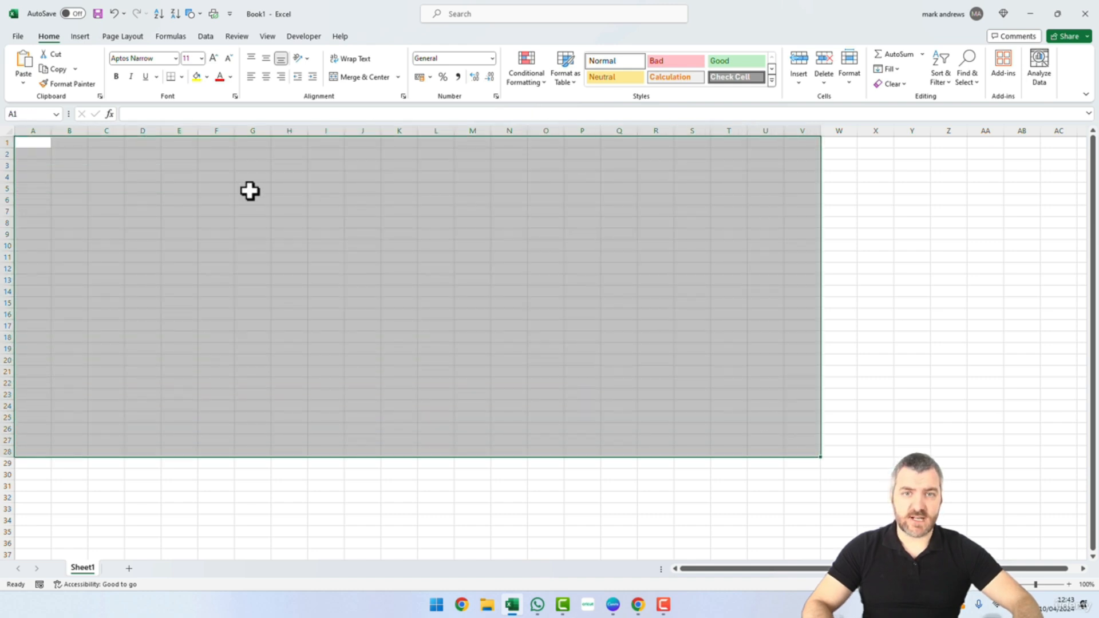
left_click(249, 191)
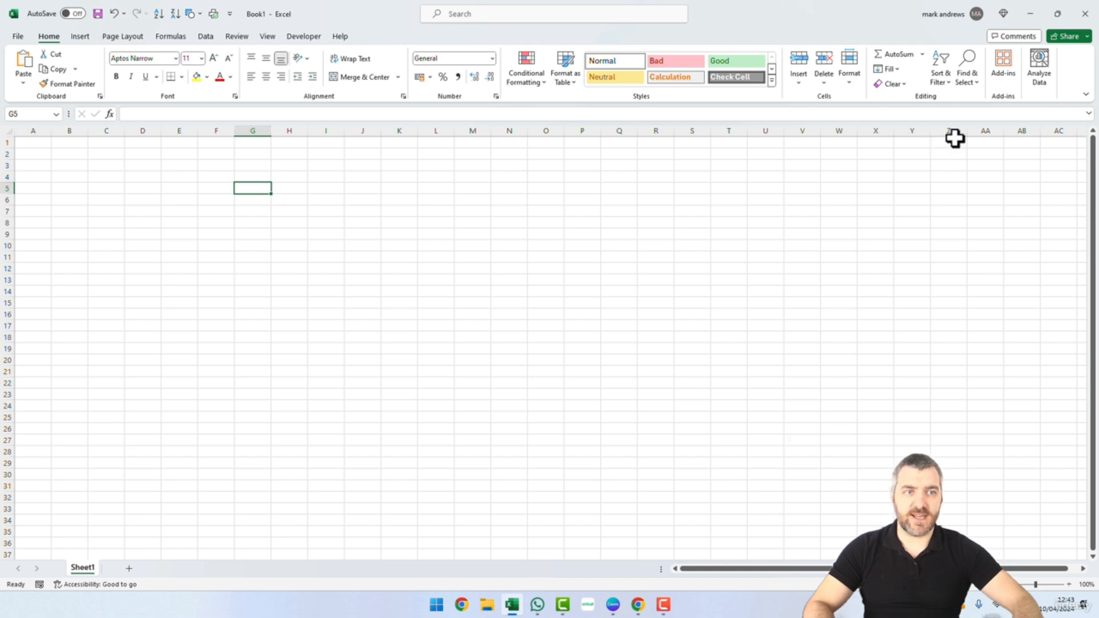
left_click(151, 161)
left_click_drag(151, 161, 984, 156)
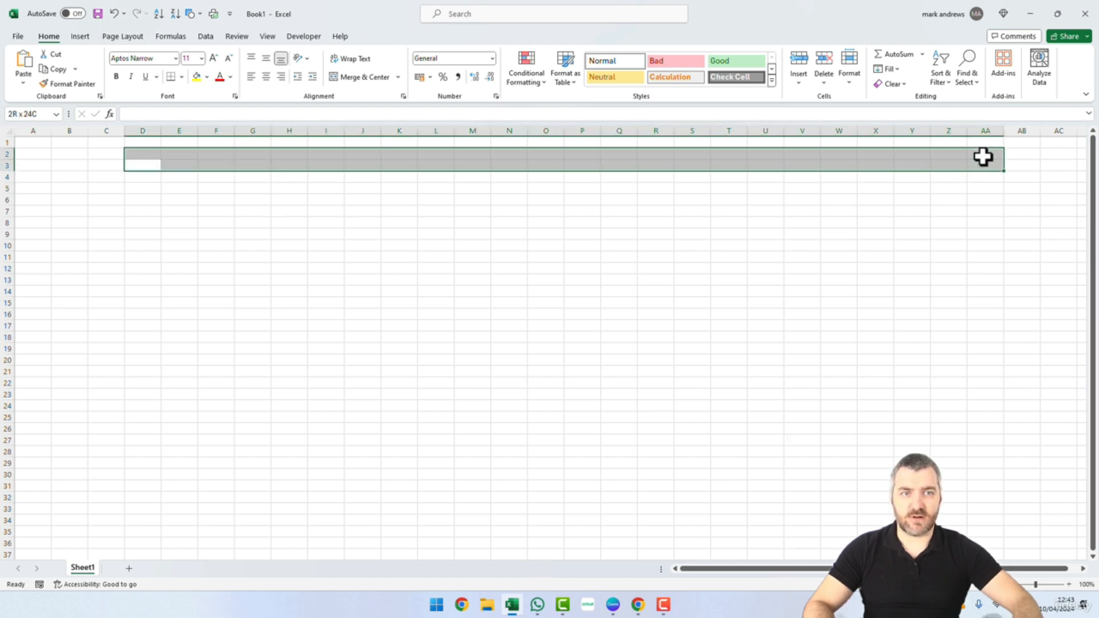
left_click(304, 225)
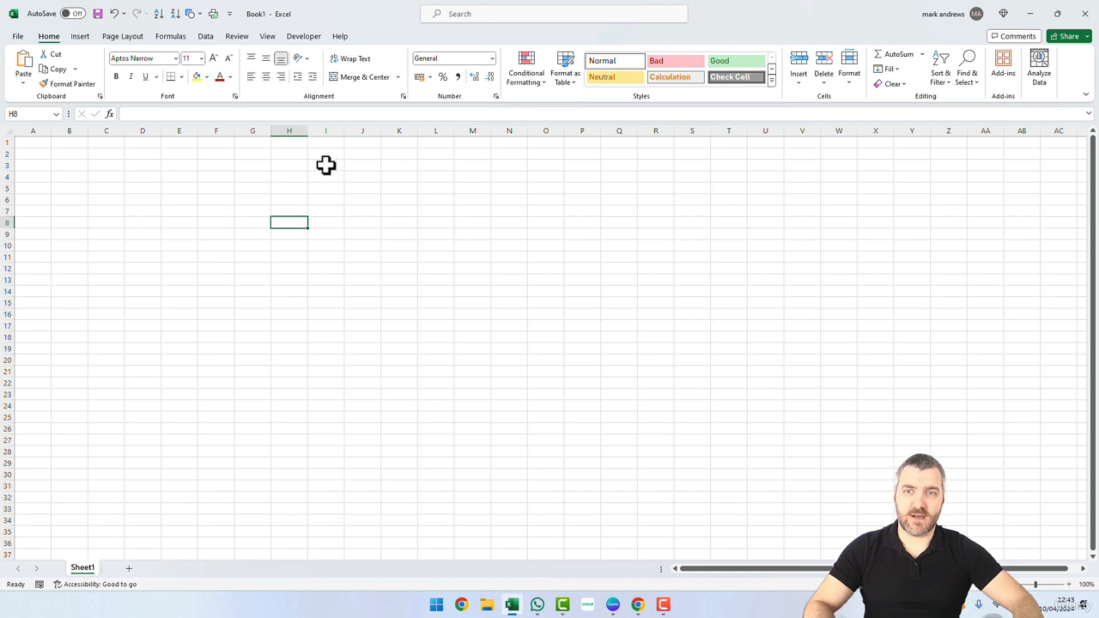
Select single cells across the sheet, including G5 and C5, and check each cell reference in the Name Box.
left_click(249, 188)
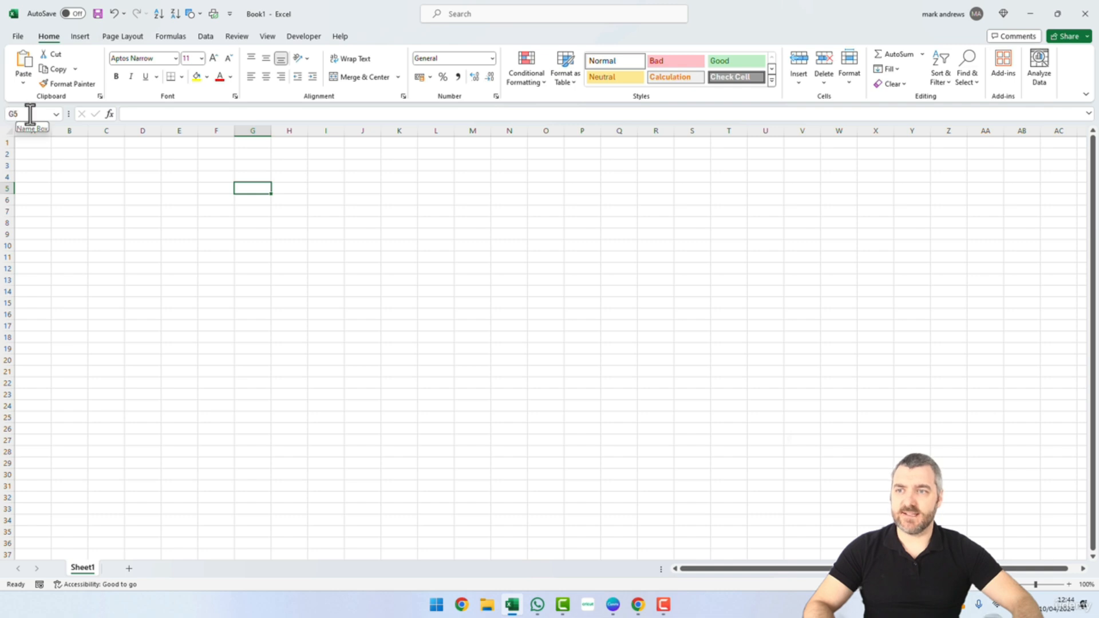
left_click(225, 213)
left_click(462, 269)
left_click(557, 303)
left_click(569, 350)
left_click(231, 257)
left_click(132, 207)
left_click(100, 188)
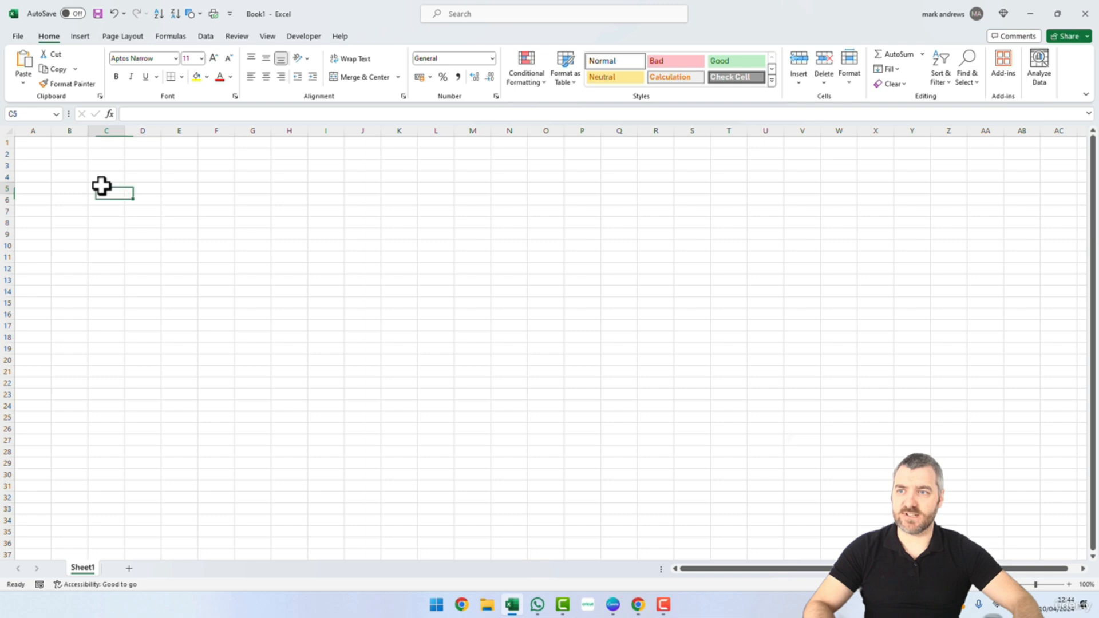
left_click(248, 191)
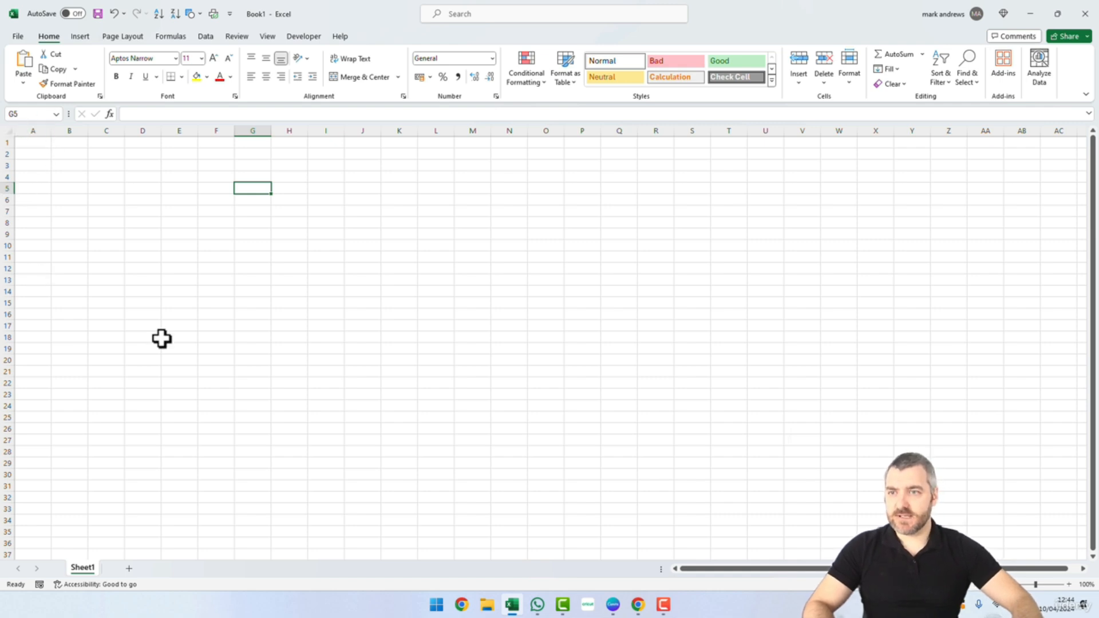
Add a second worksheet, select a few of its cells including C5 and J8, and switch to Sheet1 and back.
left_click(129, 569)
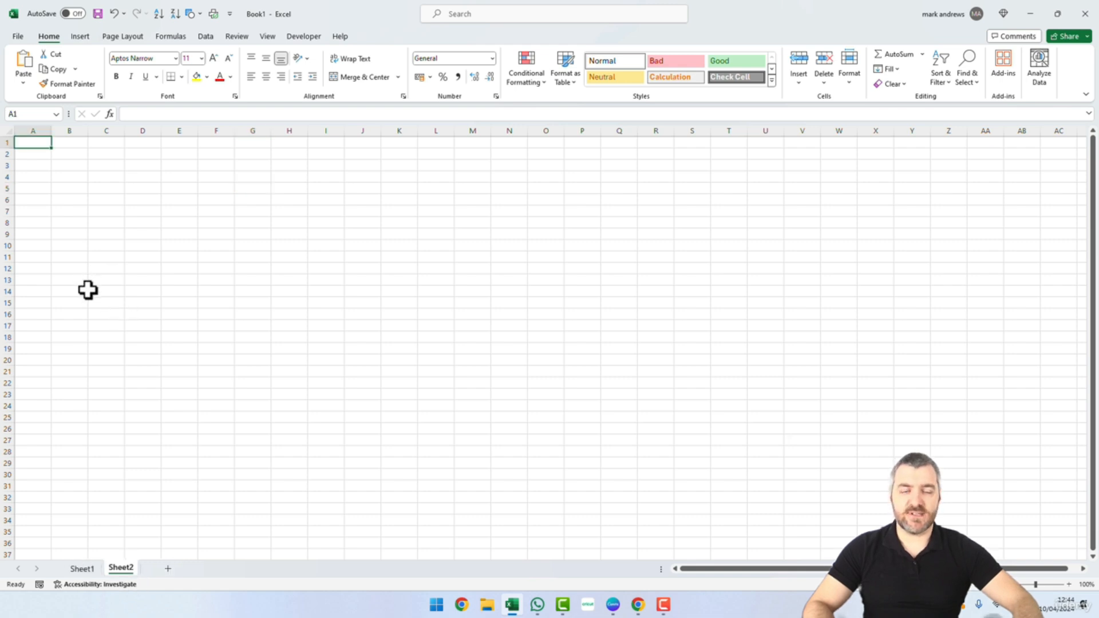
left_click(109, 192)
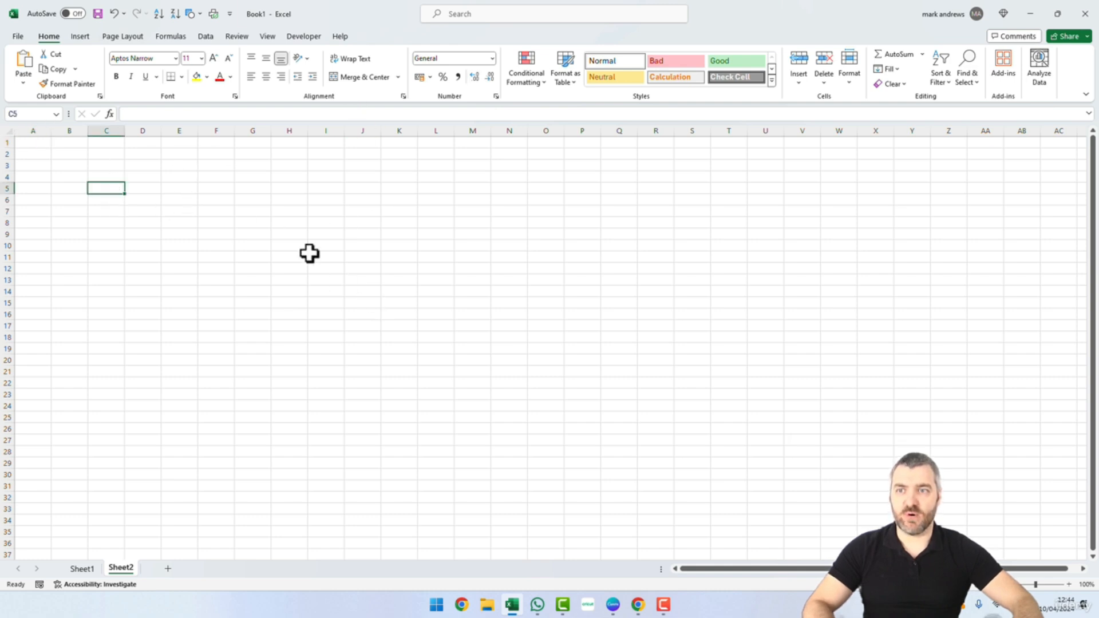
left_click(201, 198)
left_click(368, 223)
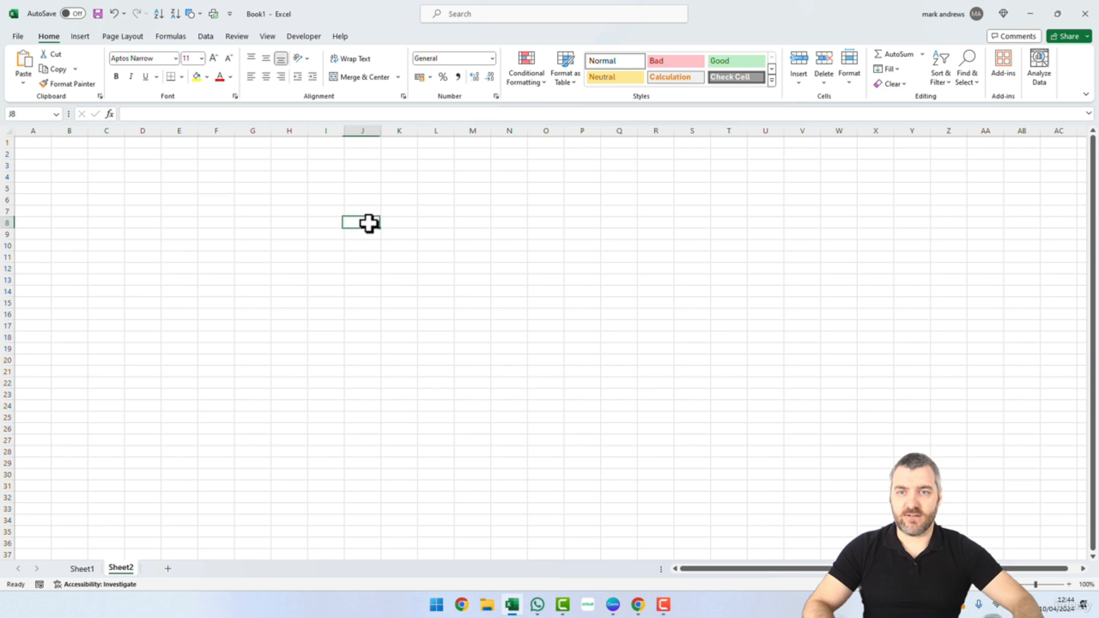
left_click(84, 568)
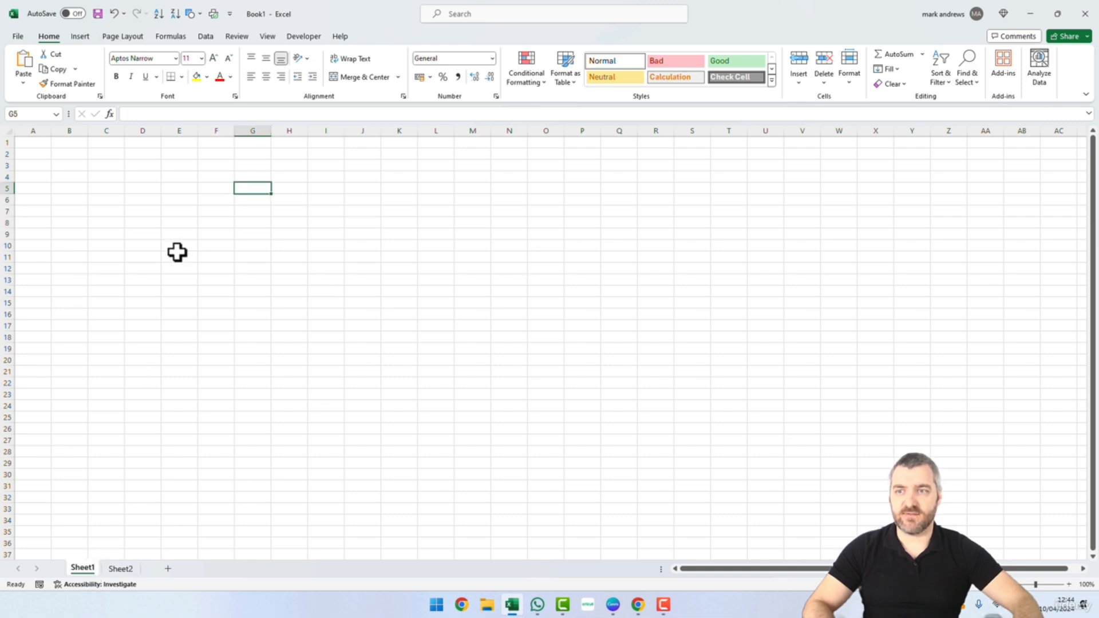
left_click(131, 569)
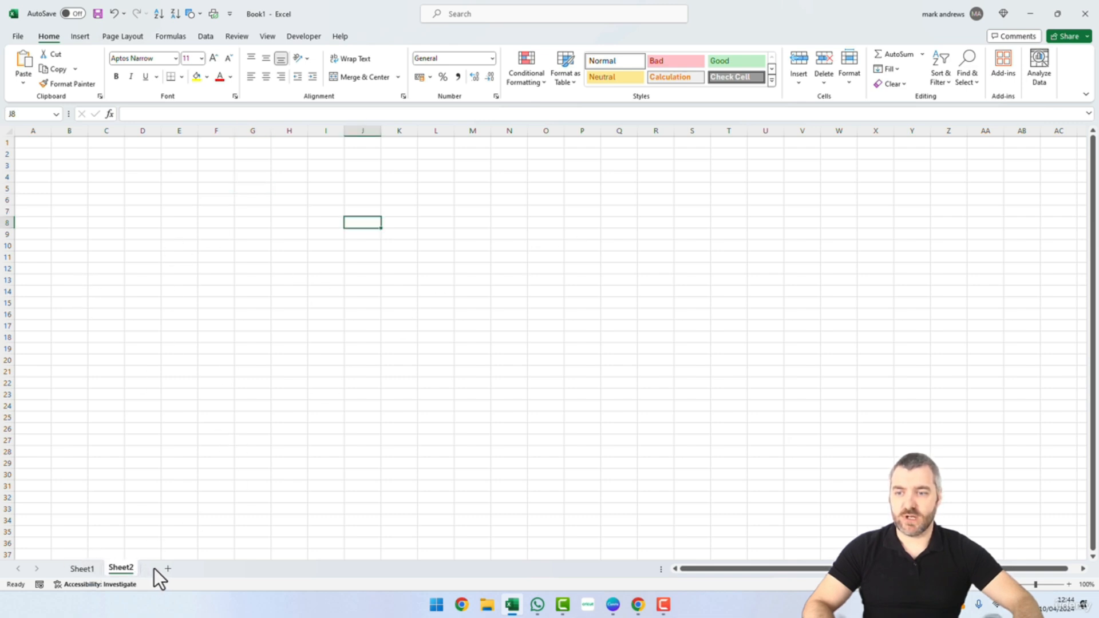
Add a third worksheet and delete it.
left_click(170, 568)
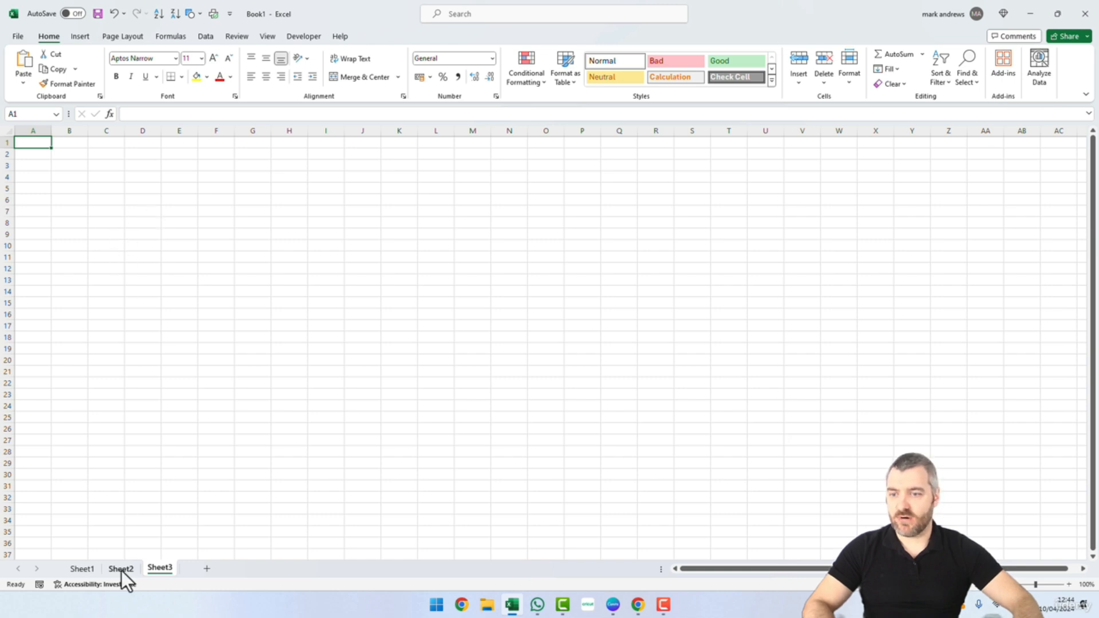
right_click(153, 570)
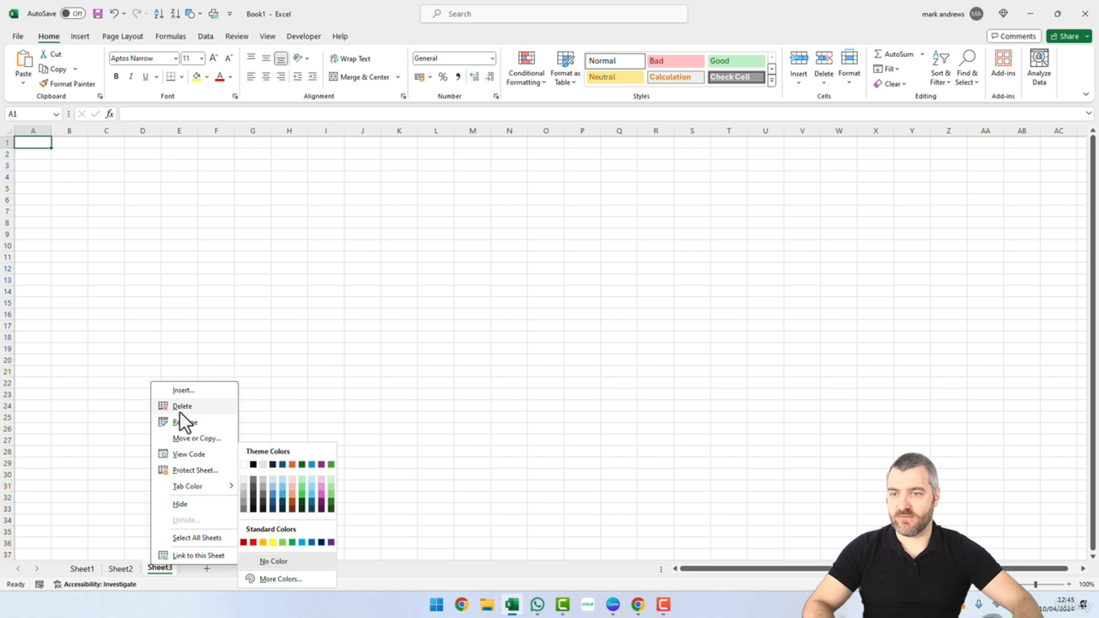
left_click(180, 410)
Delete Sheet2 and add a new blank worksheet after Sheet1.
right_click(132, 569)
key("Escape")
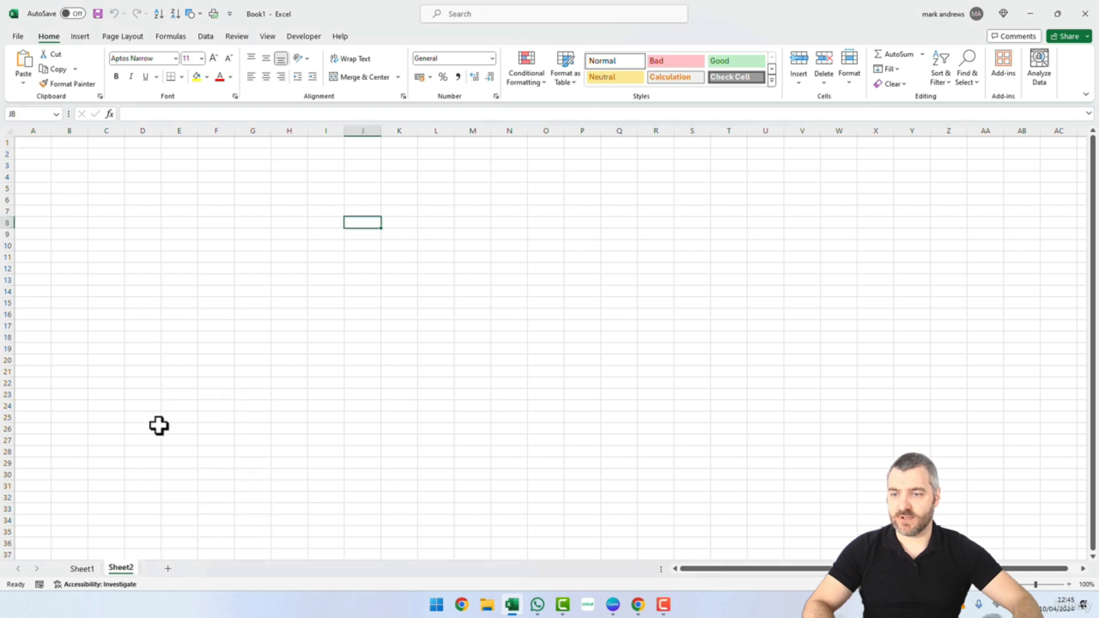
left_click(127, 568)
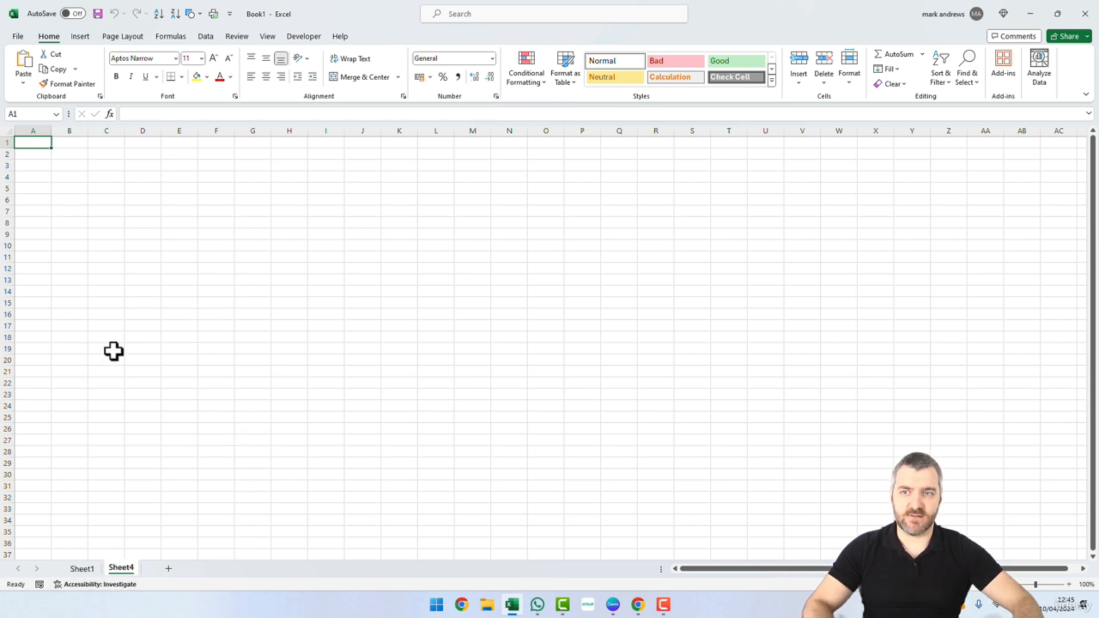
double_click(127, 567)
left_click(150, 477)
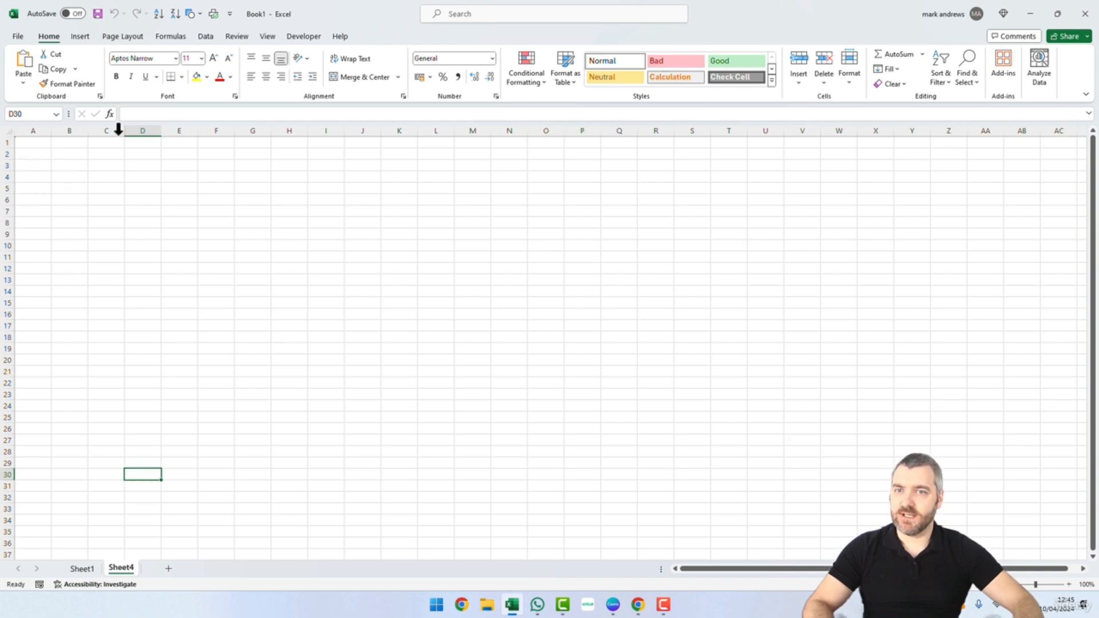
Highlight the cell block C6:P14 on the new worksheet, and reduce the selection to cell C6.
left_click(177, 348)
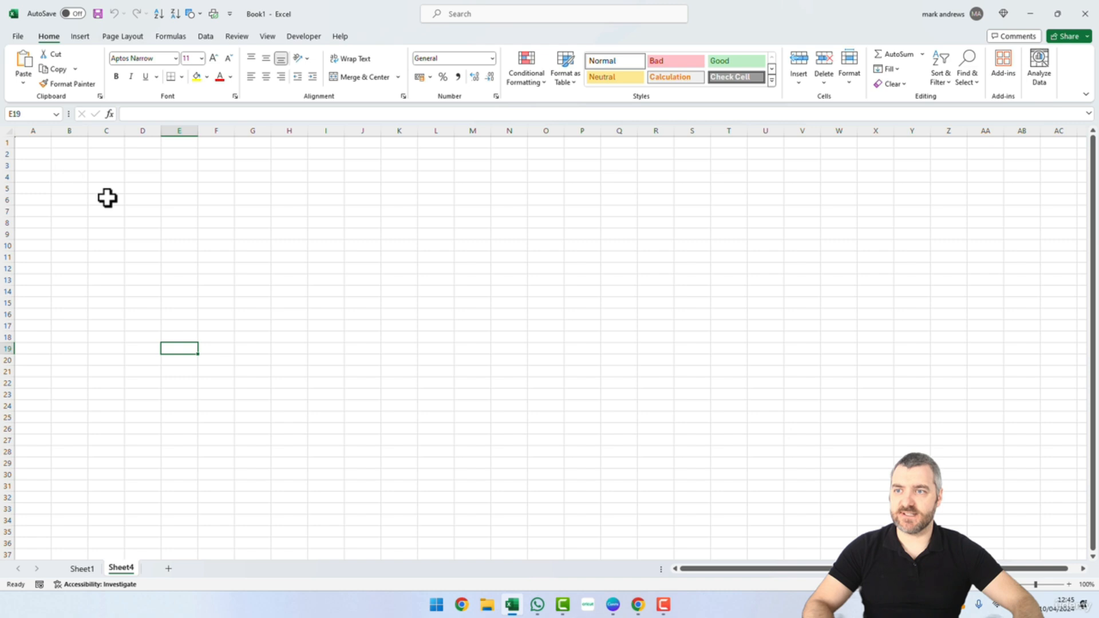
left_click_drag(108, 199, 589, 292)
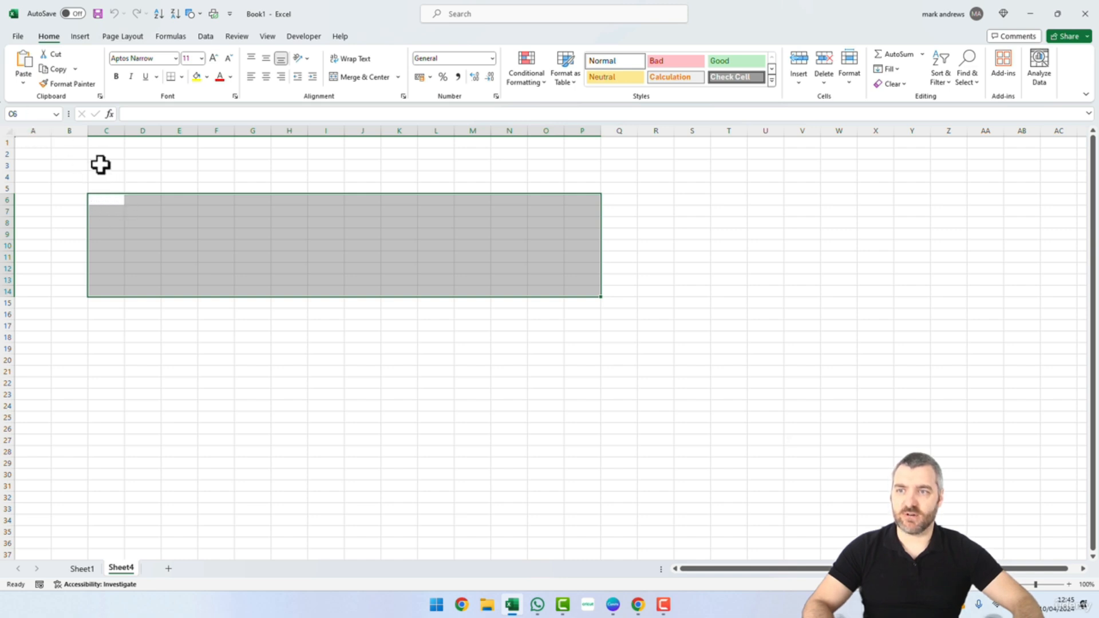
left_click(106, 202)
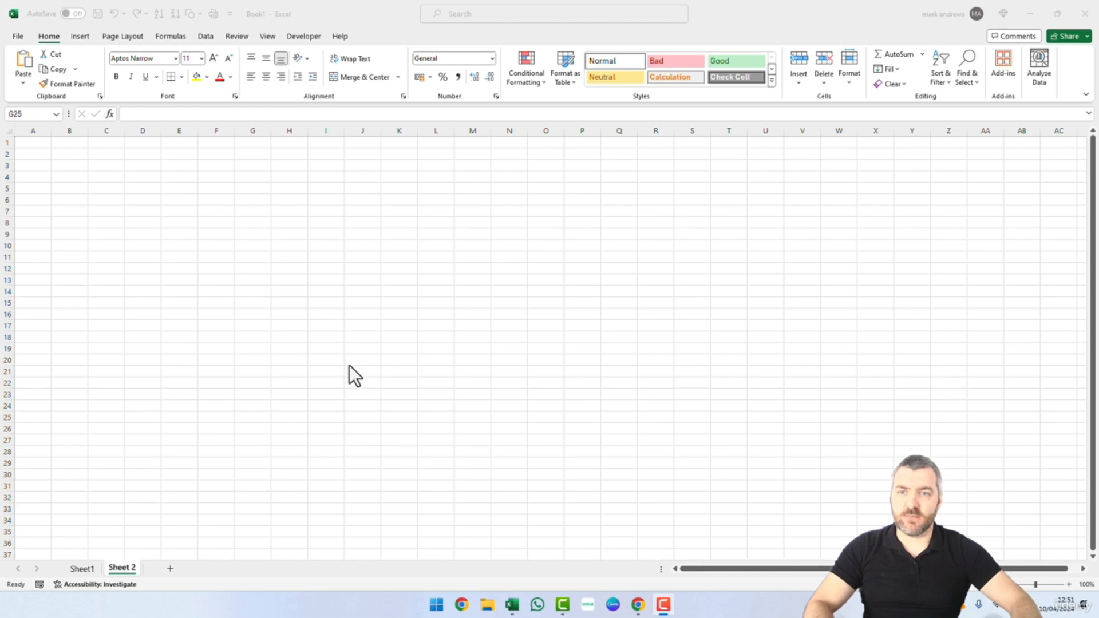
left_click(251, 211)
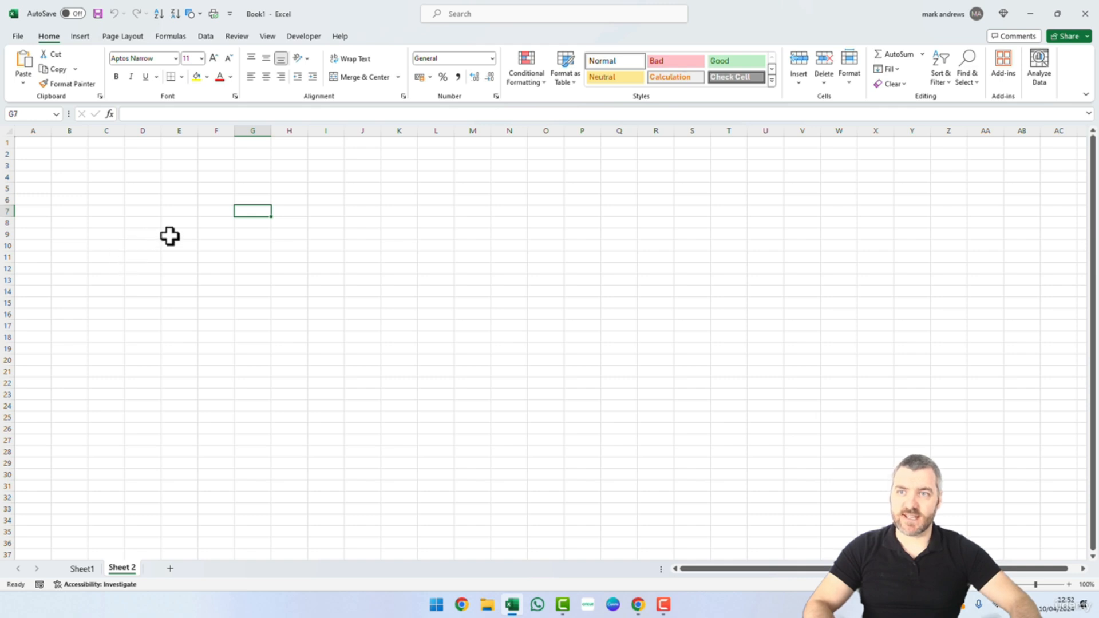
left_click(355, 198)
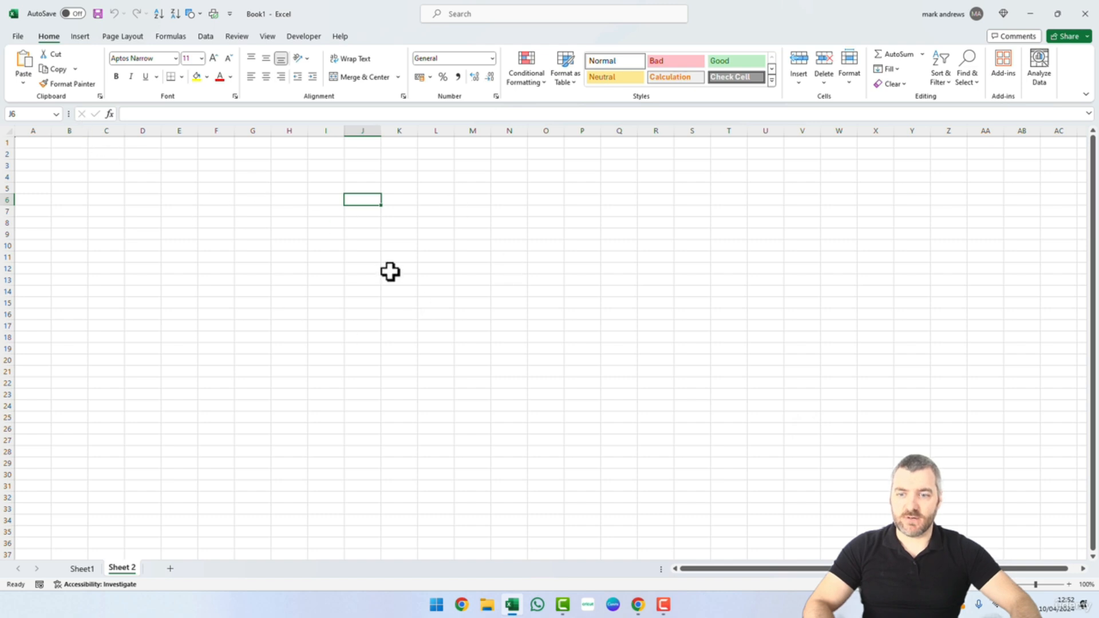
Start saving the workbook under a new name on this PC and choose the Desktop folder as its location.
left_click(19, 36)
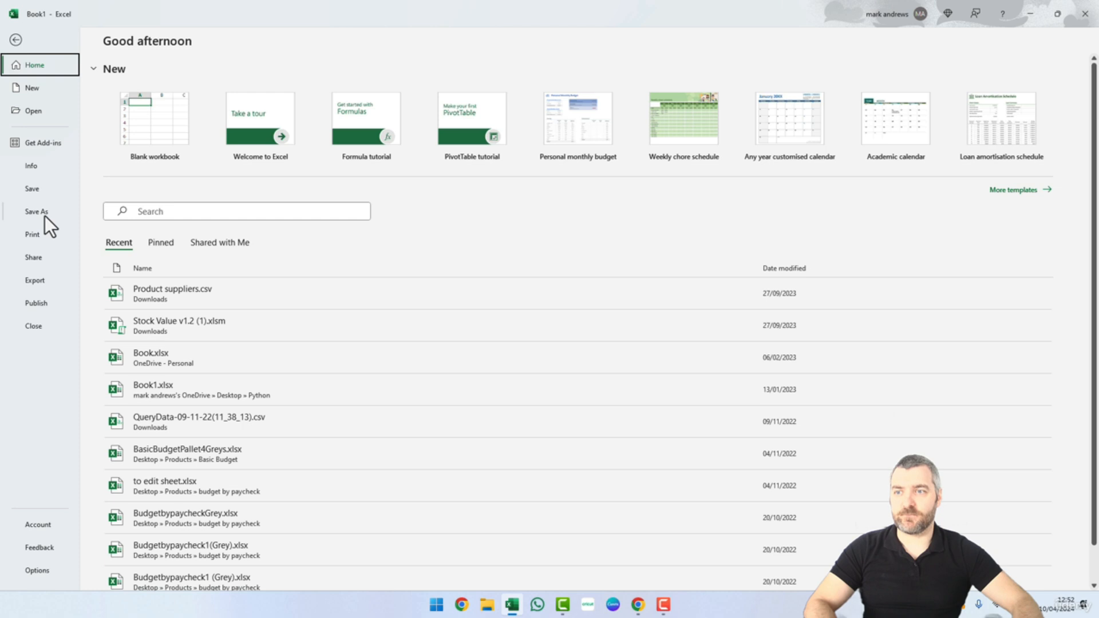
left_click(70, 211)
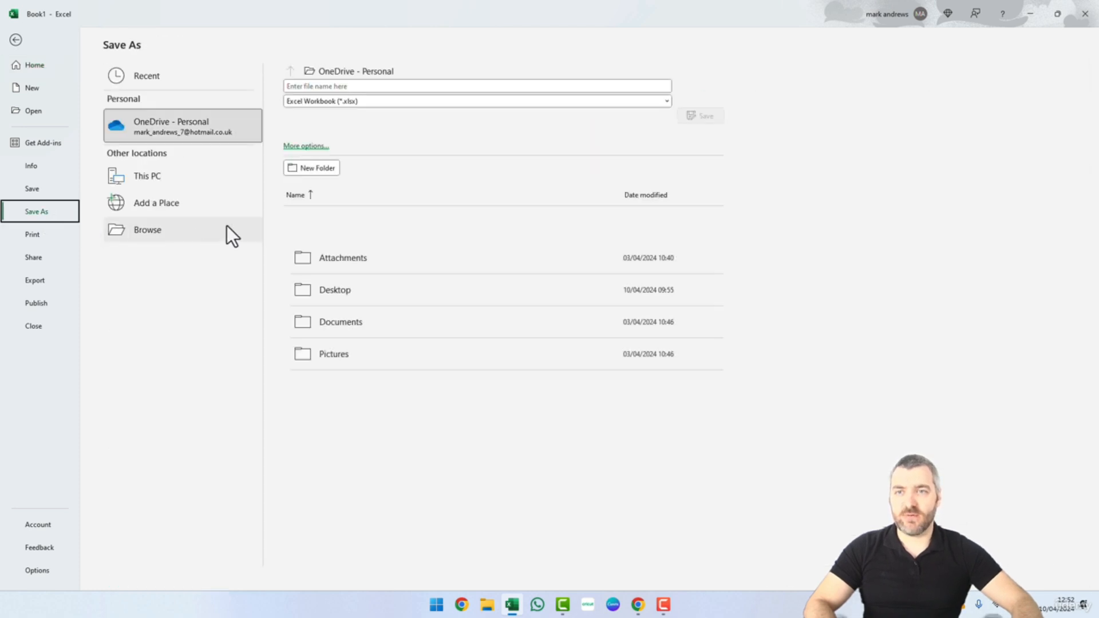
left_click(201, 176)
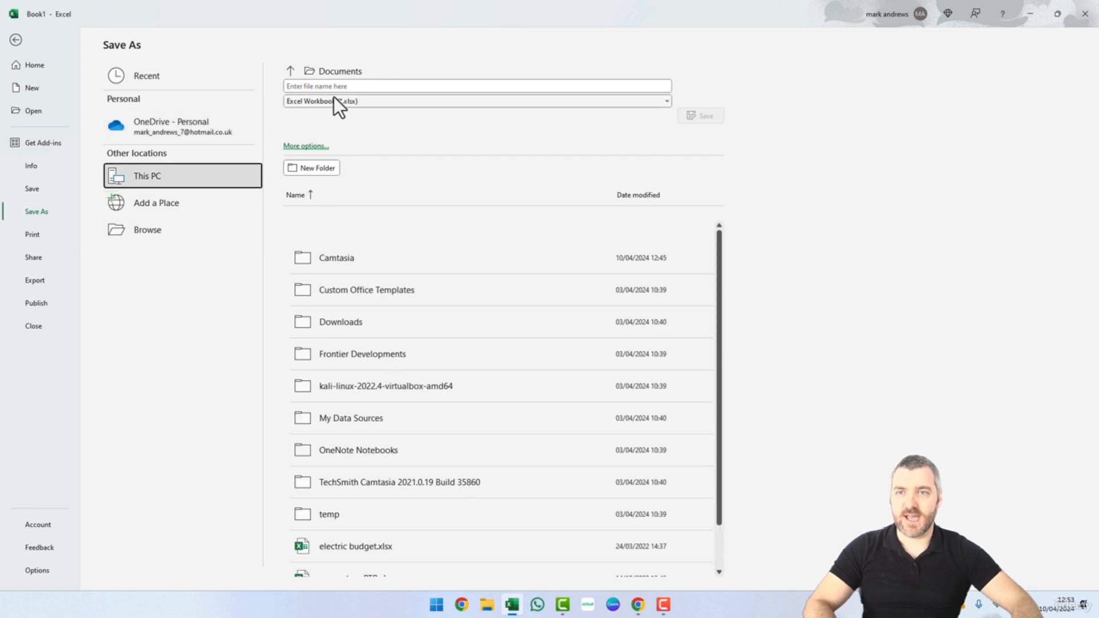
left_click(174, 235)
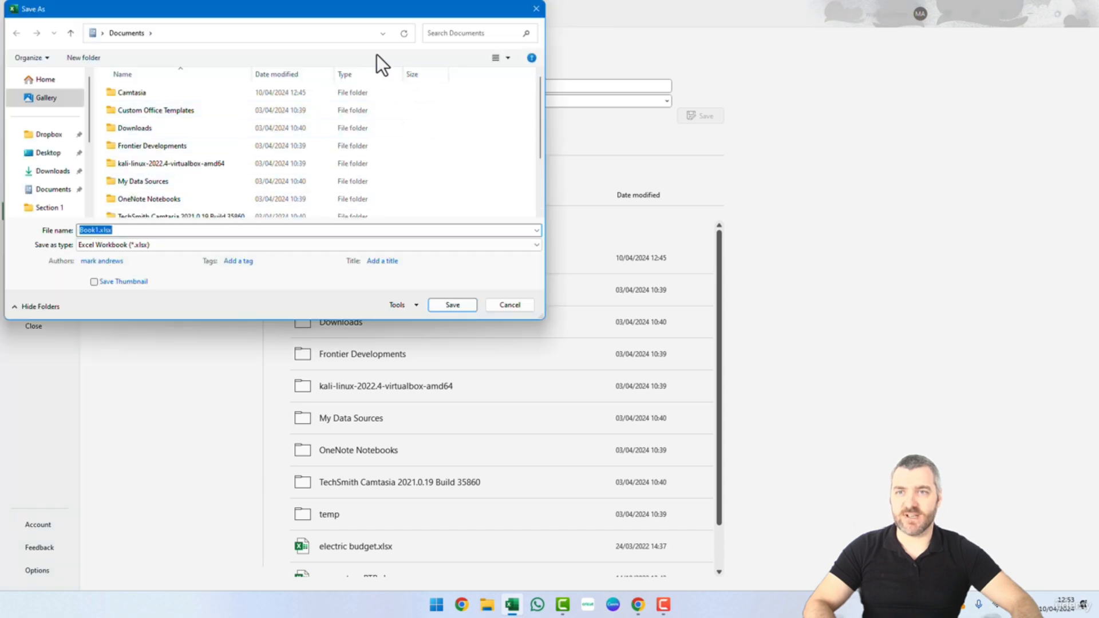
left_click_drag(348, 9, 541, 128)
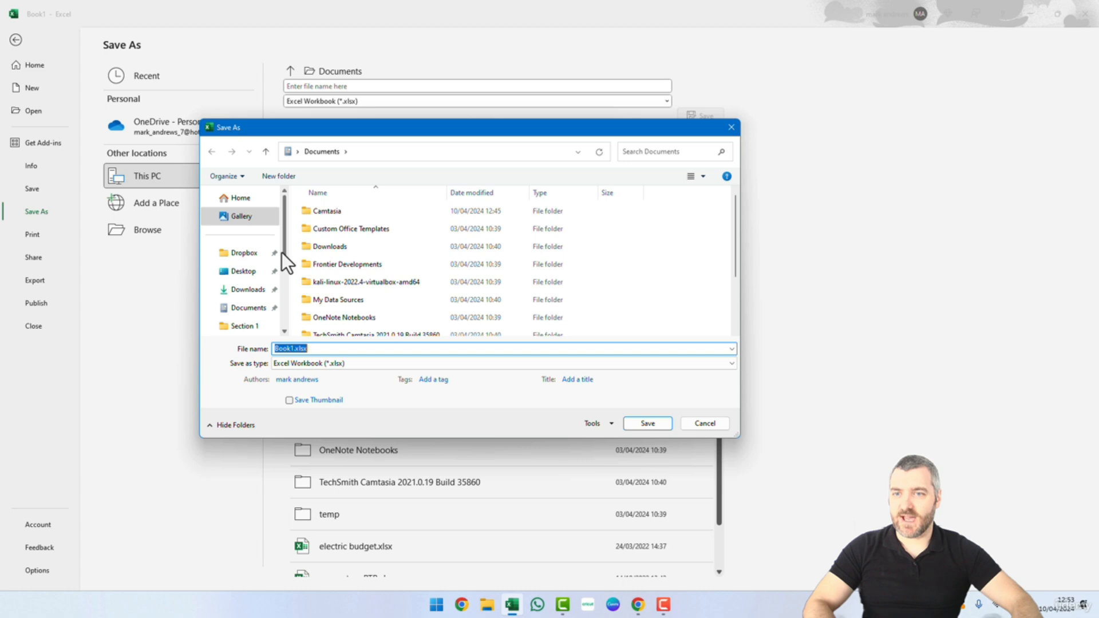
left_click_drag(284, 243, 277, 209)
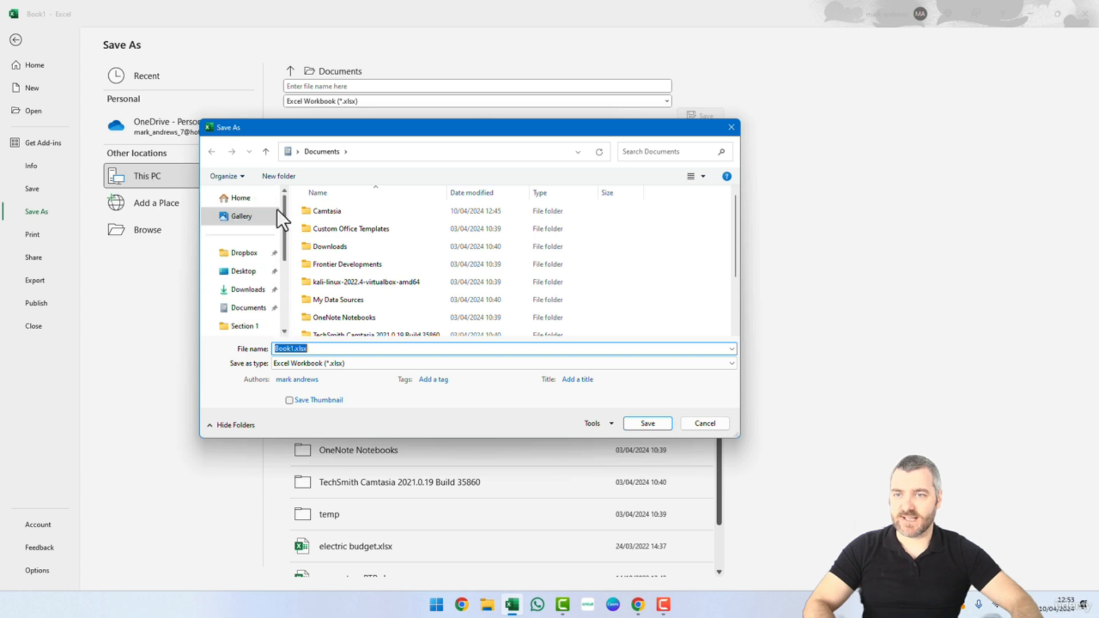
left_click(247, 272)
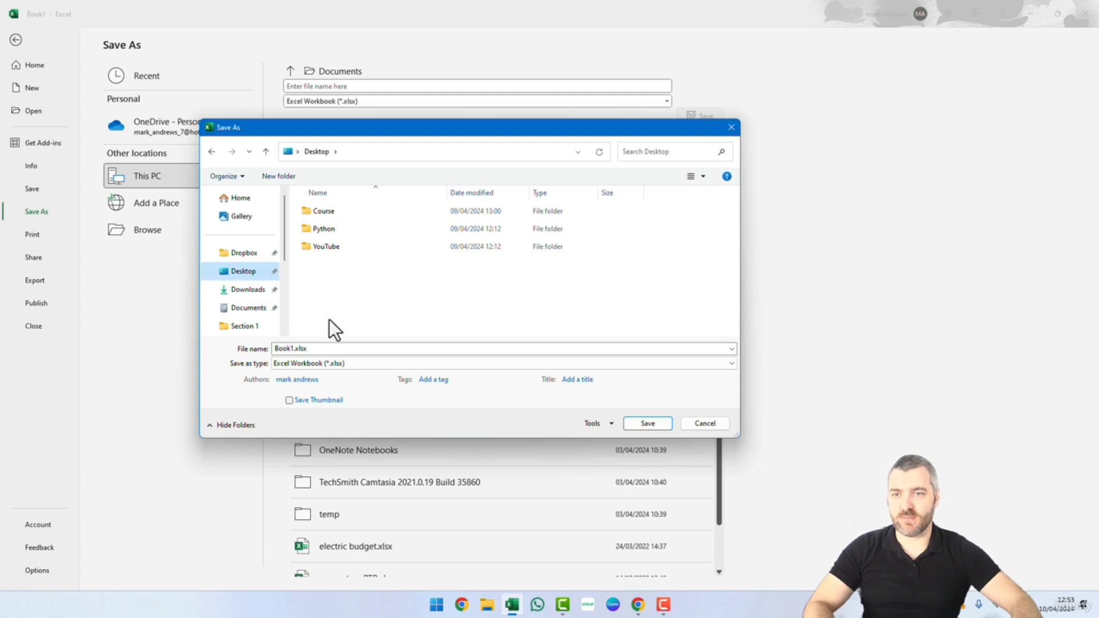
Change the workbook's file name to Course.xlsx.
double_click(291, 349)
key("Home")
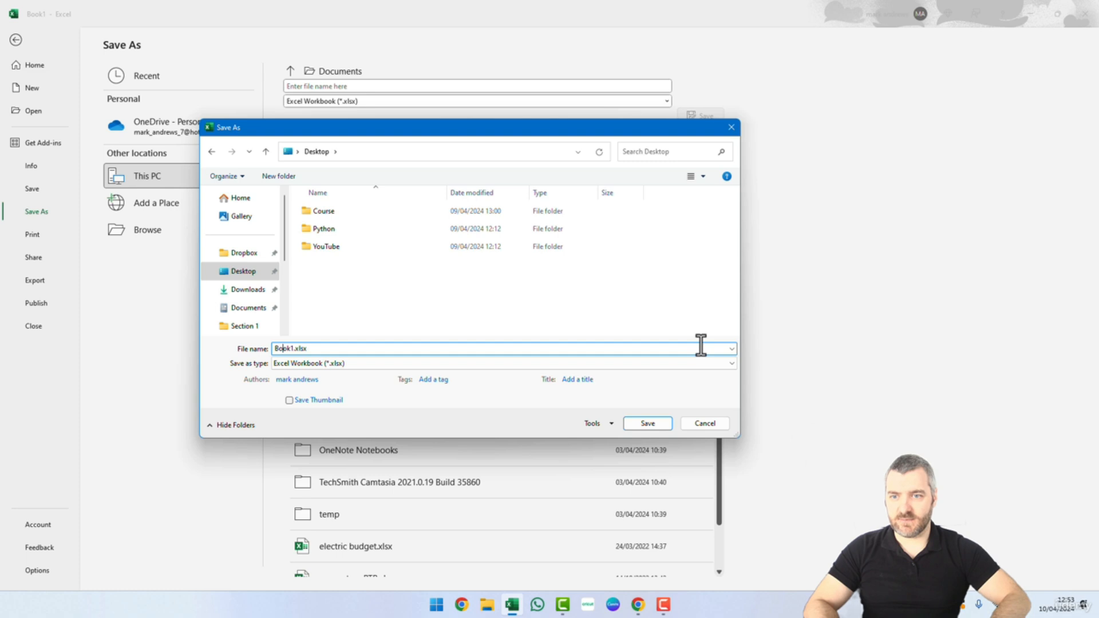
key("Delete")
key("Delete")
key("Delete")
key("Delete")
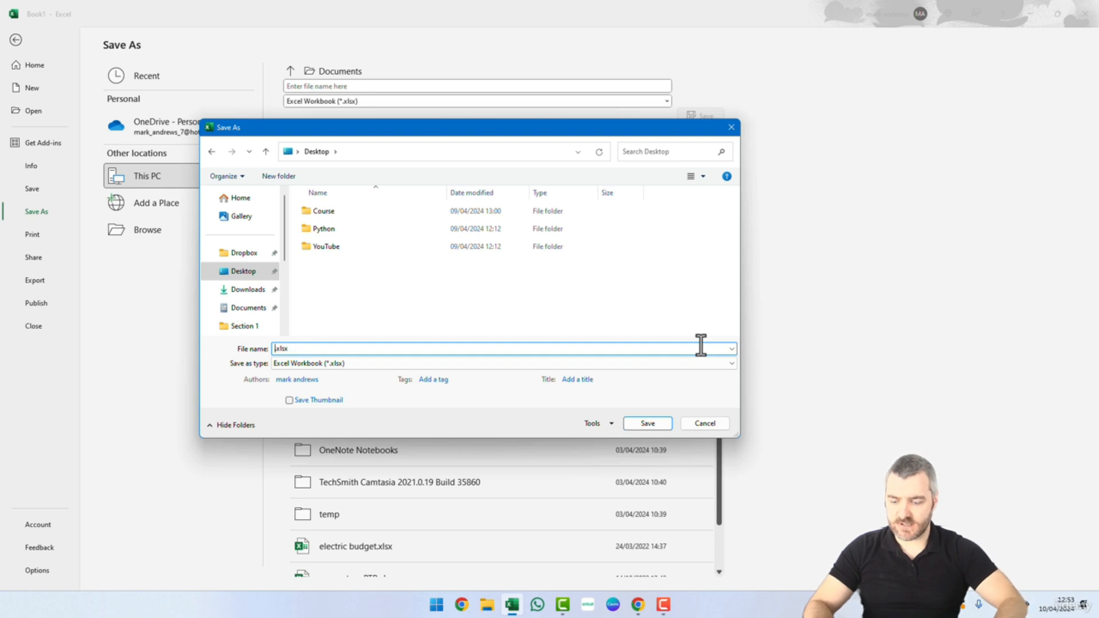
type("Course")
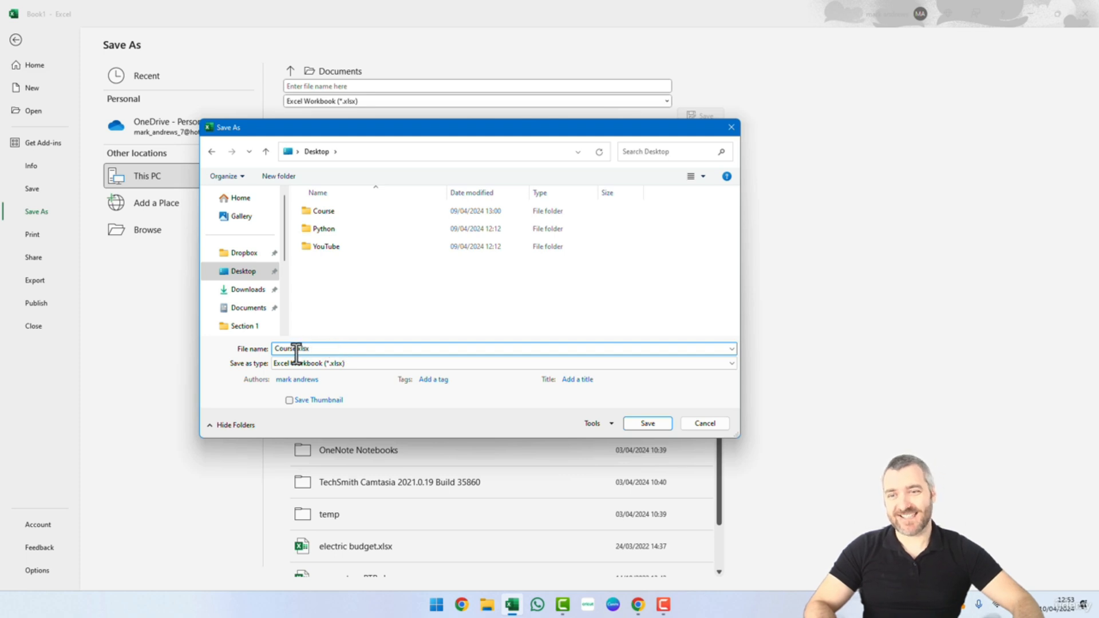
Review the available file types, choose Excel Workbook (*.xlsx) and save the workbook.
left_click(348, 364)
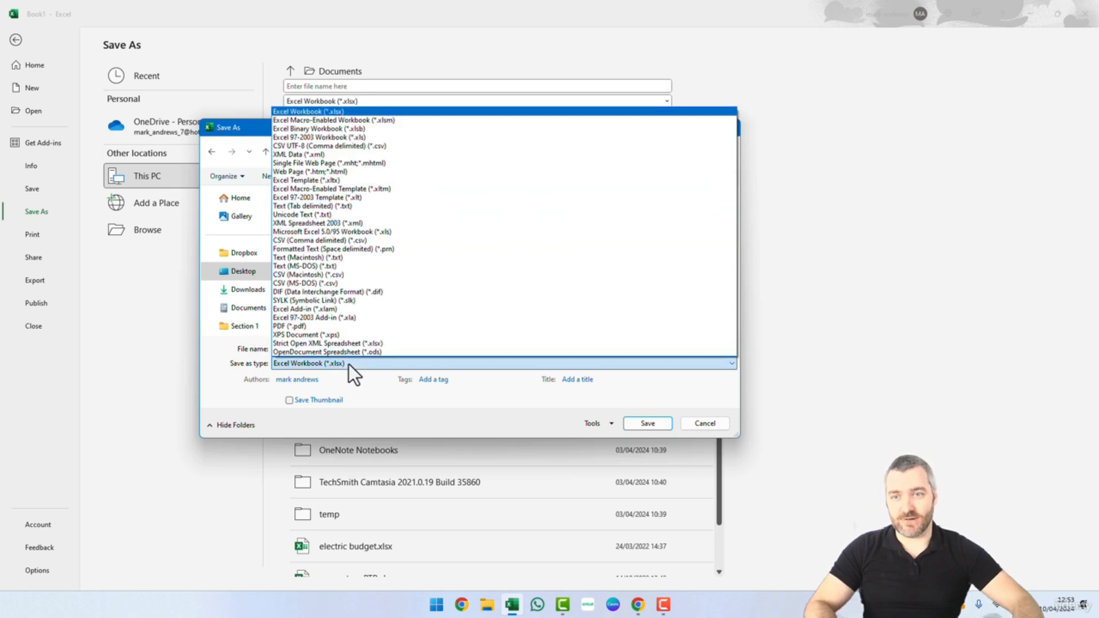
left_click(345, 363)
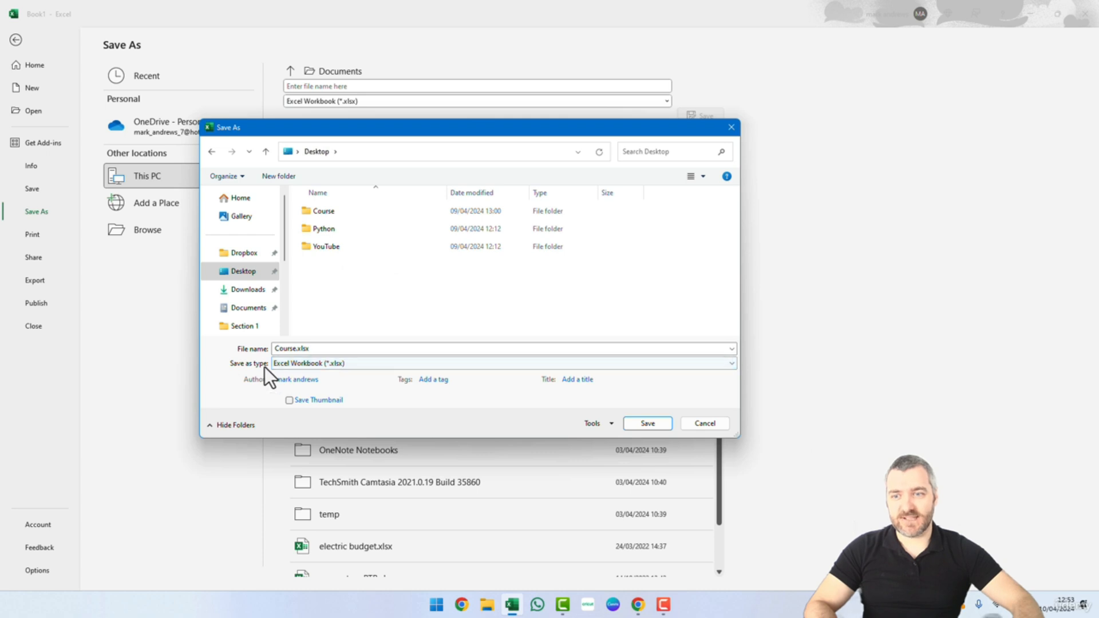
left_click(376, 362)
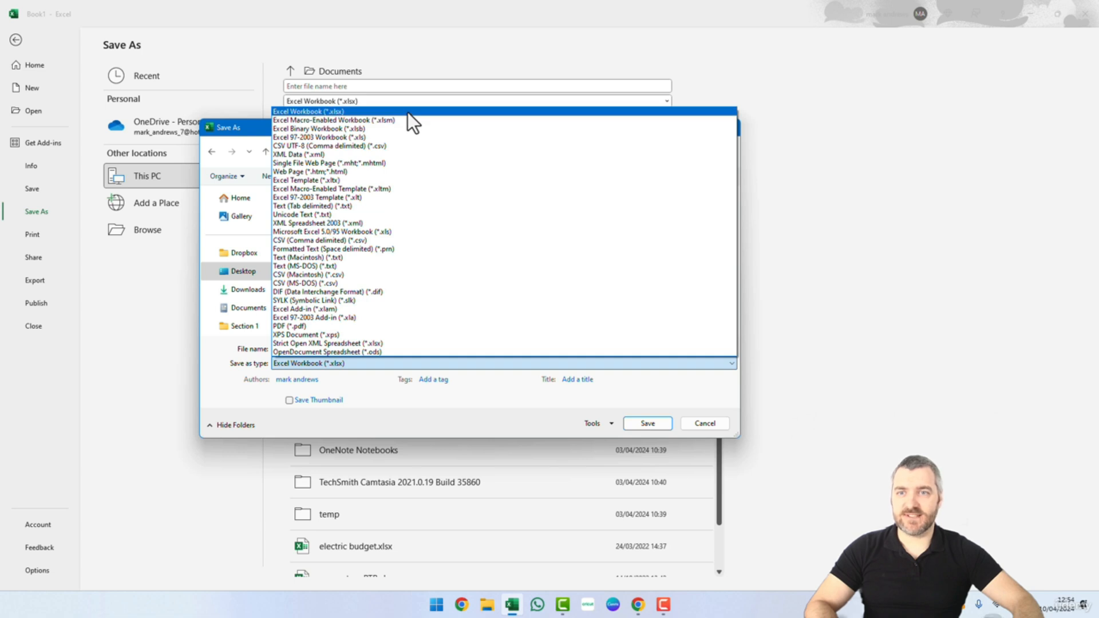
left_click(362, 114)
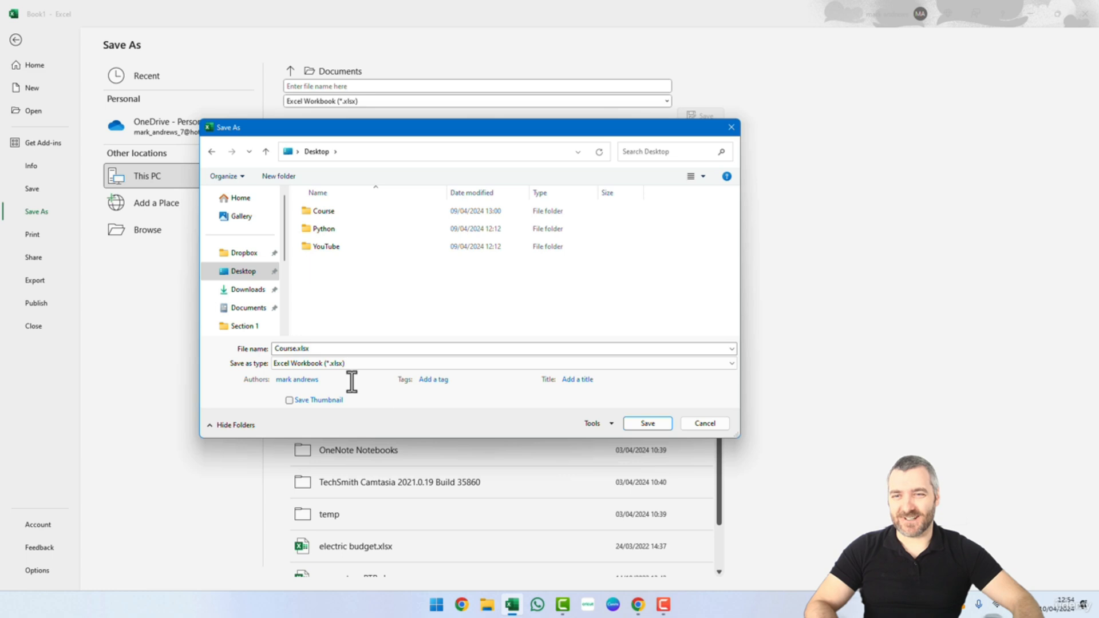
left_click(647, 423)
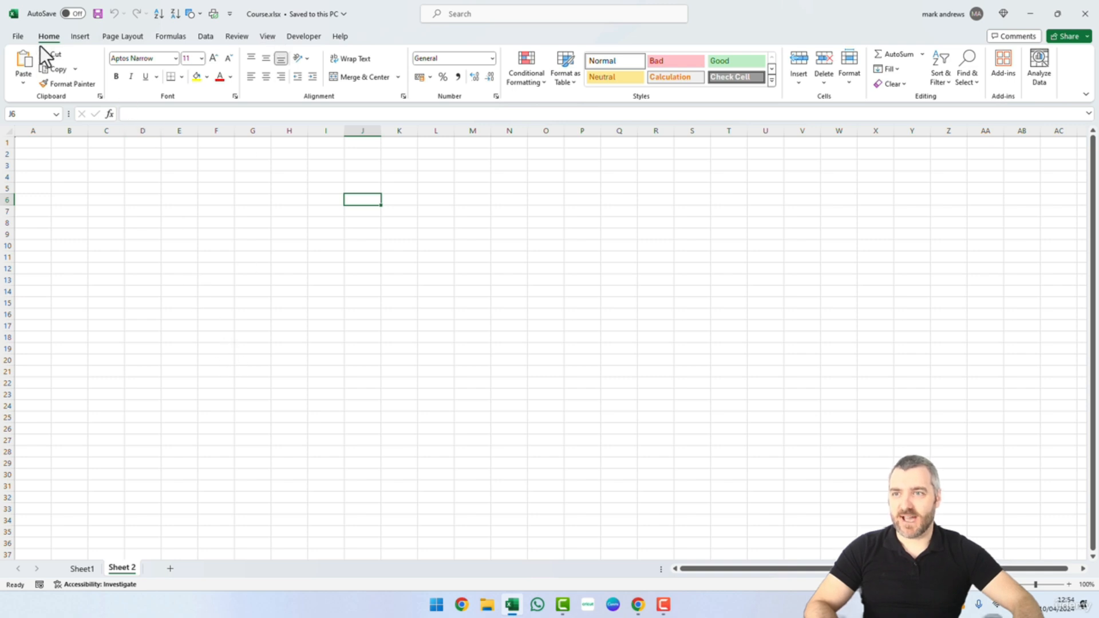
Save the current state of the Course.xlsx workbook and switch to Sheet1.
left_click(98, 15)
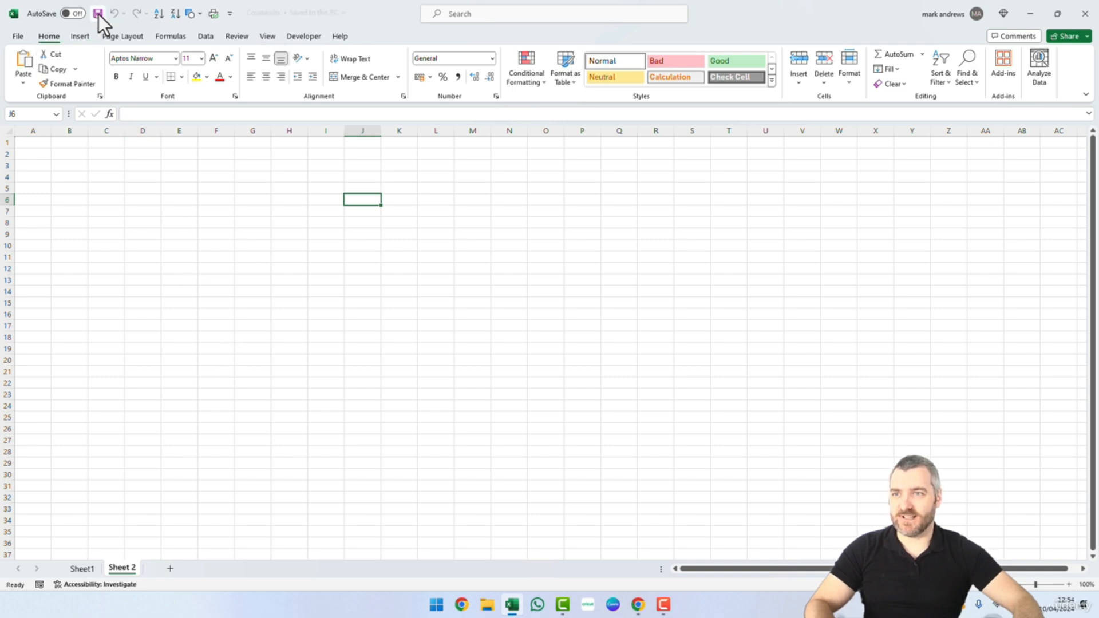
left_click(19, 36)
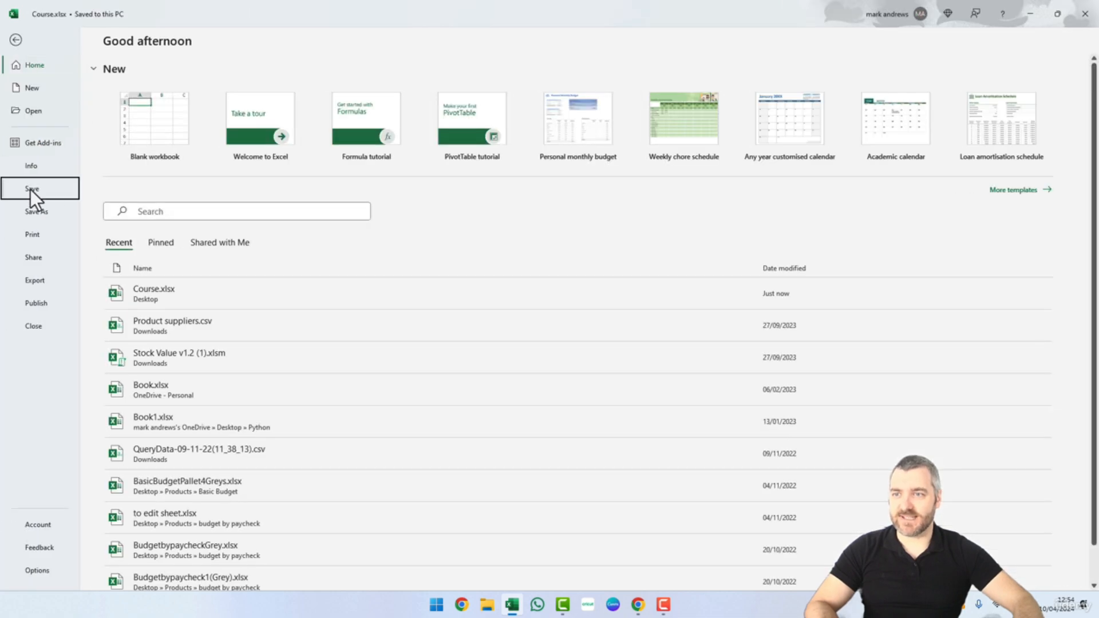
left_click(30, 190)
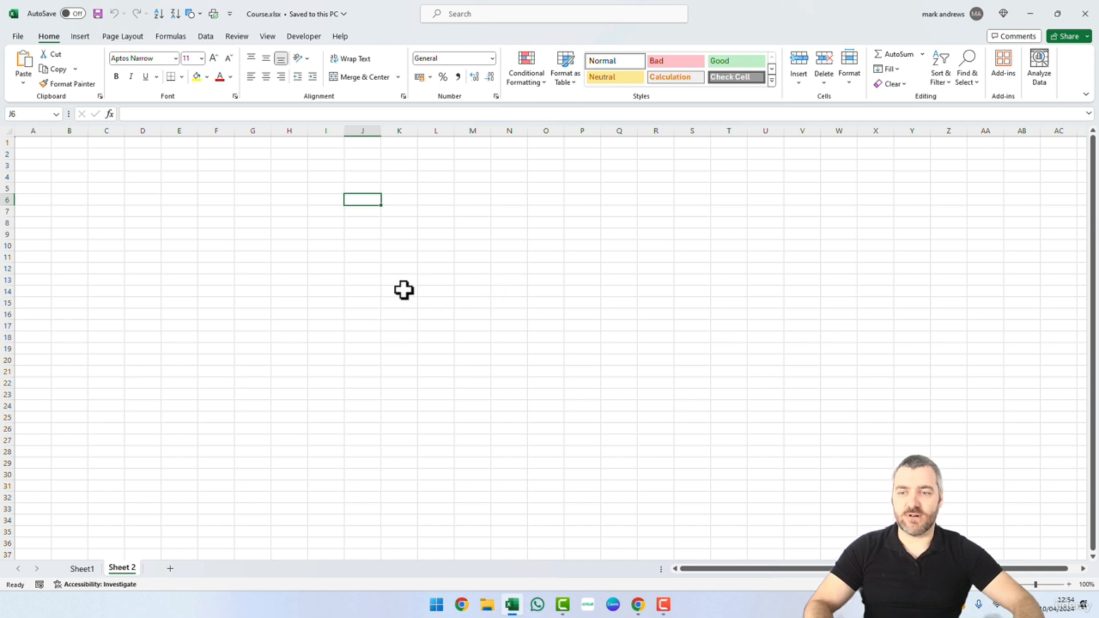
left_click(83, 569)
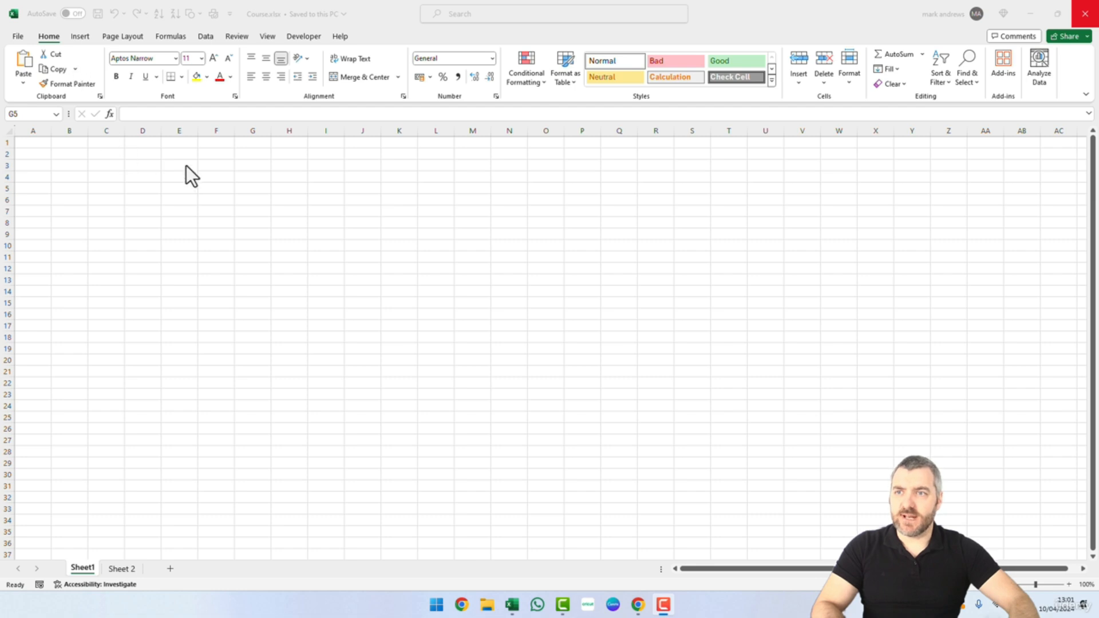
Browse to the Desktop folder and open the Course.xlsx workbook from there.
left_click(20, 35)
left_click(19, 36)
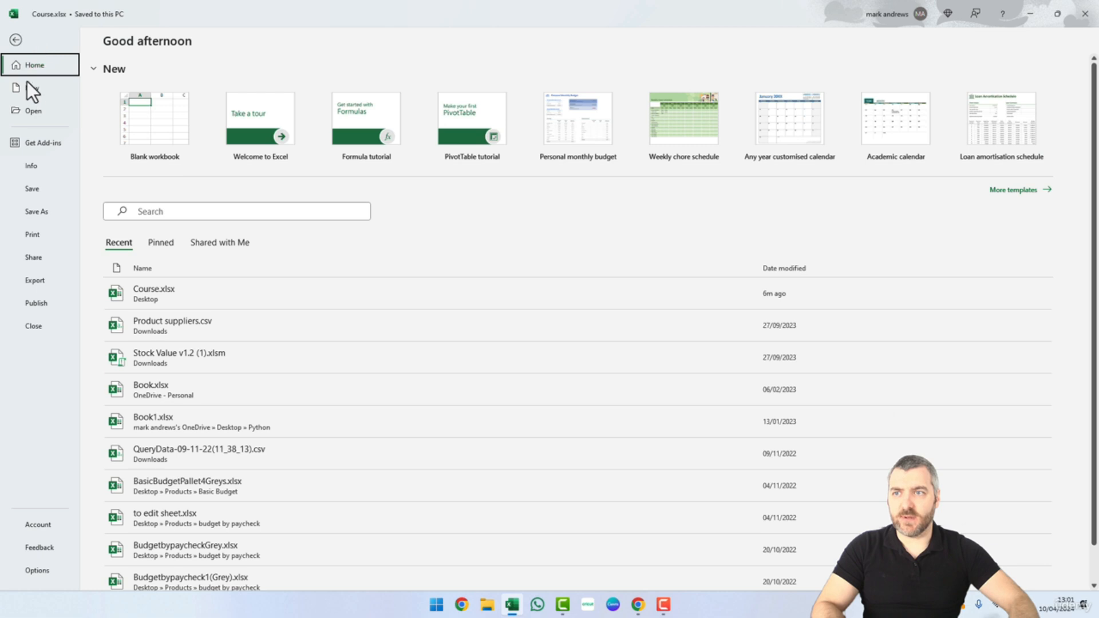
left_click(35, 116)
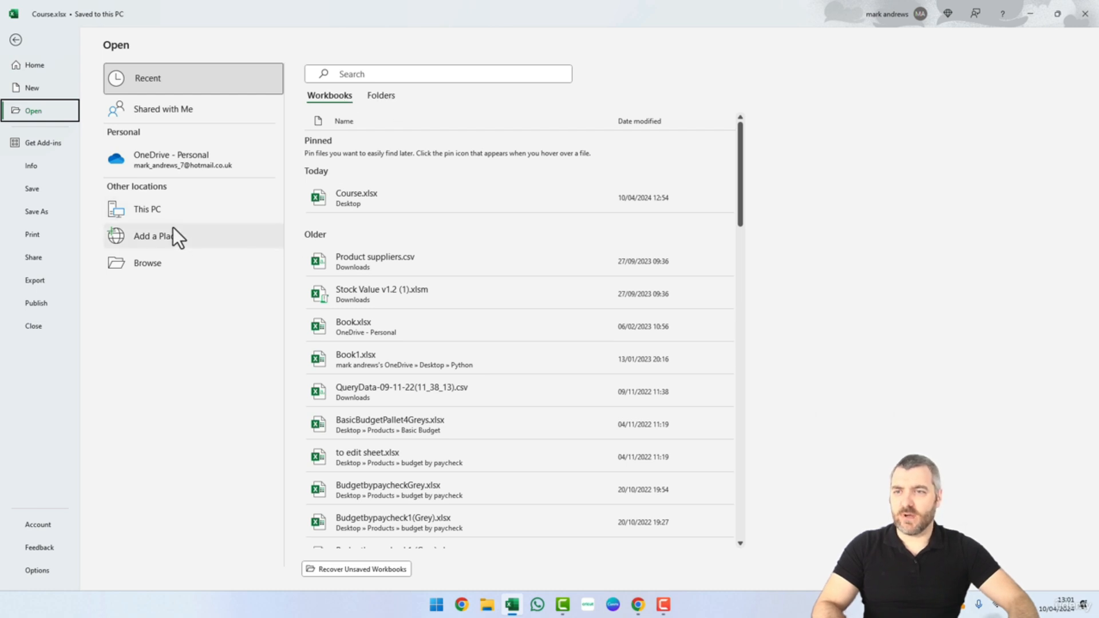
left_click(157, 262)
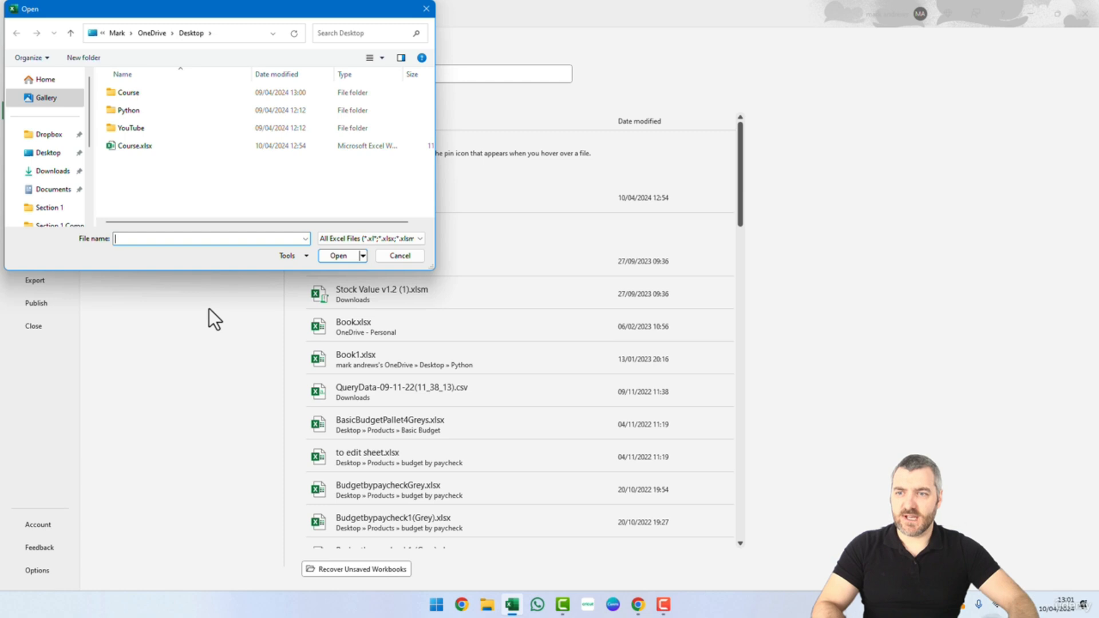
left_click_drag(188, 10, 561, 144)
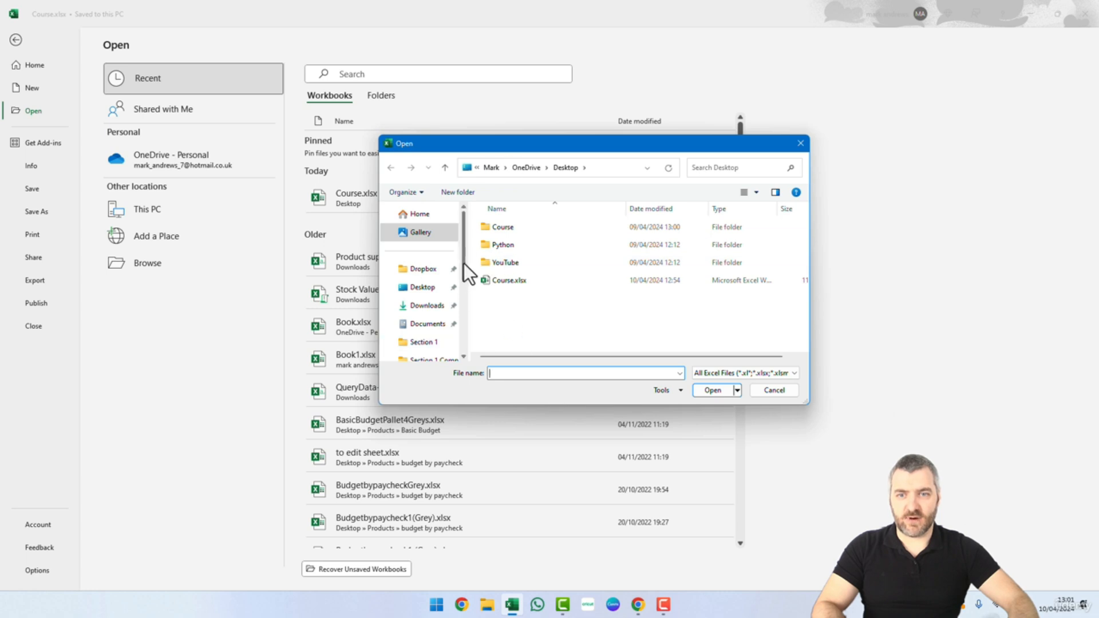
left_click(517, 283)
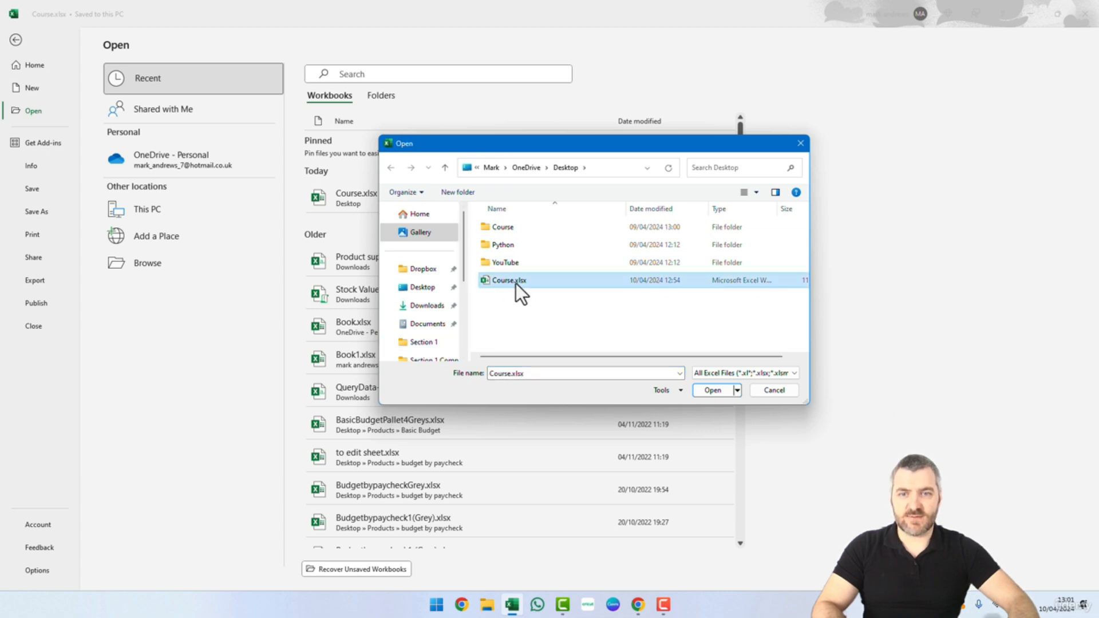
left_click(713, 390)
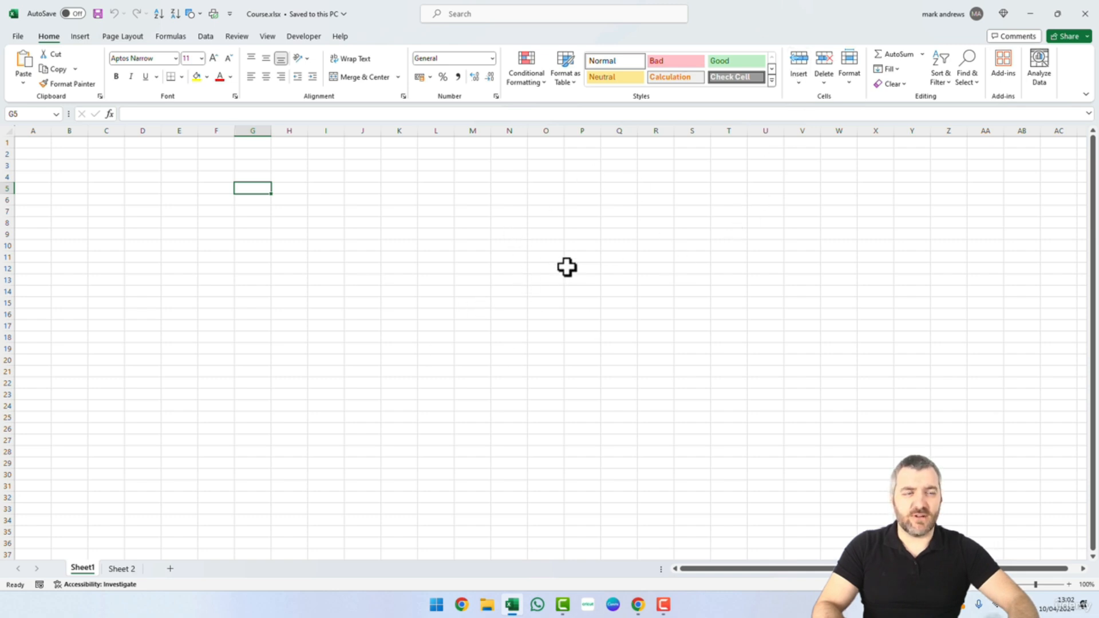
Review the recent workbooks available for opening, and return to the worksheet.
left_click(18, 37)
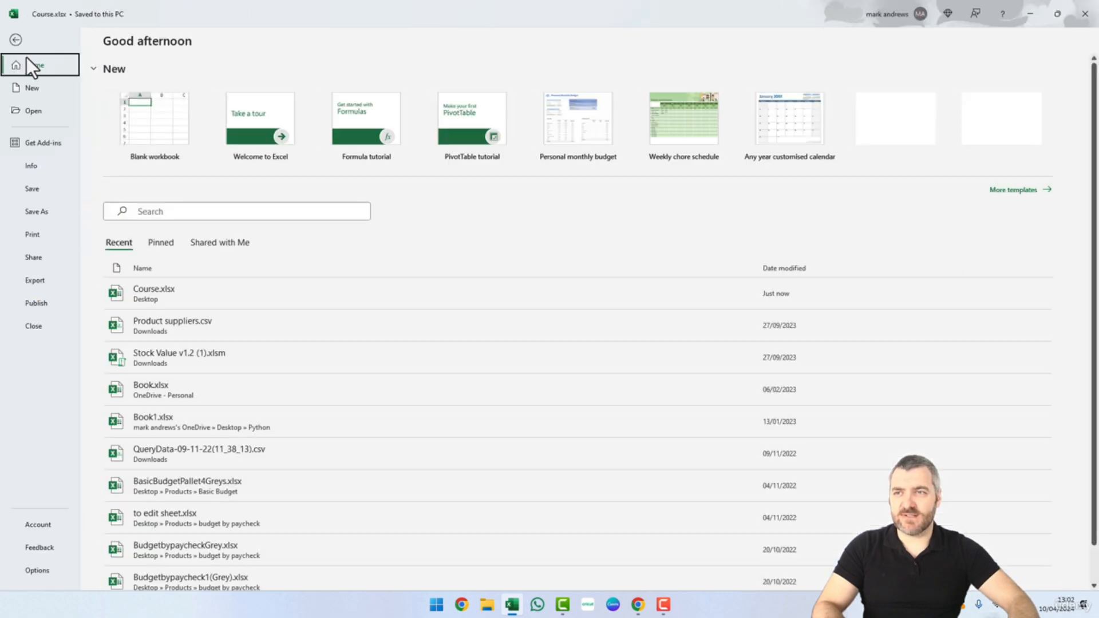
left_click(40, 111)
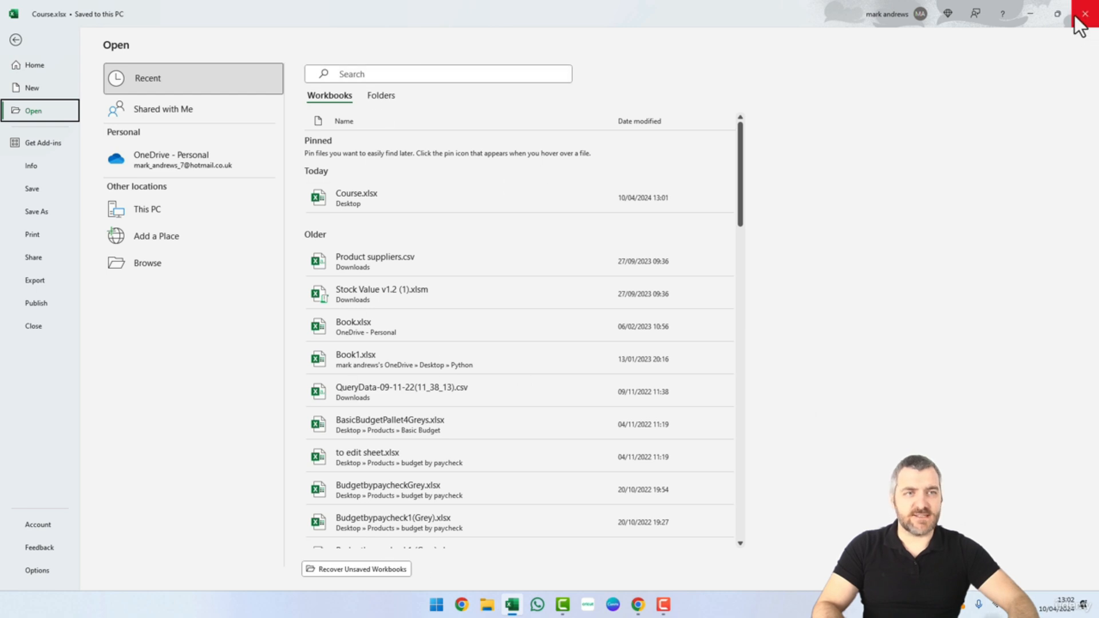
left_click(15, 39)
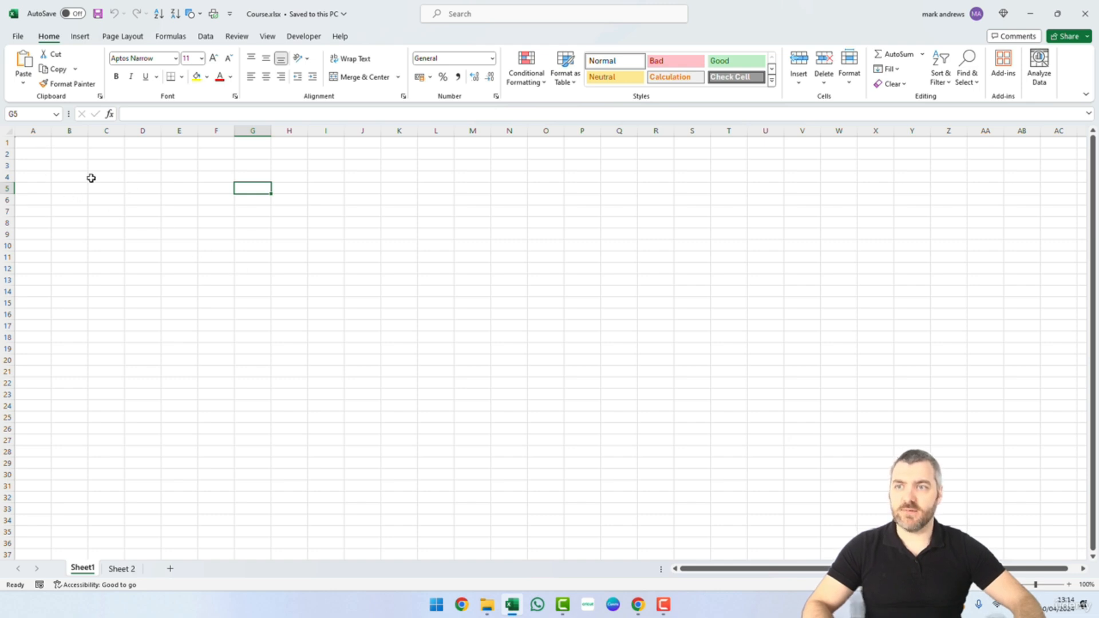
Enter the title Monthly Budget in cell A1 and the heading Bills in cell A3.
left_click(29, 145)
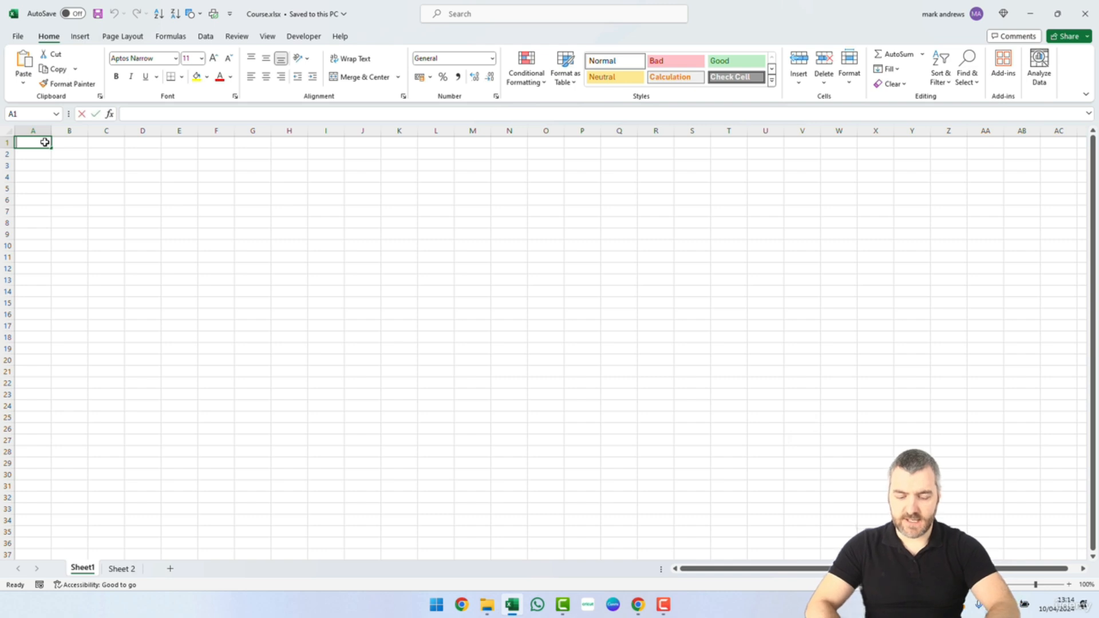
type("Monthl")
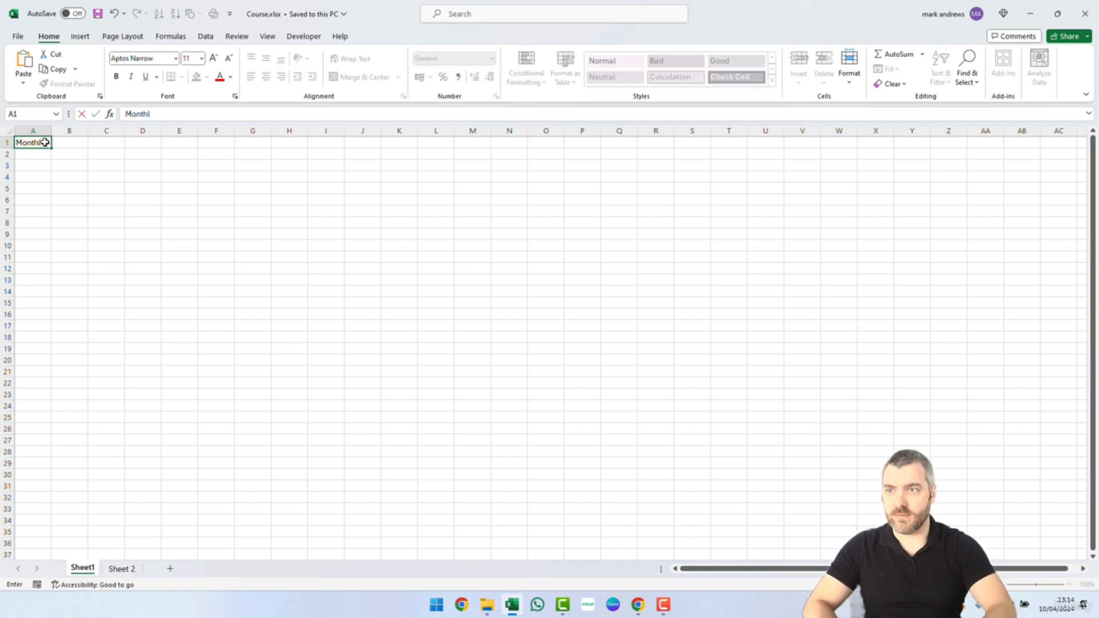
type("y Budget")
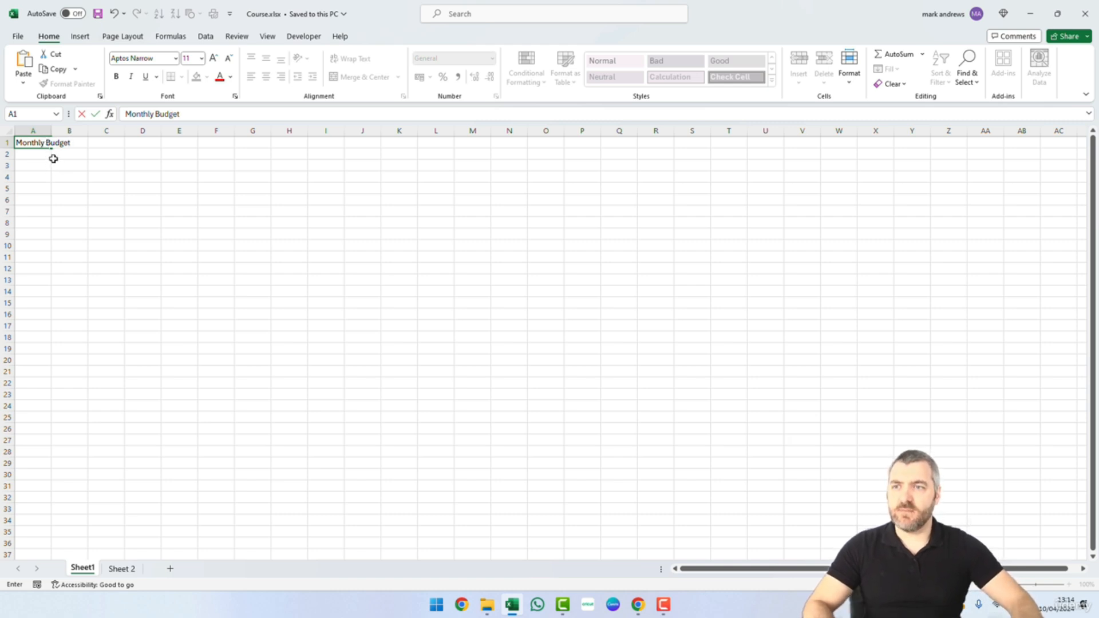
left_click(43, 164)
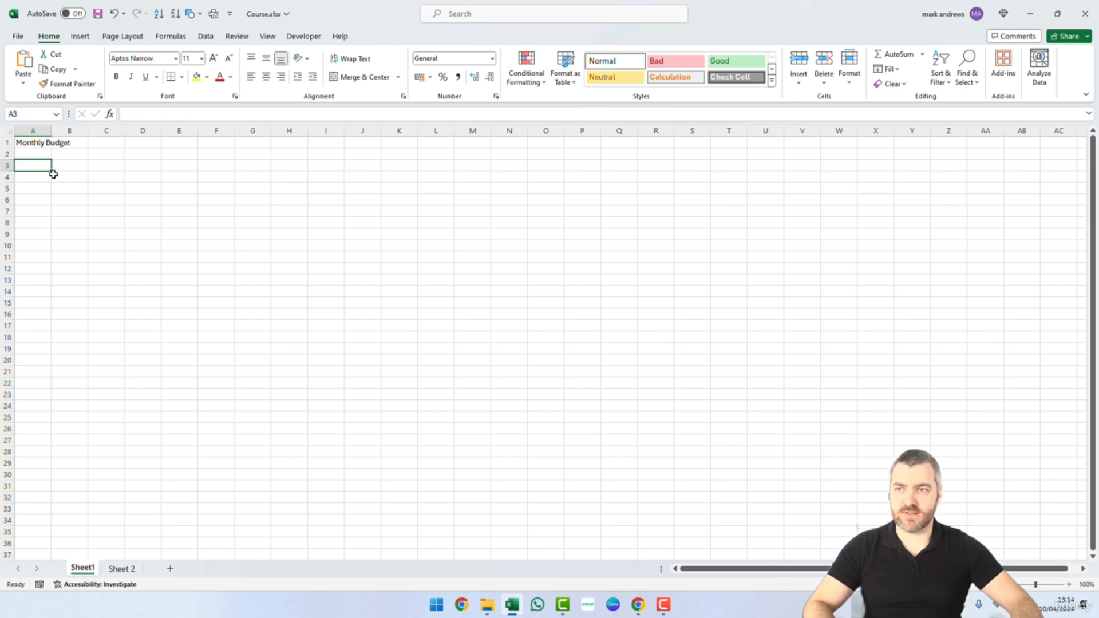
type("Bills")
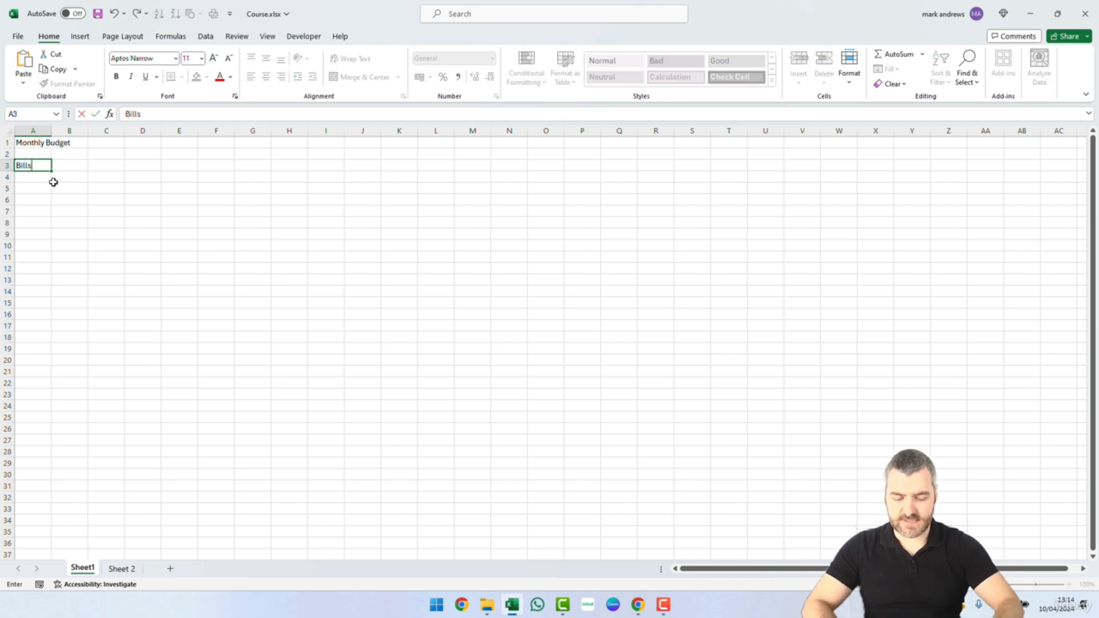
key("Return")
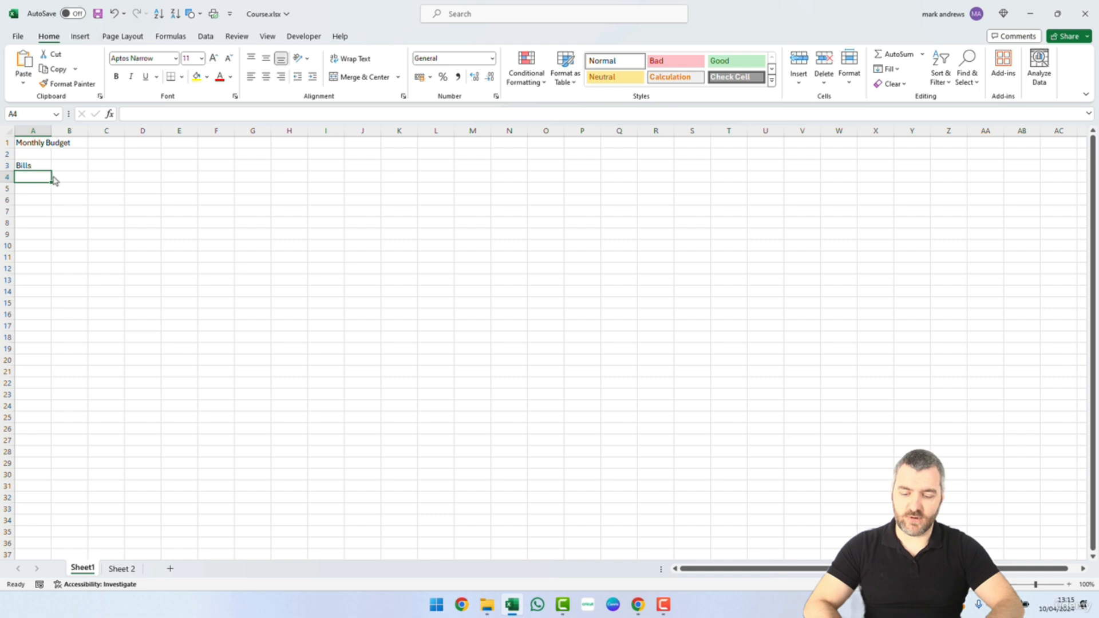
List the bills Rent, Electric, Water and Gas in cells A4 to A7, under the Bills heading.
type("Rent")
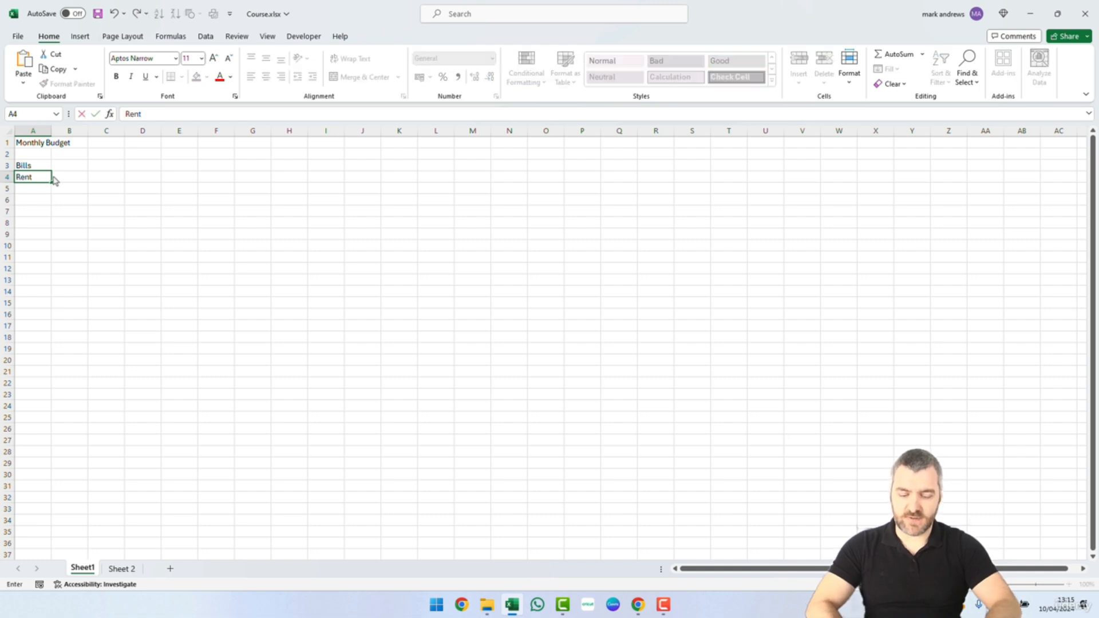
key("Return")
type("Elect")
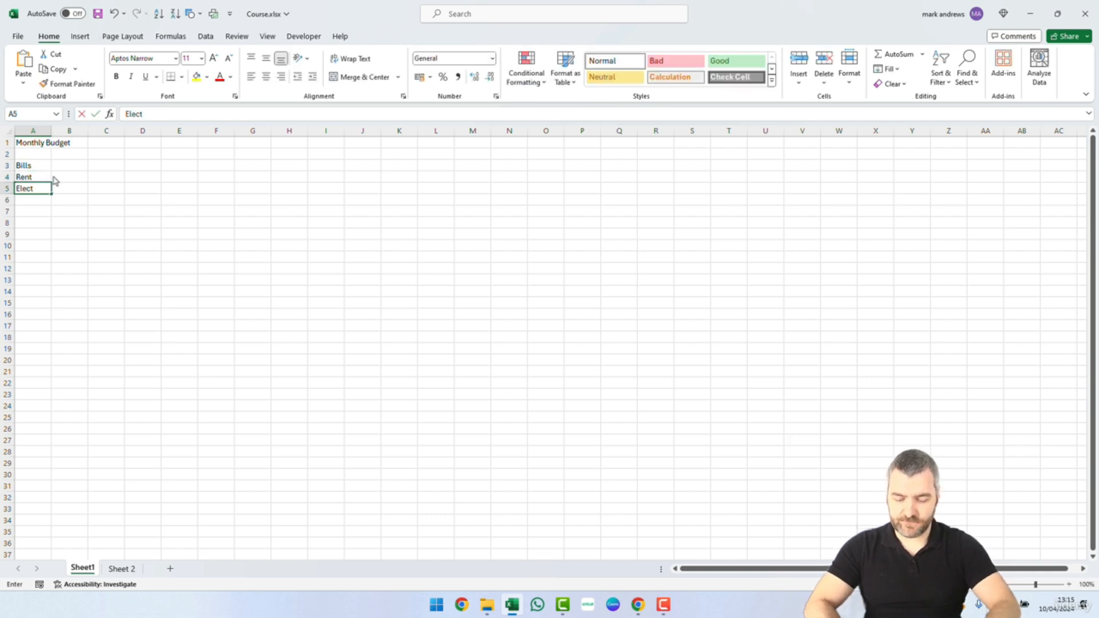
type("ric")
key("Return")
type("Water")
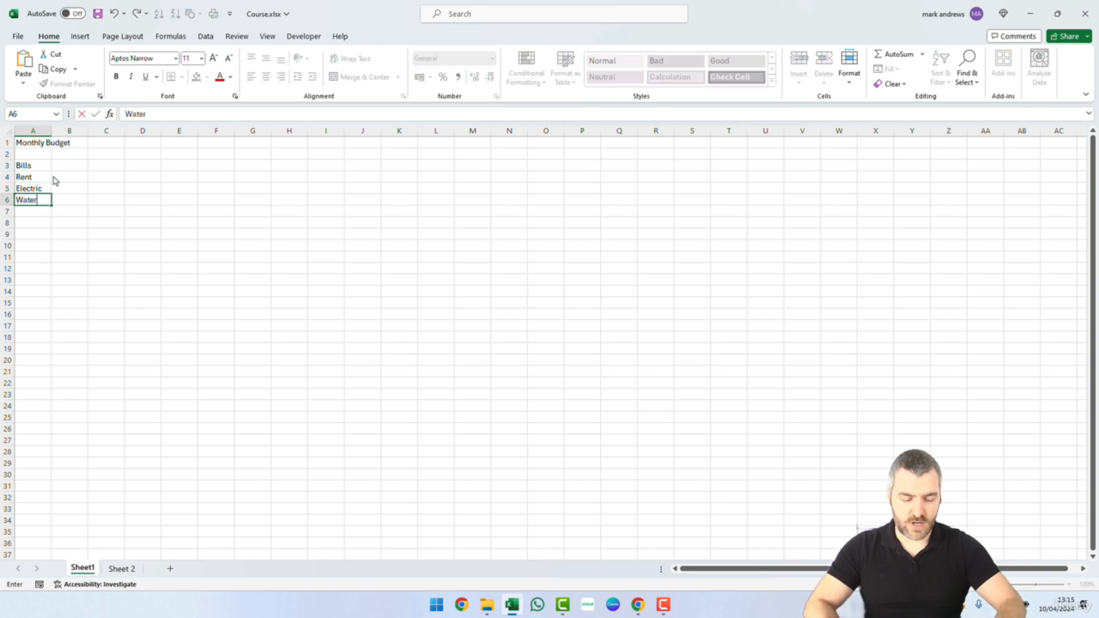
key("Return")
type("Gas")
key("Return")
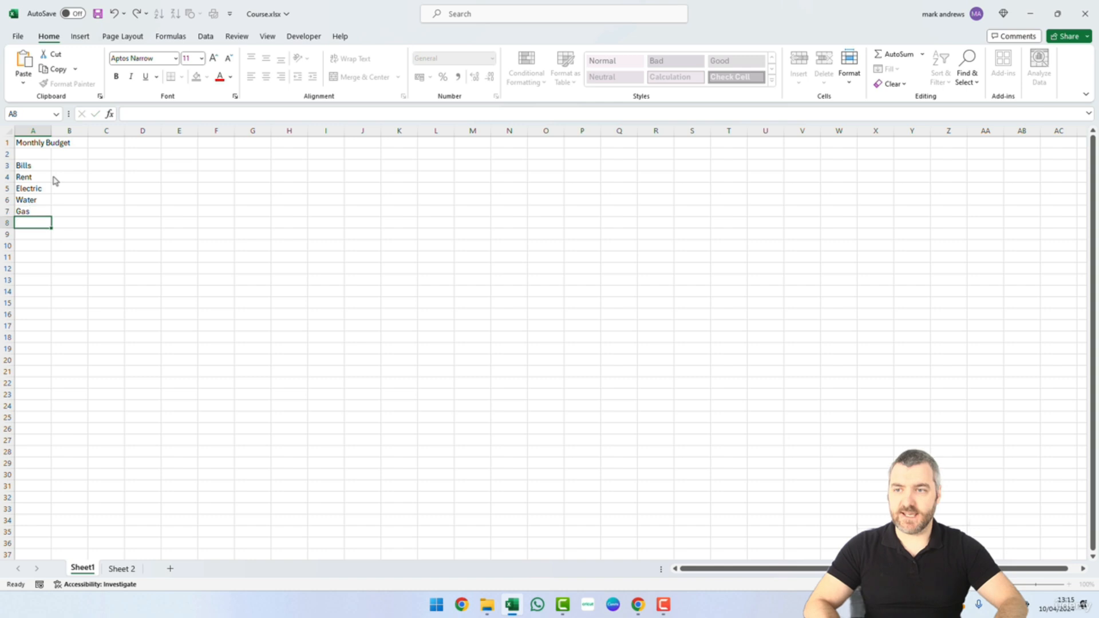
Complete the list in column A with Food in A8, Treats in A9 and Total in A10.
type("Fodd")
key("Return")
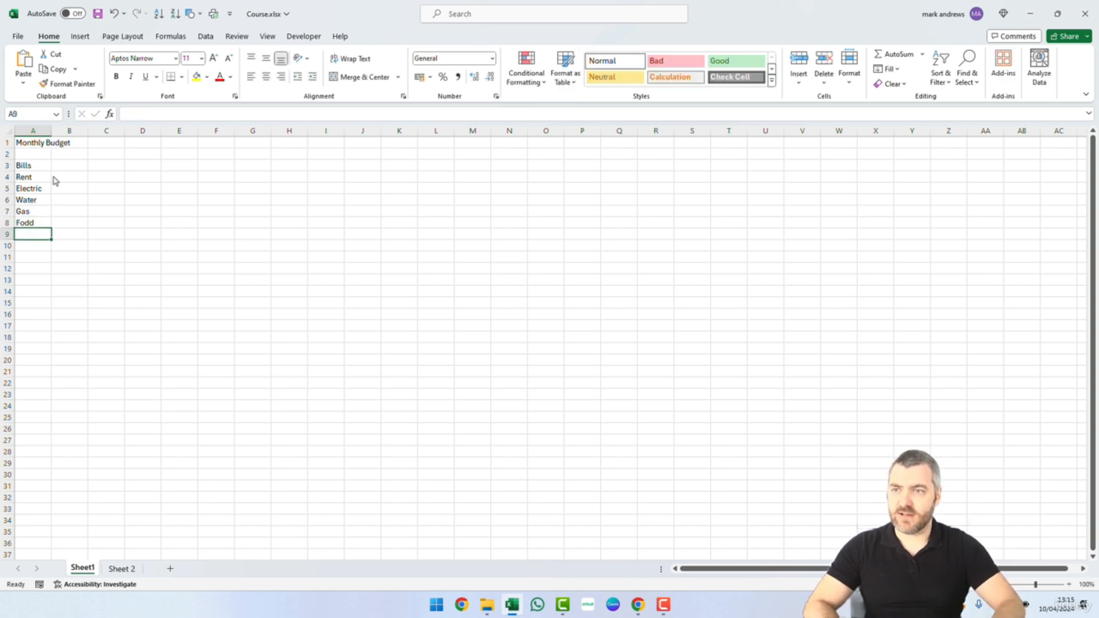
key("Up")
type("Foo")
key("Return")
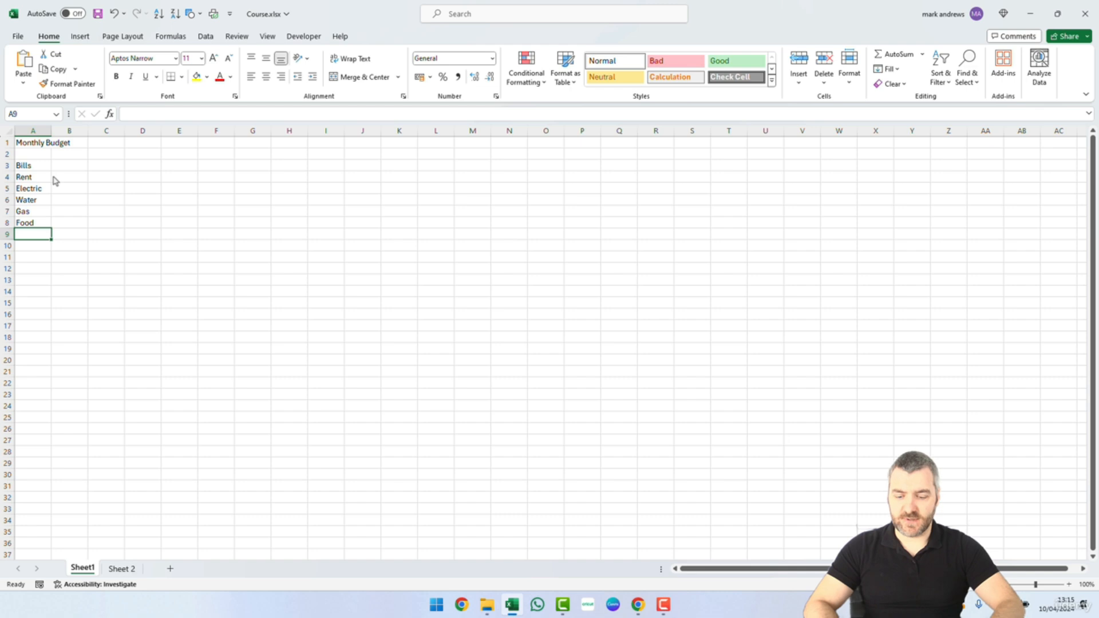
type("Treats")
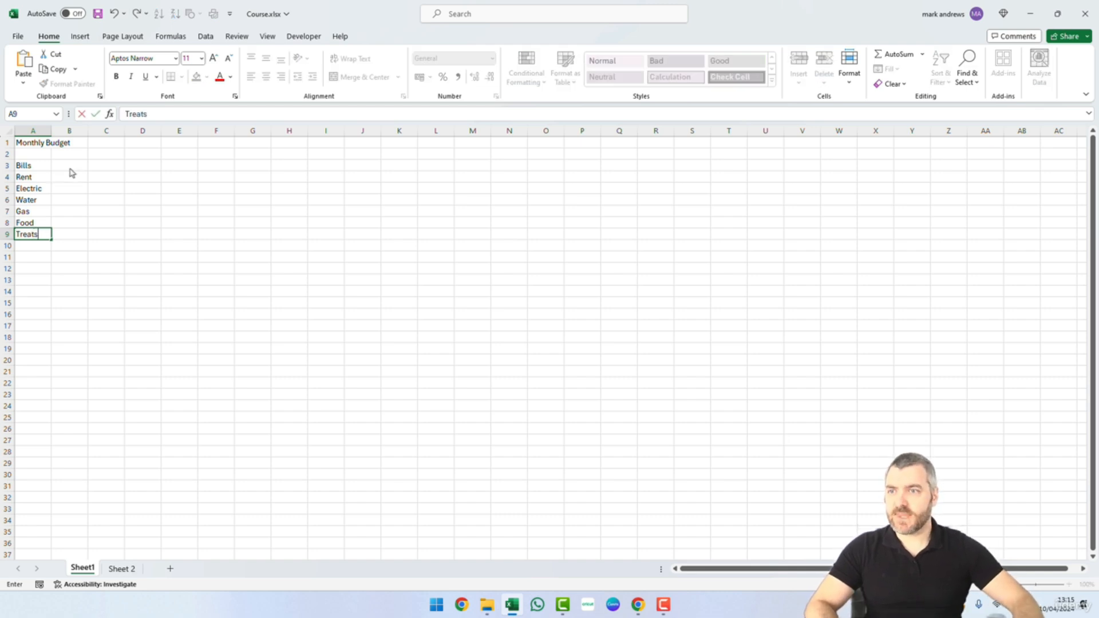
key("Return")
type("To")
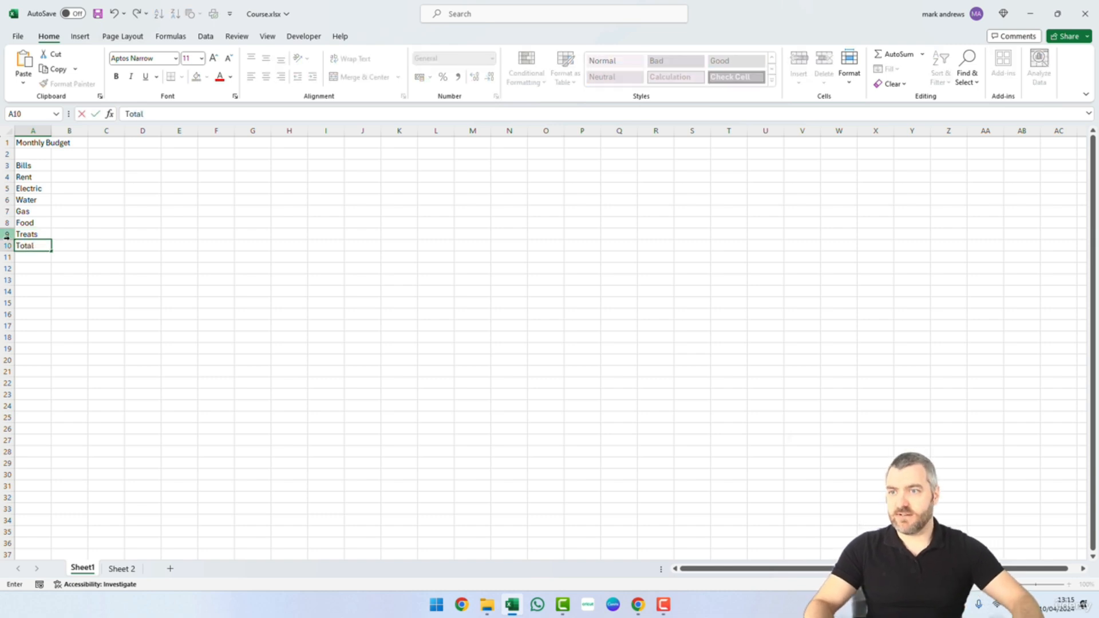
type("tal")
Check the list by selecting the Bills heading, the items in A4:A9 and the Total label in turn.
left_click(42, 167)
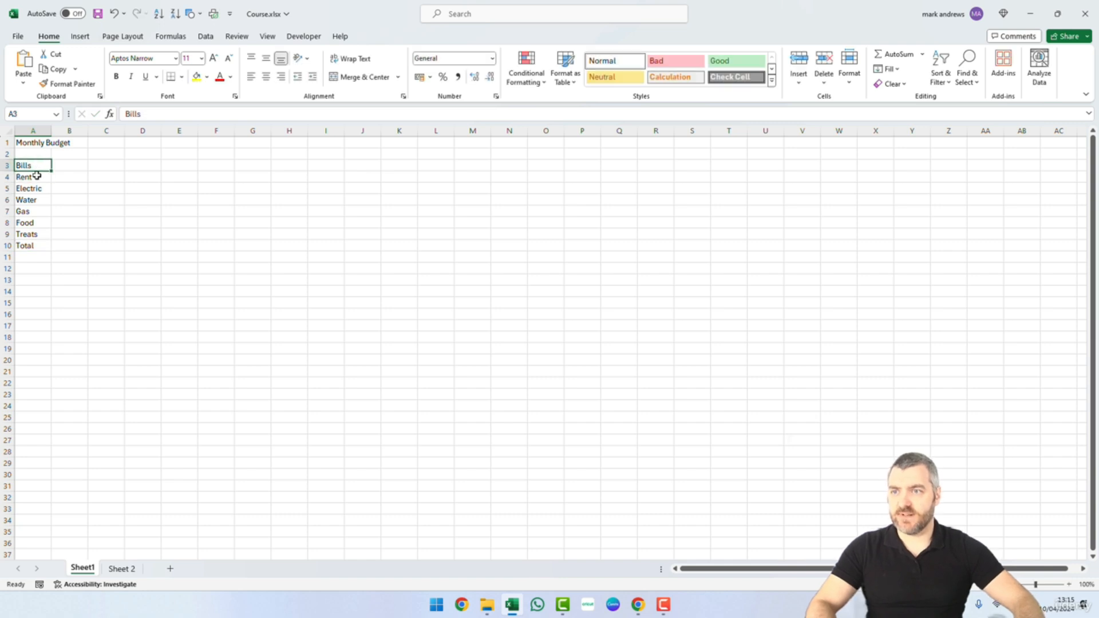
left_click_drag(37, 176, 36, 235)
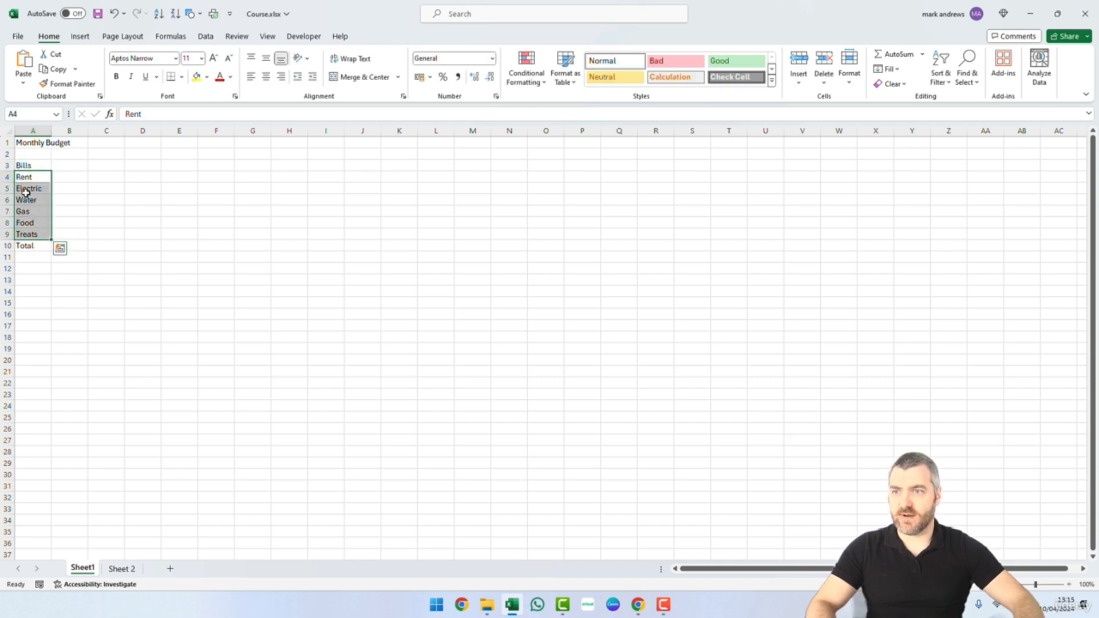
left_click(35, 246)
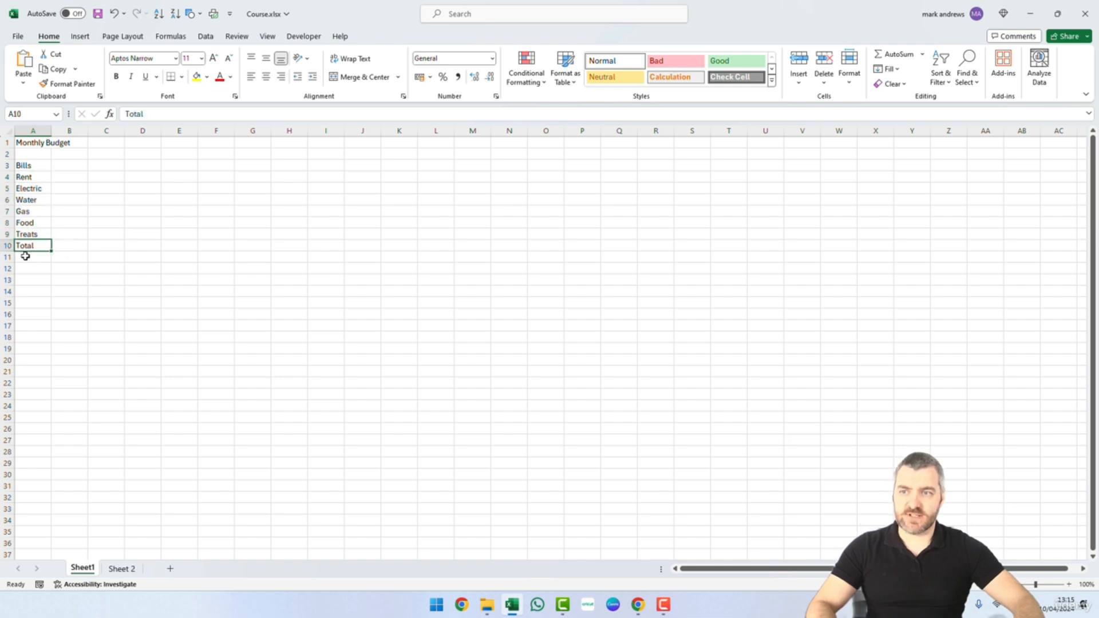
Enter the month headings January in B3 and Feb in C3, and reselect cell B3.
left_click(67, 166)
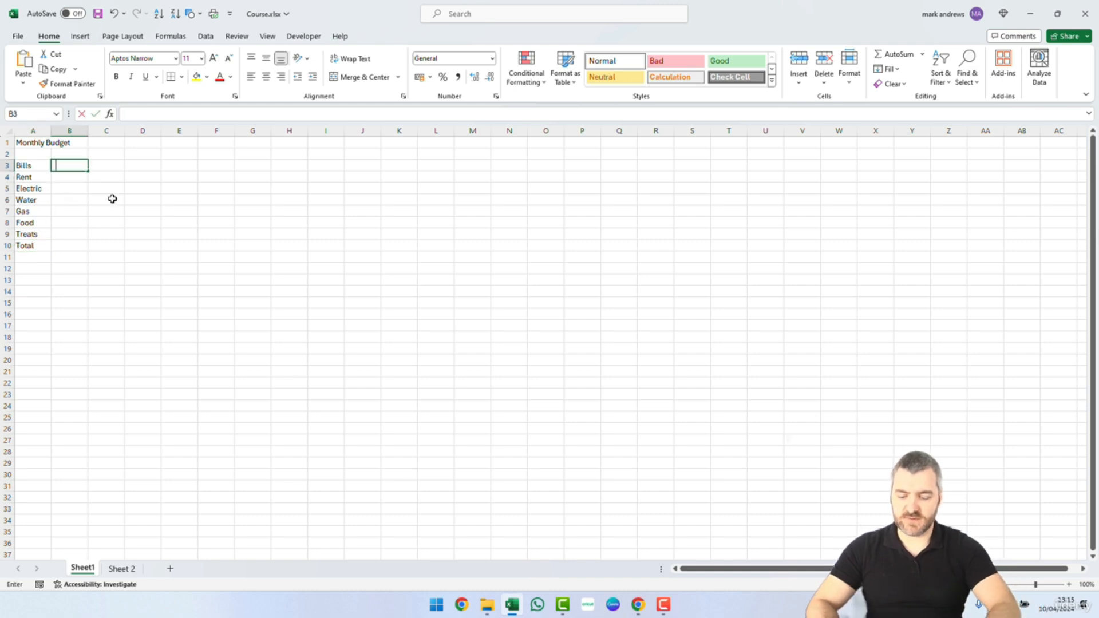
type("Jan")
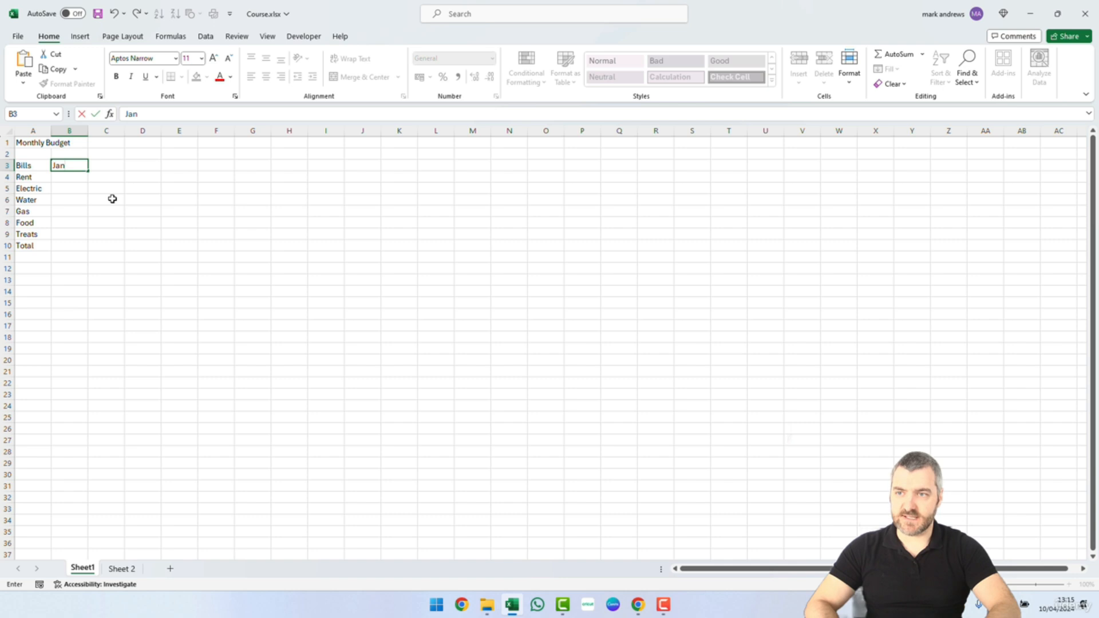
type("uary")
key("Tab")
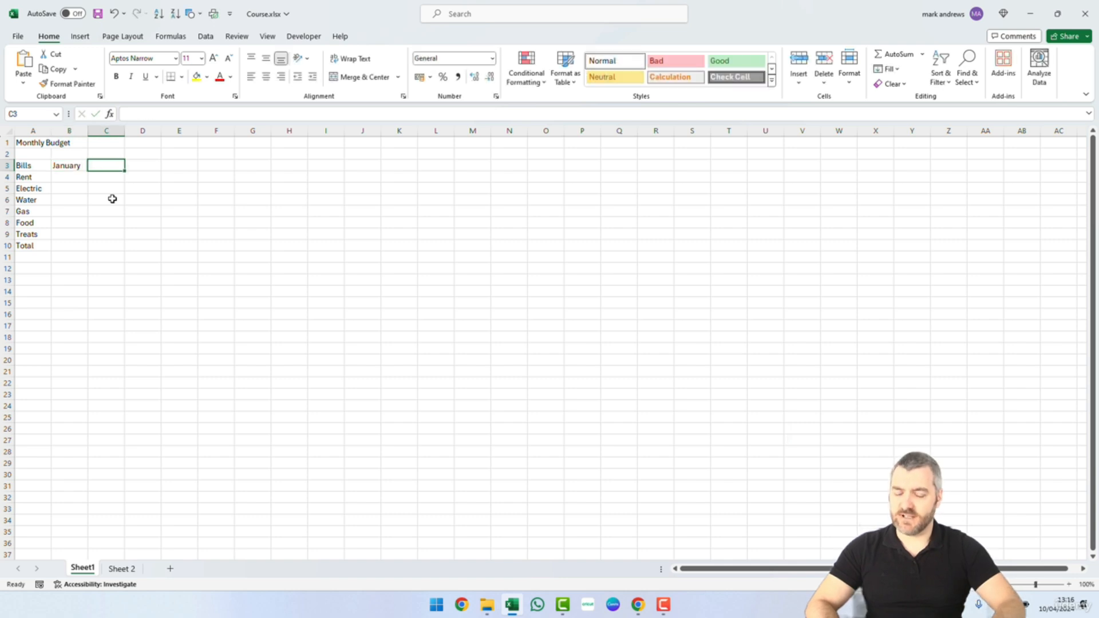
type("Feb")
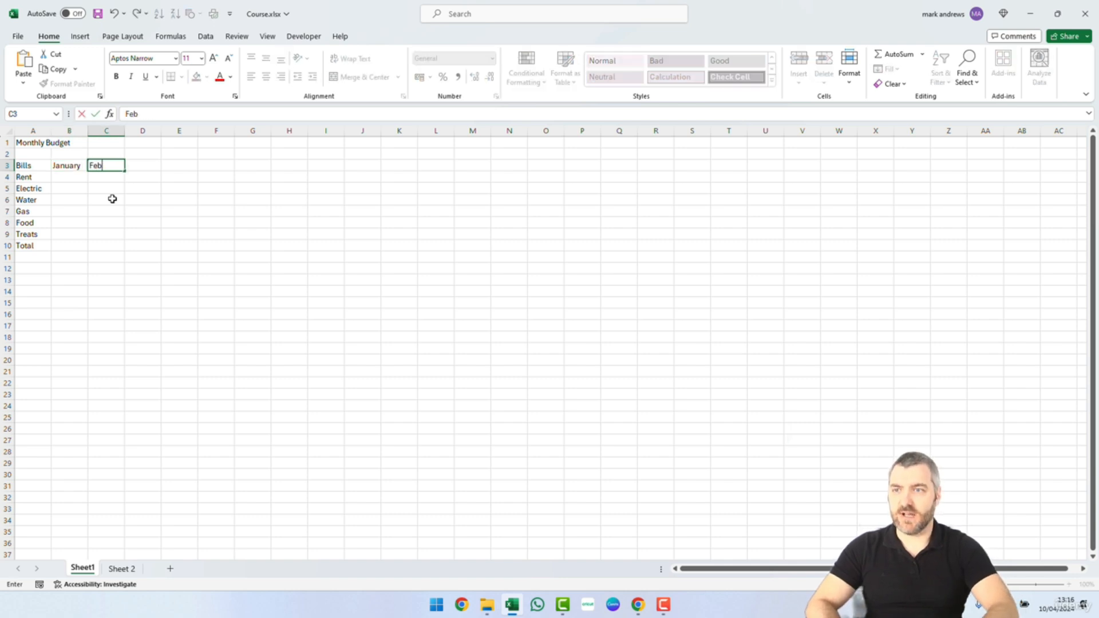
key("Tab")
key("Left")
key("Left")
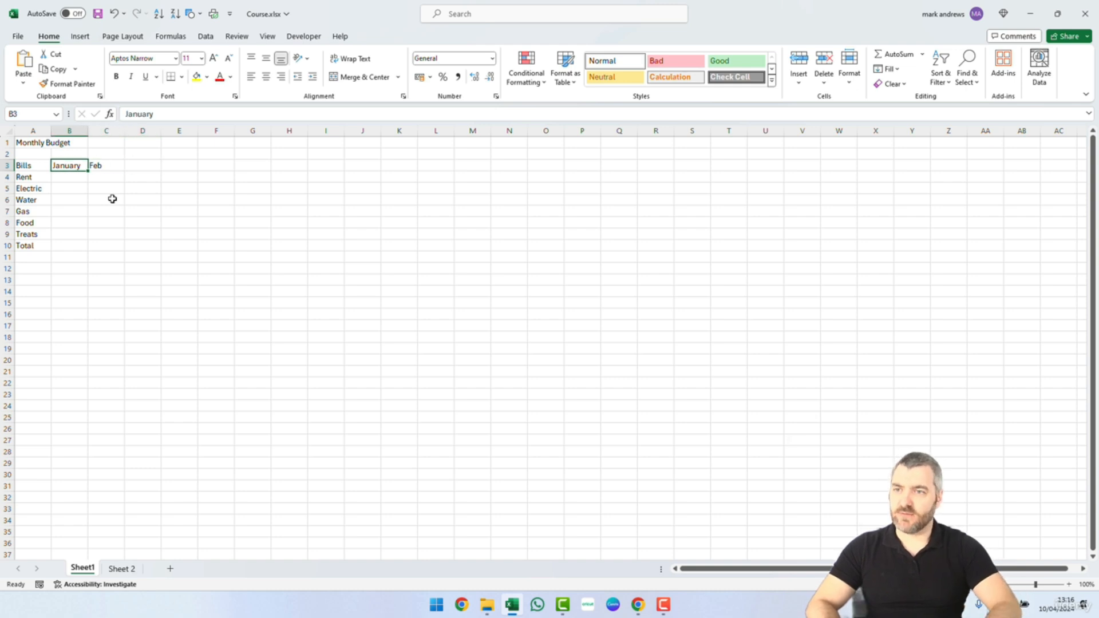
Shorten the January heading in cell B3 to Jan and move along the heading row to D3.
type("J")
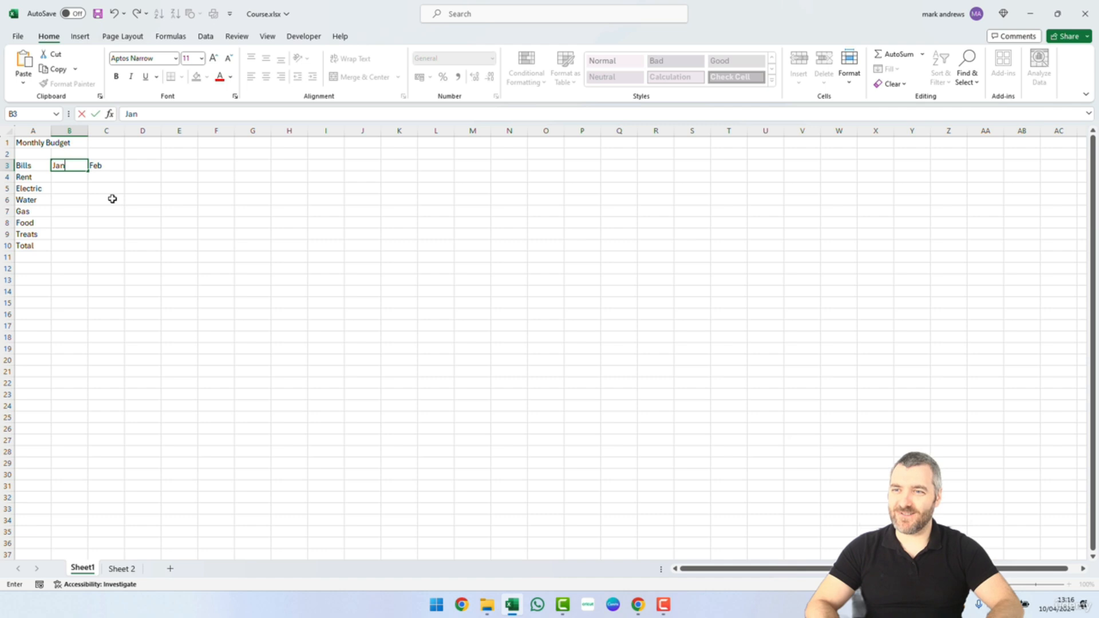
type("an")
key("Delete")
key("Tab")
key("Tab")
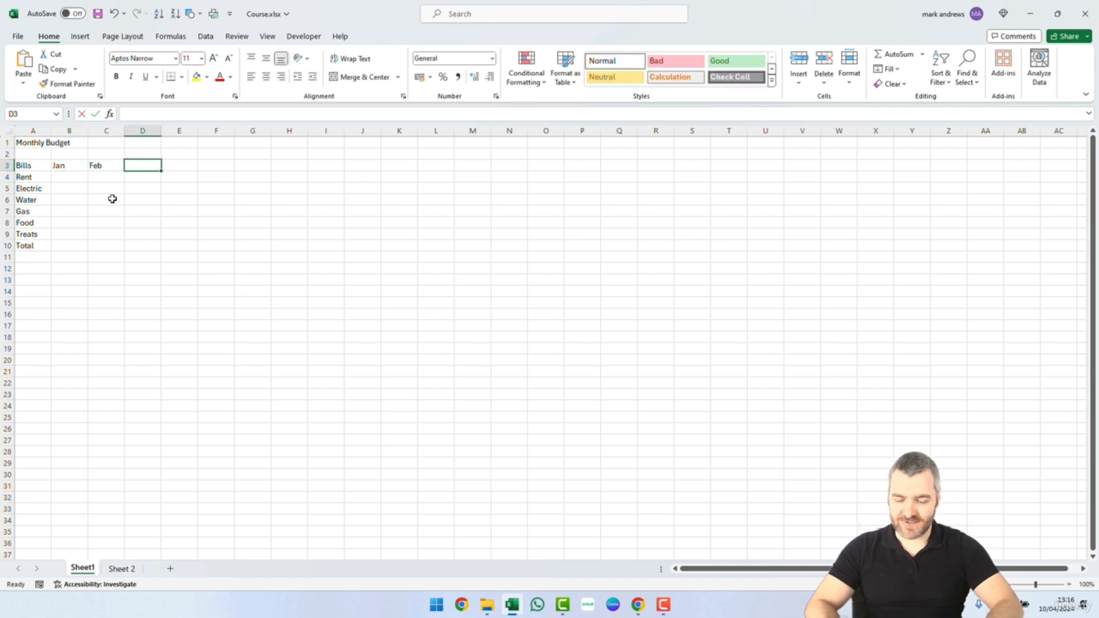
Add the headings Mar in cell D3 and Total in cell E3.
type("Mar")
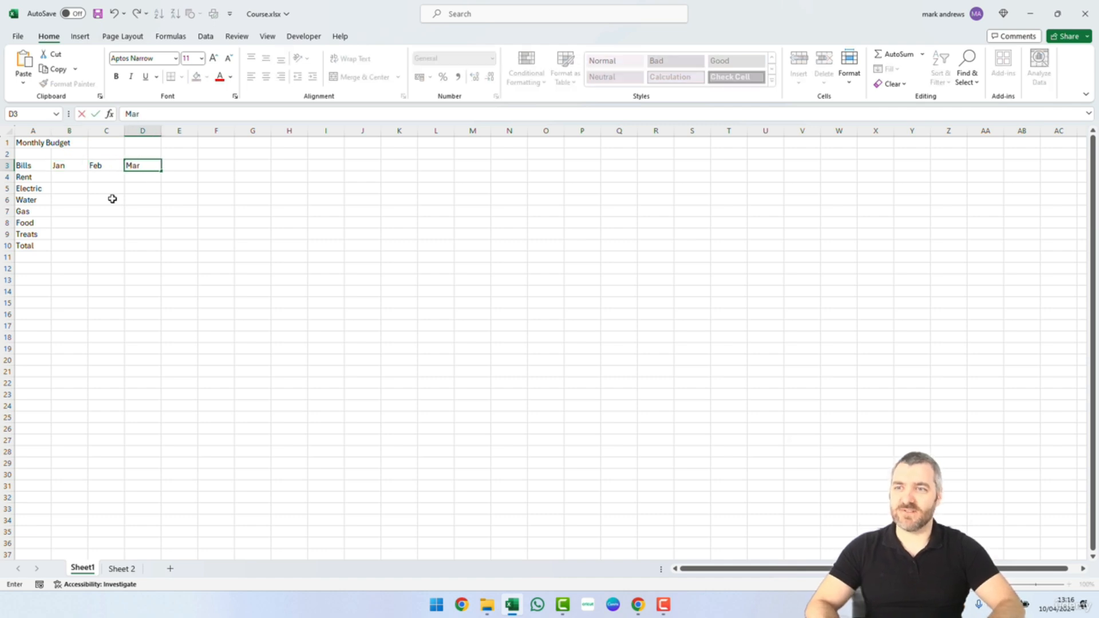
key("Tab")
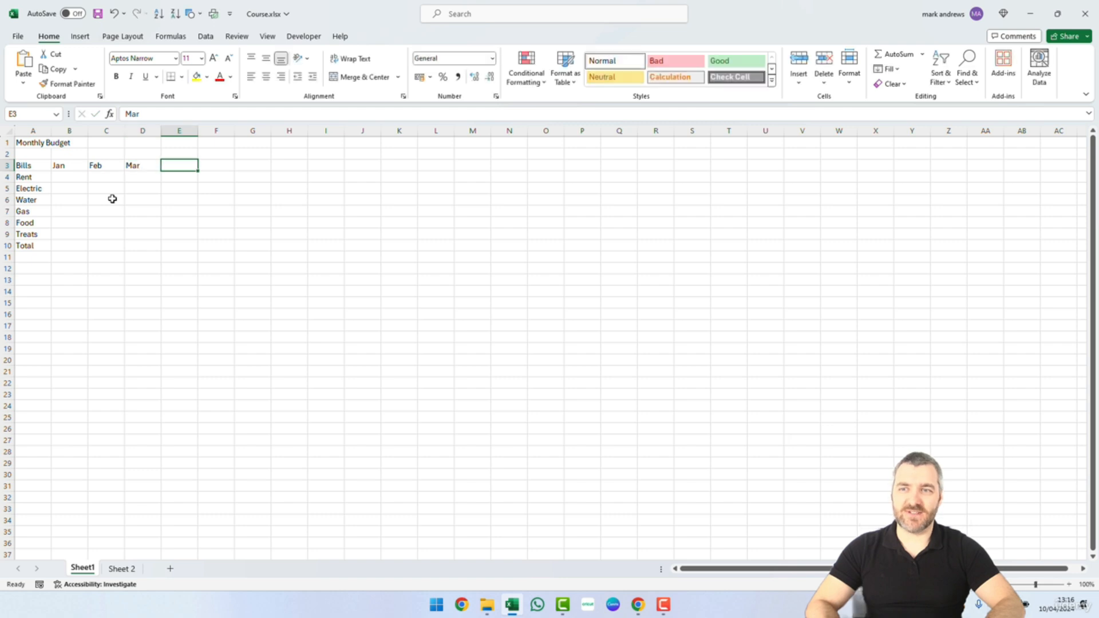
type("Total")
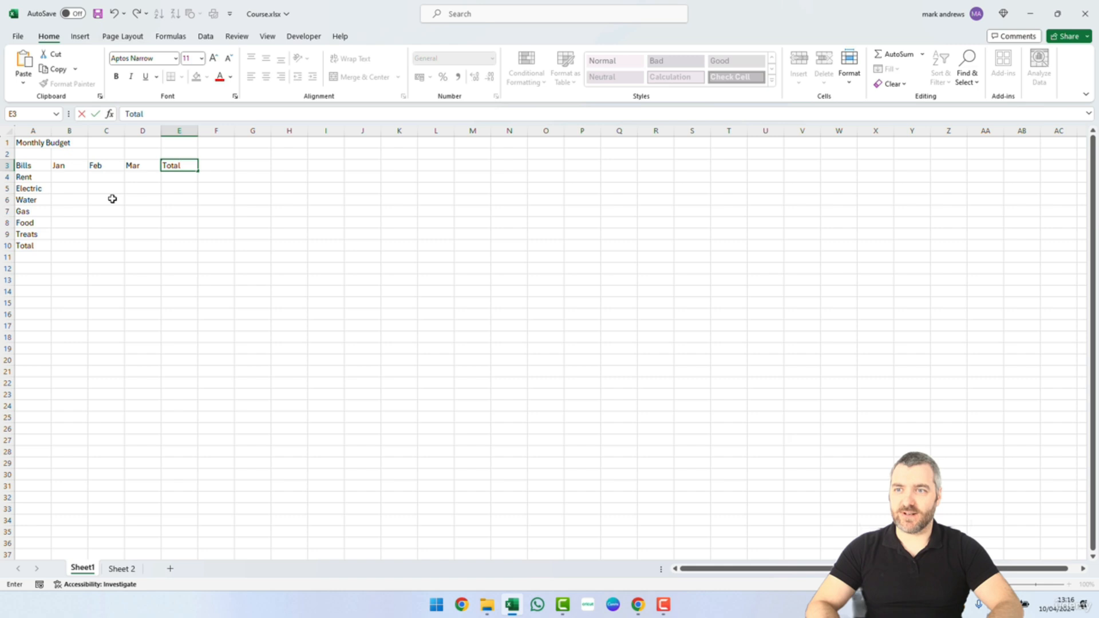
left_click(144, 178)
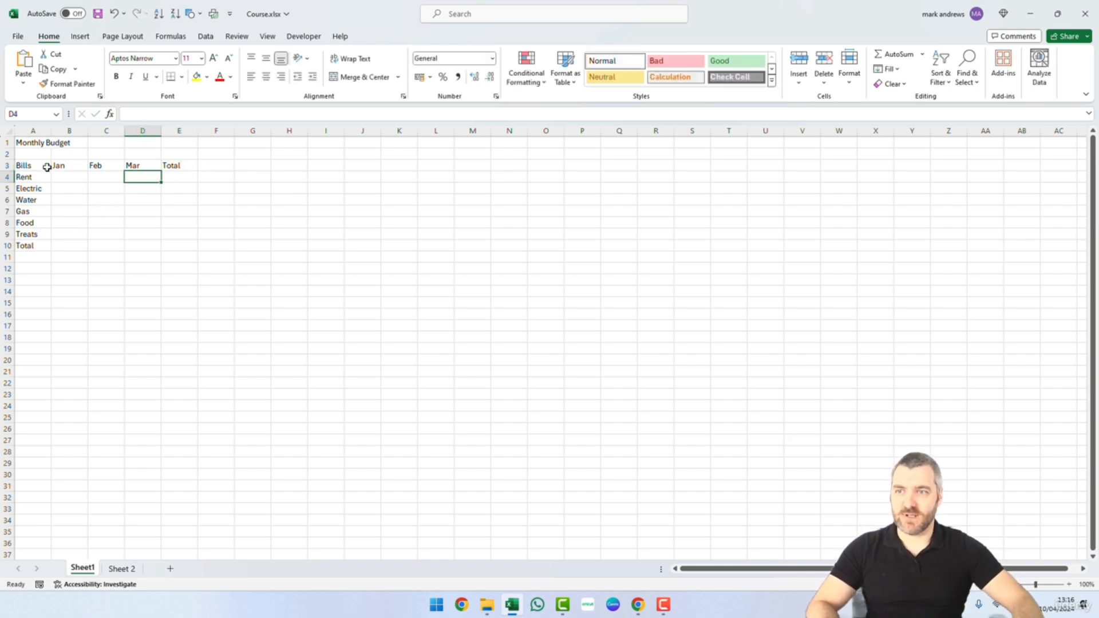
Review the table layout by selecting the headings in A3:E3, the bills in column A, the empty Jan cells and the total cells.
left_click_drag(25, 165, 171, 166)
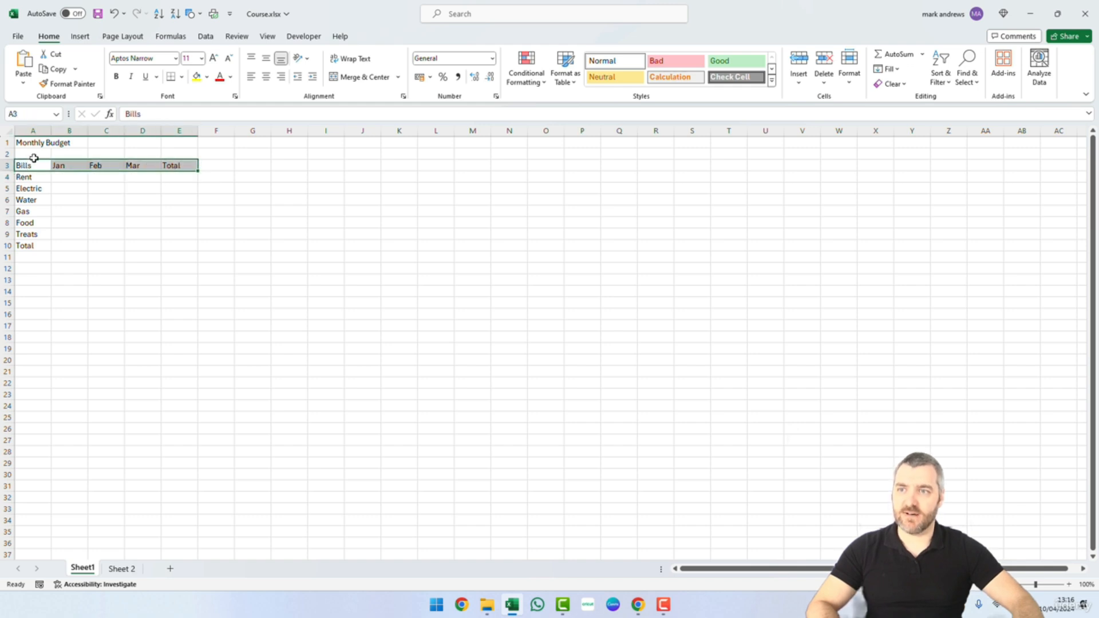
left_click_drag(29, 166, 29, 234)
left_click_drag(61, 180, 56, 233)
left_click(81, 246)
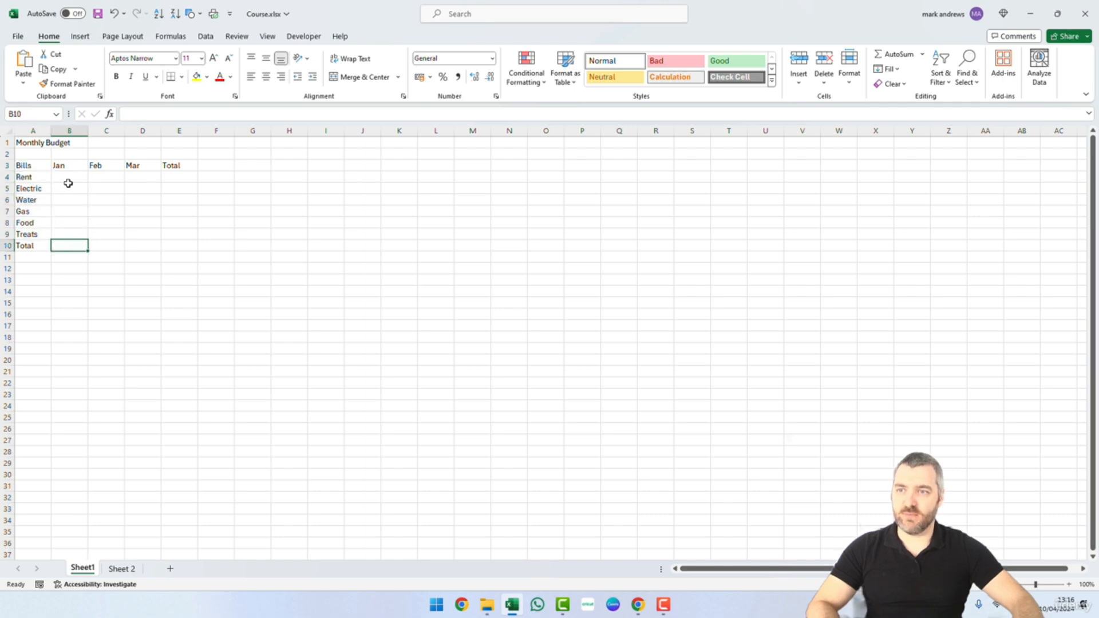
left_click(171, 175)
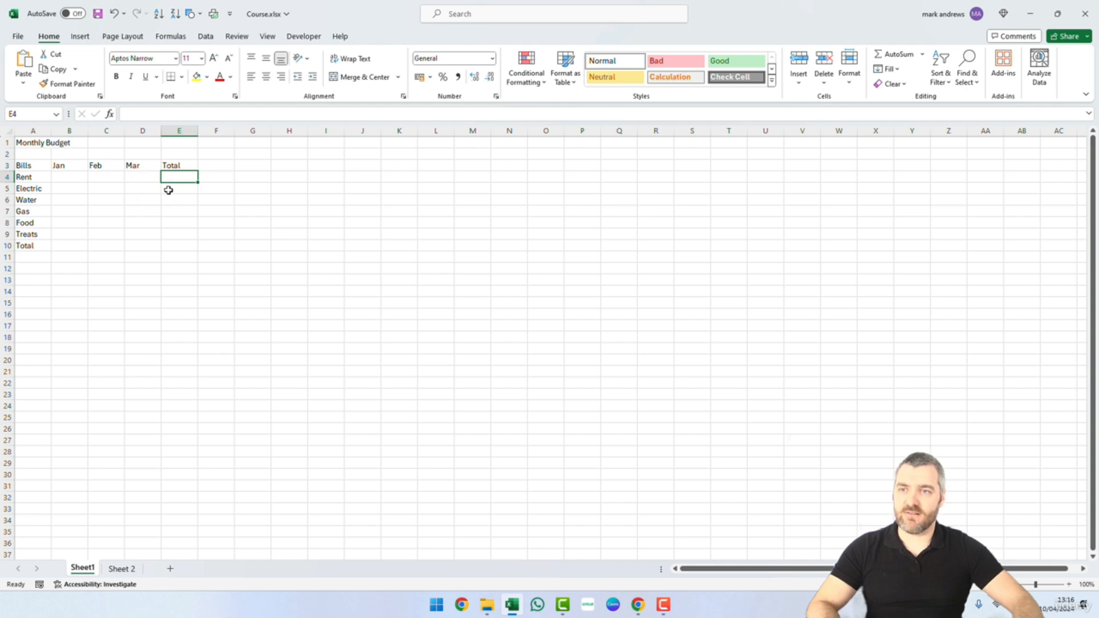
left_click(80, 179)
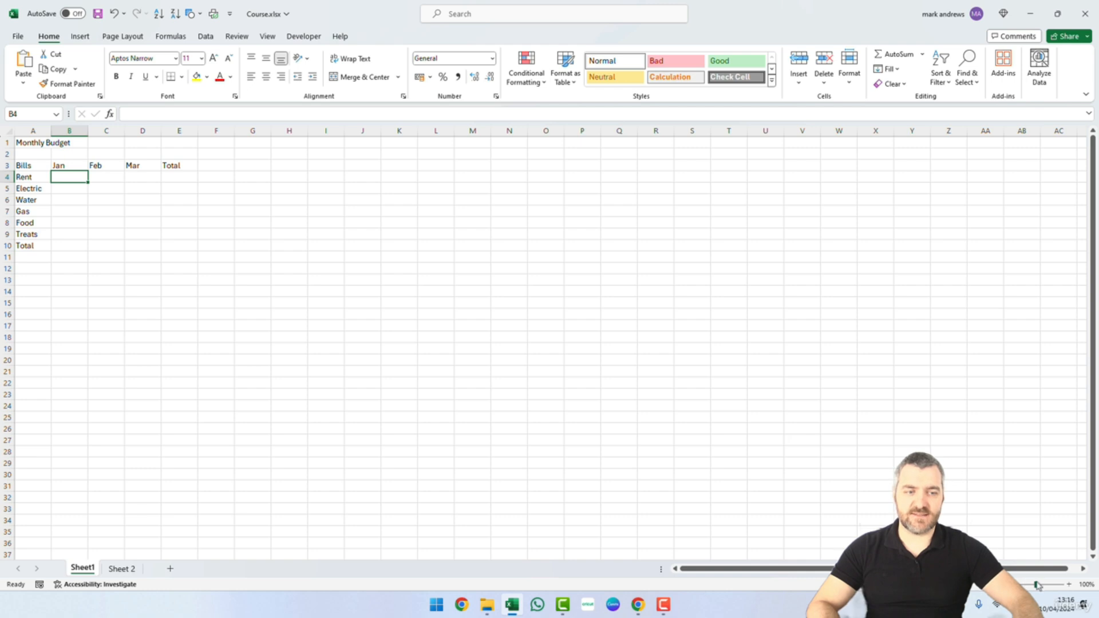
Zoom the sheet to 250% and examine the Total row A10:E10 and the Total column E3:E10.
mouse_move(1032, 582)
left_mouse_down()
mouse_move(1058, 585)
mouse_move(1049, 585)
left_mouse_up()
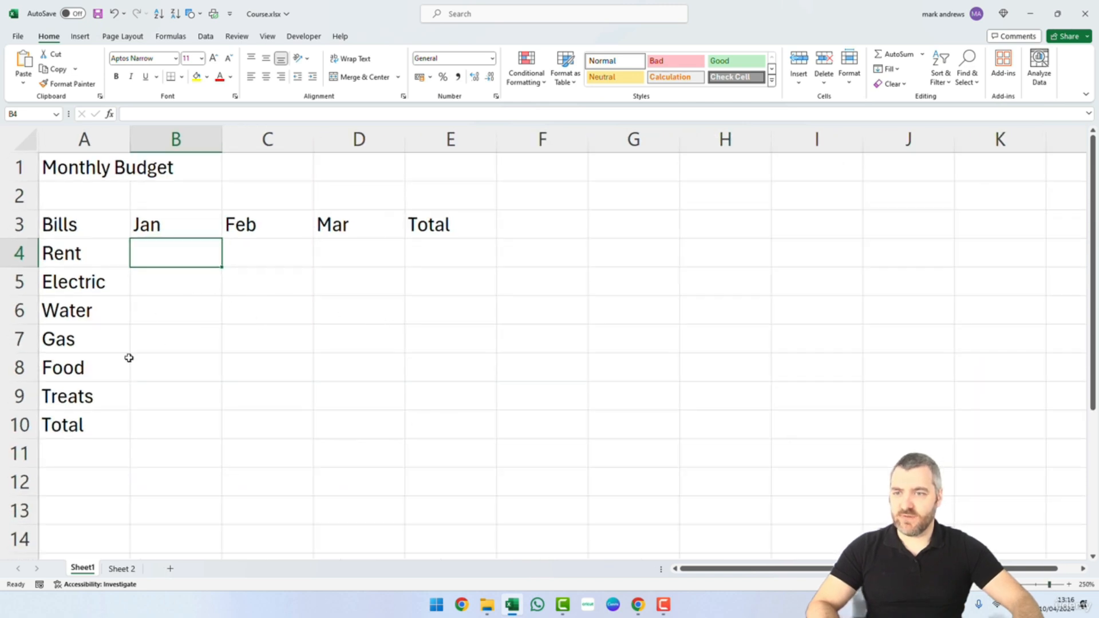
left_click(85, 426)
left_click_drag(84, 426, 434, 434)
left_click_drag(448, 225, 456, 423)
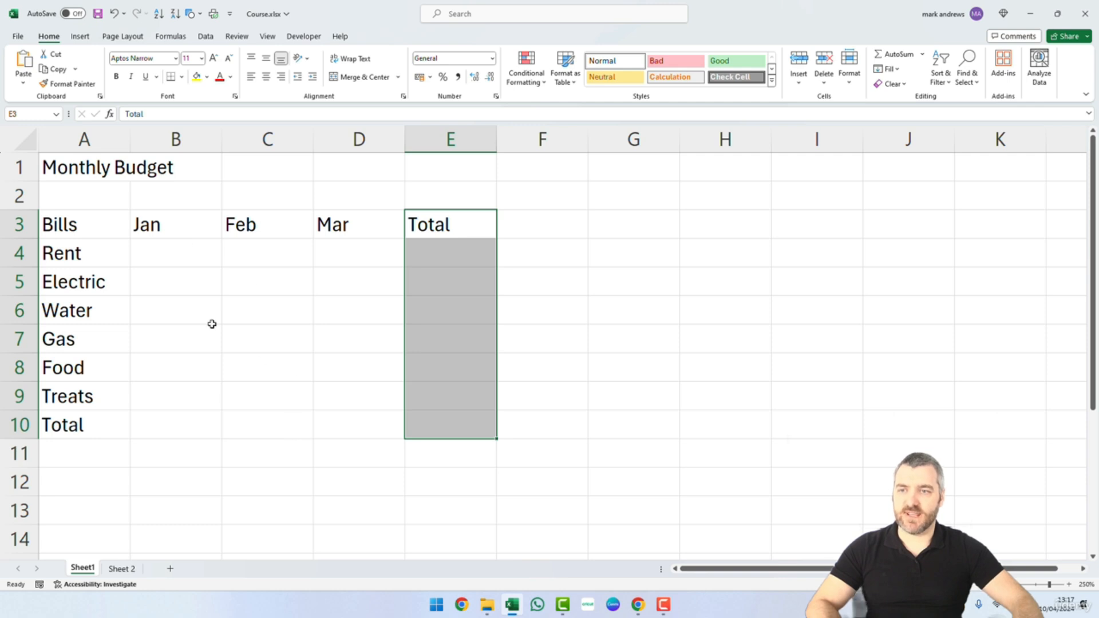
left_click(223, 256)
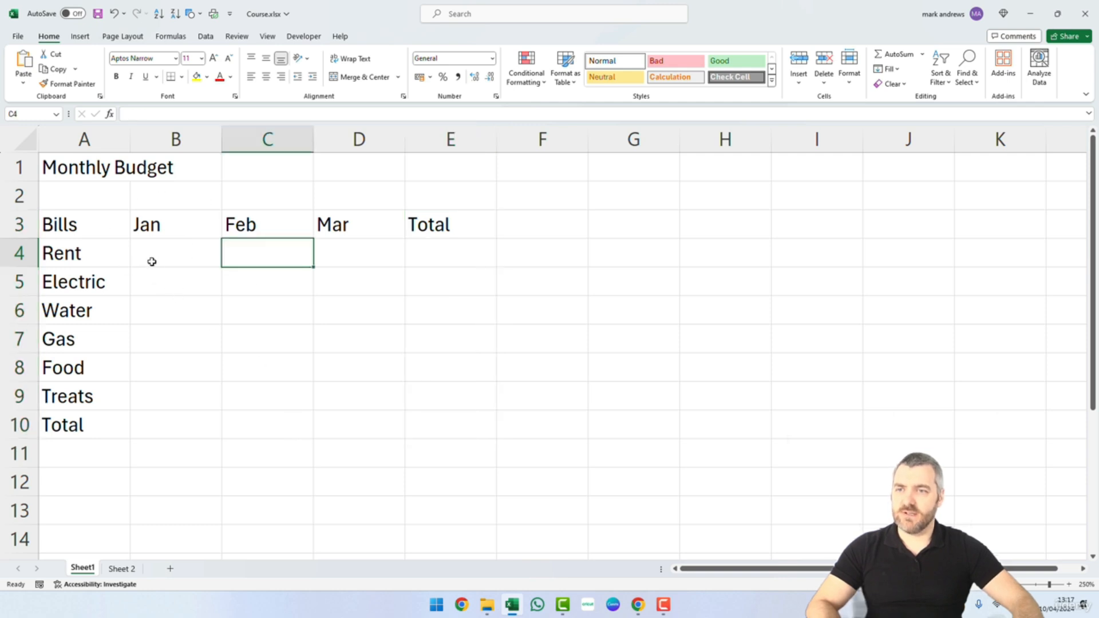
Go over the headings Bills, Jan, Feb, Mar and Total one by one, then the bills list in A3:A10.
left_click(98, 227)
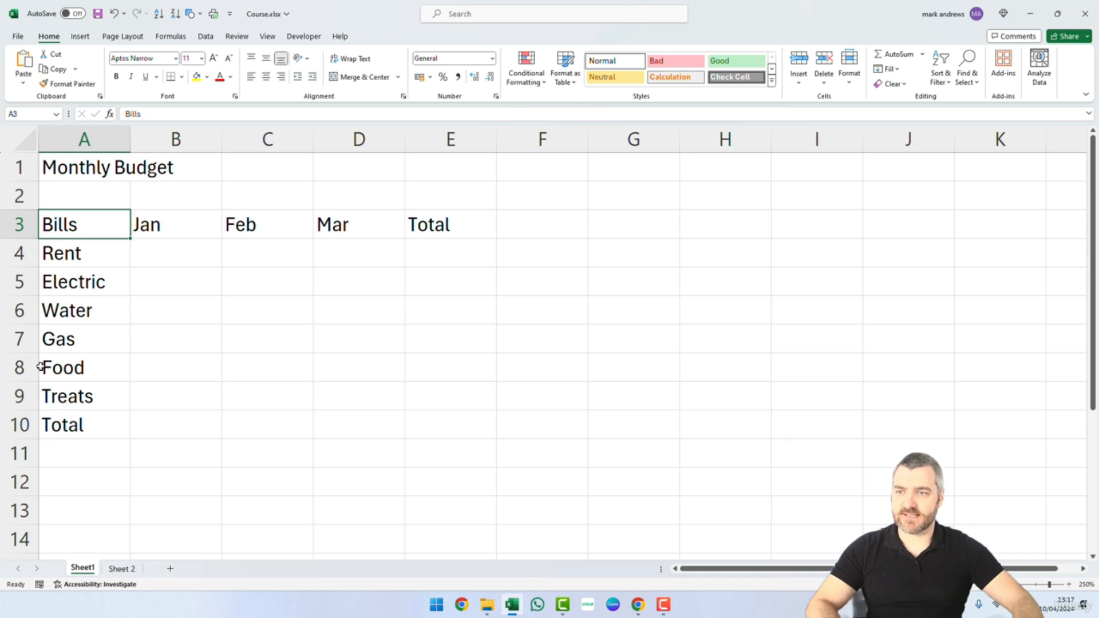
left_click(148, 229)
left_click(248, 223)
left_click(321, 224)
left_click(437, 223)
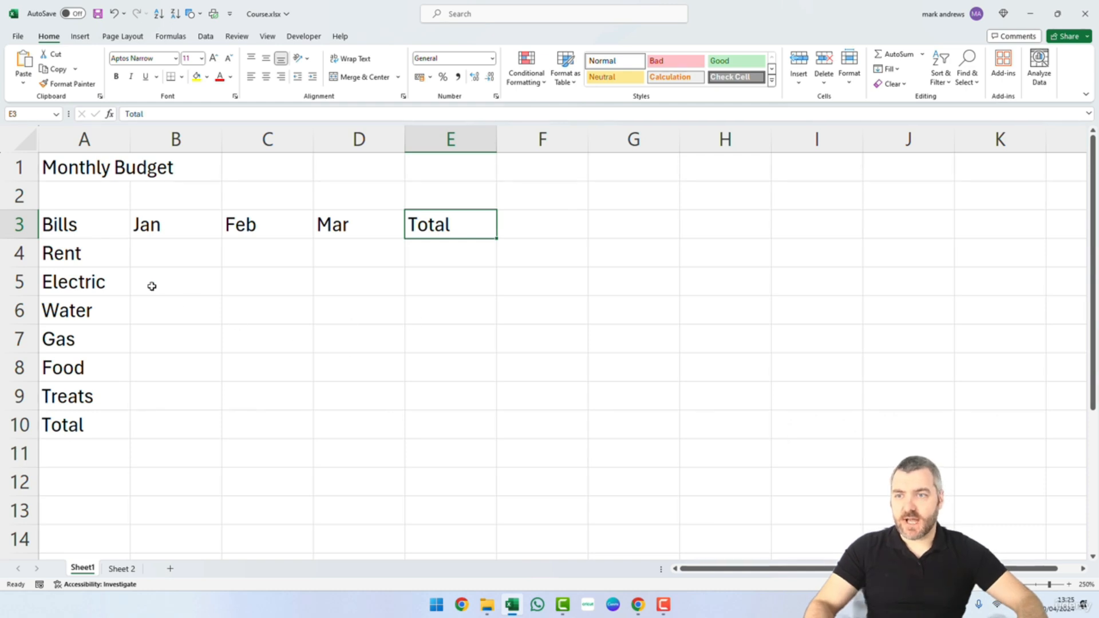
left_click_drag(85, 233, 83, 426)
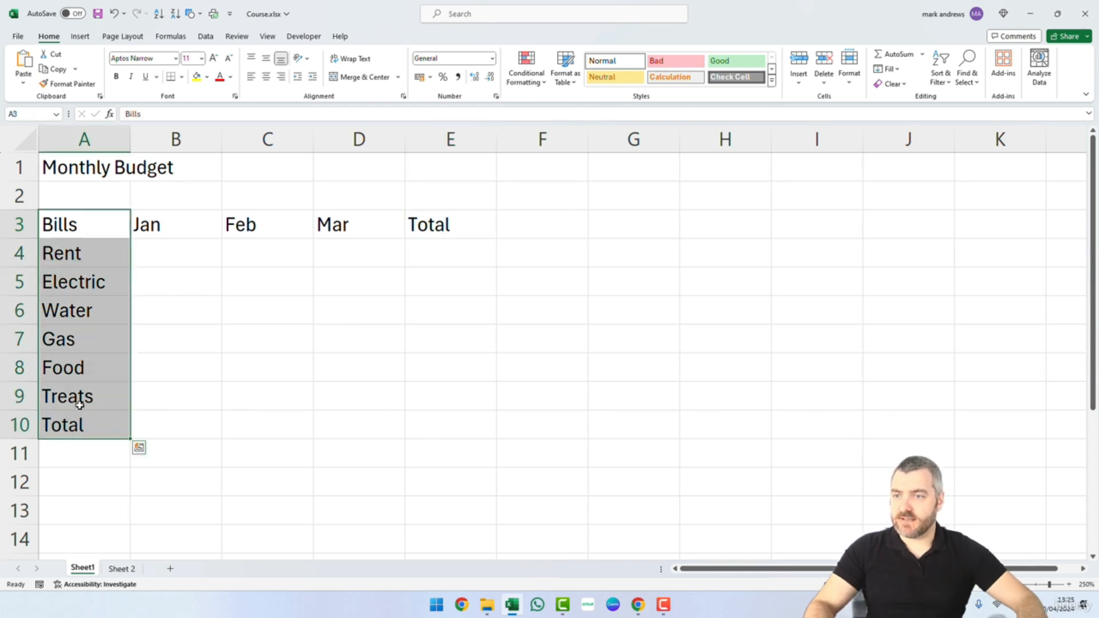
left_click(167, 400)
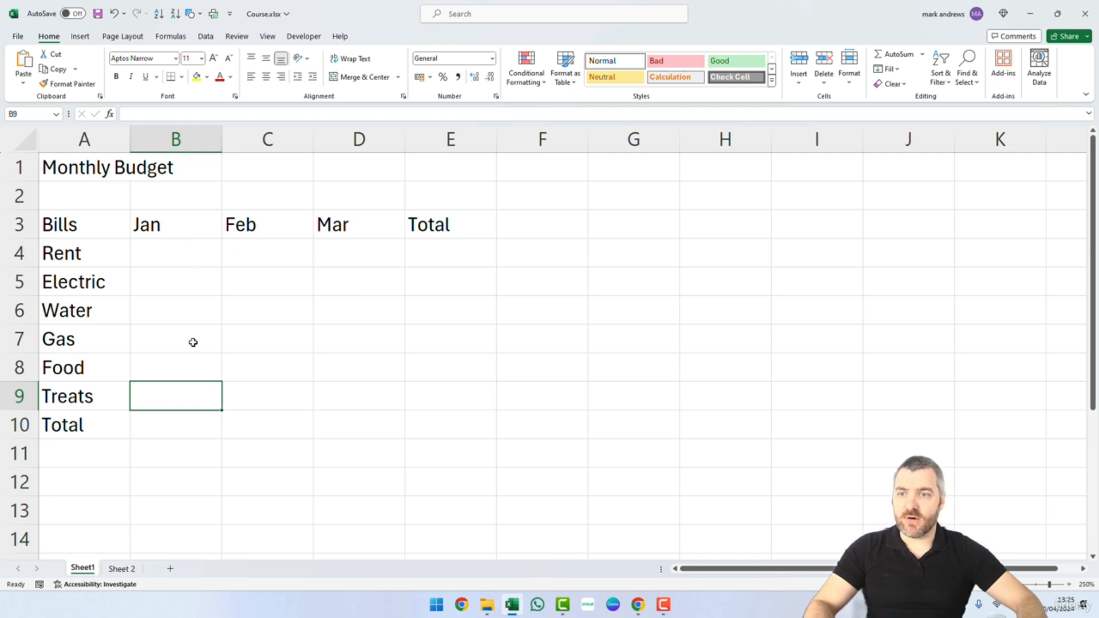
Enter the January amounts for Rent as 800 in B4 and Electric as 60 in B5.
left_click(188, 256)
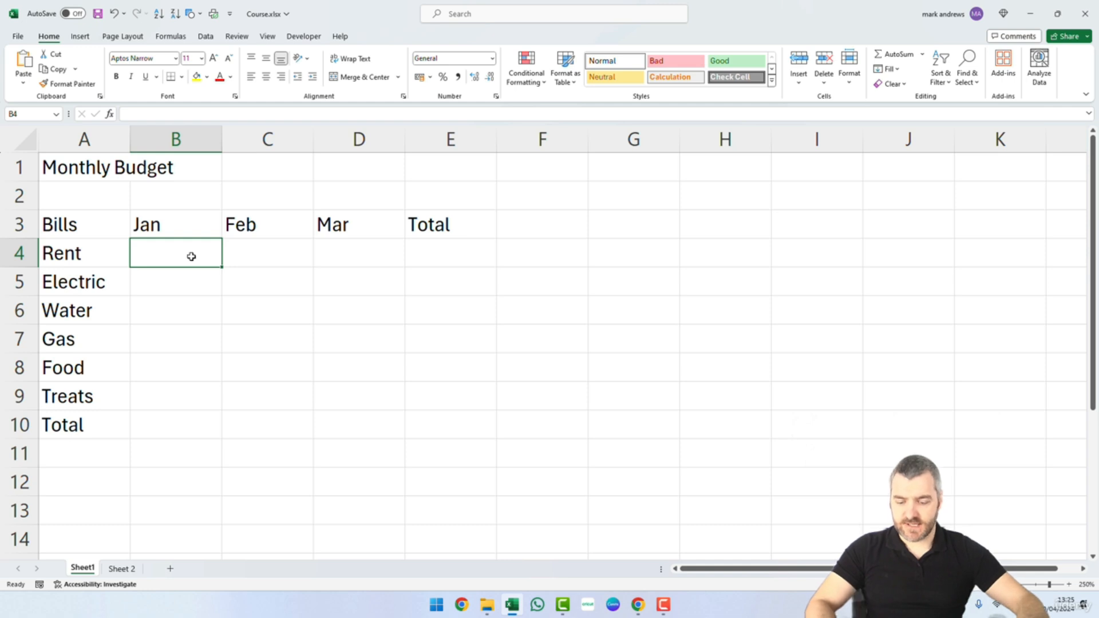
type("800")
key("Tab")
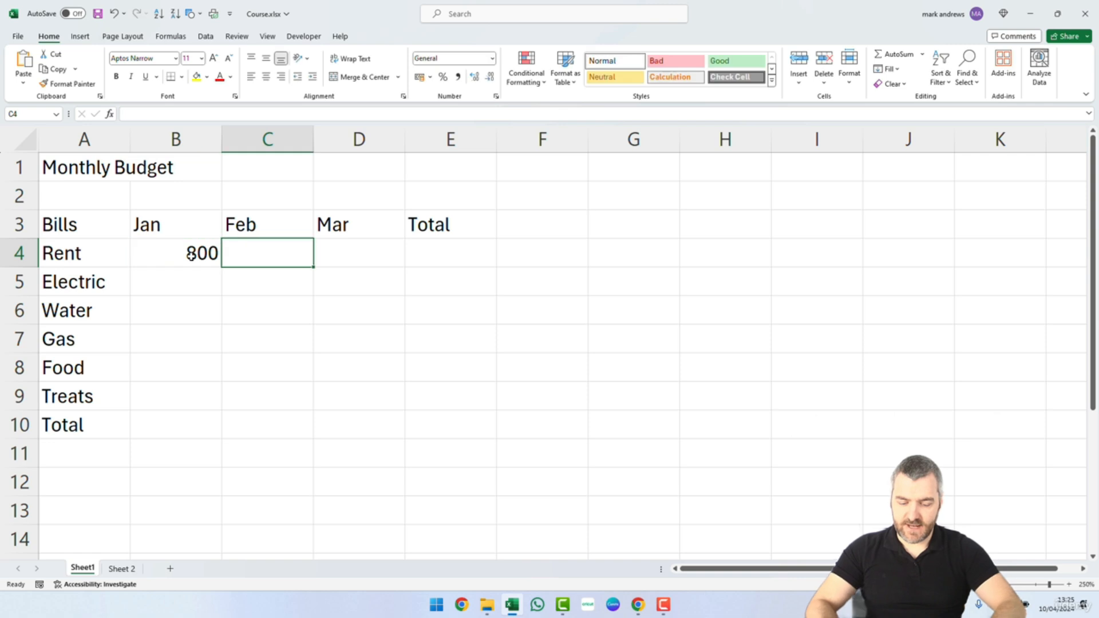
key("Return")
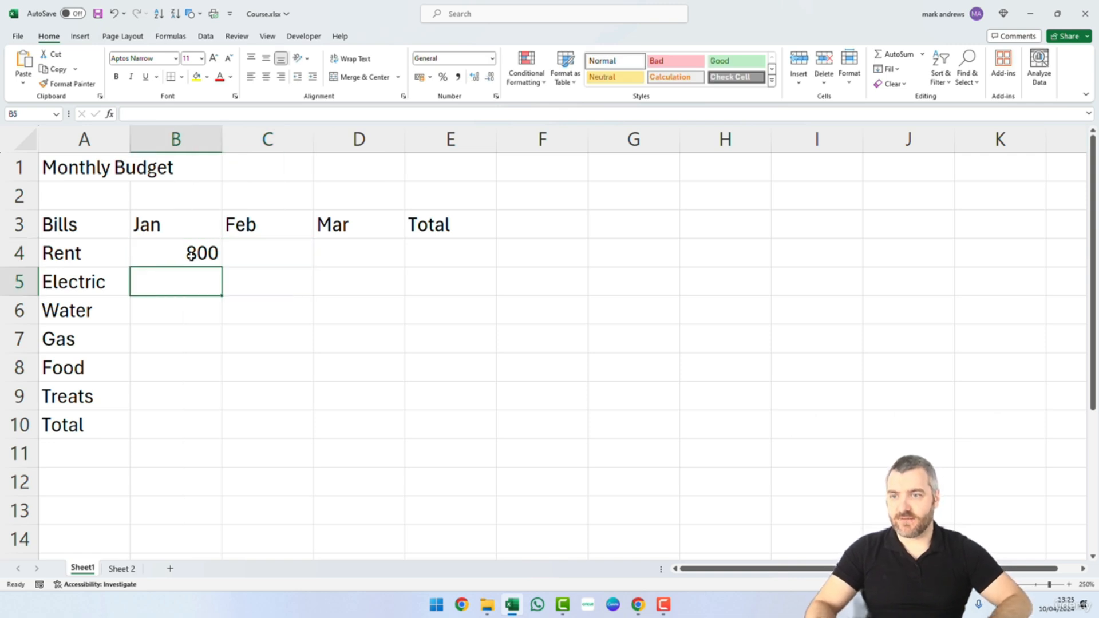
type("60")
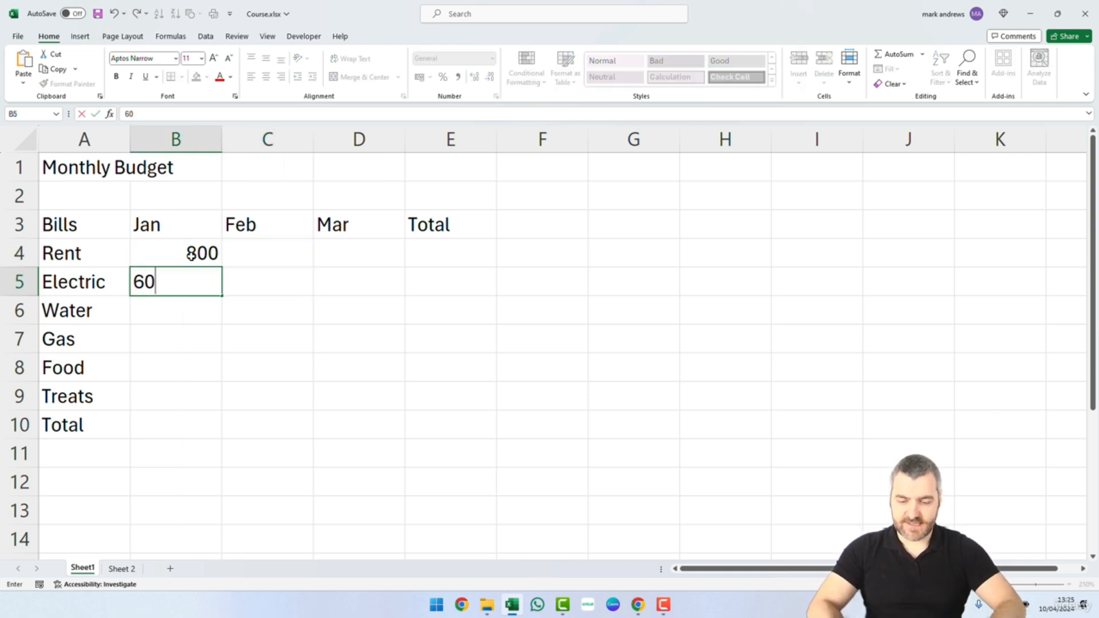
key("Tab")
key("Return")
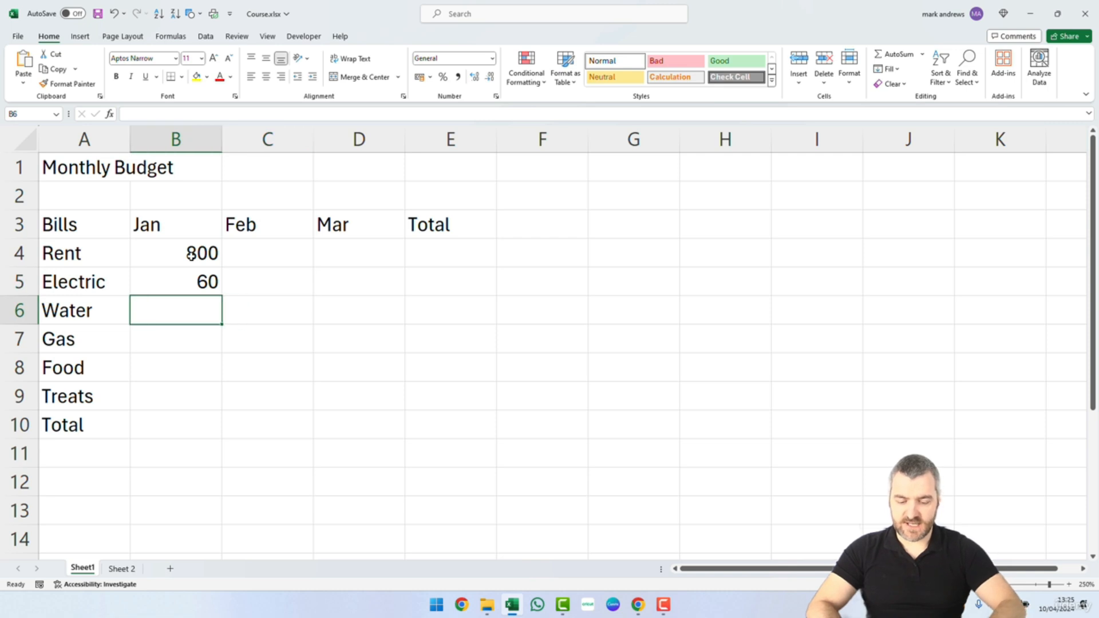
Complete the January amounts in B6:B9 with Water 30, Gas 50, Food 150 and Treats 30.
type("30")
key("Return")
type("50")
key("Return")
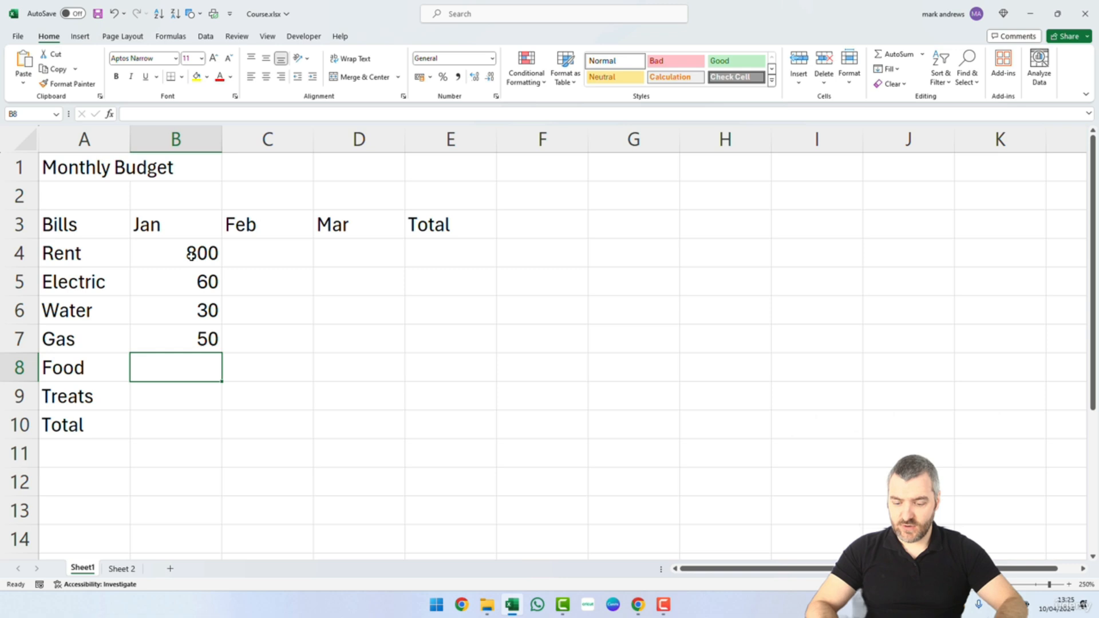
type("150")
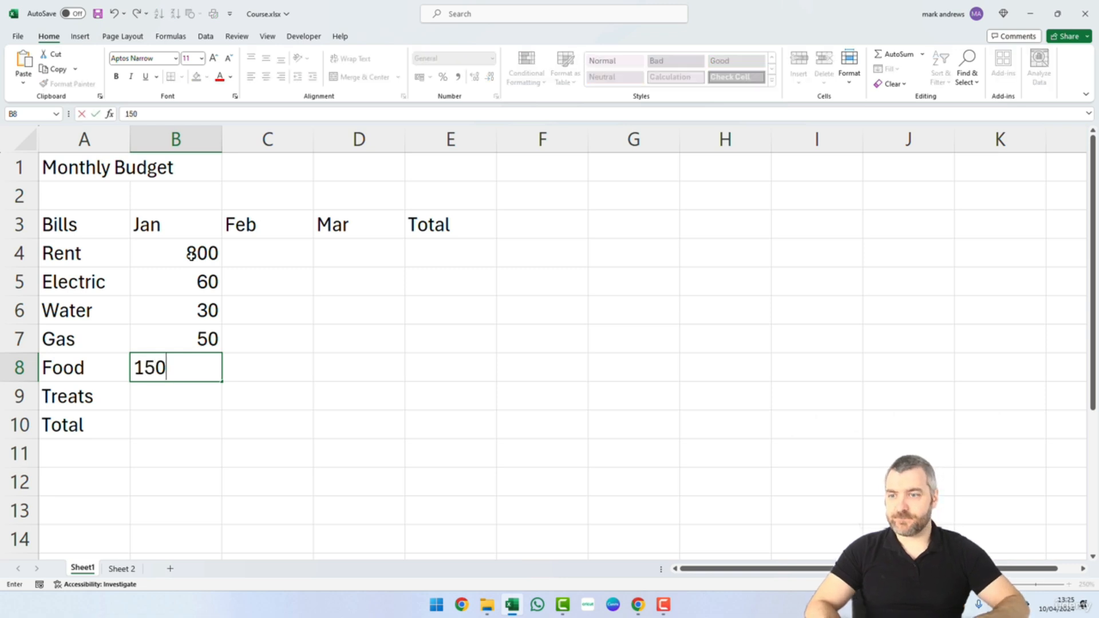
key("Return")
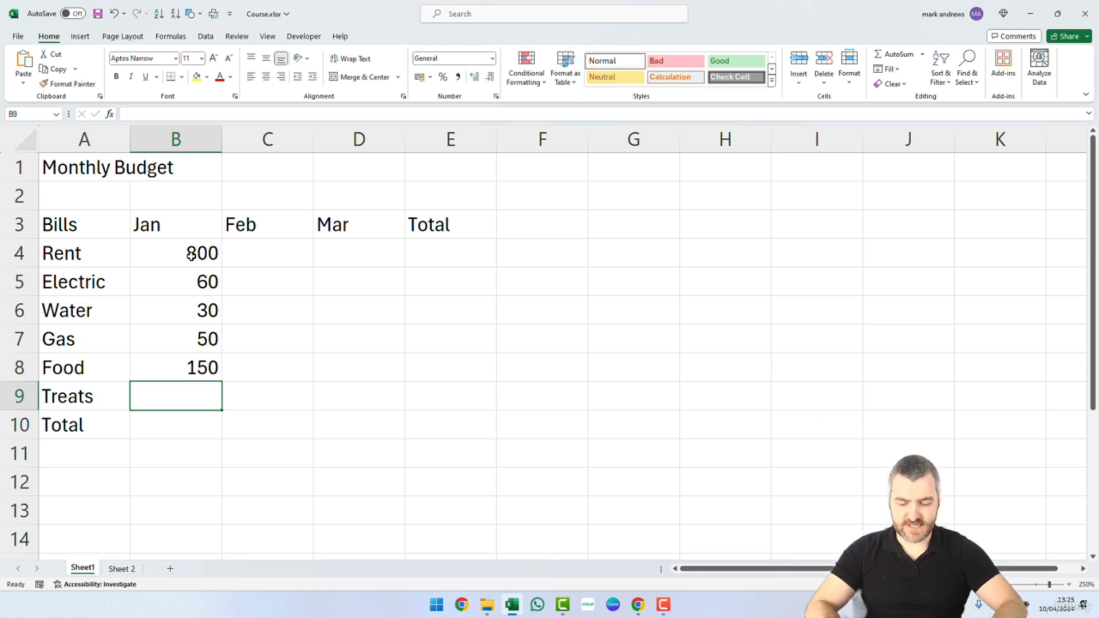
type("30")
key("Tab")
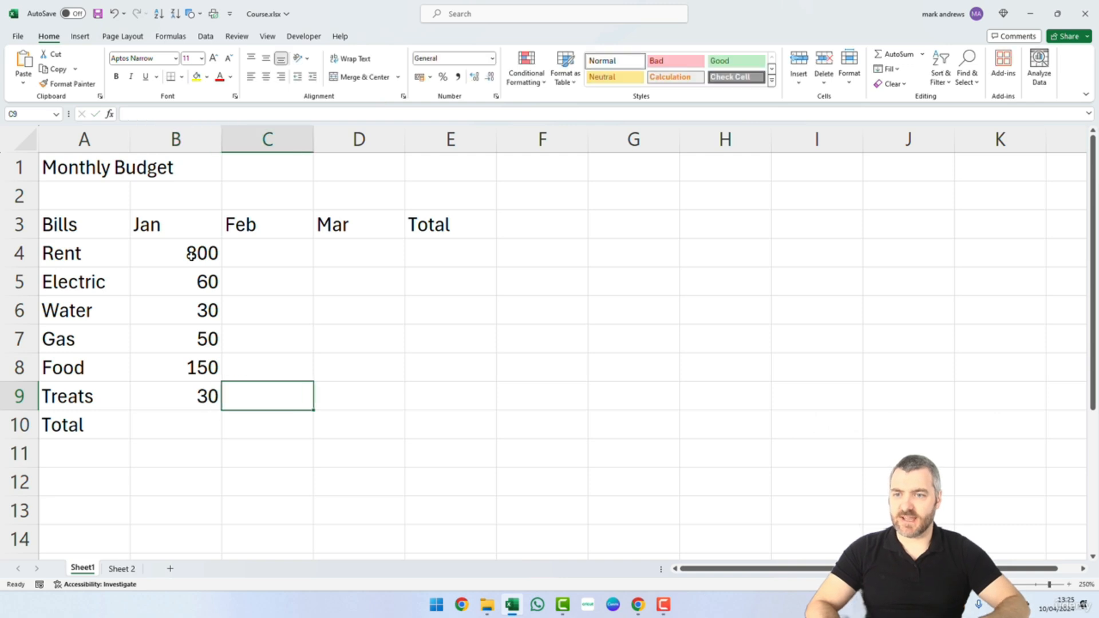
Enter the February amounts for Rent as 800 in C4 and Electric as 65 in C5.
key("Up")
key("Up")
key("Up")
key("Up")
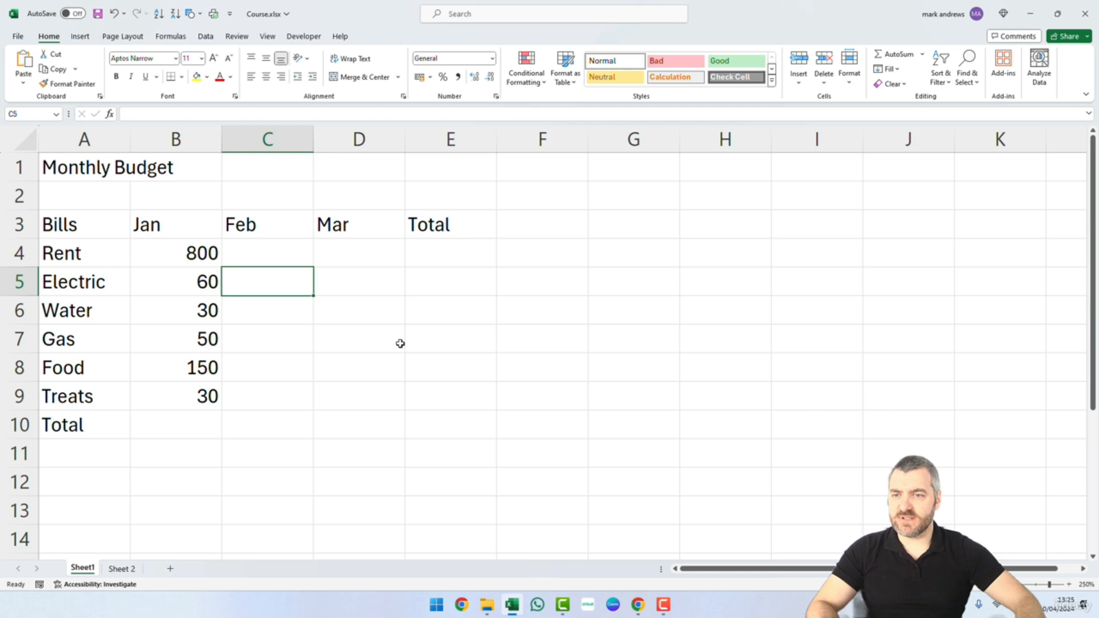
left_click(283, 251)
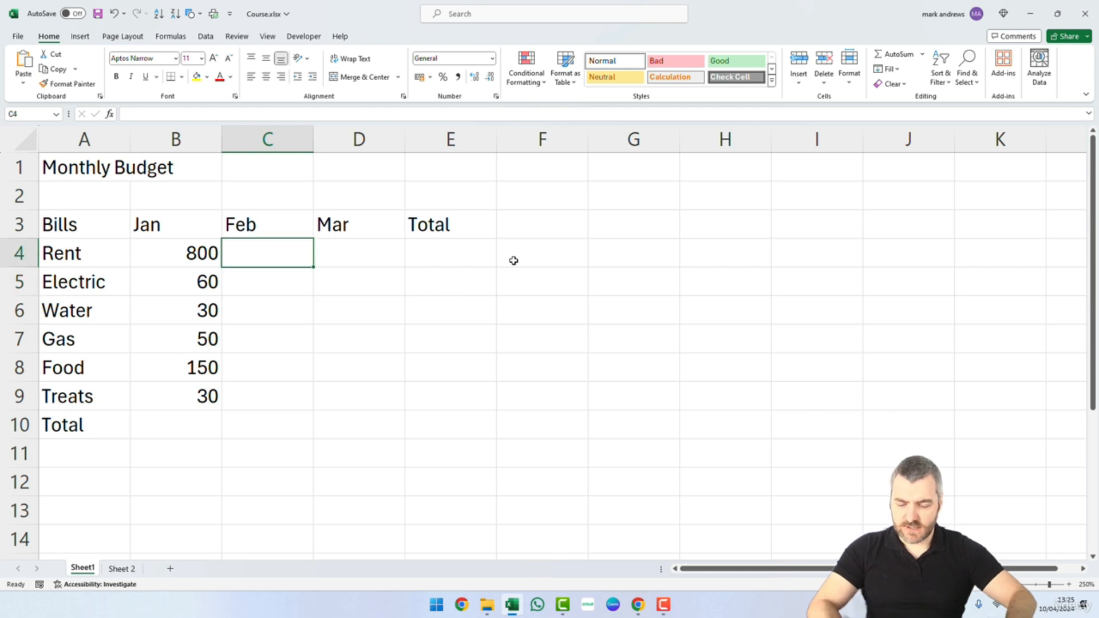
type("800")
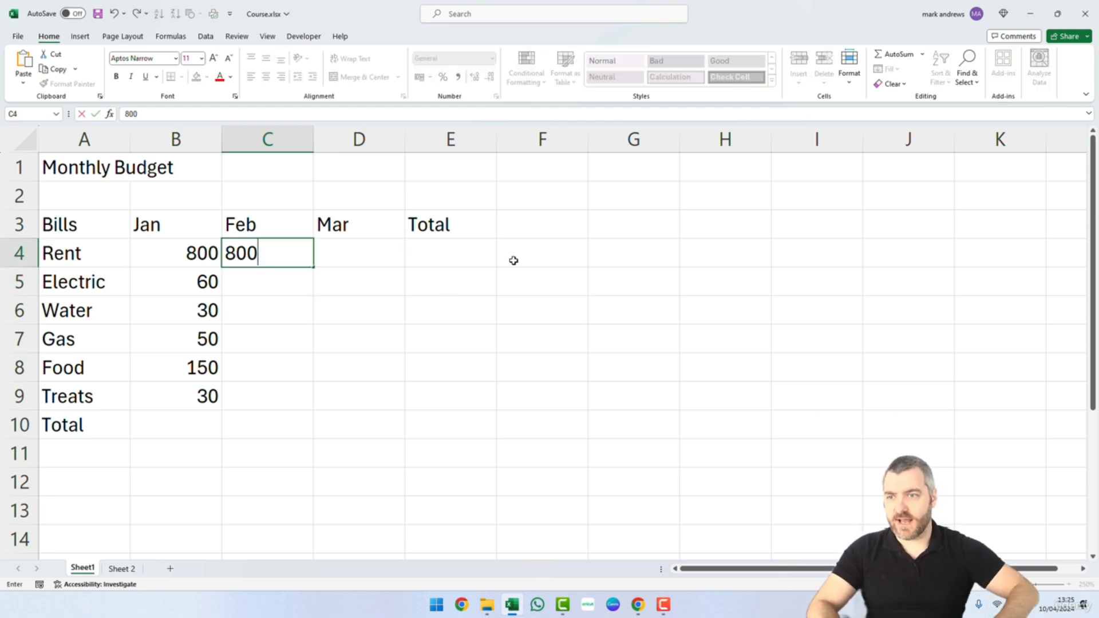
key("Tab")
key("Down")
key("Left")
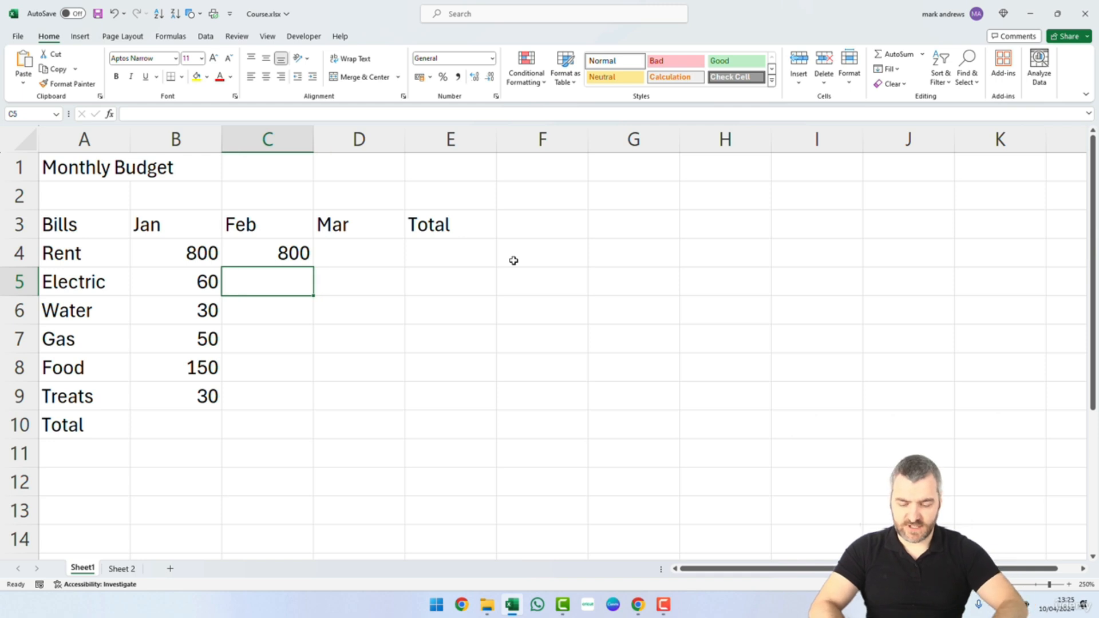
type("65")
key("Return")
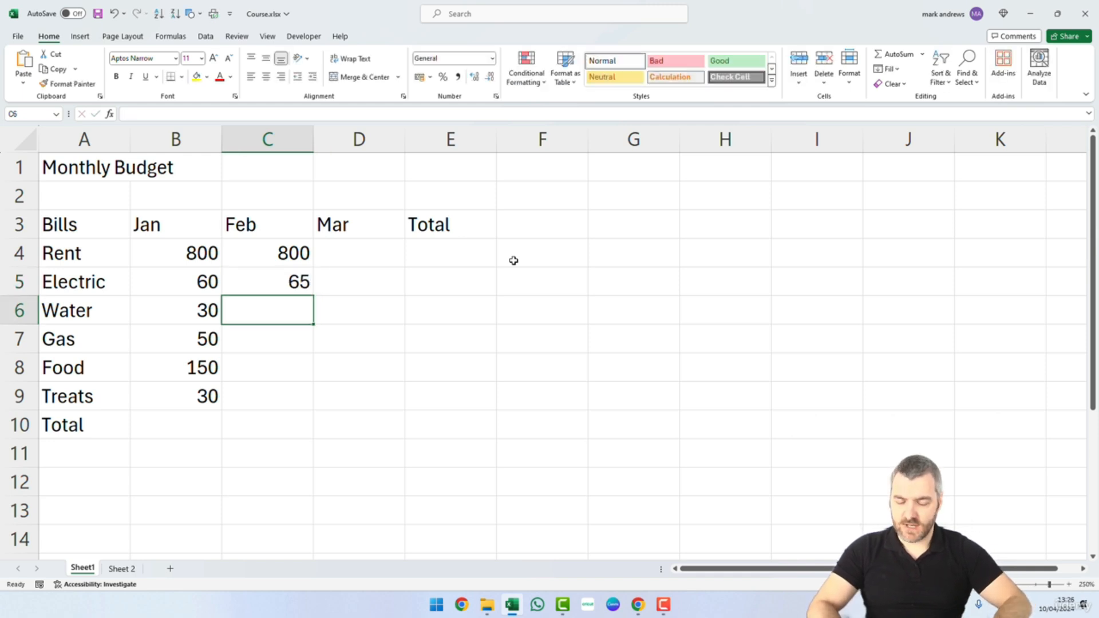
Complete the February amounts in C6:C9 with Water 30, Gas 50, Food 160 and Treats 20, and move up the Mar column to D5.
type("30")
key("Return")
type("50")
key("Return")
type("160")
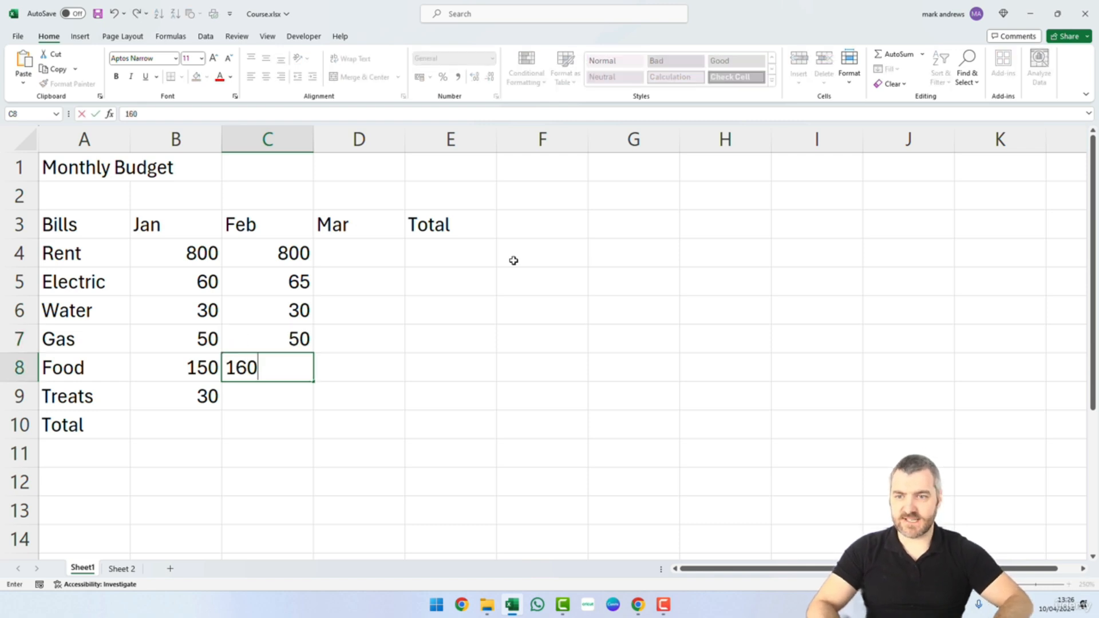
key("Return")
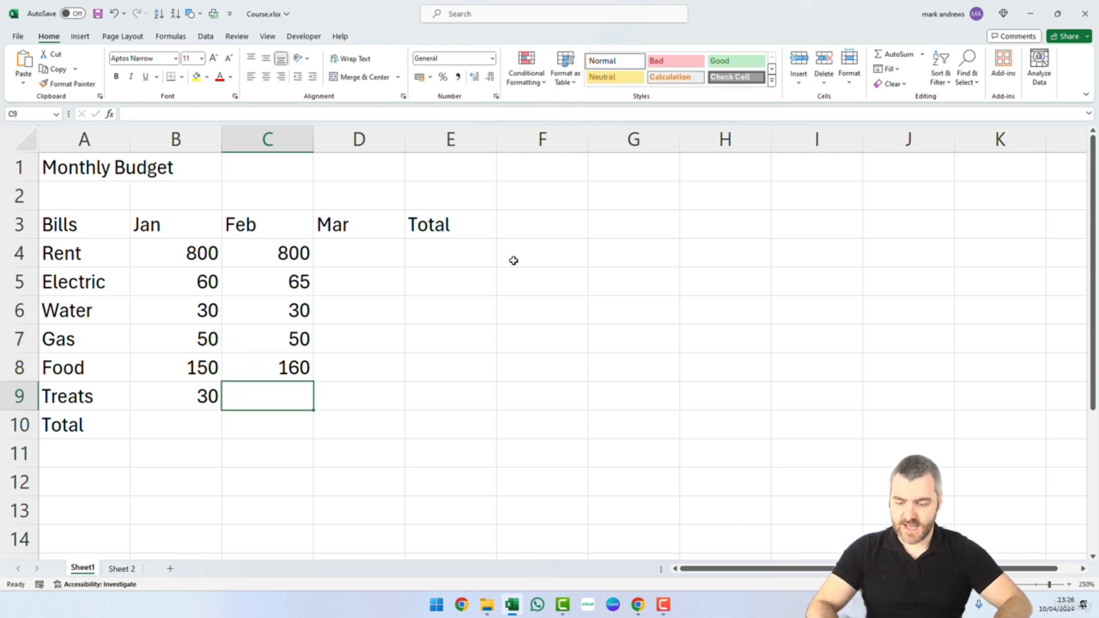
type("20")
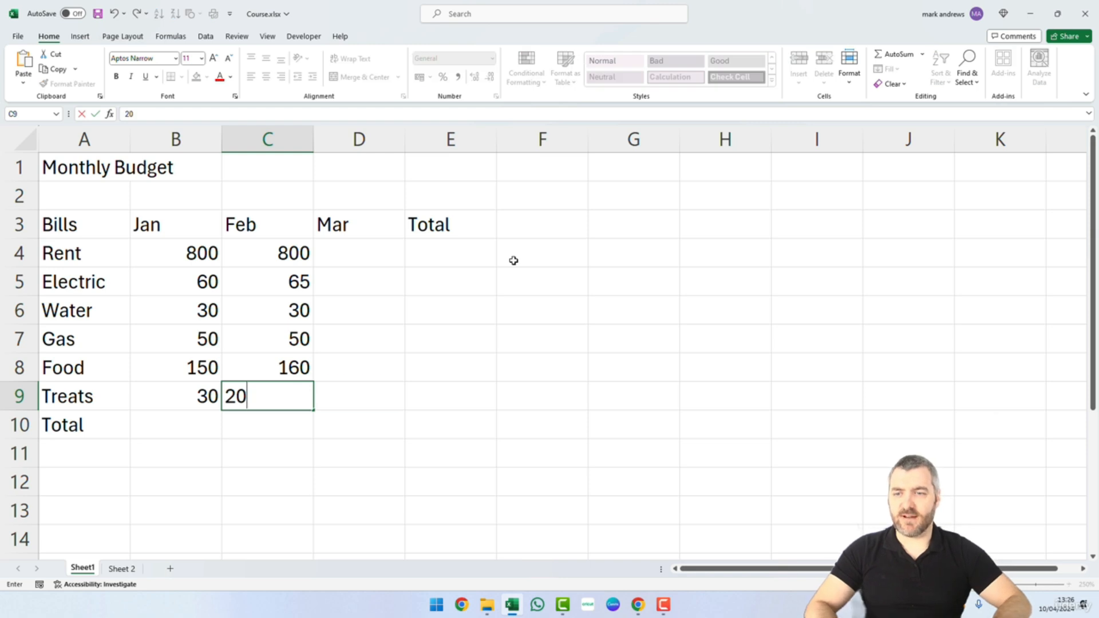
key("Tab")
key("Up")
key("Up")
key("Up")
key("Up")
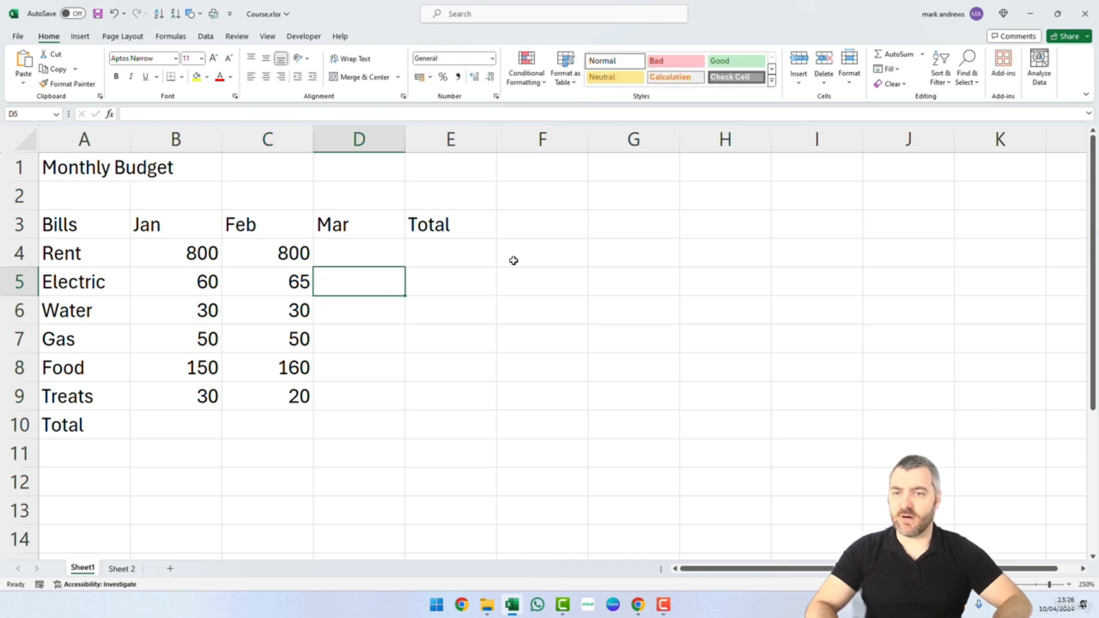
Enter the March amounts for Rent as 800 in D4 and Electric as 60 in D5.
key("Up")
type("800")
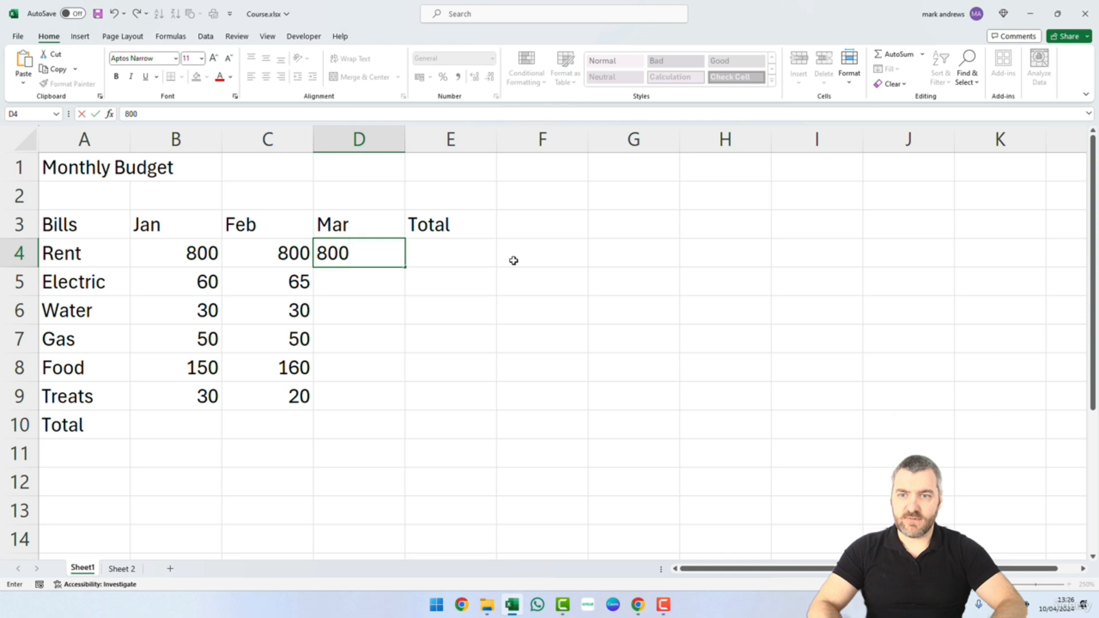
key("Return")
type("60")
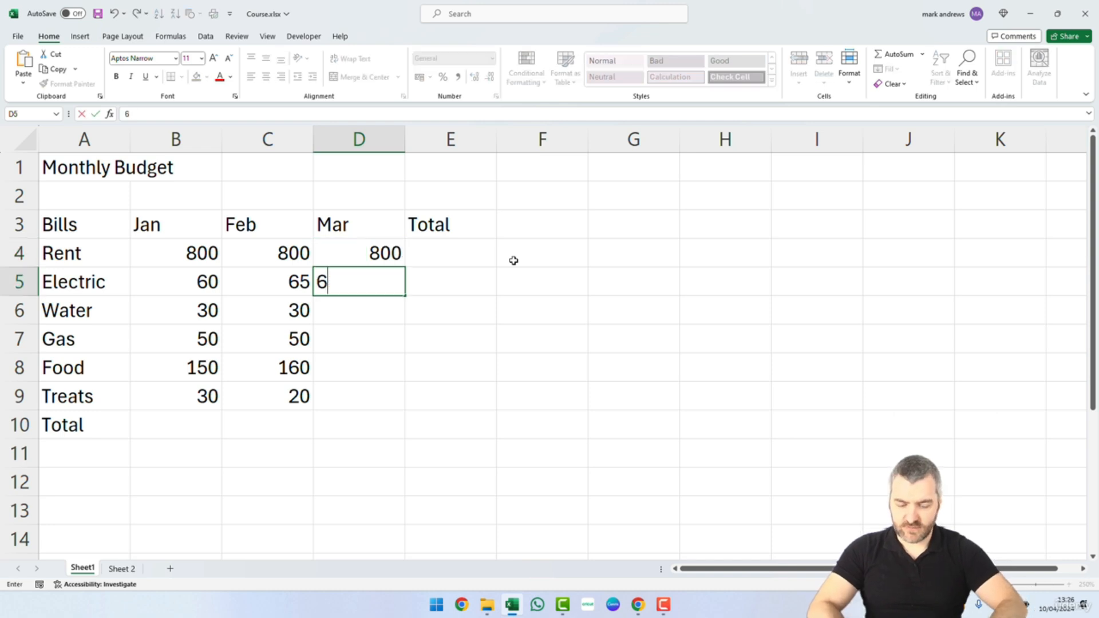
key("Return")
Complete the March amounts in D6:D9 with Water 30, Gas 50, Food 150 and Treats 25.
type("30")
key("Return")
type("50")
key("Return")
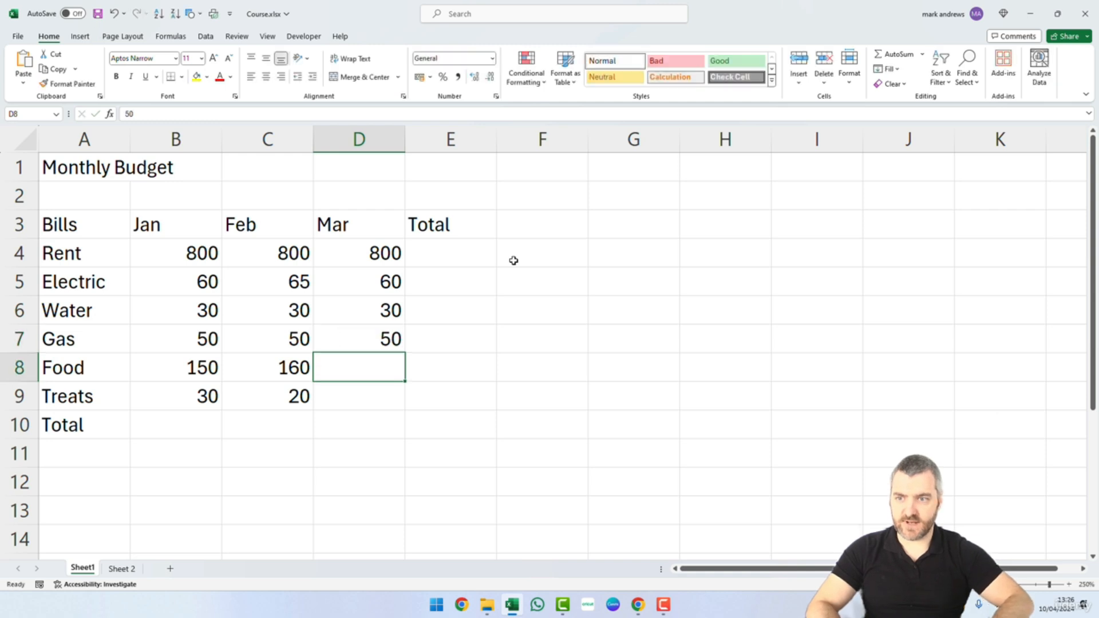
type("150")
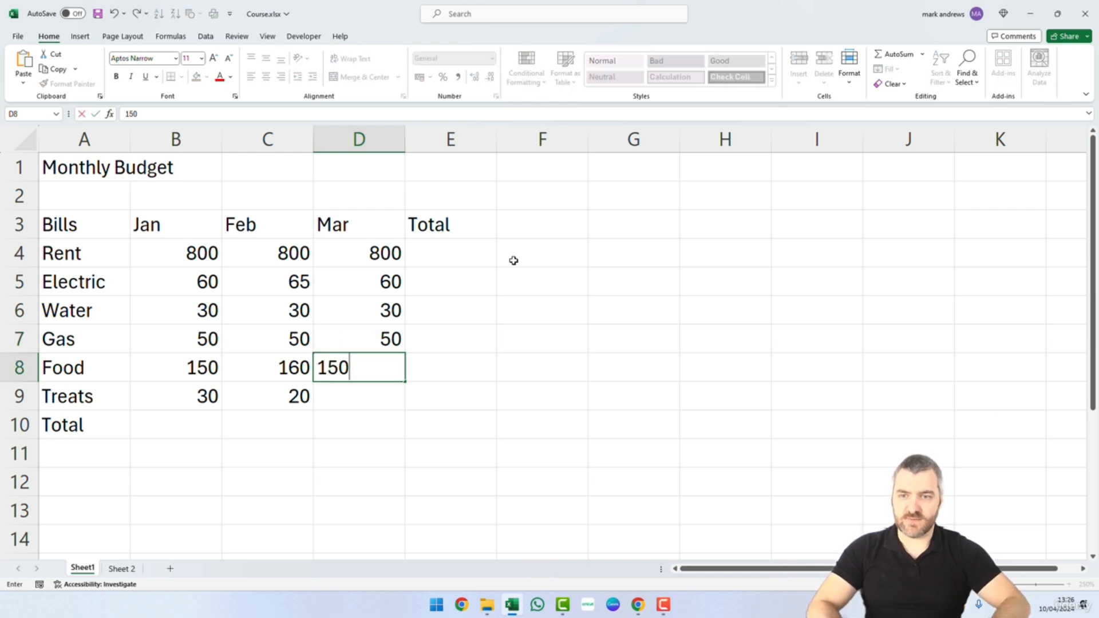
key("Return")
type("25")
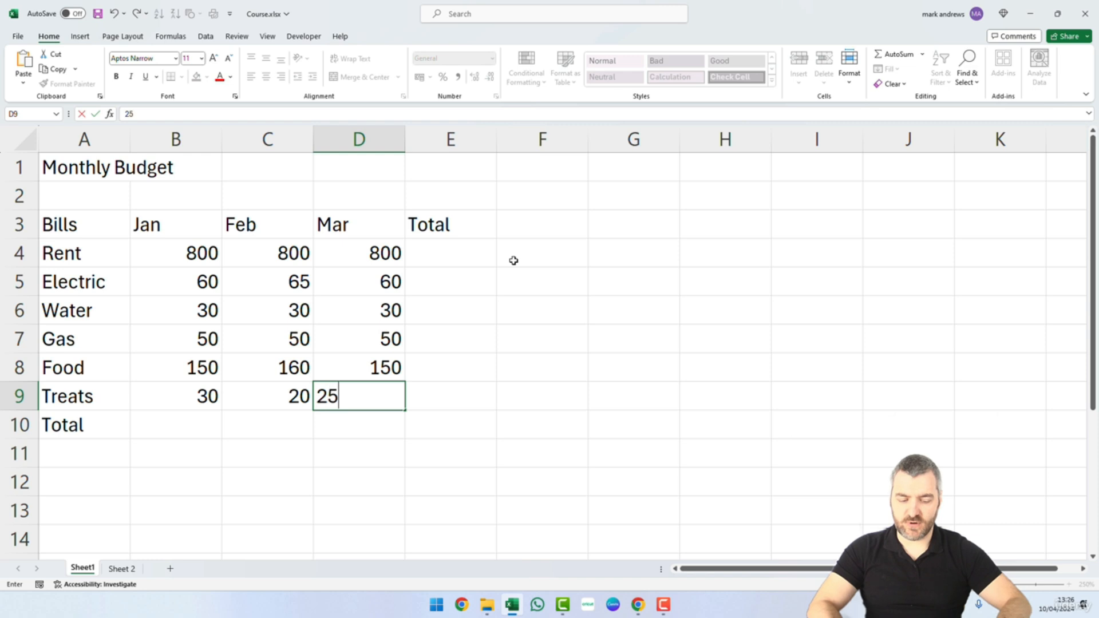
key("Return")
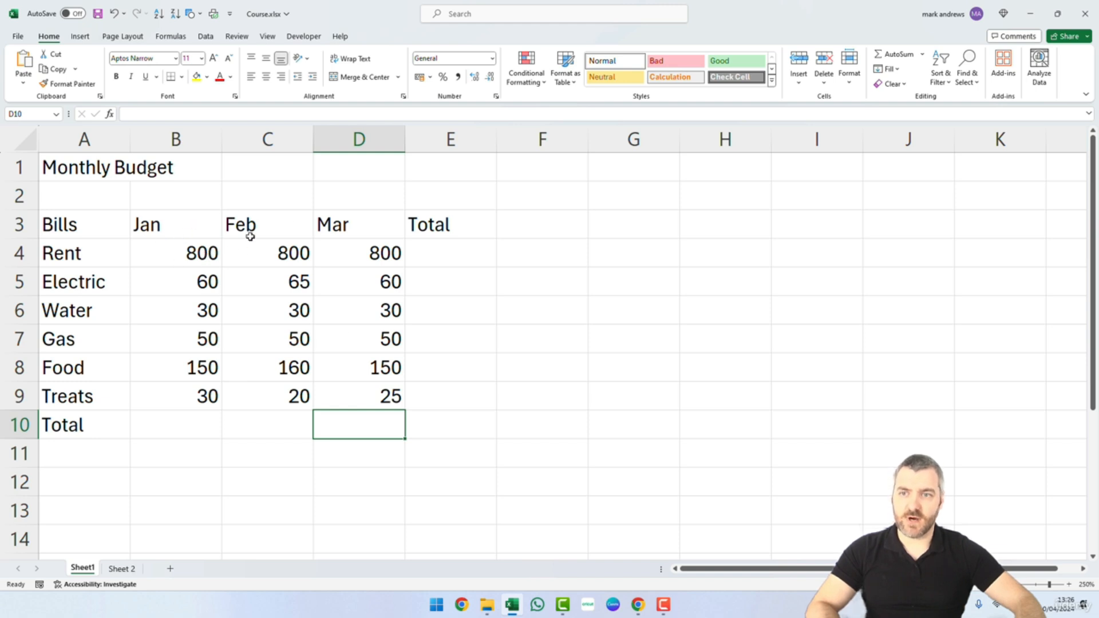
Compare the alignment of the Jan text header in B3 with that of the January numbers from B4 down.
left_click(196, 259)
left_click(183, 229)
left_click(182, 258)
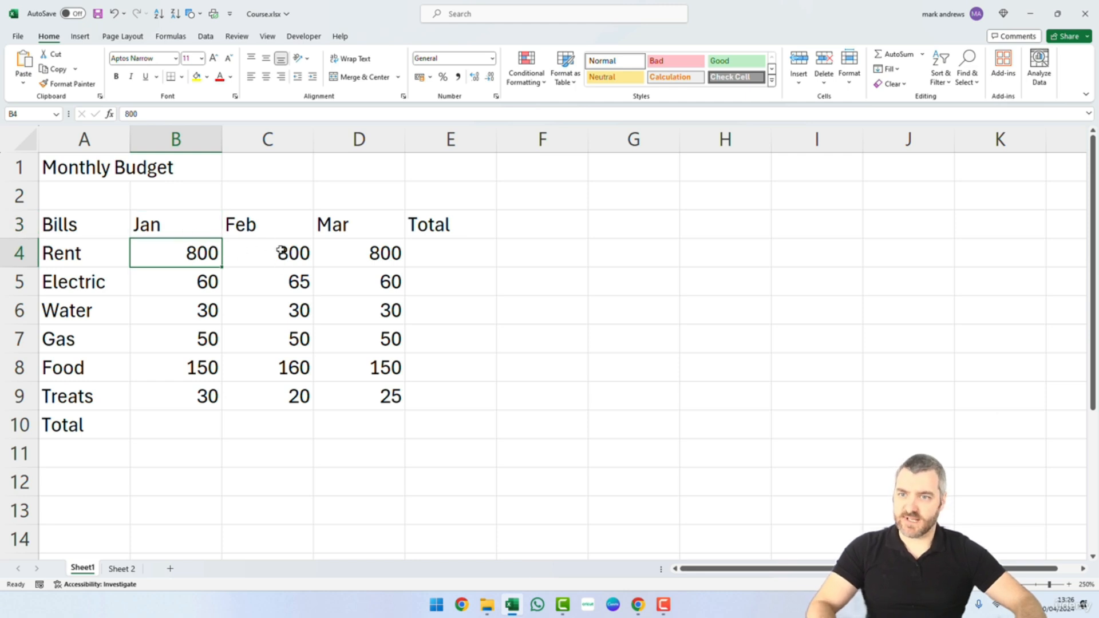
left_click(176, 230)
left_click(172, 250)
left_click(186, 226)
left_click(186, 250)
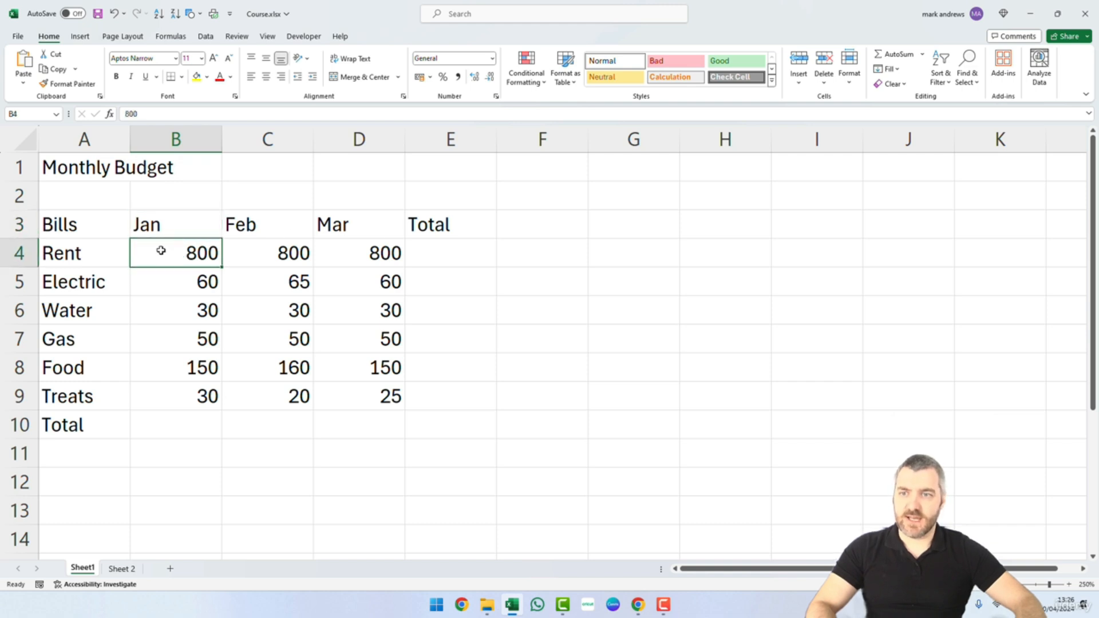
left_click(160, 225)
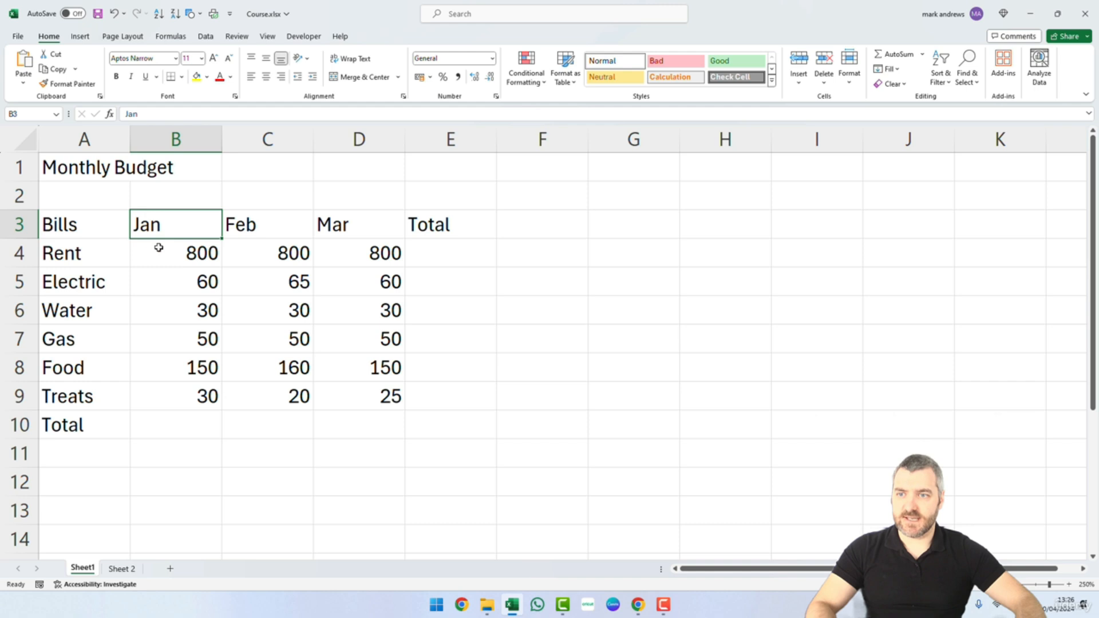
left_click(183, 256)
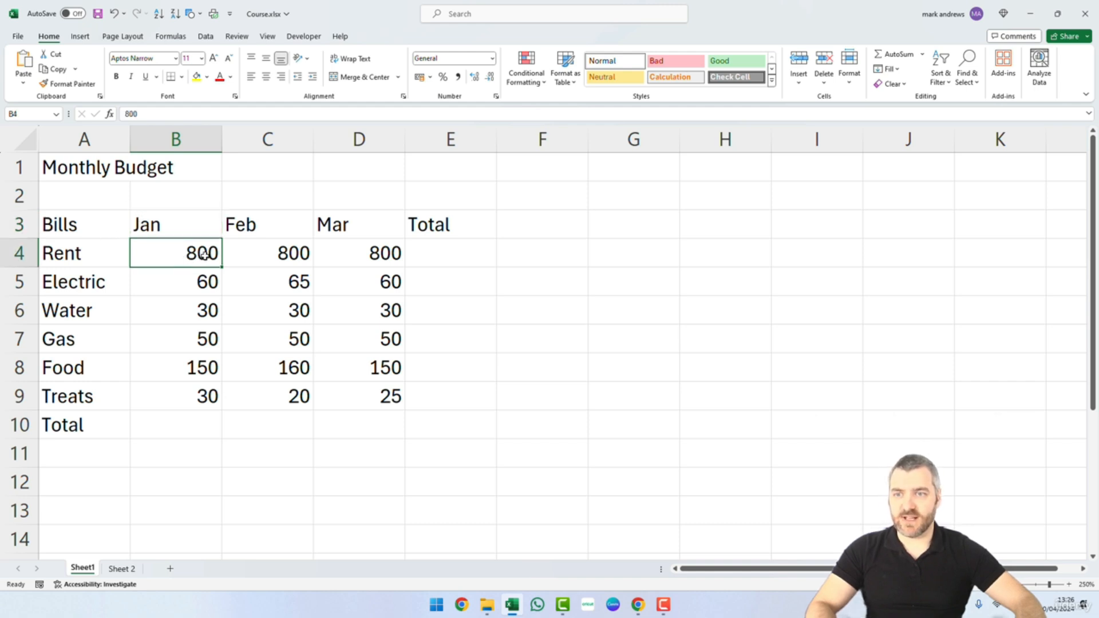
key("Down")
key("Down")
key("Down")
left_click(212, 256)
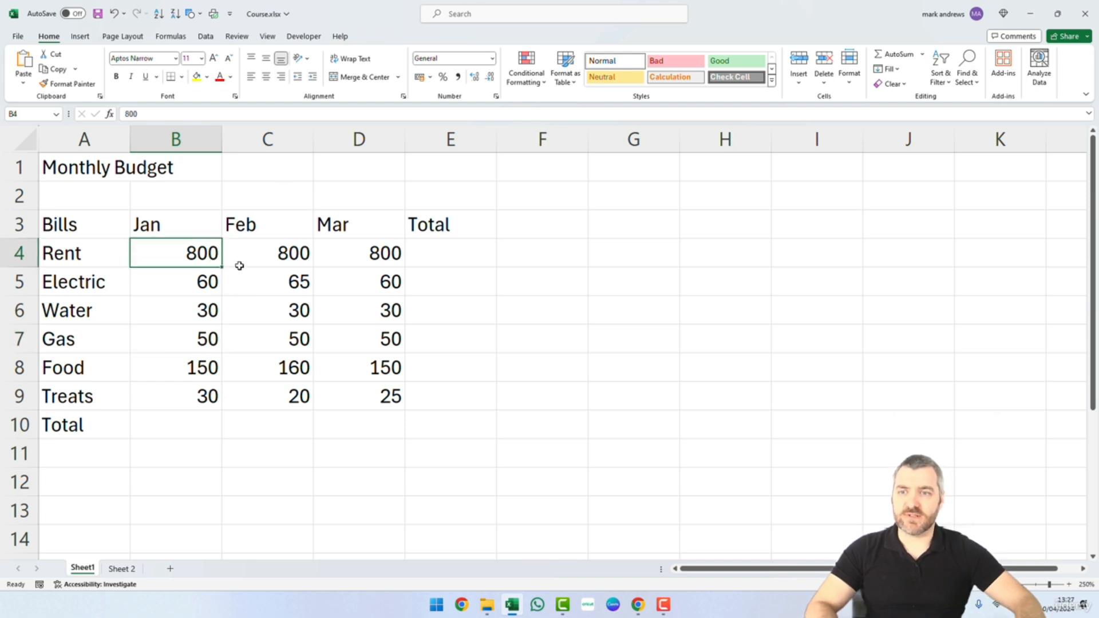
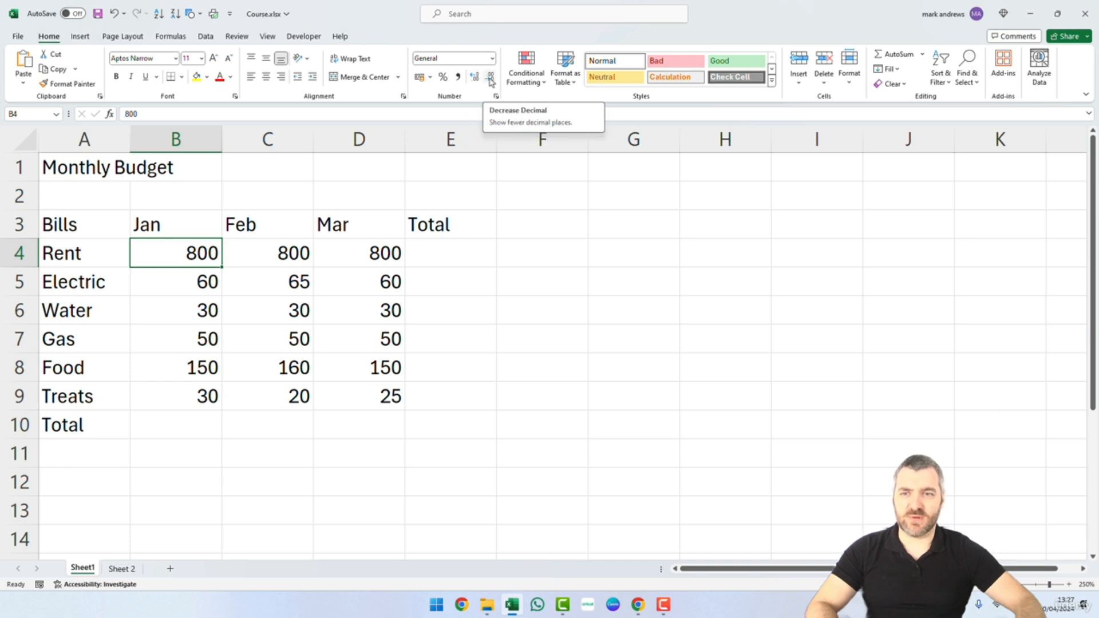
Try showing the January rent in B4 with two decimal places, and remove the decimals again.
left_click(474, 80)
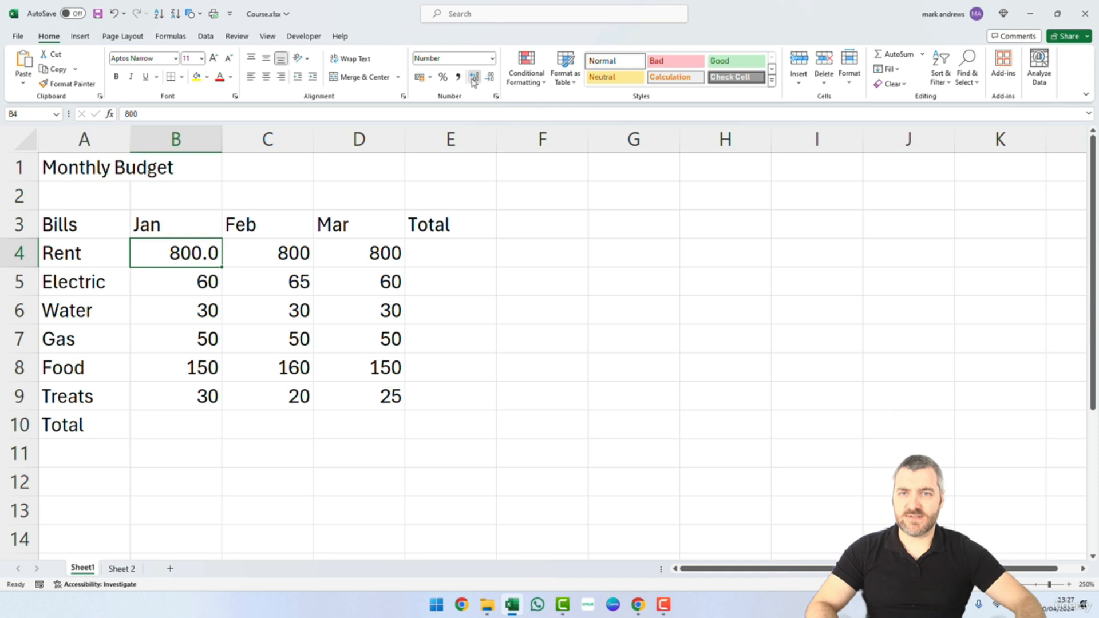
left_click(474, 80)
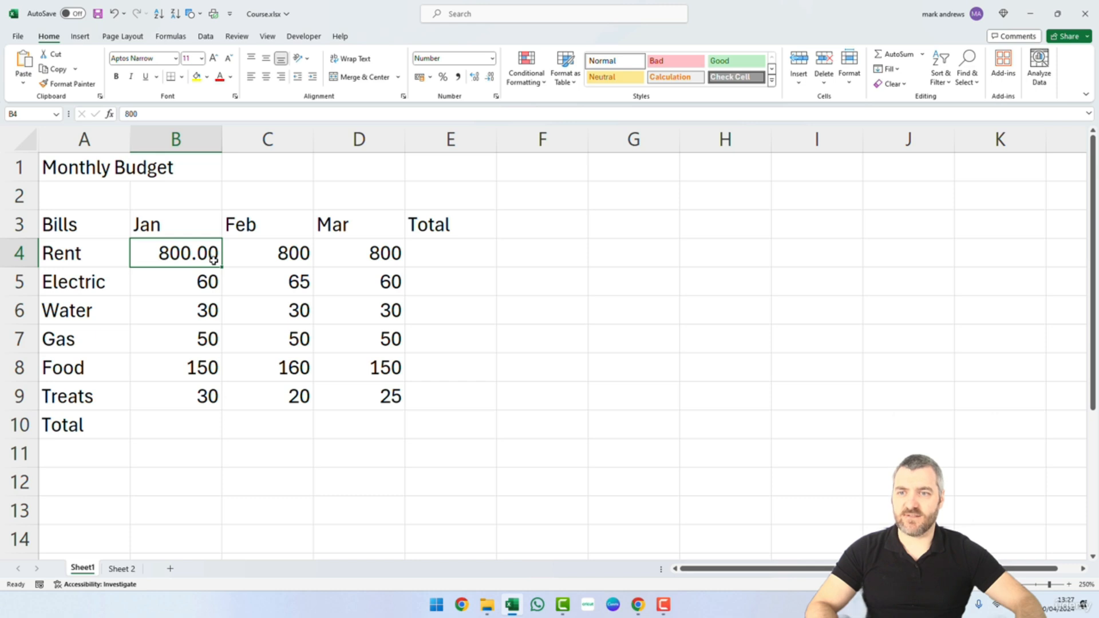
left_click(489, 78)
left_click(489, 77)
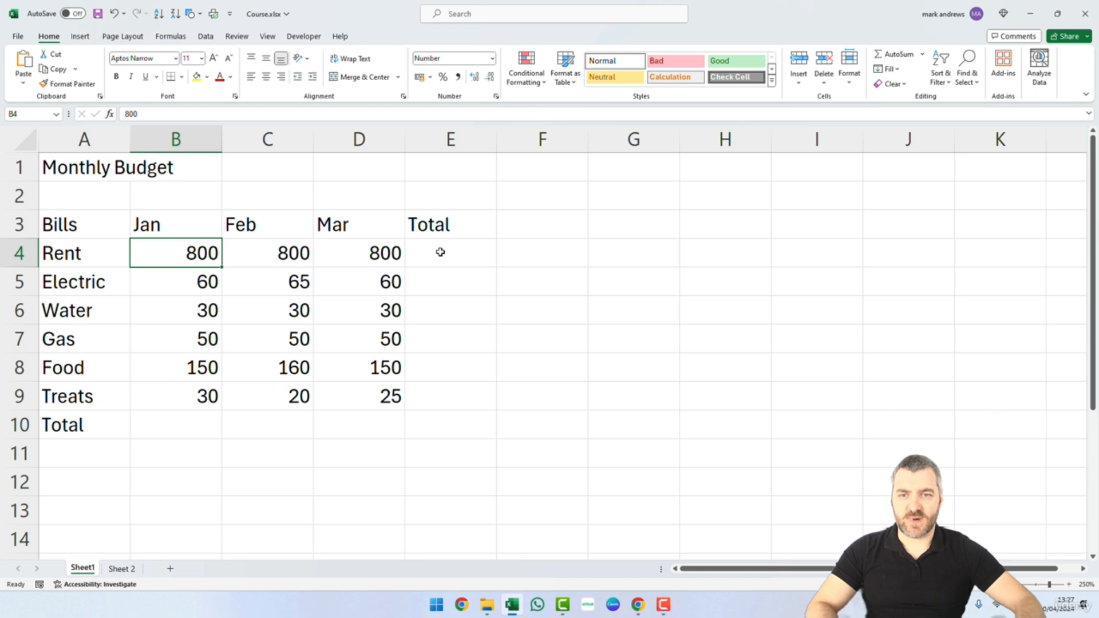
left_click(400, 305)
Try left alignment on the January amounts in B4:B9, and return them to right alignment.
left_click_drag(188, 252, 187, 395)
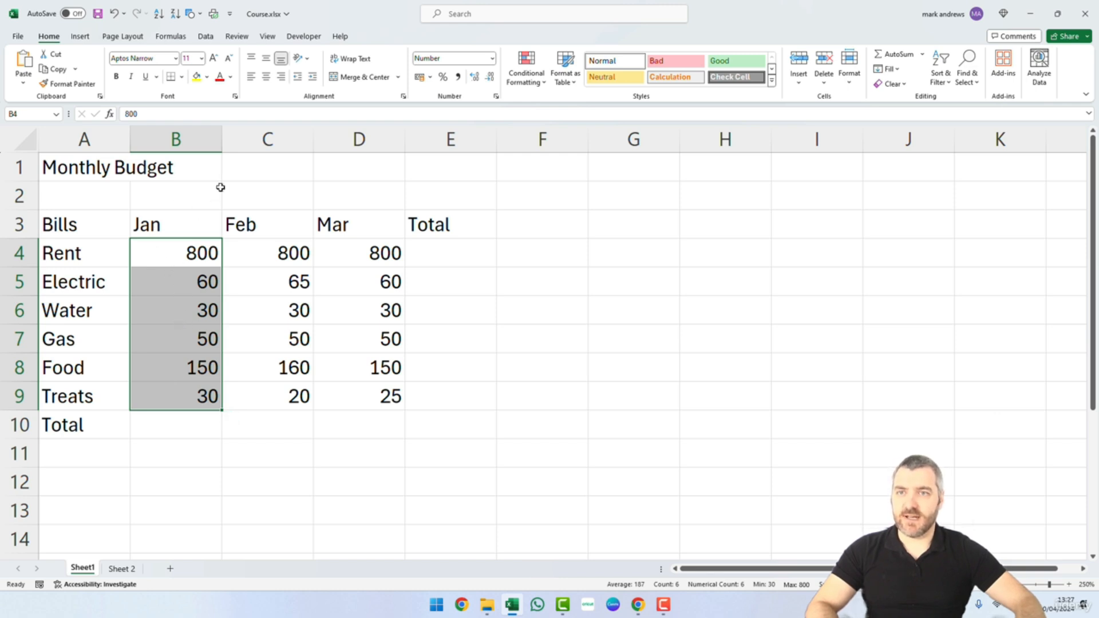
left_click(251, 77)
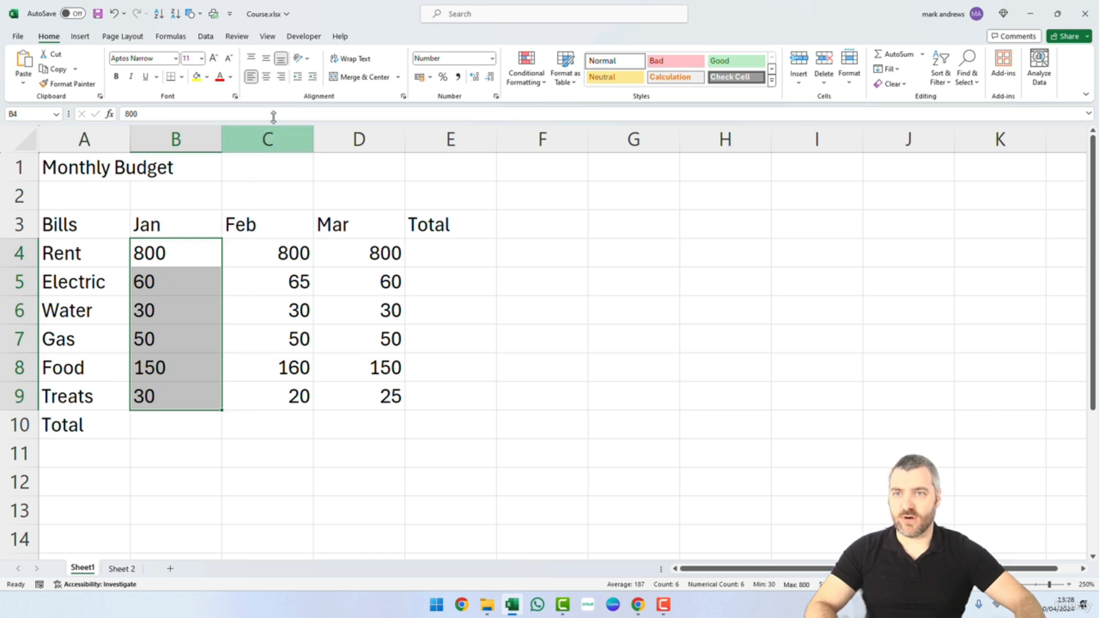
left_click(280, 76)
left_click(480, 332)
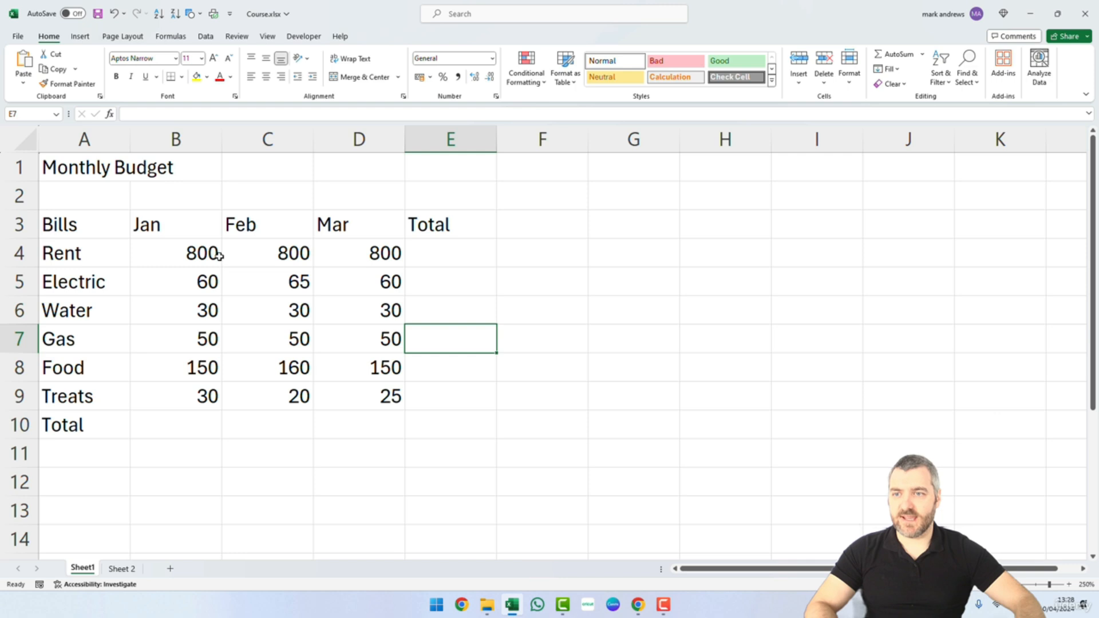
Left-align the January amounts in B4:B9 and show them with two decimal places.
left_click(160, 229)
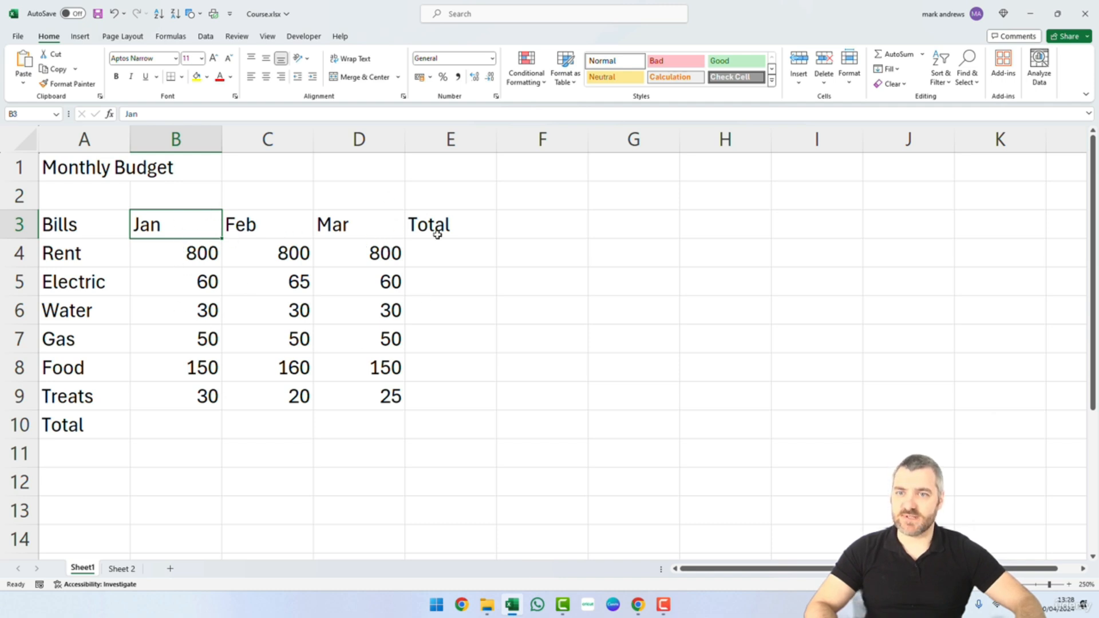
left_click_drag(197, 254, 206, 398)
left_click(252, 78)
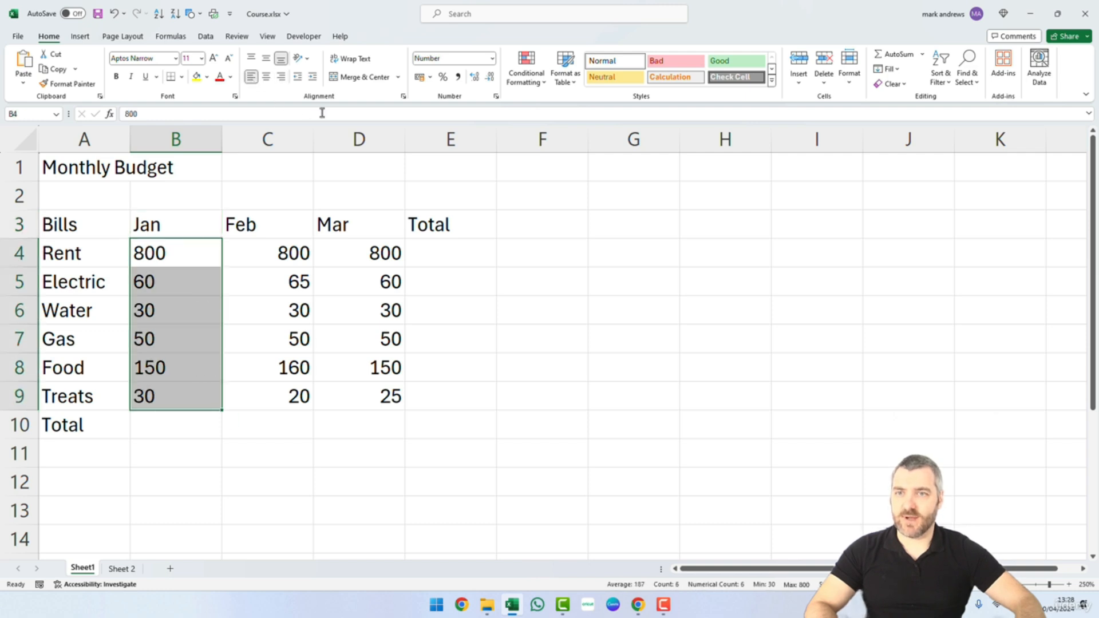
left_click(473, 76)
left_click(474, 76)
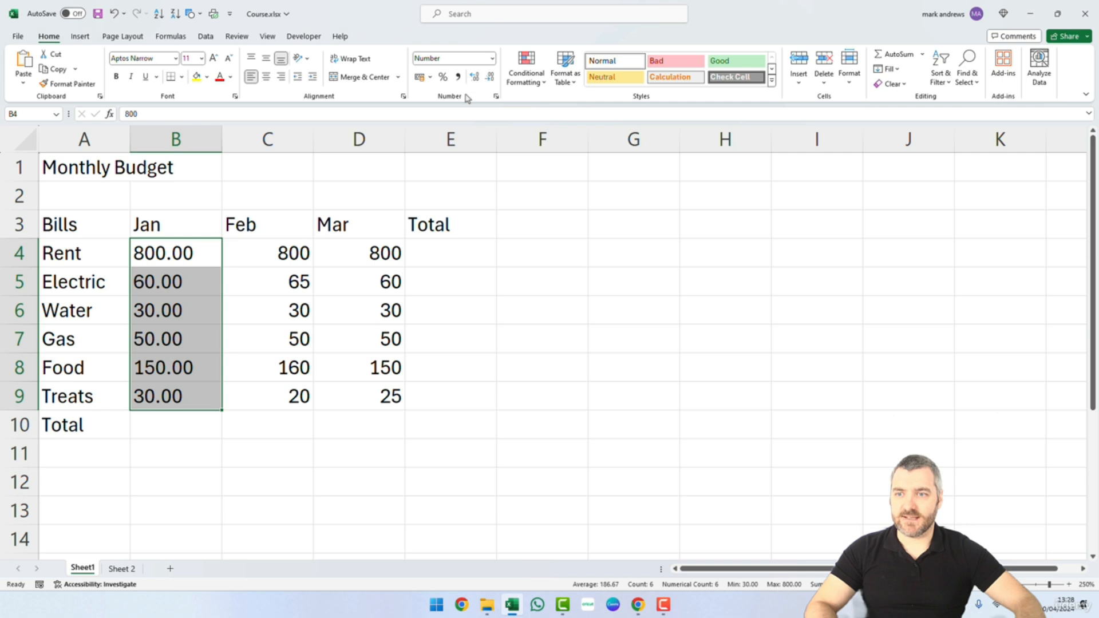
left_click(375, 474)
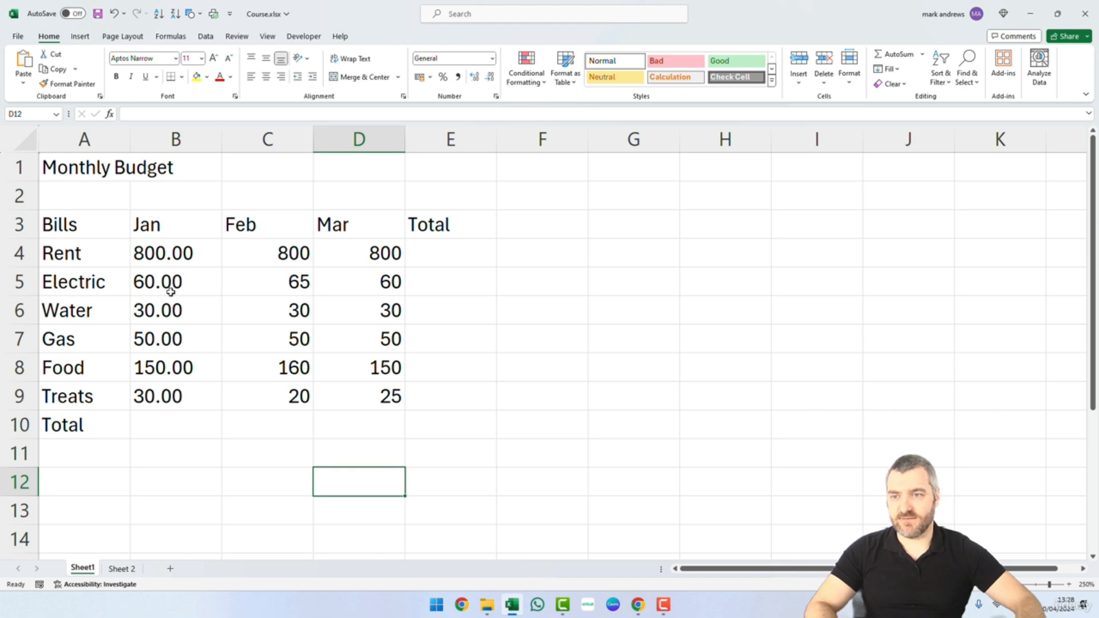
Remove both decimal places from the January amounts in B4:B9 and right-align them.
left_click_drag(179, 252, 185, 399)
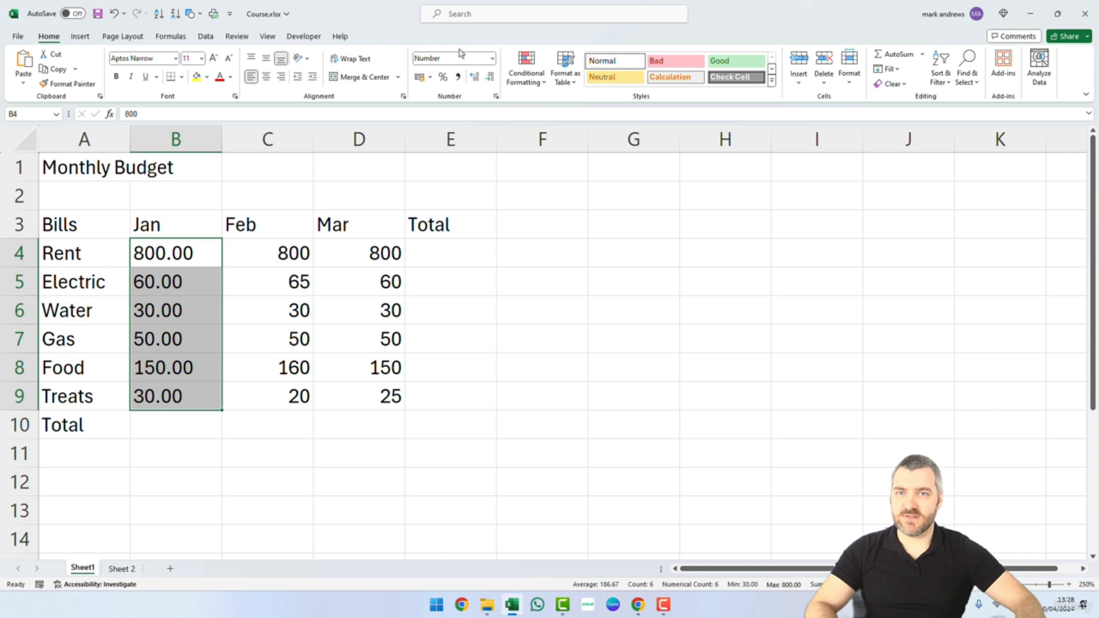
left_click(490, 76)
left_click(489, 76)
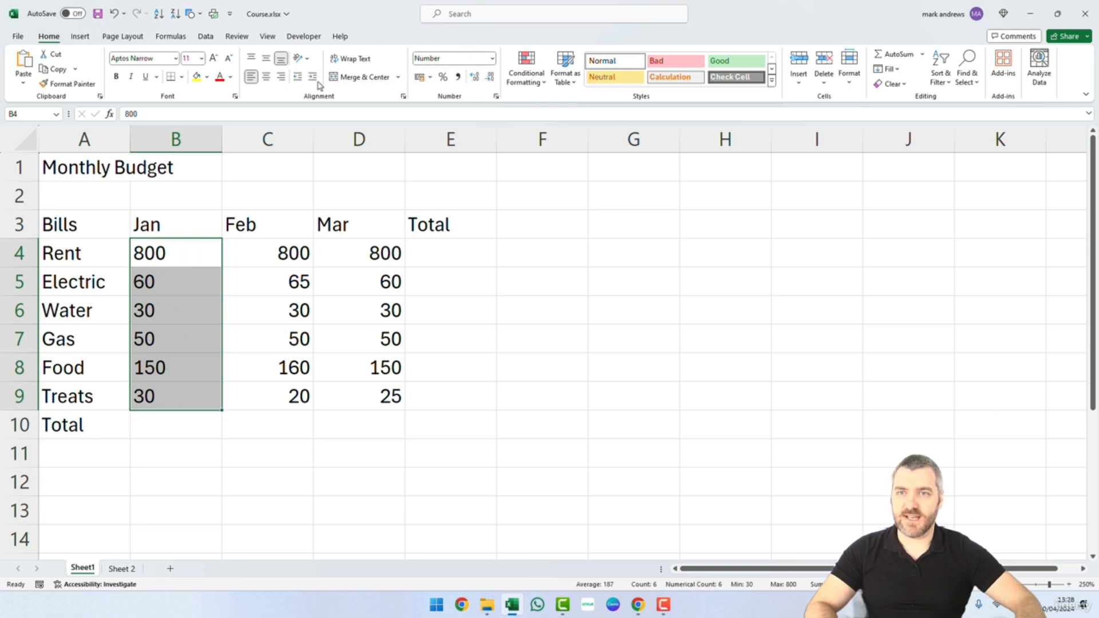
left_click(280, 76)
left_click(567, 362)
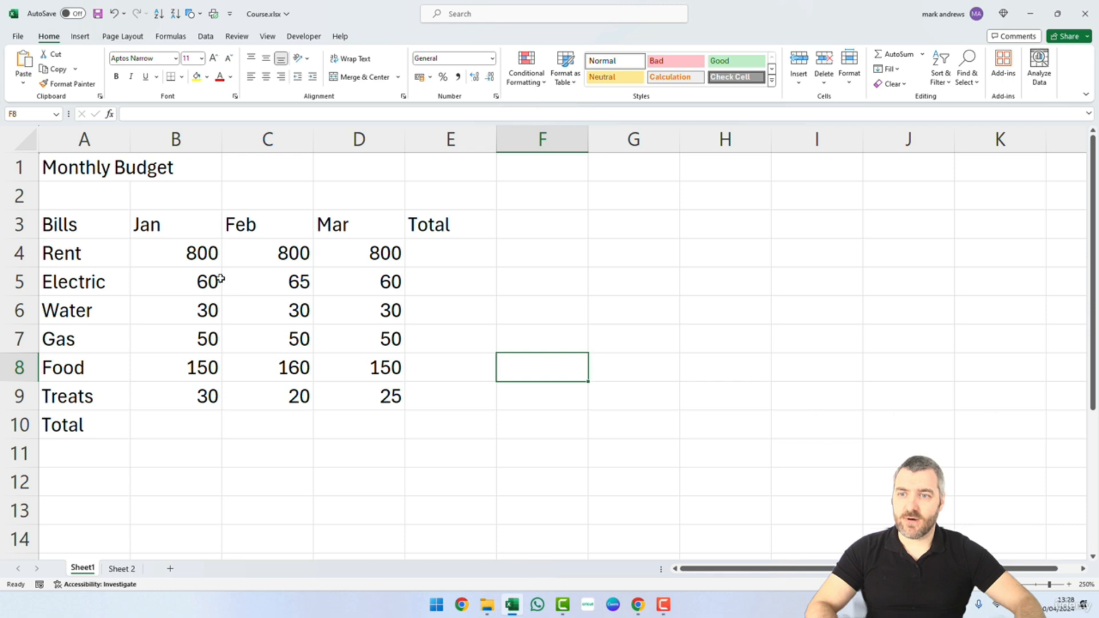
left_click(175, 256)
left_click(179, 229)
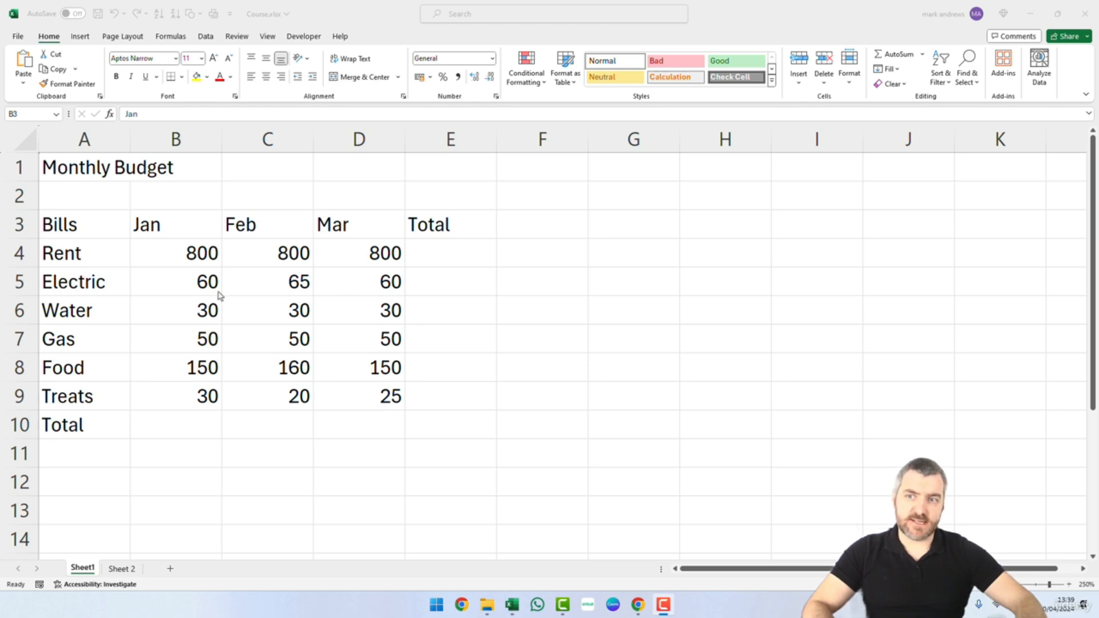
left_click(171, 227)
key("Right")
key("Right")
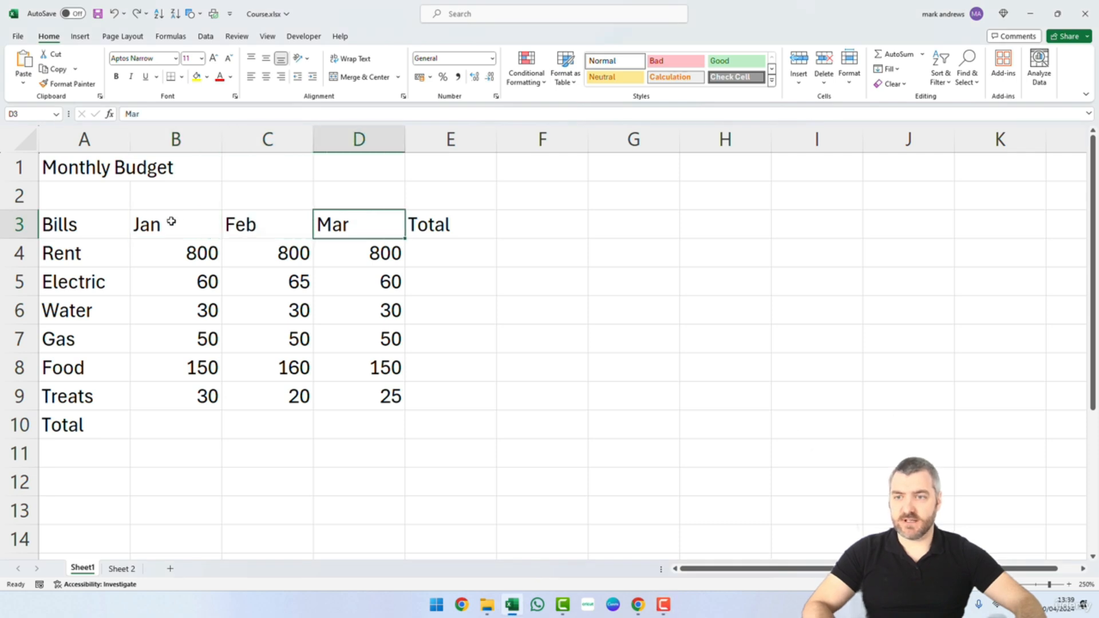
left_click_drag(165, 223, 324, 223)
left_click(188, 224)
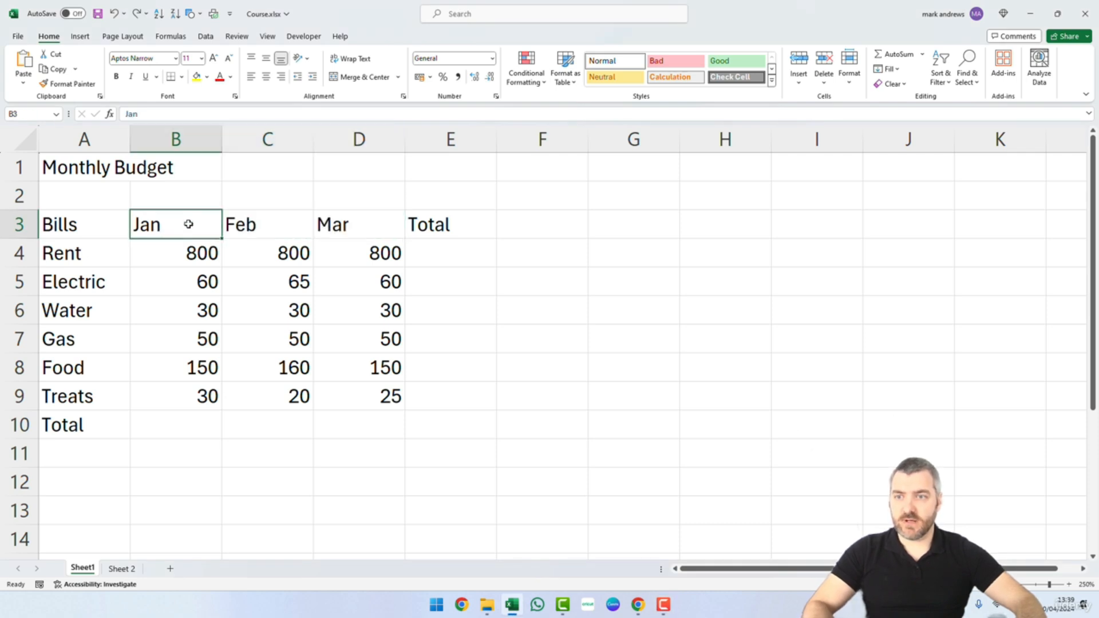
Change the Jan header in B3 to Jan-24.
double_click(187, 227)
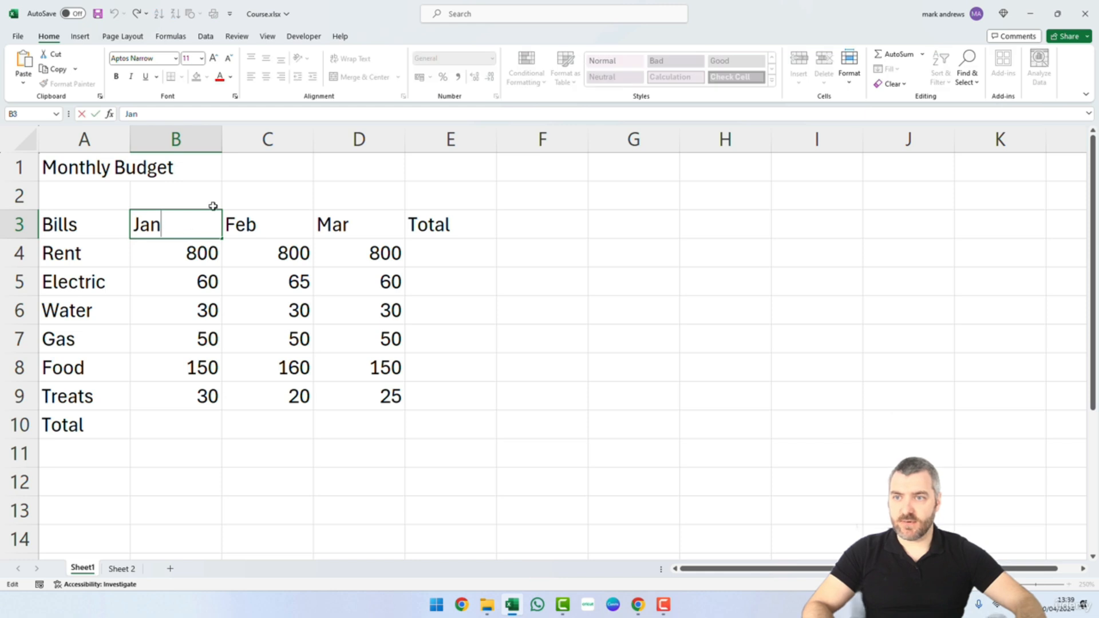
type("-")
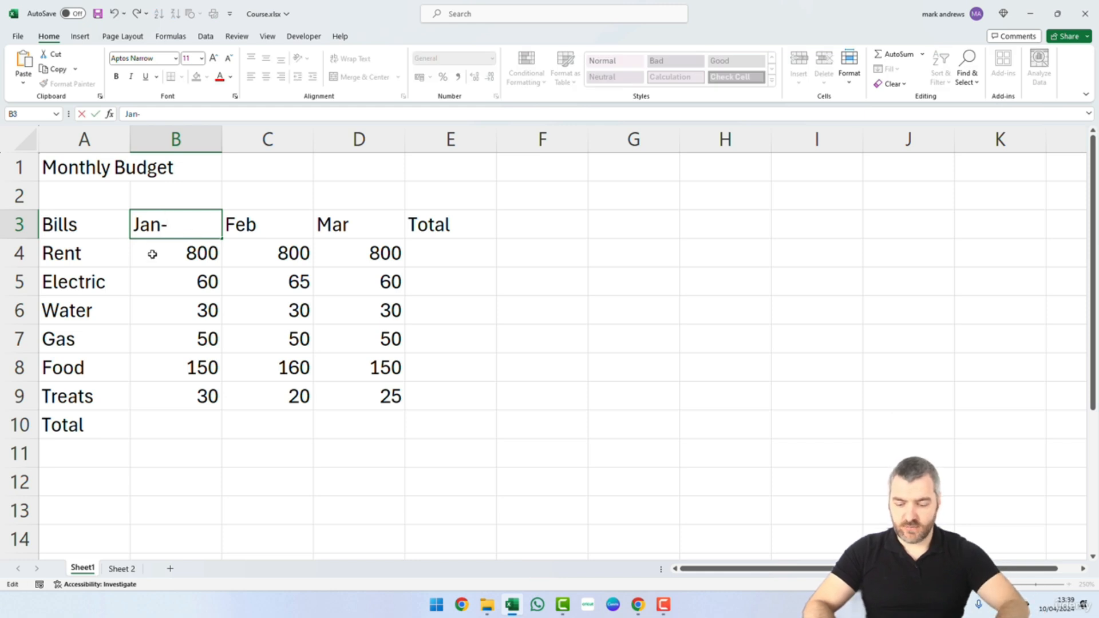
type("24")
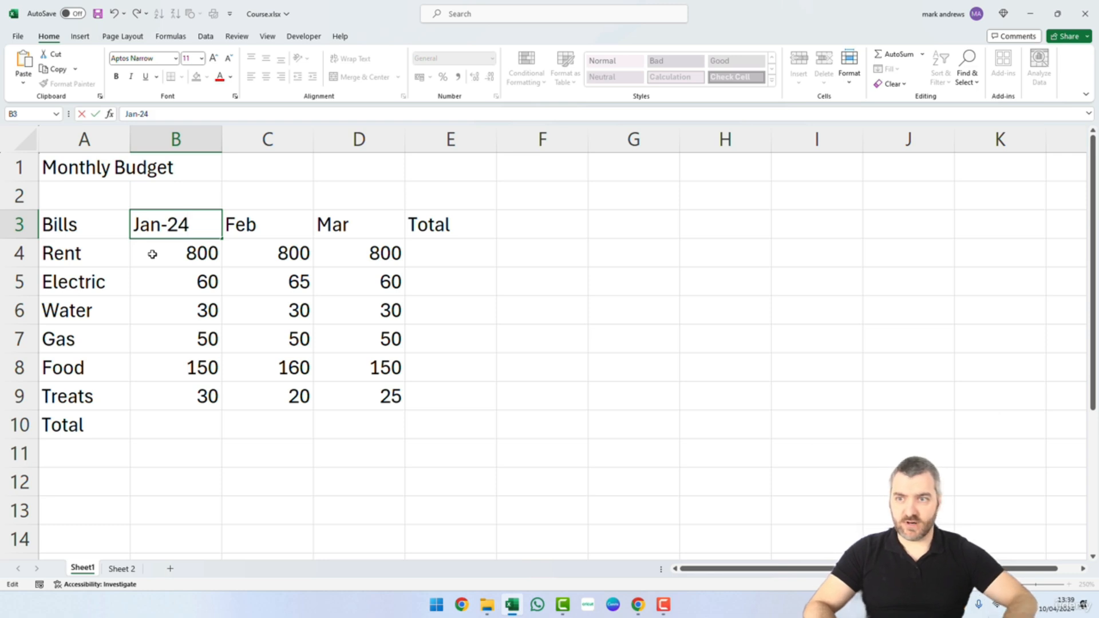
key("Return")
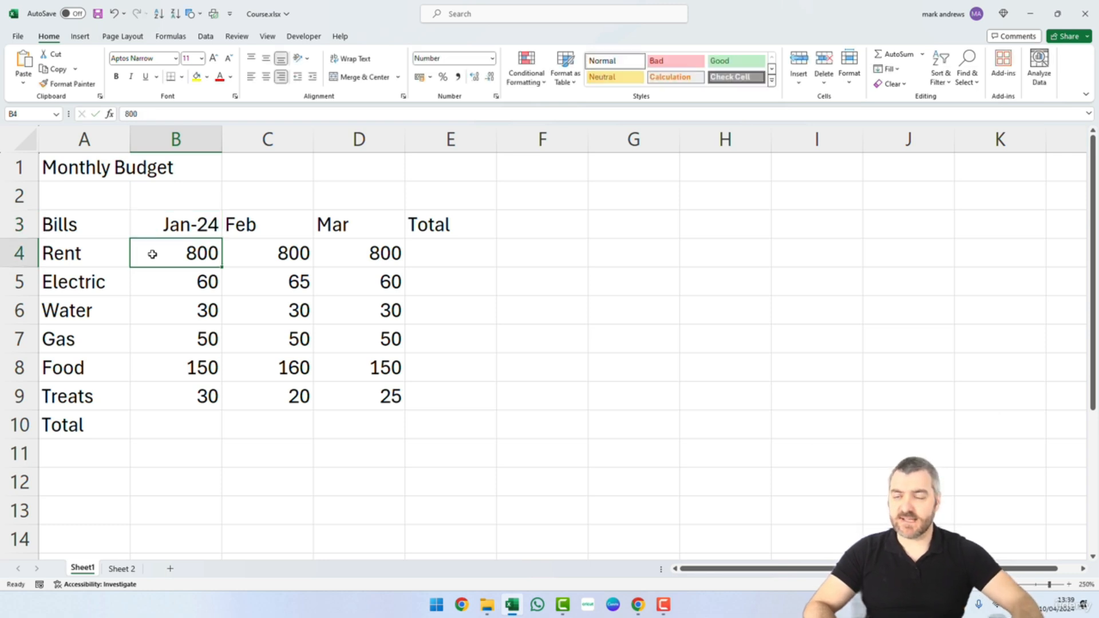
Inspect the underlying date in B3 without editing it, and undo the Jan-24 entry.
double_click(198, 223)
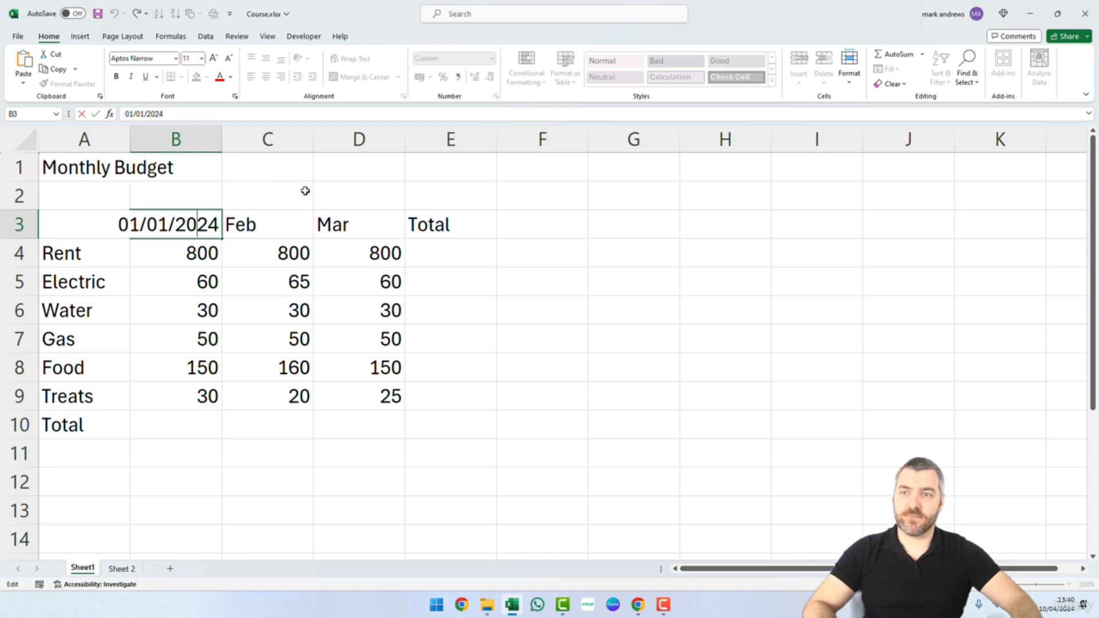
key("Escape")
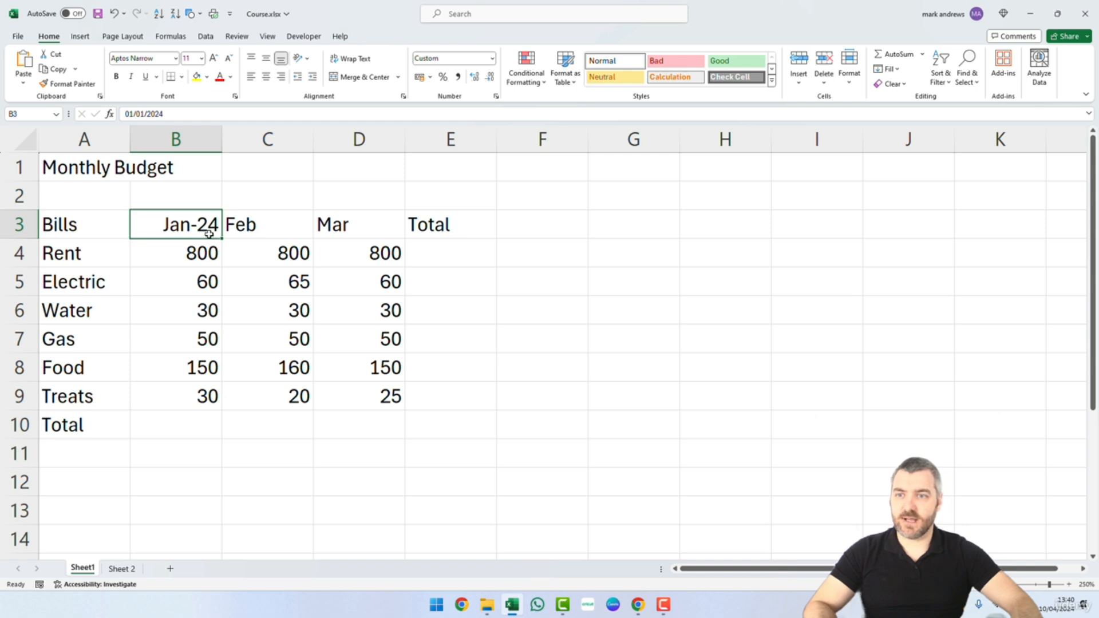
key("ctrl+z")
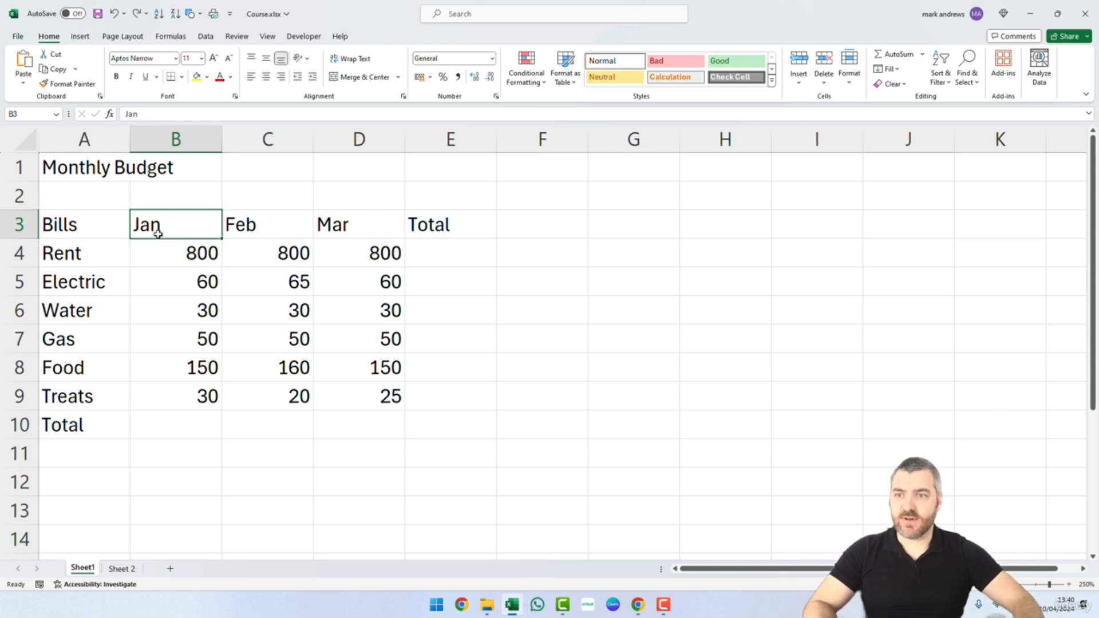
Change the Jan header in B3 to Jan 2024.
double_click(179, 231)
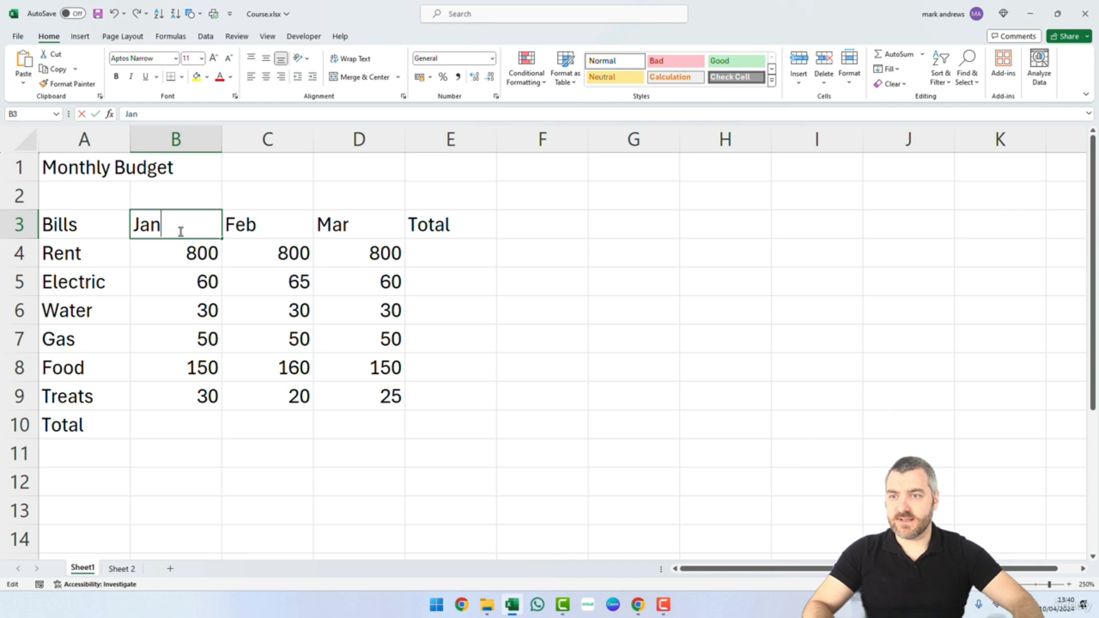
type("2024")
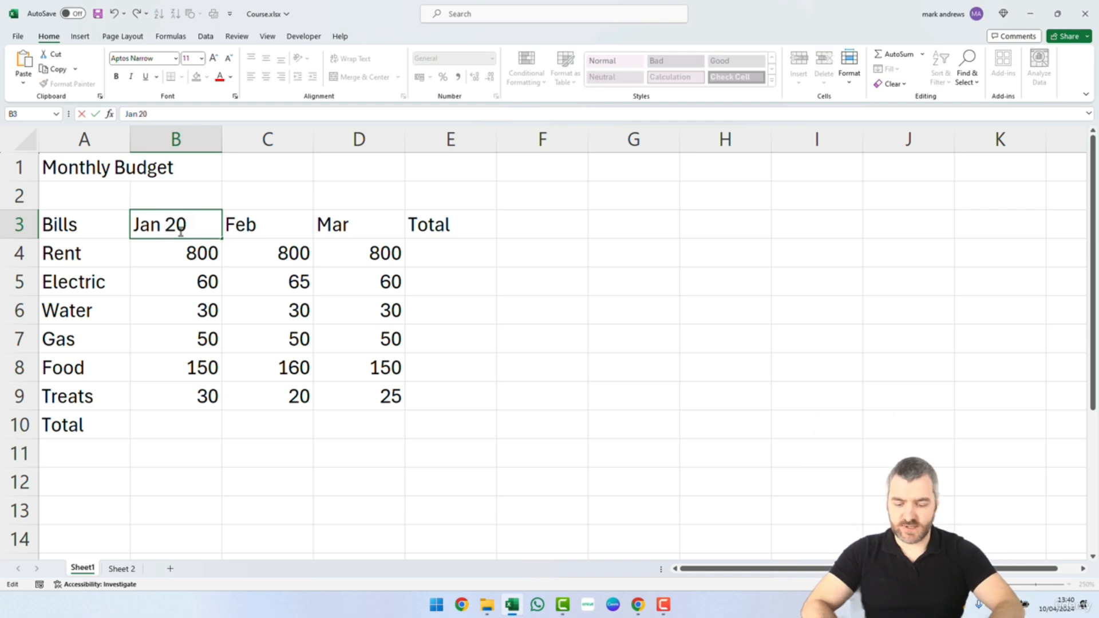
key("Return")
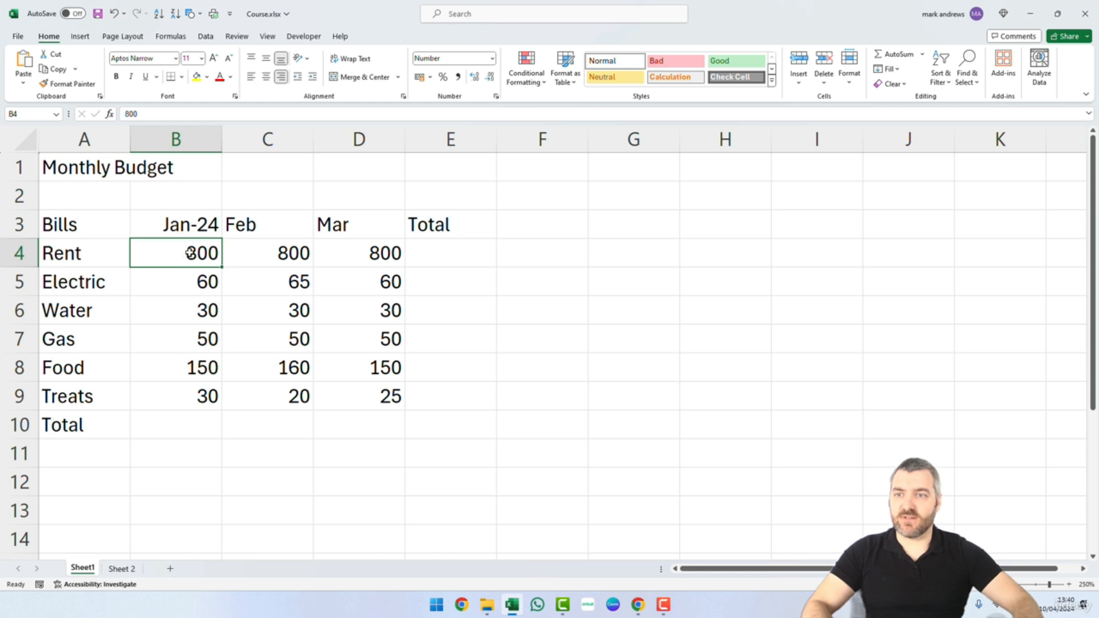
Inspect the full date stored behind the B3 header without editing the cell.
left_click(204, 223)
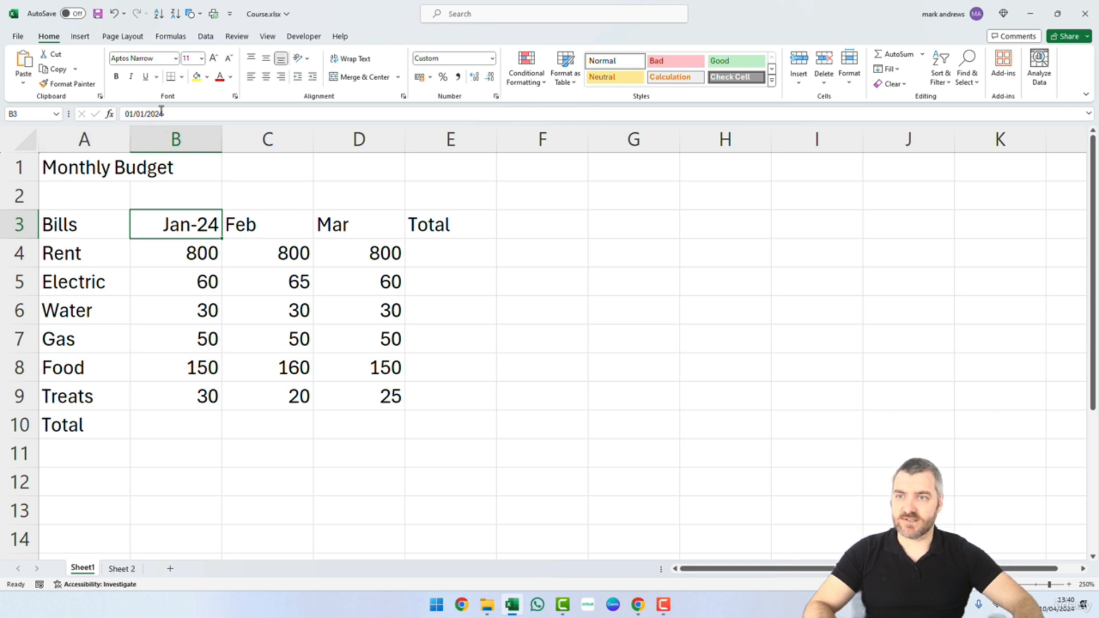
left_click(560, 340)
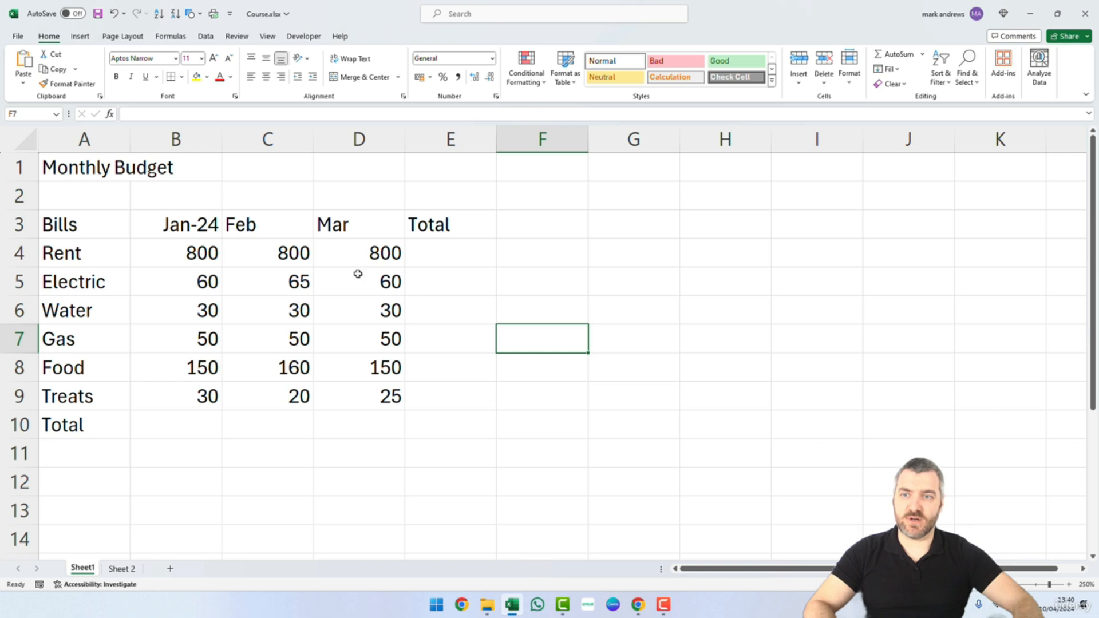
left_click(188, 232)
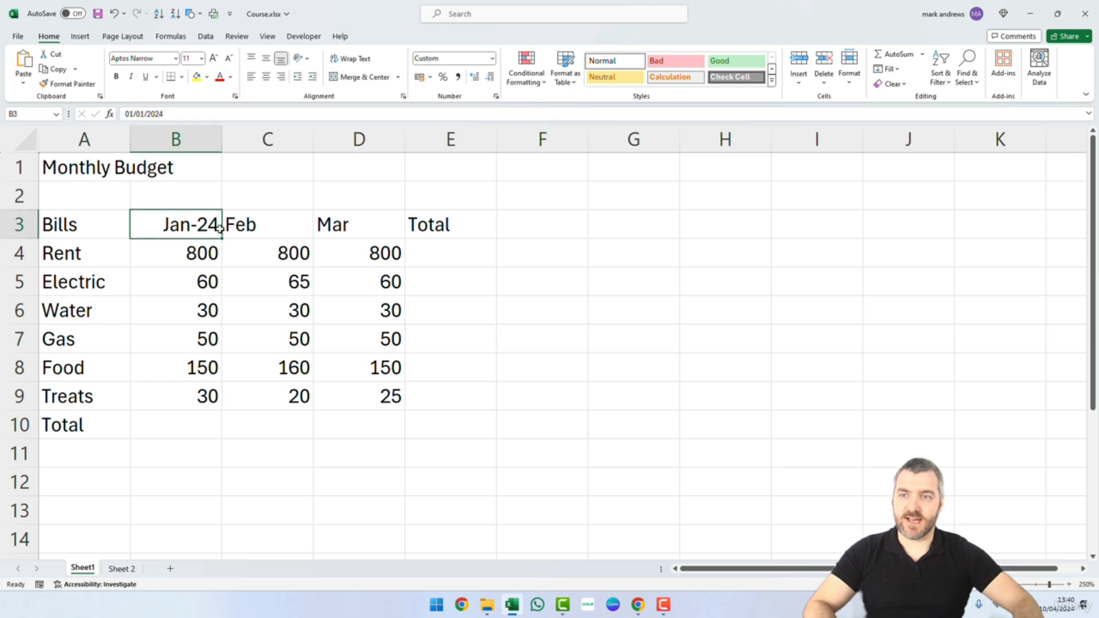
key("Down")
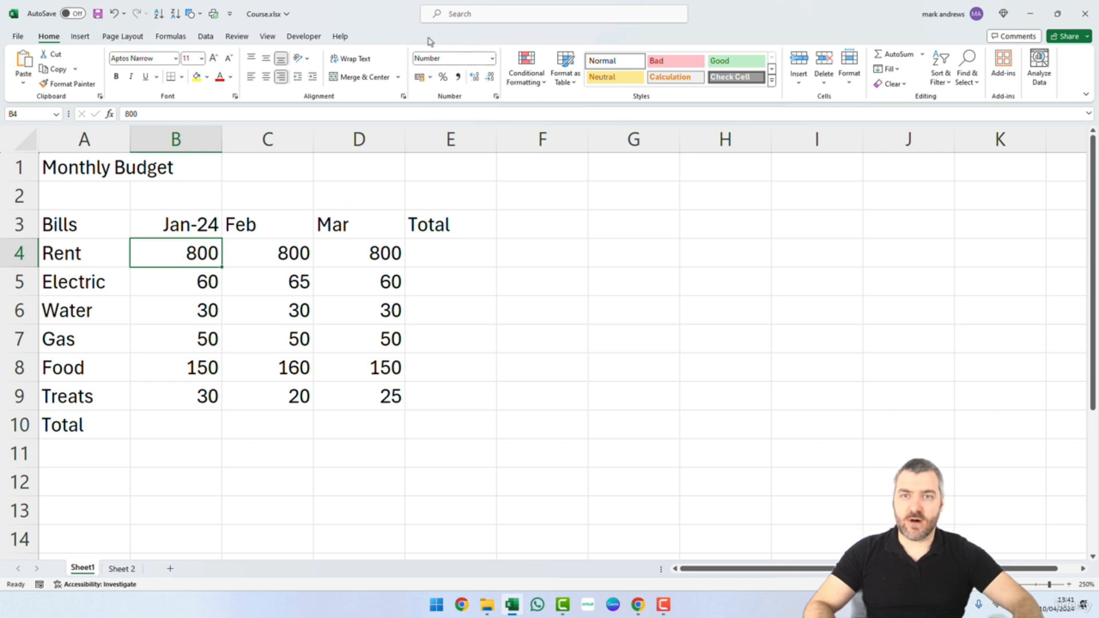
left_click(190, 225)
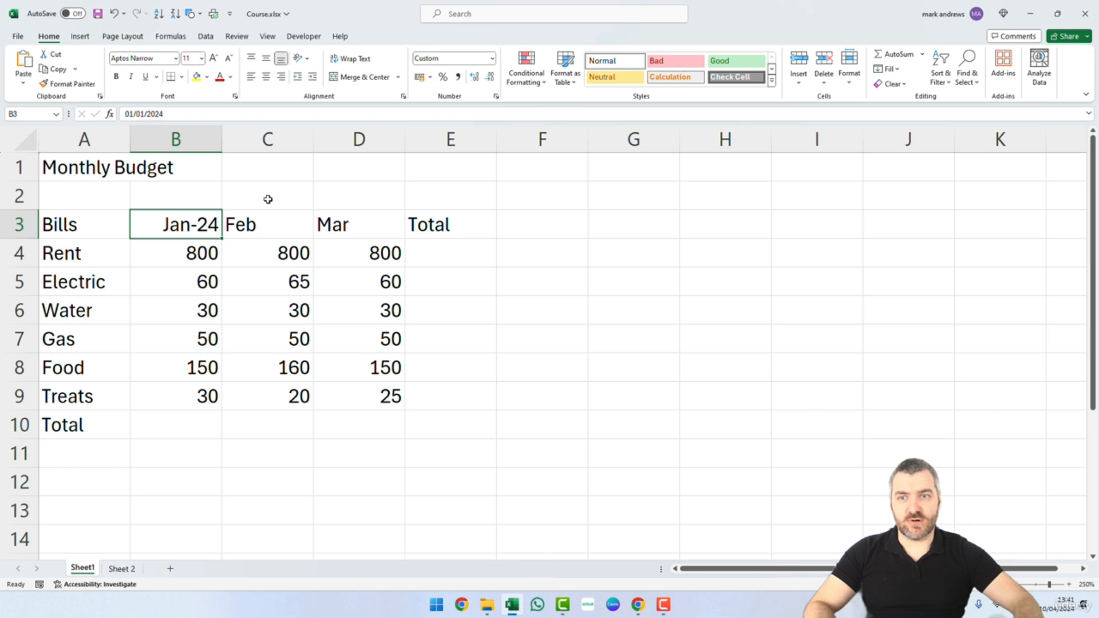
Compare the contents of the row 3 headers in C3, D3 and E3 with the date in B3.
left_click(277, 216)
key("Right")
key("Right")
key("Left")
key("Left")
left_click(339, 227)
left_click(427, 220)
left_click(360, 228)
left_click(252, 234)
left_click(193, 236)
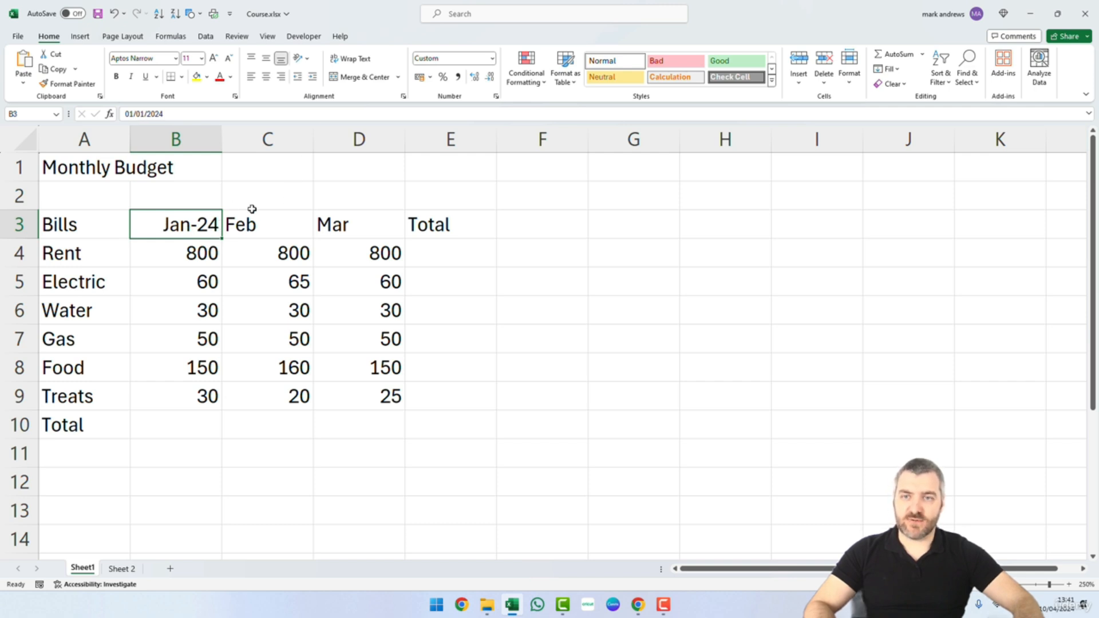
Open the full number format options for B3 and review the available Date formats.
left_click(491, 59)
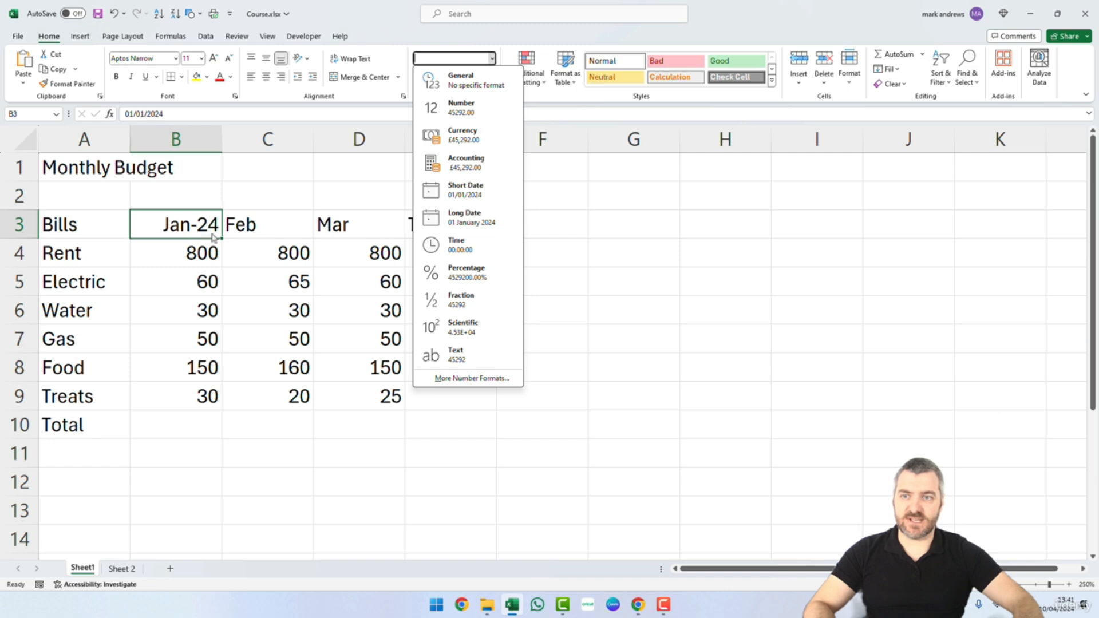
left_click(485, 379)
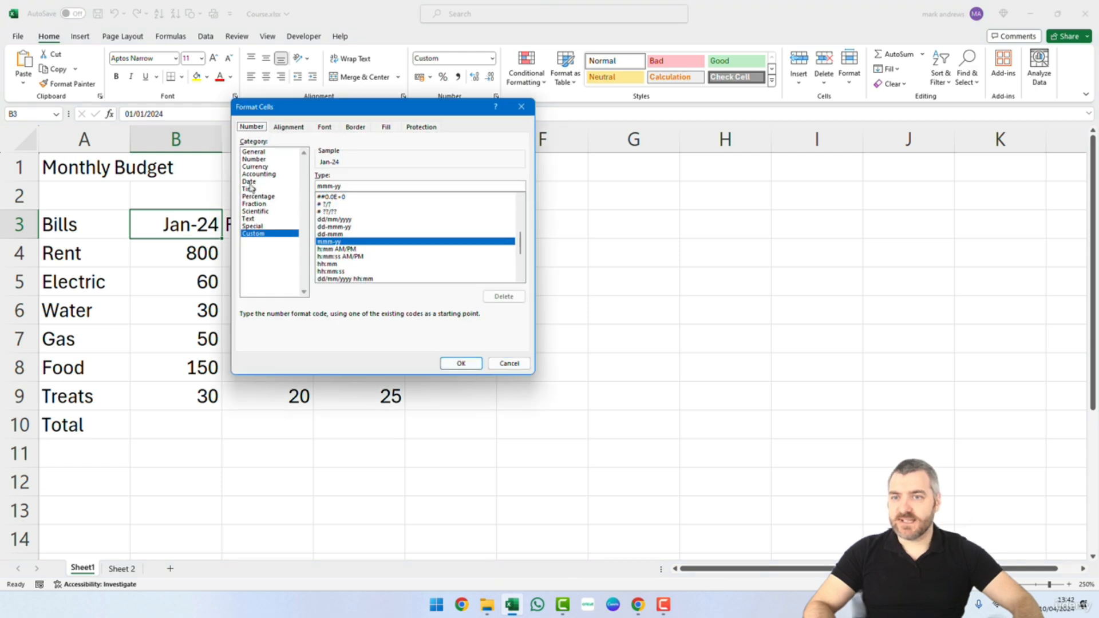
left_click(249, 182)
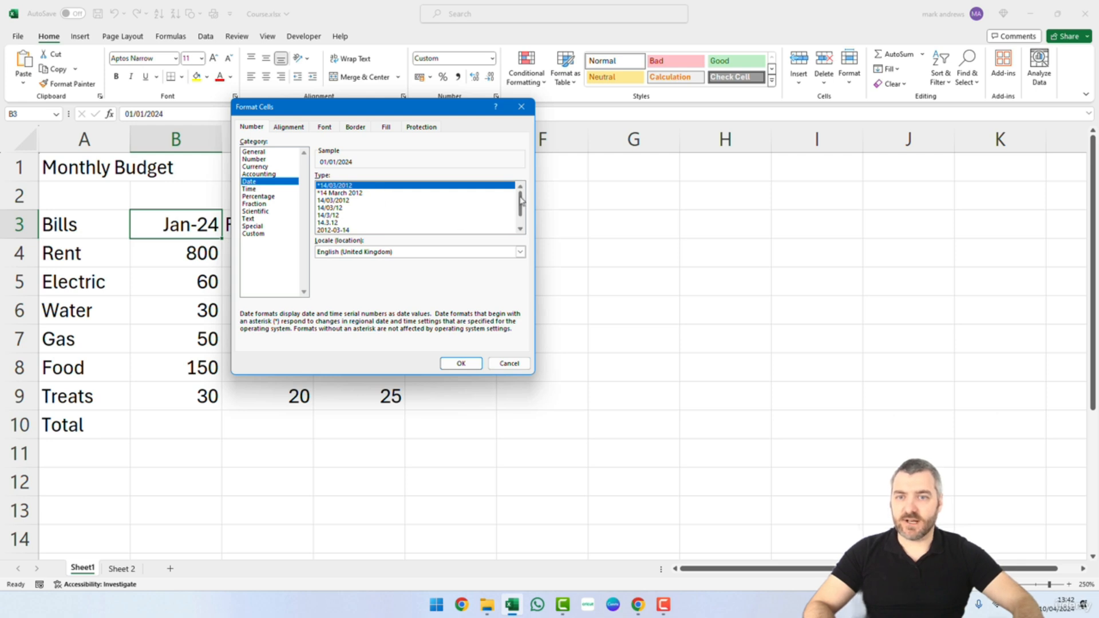
left_click_drag(520, 204, 521, 215)
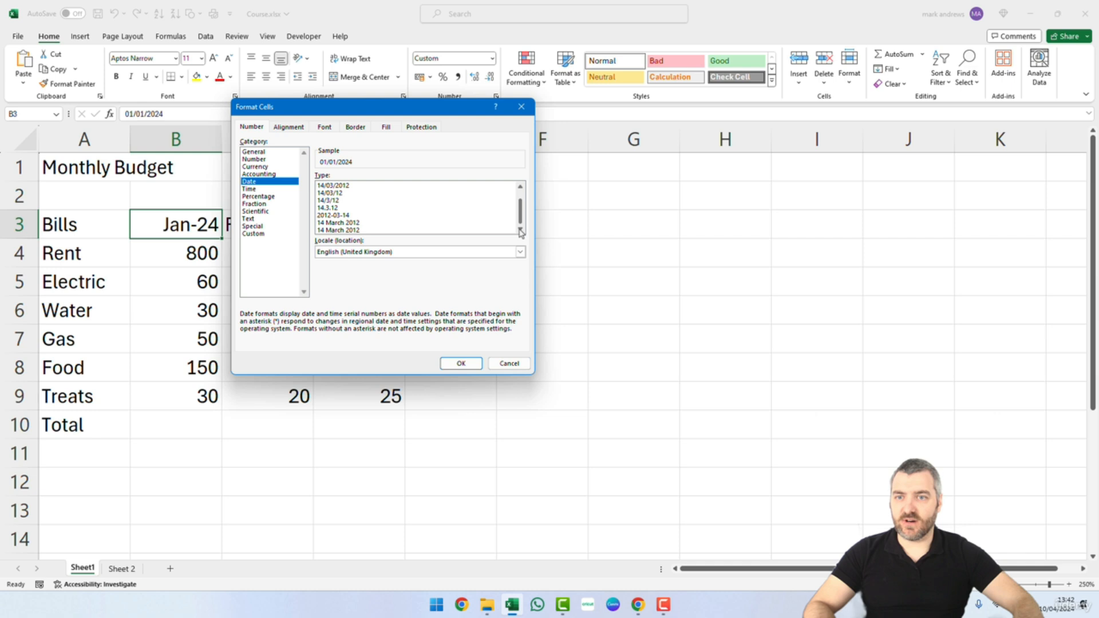
scroll(508, 209, "up", 2)
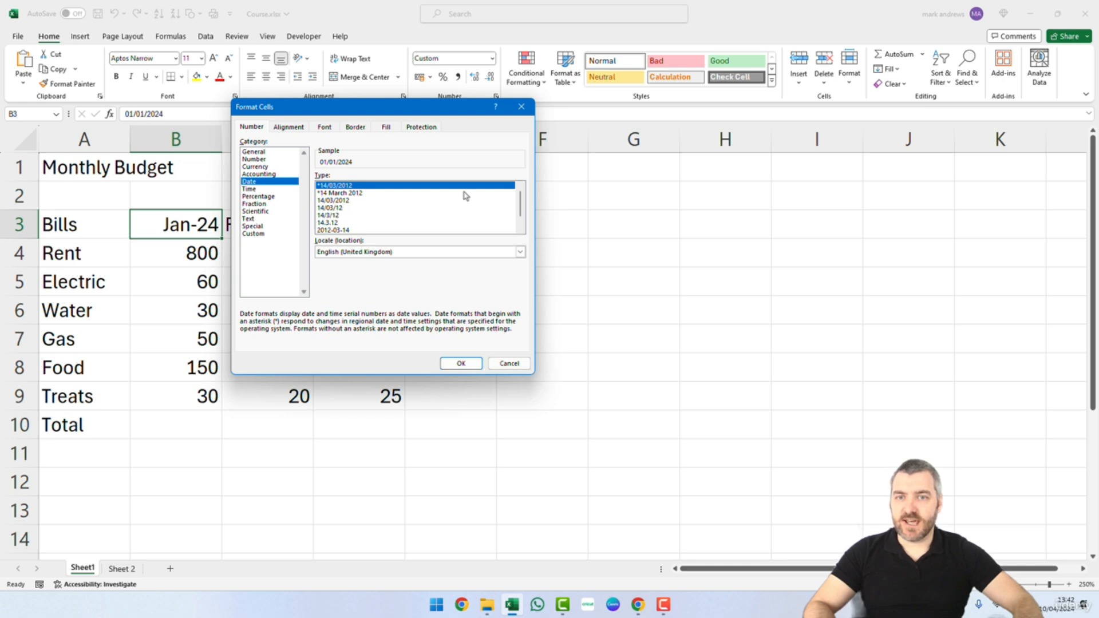
mouse_move(521, 203)
left_mouse_down()
mouse_move(521, 217)
mouse_move(520, 197)
left_mouse_up()
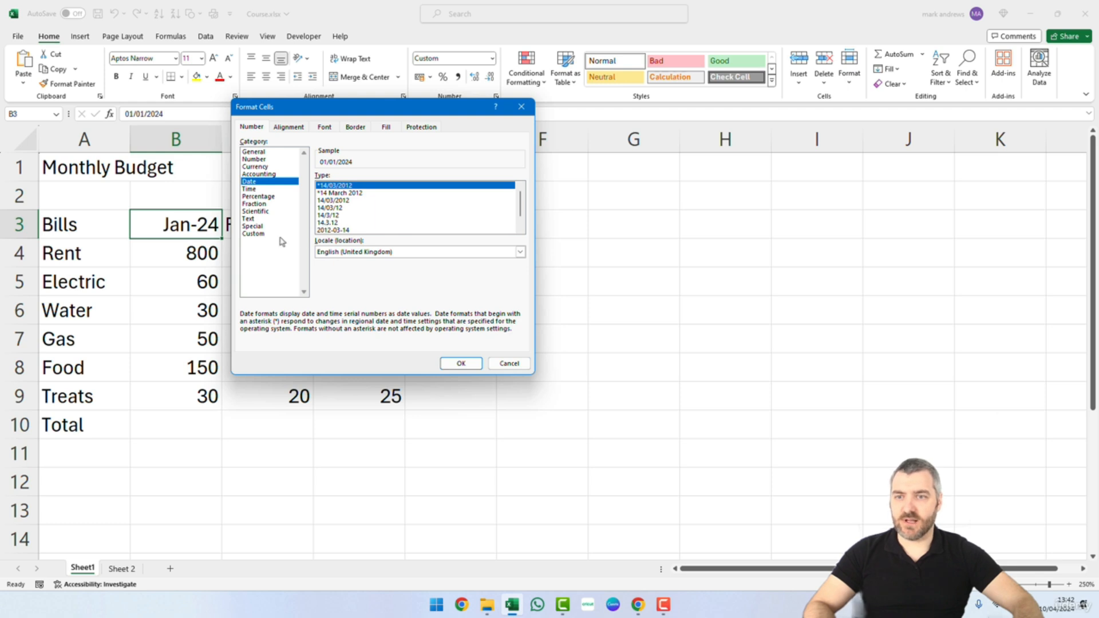
Try the custom format codes d, mmm and mmmm for B3 and compare their previews.
left_click(255, 234)
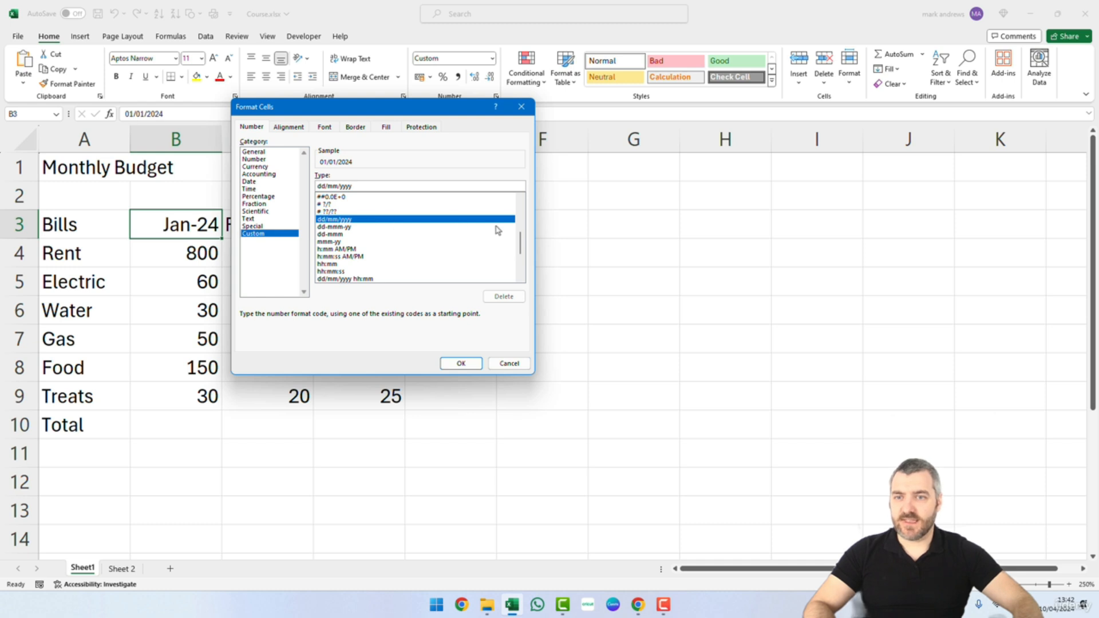
mouse_move(521, 242)
left_mouse_down()
mouse_move(526, 269)
mouse_move(527, 238)
left_mouse_up()
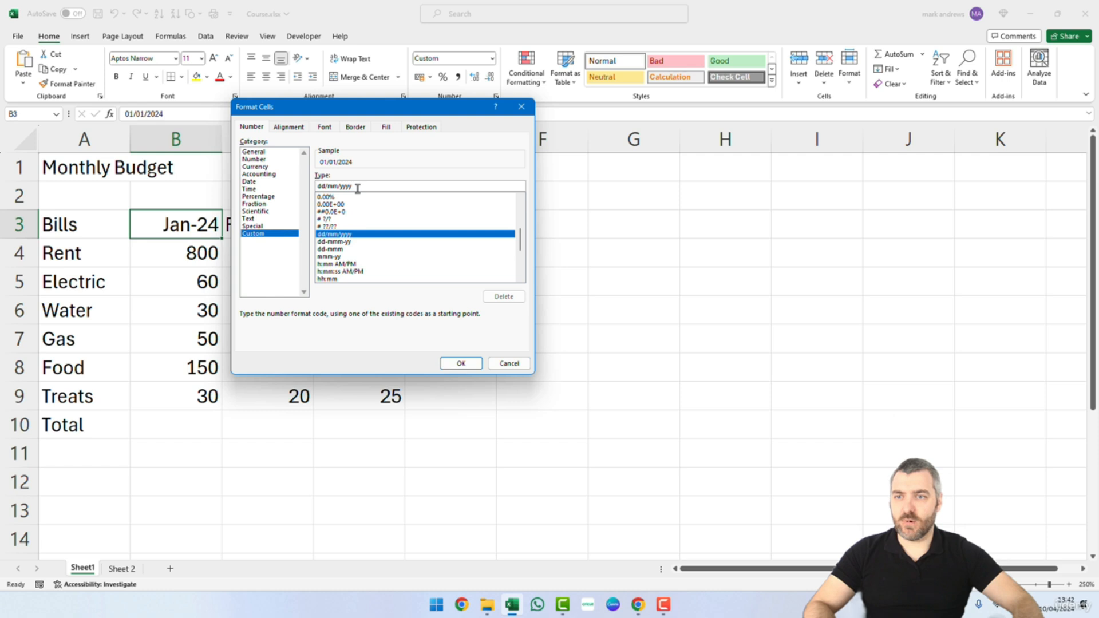
left_click_drag(357, 188, 314, 187)
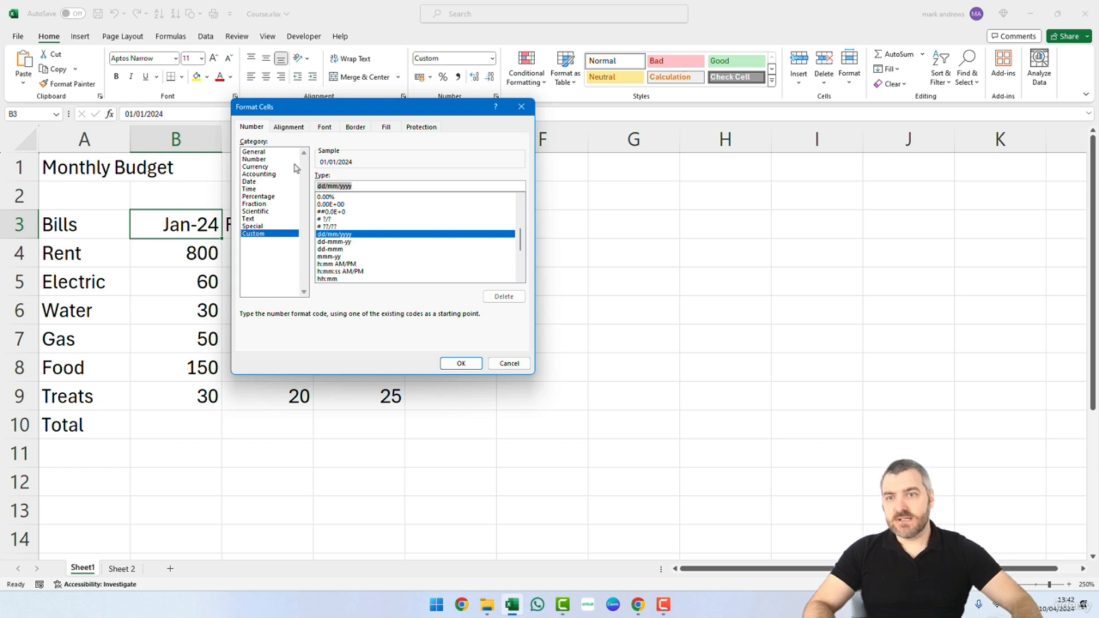
key("BackSpace")
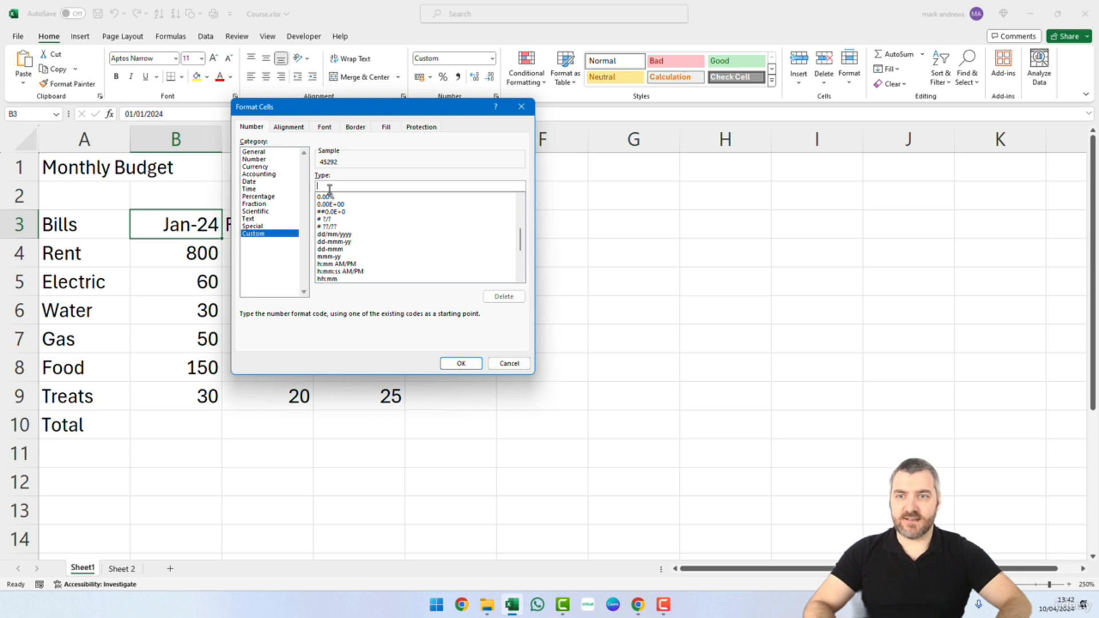
type("d")
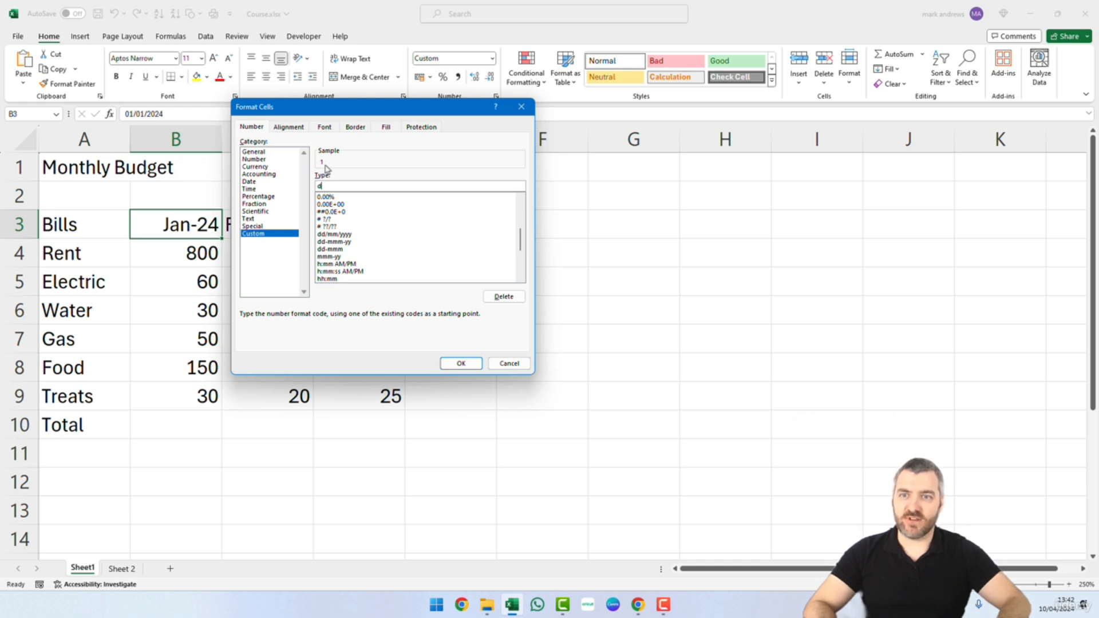
key("BackSpace")
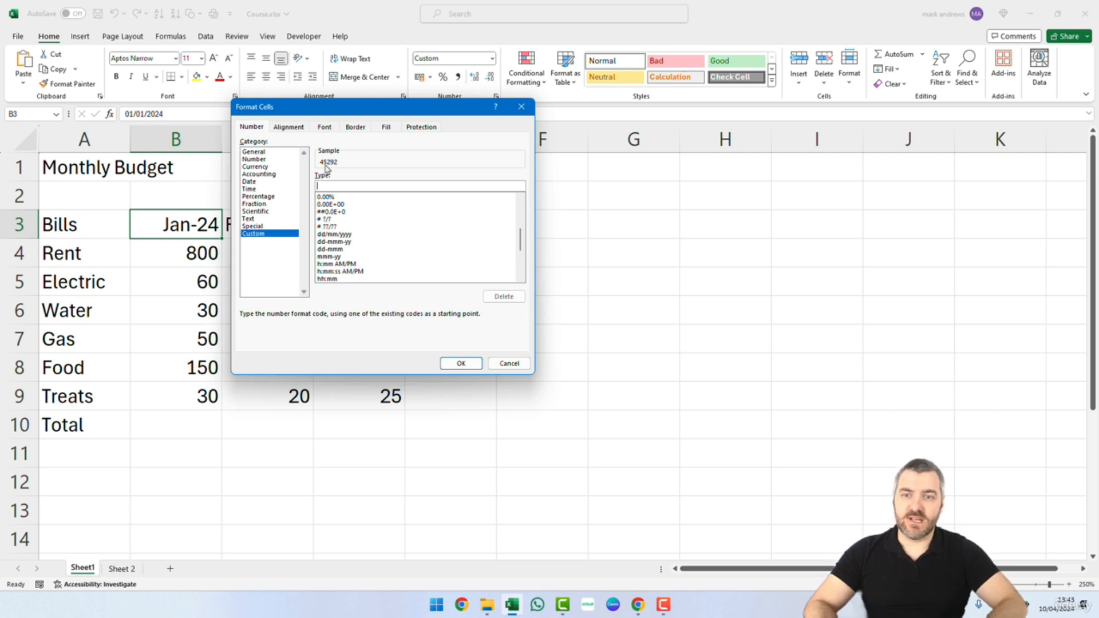
type("m")
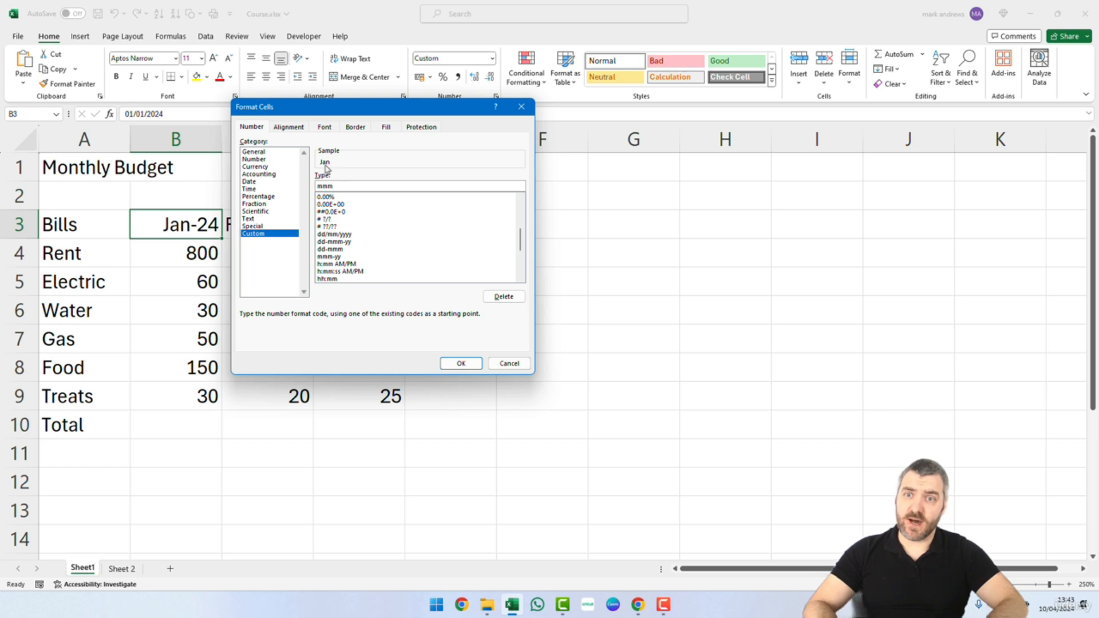
type("m")
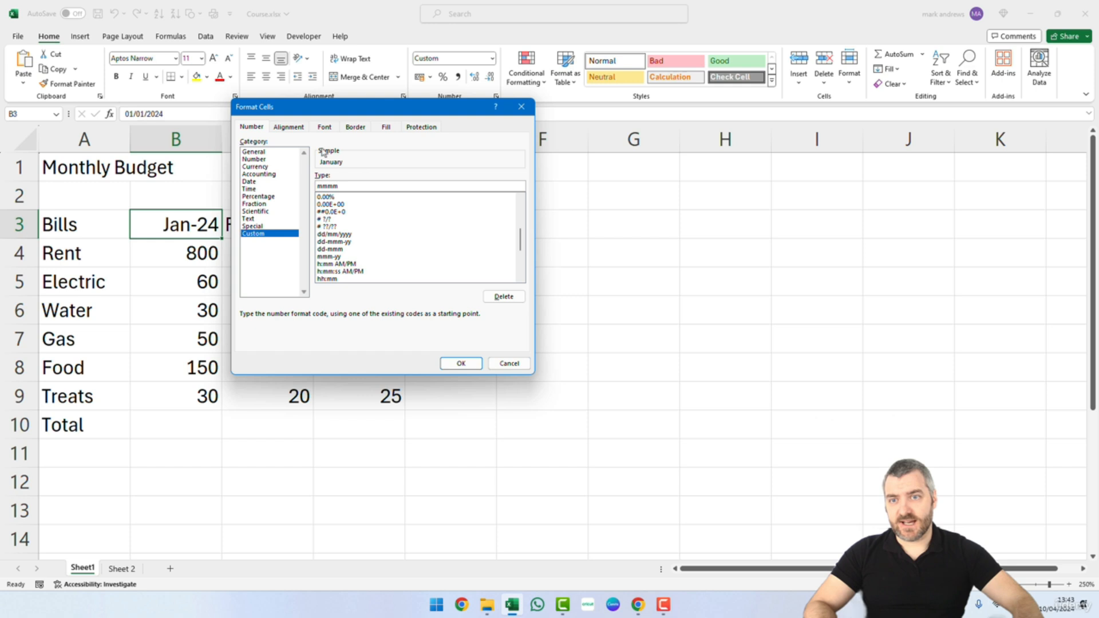
Apply the custom format mmm-yyyy to B3 alone and undo it.
key("BackSpace")
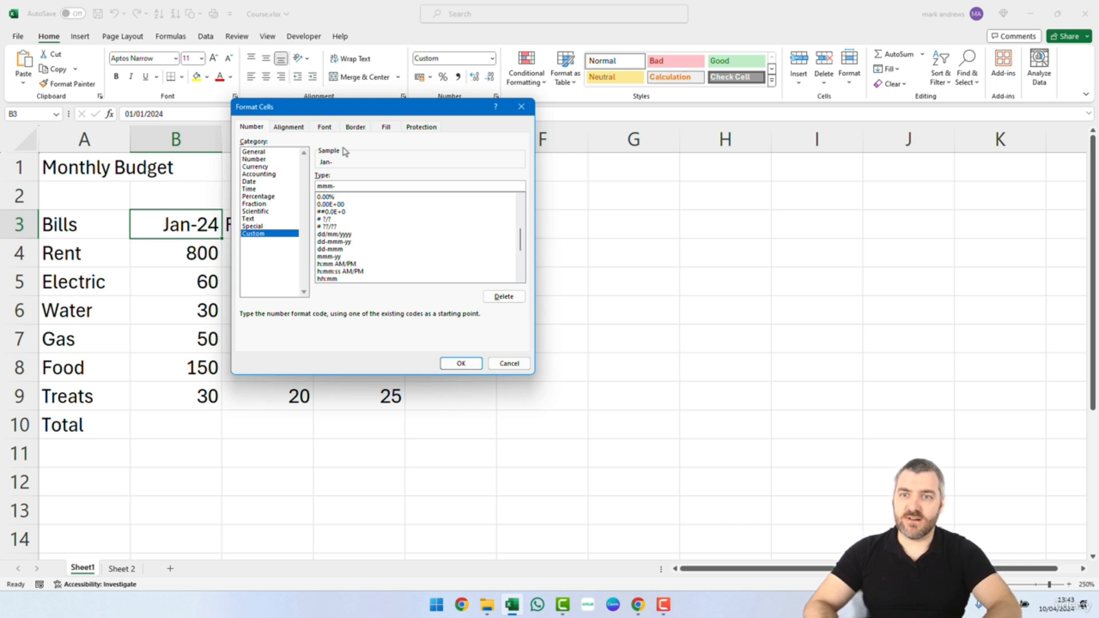
type("y")
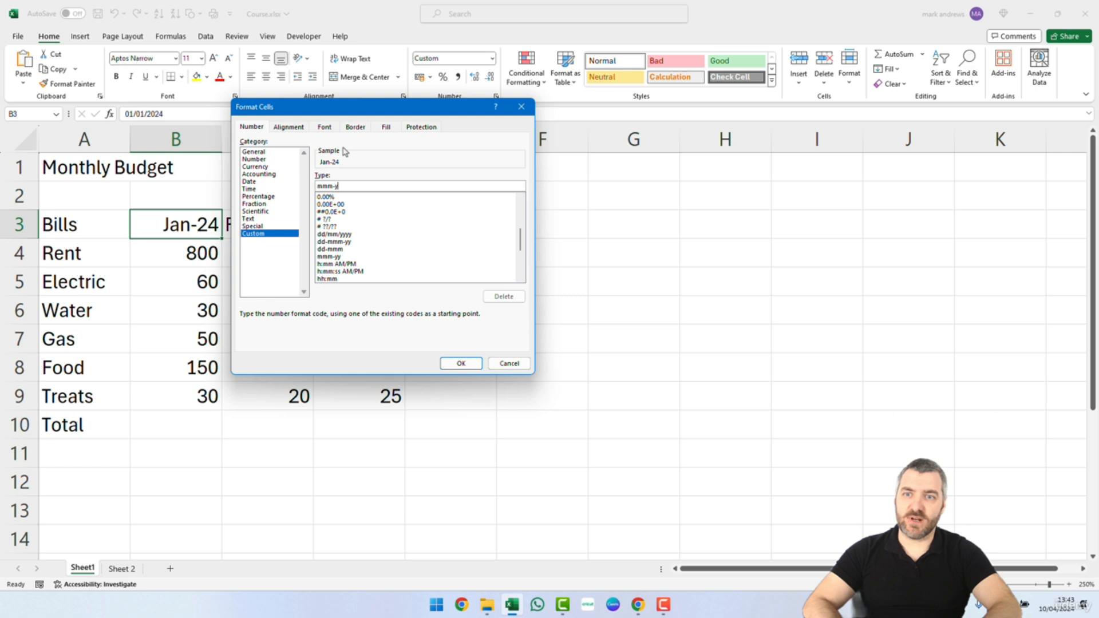
type("yyy")
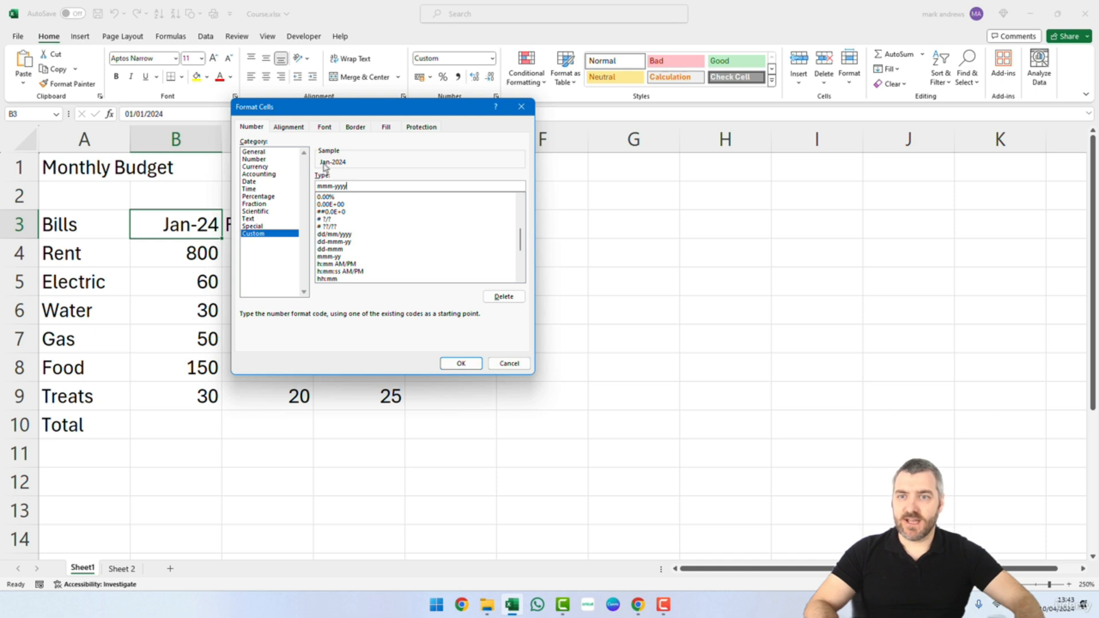
left_click(461, 364)
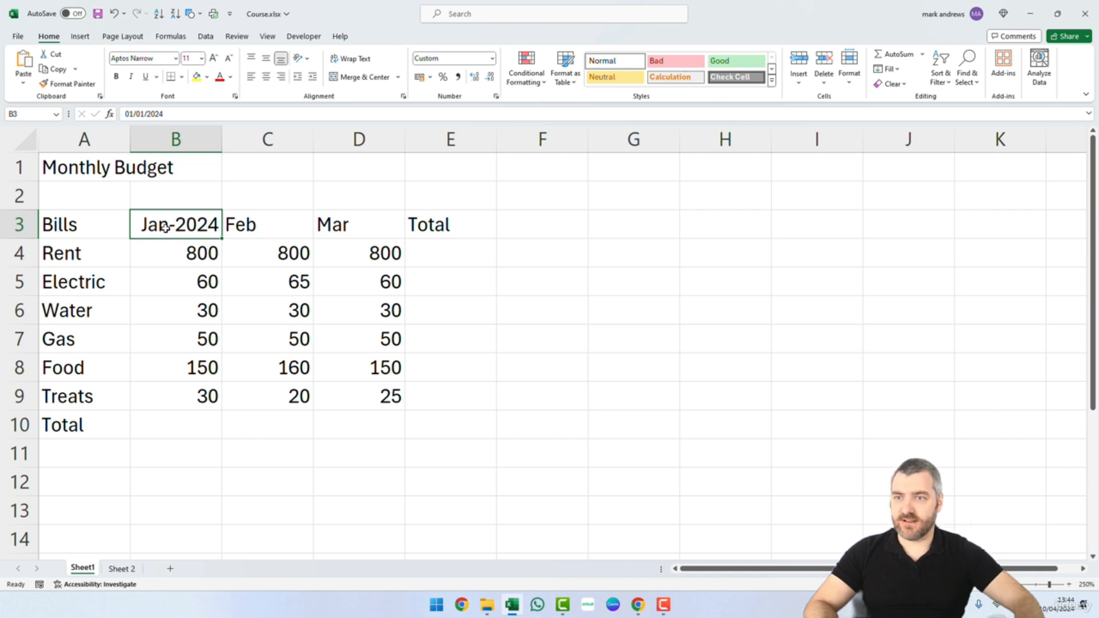
left_click_drag(197, 225, 339, 222)
left_click(340, 222)
Change the header in C3 to Feb-24 and the header in D3 to Mar-24.
double_click(269, 223)
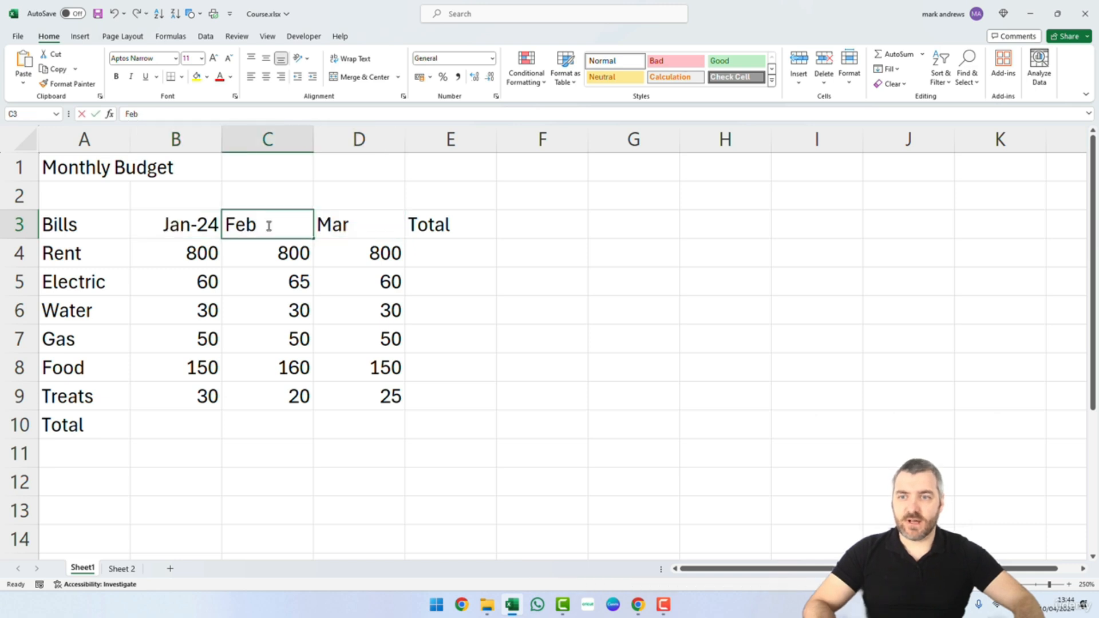
type("-24")
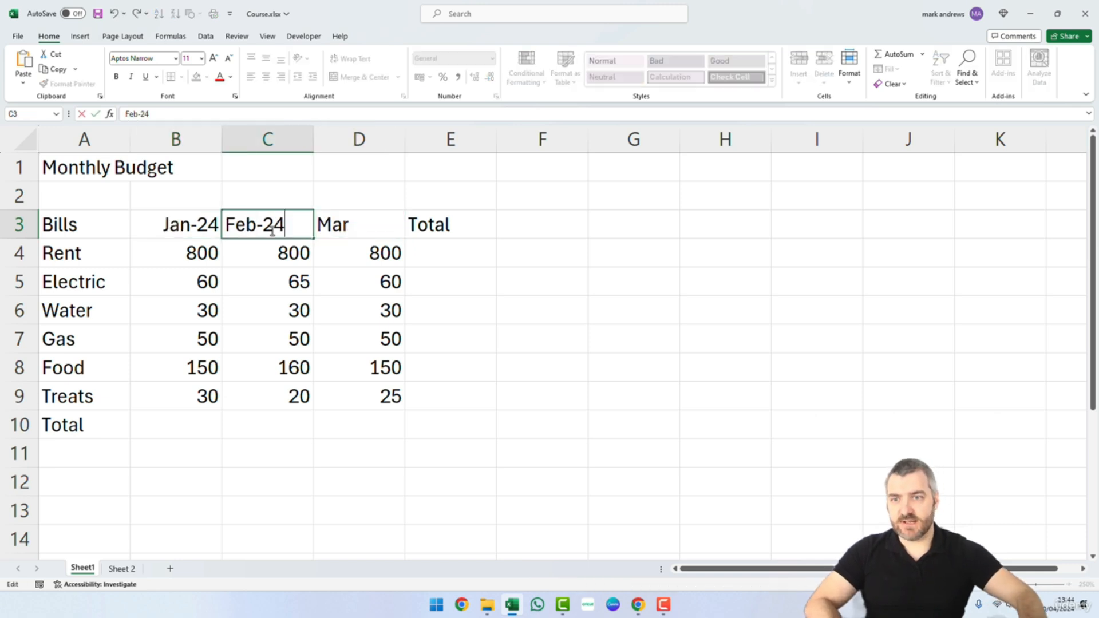
left_click(364, 229)
double_click(365, 229)
type("-24")
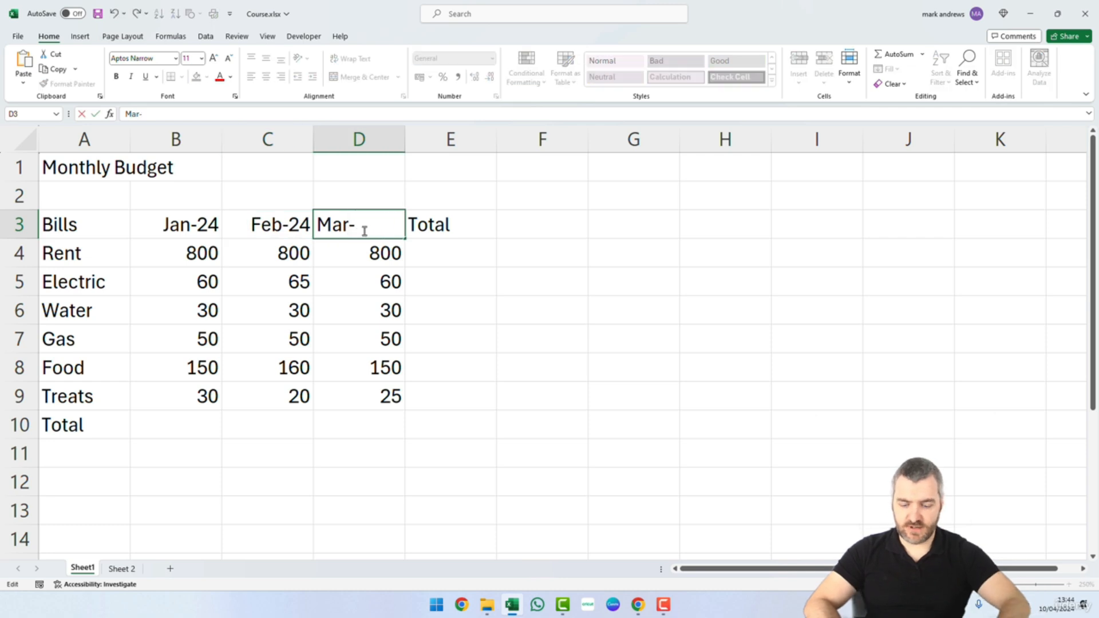
left_click(453, 288)
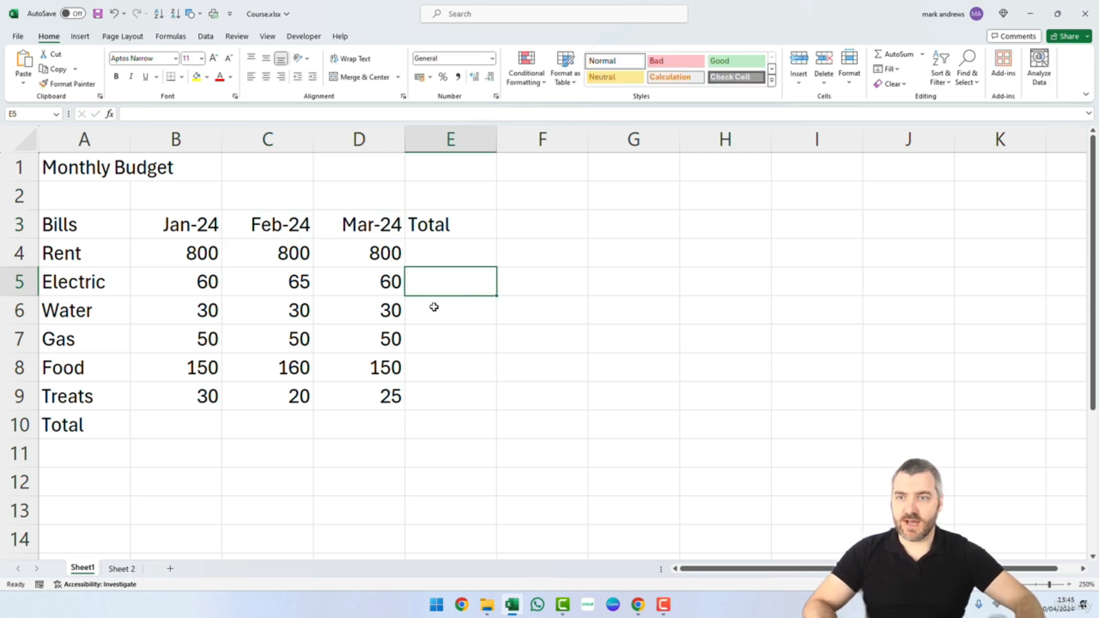
Apply the custom number format mmm-yyyy to the month headers in B3:D3.
left_click_drag(189, 225, 378, 223)
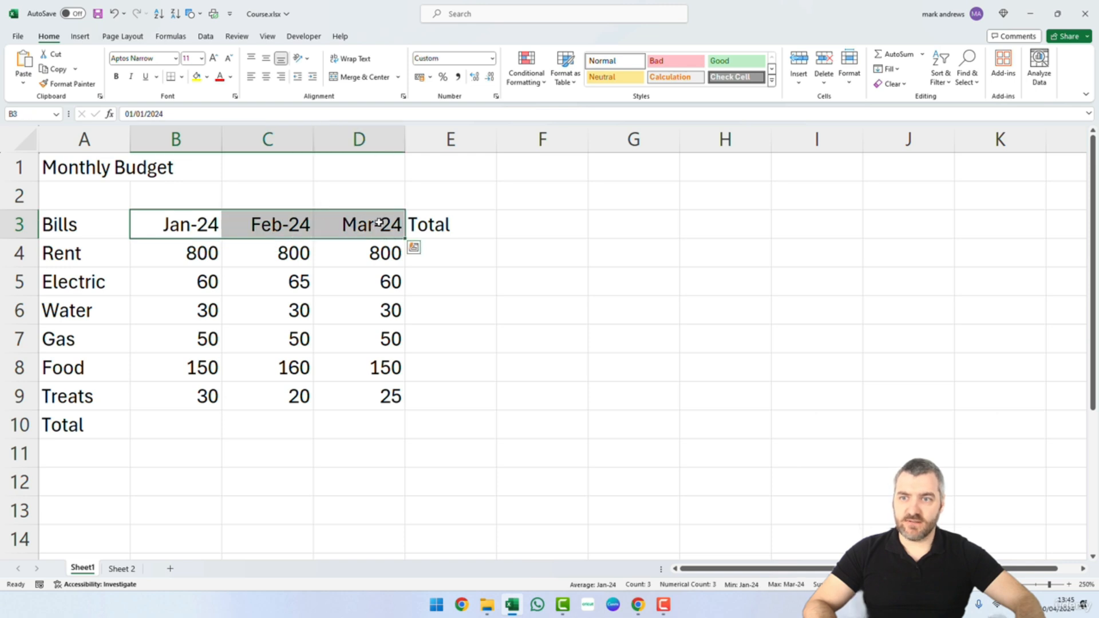
left_click(492, 59)
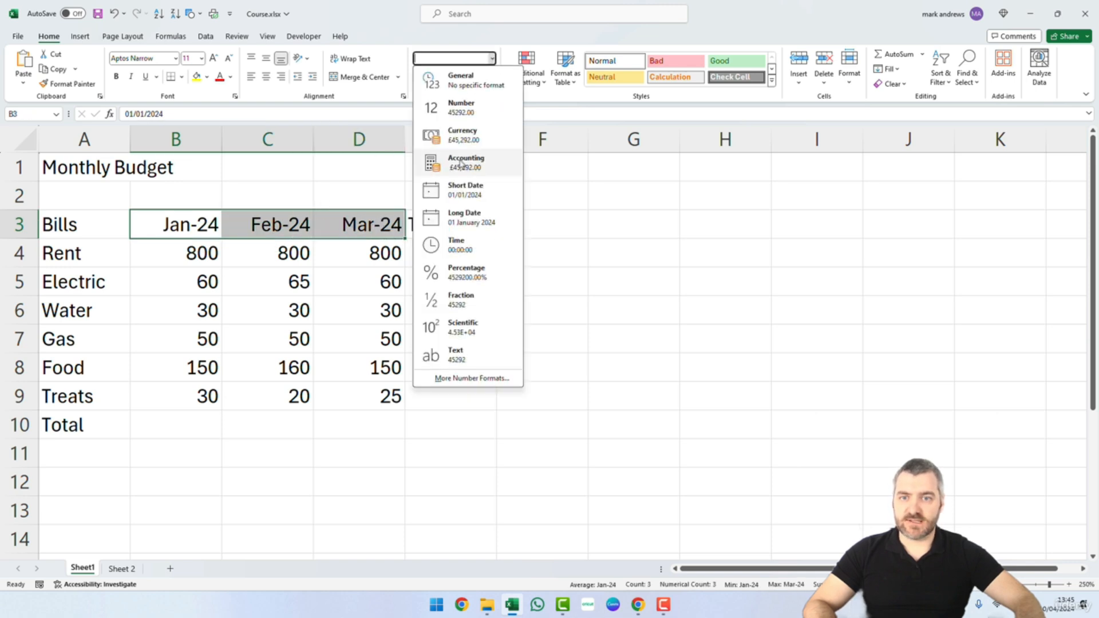
left_click(464, 380)
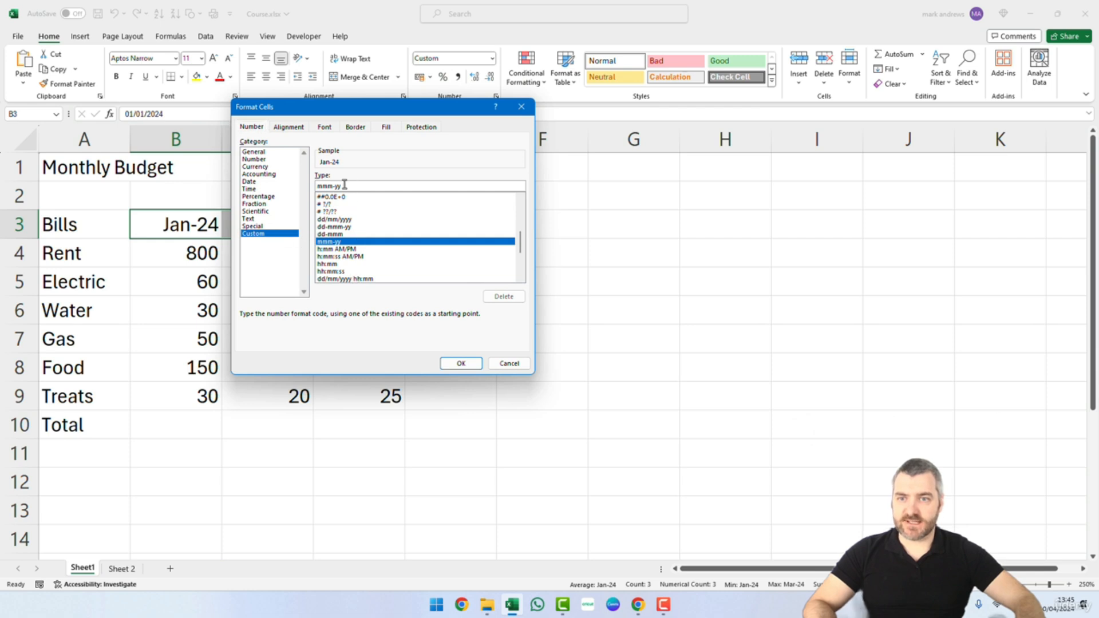
left_click(386, 189)
type("yy")
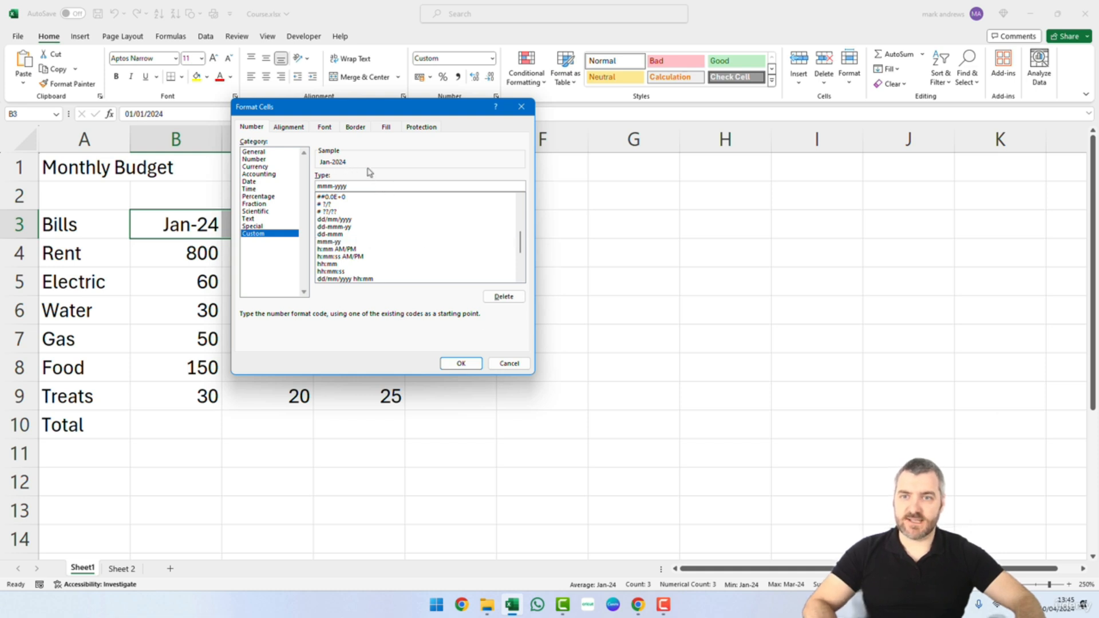
left_click(460, 364)
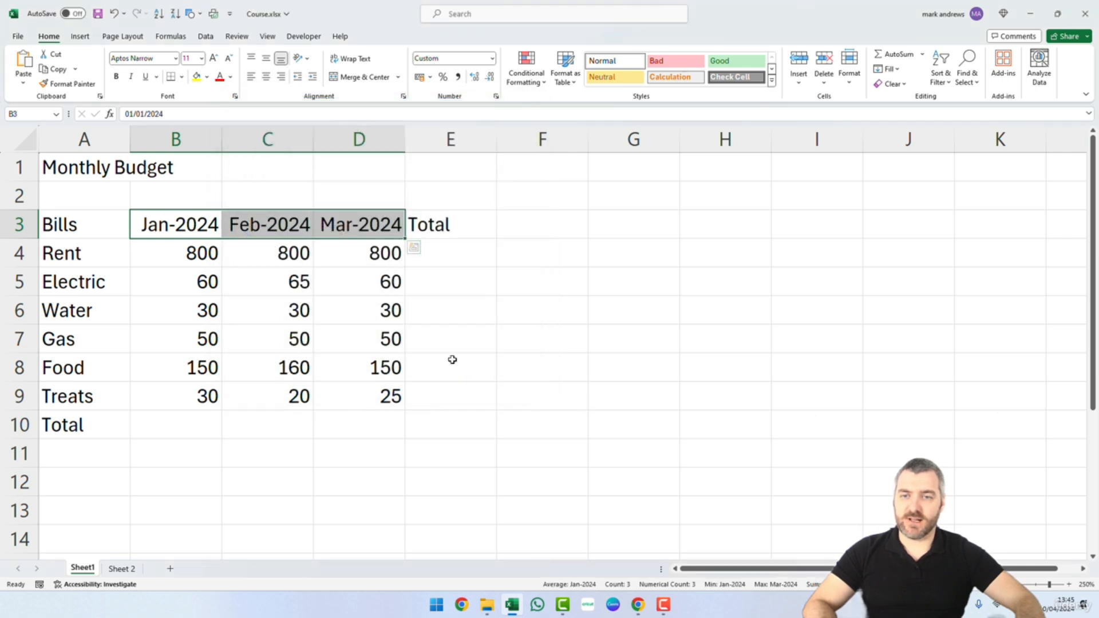
left_click(441, 371)
left_click_drag(189, 224, 372, 229)
left_click(466, 292)
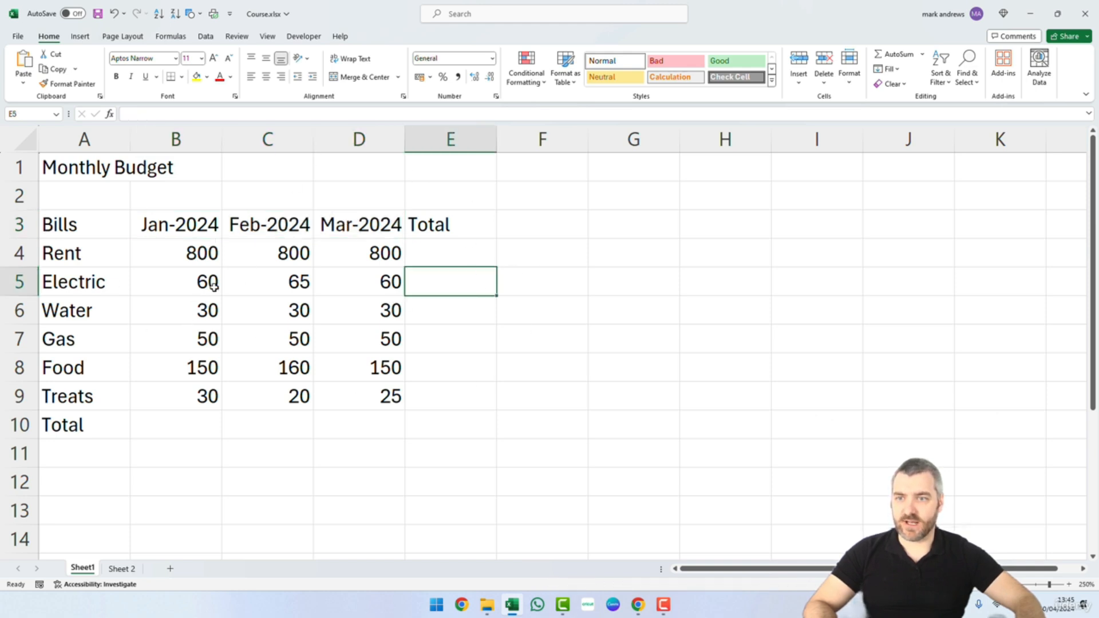
Check the underlying dates of the month headers in B3 to D3 and review the number formats offered for D3.
left_click(159, 221)
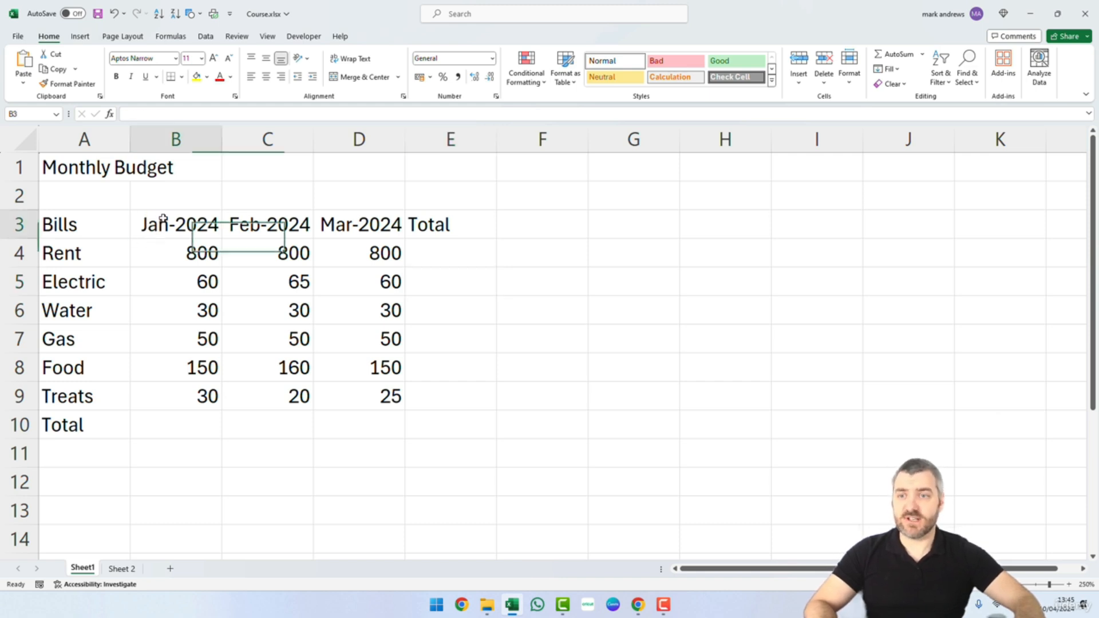
left_click(275, 223)
left_click(395, 225)
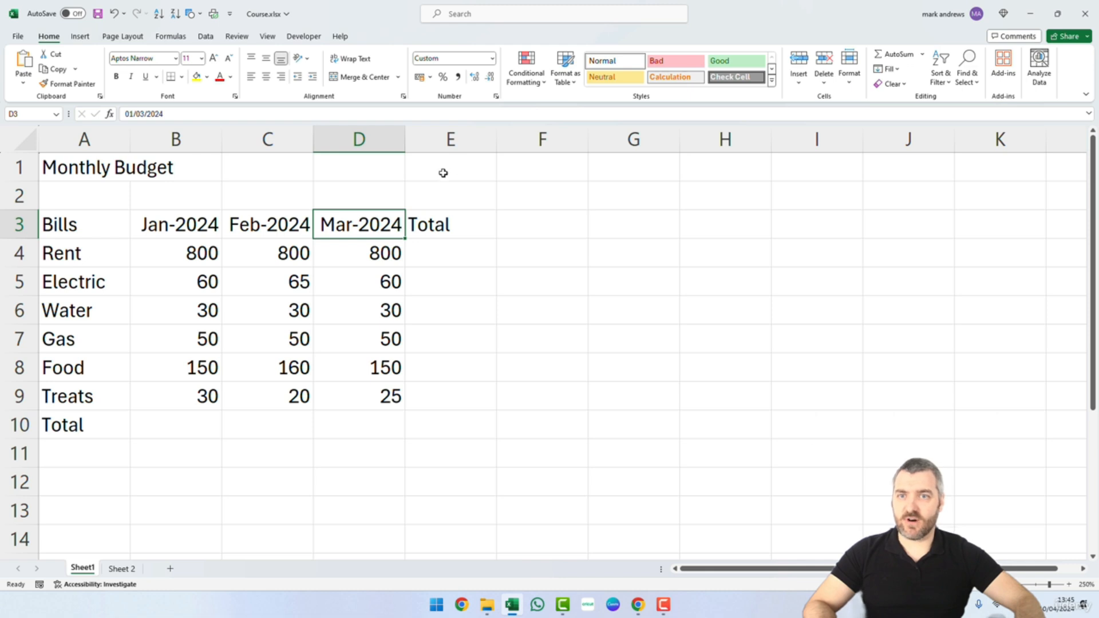
left_click(493, 59)
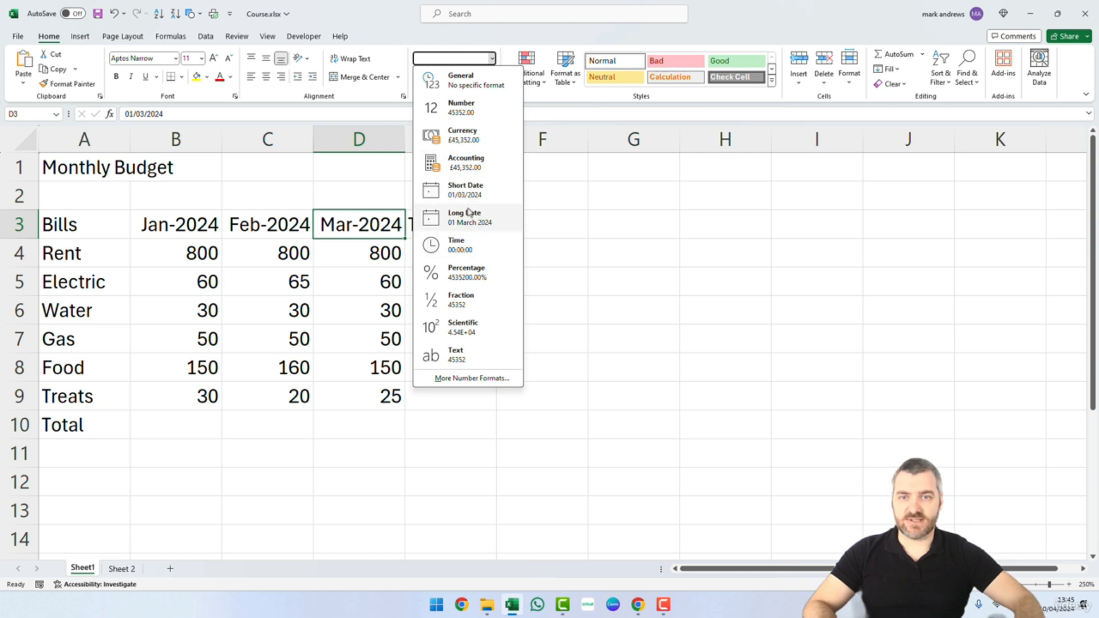
key("Escape")
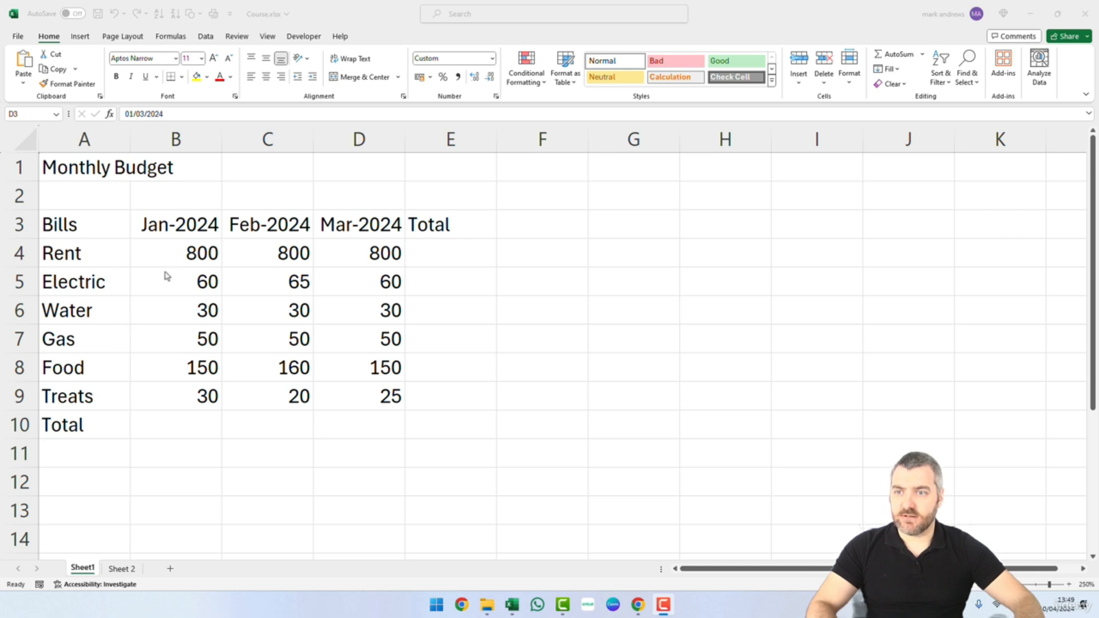
Select the adjacent January amounts B4:B8, then the adjacent February amounts C4:C8.
left_click(181, 253)
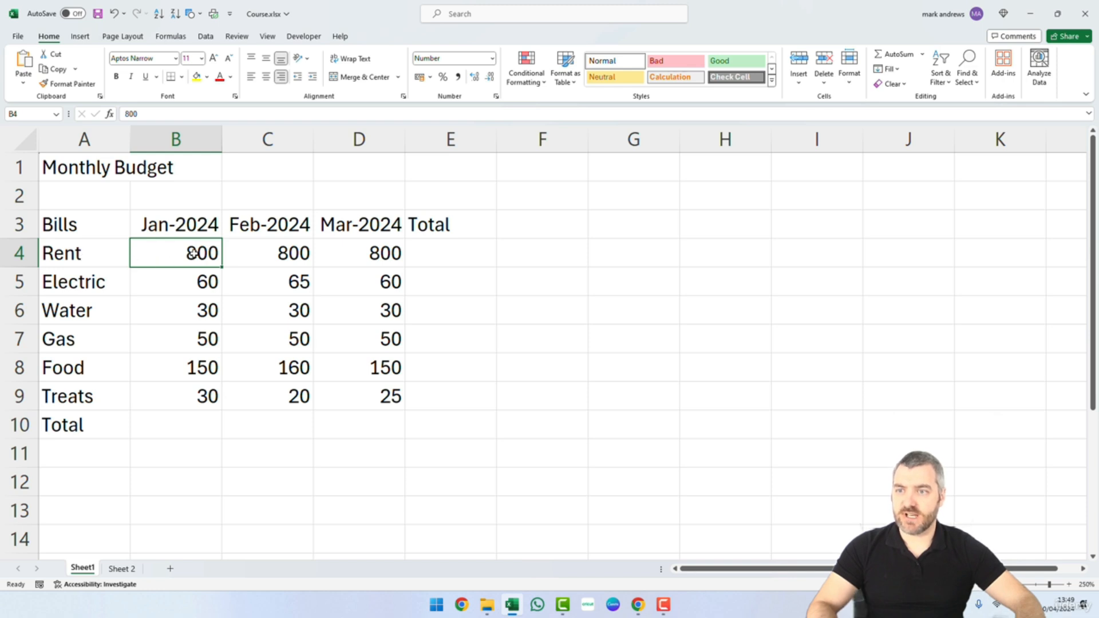
left_click_drag(191, 252, 187, 368)
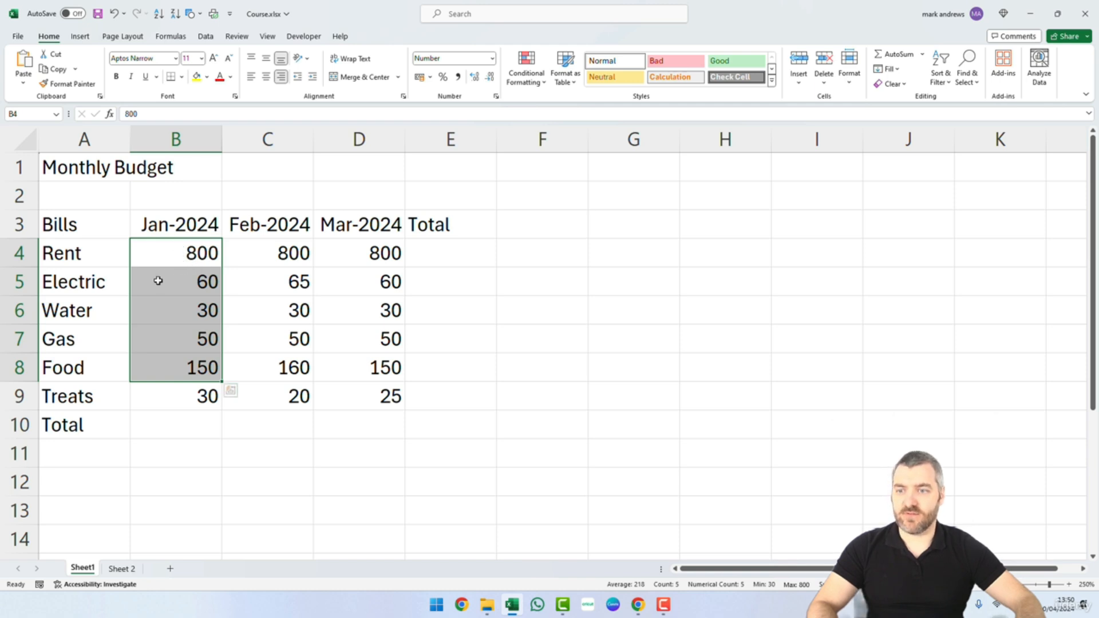
left_click(286, 260)
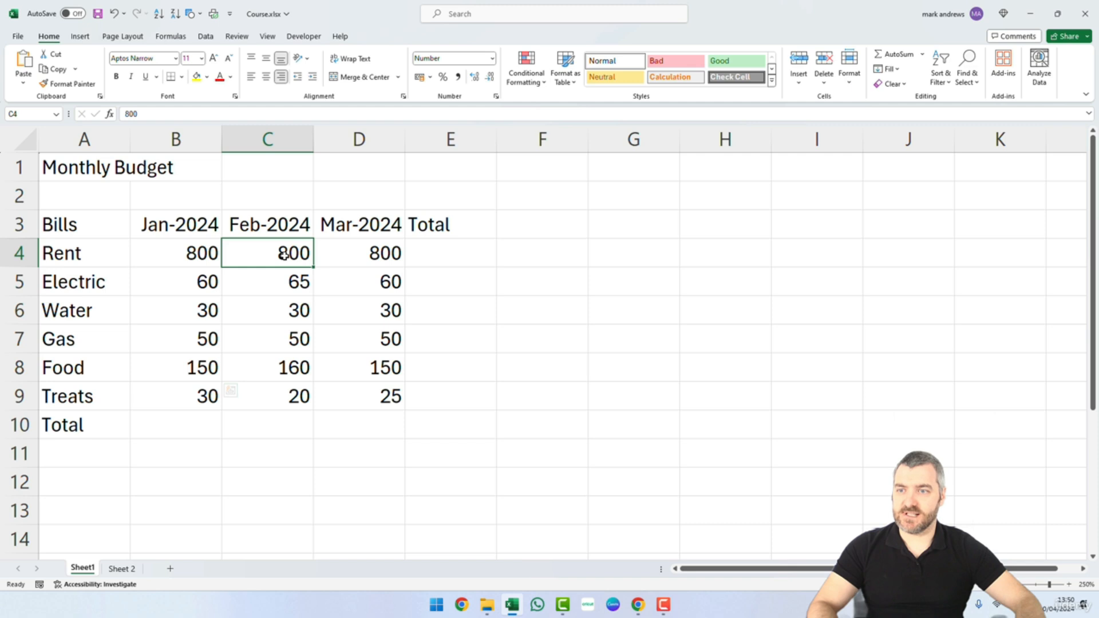
left_click_drag(284, 255, 269, 369)
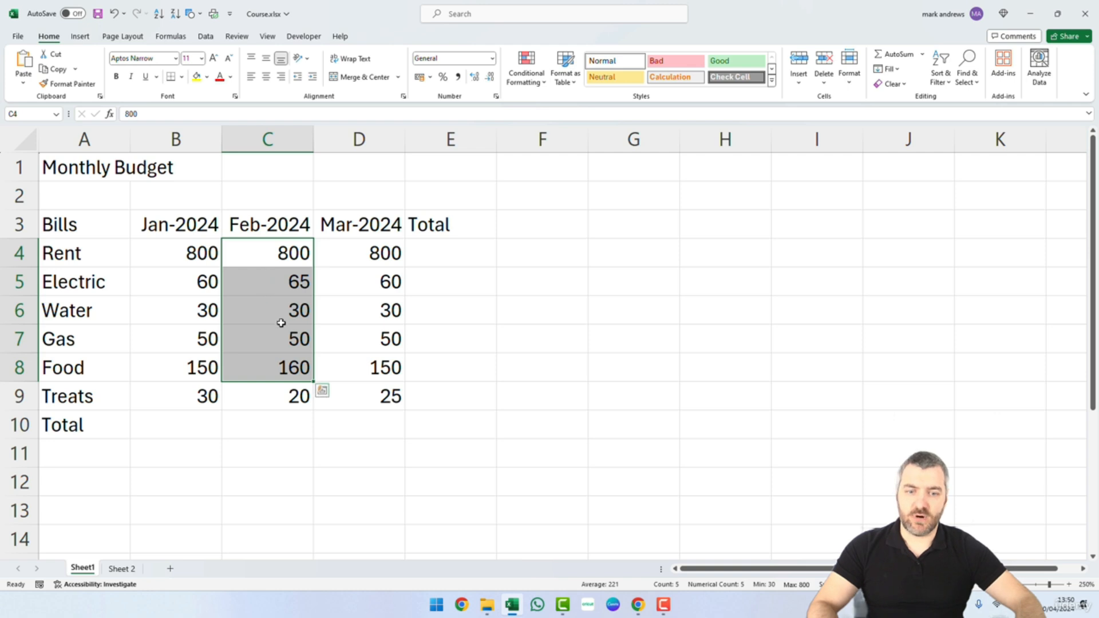
left_click(350, 365)
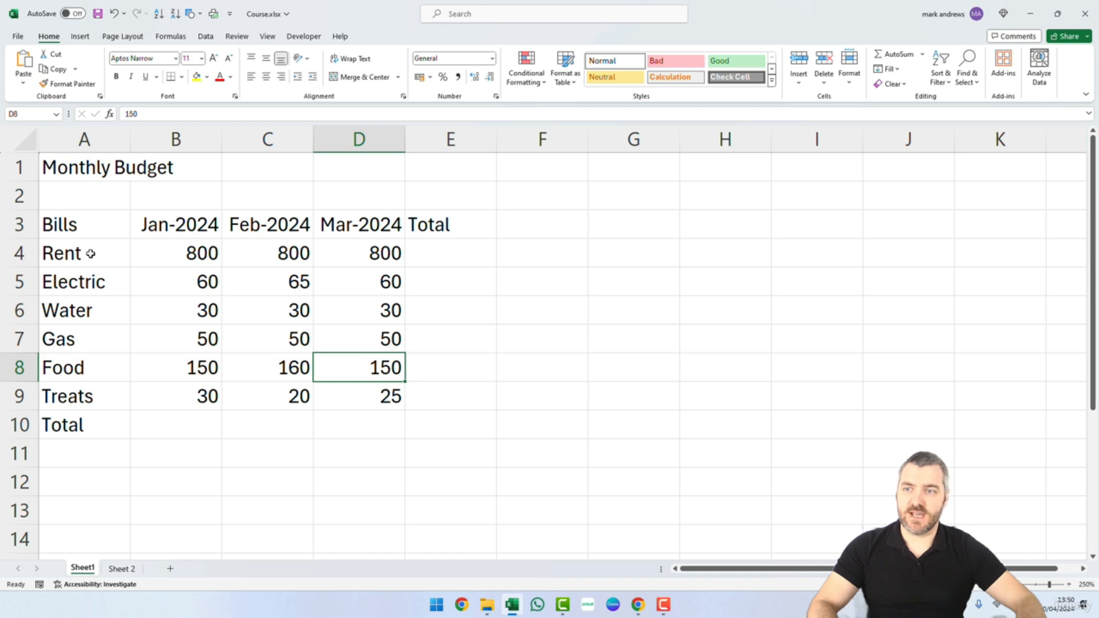
Select the block A4:D5 and add the separate range A8:D8 to the same selection.
left_click_drag(82, 254, 326, 283)
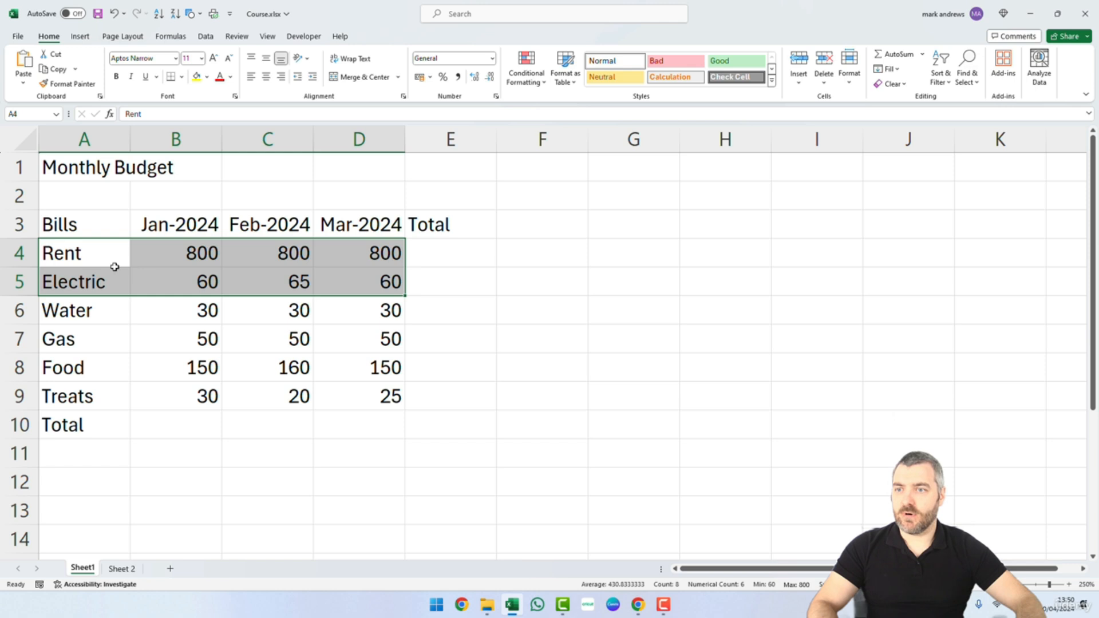
left_click(69, 253)
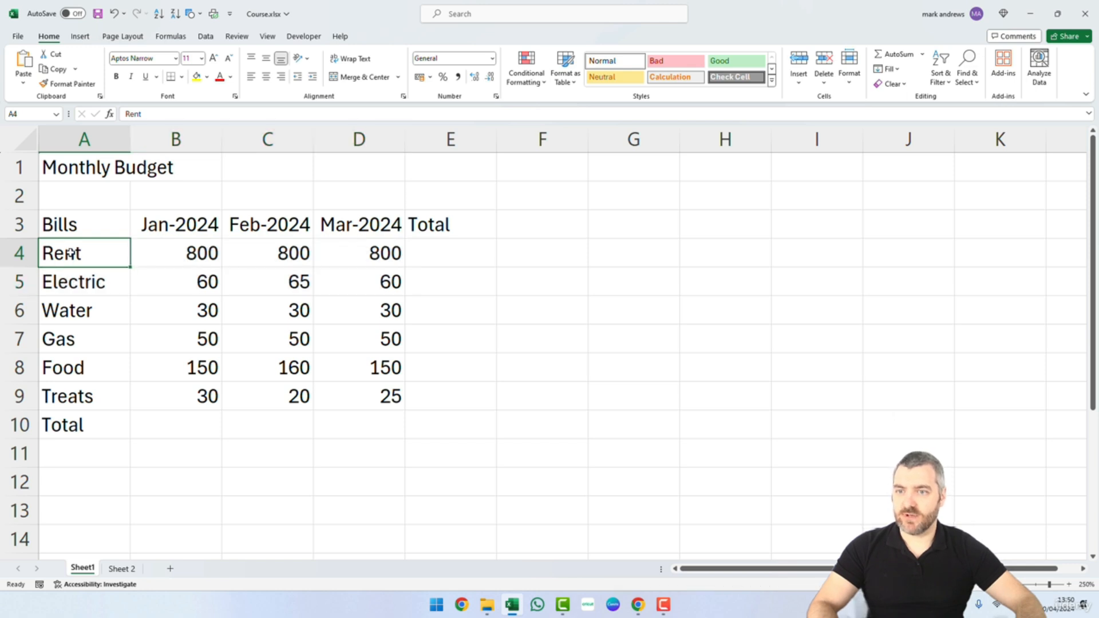
left_click(378, 251)
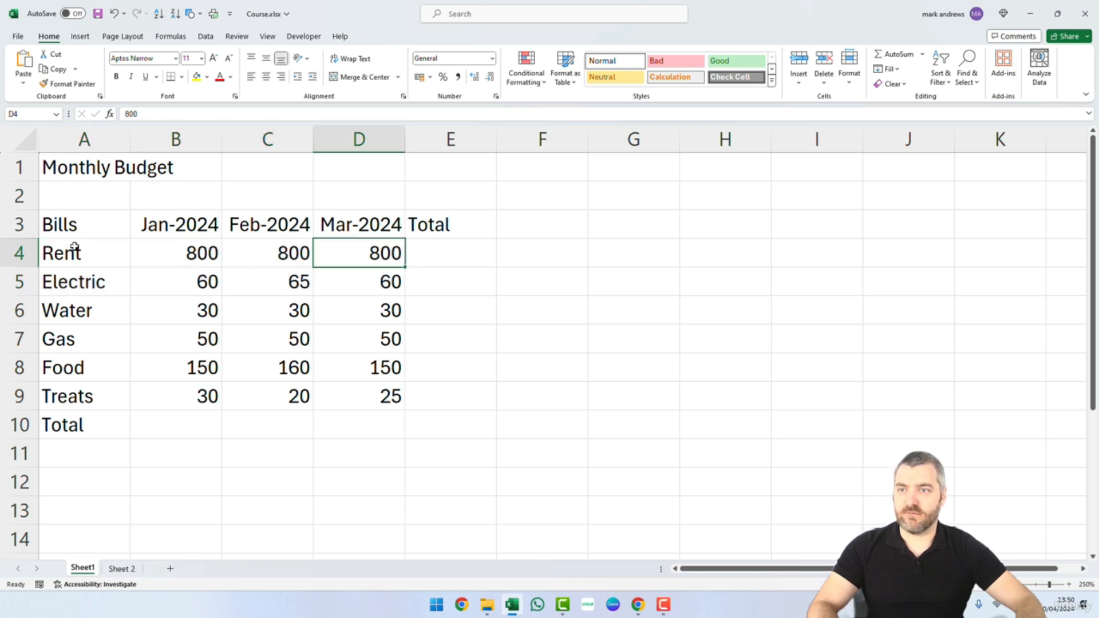
left_click_drag(75, 252, 341, 273)
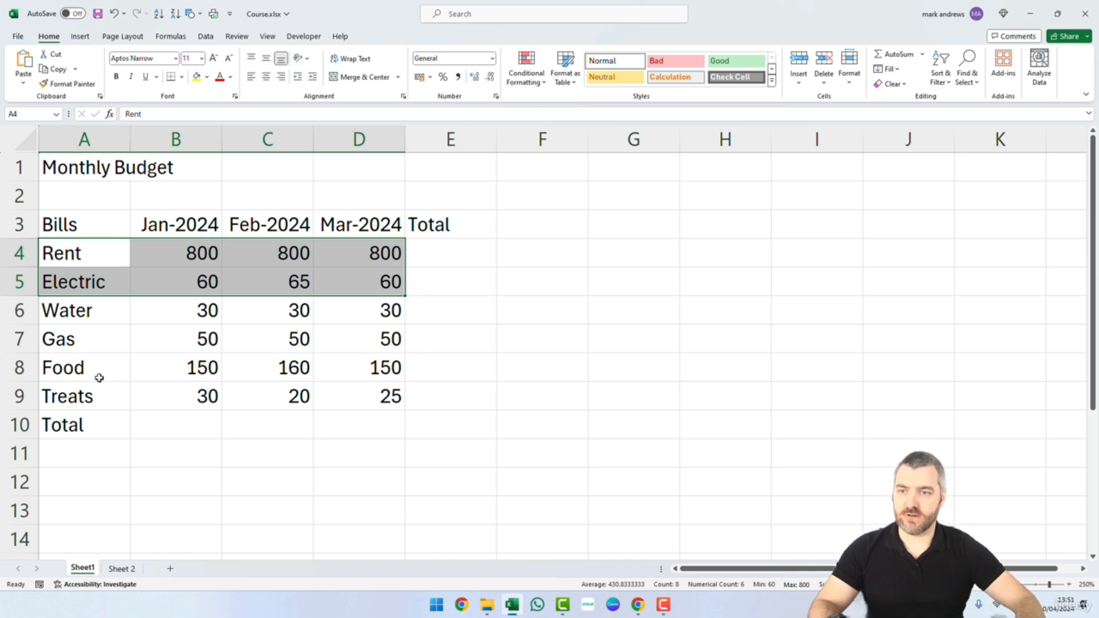
left_click_drag(76, 371, 346, 366)
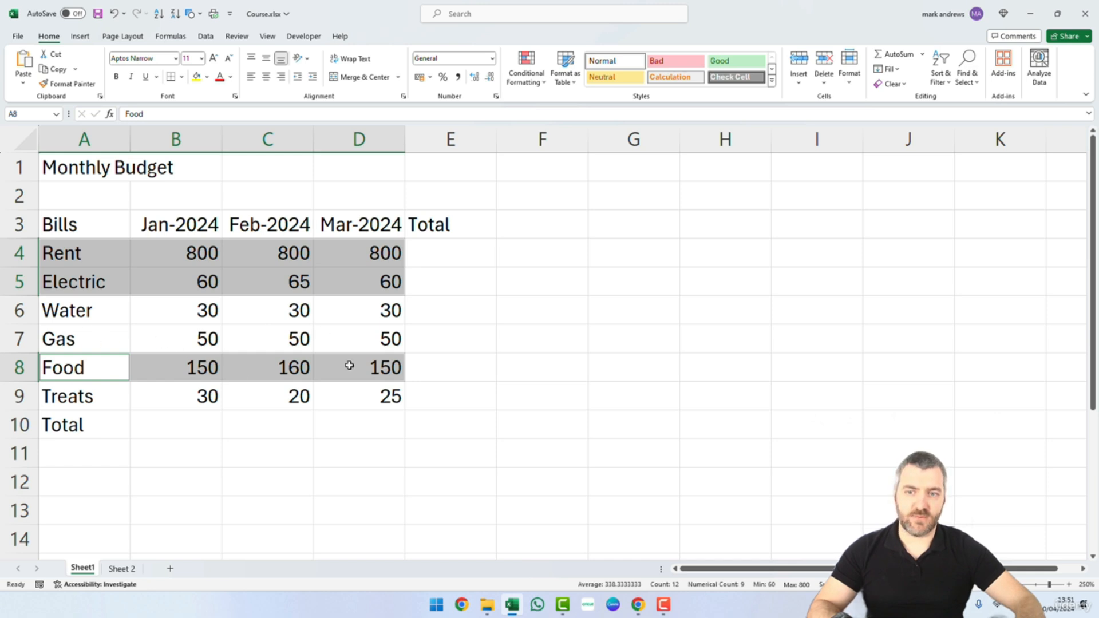
left_click(217, 317)
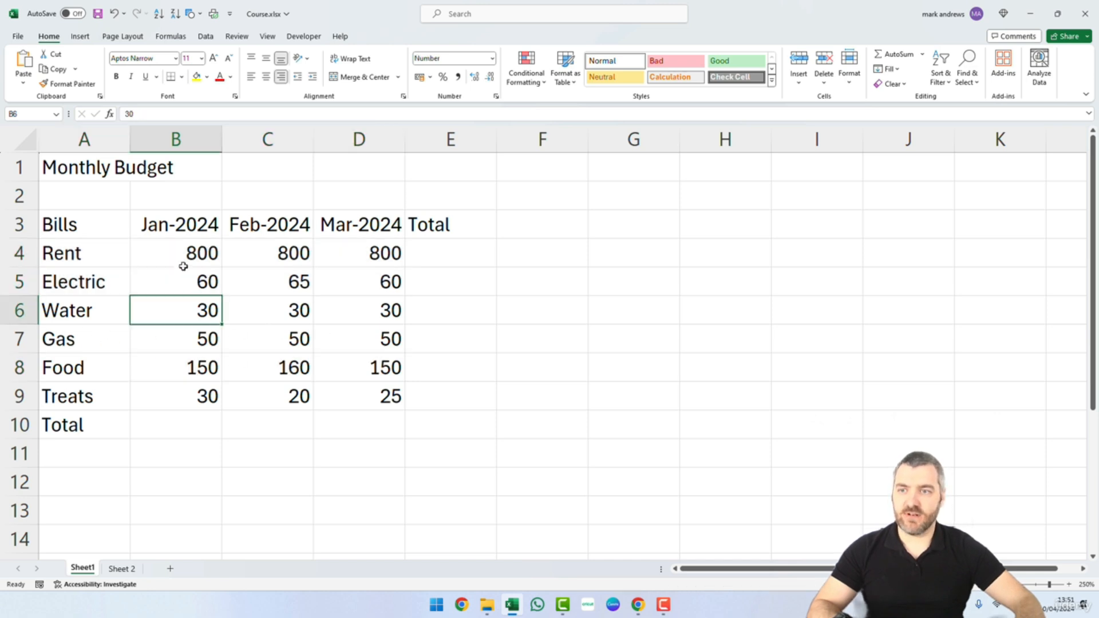
Select the non-adjacent cells B4 and B7 together, and compare this with selecting the adjacent cells B8:B9.
left_click(110, 259)
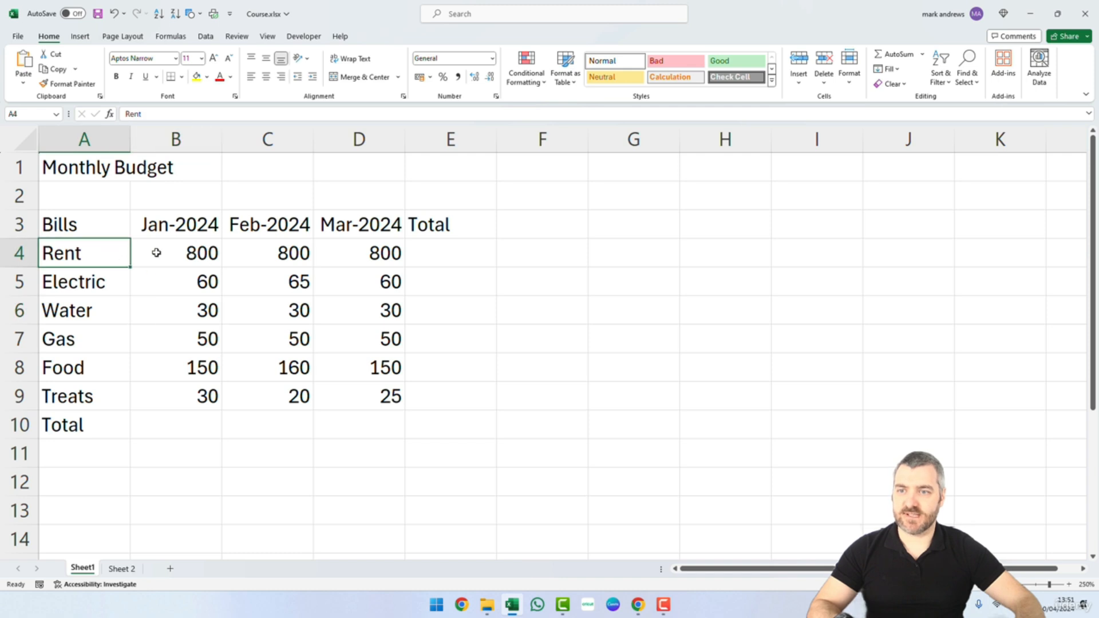
left_click(185, 261)
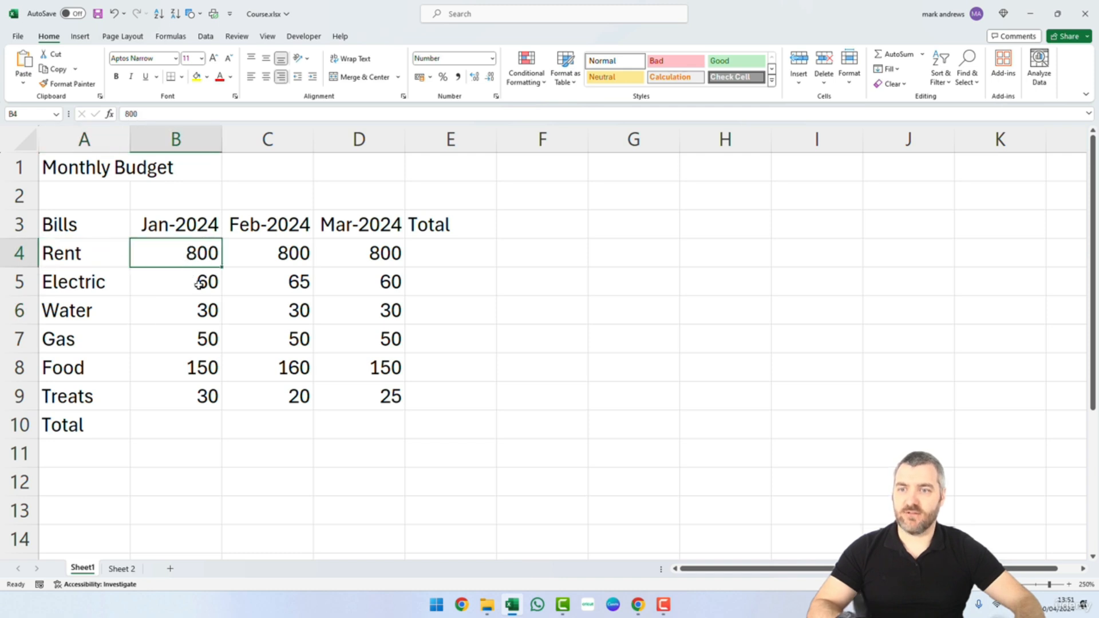
left_click(190, 339, "ctrl")
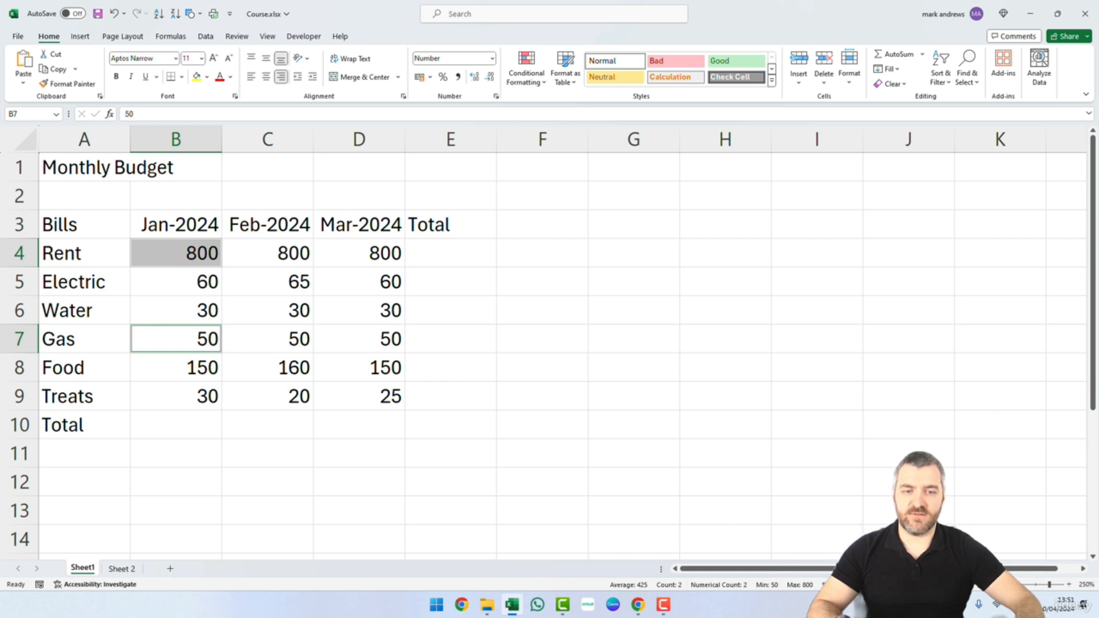
left_click(546, 402)
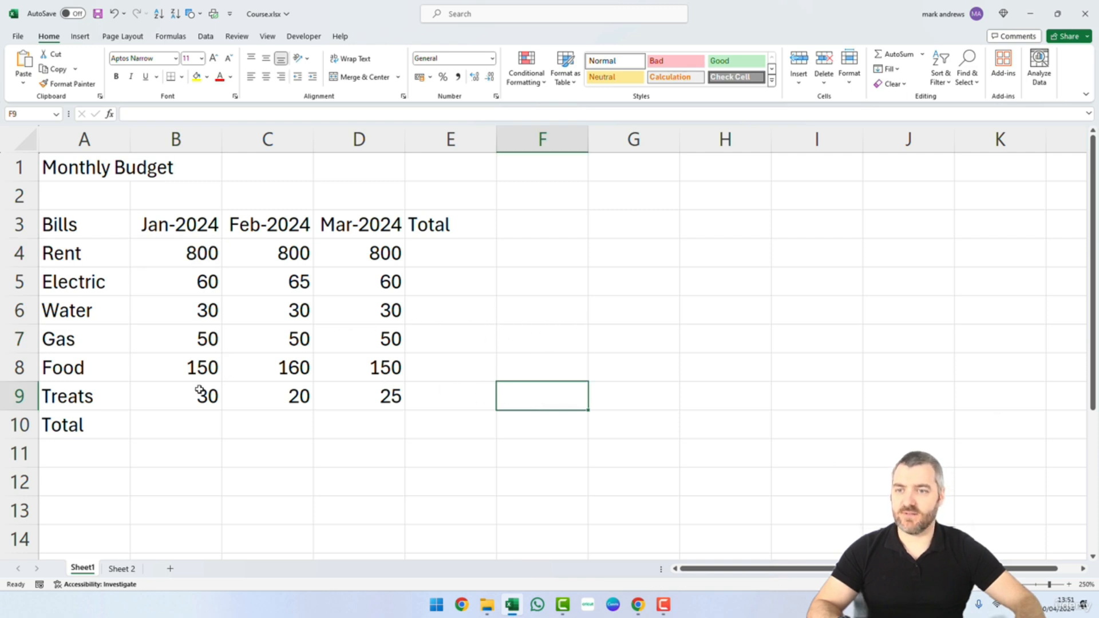
left_click_drag(198, 376, 206, 396)
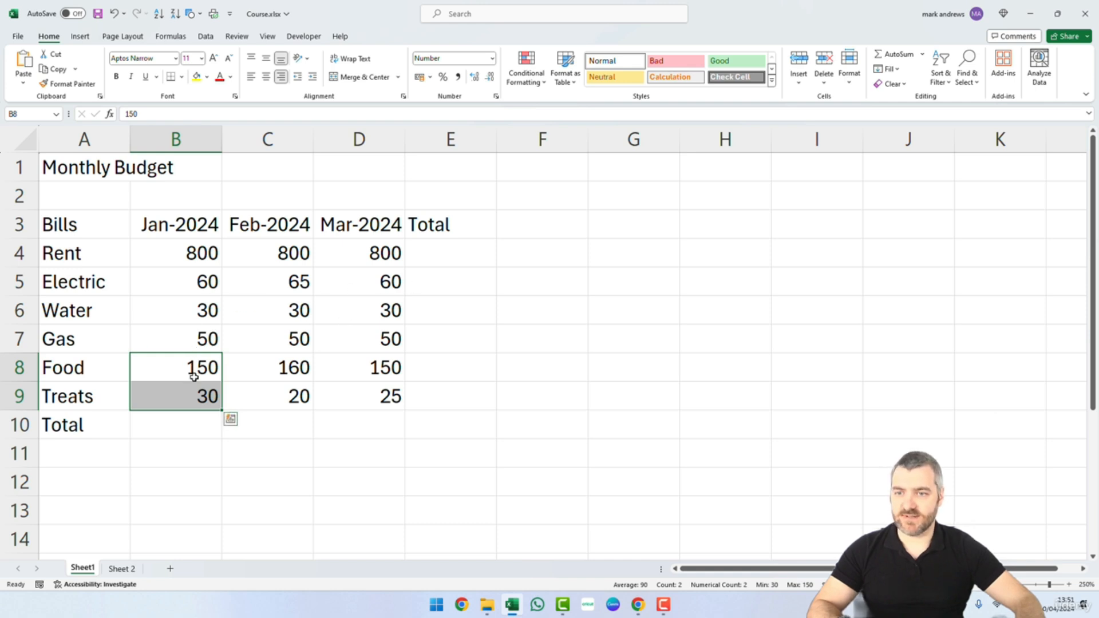
left_click(183, 263)
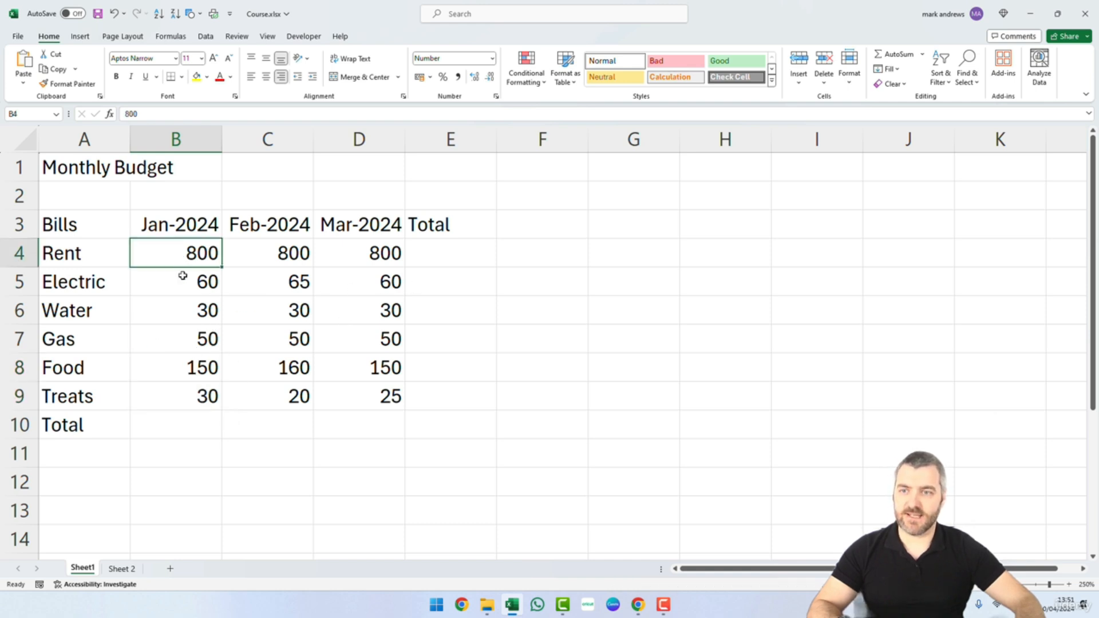
left_click(192, 338, "ctrl")
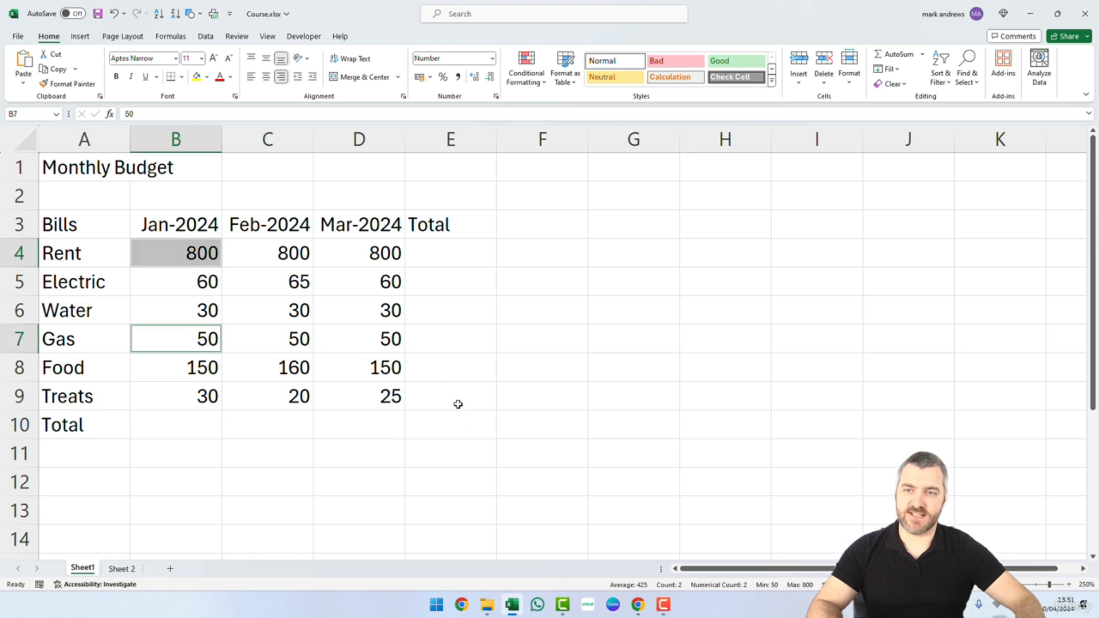
Select the Rent and Electric rows together with the Food row across columns A to D.
left_click_drag(88, 257, 369, 291)
left_click_drag(82, 373, 368, 366)
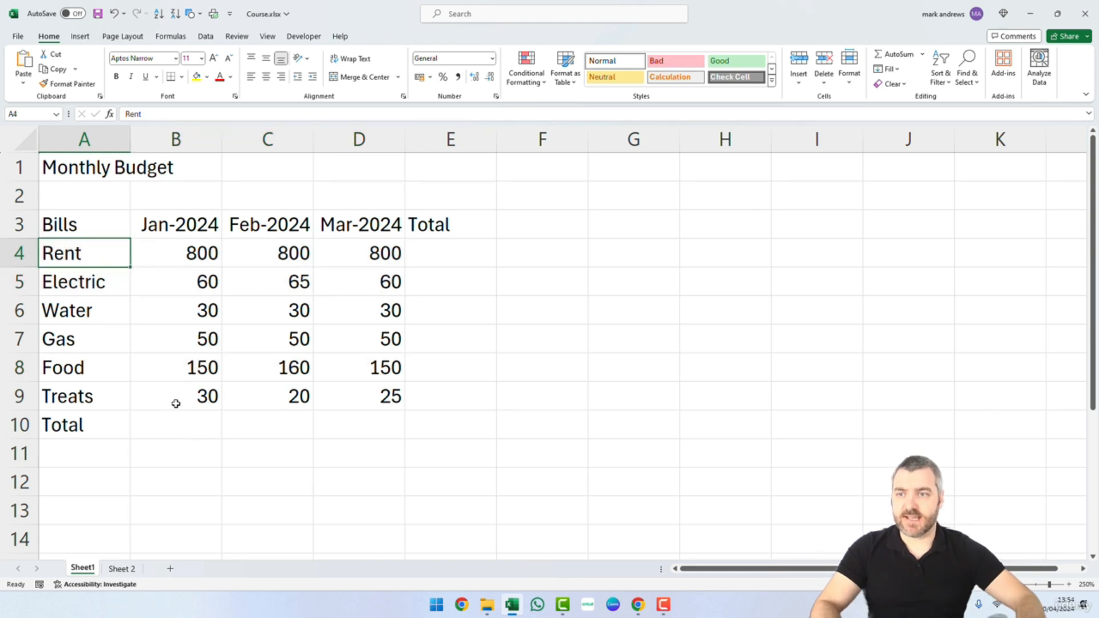
Select all January amounts B4:B9 as one range, then pick the separate cells B4, B6 and B8.
left_click_drag(198, 252, 203, 401)
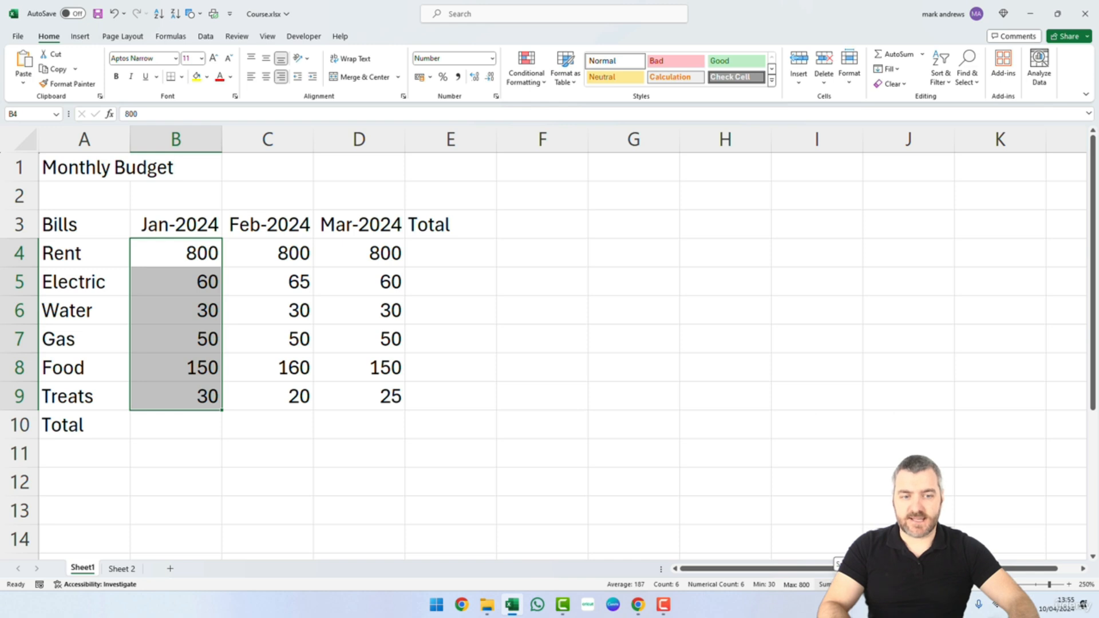
left_click(205, 419)
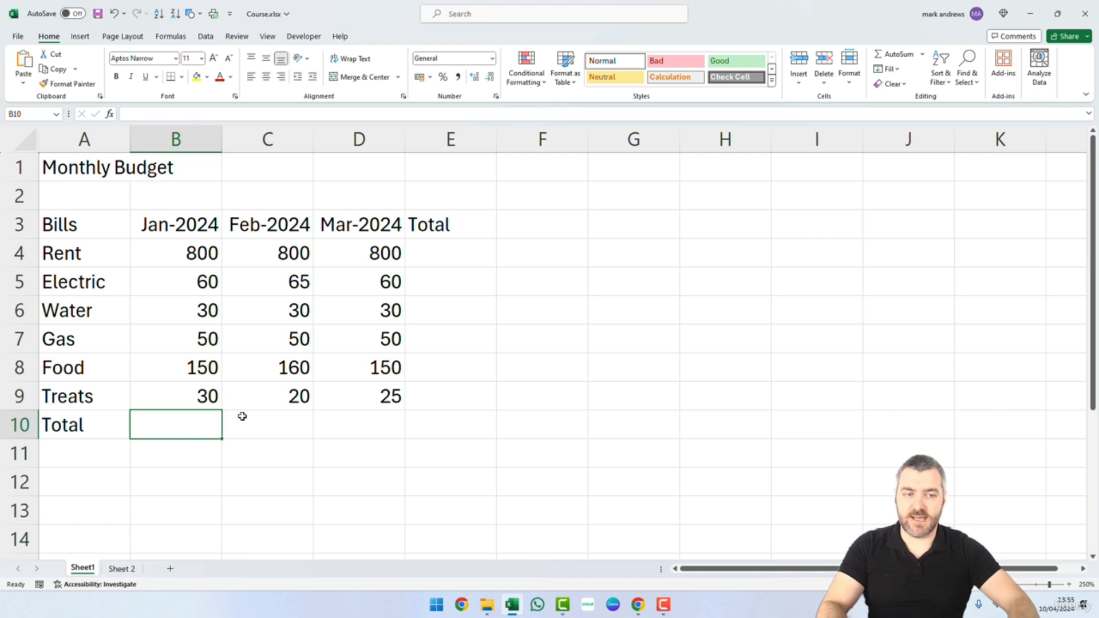
left_click_drag(189, 254, 203, 393)
left_click(191, 255)
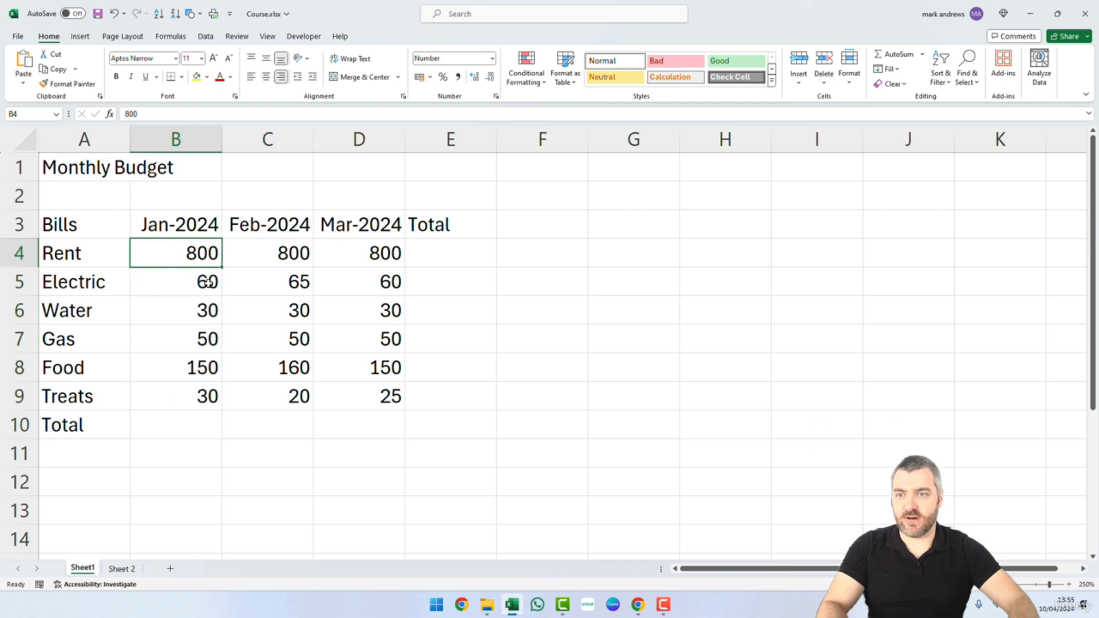
left_click(205, 302, "ctrl")
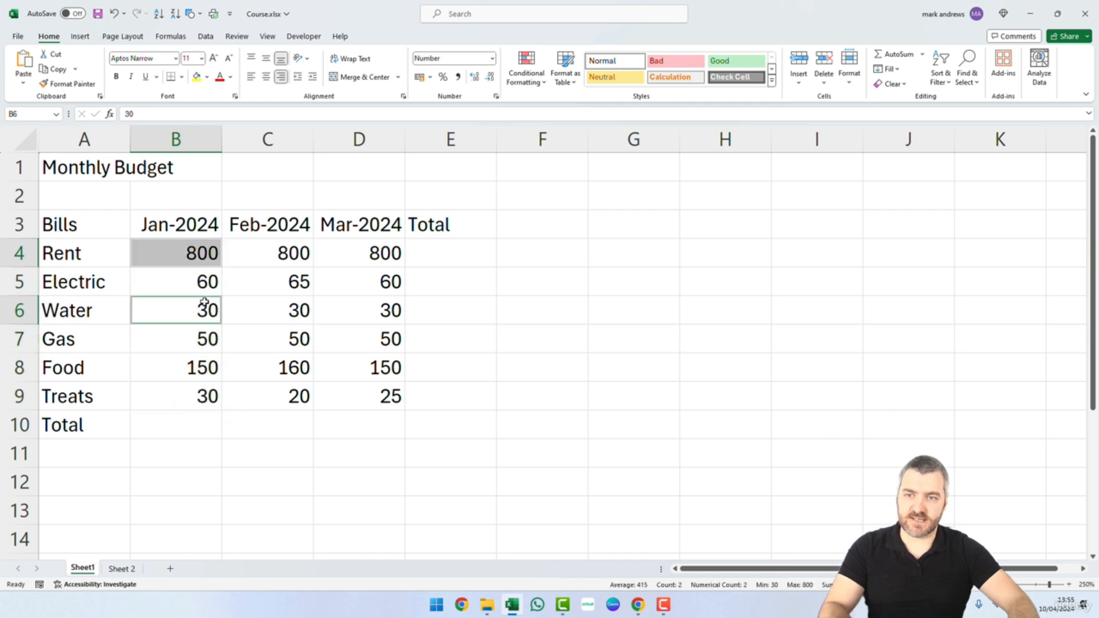
left_click(196, 365)
Enter the January total in B10 as a formula of typed numbers, =800+60+30+50+150+30.
left_click(197, 421)
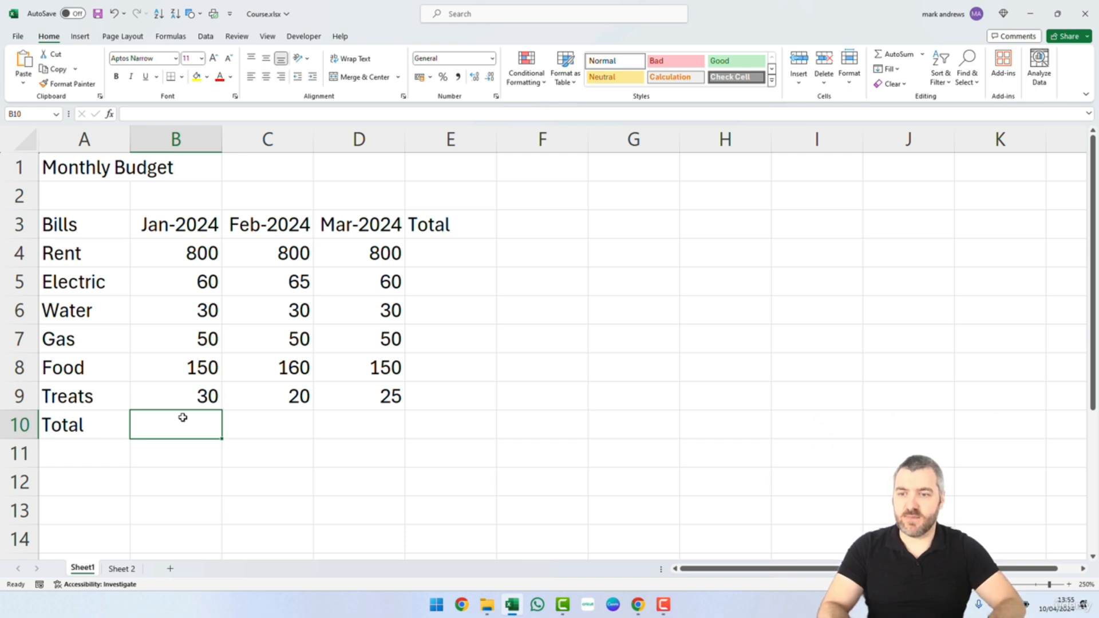
type("=")
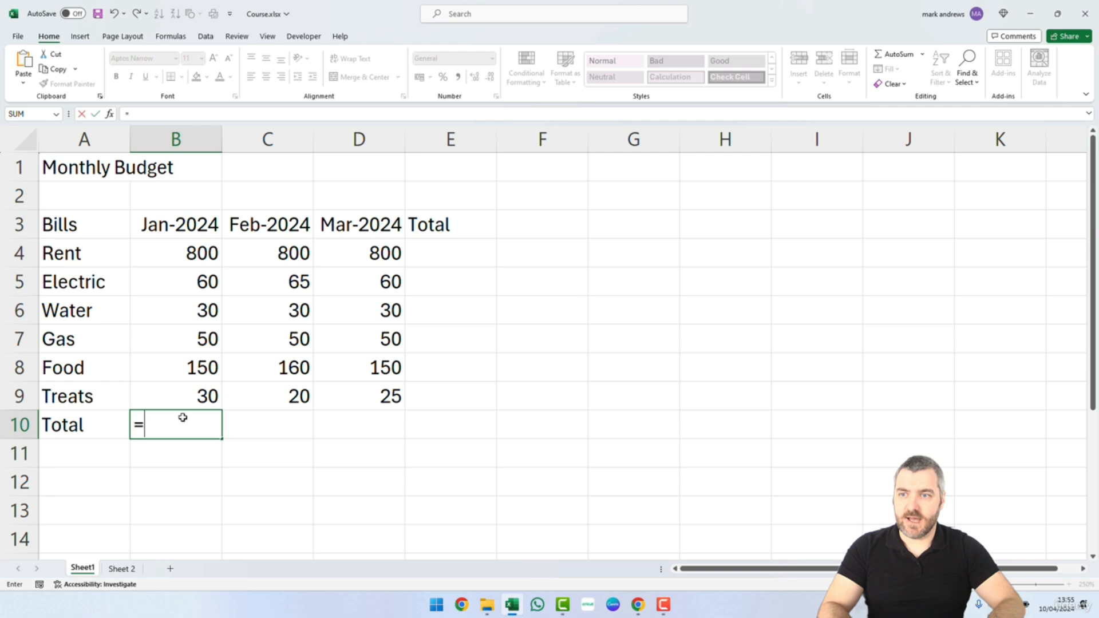
type("8")
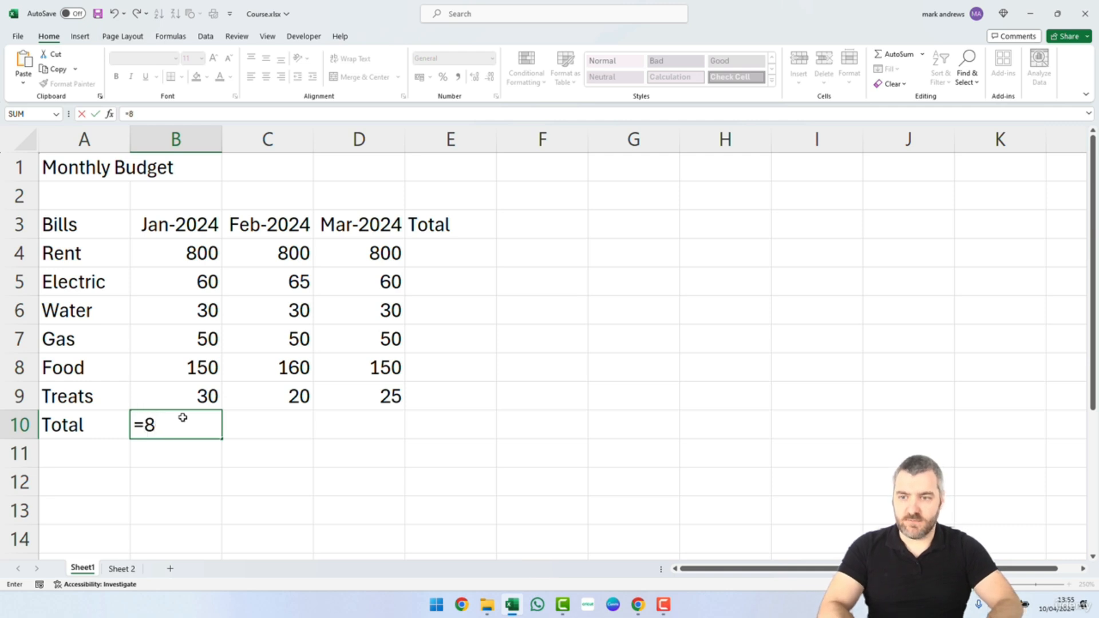
type("00+60+30+")
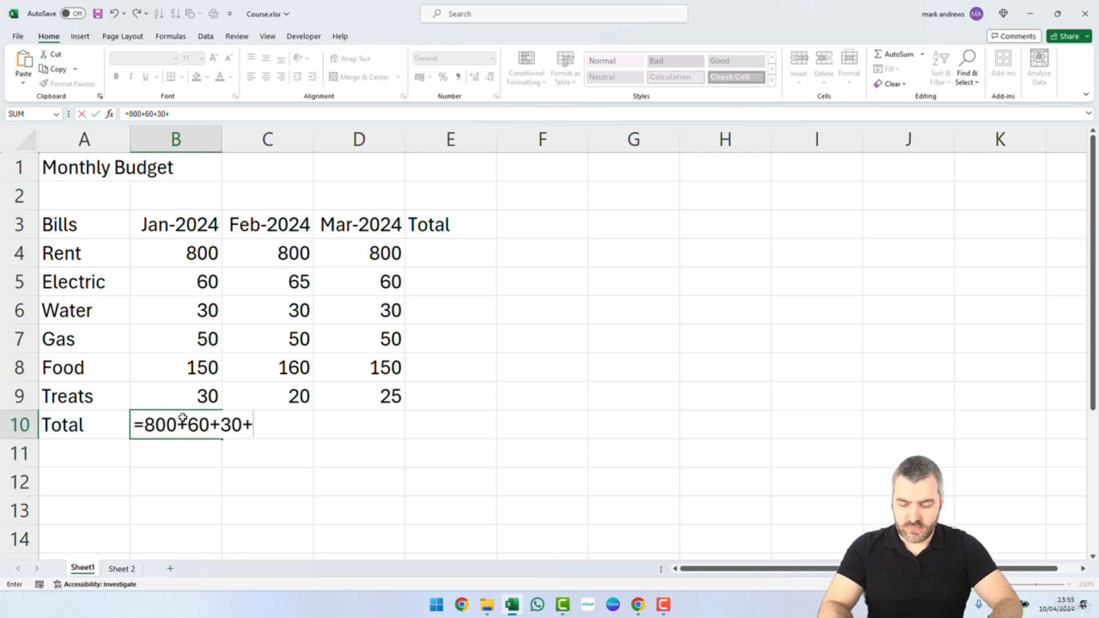
type("50+")
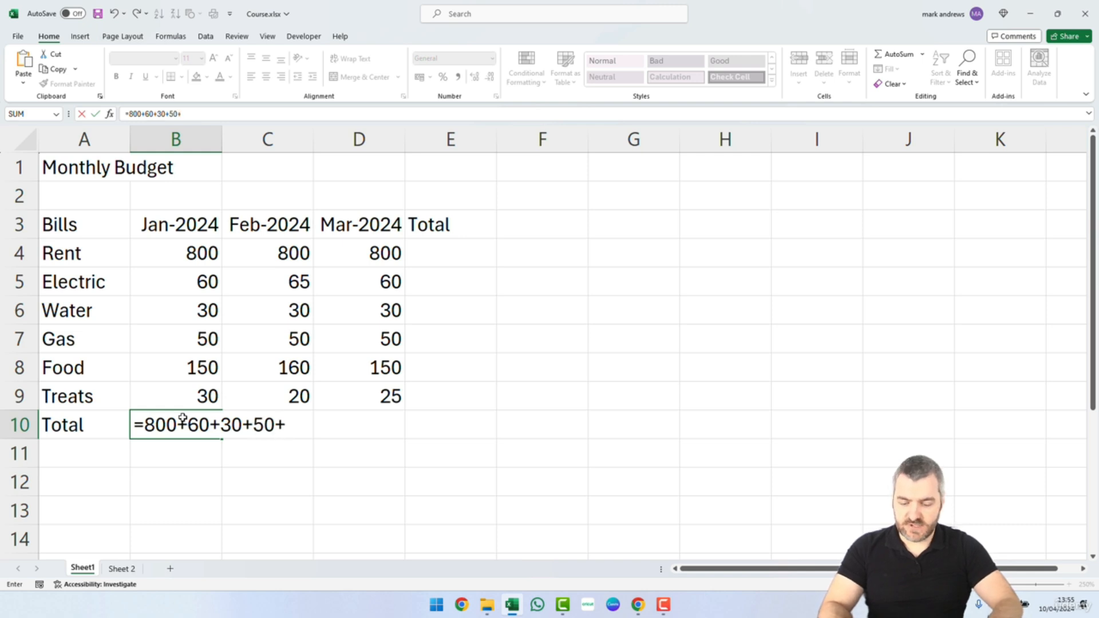
type("150")
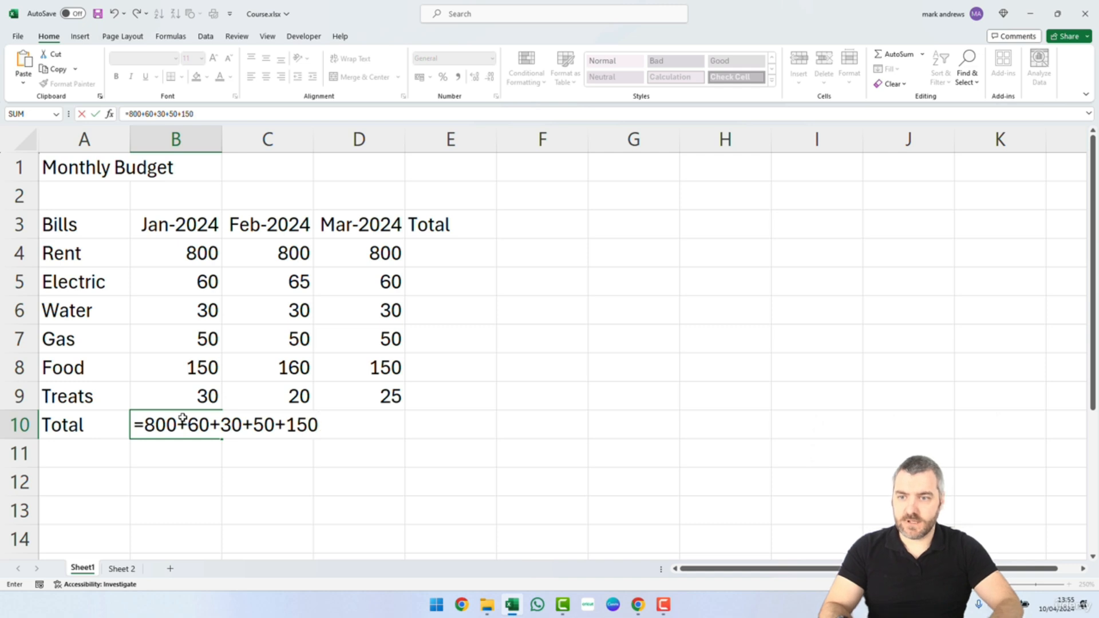
type("+30")
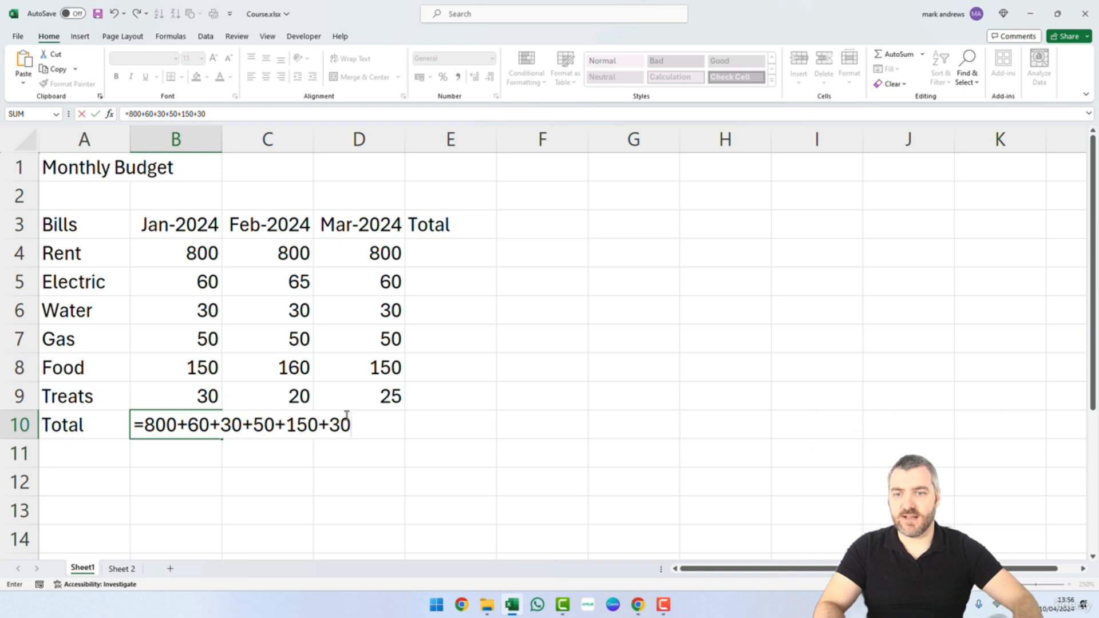
key("Return")
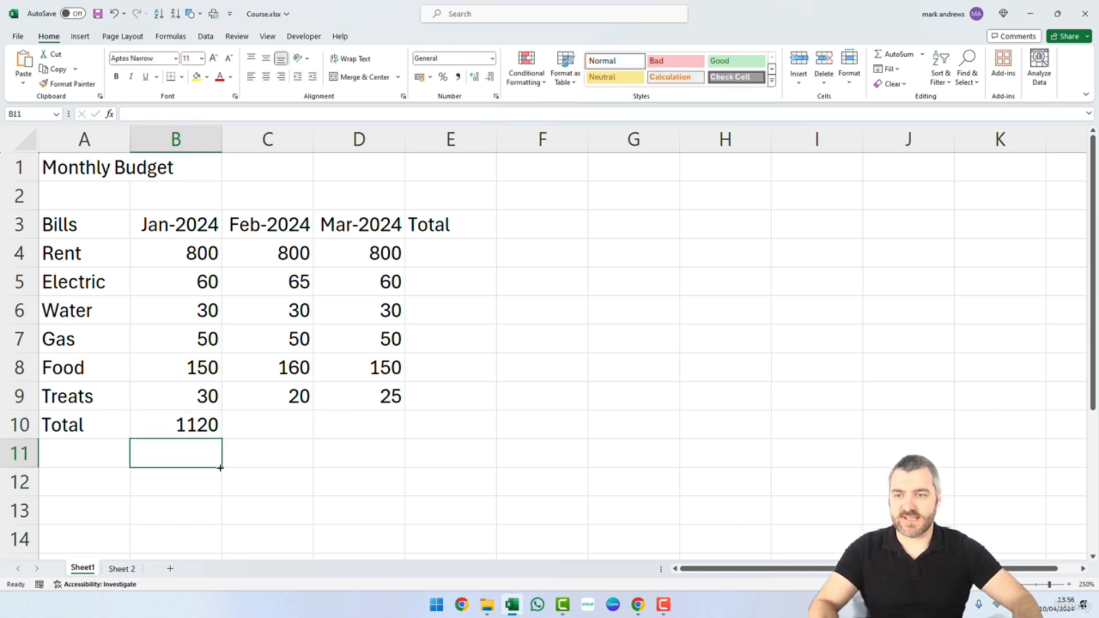
Check the January amounts B4:B9 against the B10 formula and set the January Treats amount in B9 to 50.
left_click_drag(195, 256, 198, 396)
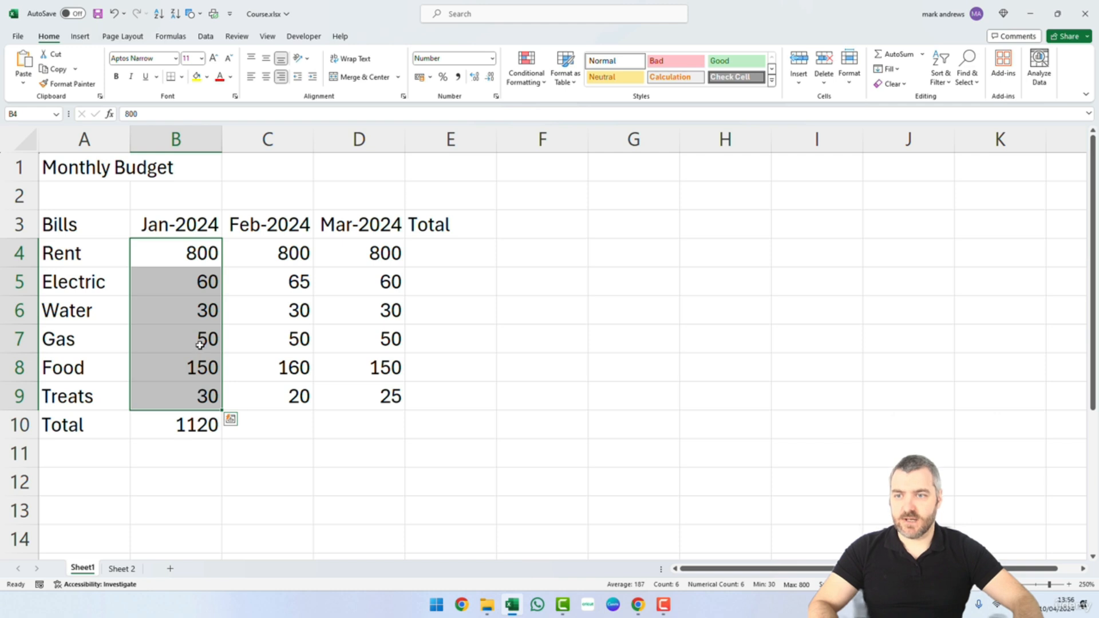
left_click(190, 423)
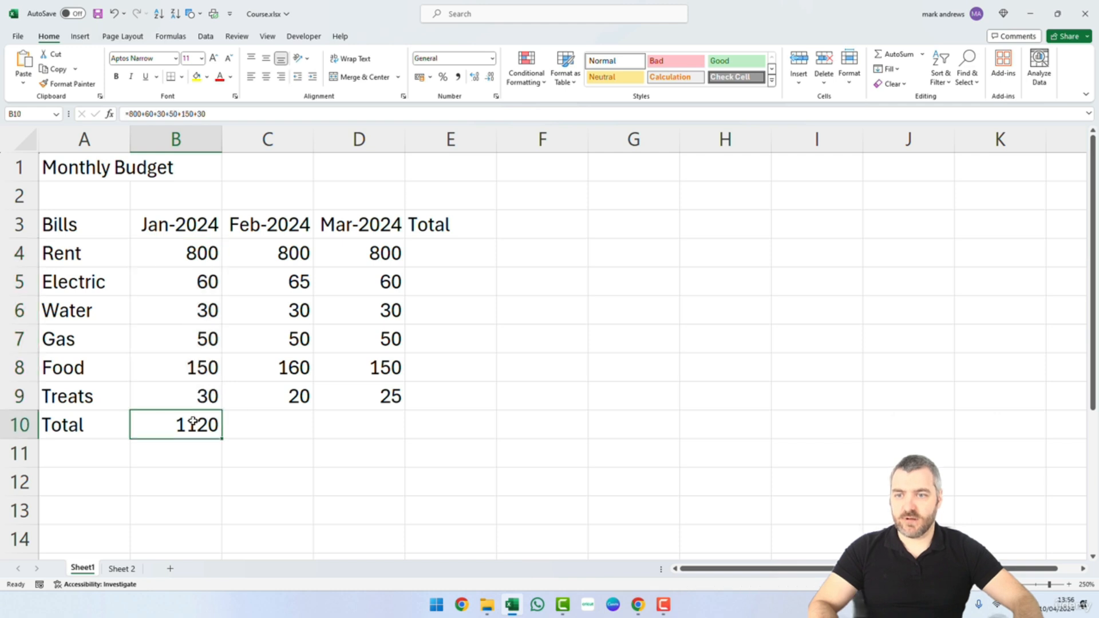
left_click(189, 393)
type("50")
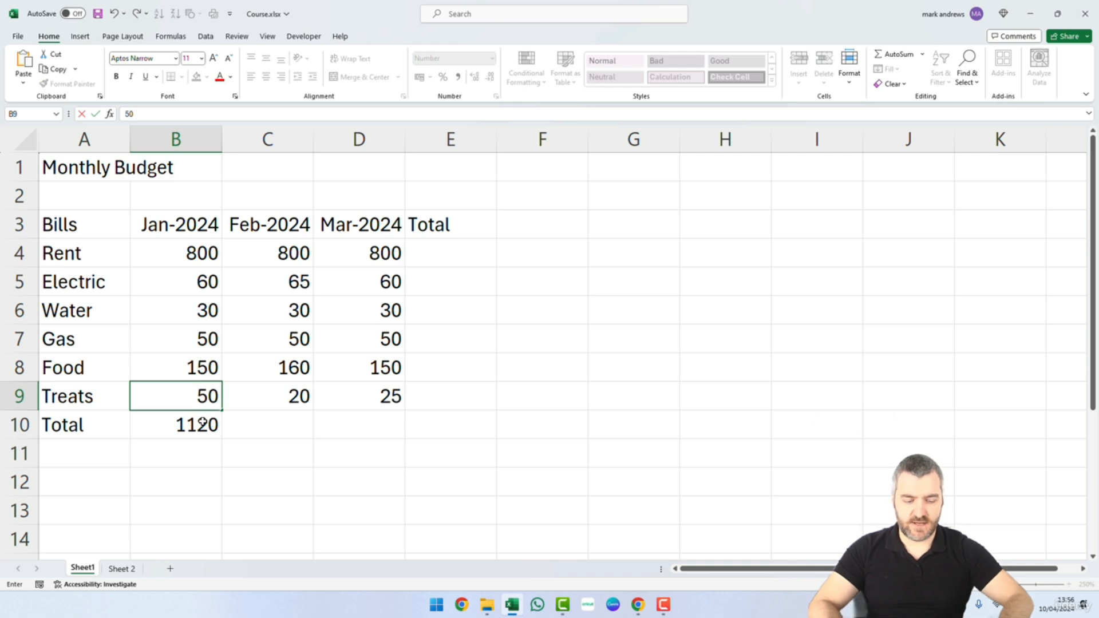
key("Return")
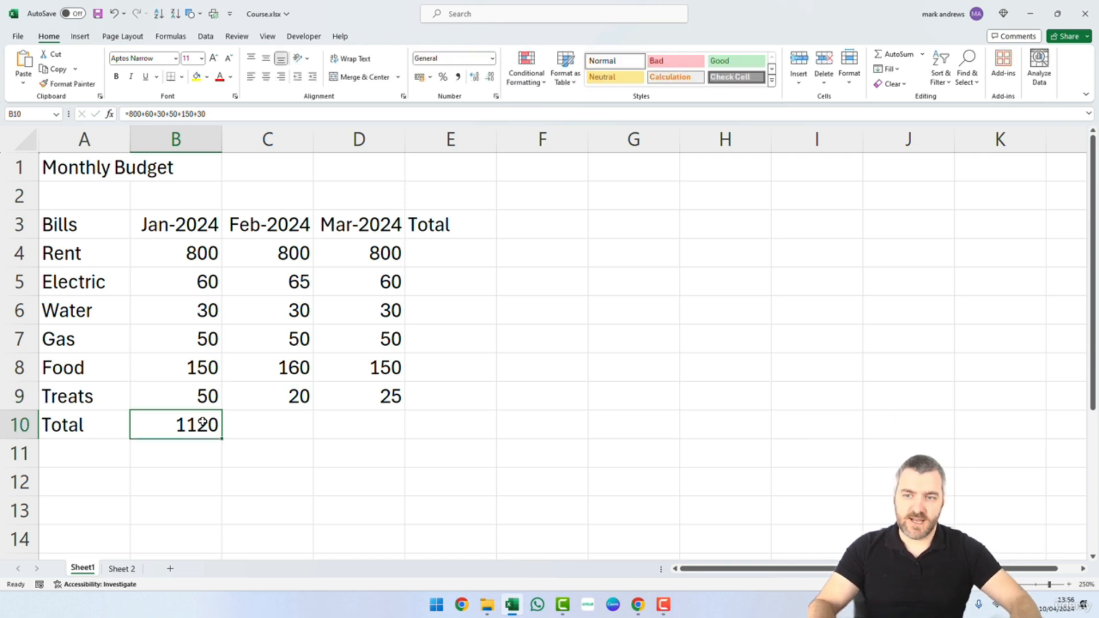
Select the January amounts B4:B9 and compare them with the hard-coded total formula in B10.
left_click(191, 257)
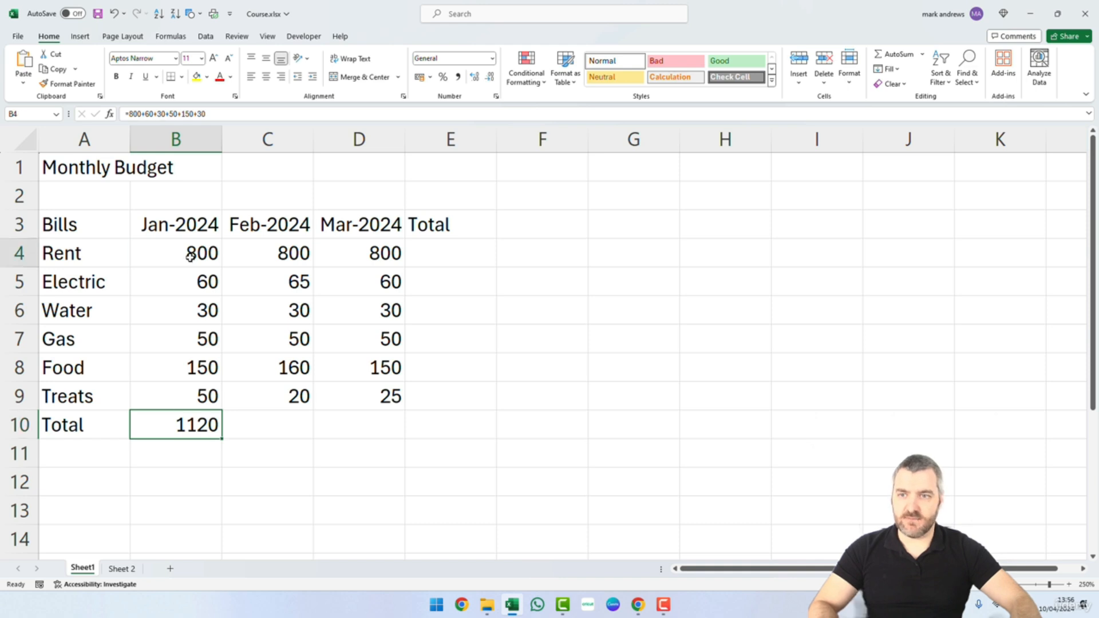
left_click_drag(191, 257, 197, 391)
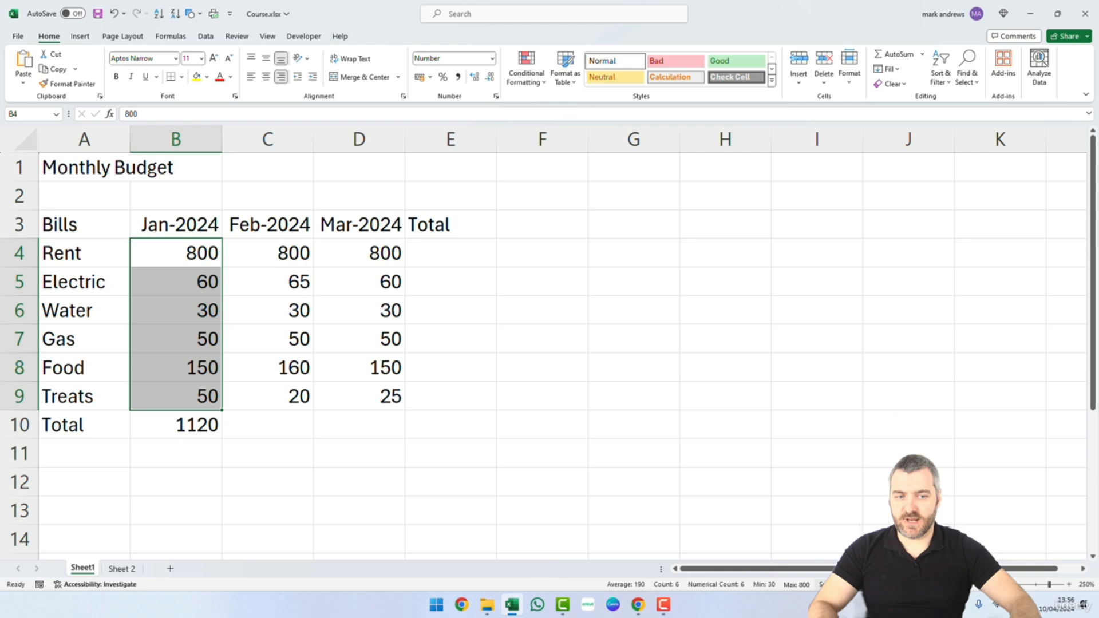
left_click(209, 430)
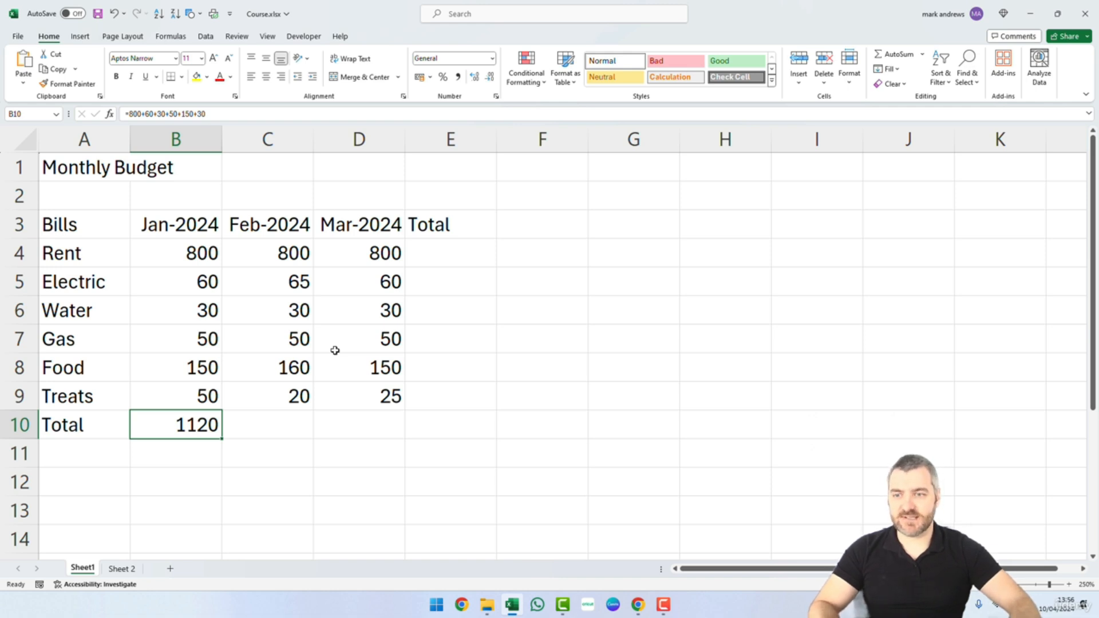
left_click_drag(193, 254, 190, 388)
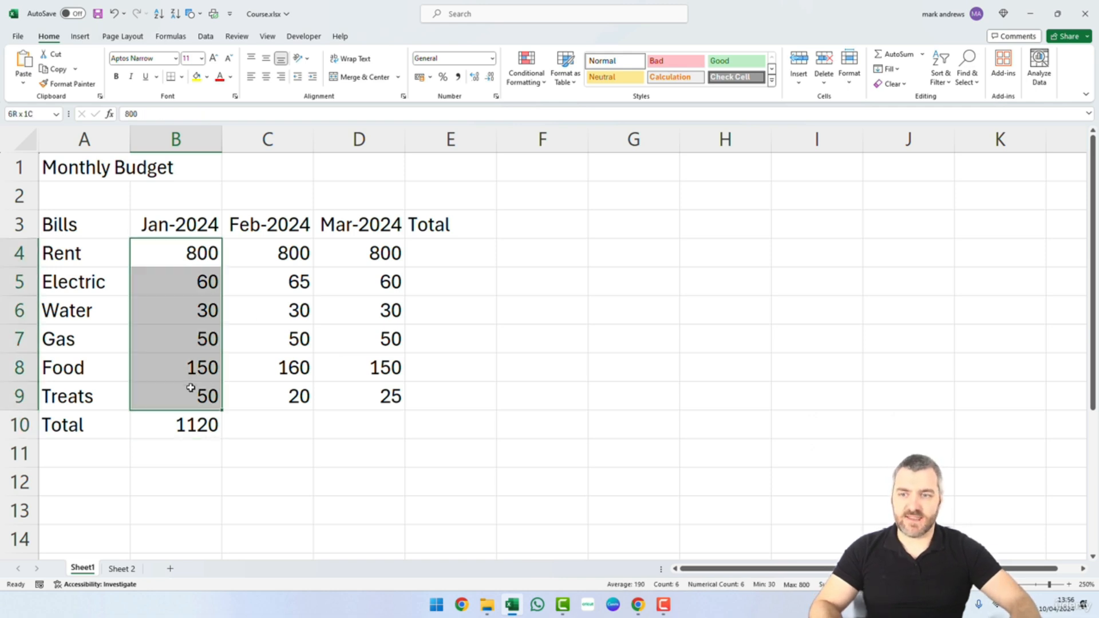
left_click(289, 419)
Replace the January total in B10 with the cell-reference formula =B4+B5+B6+B7+B8.
left_click(190, 424)
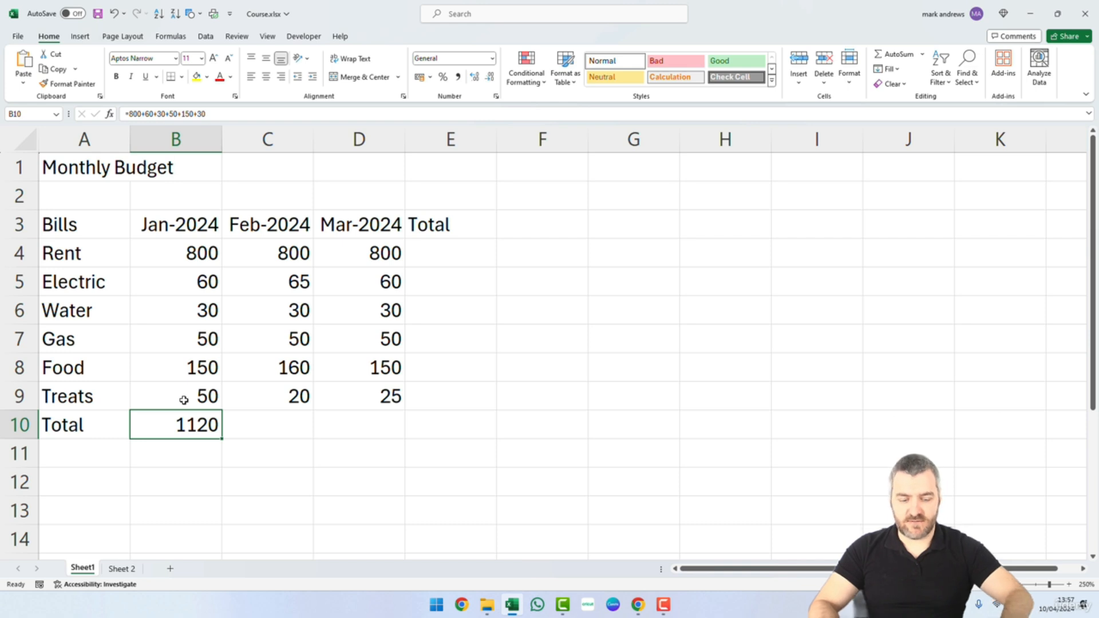
key("BackSpace")
type("=")
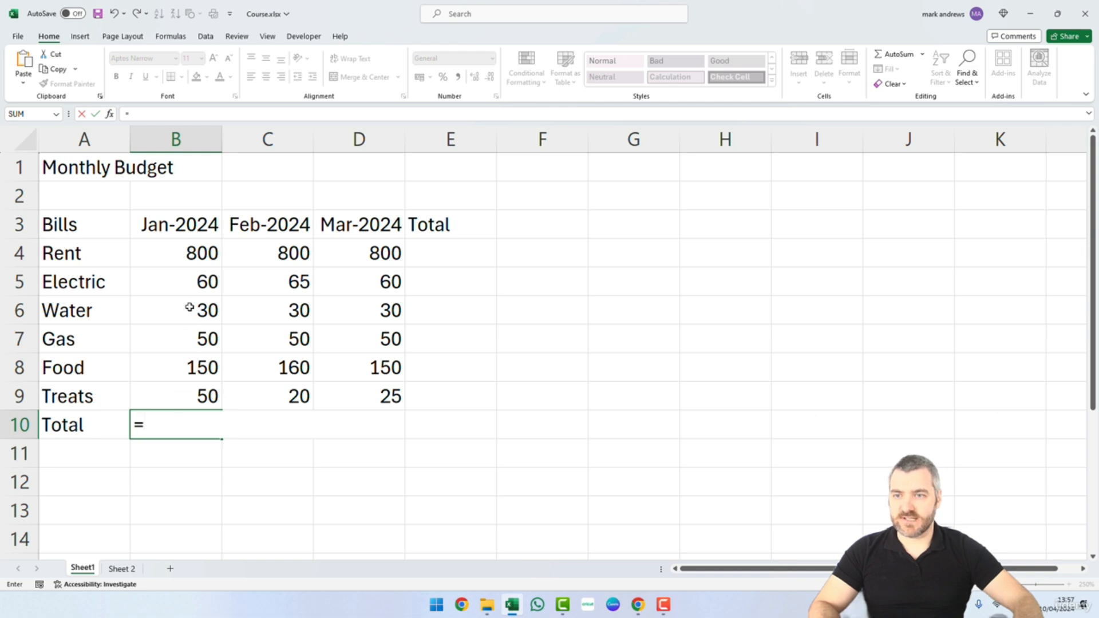
left_click(198, 260)
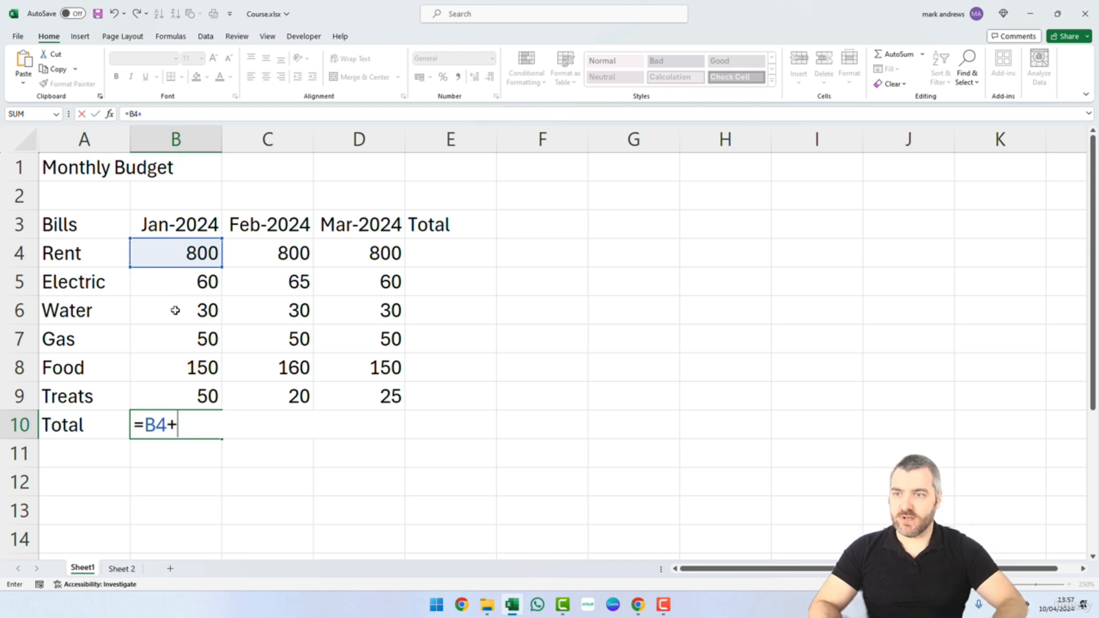
type("B5+")
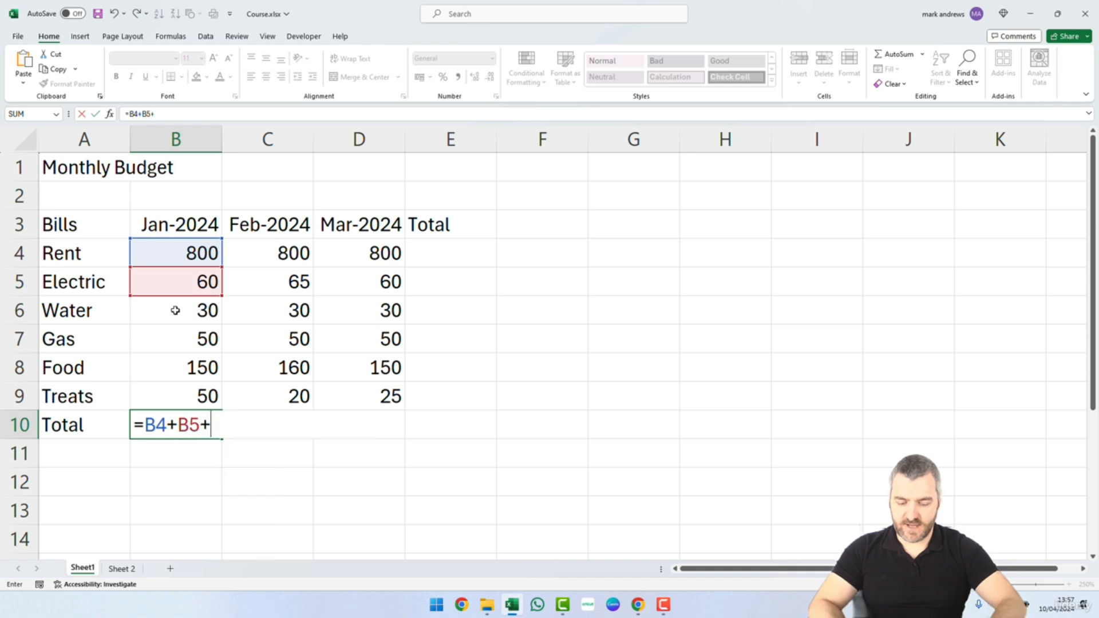
type("B6")
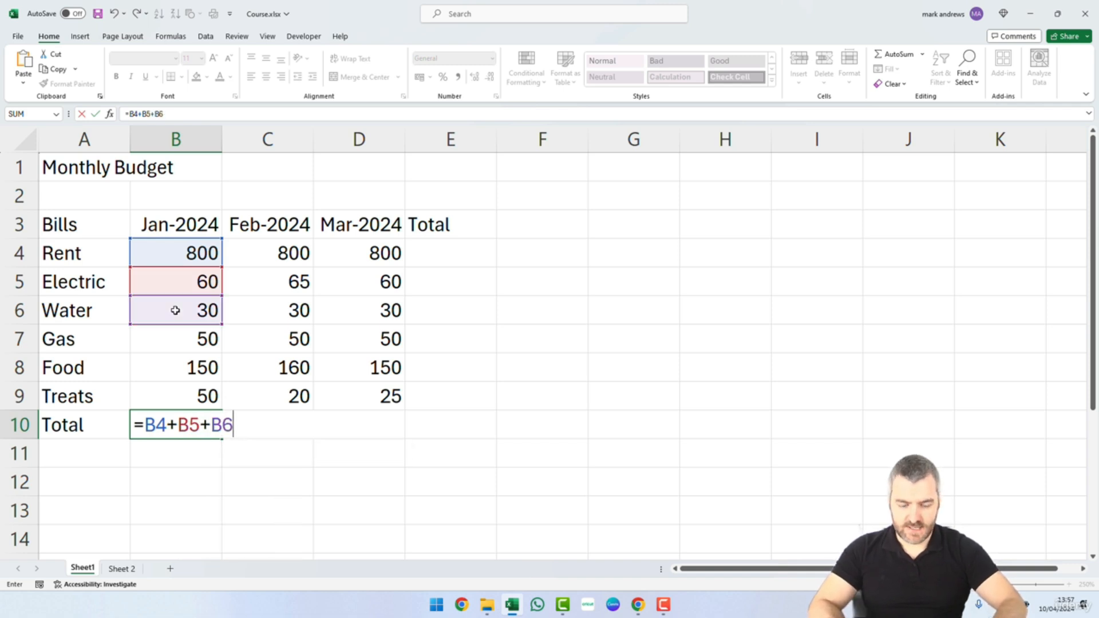
type("+B7")
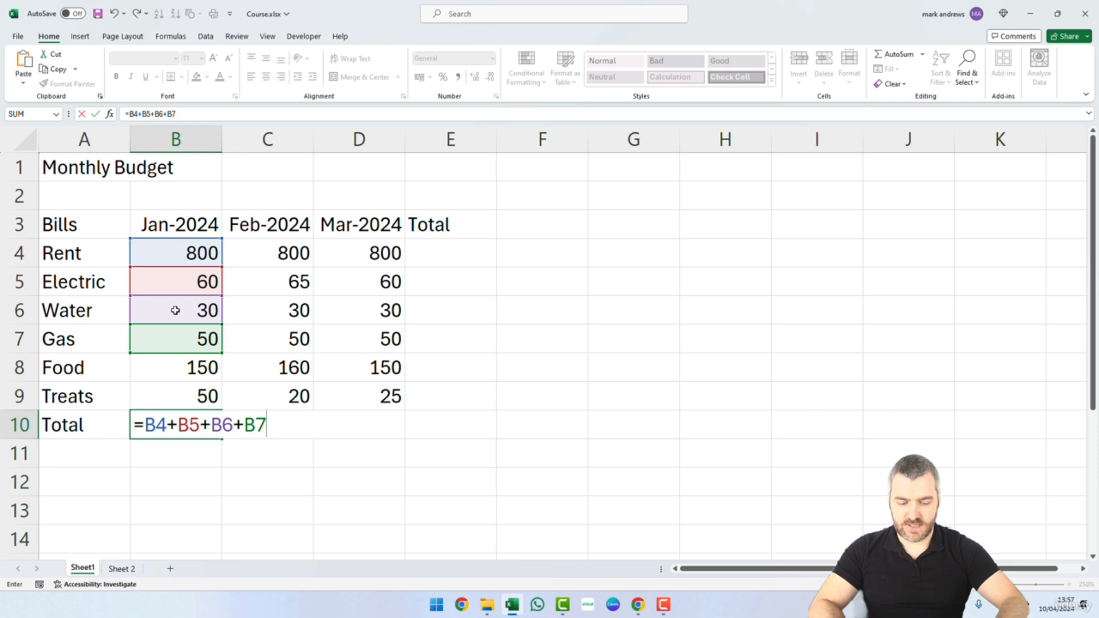
type("+B8")
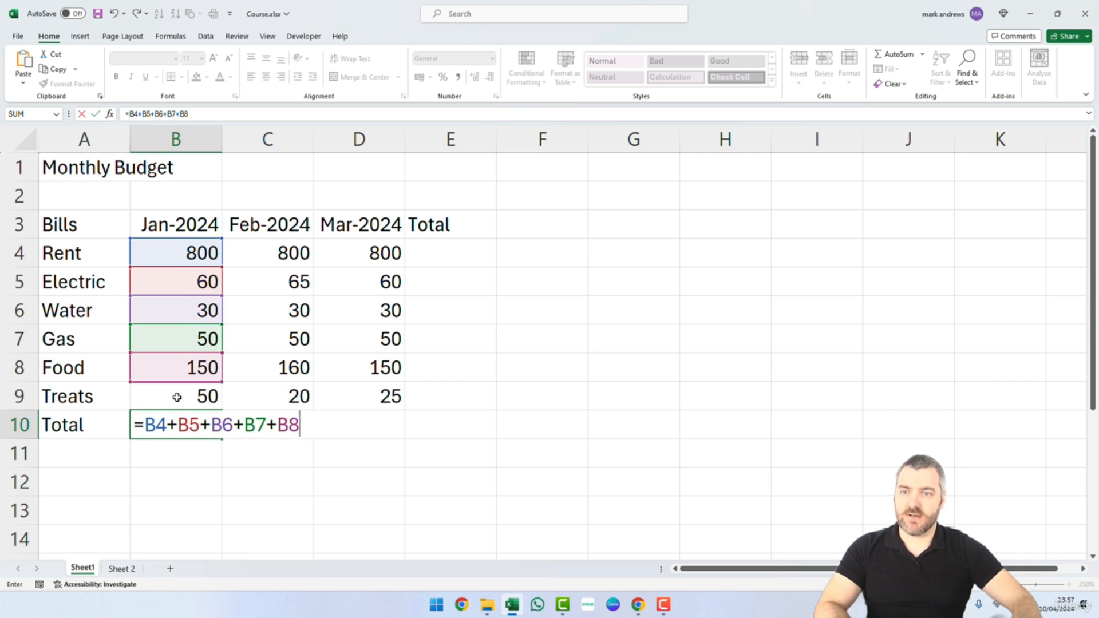
key("Return")
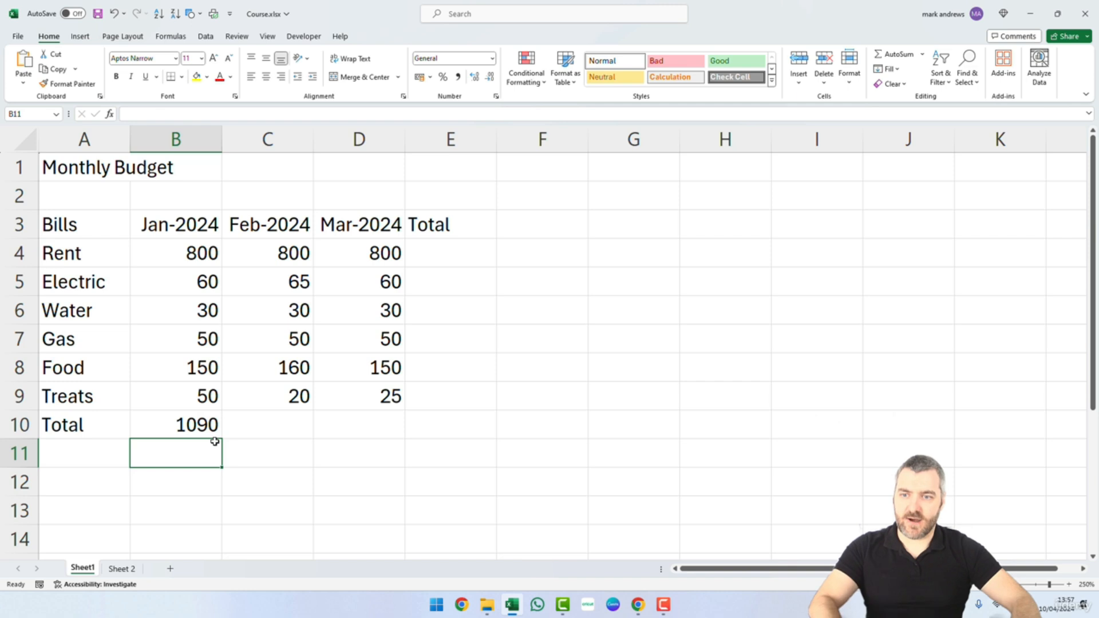
Extend the January total formula in B10 with +B9 so that it includes the Treats amount.
left_click(206, 427)
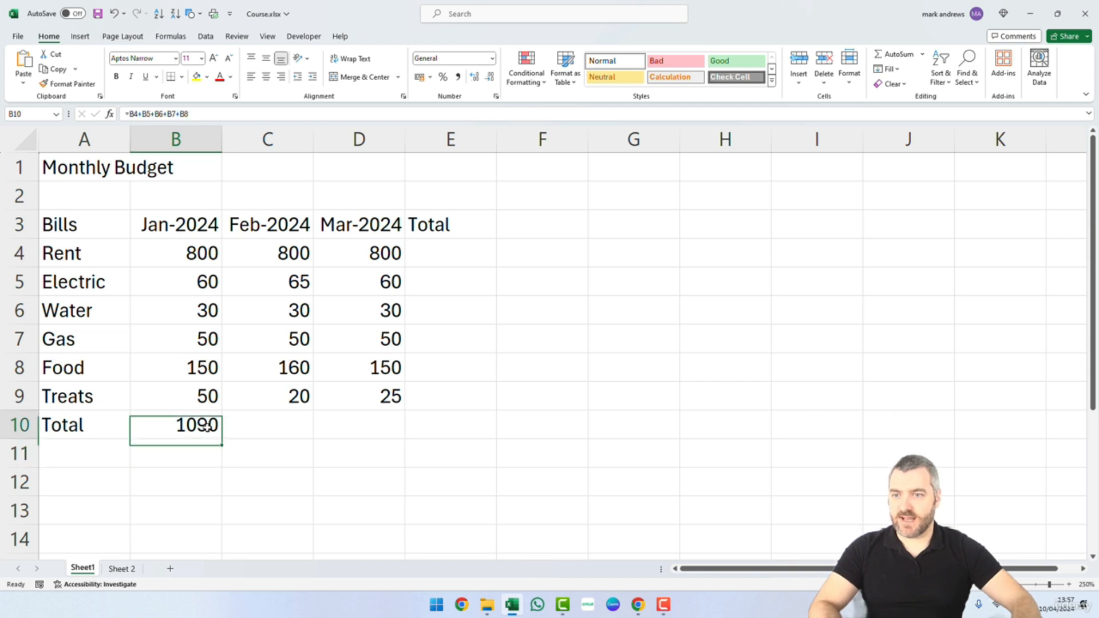
double_click(206, 426)
type("+B9")
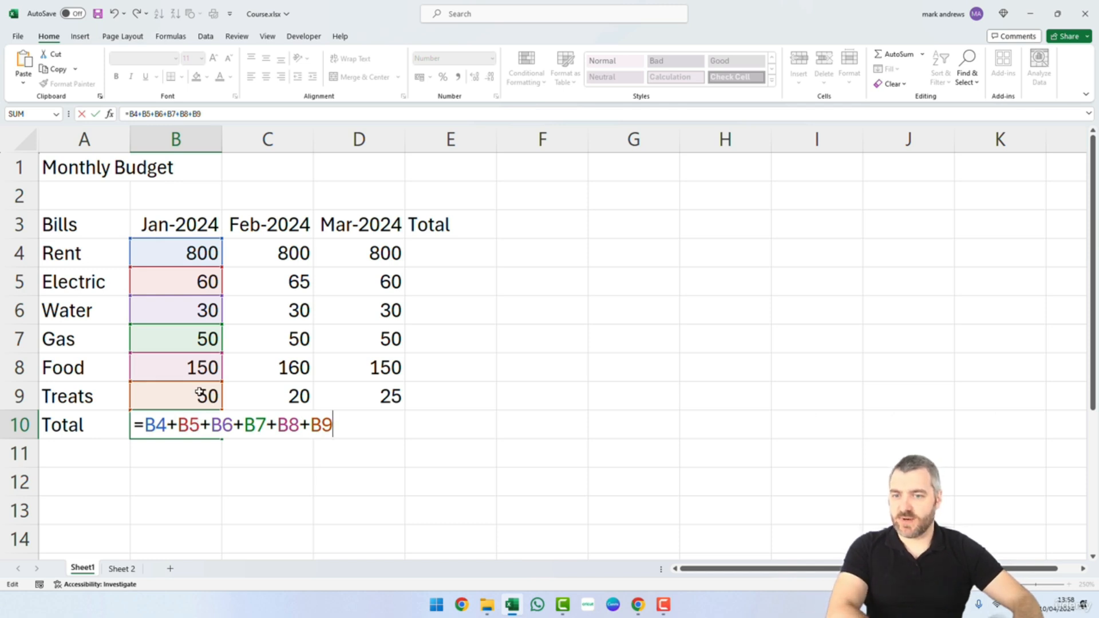
key("Return")
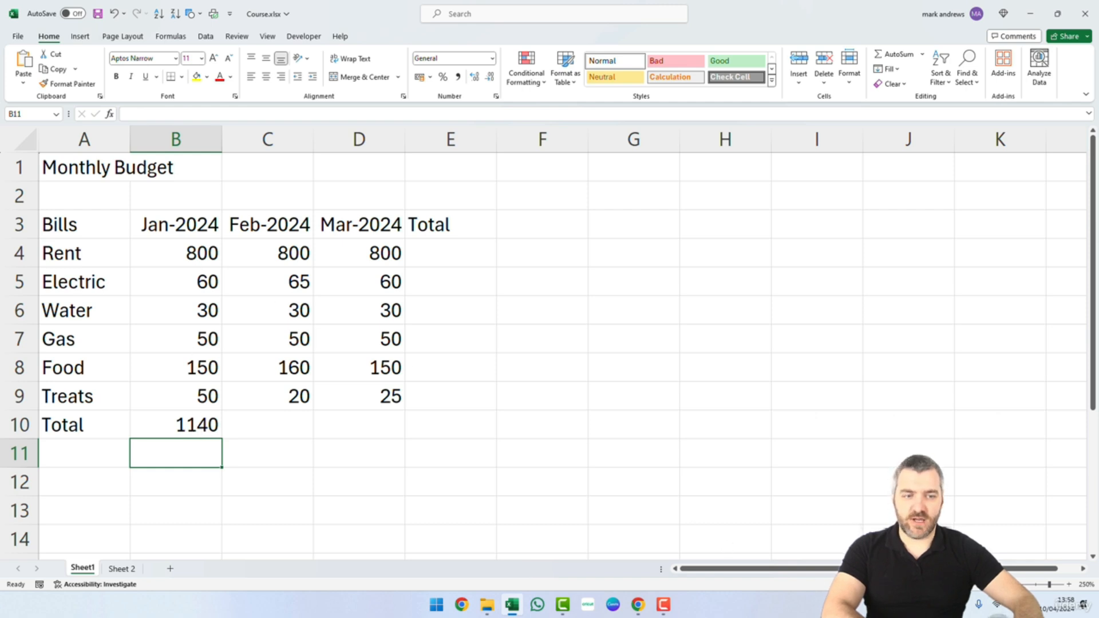
Set the January Treats amount in B9 to 30.
left_click(213, 396)
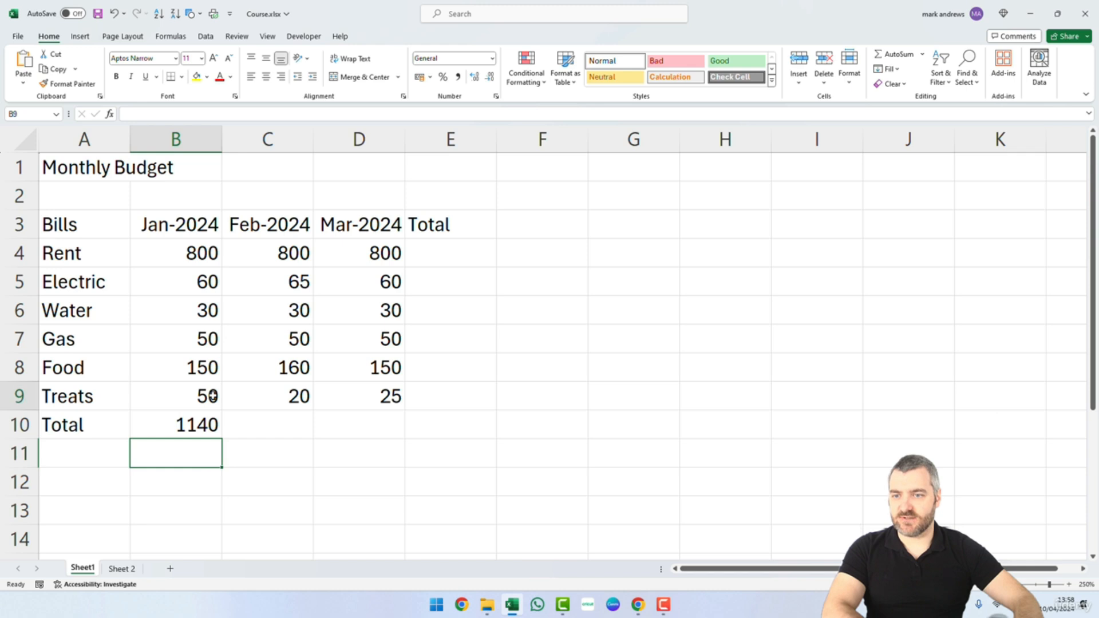
type("30")
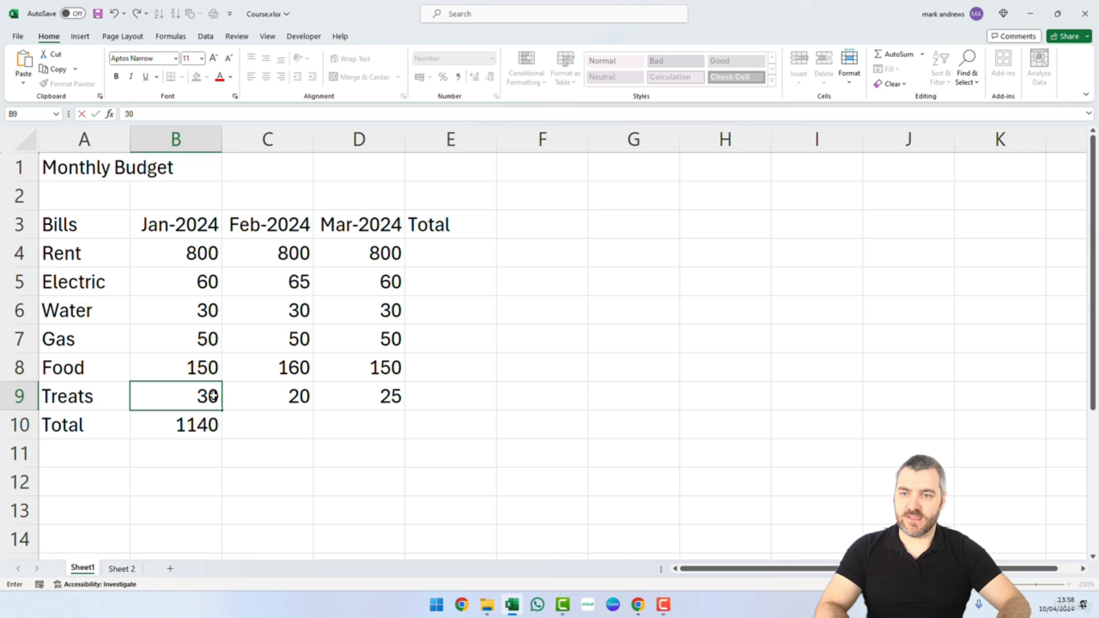
key("Return")
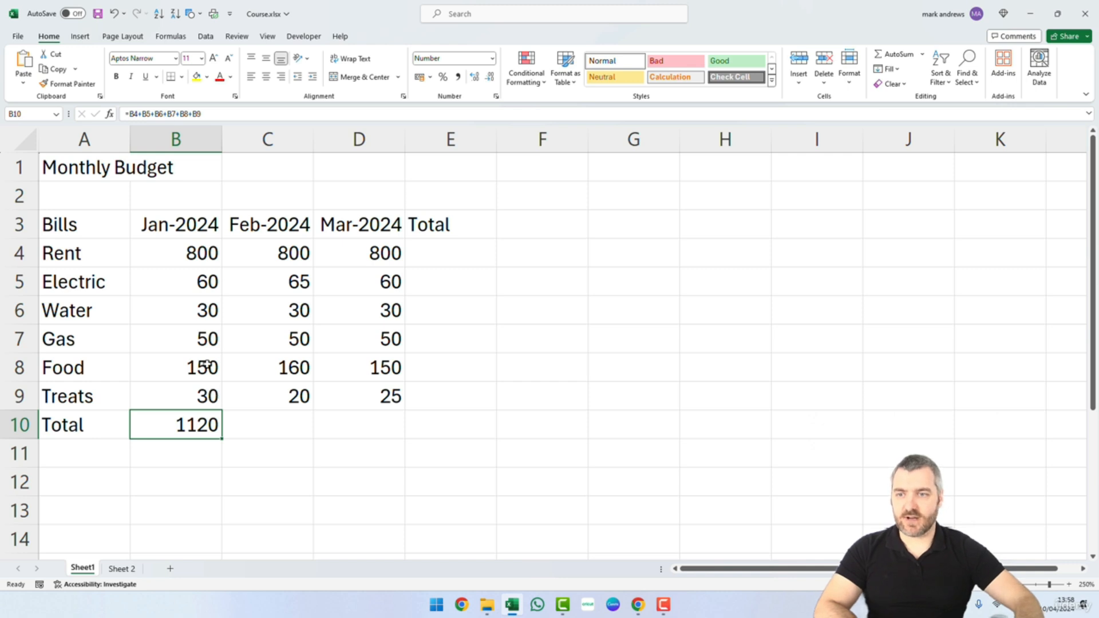
Select the January amounts B4:B9 as one range, then go through the cells individually to review the total's references.
left_click_drag(190, 255, 197, 393)
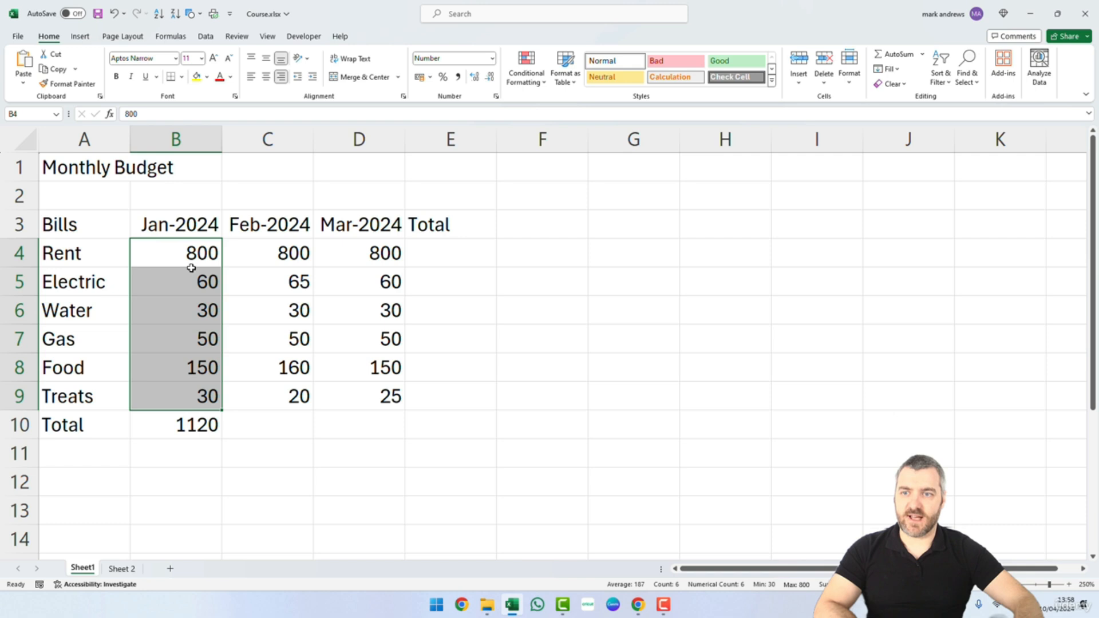
left_click(199, 250)
left_click(201, 282)
left_click(202, 346)
left_click(201, 369)
left_click(200, 389)
left_click(199, 261)
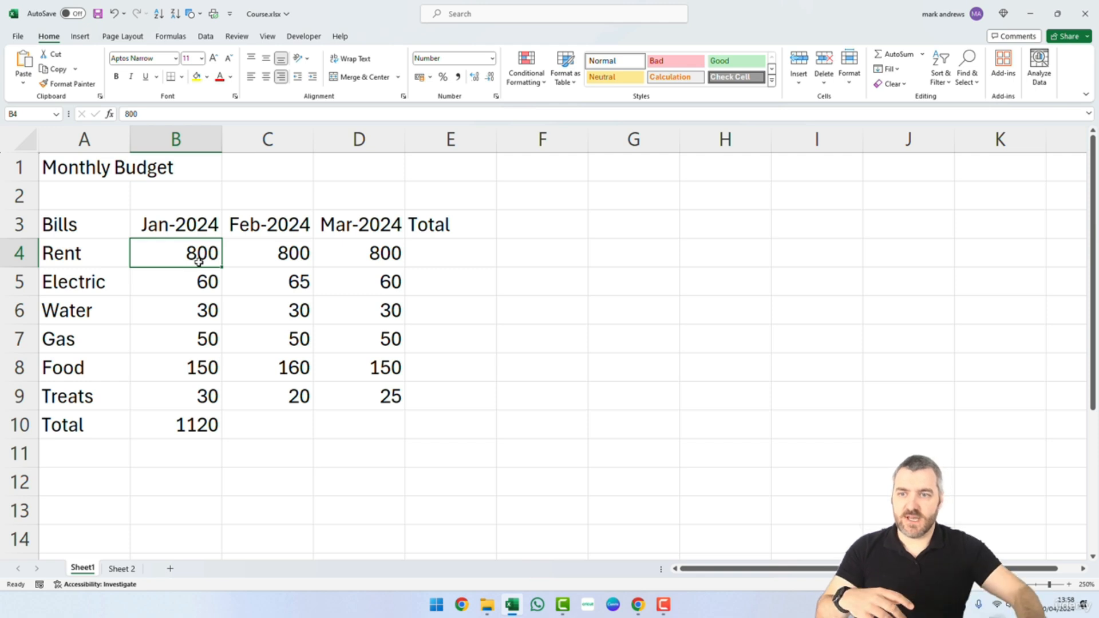
left_click(200, 278)
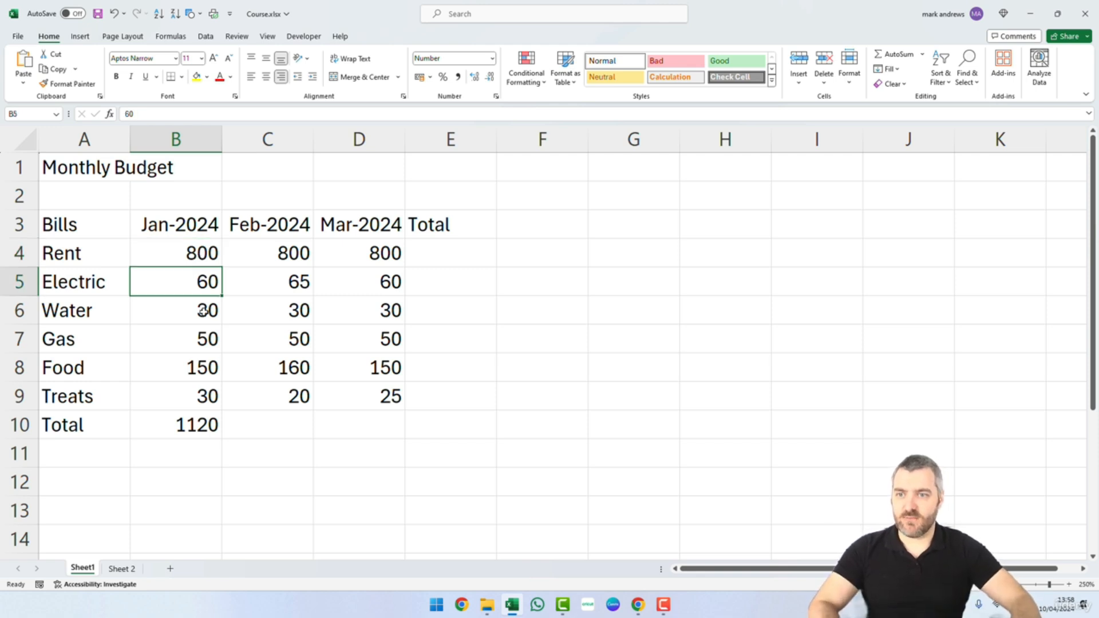
left_click(202, 309)
left_click(203, 336)
left_click(194, 366)
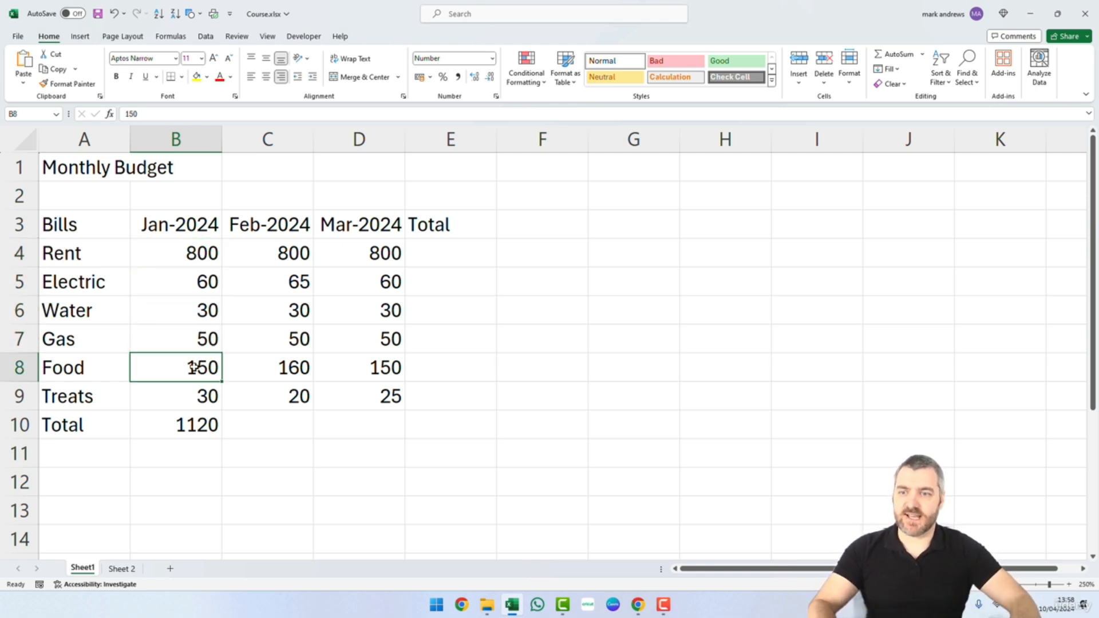
left_click(194, 395)
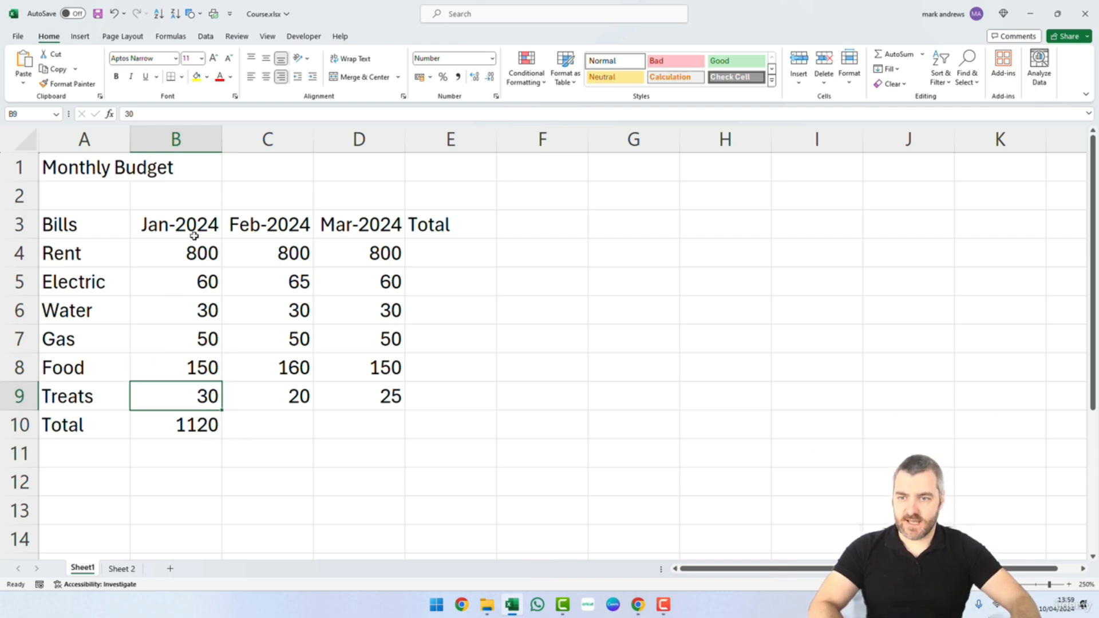
Calculate the Rent total in E4 with the cell-reference formula =B4+C4+D4.
left_click(182, 133)
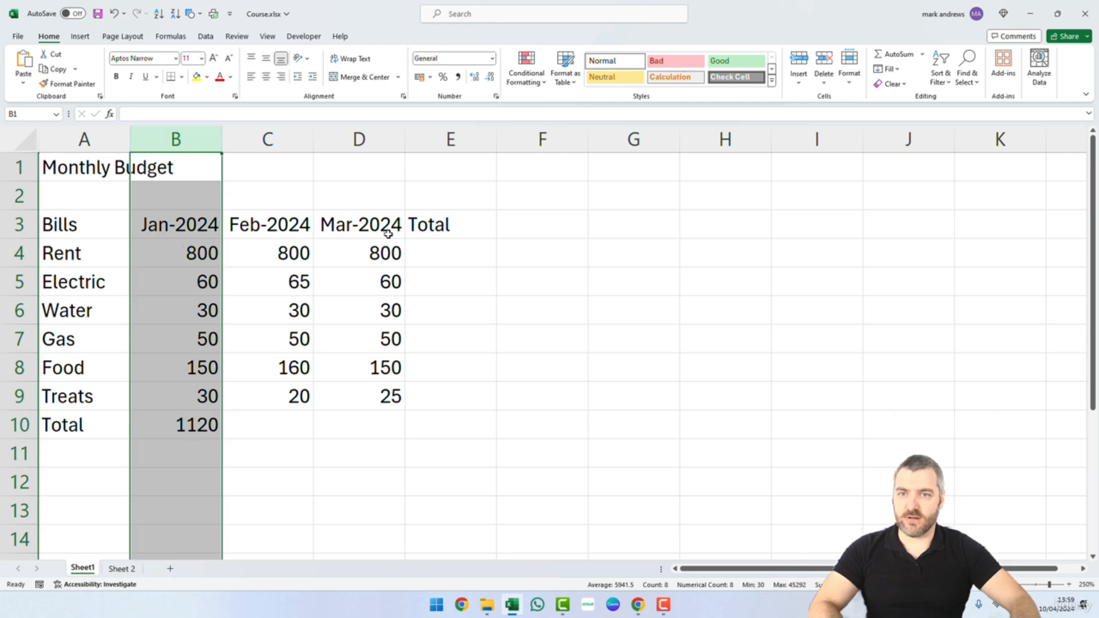
left_click(444, 262)
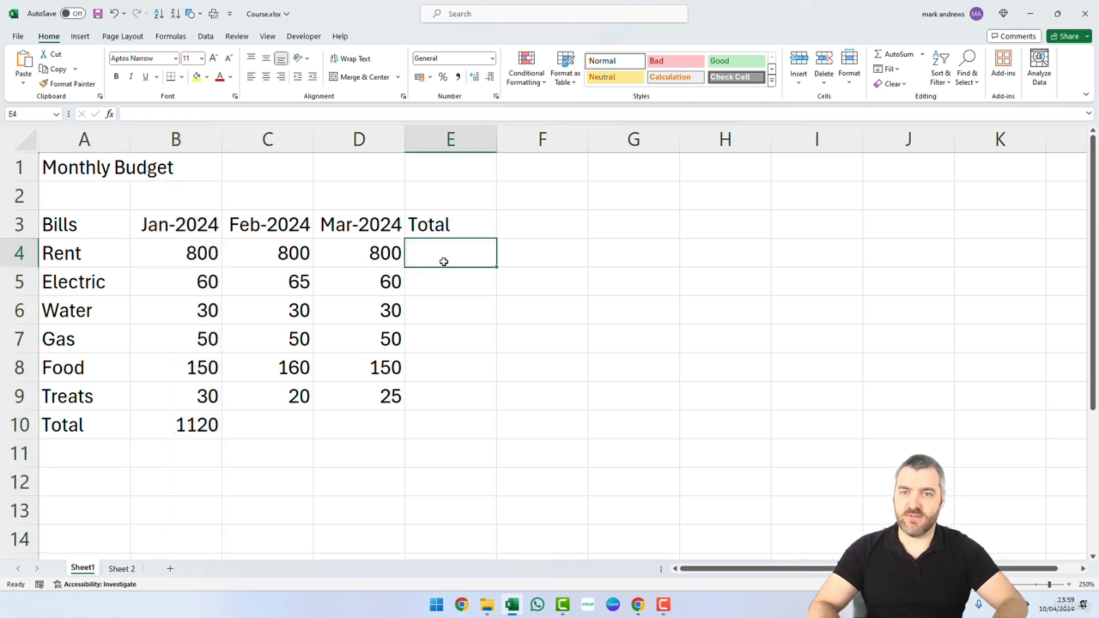
type("=")
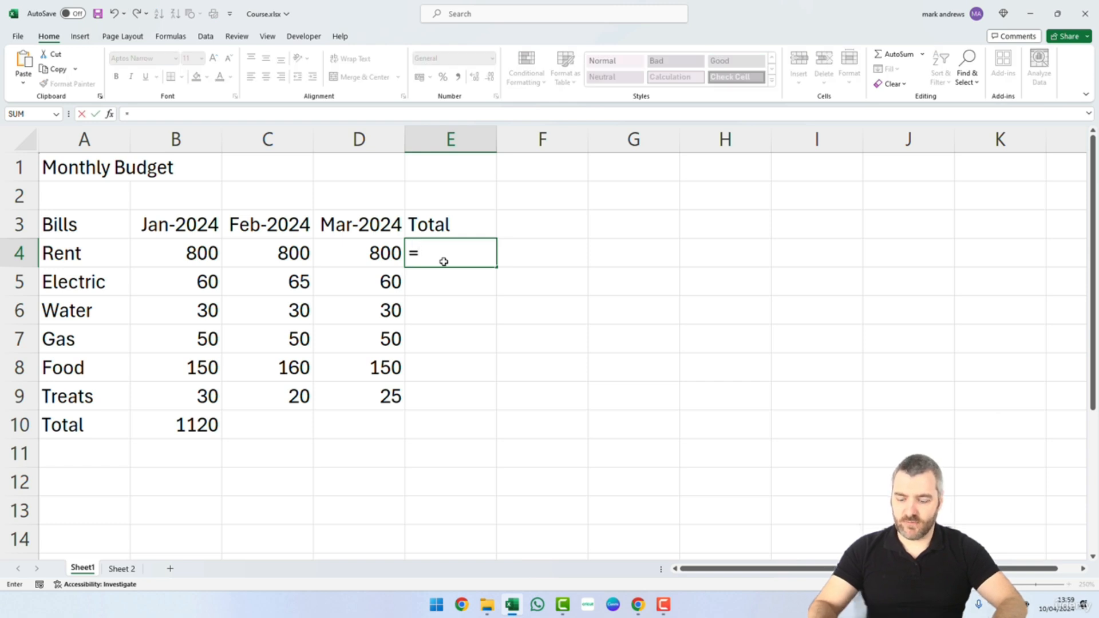
type("B4")
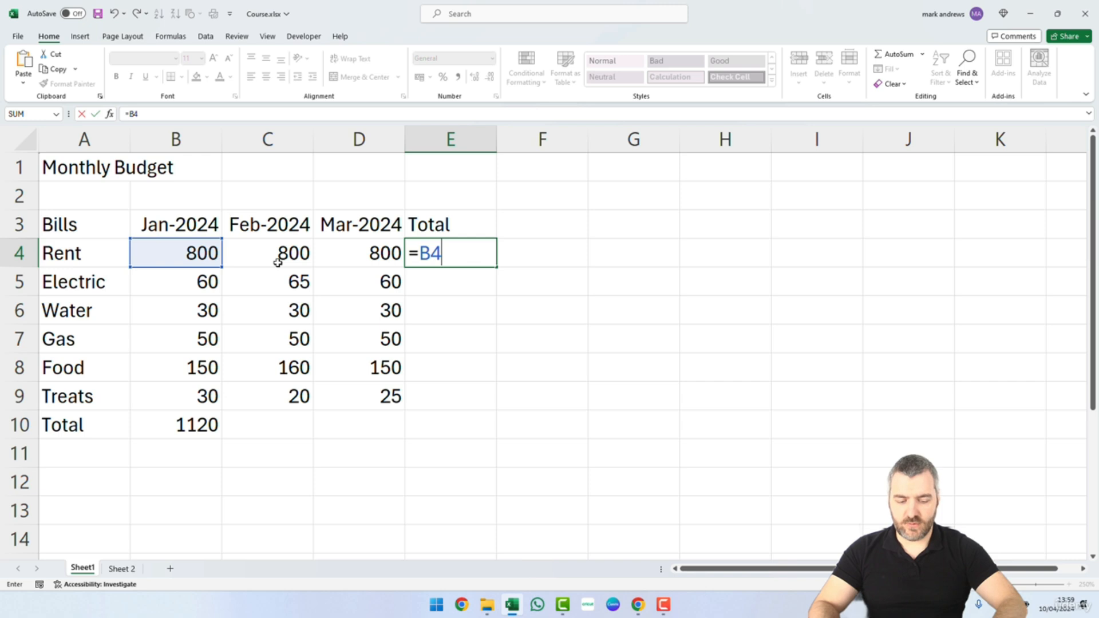
type("+")
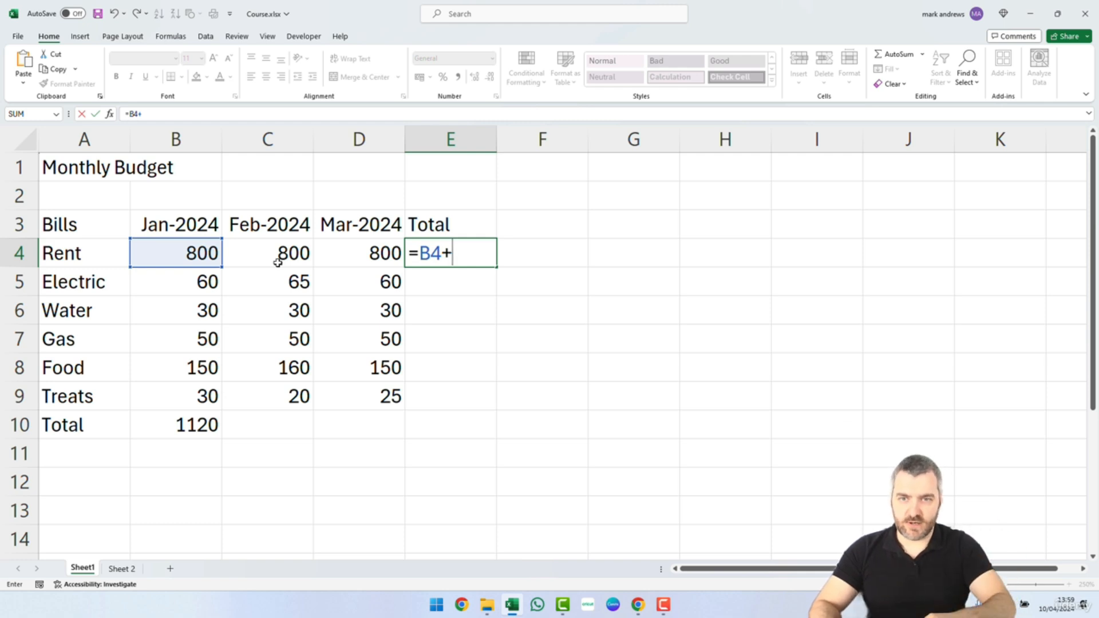
type("C4")
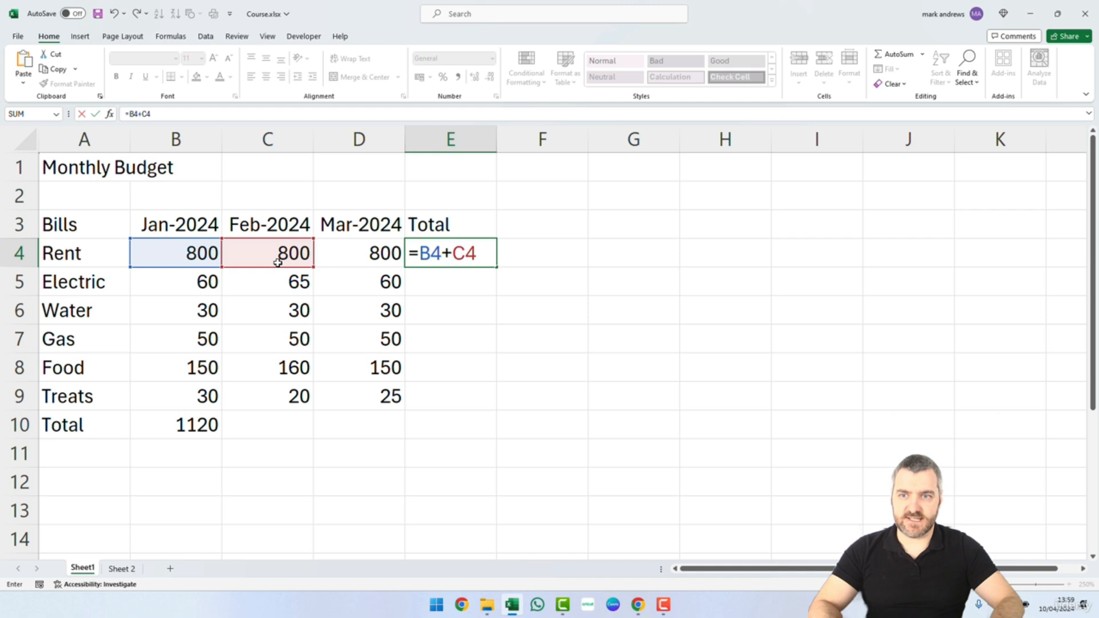
type("+D4")
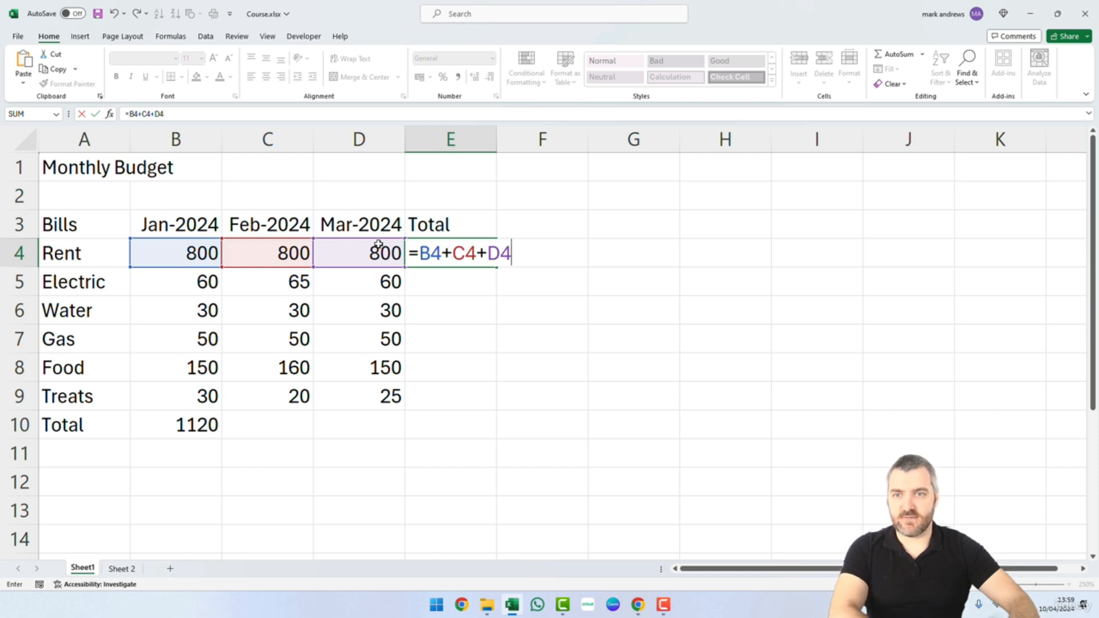
key("Return")
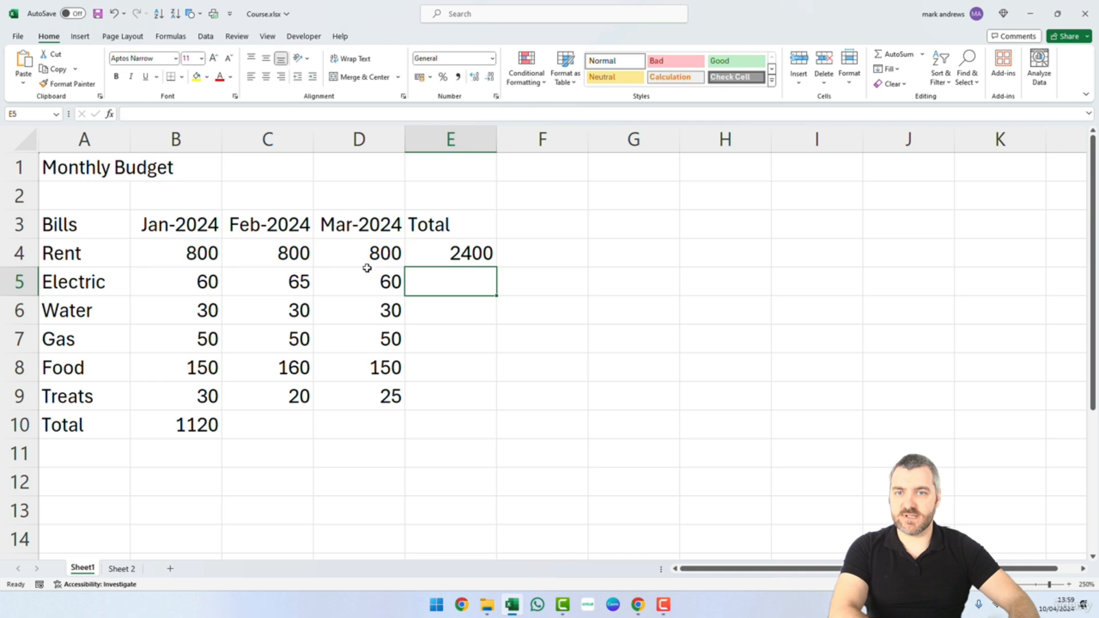
Test the Rent total by changing the March Rent in D4 to 900, and set it back to 800.
left_click(384, 256)
type("900")
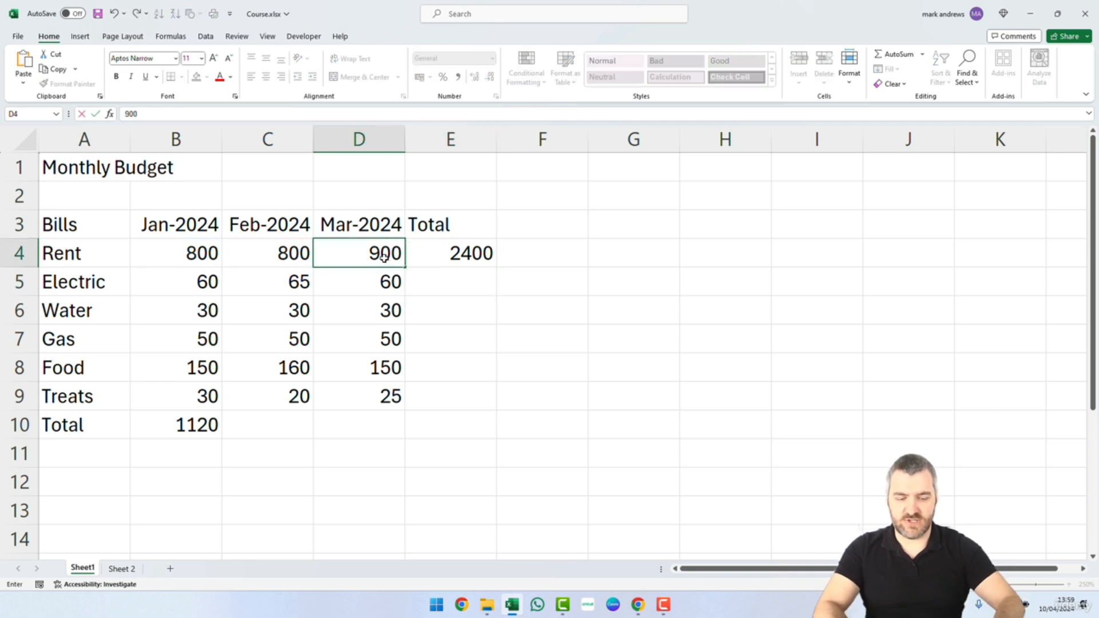
key("Return")
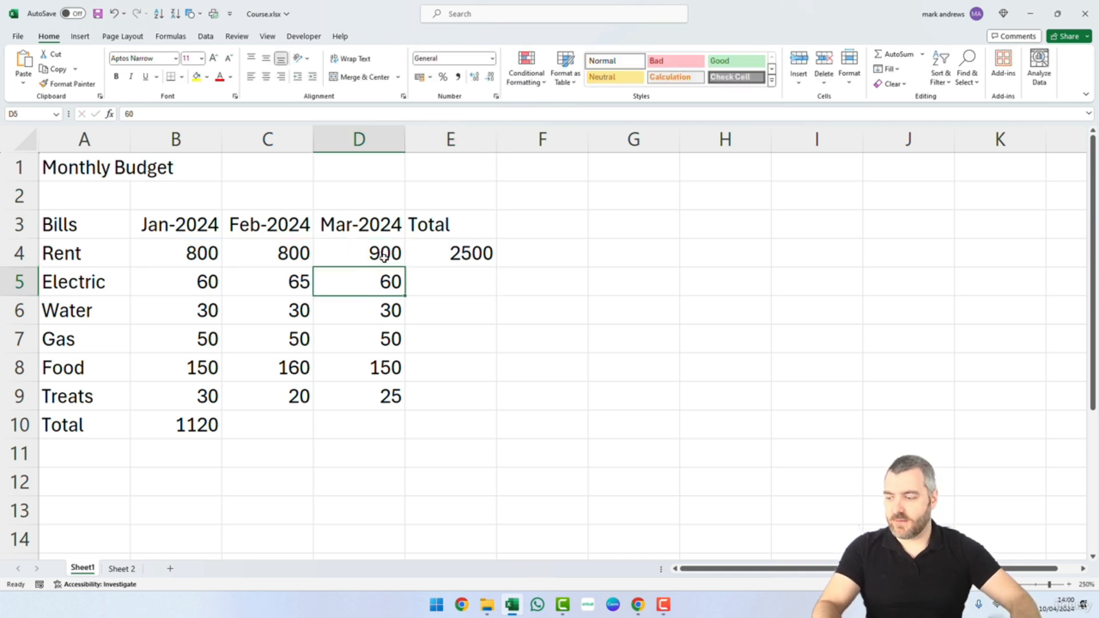
left_click(390, 255)
type("800")
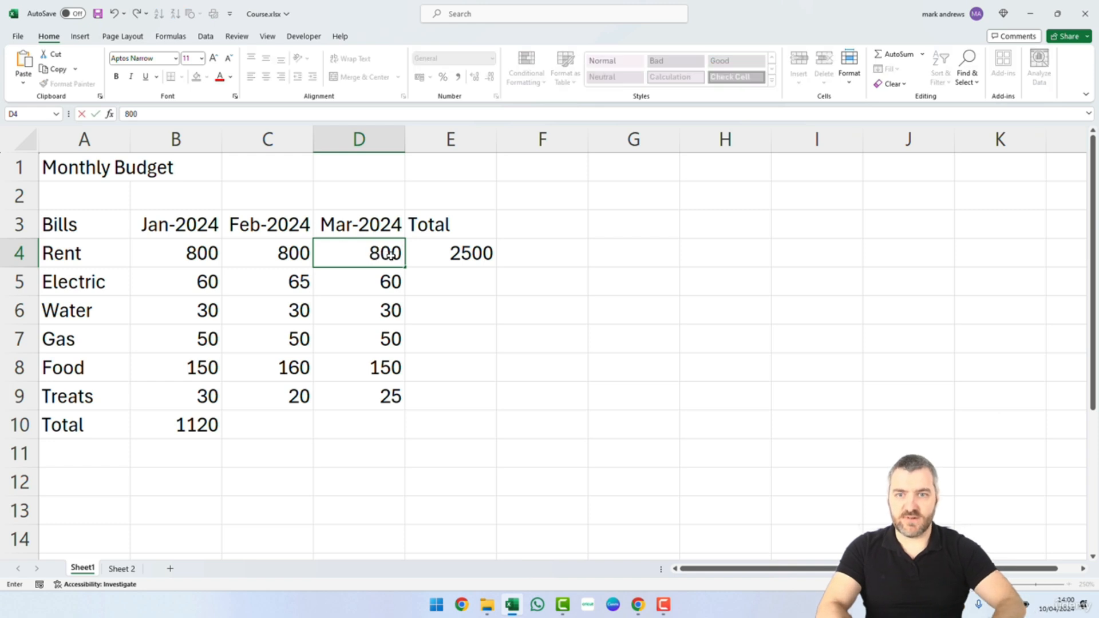
key("Return")
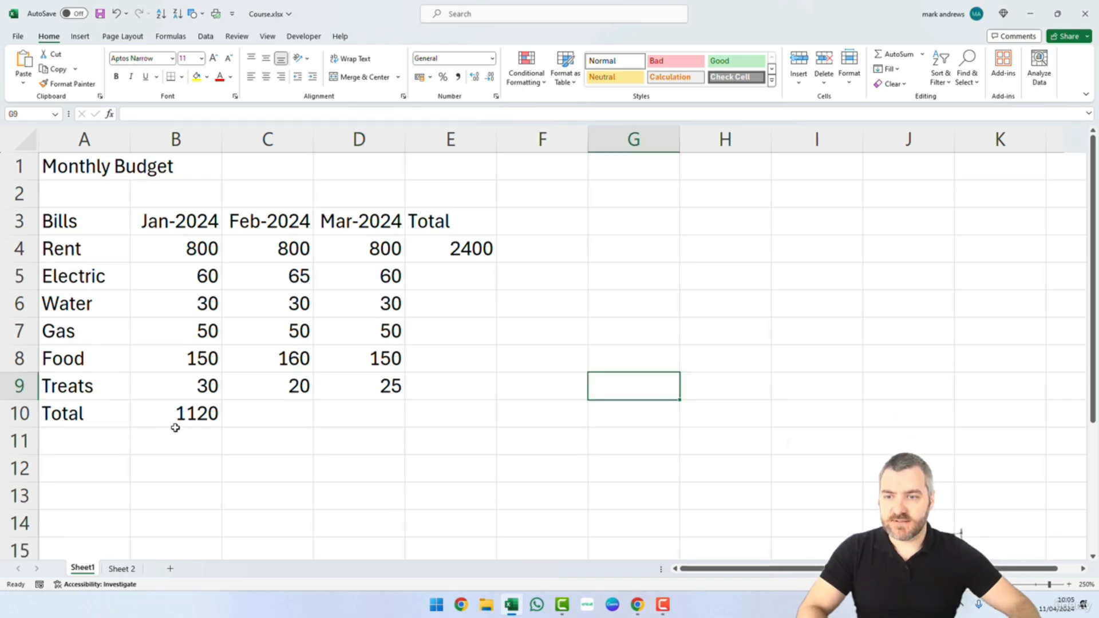
Check the January total formula in B10 and copy it to C10 for the February total.
left_click(184, 420)
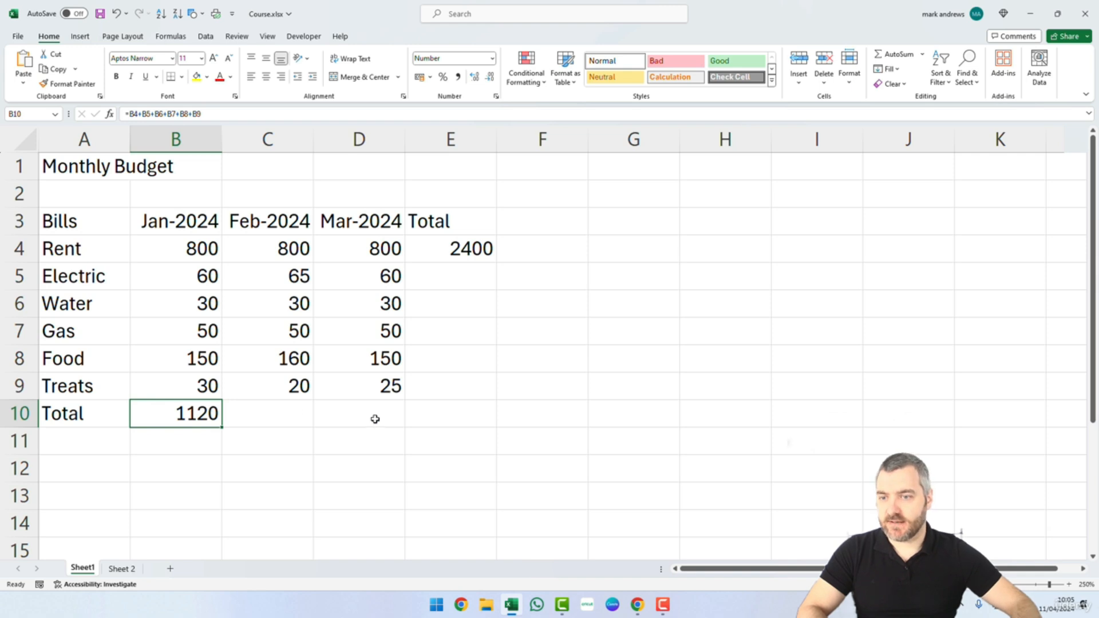
double_click(205, 416)
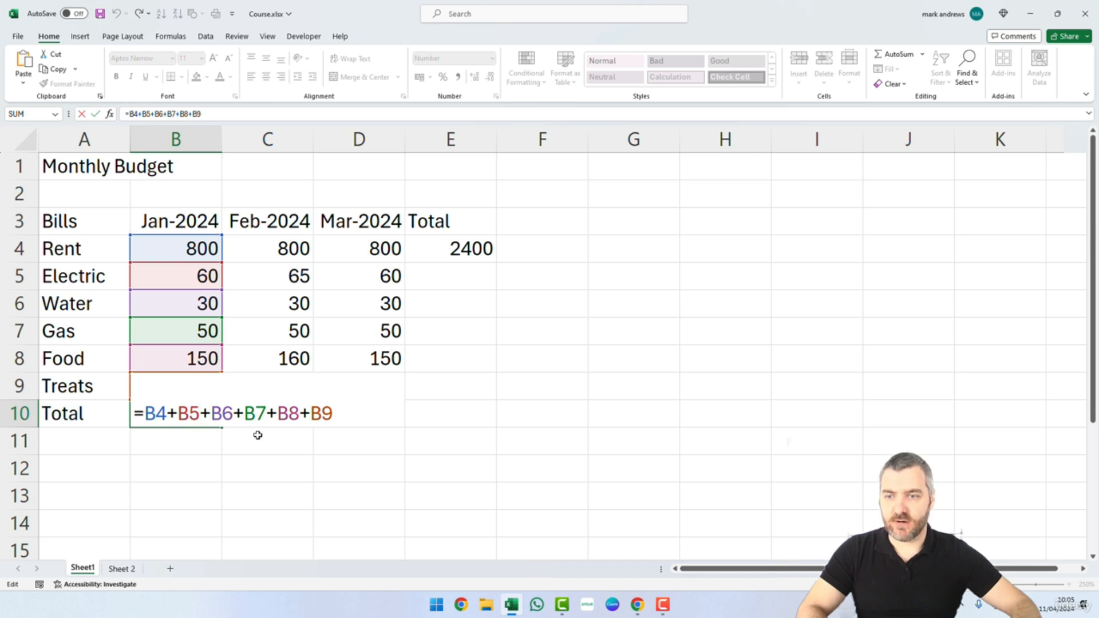
key("Return")
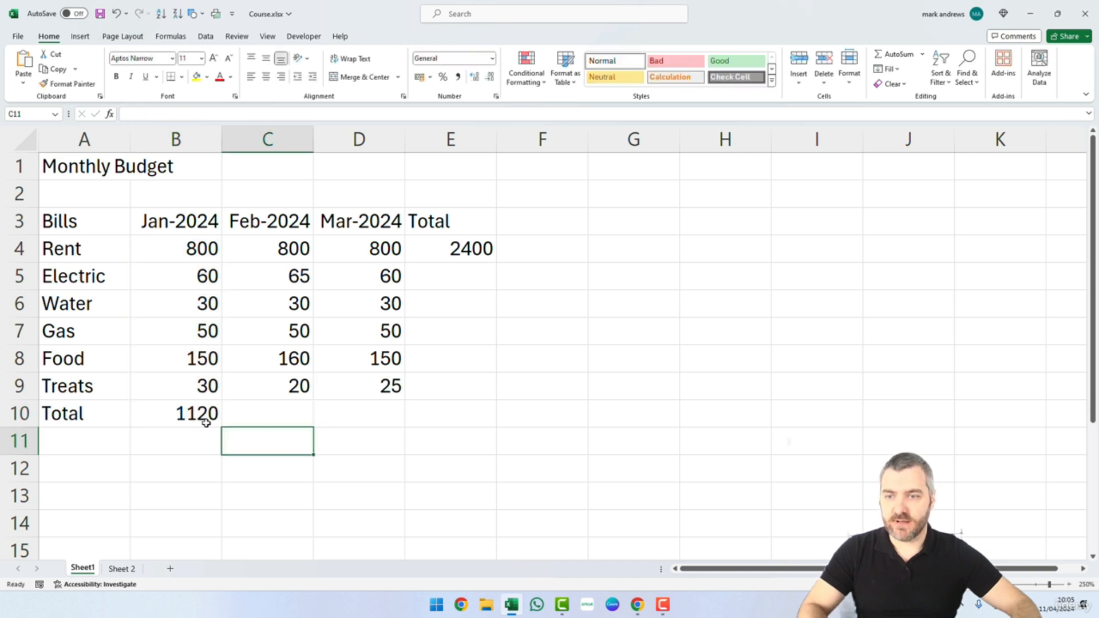
left_click(201, 413)
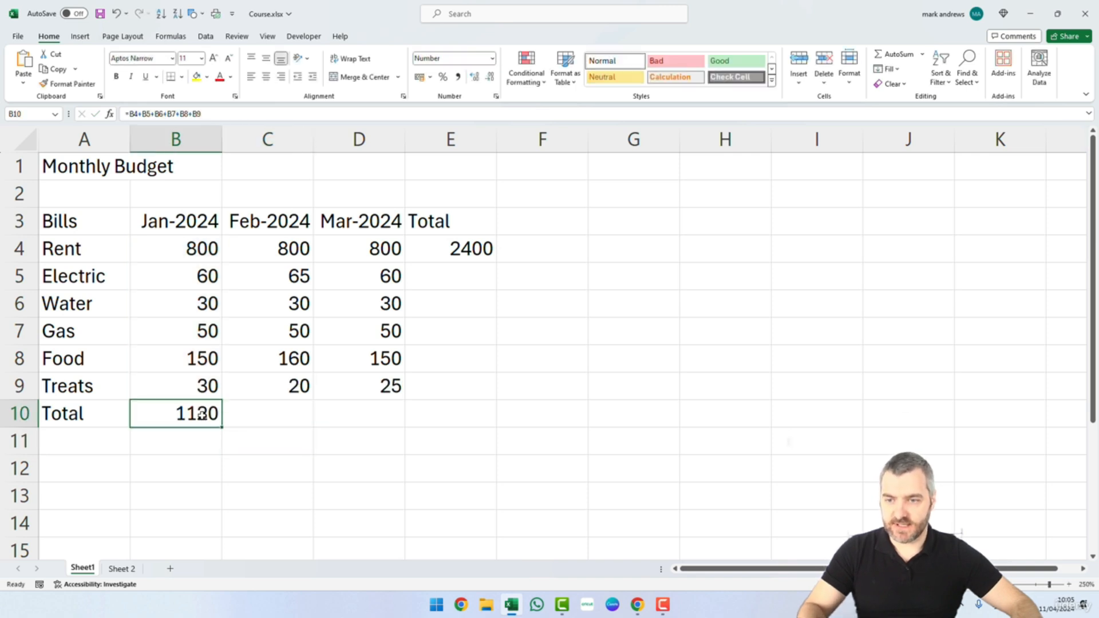
key("ctrl+c")
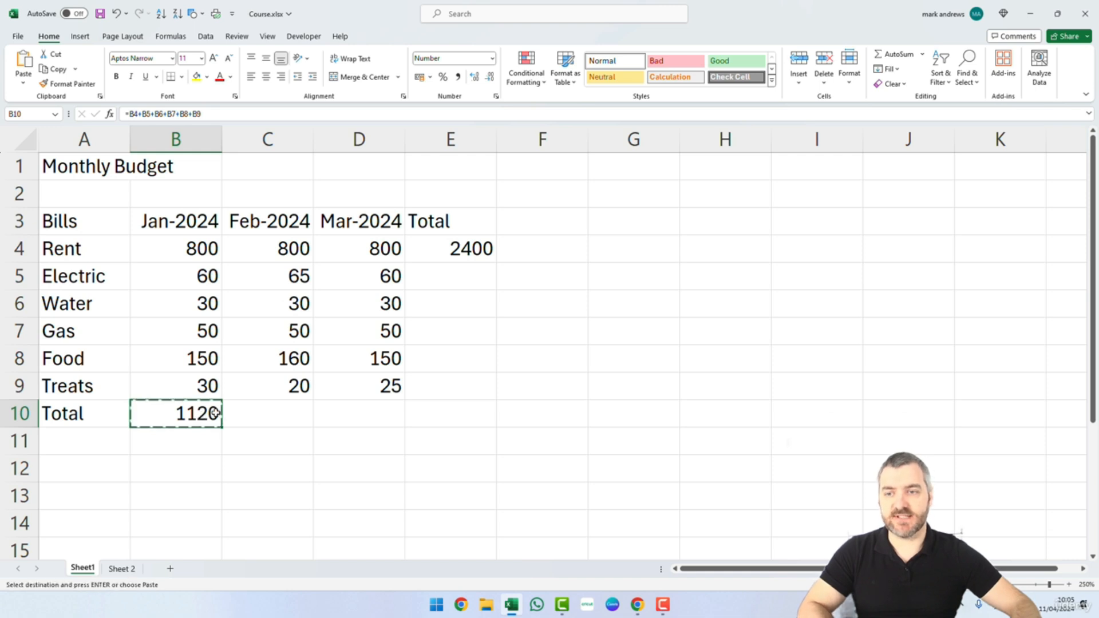
right_click(203, 412)
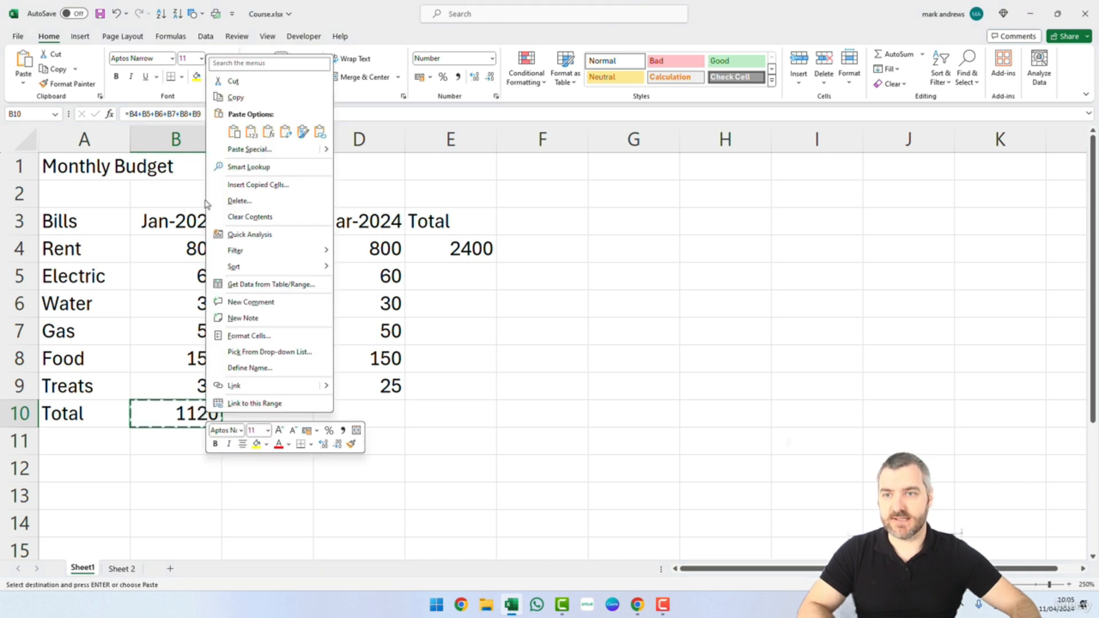
left_click(236, 98)
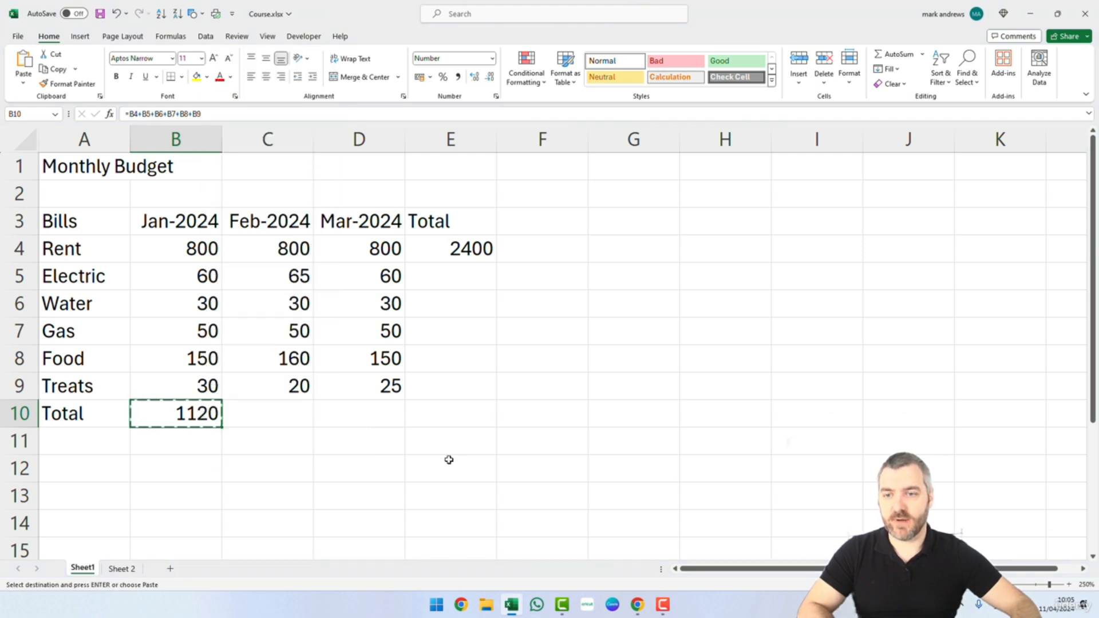
left_click(255, 418)
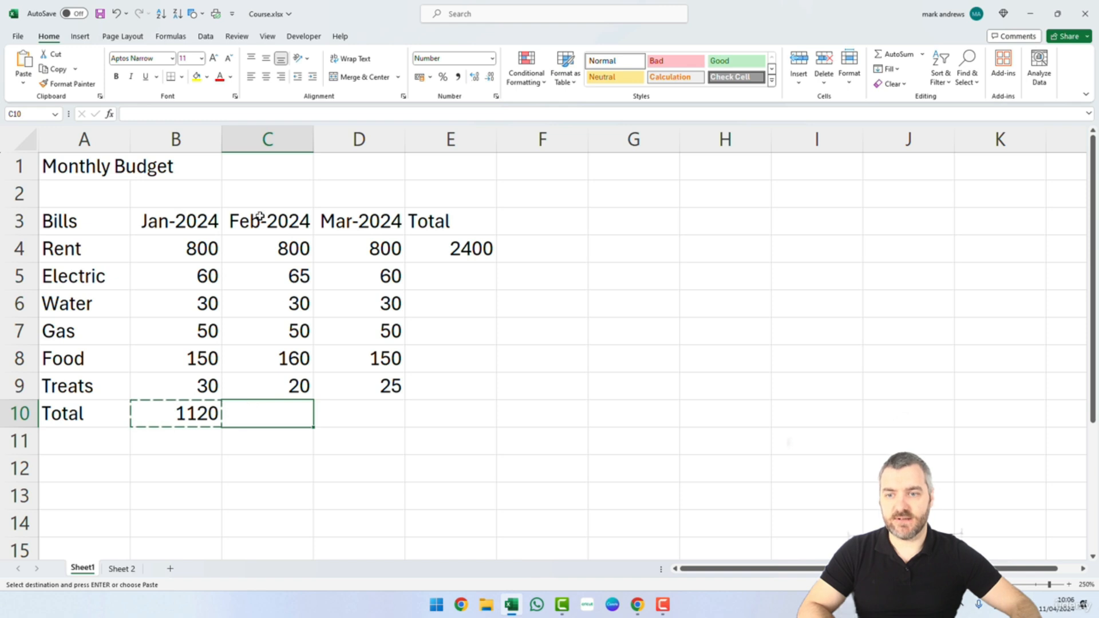
key("ctrl+v")
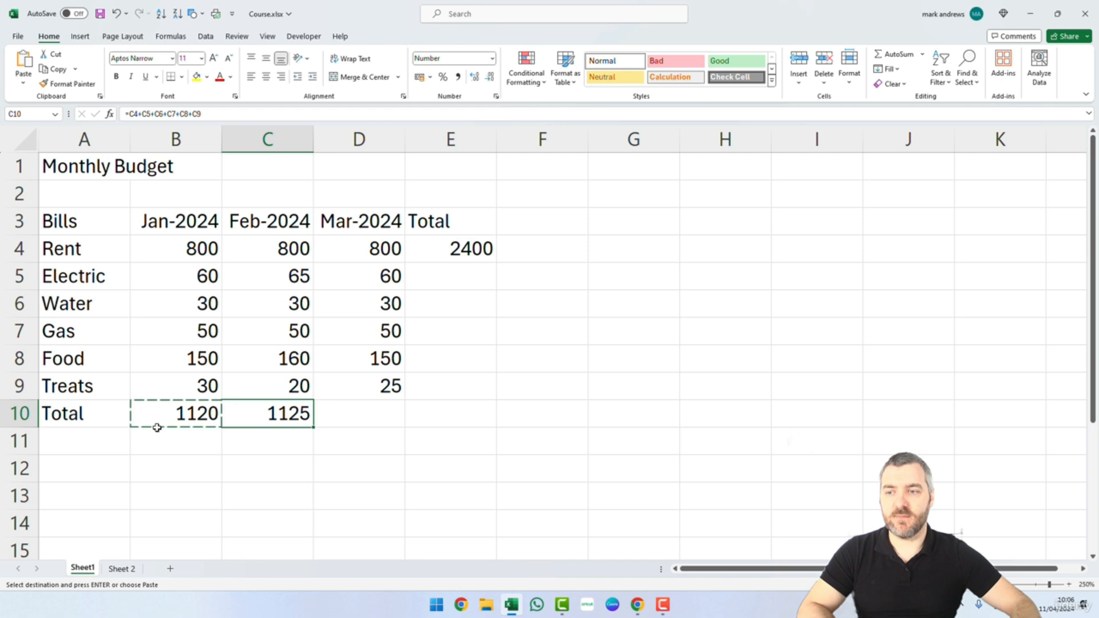
double_click(277, 413)
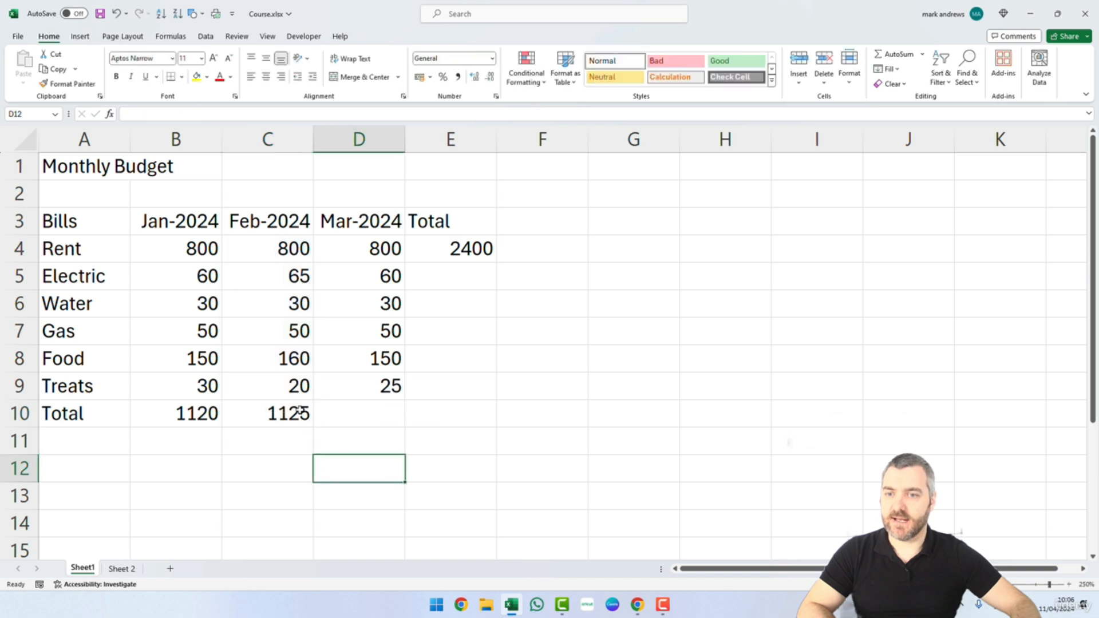
Compare the February and January total formulas, and copy the one in C10 to D10 for the March total.
left_click(266, 413)
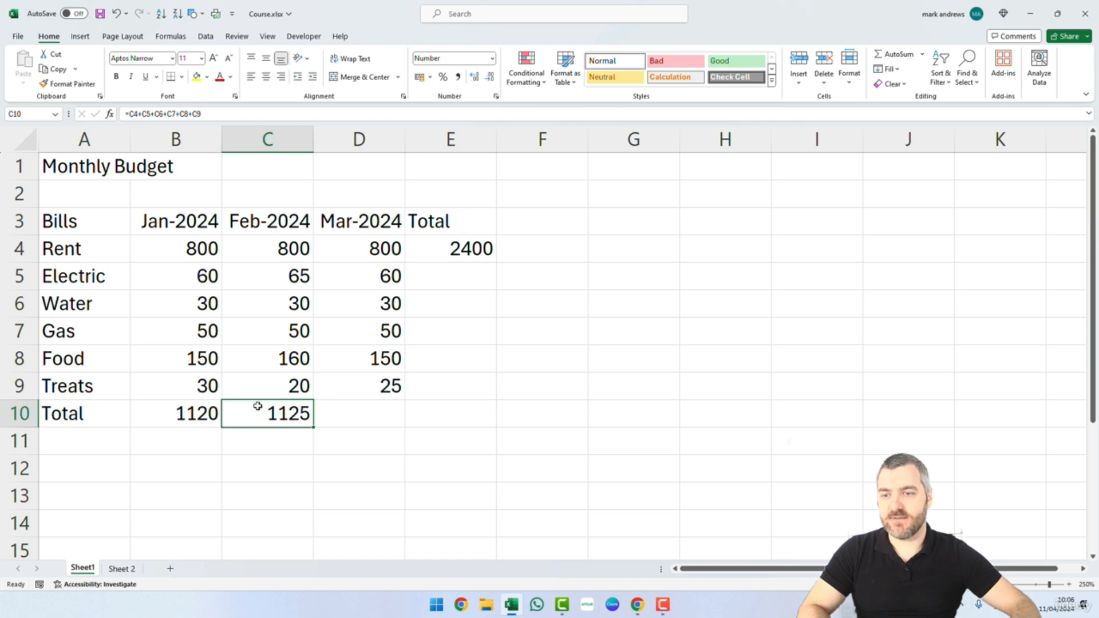
left_click(207, 412)
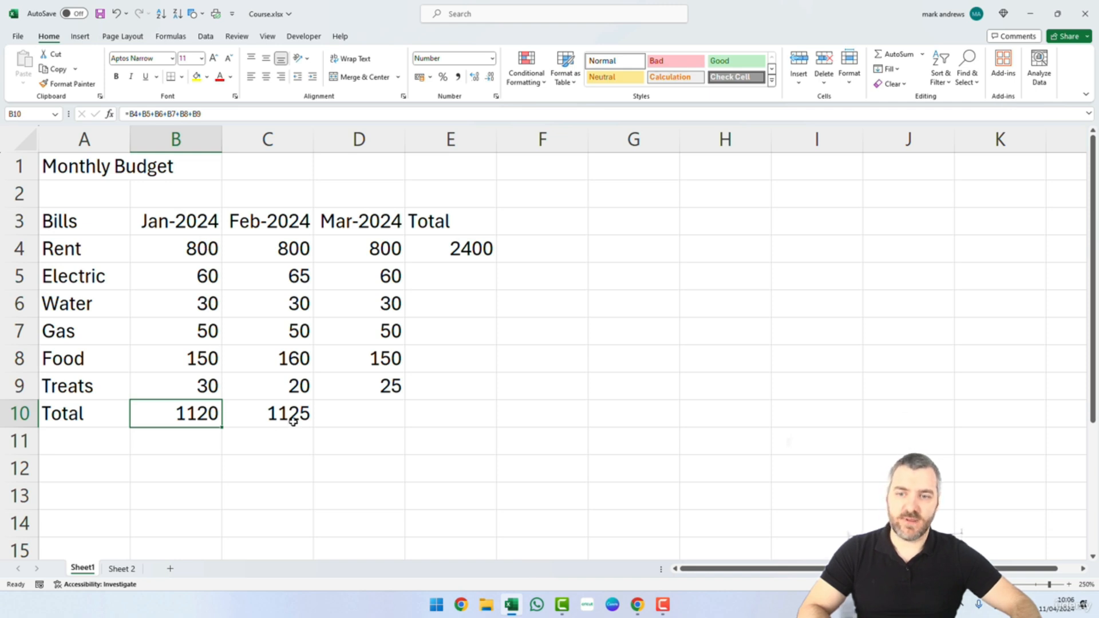
left_click_drag(296, 393, 296, 253)
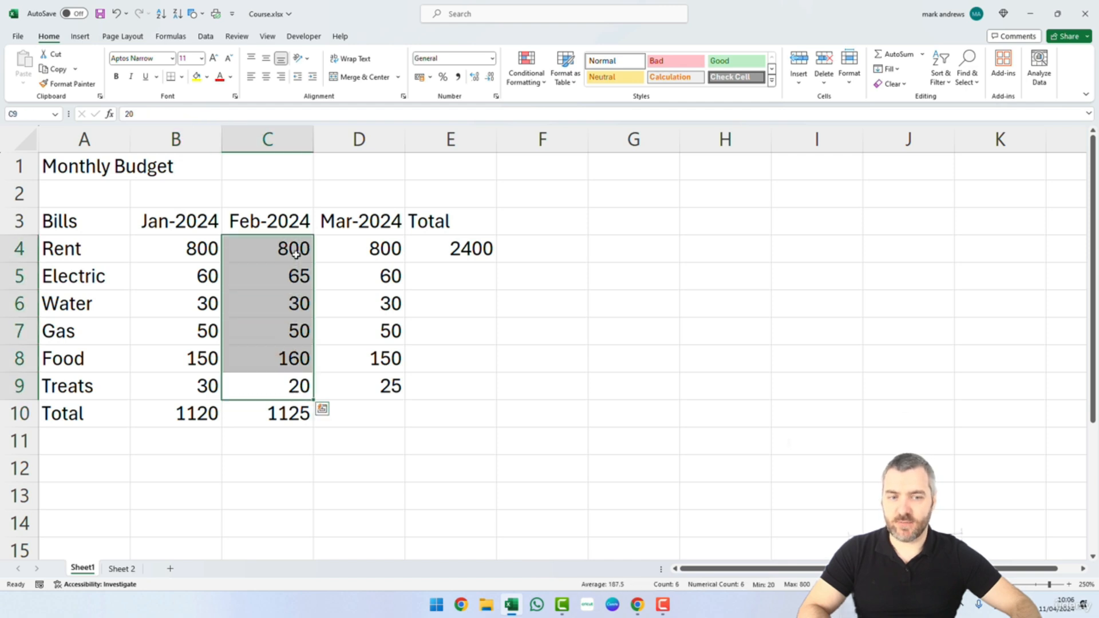
left_click(289, 416)
key("ctrl+c")
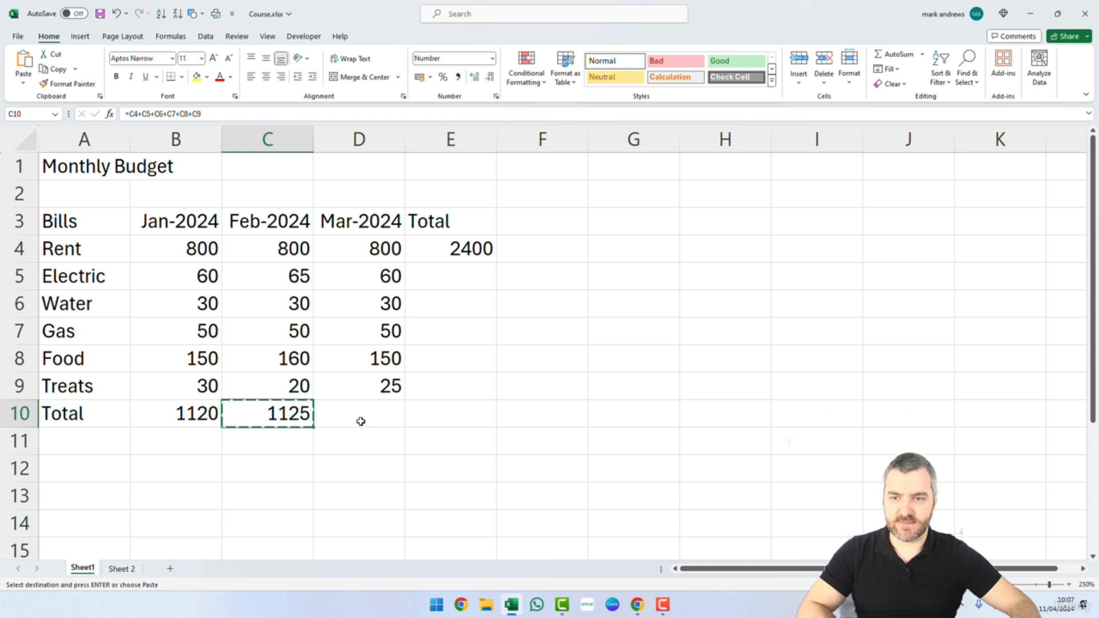
left_click(363, 419)
key("ctrl+v")
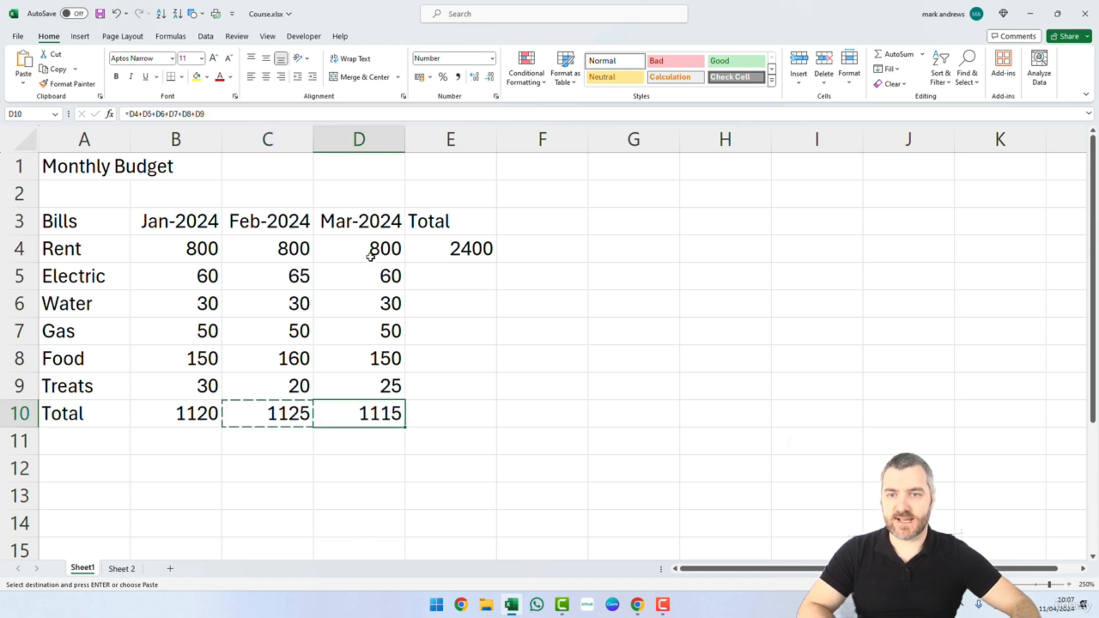
key("Escape")
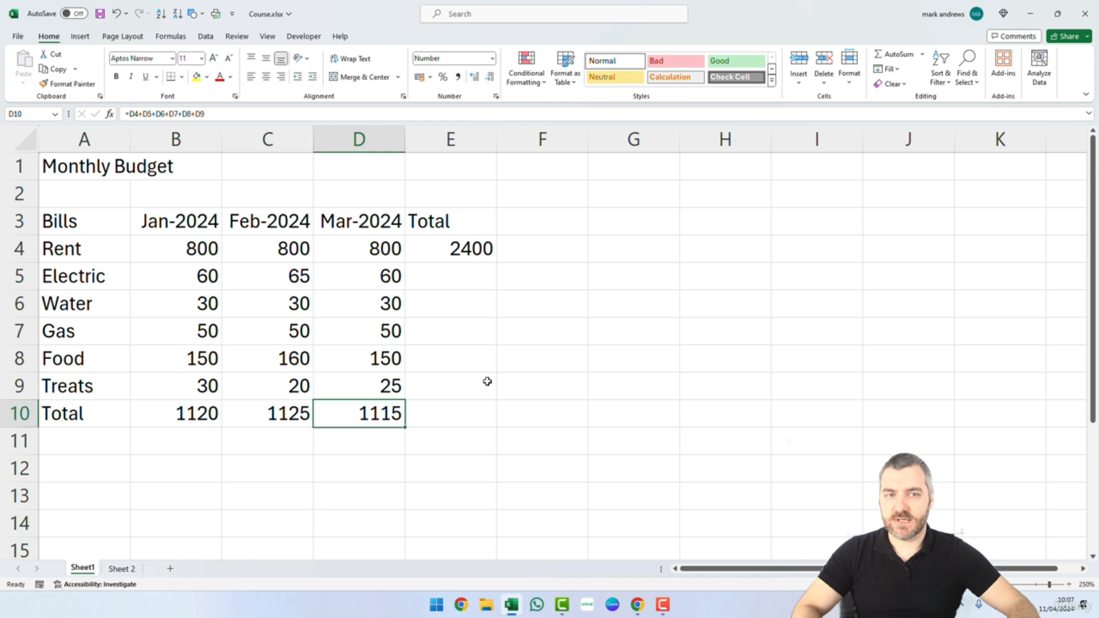
Enter the sample numbers 1 to 6 down column H in cells H3 to H8.
left_click(750, 220)
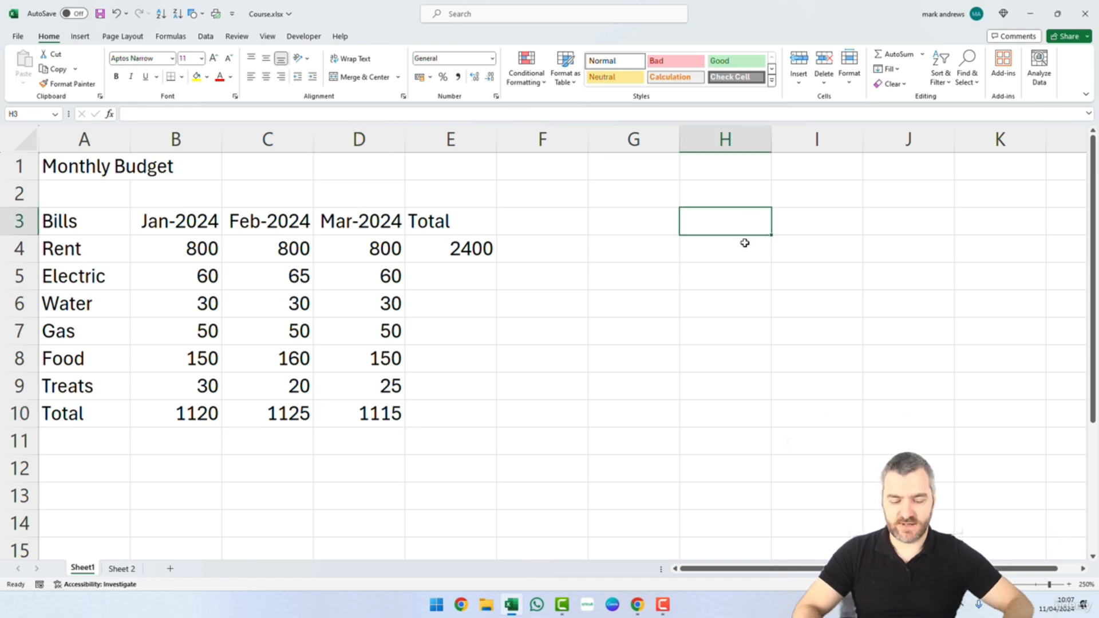
type("1")
key("Return")
type("2")
key("Return")
type("3")
key("Return")
type("4")
key("Return")
type("5")
key("Return")
type("6")
key("Return")
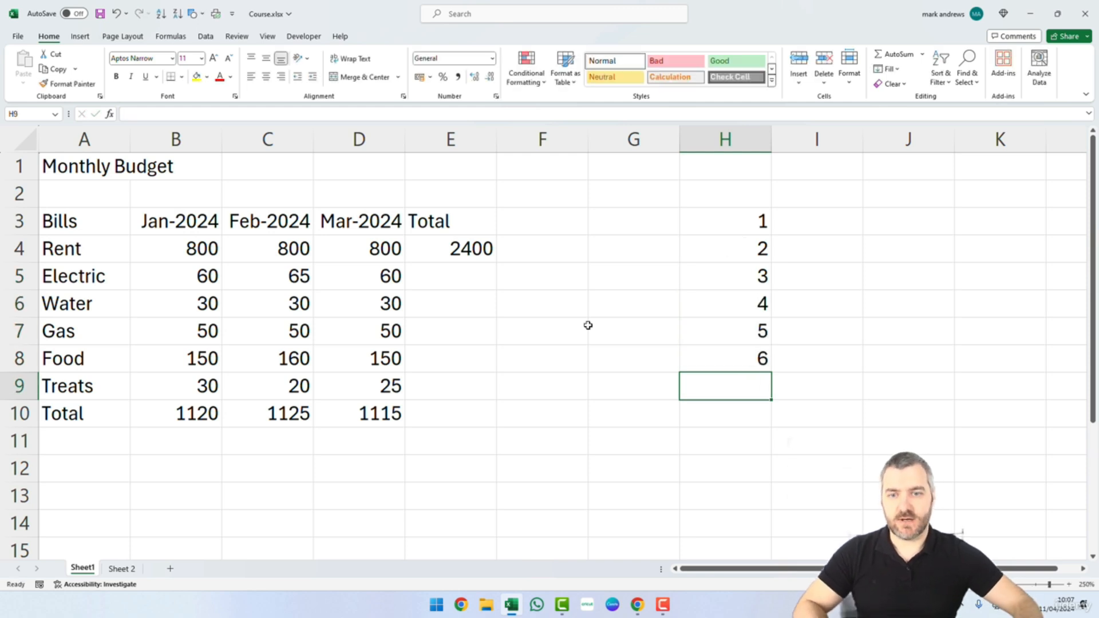
Copy the March total formula from D10 to H9, directly below the sample numbers.
left_click(389, 418)
key("ctrl+c")
left_click(735, 395)
key("ctrl+v")
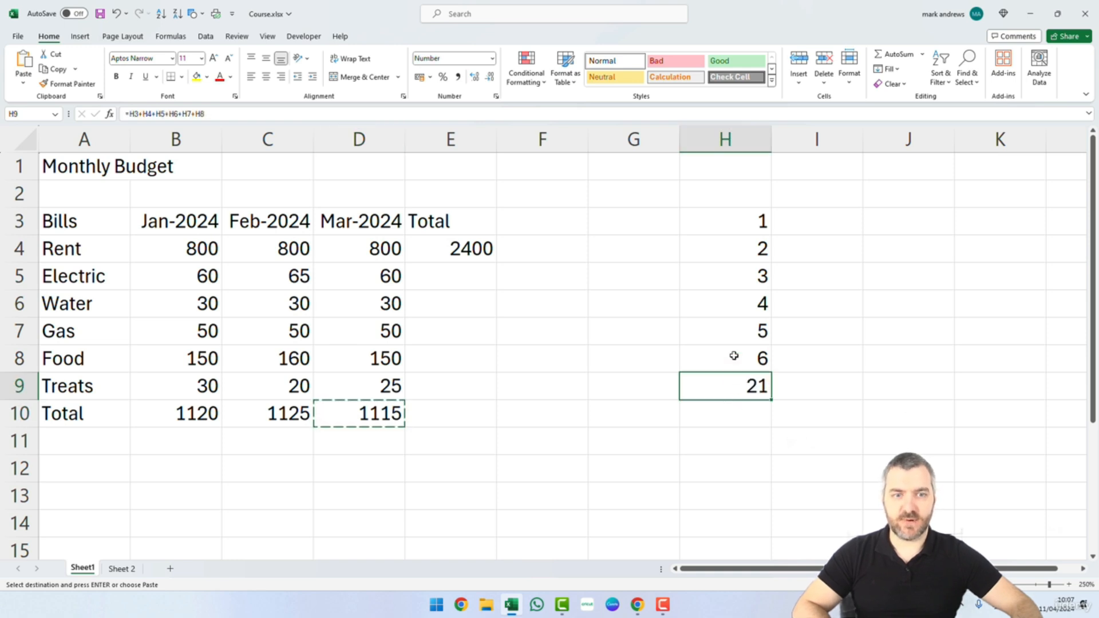
Fill the value 1 from H3 down through H8.
left_click(750, 216)
left_click_drag(770, 233, 772, 367)
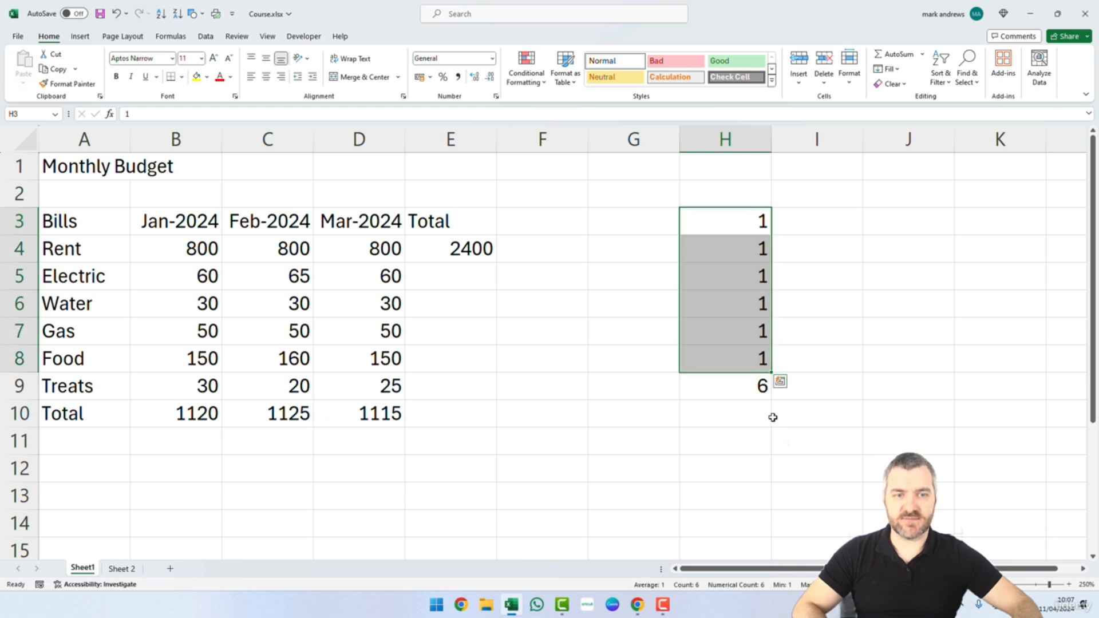
left_click(768, 442)
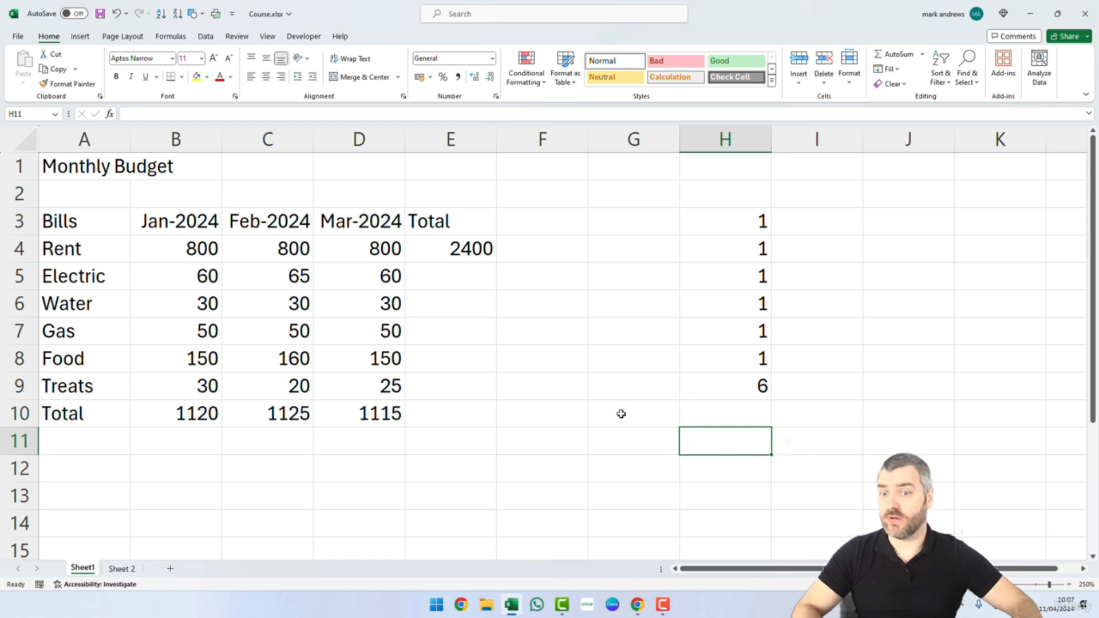
Check the formula in H9 and add another sample value of 1 in H2, above the list.
left_click(763, 385)
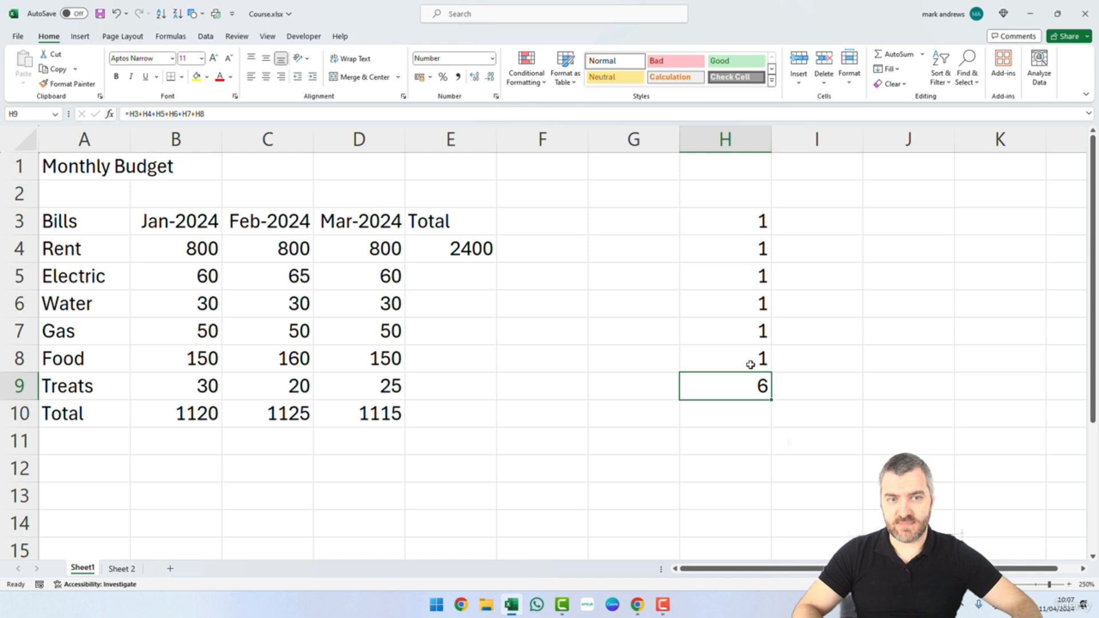
left_click(753, 198)
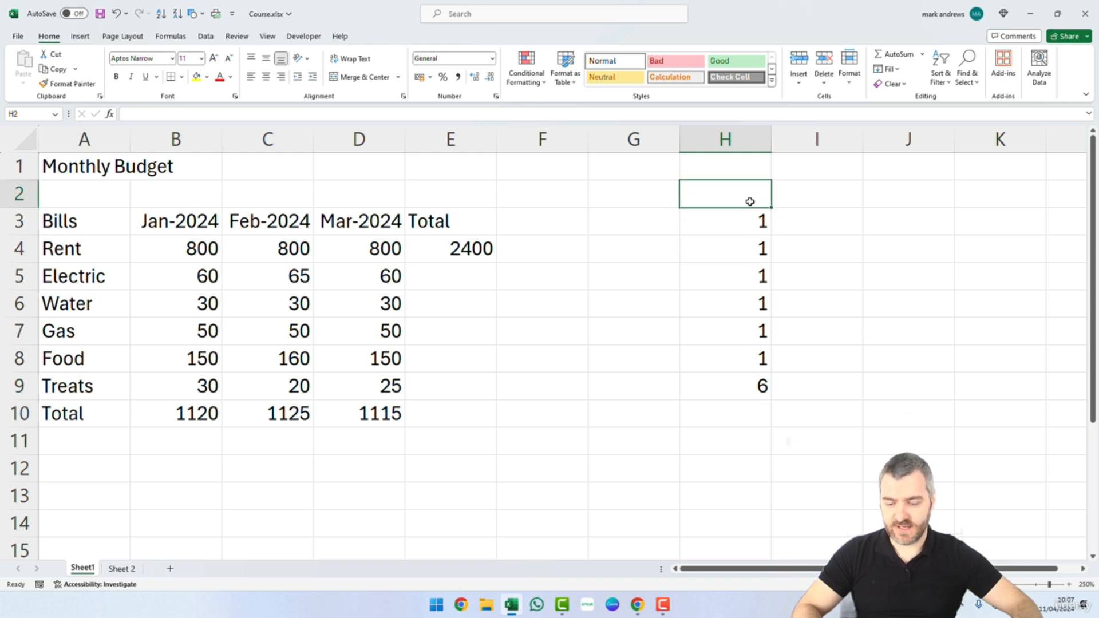
type("1")
key("Return")
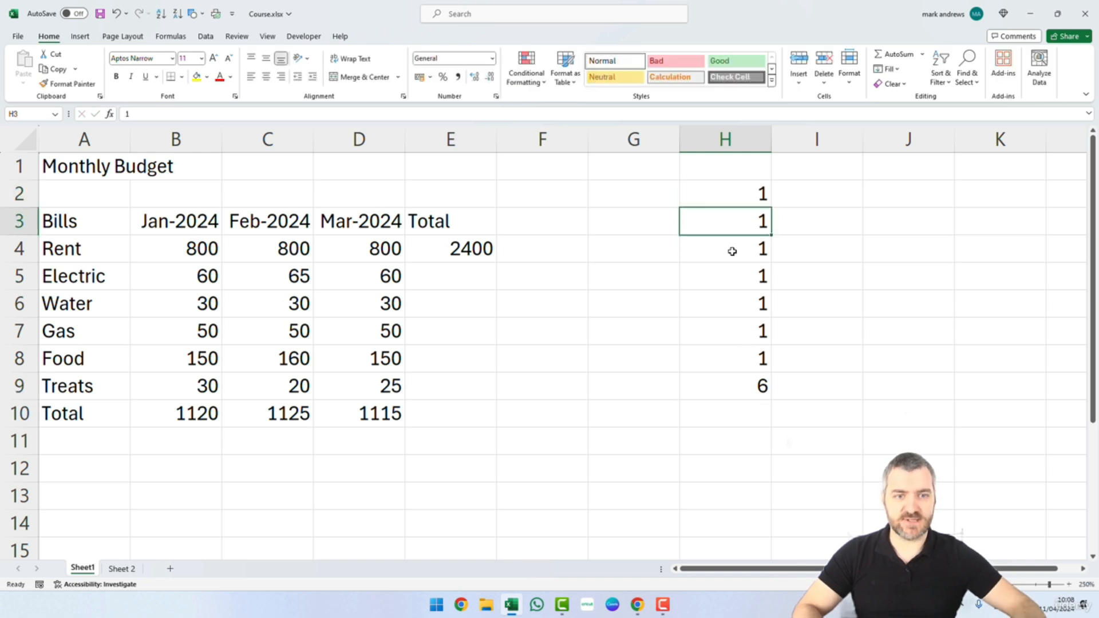
Check the sample formula in H9 and its source cells H3:H8, and undo the sample entries in column H.
left_click(746, 391)
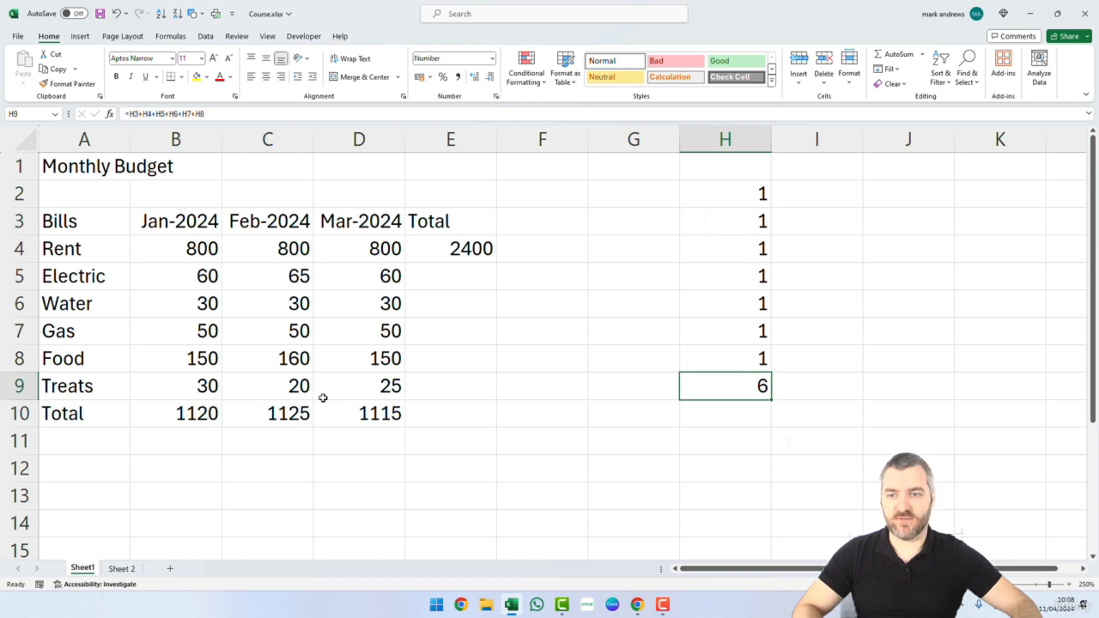
left_click(739, 364)
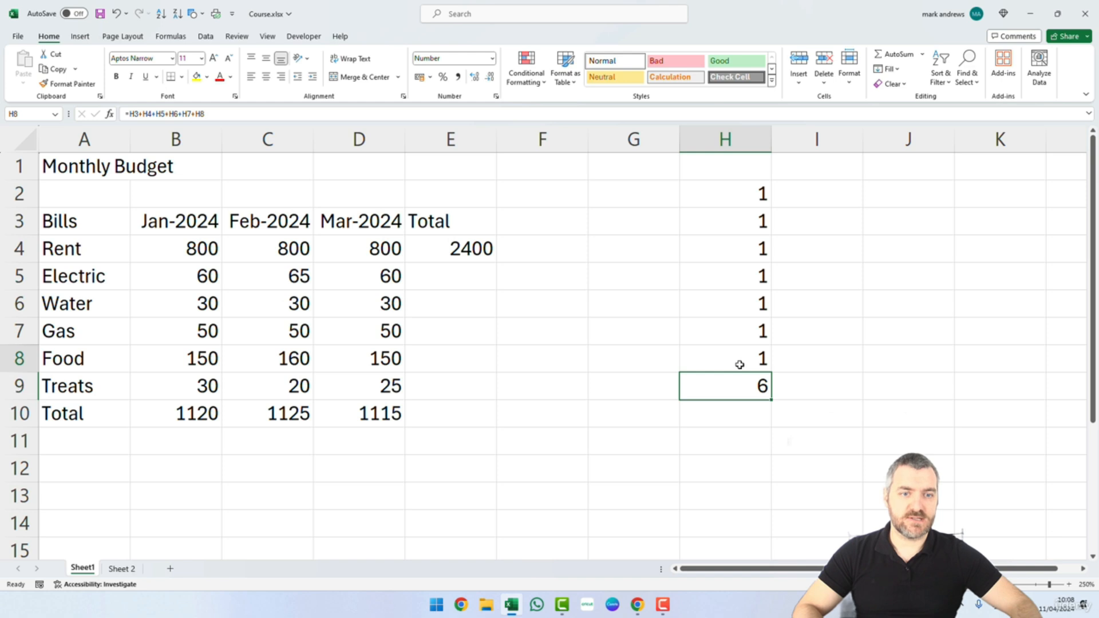
left_click_drag(739, 364, 741, 218)
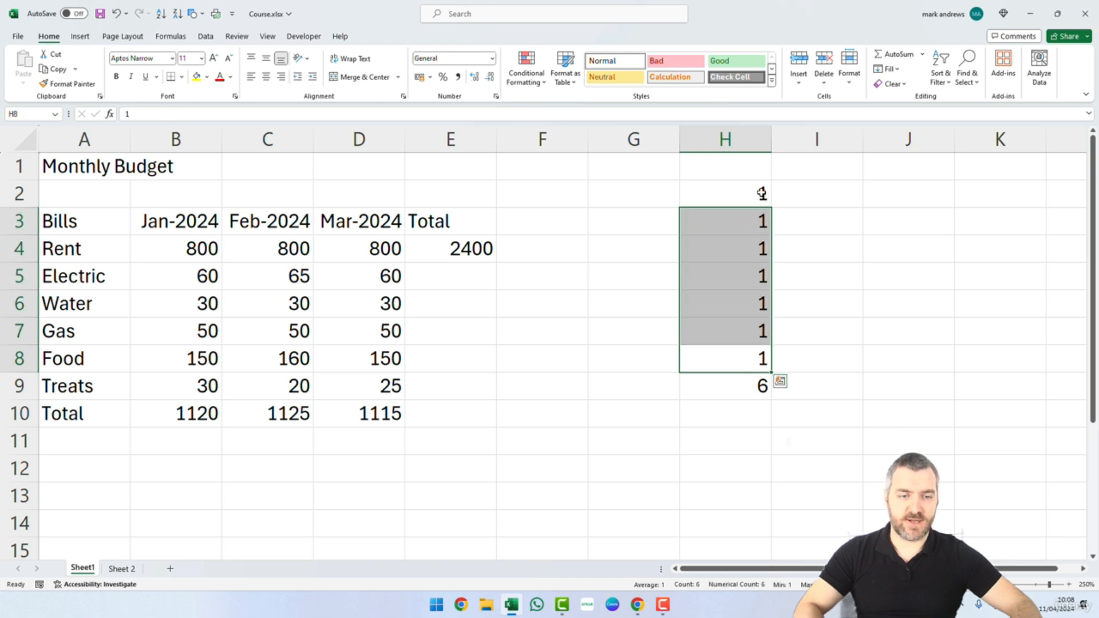
key("ctrl+z")
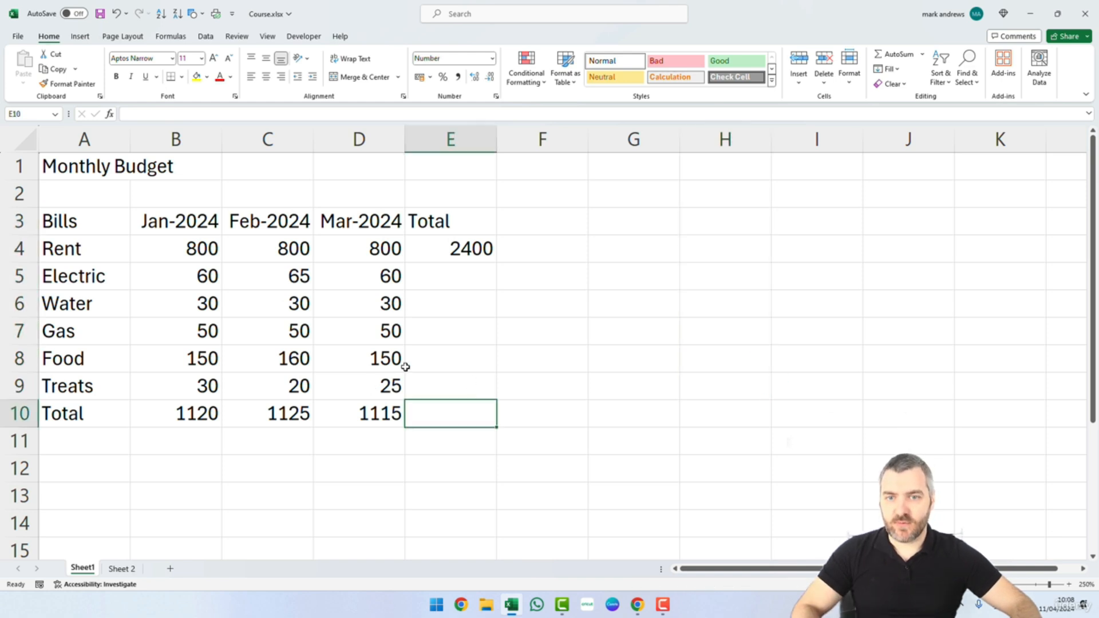
Copy the Rent total formula from E4 into E5 through E10 and inspect the cell references in the Treats total.
left_click(456, 250)
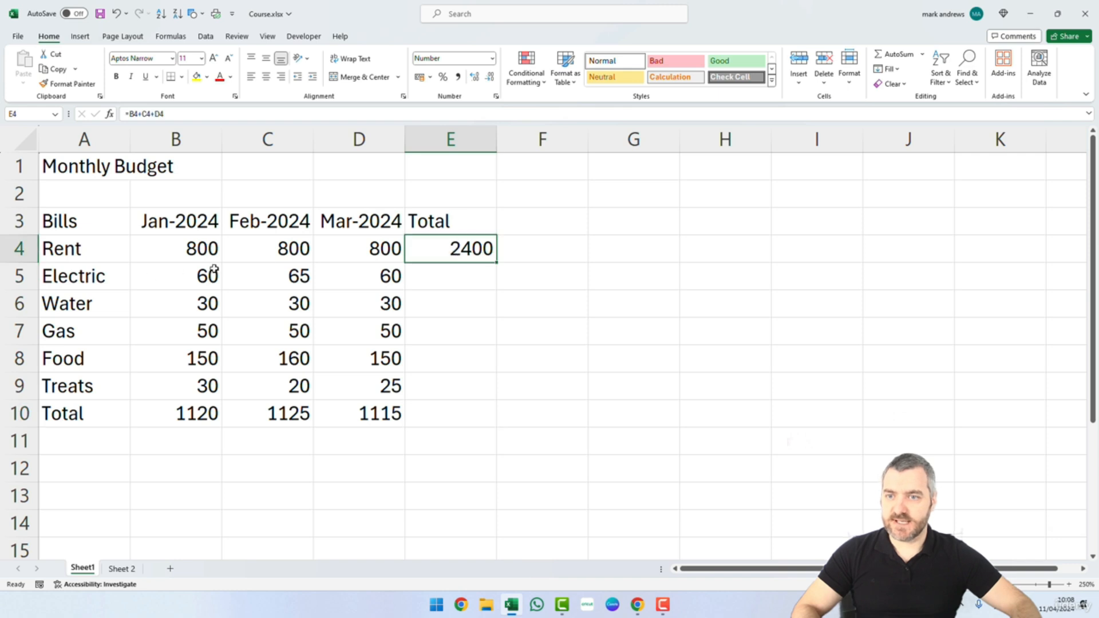
key("ctrl+c")
left_click(470, 275)
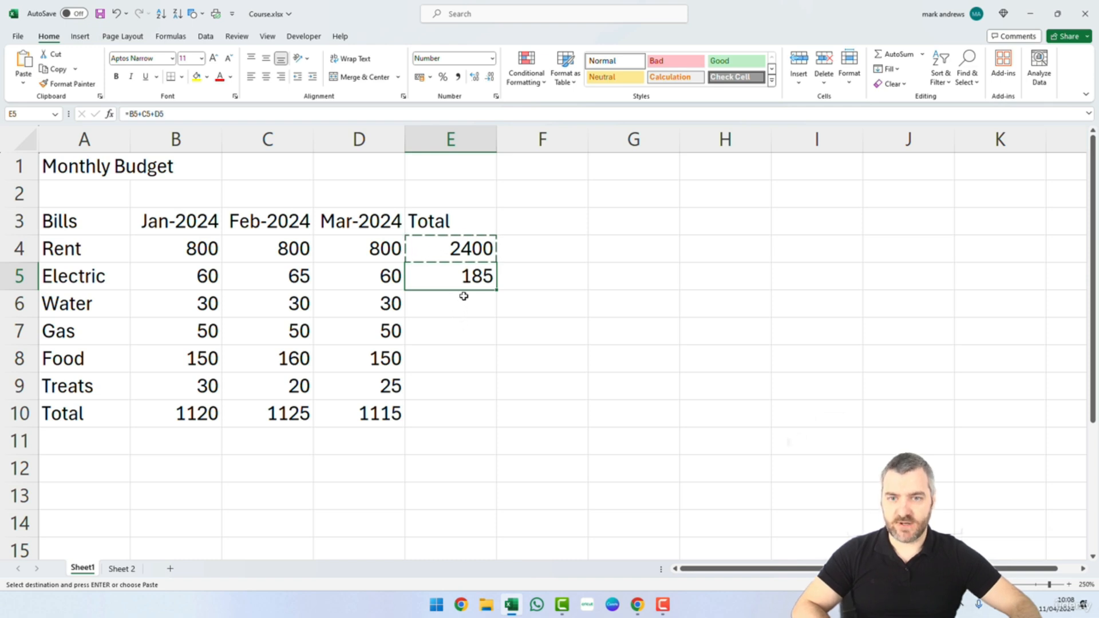
left_click(464, 296)
key("ctrl+v")
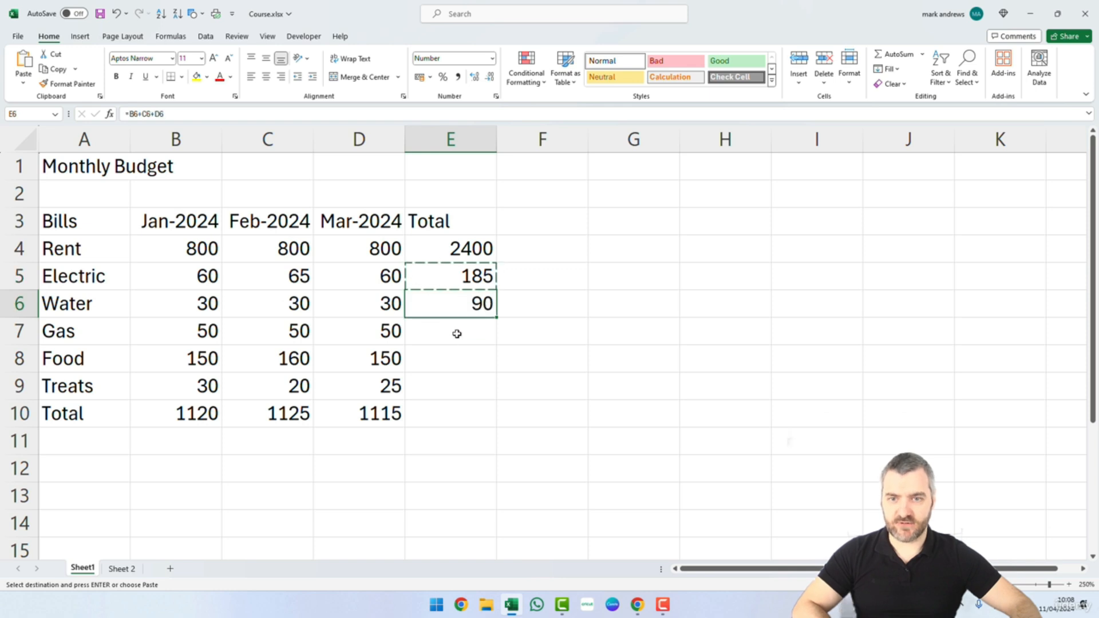
left_click(450, 340)
key("ctrl+v")
left_click(452, 363)
key("ctrl+v")
left_click(447, 395)
key("ctrl+v")
left_click(450, 413)
key("ctrl+v")
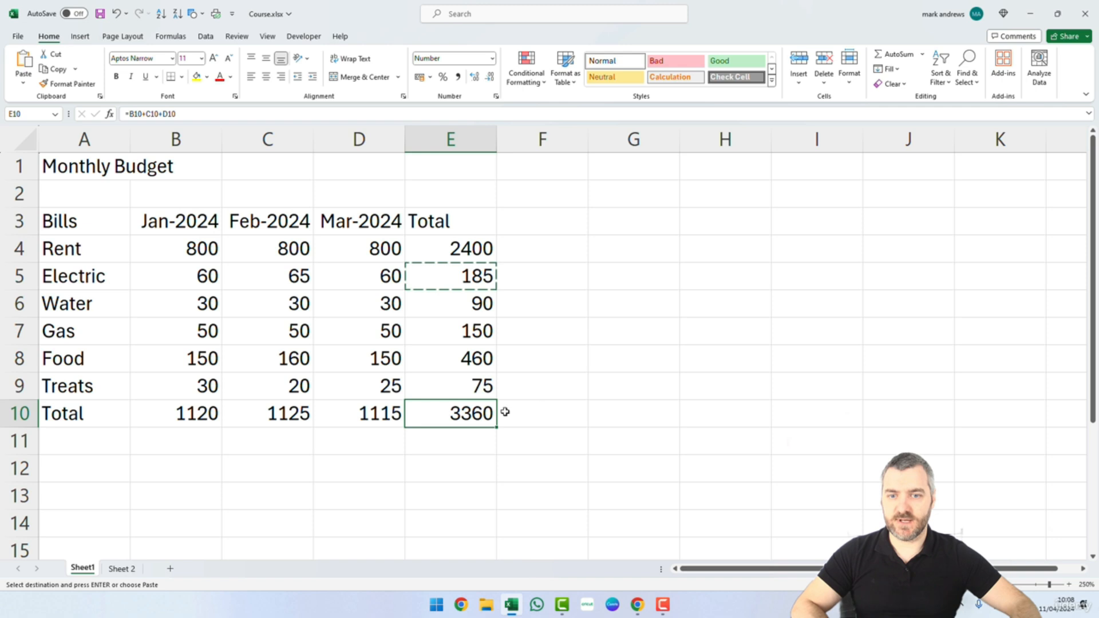
left_click(478, 387)
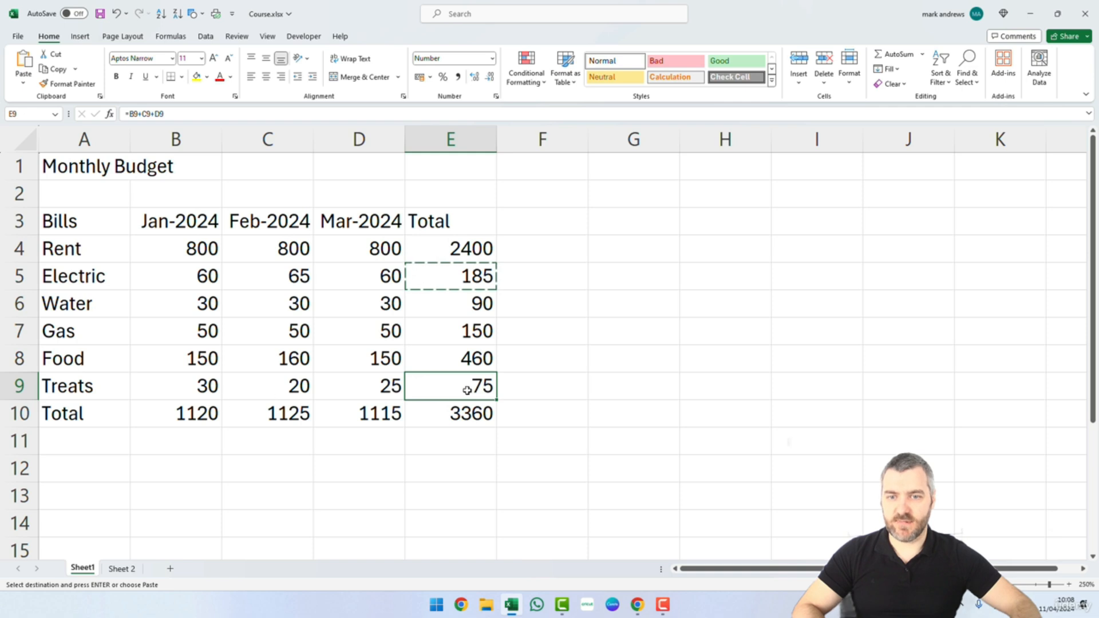
double_click(467, 386)
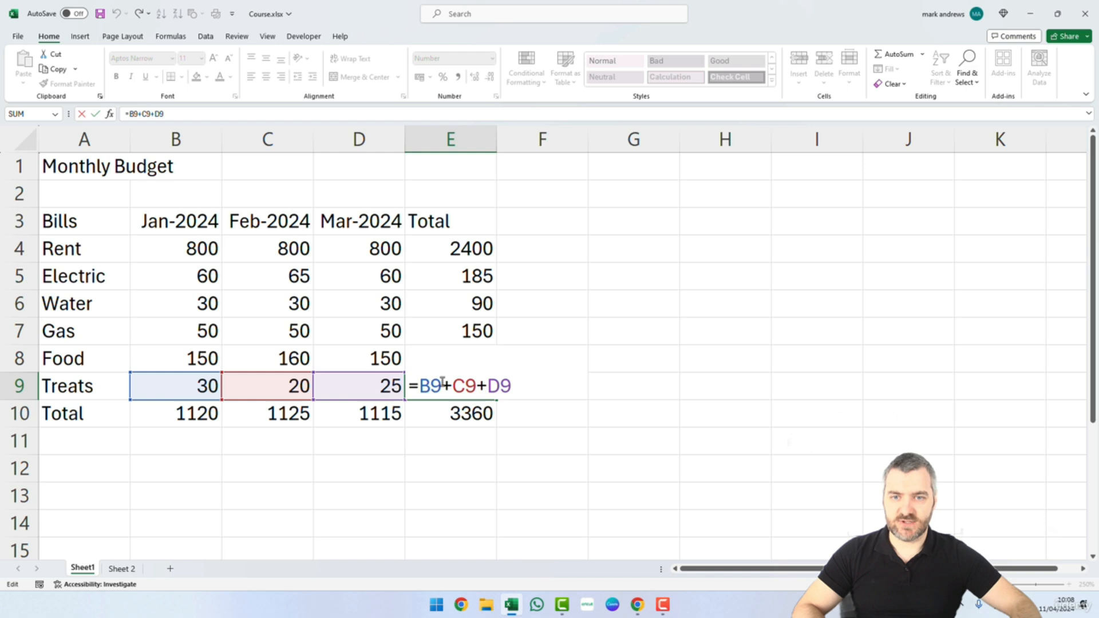
left_click(636, 411)
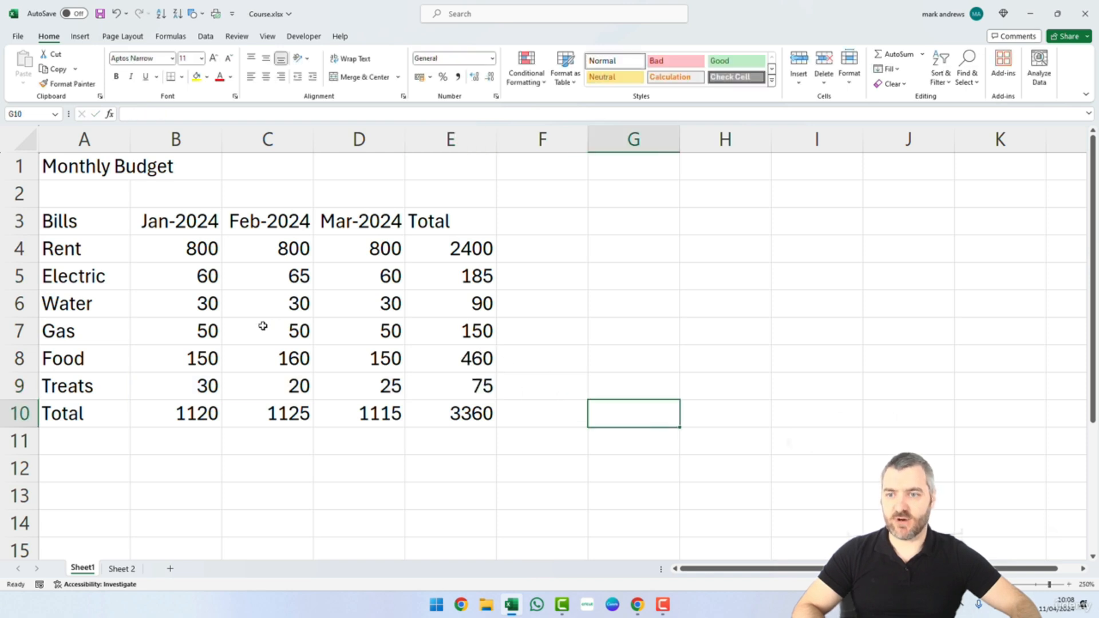
Add the column heading Percentage in cell F3, beside the Total heading.
left_click(382, 413)
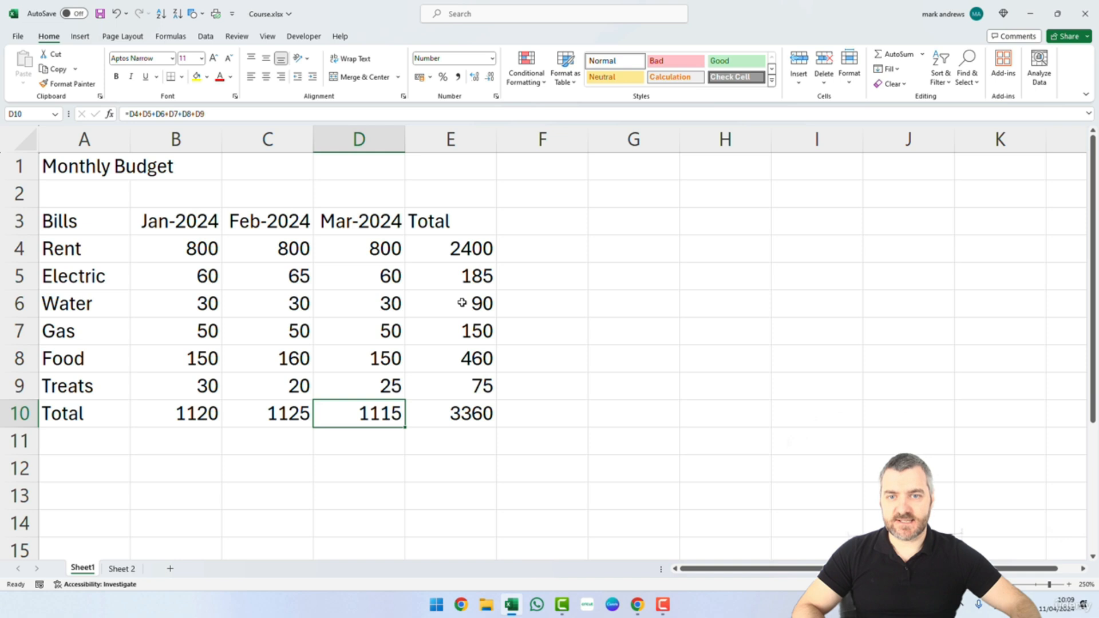
left_click(535, 229)
type("Perc")
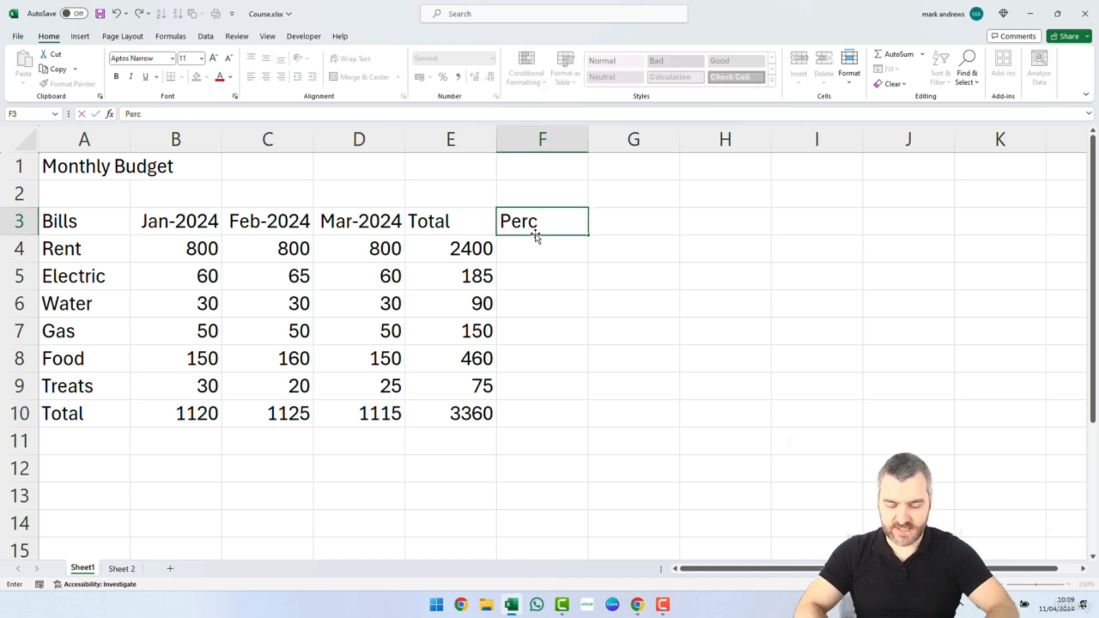
type("entage")
key("Return")
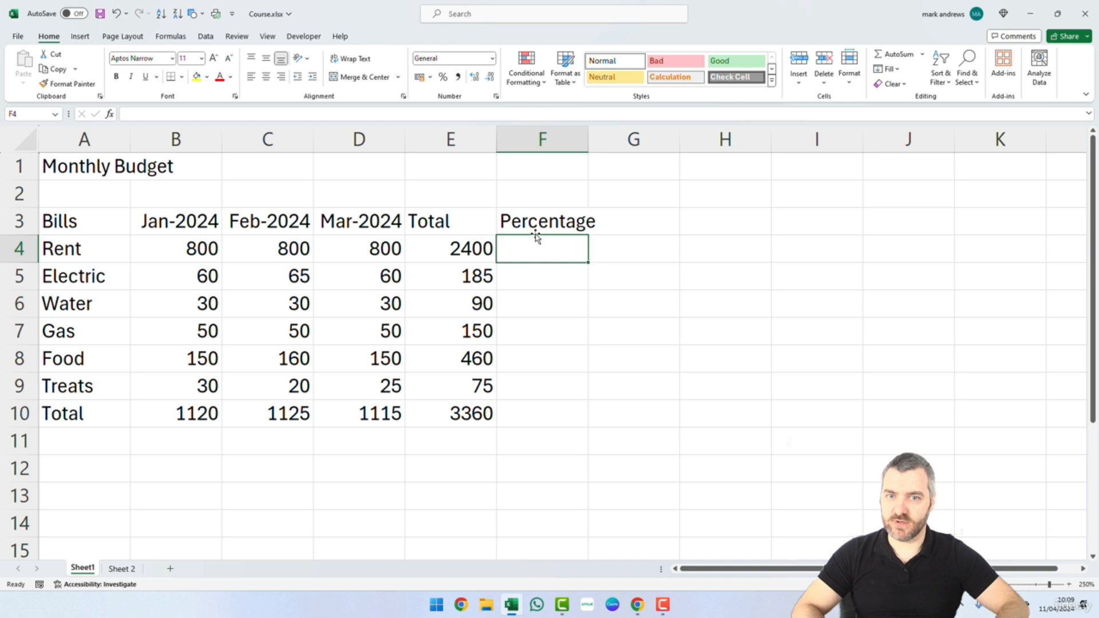
Calculate Rent's share of the overall total in F4 with the formula =E4/E10.
type("=")
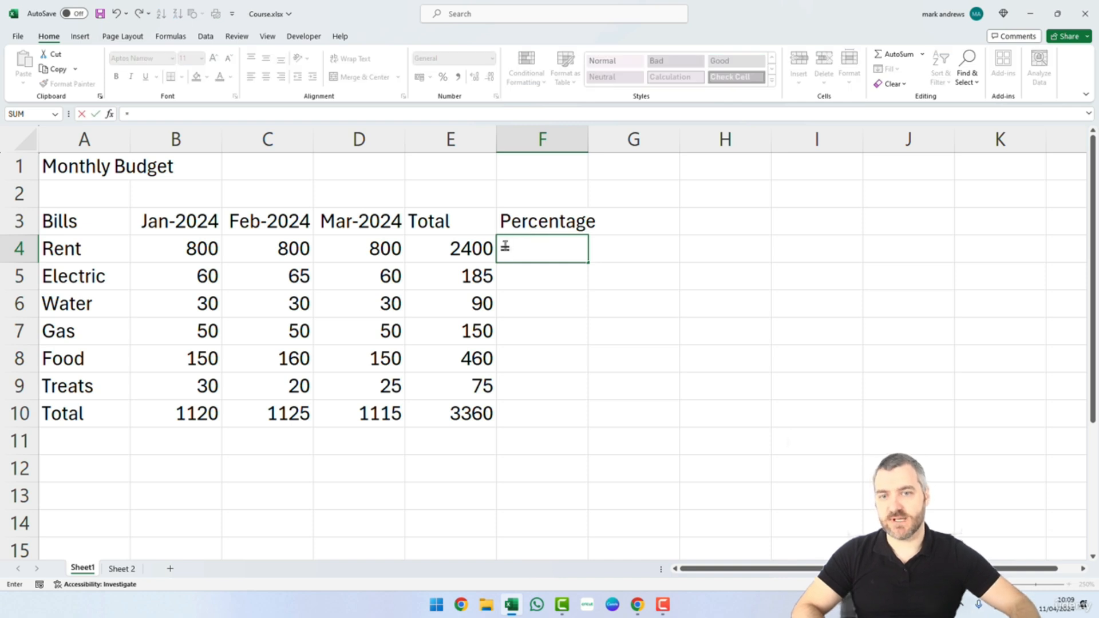
left_click(482, 247)
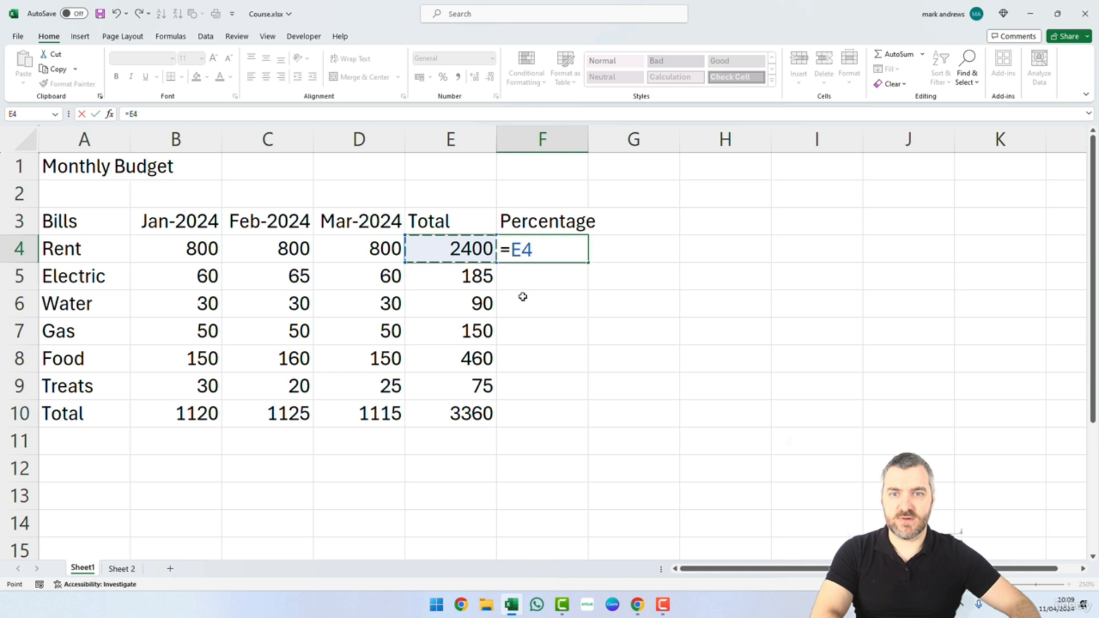
type("/")
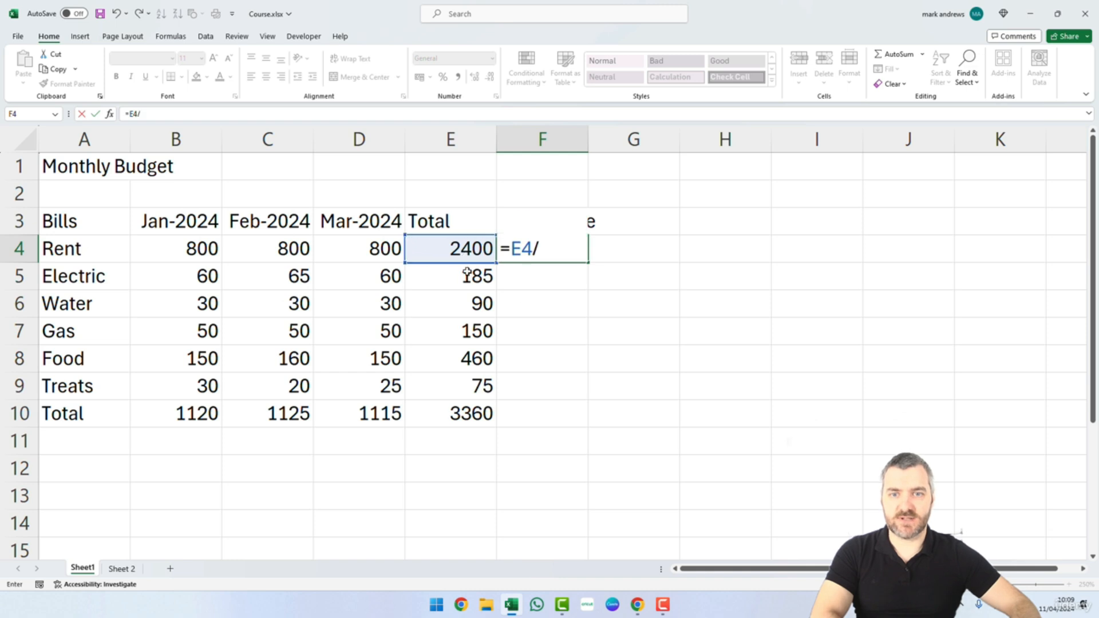
left_click(482, 412)
key("Return")
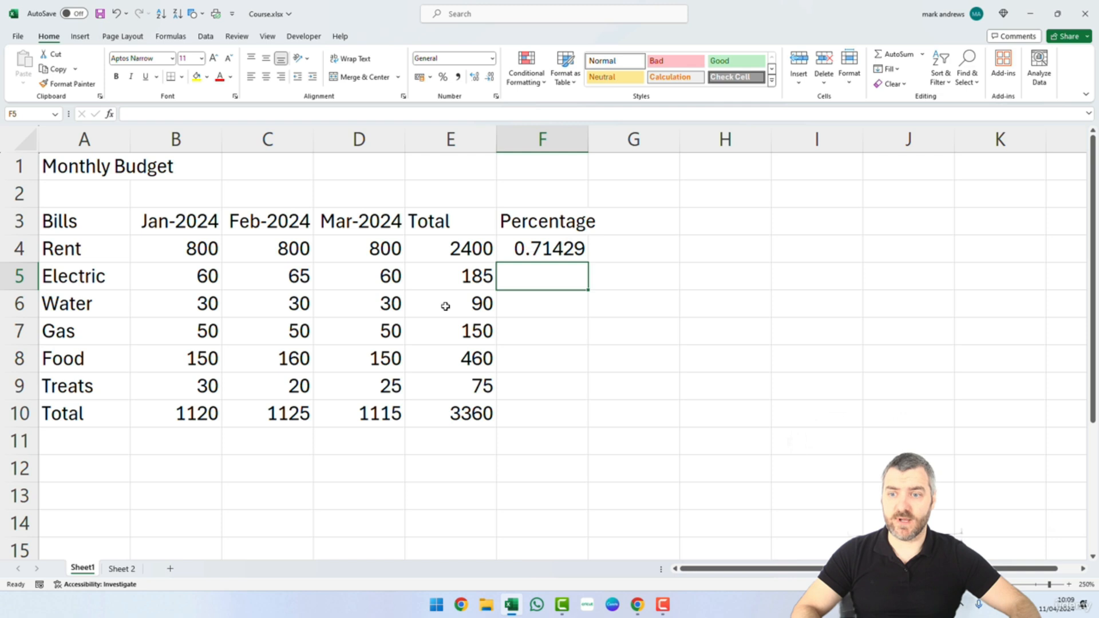
Try to copy the Rent percentage formula from F4 into F5 for Electric, and inspect the references in the copied formula.
left_click(552, 260)
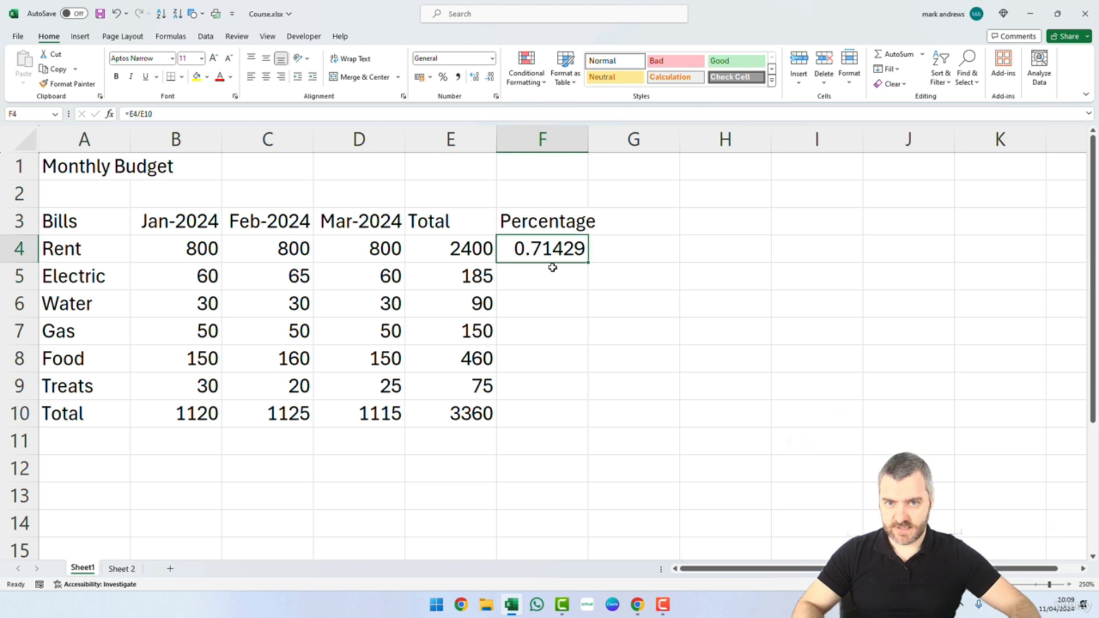
key("ctrl+c")
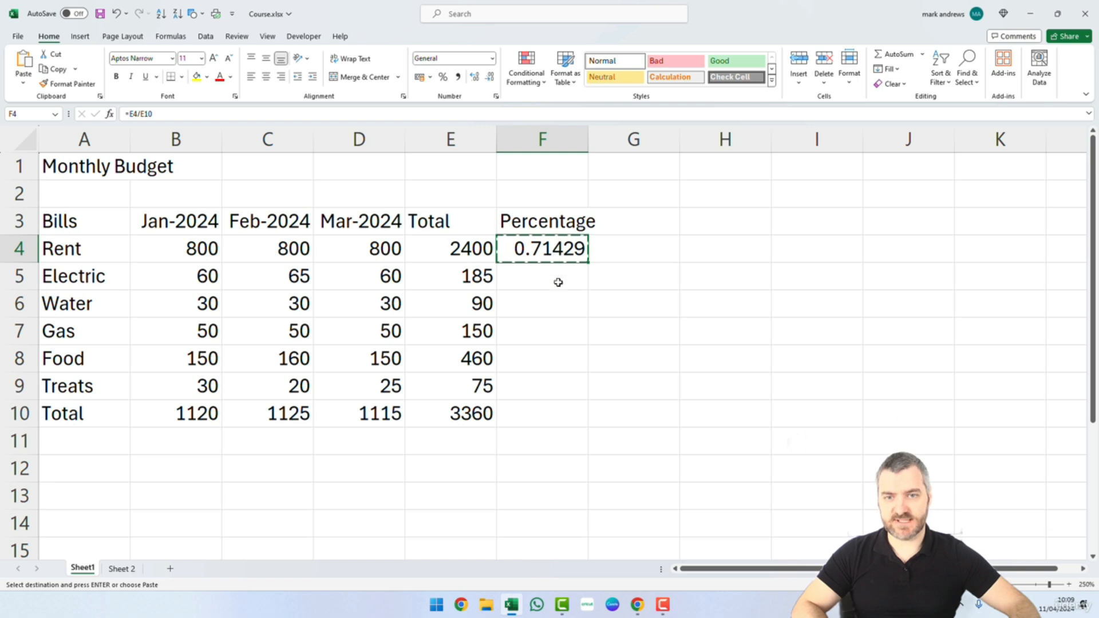
left_click(550, 278)
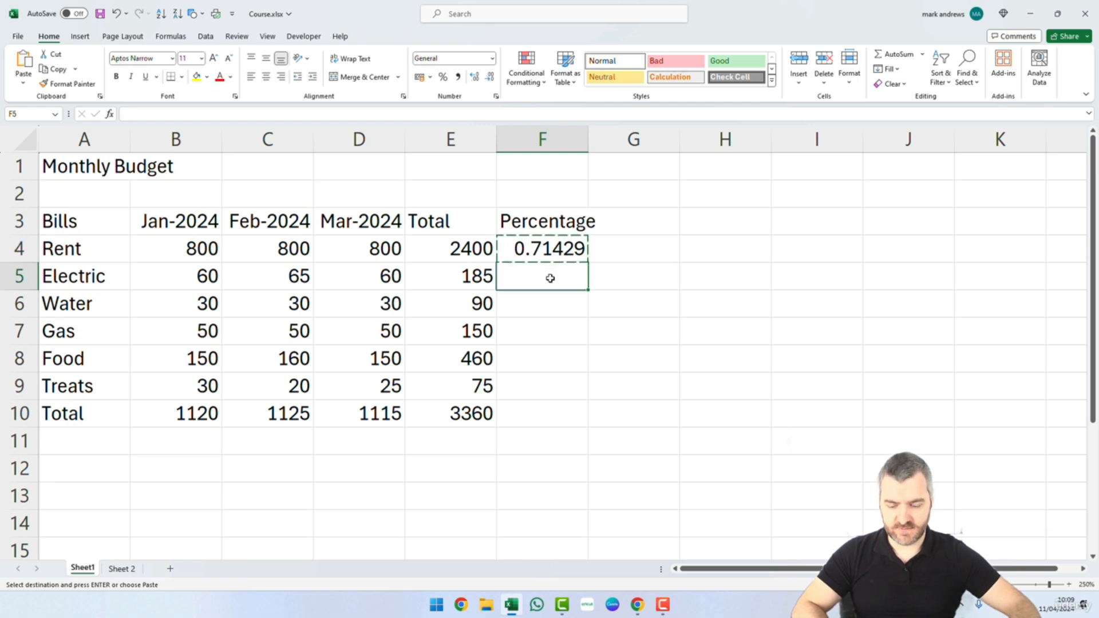
key("ctrl+v")
left_click(653, 340)
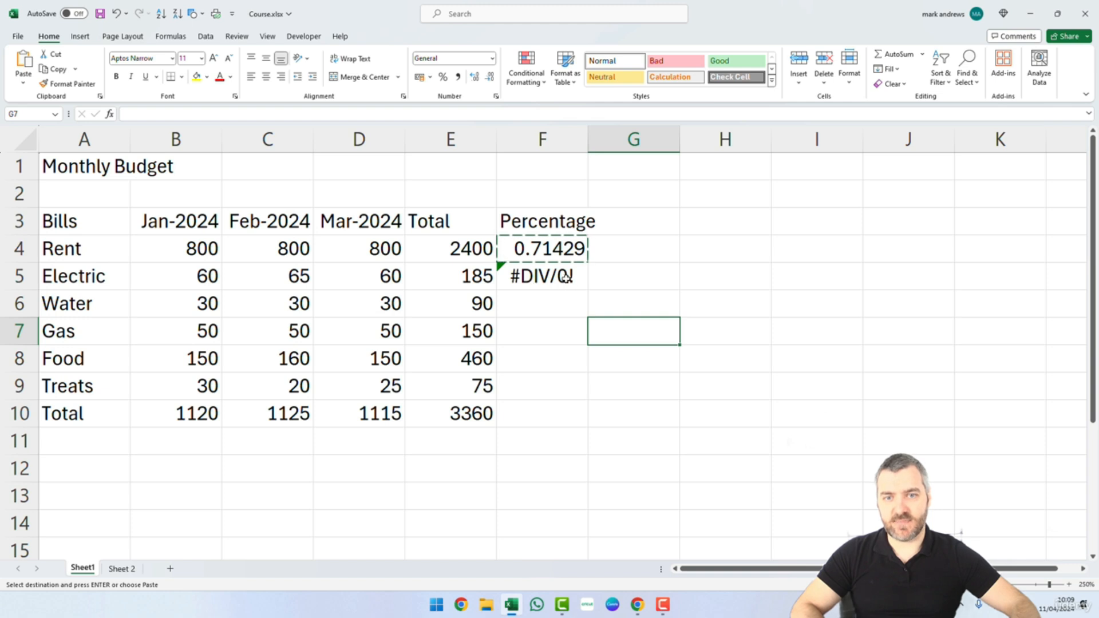
double_click(565, 278)
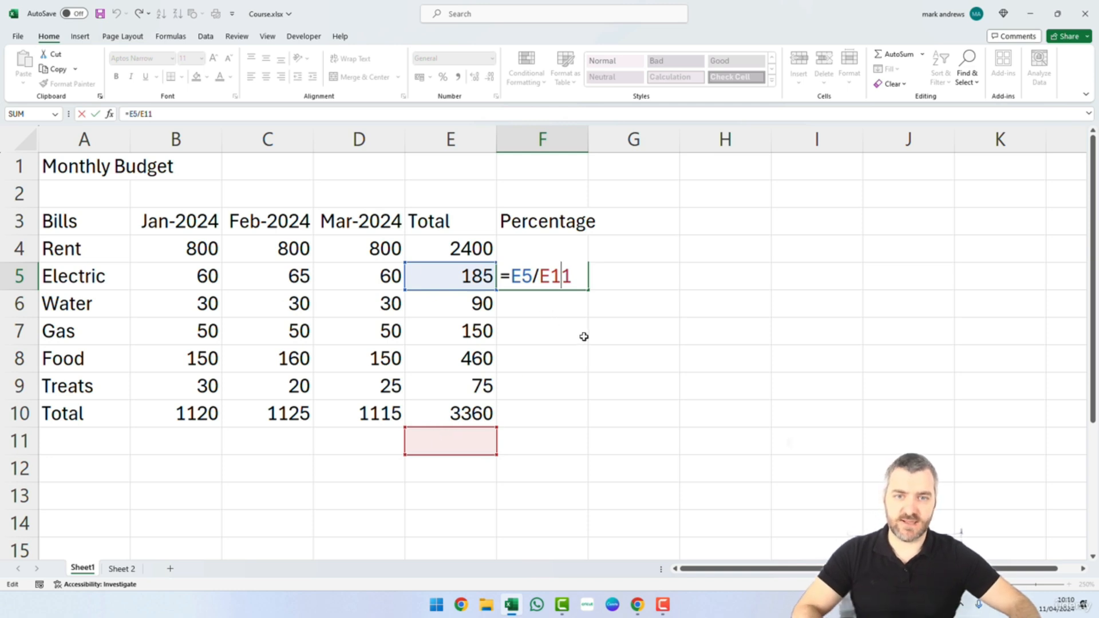
key("ctrl+Return")
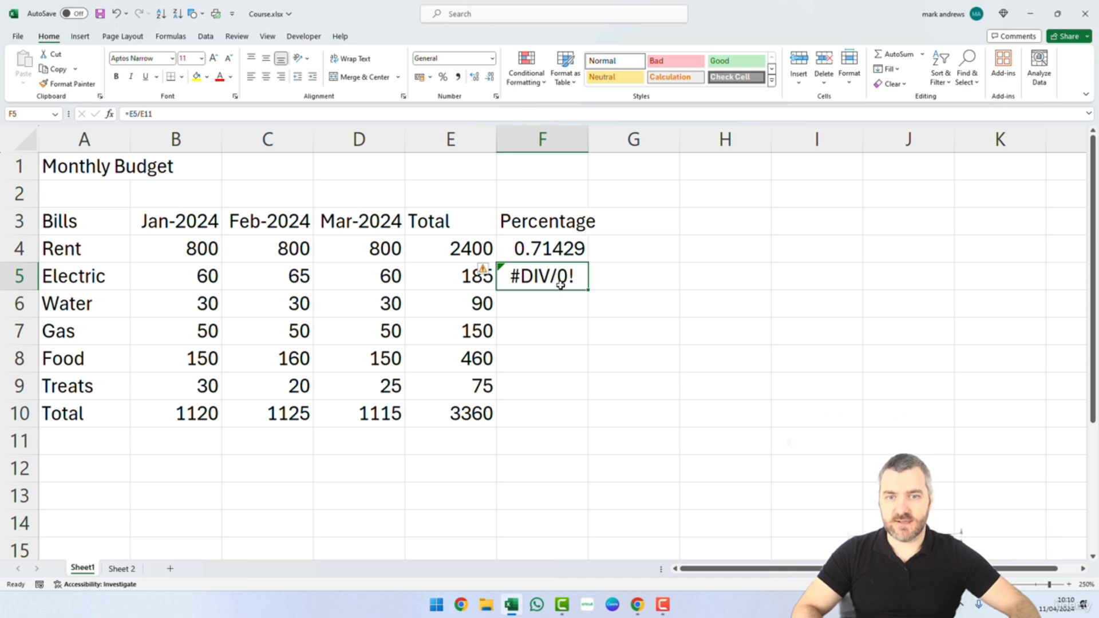
Compare the F4 formula with cells E10 and E11, and clear the copied formula from F5.
left_click(558, 248)
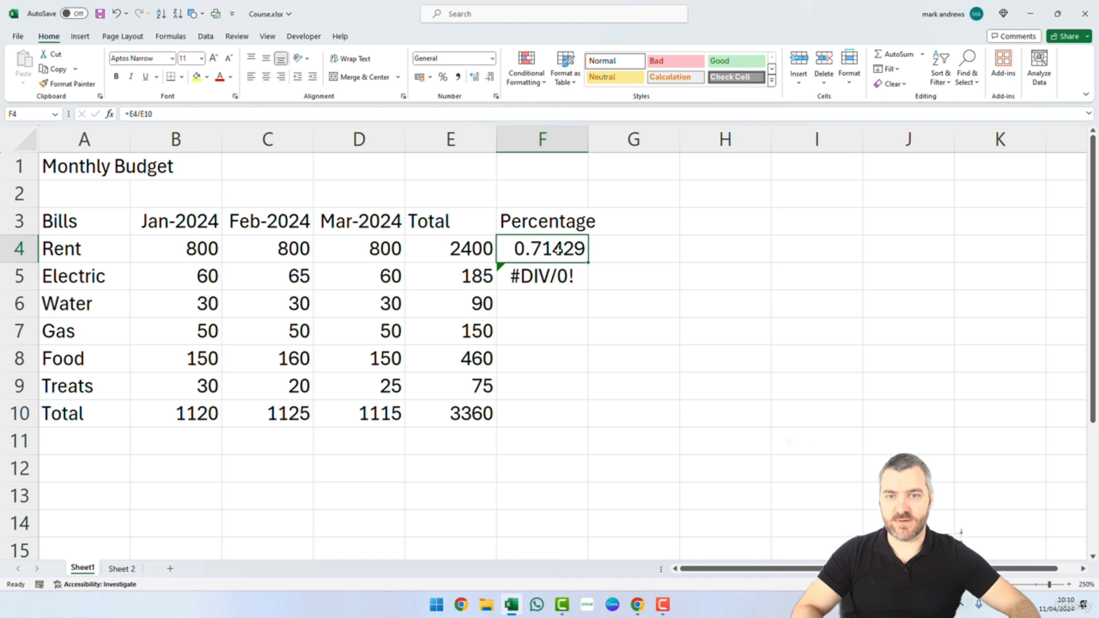
left_click(489, 413)
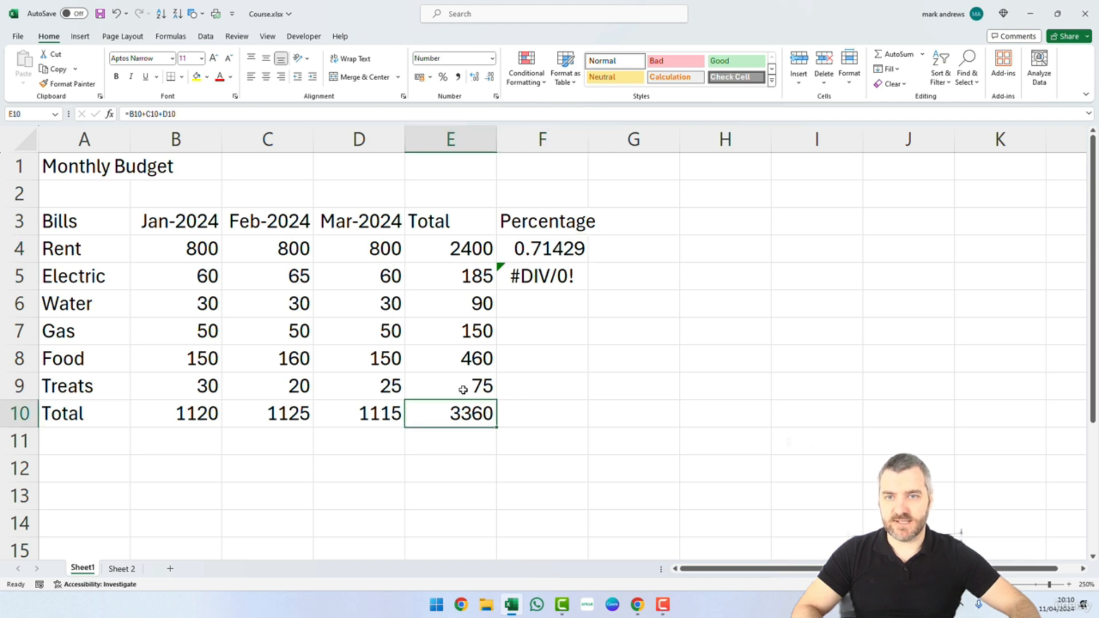
left_click(472, 441)
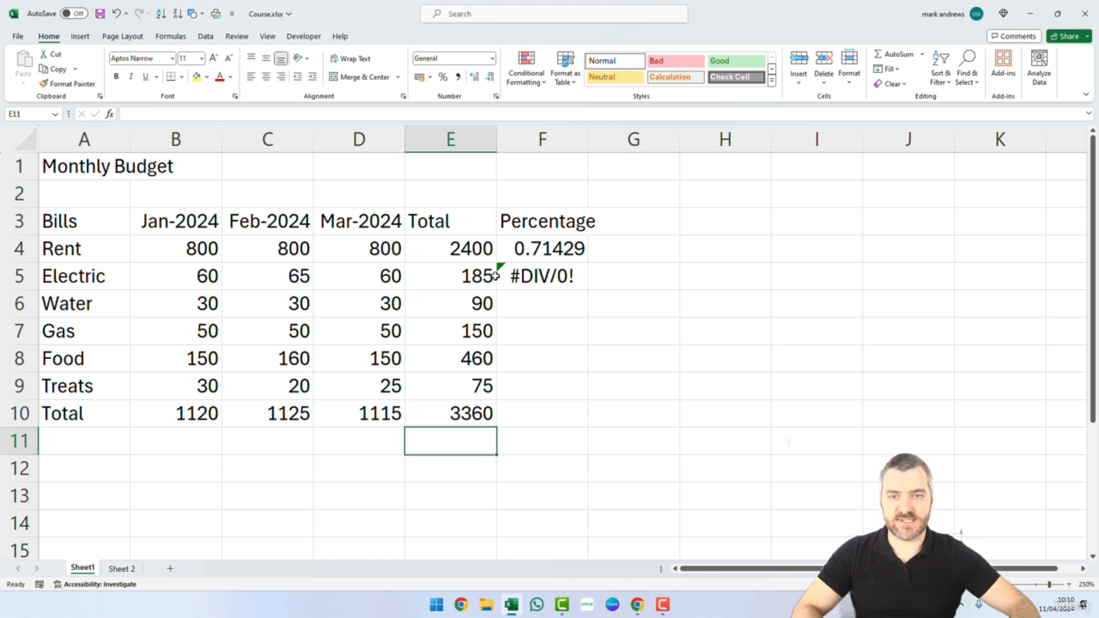
left_click(553, 283)
key("BackSpace")
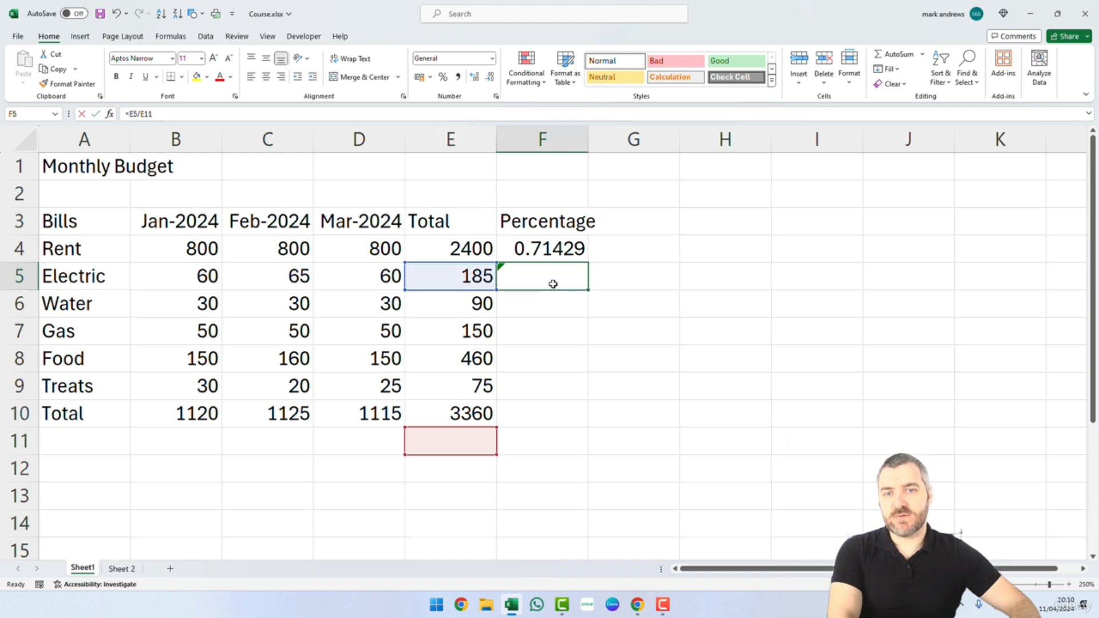
Make the divisor in the Rent percentage formula an absolute reference, so that F4 contains =E4/$E$10.
left_click(556, 253)
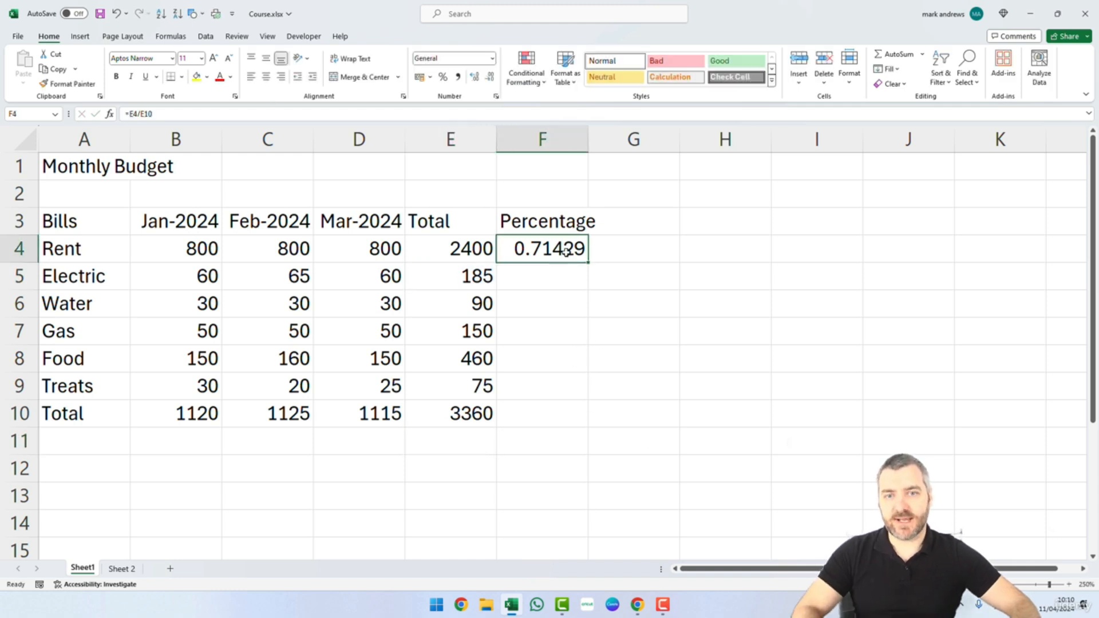
double_click(561, 247)
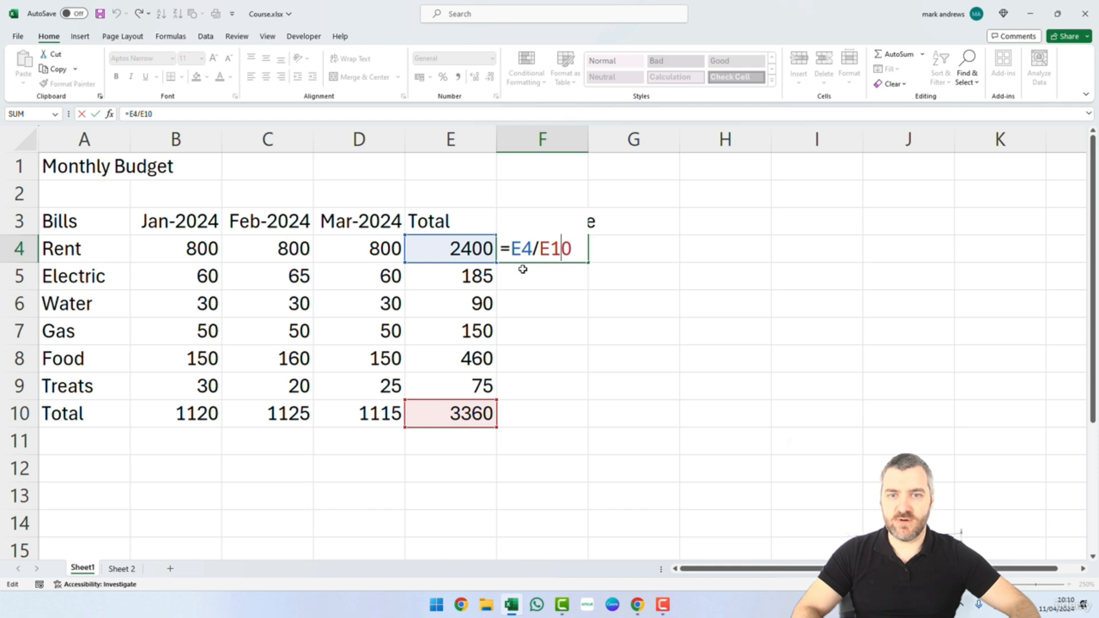
key("Return")
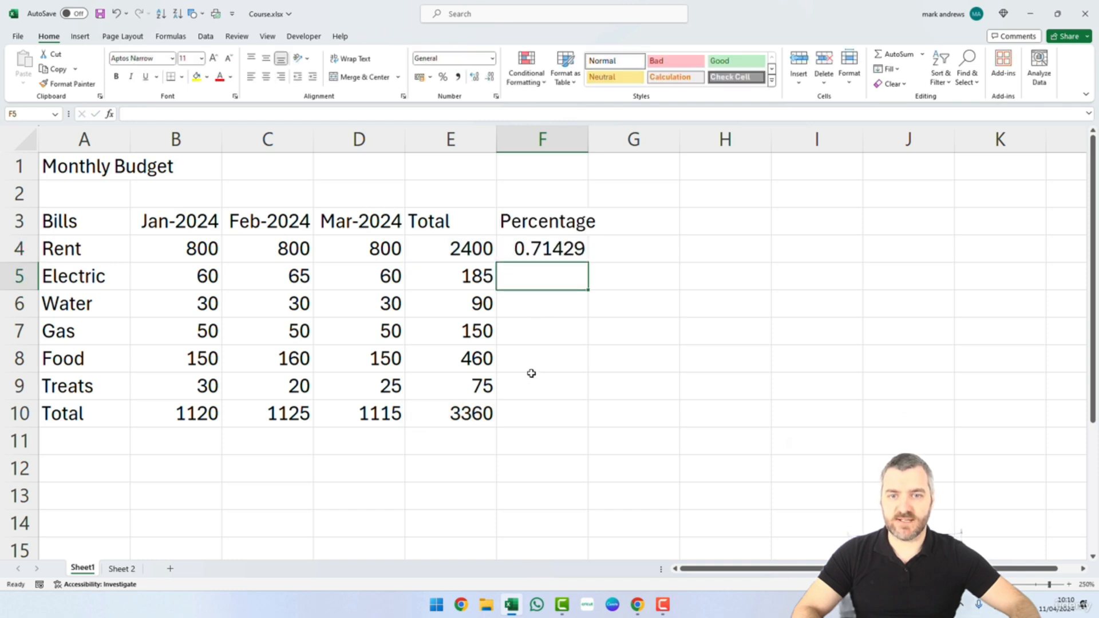
double_click(550, 252)
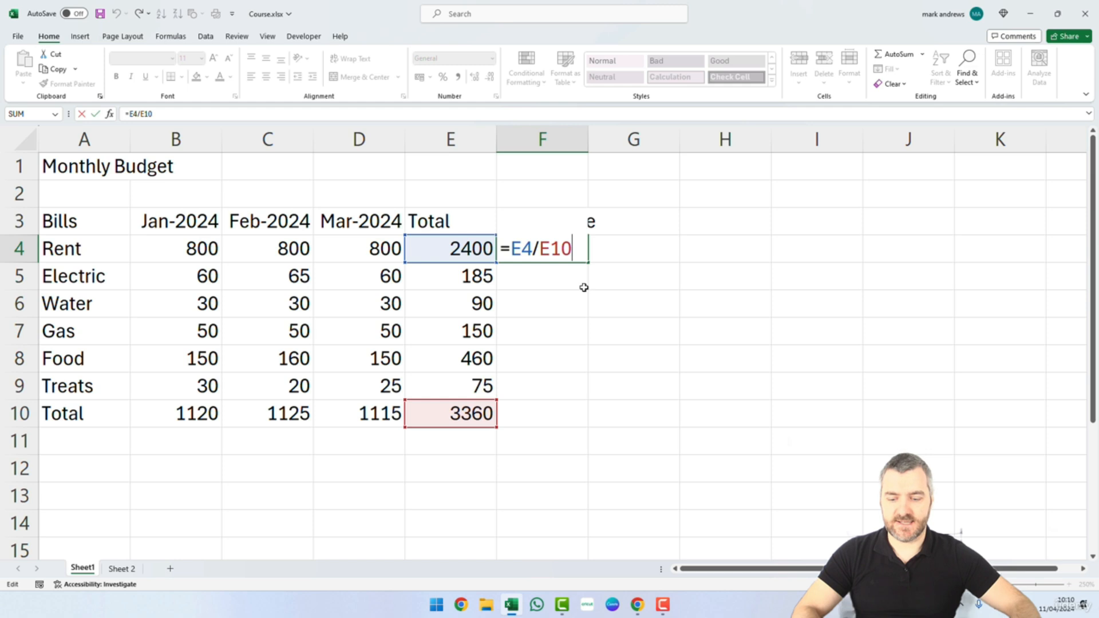
left_click(551, 250)
type("$E")
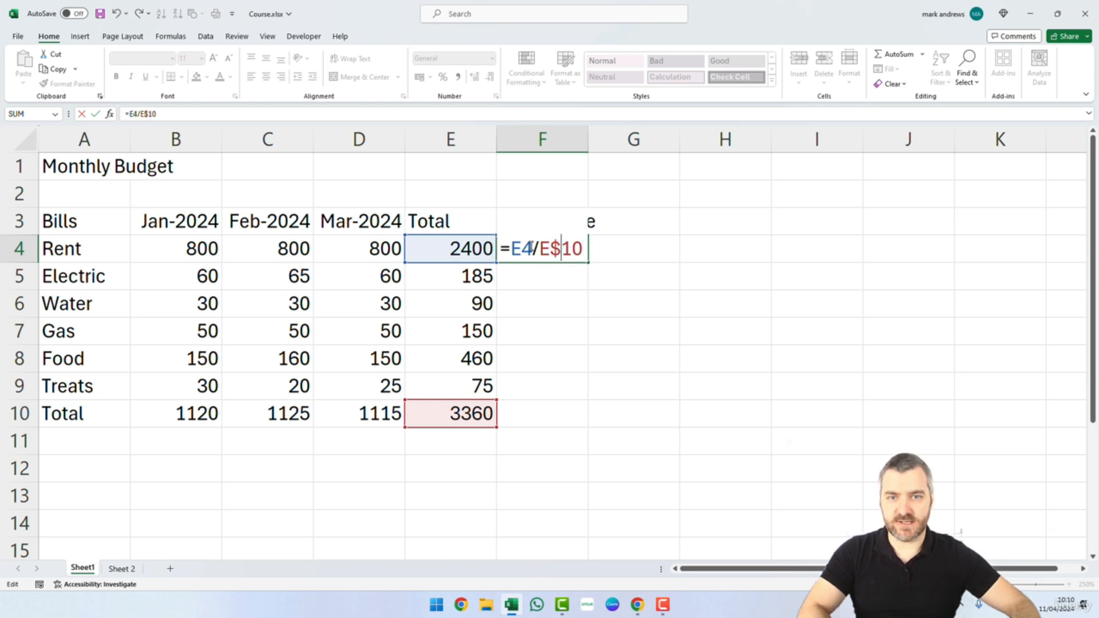
type("$")
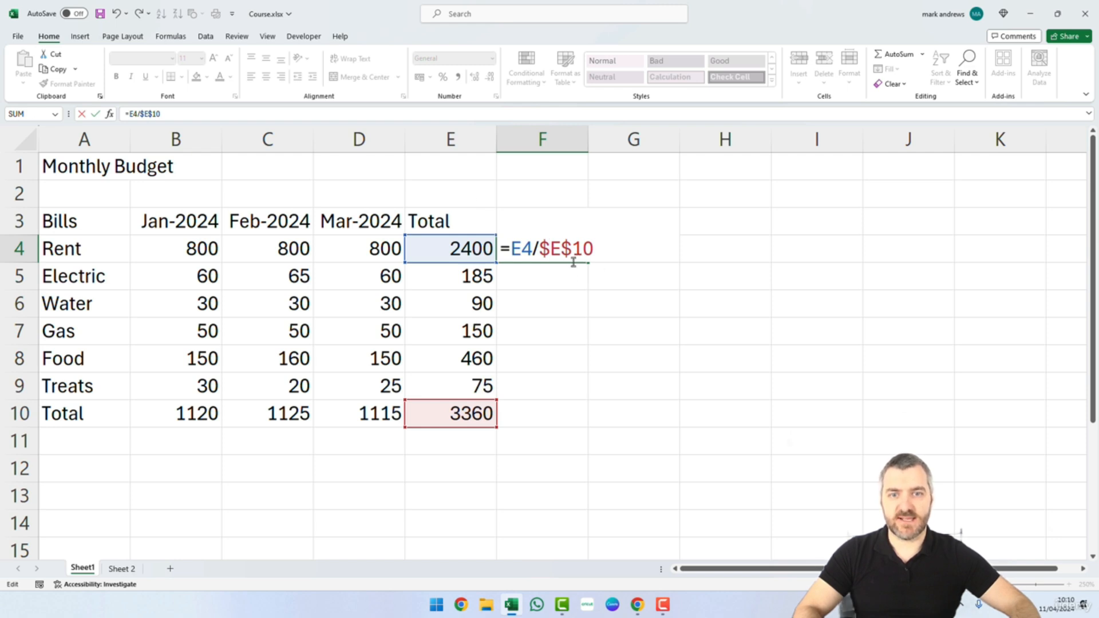
key("Return")
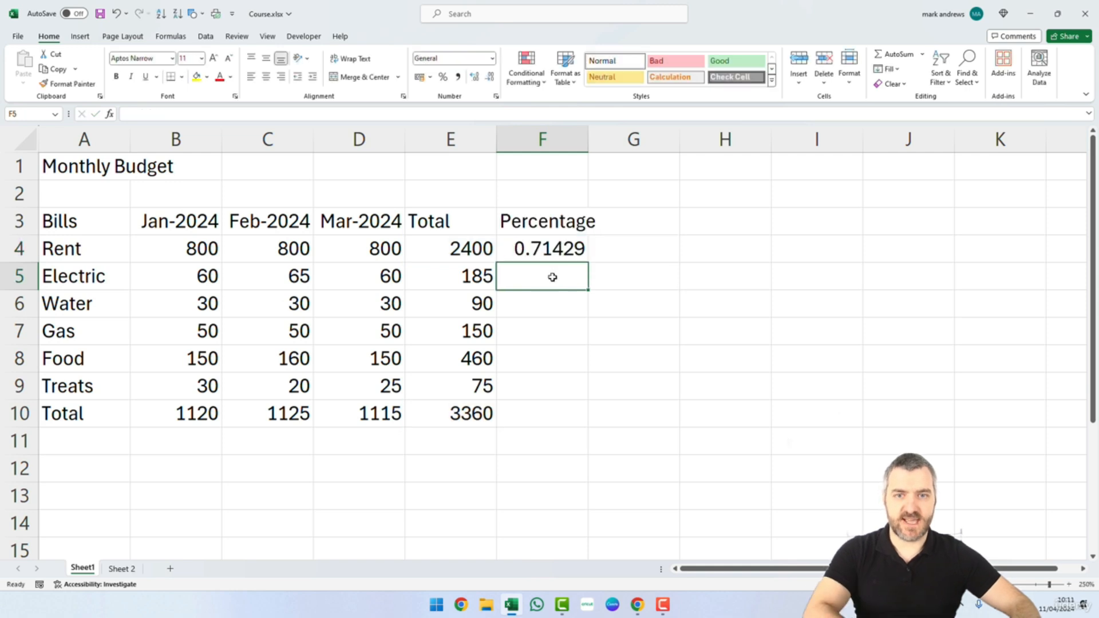
Copy the Rent percentage formula from F4 into F5 for Electric.
left_click(549, 252)
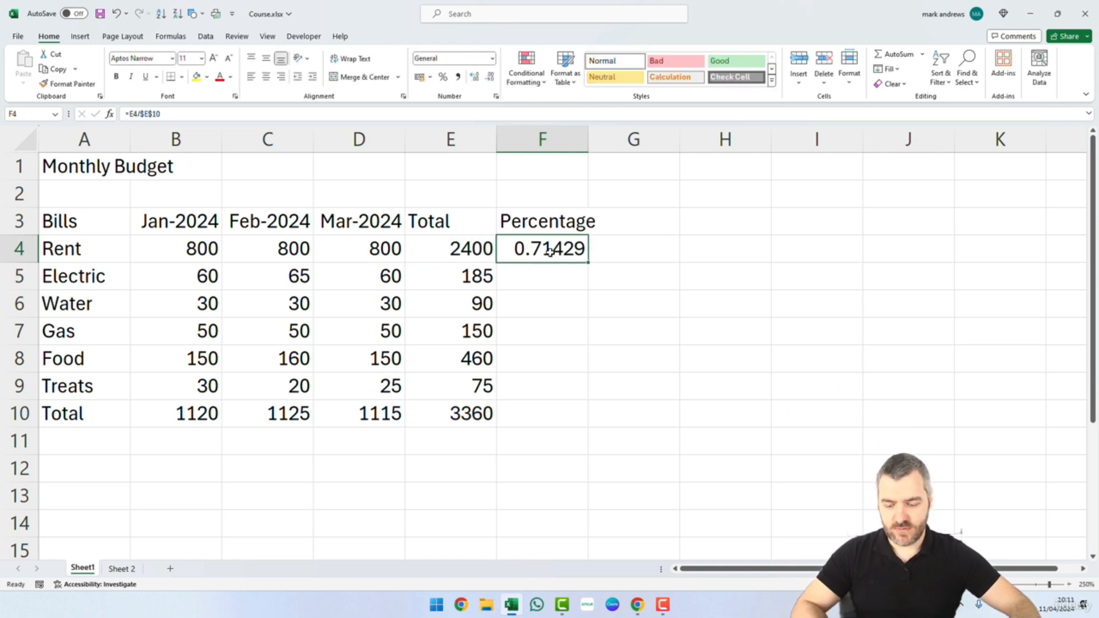
key("ctrl+c")
left_click(552, 283)
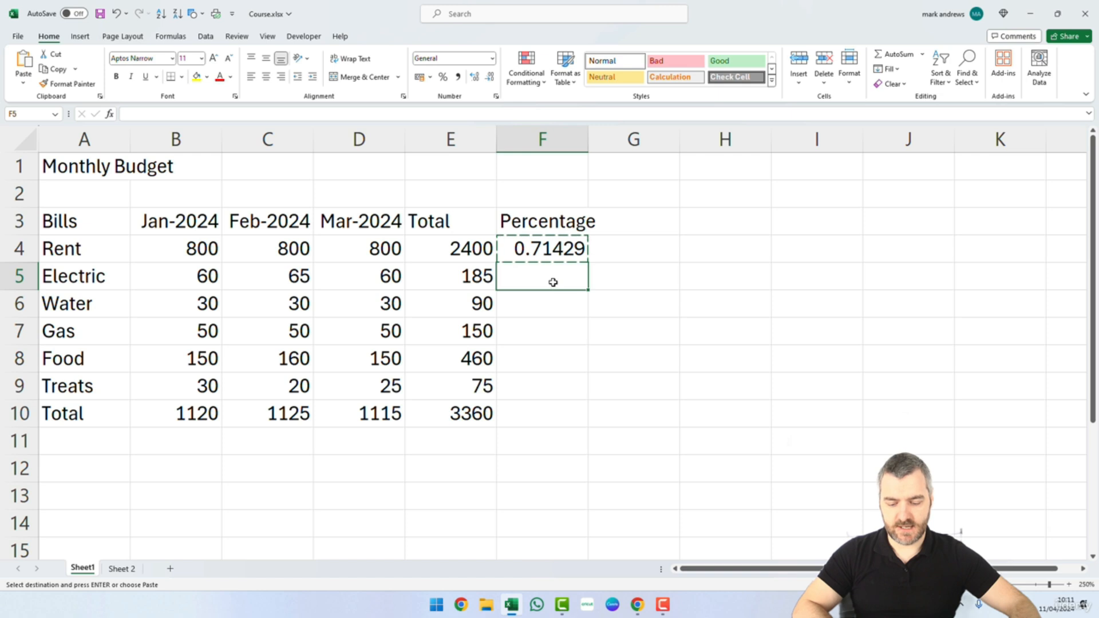
key("ctrl+v")
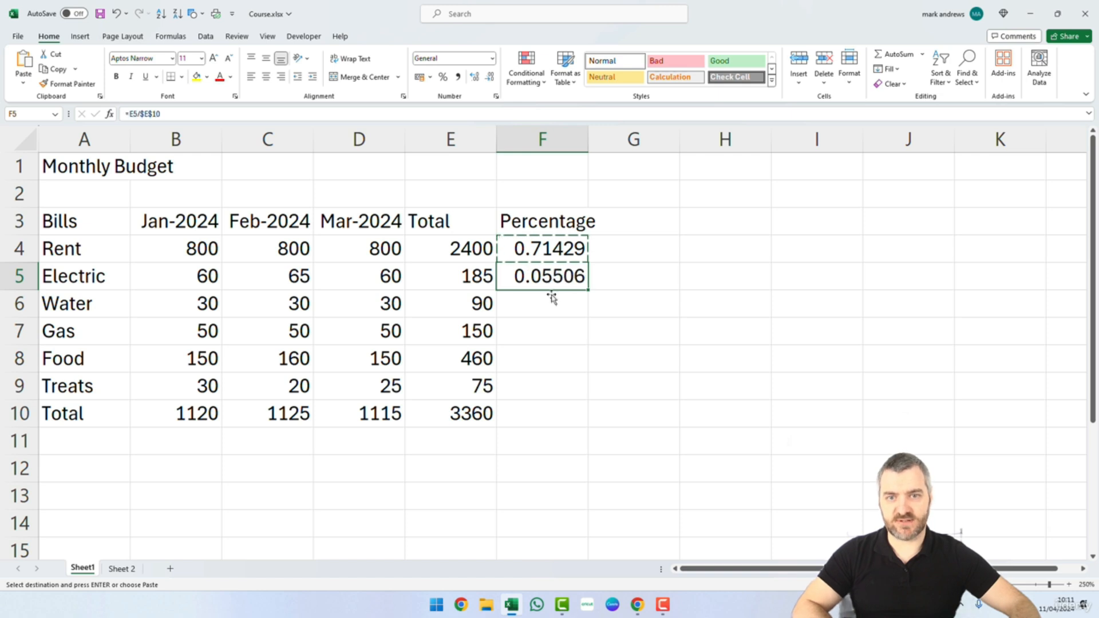
left_click(565, 320)
left_click(610, 321)
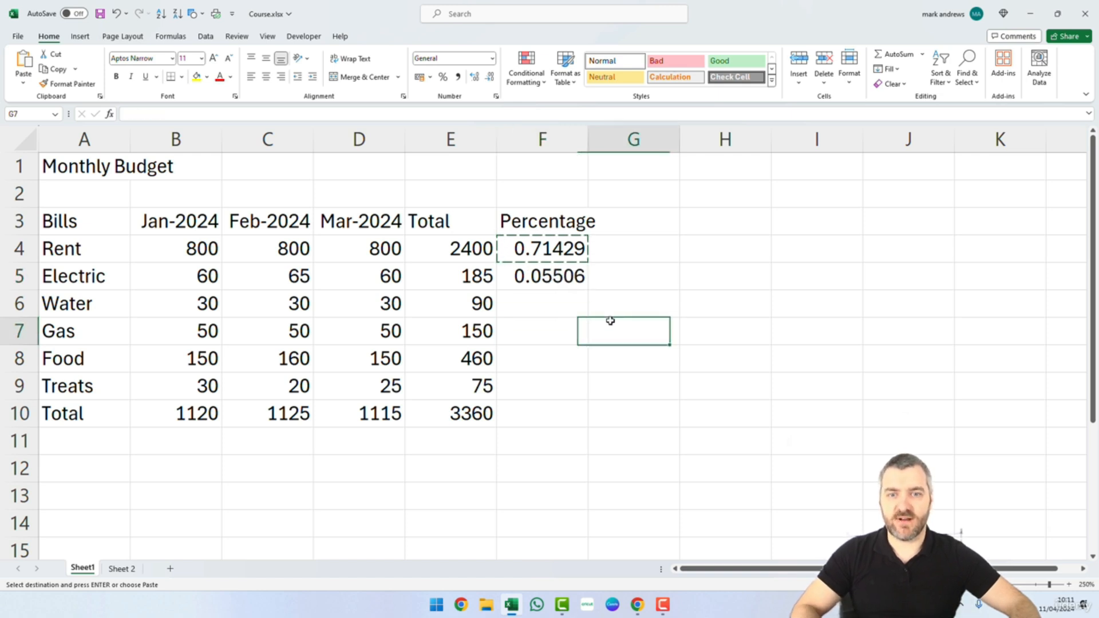
Cycle the divisor in the F5 formula through its relative, mixed and absolute reference forms, finishing on $E$10.
double_click(567, 275)
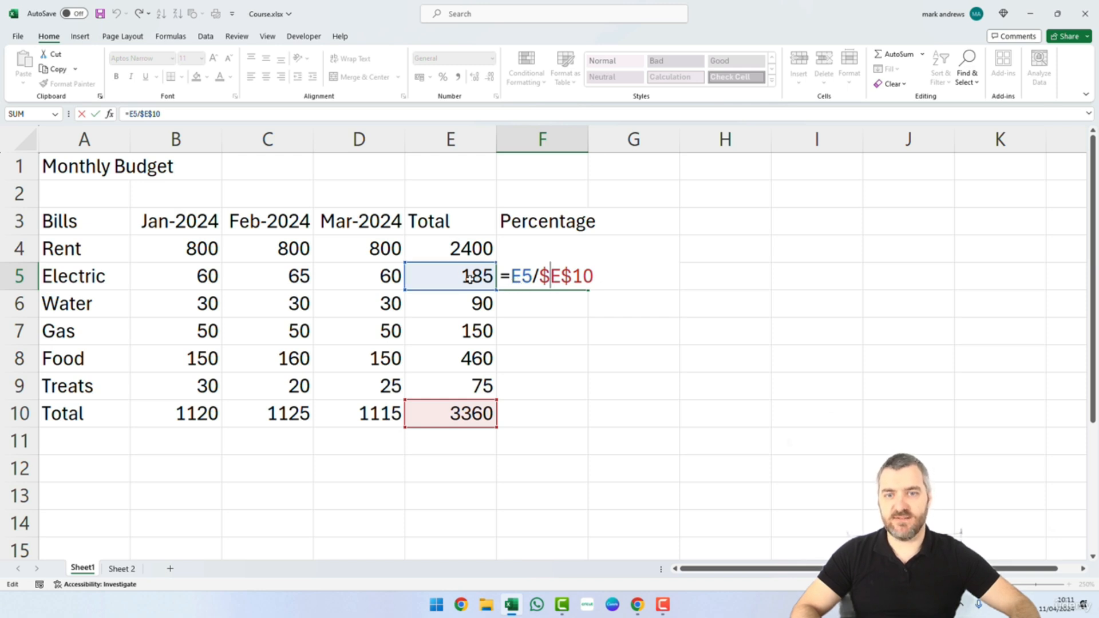
left_click(561, 277)
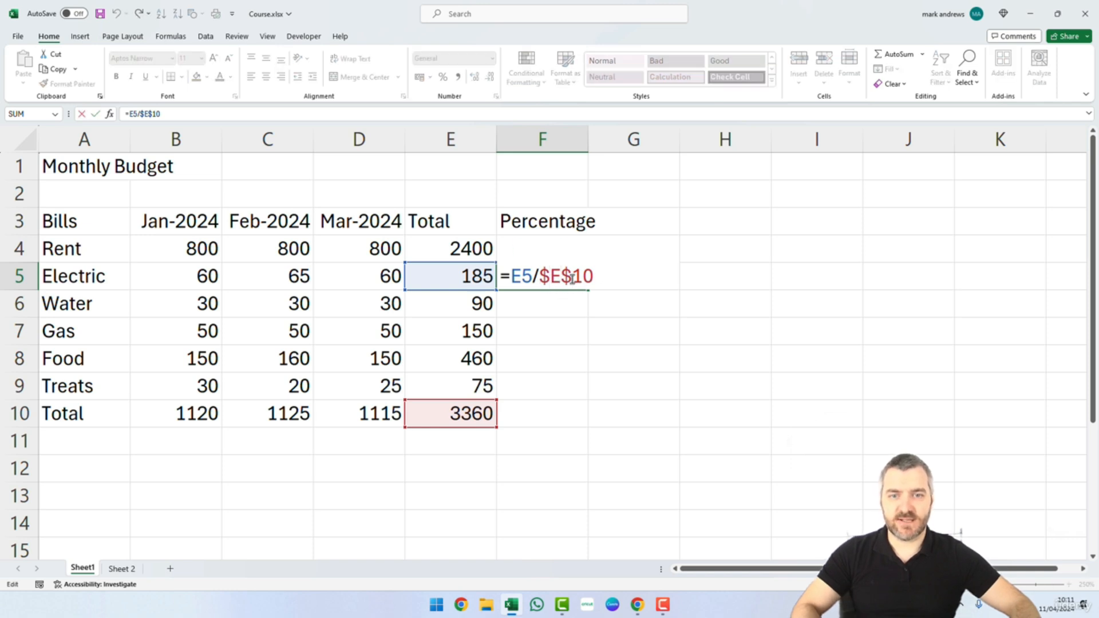
key("F4")
key("F4")
key("F4")
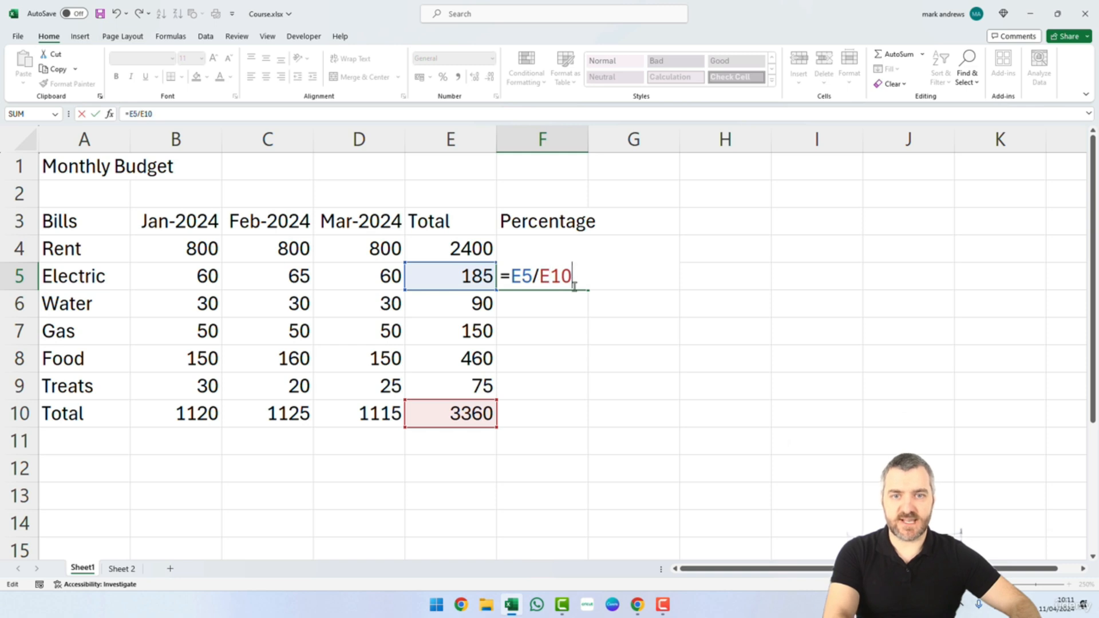
key("F4")
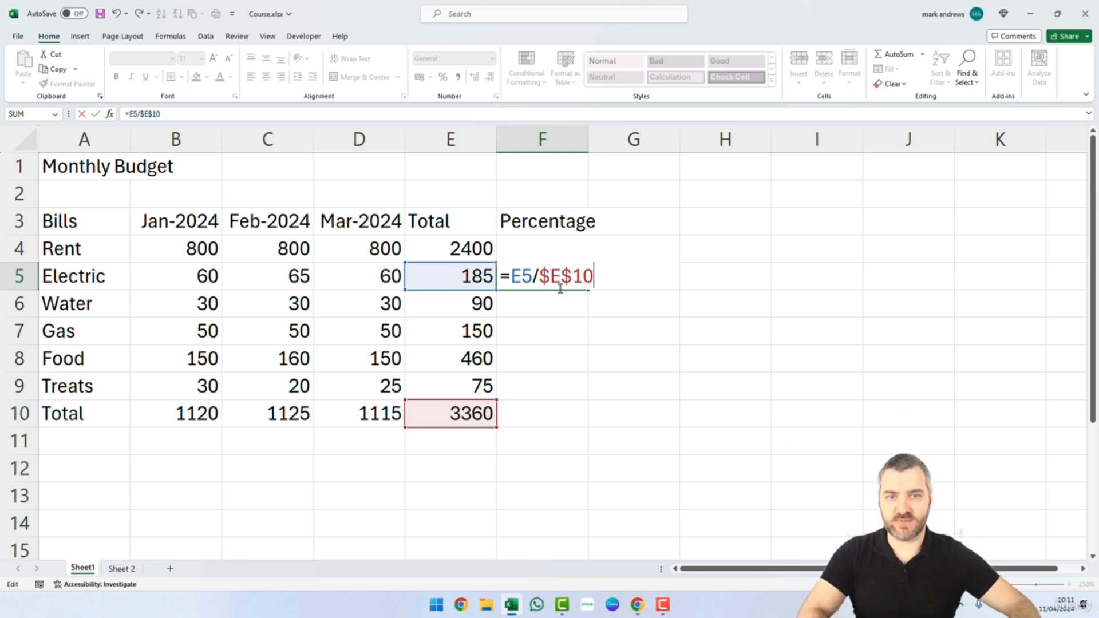
key("F4")
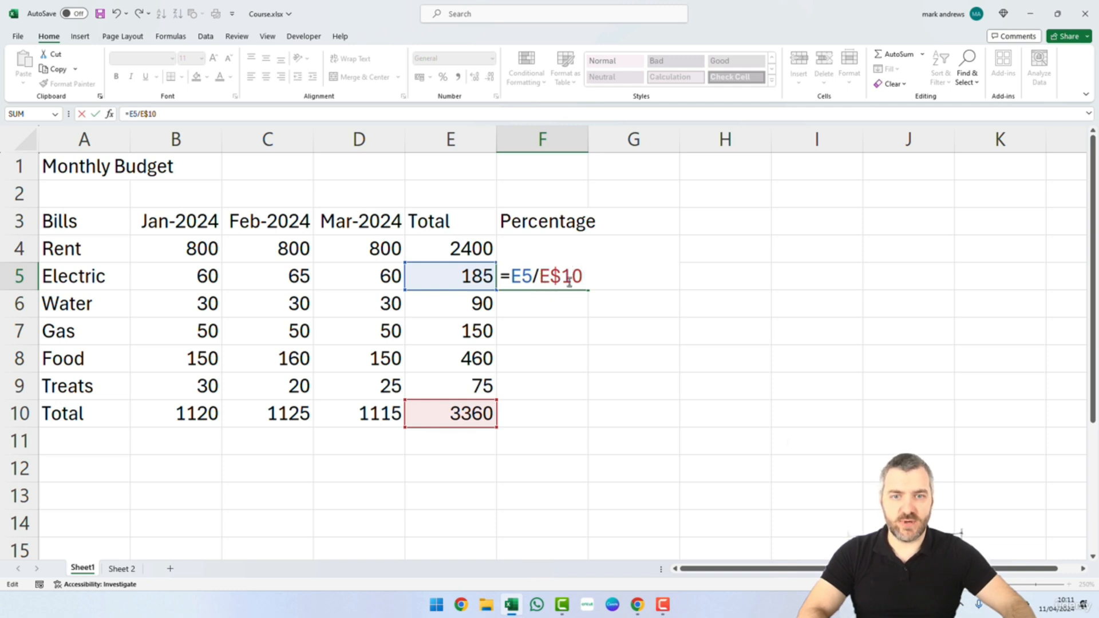
key("F4")
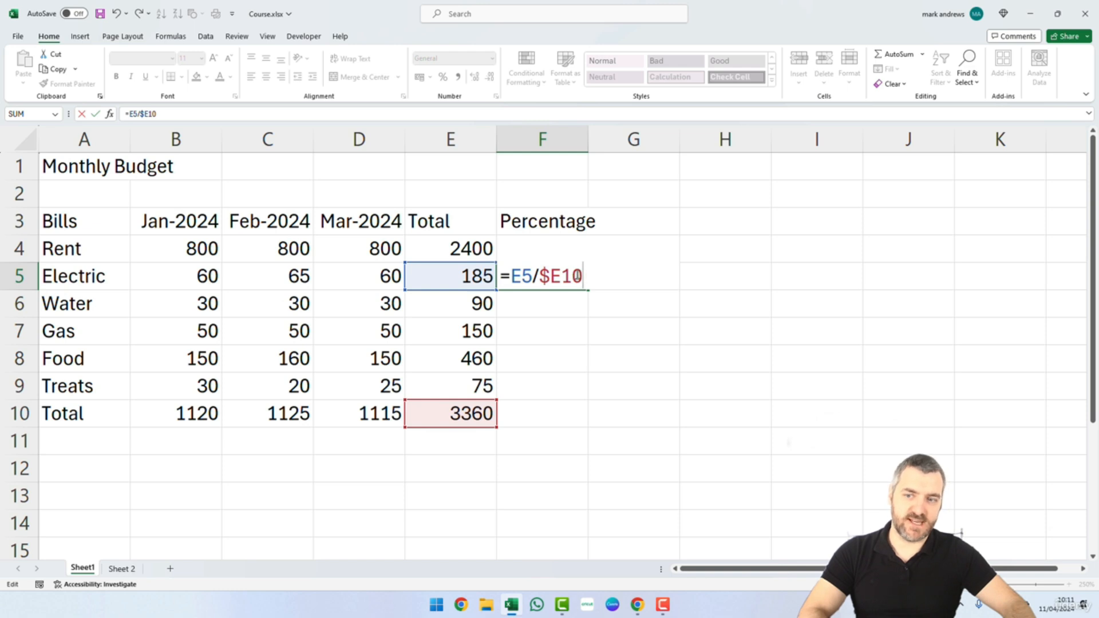
key("F4")
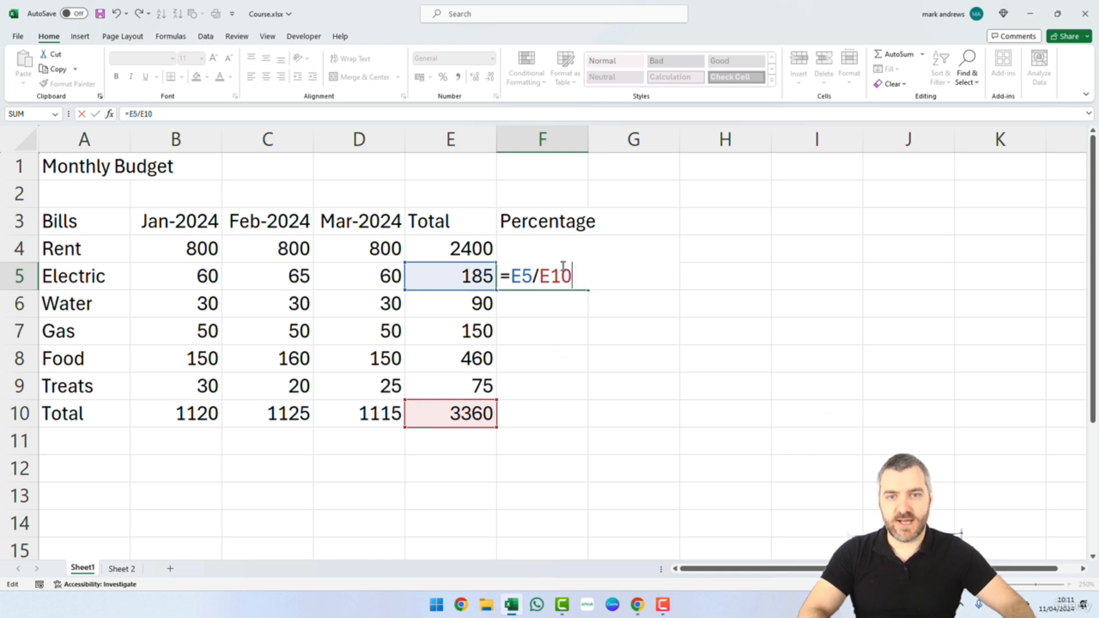
key("F4")
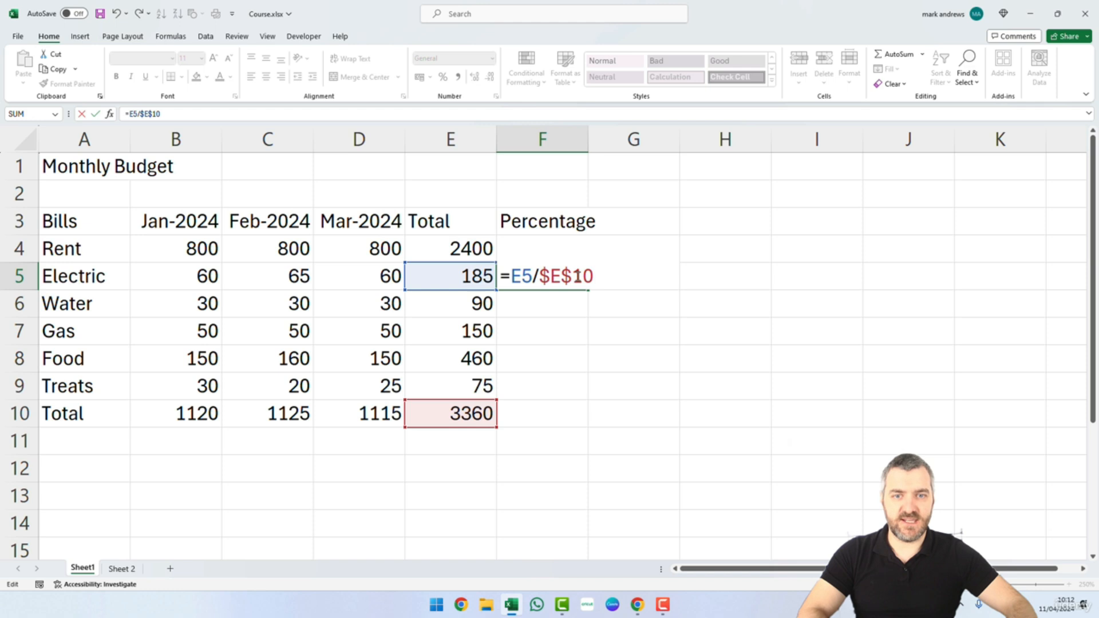
key("ctrl+Return")
Copy the Electric percentage formula from F5 into F6 through F10 for the remaining bills and the Total row.
key("ctrl+c")
left_click(562, 305)
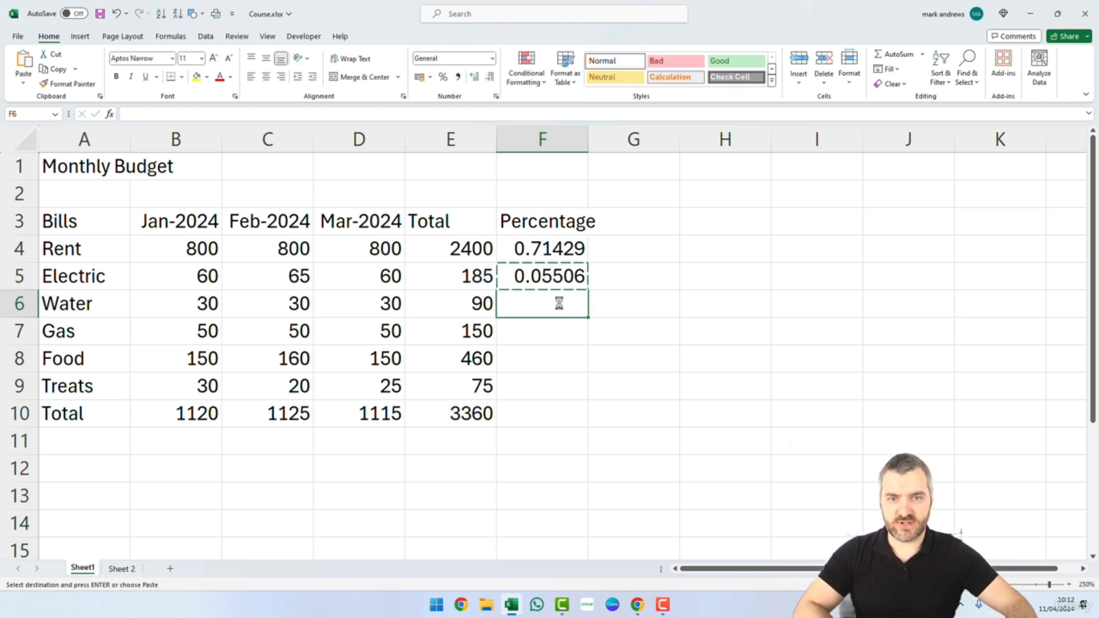
key("ctrl+v")
left_click(552, 335)
key("ctrl+v")
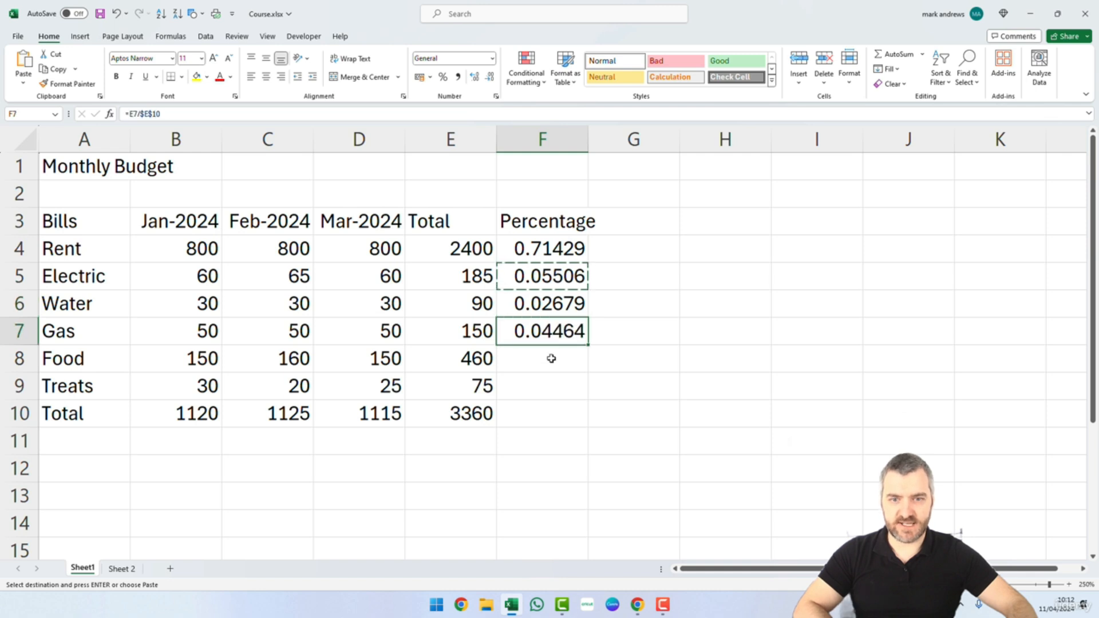
left_click(552, 361)
key("ctrl+v")
left_click(544, 397)
key("ctrl+v")
left_click(543, 419)
key("ctrl+v")
left_click(607, 414)
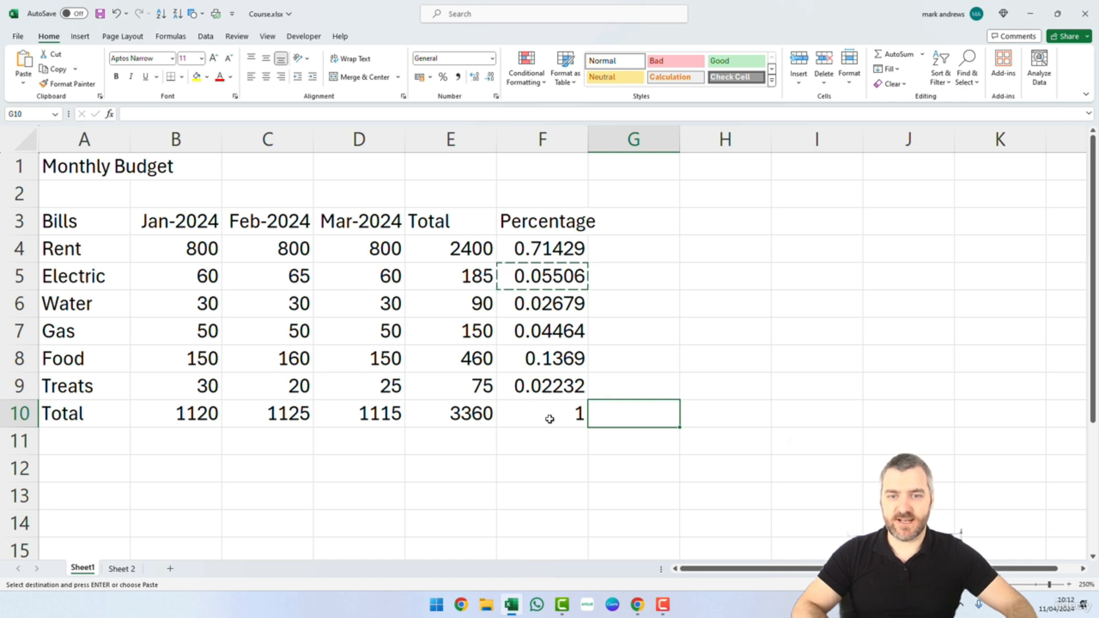
Inspect the cell references in the Total row's percentage formula in F10.
double_click(549, 417)
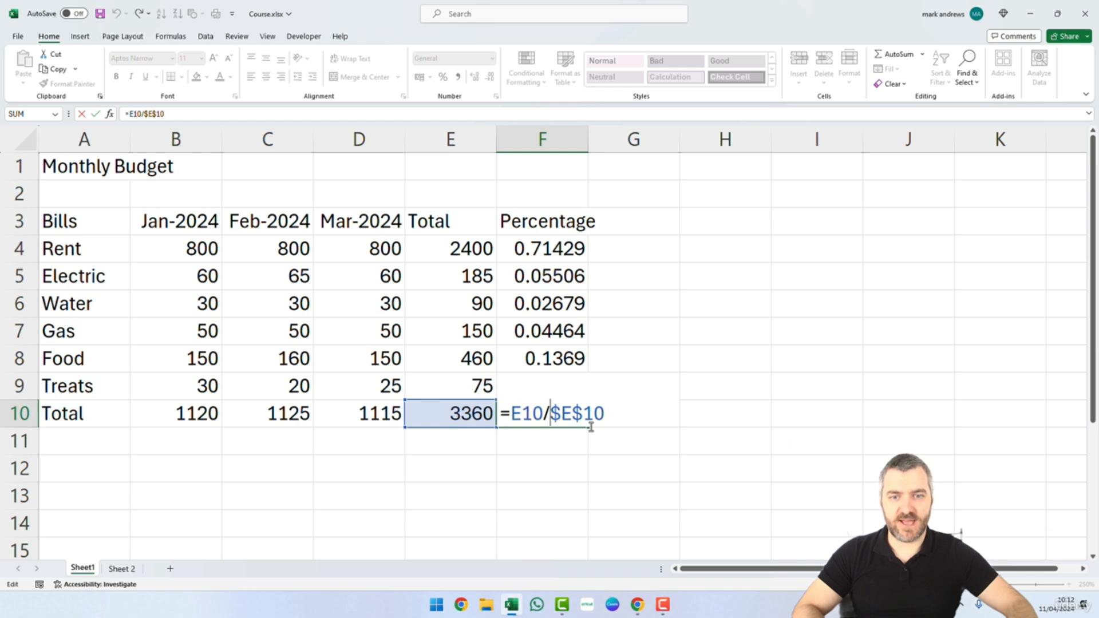
key("Escape")
left_click(622, 403)
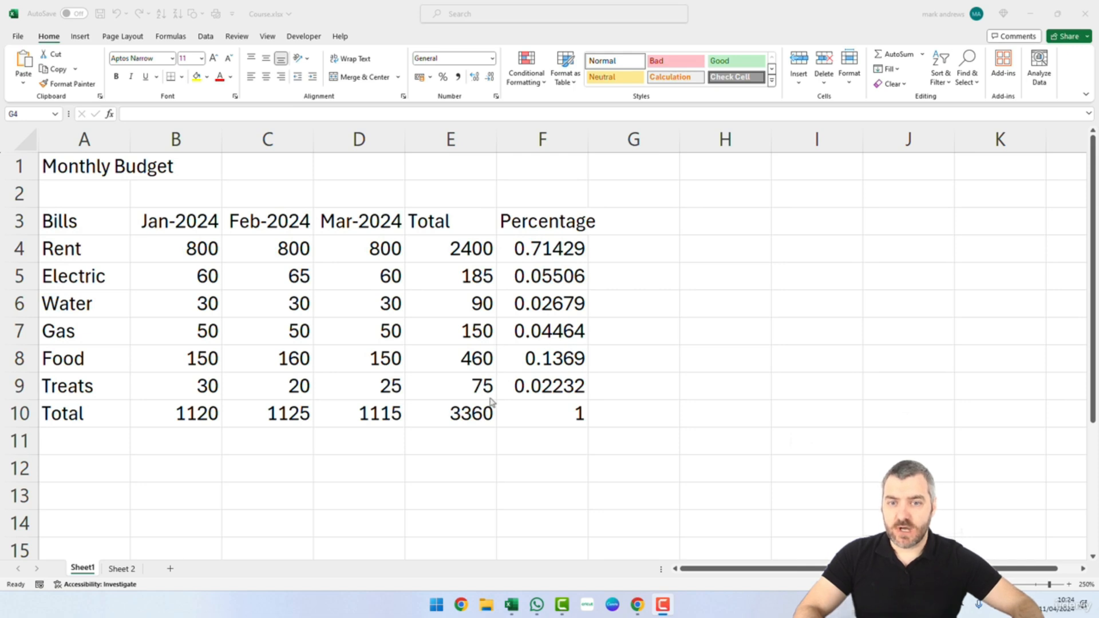
Clear the February, March and overall totals from C10, D10 and E10.
left_click(481, 415)
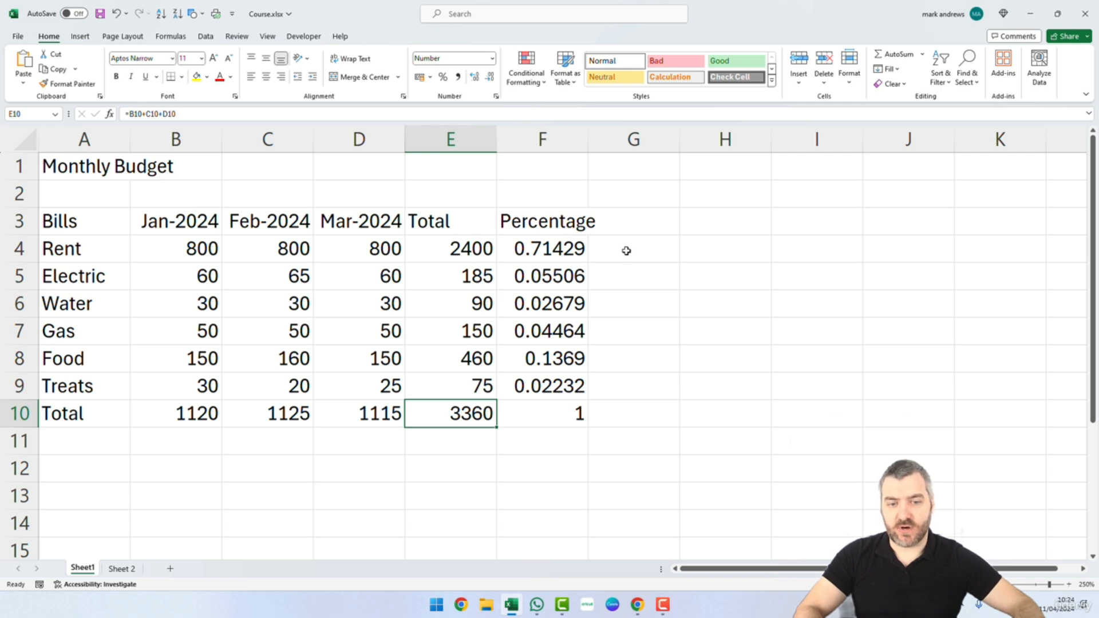
left_click(698, 258)
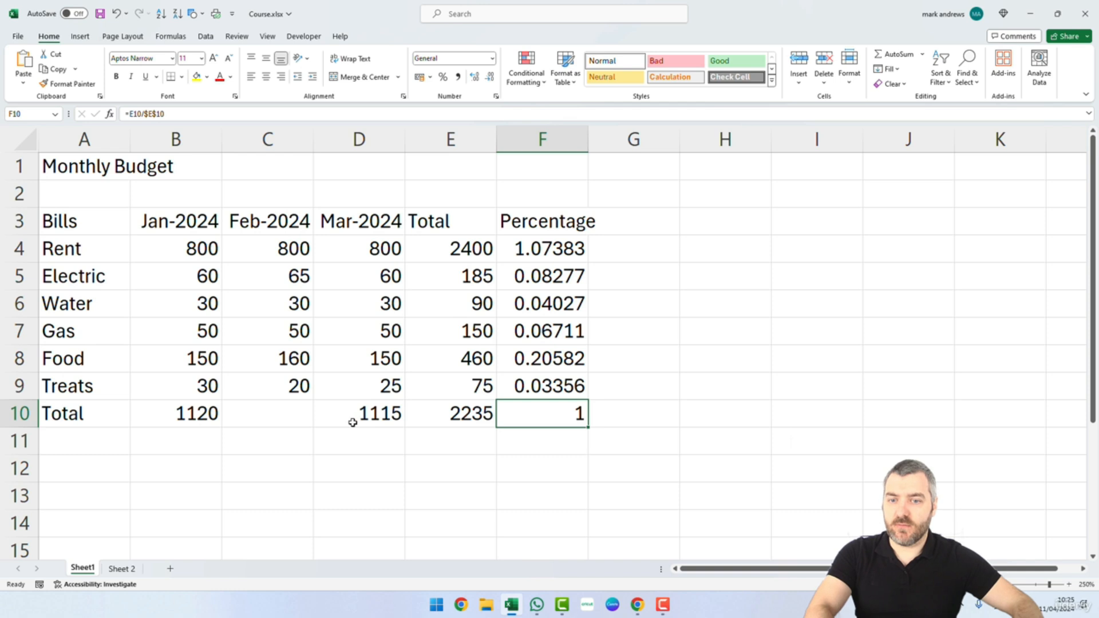
left_click(353, 422)
key("BackSpace")
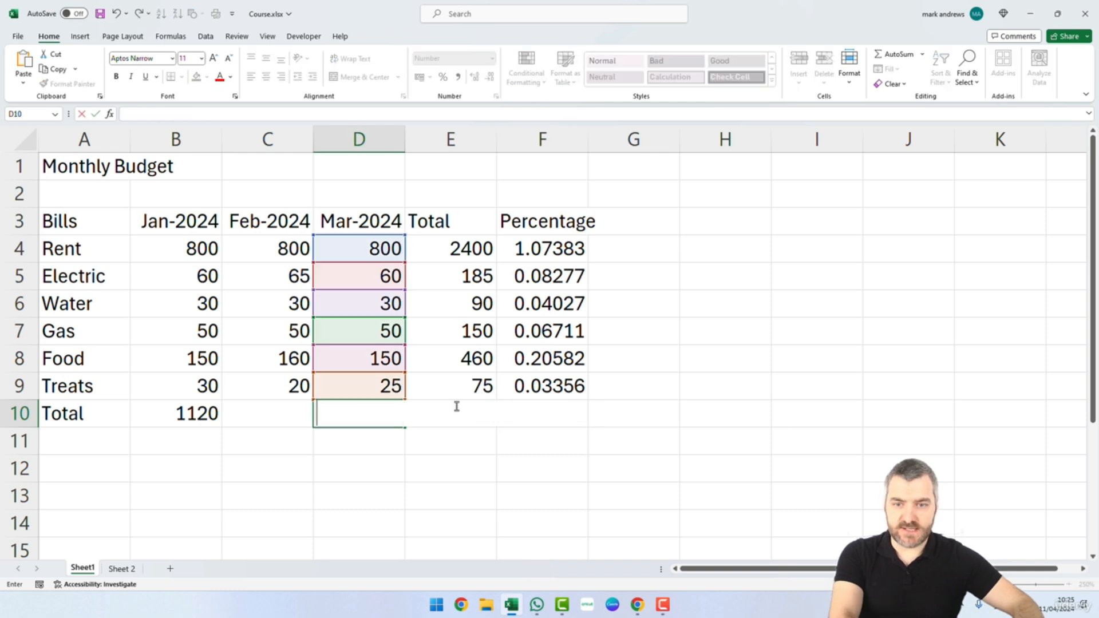
left_click(463, 458)
left_click(458, 418)
key("BackSpace")
left_click(456, 444)
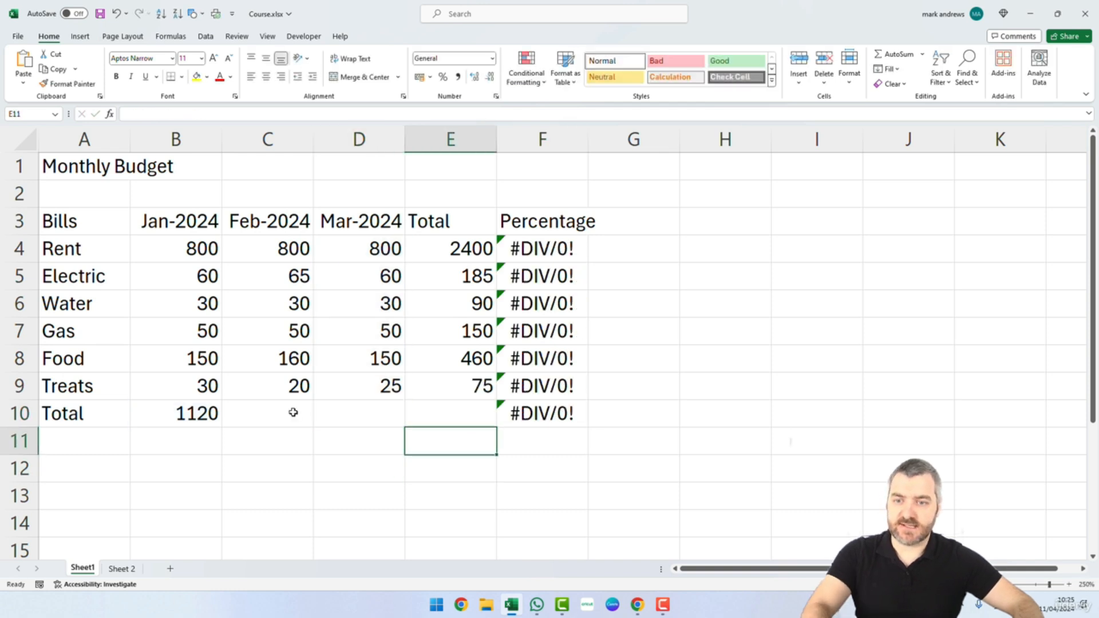
Check the January total's addition formula in B10 and clear it from the cell.
left_click(195, 413)
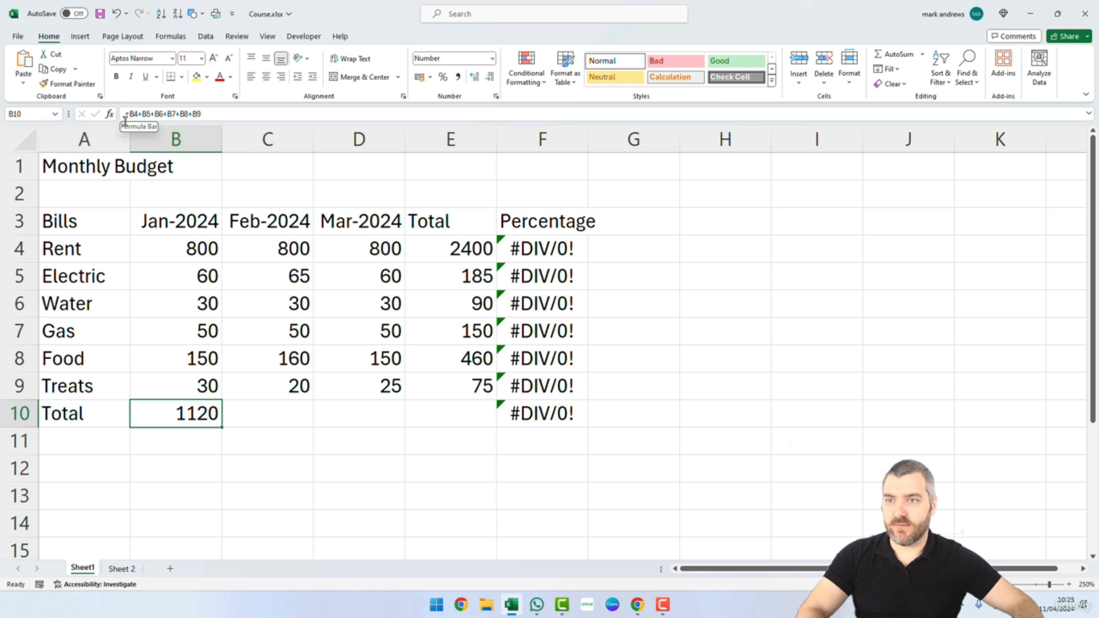
left_click(216, 411)
key("BackSpace")
key("Return")
left_click(204, 413)
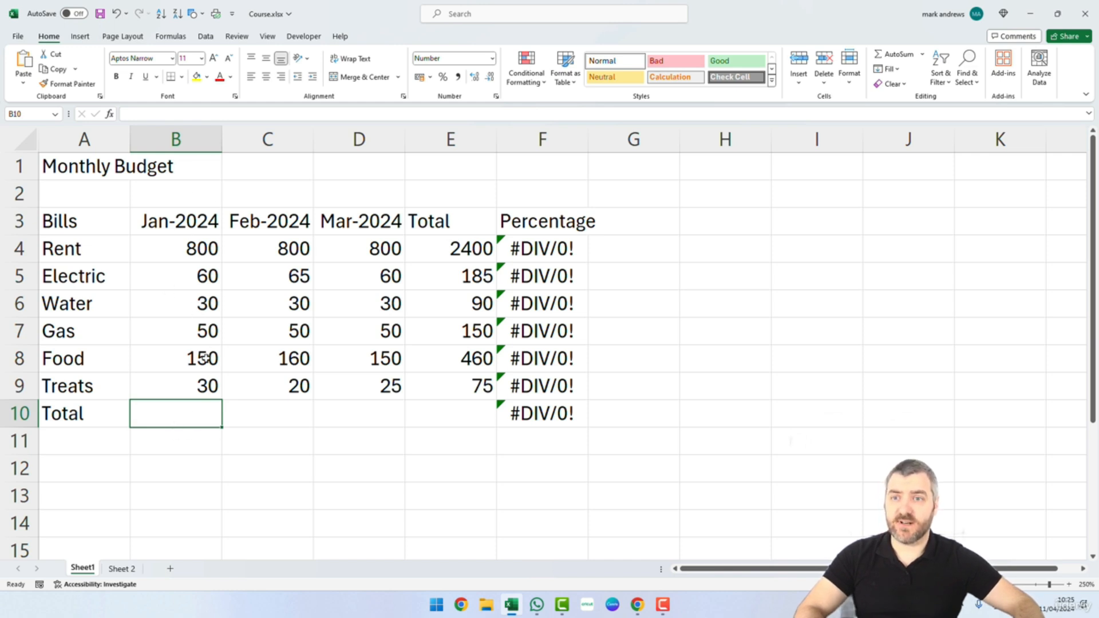
left_click(170, 38)
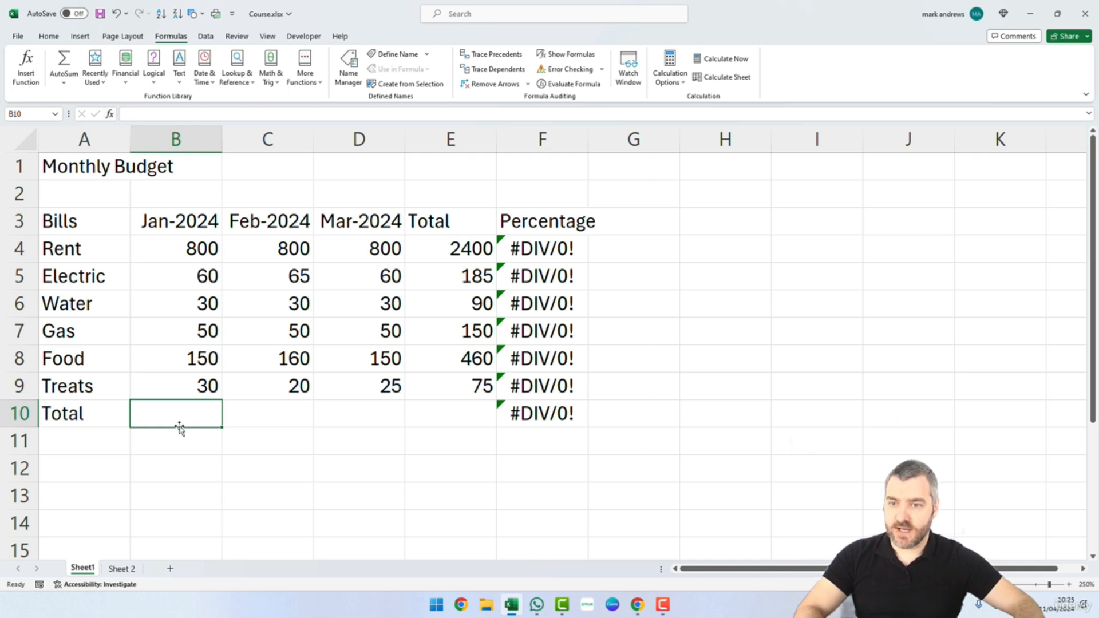
type("=")
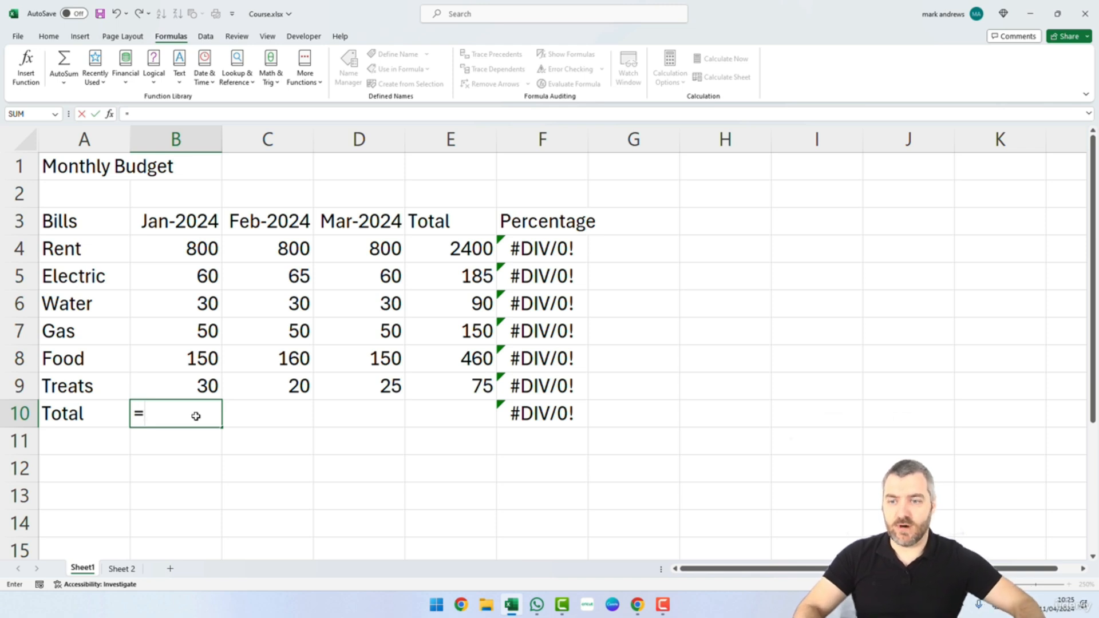
key("Escape")
left_click(226, 462)
Insert the SUM function into B10 for the January total, keeping its dialog clear of the budget table.
left_click(194, 420)
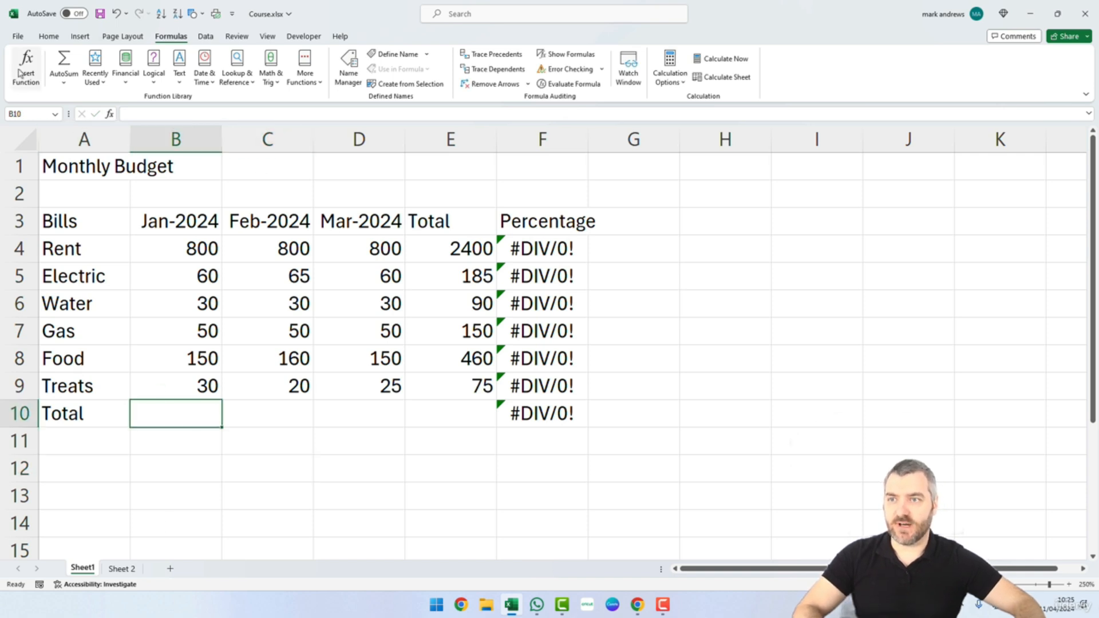
left_click(110, 115)
left_click_drag(218, 92, 730, 183)
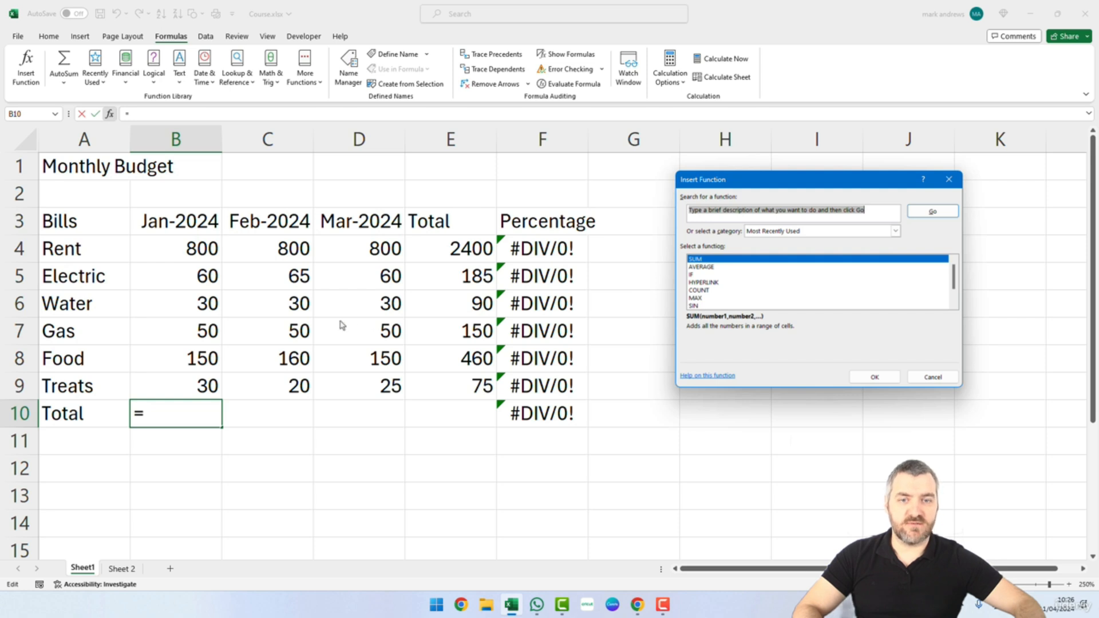
double_click(696, 259)
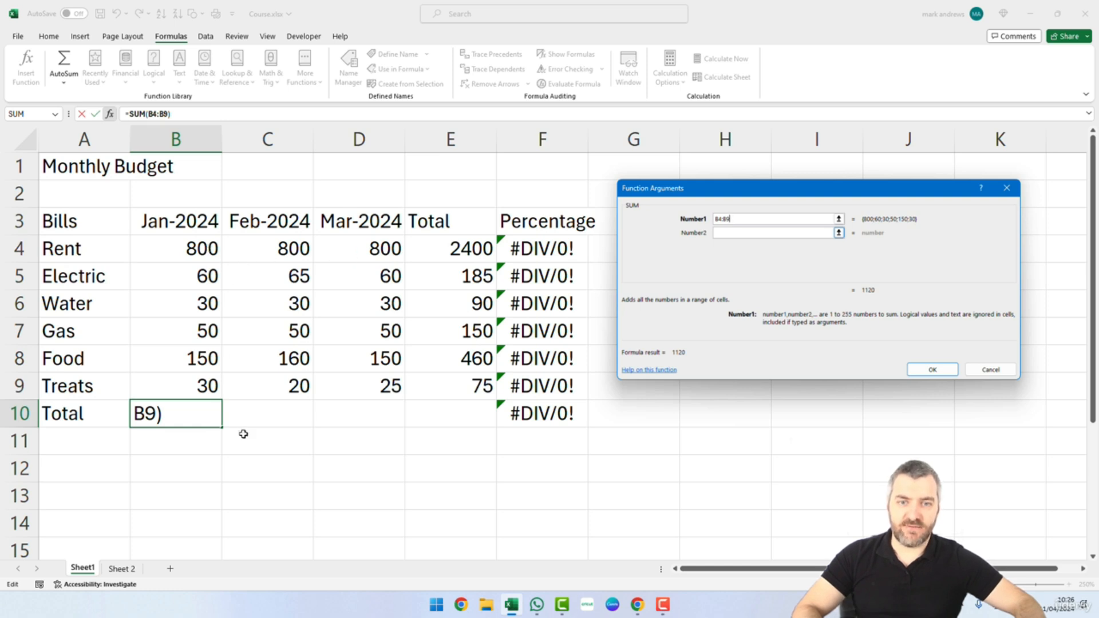
type("+")
left_click(209, 251)
left_click(196, 386)
Set the SUM function's Number1 argument to the range B4:B9 and apply the function to B10.
key("ctrl+a")
key("BackSpace")
type("B4")
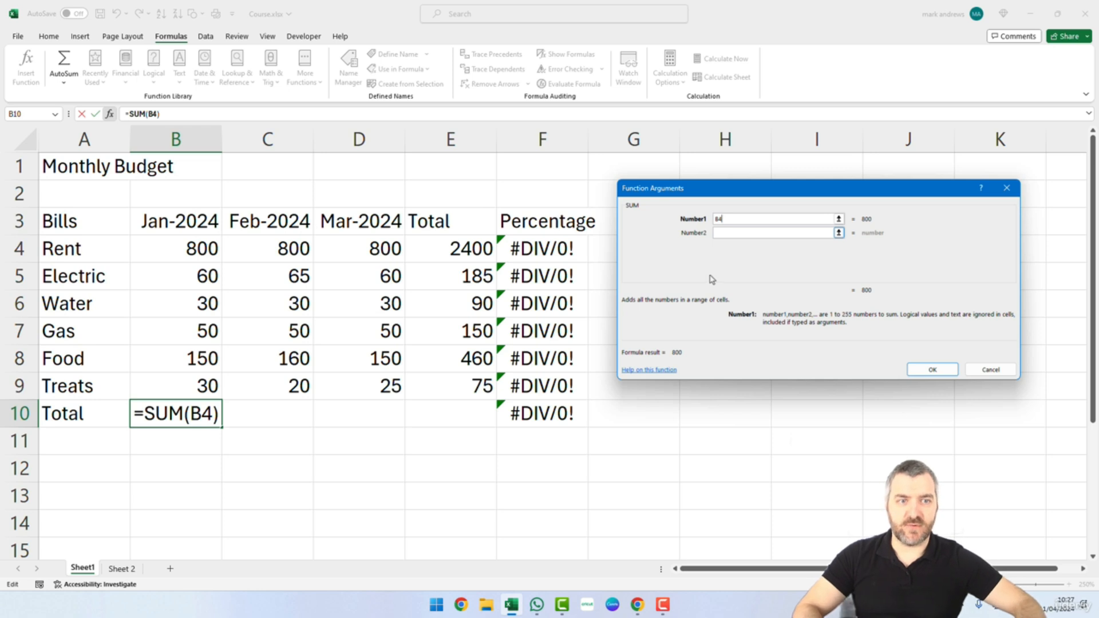
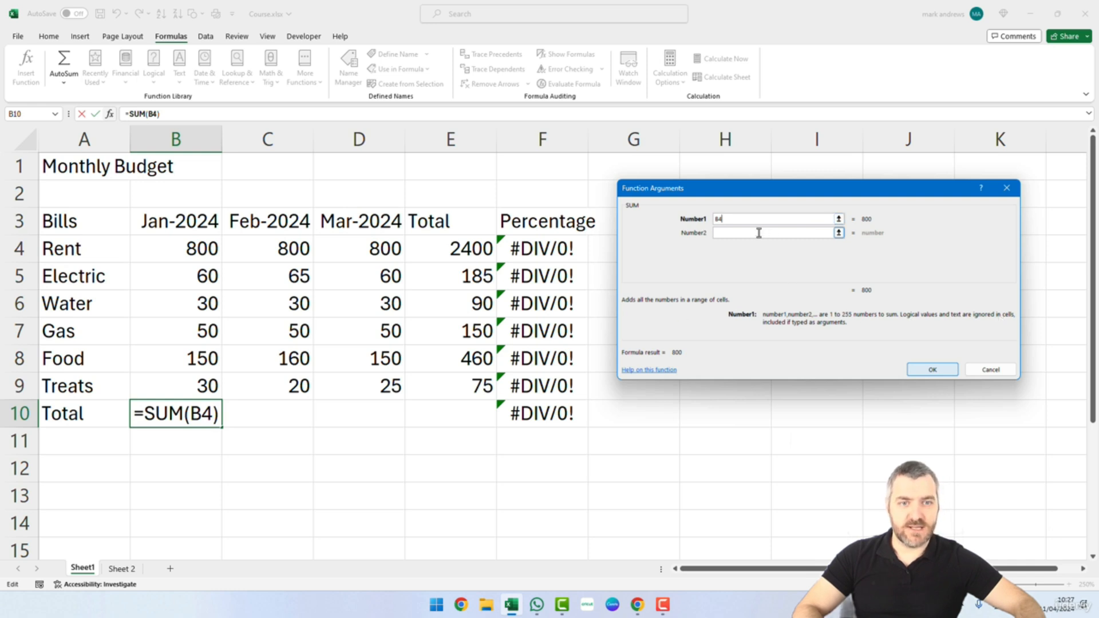
type(":")
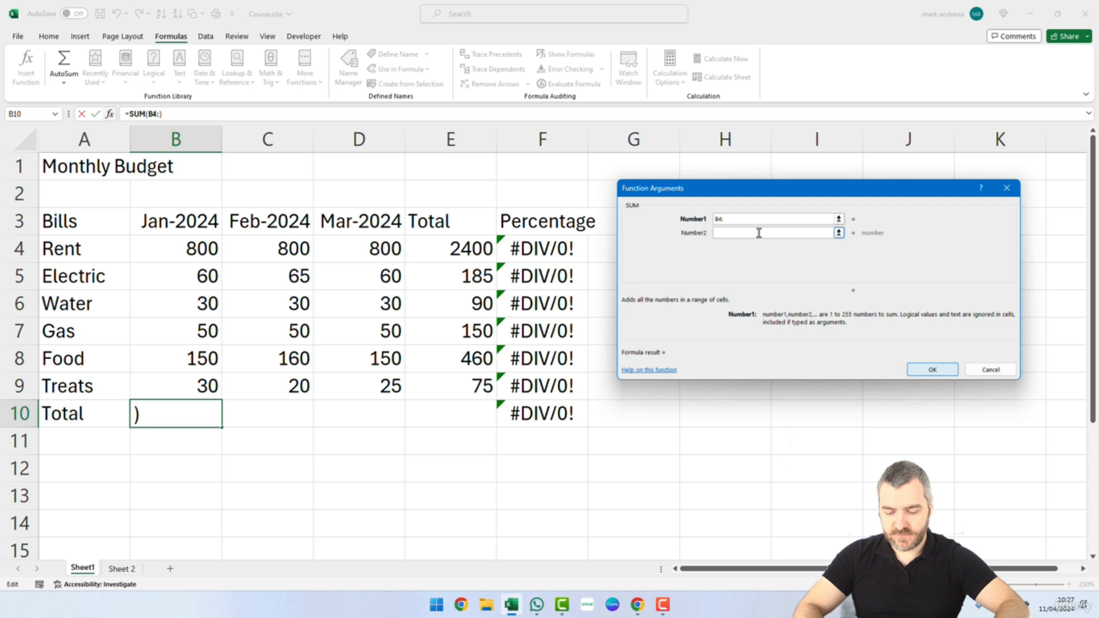
type("B")
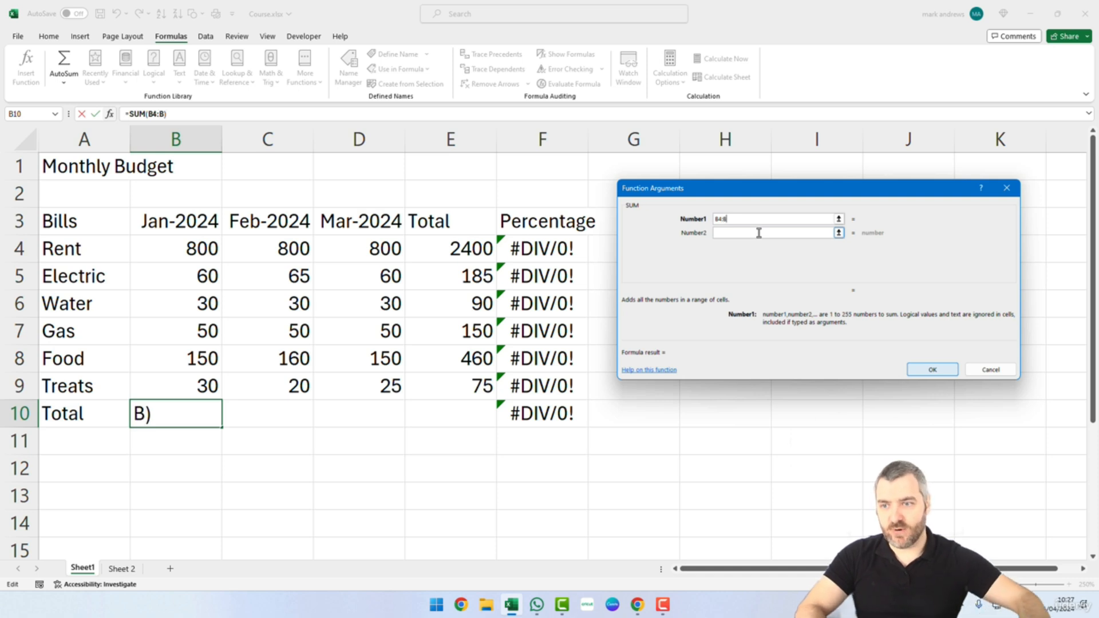
type("9")
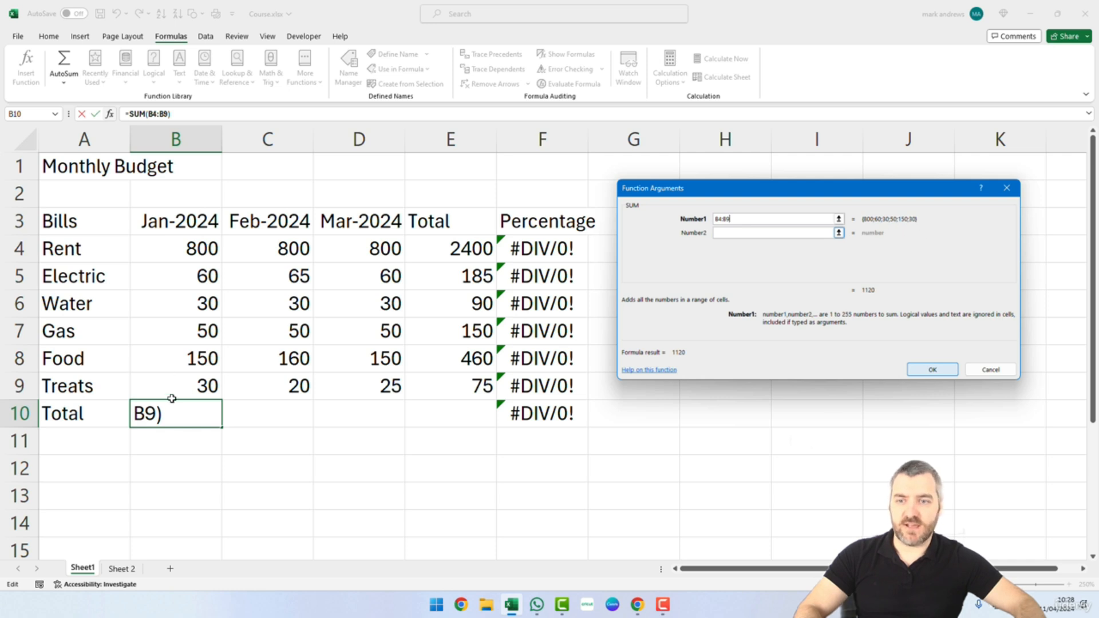
left_click_drag(796, 274, 806, 249)
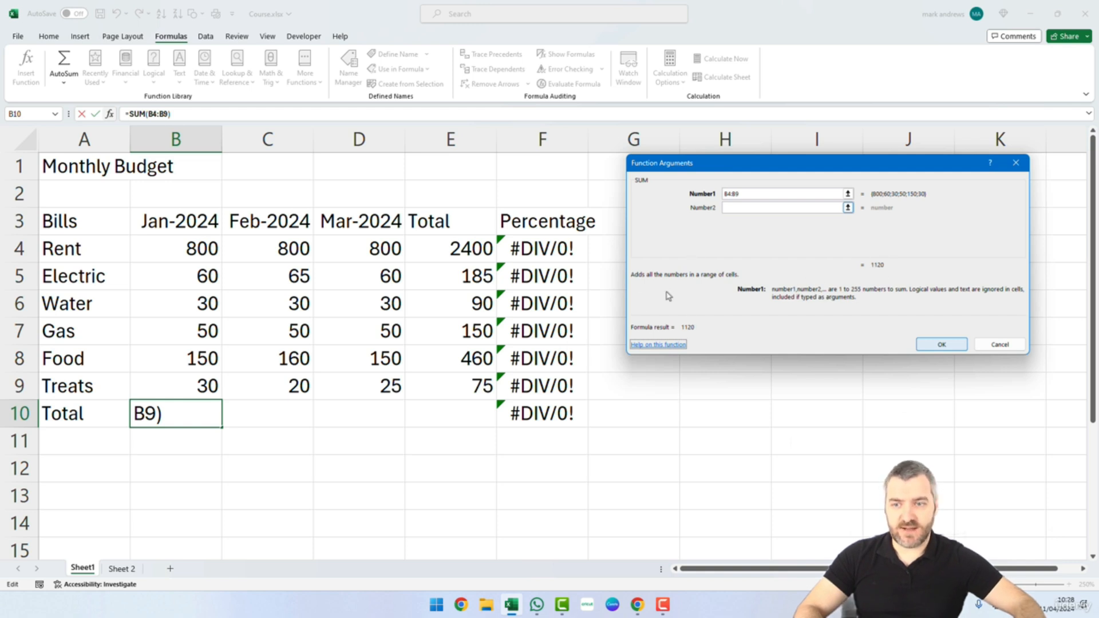
left_click(942, 344)
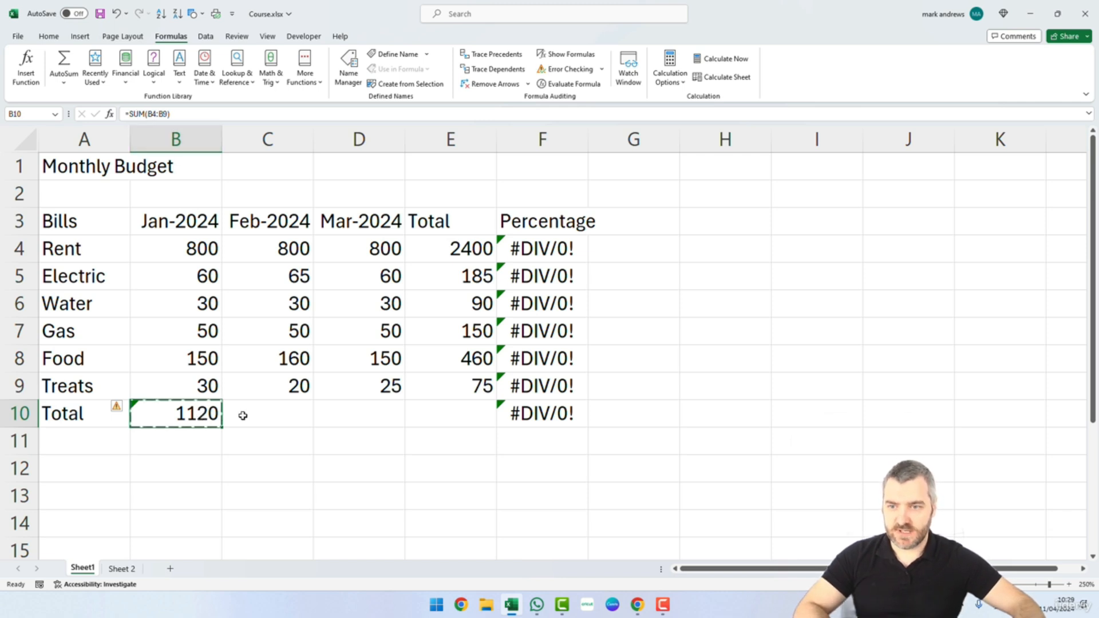
Copy the January SUM formula from B10 into the February, March and overall total cells C10, D10 and E10.
left_click(271, 418)
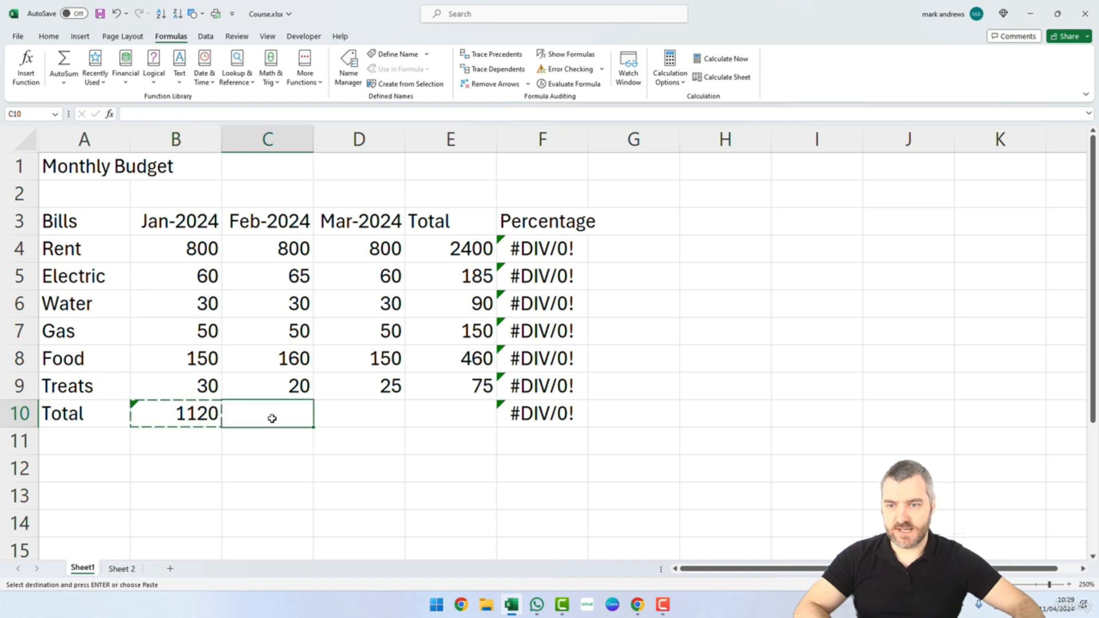
type("=SUM(C4:C9)")
left_click(358, 416)
key("ctrl+v")
left_click(444, 418)
key("ctrl+v")
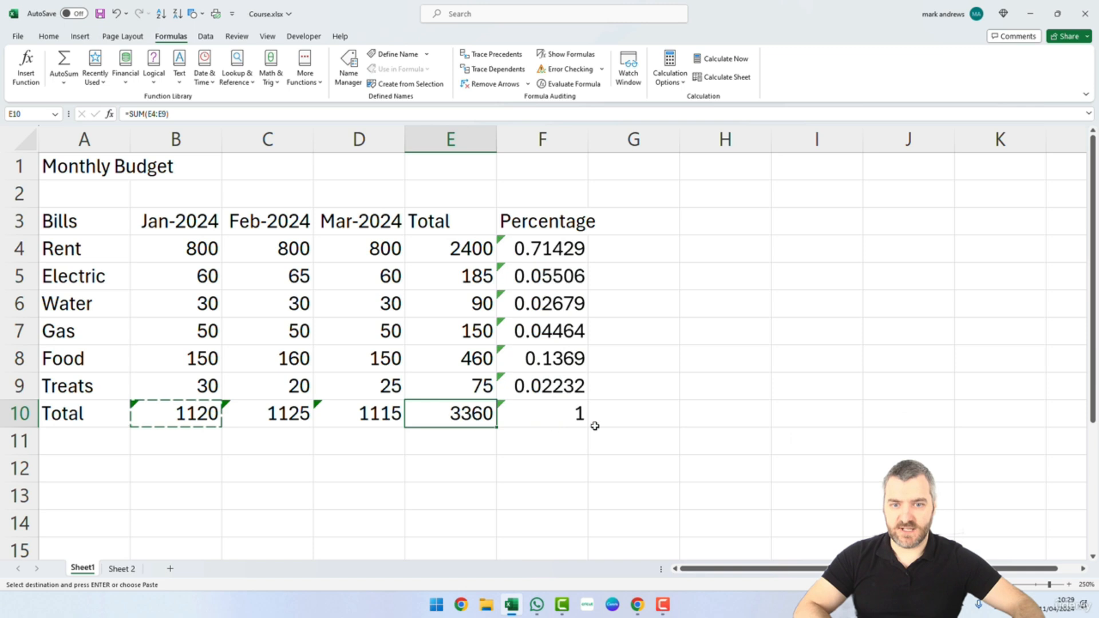
left_click(620, 443)
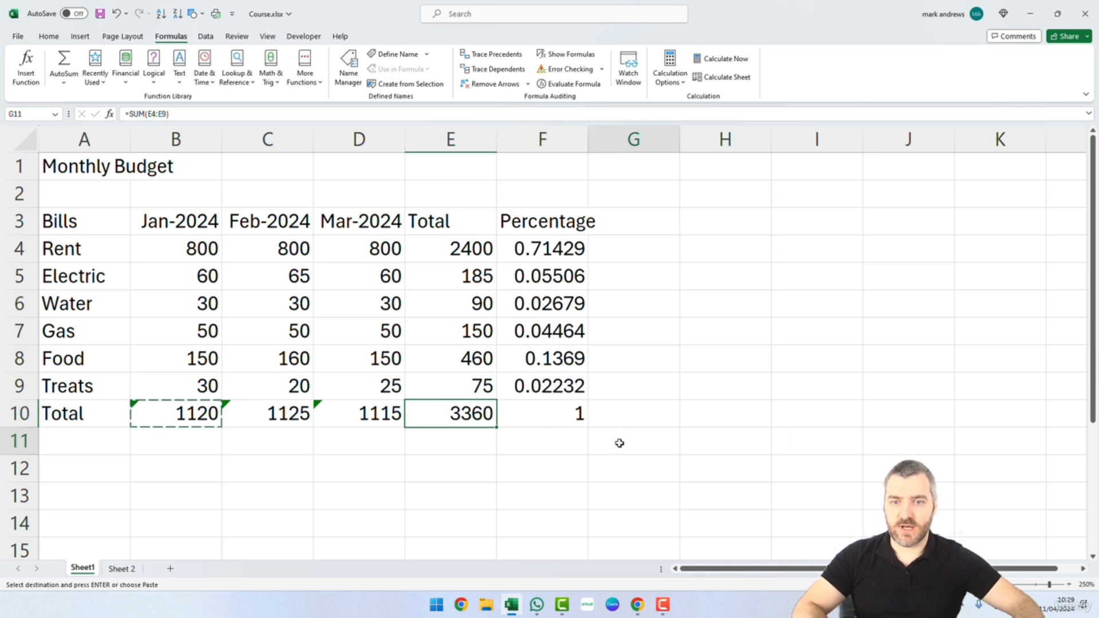
Review the SUM formulas in the Total row, checking cells C10, D10, E10 and B10.
left_click(272, 417)
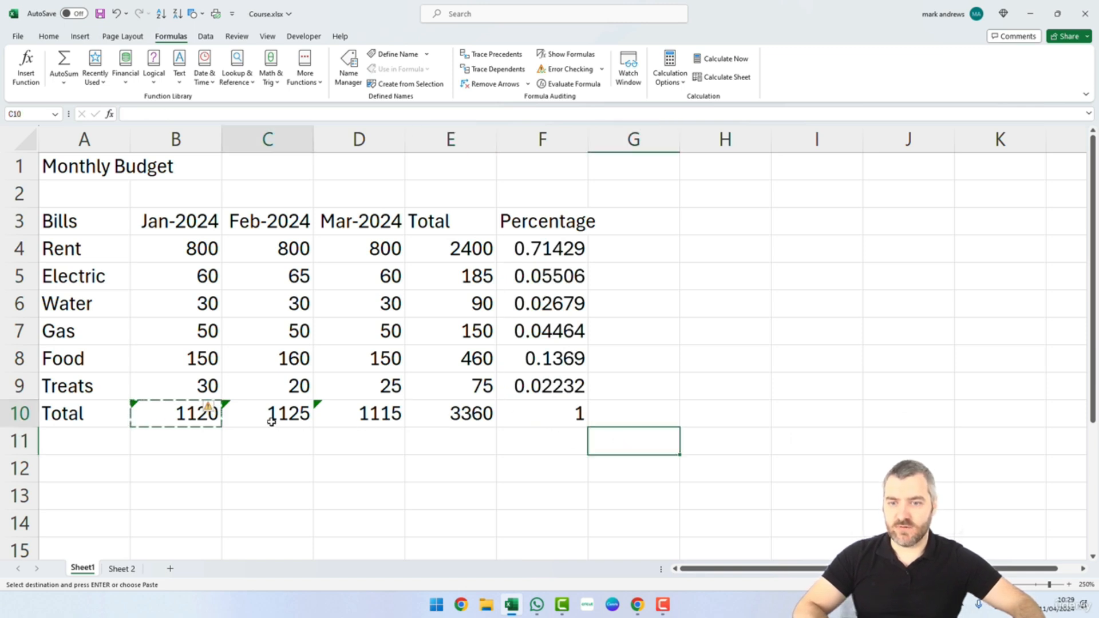
left_click(343, 417)
left_click(444, 416)
left_click(361, 424)
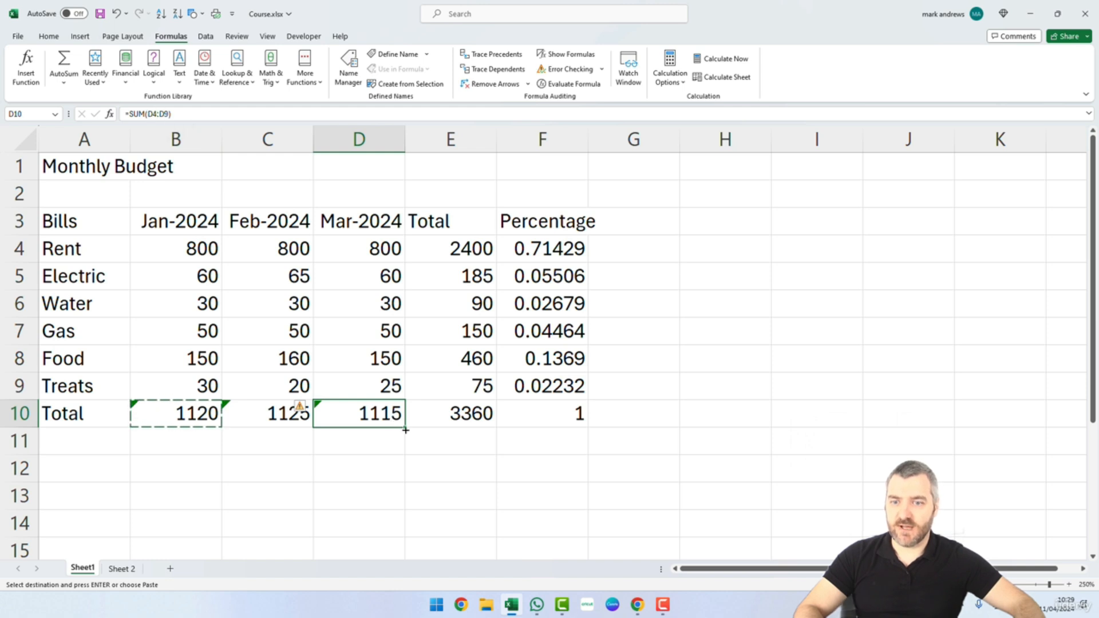
double_click(391, 412)
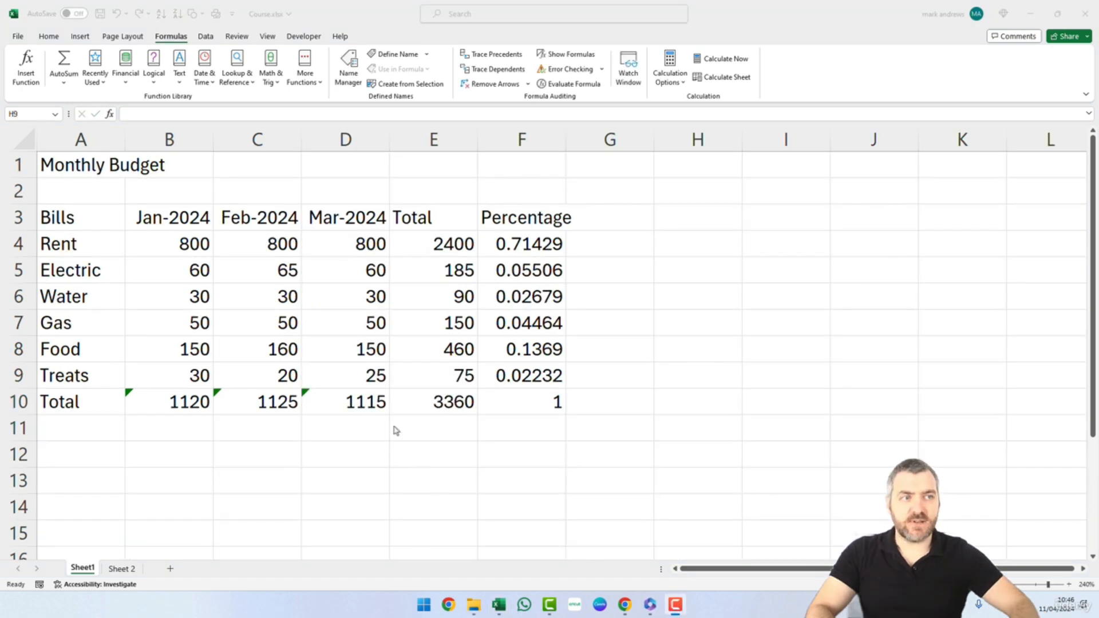
left_click(194, 405)
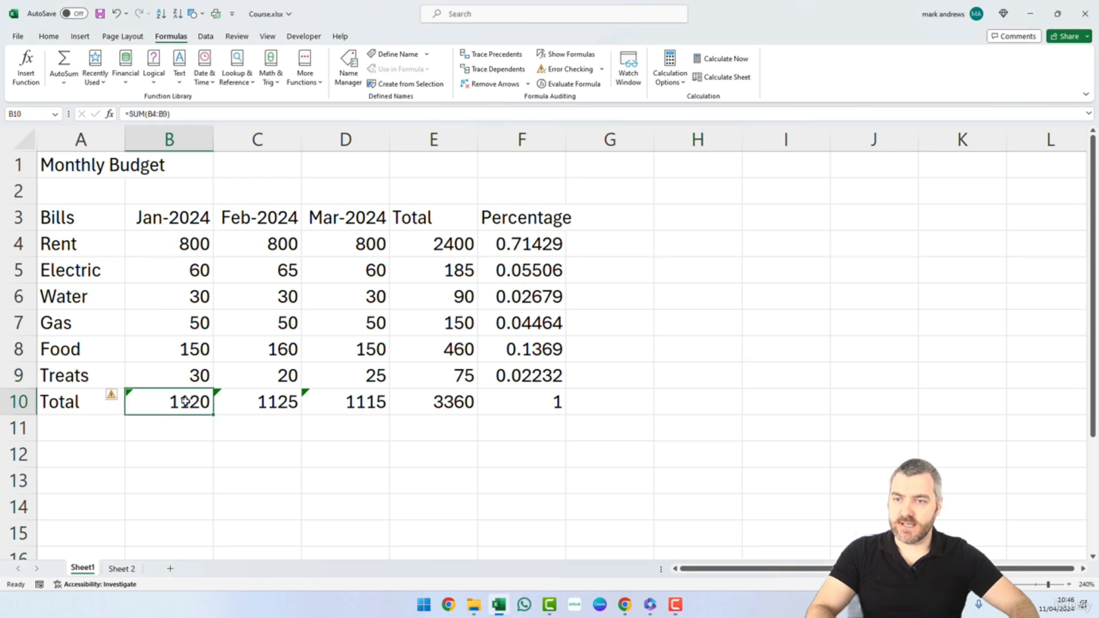
Enter the labels Min, Max and Average in cells A12, A13 and A14 below the budget table.
left_click(112, 452)
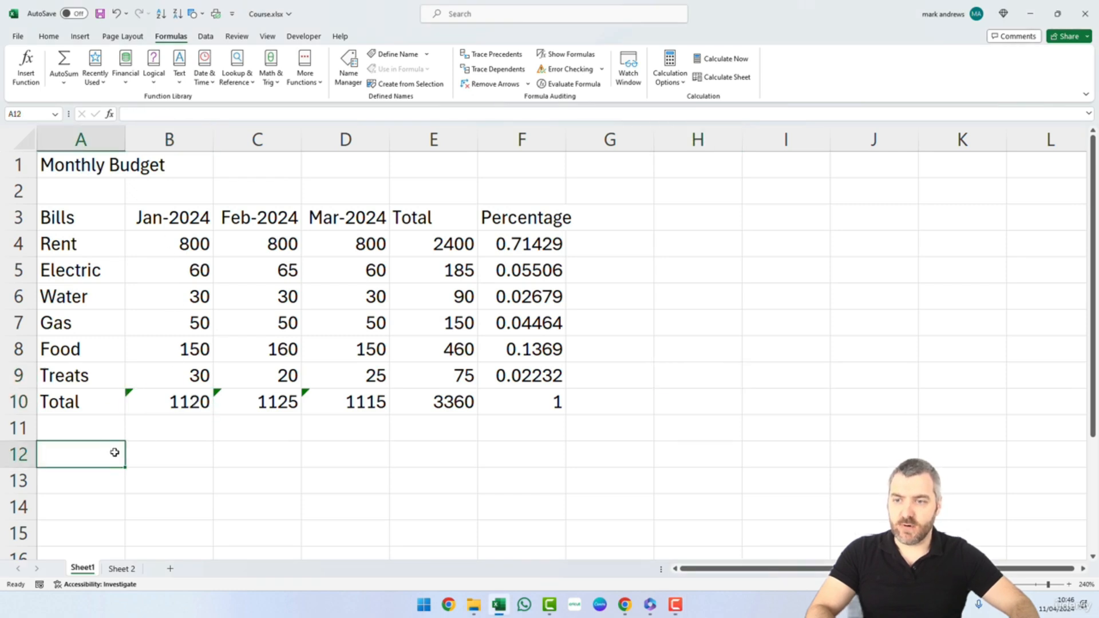
type("Min")
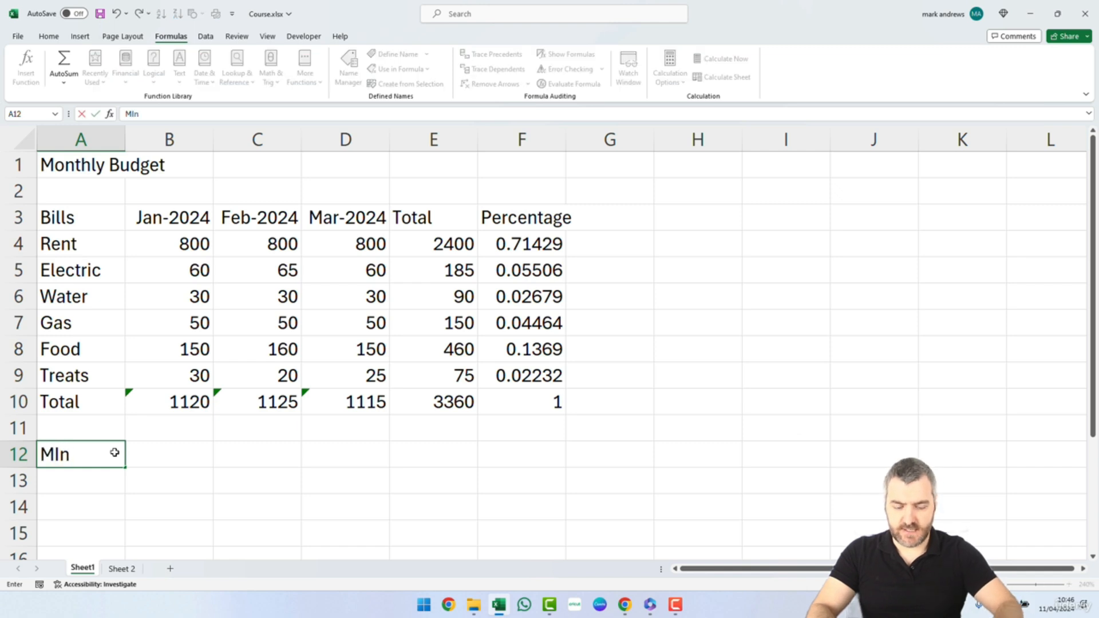
key("Return")
type("Max")
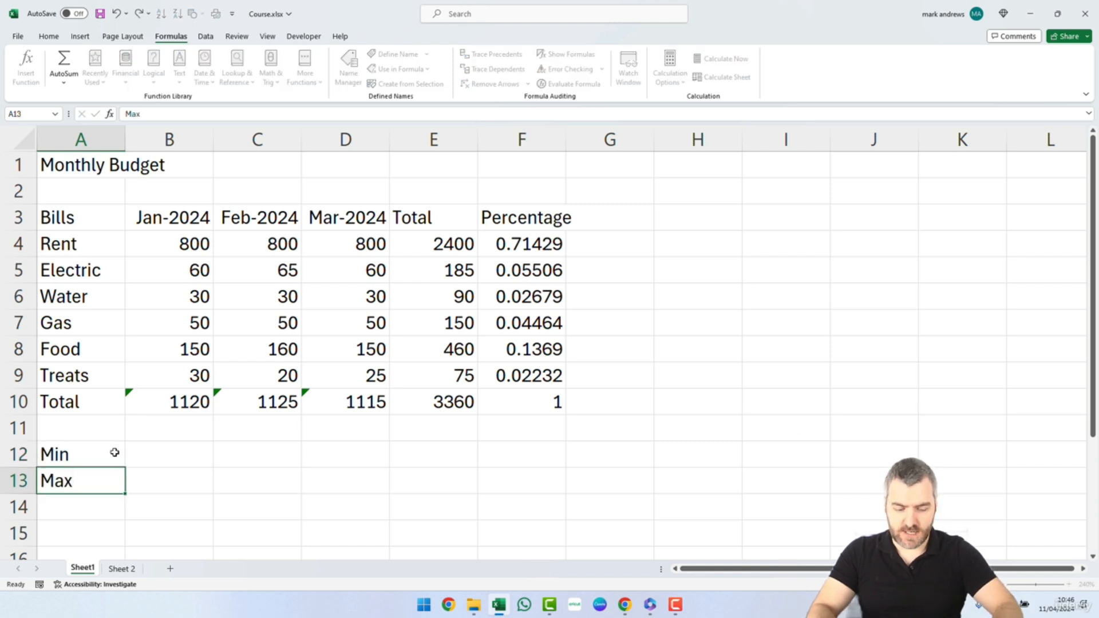
key("Return")
type("Average")
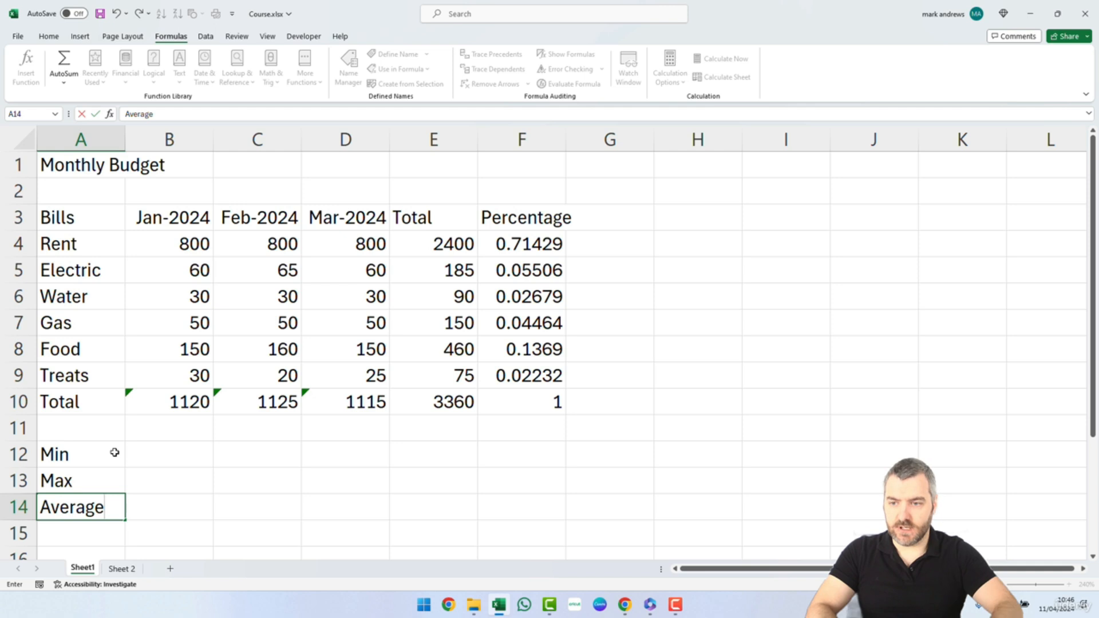
key("Tab")
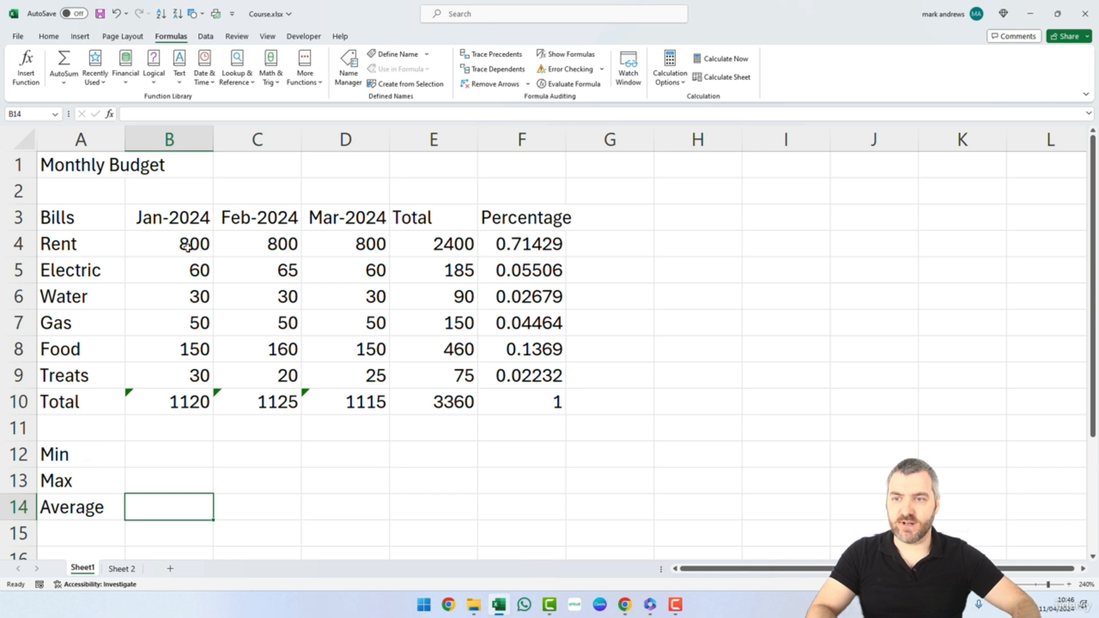
With B12 selected, look through the Lookup & Reference and Math & Trig function lists for a minimum function.
left_click(154, 455)
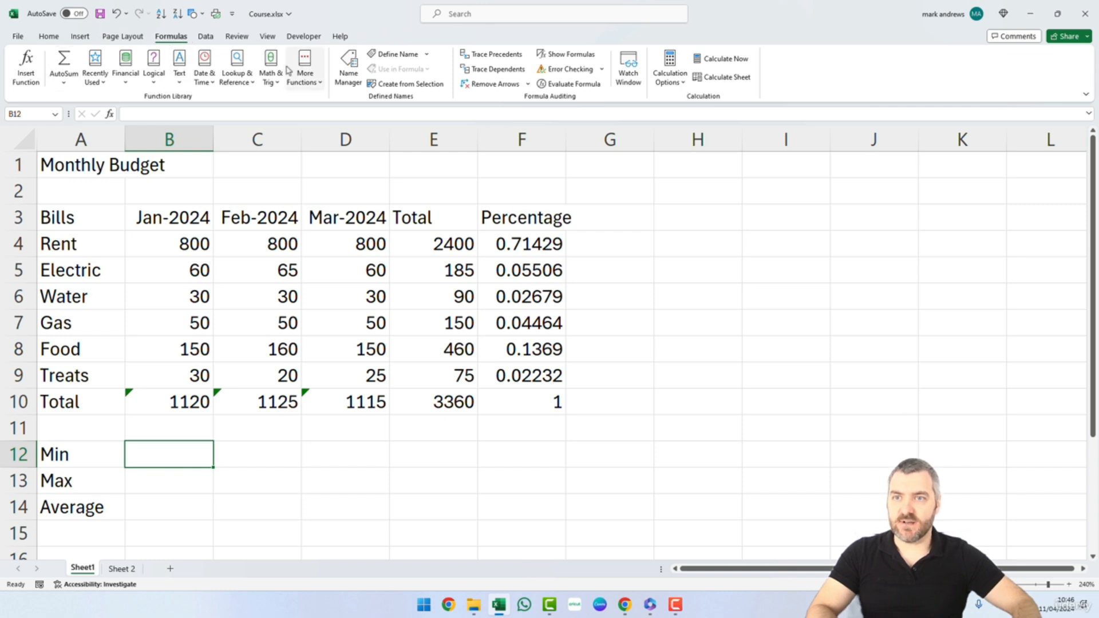
left_click(238, 75)
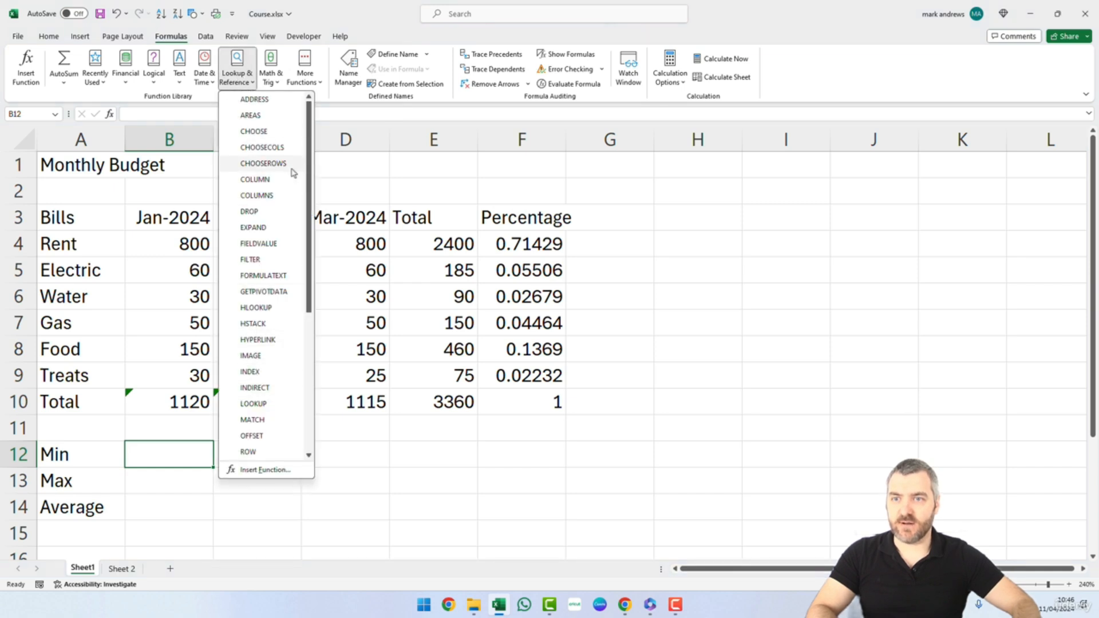
left_click_drag(306, 131, 303, 270)
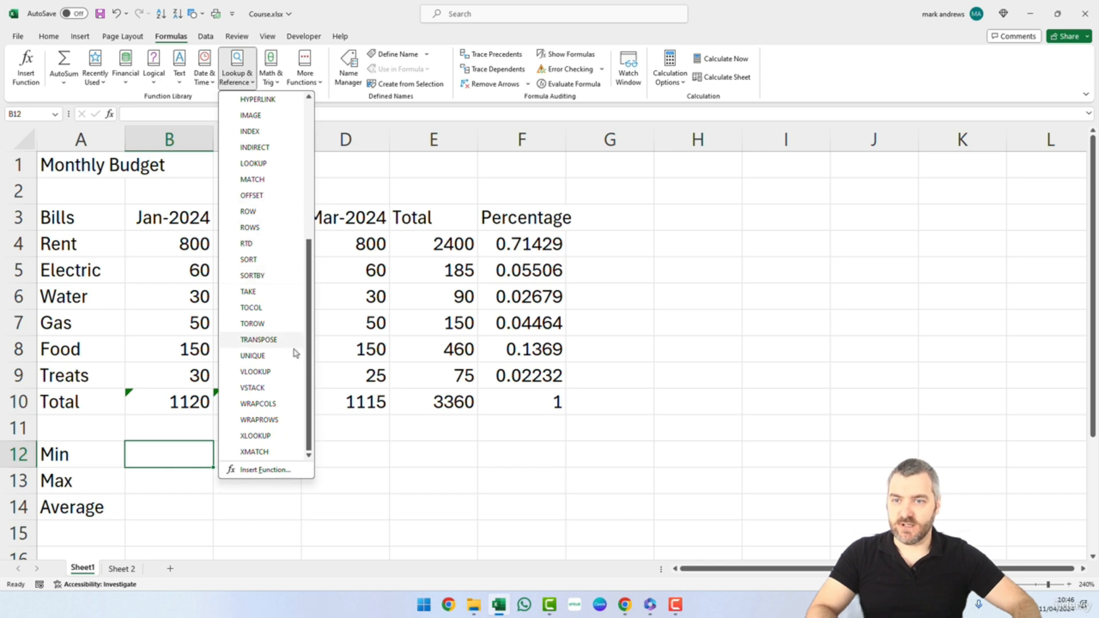
left_click_drag(309, 358, 318, 257)
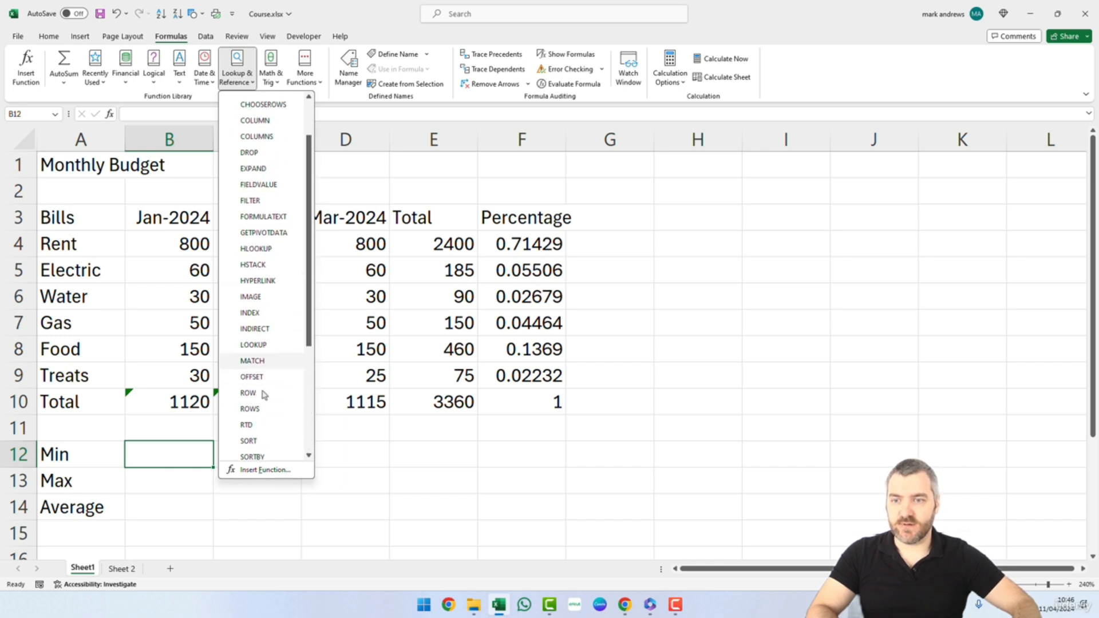
left_click(240, 73)
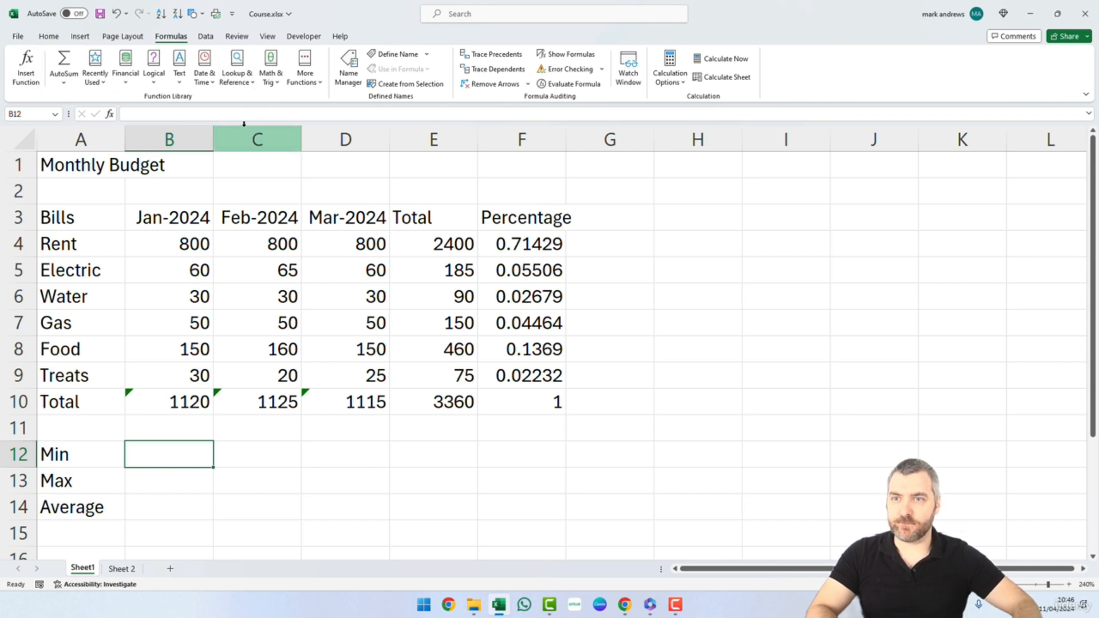
left_click(273, 82)
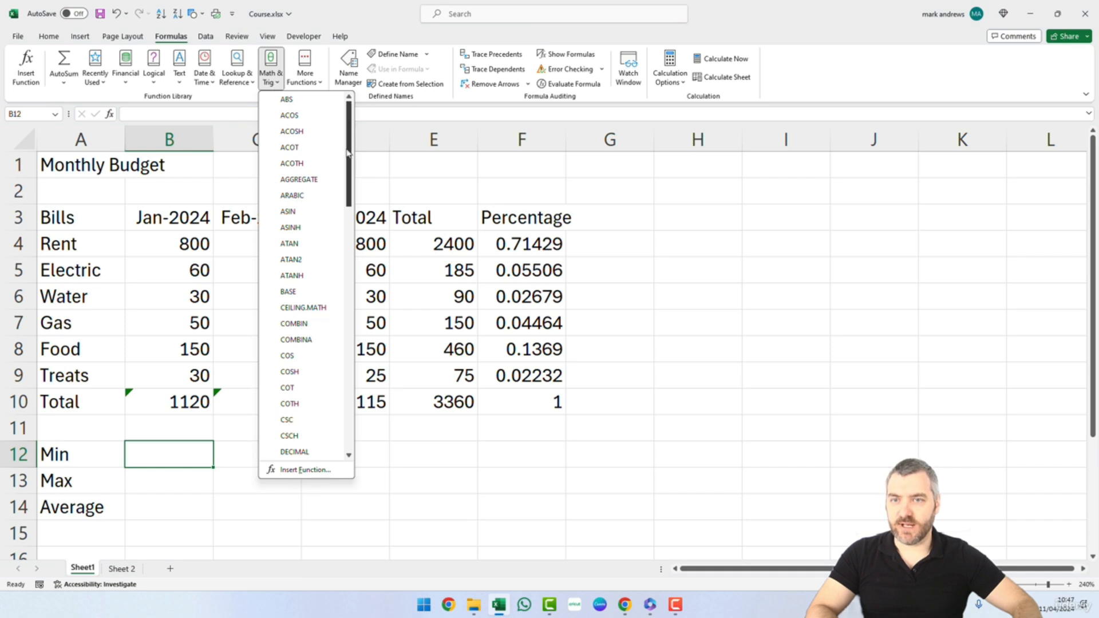
left_click_drag(346, 151, 342, 286)
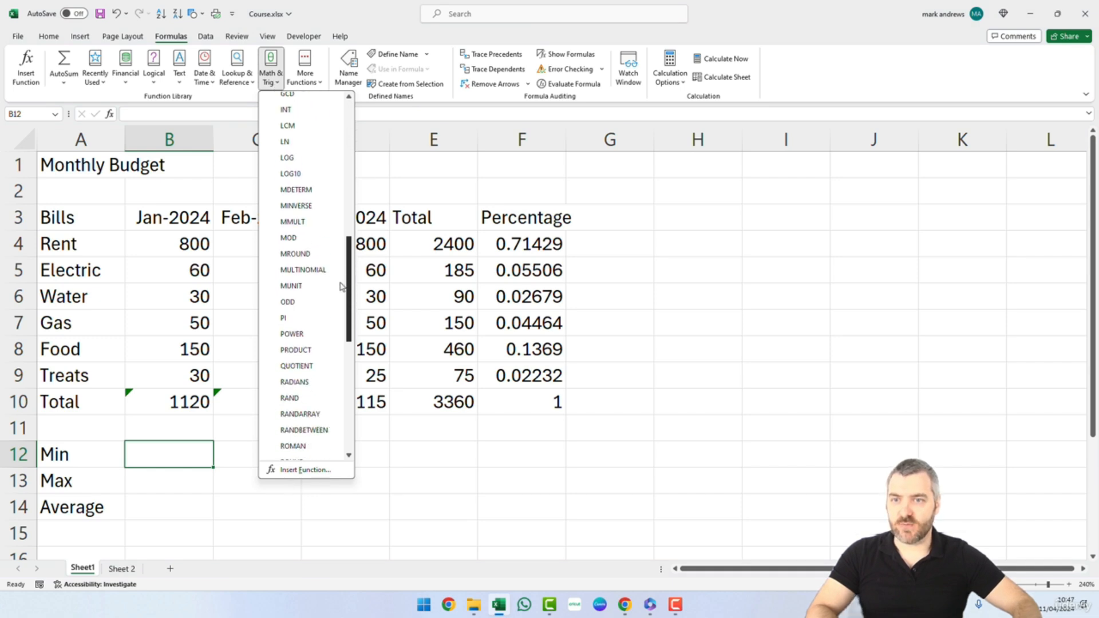
scroll(342, 287, "down", 8)
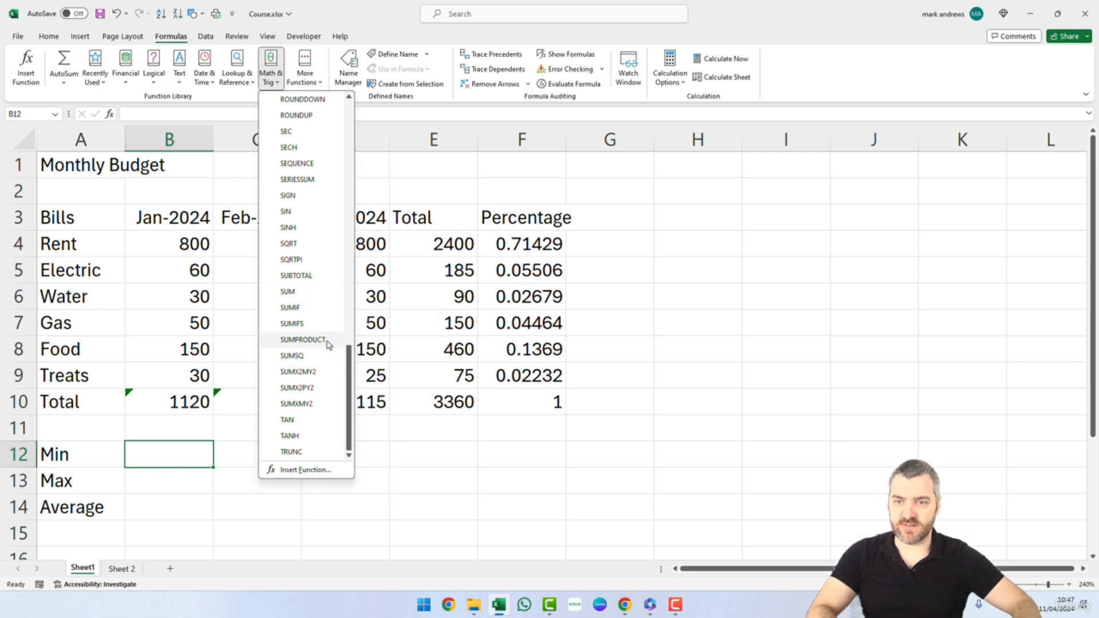
mouse_move(329, 344)
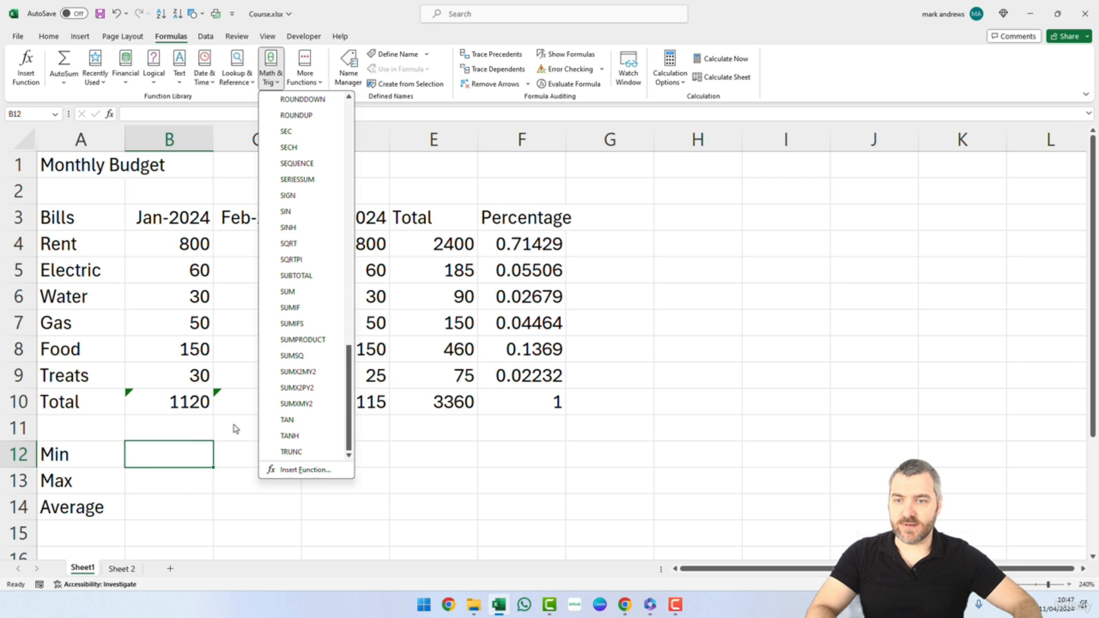
left_click_drag(350, 416, 360, 302)
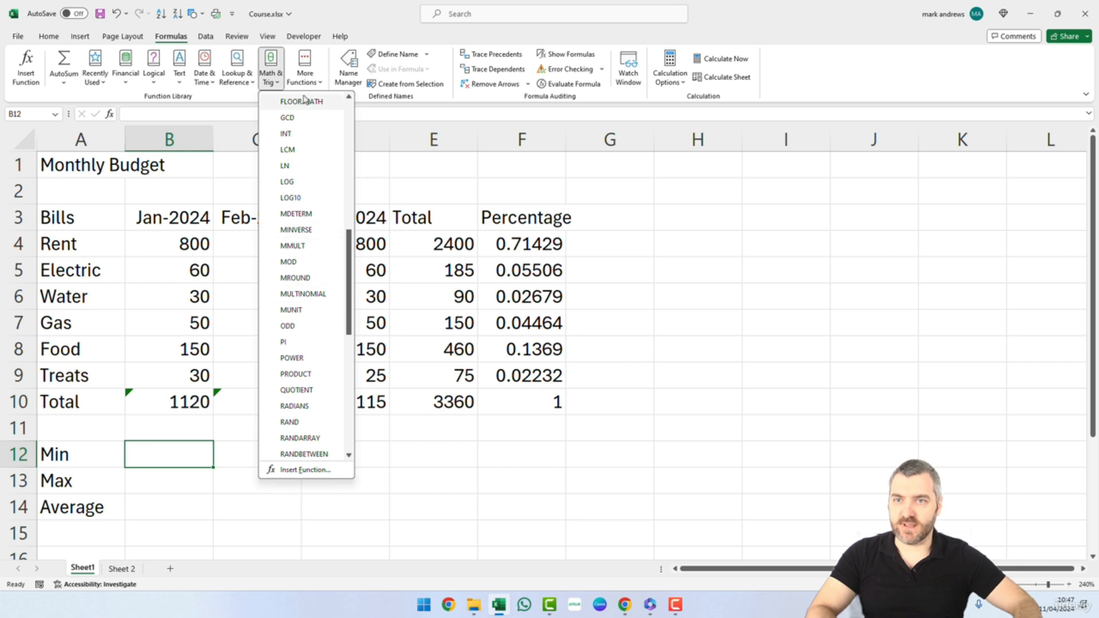
Insert the statistical MIN function into B12 and place its arguments dialog beside the budget table.
left_click(306, 72)
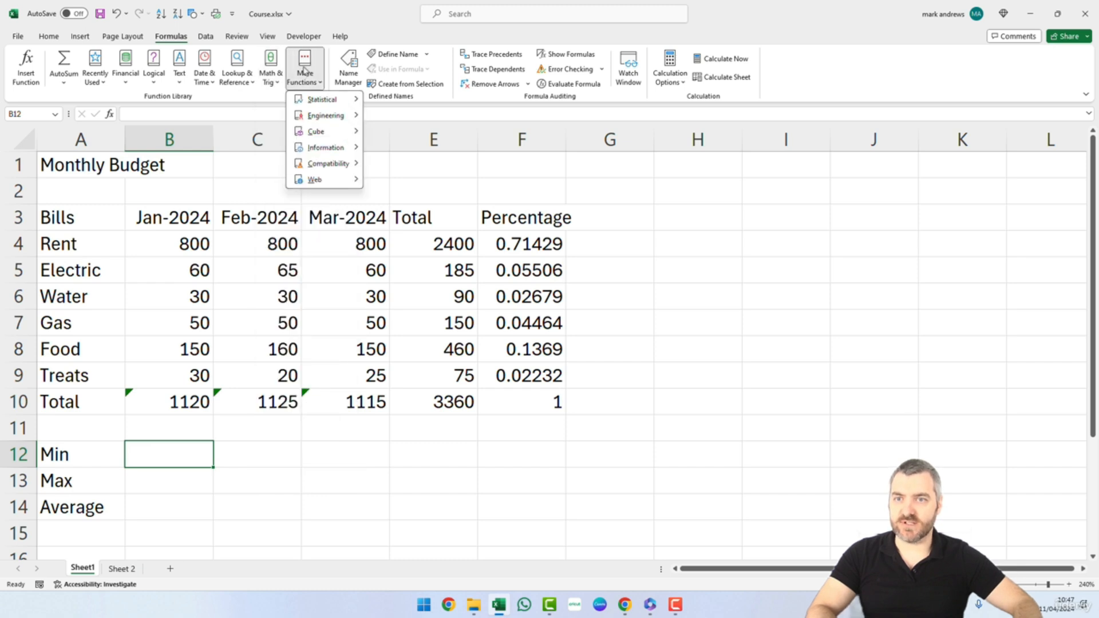
mouse_move(317, 101)
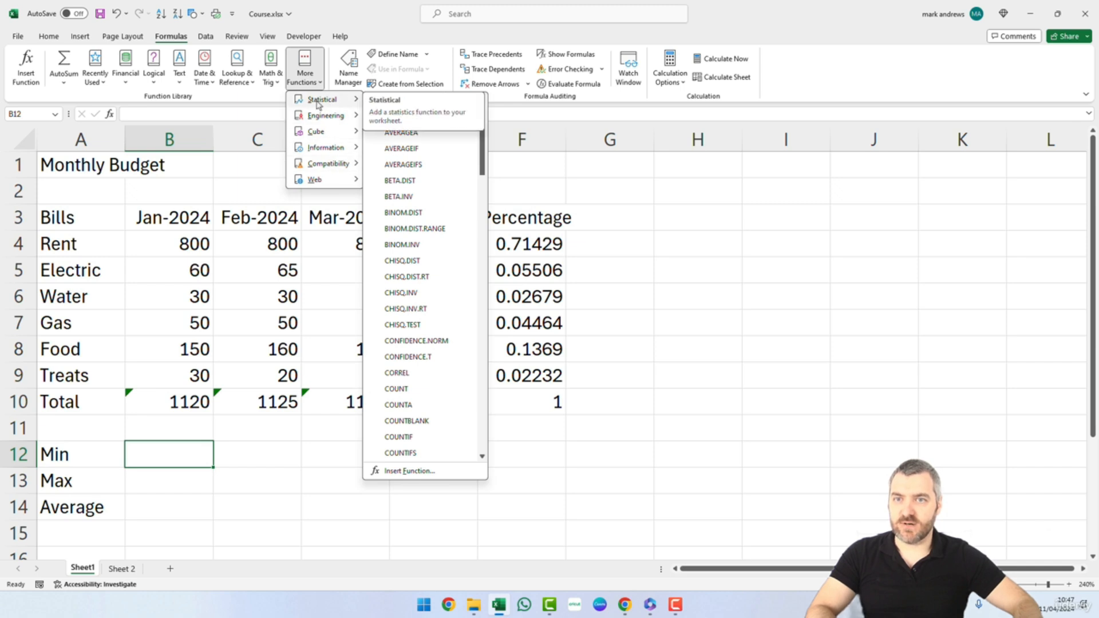
left_click_drag(481, 170, 464, 314)
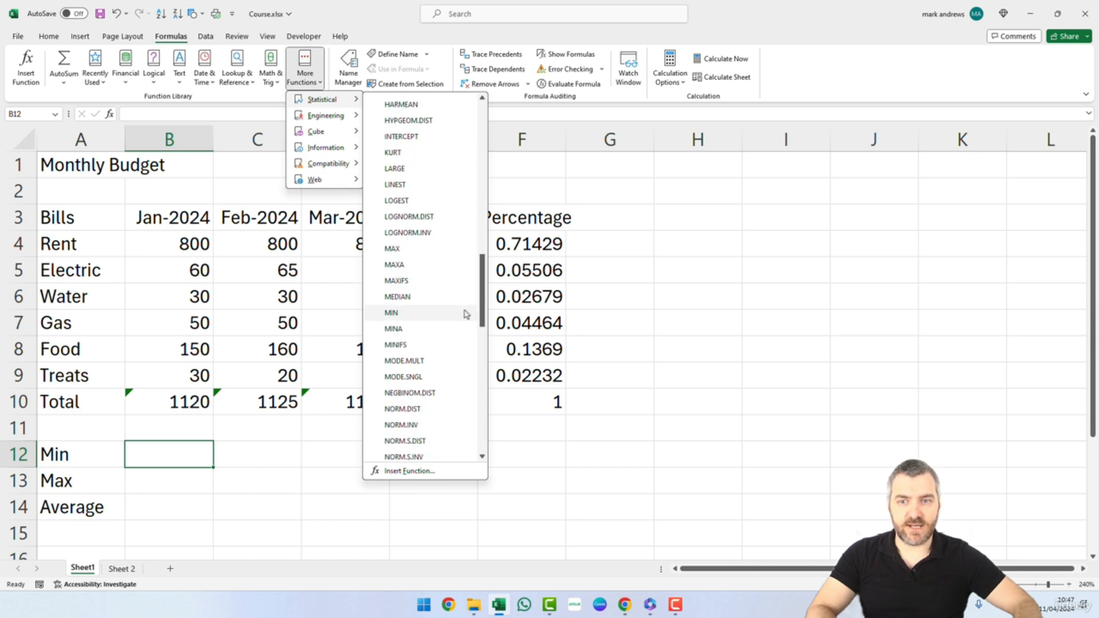
left_click(409, 316)
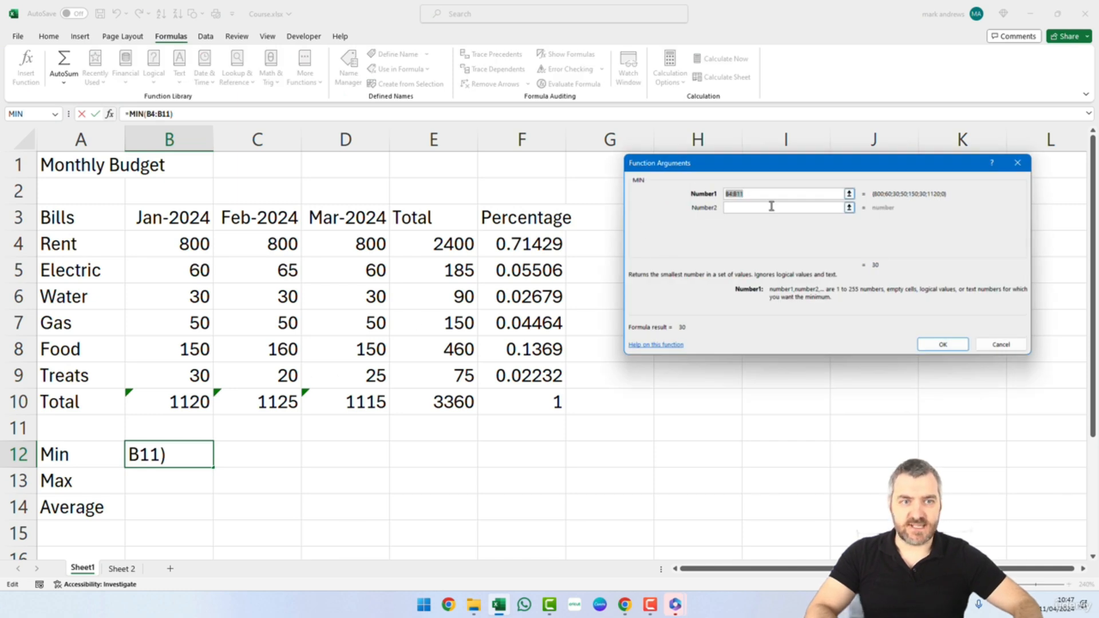
left_click_drag(745, 167, 697, 252)
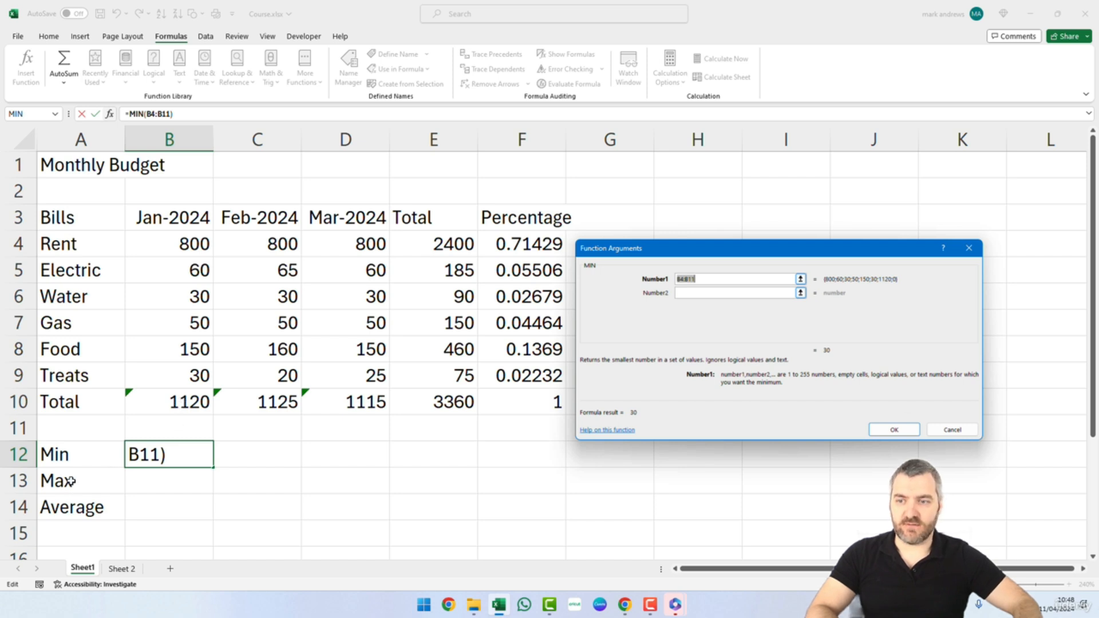
Set the MIN function's Number1 argument to the range B4:B9 and apply the function to B12.
left_click(705, 280)
key("BackSpace")
key("BackSpace")
key("BackSpace")
key("BackSpace")
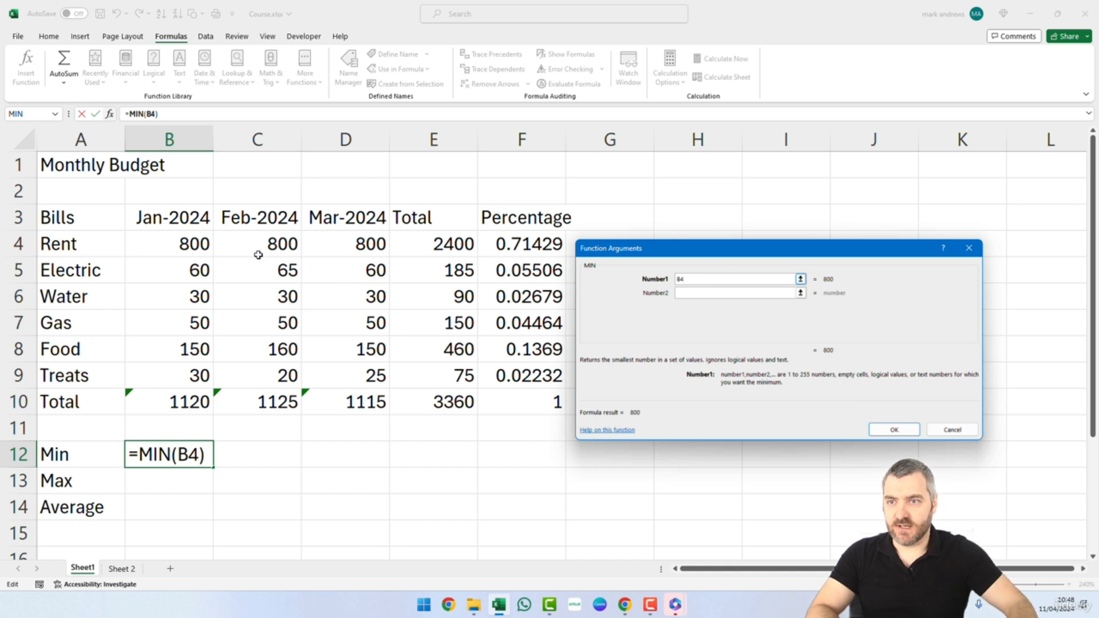
left_click(181, 244)
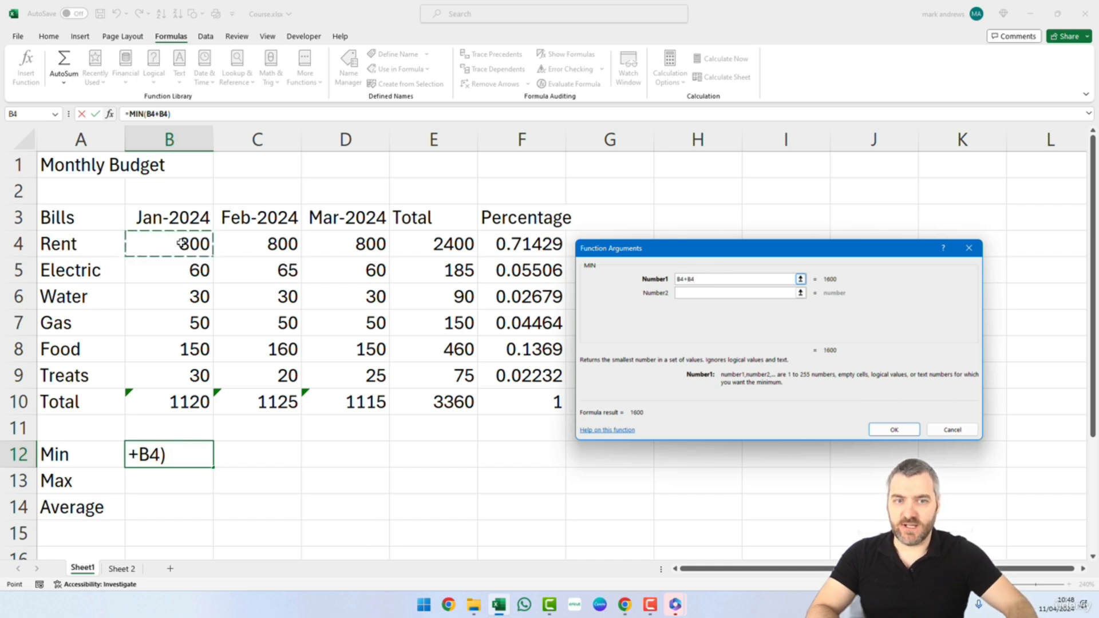
left_click(190, 373)
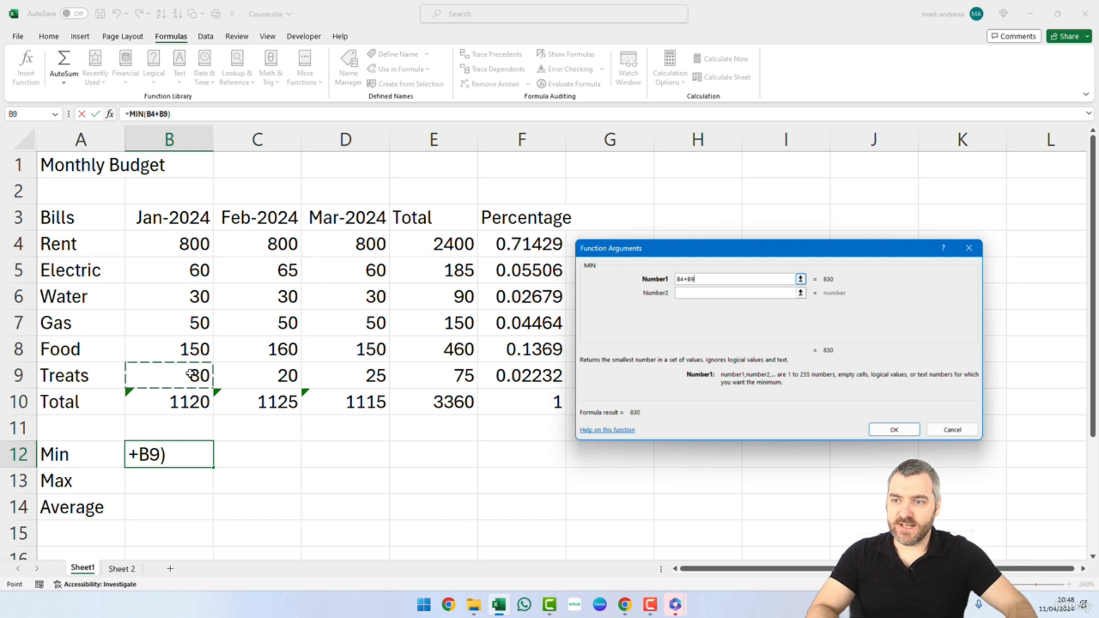
left_click(719, 276)
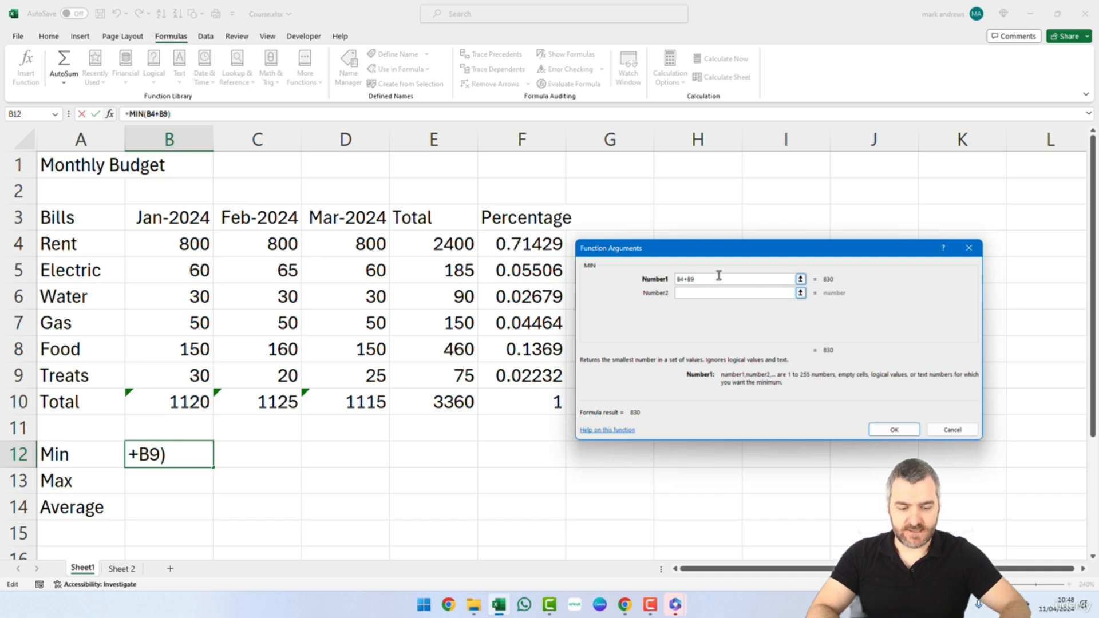
key("BackSpace")
key("BackSpace")
key("BackSpace")
type(":B9")
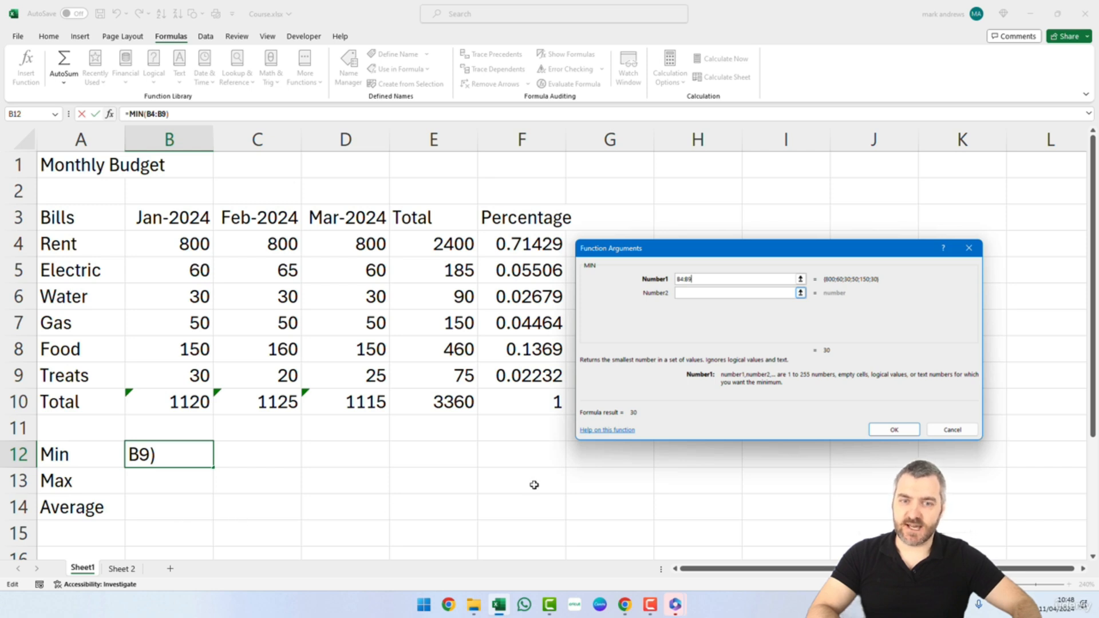
left_click(894, 430)
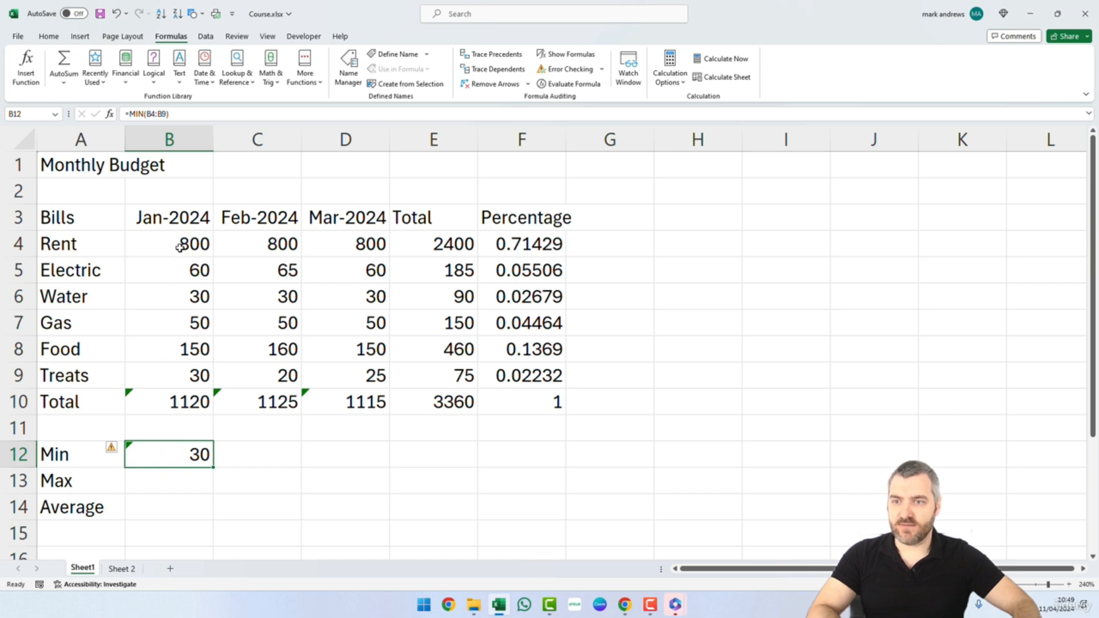
Insert the statistical MAX function into cell B13 beside the Max label.
left_click(169, 486)
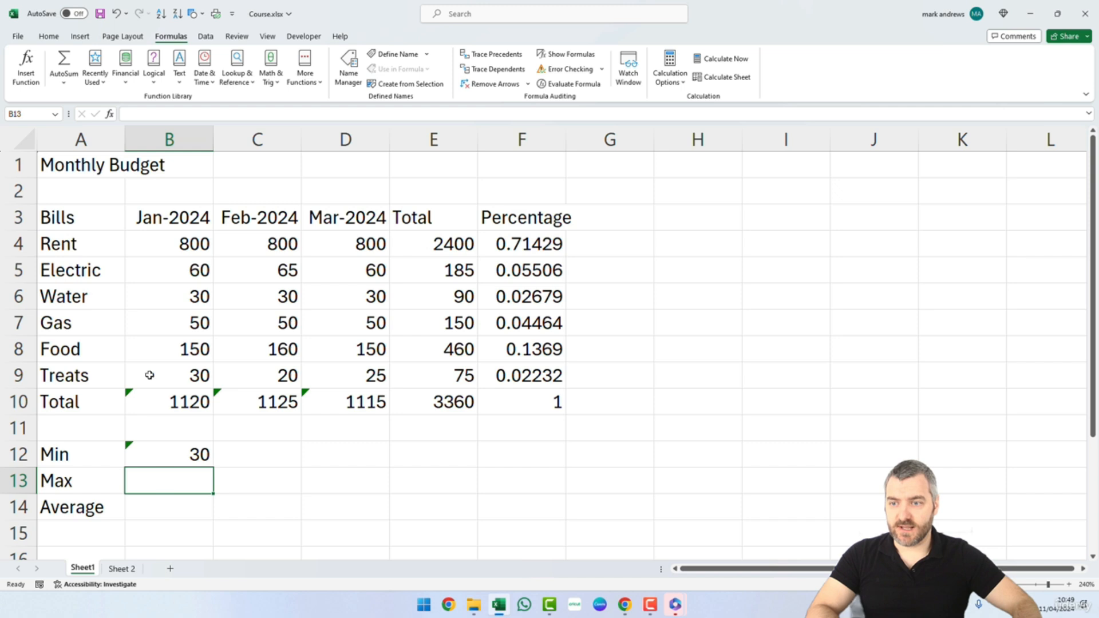
left_click(305, 73)
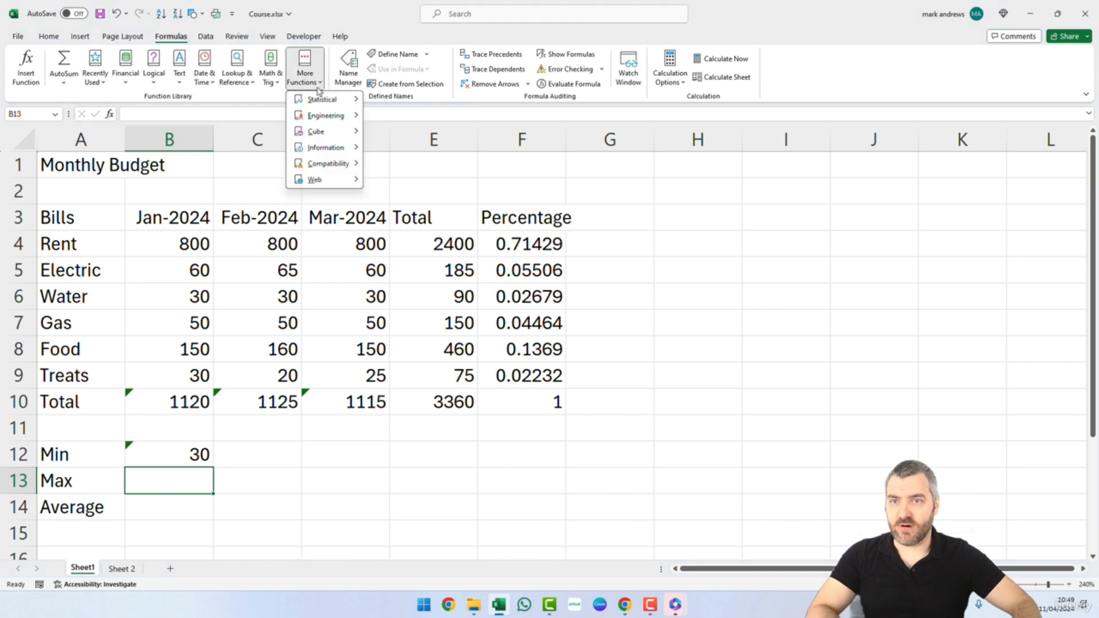
mouse_move(324, 103)
left_click_drag(484, 117, 495, 289)
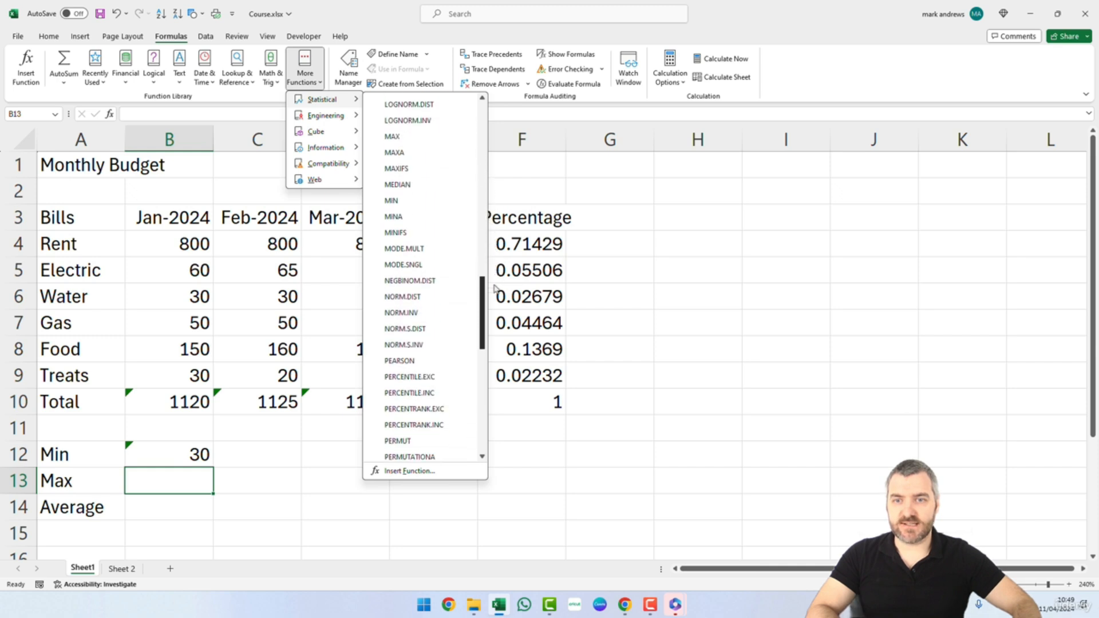
left_click(403, 137)
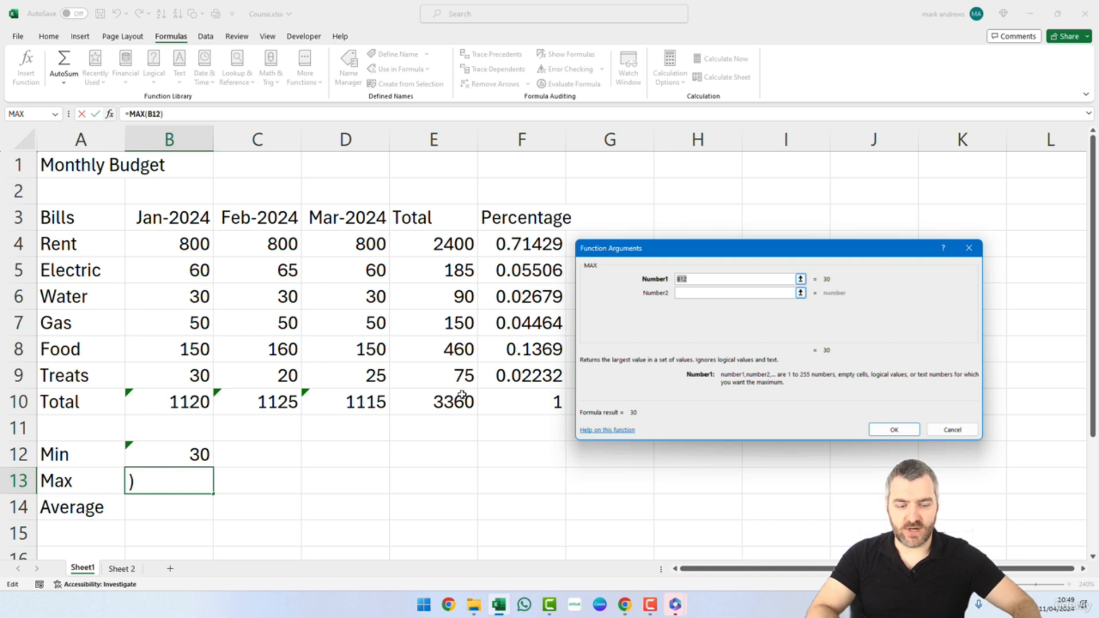
Set the MAX function's Number1 argument to the range B4:B9 and apply the function to B13.
key("BackSpace")
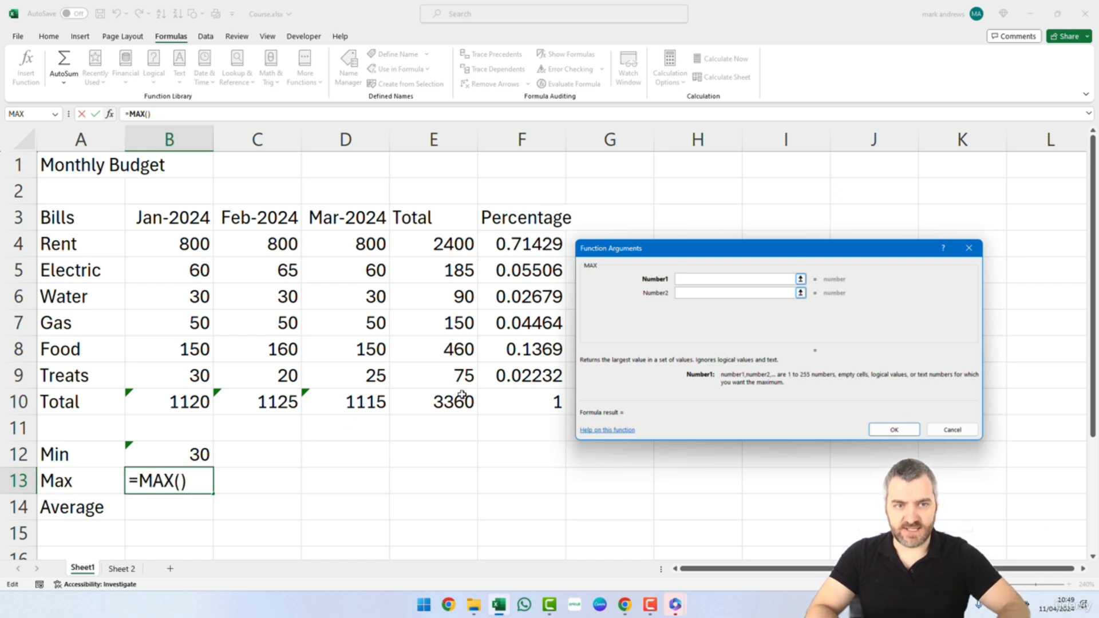
type("B4")
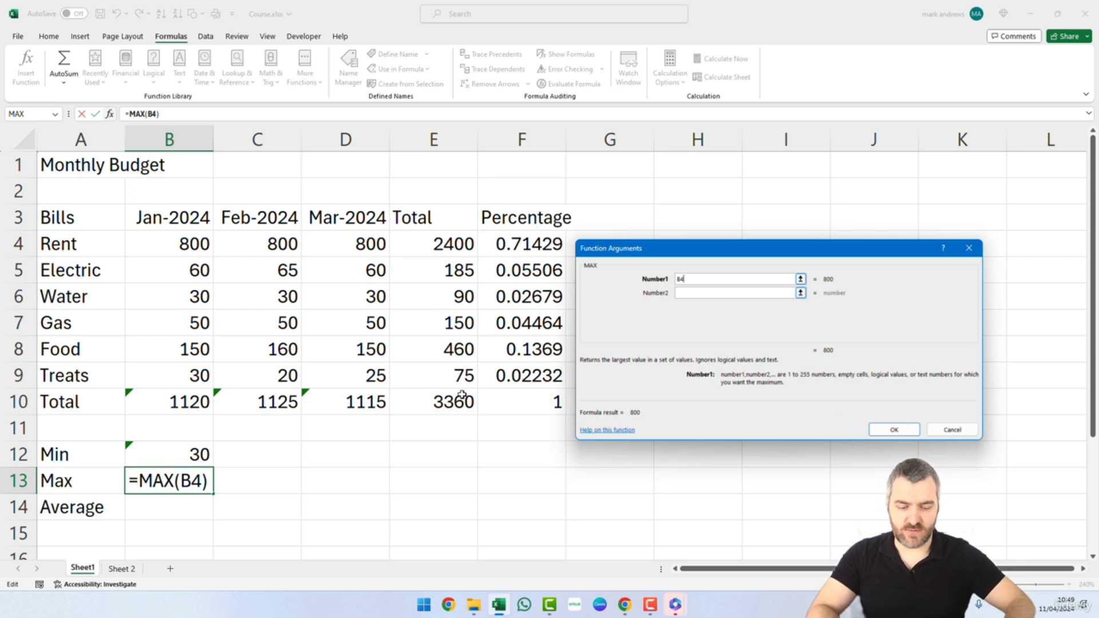
type(":")
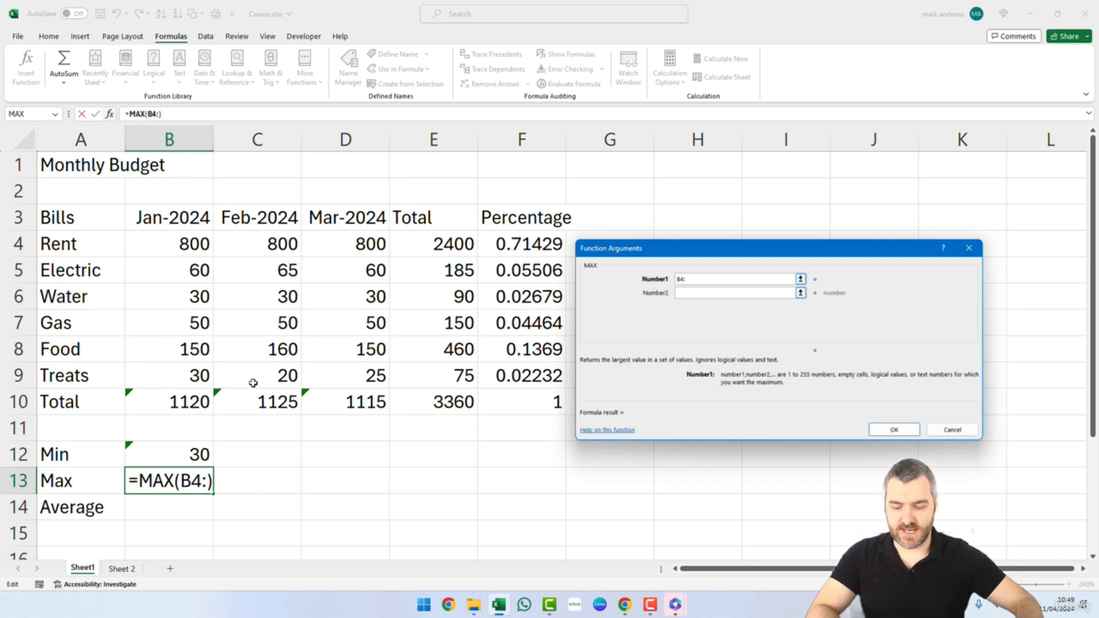
type("B9")
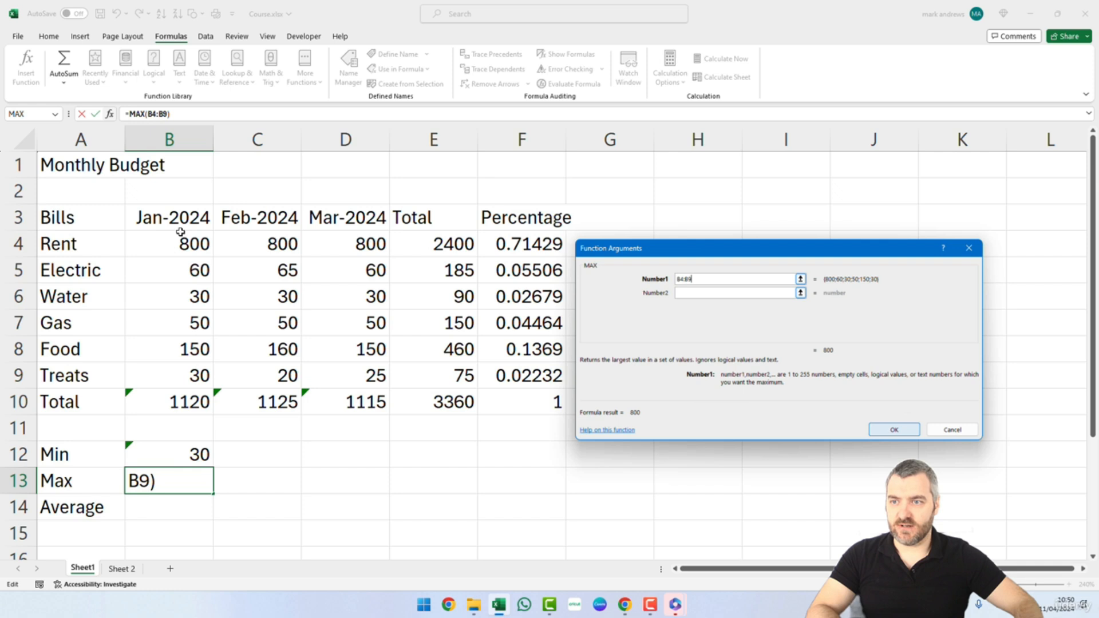
left_click(886, 430)
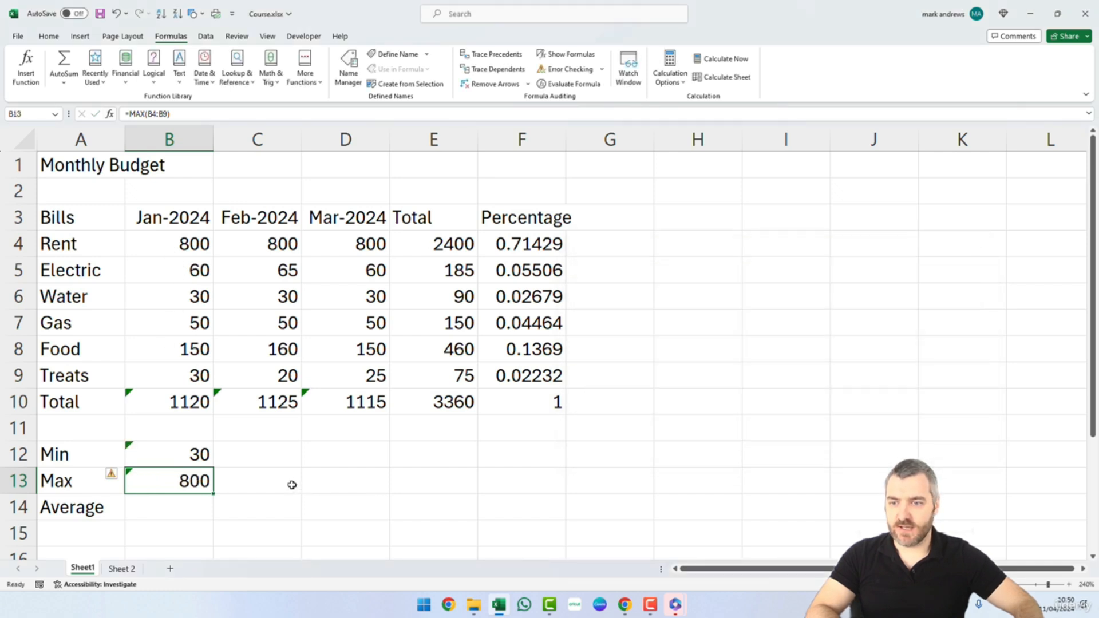
Copy the MIN formula from B12 into C12, D12 and E12, and inspect the range used in E12.
left_click(289, 484)
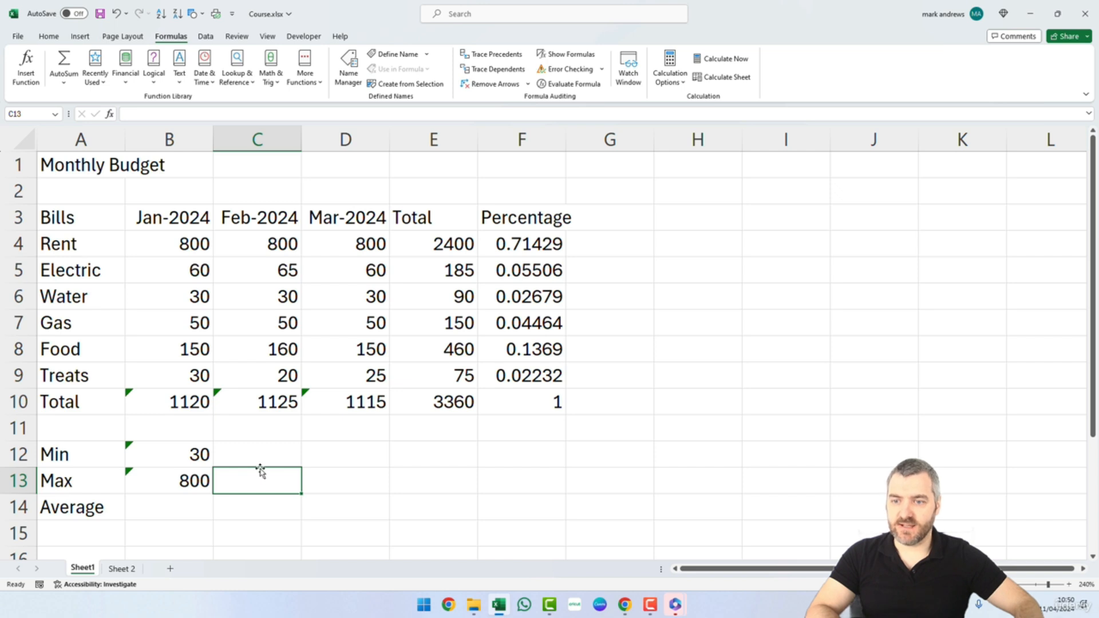
left_click(200, 457)
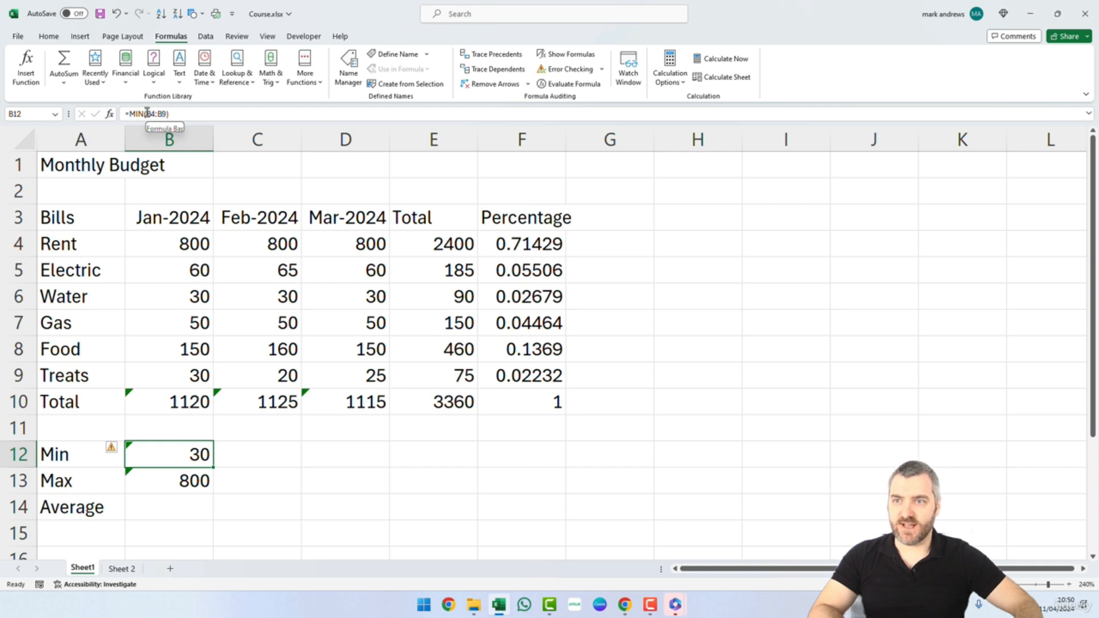
key("ctrl+c")
left_click(245, 454)
key("ctrl+v")
left_click(343, 453)
key("ctrl+v")
left_click(444, 456)
key("ctrl+v")
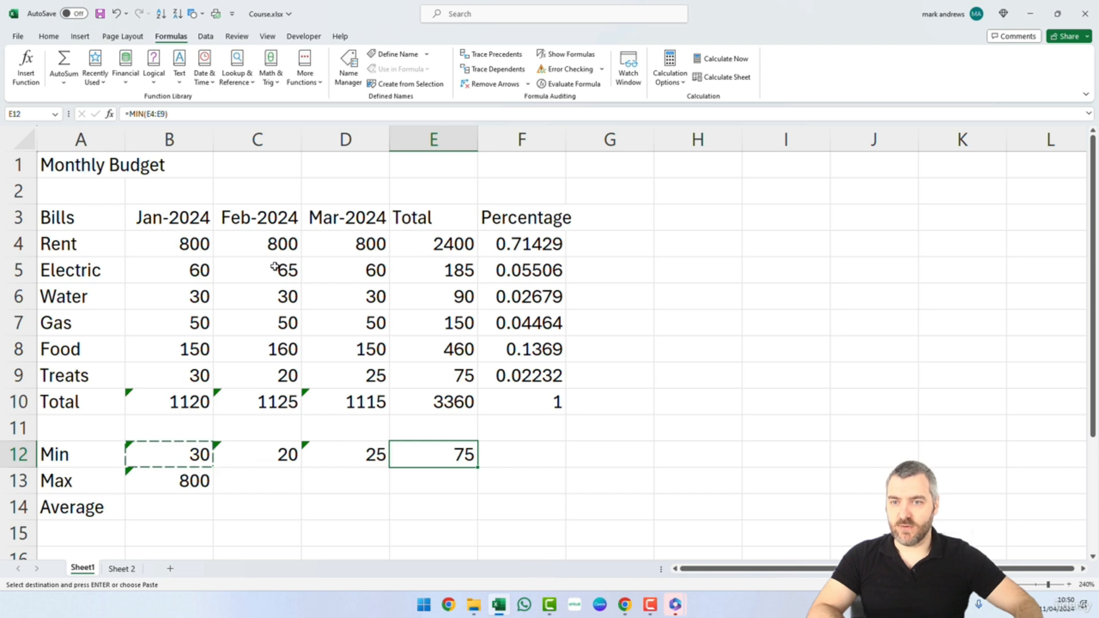
double_click(452, 456)
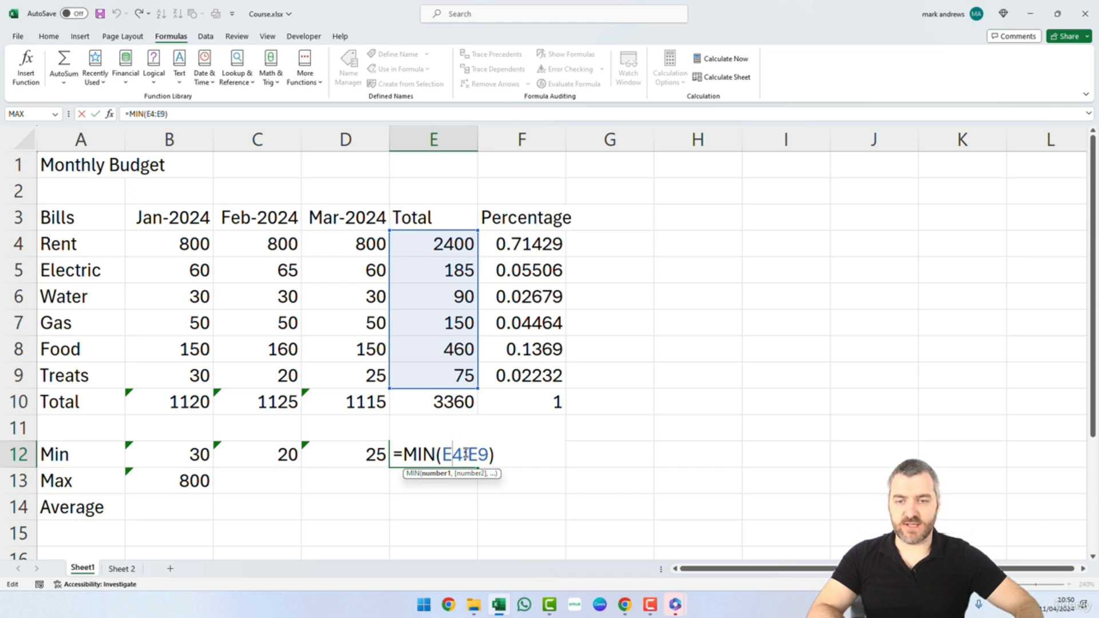
Copy the MAX formula from B13 into C13, D13 and E13.
left_click(209, 479)
key("ctrl+c")
left_click(241, 485)
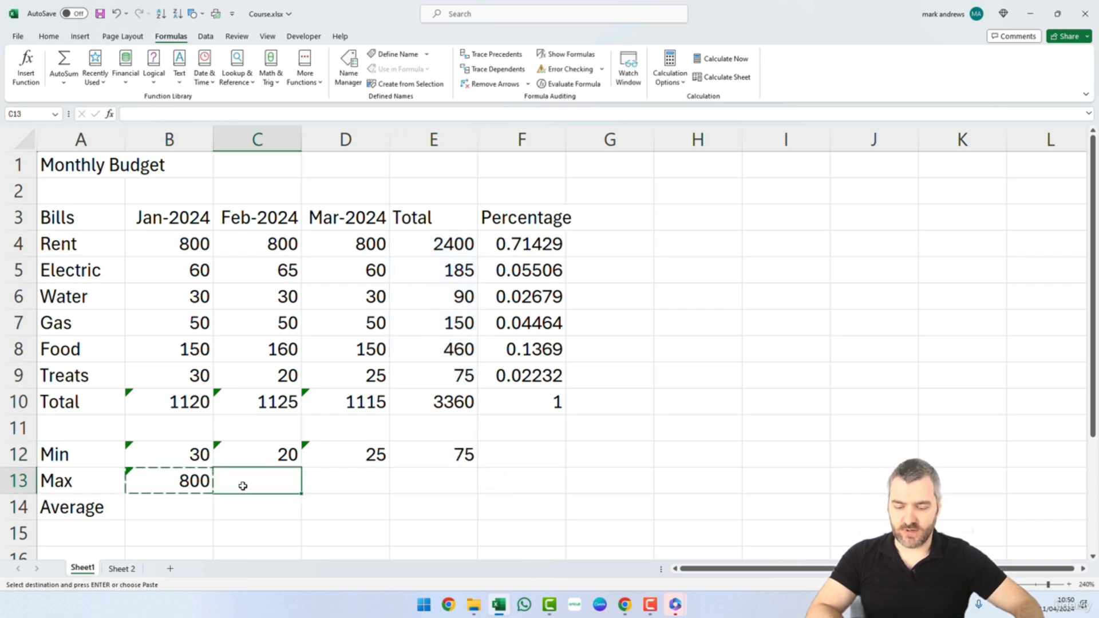
key("ctrl+v")
left_click(345, 484)
key("ctrl+v")
left_click(454, 486)
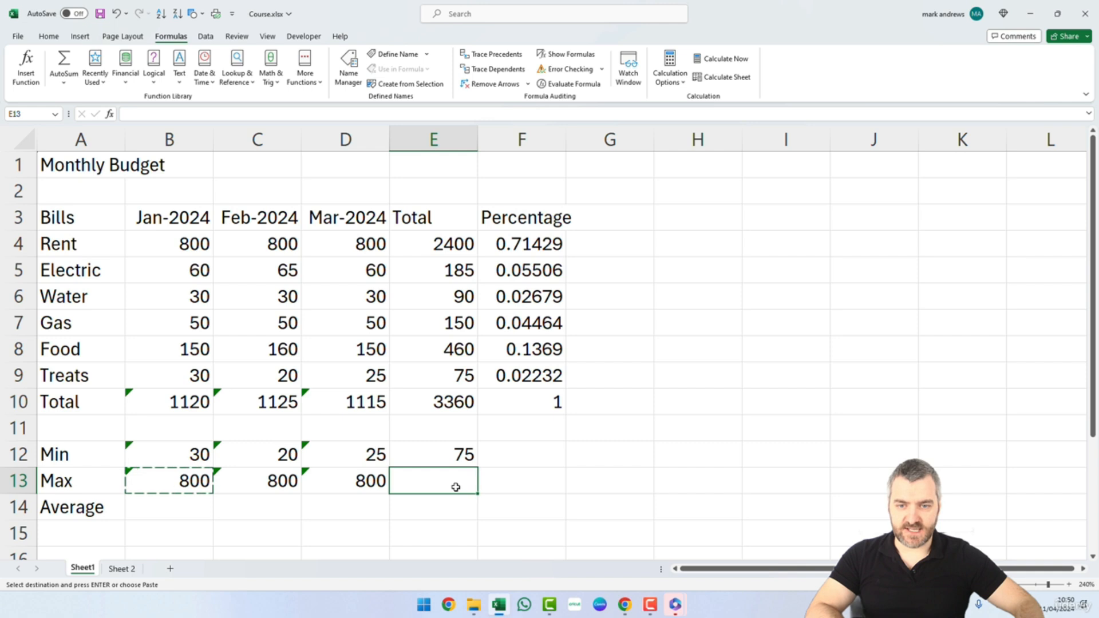
key("ctrl+v")
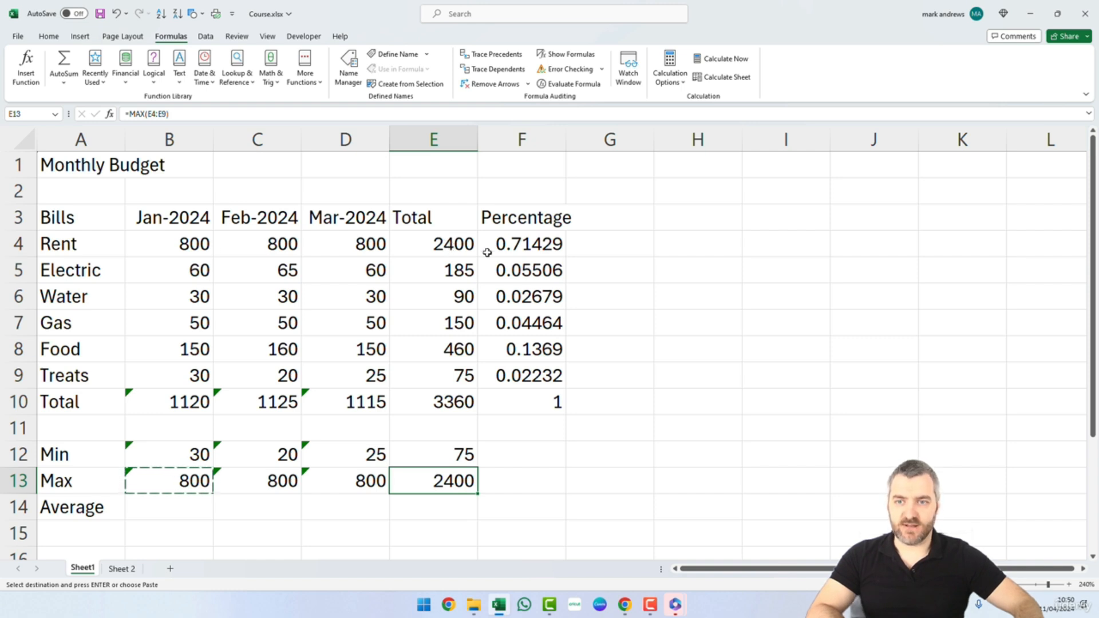
Examine the Max and Min formulas for January to March against the bills above, and clear the copy selection.
left_click(132, 478)
left_click(248, 484)
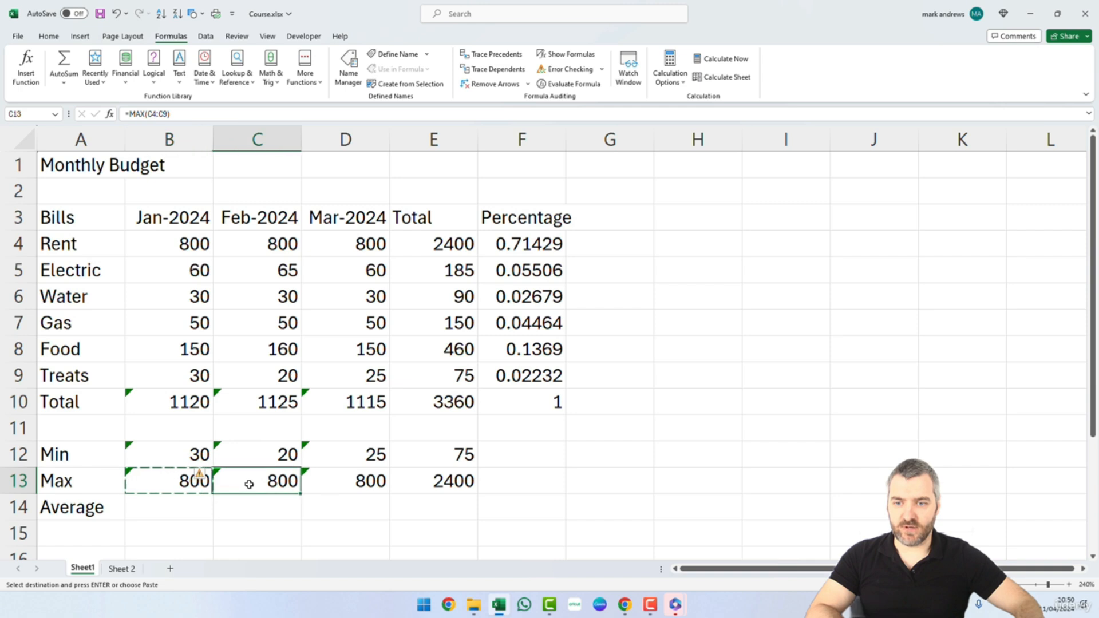
left_click(362, 484)
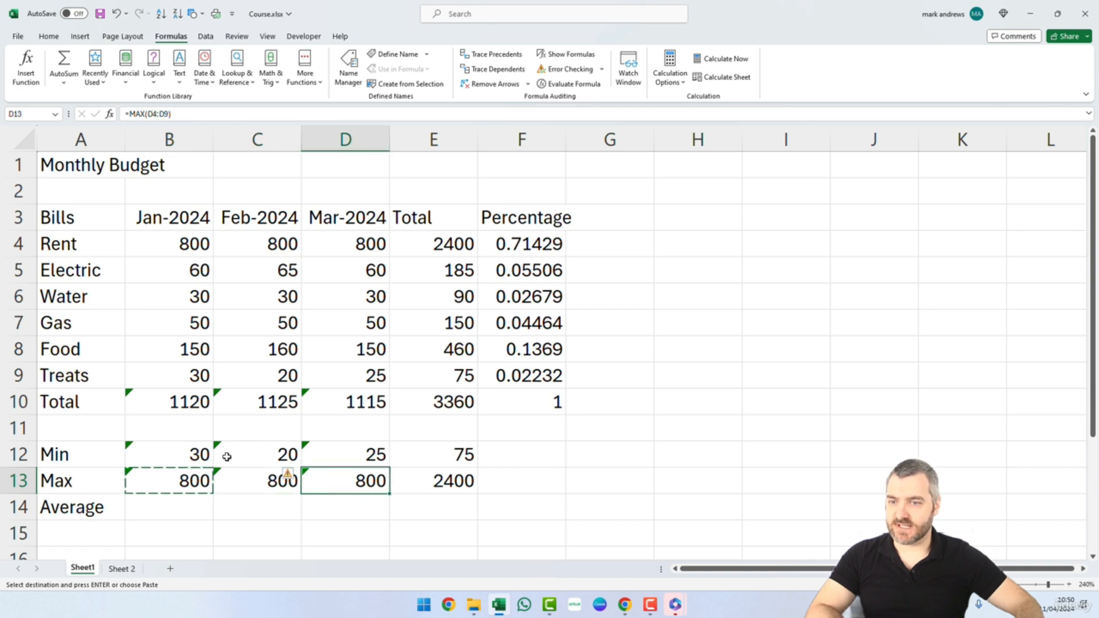
left_click(197, 459)
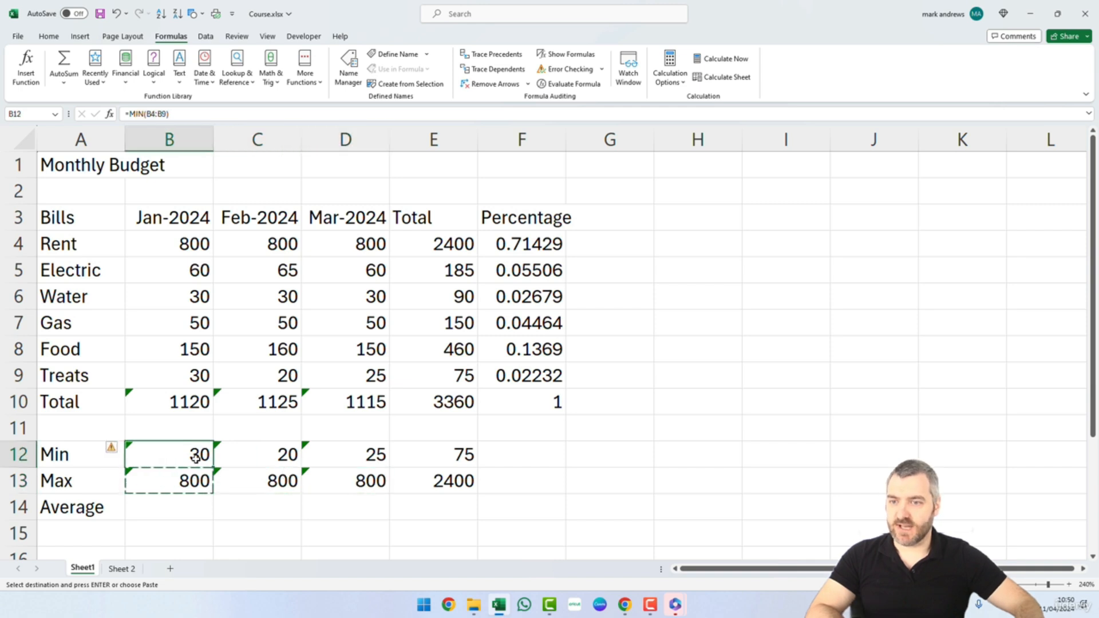
left_click(260, 456)
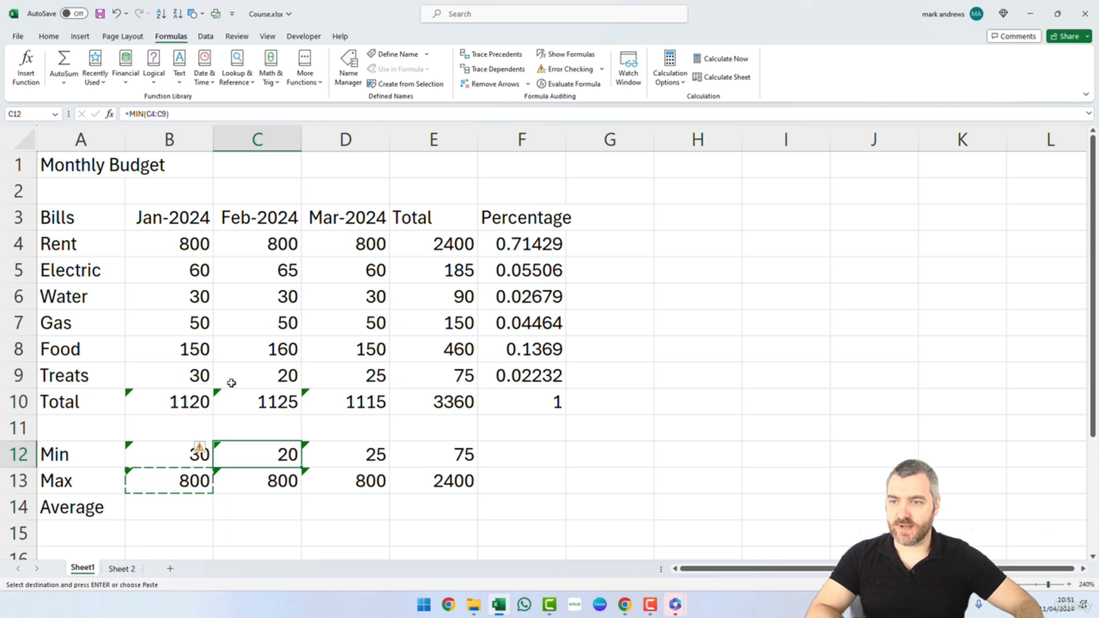
left_click(380, 461)
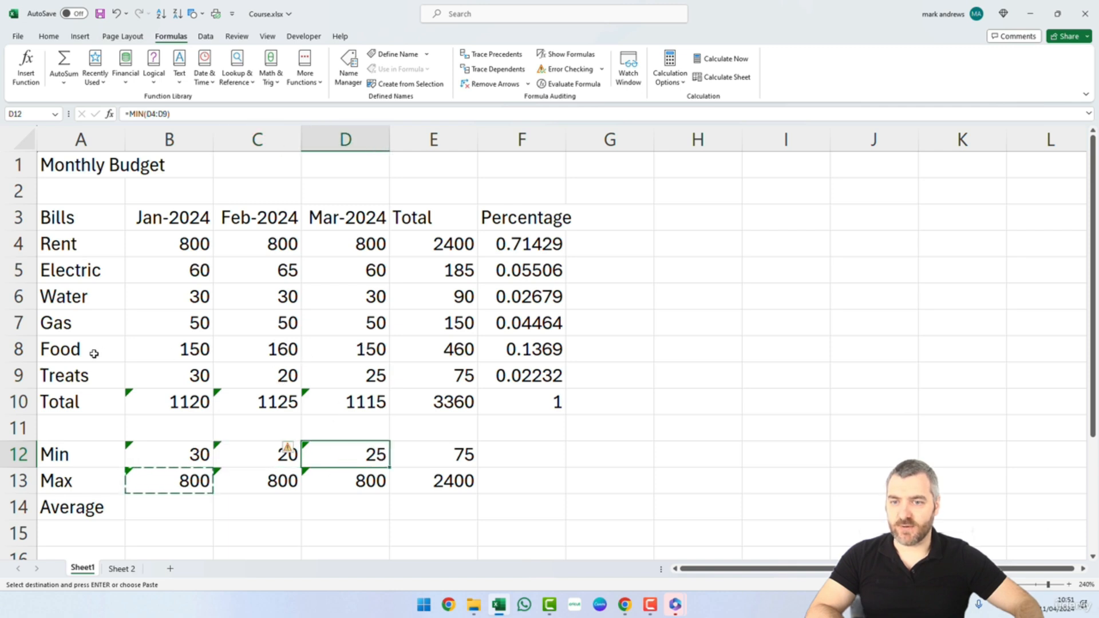
left_click(387, 503)
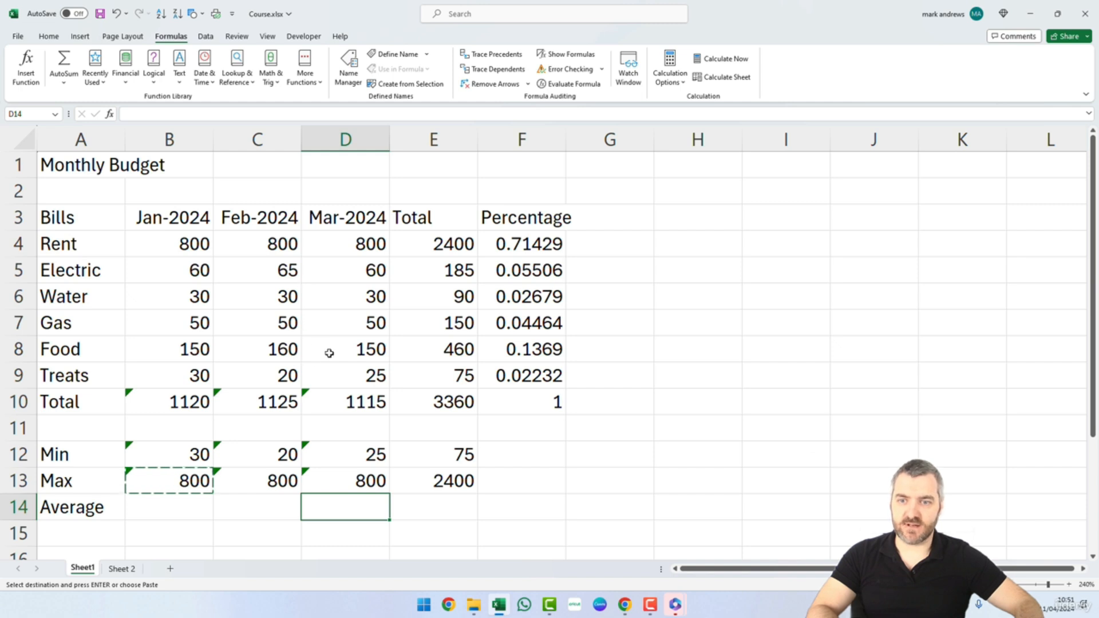
key("Escape")
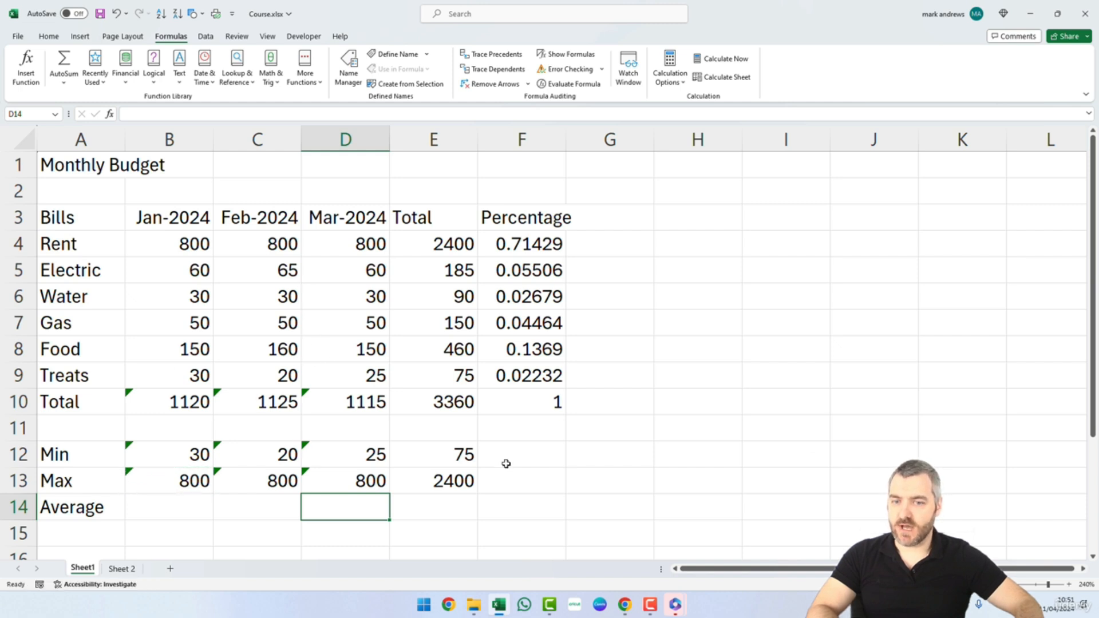
left_click(506, 463)
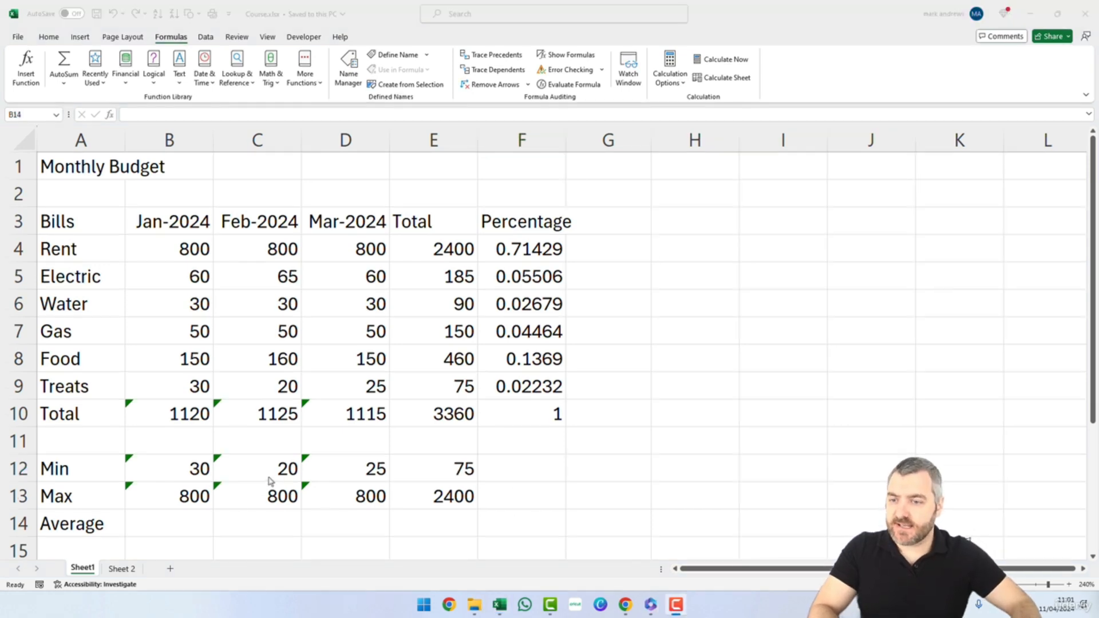
Check the range used by the MAX formula in B13, and insert the statistical AVERAGE function into B14.
left_click(185, 522)
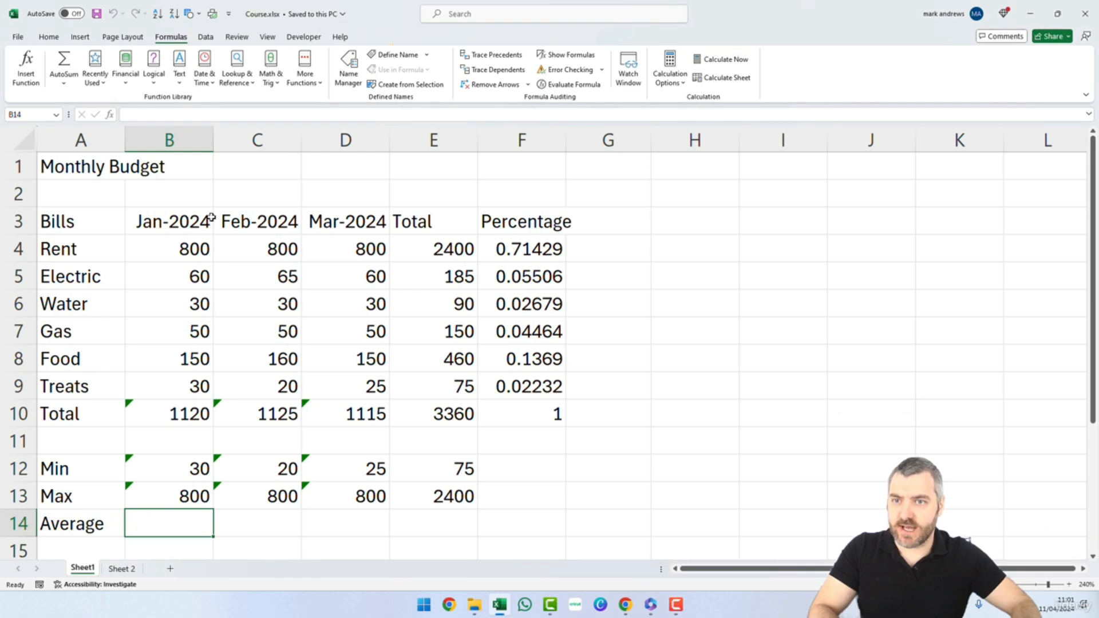
left_click(186, 486)
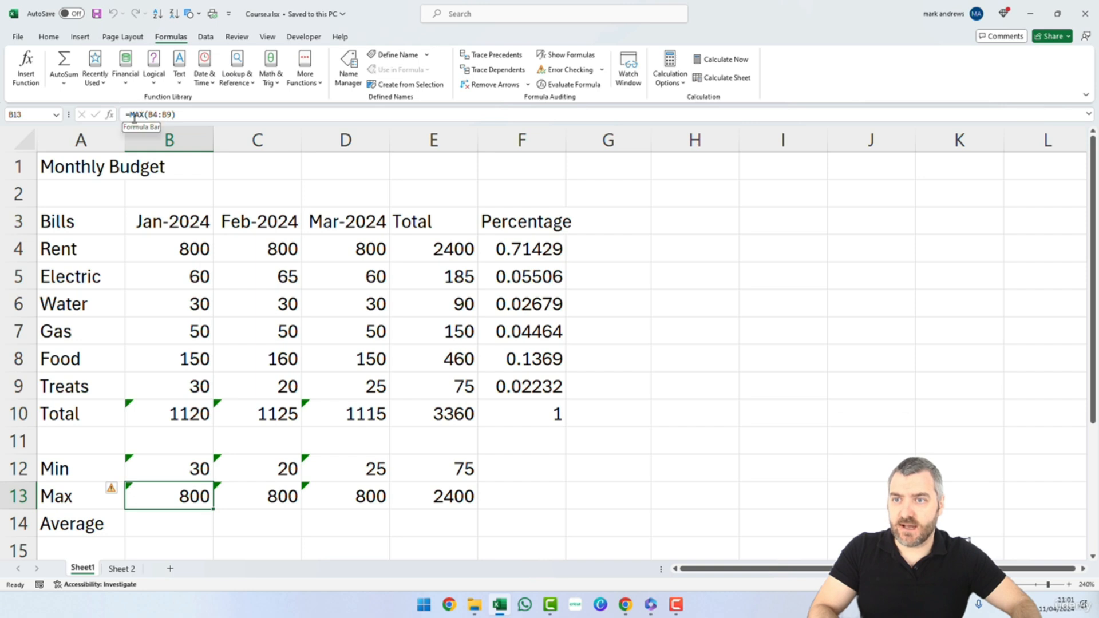
double_click(192, 495)
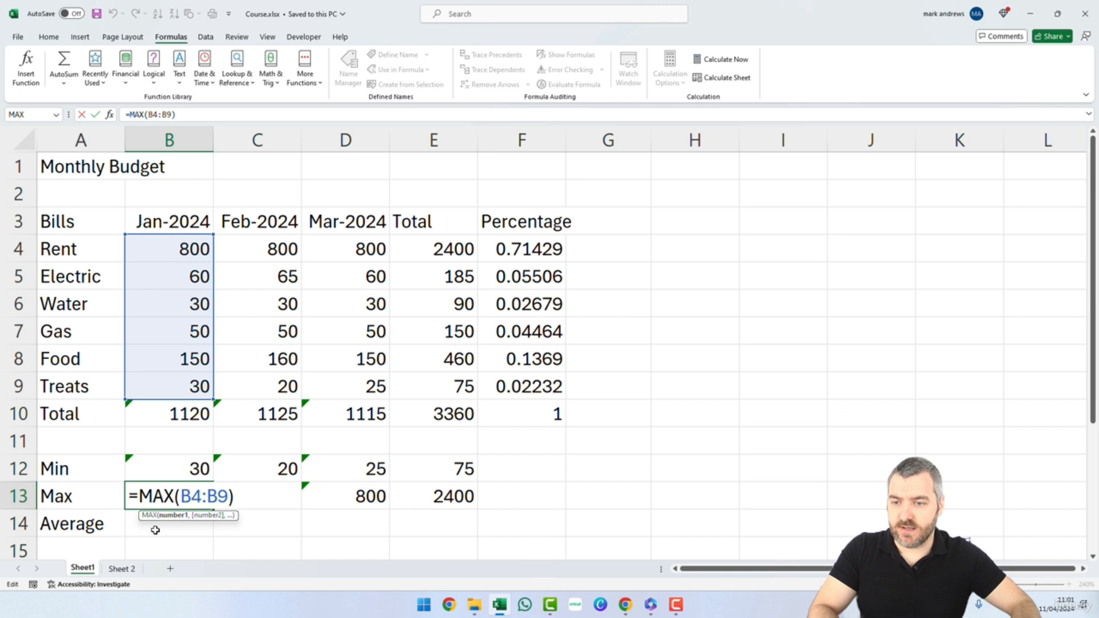
key("Return")
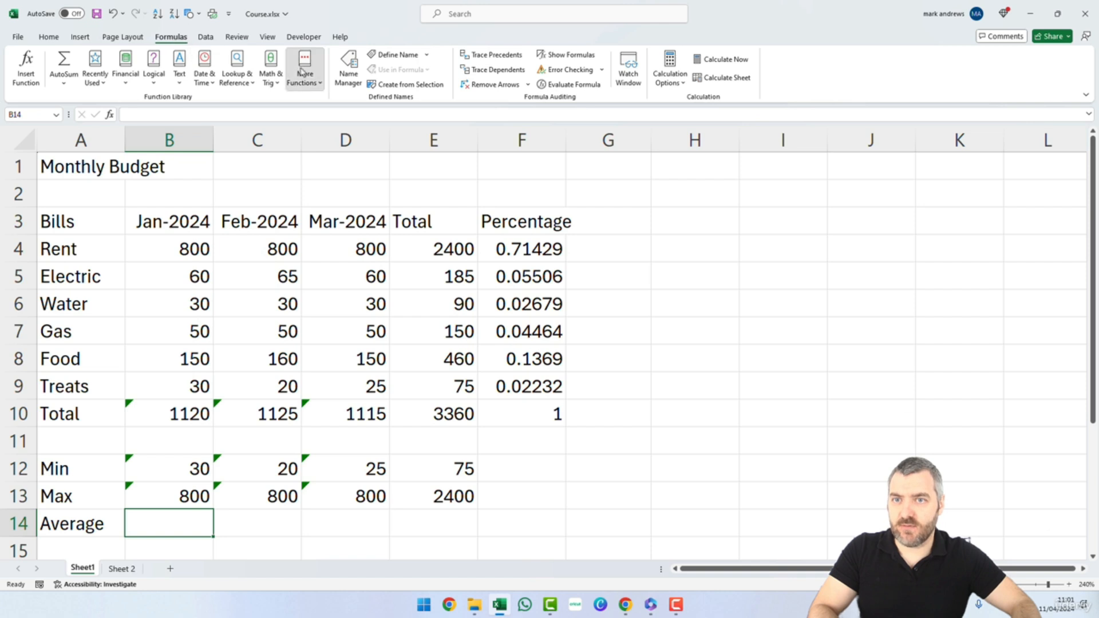
left_click(304, 74)
mouse_move(319, 105)
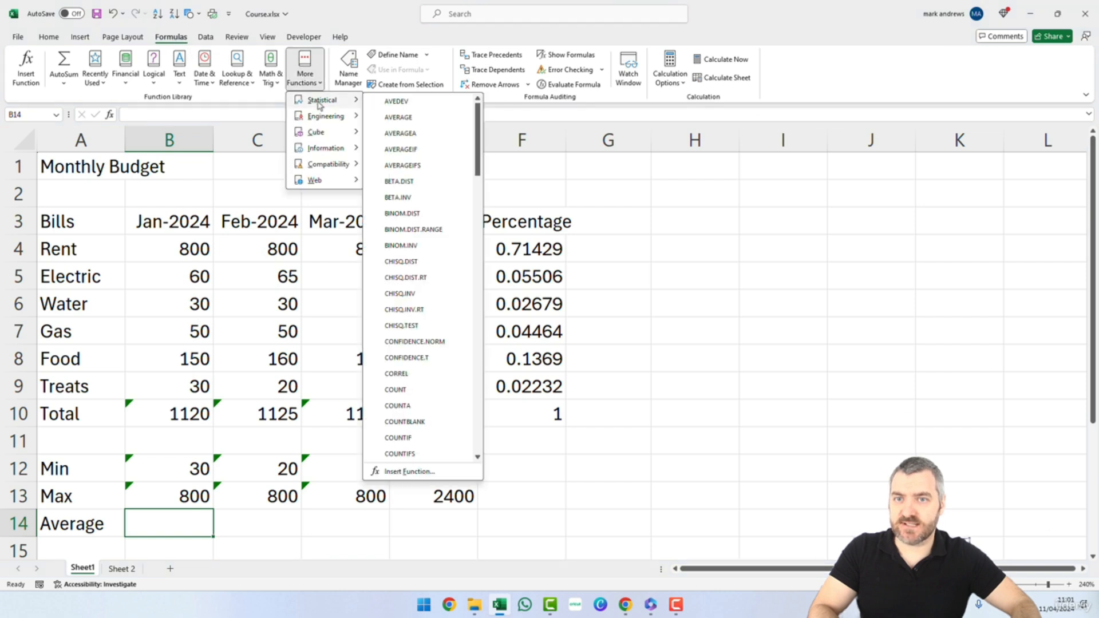
left_click(414, 118)
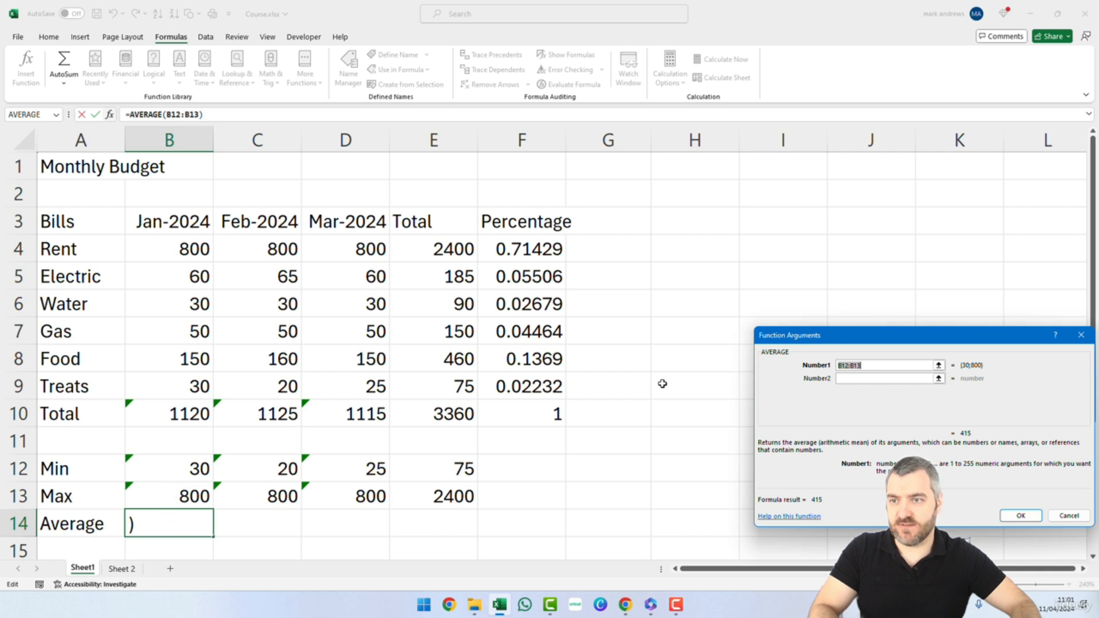
Set the AVERAGE function's Number1 argument to B4:B9, apply it to B14, and open the cell's formula for review.
key("BackSpace")
type("B")
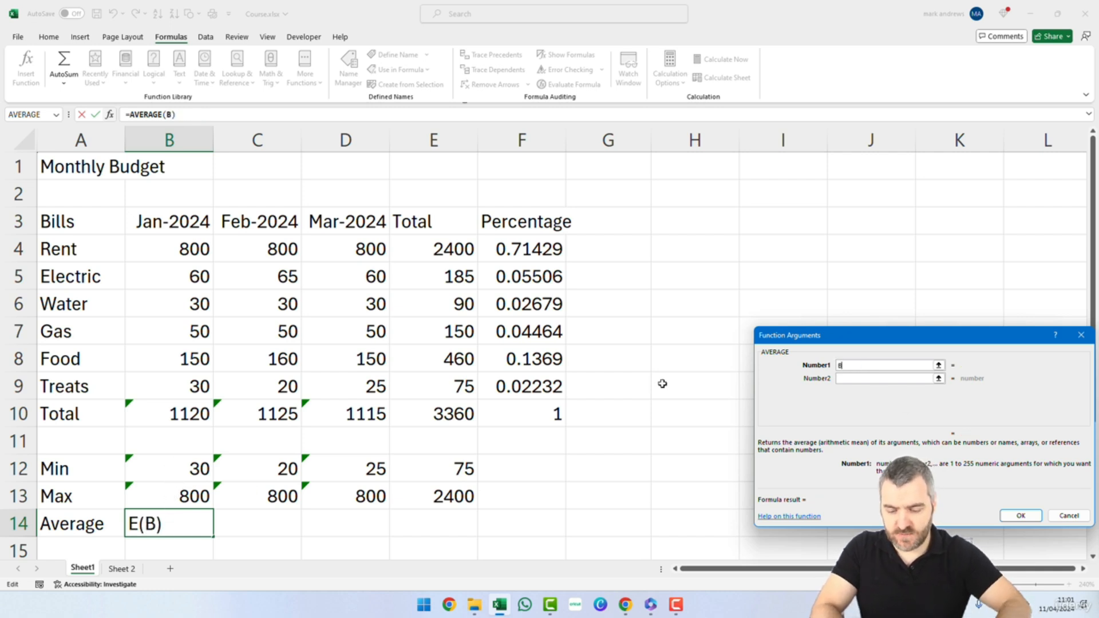
type("4:")
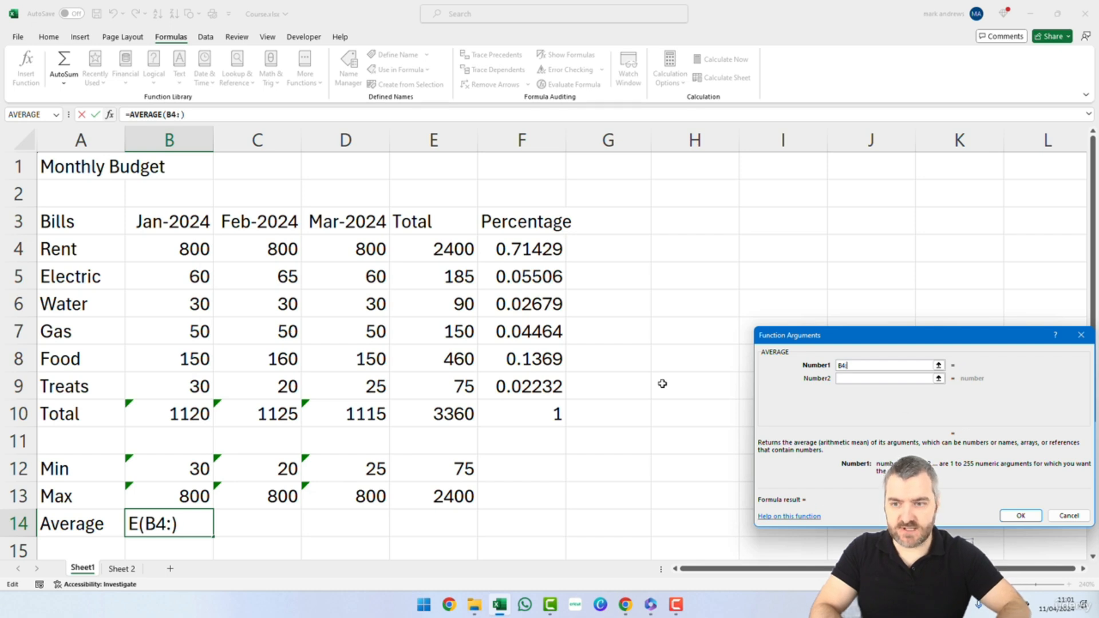
type("B9")
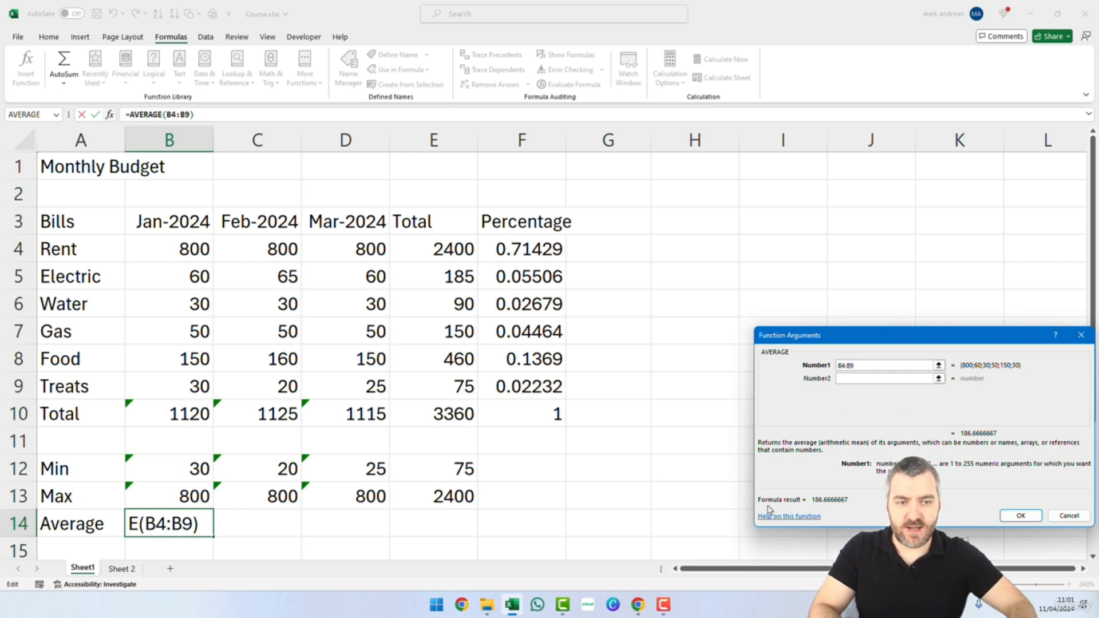
left_click(1021, 516)
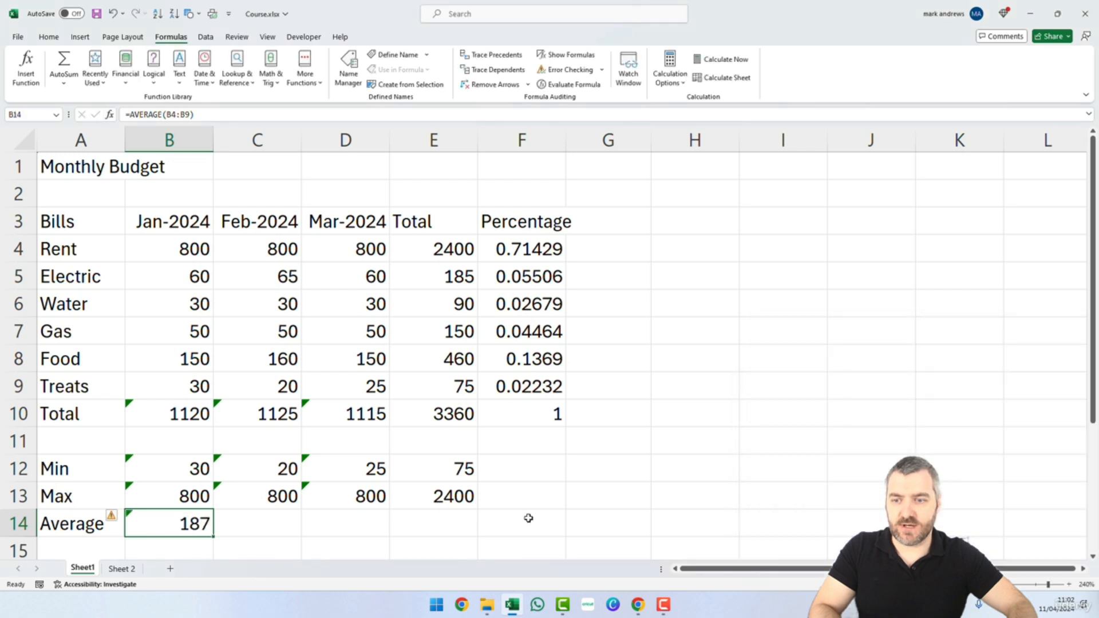
double_click(194, 523)
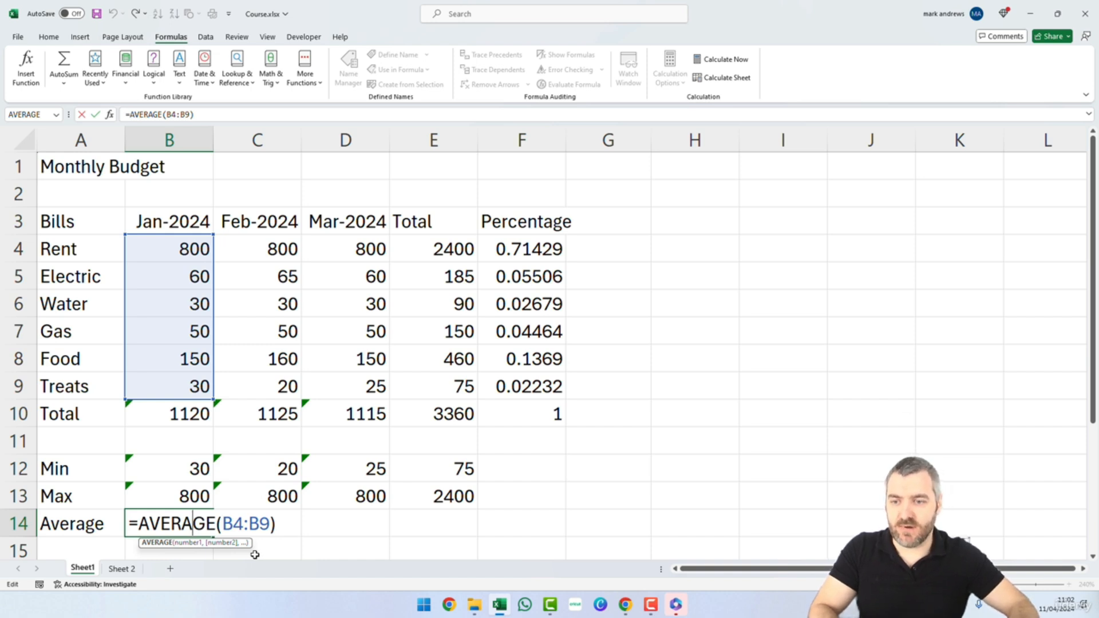
Examine how a second argument is separated in B14's AVERAGE formula, and finish editing the cell.
left_click(273, 527)
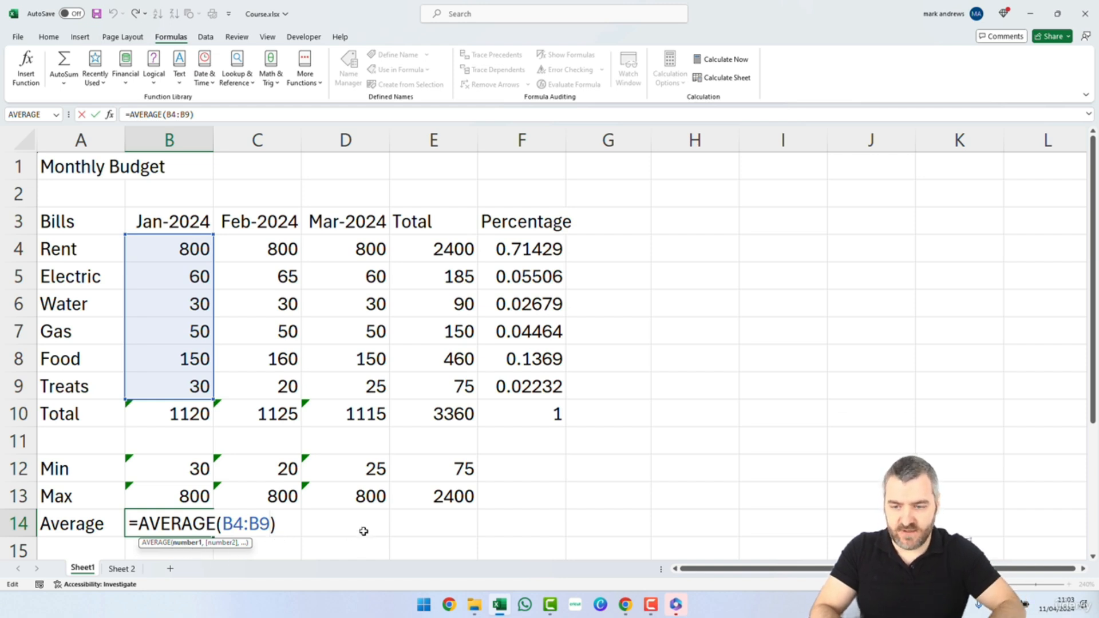
type(",")
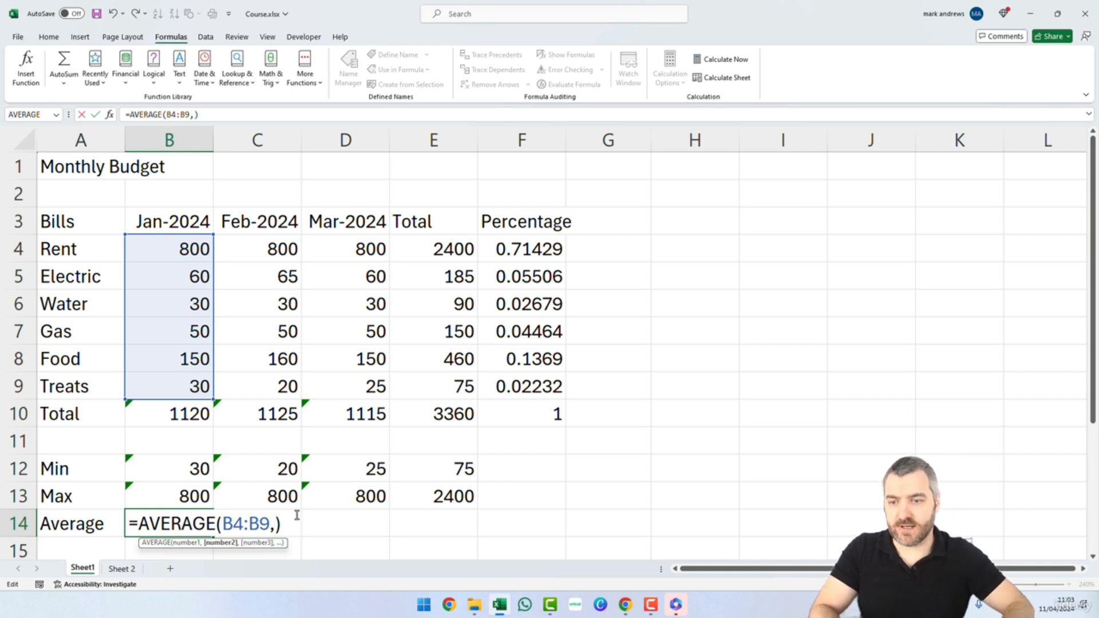
key("BackSpace")
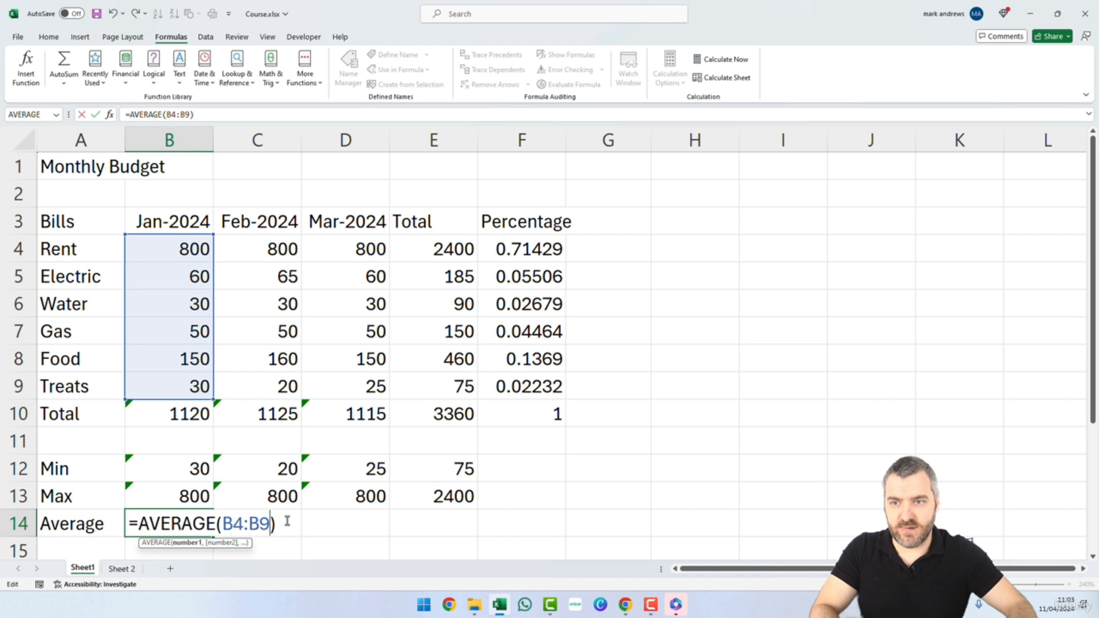
key("ctrl+Return")
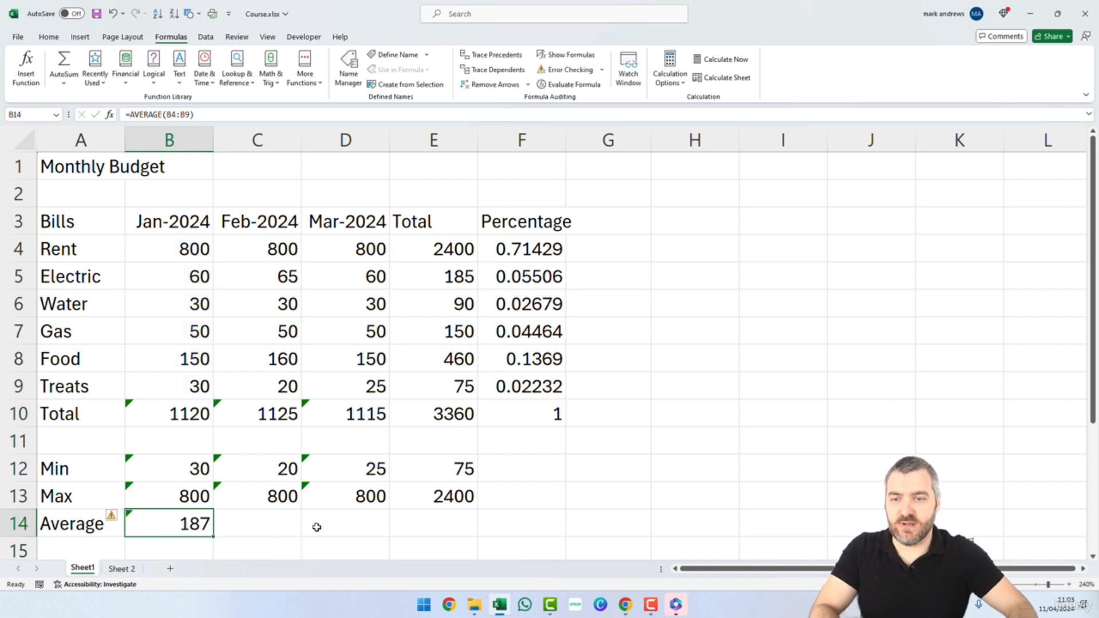
left_click(272, 518)
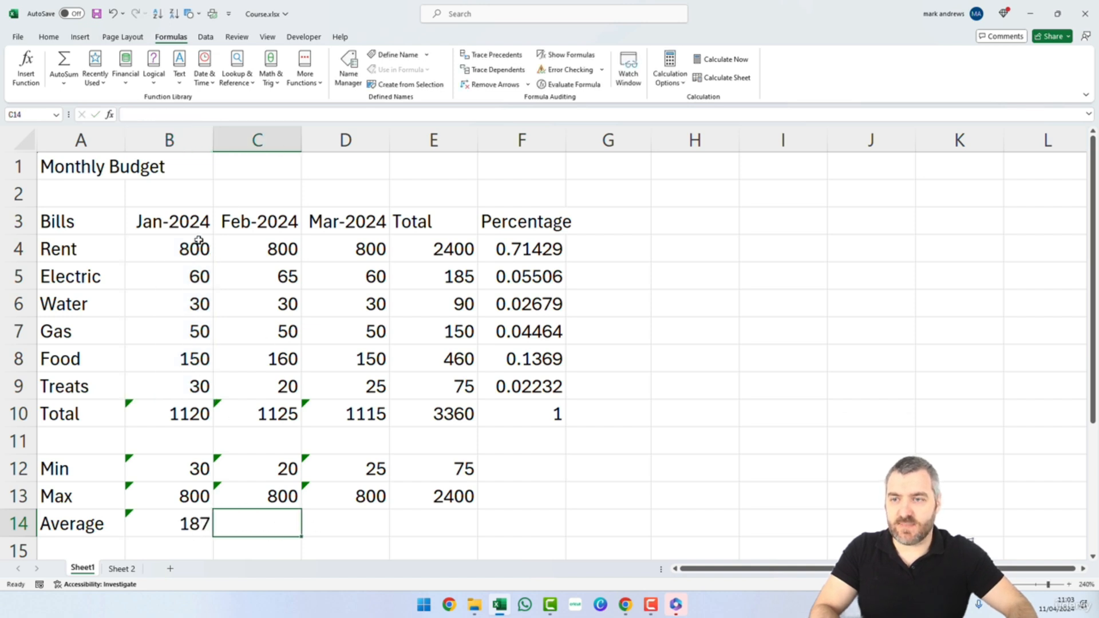
left_click(110, 115)
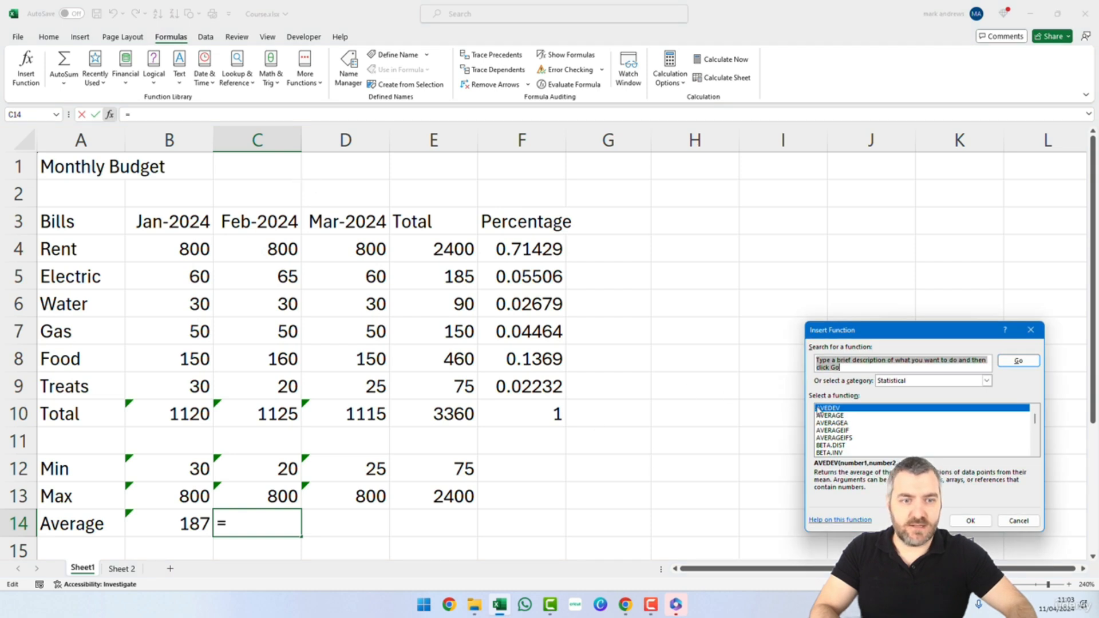
left_click(851, 416)
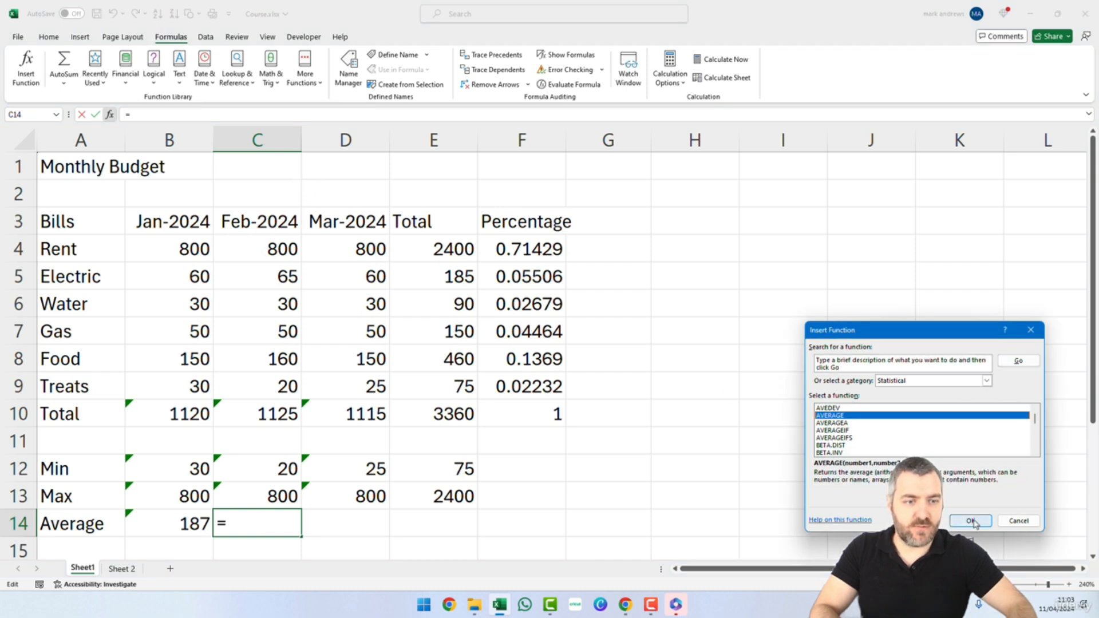
left_click(970, 521)
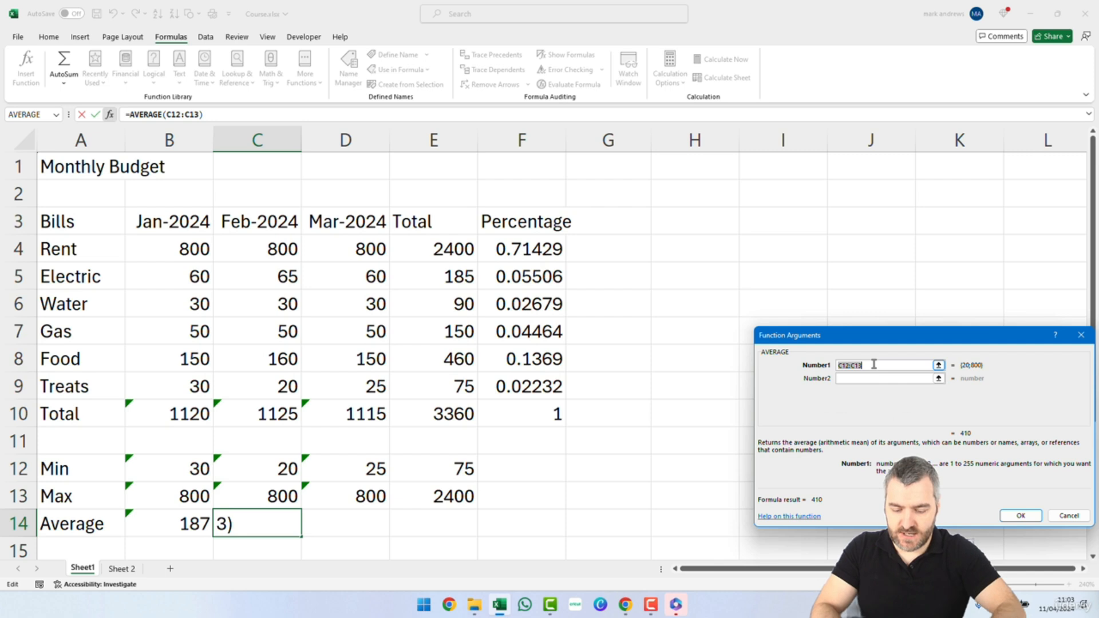
type("B4:")
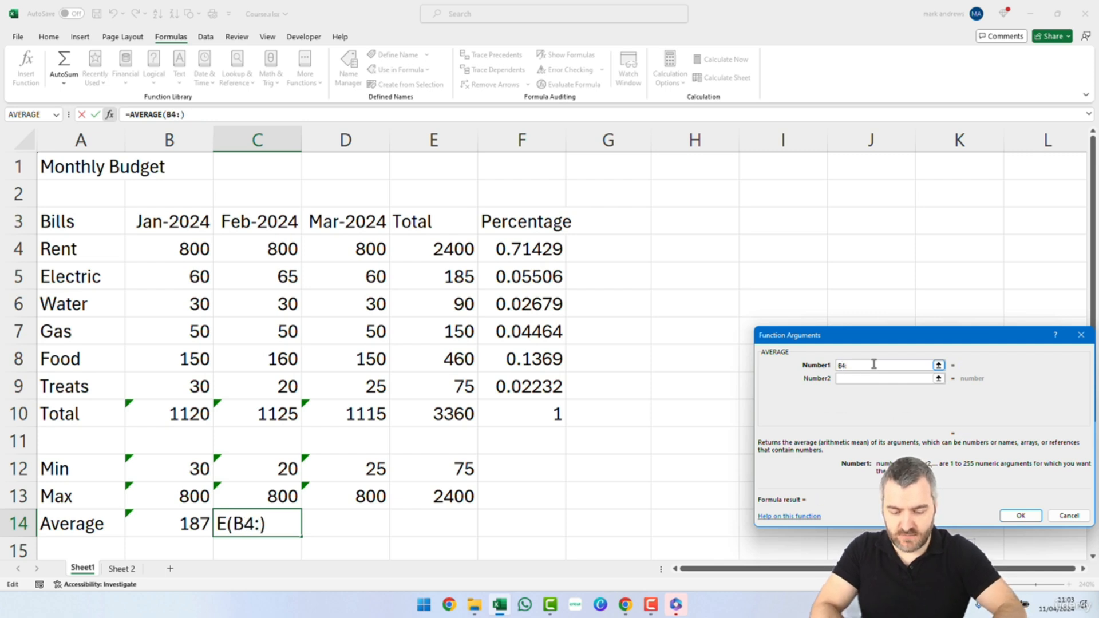
type("B9")
left_click(853, 381)
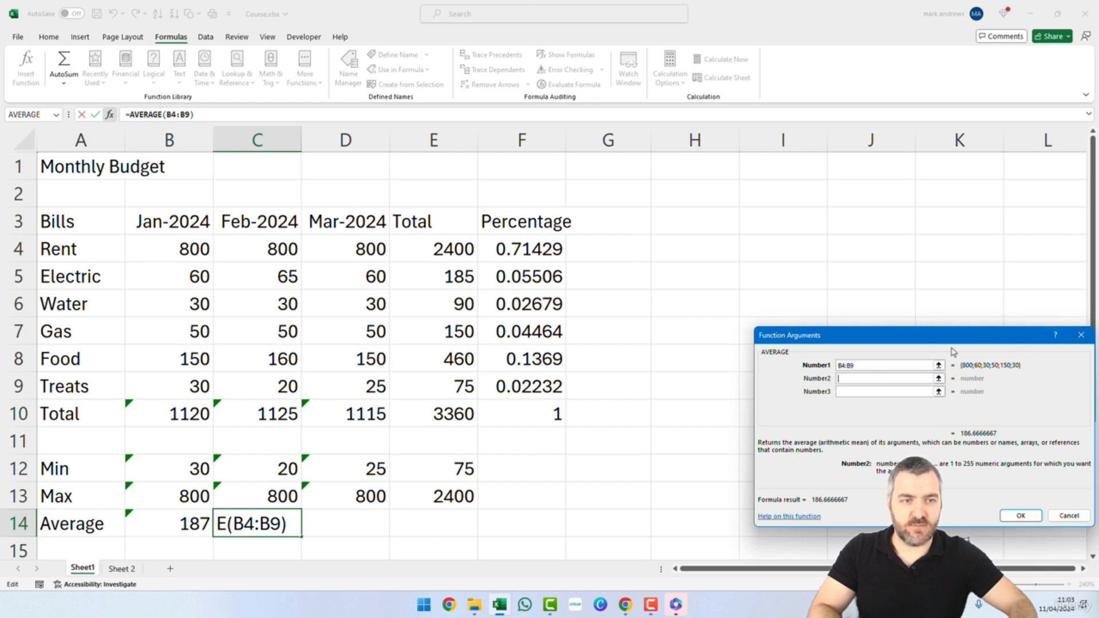
left_click_drag(957, 338, 811, 223)
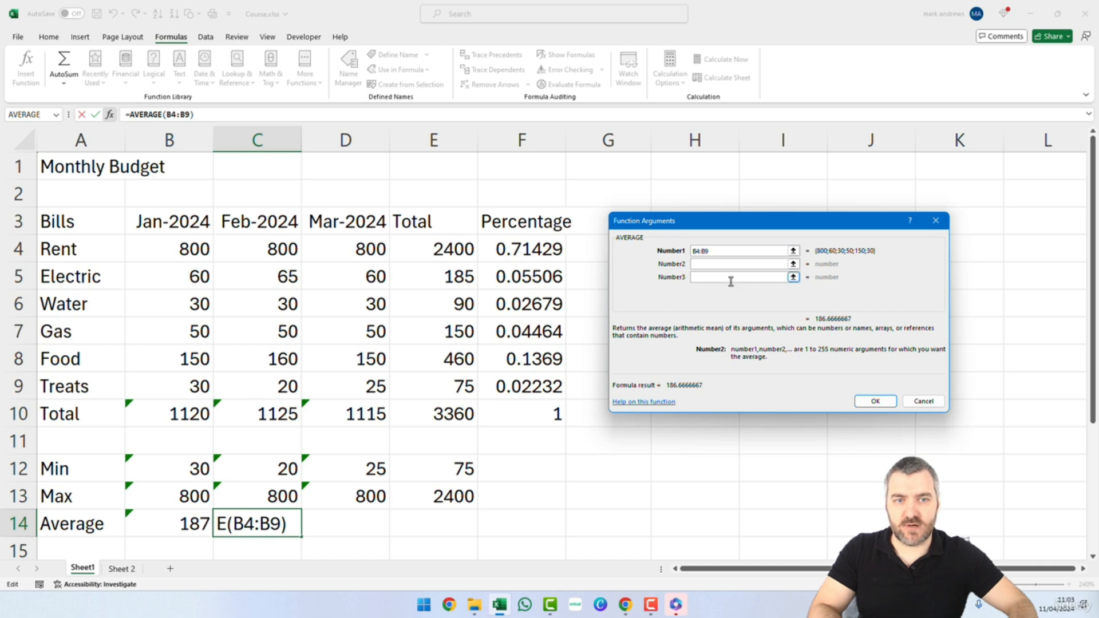
left_click(275, 251)
left_click(750, 276)
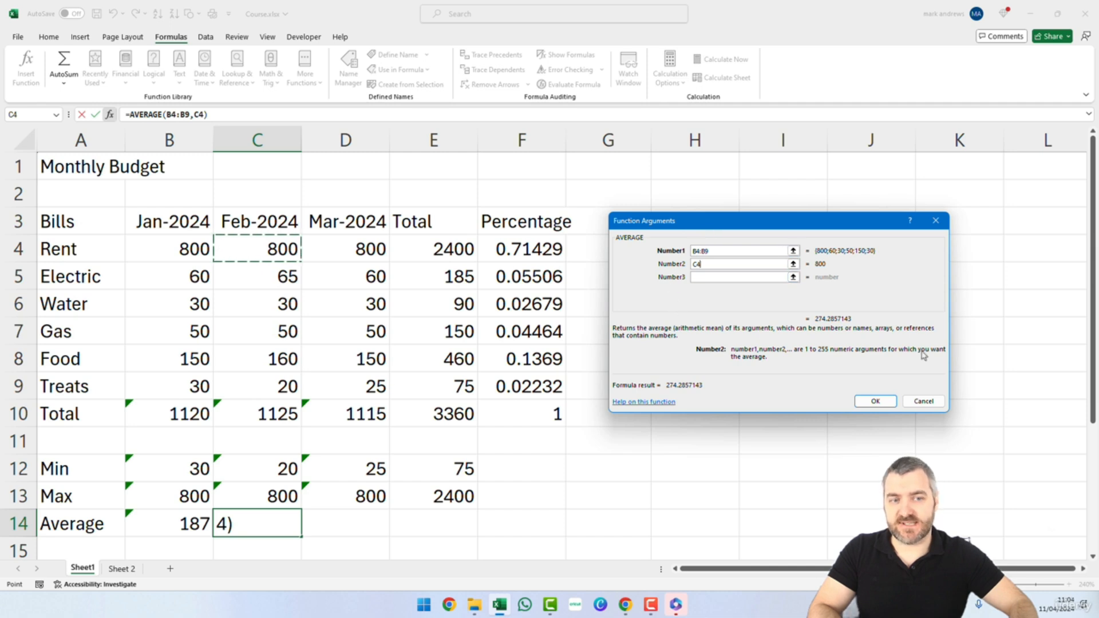
left_click(923, 401)
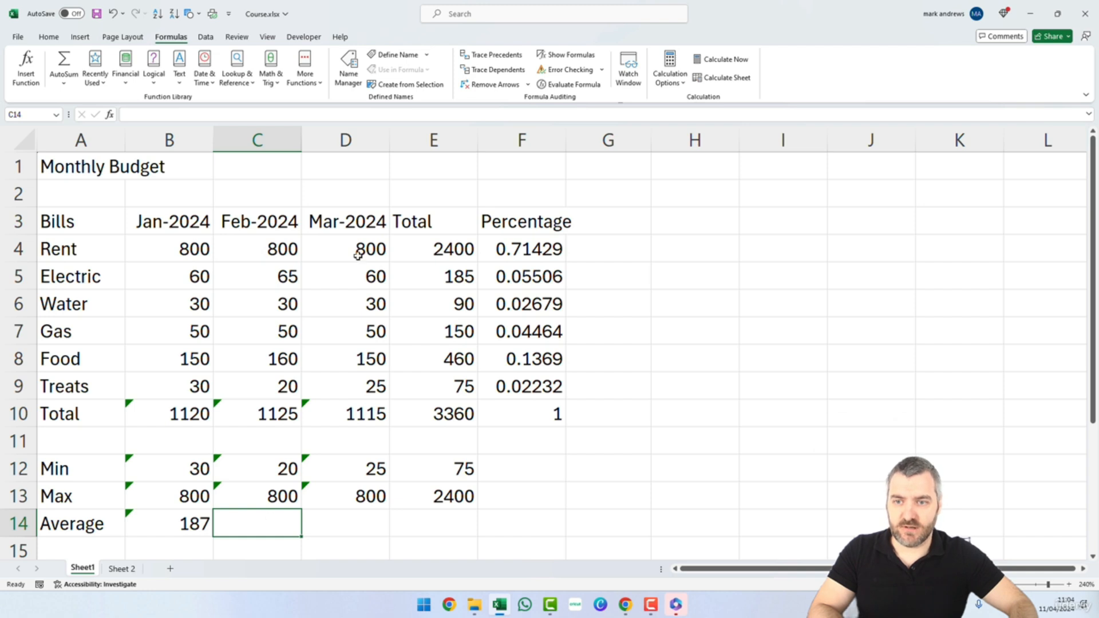
Copy the AVERAGE formula from B14 into C14, D14 and E14.
left_click(203, 521)
key("ctrl+c")
left_click(257, 518)
key("ctrl+v")
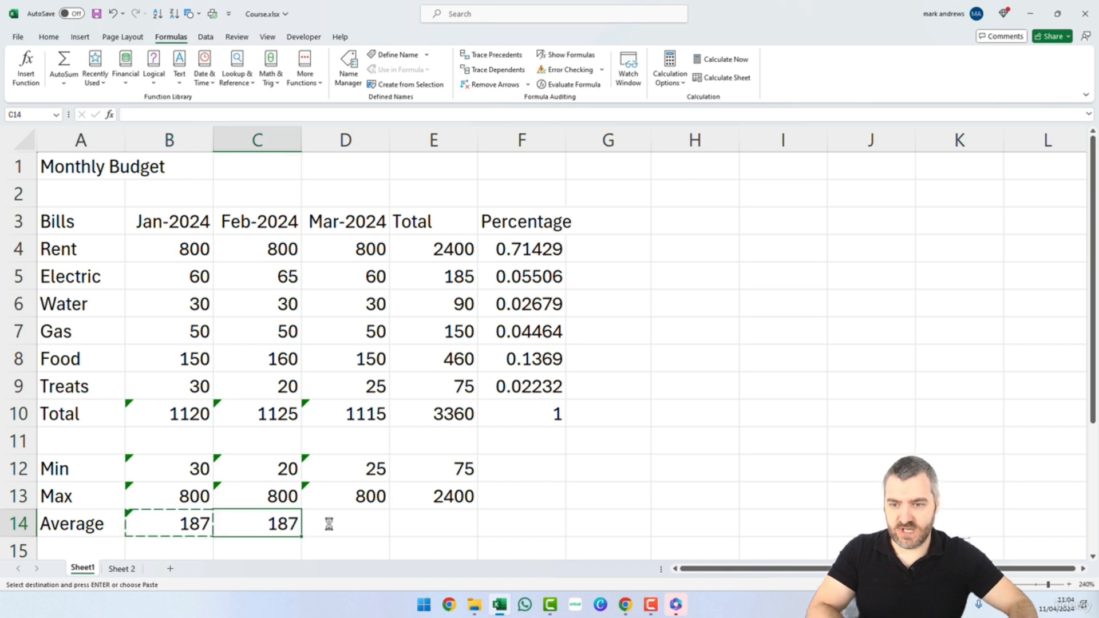
left_click(335, 523)
key("ctrl+v")
left_click(453, 525)
key("ctrl+v")
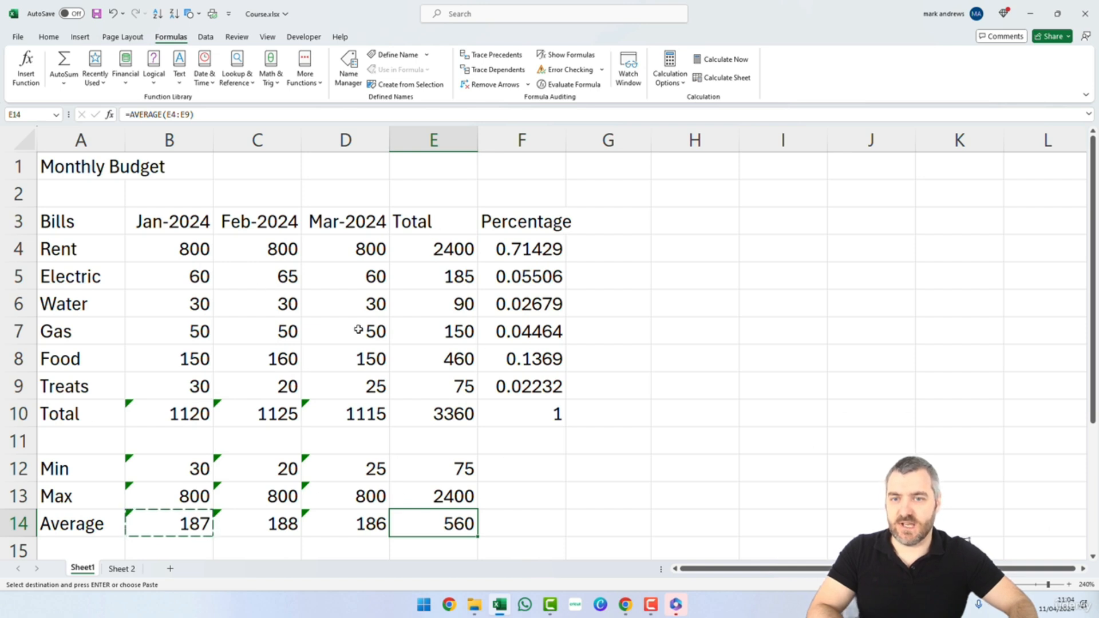
double_click(459, 522)
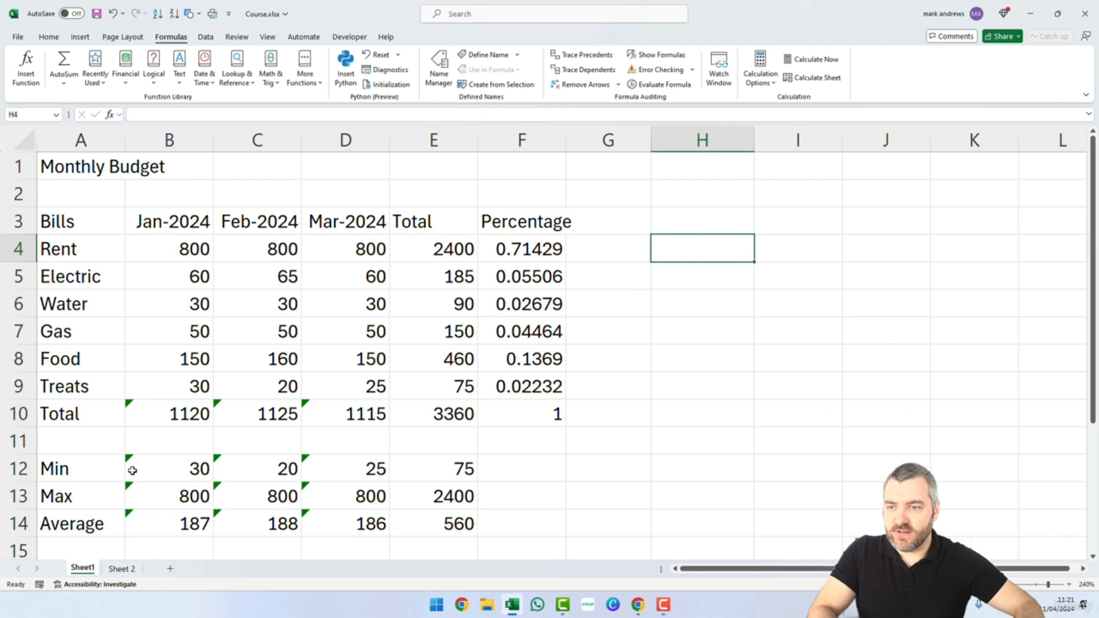
Add the row label Count in A15, directly below the Min, Max and Average labels.
left_click(103, 466)
left_click(104, 493)
left_click(107, 518)
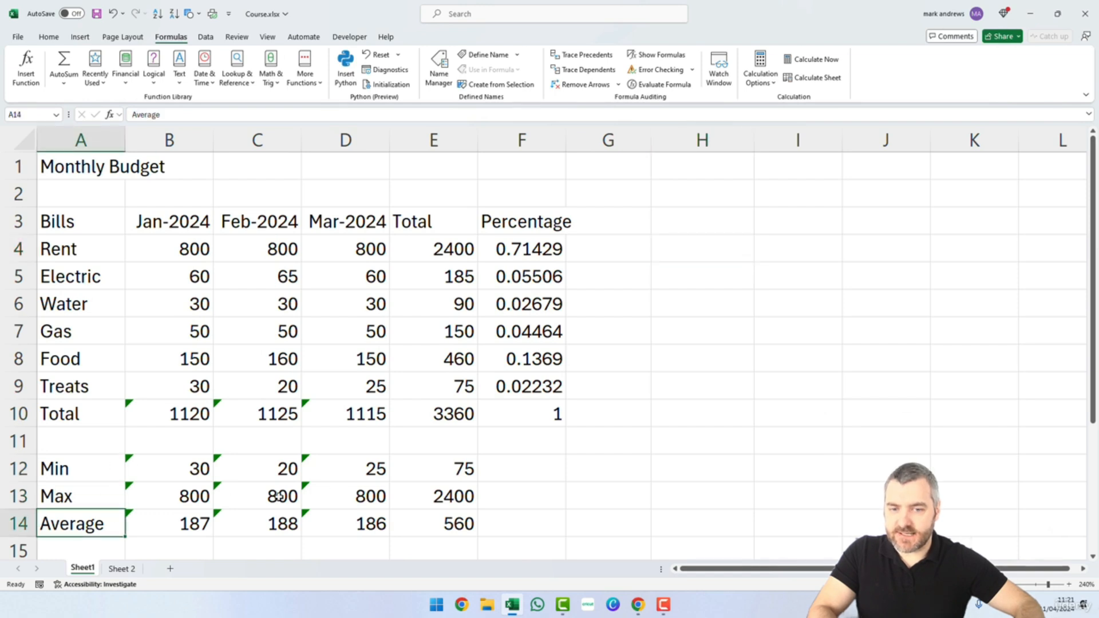
scroll(285, 552, "down", 2)
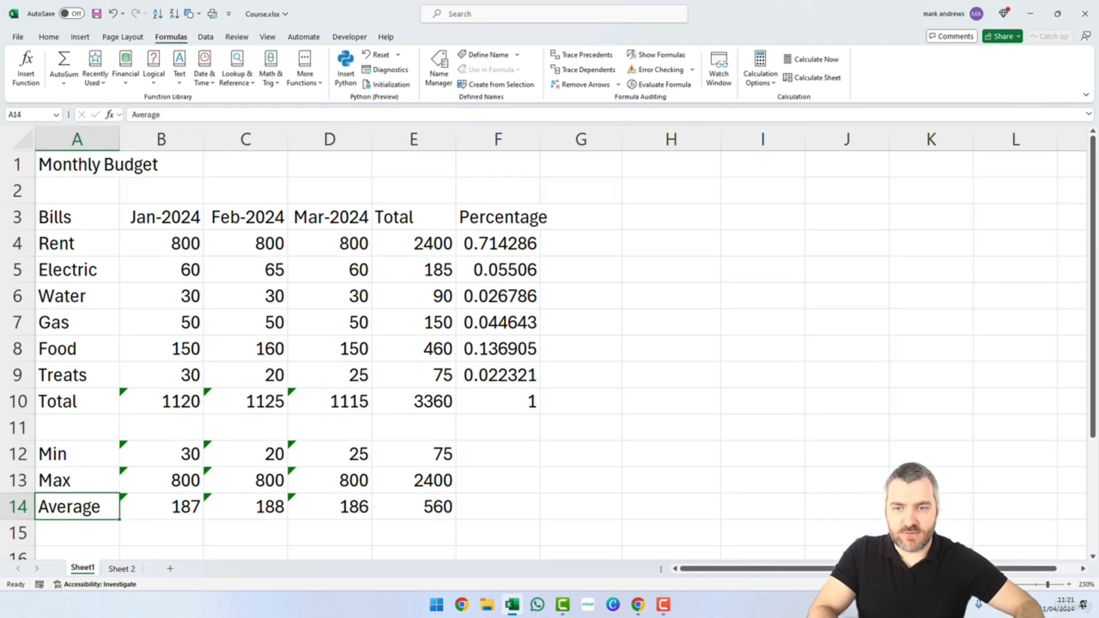
left_click(64, 517)
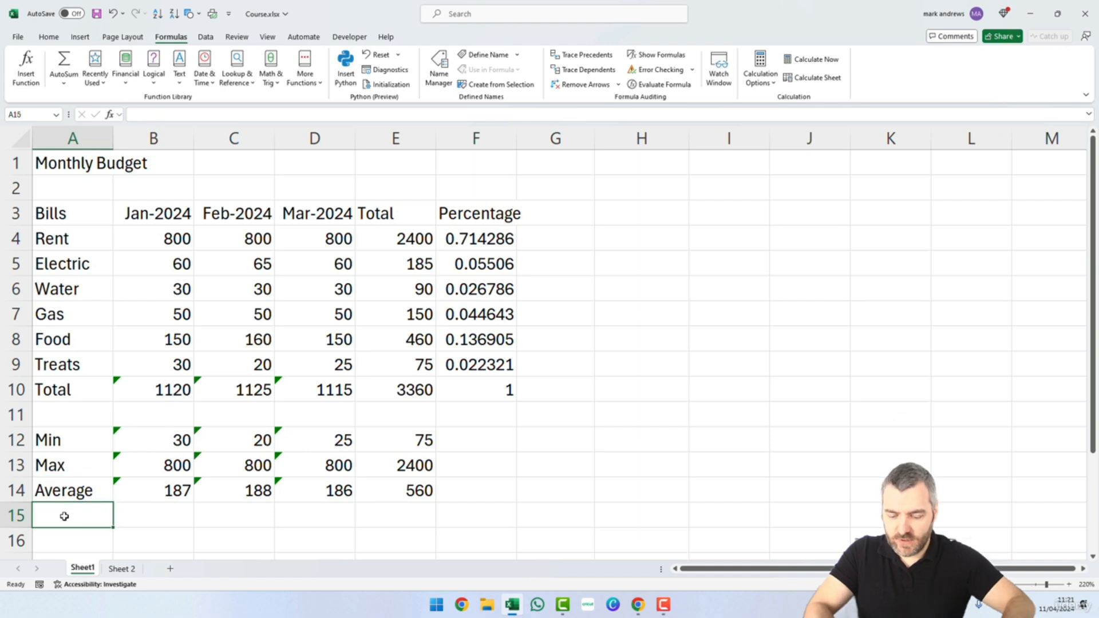
type("Count")
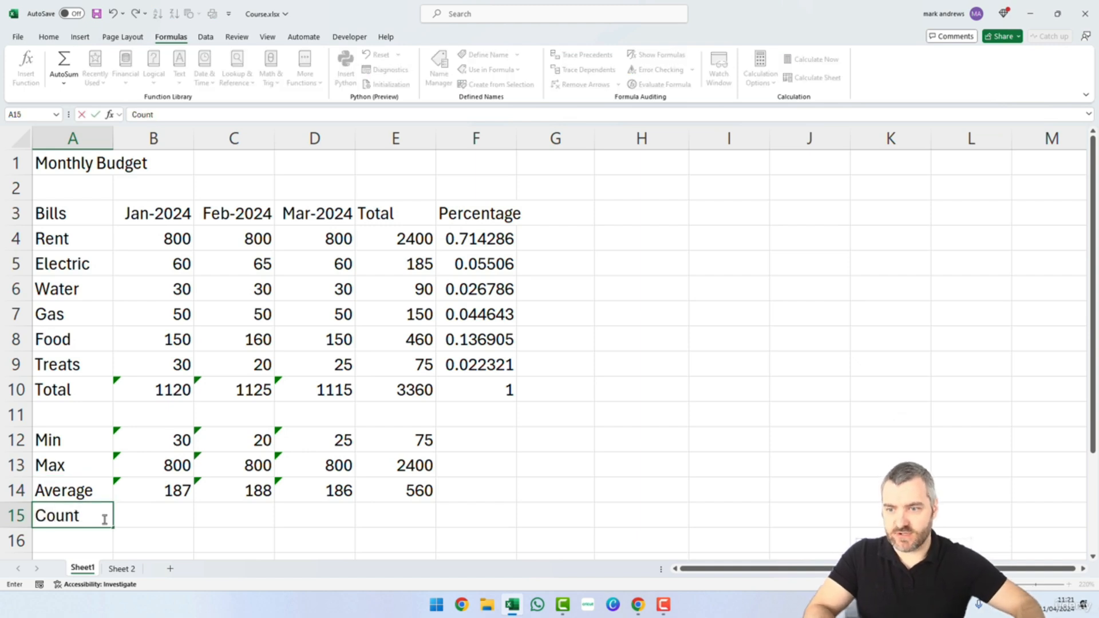
left_click(141, 515)
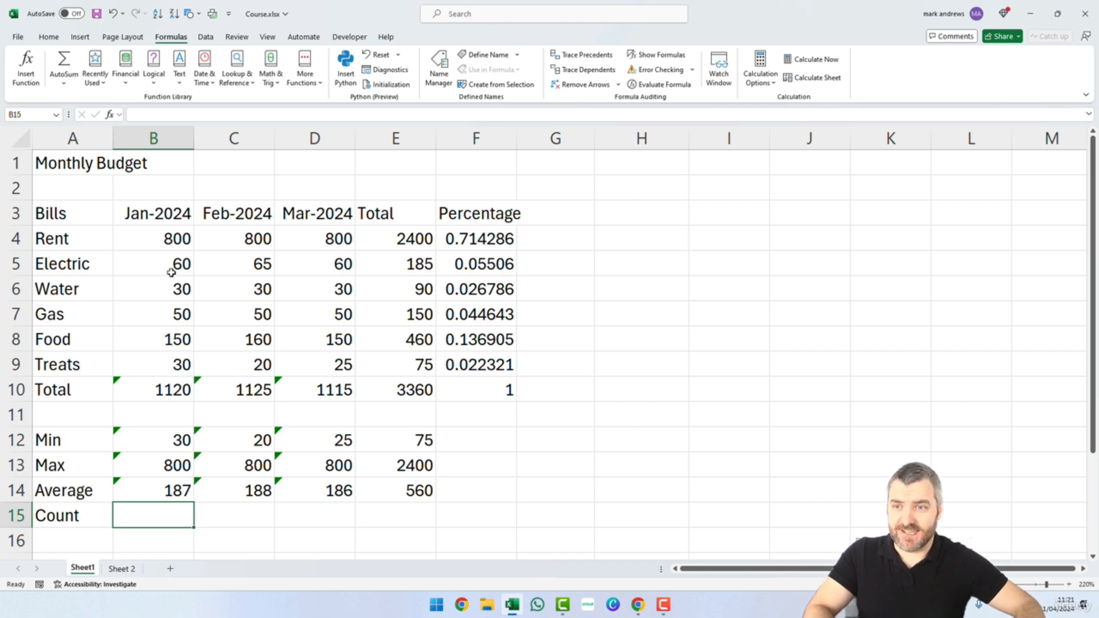
Examine the January bill values in B4:B9 and the headings above them, checking the cell count for the selected range.
left_click_drag(172, 240, 158, 368)
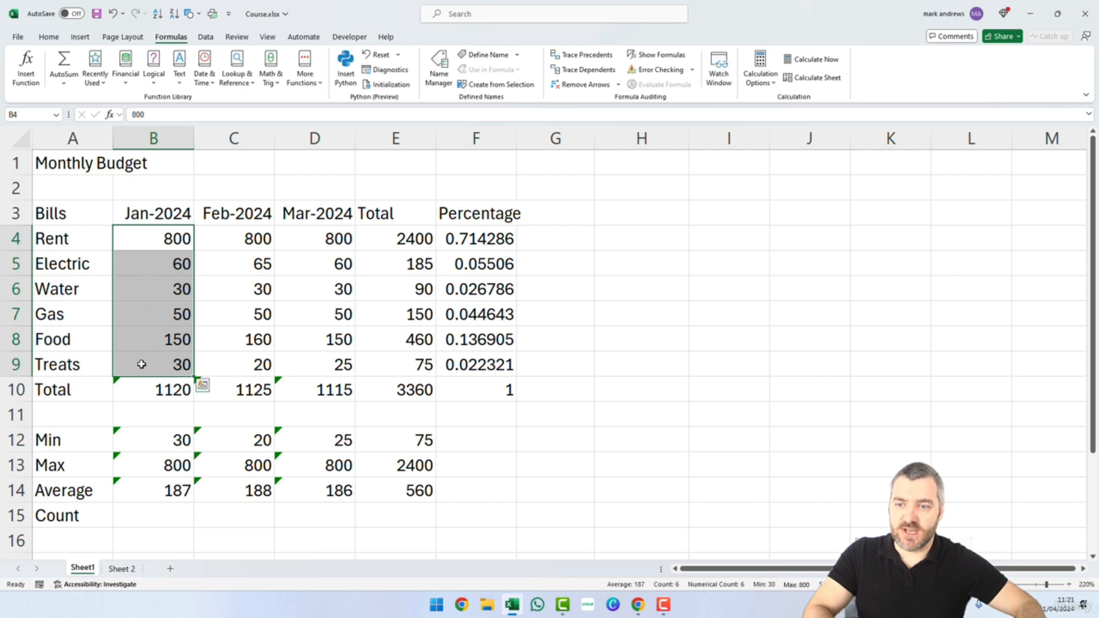
left_click(148, 518)
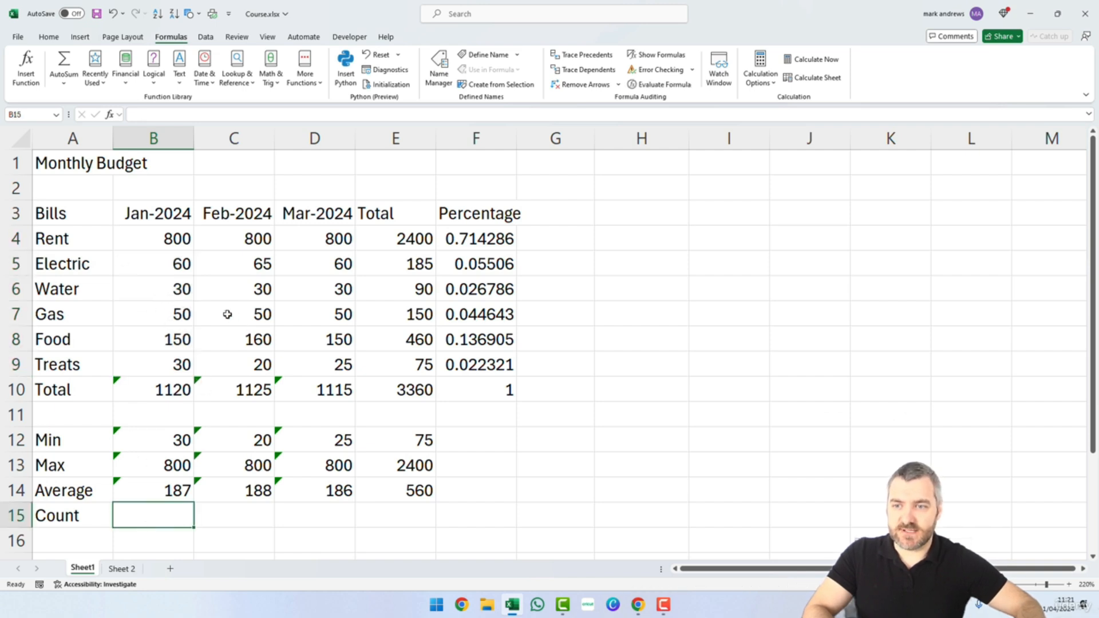
left_click(183, 238)
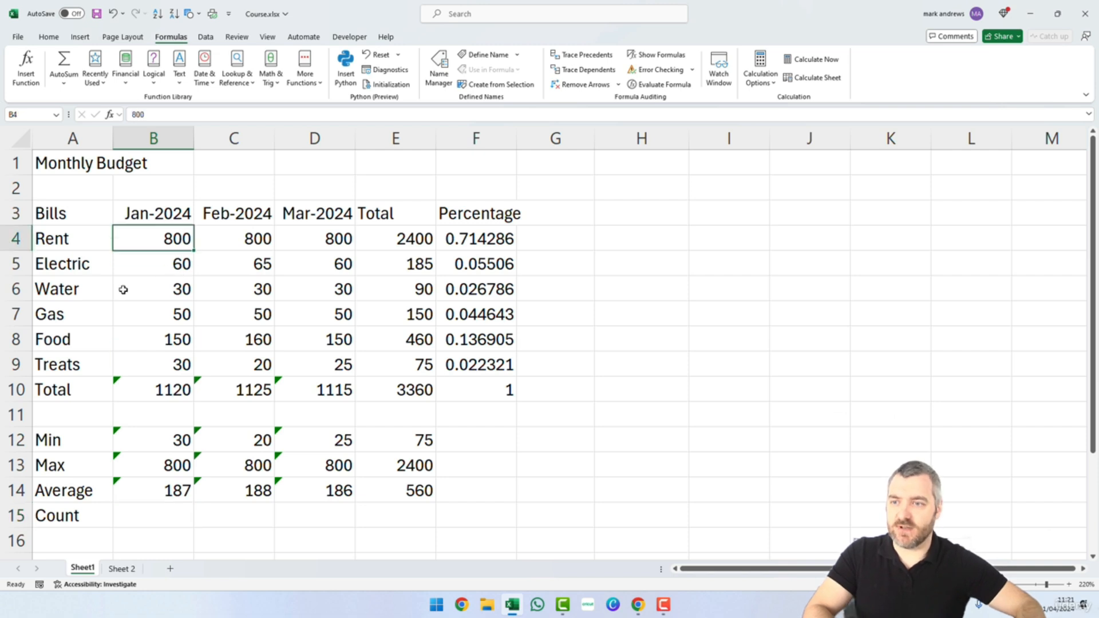
left_click(89, 284)
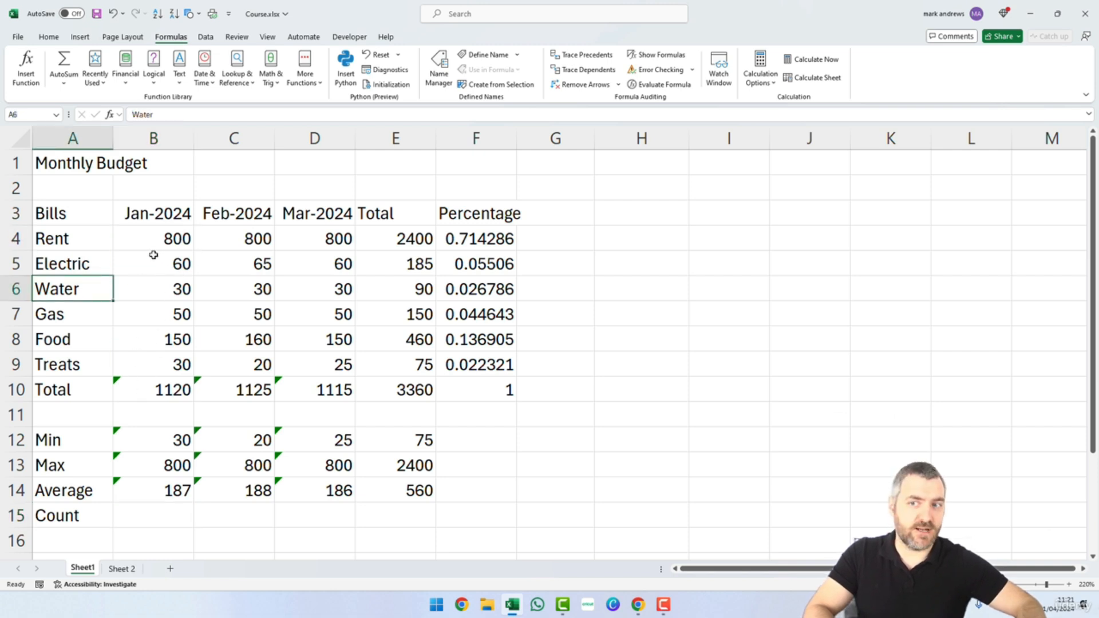
left_click_drag(92, 218, 335, 226)
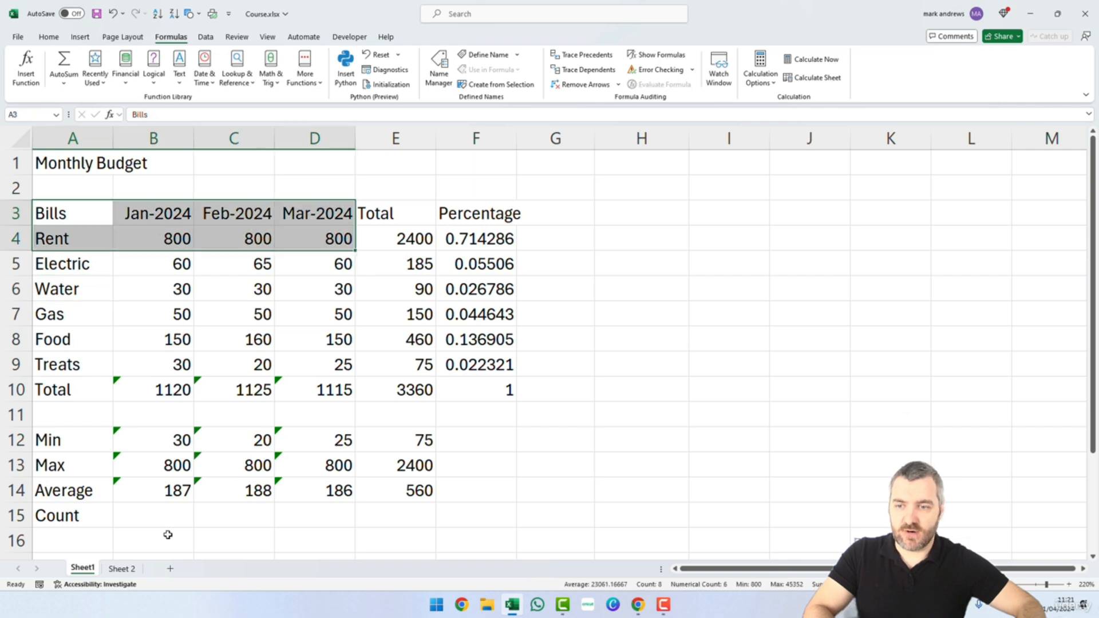
left_click(166, 515)
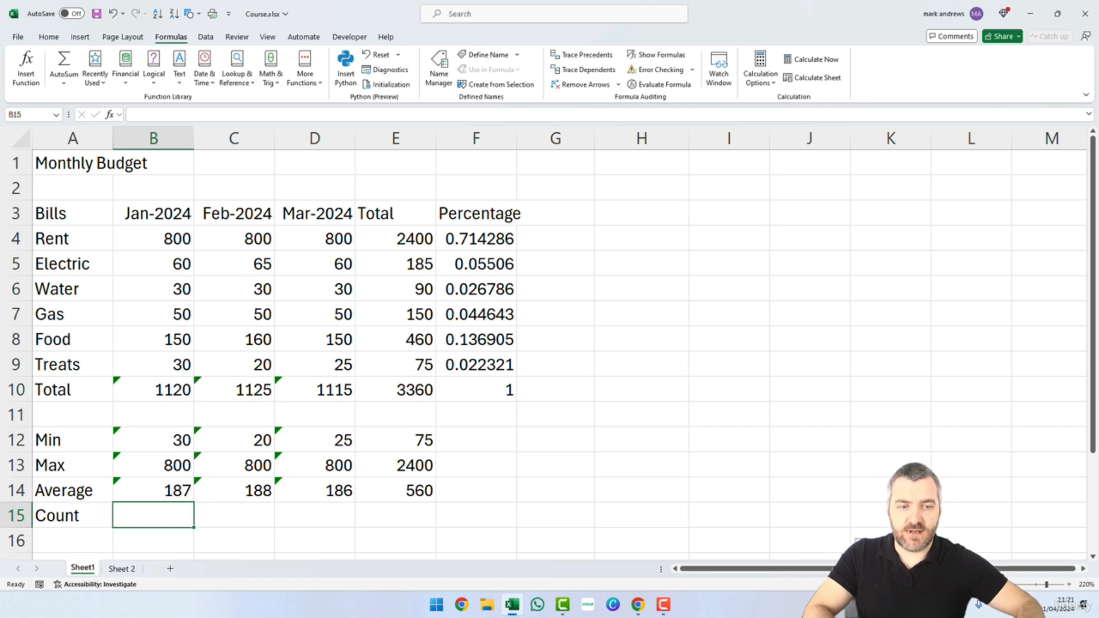
left_click_drag(161, 239, 172, 366)
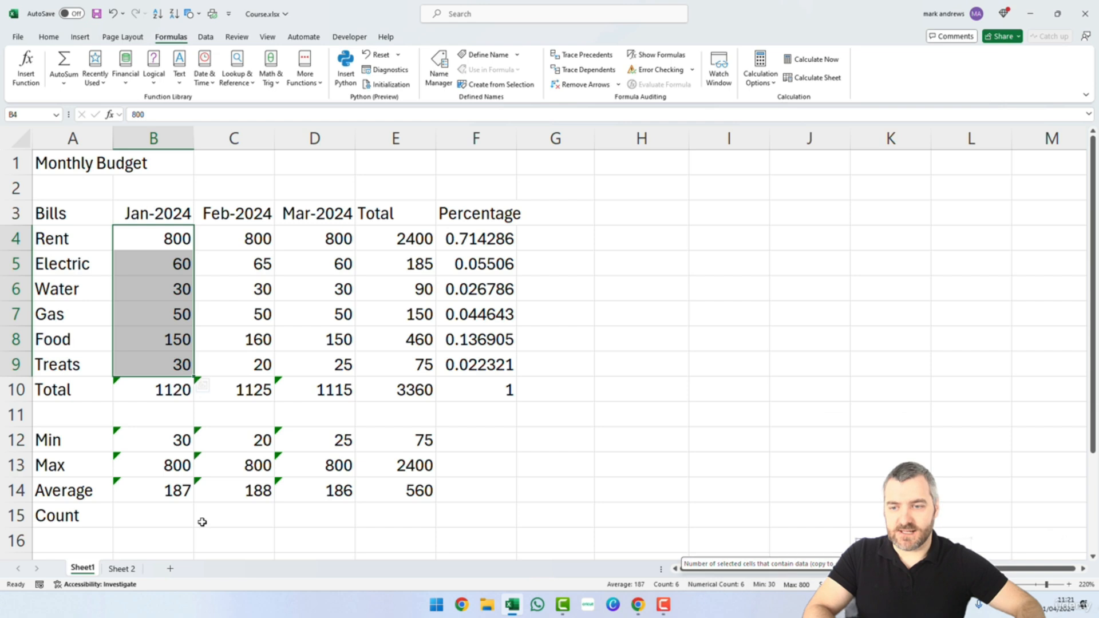
Insert the statistical COUNT function in B15 with the range B4:B9 as its first value.
left_click(161, 515)
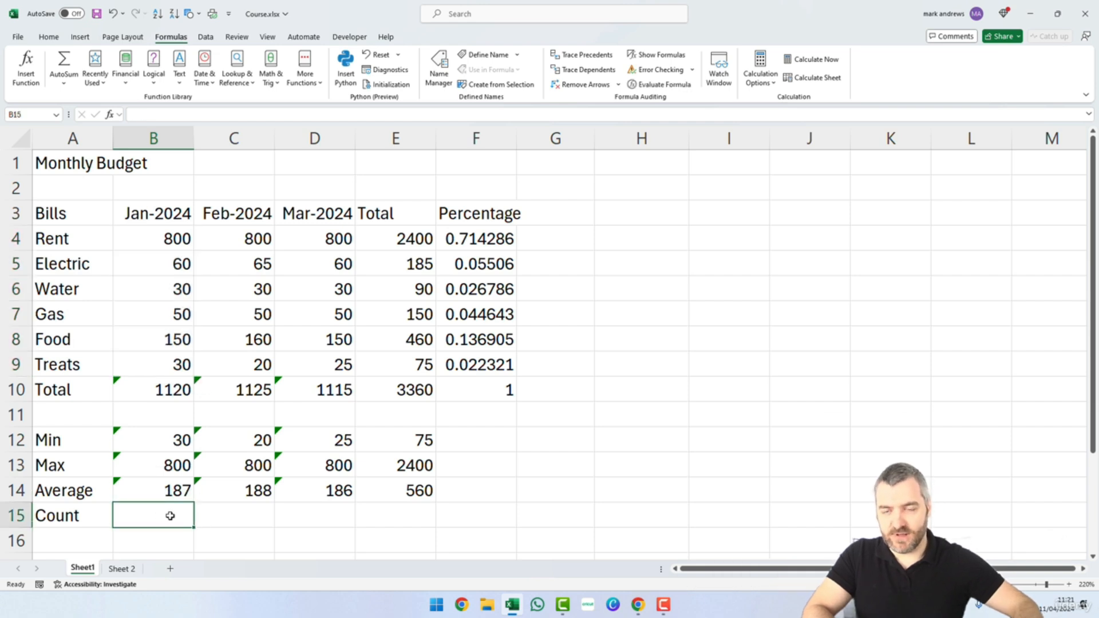
left_click(310, 69)
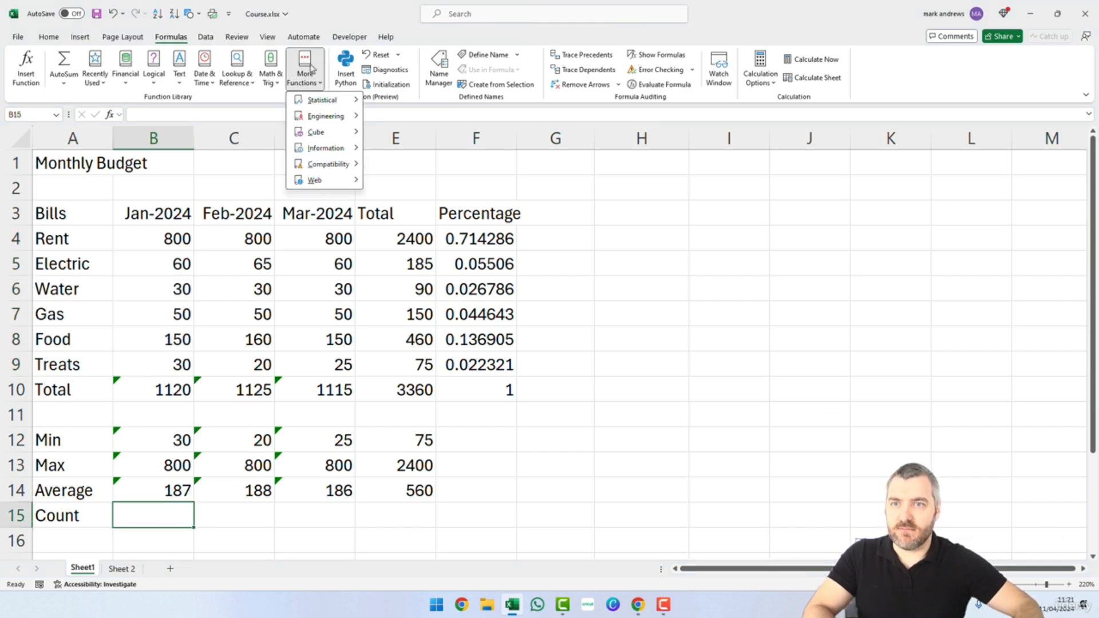
mouse_move(322, 103)
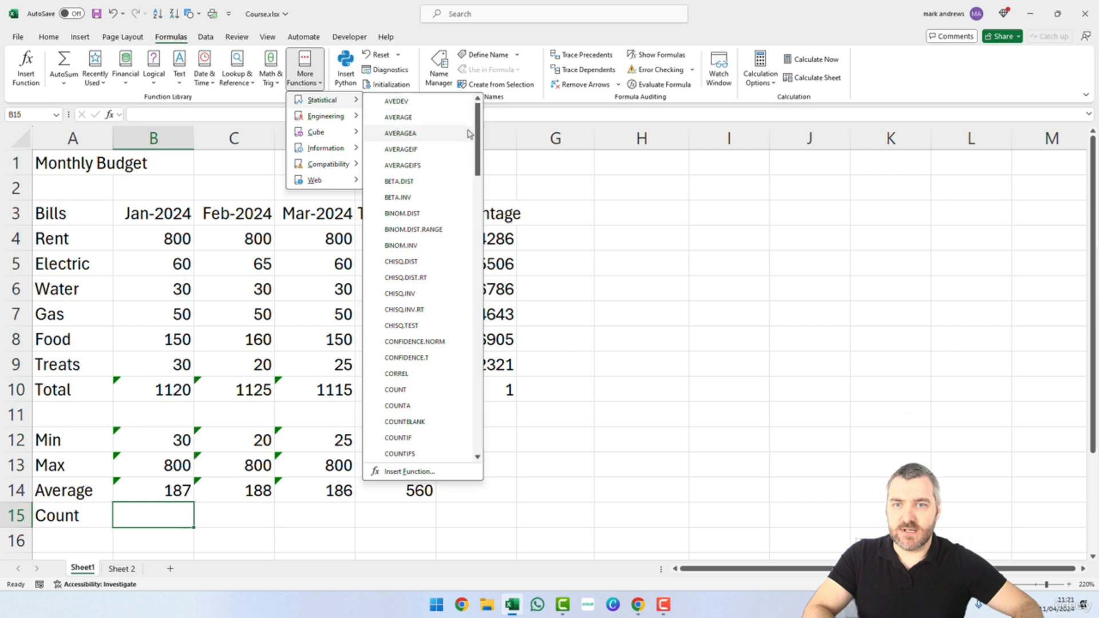
scroll(410, 265, "down", 3)
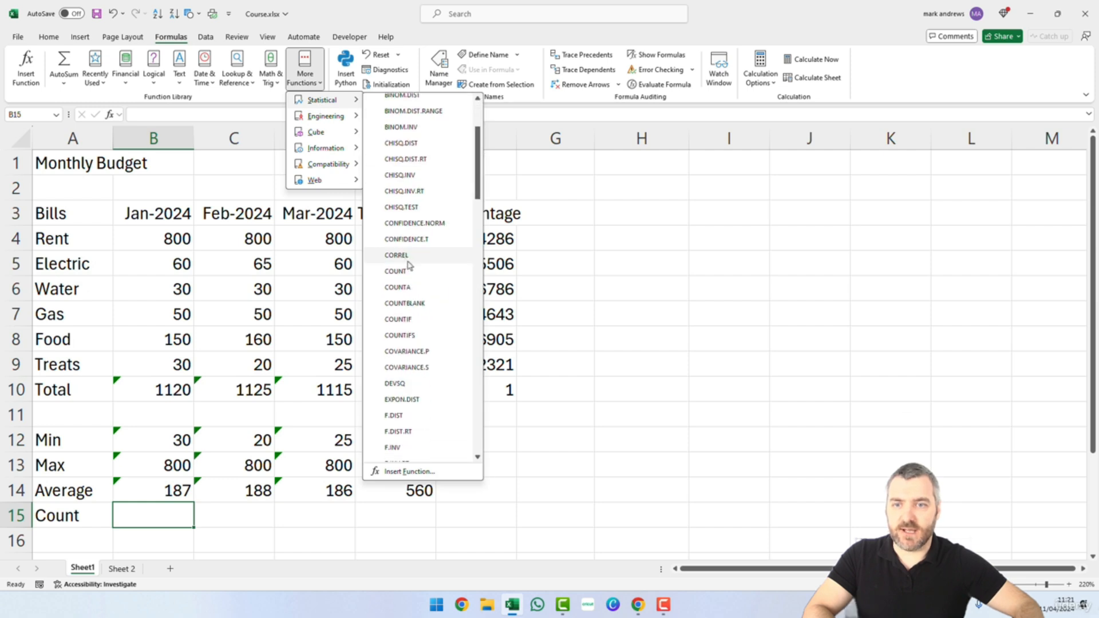
left_click(438, 274)
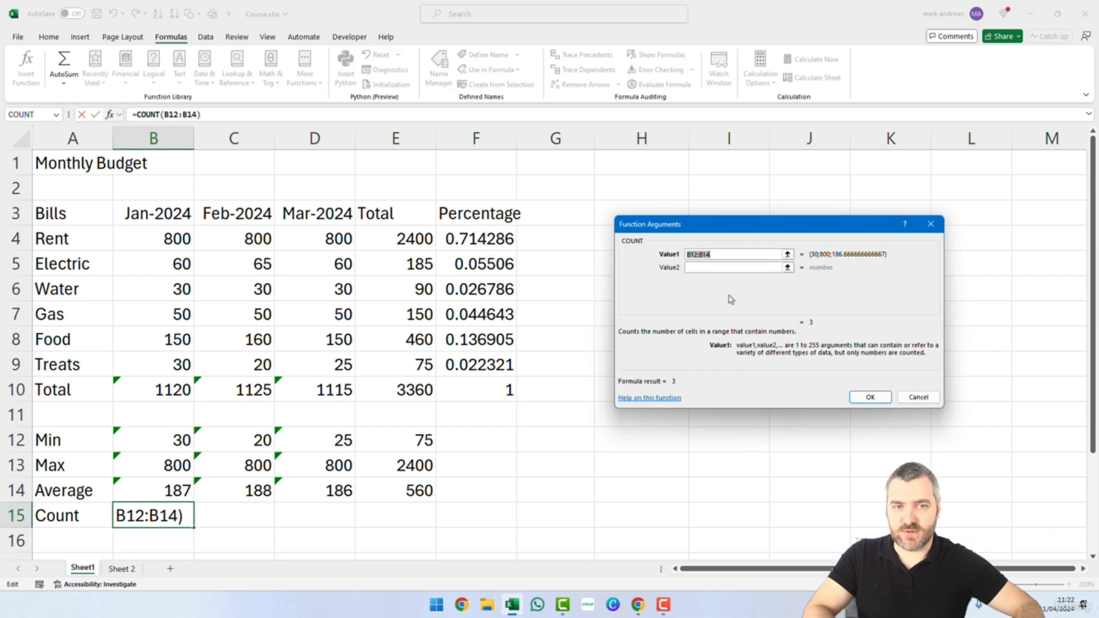
type("B4")
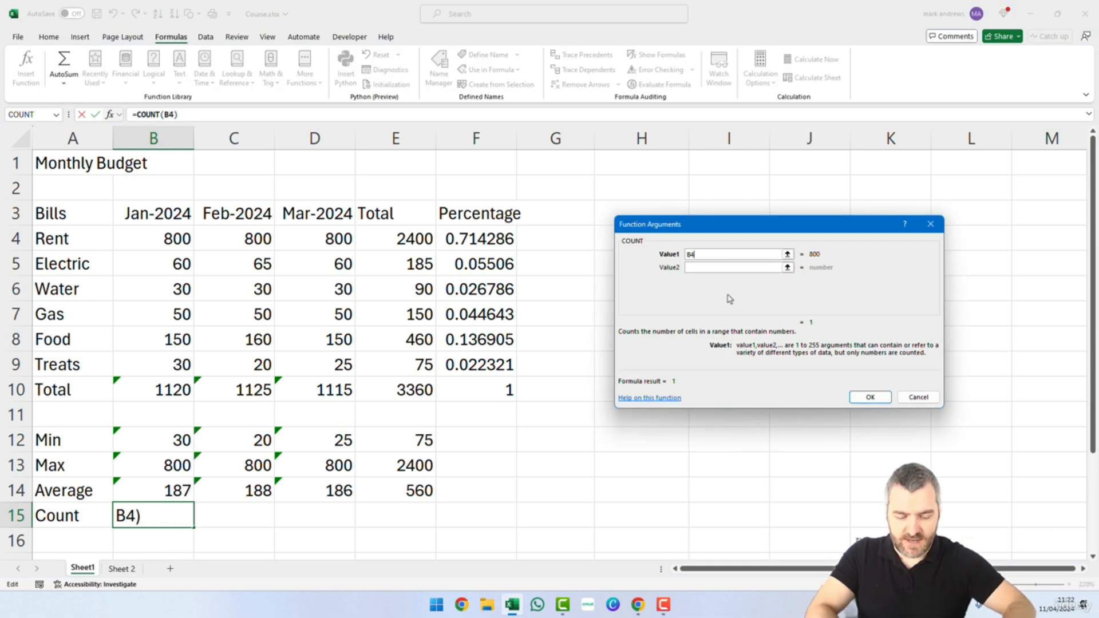
type(":B8")
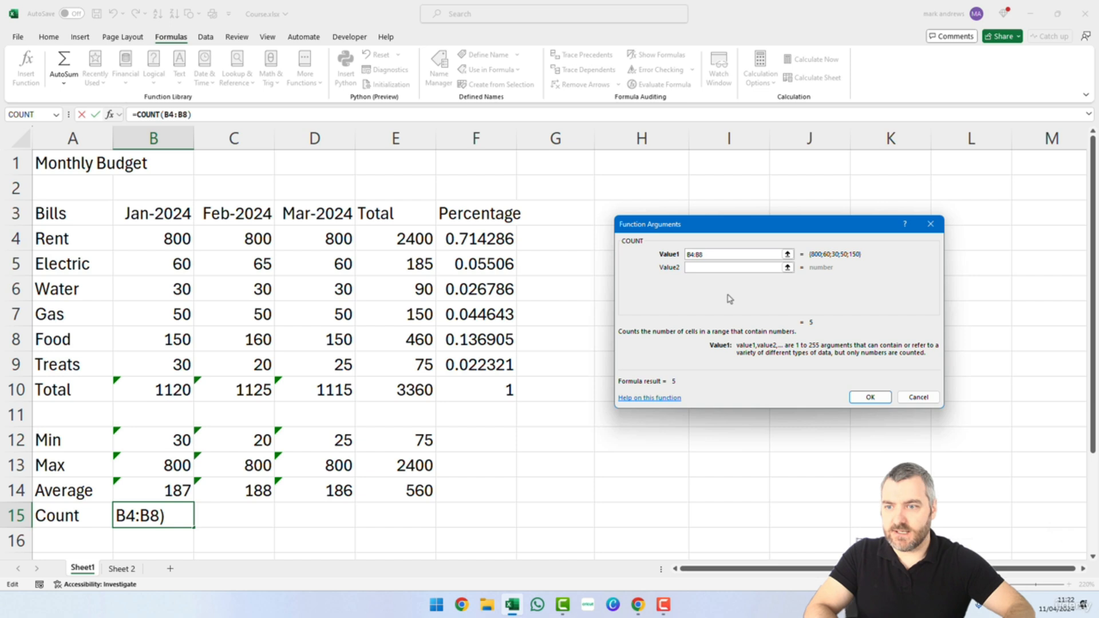
key("BackSpace")
type("9")
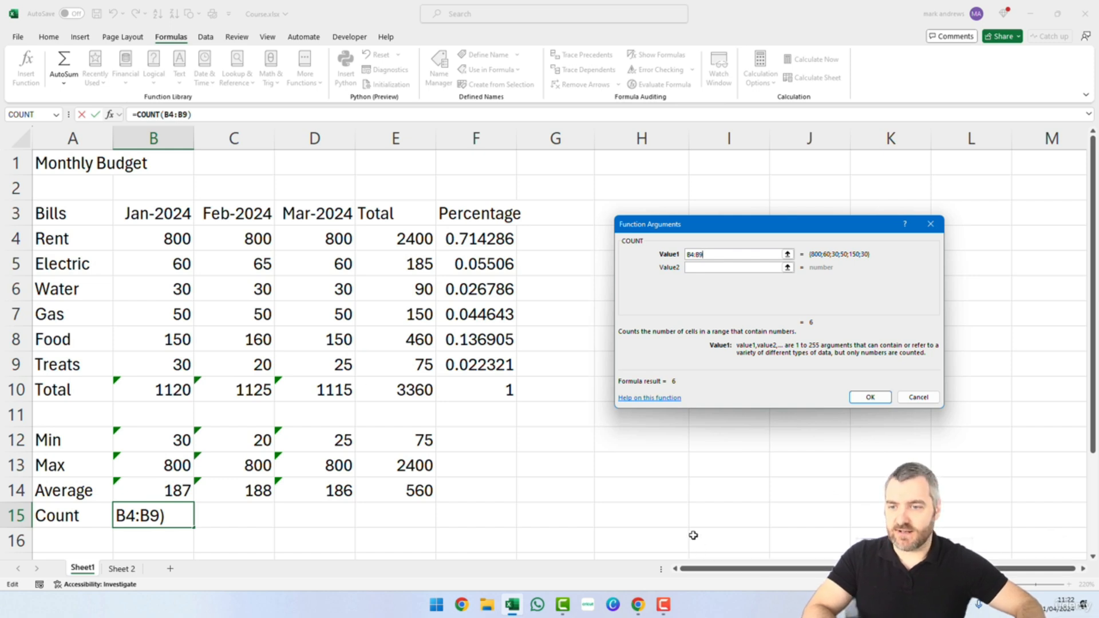
left_click(859, 403)
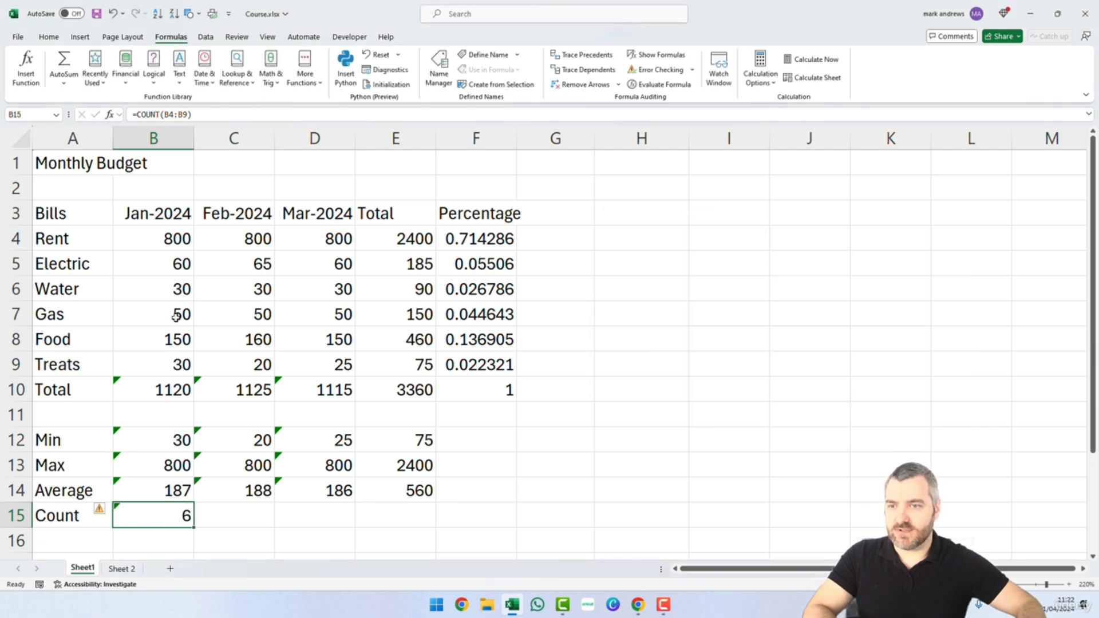
Try clearing the January Treats value in B9 to test the count, and undo the deletion.
left_click(169, 361)
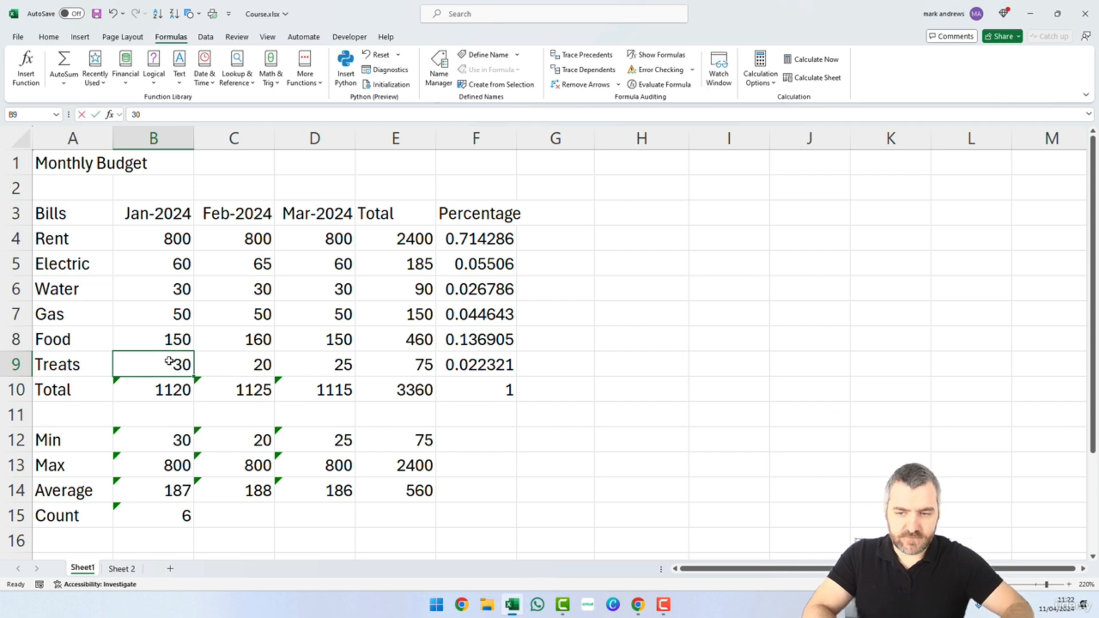
key("BackSpace")
key("Return")
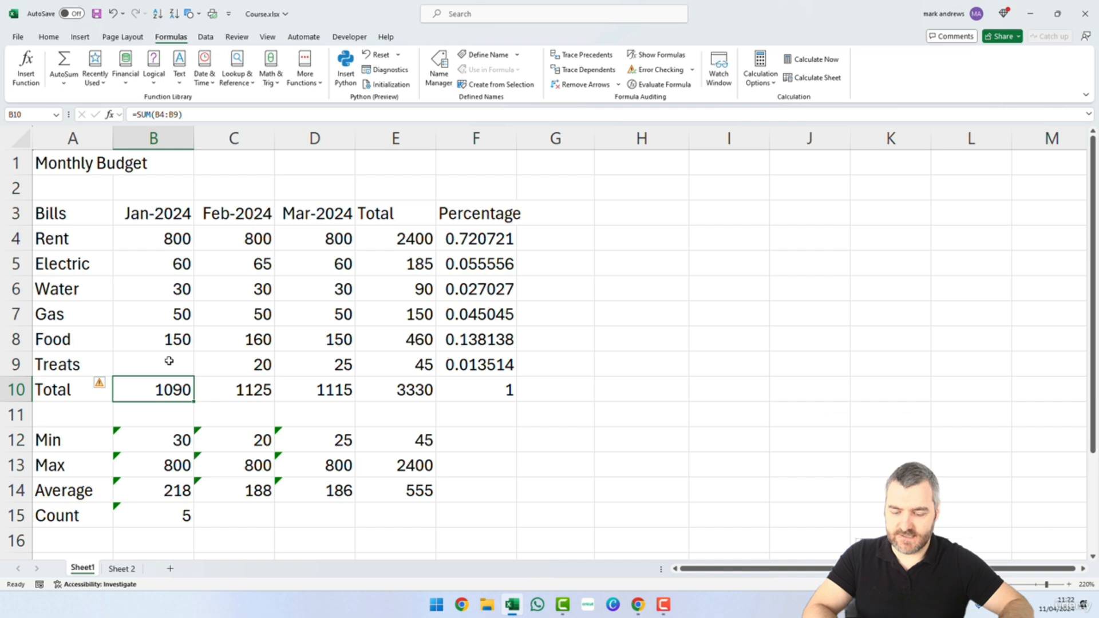
key("ctrl+z")
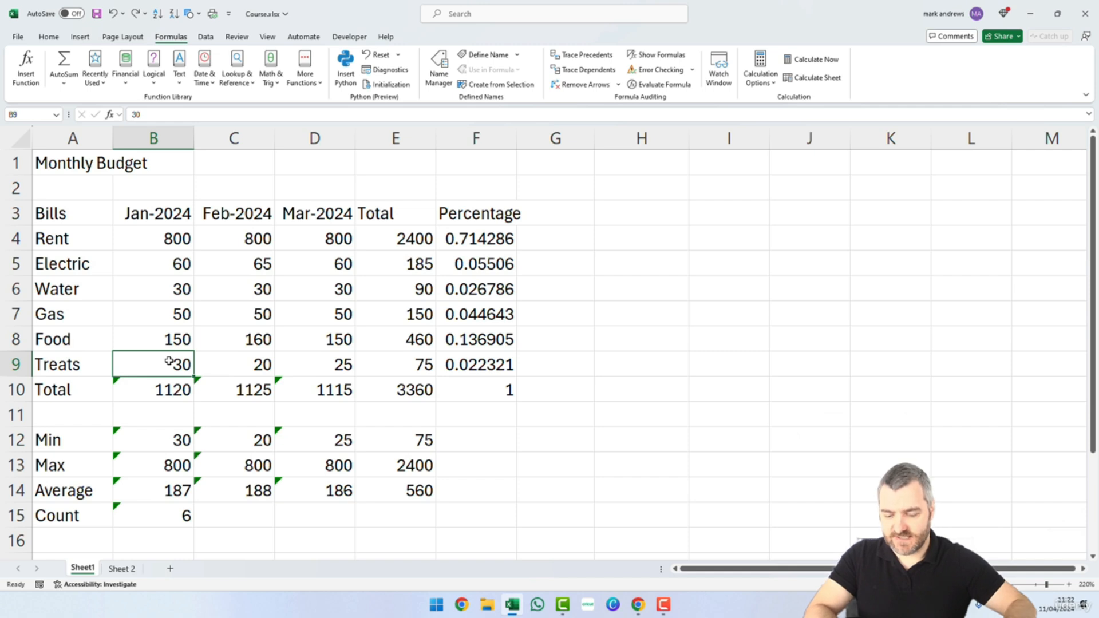
Try replacing the January Treats value in B9 with the text Three, and undo the entry.
type("Three")
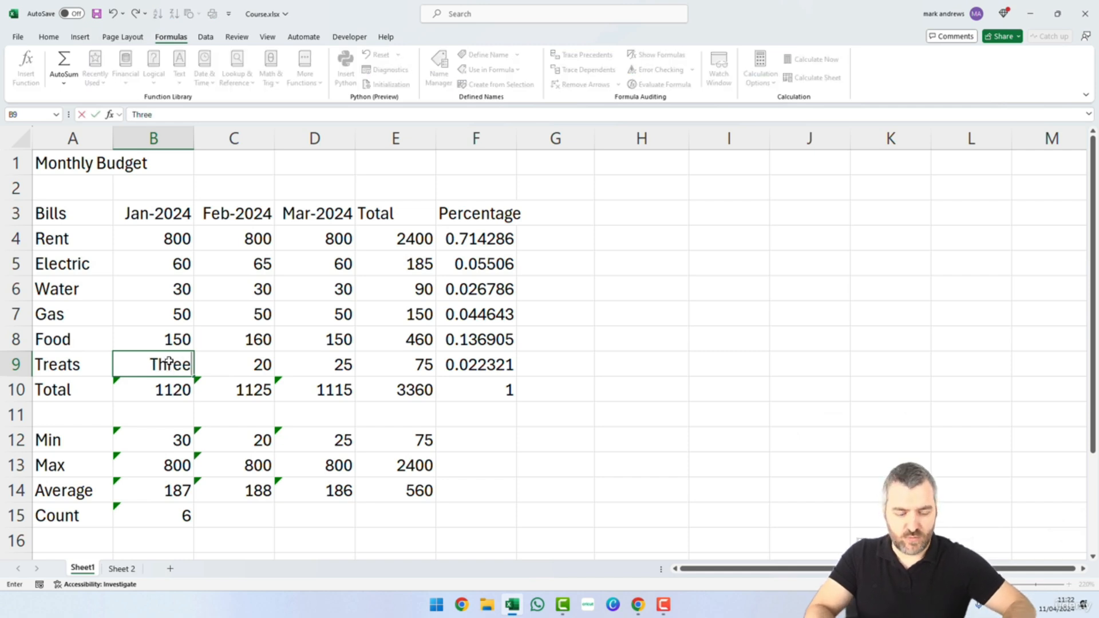
key("Return")
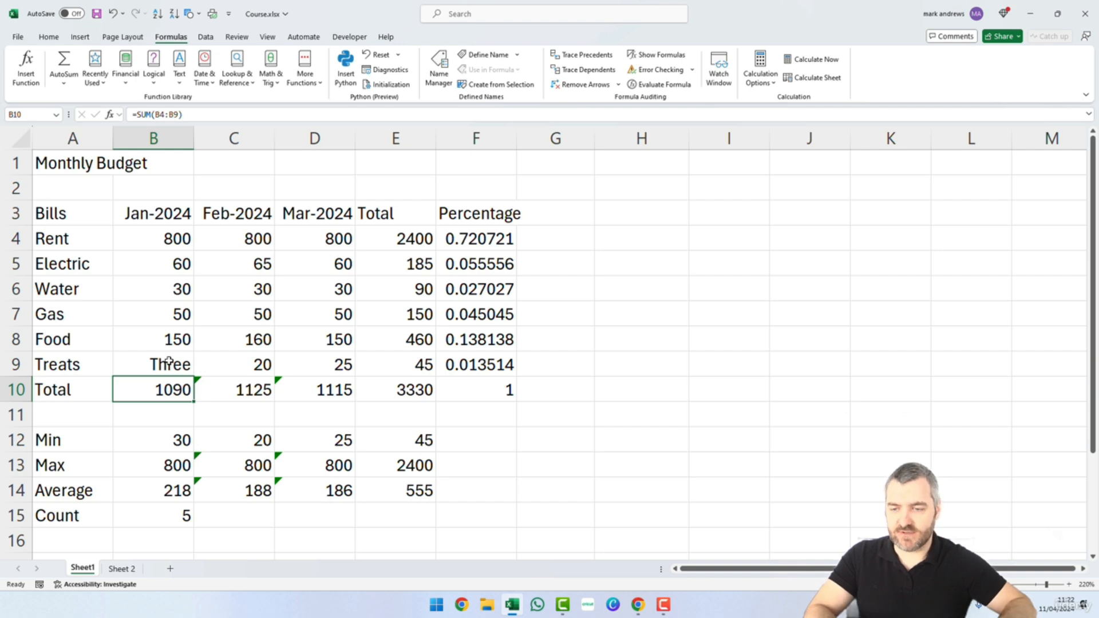
key("ctrl+z")
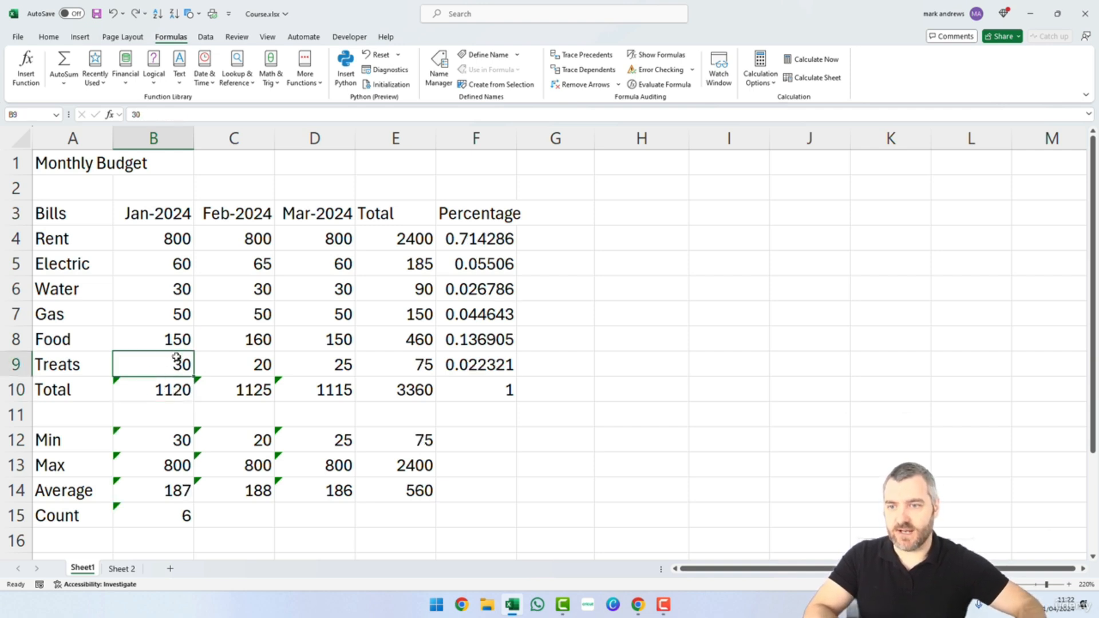
Examine the COUNT formula in B15 and the January bill values B4:B9 that it covers.
left_click(182, 516)
left_click(172, 363)
left_click_drag(173, 238, 181, 364)
Copy the COUNT formula from B15 into C15, D15 and E15, and end copy mode.
left_click(180, 518)
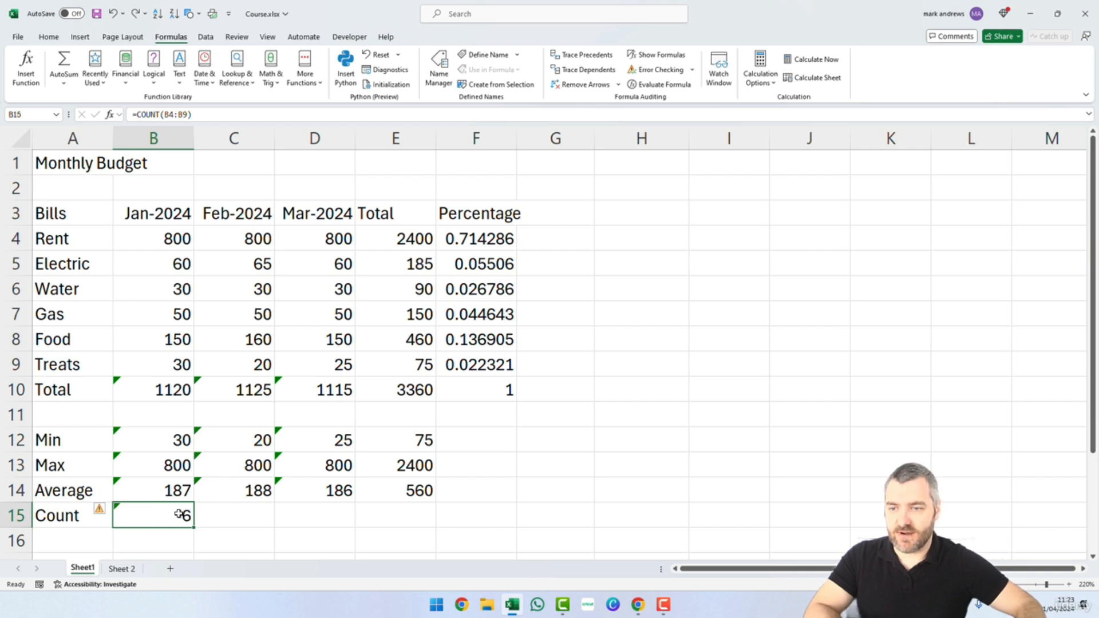
key("ctrl+c")
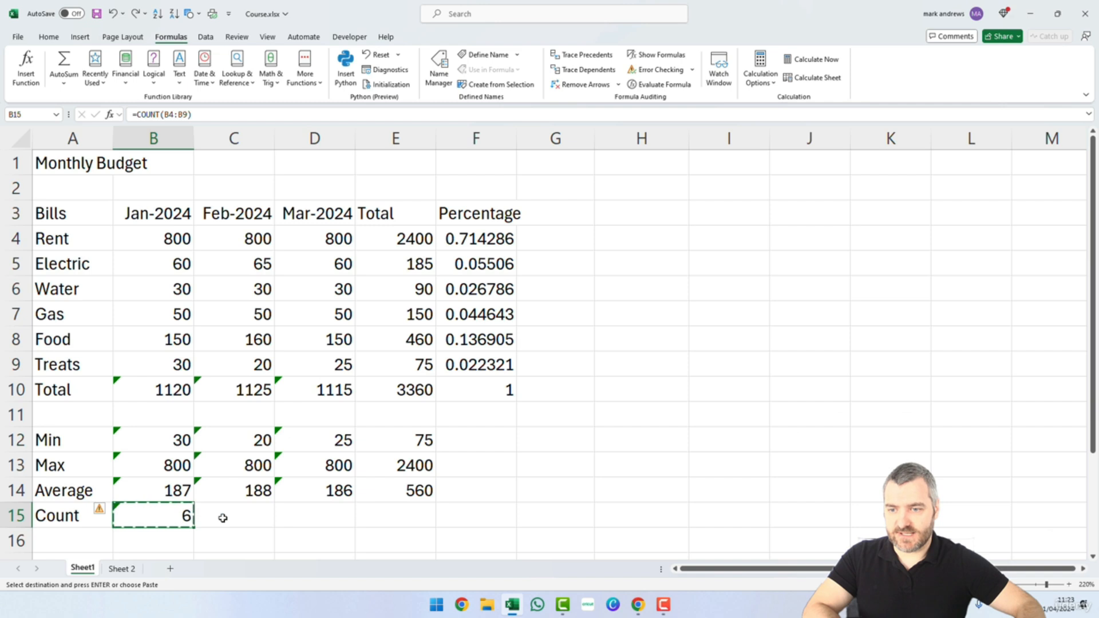
left_click(222, 518)
key("ctrl+v")
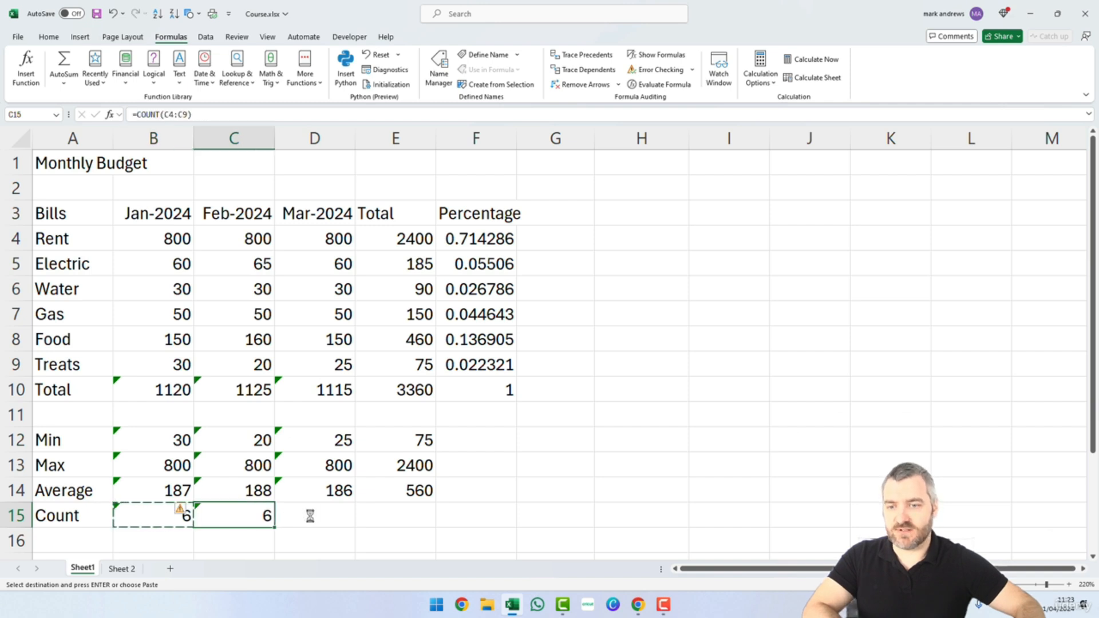
left_click(339, 517)
key("ctrl+v")
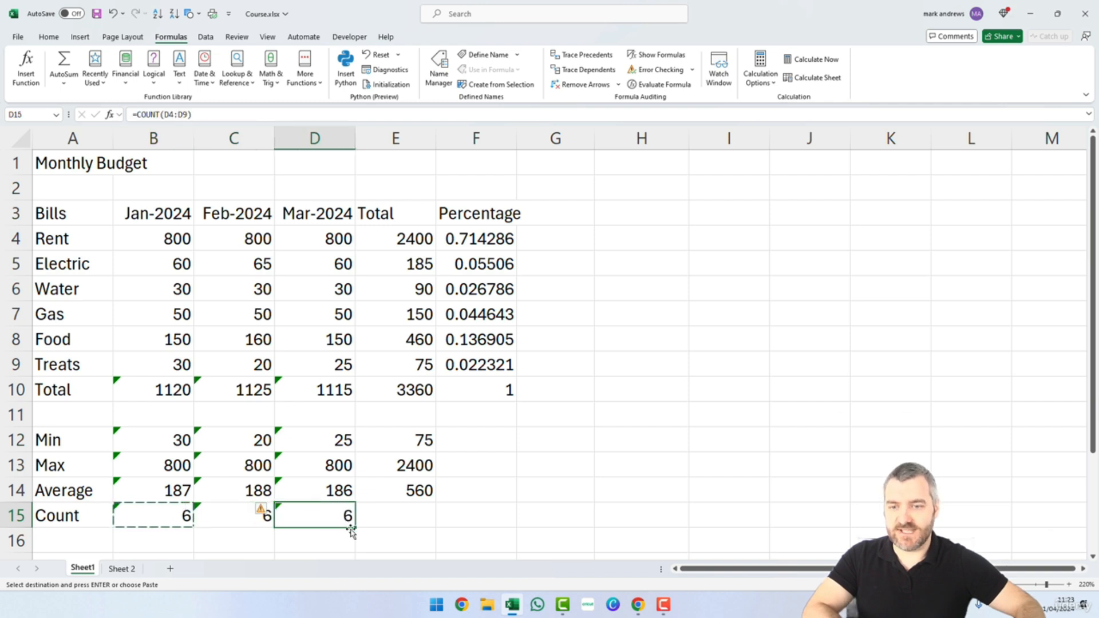
left_click(400, 517)
key("ctrl+v")
left_click(525, 507)
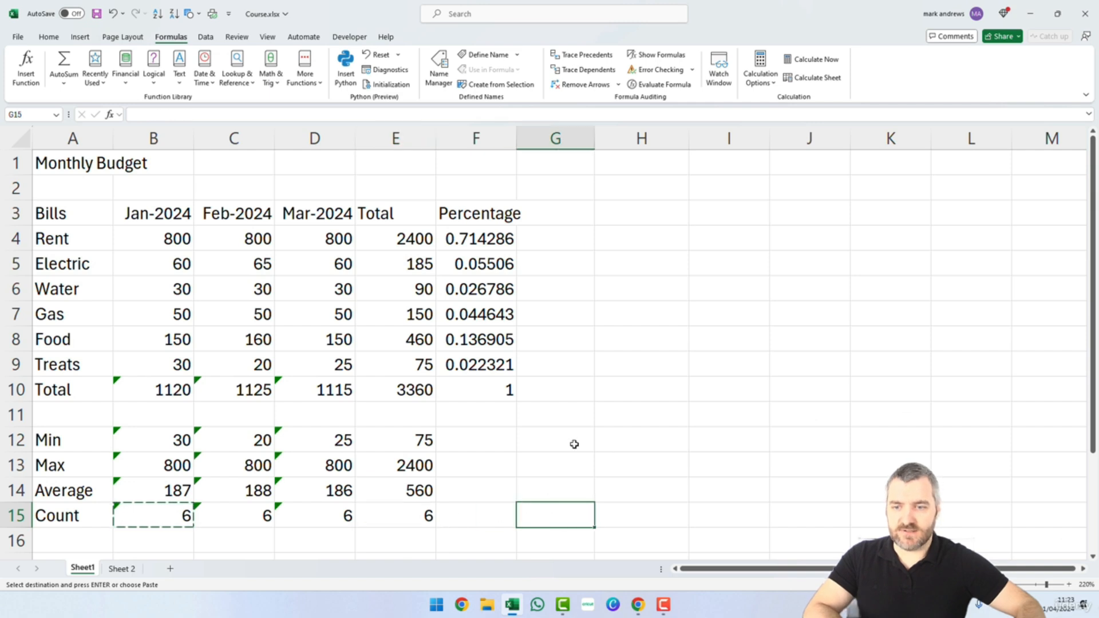
left_click(183, 515)
key("Escape")
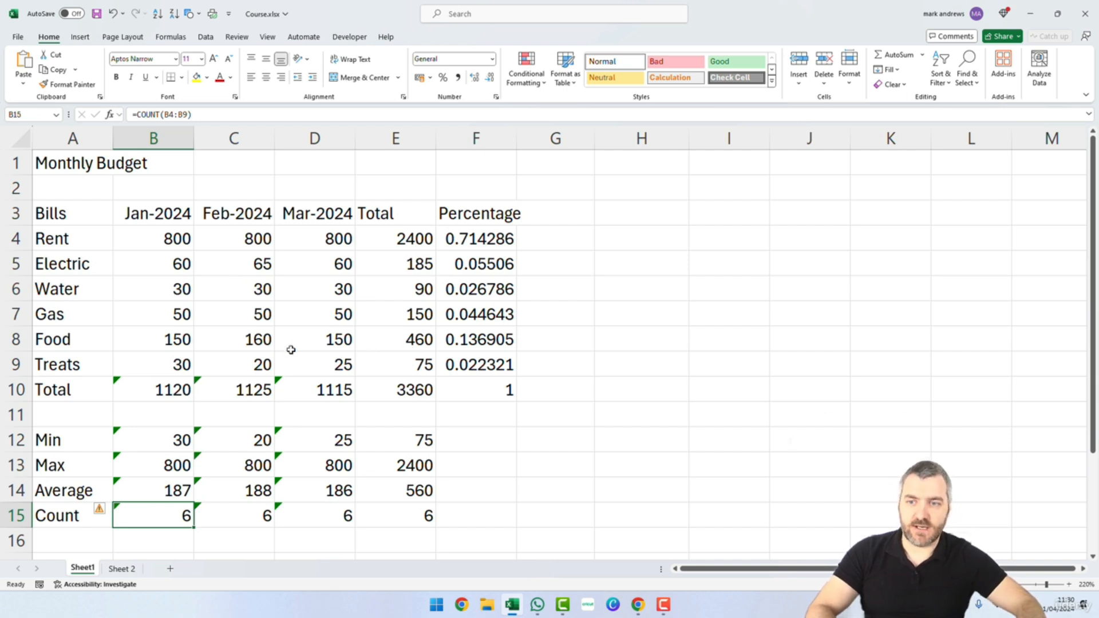
Try updating the SUM formula in B10 to include adjacent cells as B3:B9, examine its range, and undo the update.
double_click(169, 394)
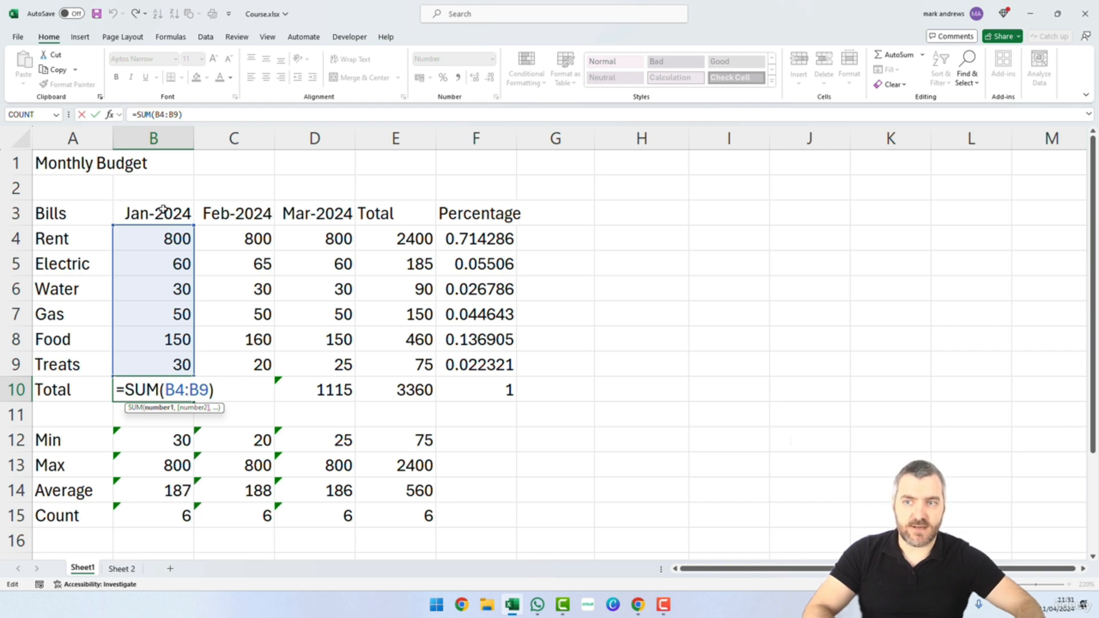
key("ctrl+Return")
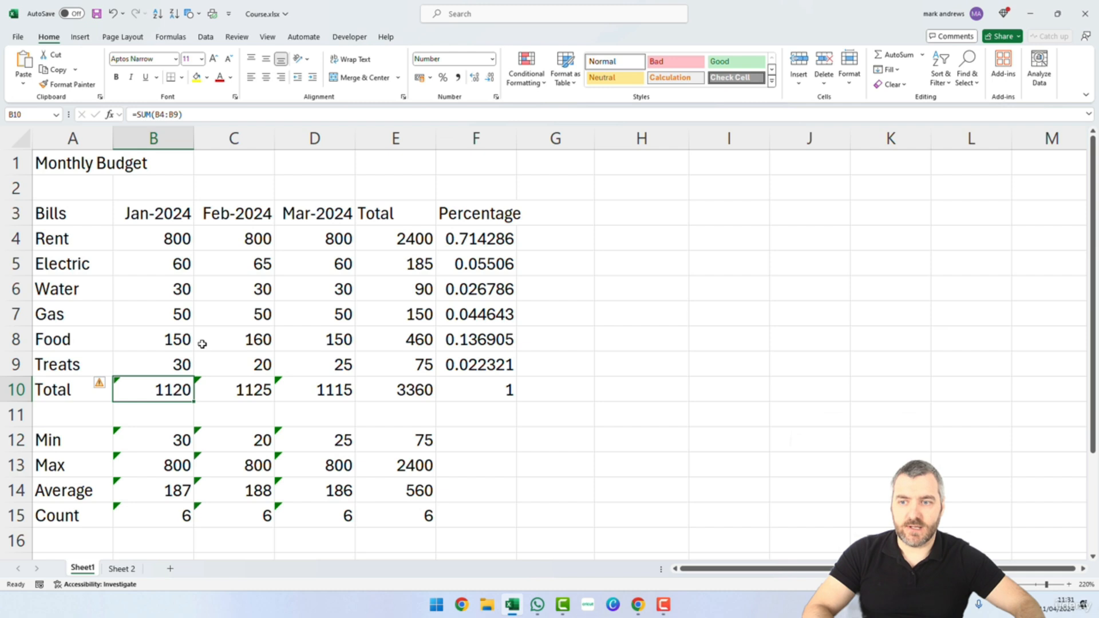
left_click(107, 384)
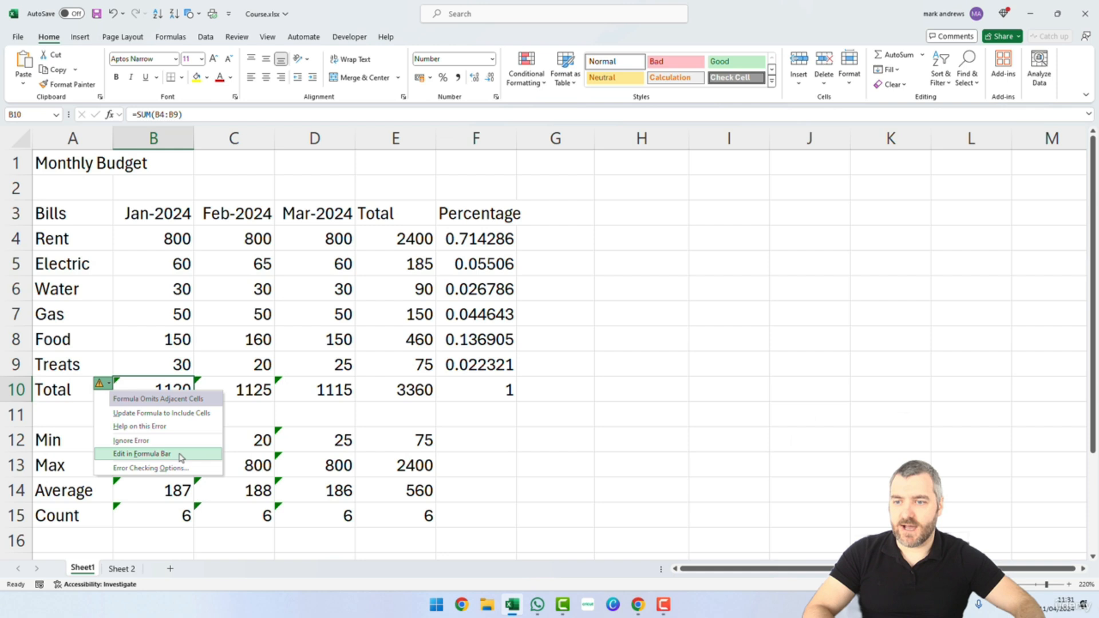
left_click(181, 415)
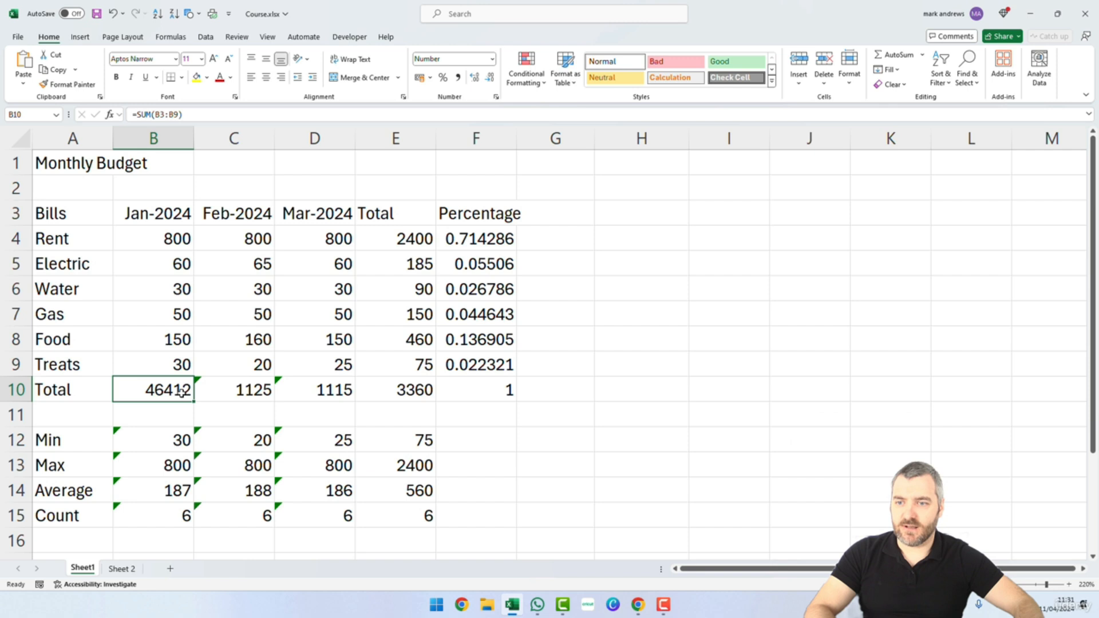
double_click(180, 392)
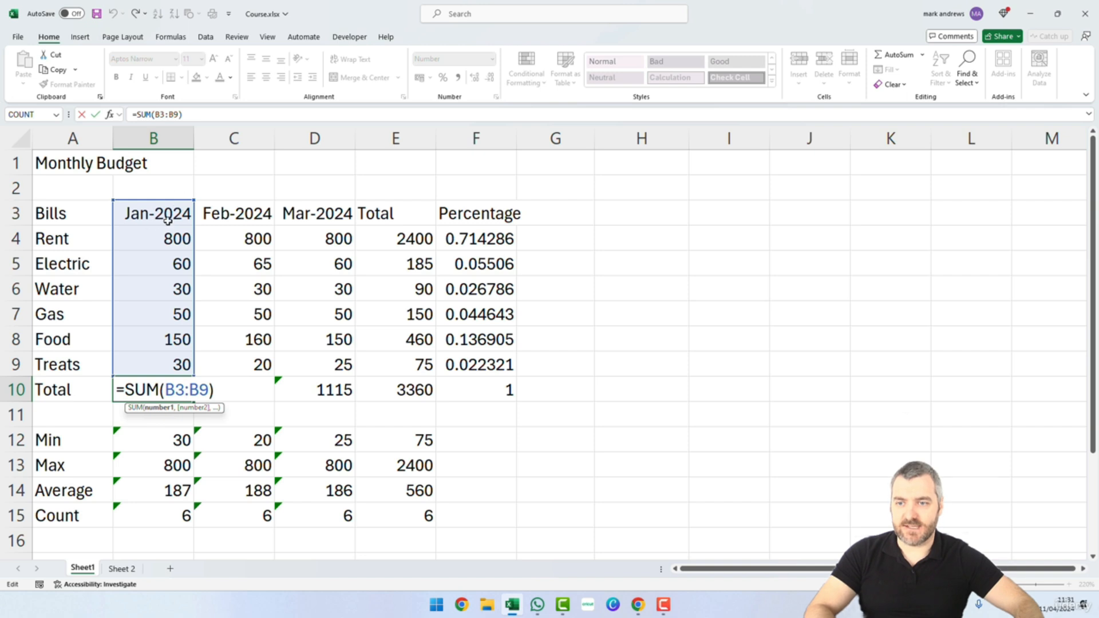
key("Escape")
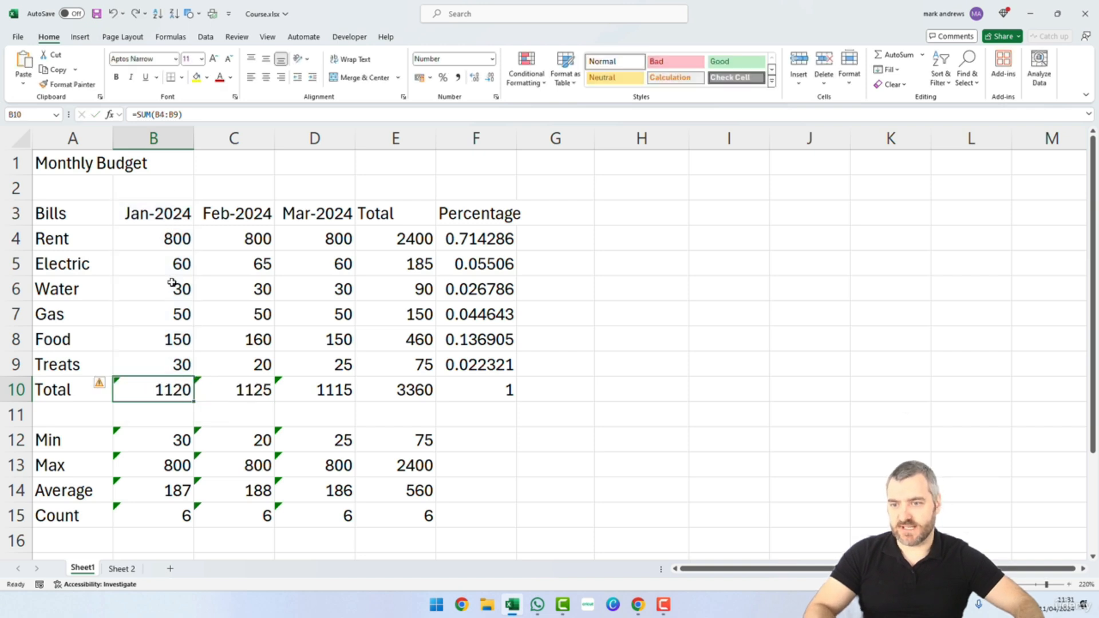
Ignore the omitted adjacent cells error on the January total in B10.
left_click(107, 382)
left_click(117, 382)
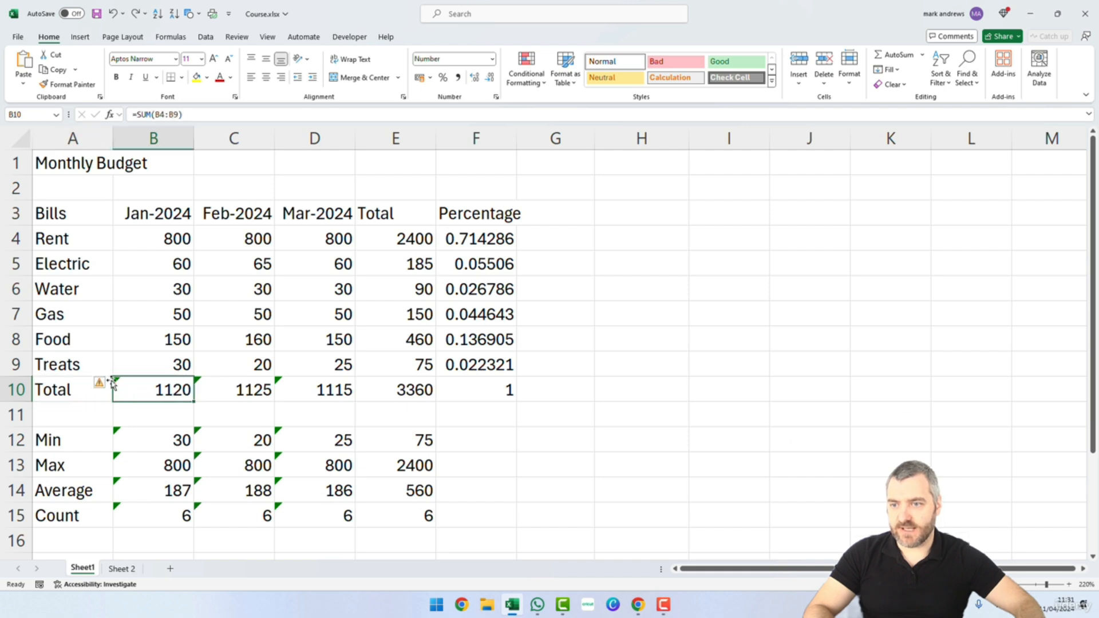
left_click(103, 385)
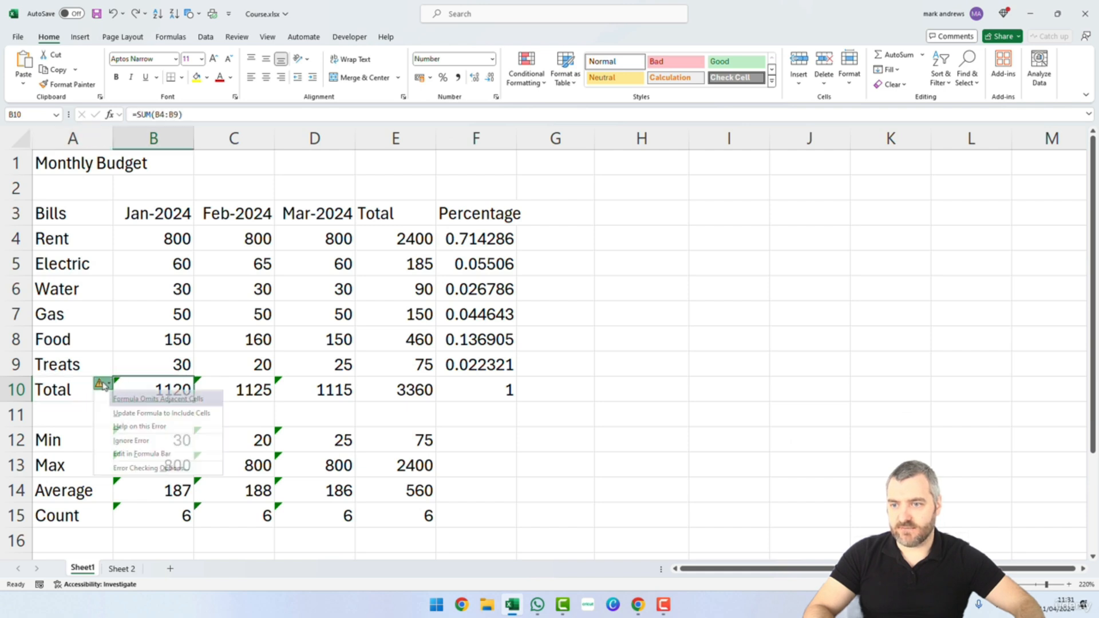
left_click(137, 441)
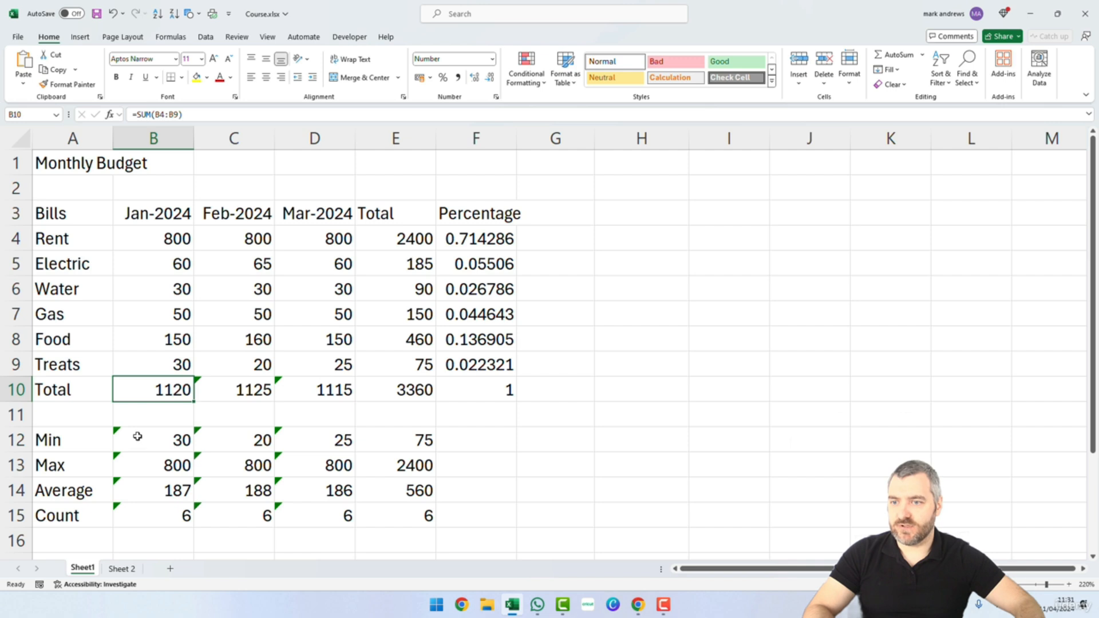
left_click(180, 405)
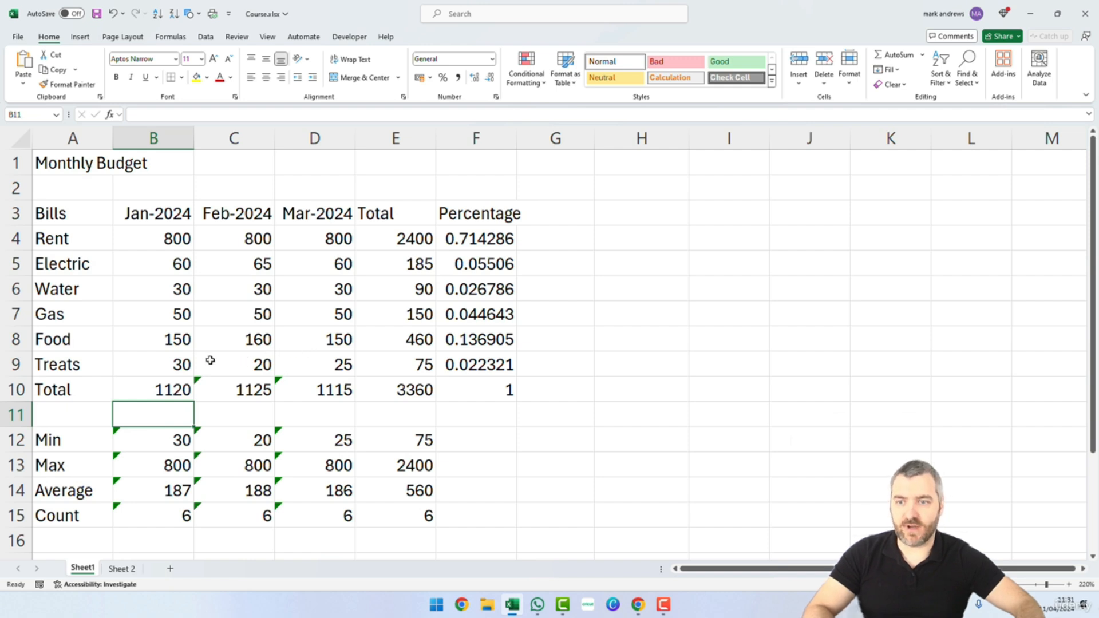
Ignore the omitted adjacent cells error on the February and March totals in C10:D10.
left_click_drag(206, 387, 306, 392)
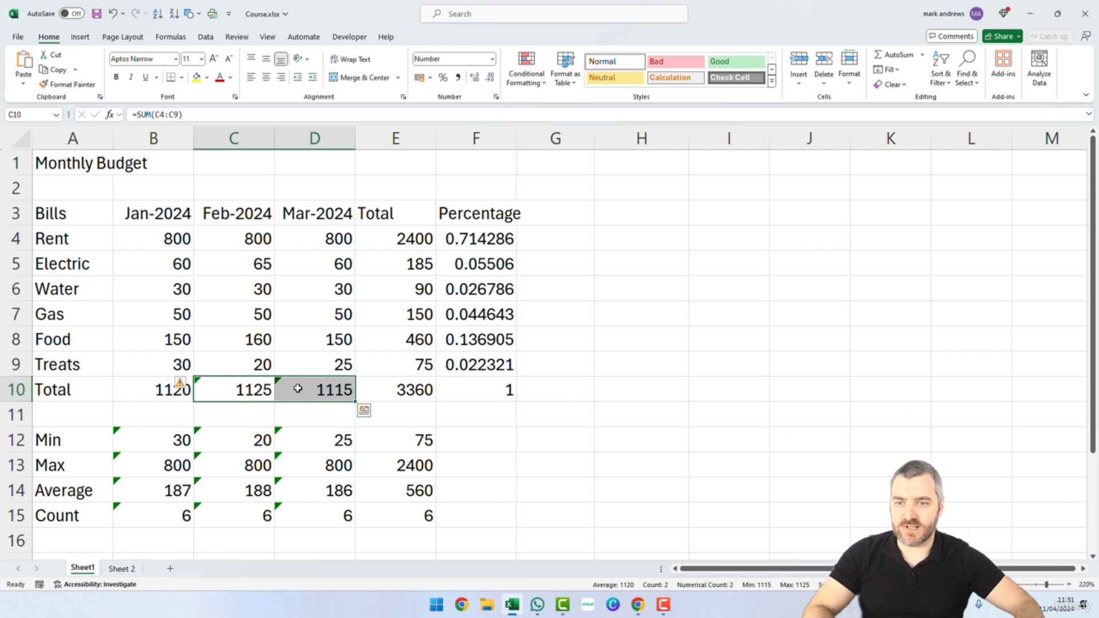
mouse_move(187, 387)
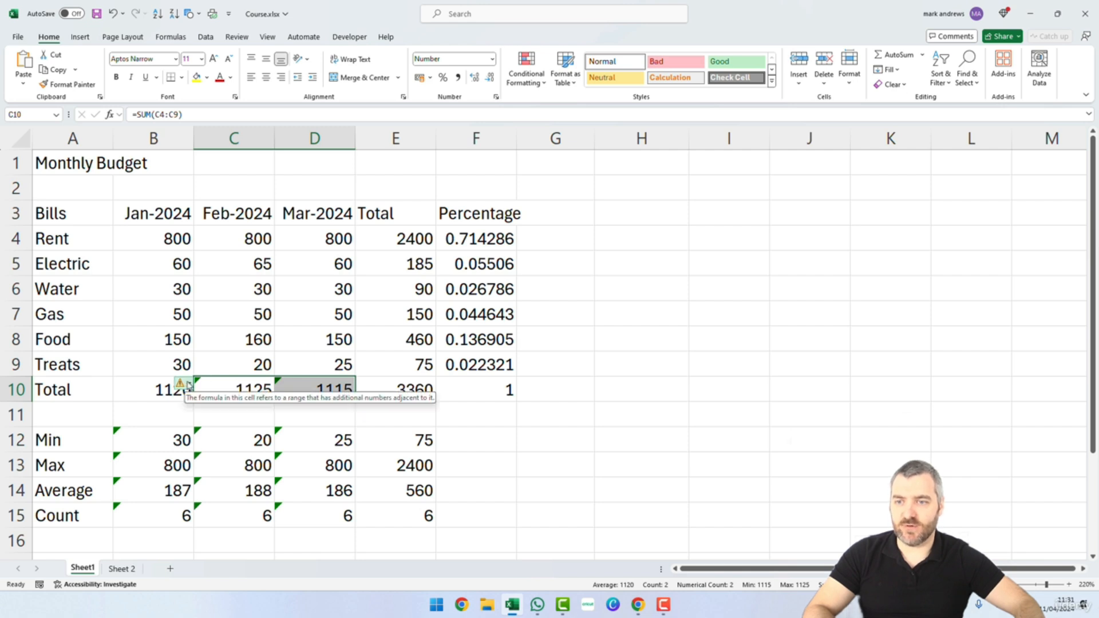
left_click(189, 387)
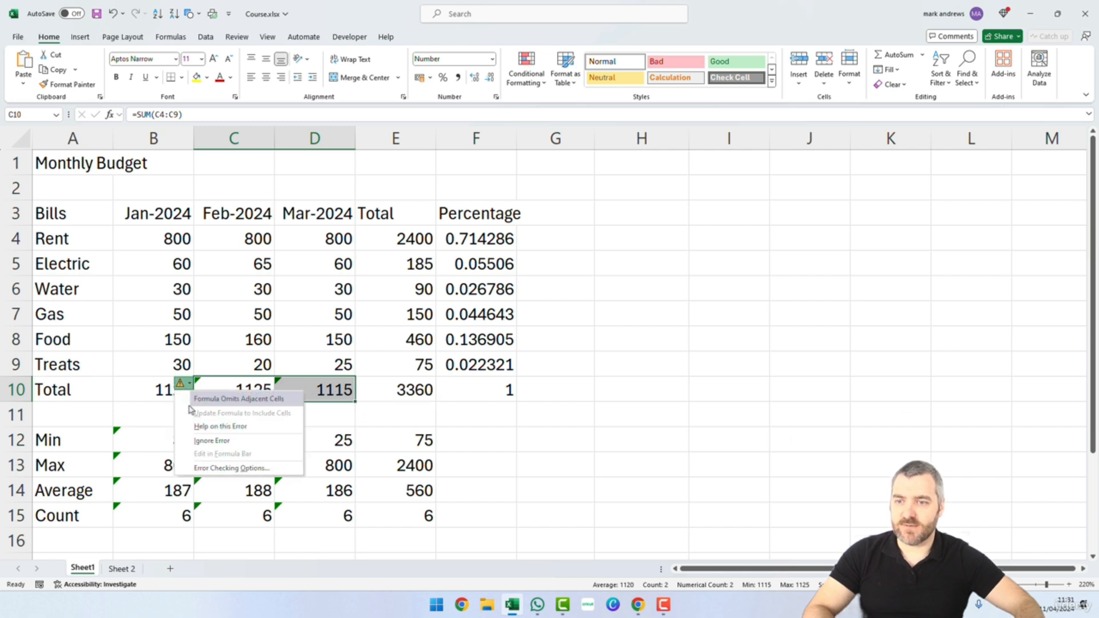
left_click(204, 439)
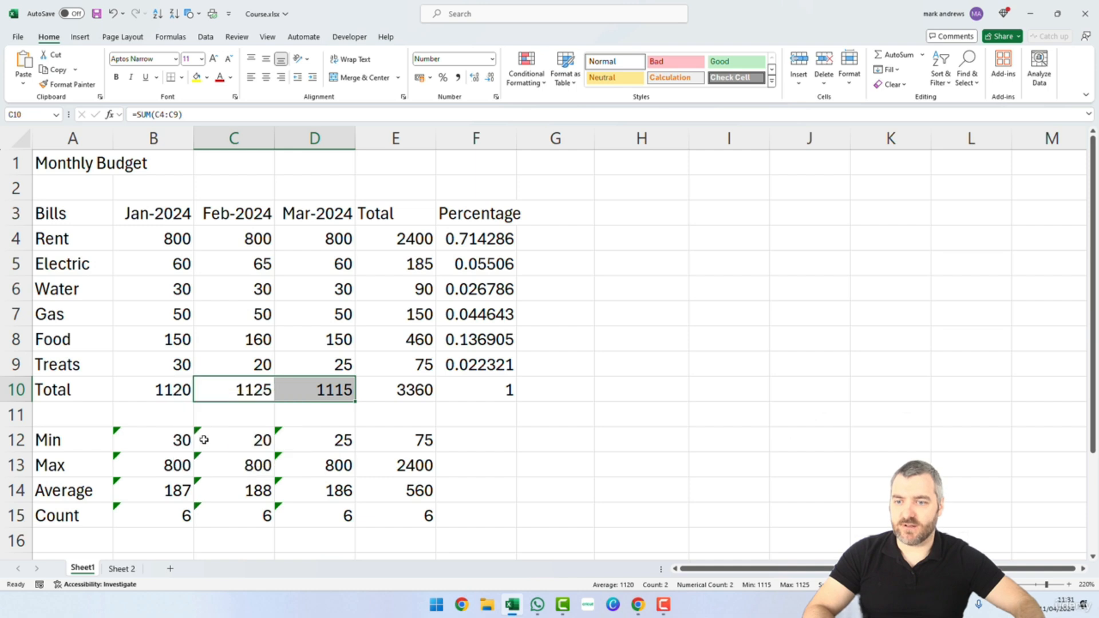
Try updating the MIN formula in B12 to include adjacent cells as B3:B9, examine its range, and undo the update.
left_click(166, 440)
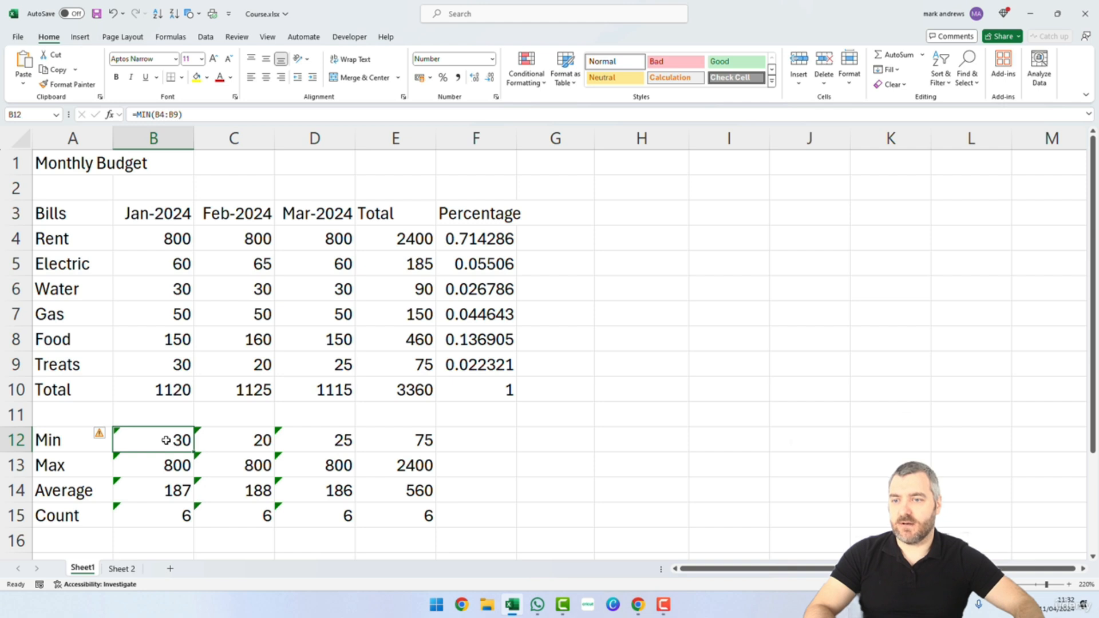
left_click(101, 433)
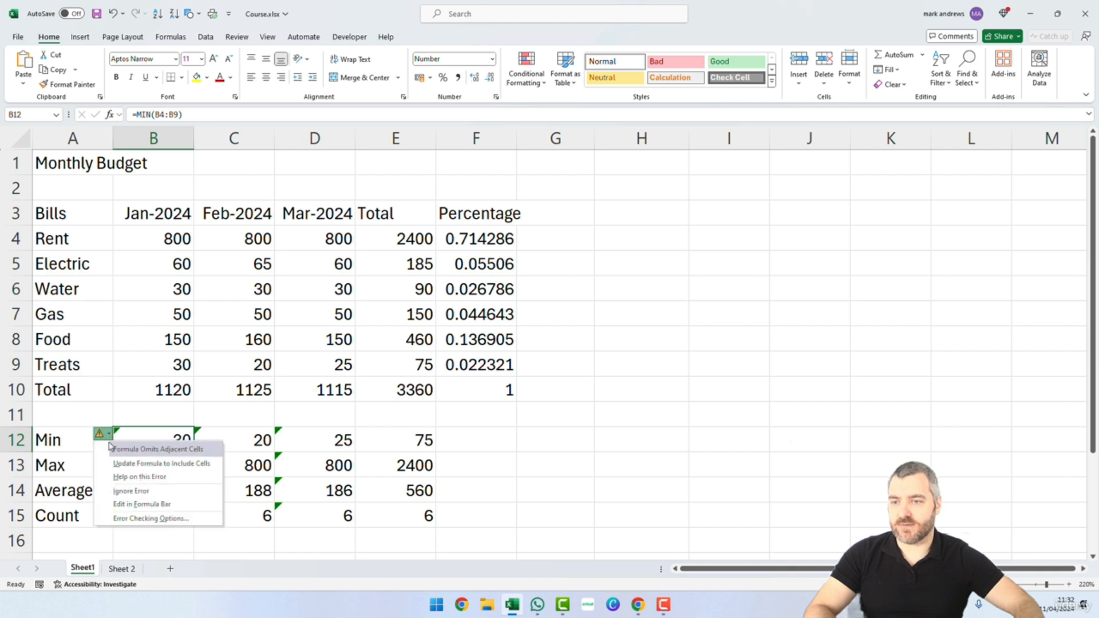
left_click(136, 464)
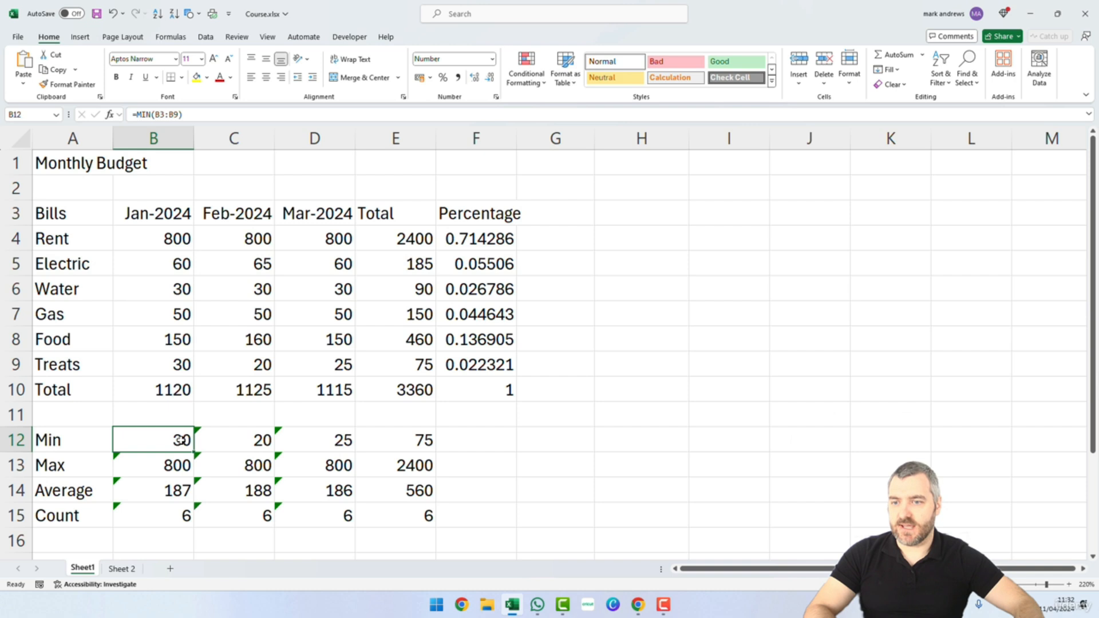
double_click(179, 440)
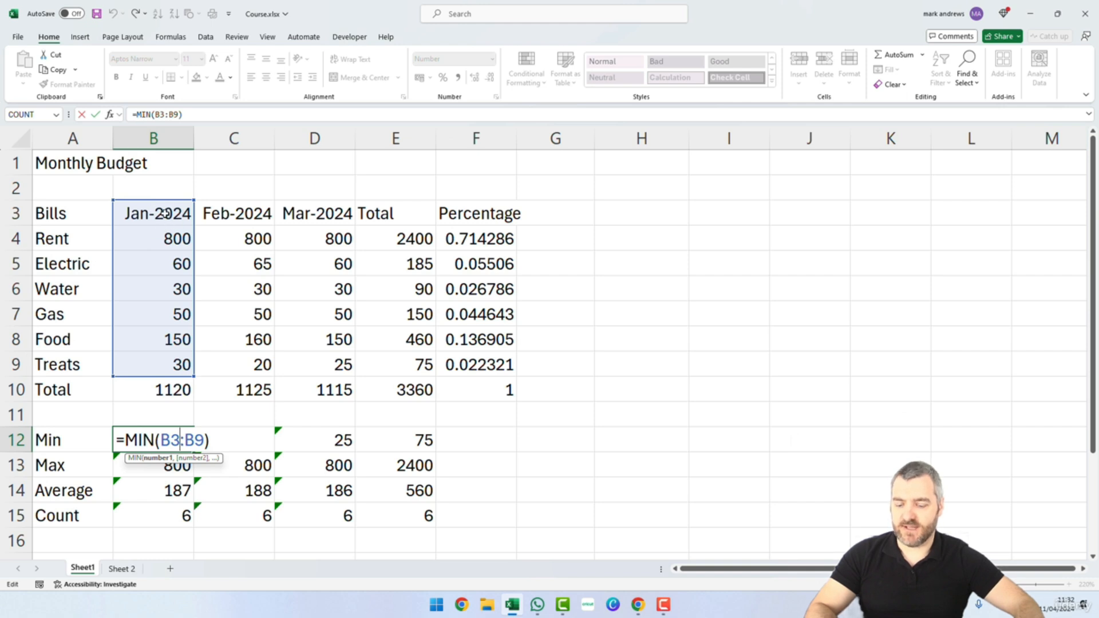
key("ctrl+Return")
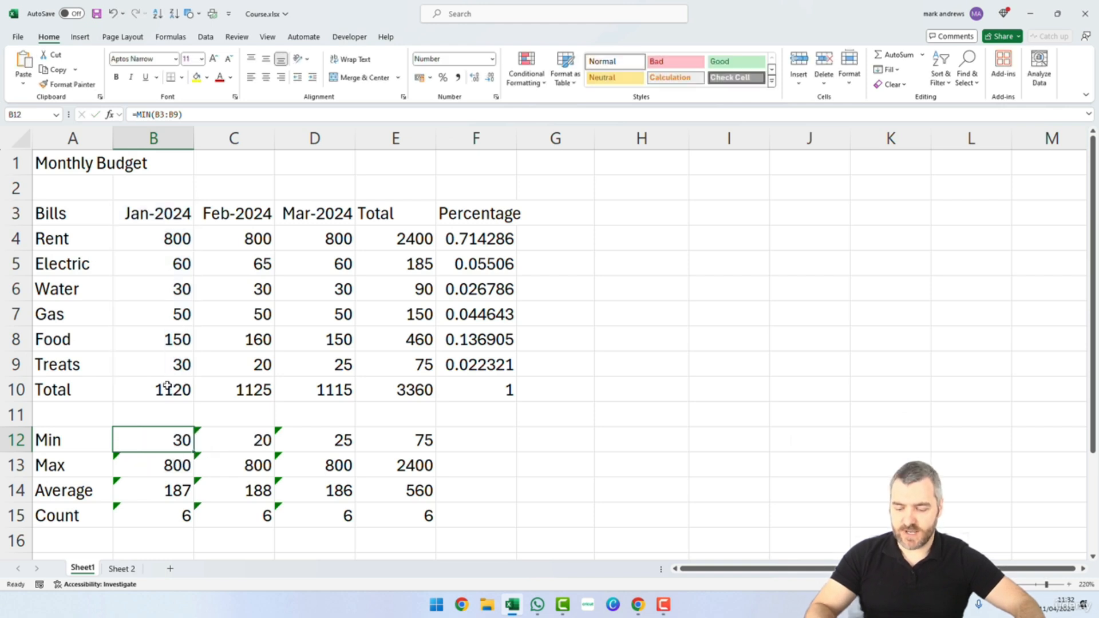
key("ctrl+z")
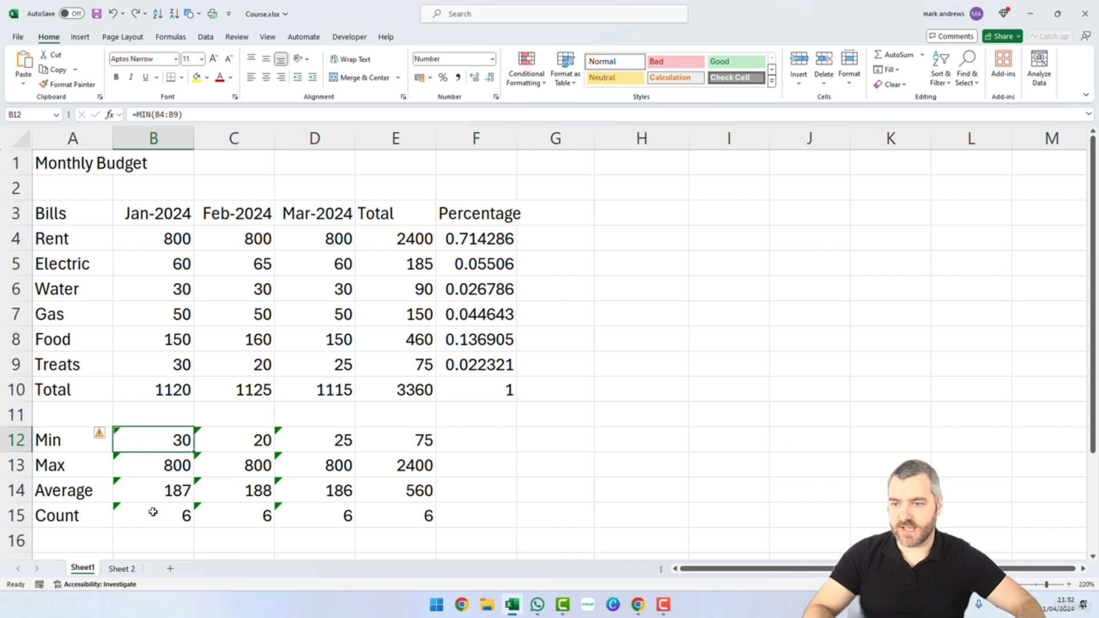
Ignore the omitted adjacent cells errors across the Min, Max, Average and Count formulas in B12:E15.
left_click_drag(150, 436, 392, 517)
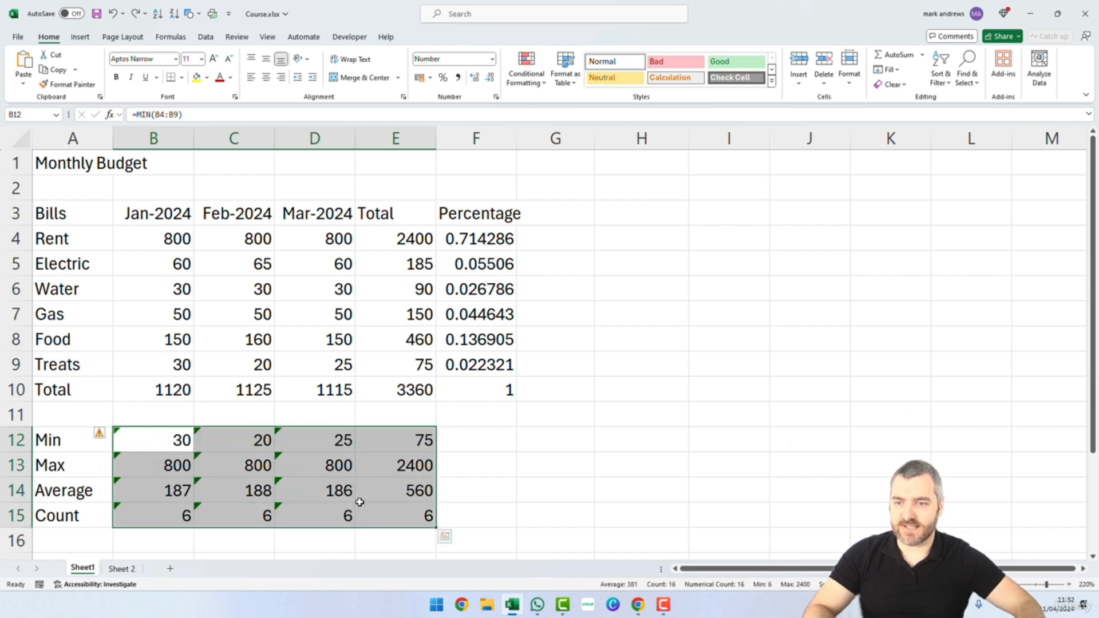
left_click(103, 436)
left_click(131, 491)
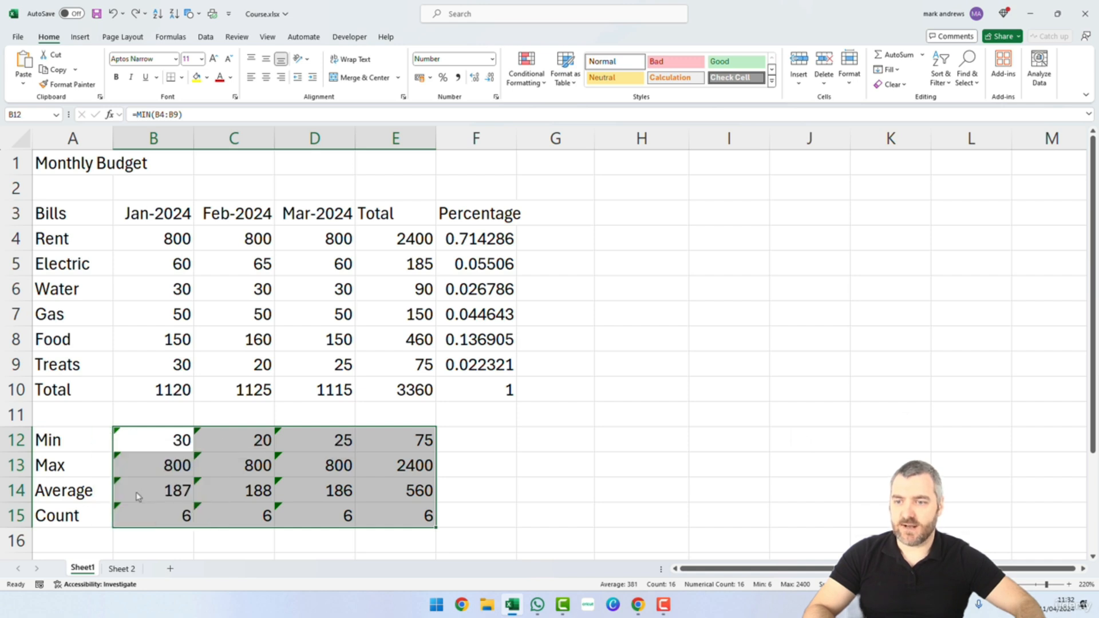
left_click(462, 494)
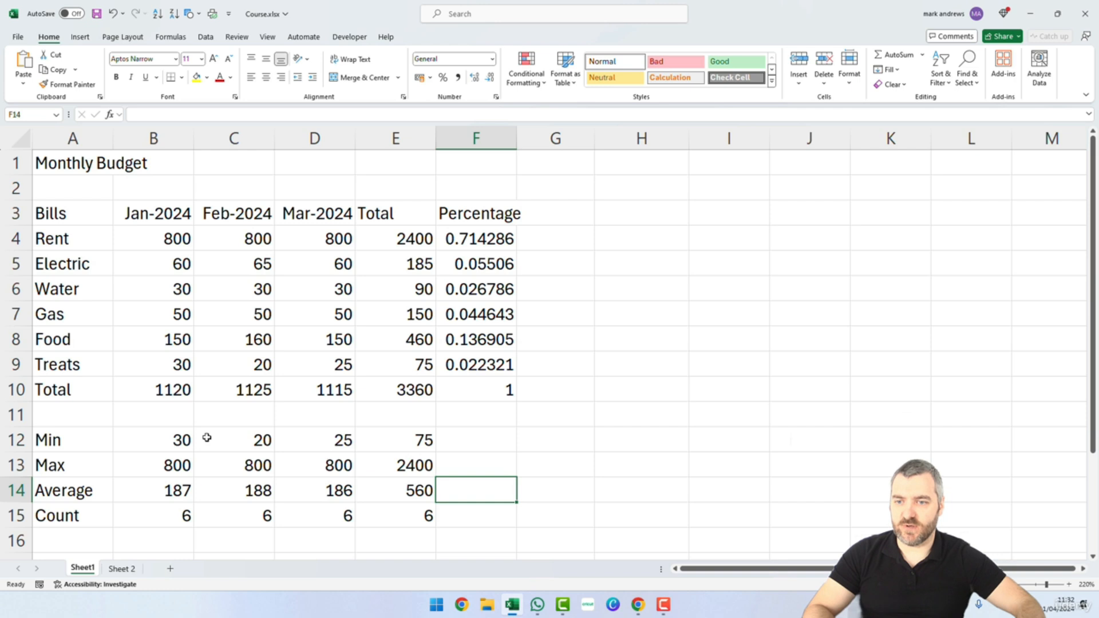
Examine the cell range used by the January MAX formula in B13, leaving the formula as it is.
left_click(186, 471)
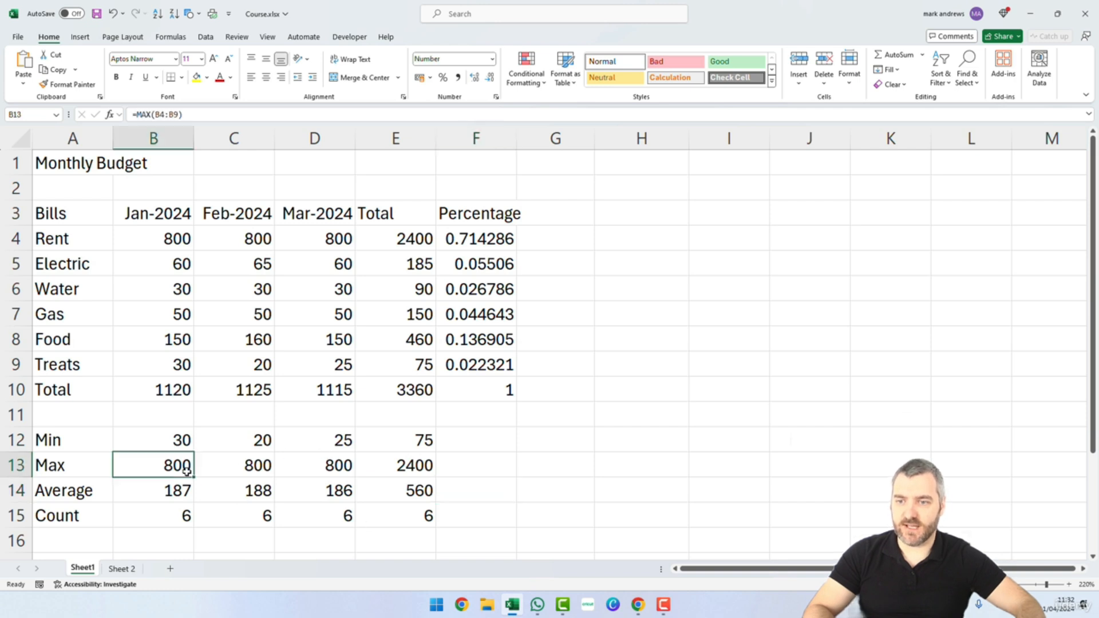
double_click(187, 470)
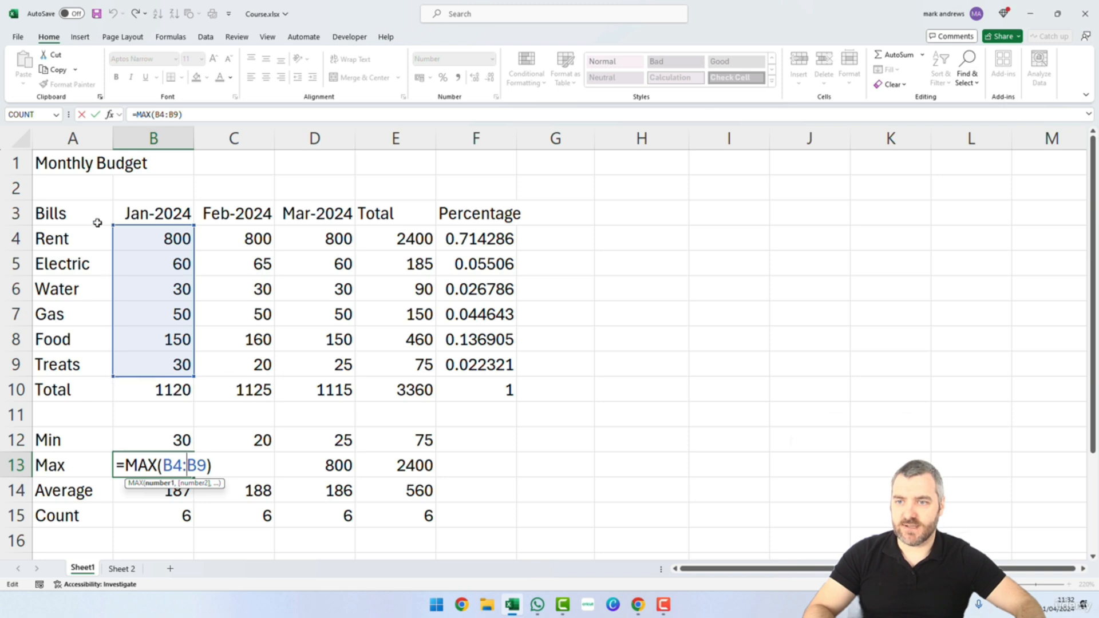
left_click(254, 435)
key("Escape")
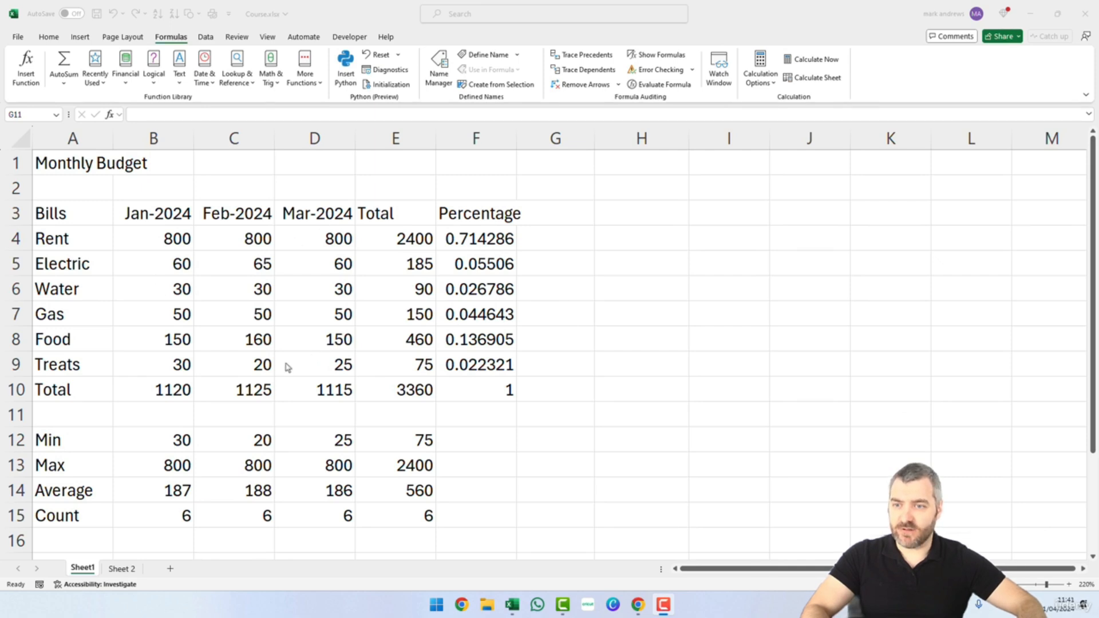
Clear the monthly totals in B10:E10 together with the bill totals in E4:E9.
left_click(201, 391)
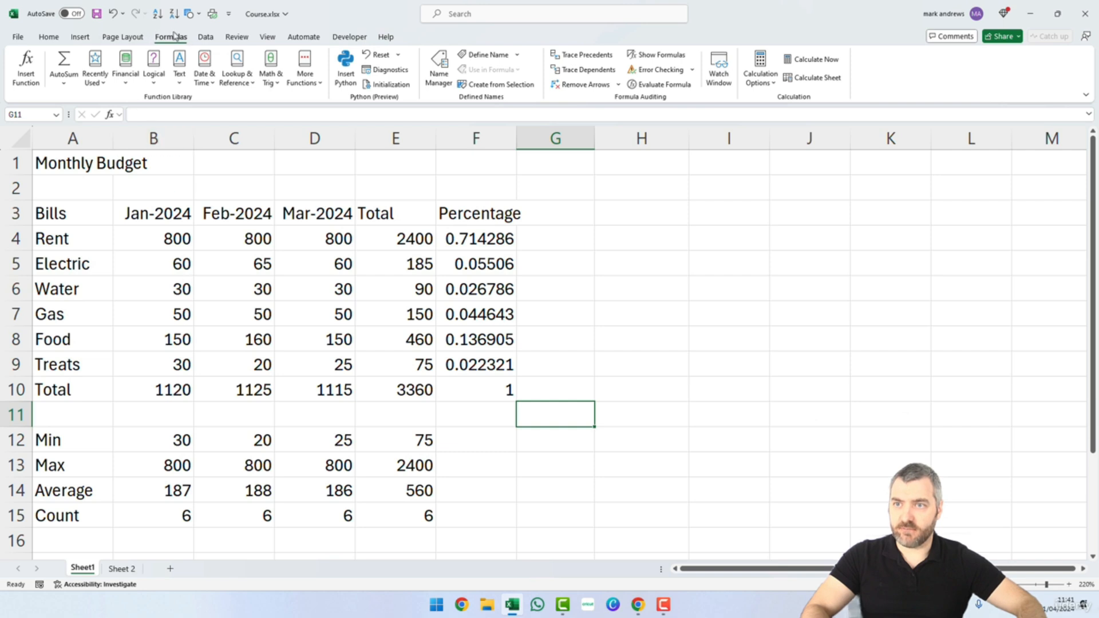
key("Left")
left_click_drag(171, 395, 400, 390)
left_click_drag(395, 238, 400, 357, "ctrl")
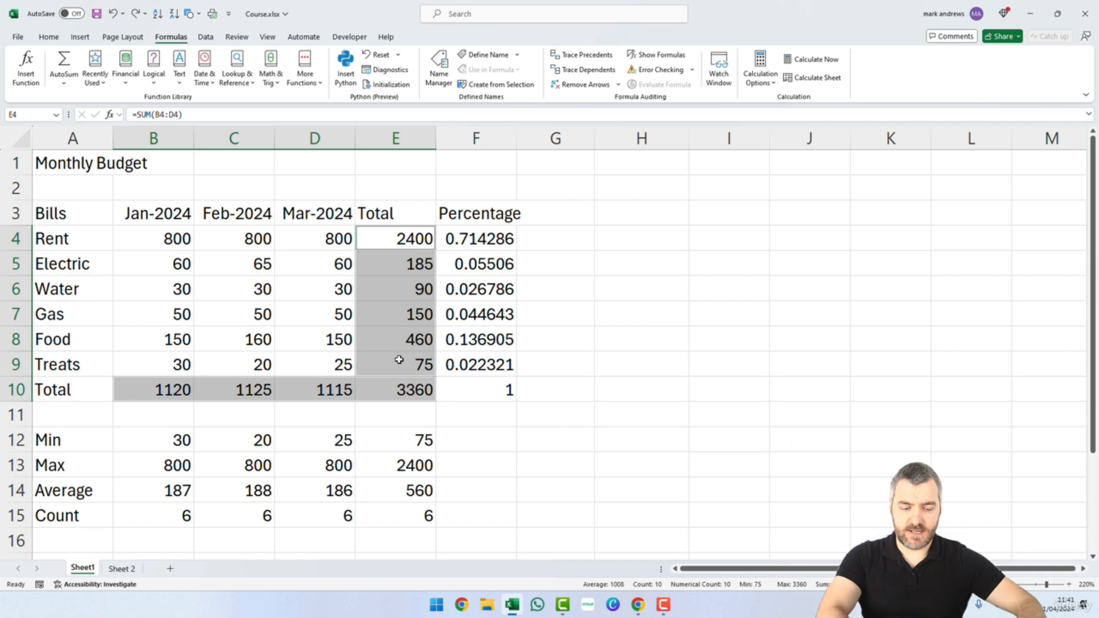
key("Delete")
left_click(550, 432)
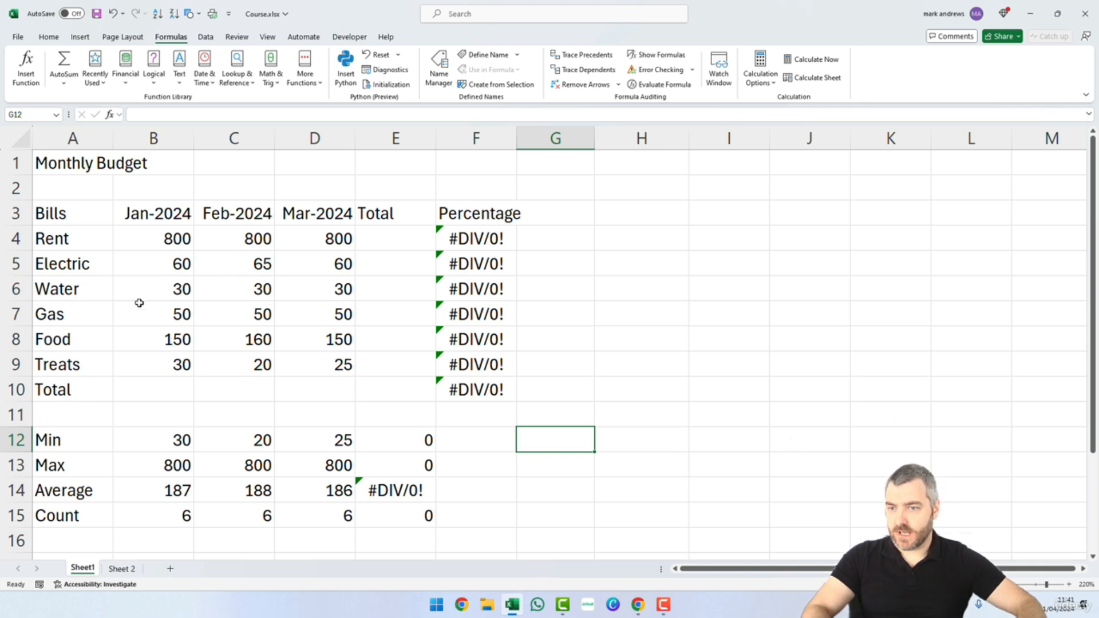
Total the January bills in B10 with AutoSum over B4:B9, and check the resulting formula.
left_click(162, 392)
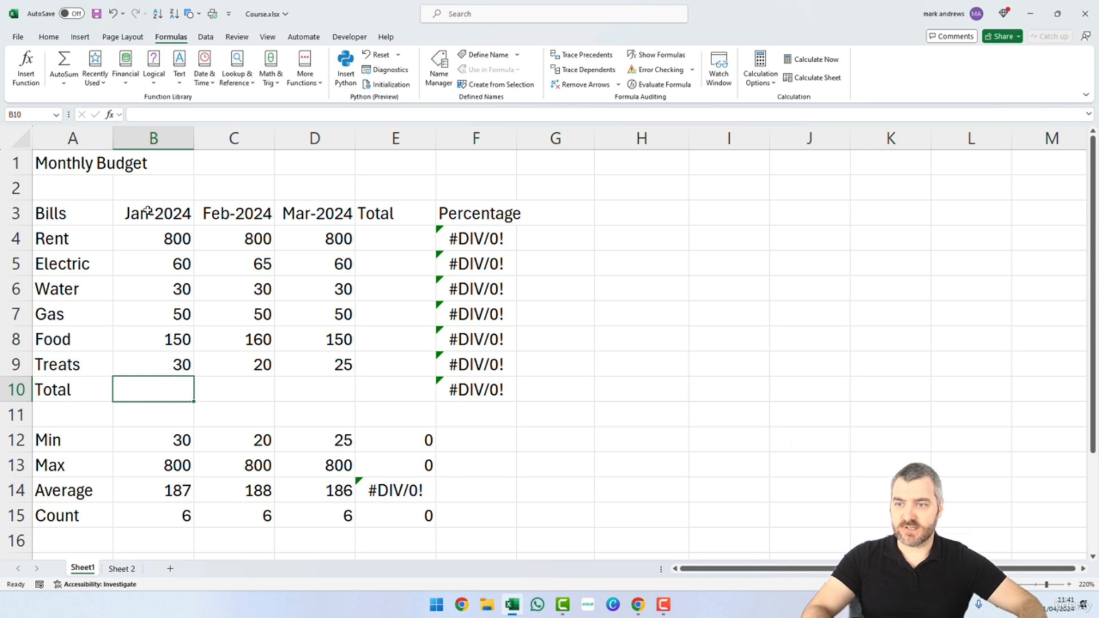
left_click(64, 62)
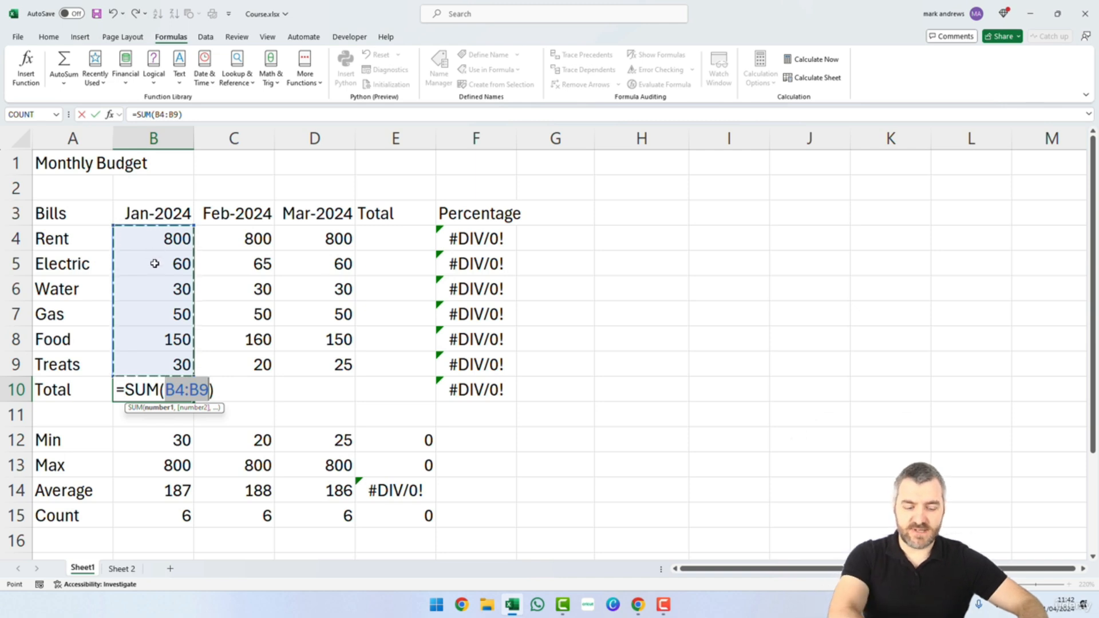
key("Return")
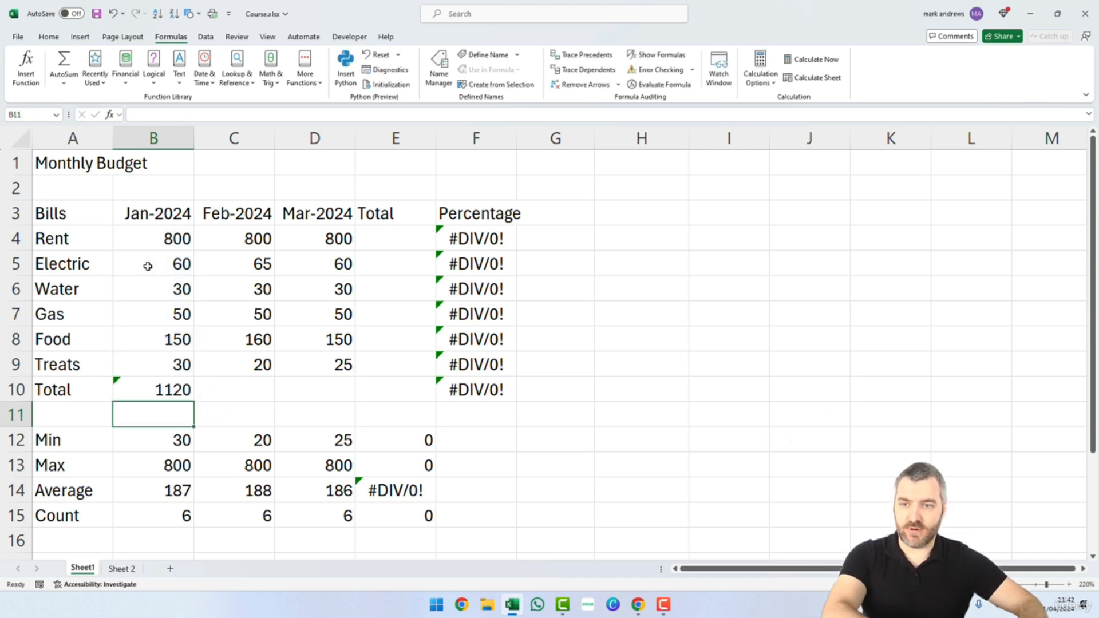
left_click(158, 390)
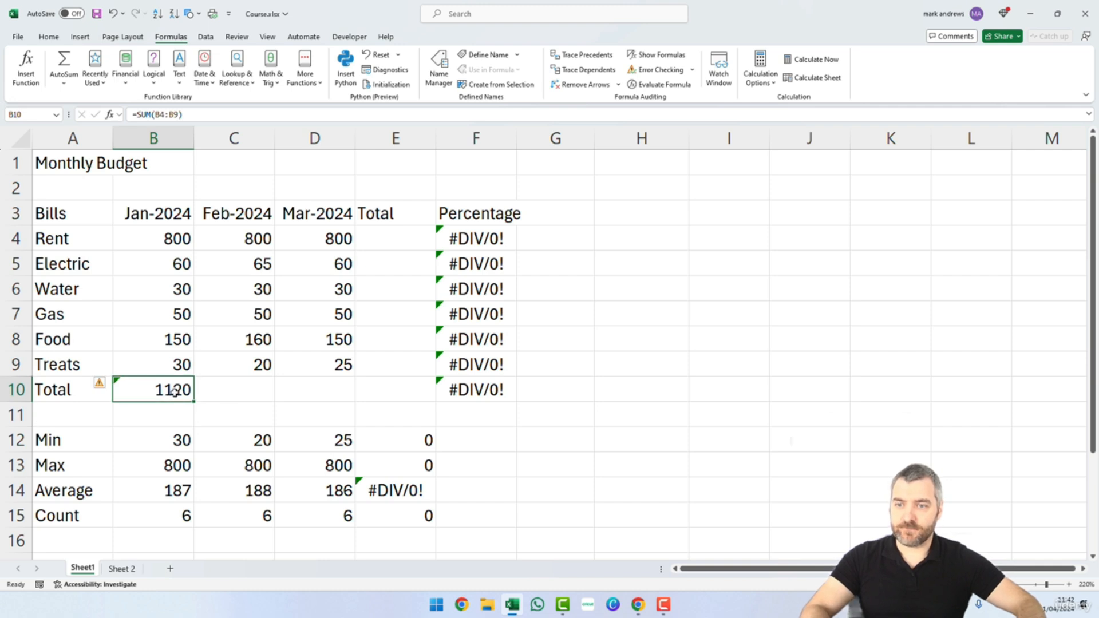
Total the February and March bills in C10 and D10 with AutoSum over C4:C9 and D4:D9.
left_click(247, 394)
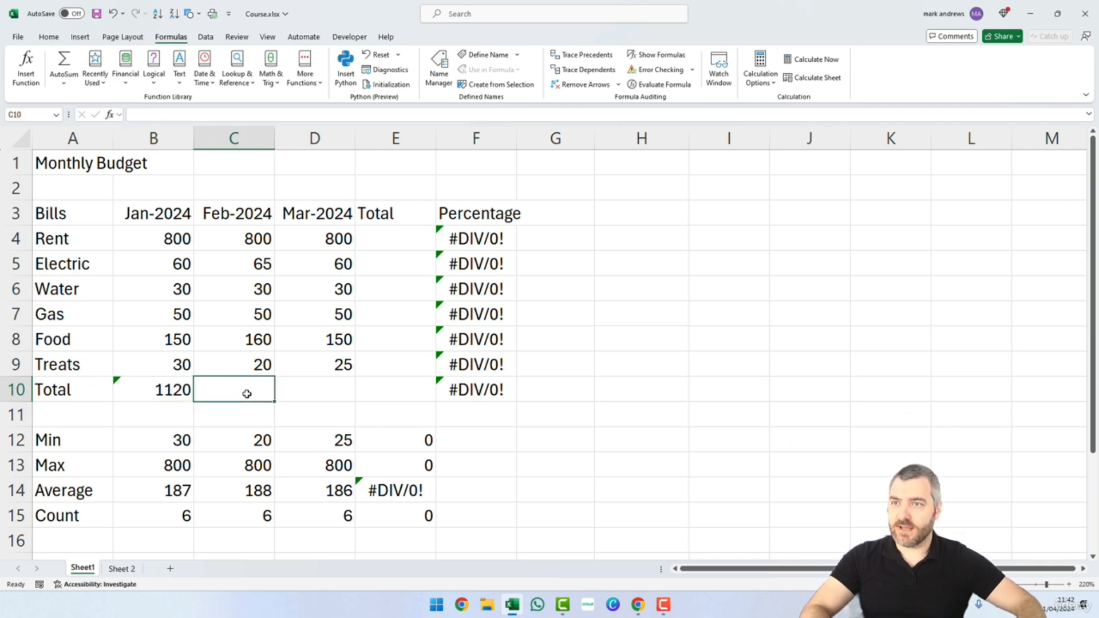
left_click(63, 62)
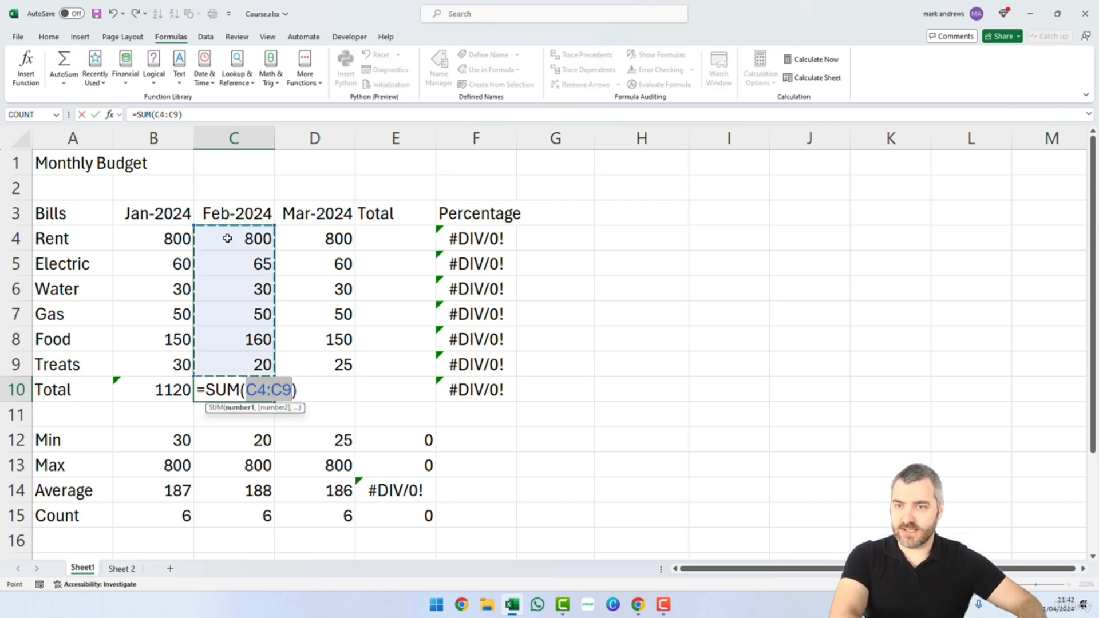
key("ctrl+Return")
left_click(323, 387)
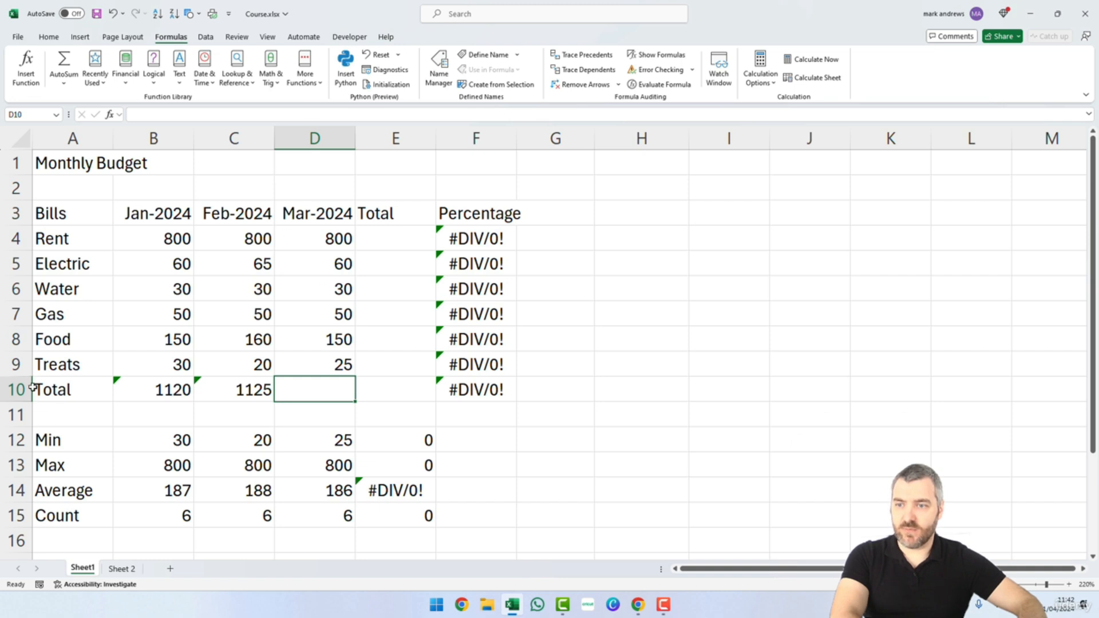
left_click(63, 63)
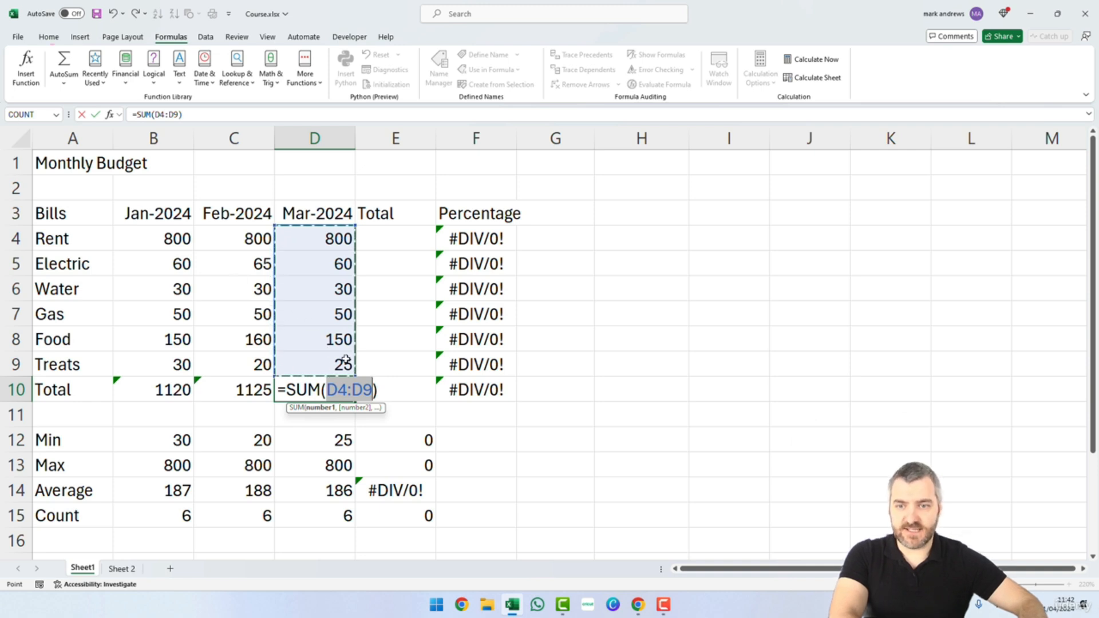
key("Return")
Add the monthly totals together in E10 with AutoSum, and check the cell's formula.
left_click(395, 387)
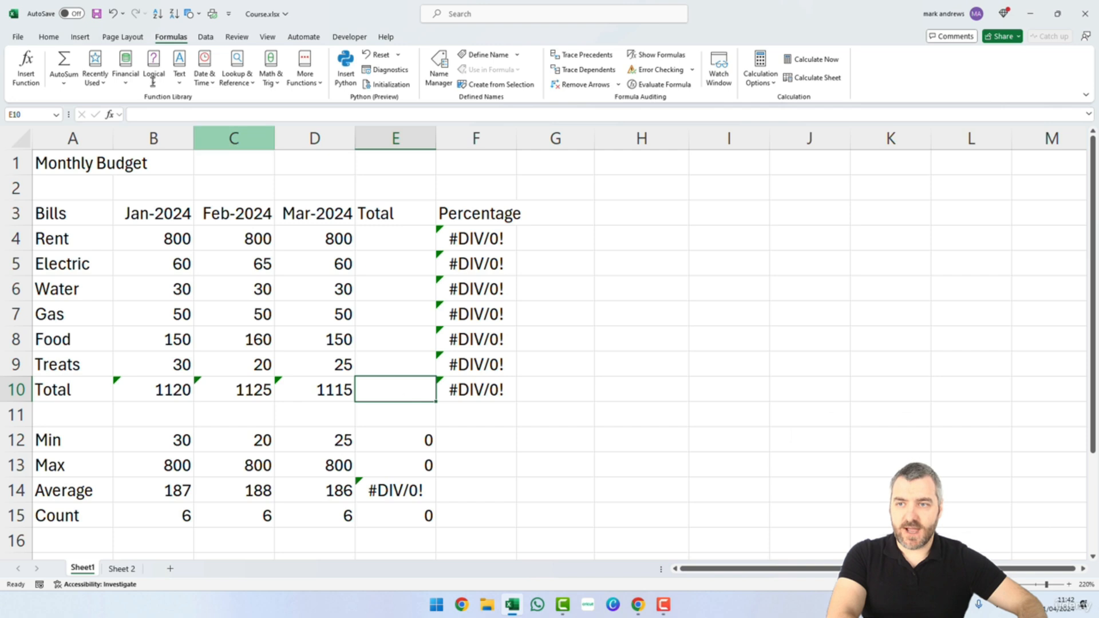
left_click(65, 73)
key("Return")
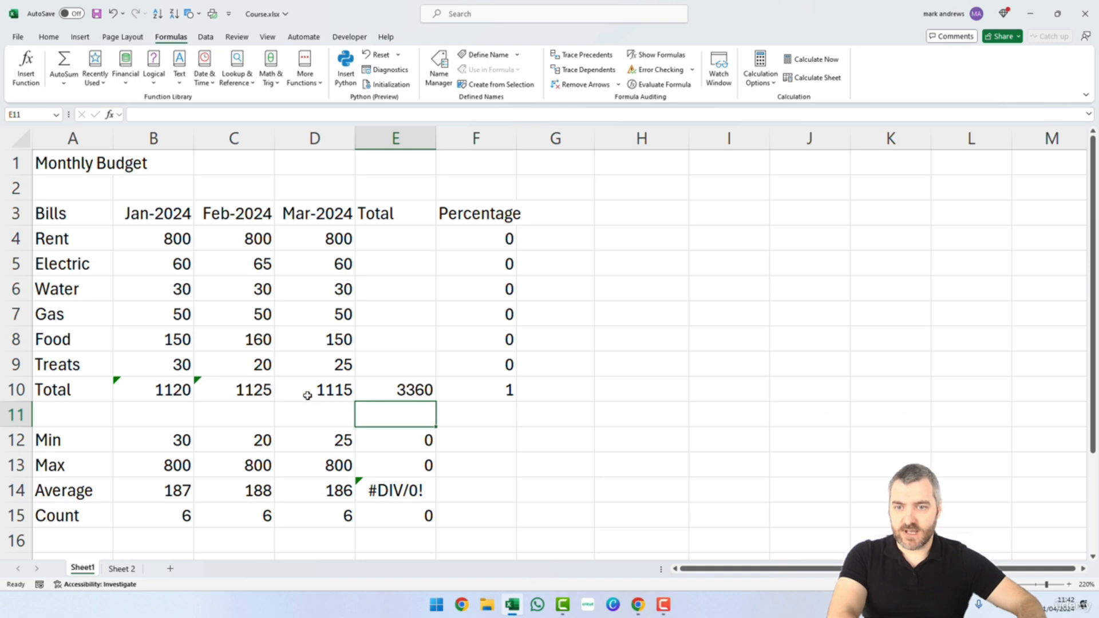
left_click(391, 245)
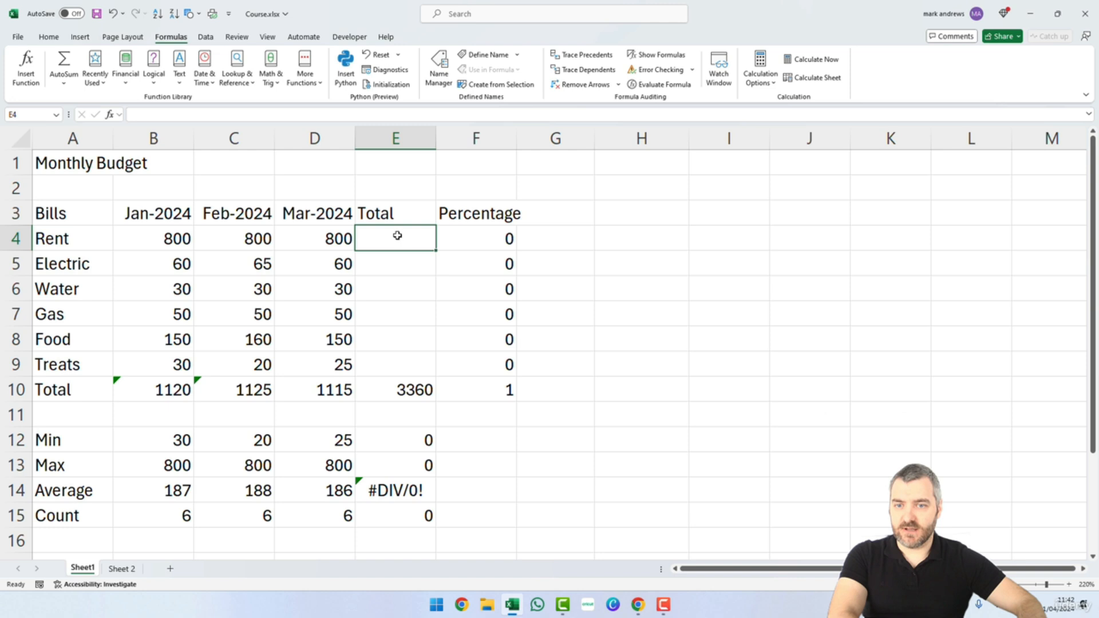
left_click(401, 392)
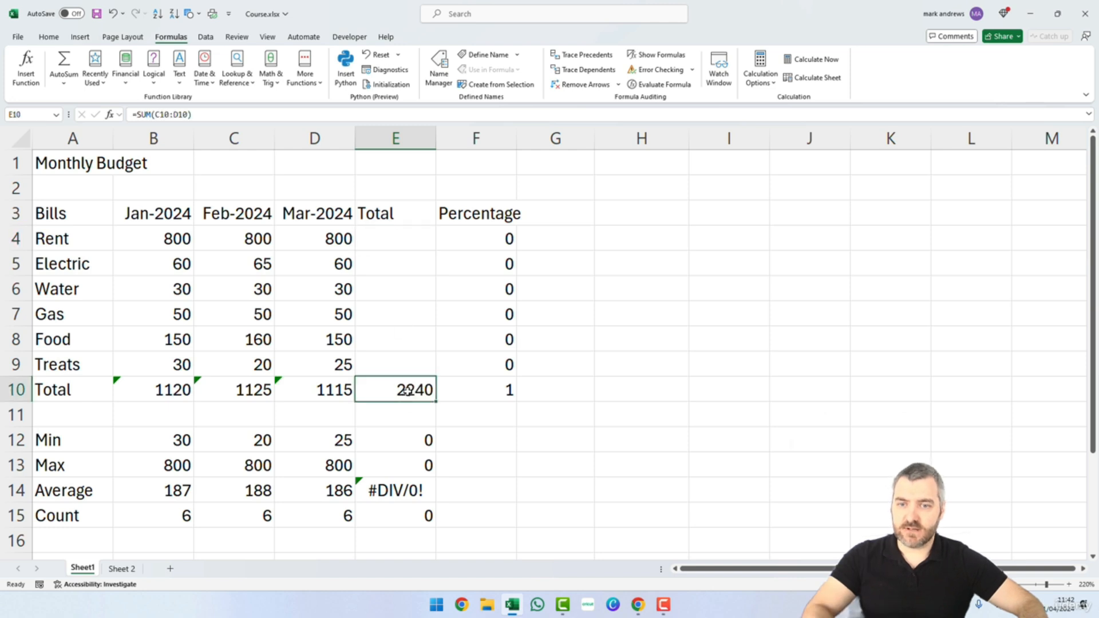
Total the Rent and Electric rows across the three months in E4 and E5 with AutoSum.
left_click(394, 237)
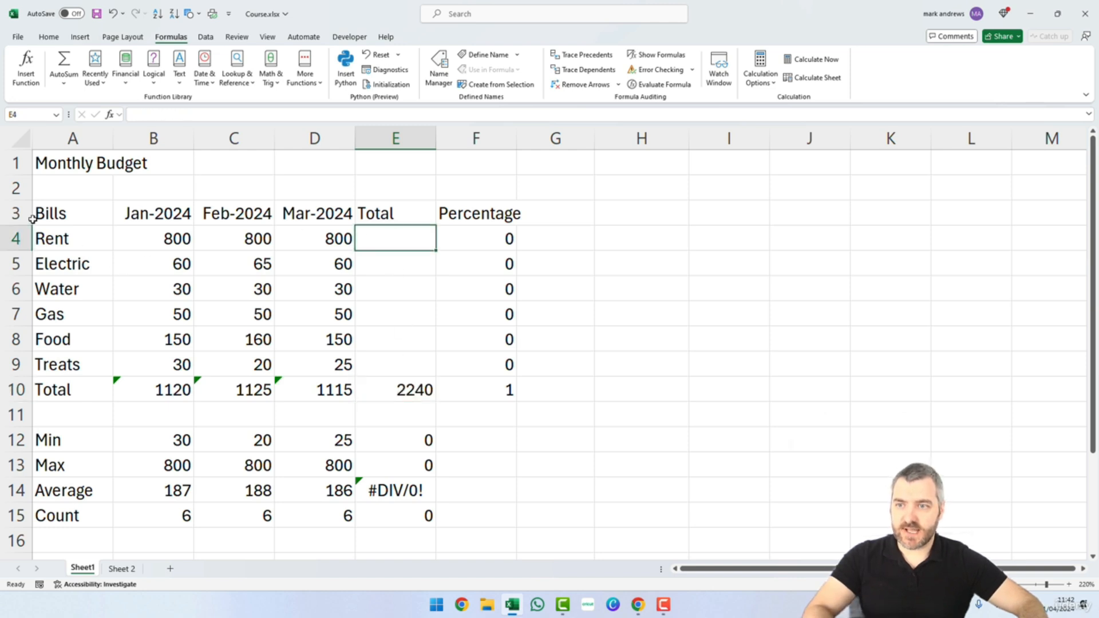
left_click(66, 62)
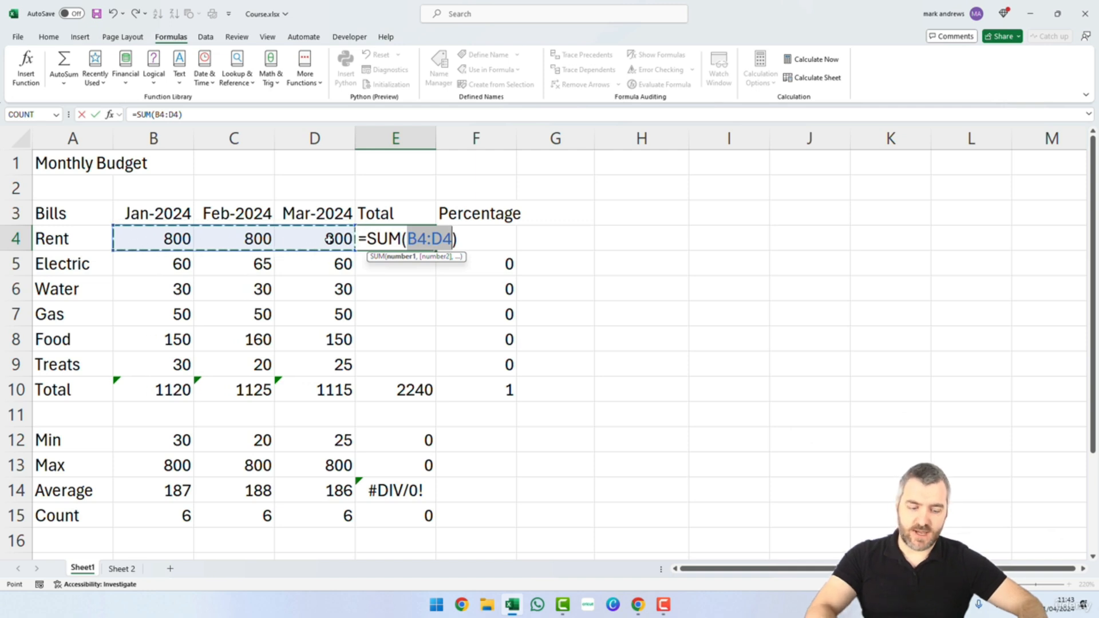
key("Return")
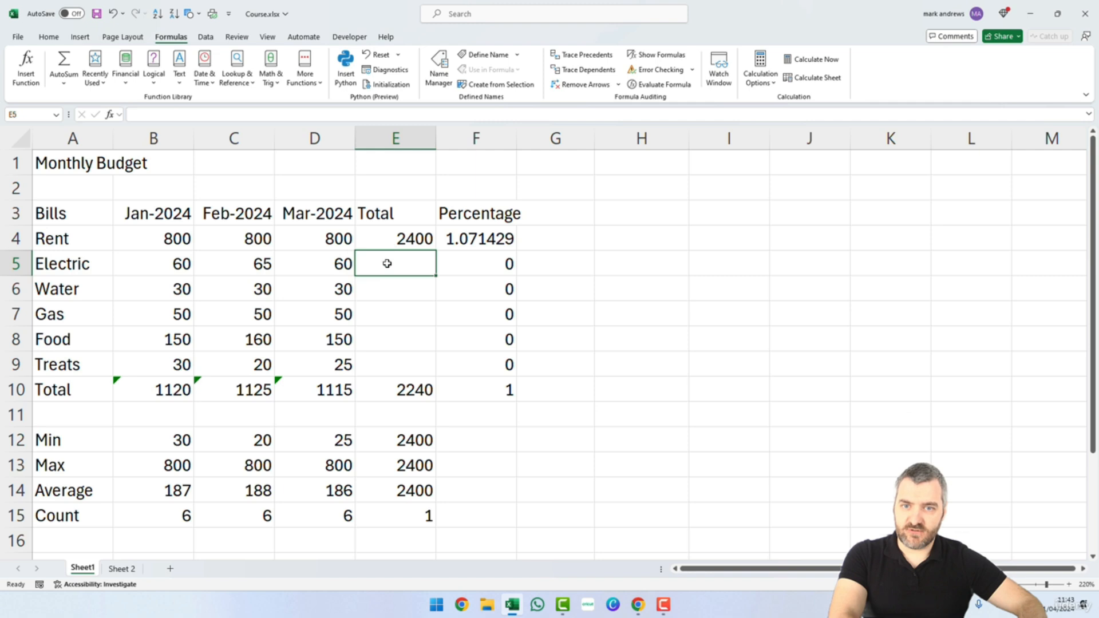
left_click(63, 63)
key("Return")
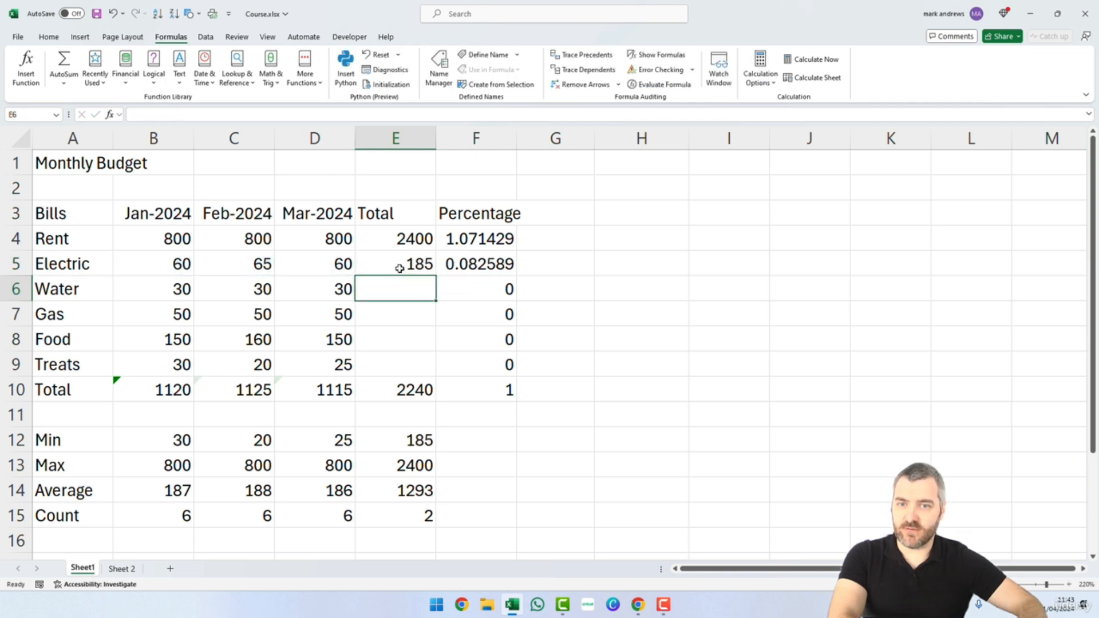
Total the Water row in E6 with AutoSum, changing the suggested range to B6:D6.
left_click(63, 63)
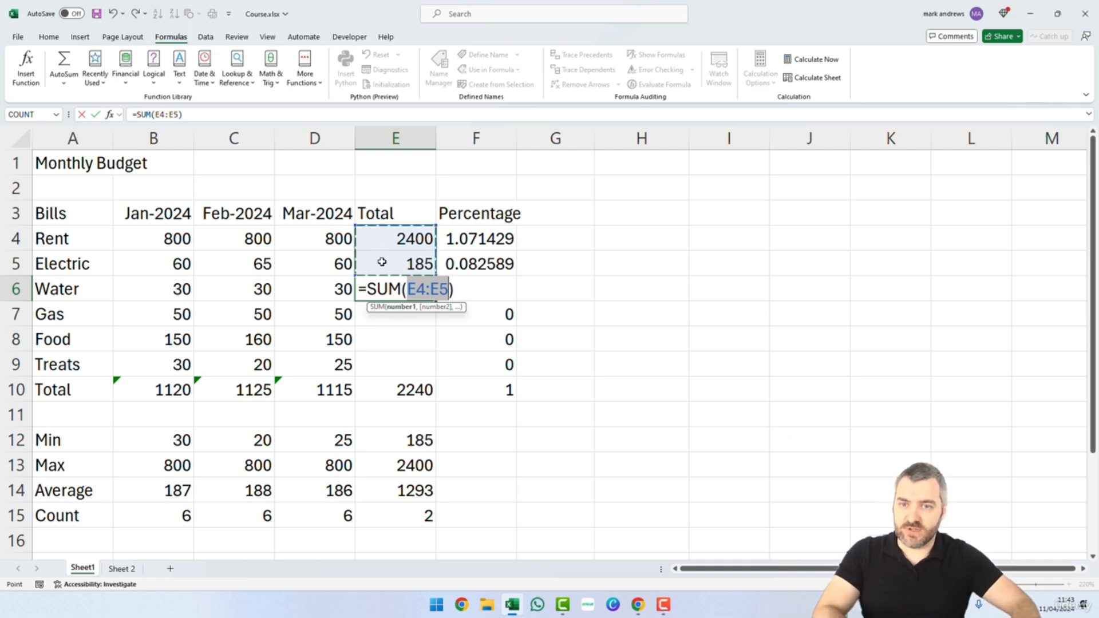
left_click_drag(180, 293, 312, 291)
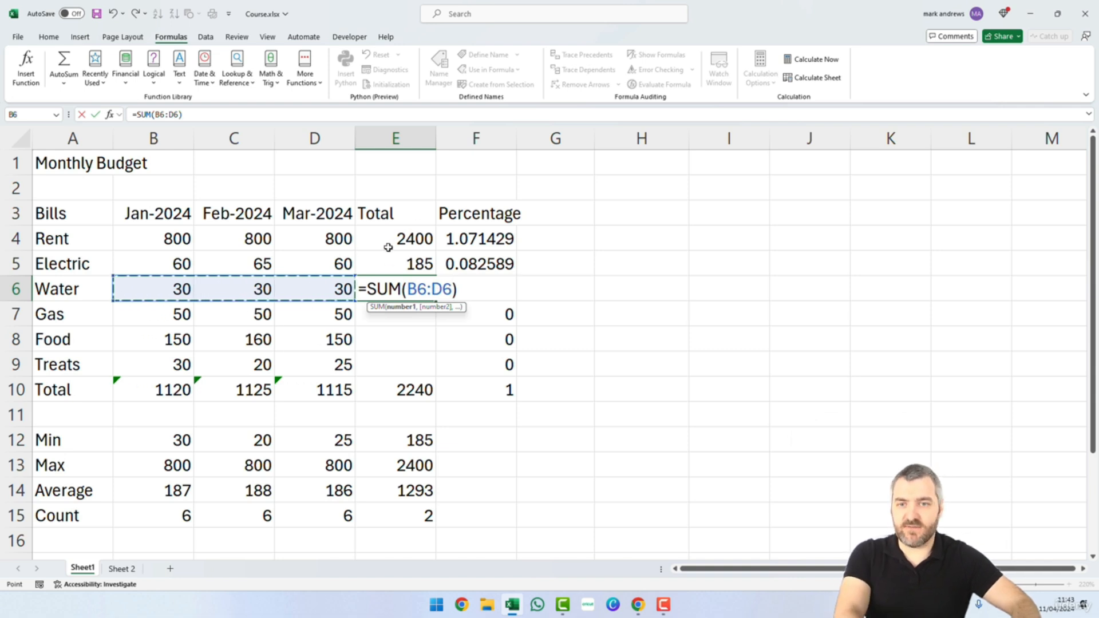
key("Return")
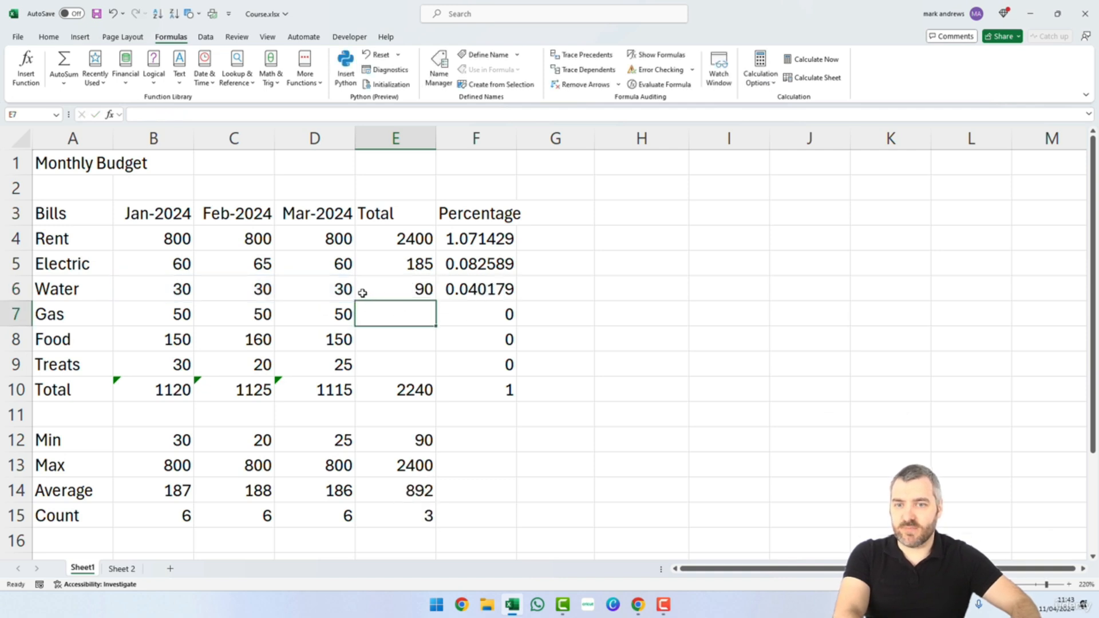
Total the Gas and Food rows in E7 and E8 with AutoSum, changing the suggested ranges to B7:D7 and B8:D8.
left_click(63, 59)
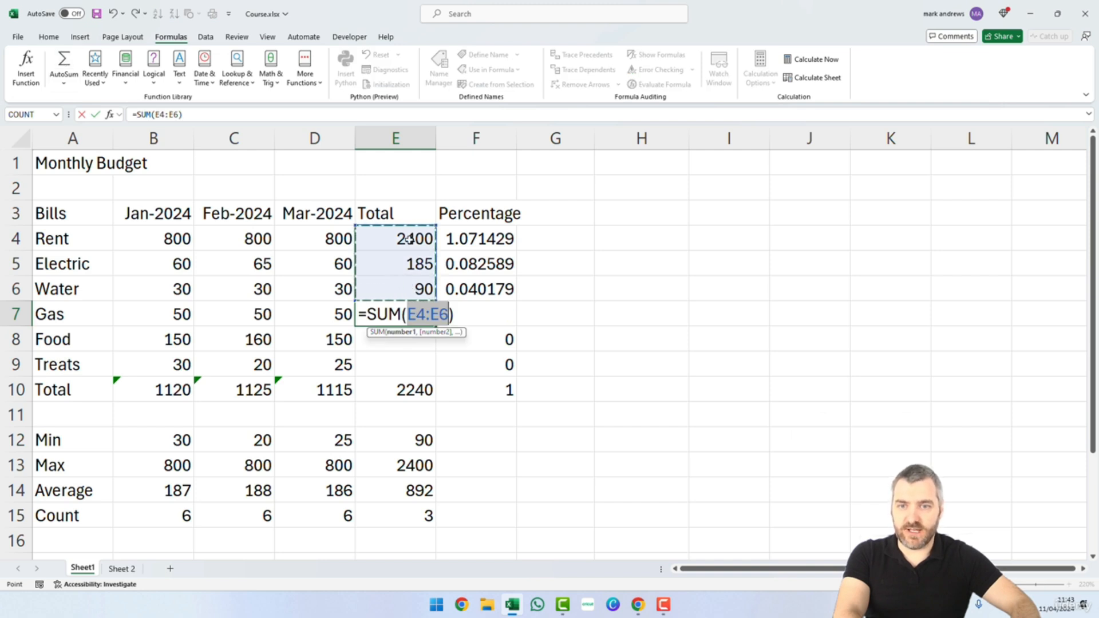
left_click_drag(172, 320, 345, 319)
key("Return")
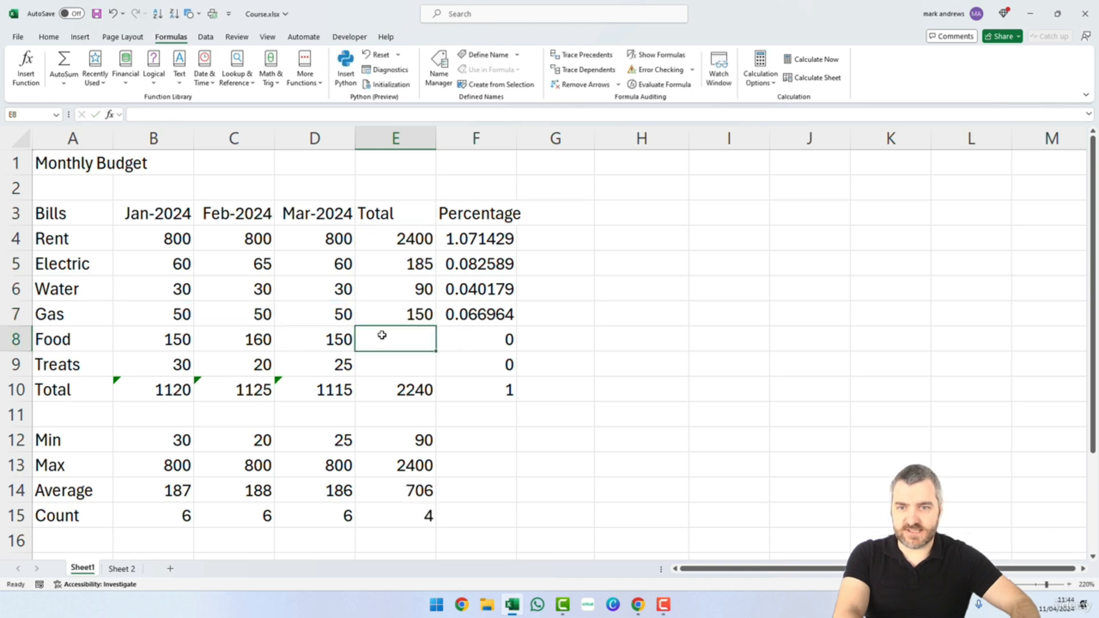
left_click(63, 66)
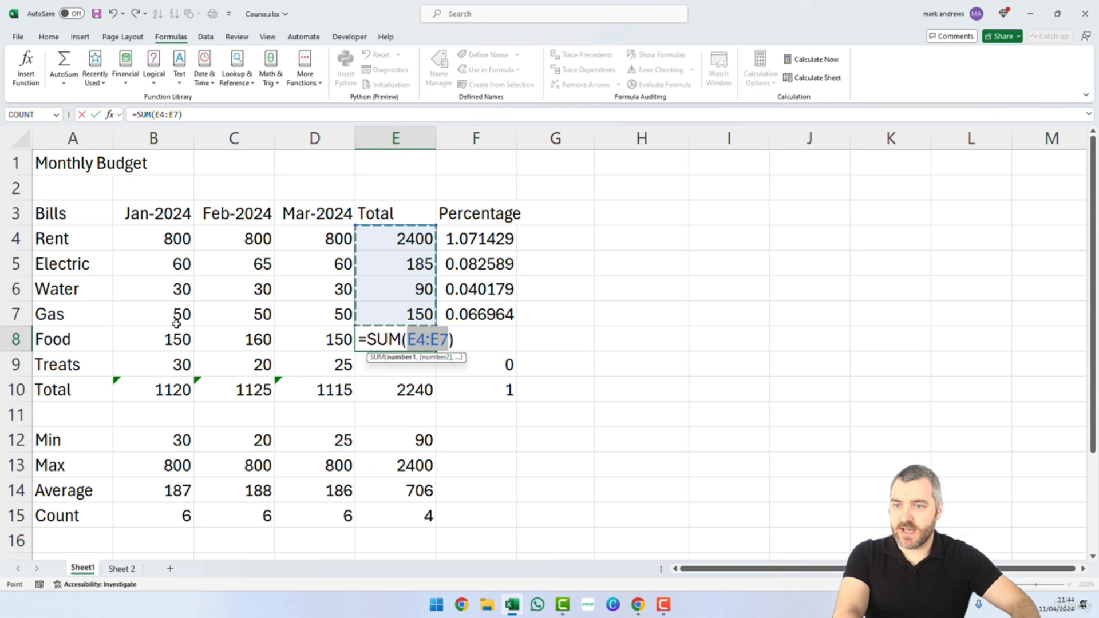
left_click(196, 341)
left_click_drag(196, 342, 346, 341)
key("Return")
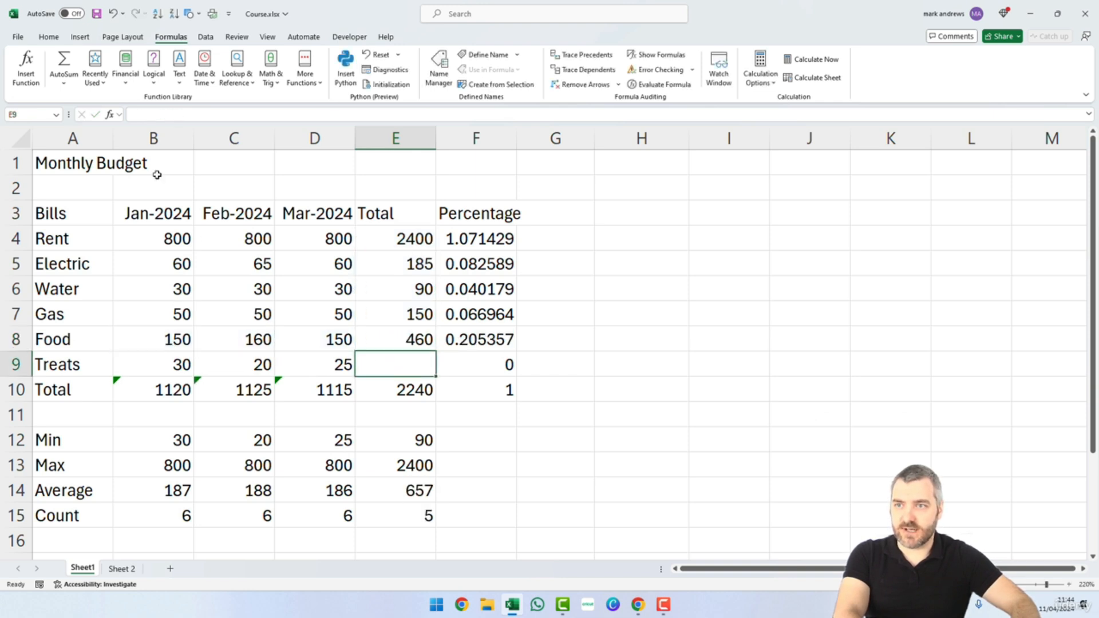
Total the Treats row in E9 with AutoSum over B9:D9, and check the cell's formula.
left_click(63, 66)
left_click_drag(189, 365, 345, 361)
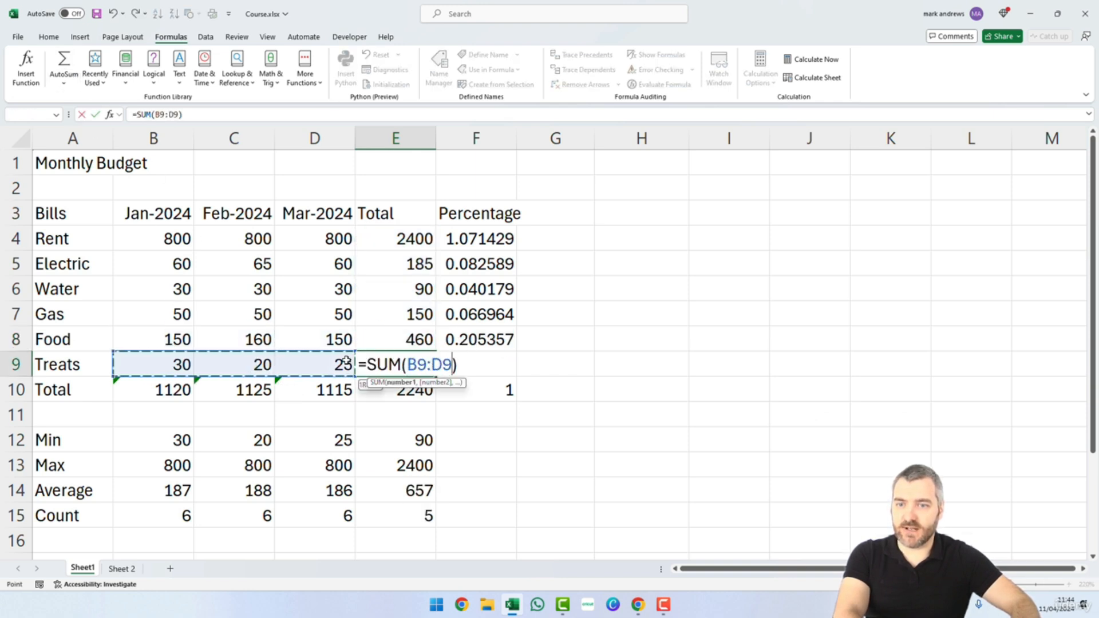
key("Return")
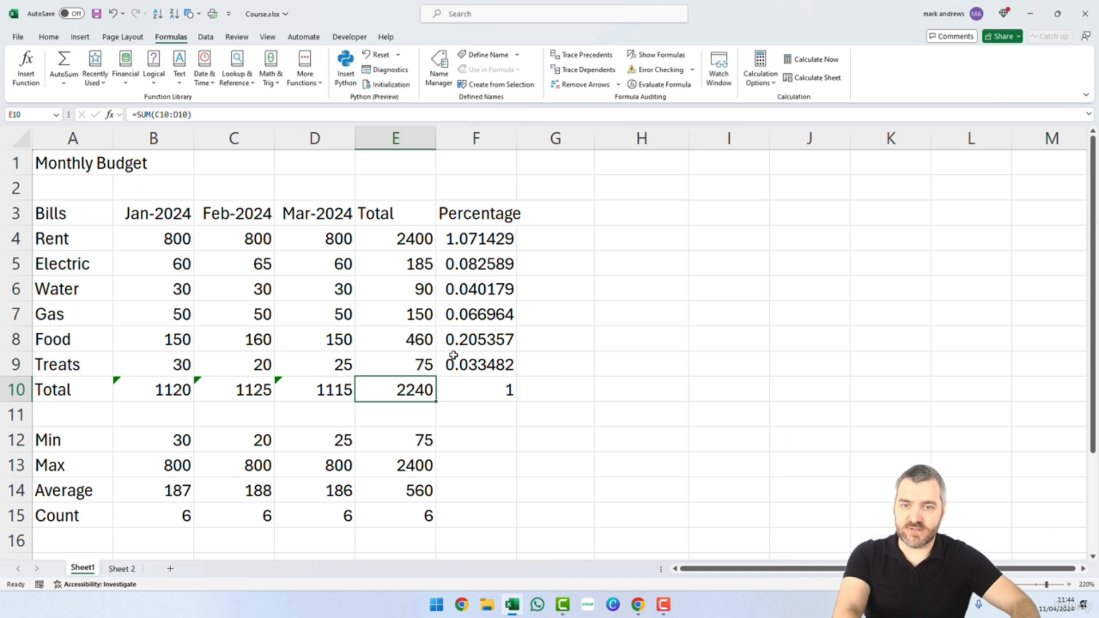
left_click(424, 354)
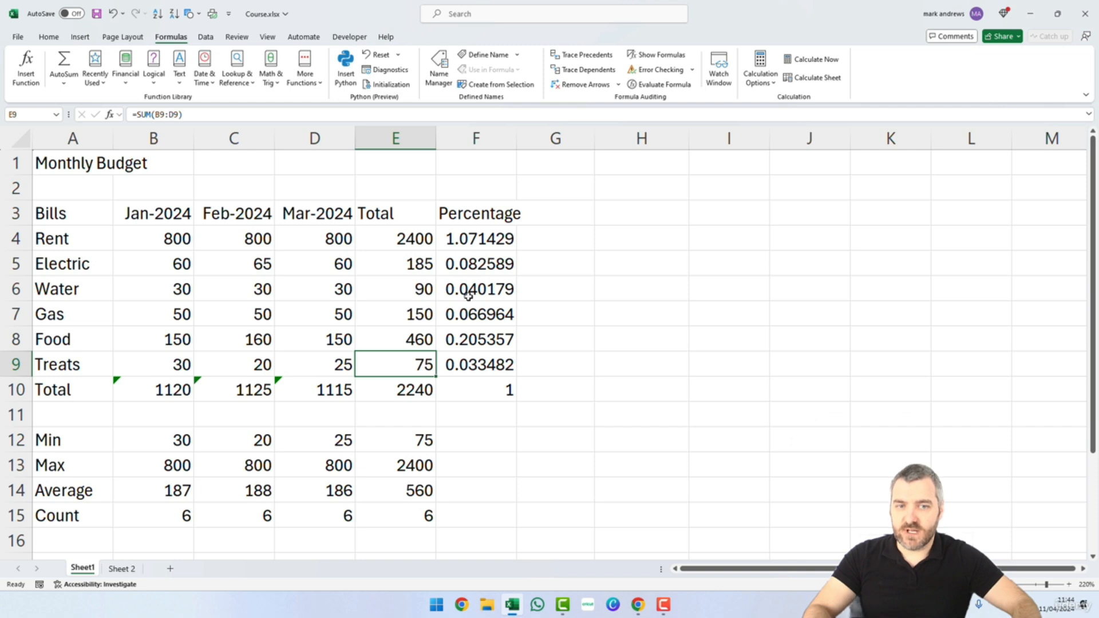
double_click(420, 362)
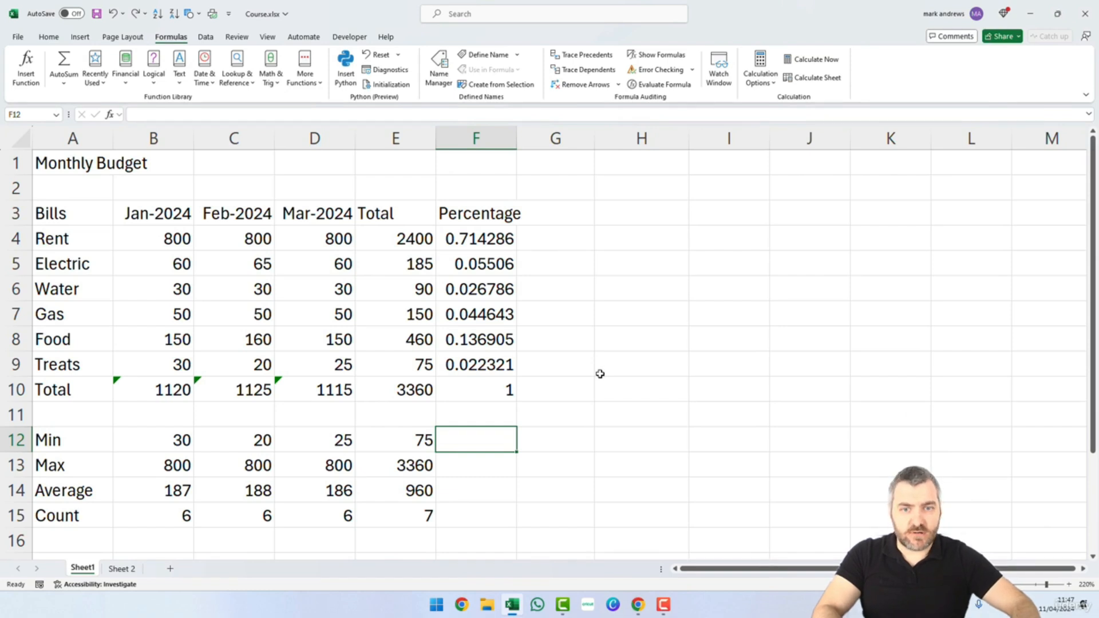
Clear the column totals in B10:E10 together with the row totals in E4:E9.
left_click(600, 372)
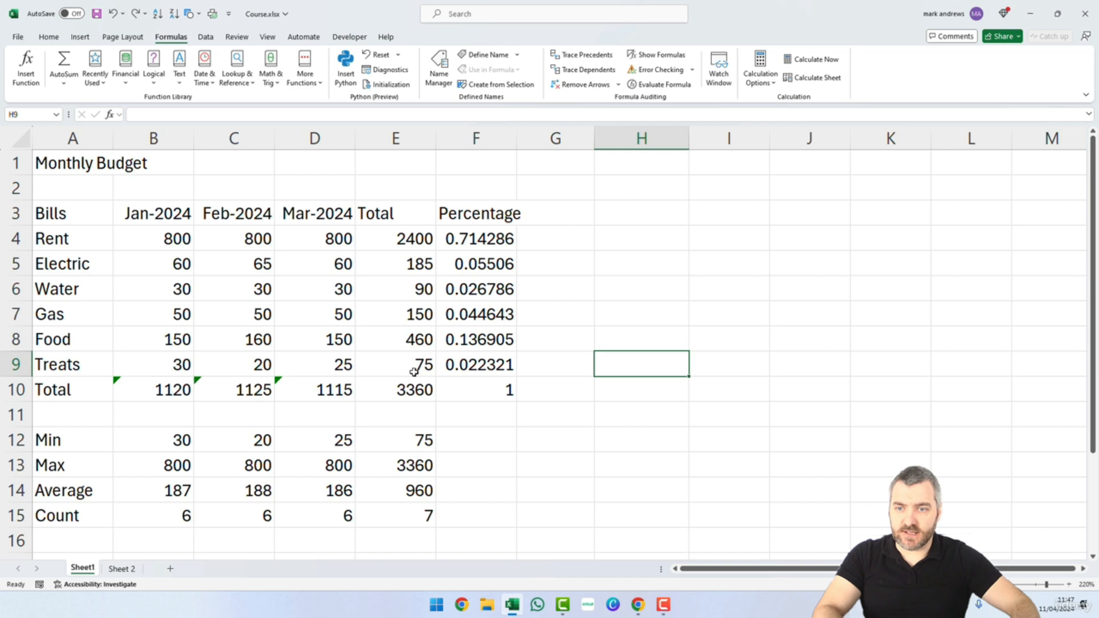
left_click_drag(145, 389, 400, 387)
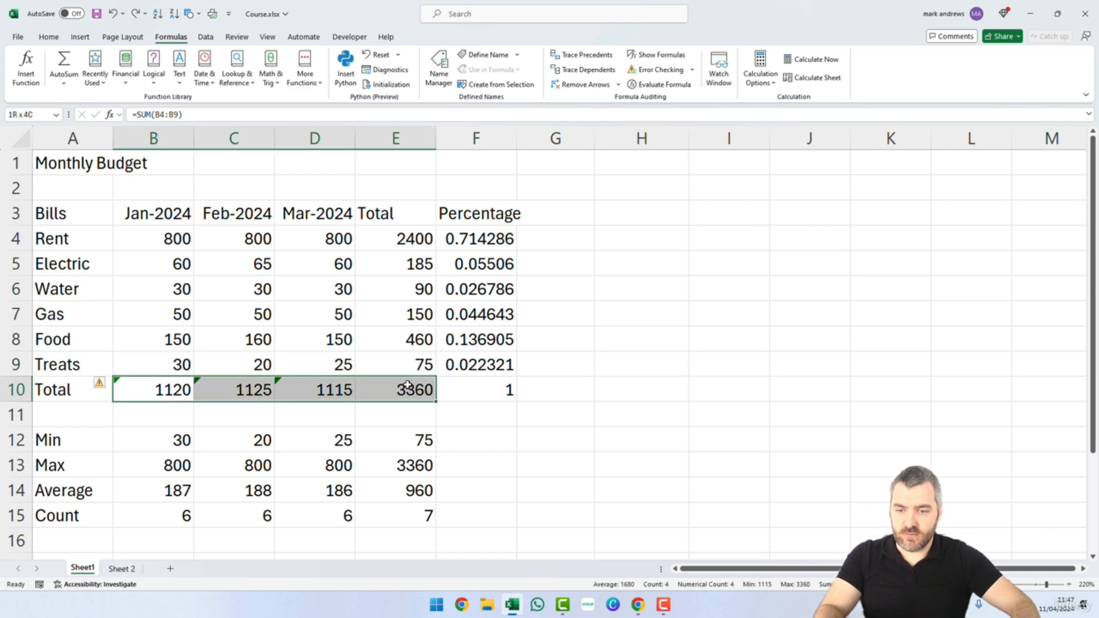
left_click_drag(404, 229, 421, 371)
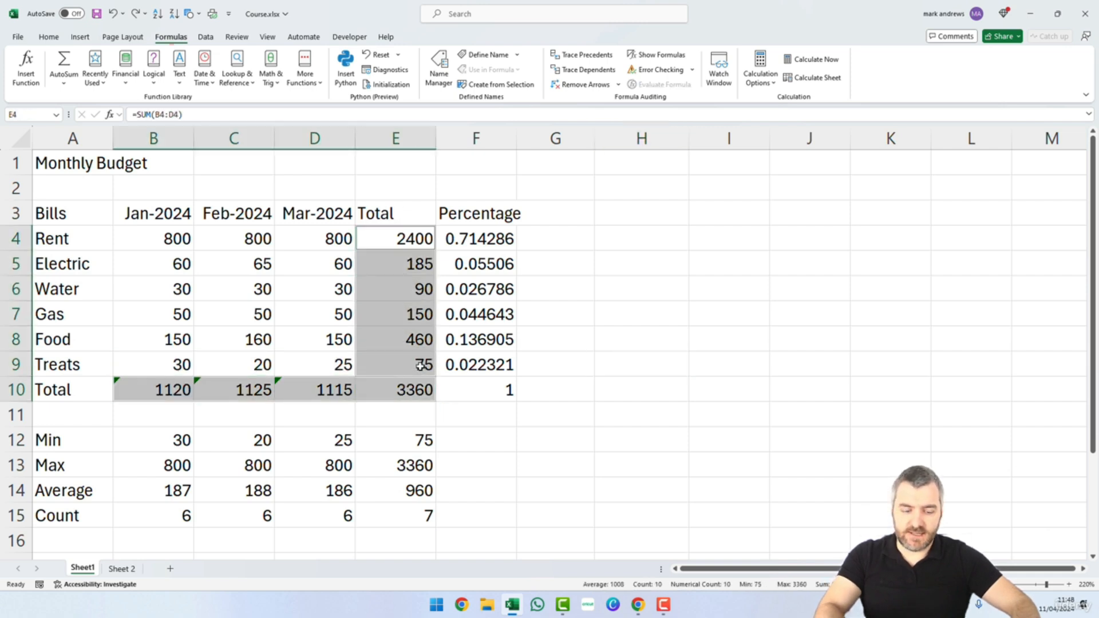
key("Delete")
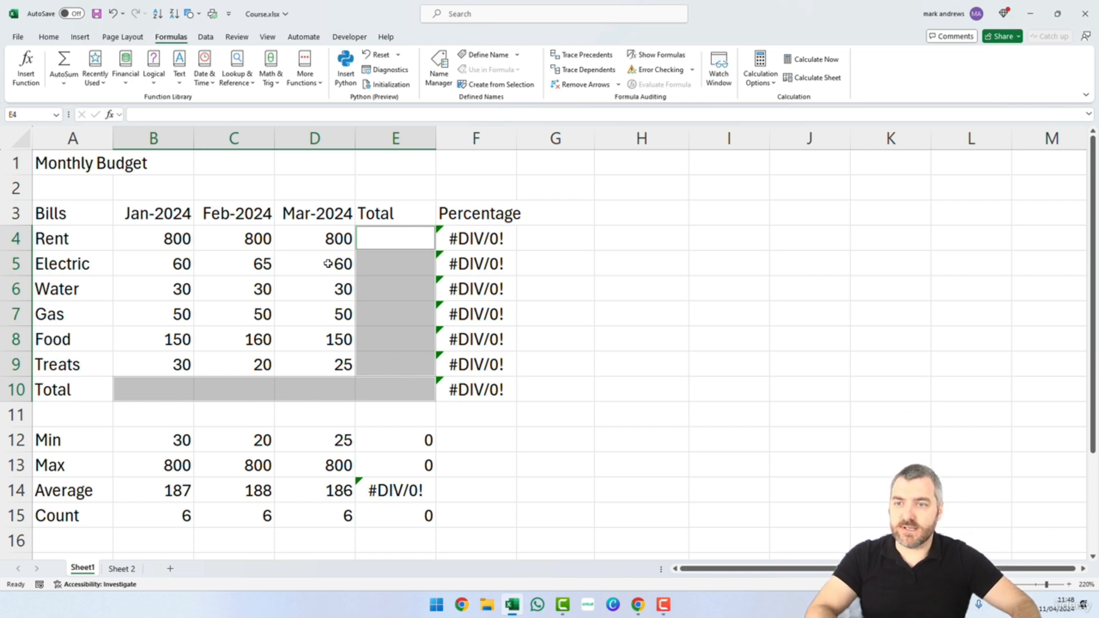
left_click(725, 307)
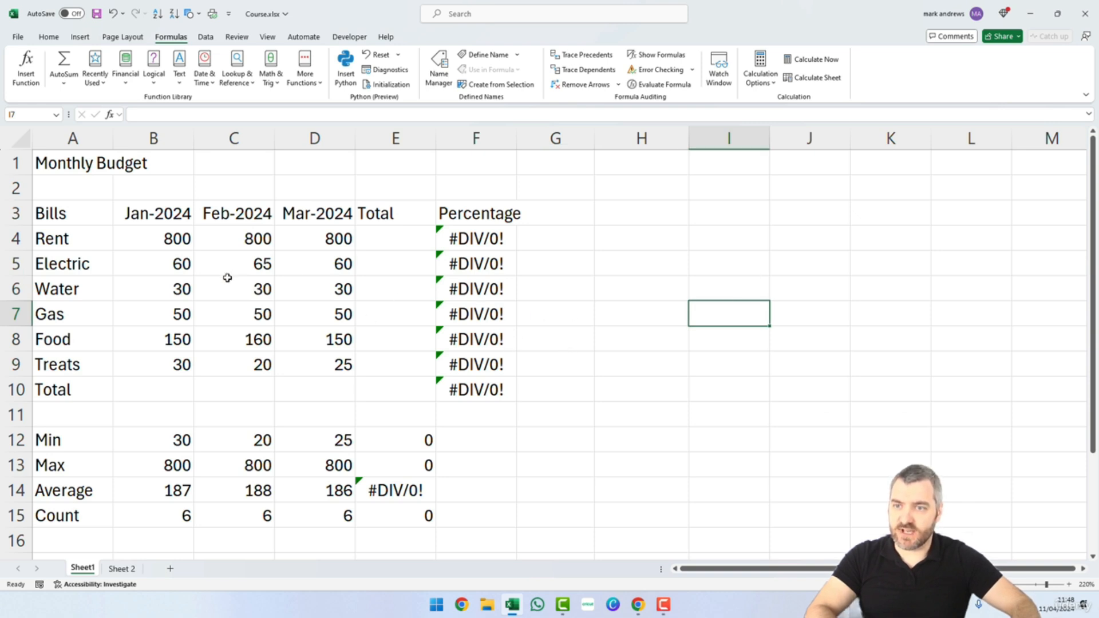
Fill in all the monthly and row totals at once by applying AutoSum to the range B4:E10.
left_click_drag(154, 234, 143, 395)
left_click(148, 397)
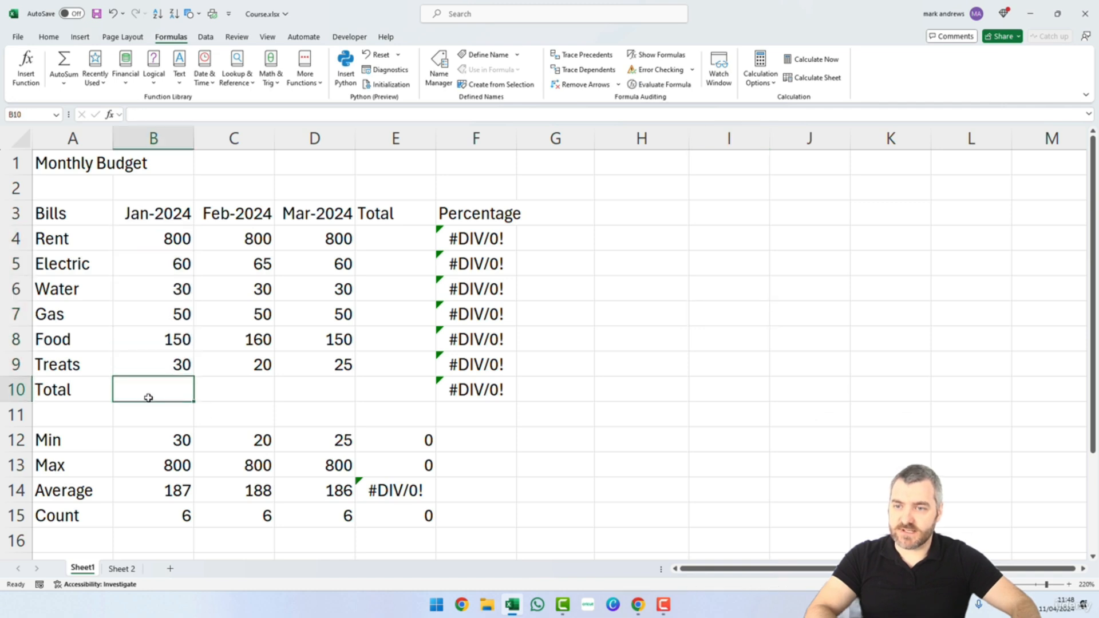
left_click(242, 384)
left_click(321, 383)
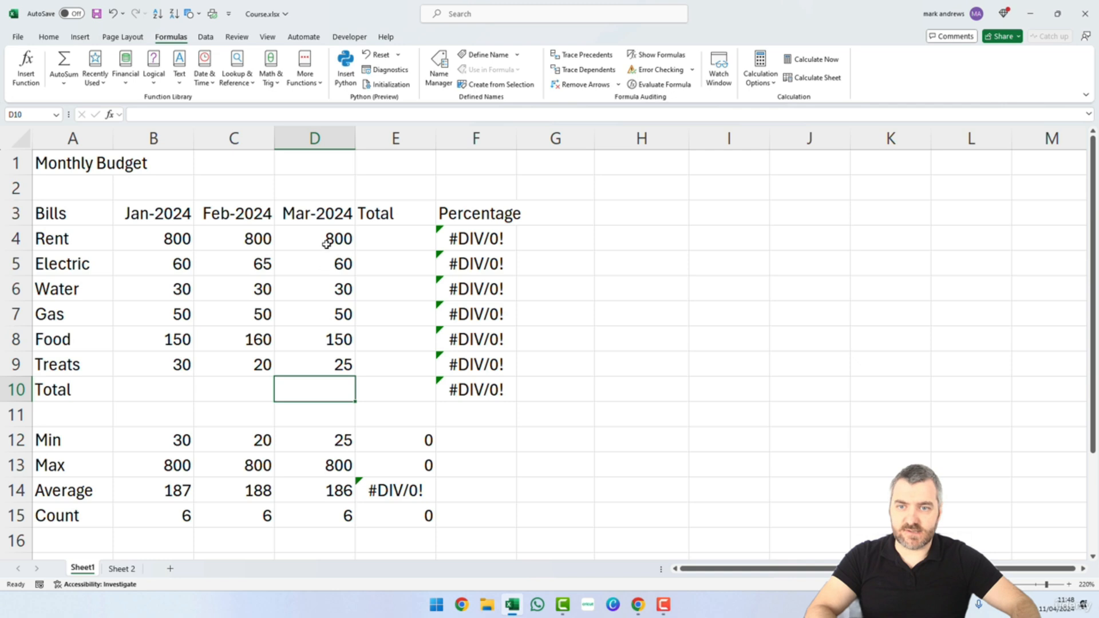
left_click(398, 234)
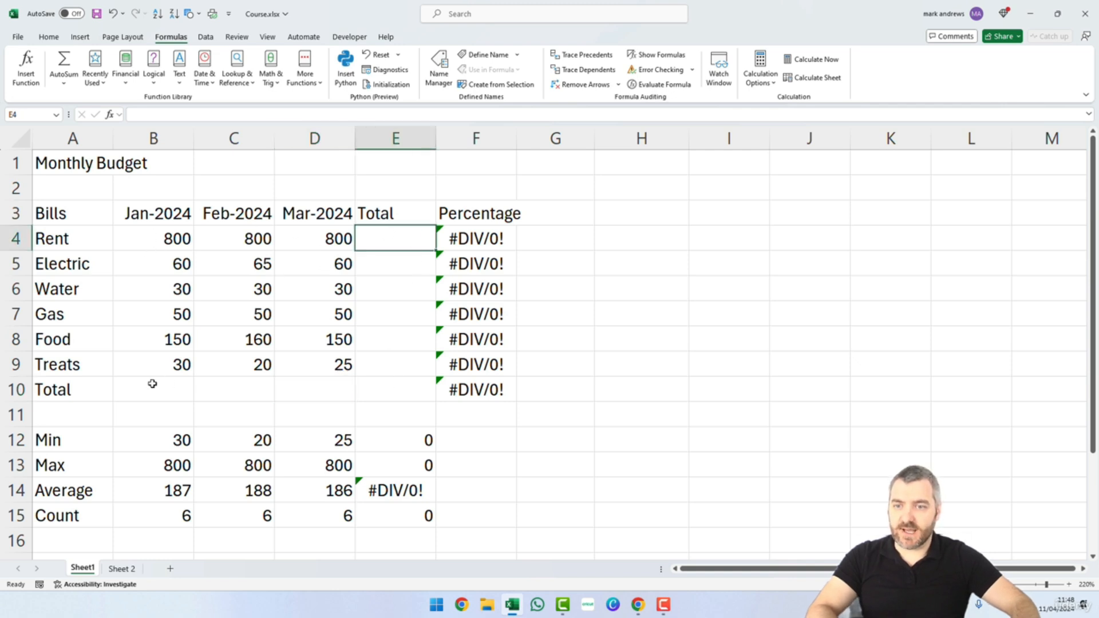
left_click_drag(150, 234, 386, 407)
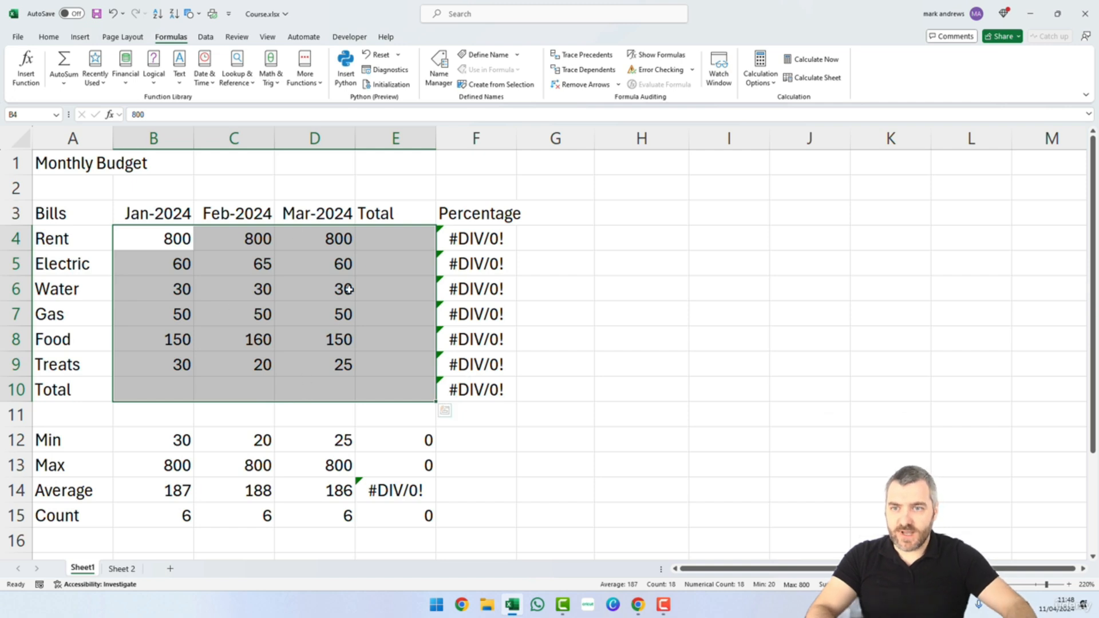
key("alt+equal")
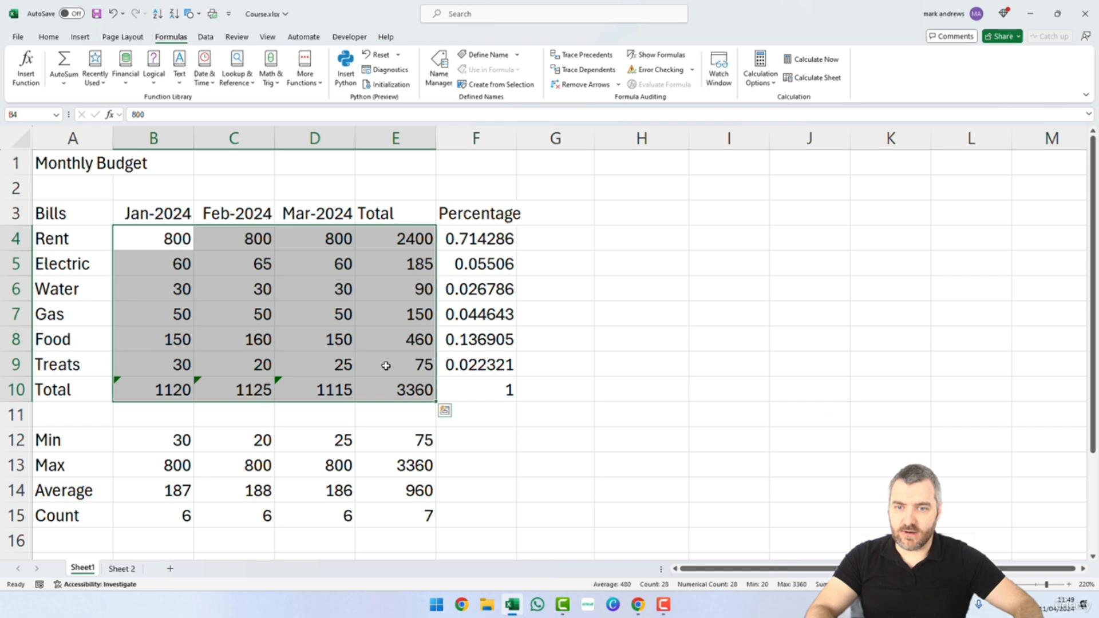
Inspect the January total's formula in B10 and leave it without saving any edit.
left_click(162, 389)
double_click(162, 390)
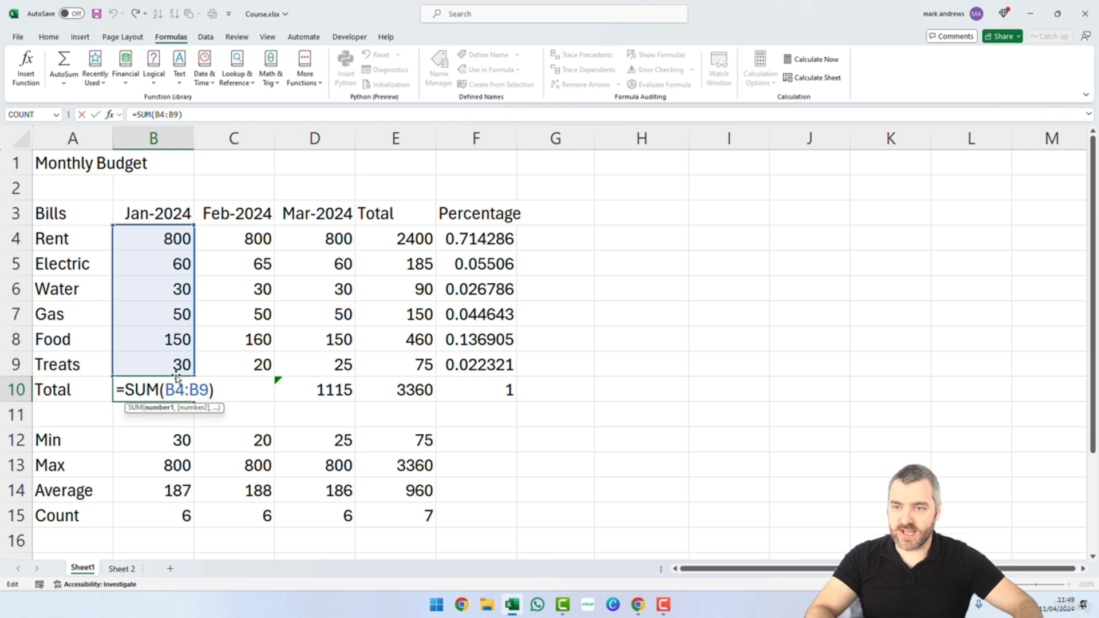
left_click(419, 315)
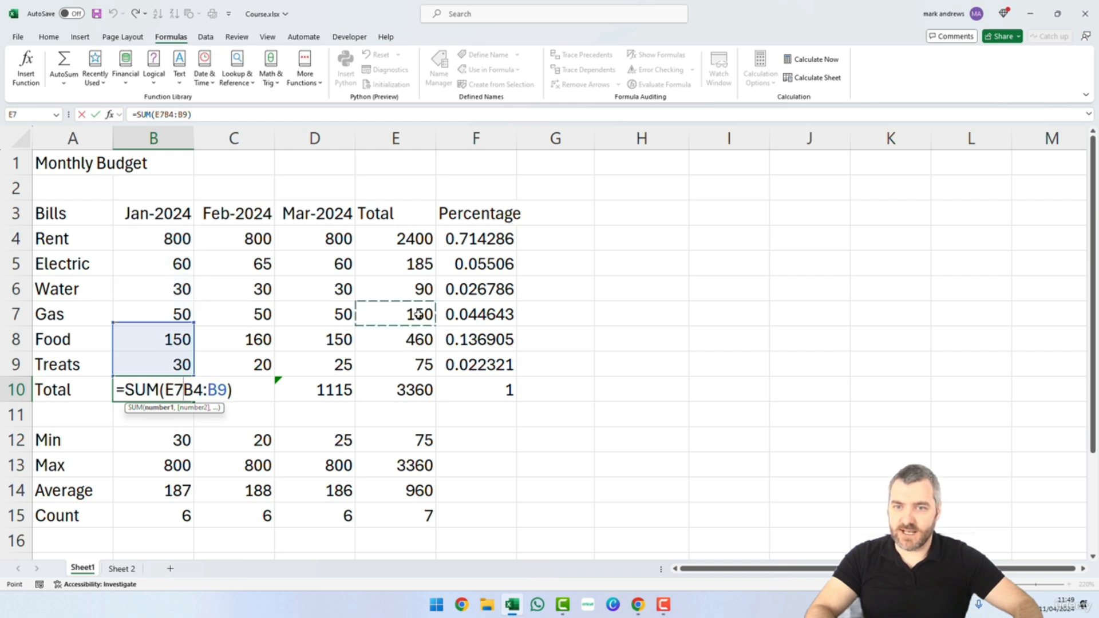
key("Escape")
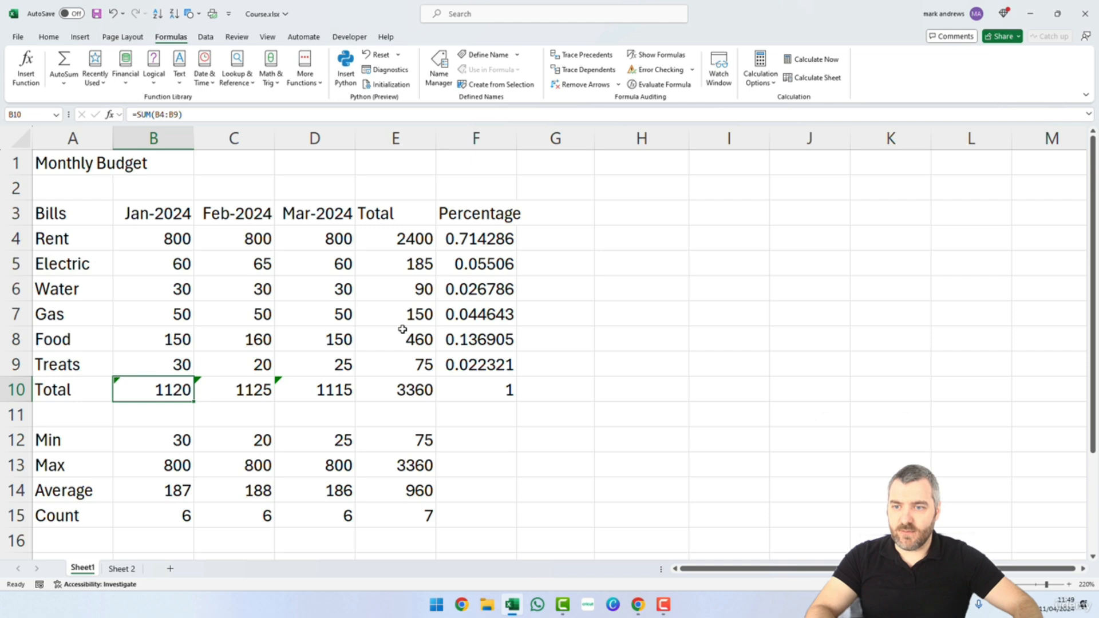
Check the ranges used by the Gas, Treats, Food and overall total formulas in E7, E9, E8 and E10.
double_click(426, 318)
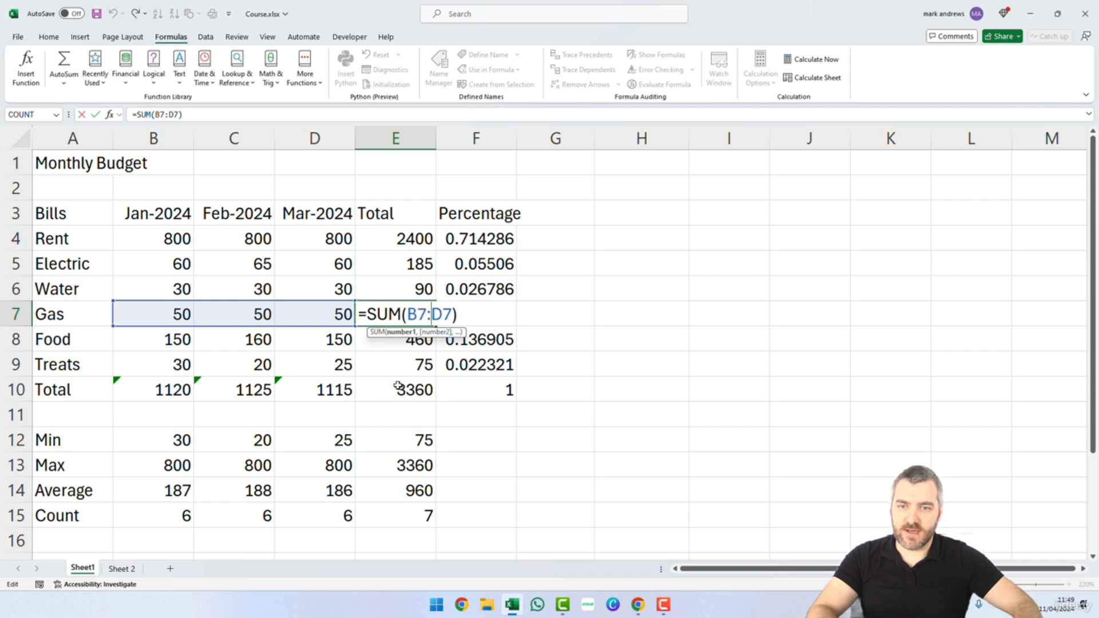
key("Return")
double_click(399, 366)
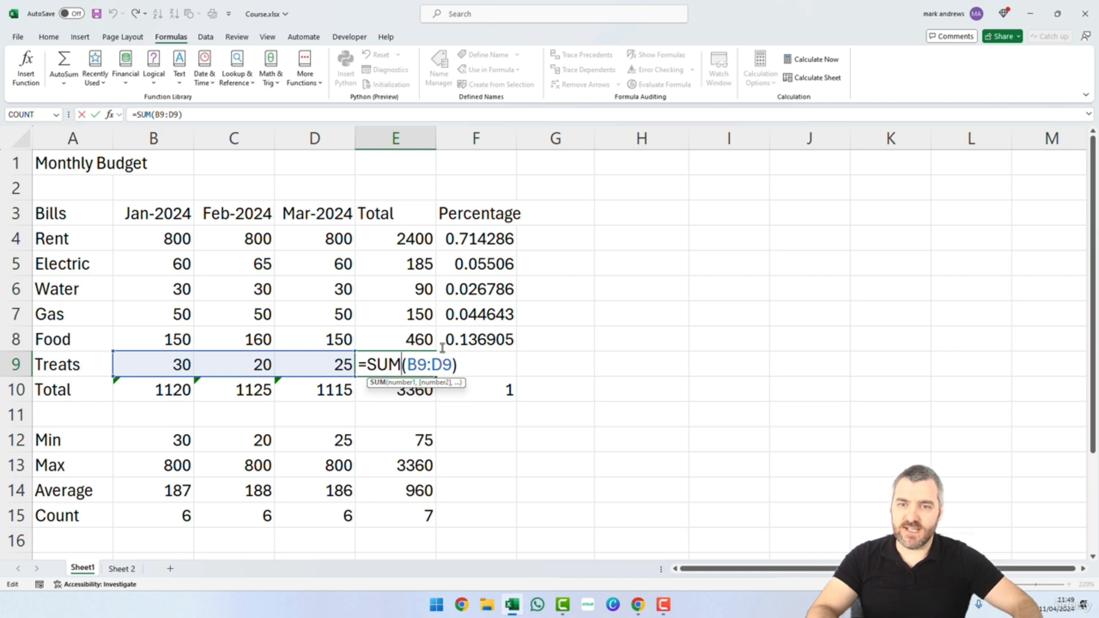
key("ctrl+Return")
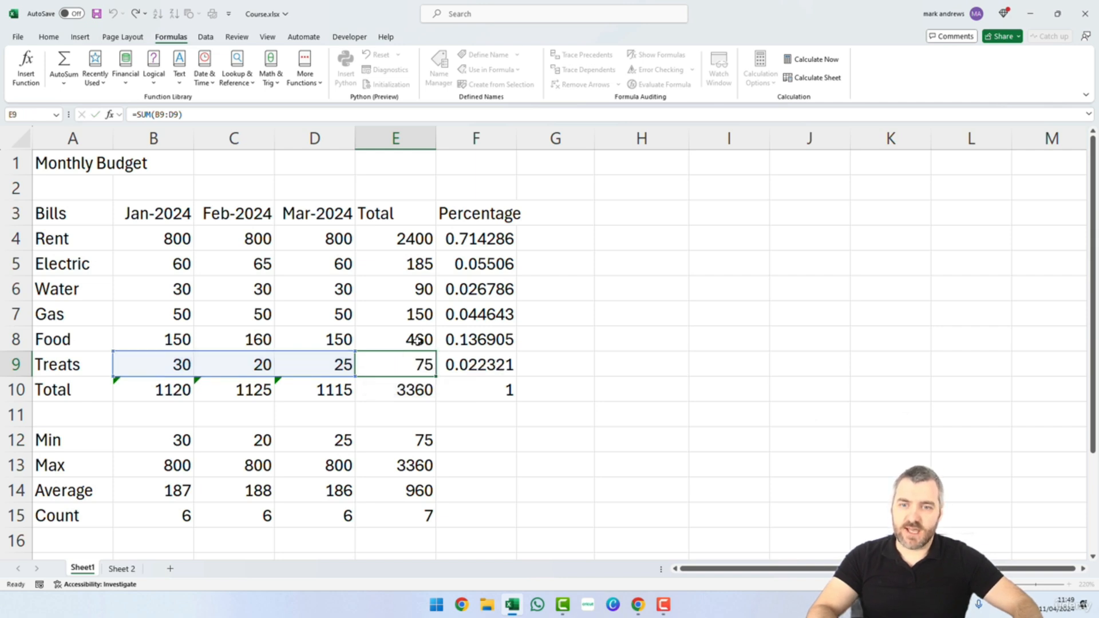
left_click(417, 340)
key("F2")
key("Escape")
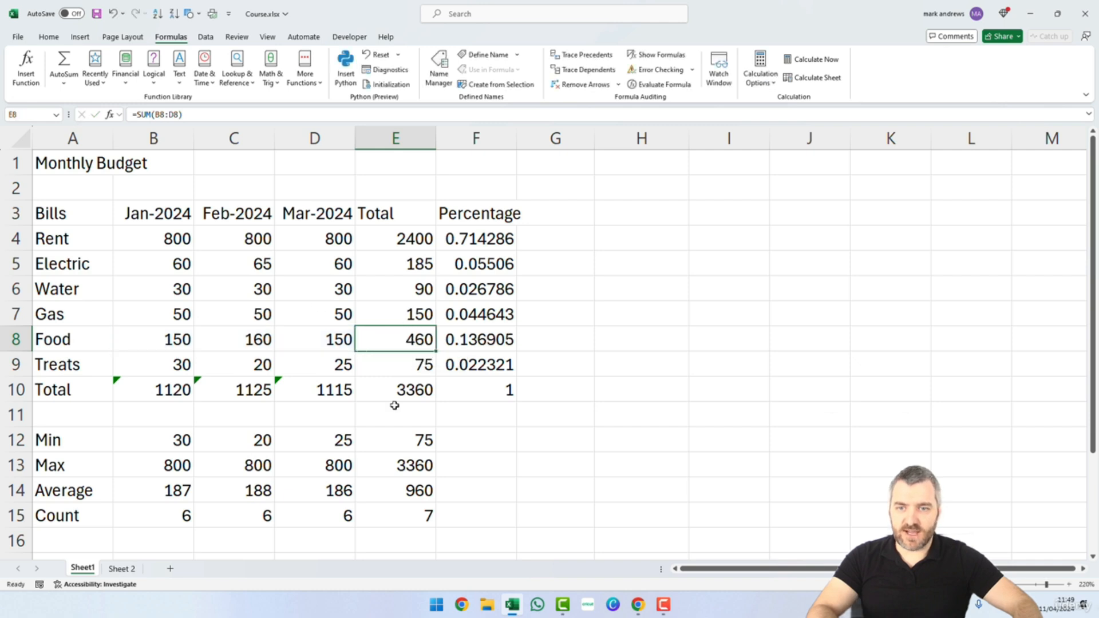
left_click(401, 388)
key("F2")
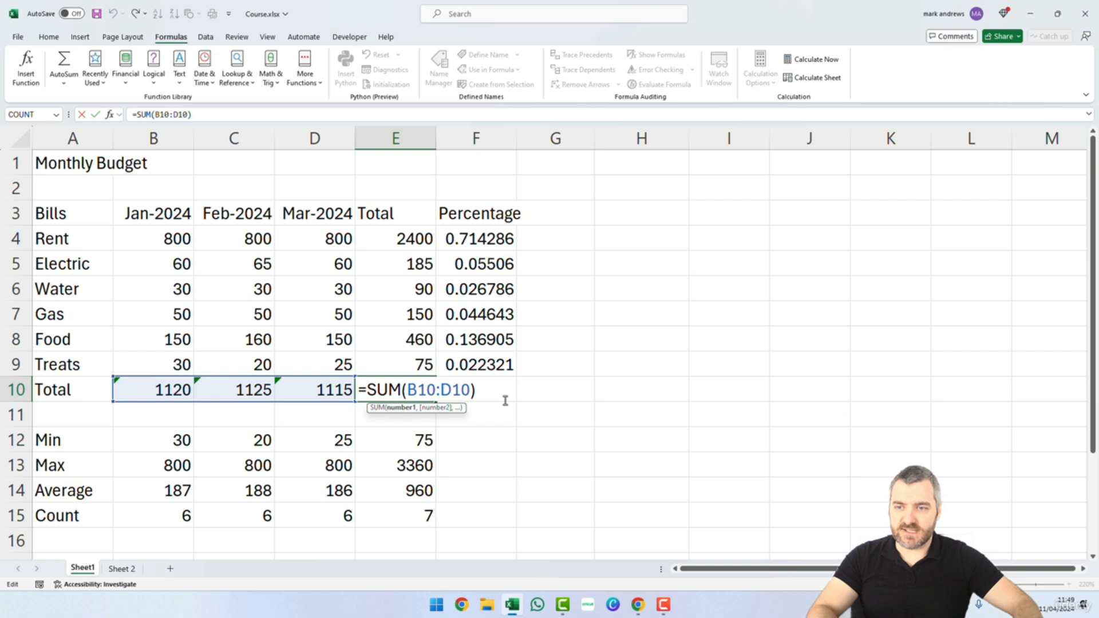
left_click(581, 396)
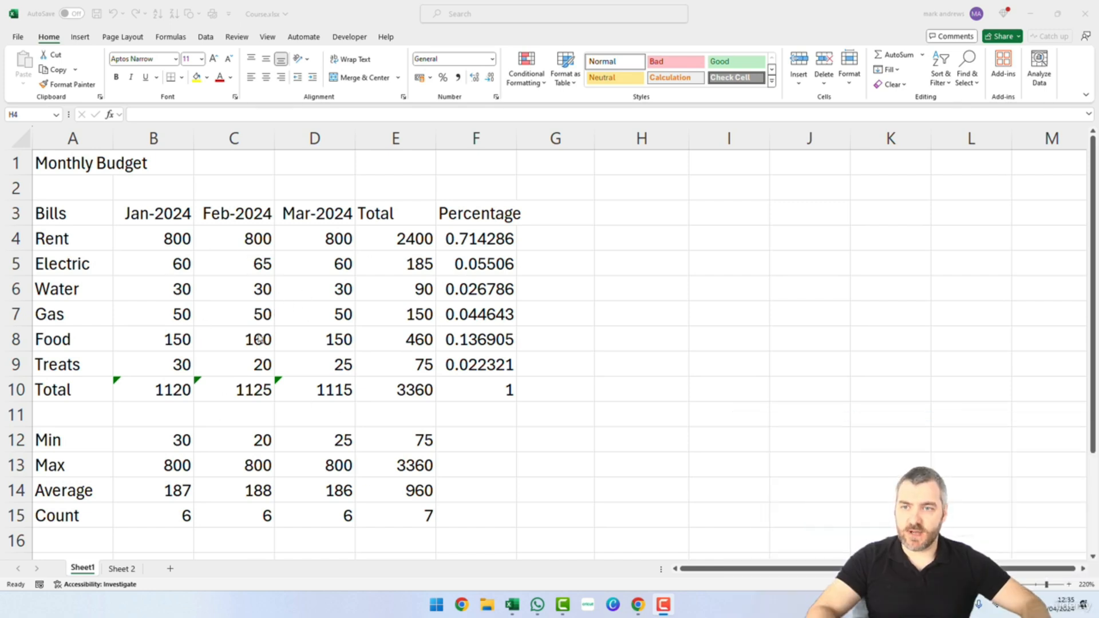
Move the percentage of the Total row from F10 to I10, and move it back to F10.
left_click(217, 263)
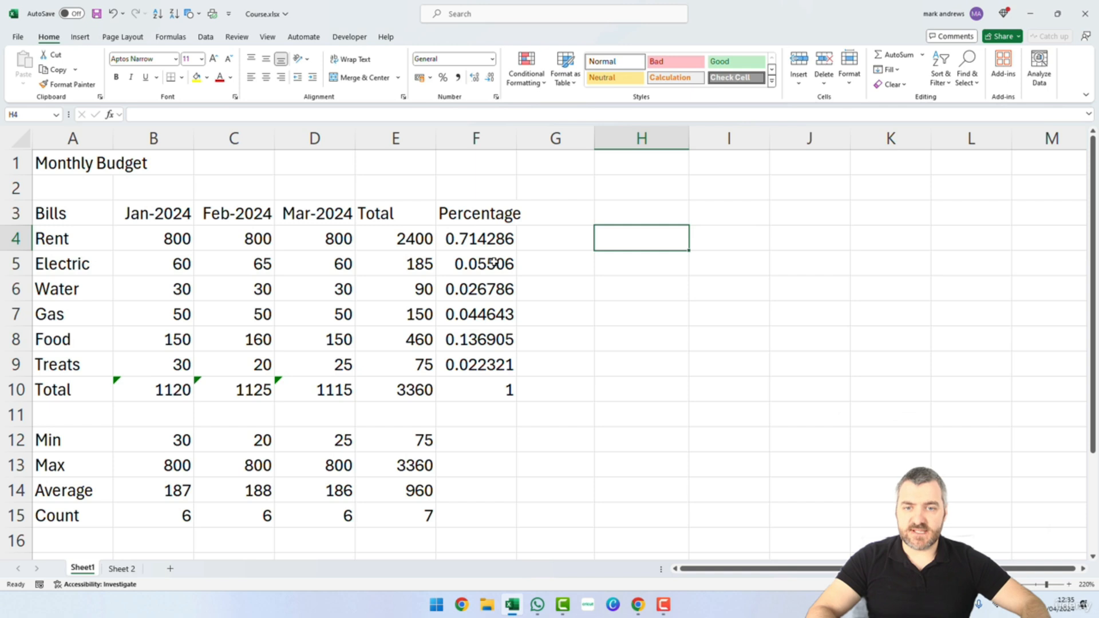
left_click(492, 390)
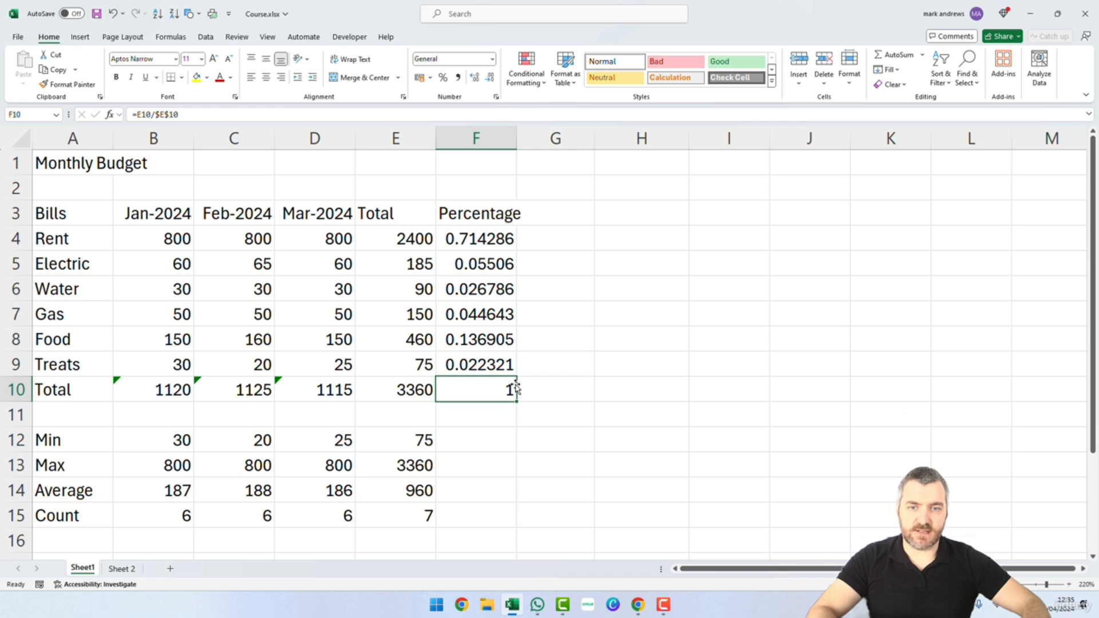
left_click_drag(516, 389, 705, 392)
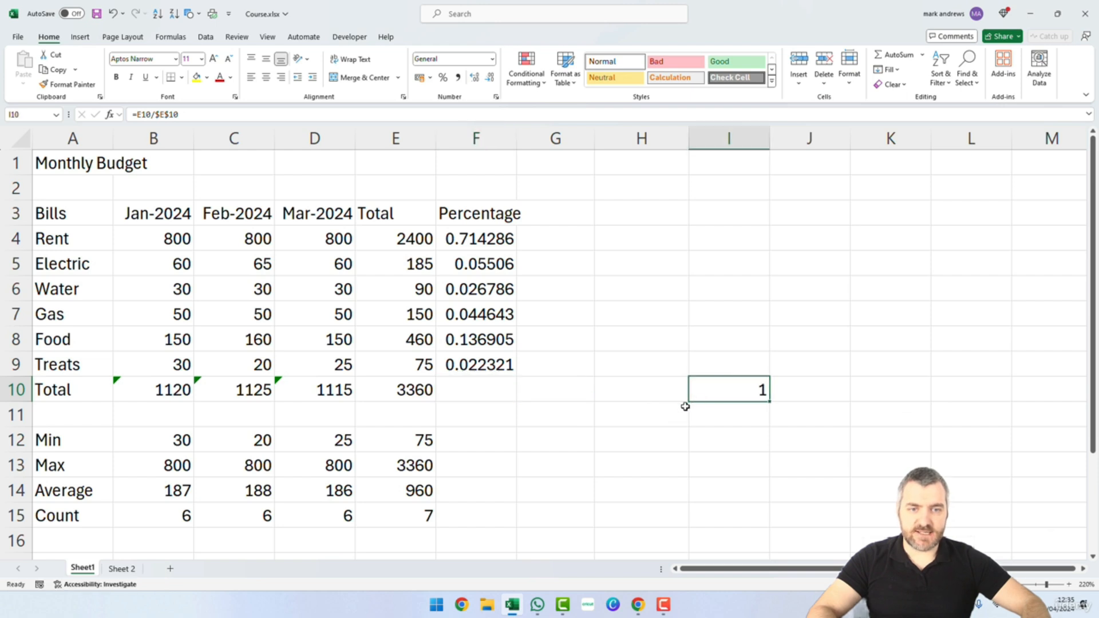
left_click_drag(769, 389, 514, 384)
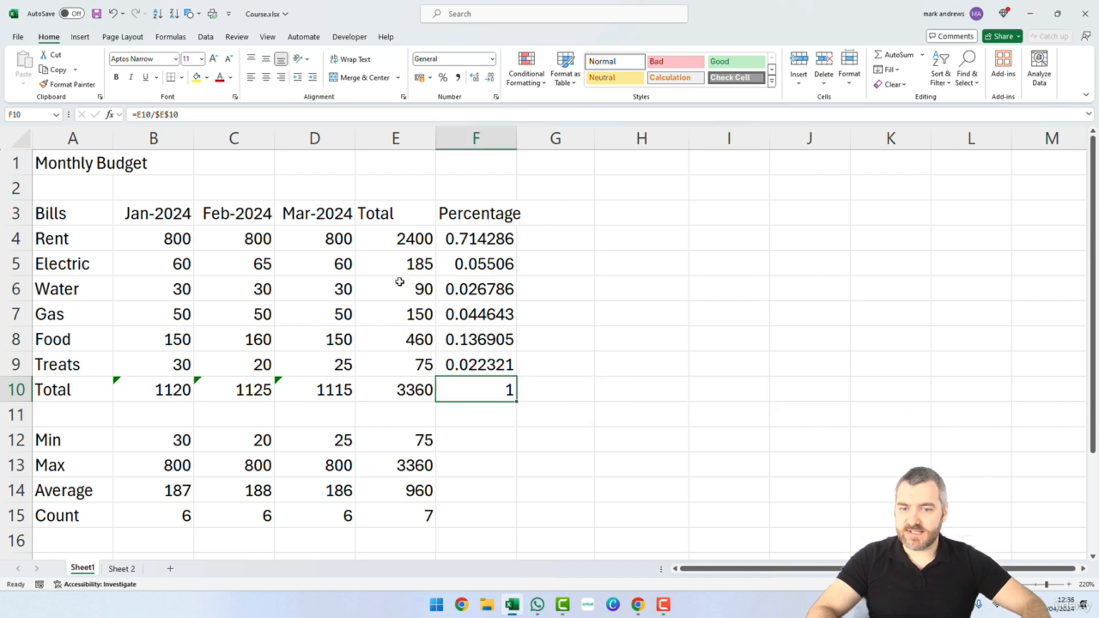
Move the whole budget table A1:F15 so that it starts at E2, and undo the move.
left_click_drag(79, 166, 471, 514)
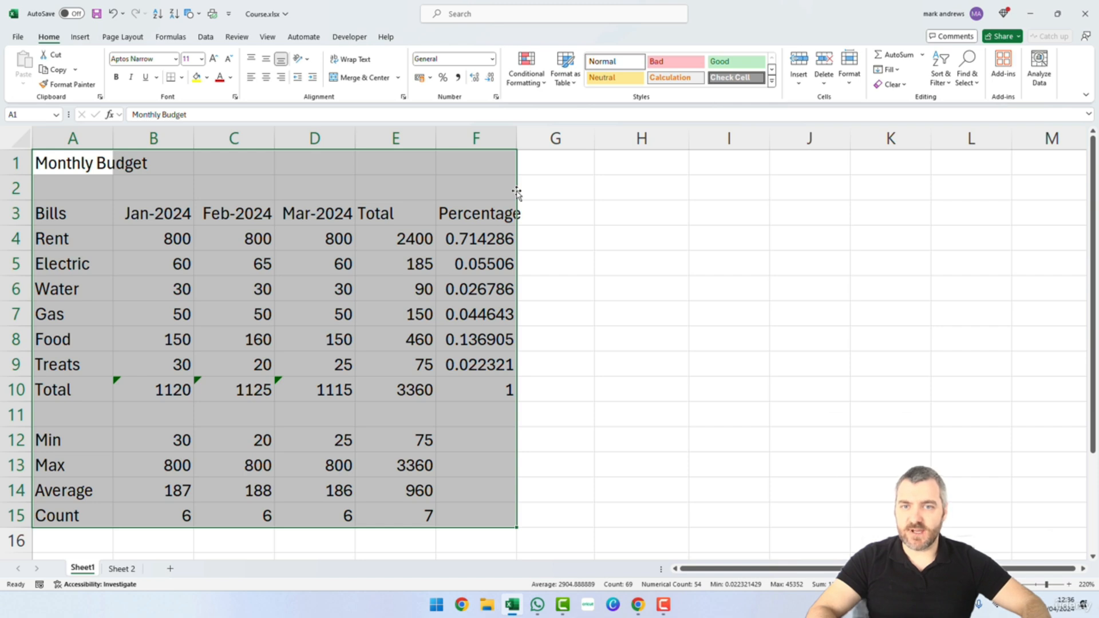
left_click_drag(517, 193, 825, 218)
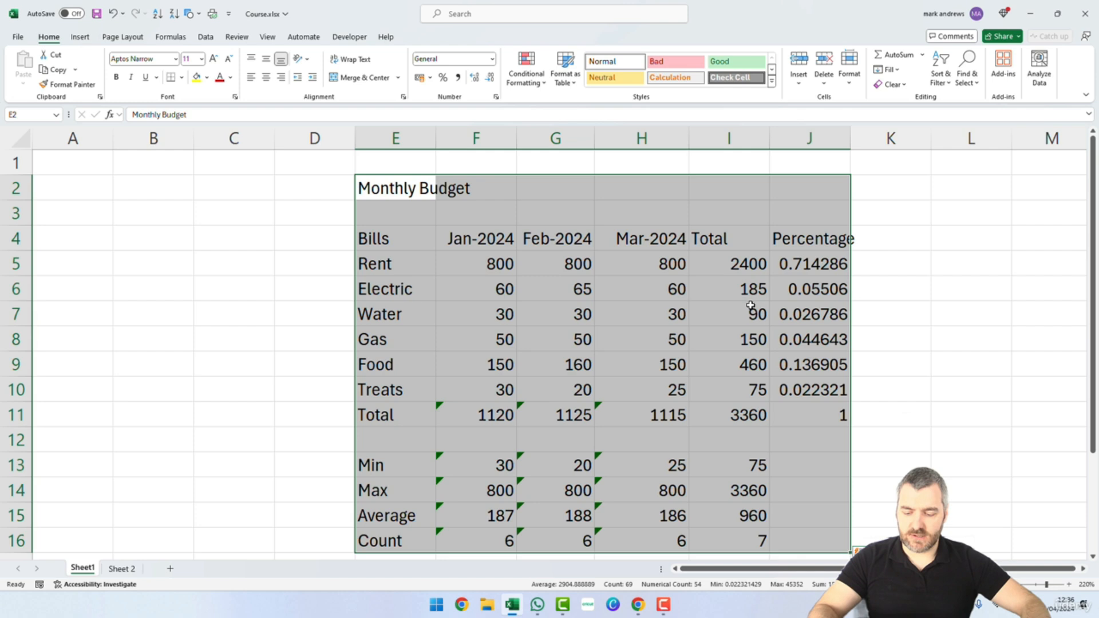
key("ctrl+z")
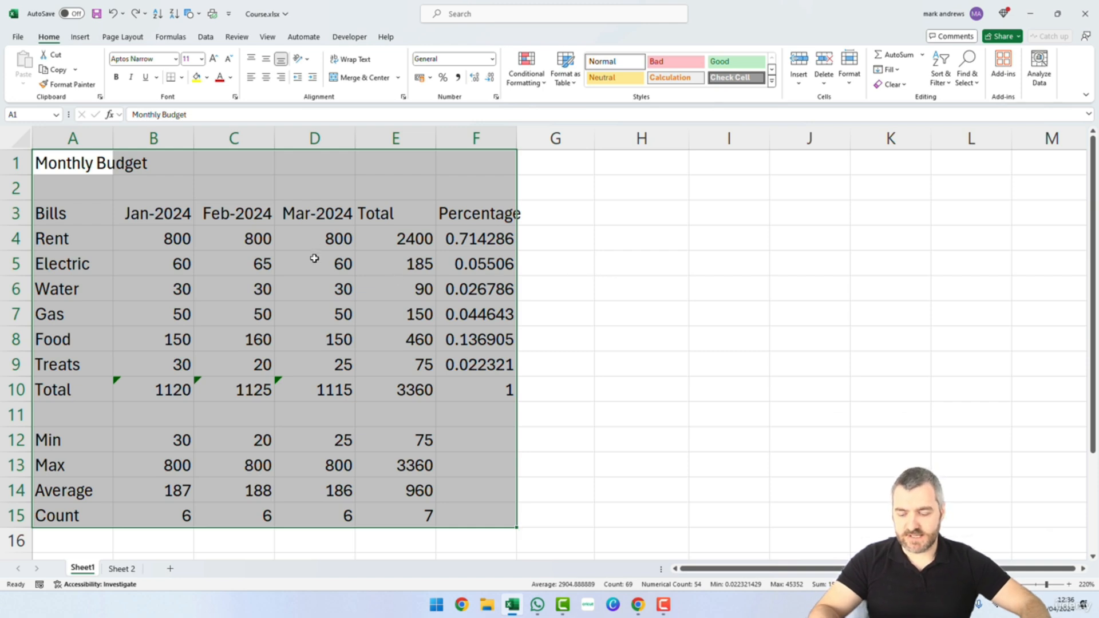
Cut the whole budget table A1:F15, paste it at H2 on the same sheet, and undo the paste.
key("ctrl+c")
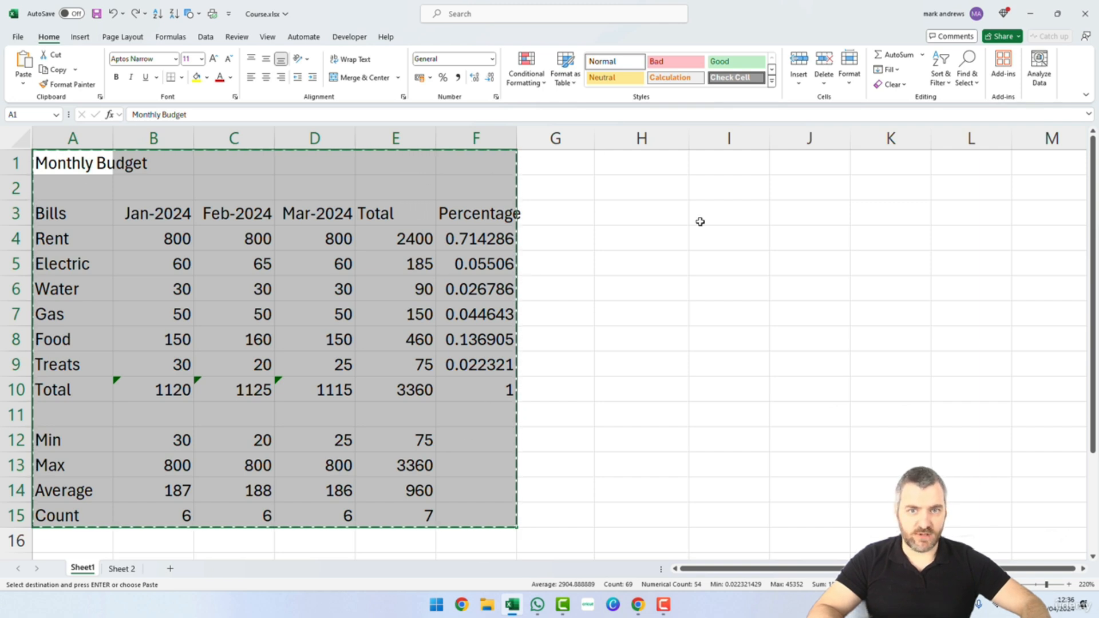
left_click(645, 263)
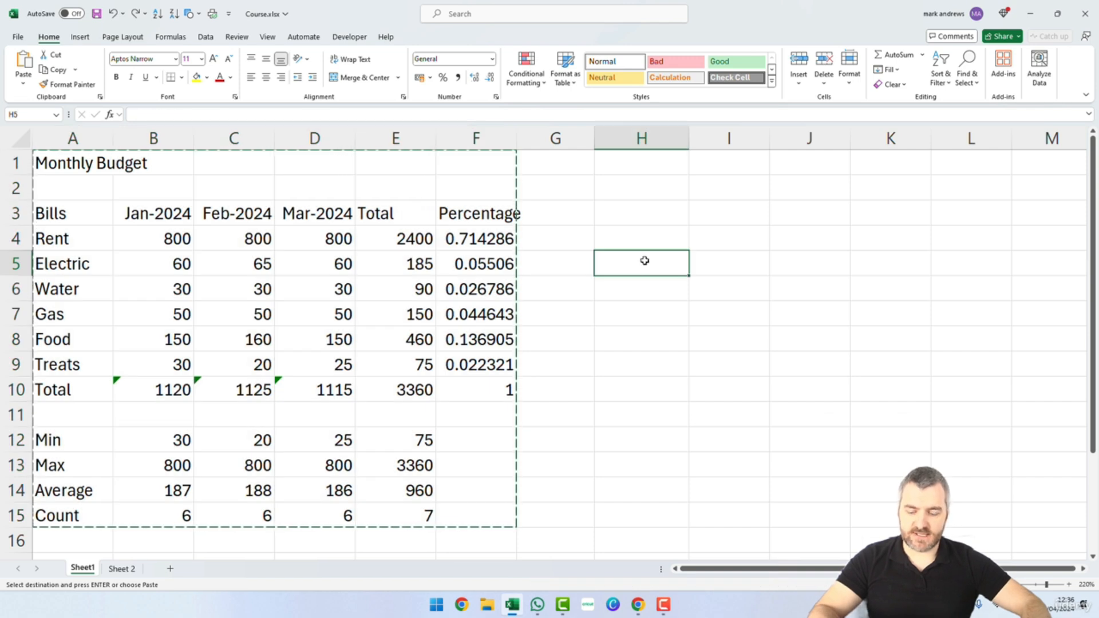
left_click(646, 174)
left_click(650, 187)
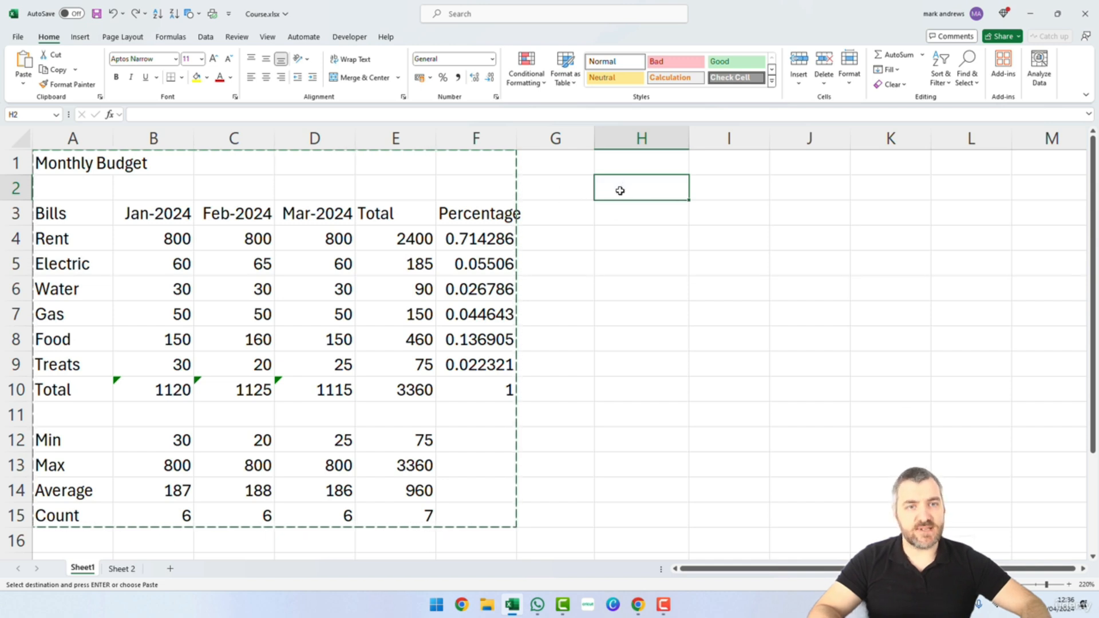
key("ctrl+v")
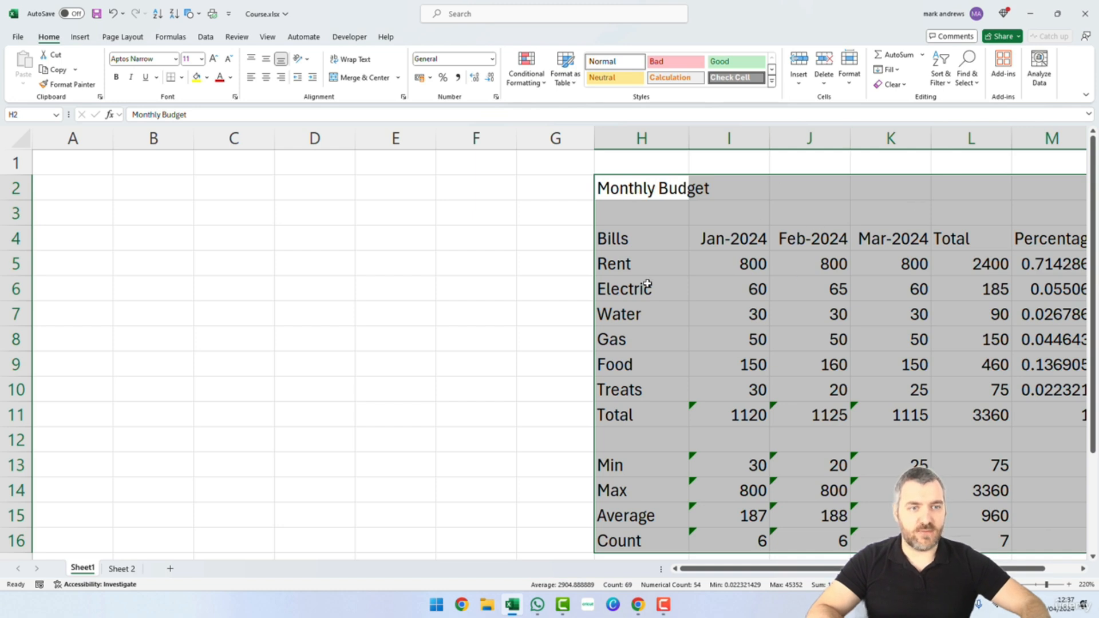
key("ctrl+z")
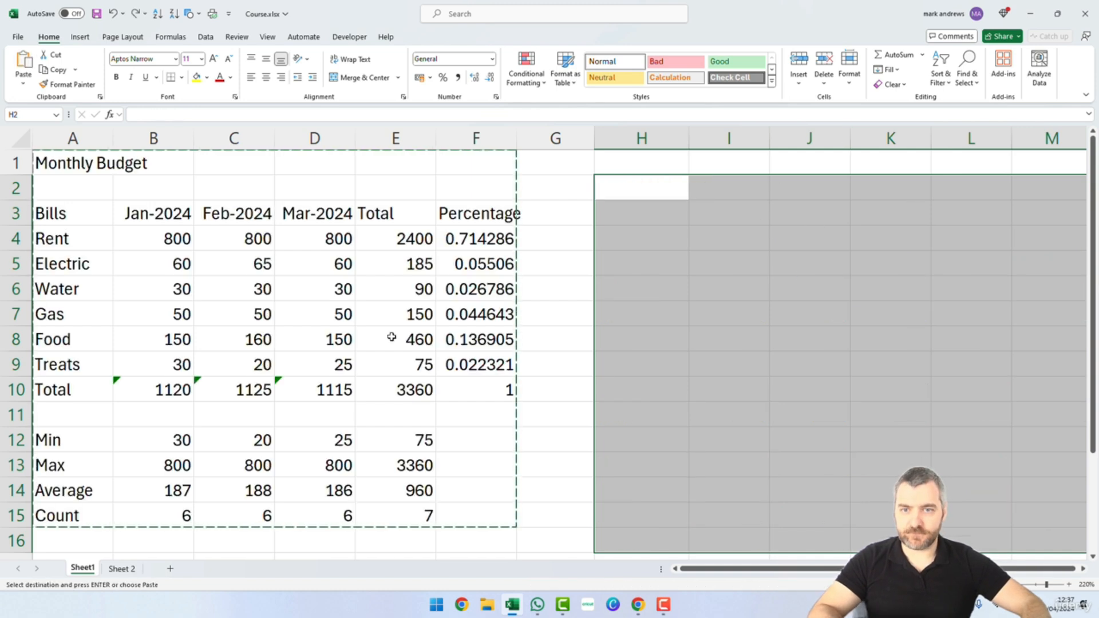
left_click(580, 270)
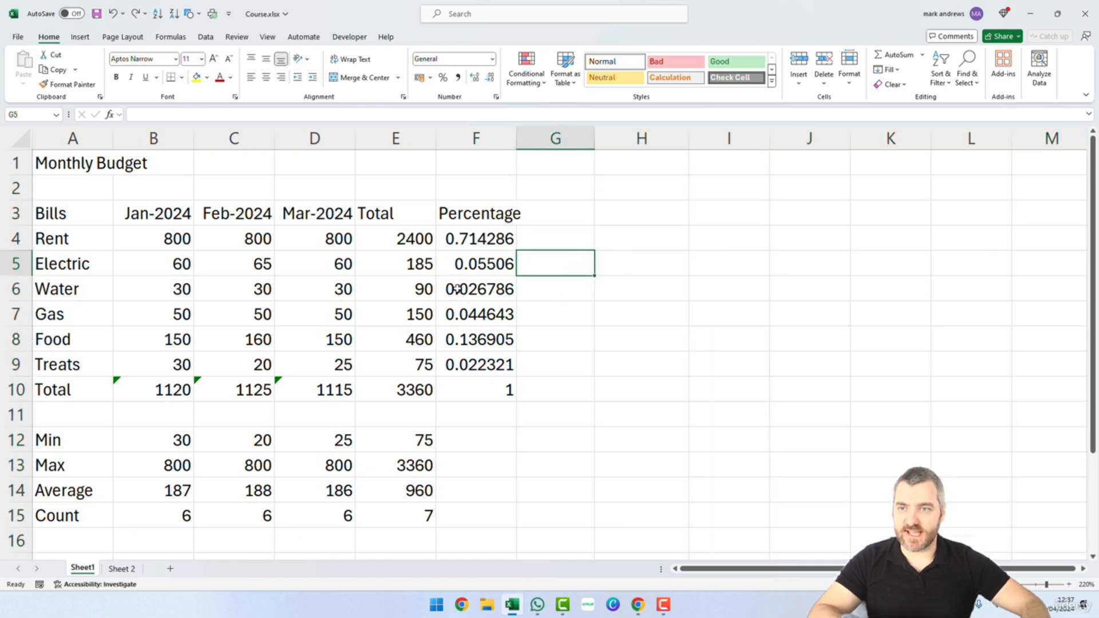
Cut the budget table A1:F15 from Sheet1 and paste it into Sheet 2, starting at B2.
left_click(121, 569)
left_click(80, 570)
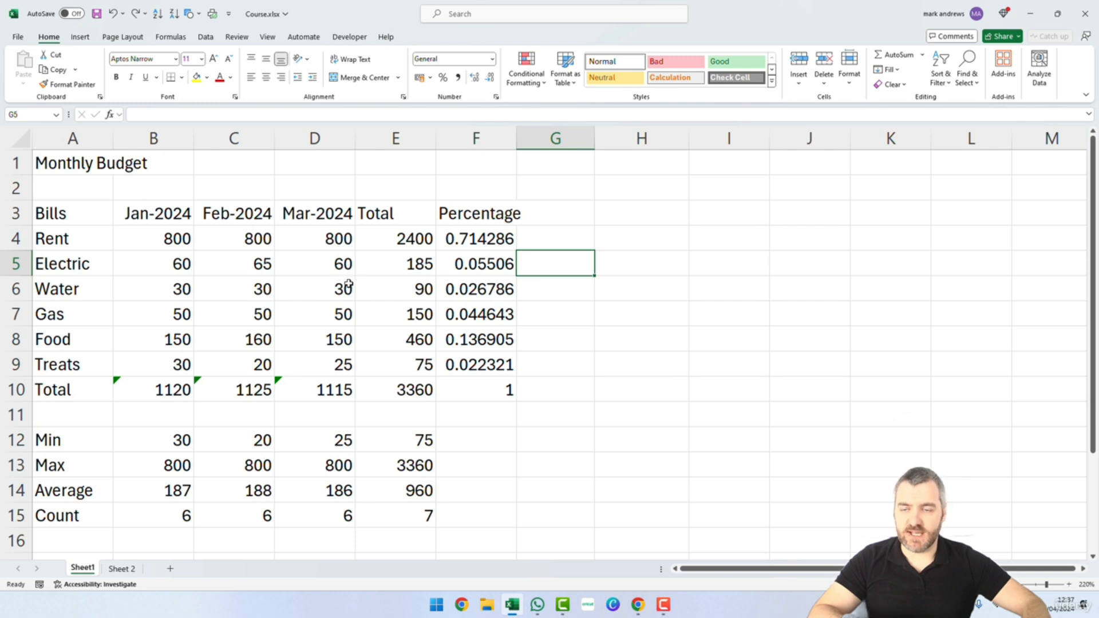
left_click_drag(80, 165, 458, 523)
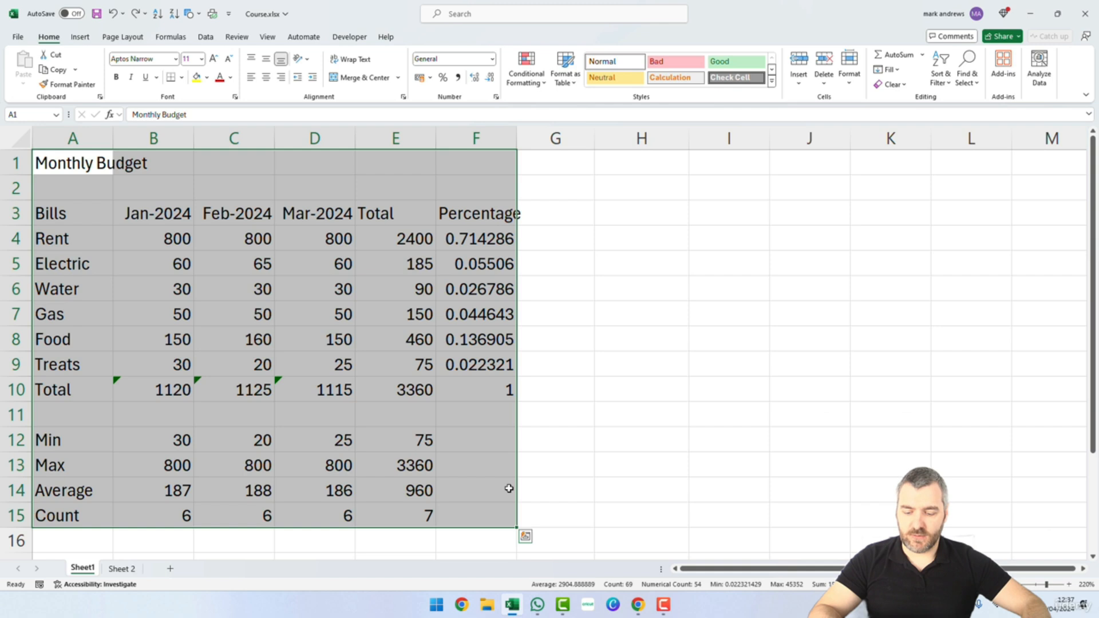
key("ctrl+c")
left_click(122, 568)
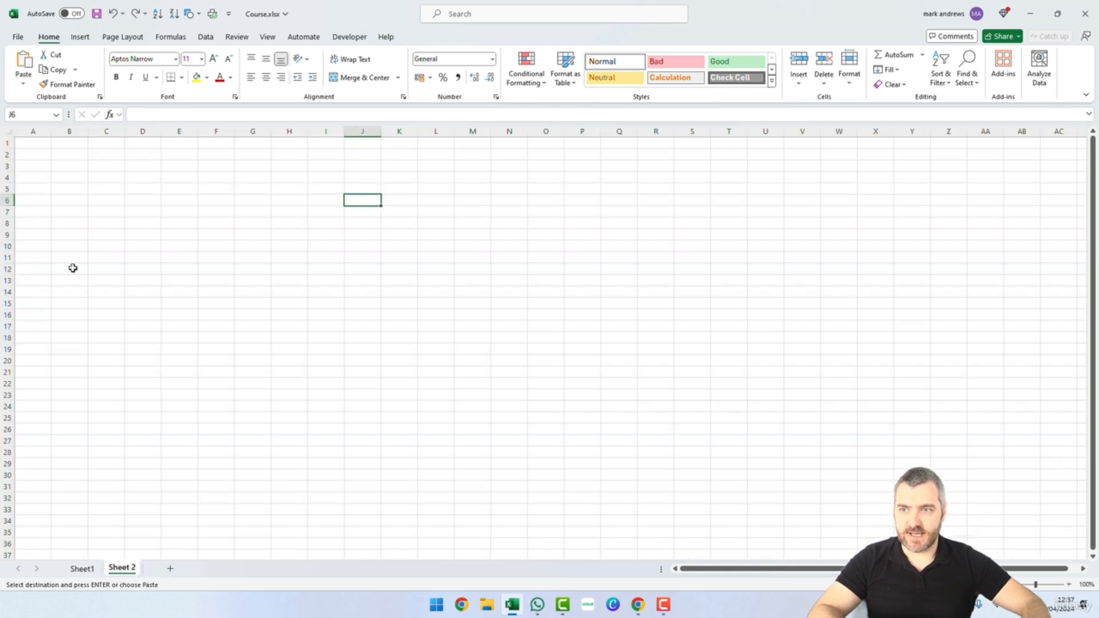
left_click(57, 152)
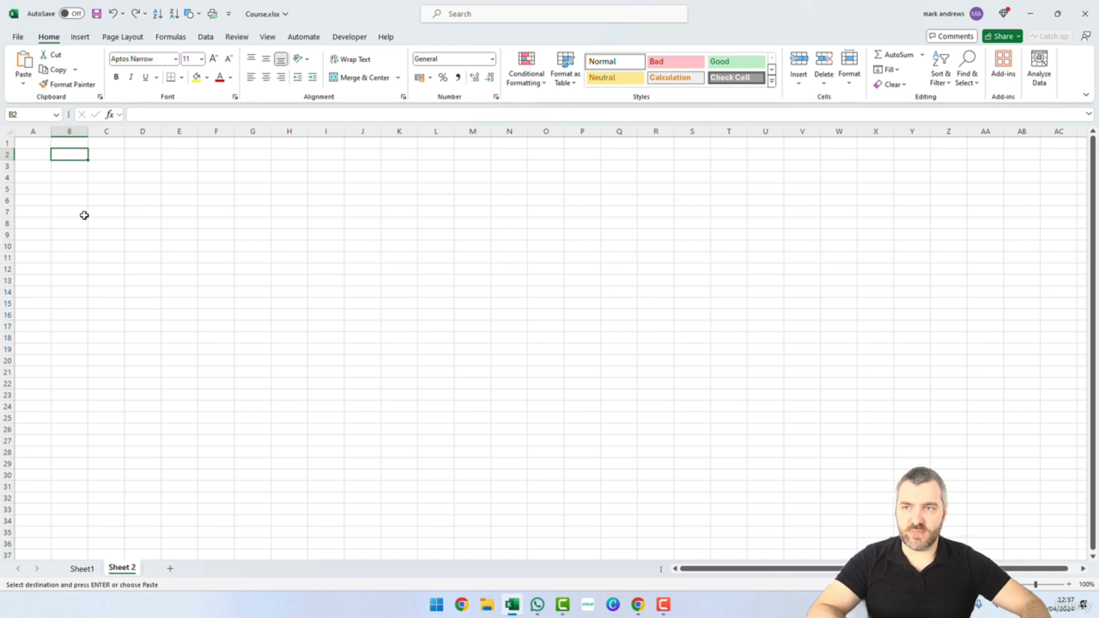
key("Return")
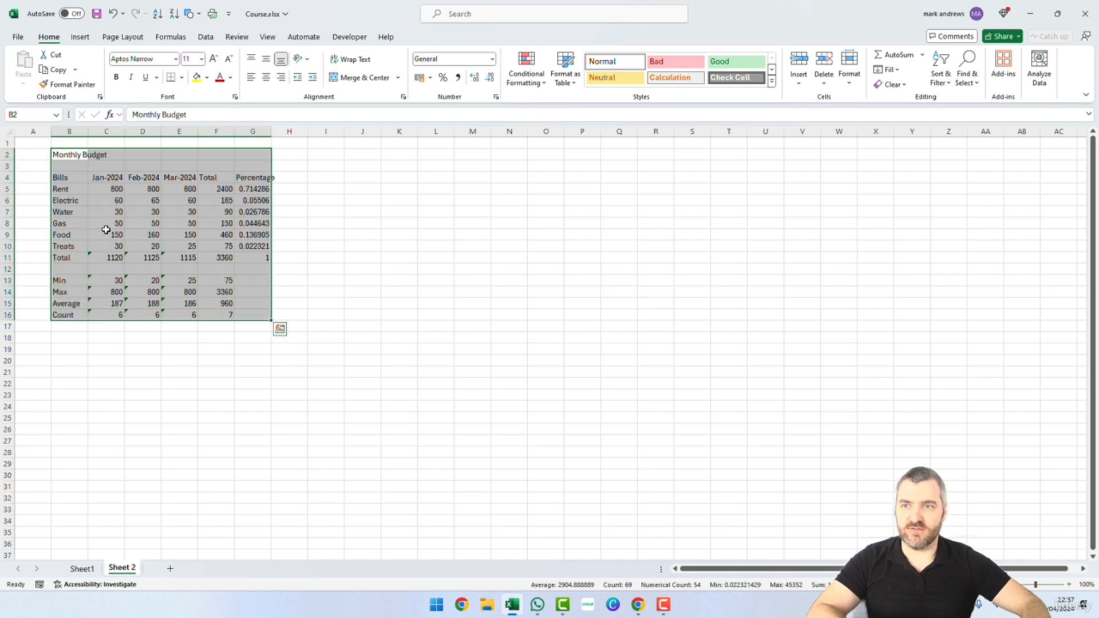
left_click(298, 257)
Check Sheet1 after the move, and undo the table's move to Sheet 2.
left_click(82, 569)
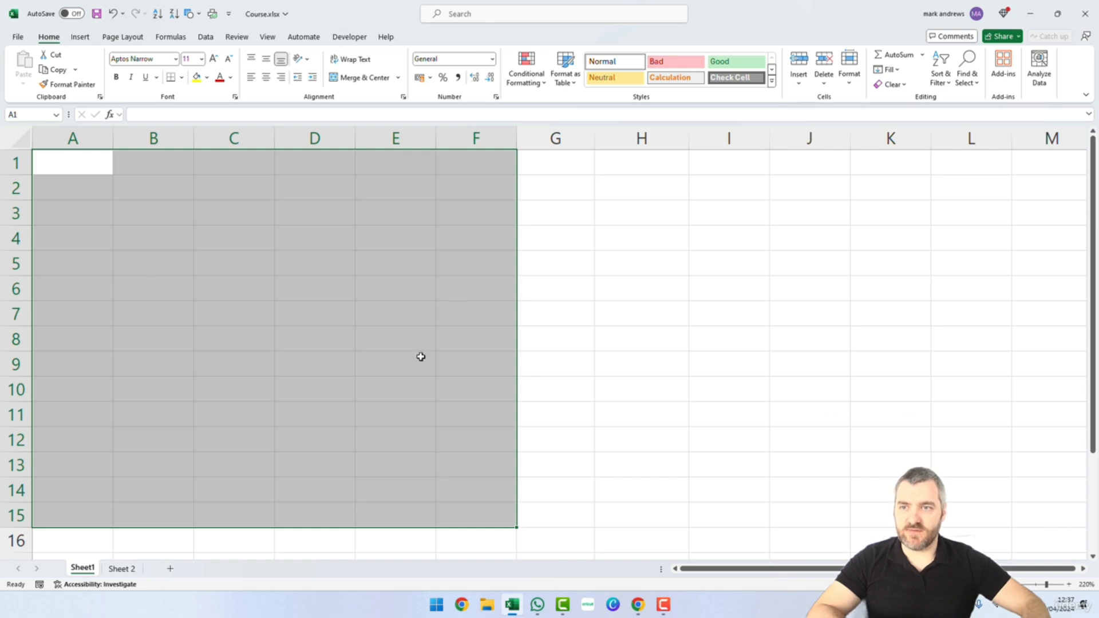
left_click(123, 569)
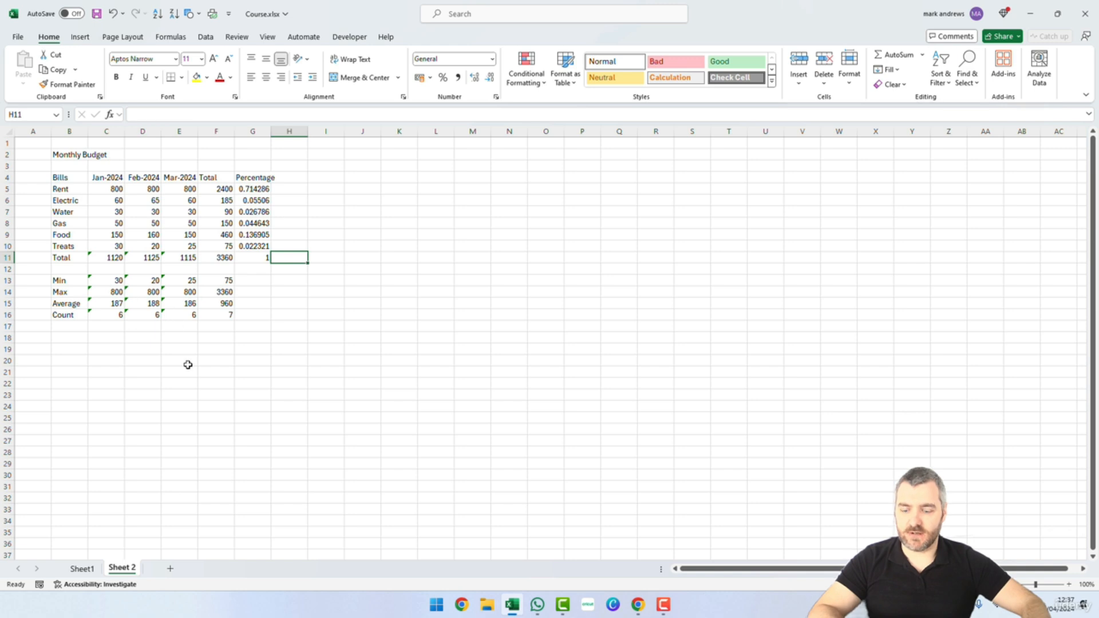
key("ctrl+a")
key("ctrl+c")
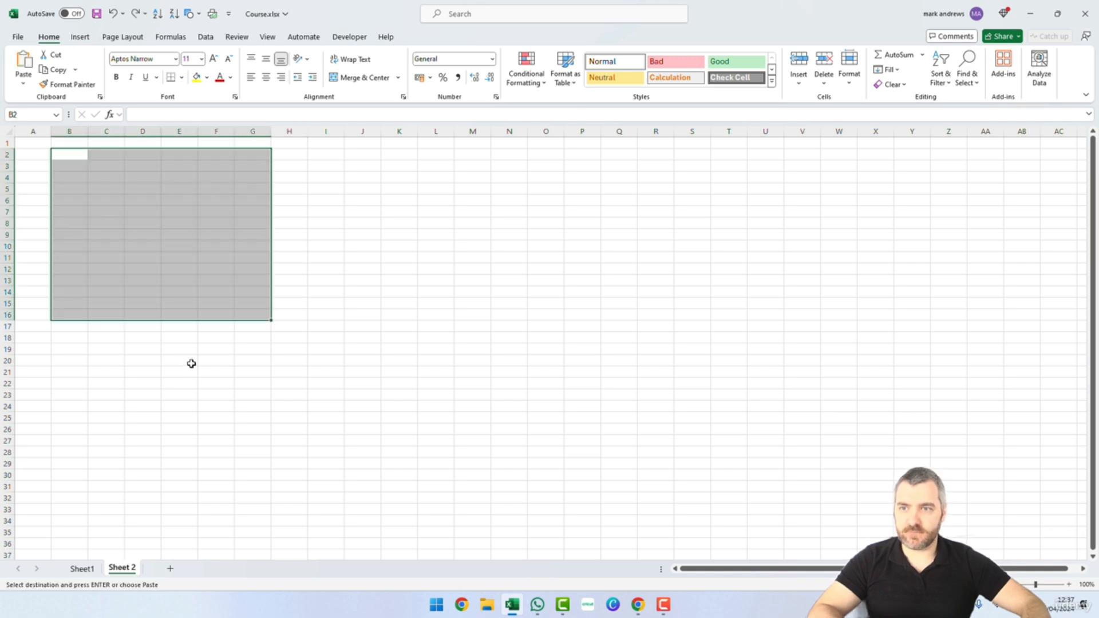
left_click(83, 568)
key("Escape")
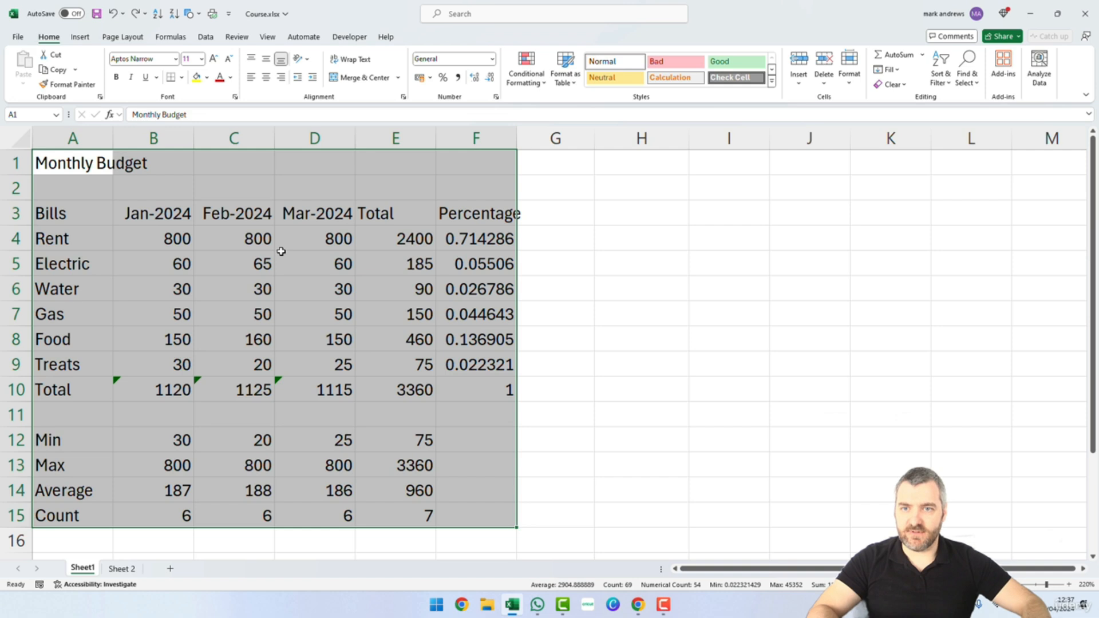
left_click(555, 237)
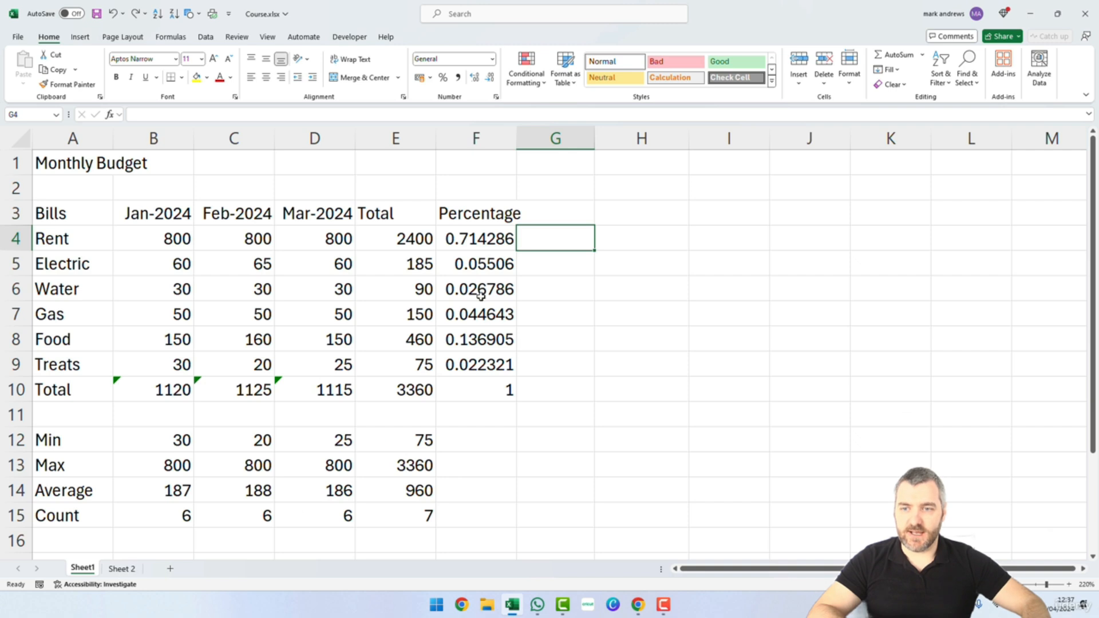
Copy the budget table A1:F15 from Sheet1 and paste it into Sheet 2, starting at B2.
left_click(121, 568)
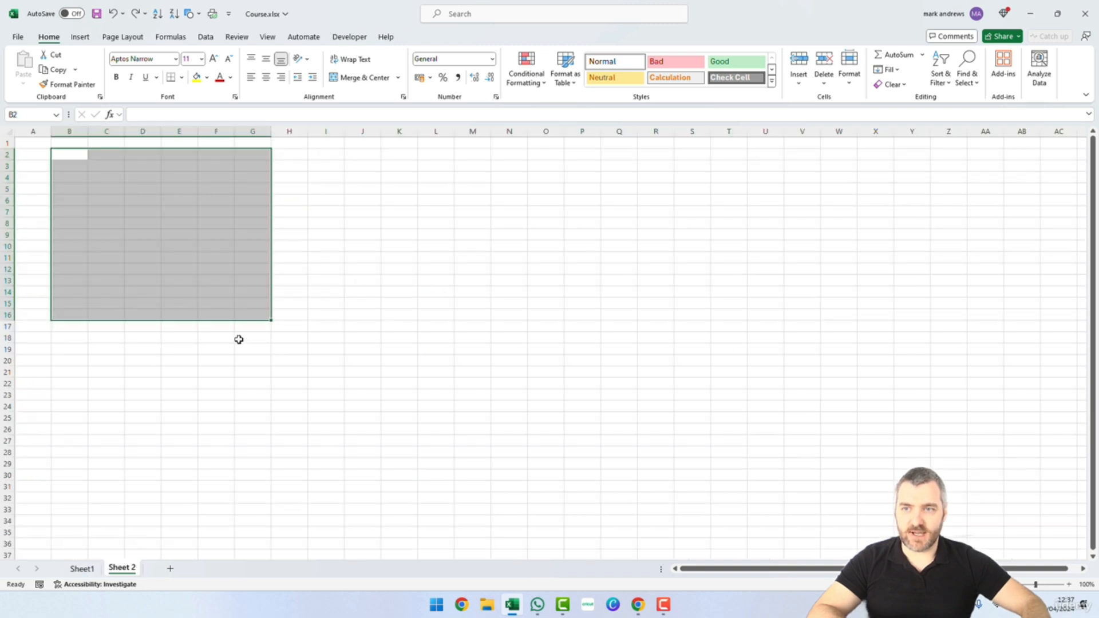
left_click(263, 338)
left_click(83, 157)
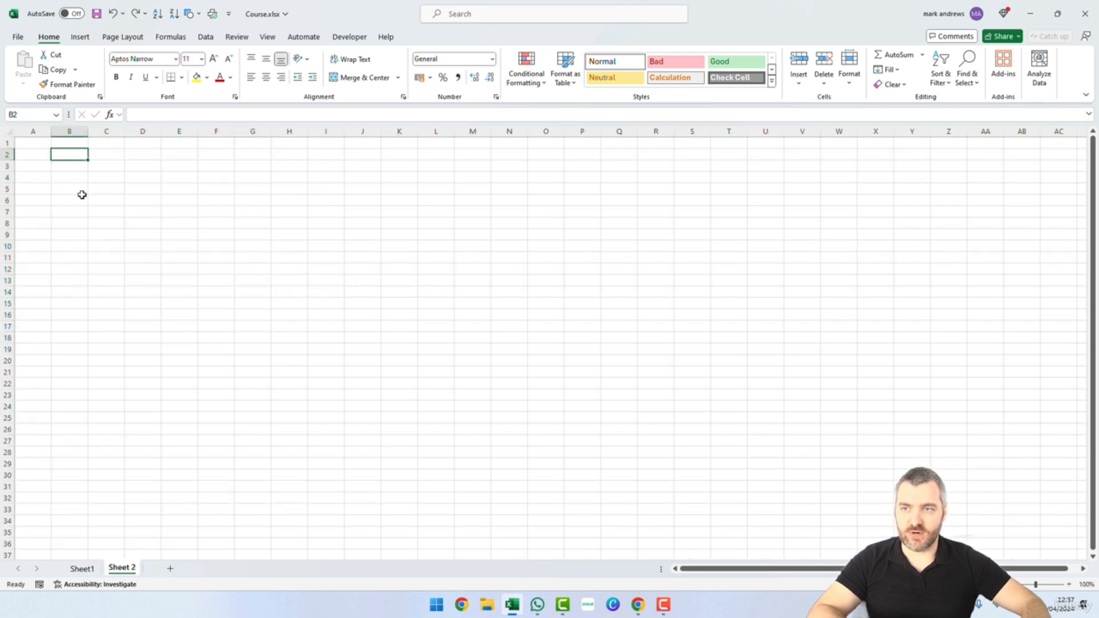
left_click(82, 568)
left_click_drag(66, 165, 462, 515)
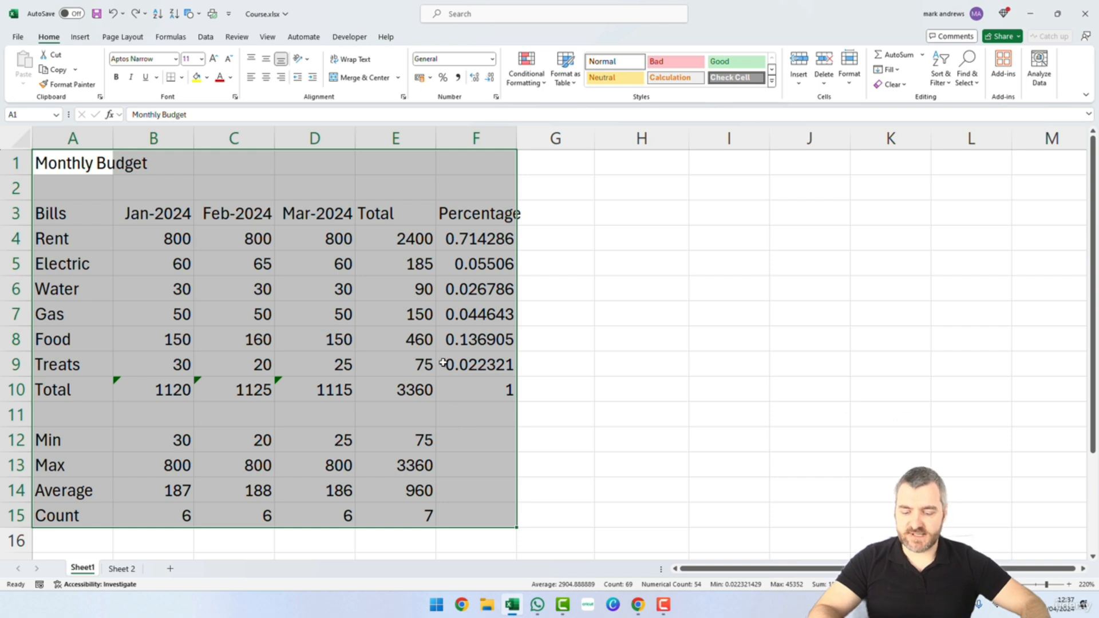
key("ctrl+c")
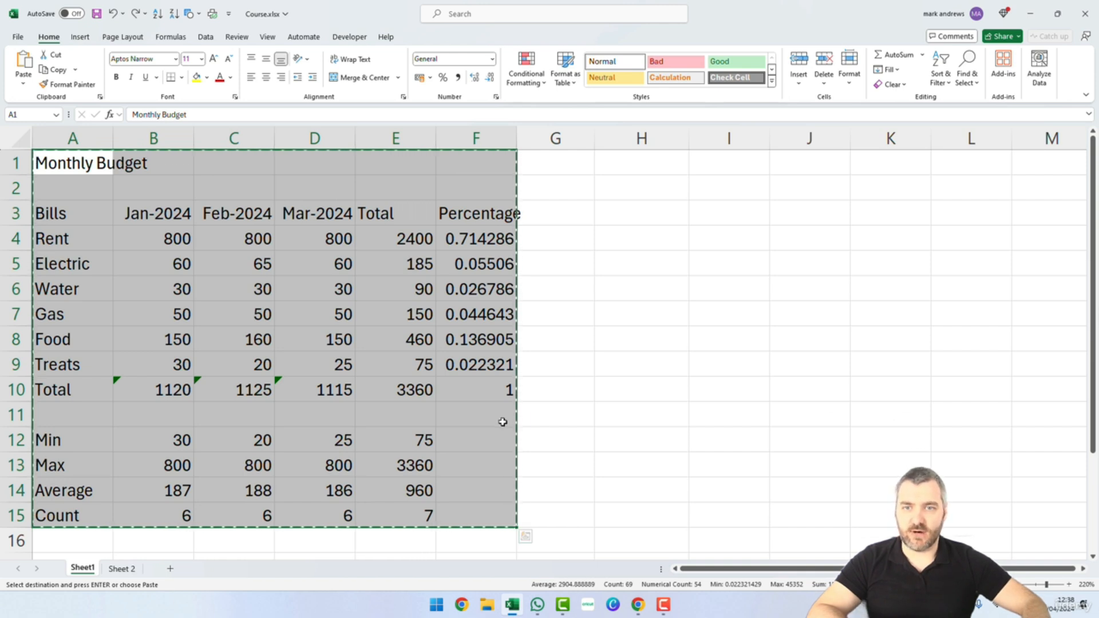
left_click(121, 570)
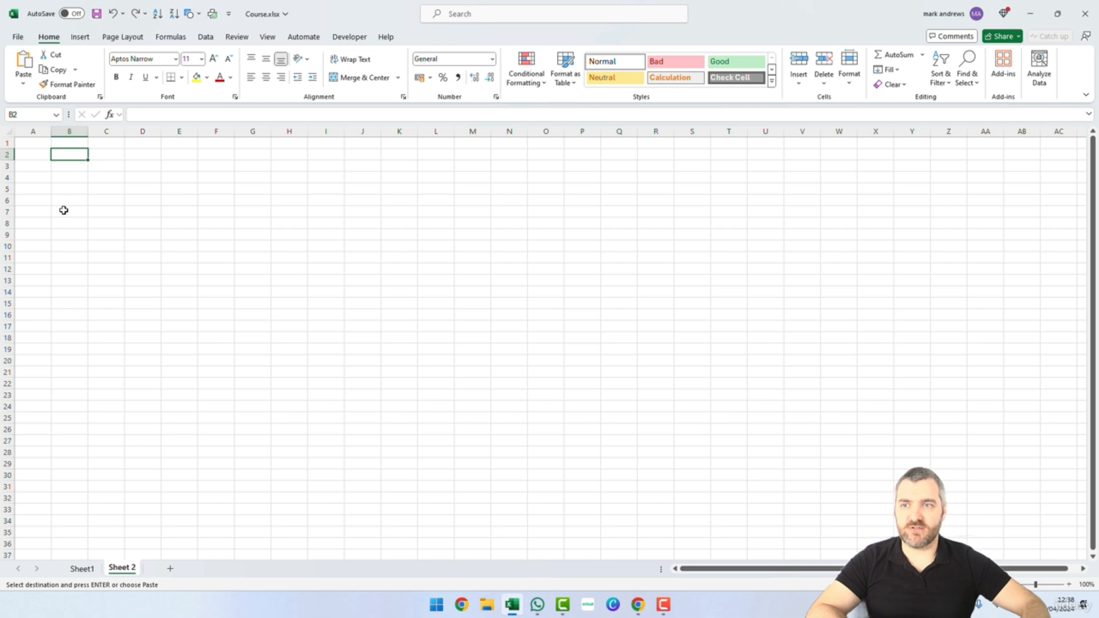
key("ctrl+v")
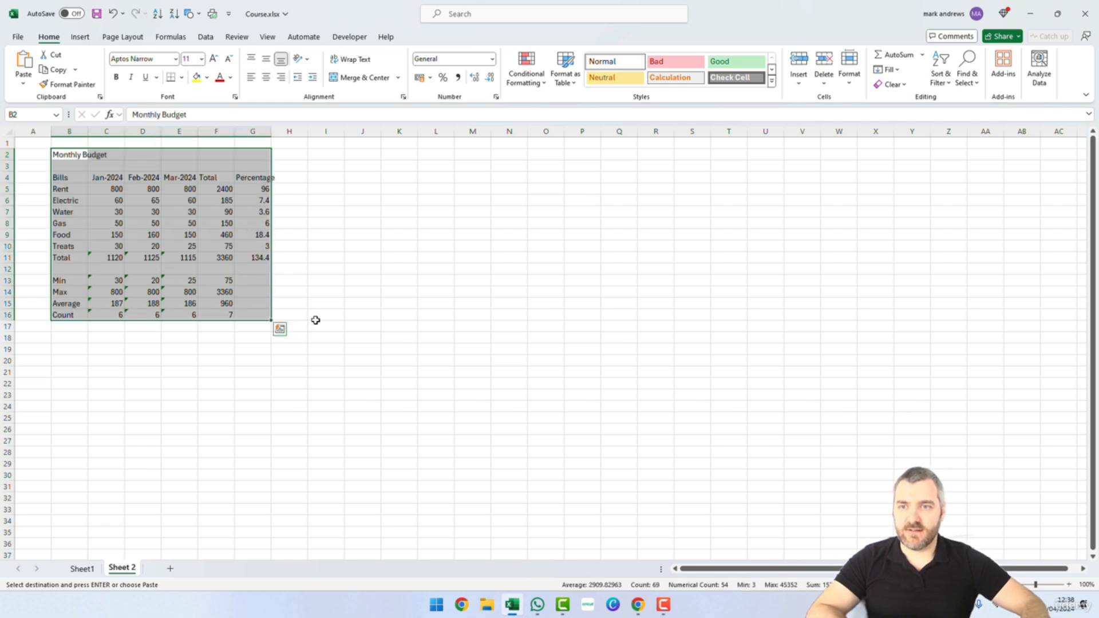
left_click(331, 312)
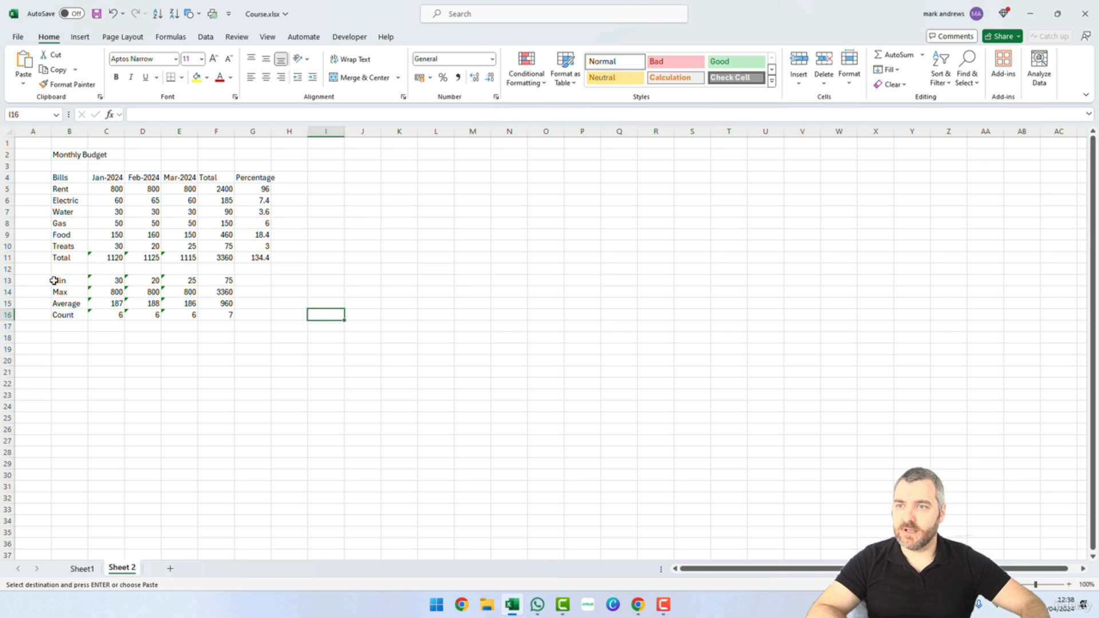
Compare the original table on Sheet1 with its copy on Sheet 2, and end the copy mode.
left_click(82, 568)
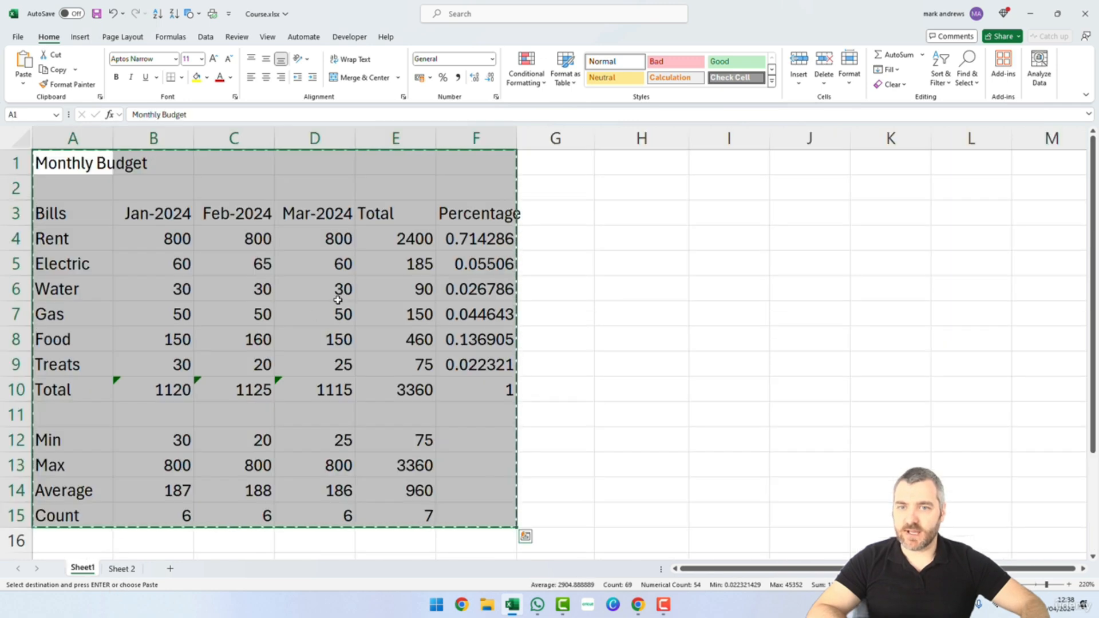
left_click(279, 247)
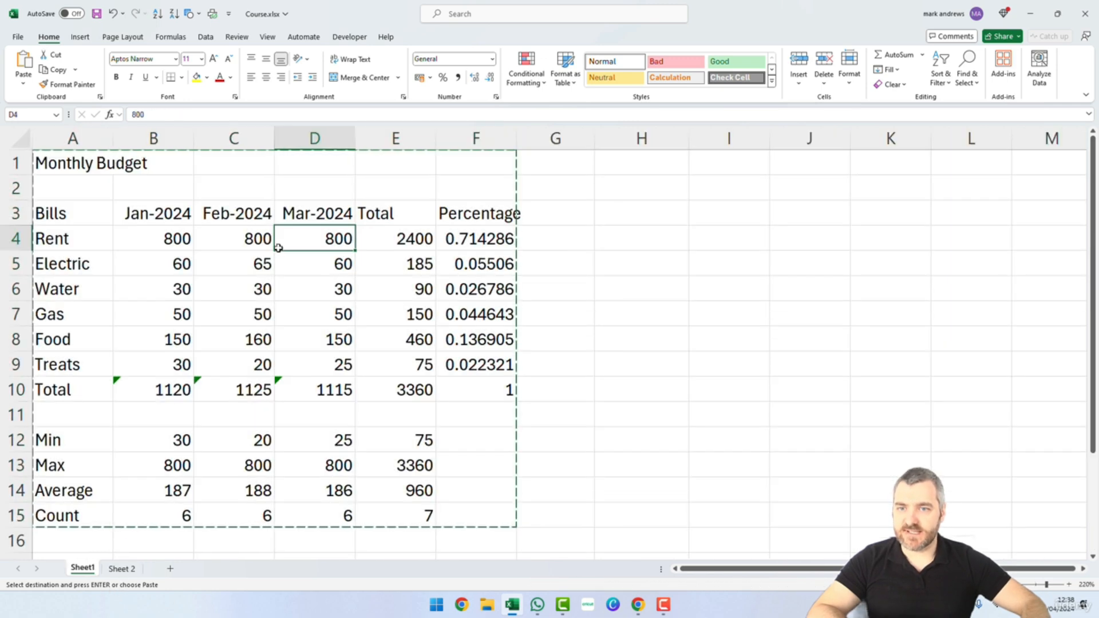
left_click(123, 569)
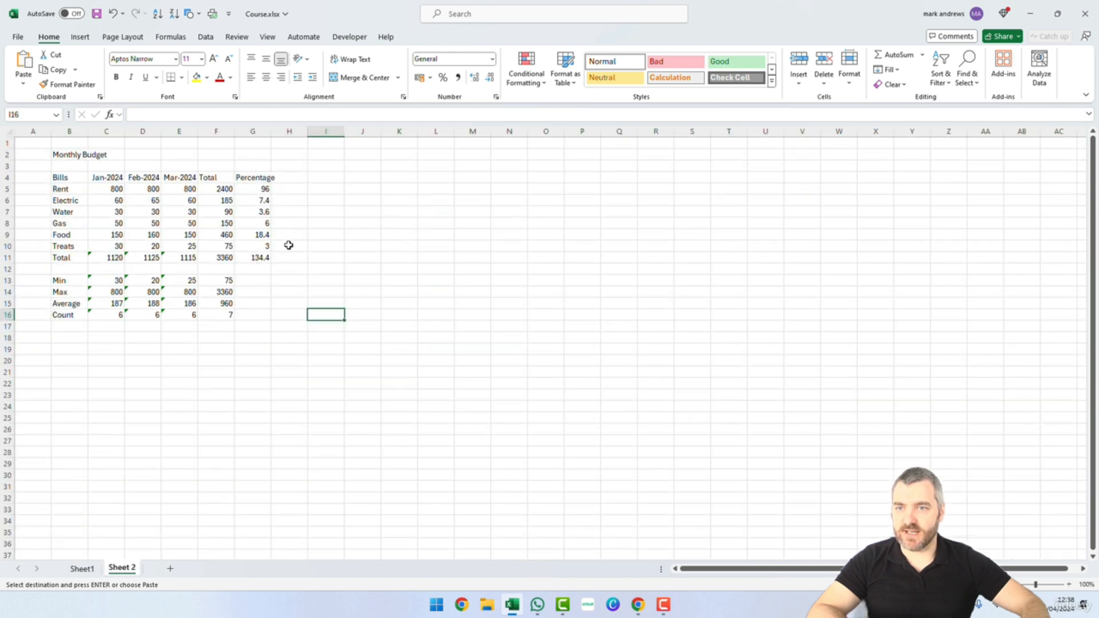
left_click(326, 224)
key("Escape")
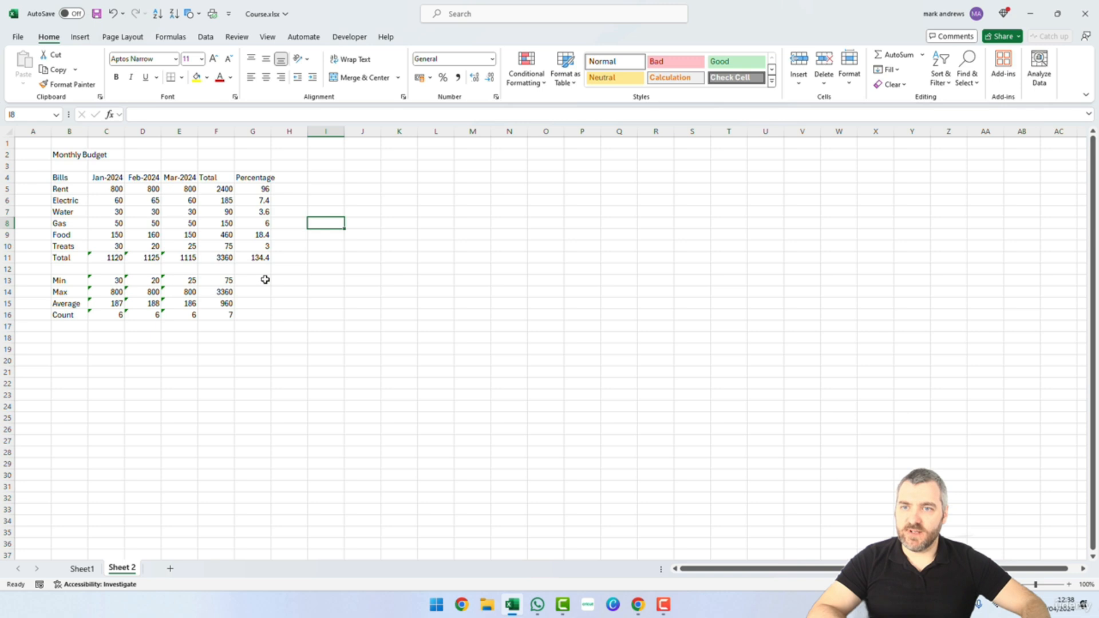
Examine the copied percentages on Sheet 2 and the Rent percentage's formula in G5 against the original on Sheet1.
left_click_drag(260, 188, 260, 257)
left_click(259, 191)
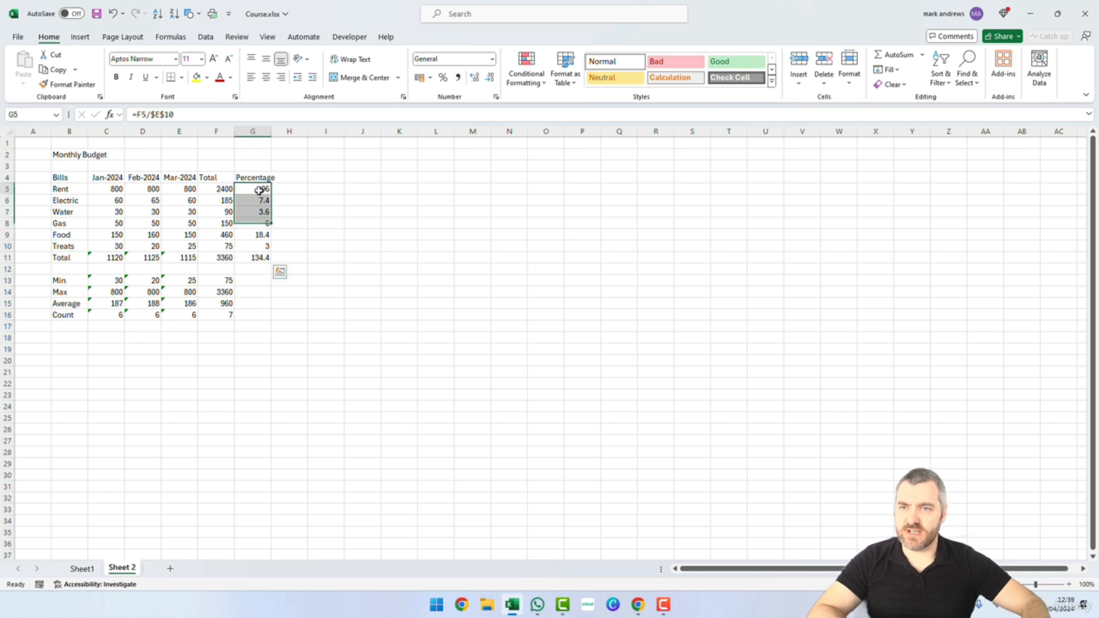
left_click(82, 569)
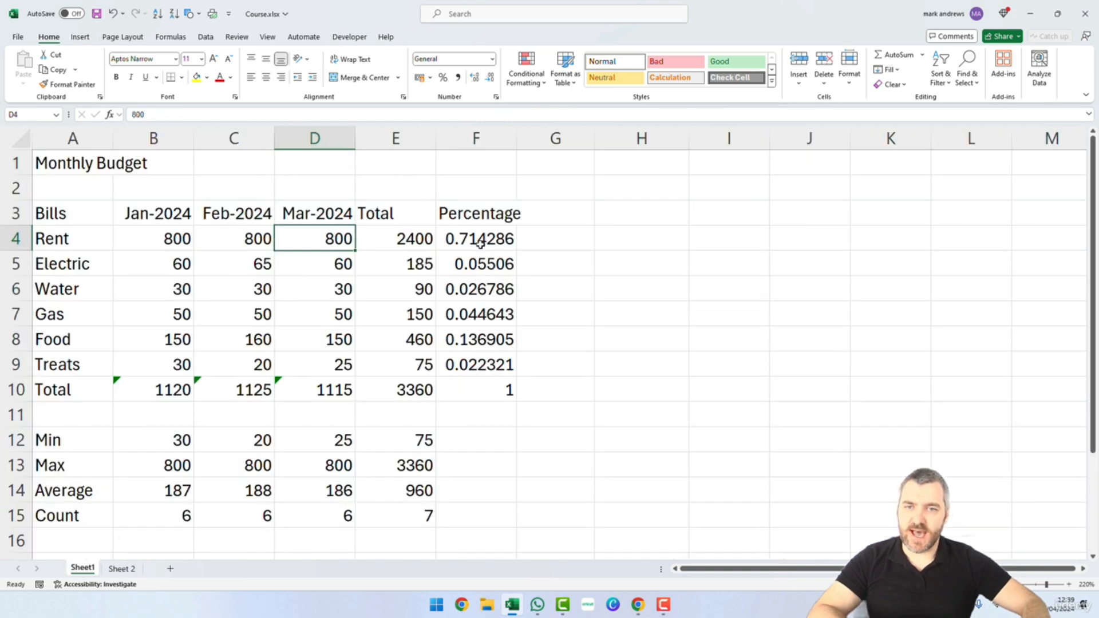
left_click(131, 569)
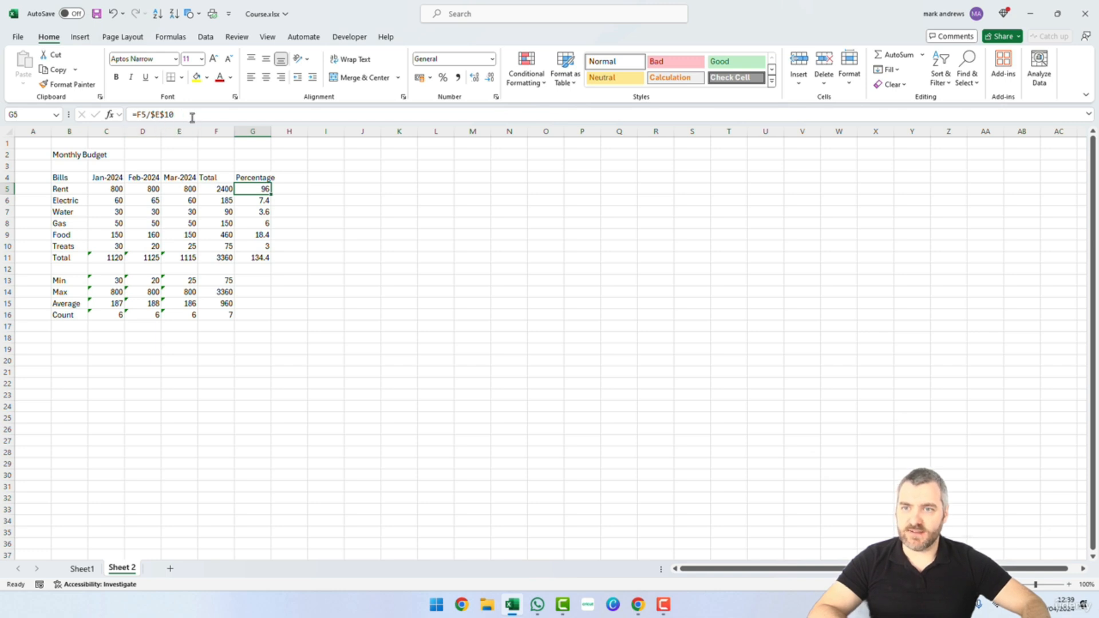
Correct the Rent percentage formula in G5 on Sheet 2 to =F5/$F$11, with an absolute reference to the overall total.
left_click(218, 117)
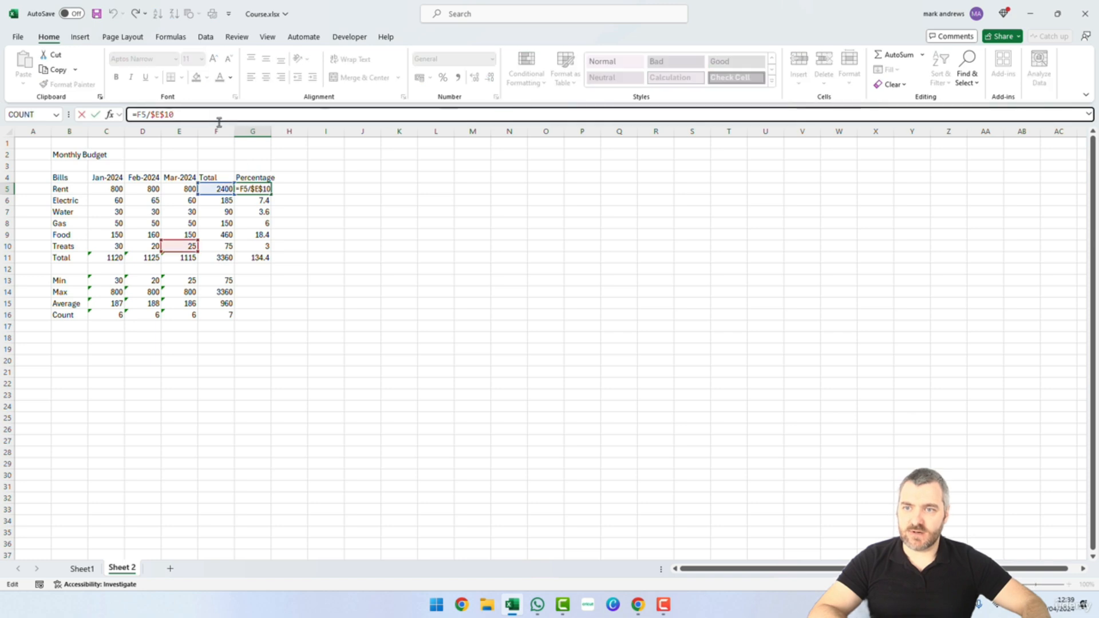
key("BackSpace")
key("BackSpace")
key("BackSpace")
key("BackSpace")
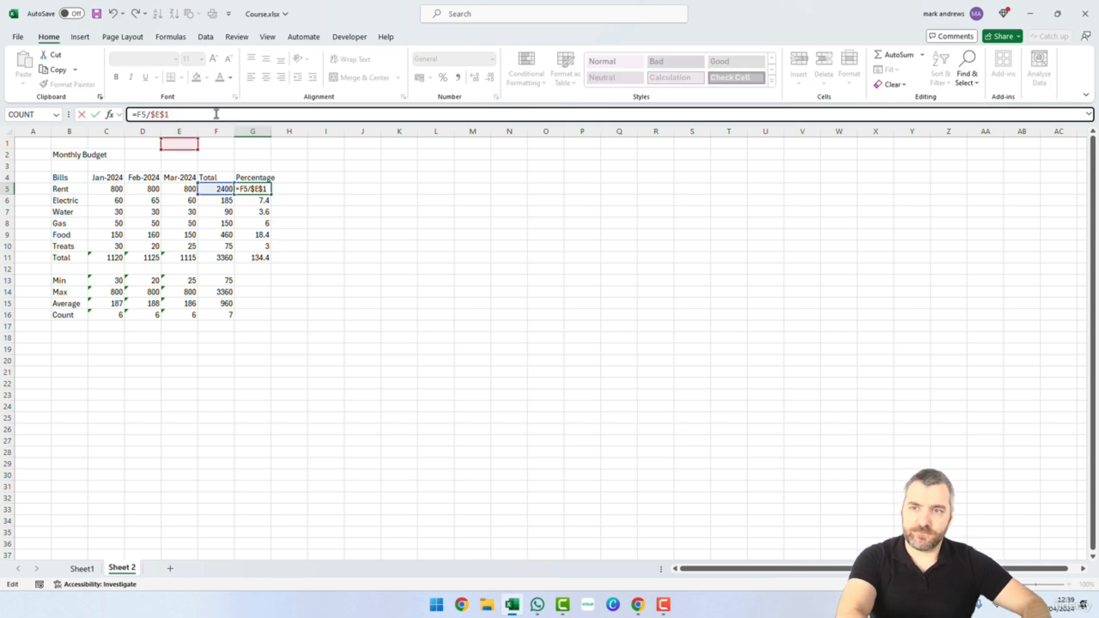
key("BackSpace")
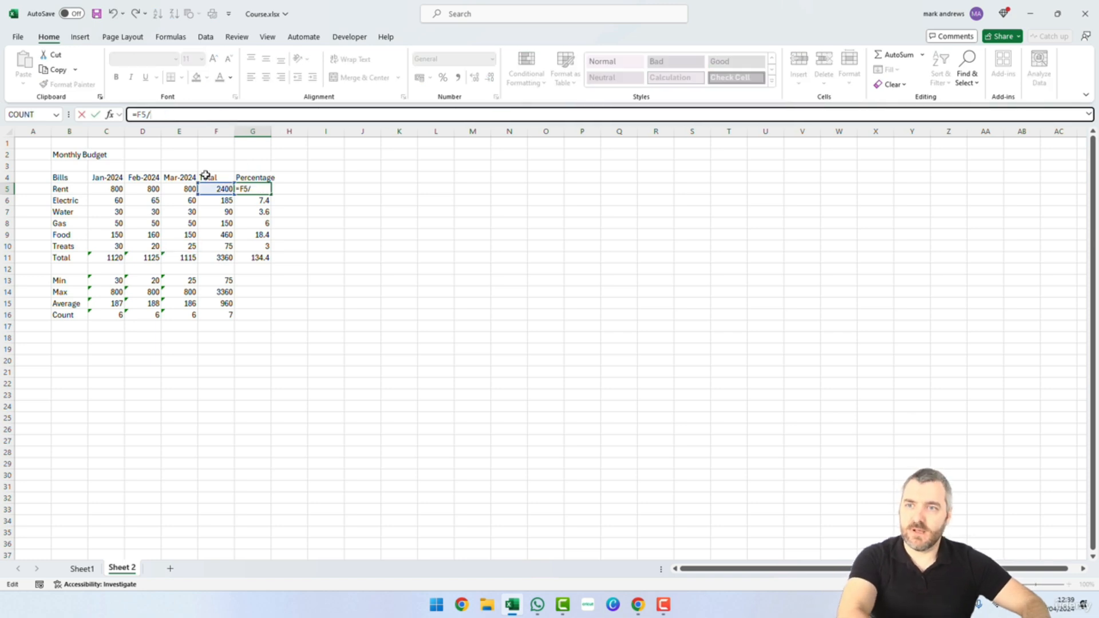
left_click(221, 257)
key("F4")
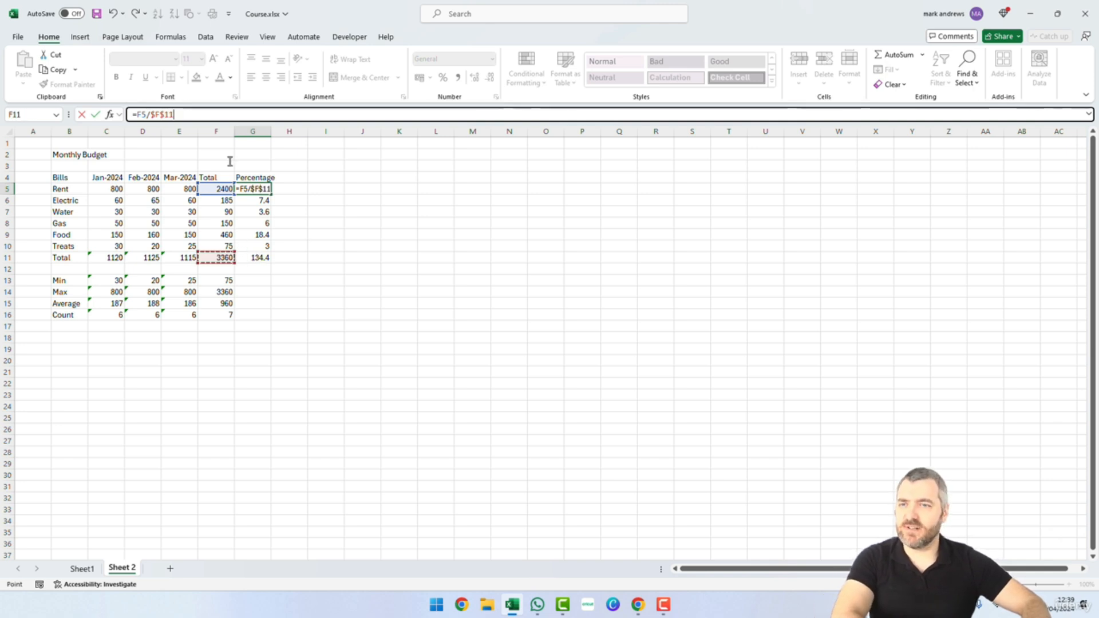
key("Return")
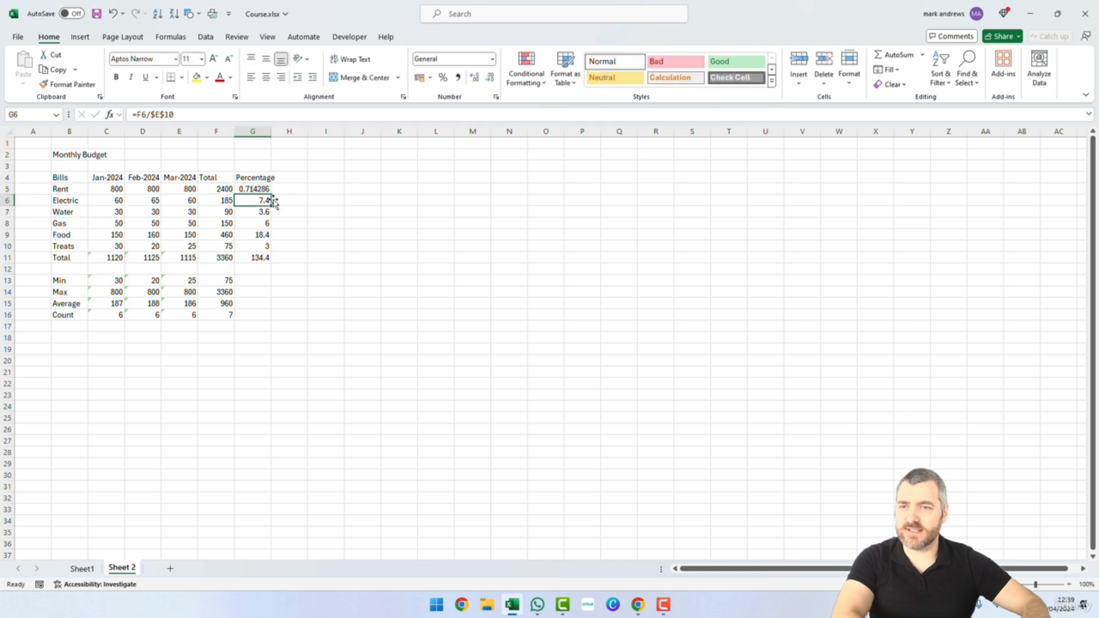
Fill the corrected percentage formula from G5 down to G11 on Sheet 2 and recheck the formula in G5.
left_click(259, 190)
left_click_drag(271, 194, 273, 261)
left_click(296, 237)
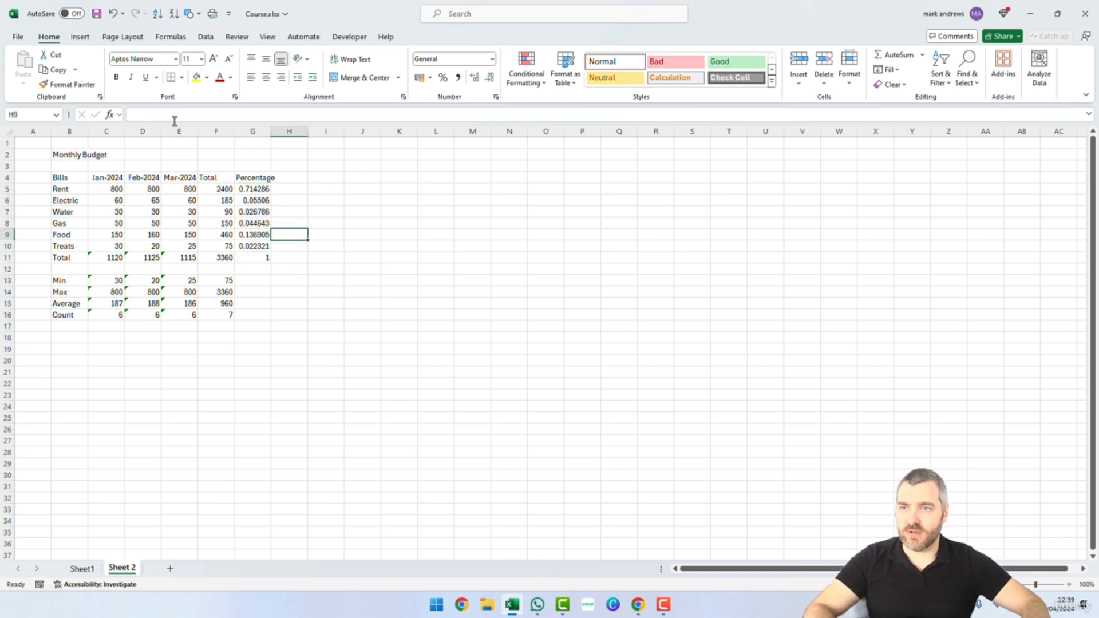
left_click(255, 190)
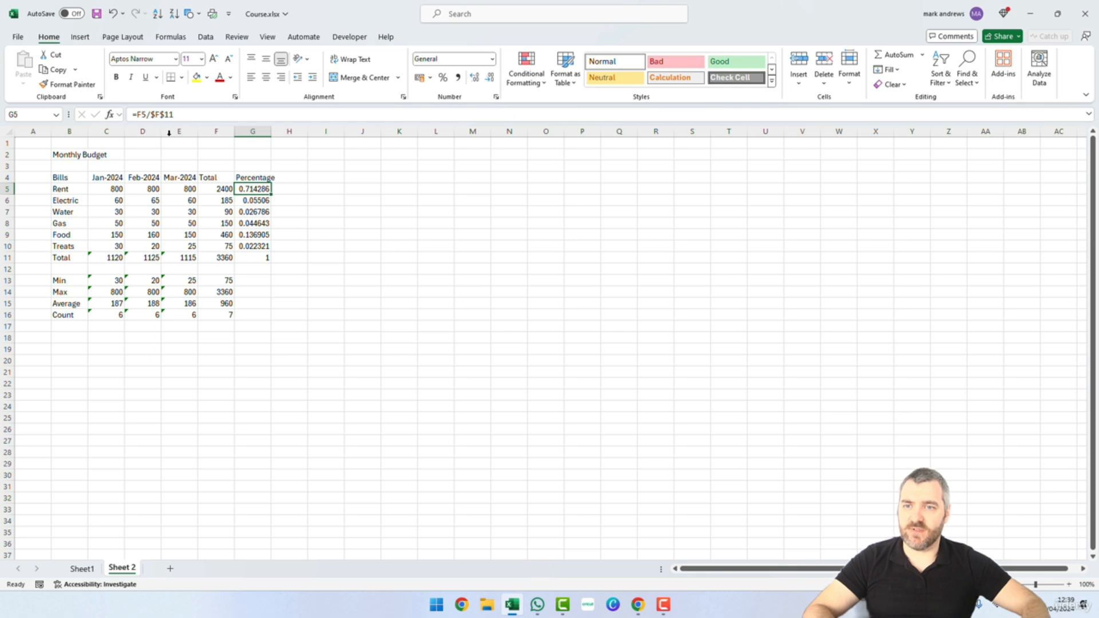
Look at the original table's position on Sheet1, and clear the copied budget table from B2:I19 on Sheet 2.
left_click(86, 570)
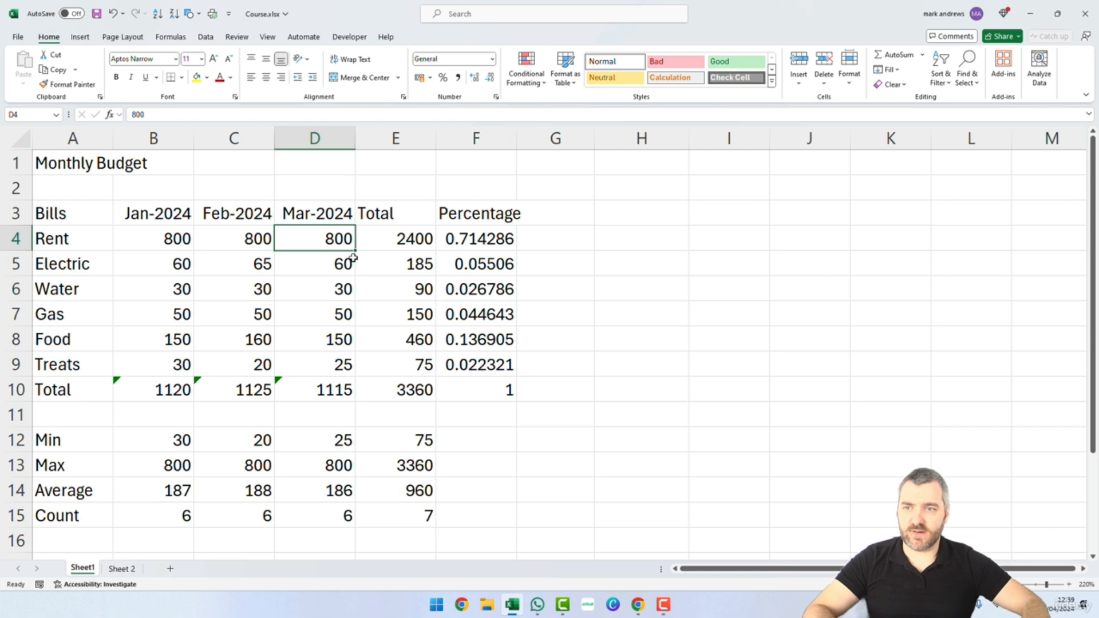
left_click(122, 568)
left_click_drag(73, 155, 312, 343)
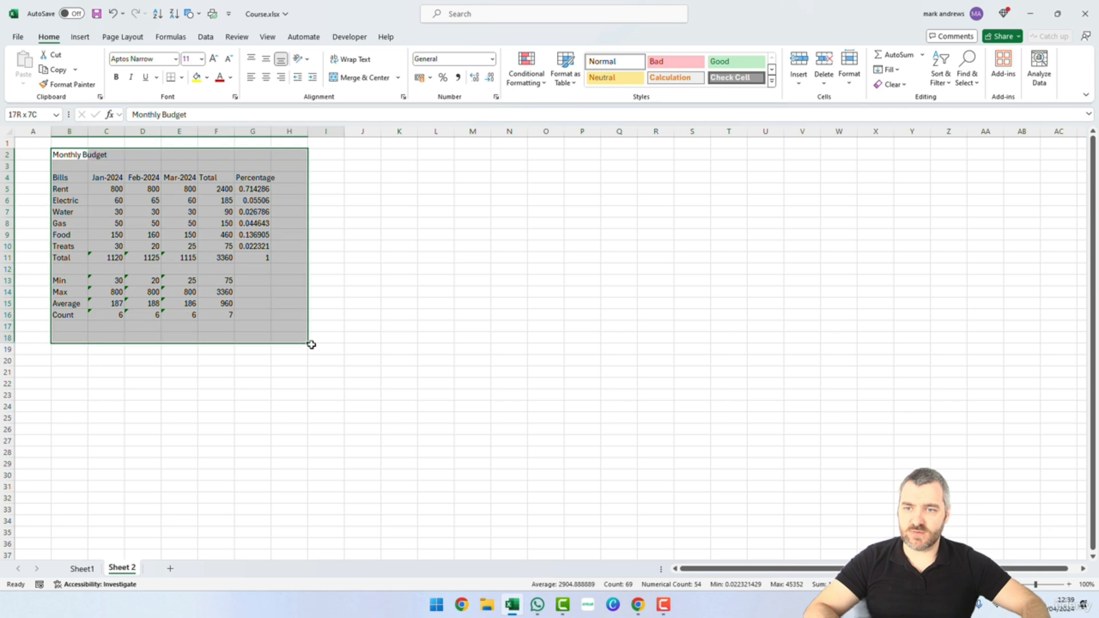
key("Delete")
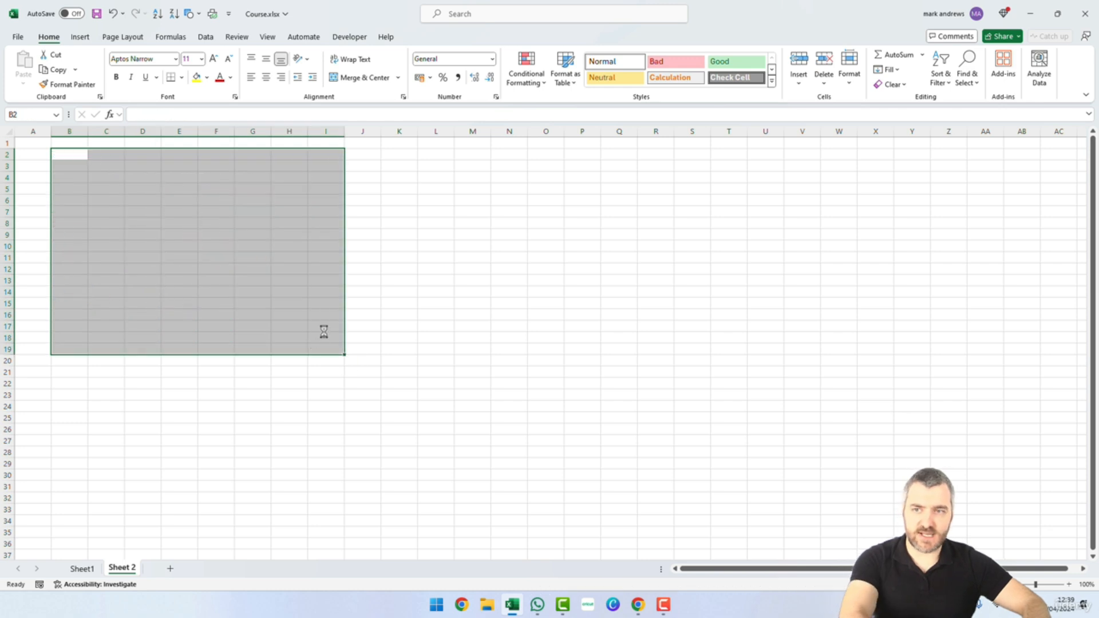
Copy the budget table A1:F15 from Sheet1 to A1 on Sheet 2, and check the Rent percentage and overall total formulas.
left_click(82, 568)
left_click_drag(57, 163, 154, 213)
left_click_drag(277, 355, 458, 508)
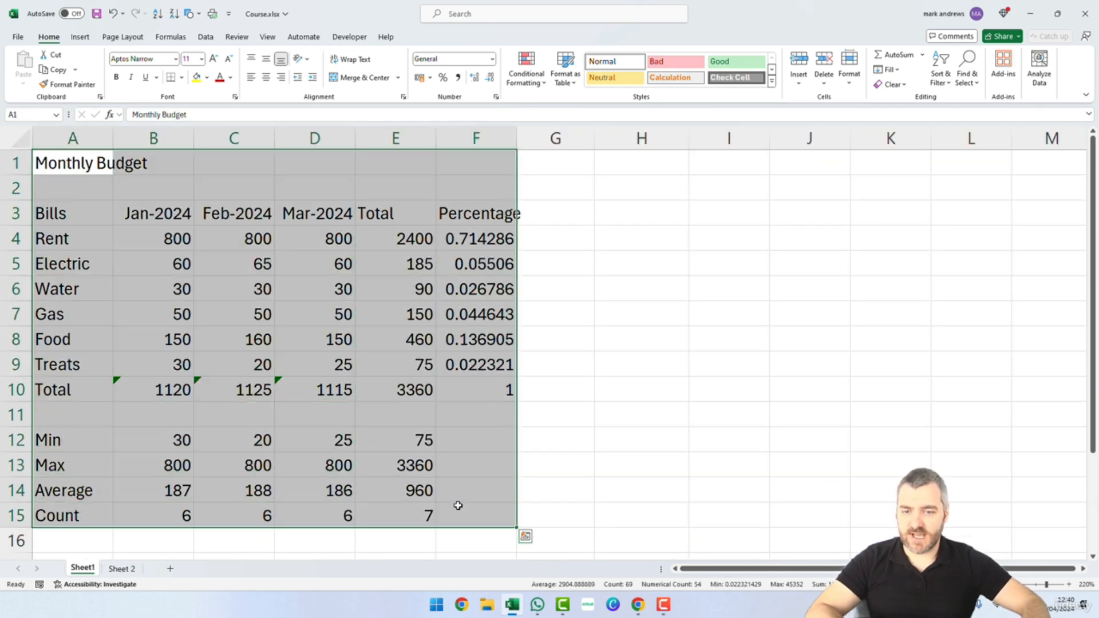
key("ctrl+c")
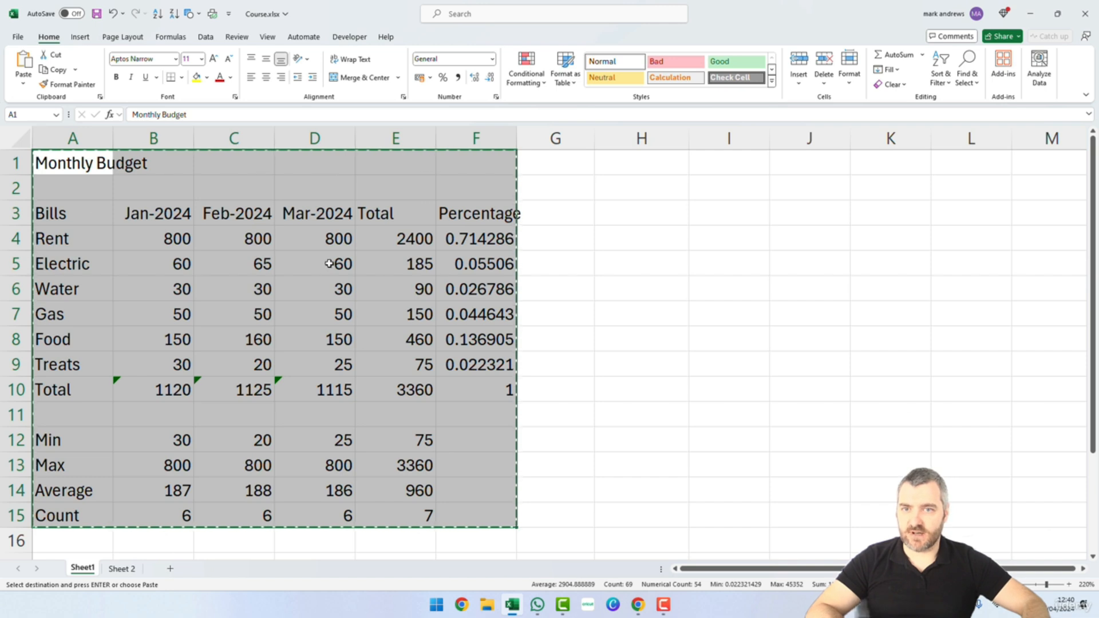
left_click(131, 569)
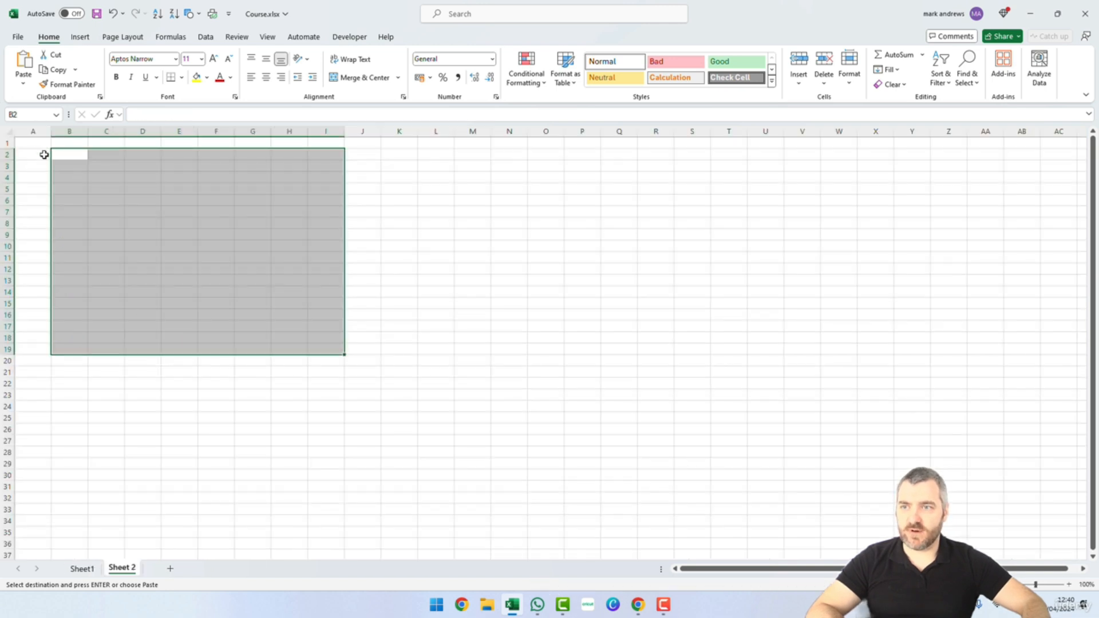
key("ctrl+v")
left_click(288, 303)
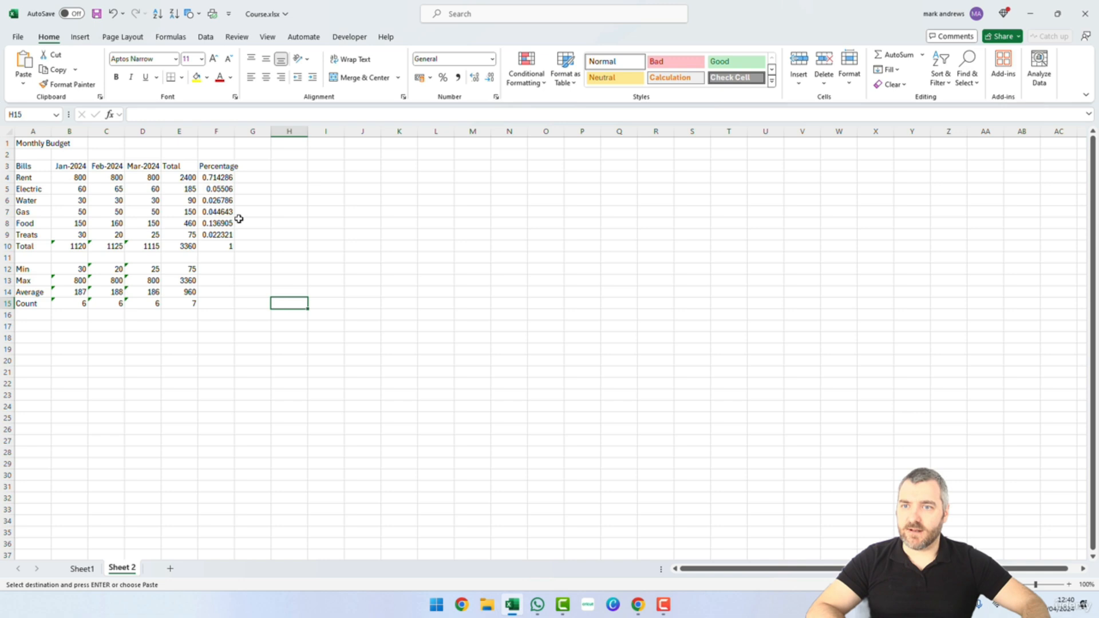
left_click(221, 176)
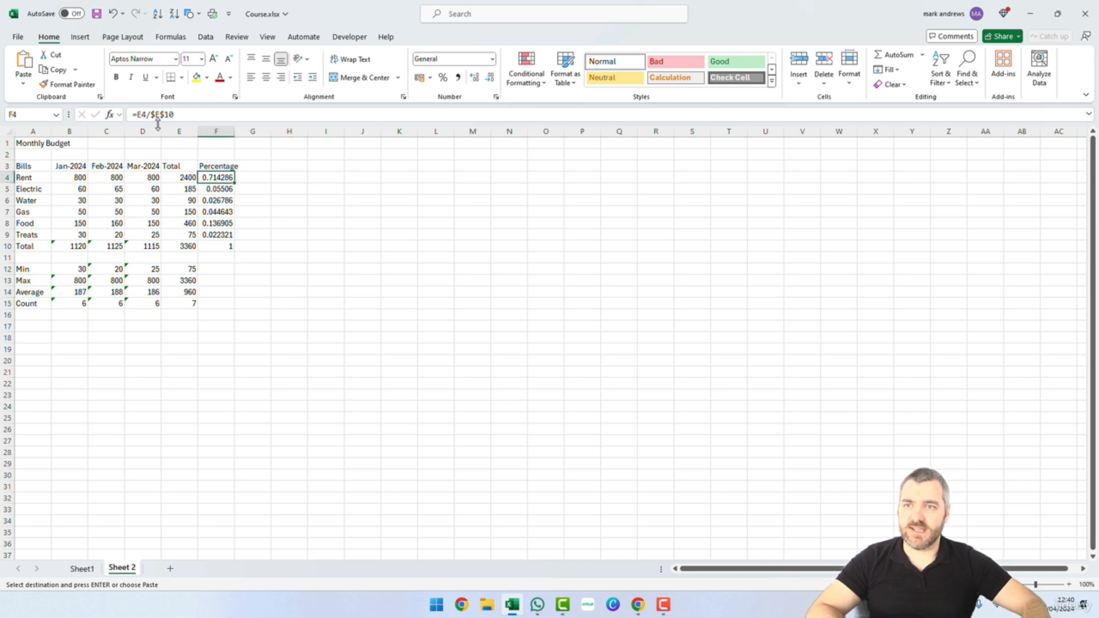
left_click(184, 245)
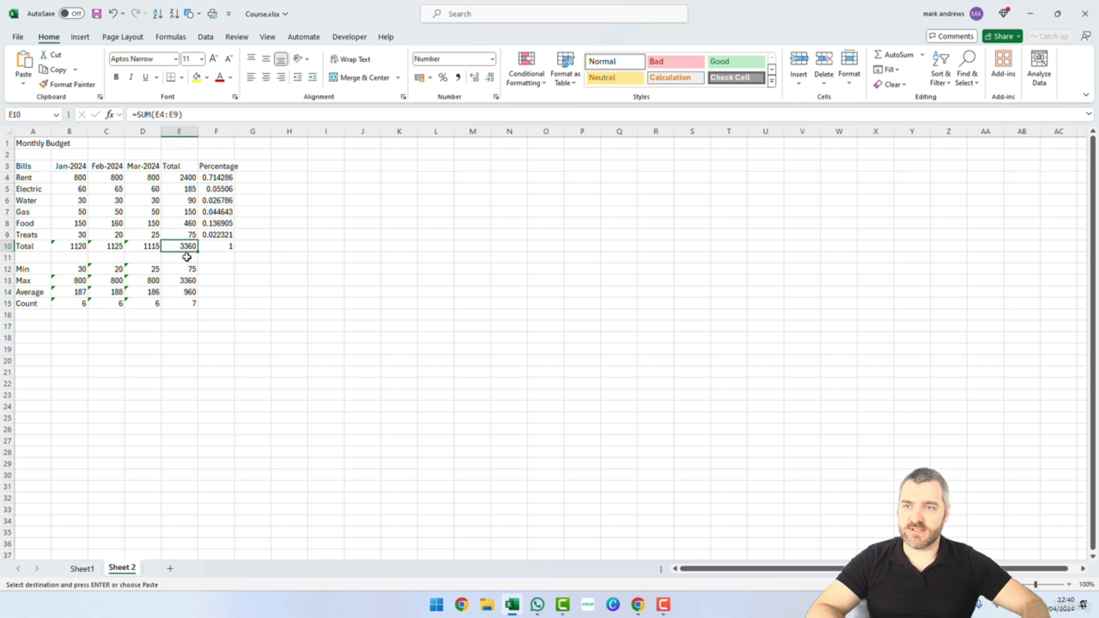
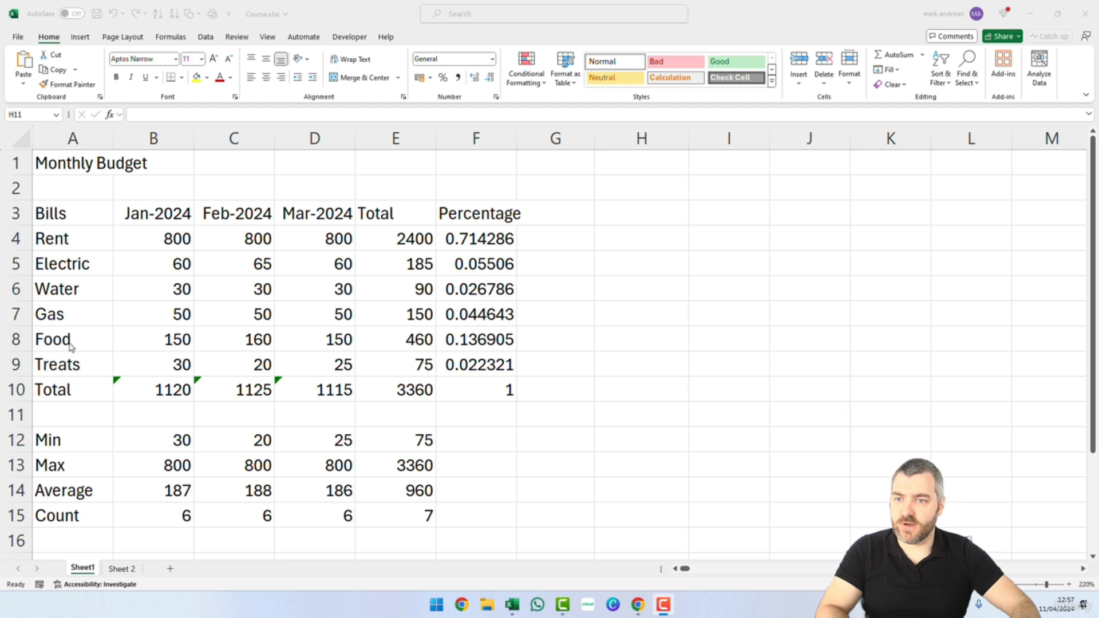
Insert a blank row above the Gas row on Sheet1.
left_click(25, 314)
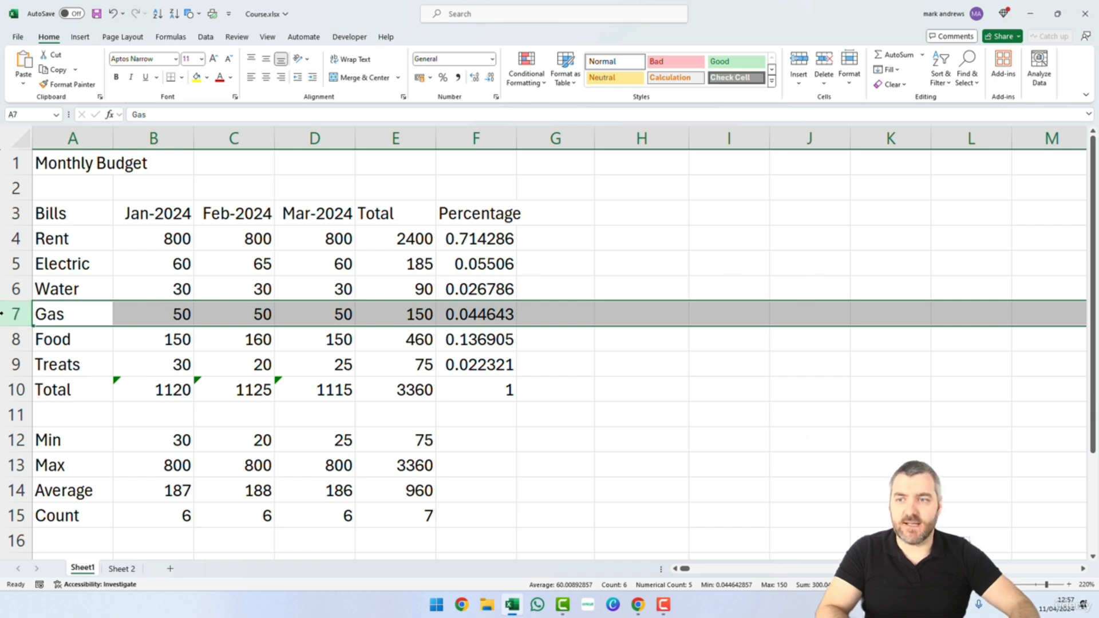
right_click(23, 324)
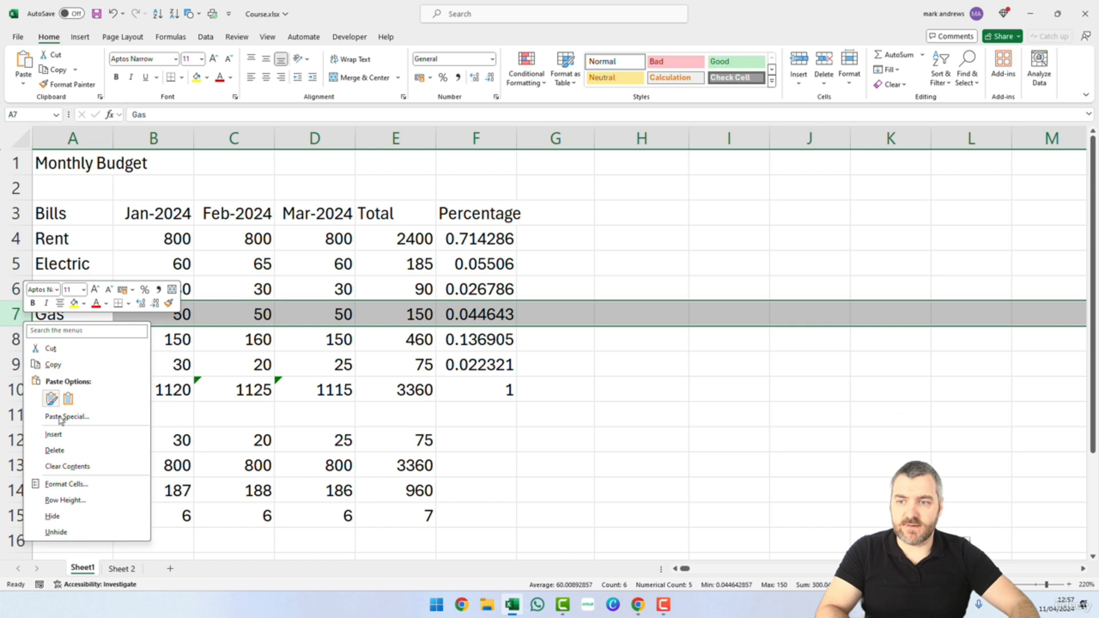
left_click(53, 434)
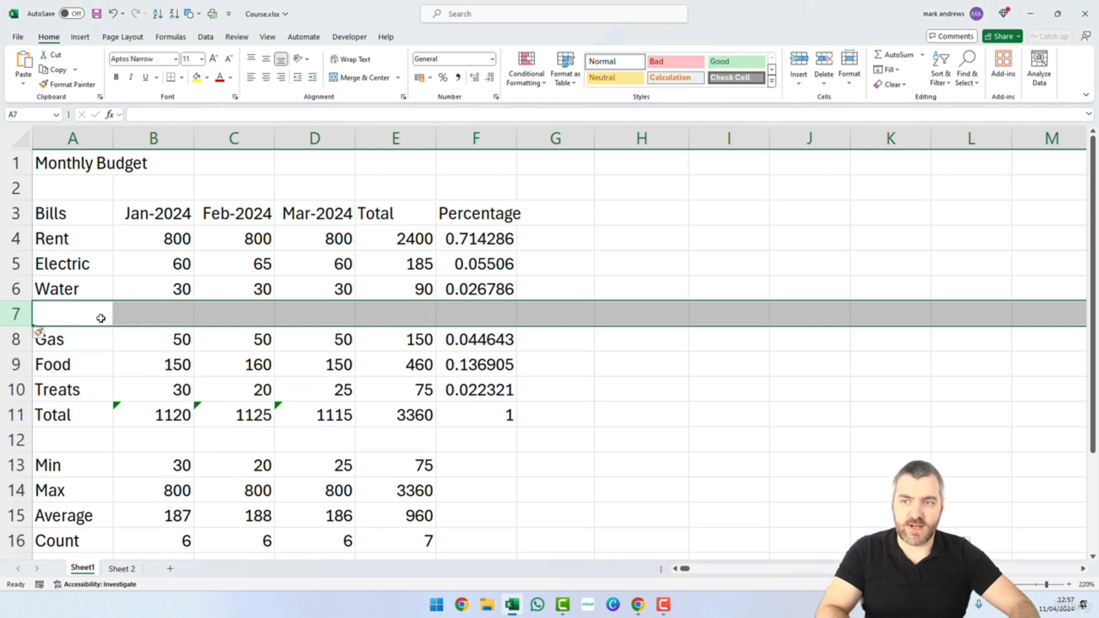
Fill the blank row 7 with the label test and the value 20 for each of the three months and the Total.
left_click(103, 320)
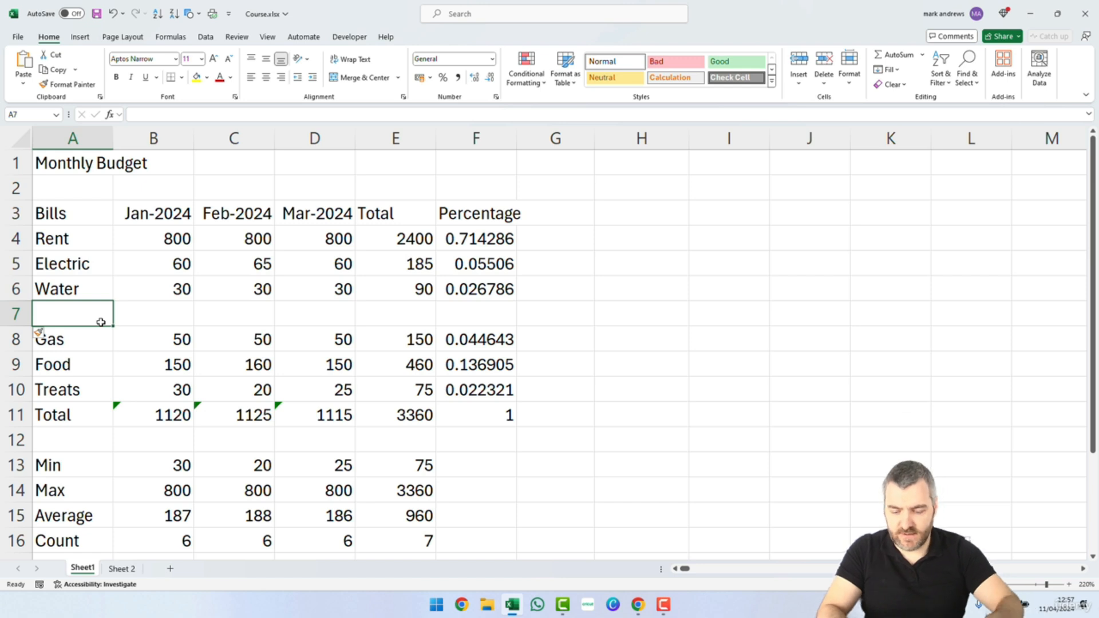
type("test")
key("Tab")
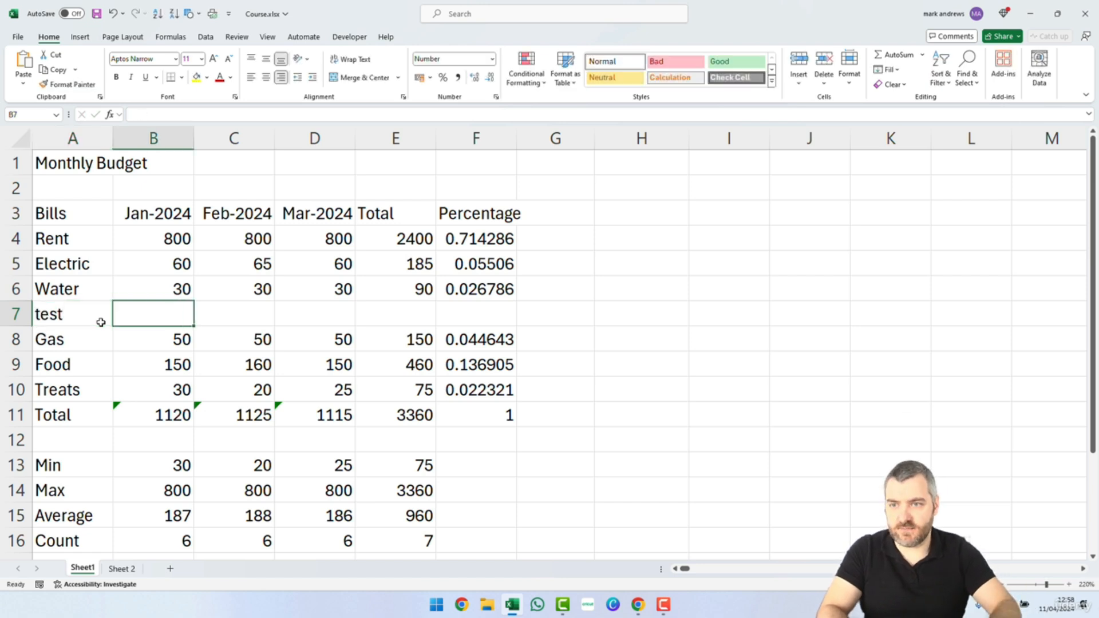
type("20")
key("Tab")
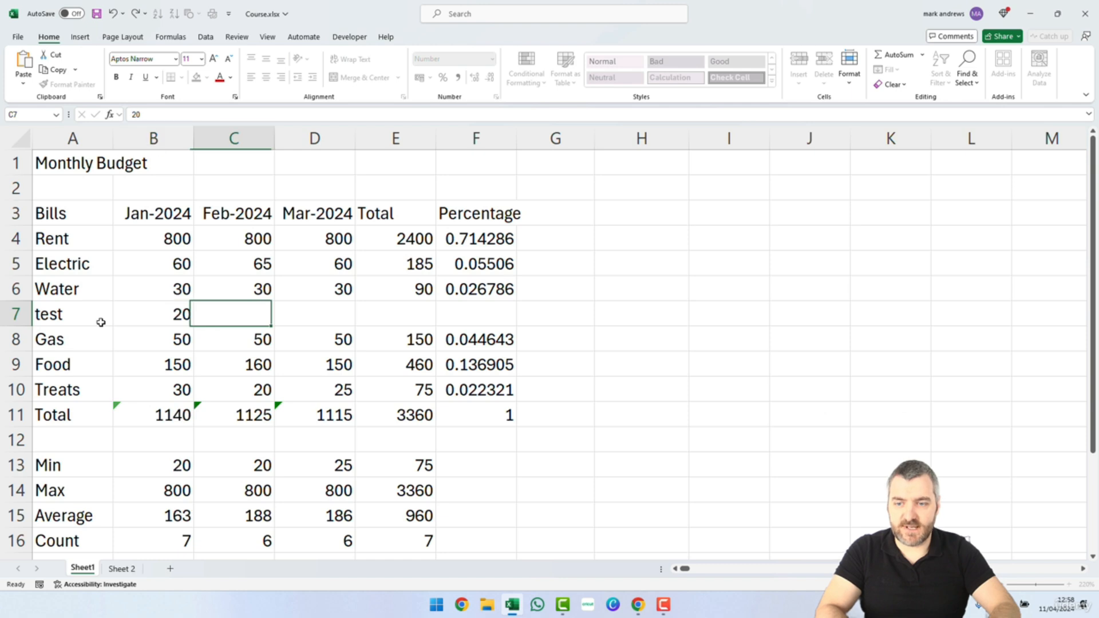
type("20")
key("Tab")
type("20")
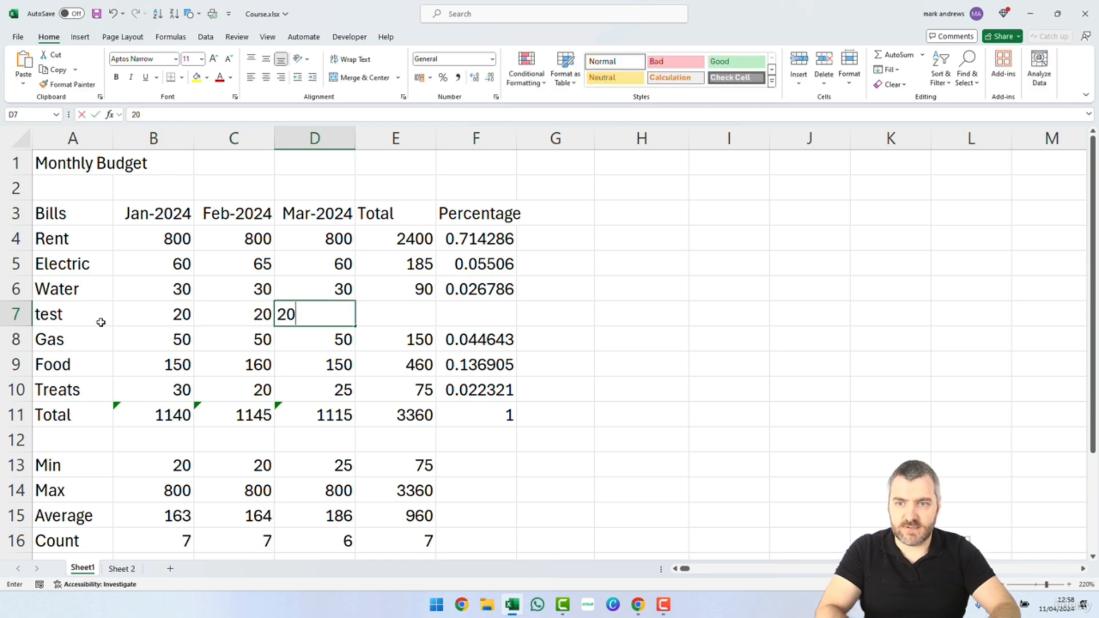
key("Tab")
type("0")
key("BackSpace")
type("20")
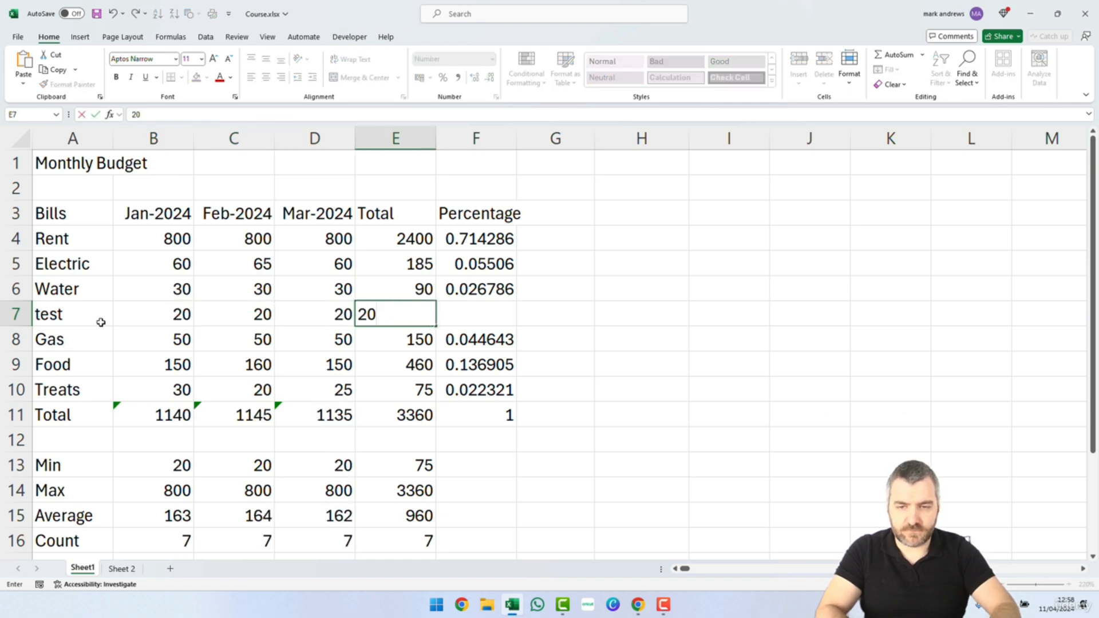
key("Tab")
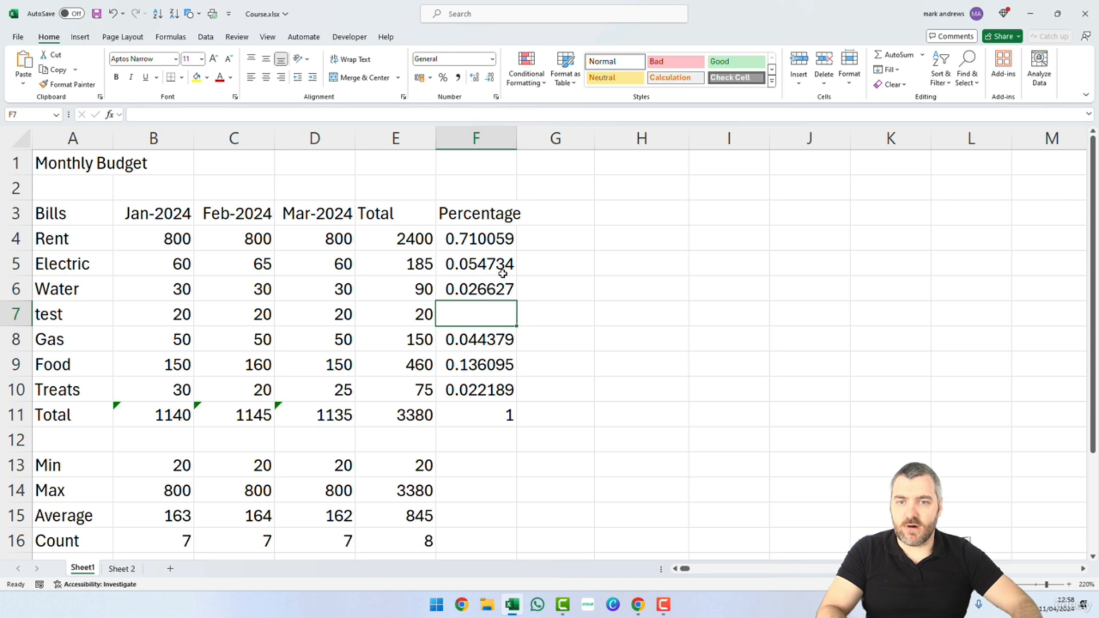
Examine the January total formula in B11 to see which rows its SUM range covers, leaving the formula unedited.
double_click(180, 415)
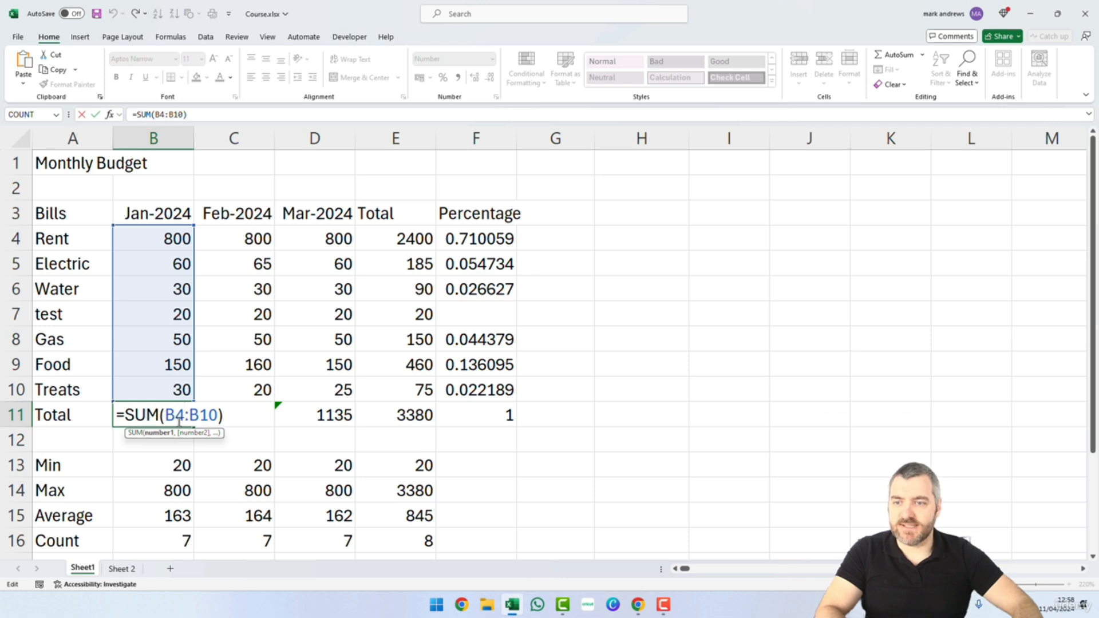
left_click(185, 415)
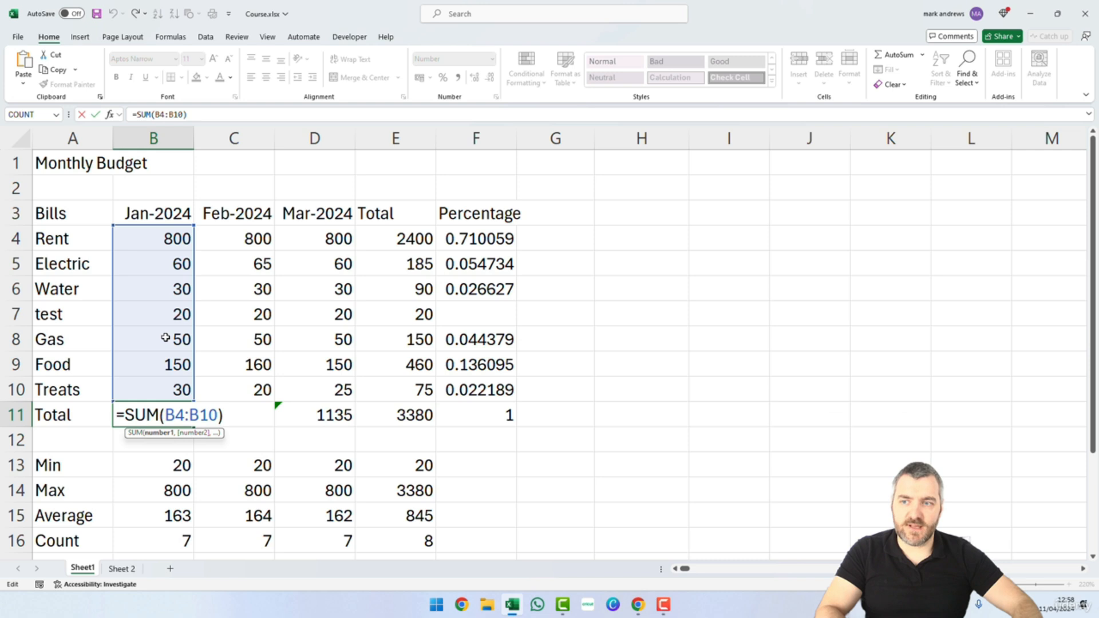
left_click(16, 316)
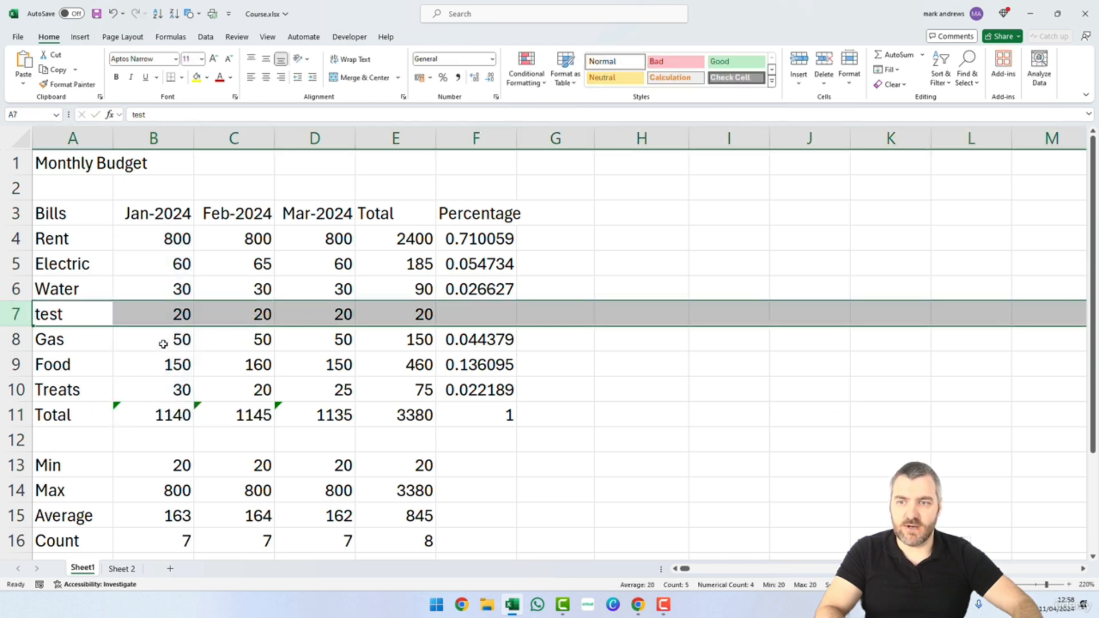
left_click(171, 416)
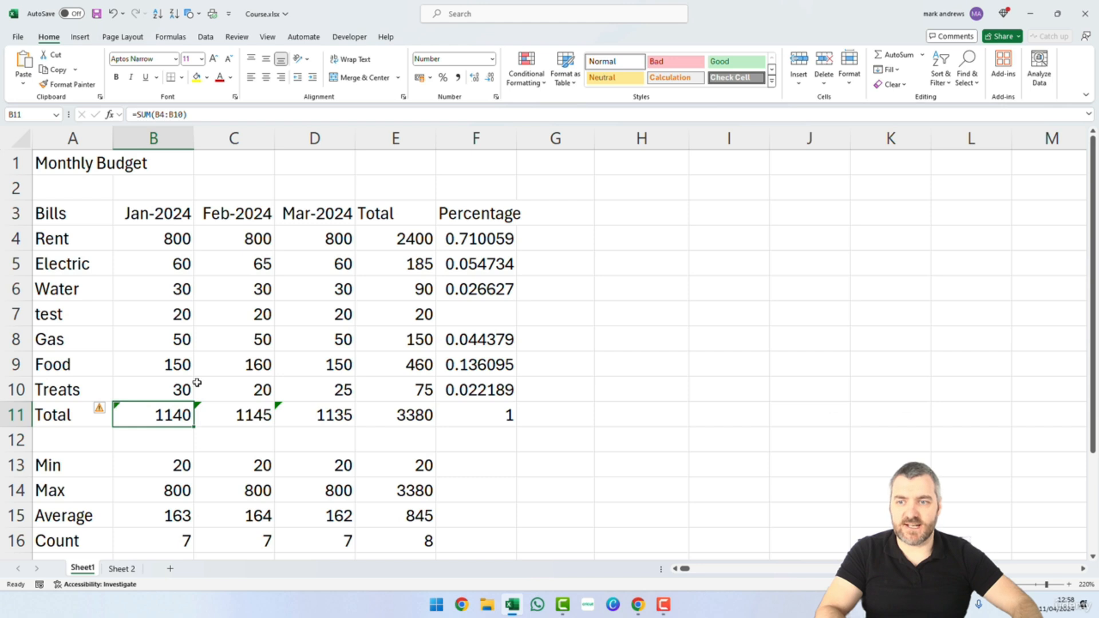
double_click(174, 414)
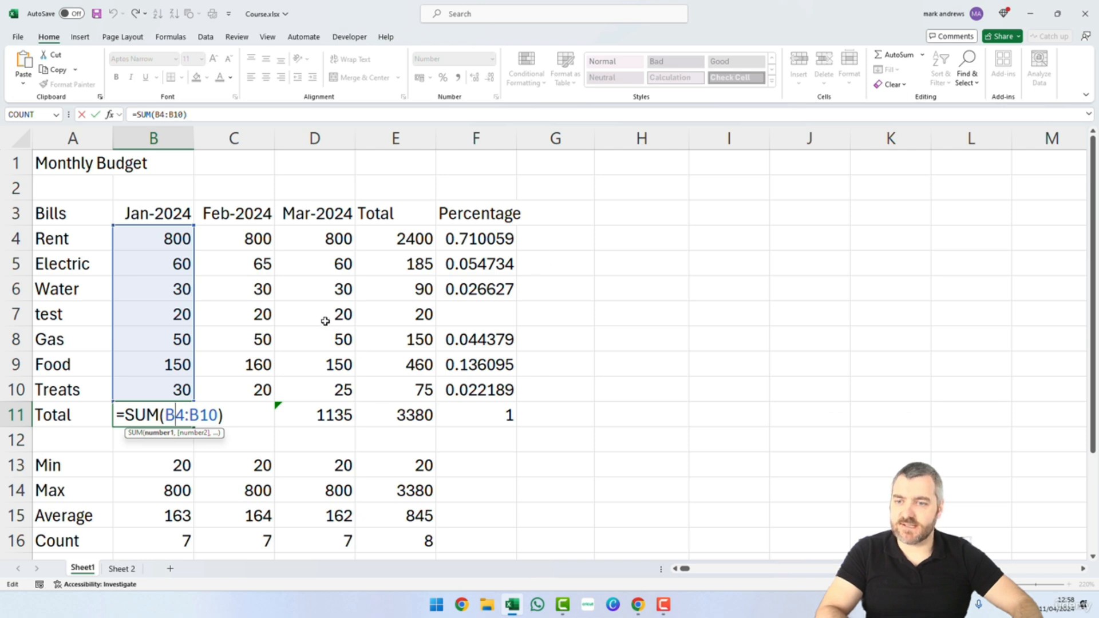
key("Escape")
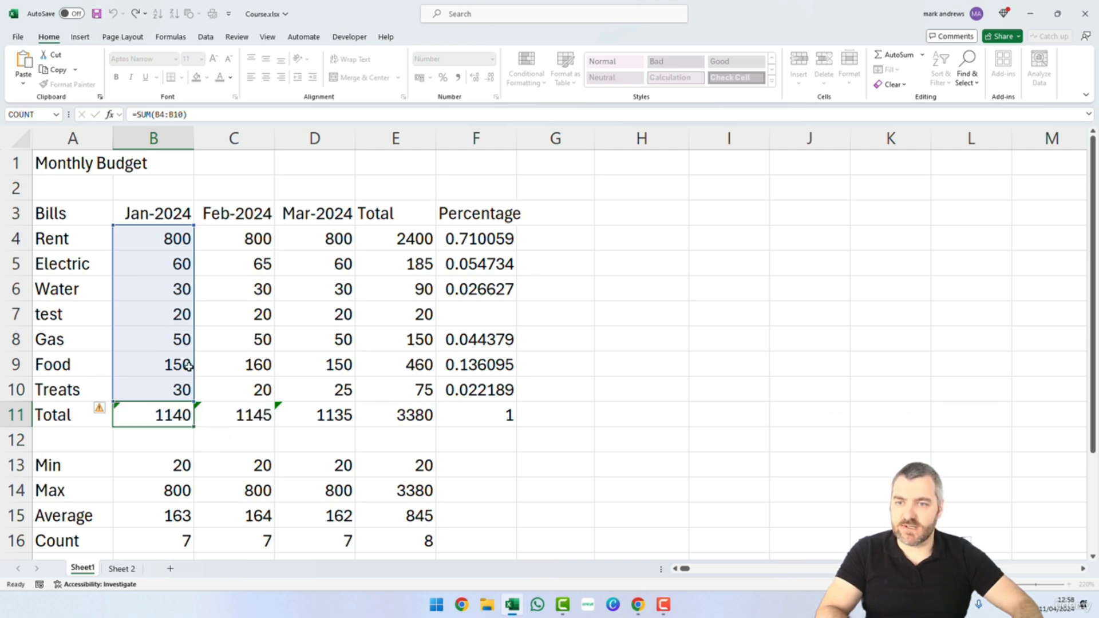
Fill the Water percentage formula from F6 down into F7 for the test row.
left_click(488, 289)
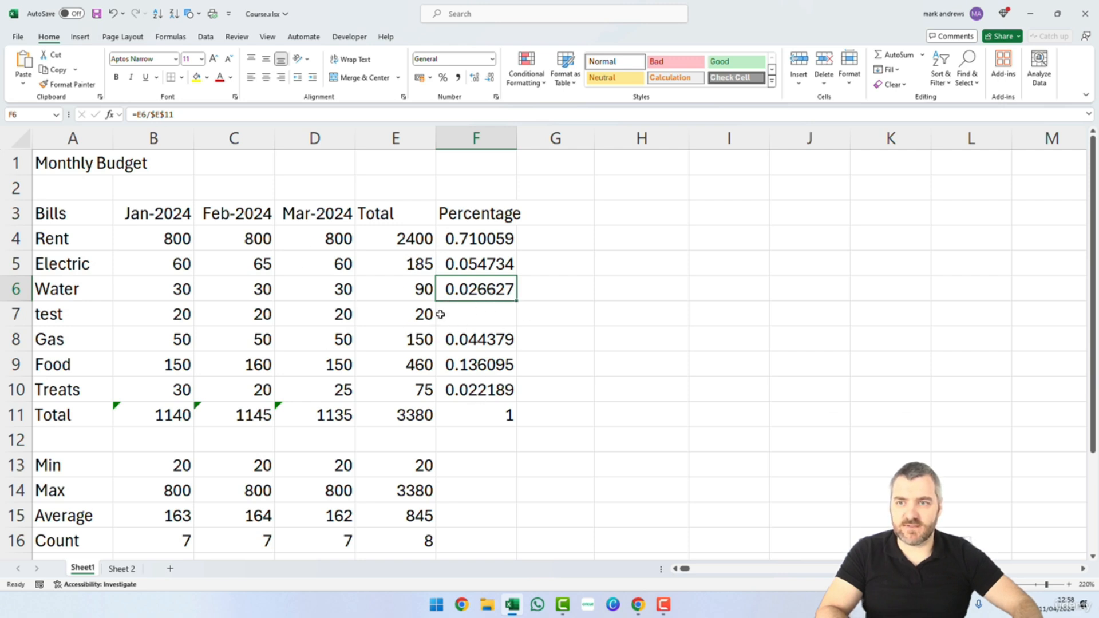
left_click_drag(517, 301, 518, 326)
left_click(565, 380)
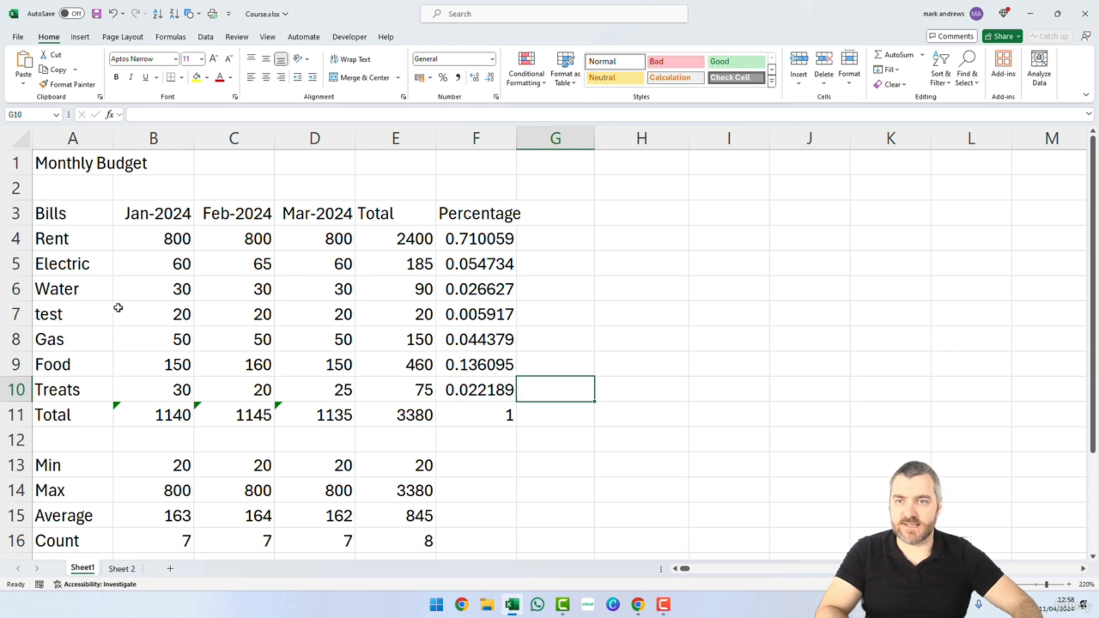
Insert a blank sheet column before the Total column, and select its header cell E3.
left_click(404, 138)
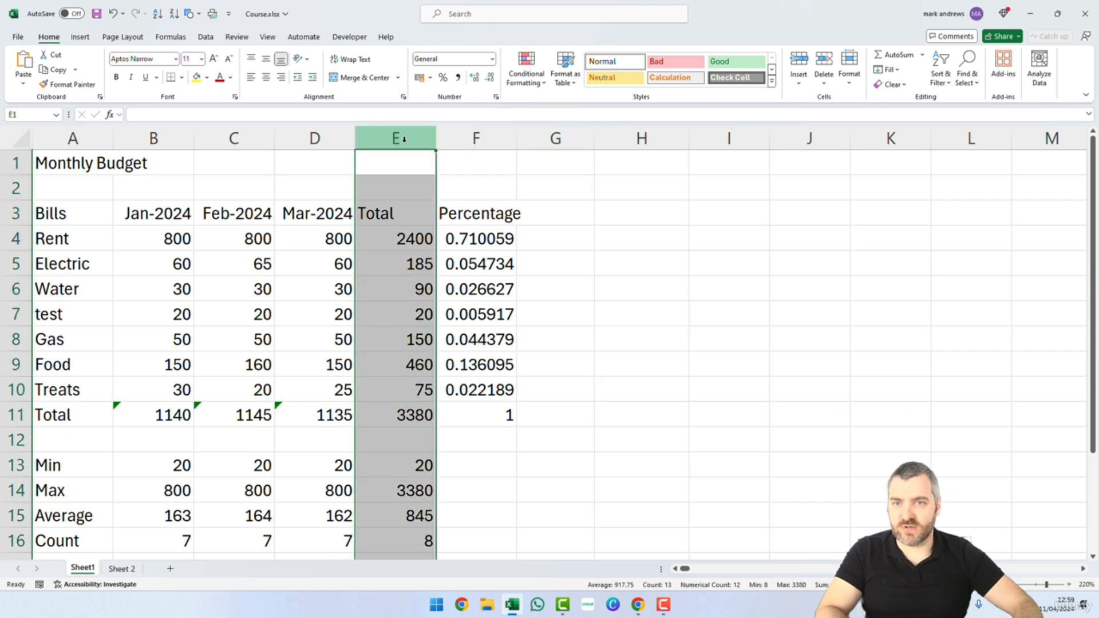
right_click(404, 139)
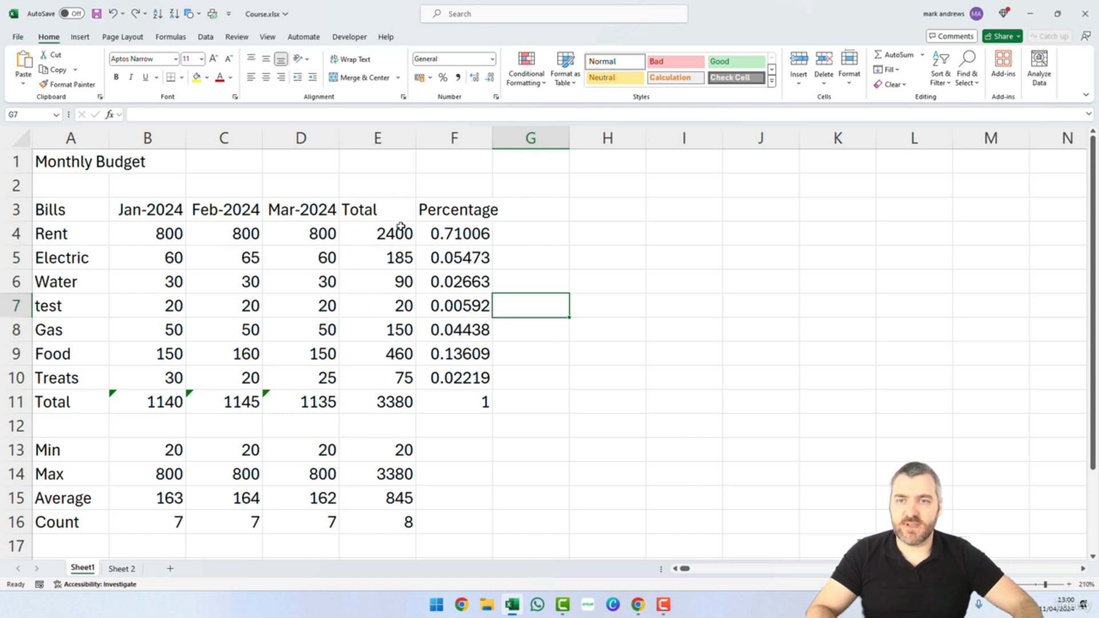
left_click(377, 139)
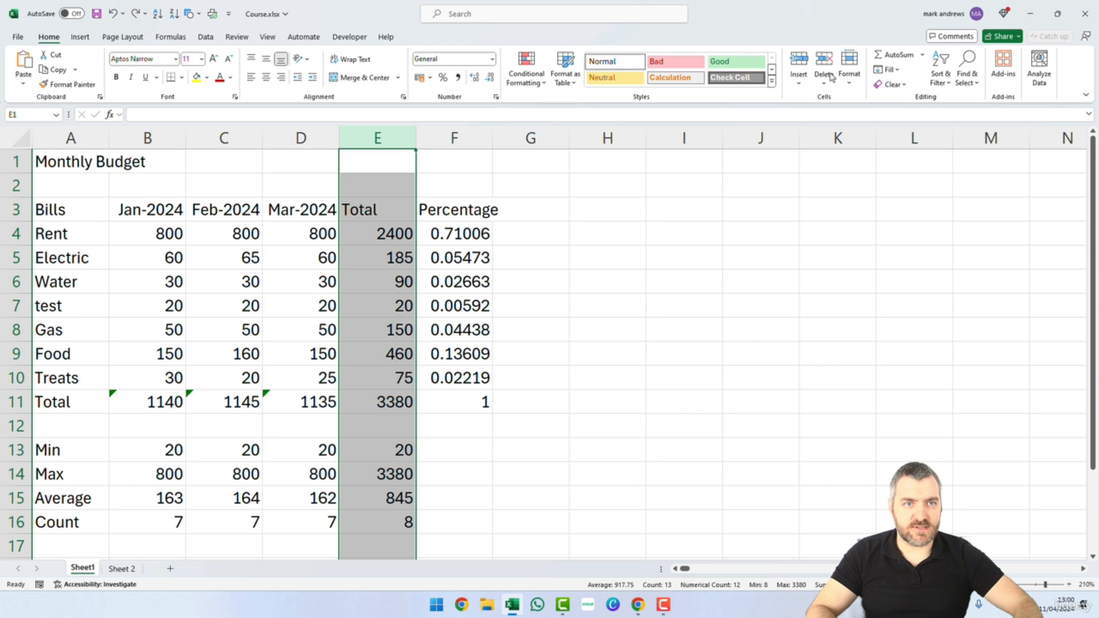
left_click(800, 85)
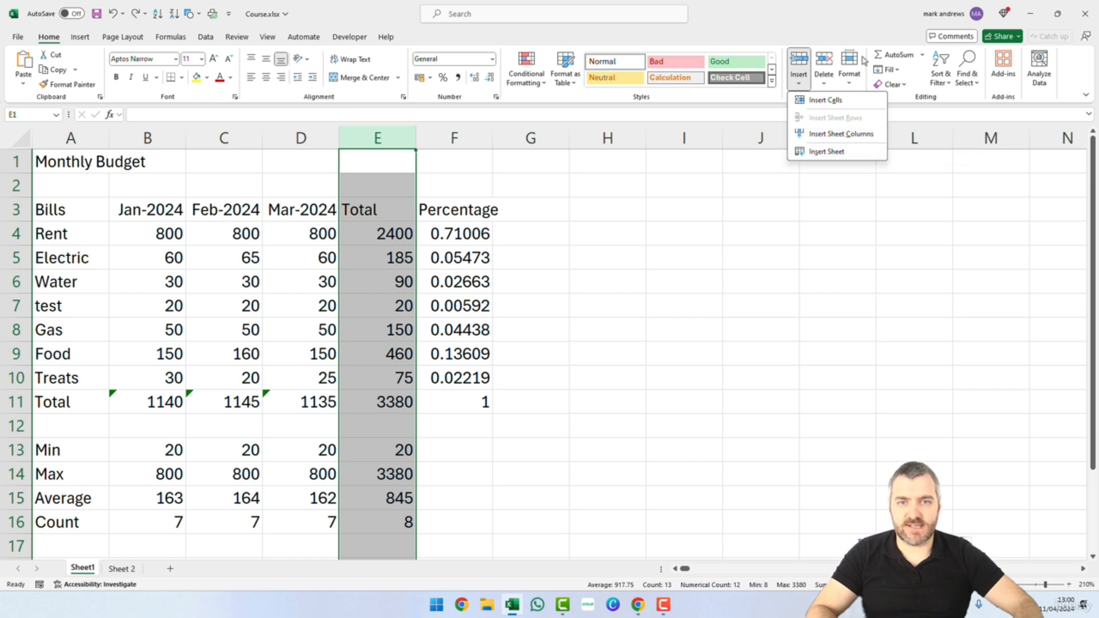
left_click(840, 134)
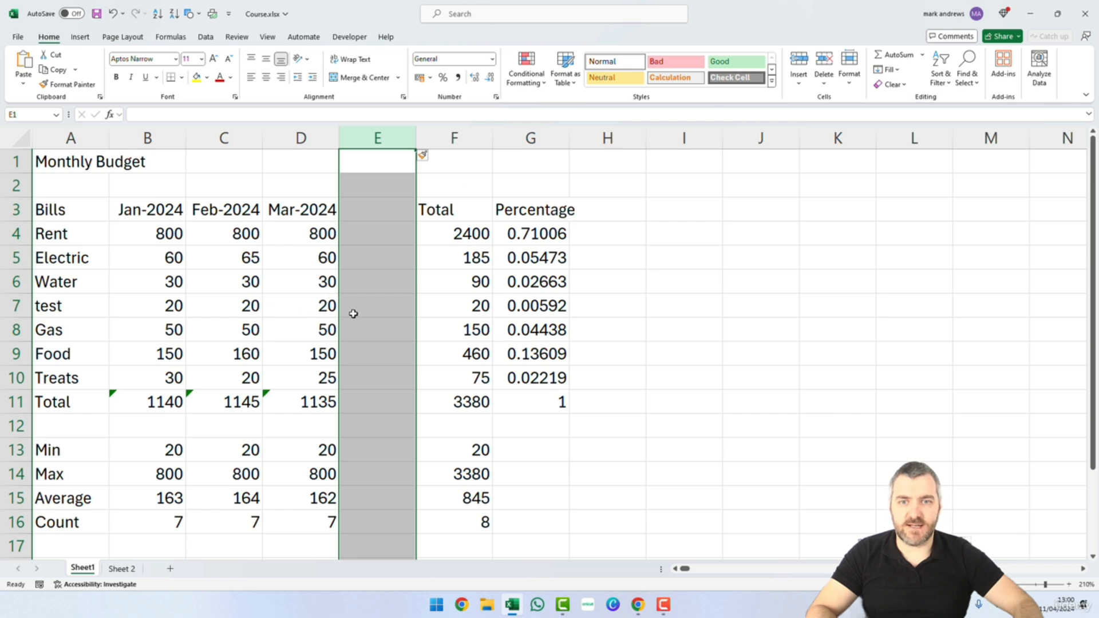
left_click(386, 216)
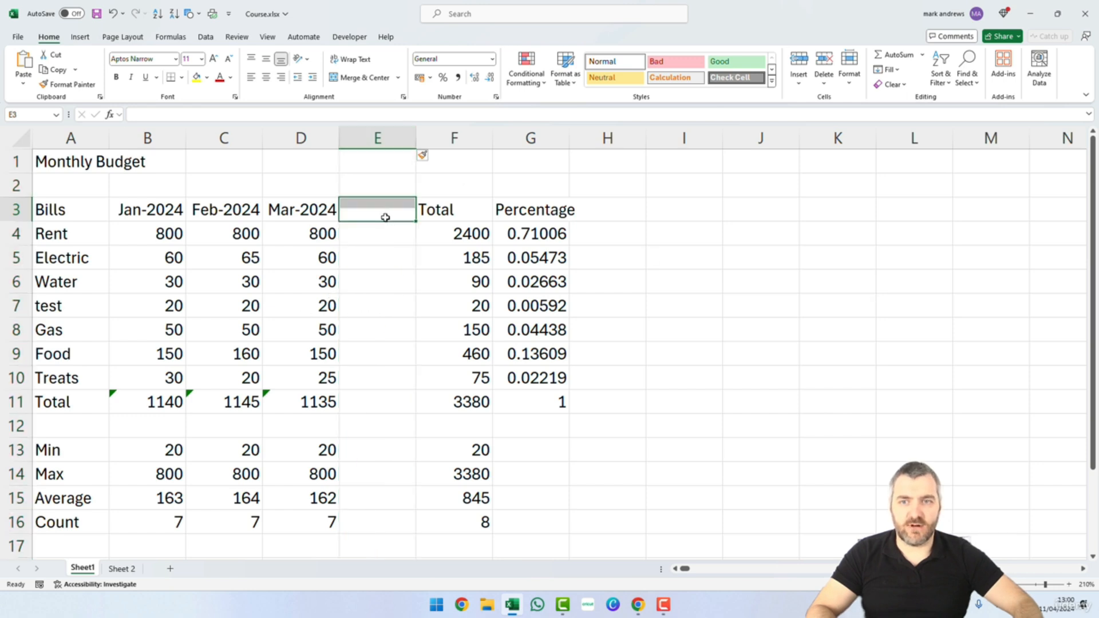
Extend the Mar-2024 header from D3 into E3 to produce Apr-2024, and compare the dates stored in both cells.
left_click(324, 217)
left_click_drag(341, 222, 392, 222)
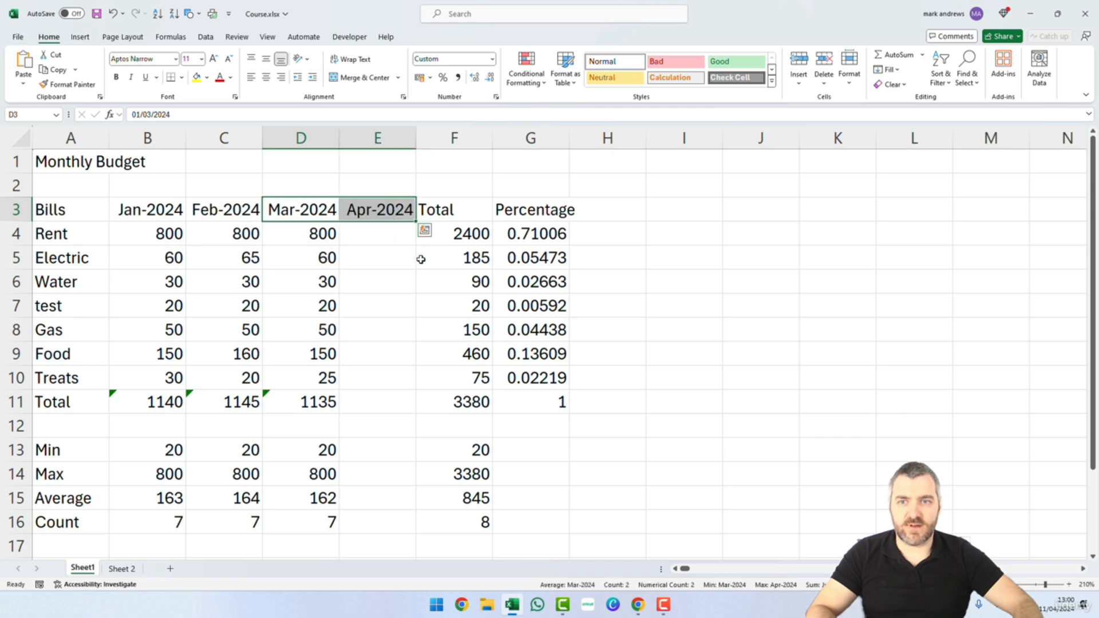
left_click(391, 212)
left_click(320, 213)
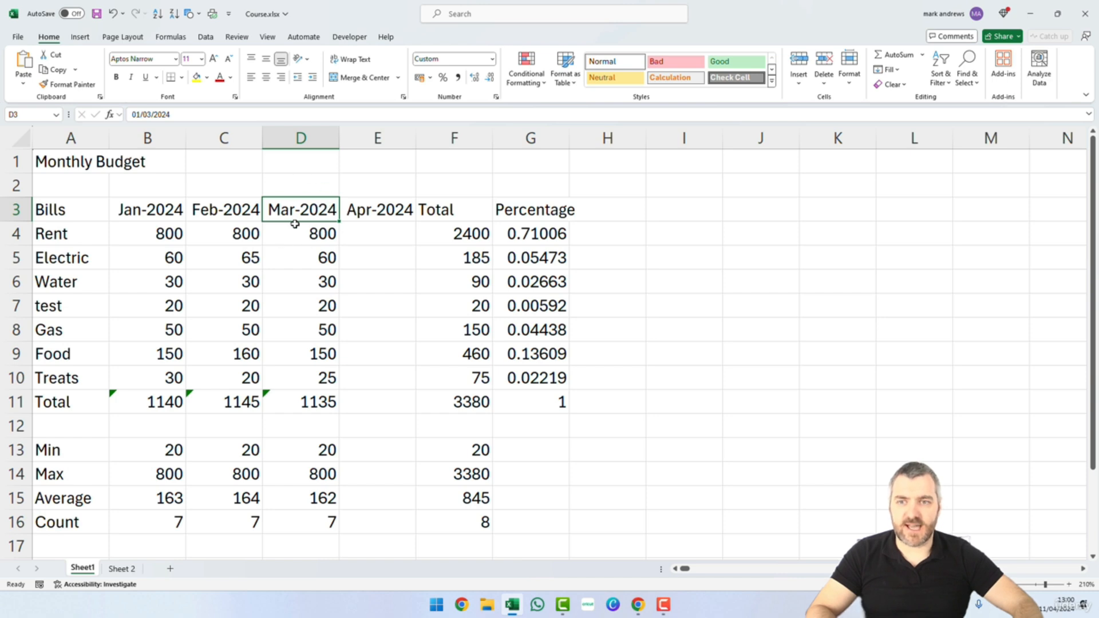
left_click(374, 213)
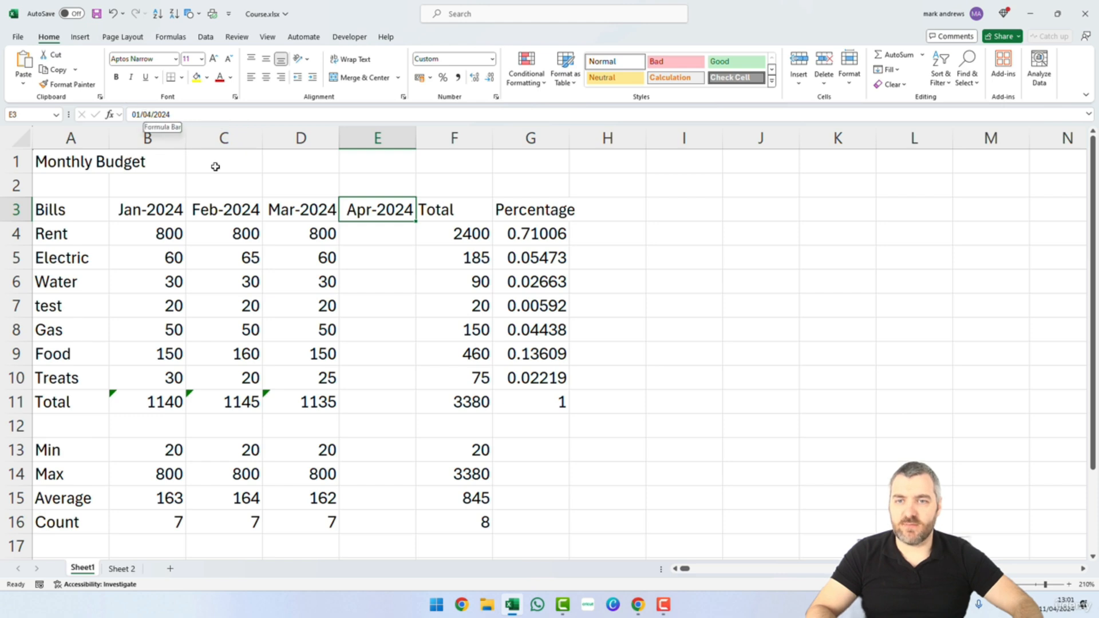
left_click(272, 206)
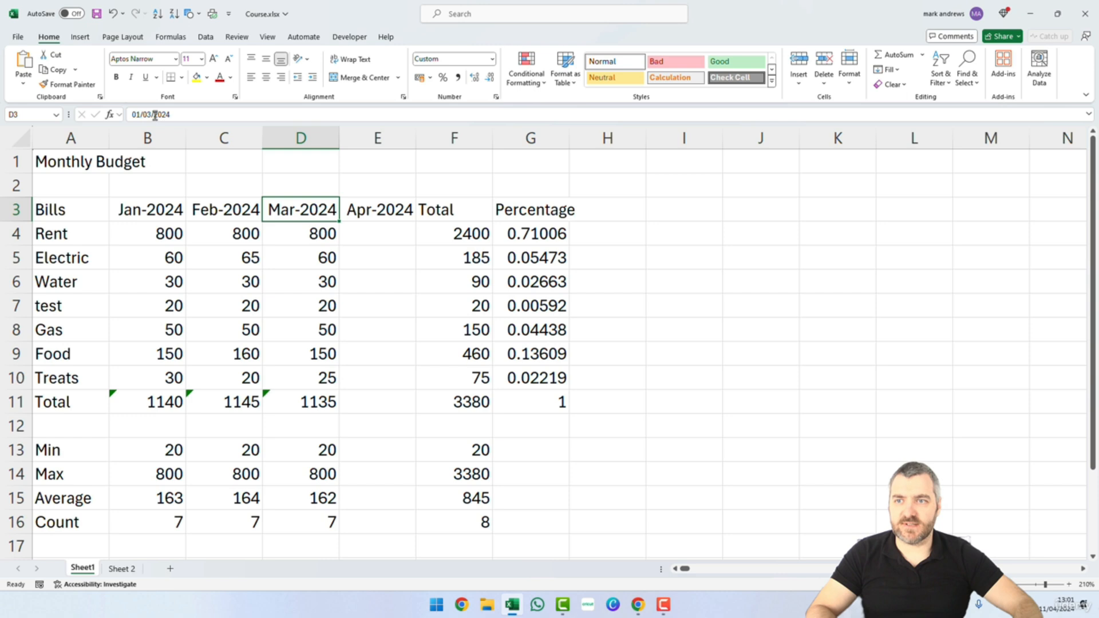
Enter the April values in column E: 800 for Rent, 60 for Electric and 60 for Water.
left_click(396, 235)
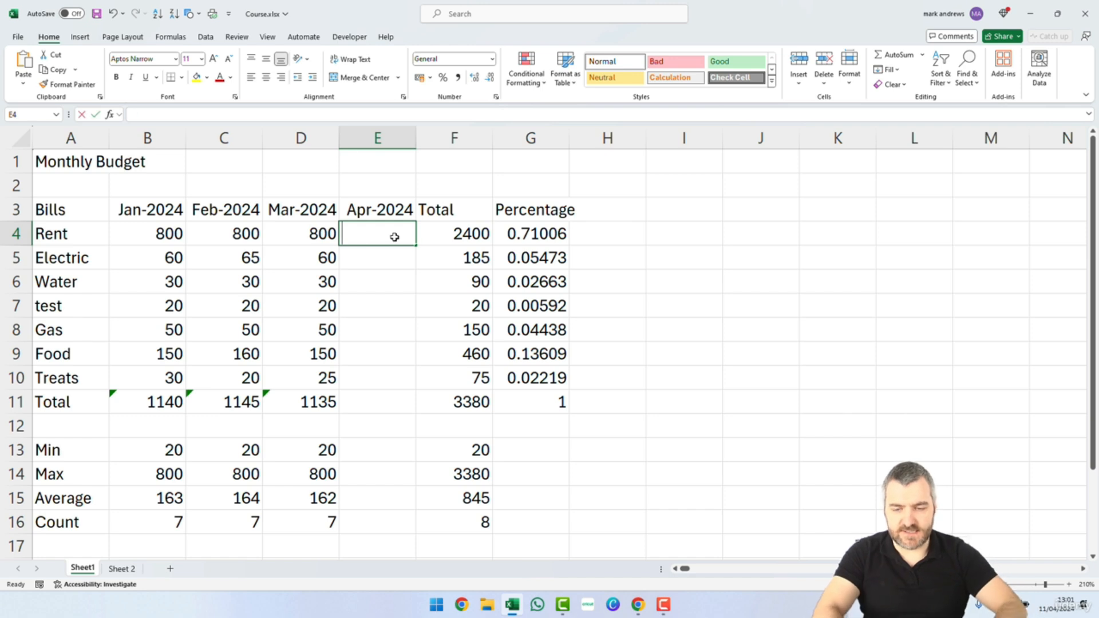
type("800")
key("Return")
type("60")
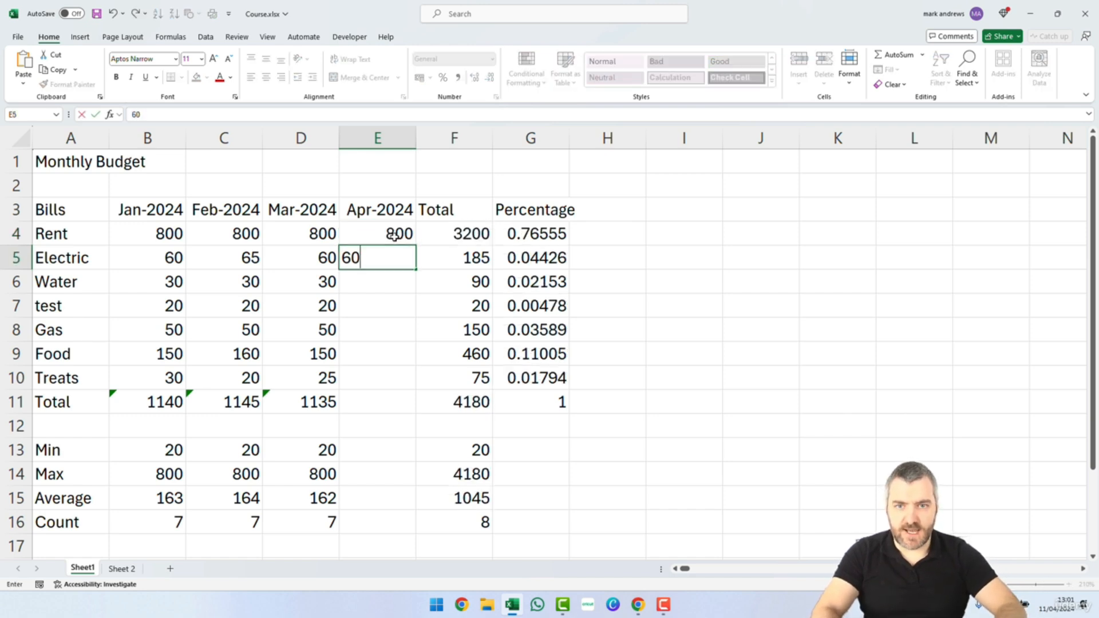
key("Return")
type("60")
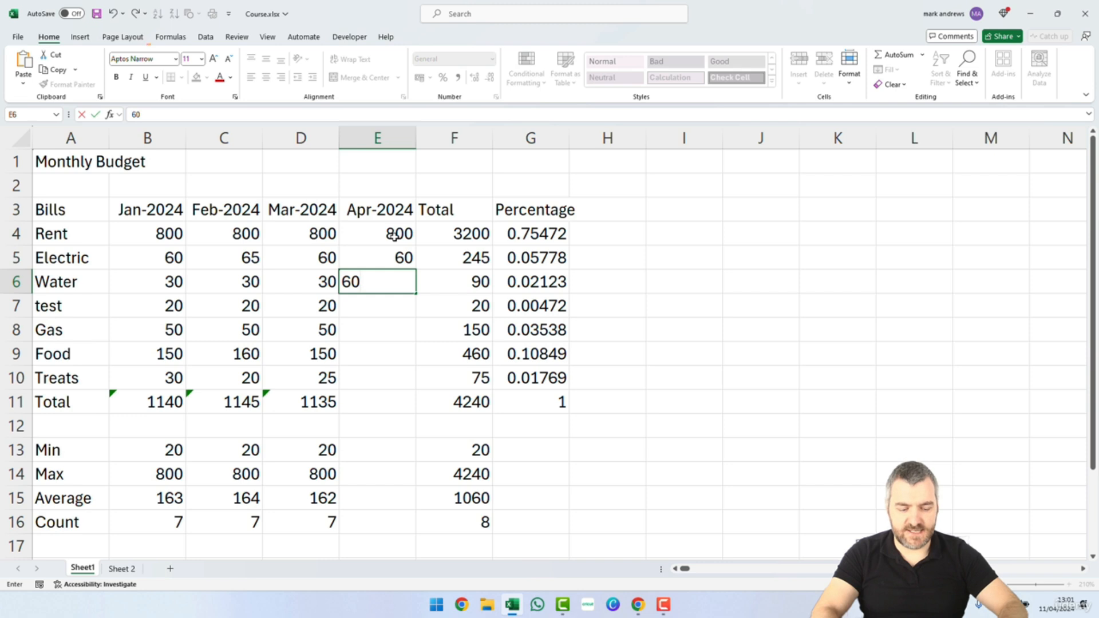
key("Return")
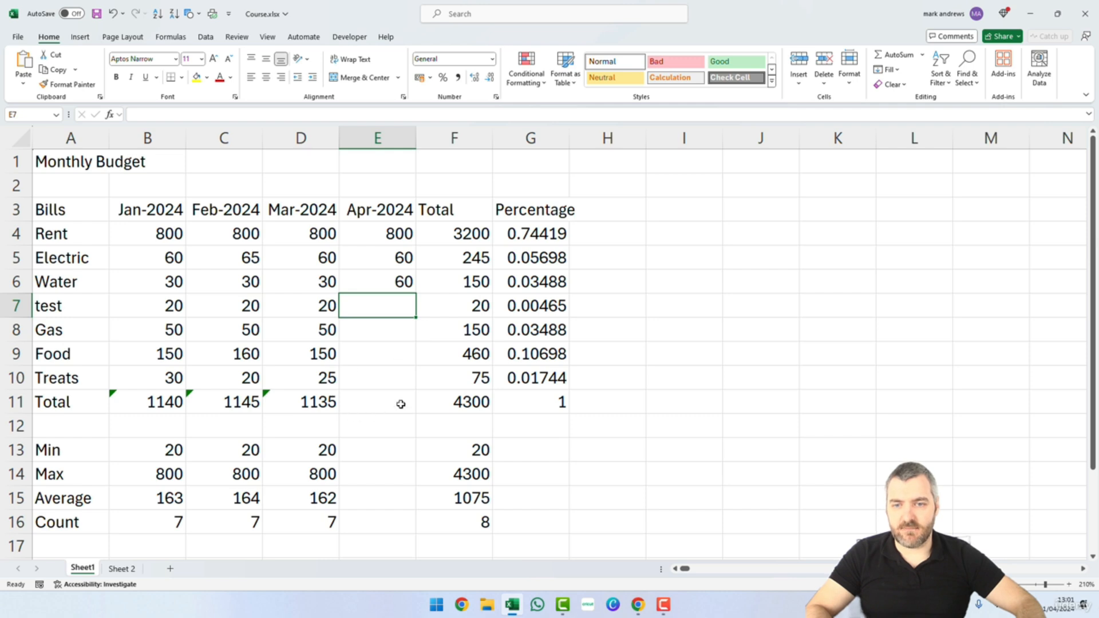
Fill the March total formula from D11 across into E11 for April.
left_click(328, 403)
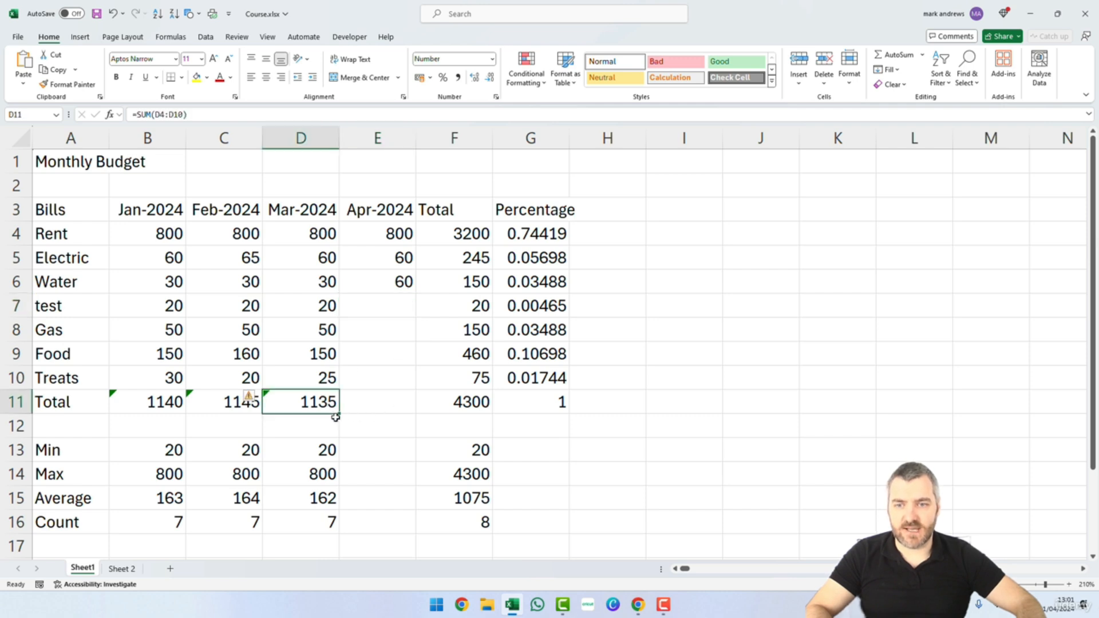
left_click_drag(340, 414, 401, 411)
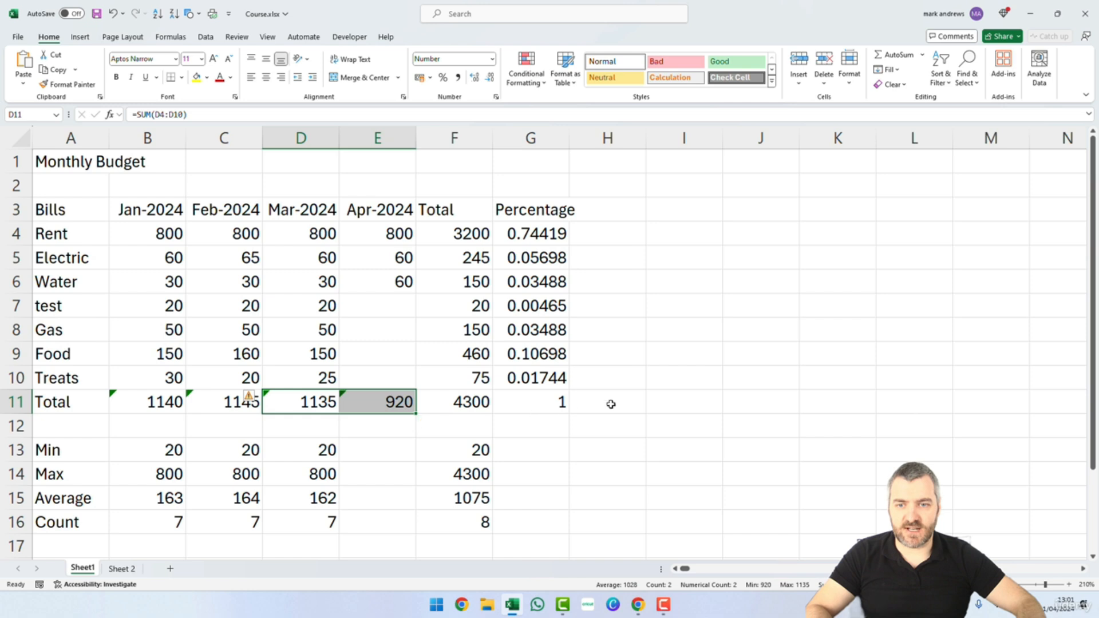
left_click(666, 393)
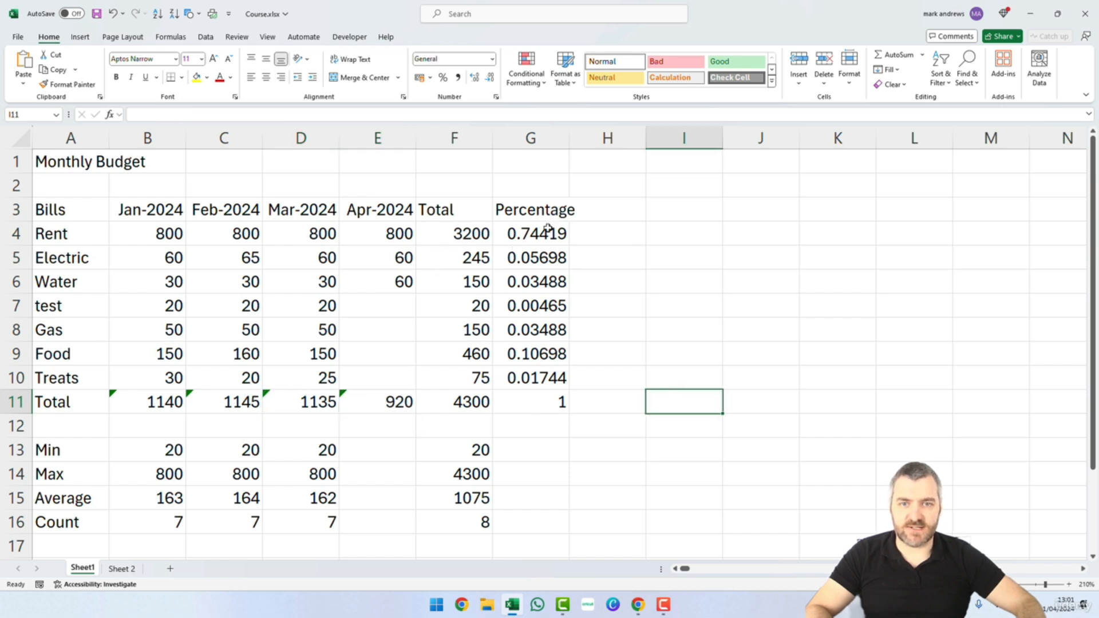
Examine the Water percentage formula in G6, the Water total in F6 and the April total in E11, leaving all three unedited.
double_click(550, 279)
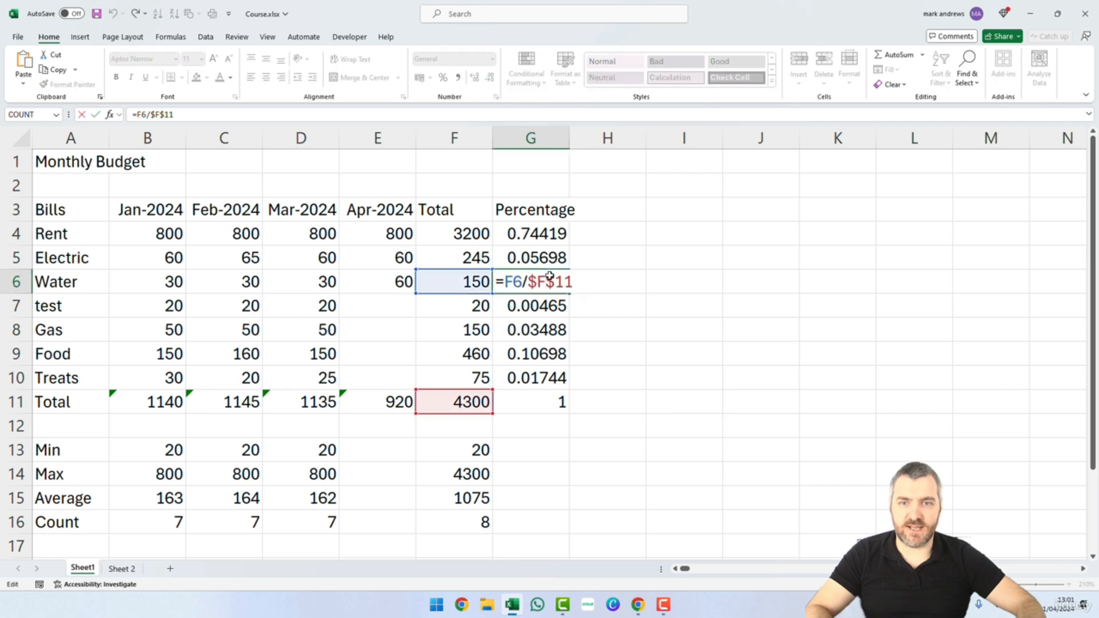
double_click(467, 278)
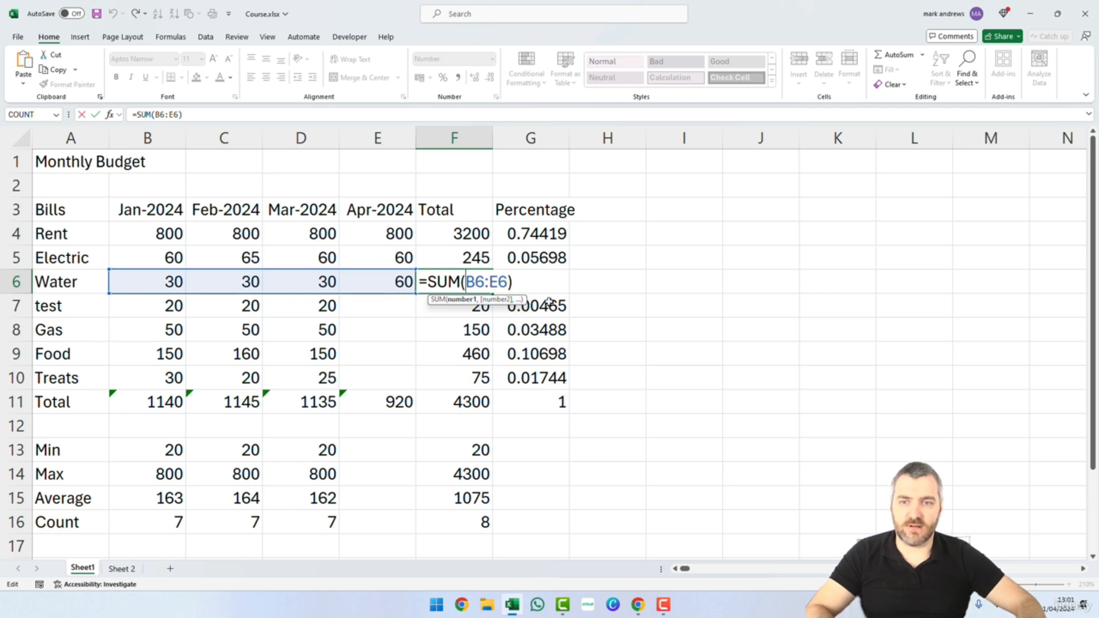
key("ctrl+Return")
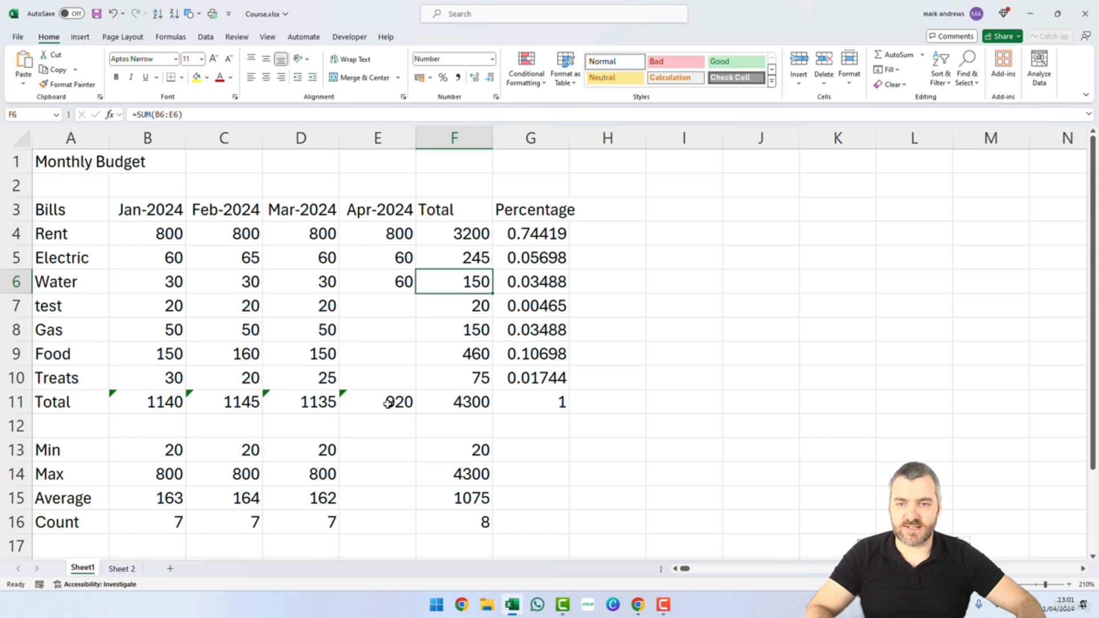
double_click(390, 402)
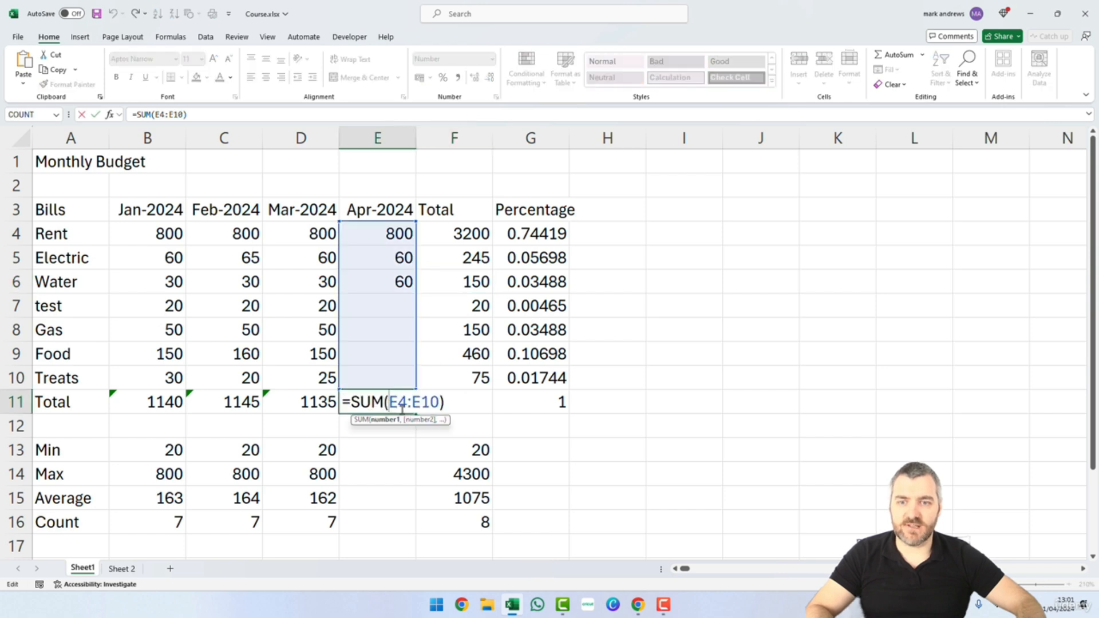
left_click(530, 426)
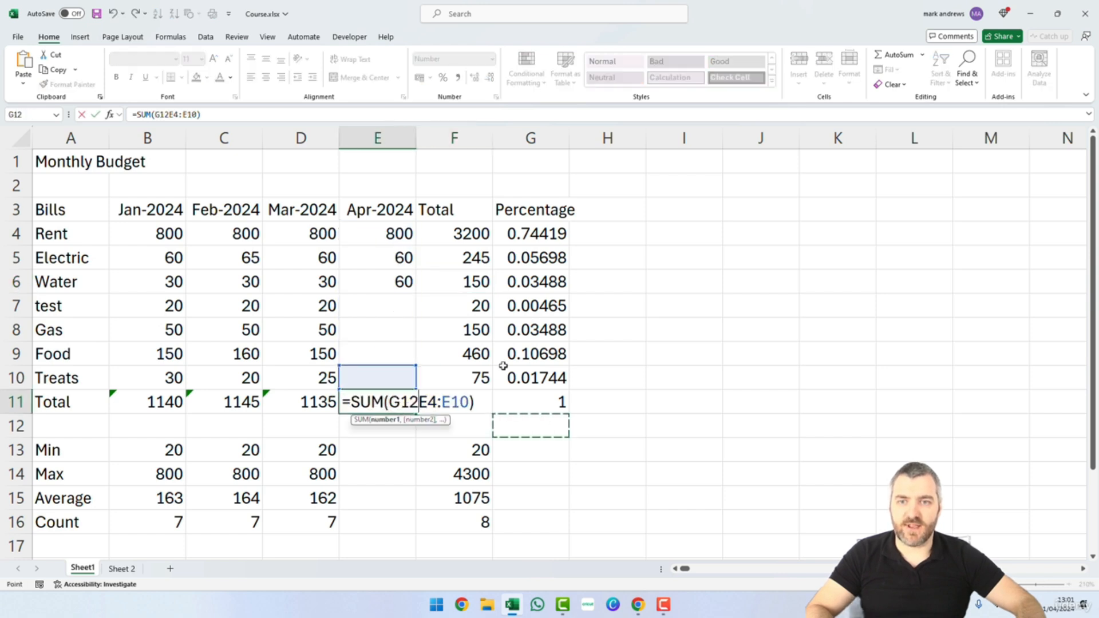
left_click(388, 138)
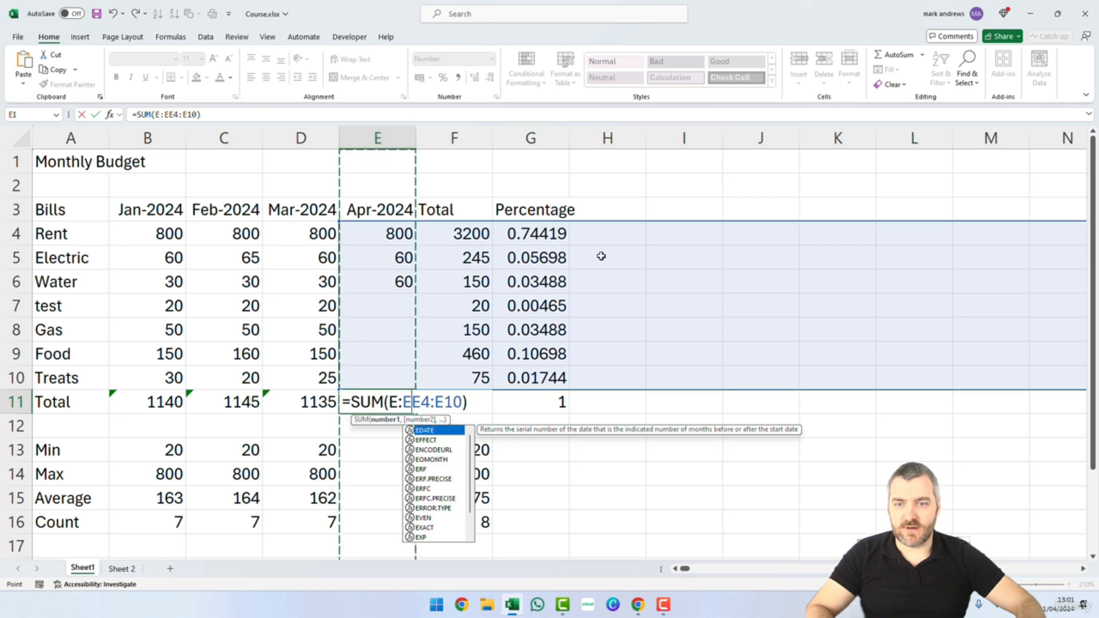
left_click(666, 282)
key("Escape")
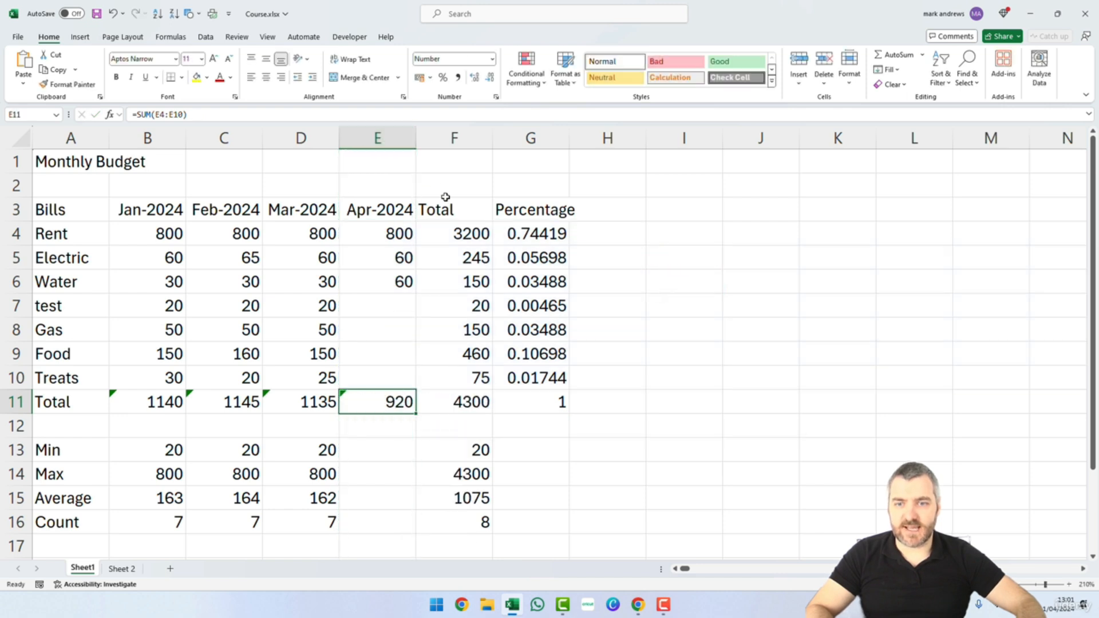
Delete the whole Apr-2024 sheet column E.
left_click(386, 150)
right_click(388, 145)
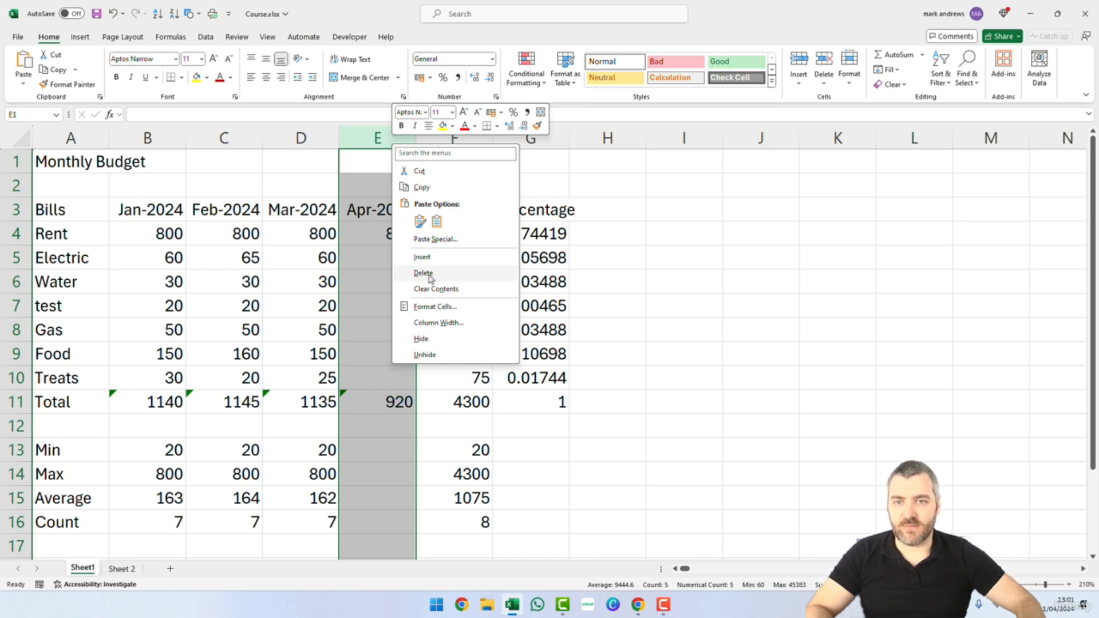
left_click(373, 137)
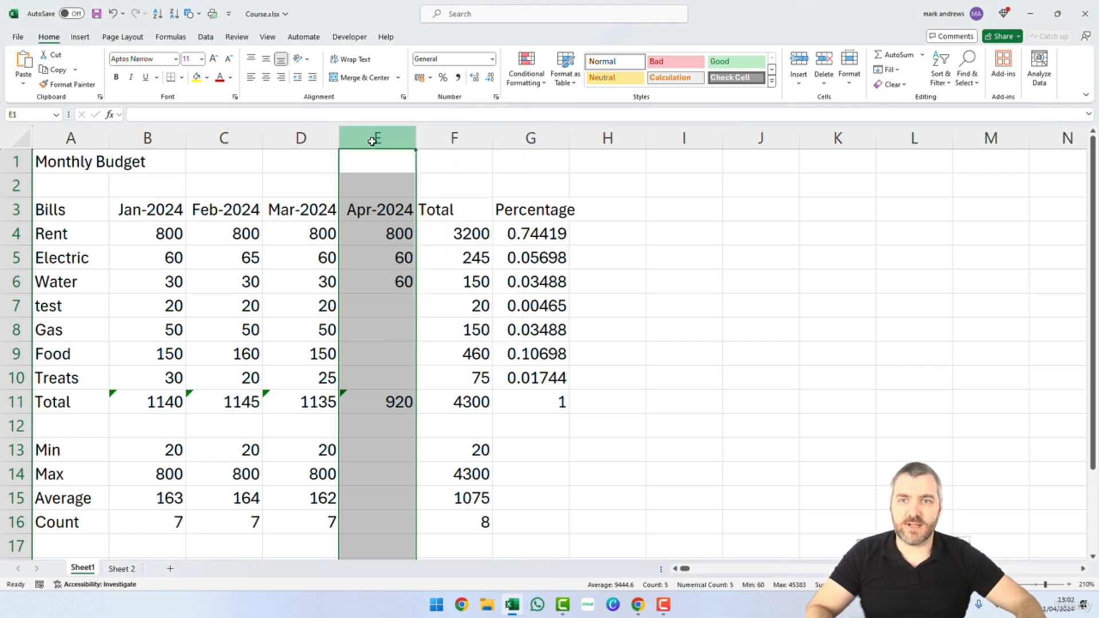
left_click(824, 80)
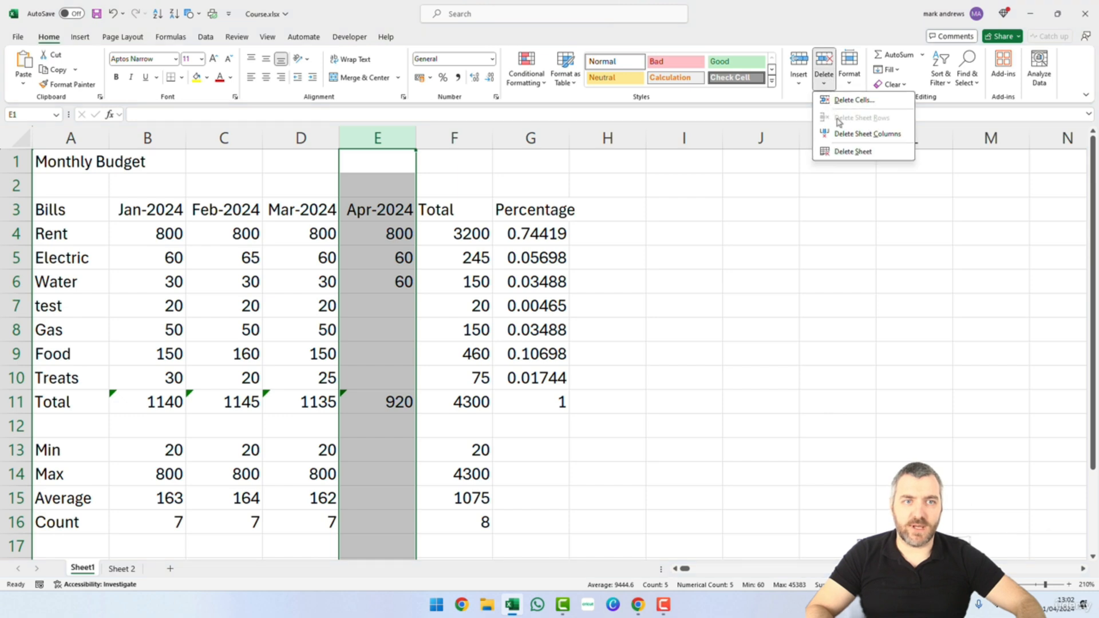
left_click(858, 133)
left_click(552, 304)
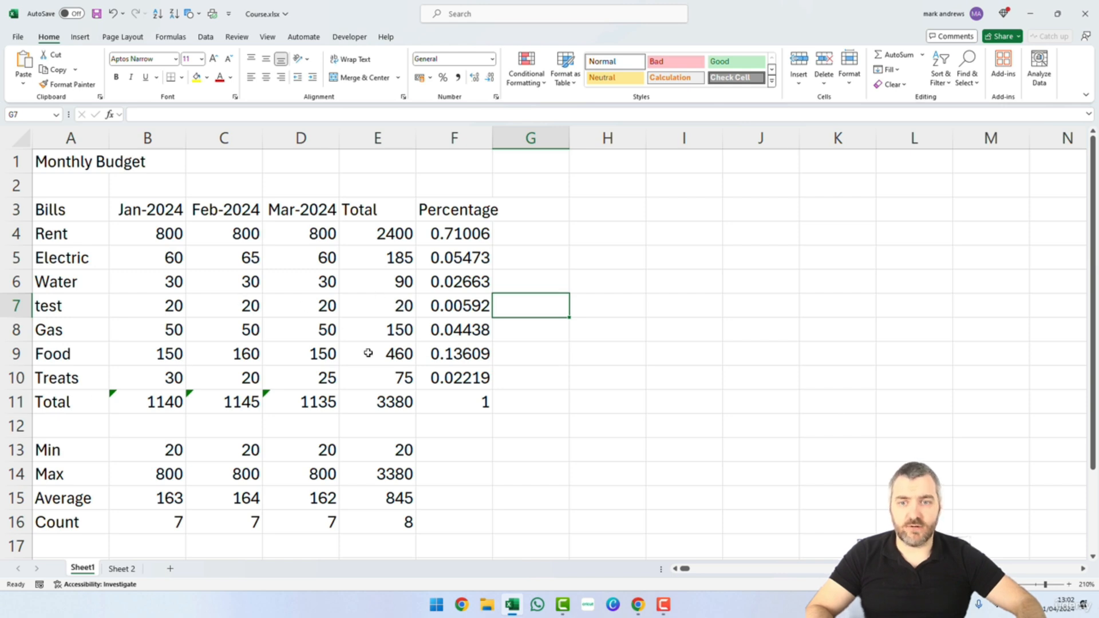
Check the test row's percentage and Total cells, and fill the Water total formula from E6 down into E7.
double_click(455, 306)
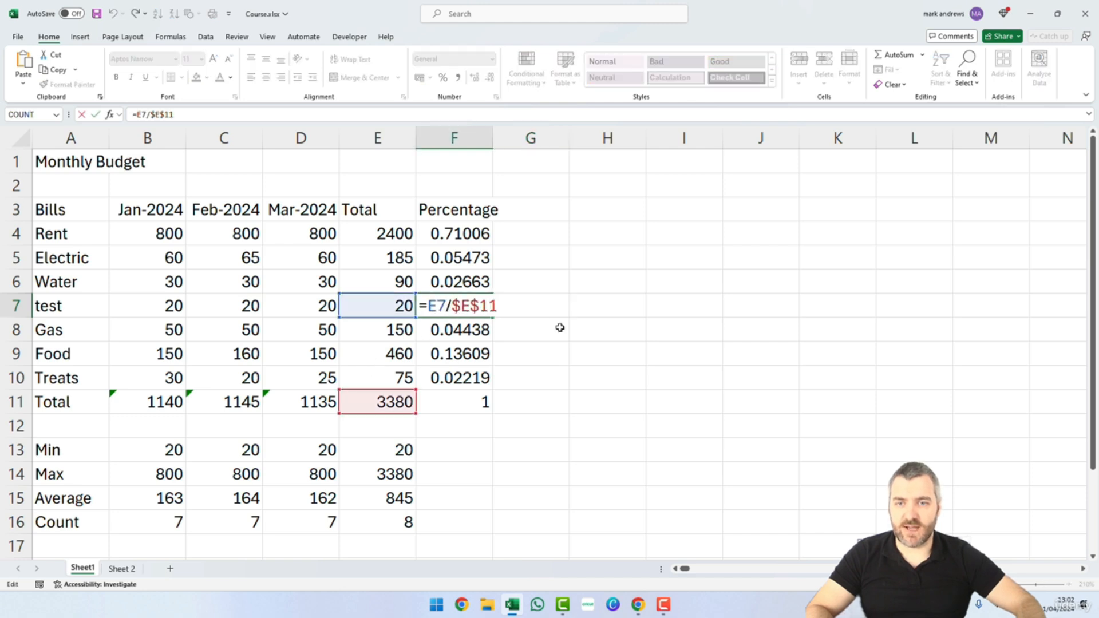
key("Escape")
left_click(405, 309)
left_click(516, 312)
double_click(403, 310)
key("Escape")
left_click(519, 299)
double_click(394, 288)
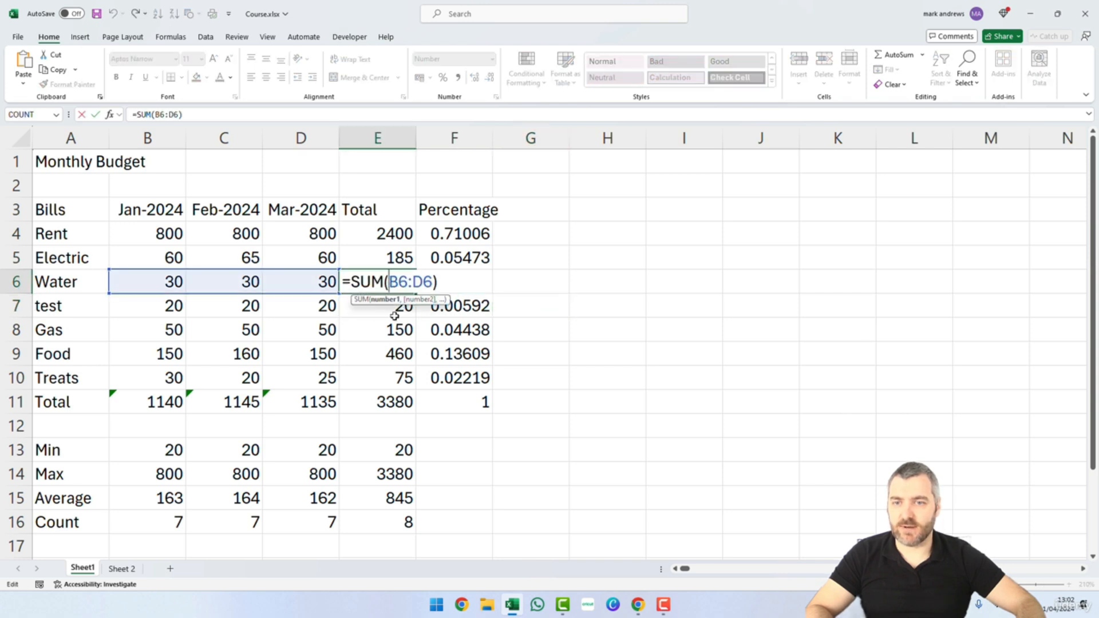
key("ctrl+Return")
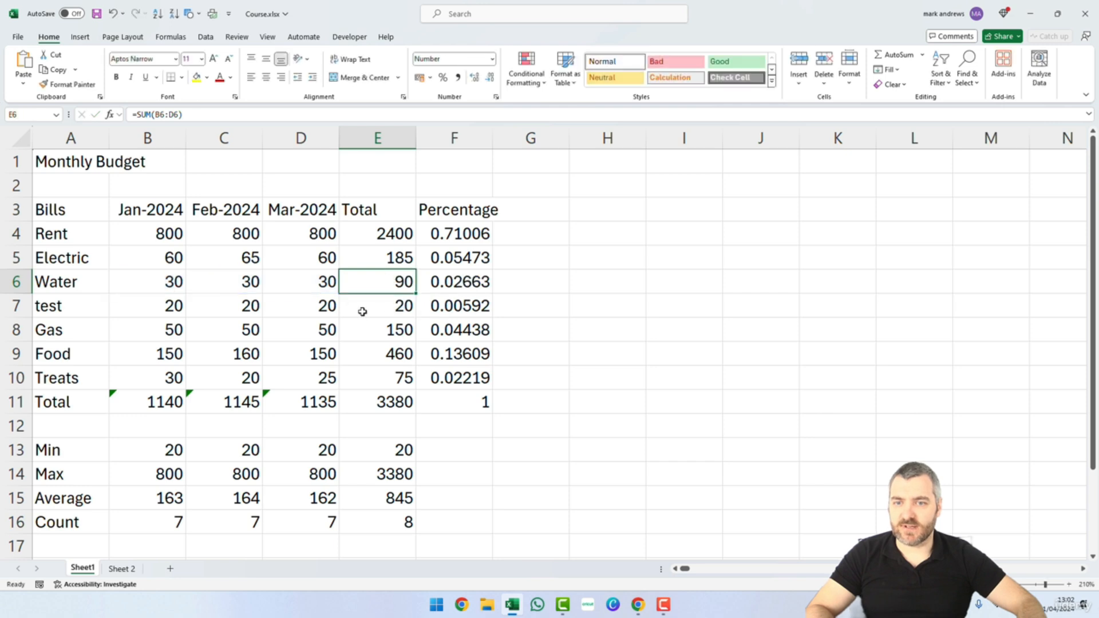
Delete the entire test row, row 7.
left_click(17, 306)
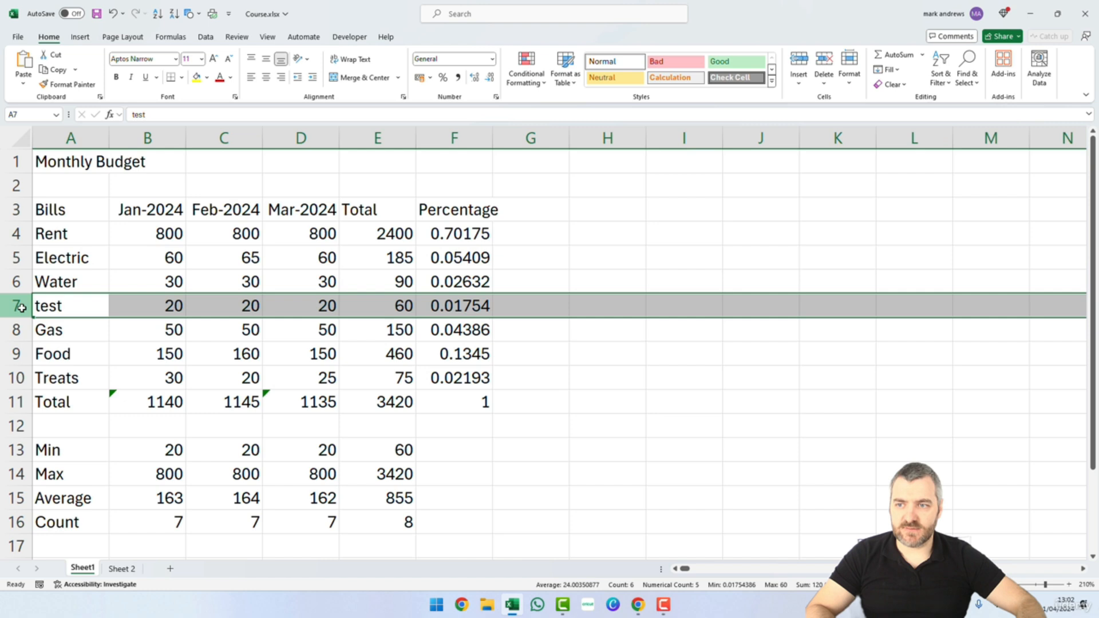
right_click(22, 308)
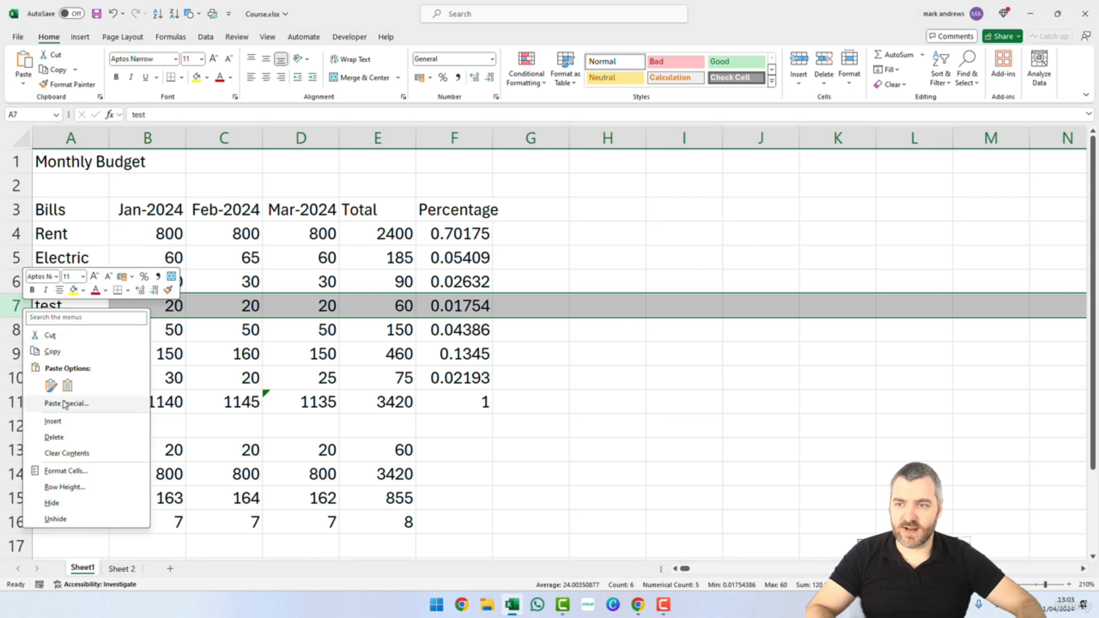
left_click(68, 438)
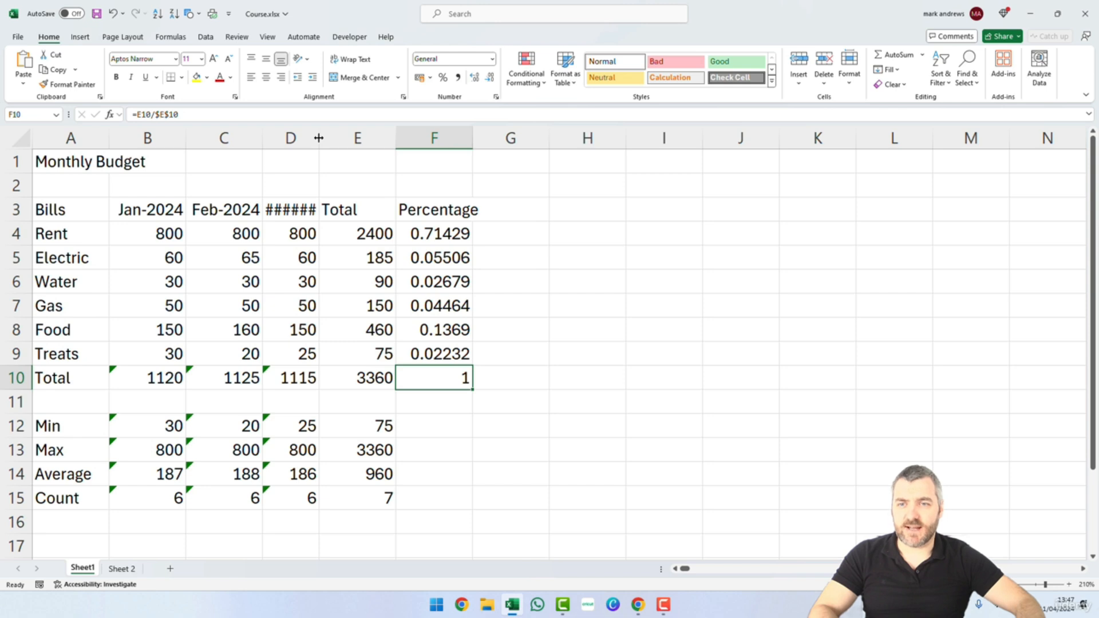
Widen column D so the Mar-2024 header fits with room to spare, and adjust column E to slightly wider than its totals.
left_click_drag(319, 137, 337, 138)
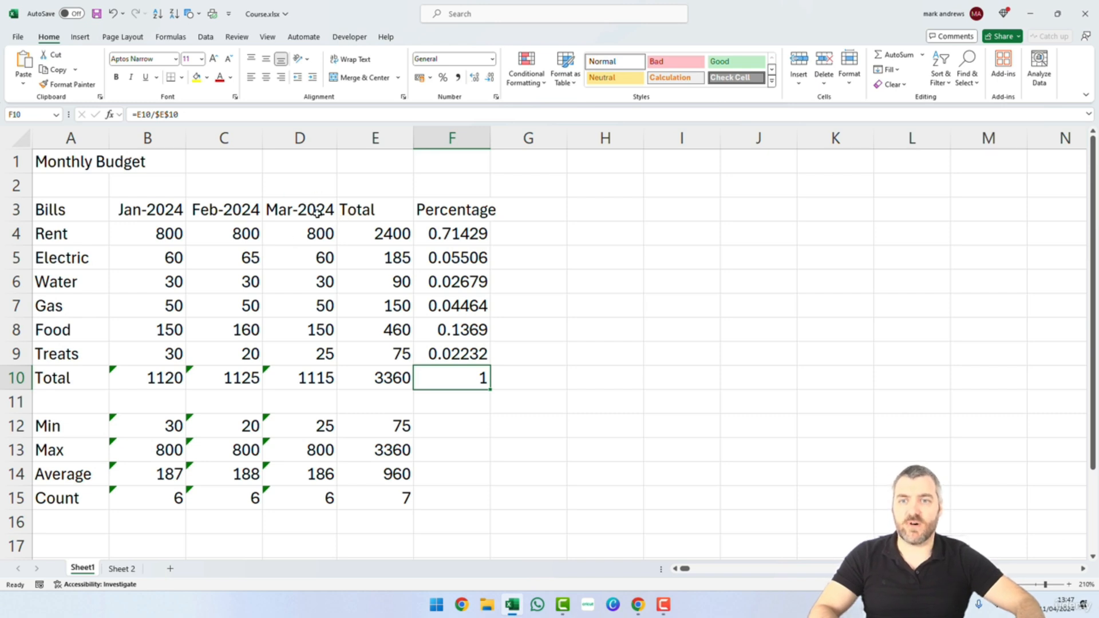
mouse_move(336, 143)
left_mouse_down()
mouse_move(311, 142)
mouse_move(347, 140)
left_mouse_up()
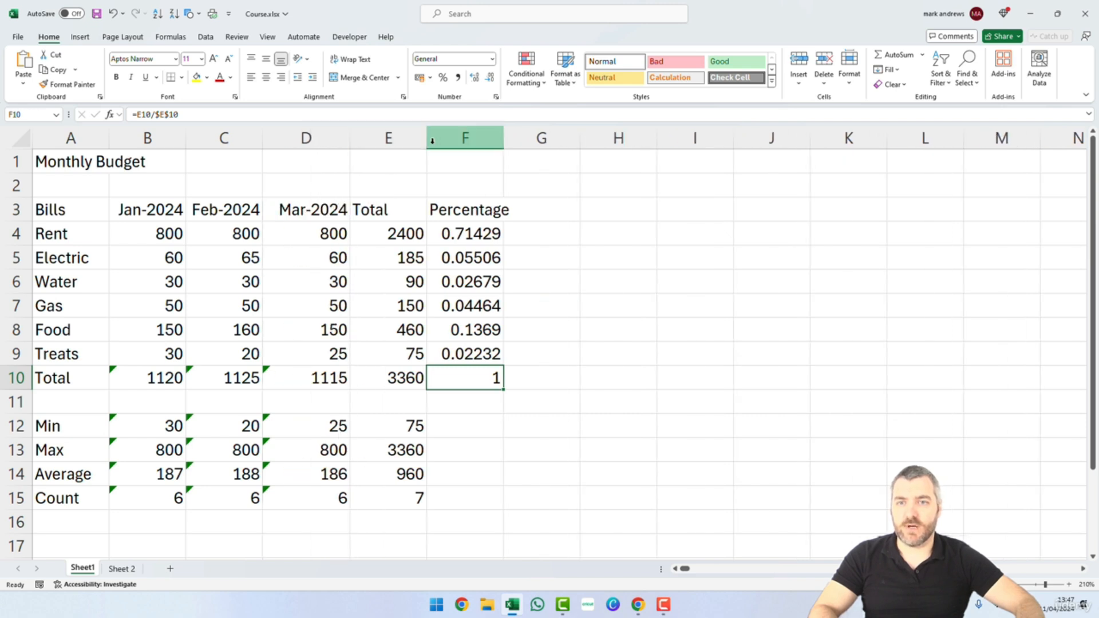
left_click_drag(427, 139, 394, 139)
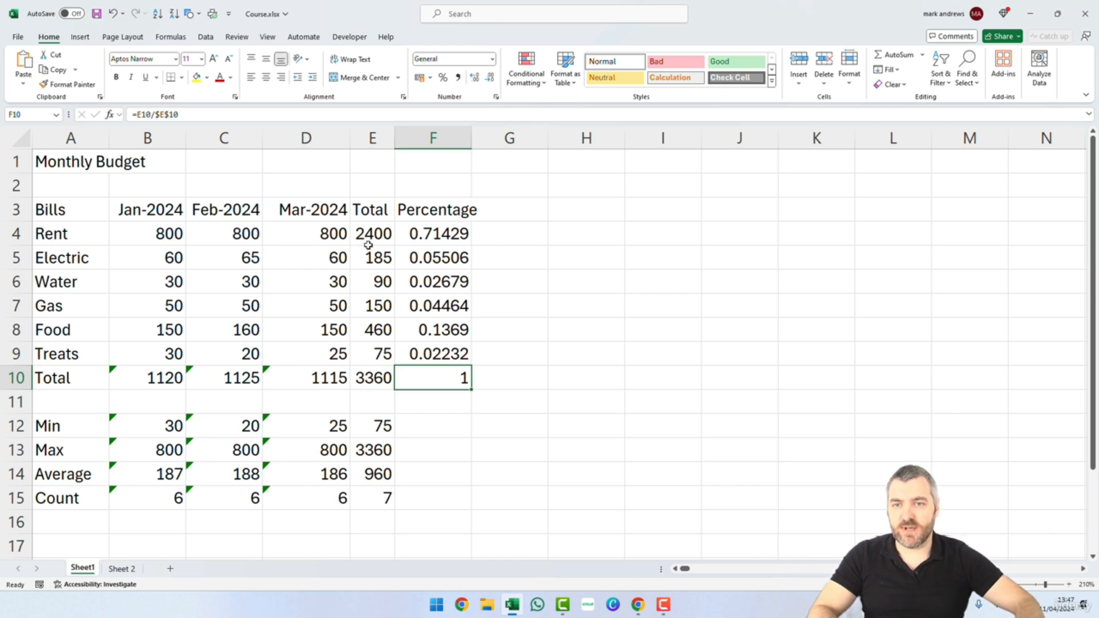
left_click(409, 138)
left_click_drag(395, 138, 421, 137)
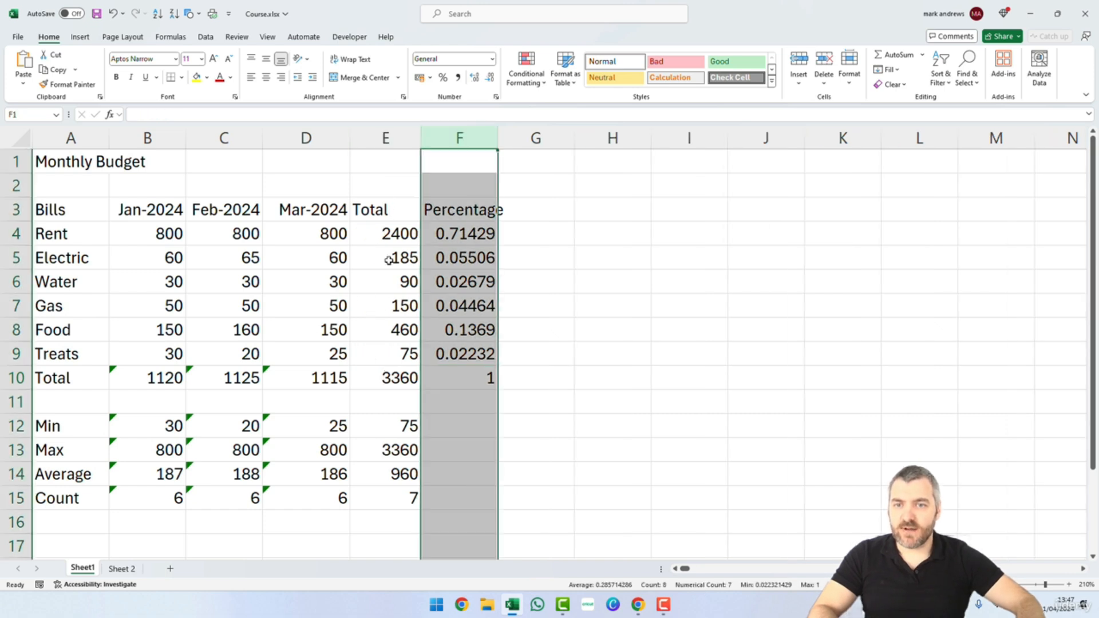
left_click(535, 305)
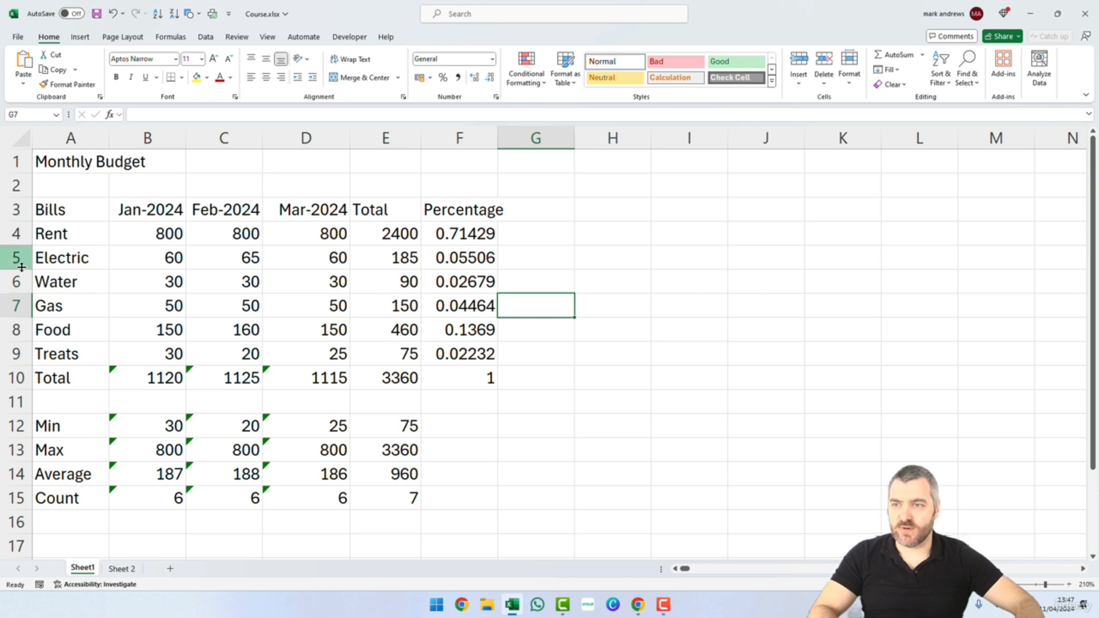
Try a shorter, an auto-fitted and a much taller height for the Electric row, and undo the enlargement.
left_click_drag(22, 268, 24, 261)
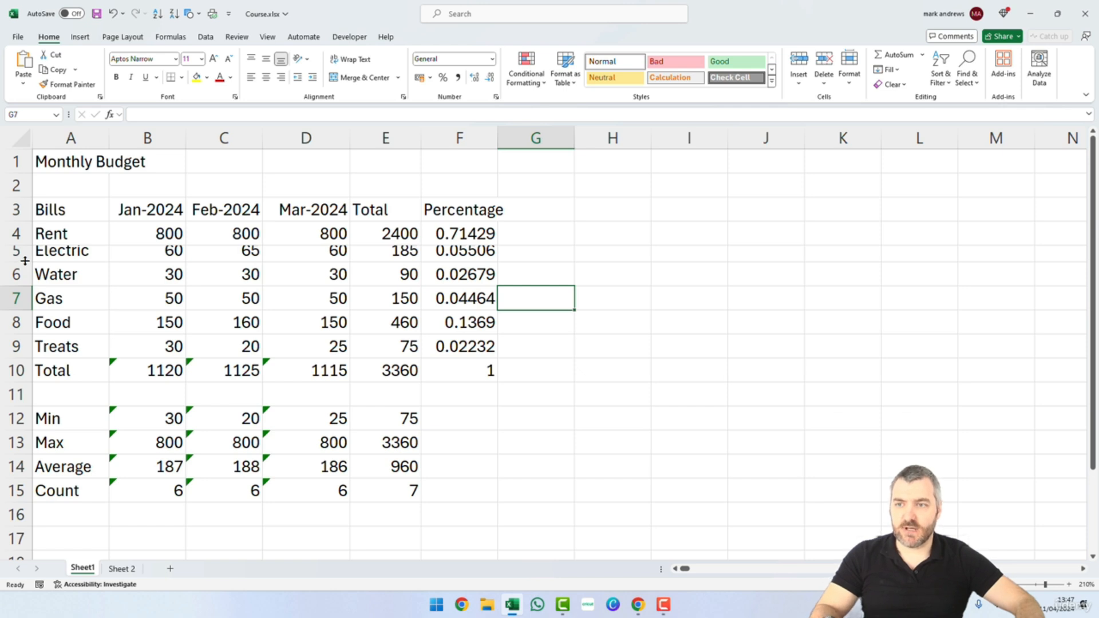
double_click(25, 261)
left_click_drag(21, 272, 23, 311)
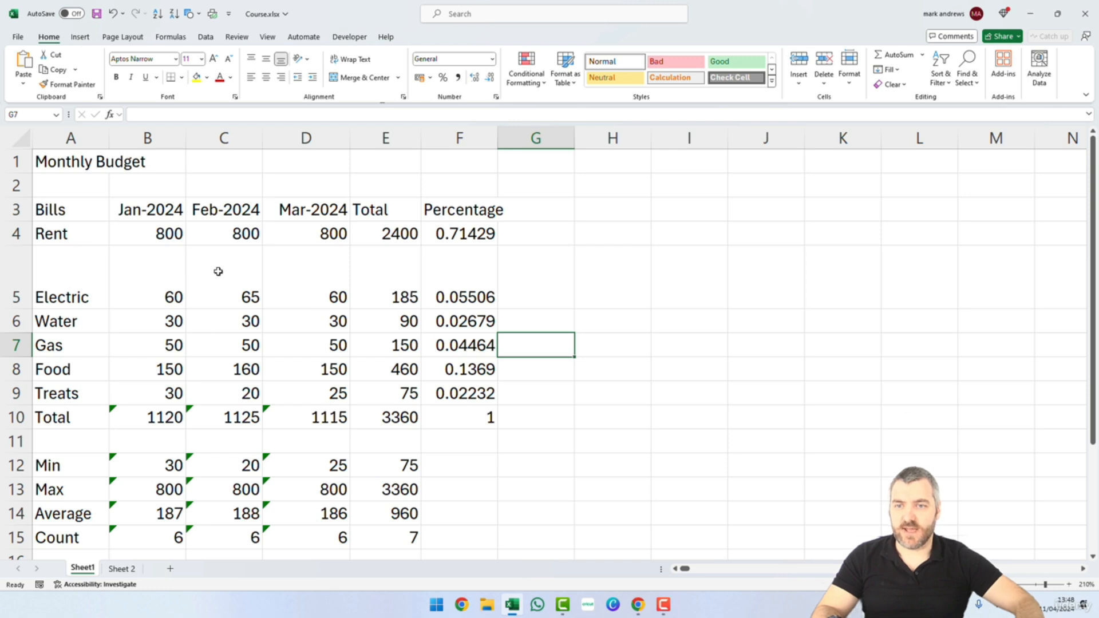
key("ctrl+z")
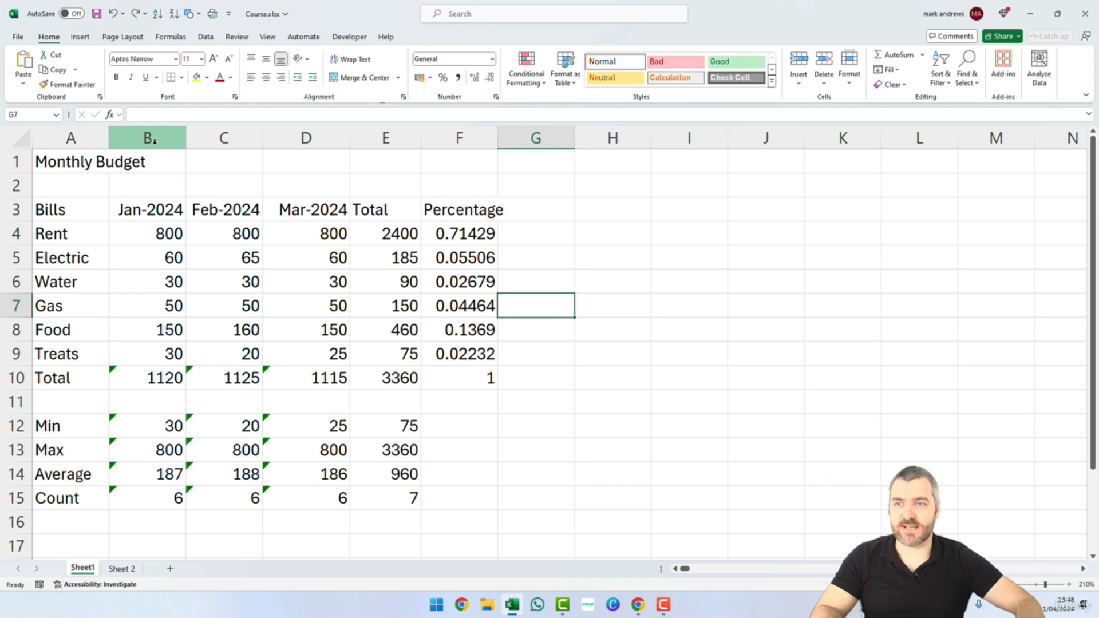
Widen the three month columns B to D together to an equal width of 15.00, and check column C's width.
left_click_drag(153, 140, 394, 134)
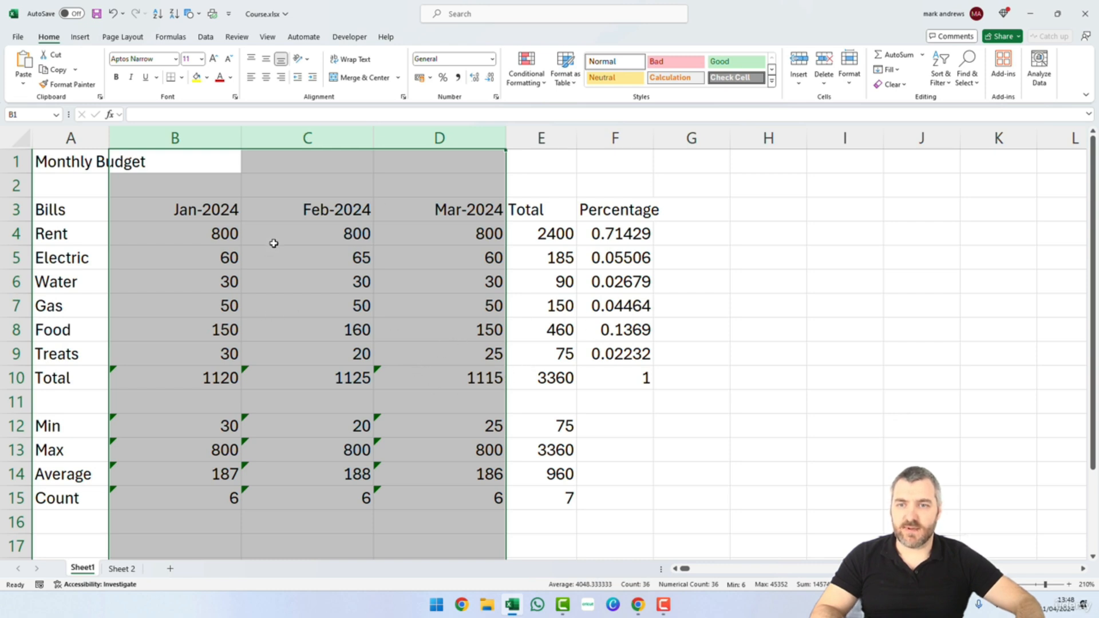
left_click(370, 138)
left_click_drag(373, 140, 373, 139)
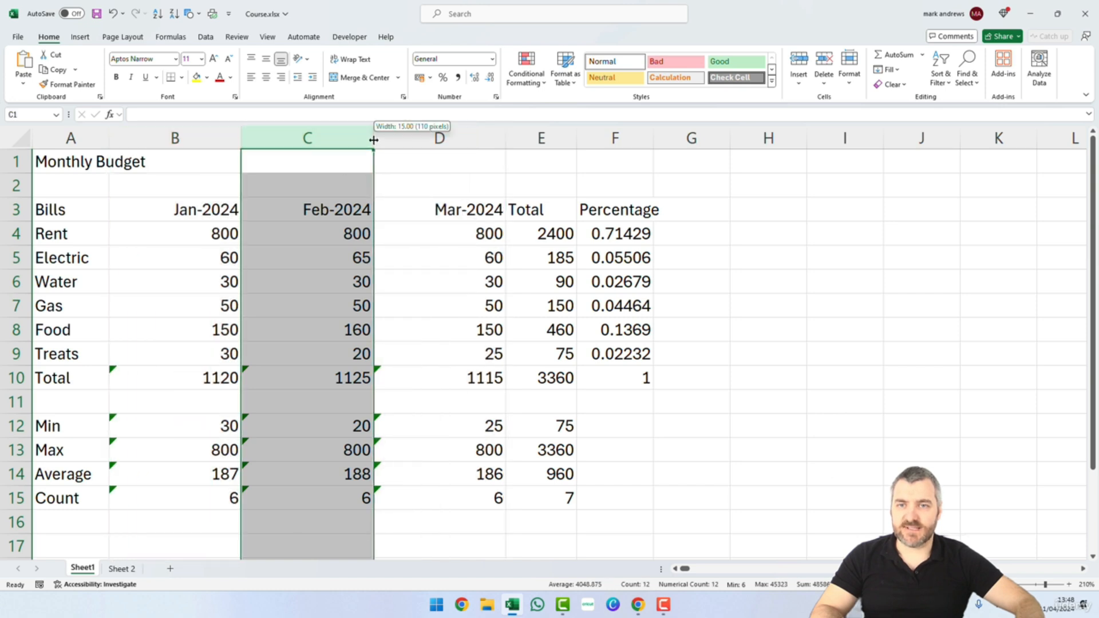
Undo the last widening of the three month columns, B to D.
left_click(226, 138)
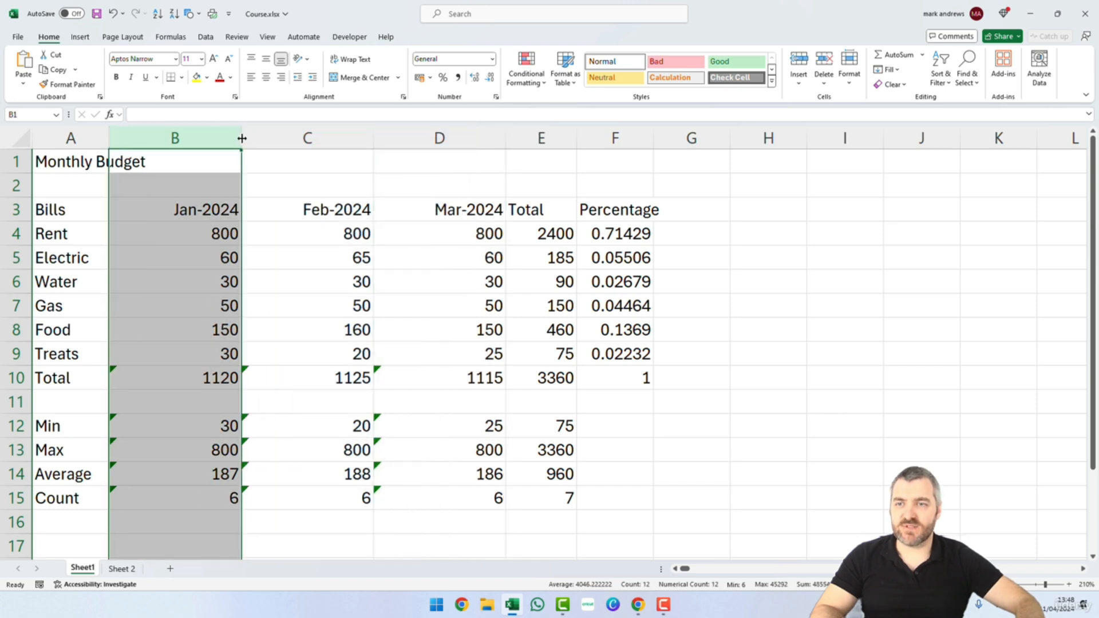
left_click_drag(242, 138, 242, 138)
key("ctrl+z")
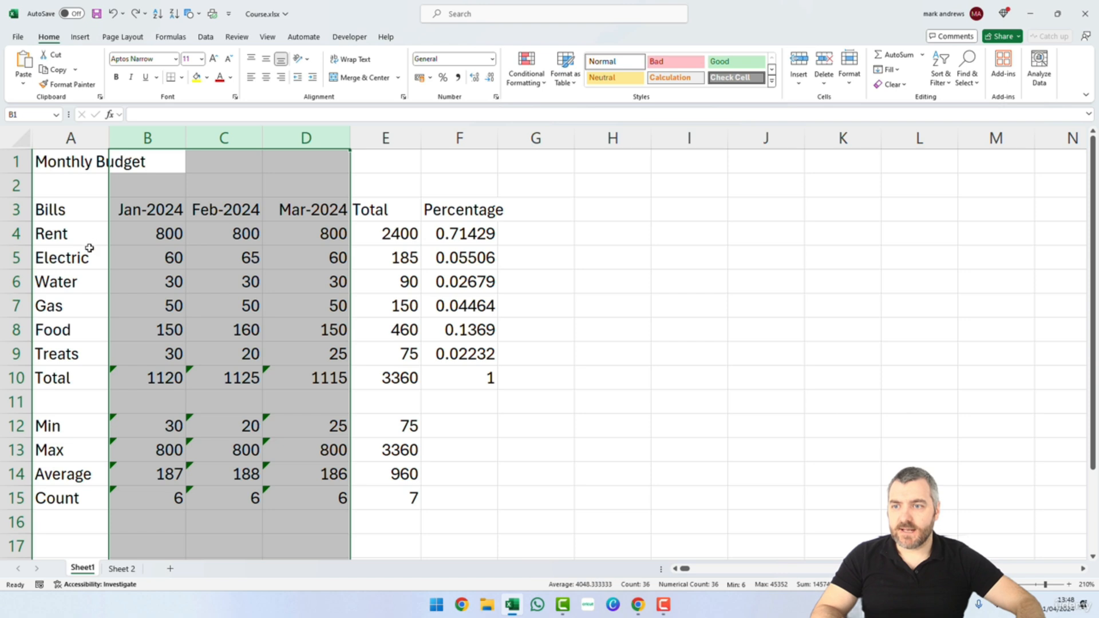
Increase the height of rows 5 to 7 together, and undo the height change.
left_click_drag(17, 259, 23, 293)
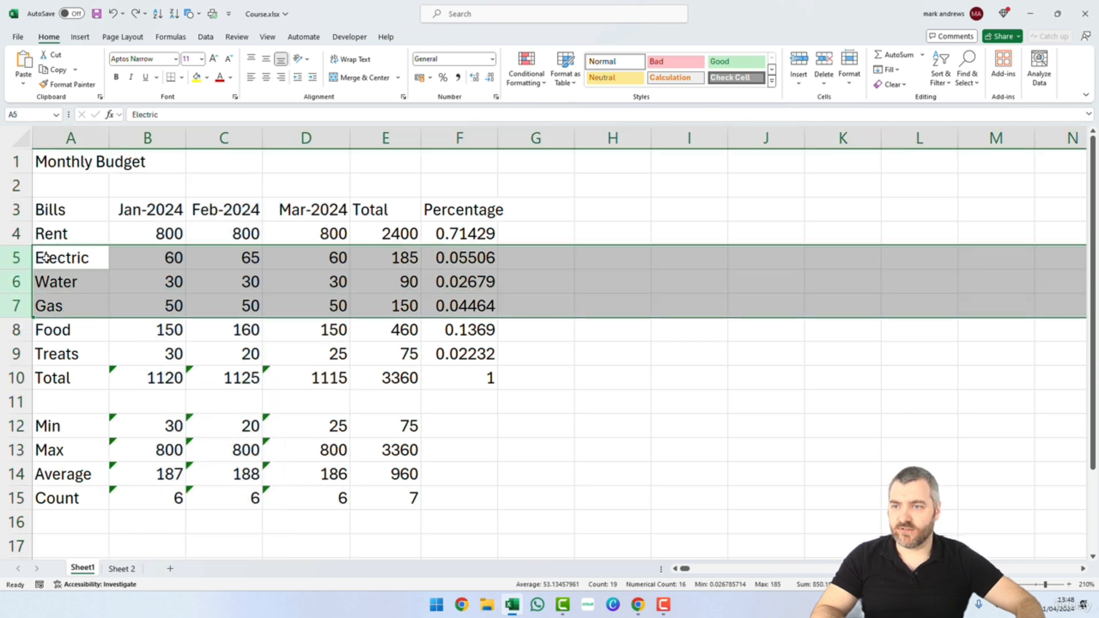
left_click_drag(19, 317, 19, 332)
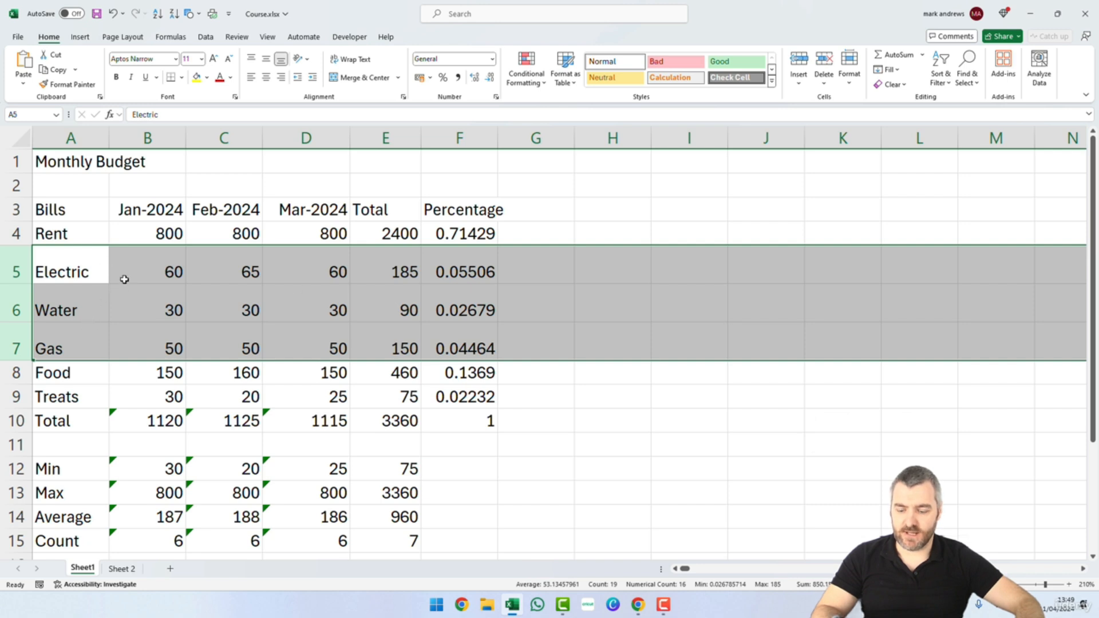
key("ctrl+z")
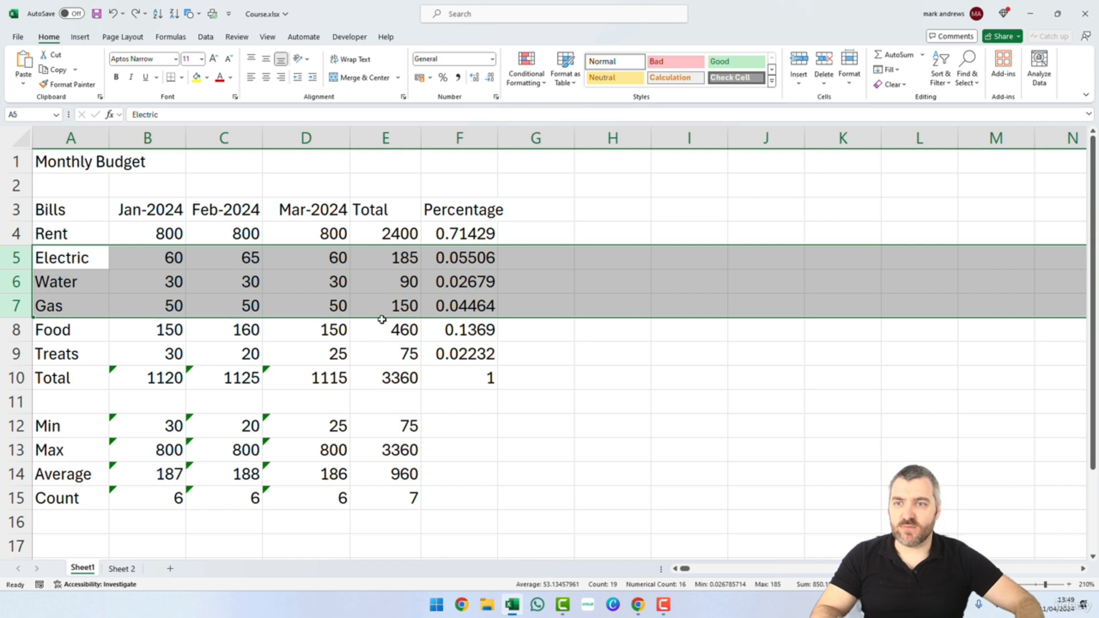
AutoFit the widths of columns B to F together, and undo the resizing.
left_click_drag(134, 140, 464, 144)
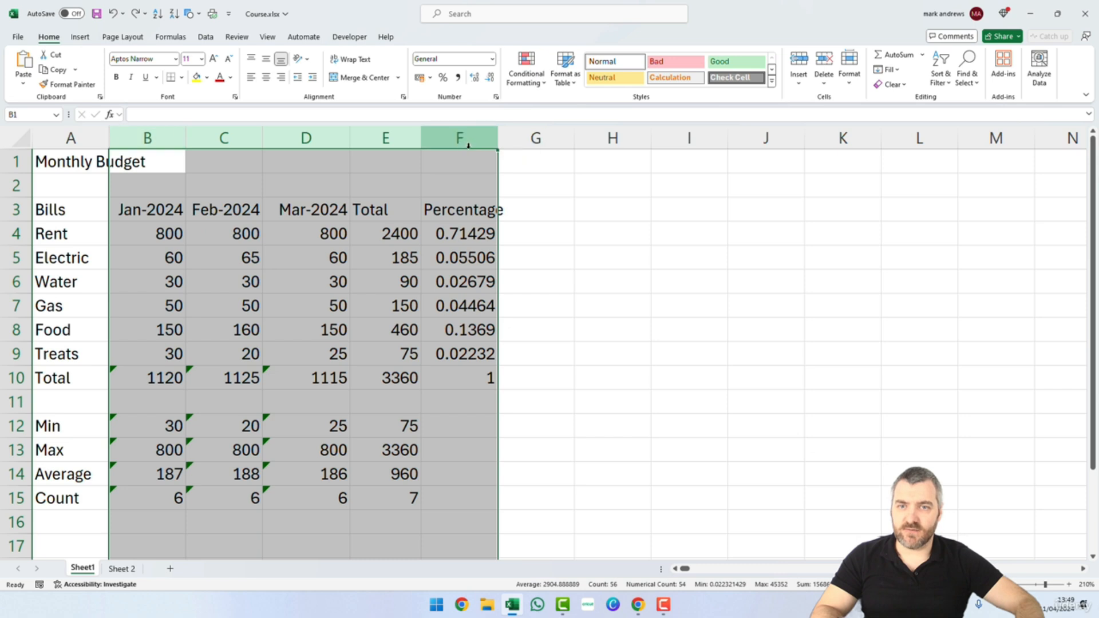
double_click(497, 135)
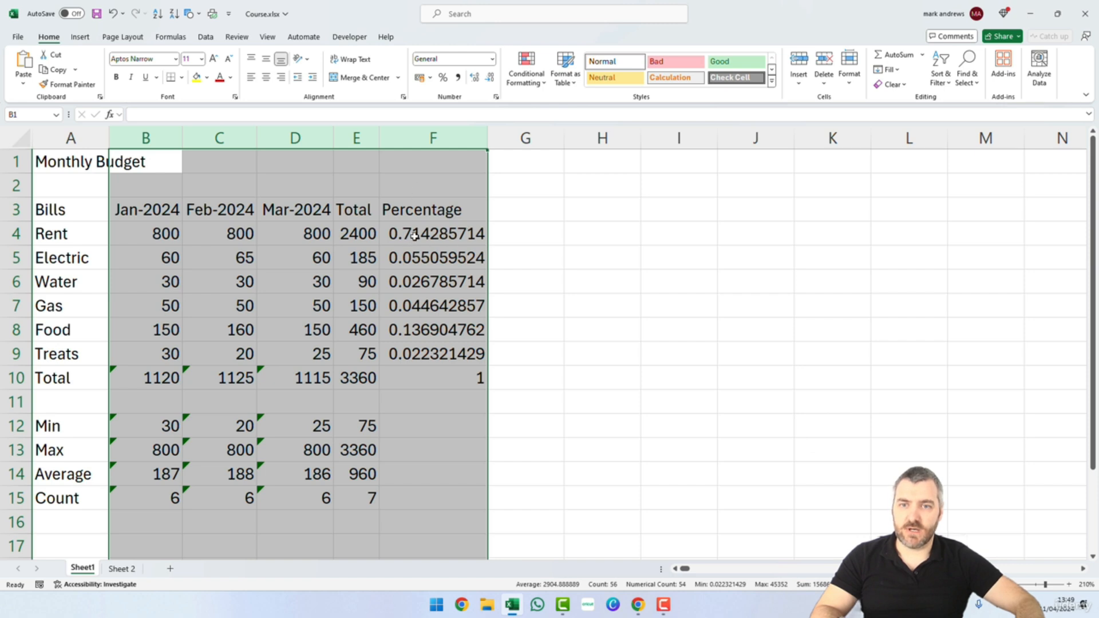
left_click(172, 210)
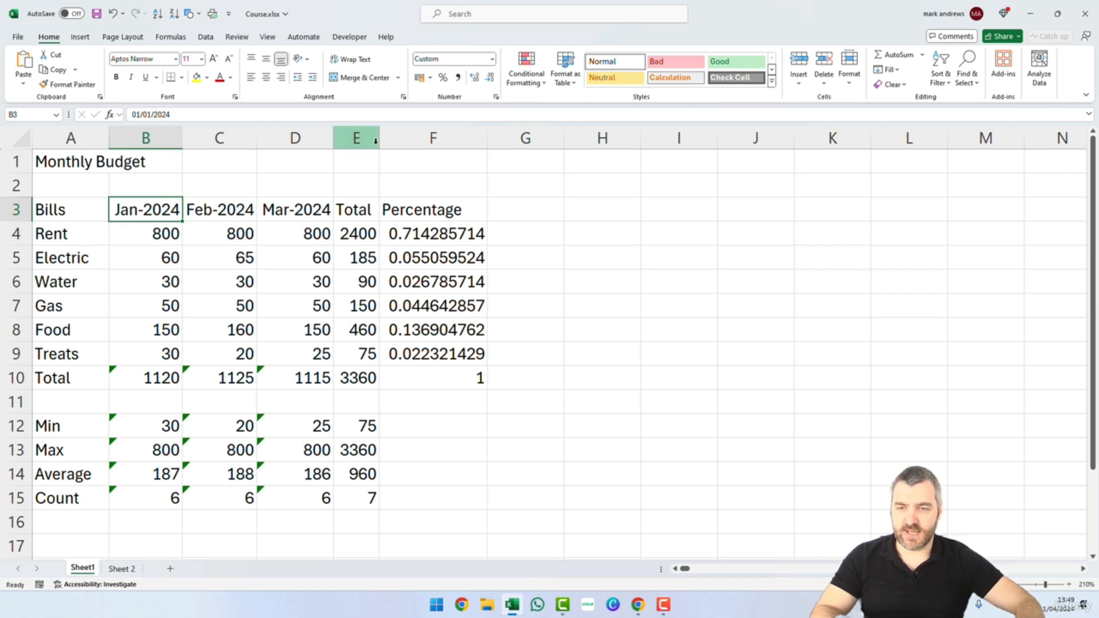
key("ctrl+z")
left_click(520, 256)
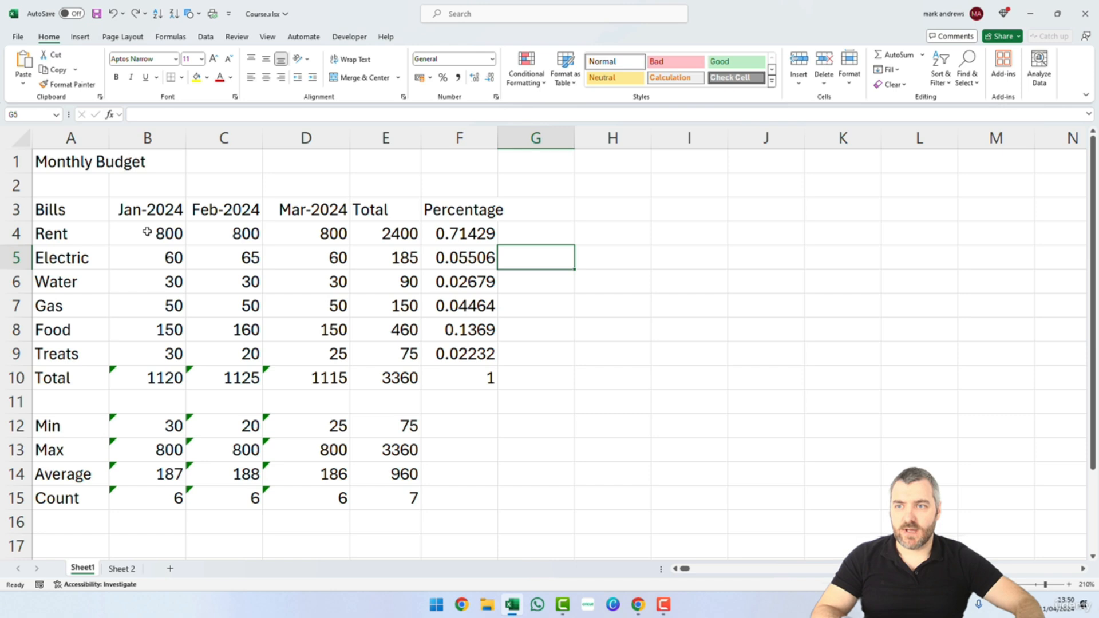
Select the whole sheet and apply AutoFit Column Width.
left_click(120, 248)
key("ctrl+a")
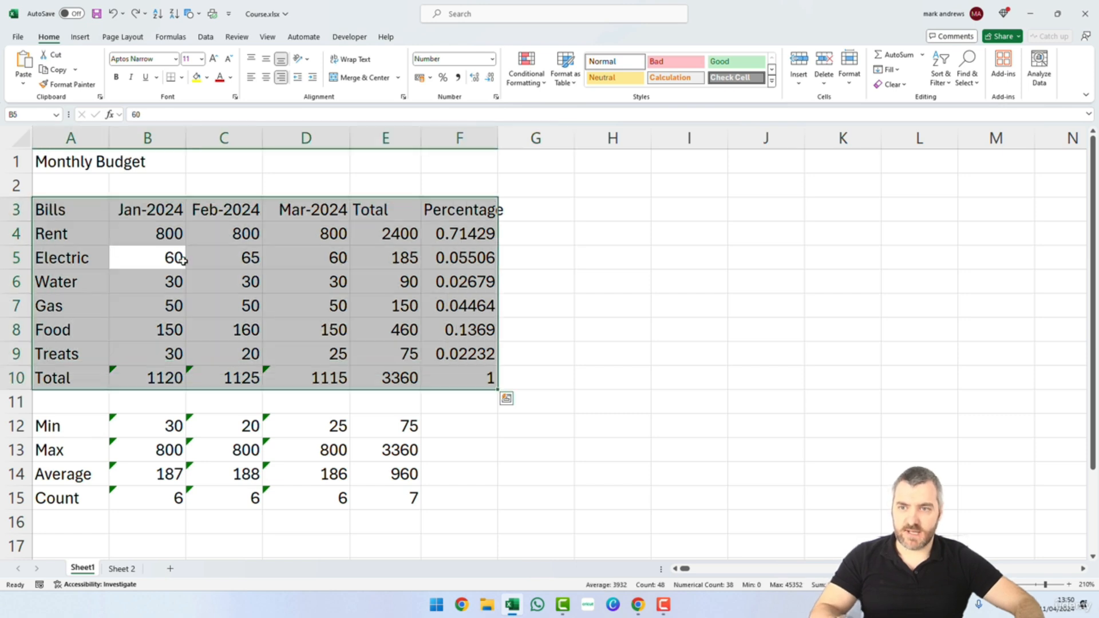
key("ctrl+a")
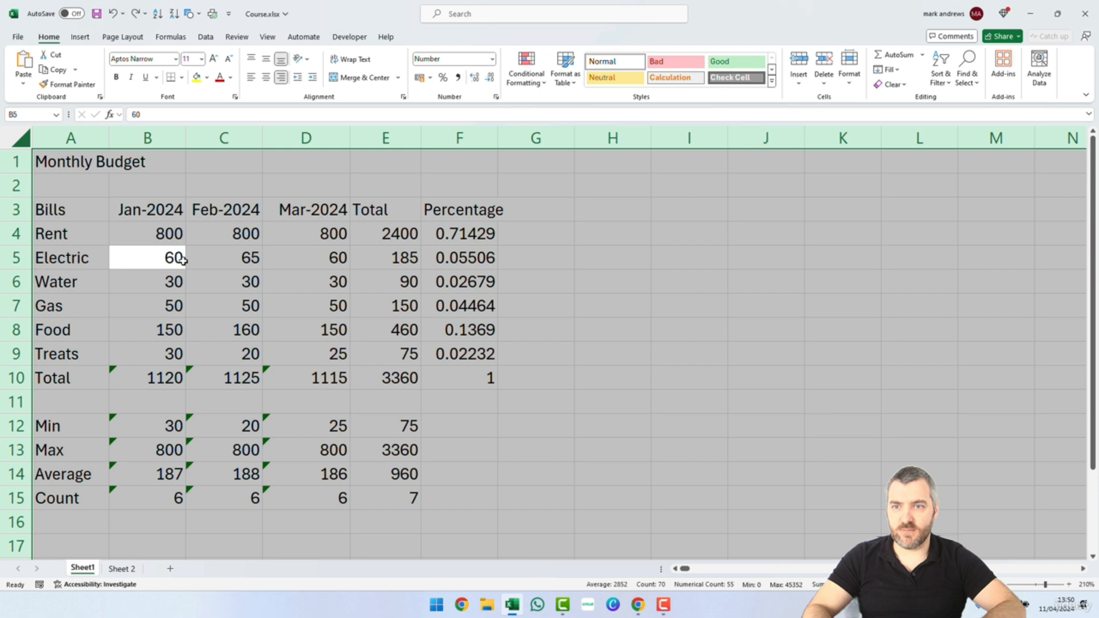
key("alt")
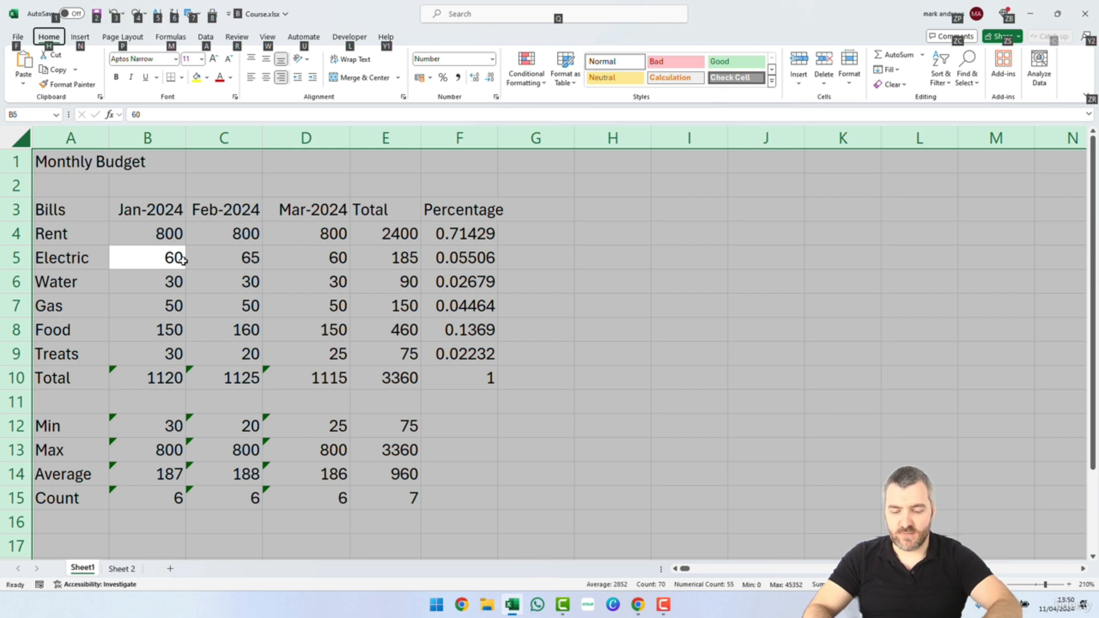
key("h")
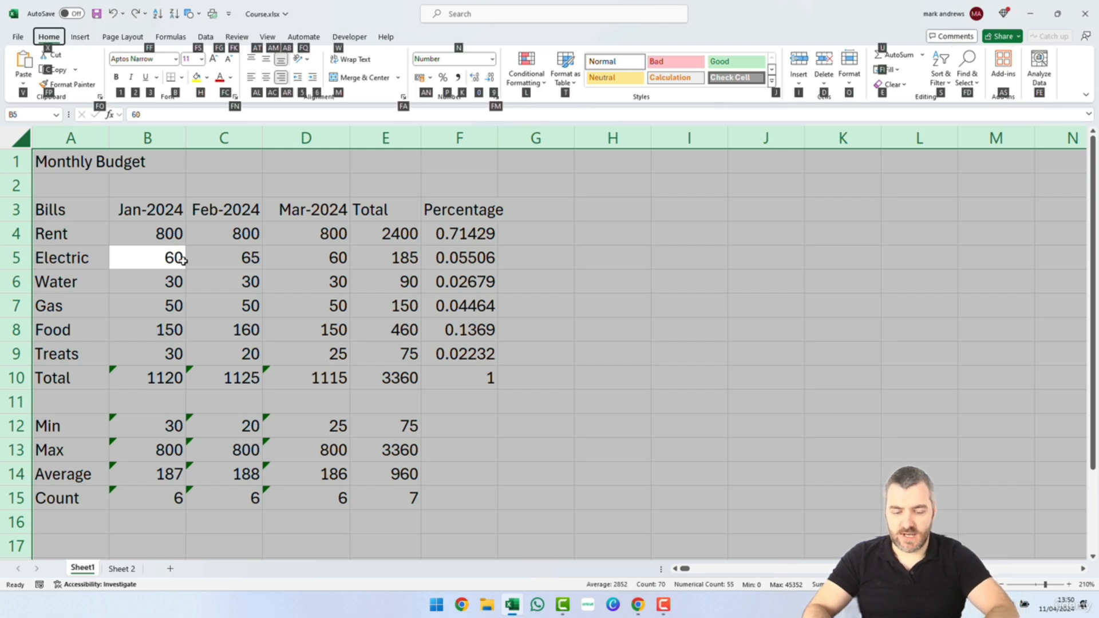
key("o")
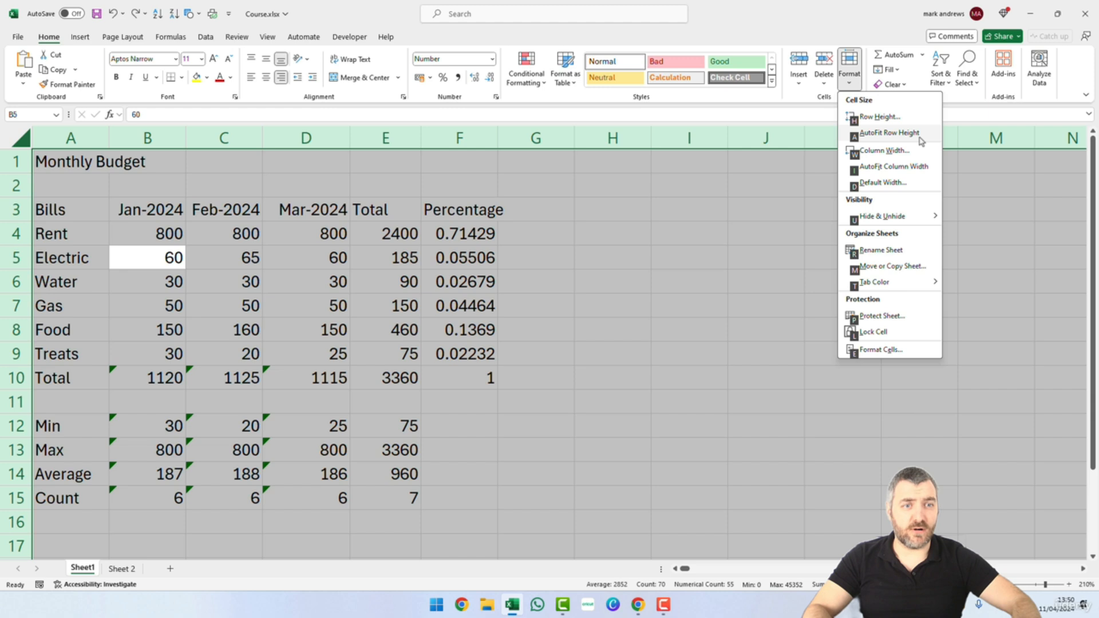
left_click(910, 167)
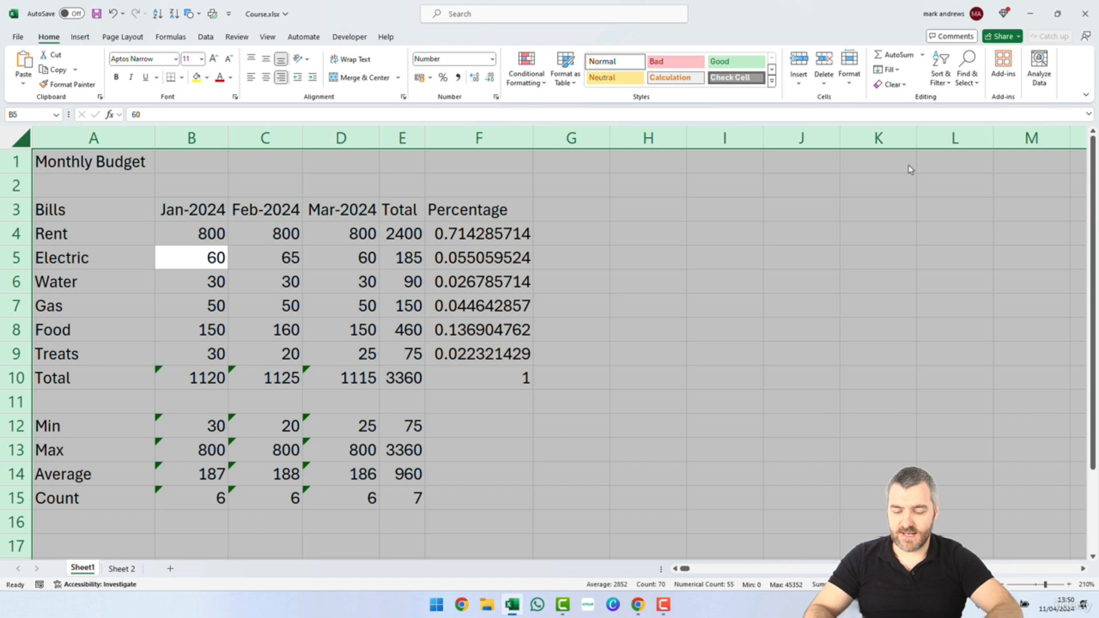
Reapply AutoFit Column Width to the whole sheet, and undo the automatic column sizing.
key("alt")
key("h")
key("o")
key("i")
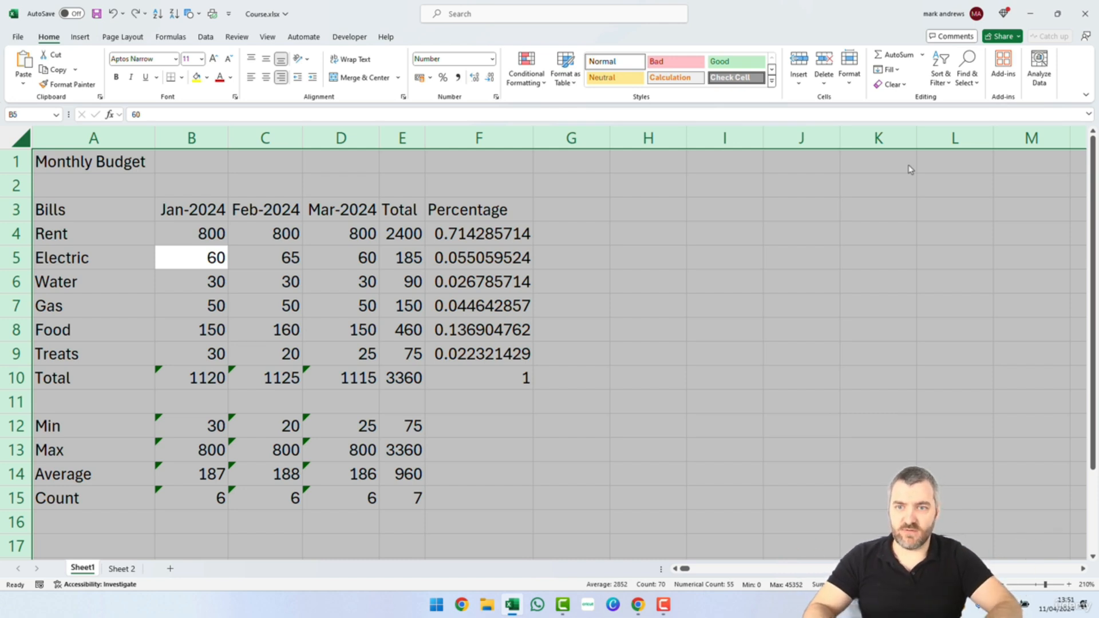
key("ctrl+z")
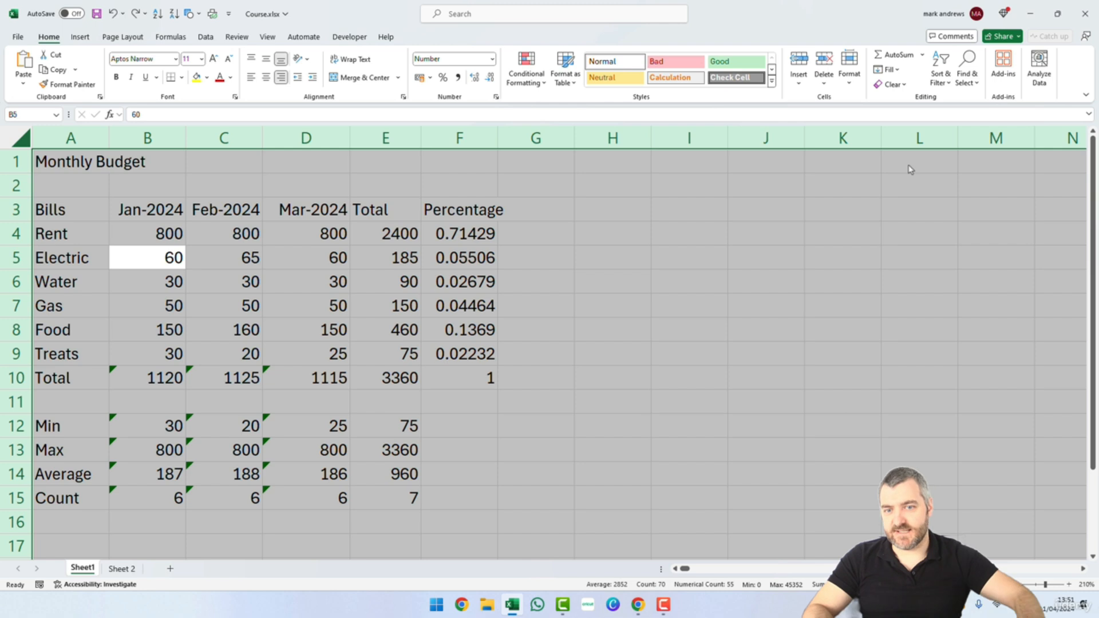
key("Right")
key("Up")
key("Up")
key("Up")
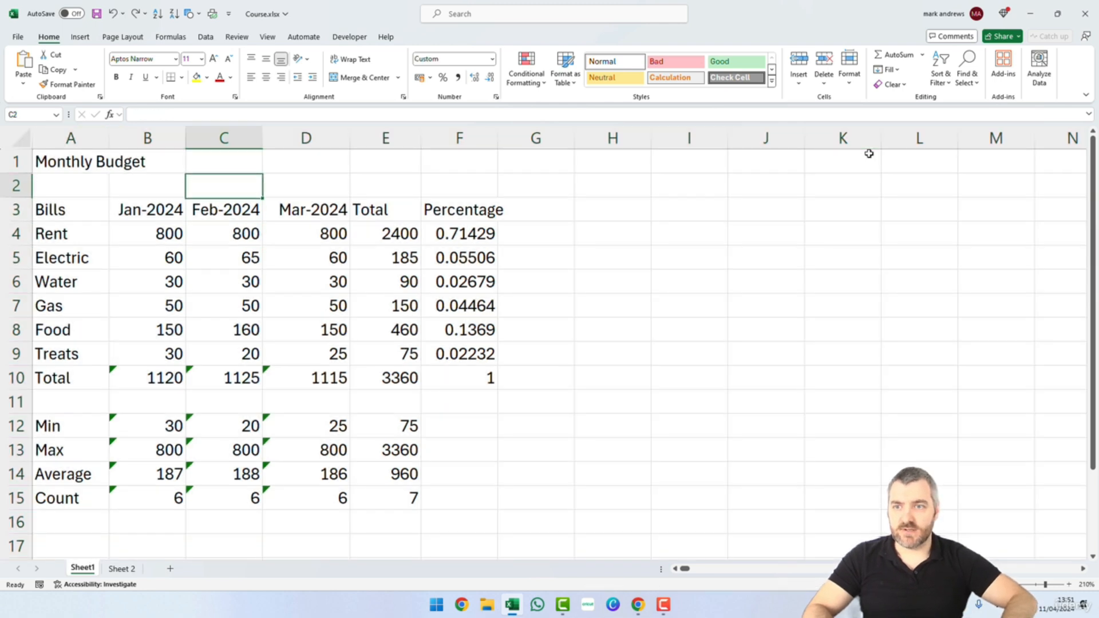
key("Up")
key("Right")
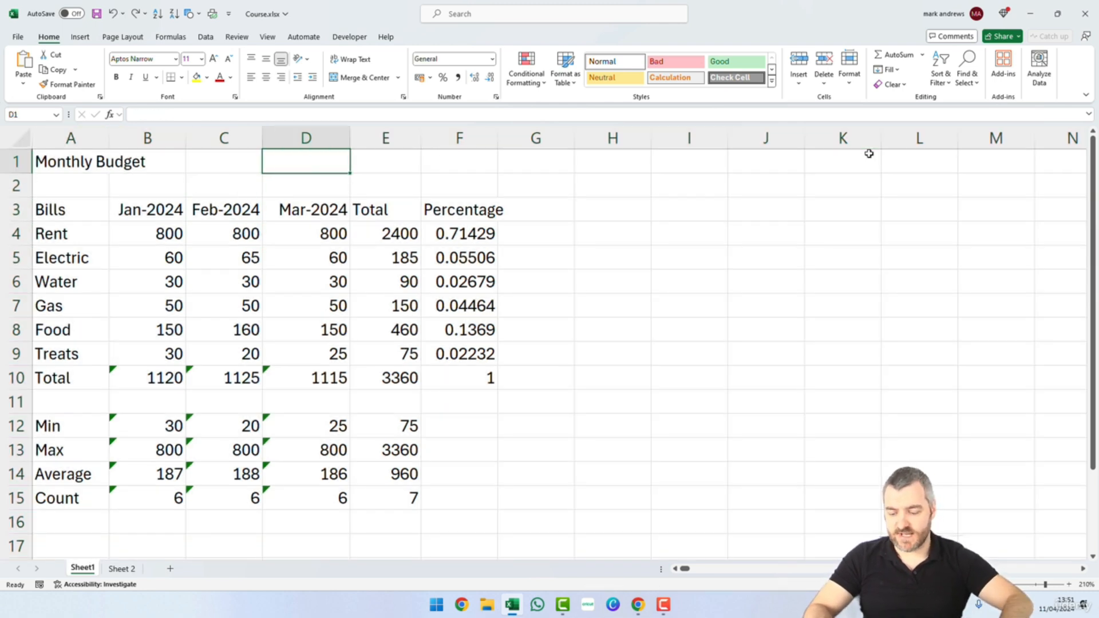
key("alt")
key("h")
key("o")
key("Escape")
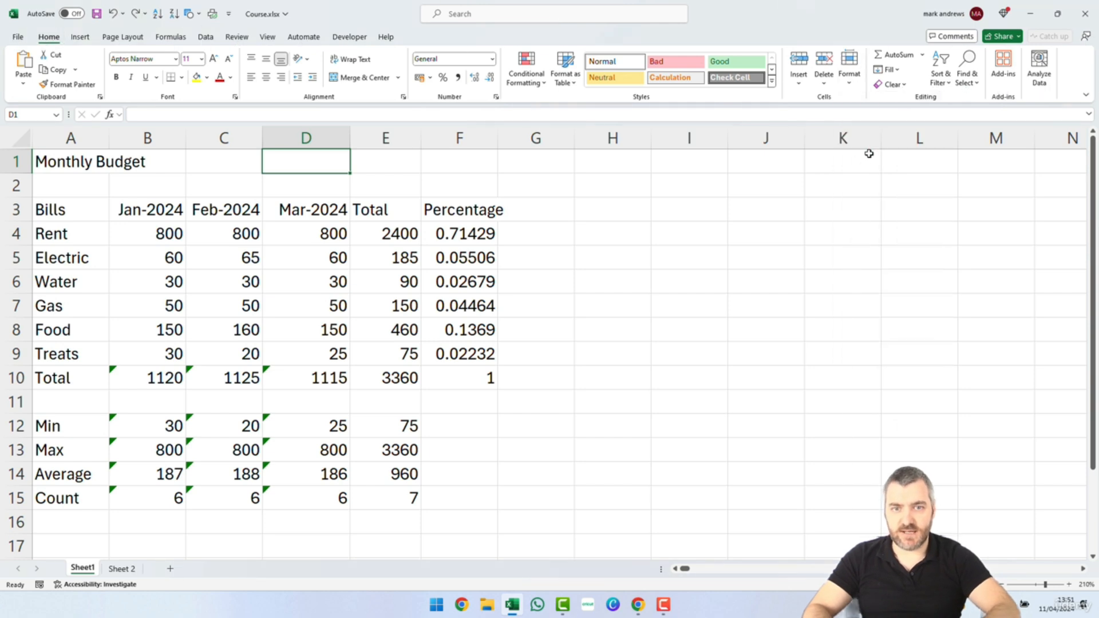
Select all cells of the sheet from D1 and AutoFit their column widths.
key("ctrl+a")
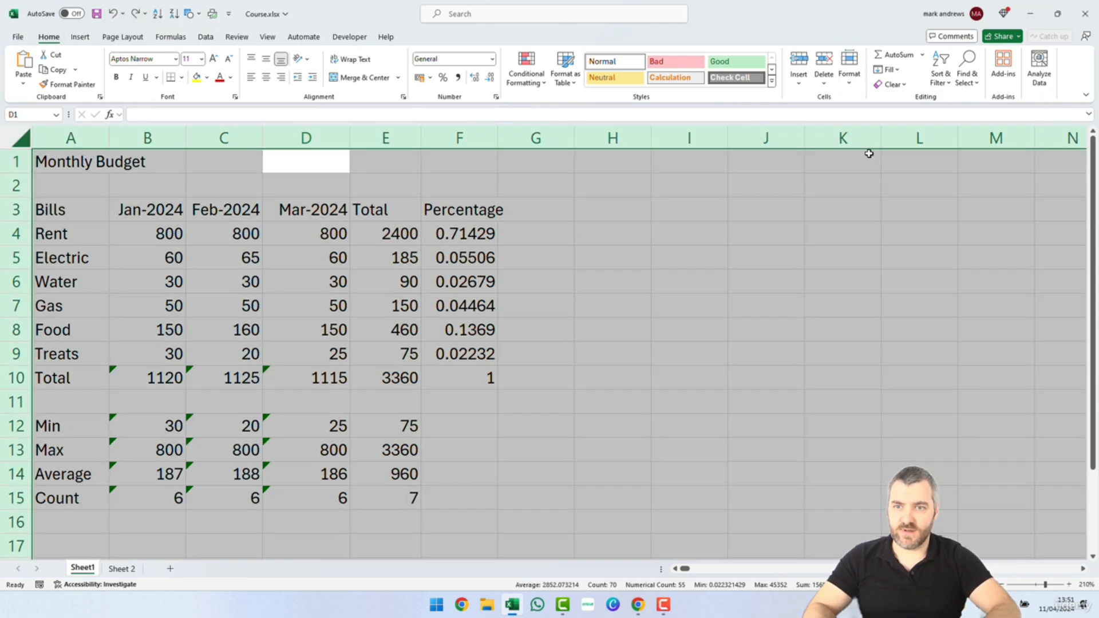
key("alt")
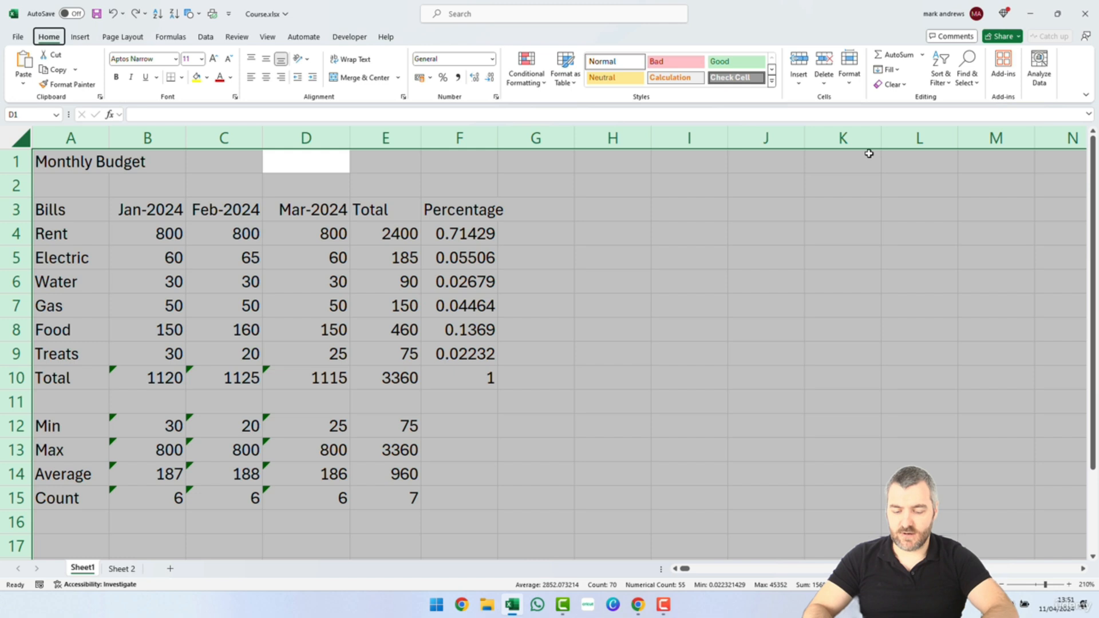
key("h")
key("o")
key("i")
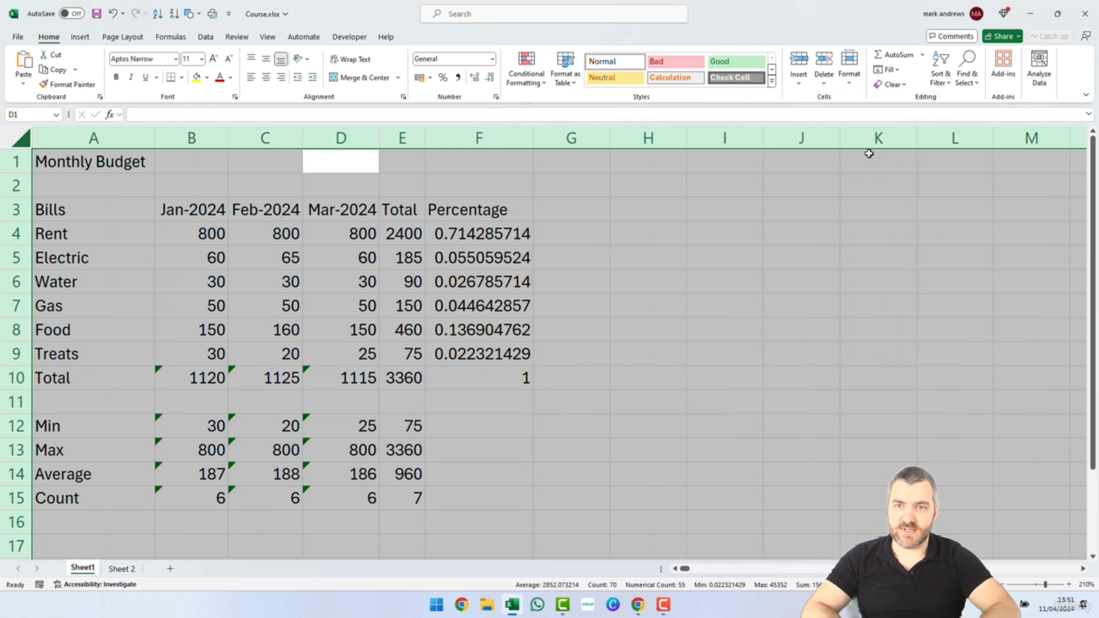
Apply AutoFit Row Height to the whole sheet.
key("alt")
key("h")
key("o")
key("a")
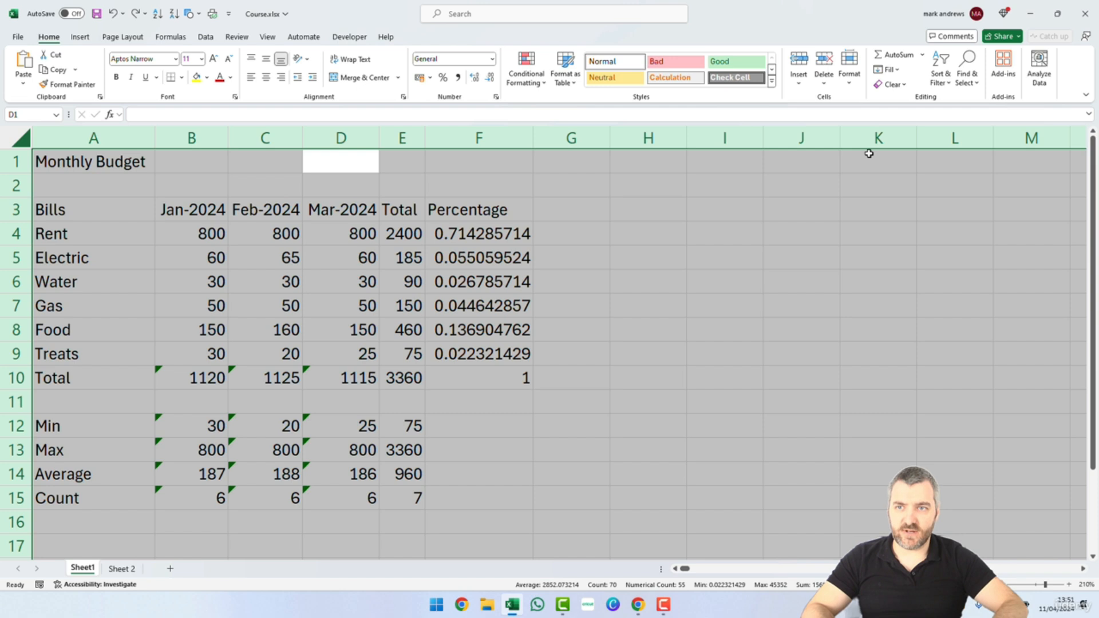
Undo the sheet-wide AutoFit of the columns and clear the full-sheet selection by selecting cell E2.
key("alt+h")
key("o")
key("i")
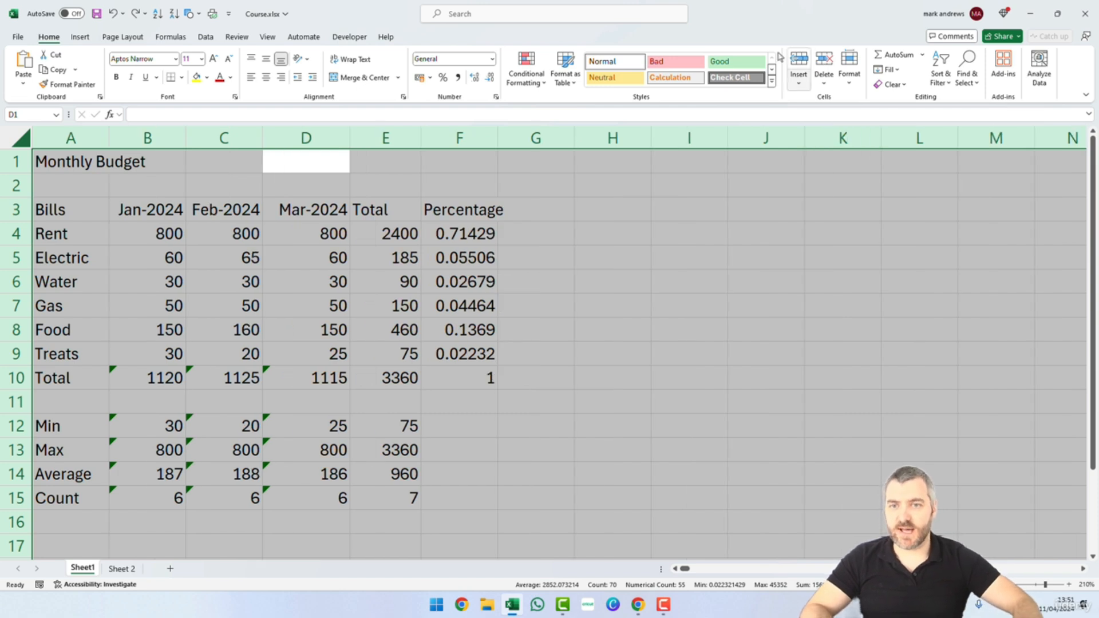
left_click(413, 202)
left_click(404, 194)
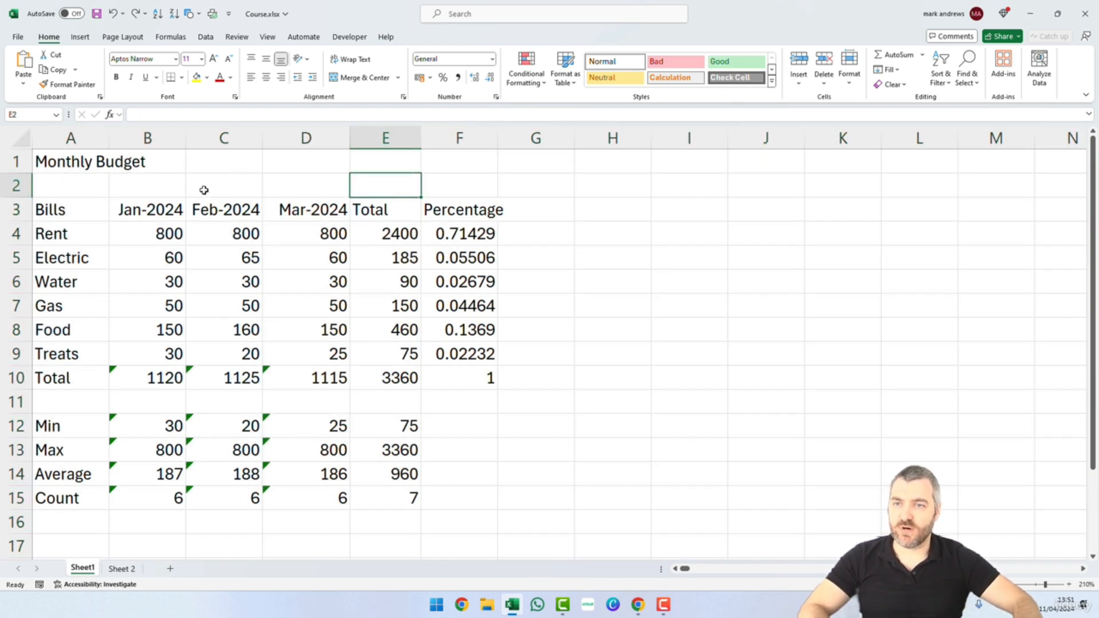
mouse_move(349, 139)
left_mouse_down()
mouse_move(363, 140)
mouse_move(348, 143)
left_mouse_up()
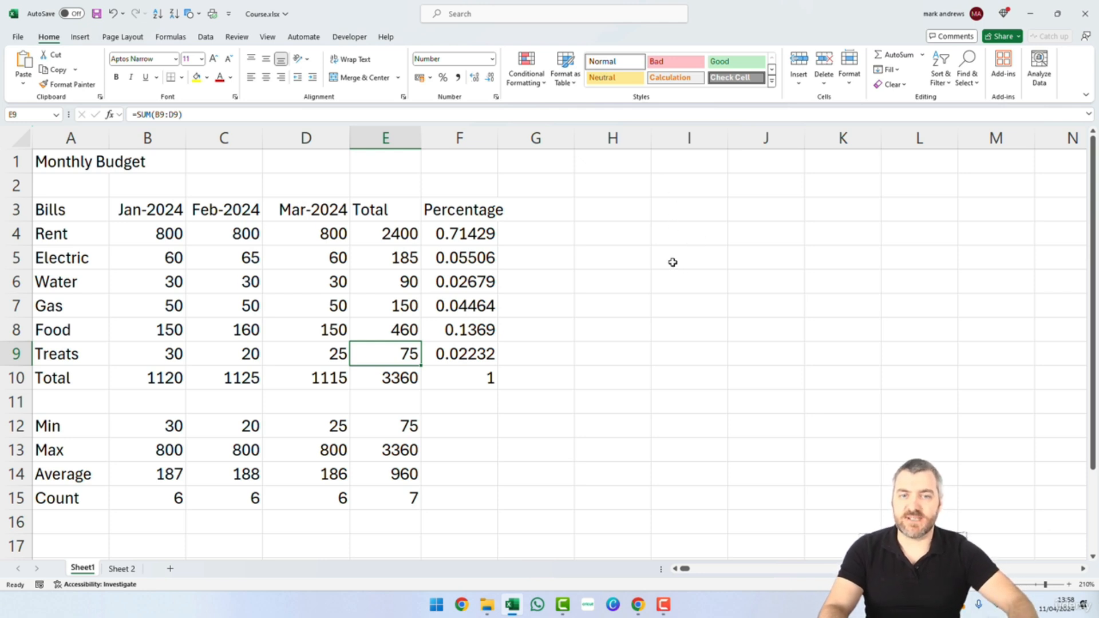
left_click(691, 242)
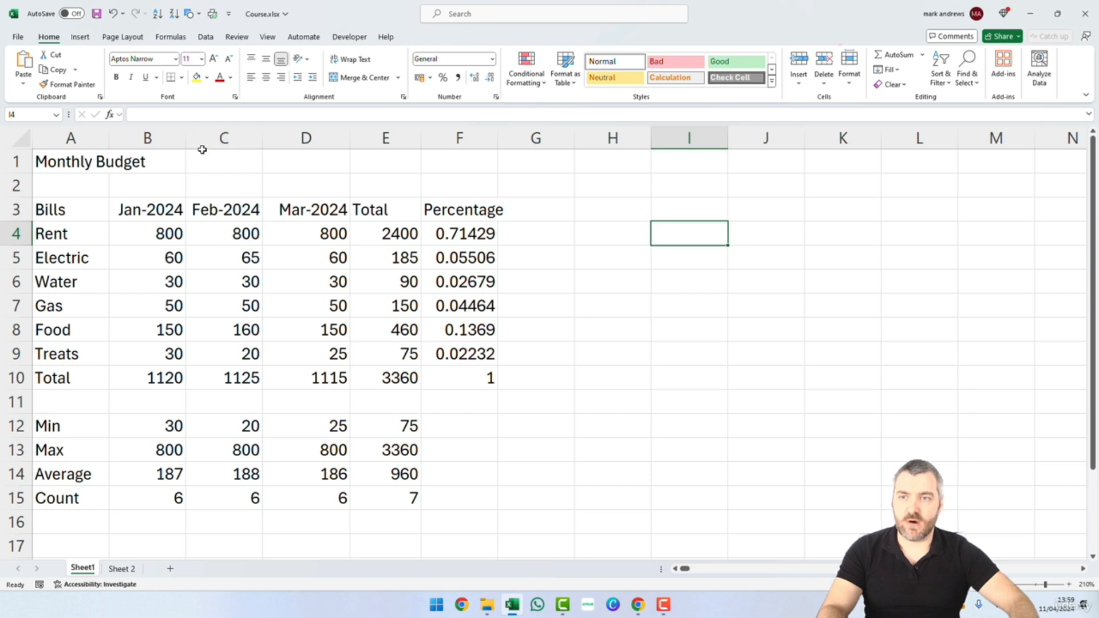
Hide the Jan-2024 column B and select the Rent total in E4 to inspect its formula.
right_click(153, 138)
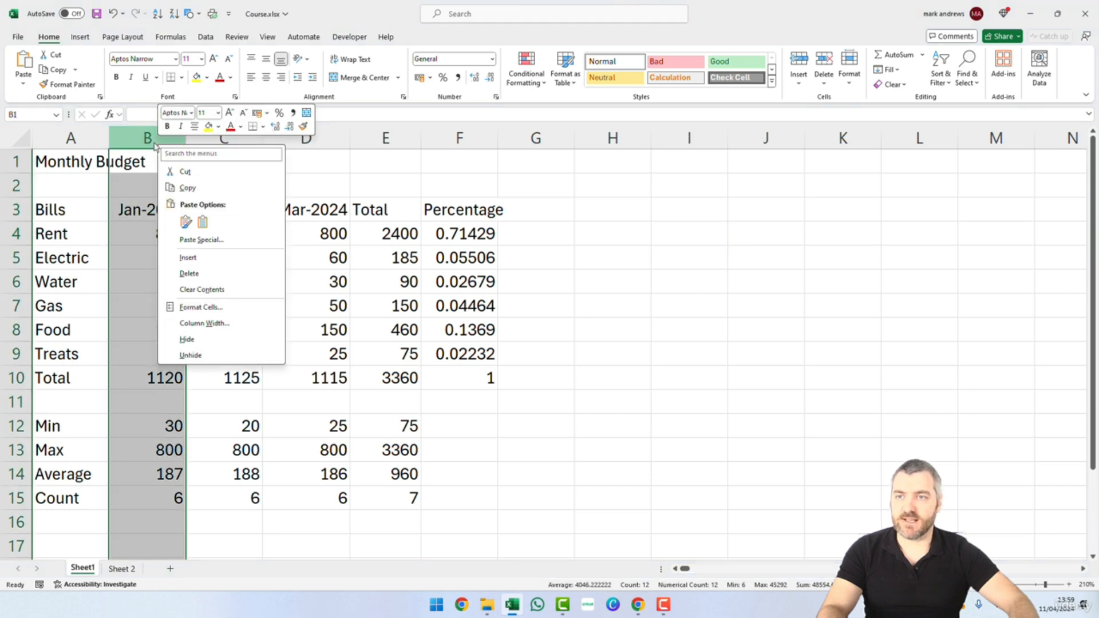
left_click(214, 343)
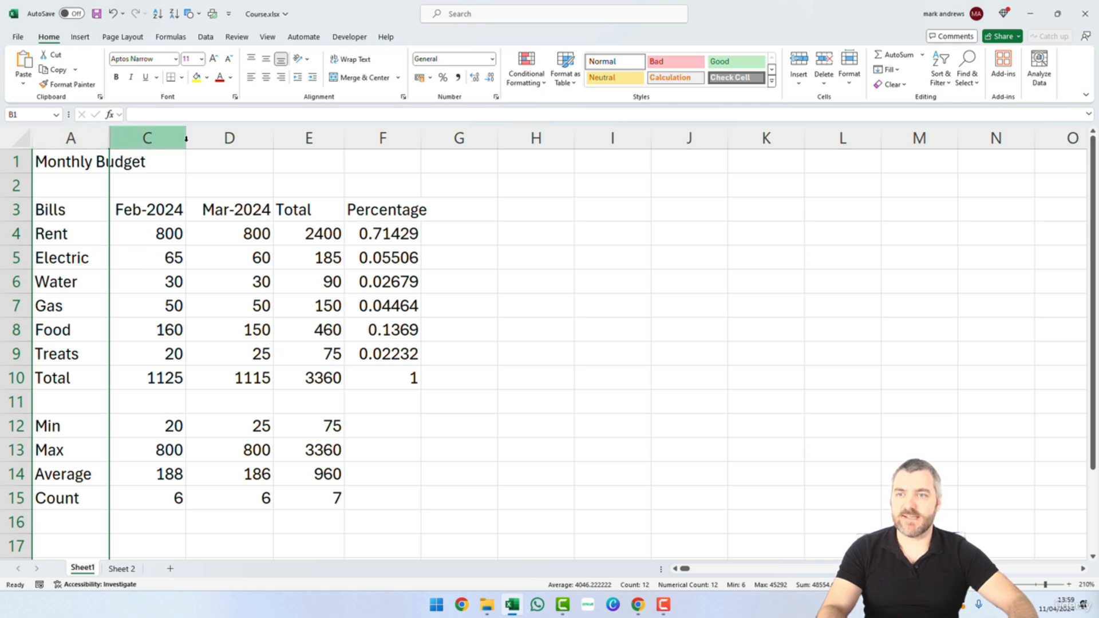
left_click(339, 238)
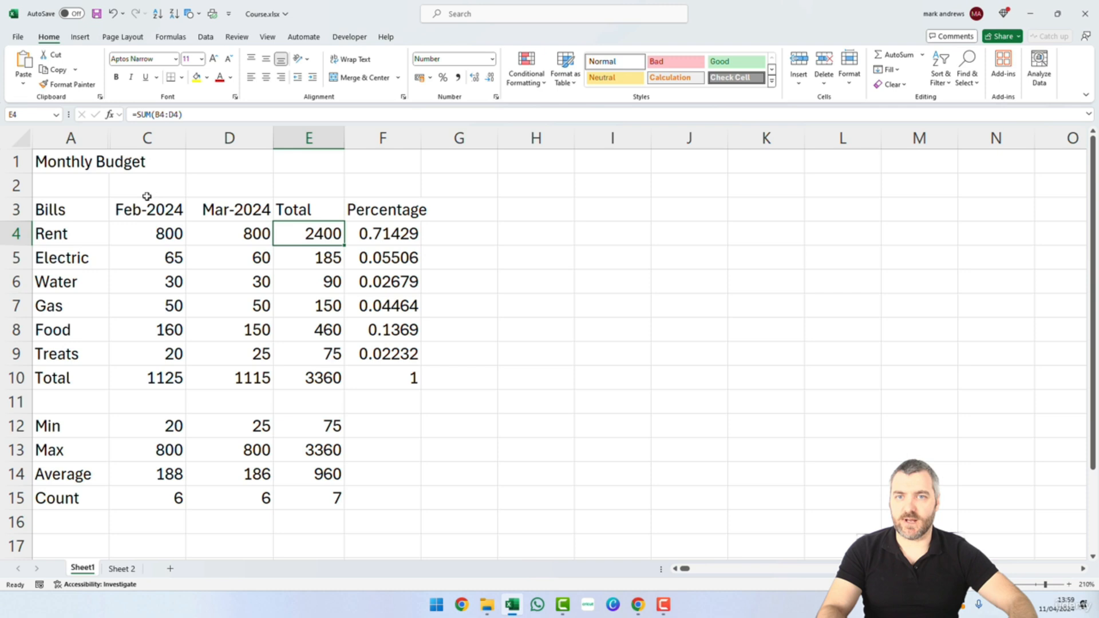
Unhide column B between columns A and C, and clear the column selection by selecting cell G4.
left_click_drag(89, 138, 128, 142)
right_click(128, 140)
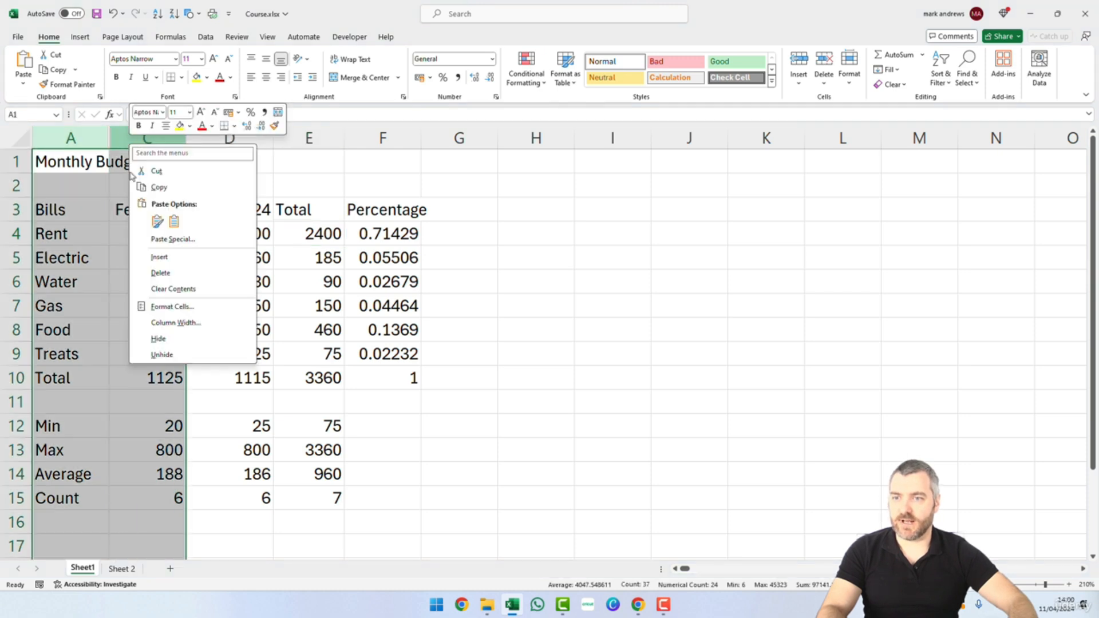
left_click(162, 355)
left_click(569, 245)
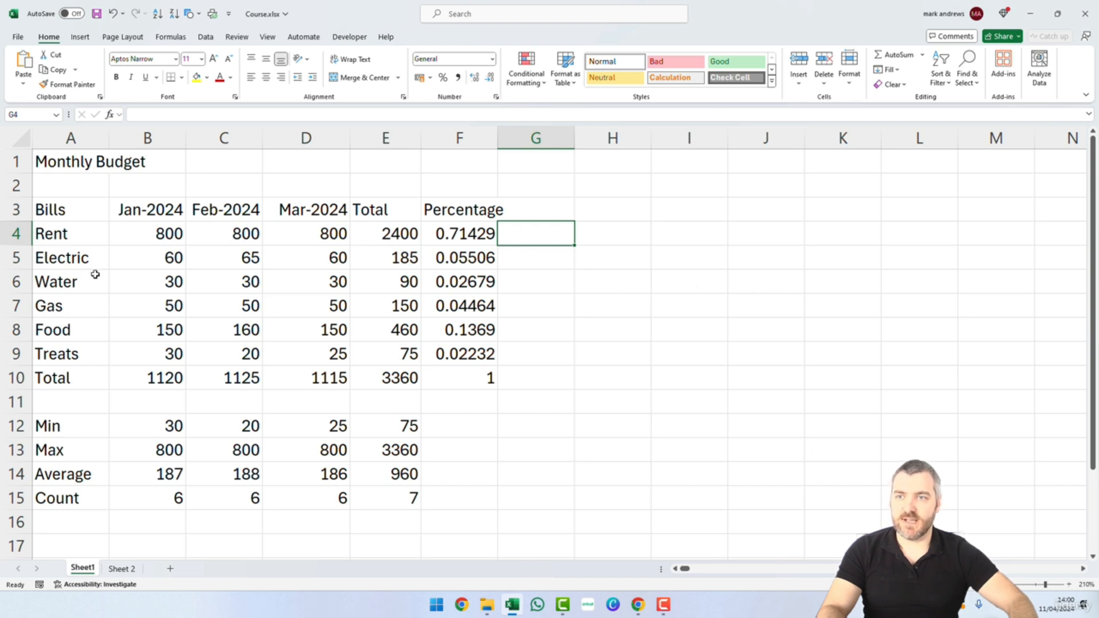
Hide the Jan-2024 column B again.
left_click(106, 159)
left_click(143, 155)
left_click(149, 138)
right_click(151, 138)
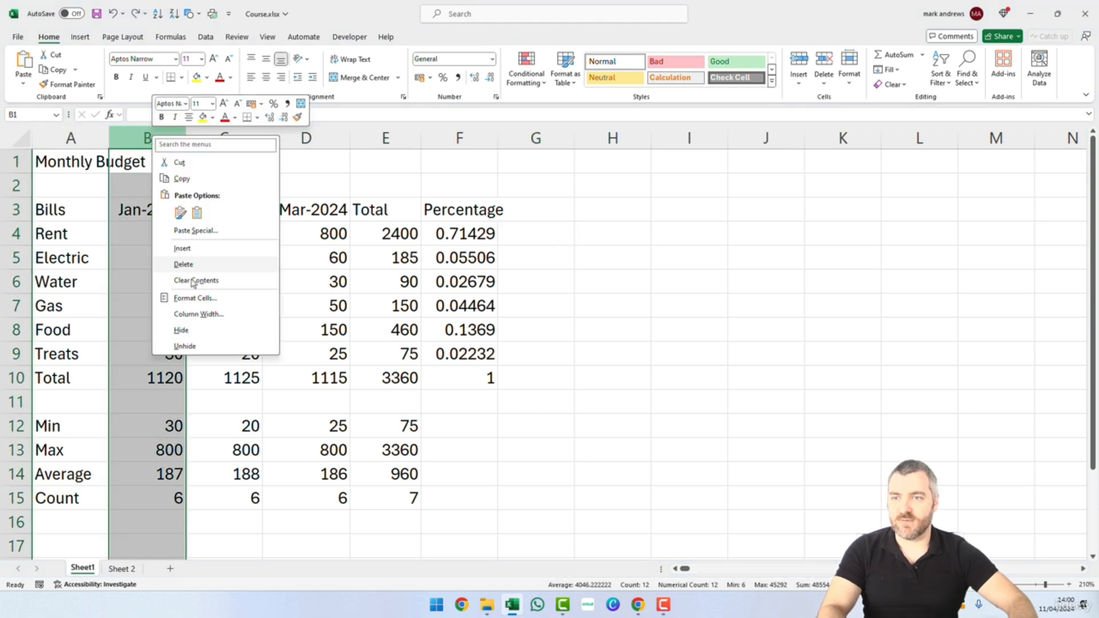
left_click(205, 331)
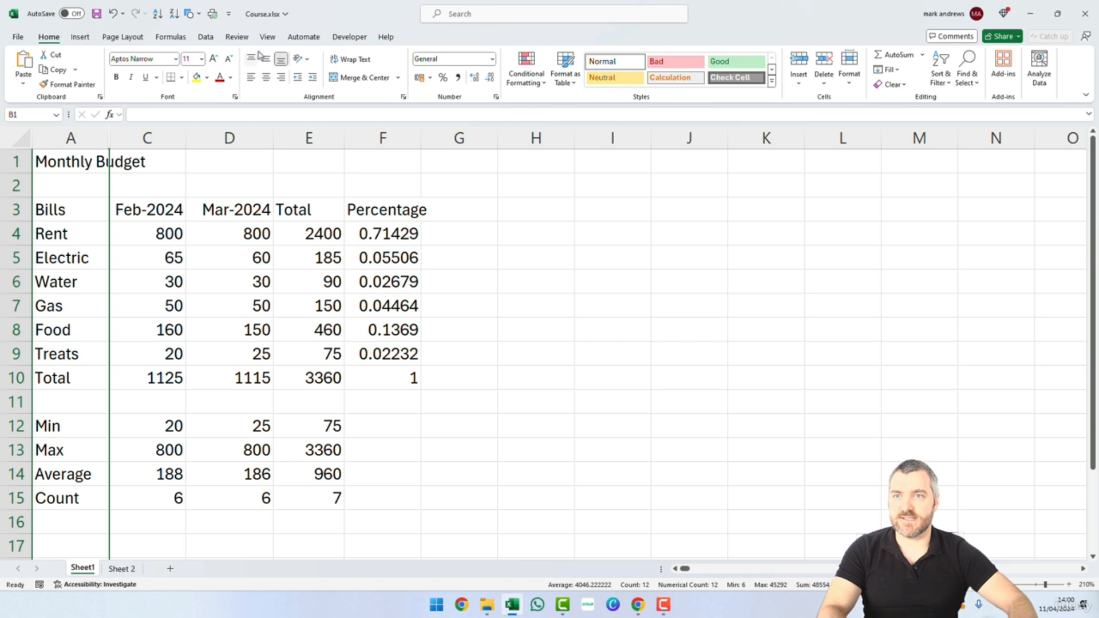
Turn off the worksheet's row and column headings, clear the column selection in a blank cell, and turn the headings back on.
left_click(268, 38)
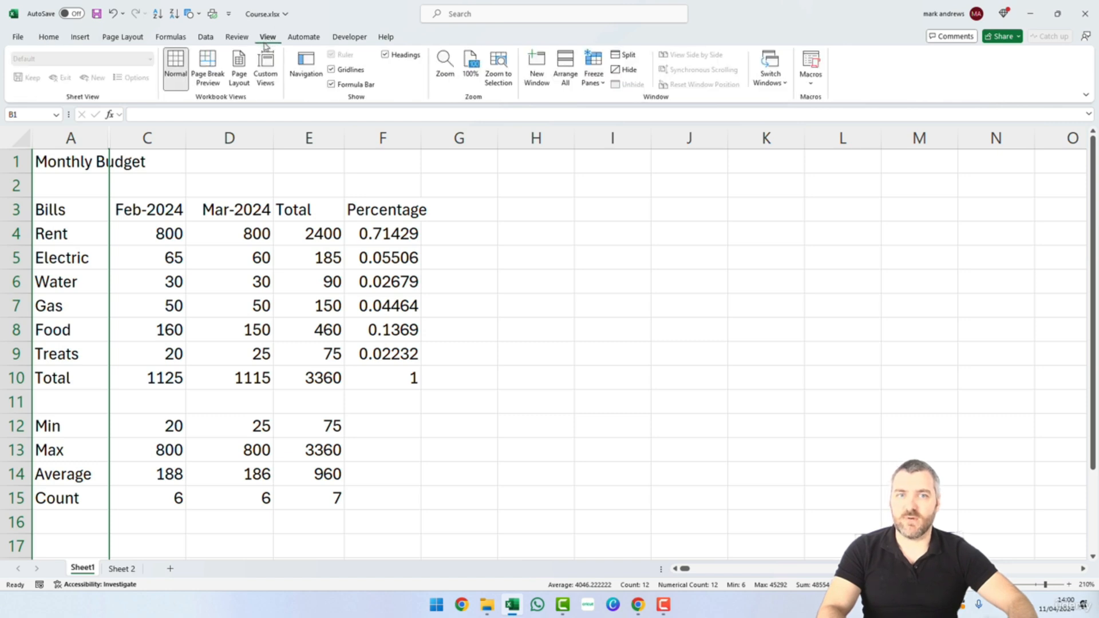
left_click(384, 55)
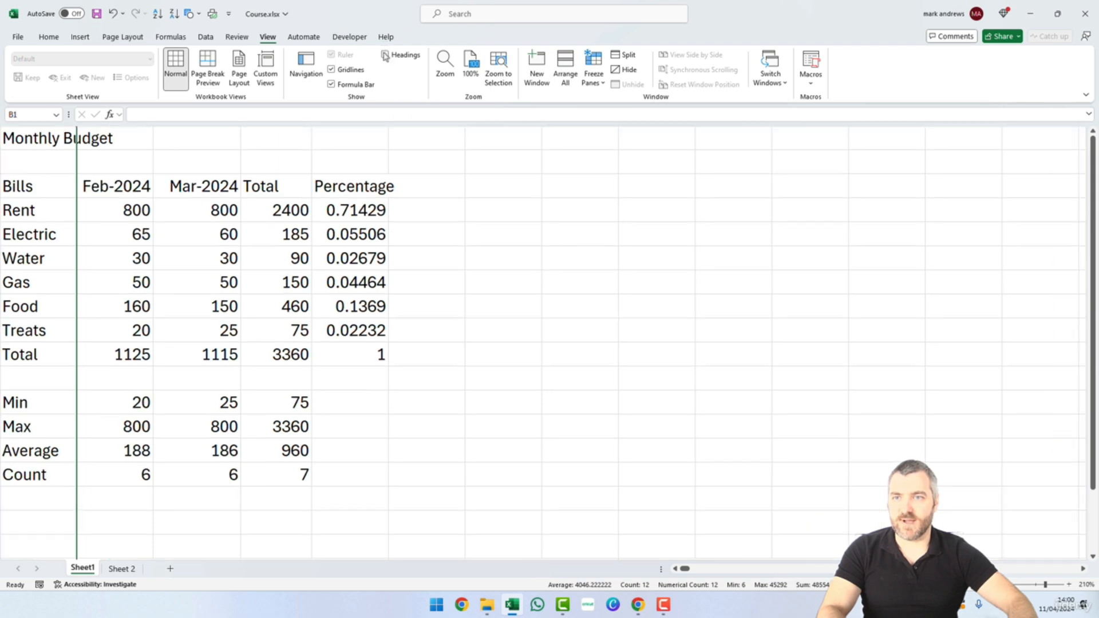
left_click(567, 205)
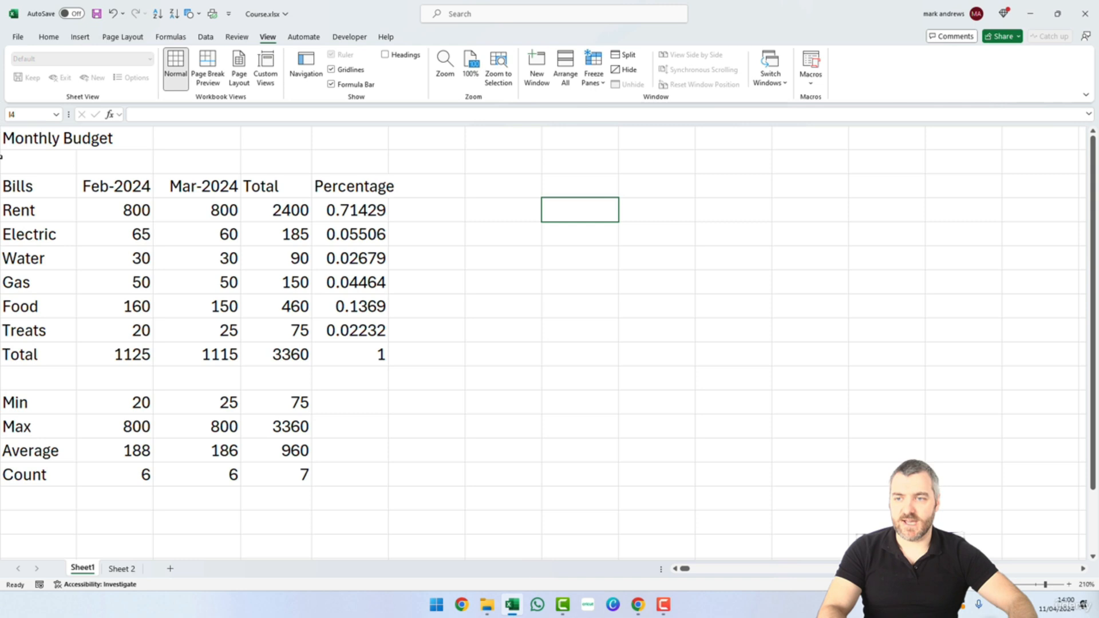
left_click(388, 57)
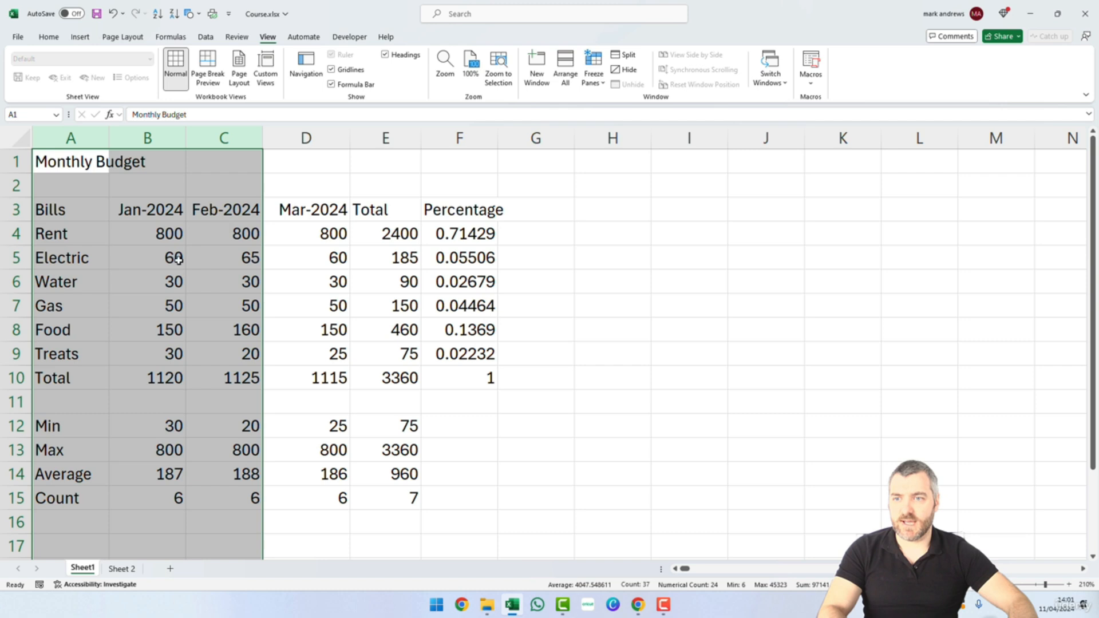
Clear the selection of columns A to C by selecting a single cell.
left_click(207, 212)
left_click(451, 220)
left_click(516, 227)
left_click(529, 207)
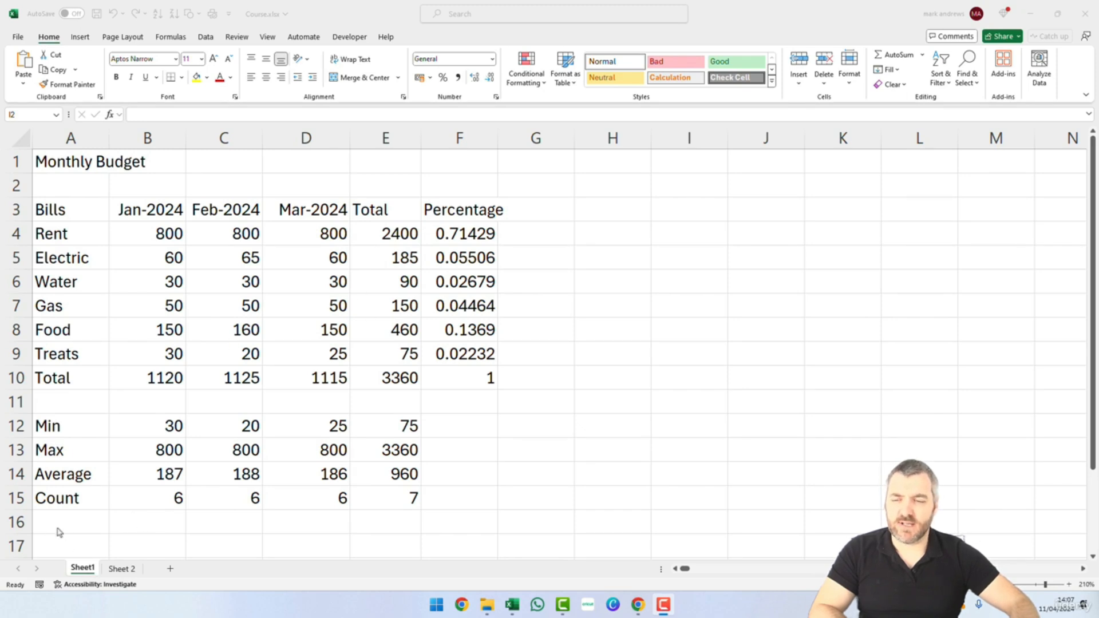
Rename the Sheet 2 worksheet as Copy.
left_click(131, 569)
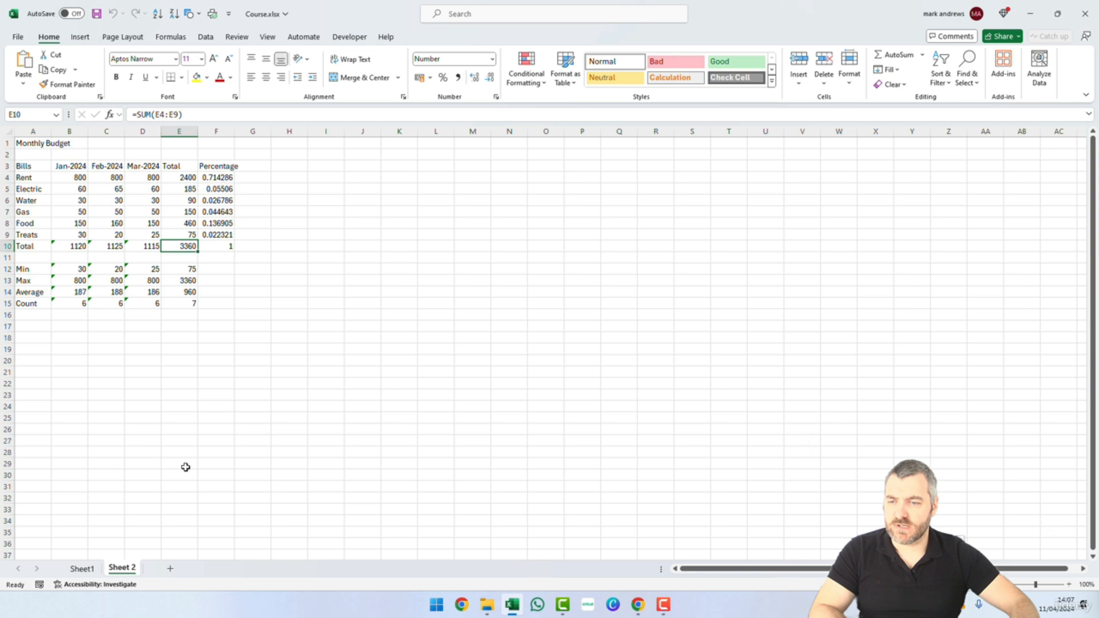
right_click(131, 572)
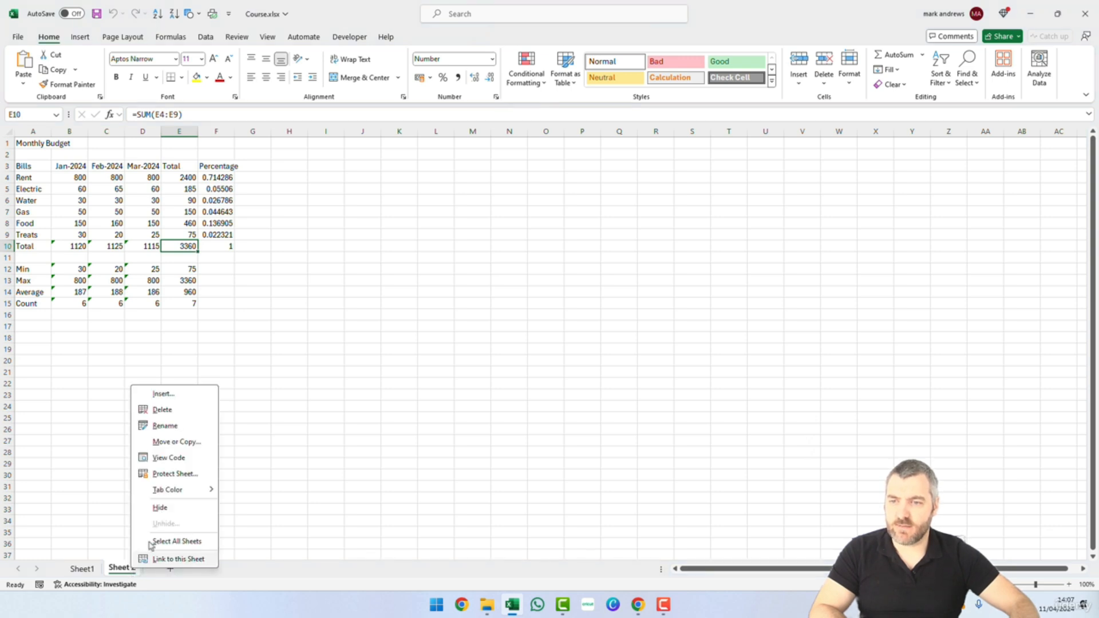
left_click(165, 426)
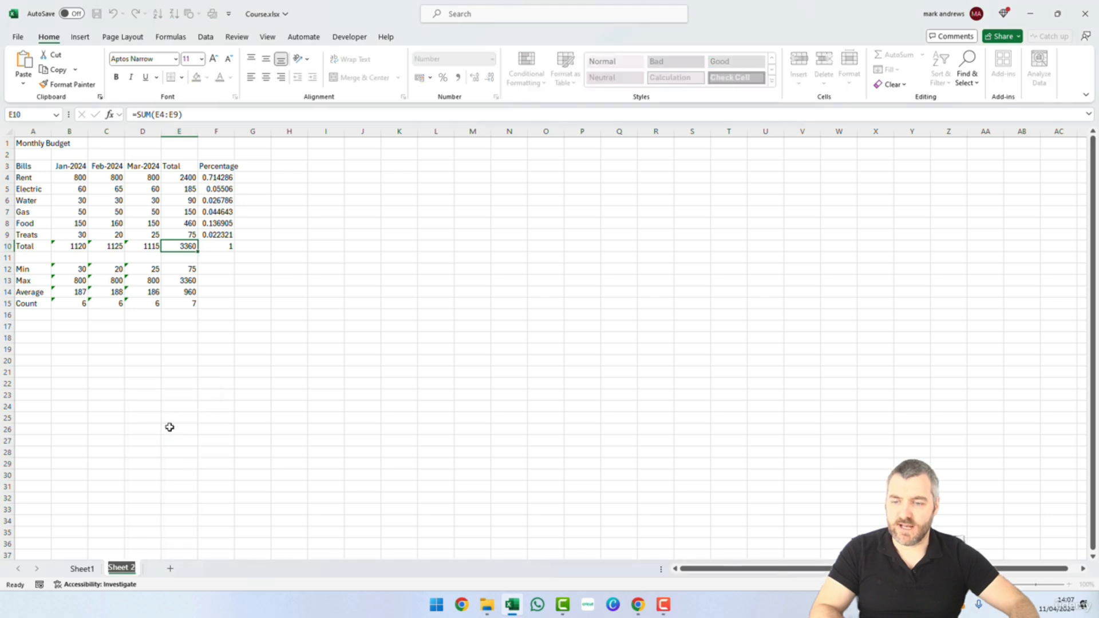
type("Copy")
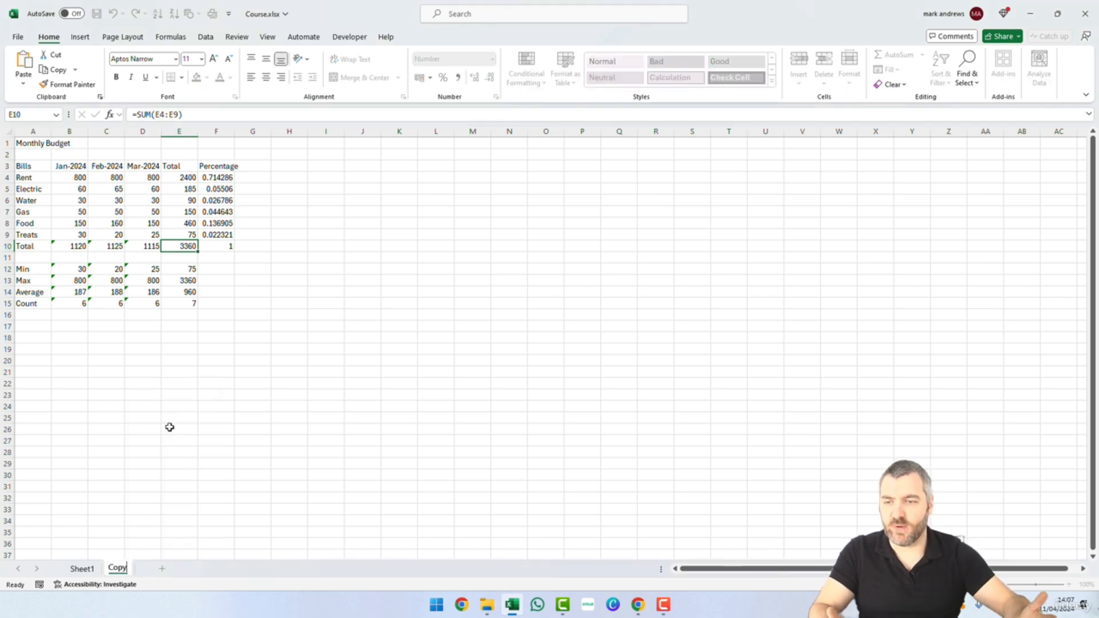
left_click(180, 471)
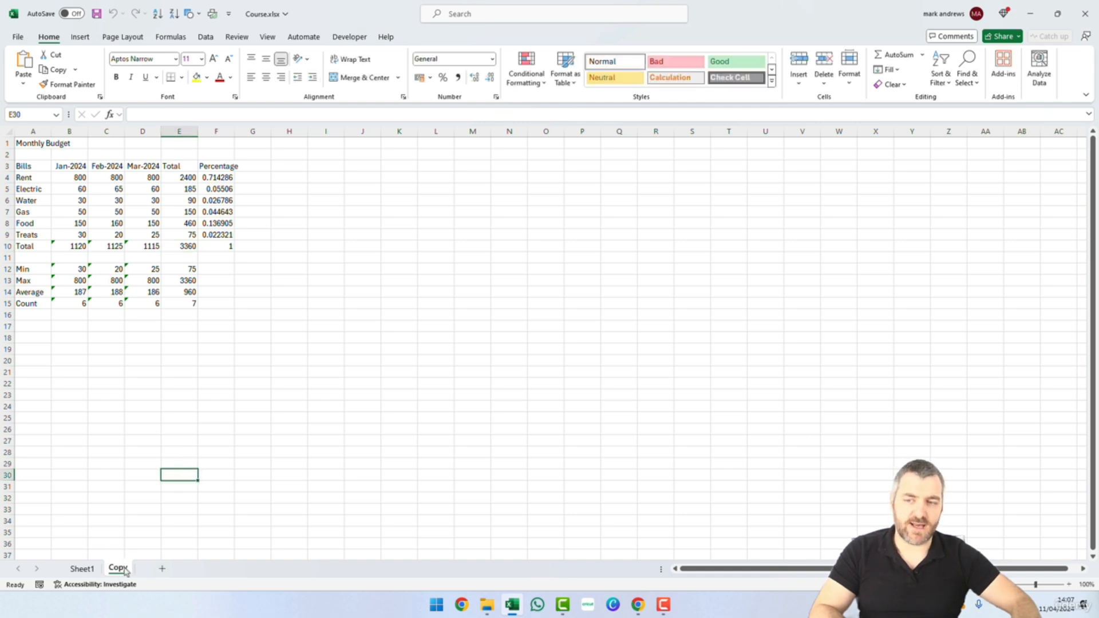
Switch back and forth between Sheet1 and the Copy sheet to compare them.
left_click(83, 575)
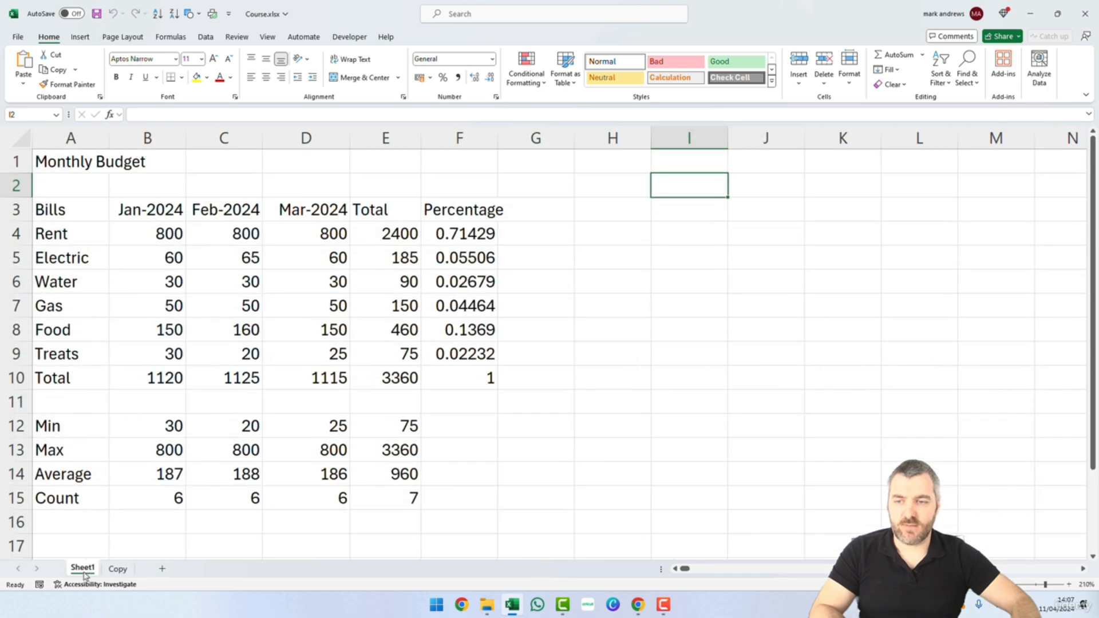
left_click(130, 569)
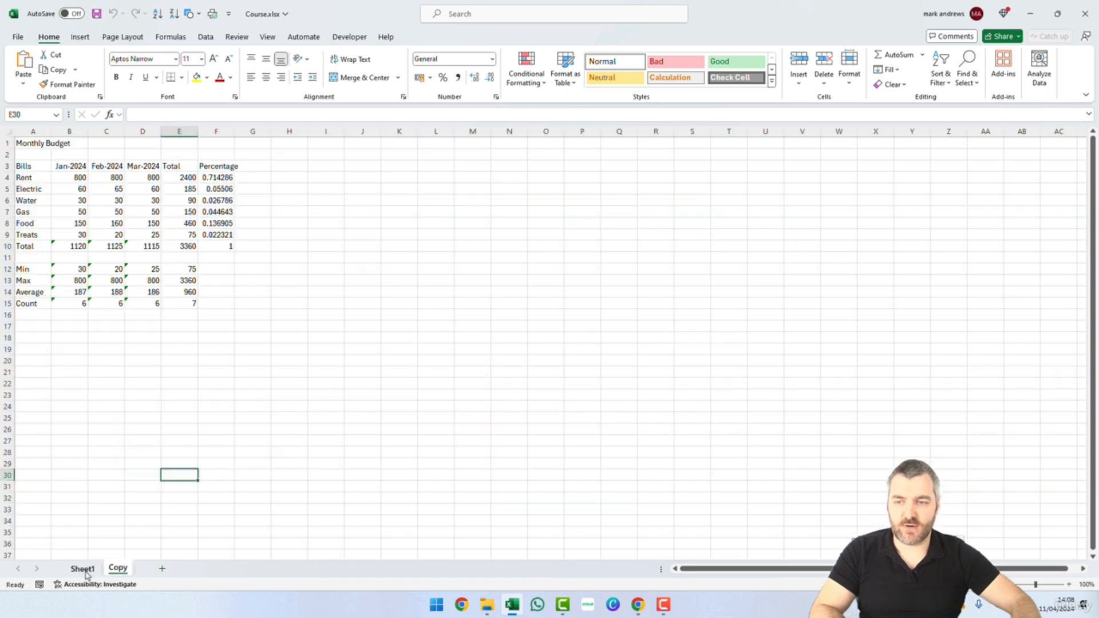
left_click(90, 574)
left_click(120, 572)
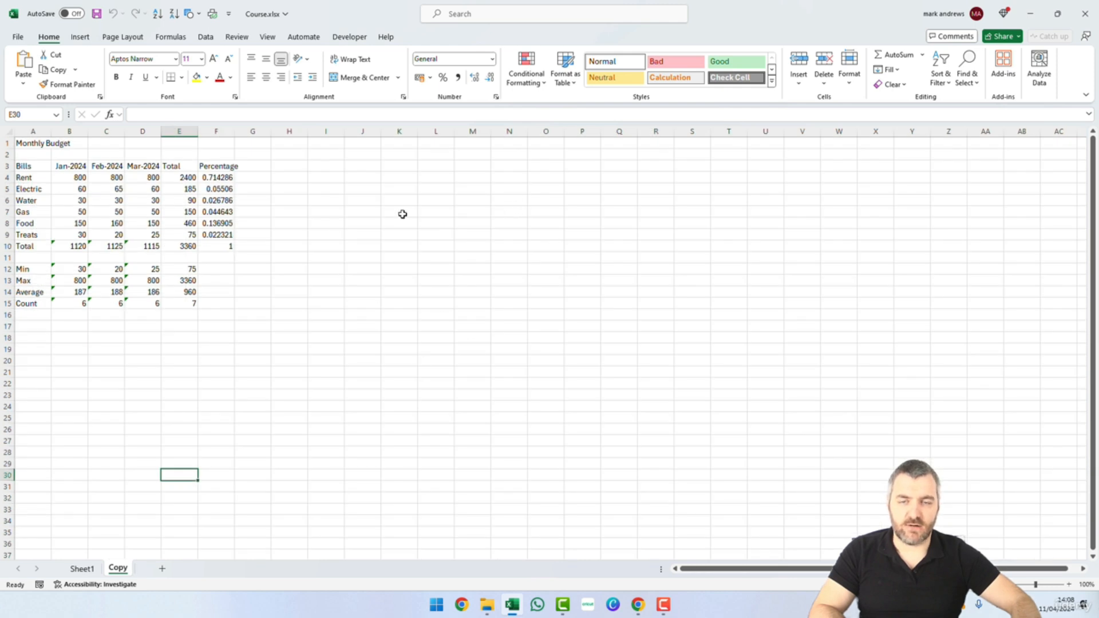
Rename the Sheet1 worksheet as Main.
left_click(92, 570)
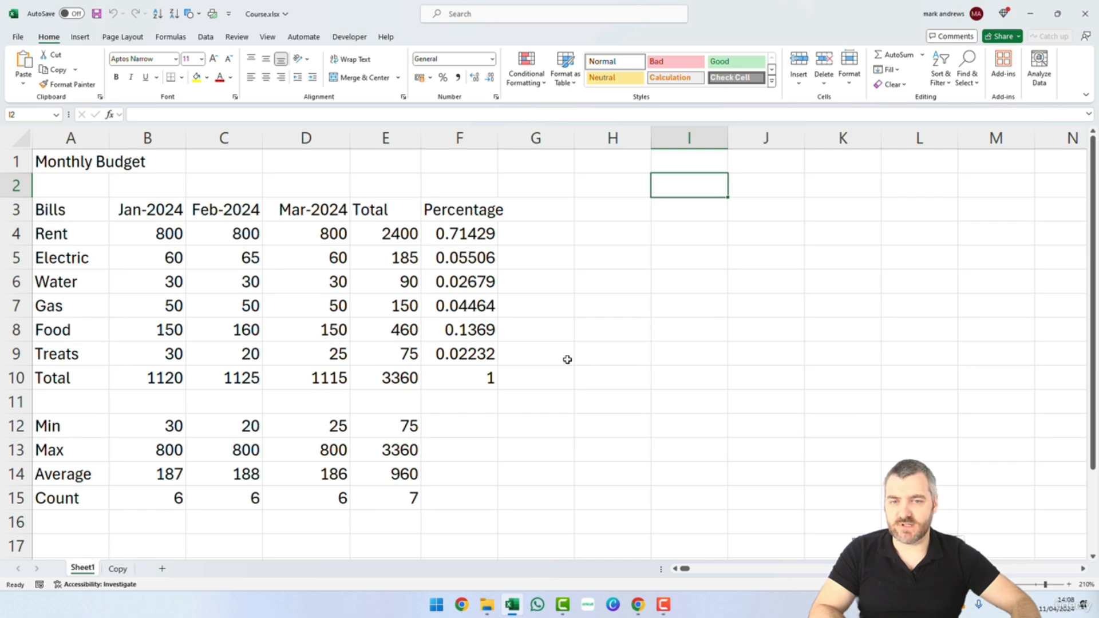
double_click(91, 570)
type("Main")
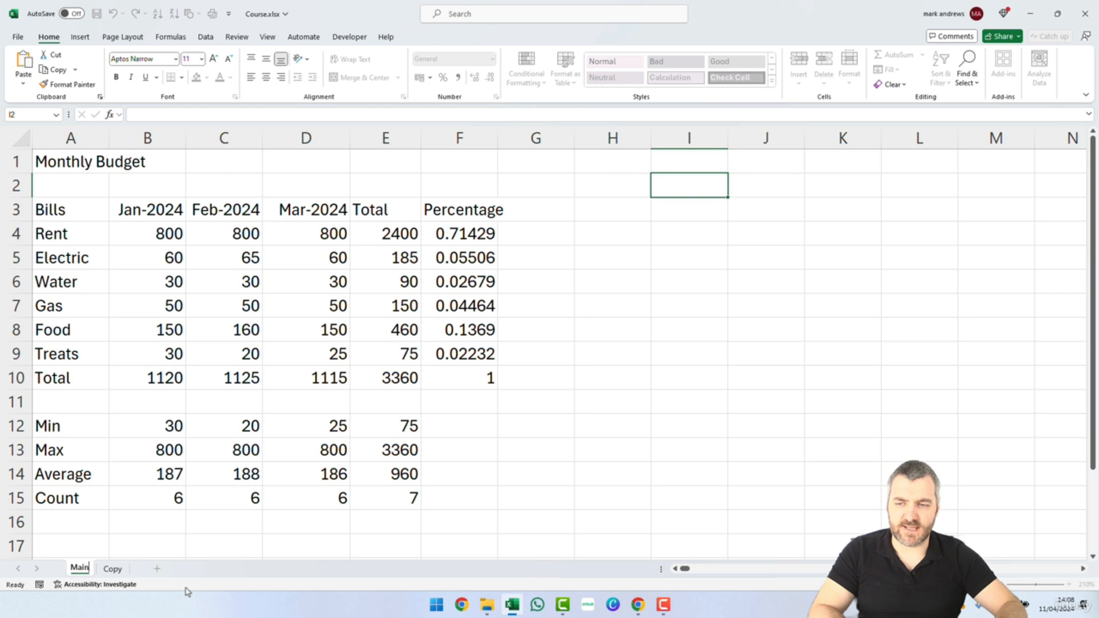
key("Return")
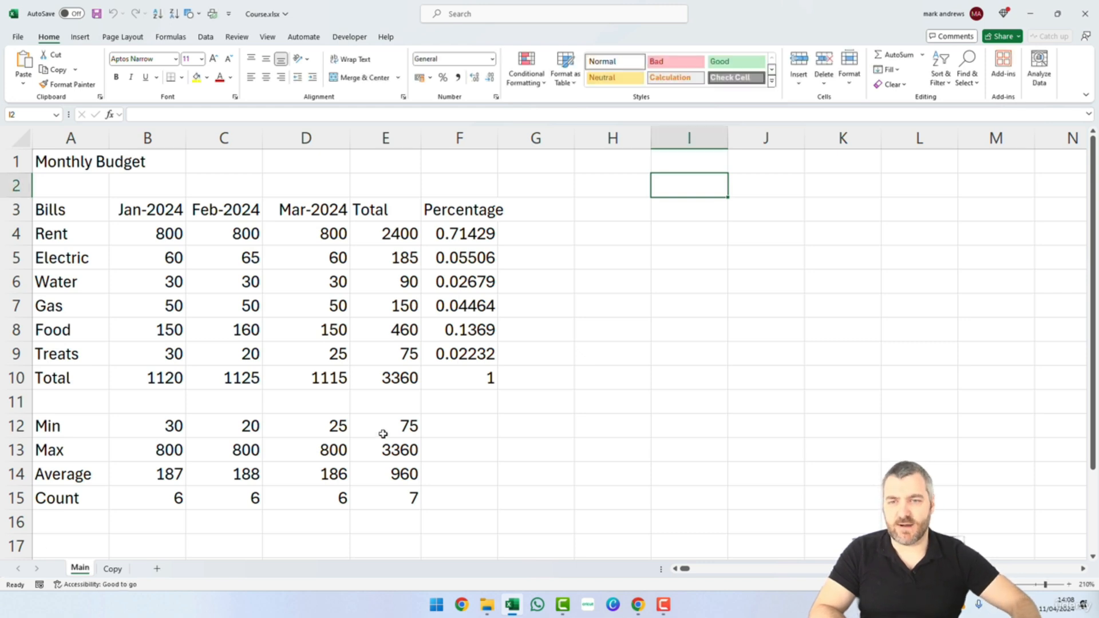
Inspect the Total row's percentage formula in F10 and view the renamed Main and Copy sheets in turn.
left_click(483, 382)
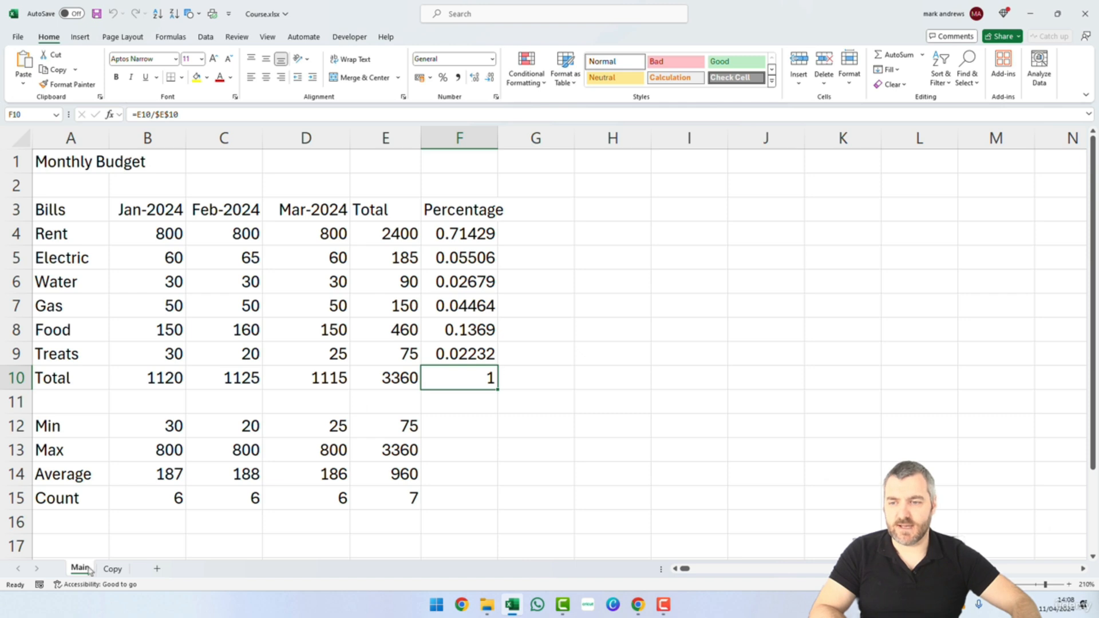
left_click(110, 569)
left_click(80, 567)
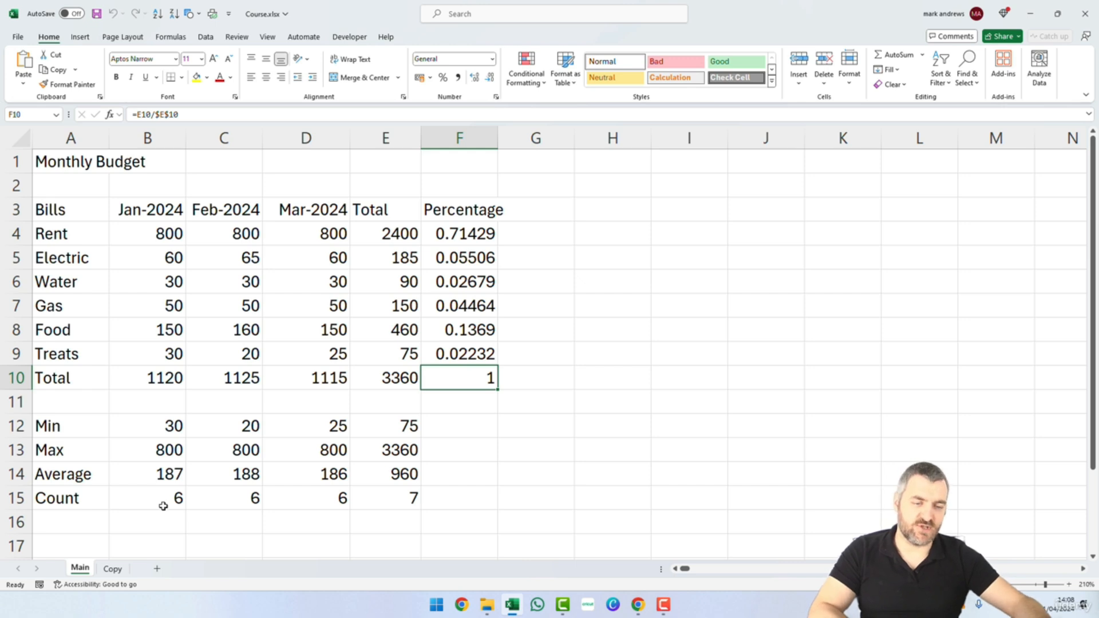
left_click(484, 399)
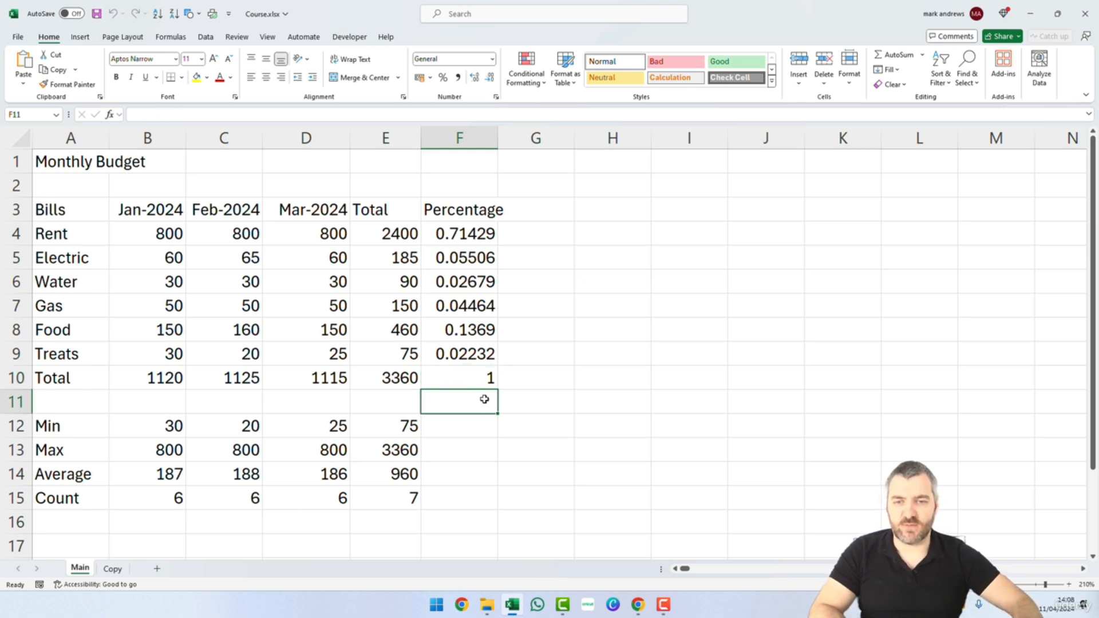
left_click(111, 569)
Set the Main sheet's tab color to green.
left_click(84, 570)
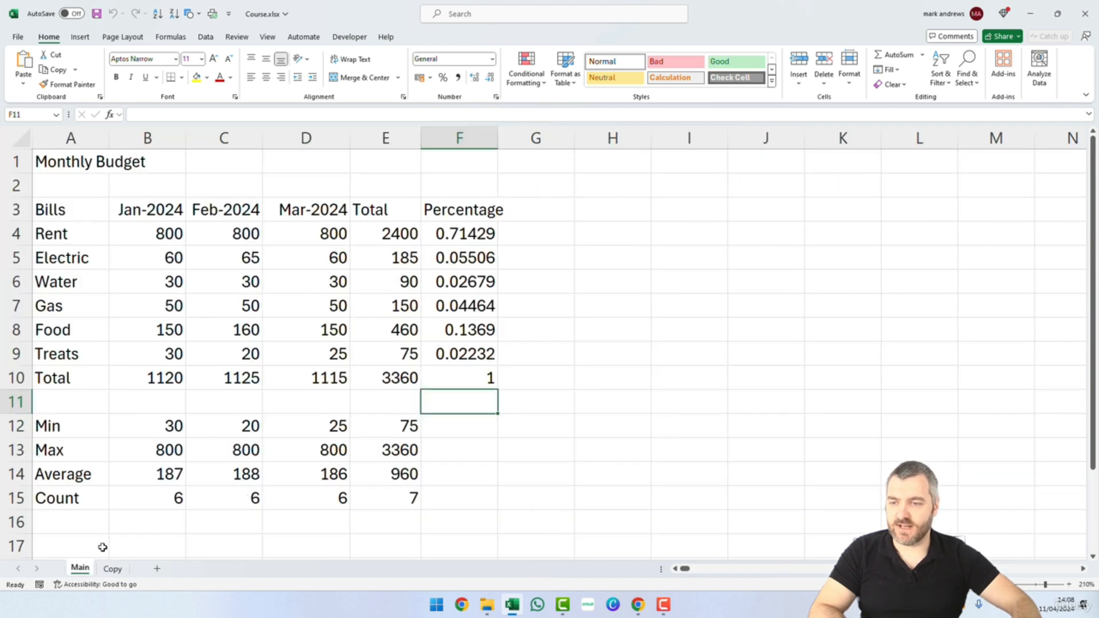
right_click(83, 572)
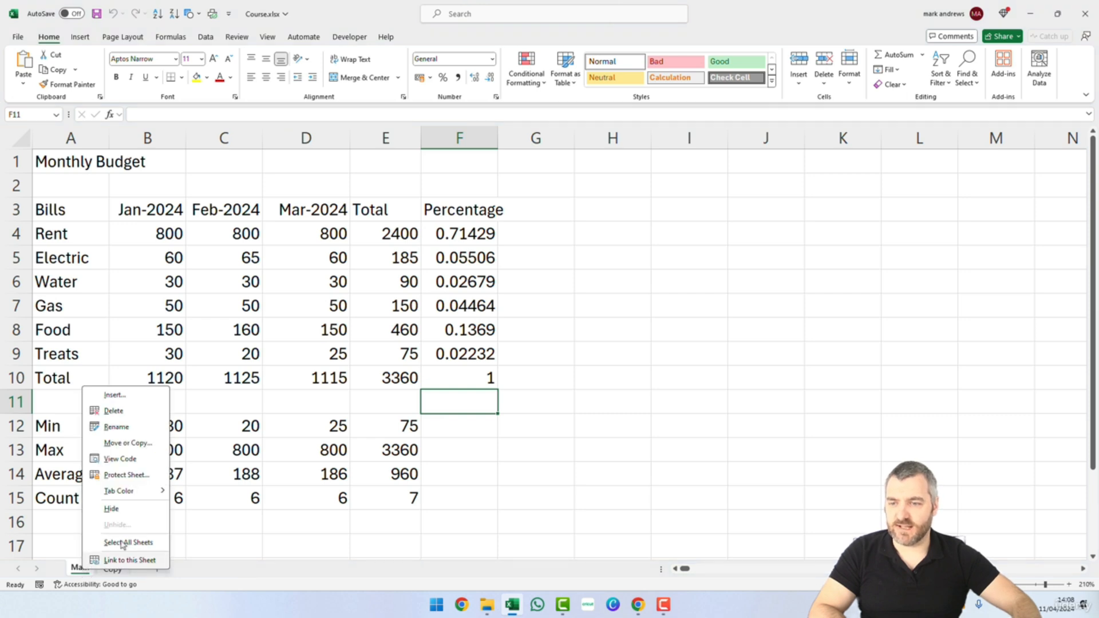
mouse_move(132, 490)
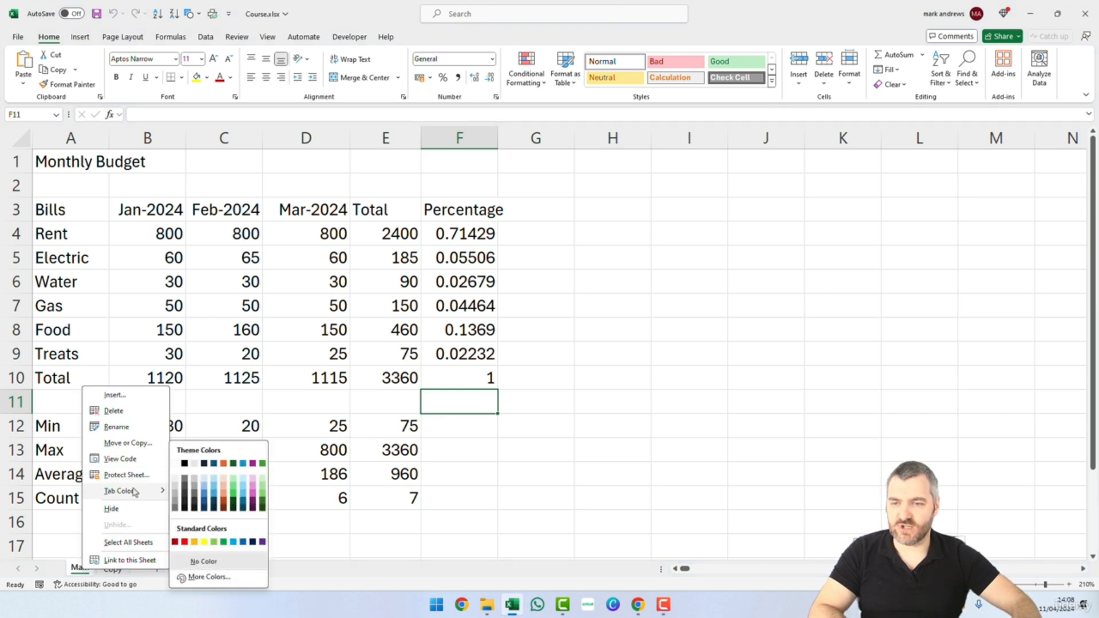
left_click(262, 497)
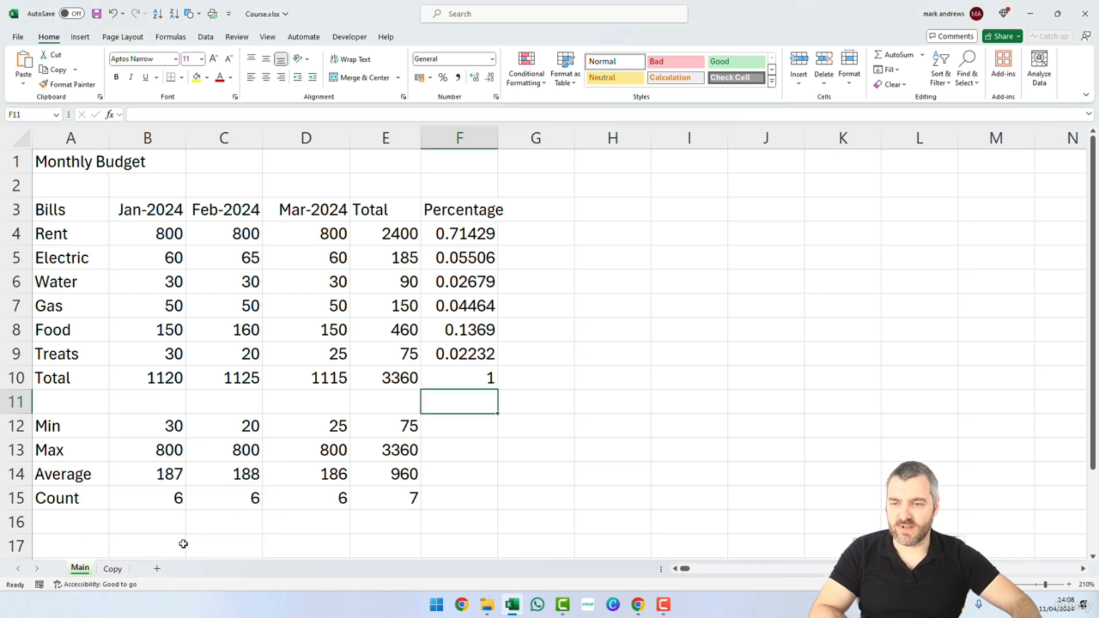
Set the Copy sheet's tab color to red and select a blank cell on that sheet.
right_click(117, 569)
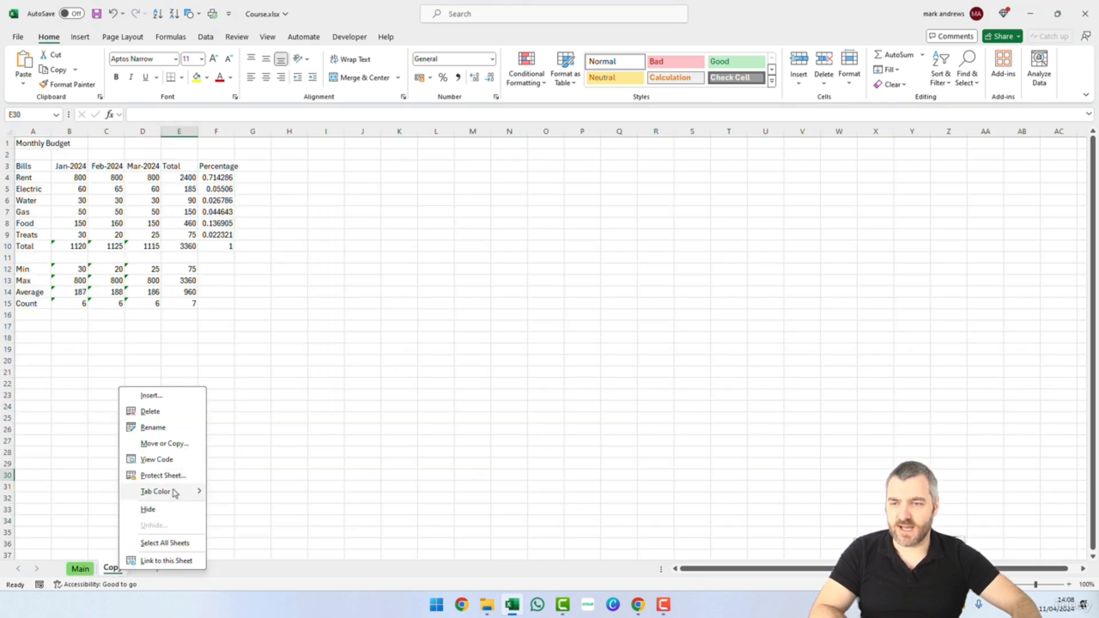
mouse_move(175, 490)
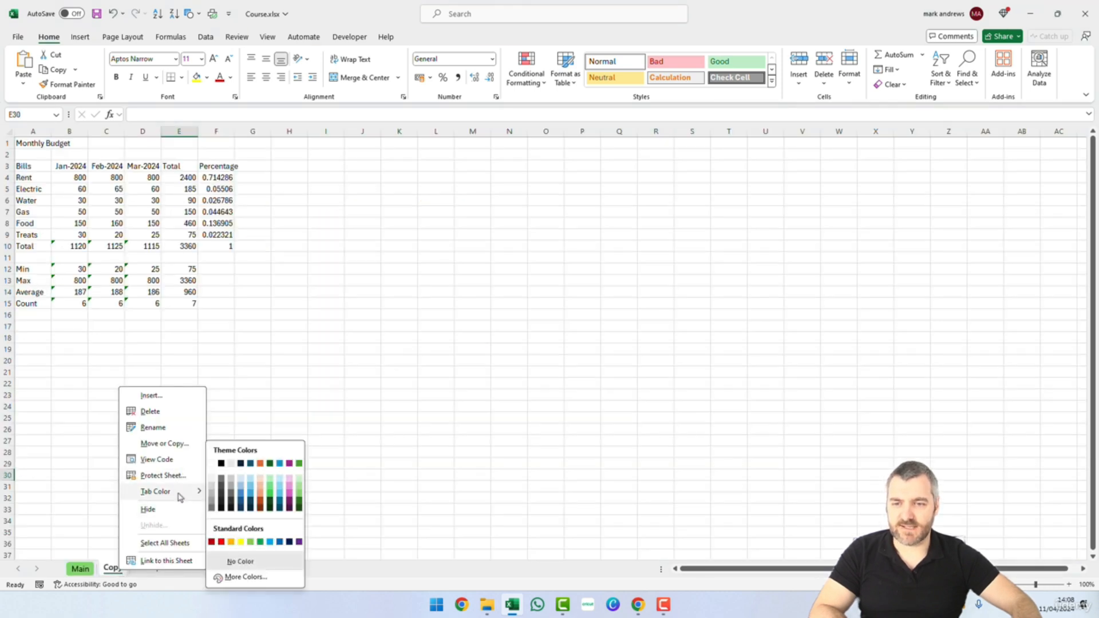
left_click(230, 543)
left_click(289, 475)
Switch between the Main and Copy sheets to examine how their colored tabs look when active and inactive.
left_click(80, 569)
left_click(113, 569)
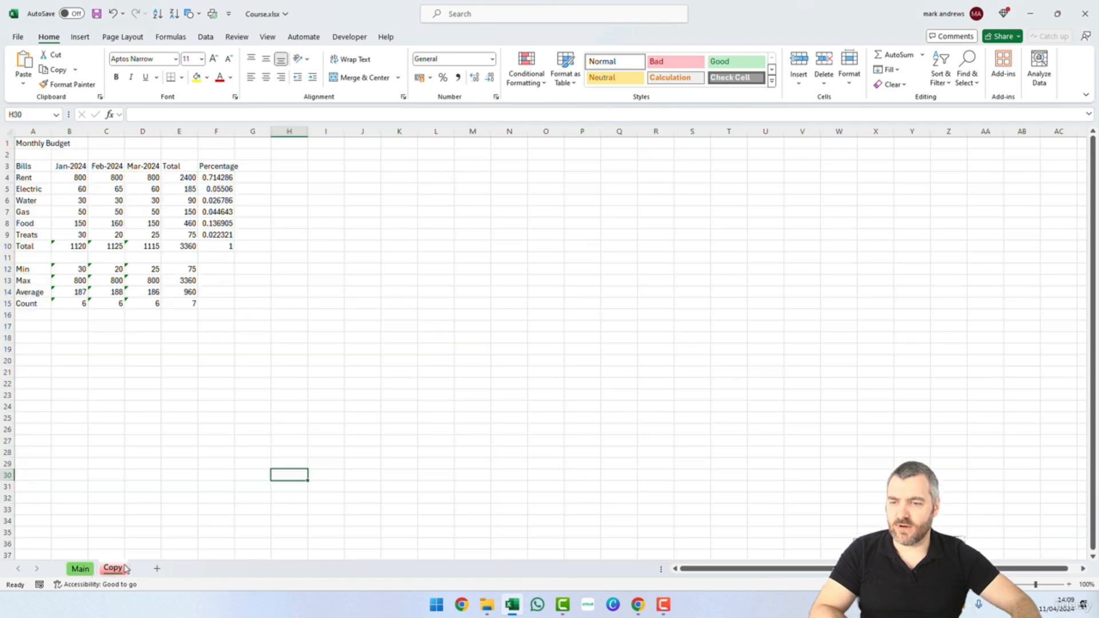
left_click(81, 568)
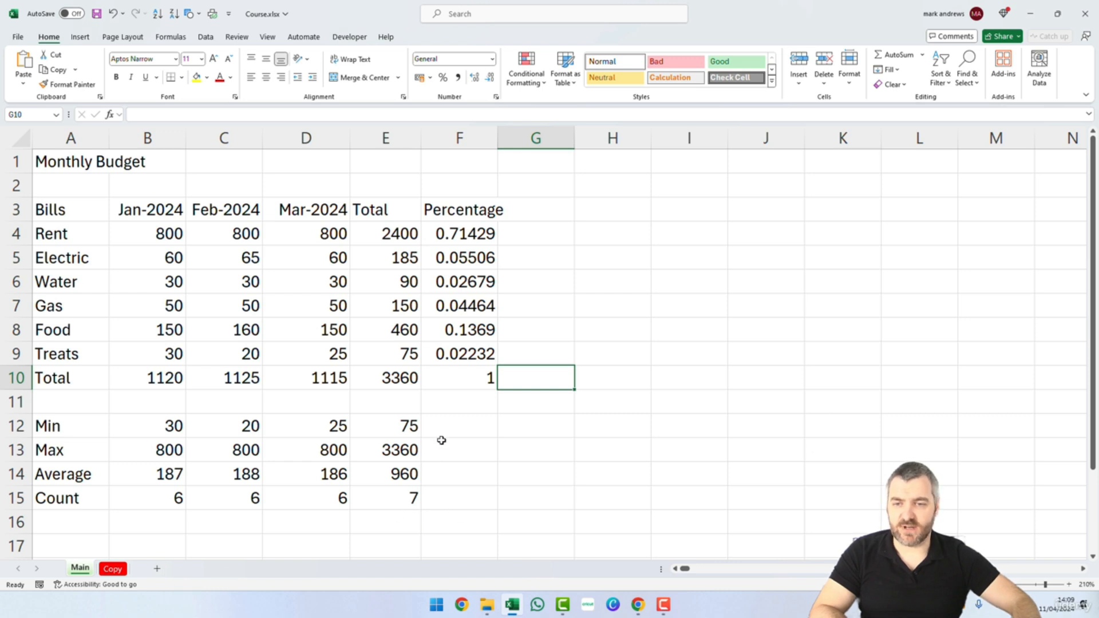
left_click(452, 401)
left_click(610, 381)
left_click(766, 250)
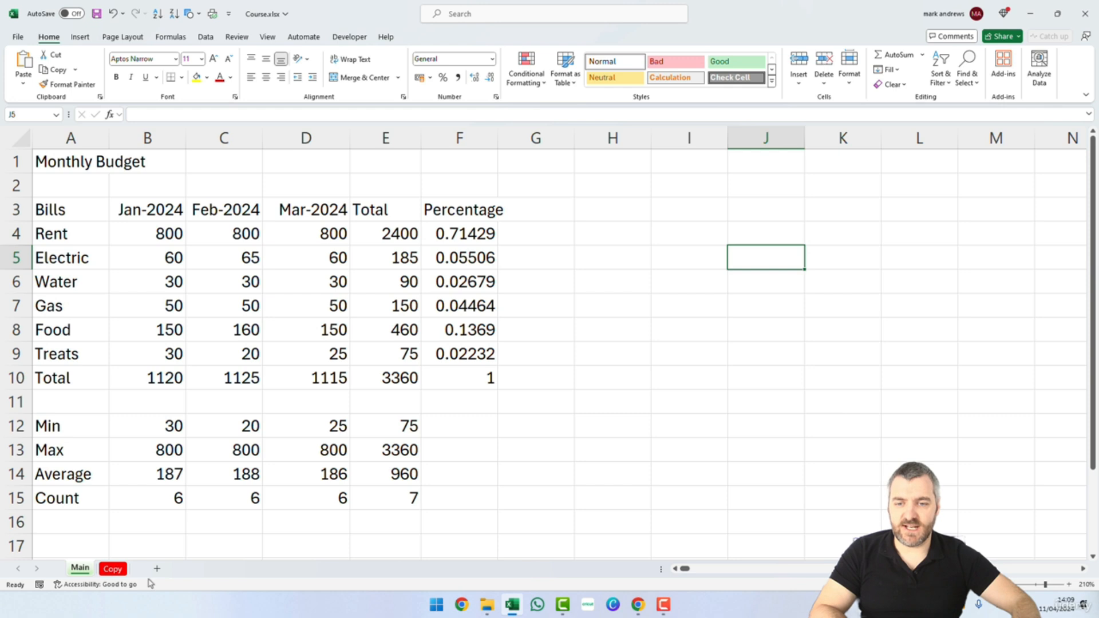
left_click(486, 527)
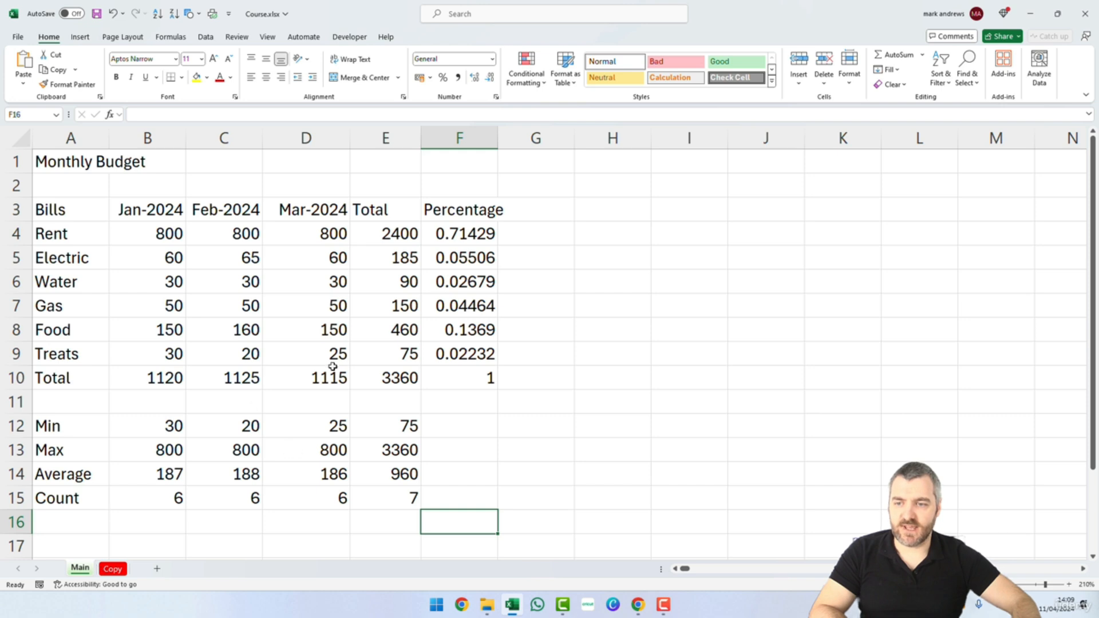
left_click(112, 569)
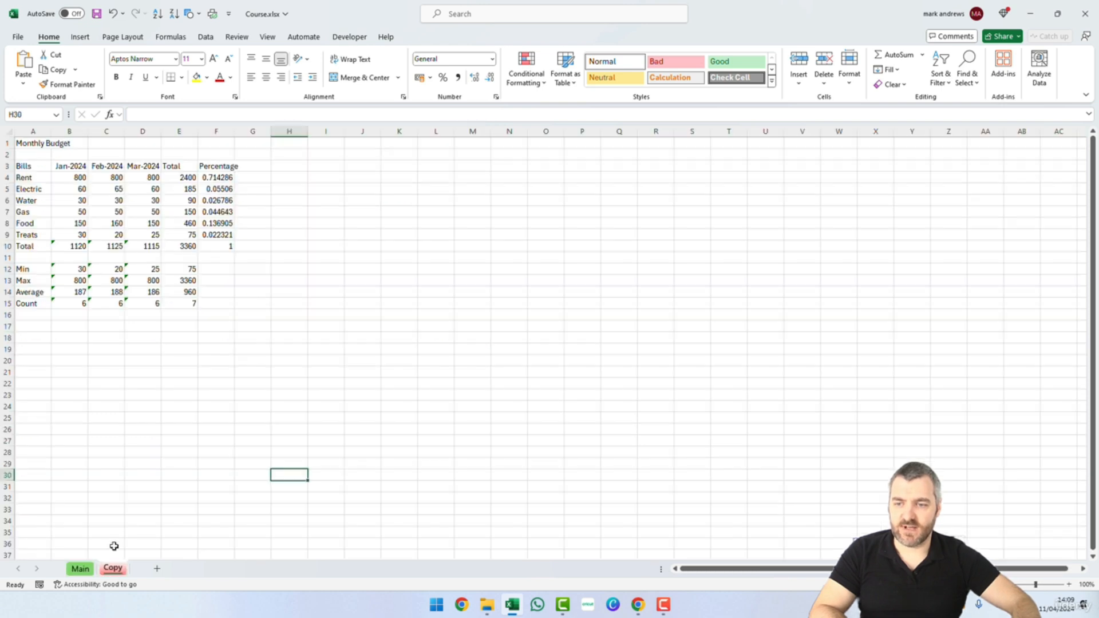
left_click(80, 568)
left_click(113, 568)
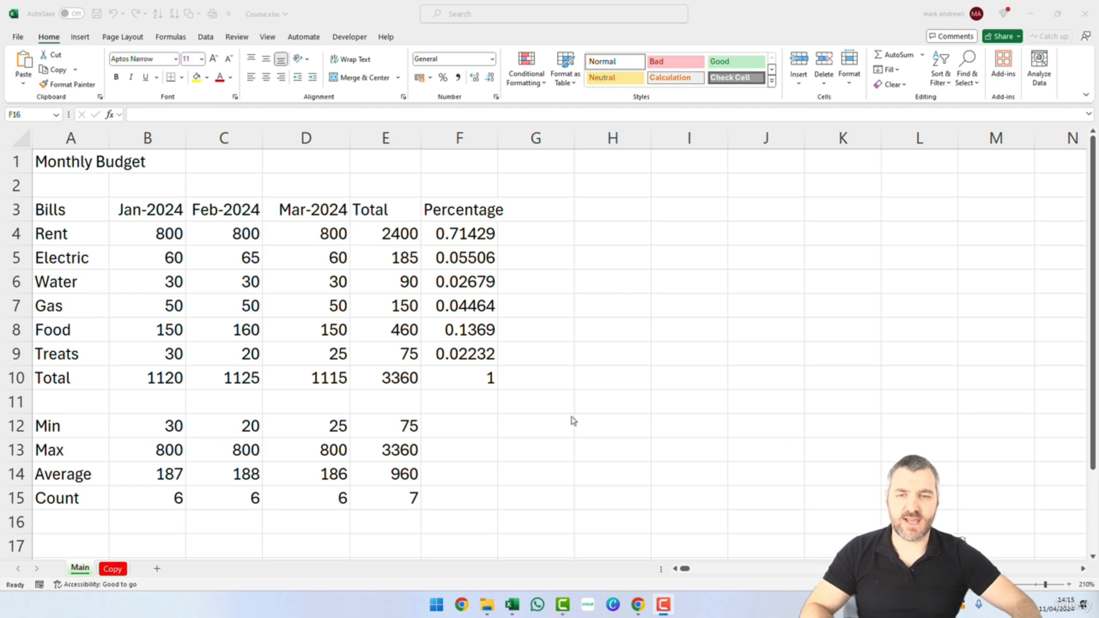
Enter the test numbers 1, 2 and 3 down cells I8 to I10 of the Main sheet.
left_click(668, 328)
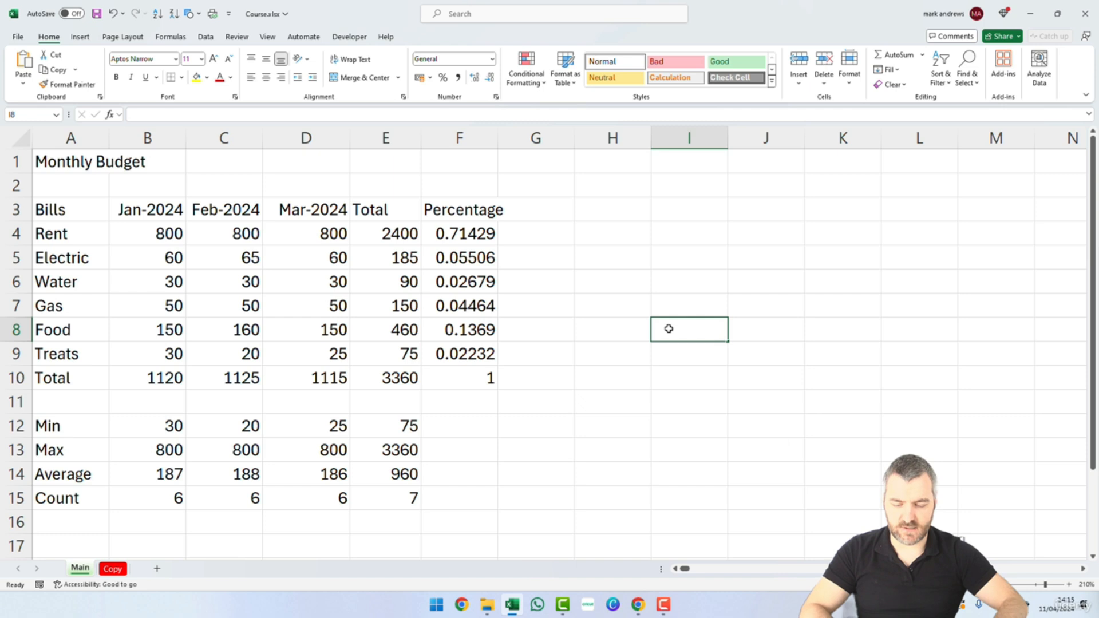
type("1")
key("Return")
type("2")
key("Return")
type("3")
key("Return")
type("4")
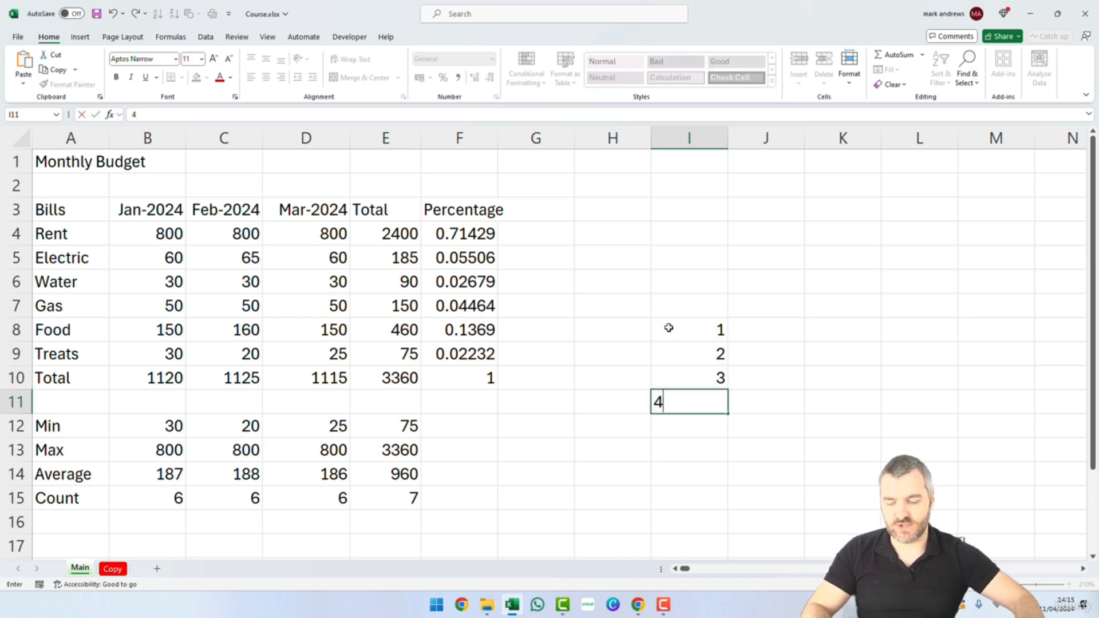
key("Escape")
Delete the test numbers from I8:I10 and select cell I12.
left_click_drag(711, 333, 709, 389)
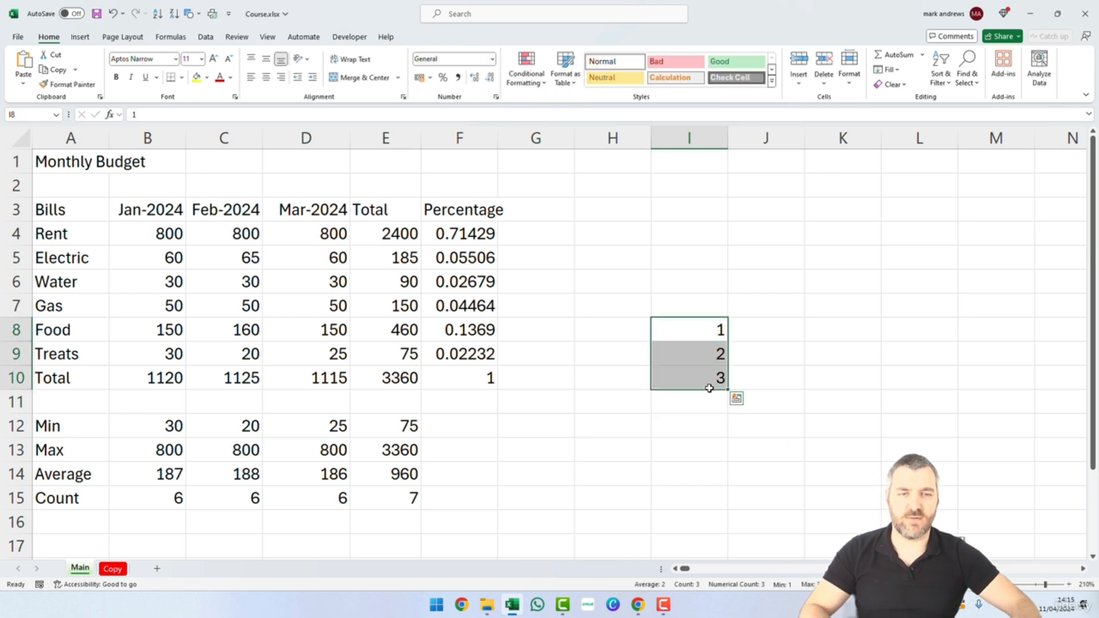
key("Delete")
left_click(681, 428)
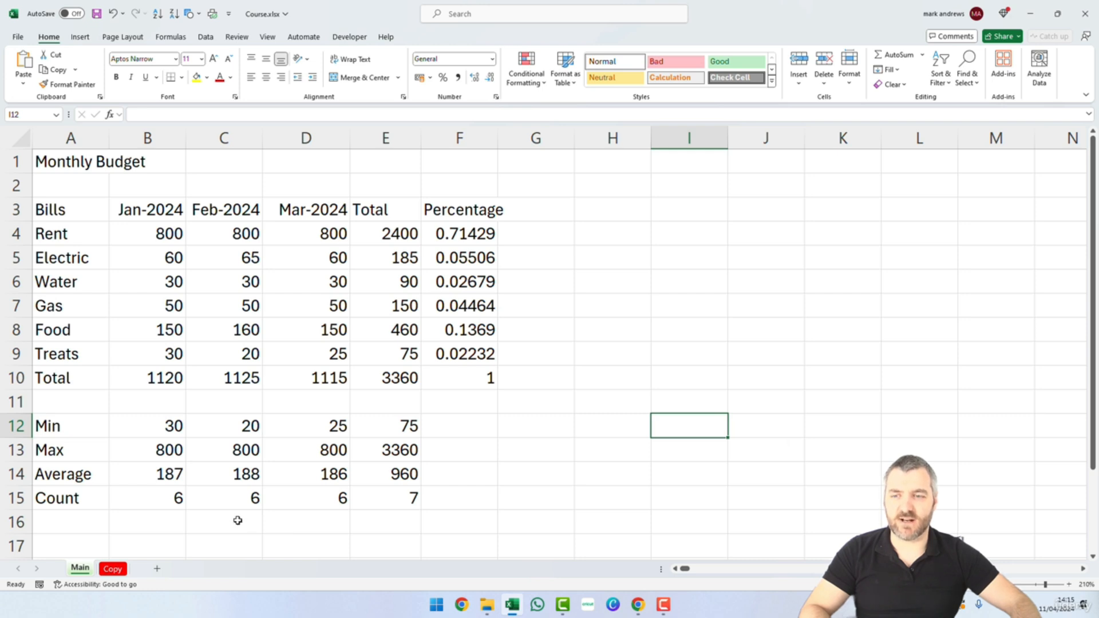
Permanently delete the Copy worksheet from the workbook.
left_click(114, 571)
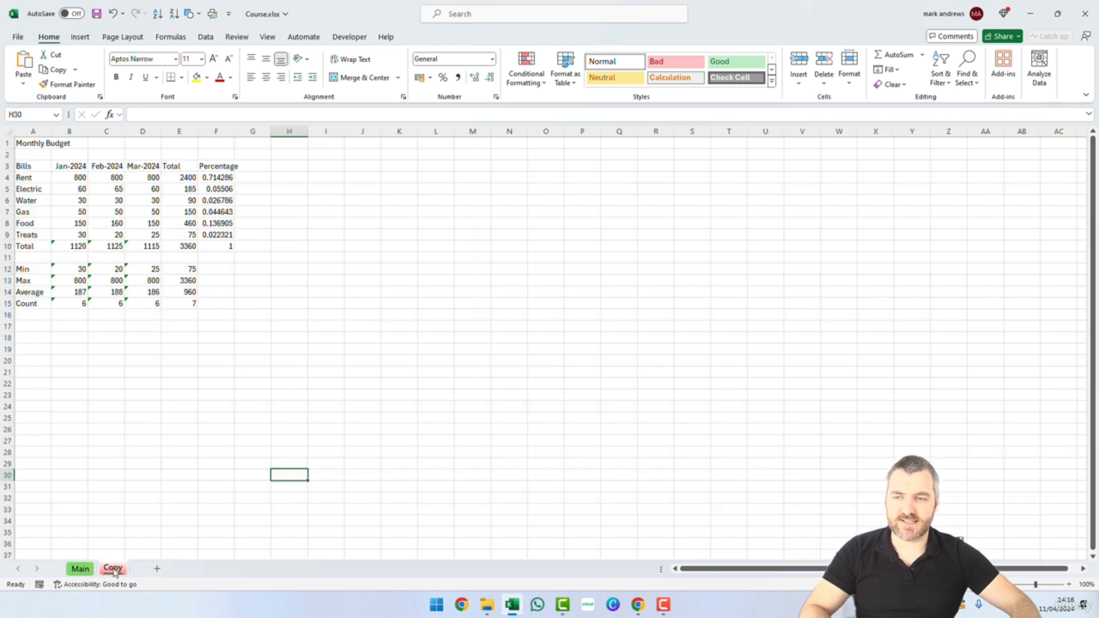
left_click(88, 569)
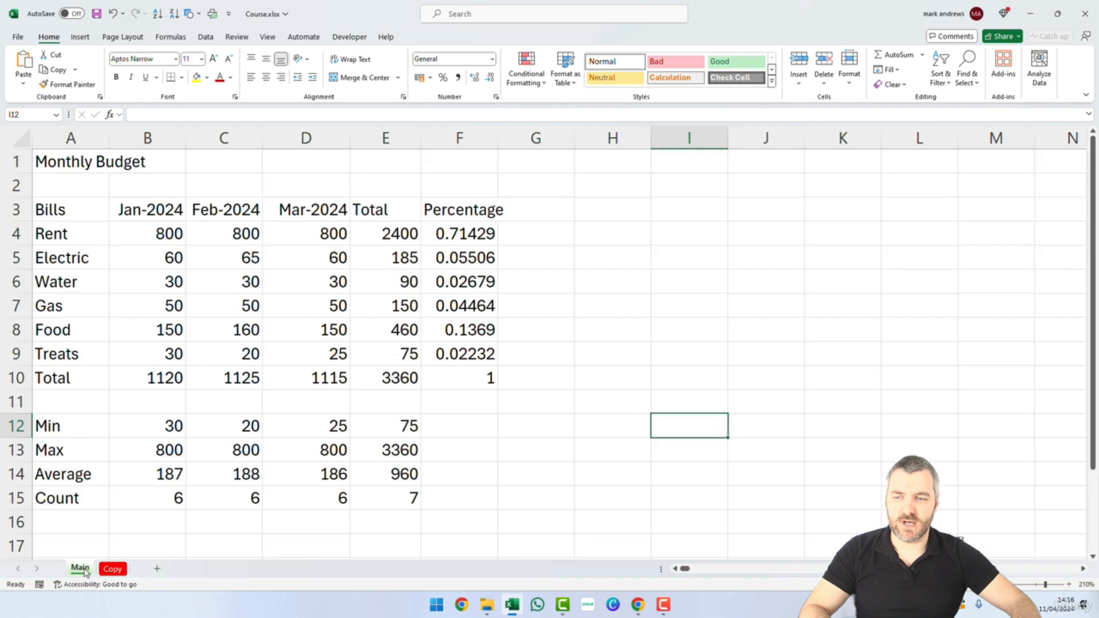
right_click(114, 571)
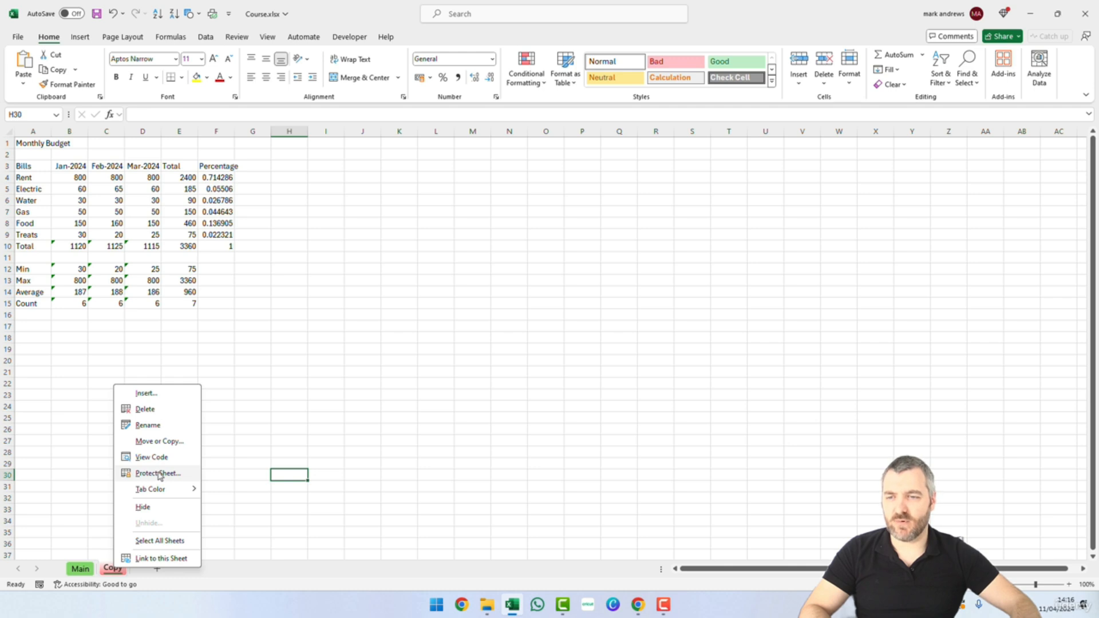
left_click(145, 409)
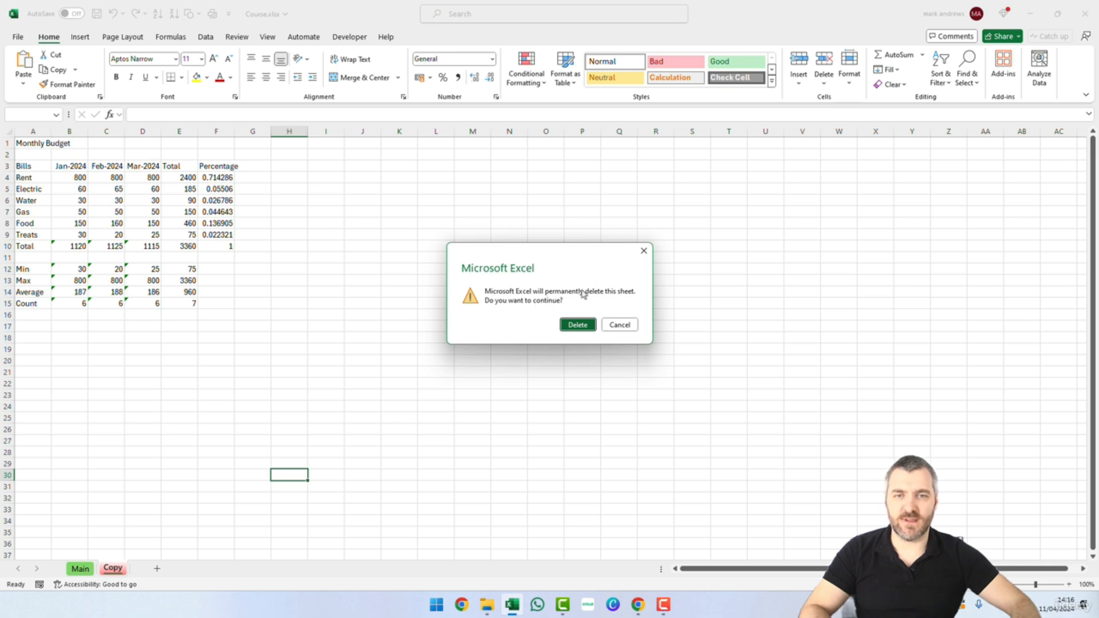
left_click(570, 326)
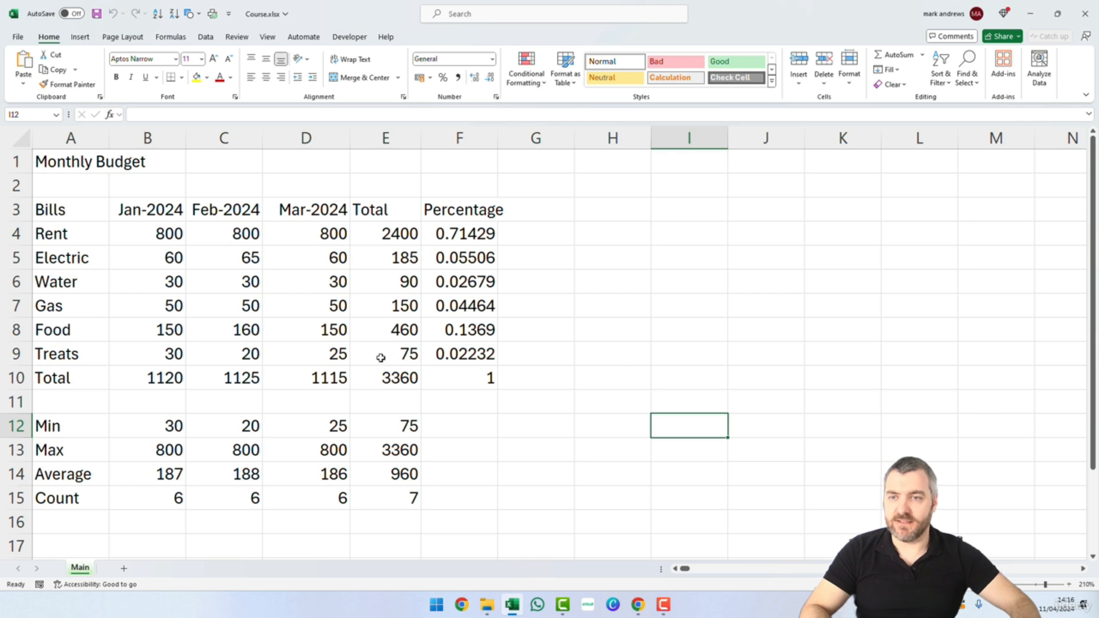
Add a blank worksheet after Main and delete it, repeating this twice, and select cell G5 on Main.
left_click(123, 569)
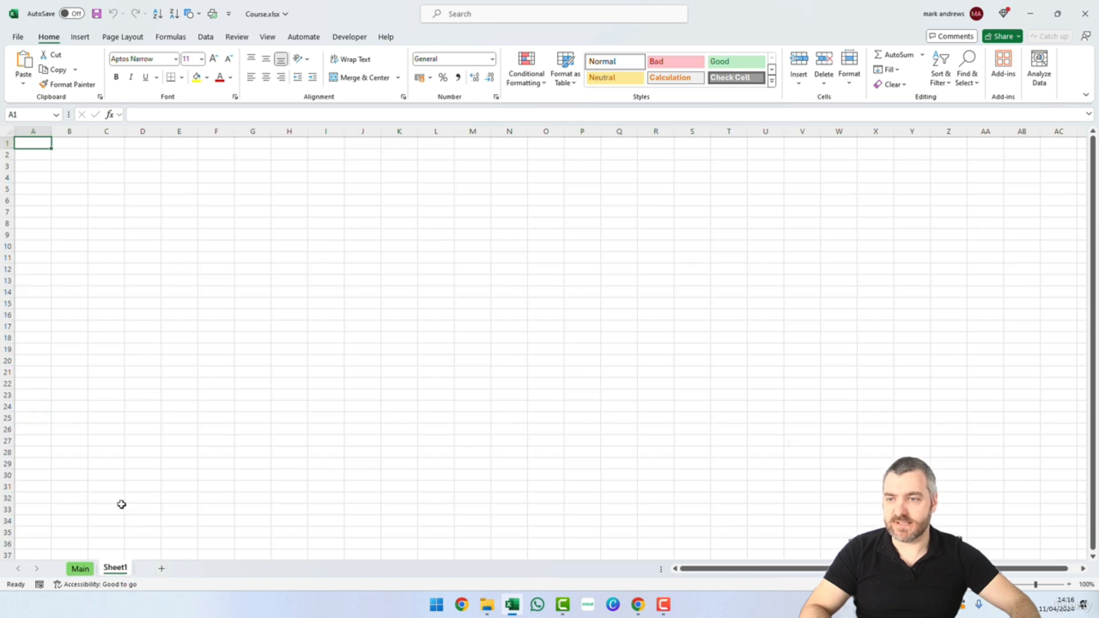
right_click(121, 572)
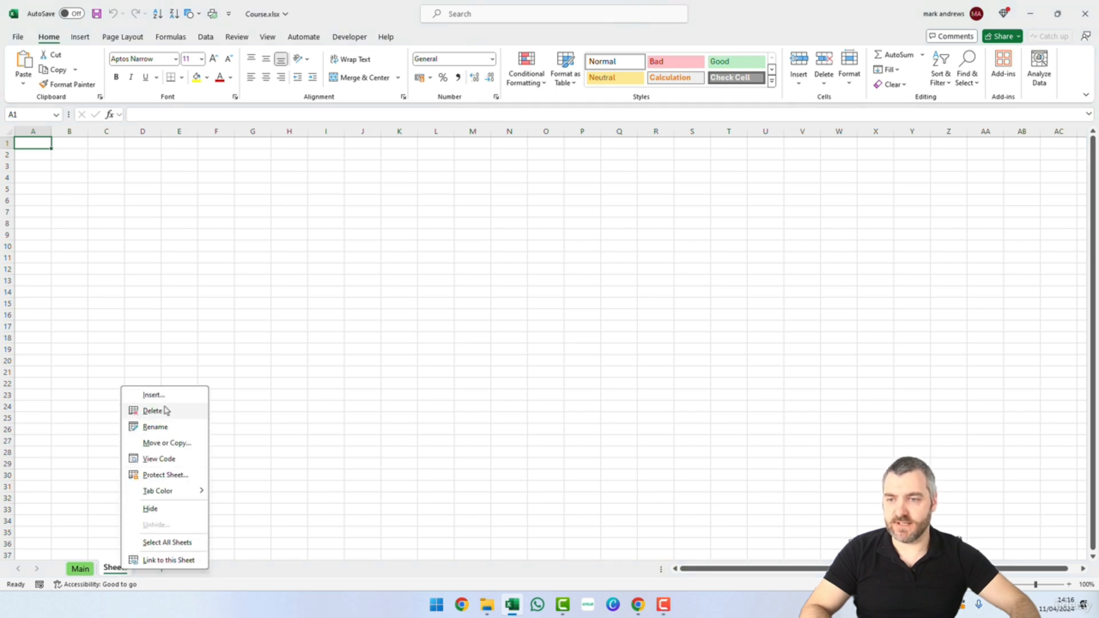
left_click(153, 409)
left_click(128, 569)
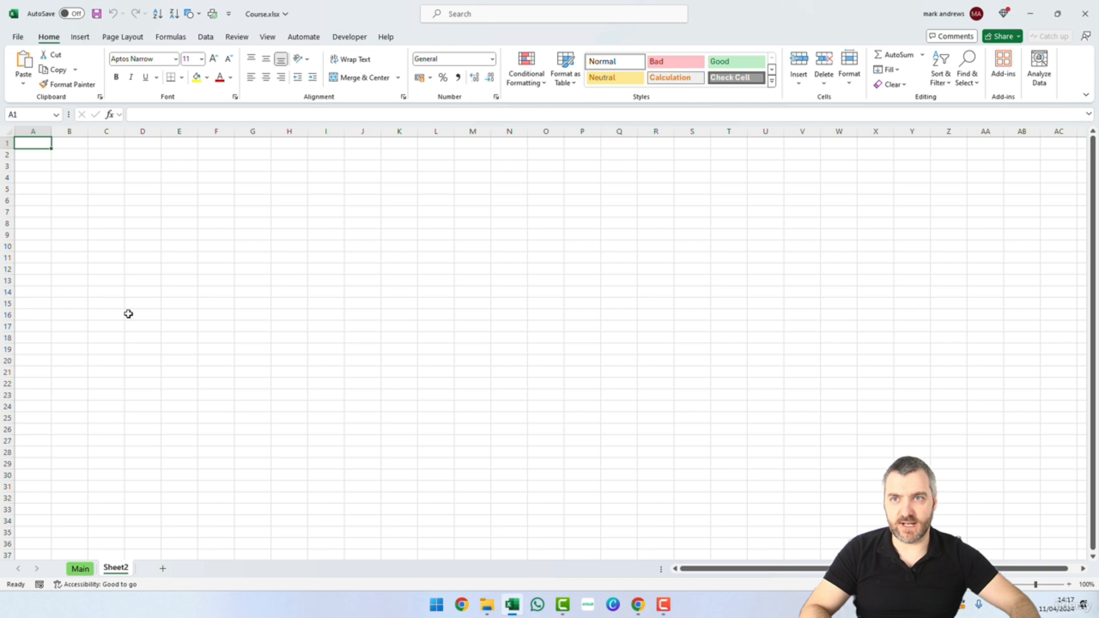
right_click(118, 569)
left_click(152, 406)
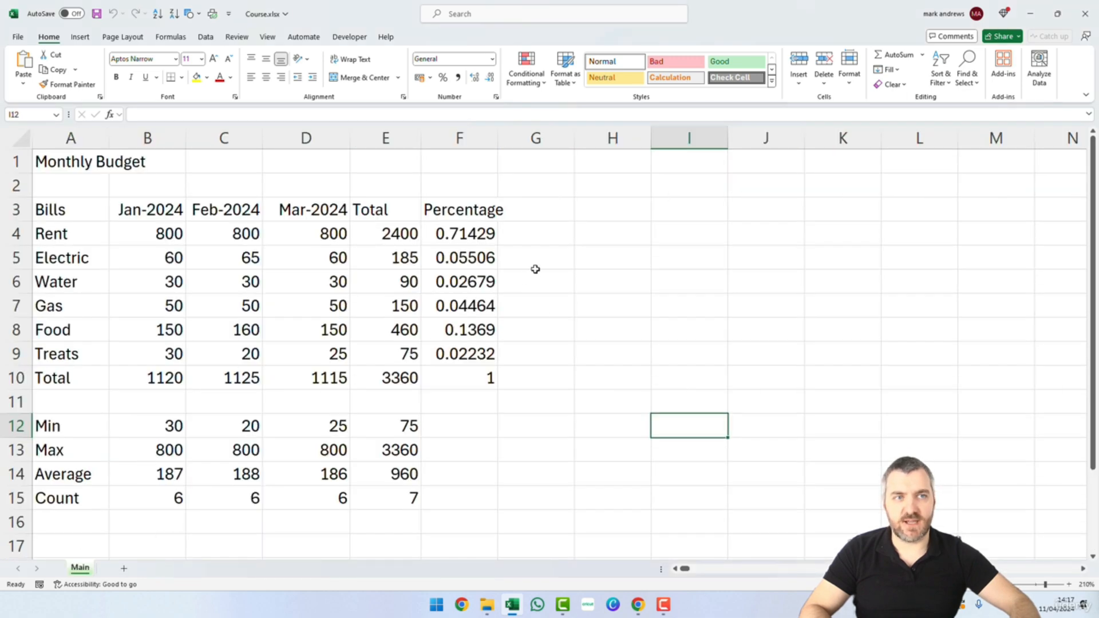
left_click(495, 258)
left_click(531, 268)
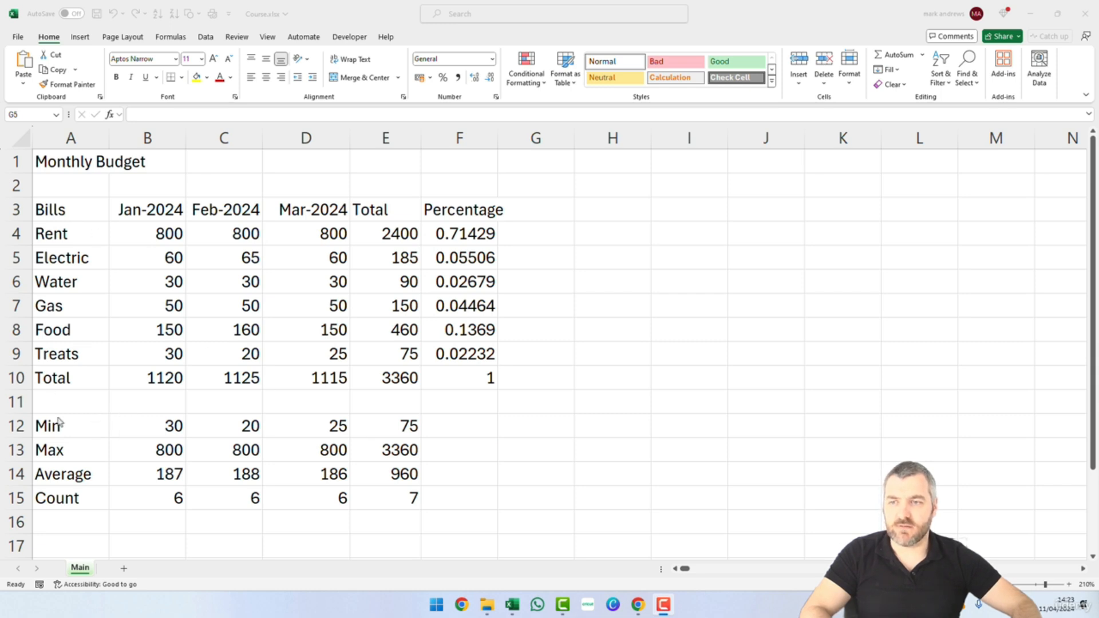
Format the Monthly Budget title in A1 with the Aptos Display font at size 16.
left_click(338, 229)
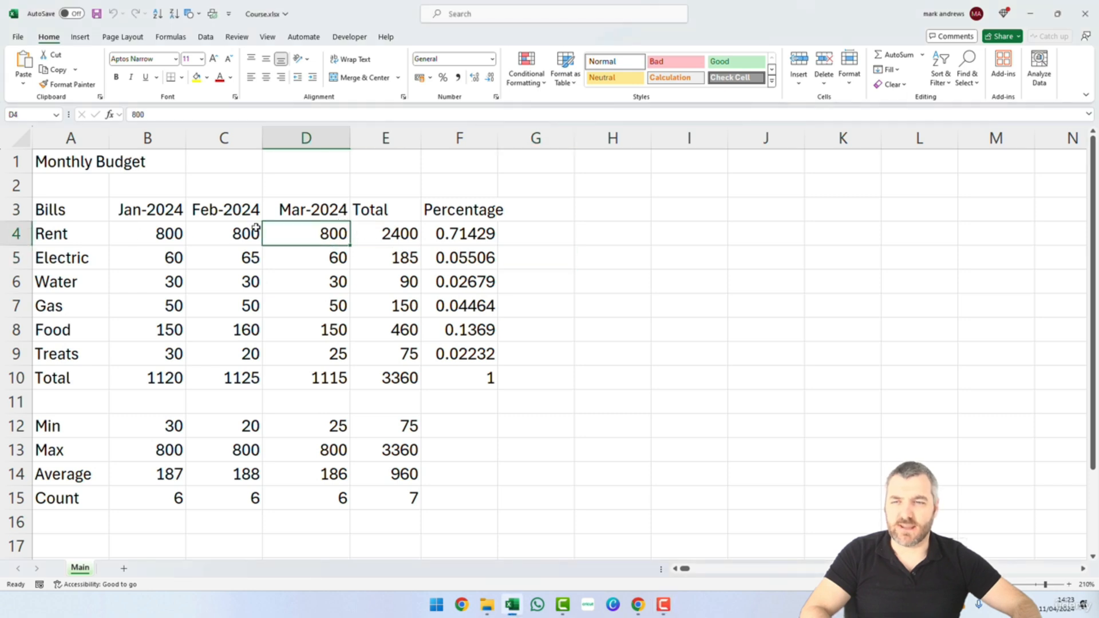
left_click(84, 164)
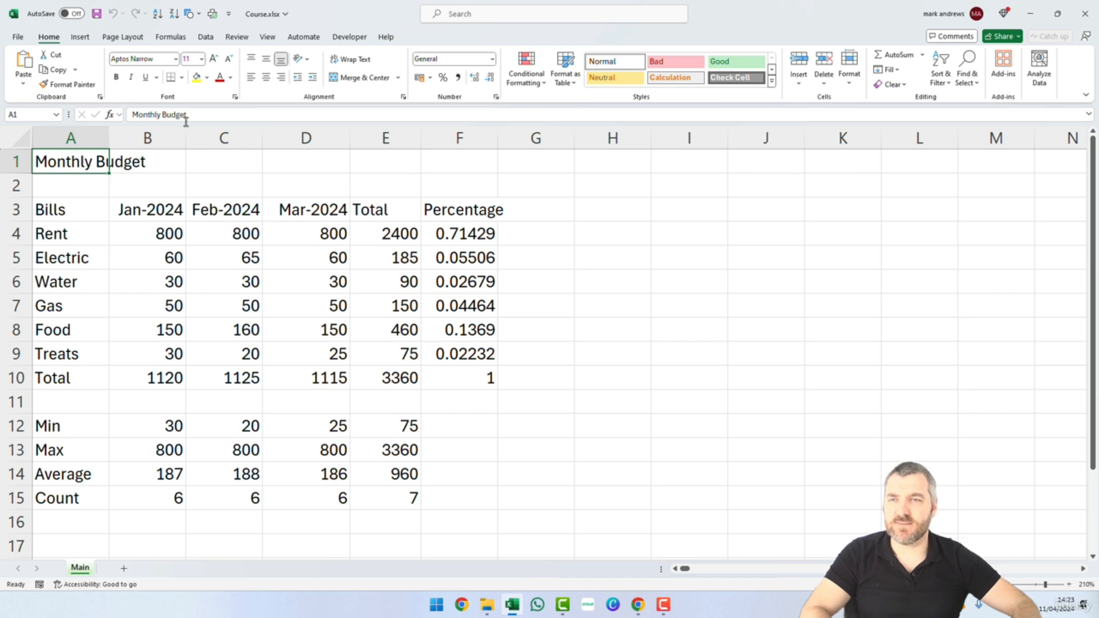
left_click(175, 60)
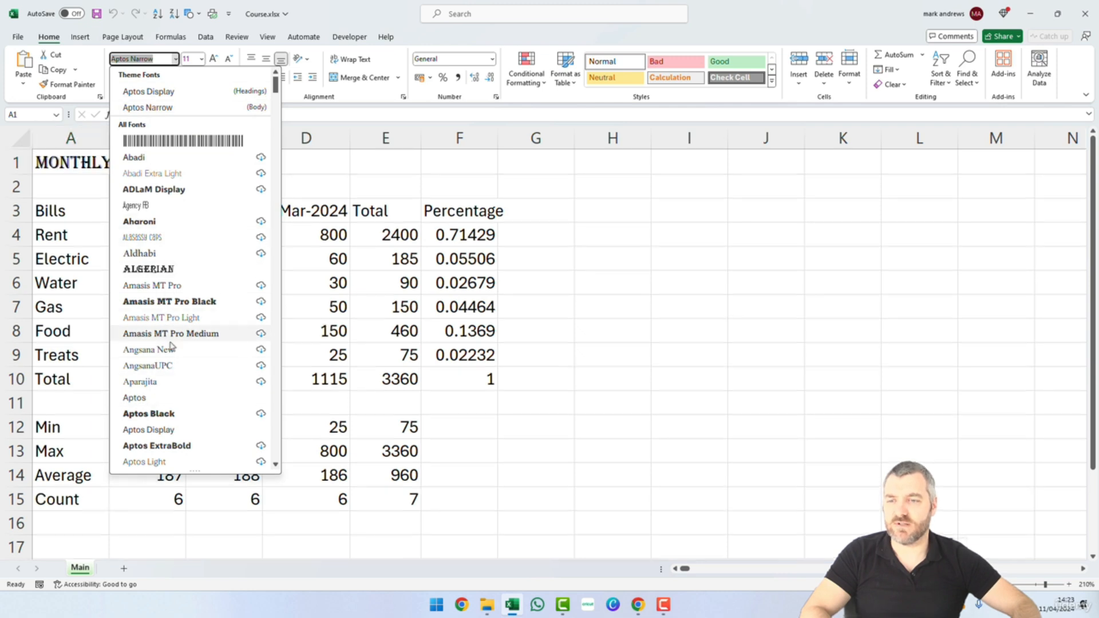
left_click(175, 59)
left_click(176, 59)
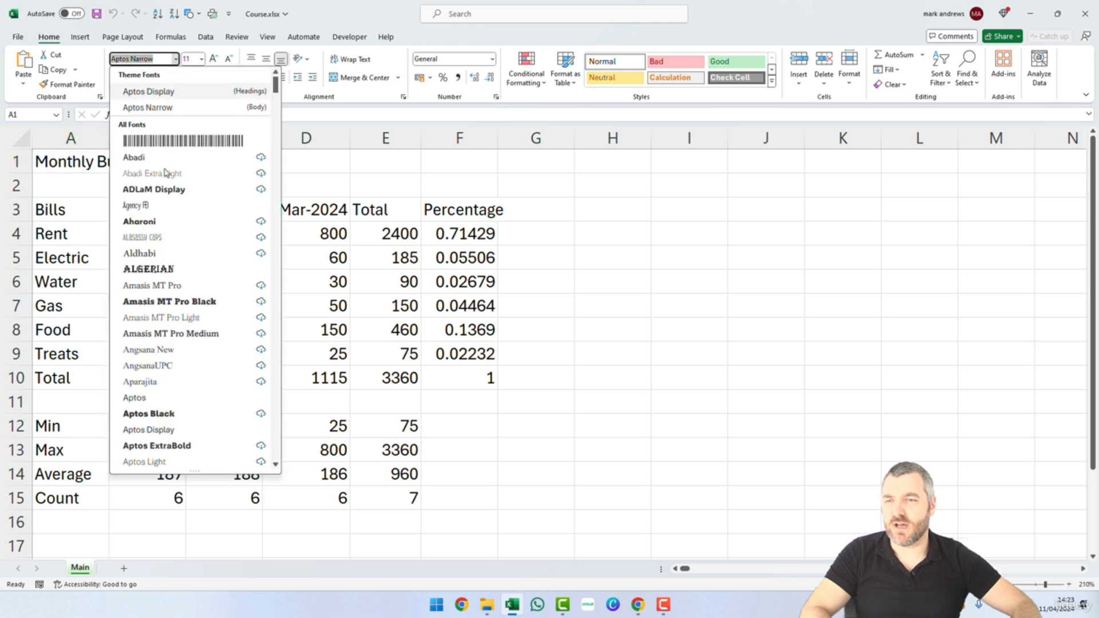
scroll(177, 206, "down", 4)
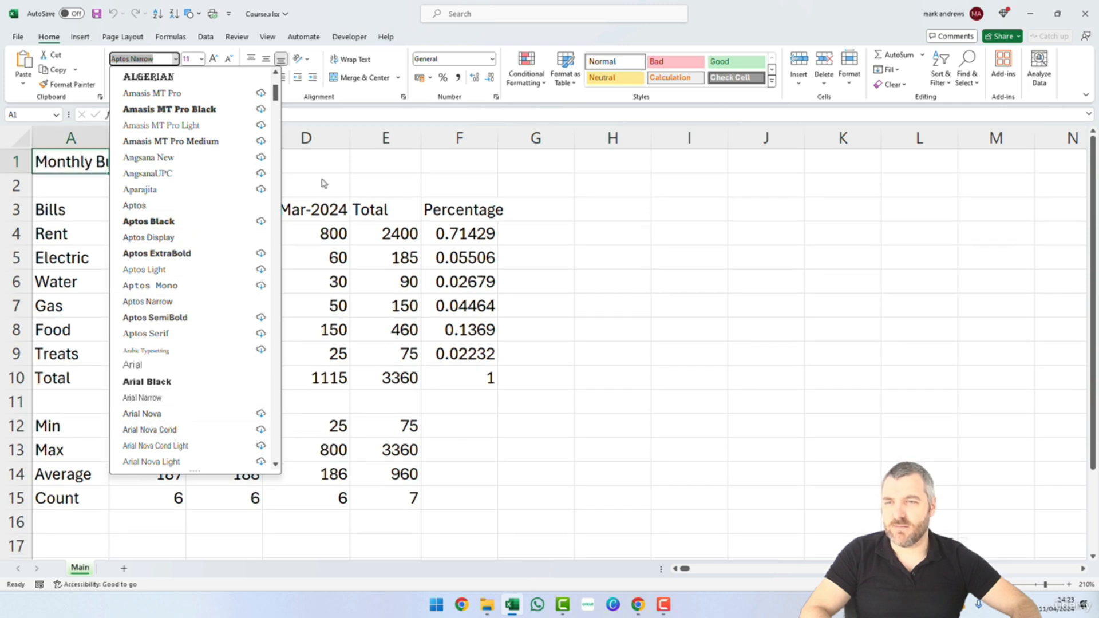
left_click(166, 237)
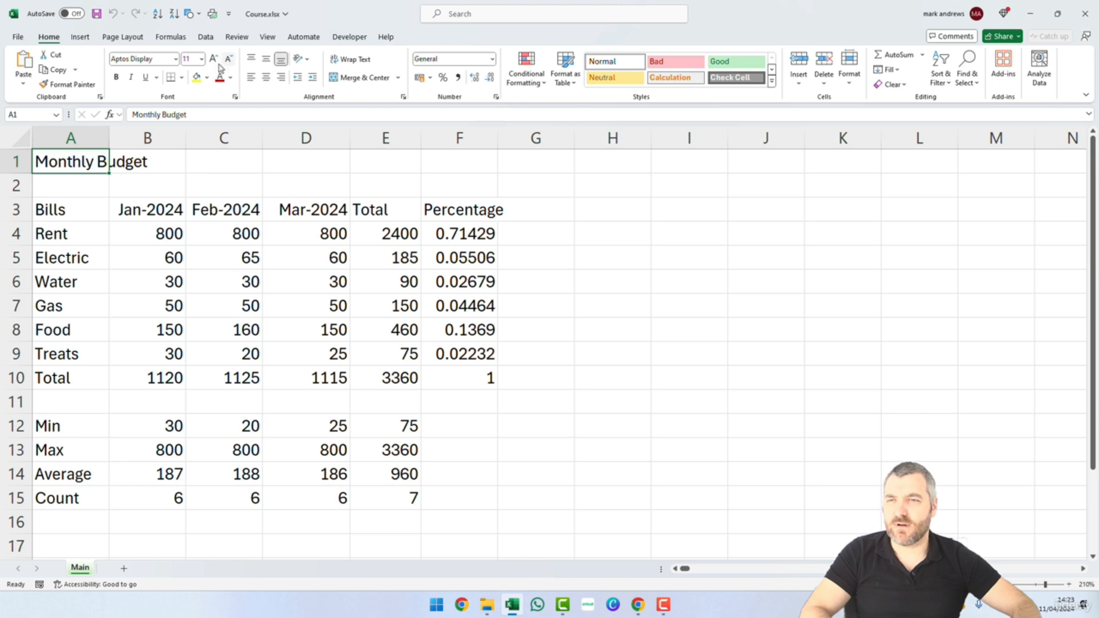
left_click(201, 59)
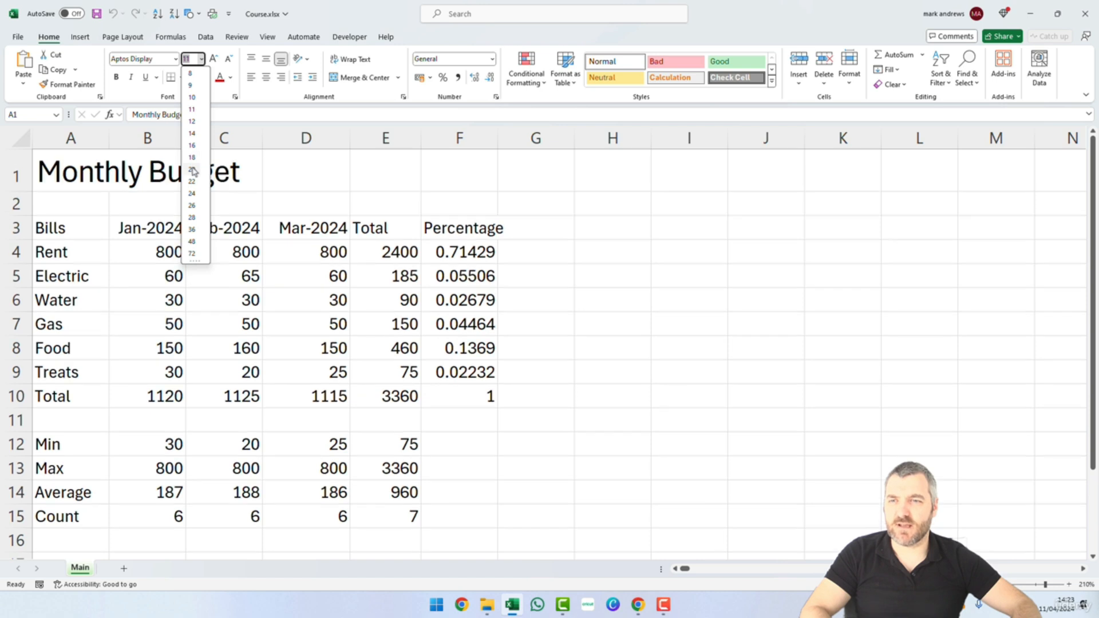
left_click(194, 146)
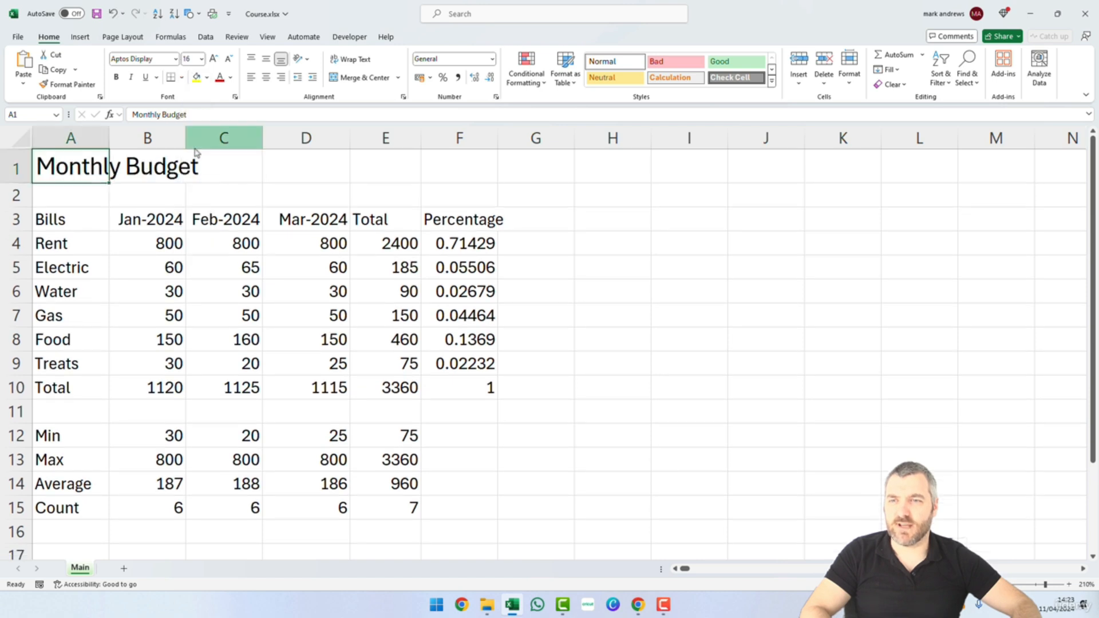
Decrease and increase the title's font size in increments, ending at size 18, and deselect the title.
left_click(227, 60)
left_click(227, 59)
left_click(227, 59)
left_click(214, 59)
left_click(215, 59)
left_click(214, 59)
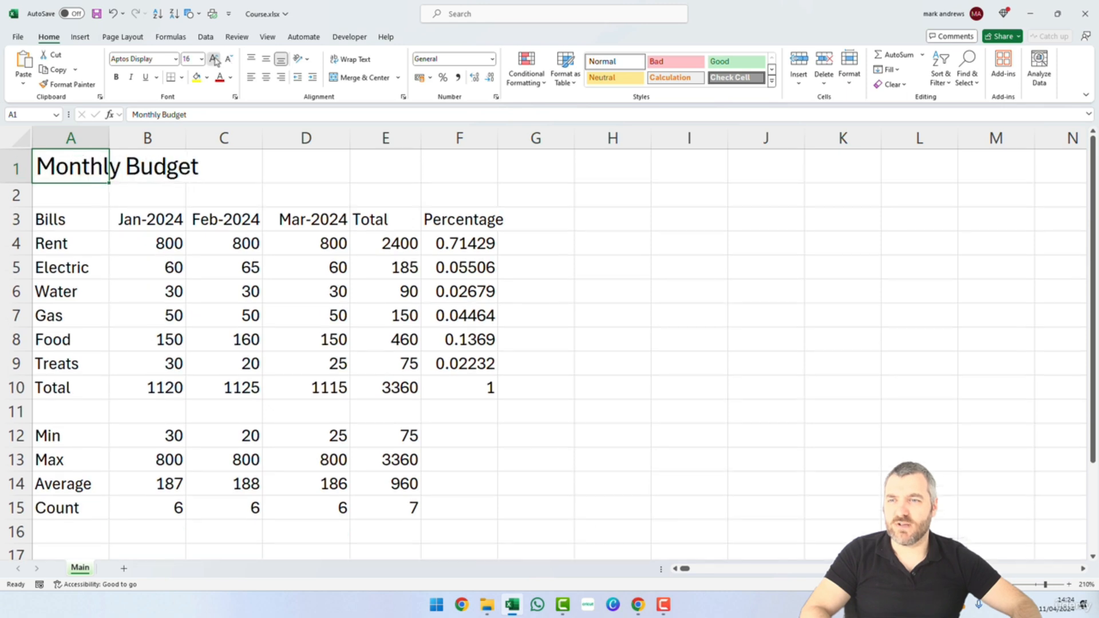
left_click(214, 59)
left_click(215, 59)
left_click(227, 60)
left_click(215, 59)
left_click(227, 59)
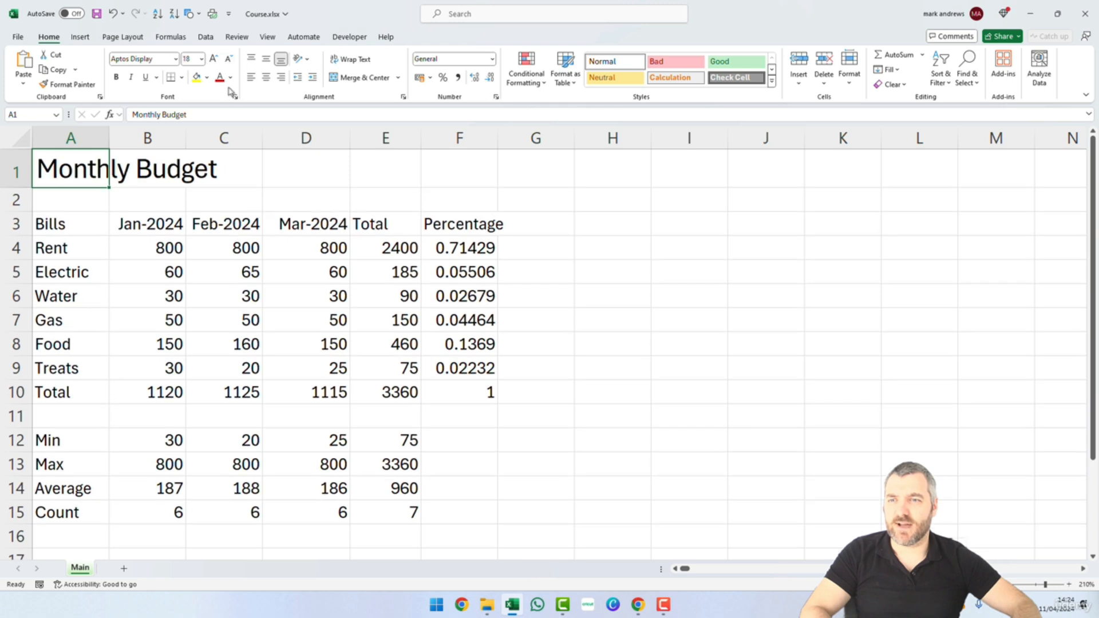
left_click(358, 199)
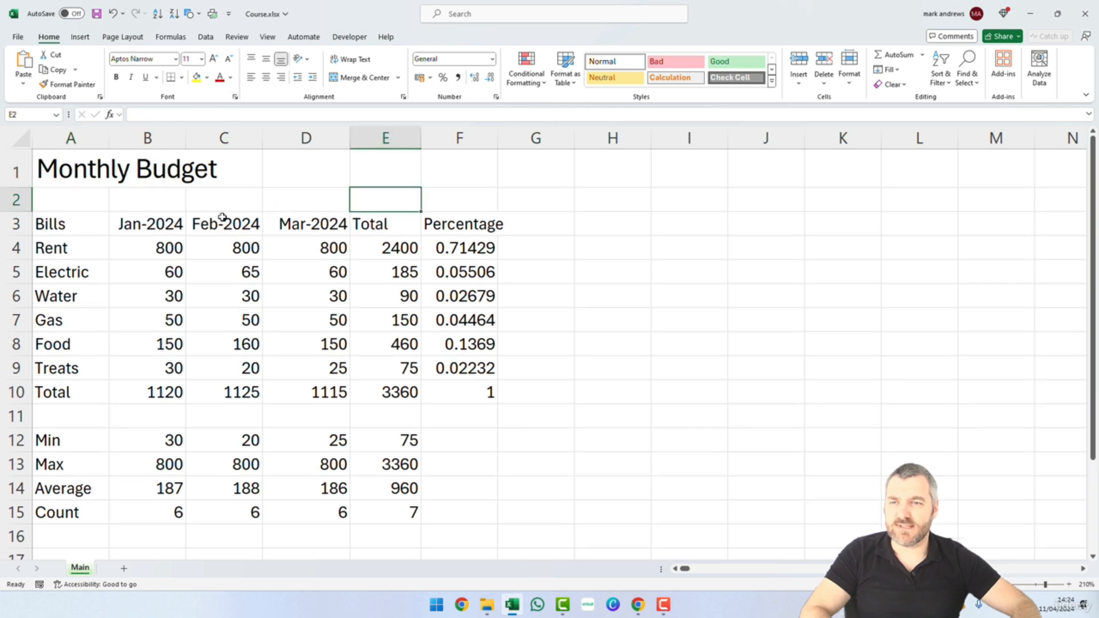
Shrink the Monthly Budget title one increment to size 16 and enlarge it back to 18.
left_click(137, 168)
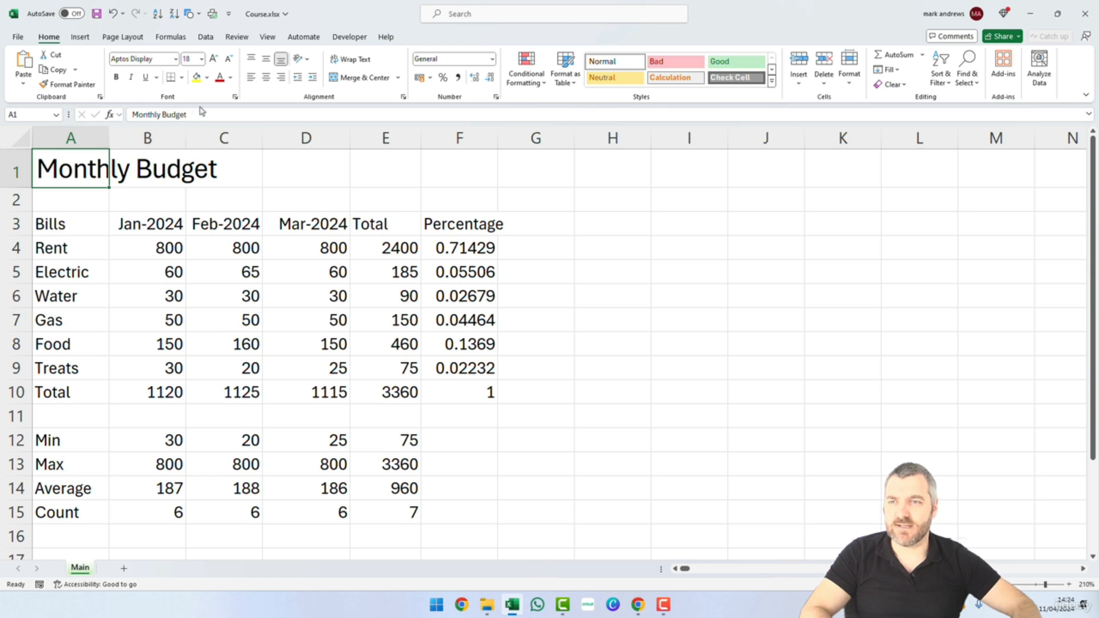
left_click(229, 58)
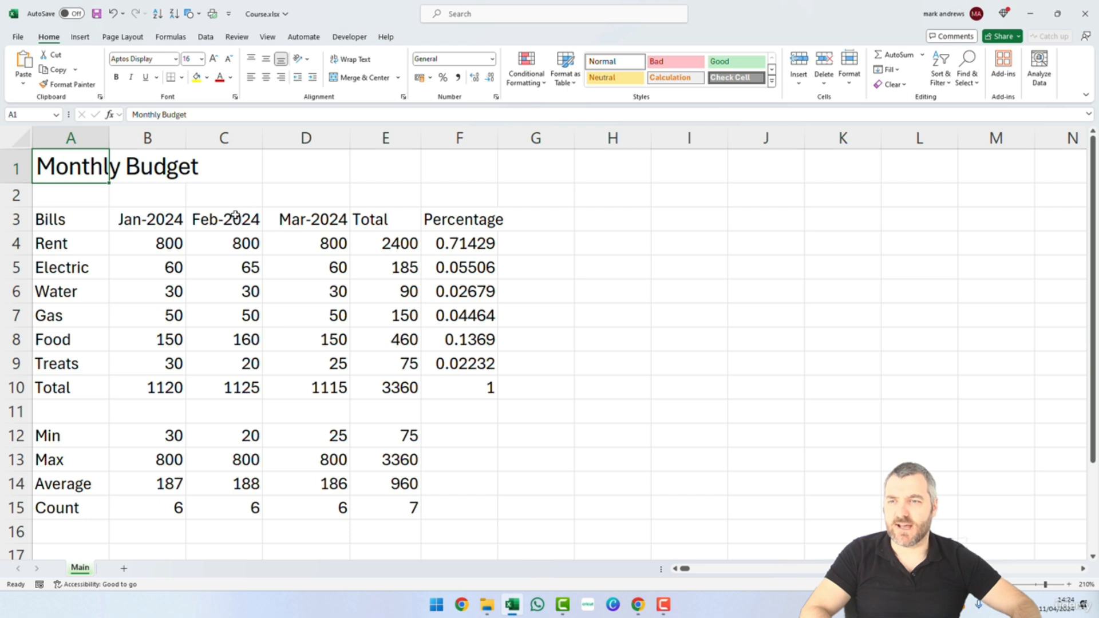
left_click(214, 59)
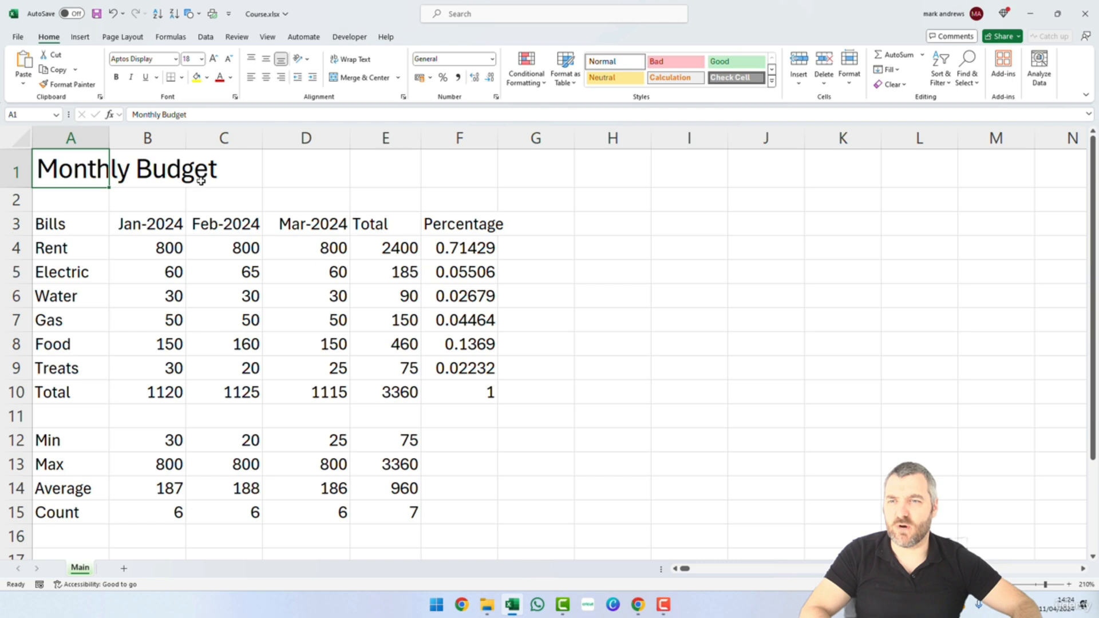
left_click(316, 177)
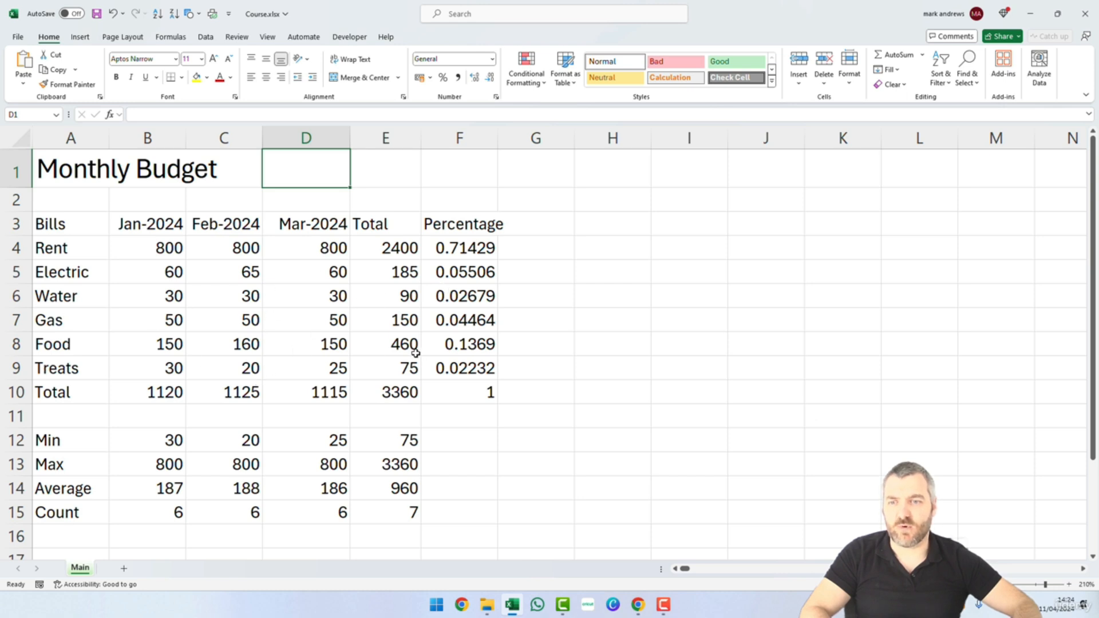
Bold the headings in row 3, from Bills in A3 to Percentage in F3.
left_click_drag(130, 225, 464, 226)
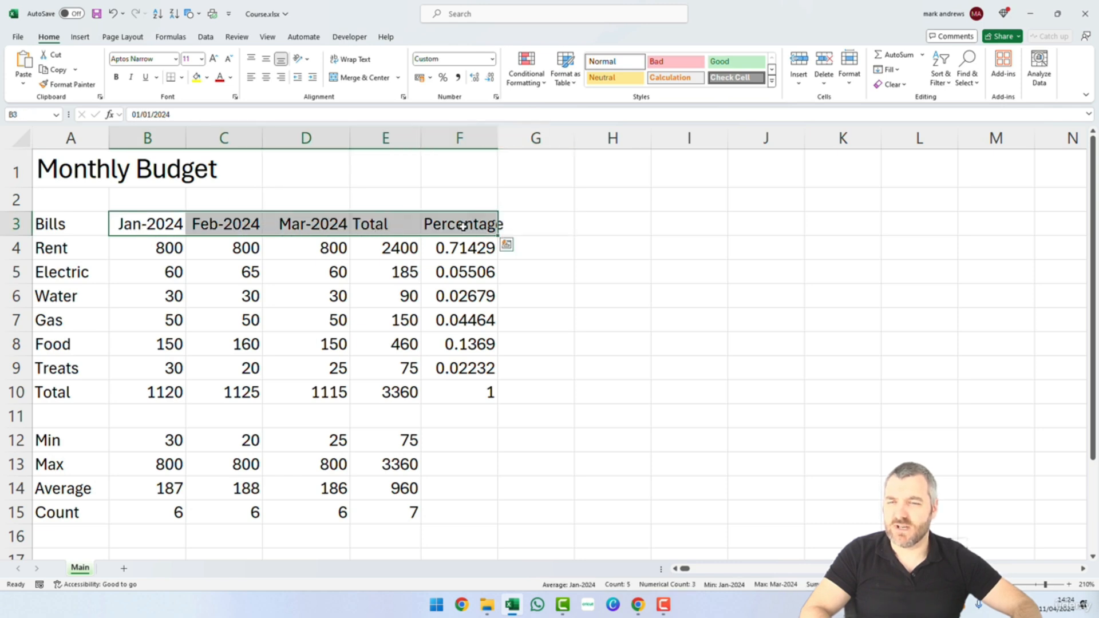
left_click(116, 78)
left_click(536, 247)
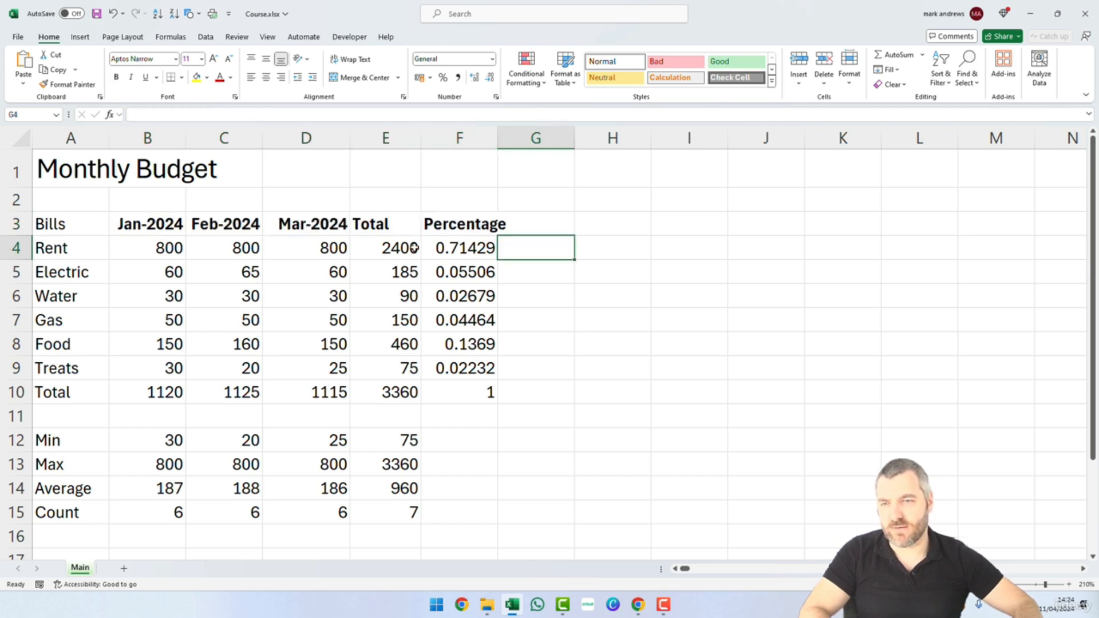
left_click(64, 225)
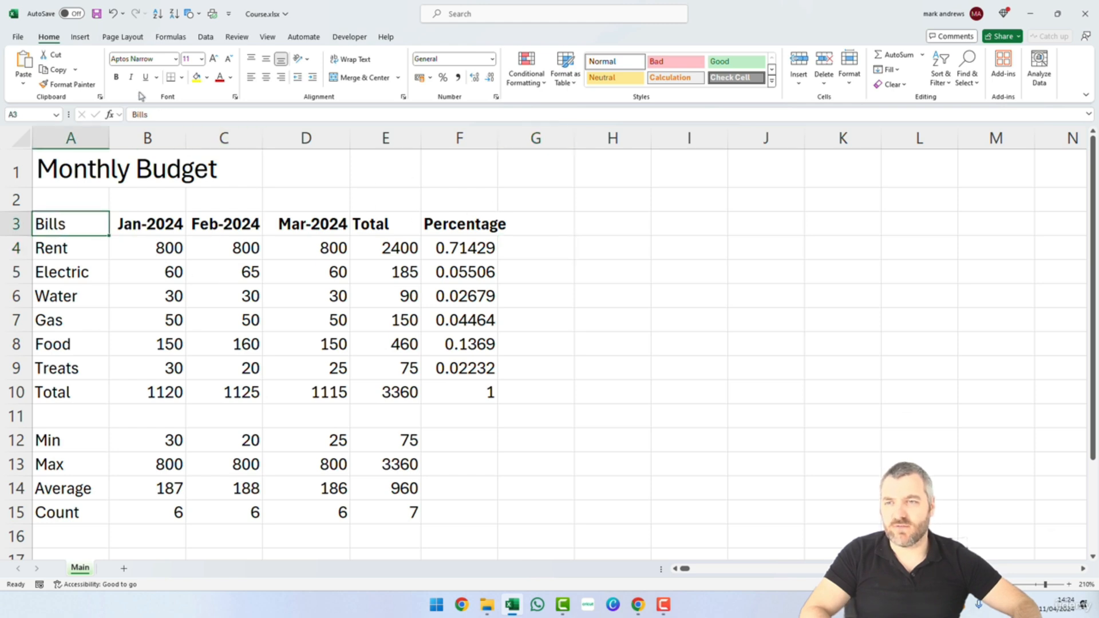
left_click(116, 76)
left_click(341, 346)
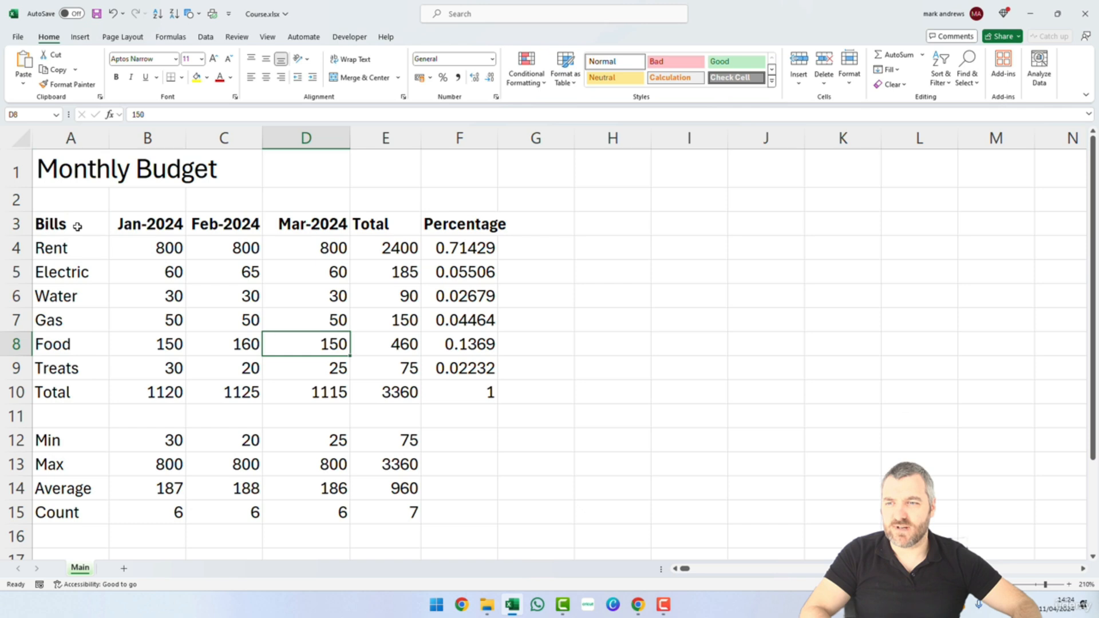
Bold the Total row label in cell A10.
left_click(61, 397)
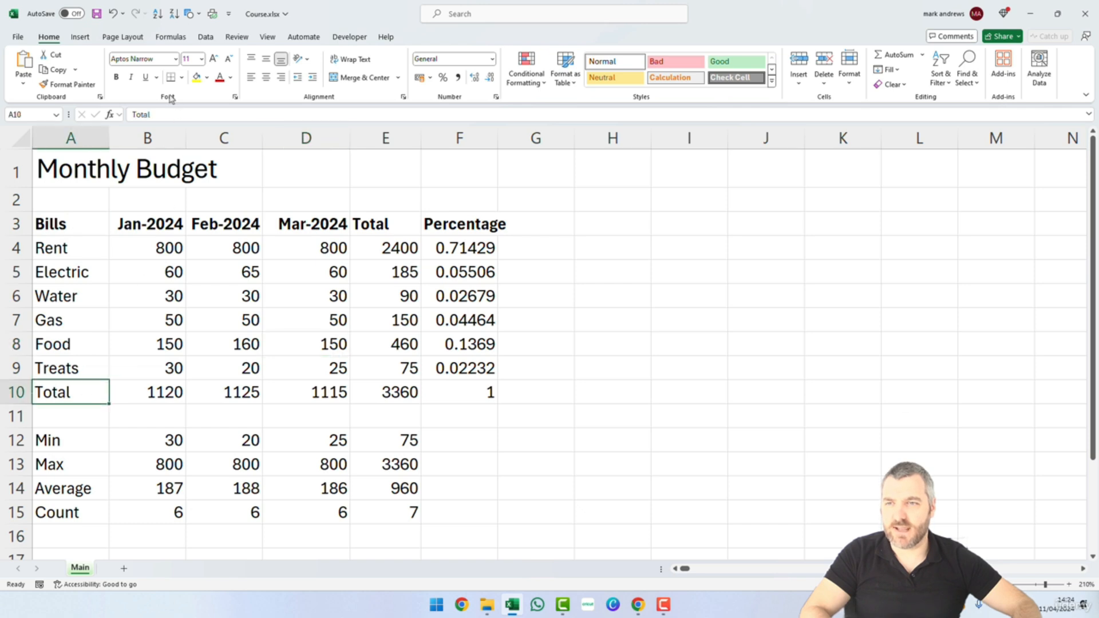
left_click(117, 77)
left_click(170, 351)
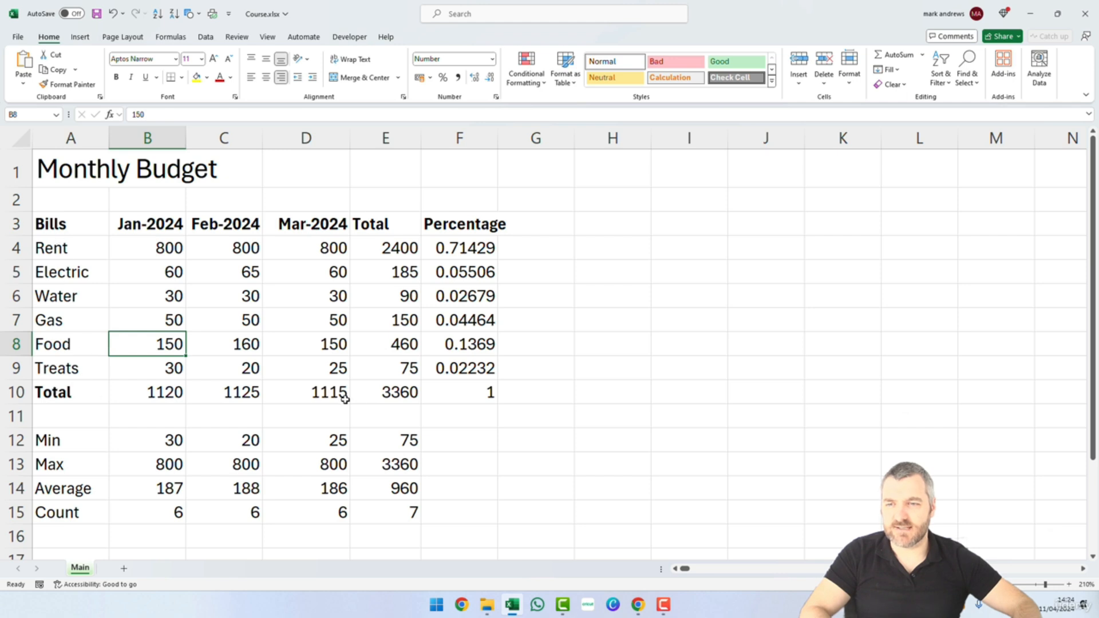
left_click(604, 377)
Increase the font size of headings A3:F3 to 12 and autofit column B to its contents.
left_click_drag(101, 223, 430, 226)
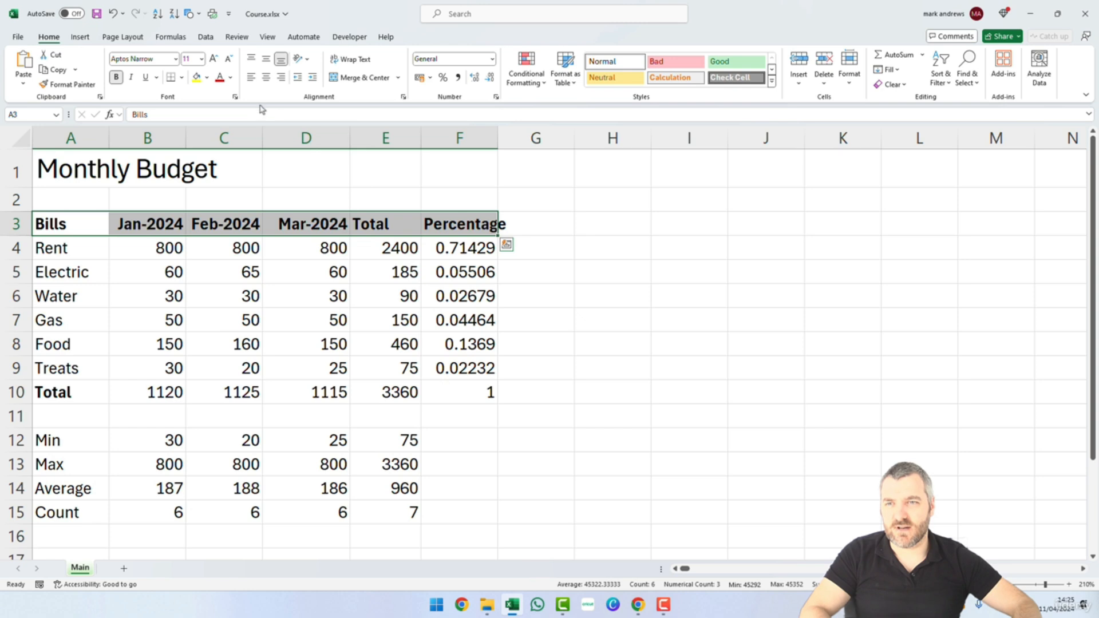
left_click(216, 59)
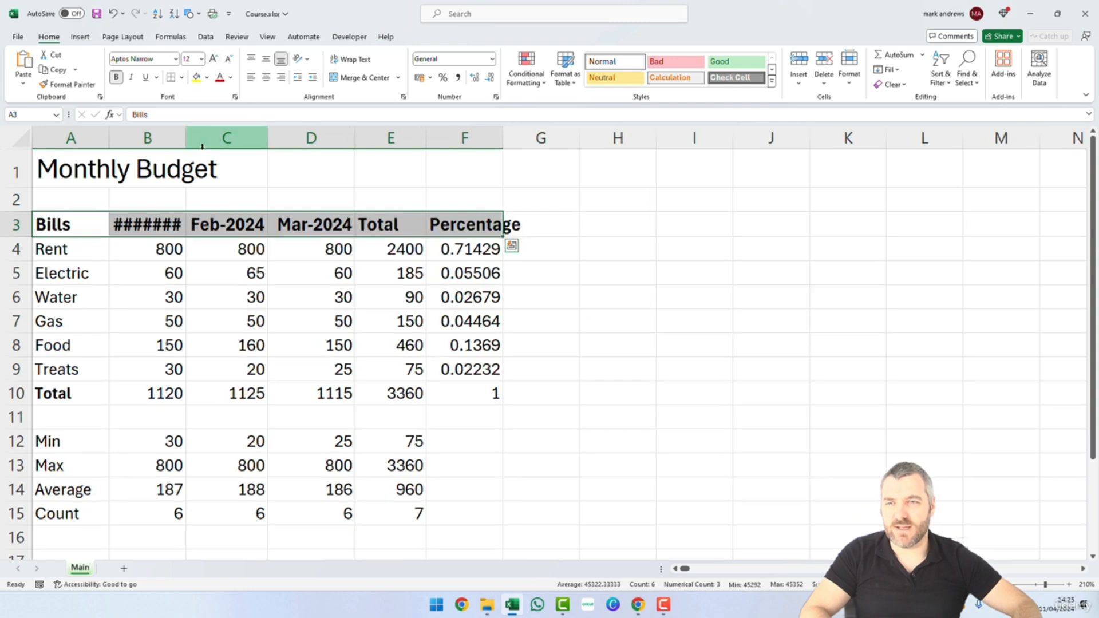
left_click(370, 279)
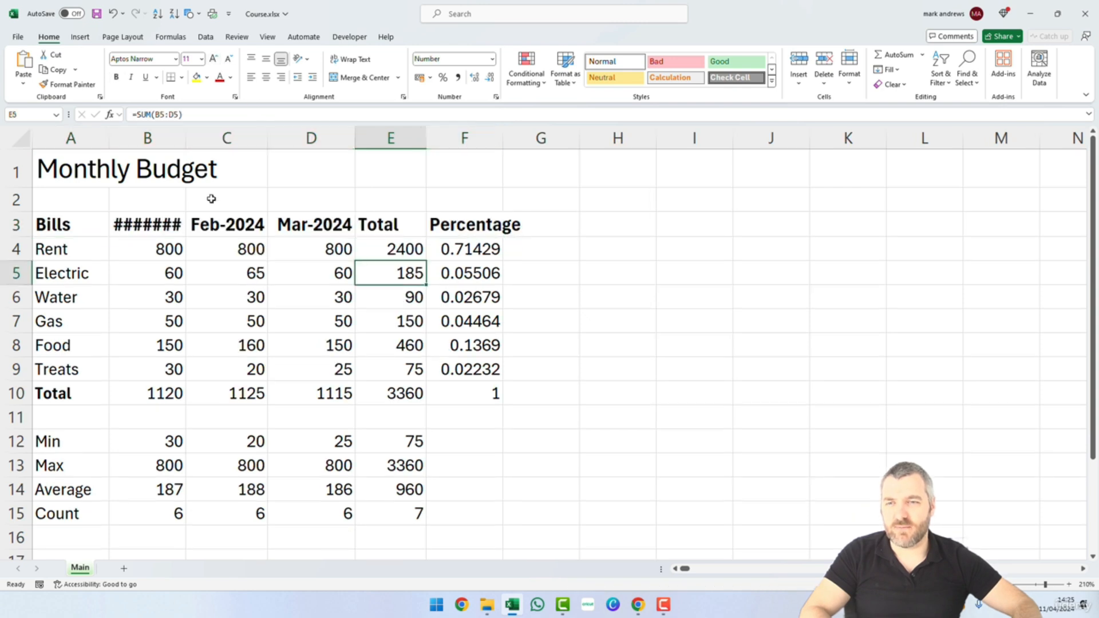
double_click(183, 145)
left_click(275, 302)
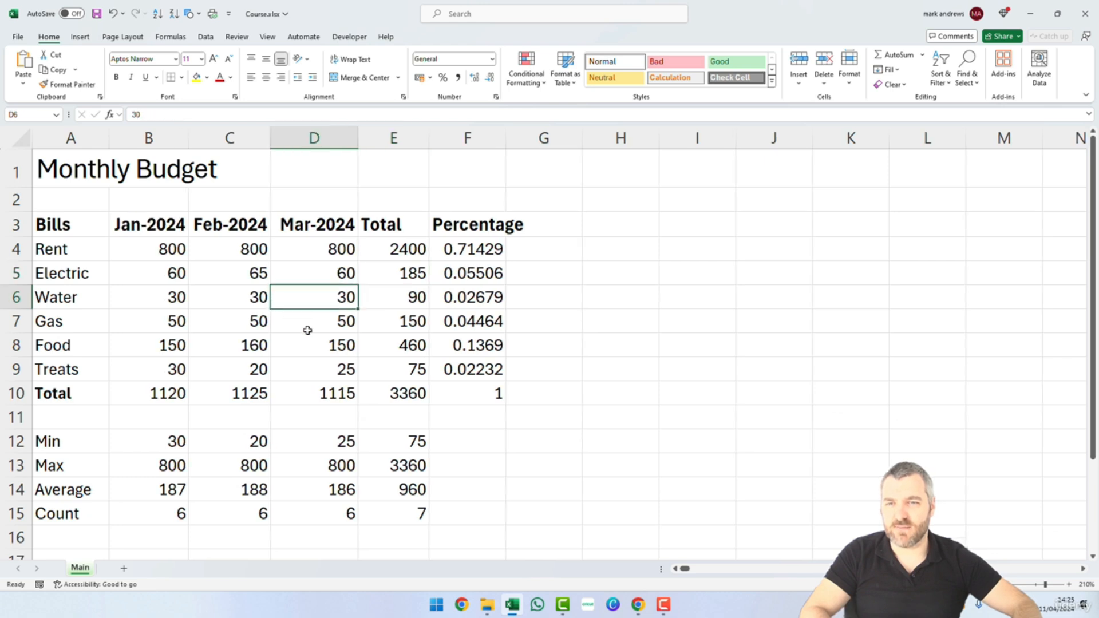
Increase the font size of the Total label in A10 to 12 and autofit column F to its contents.
left_click(81, 385)
left_click(214, 58)
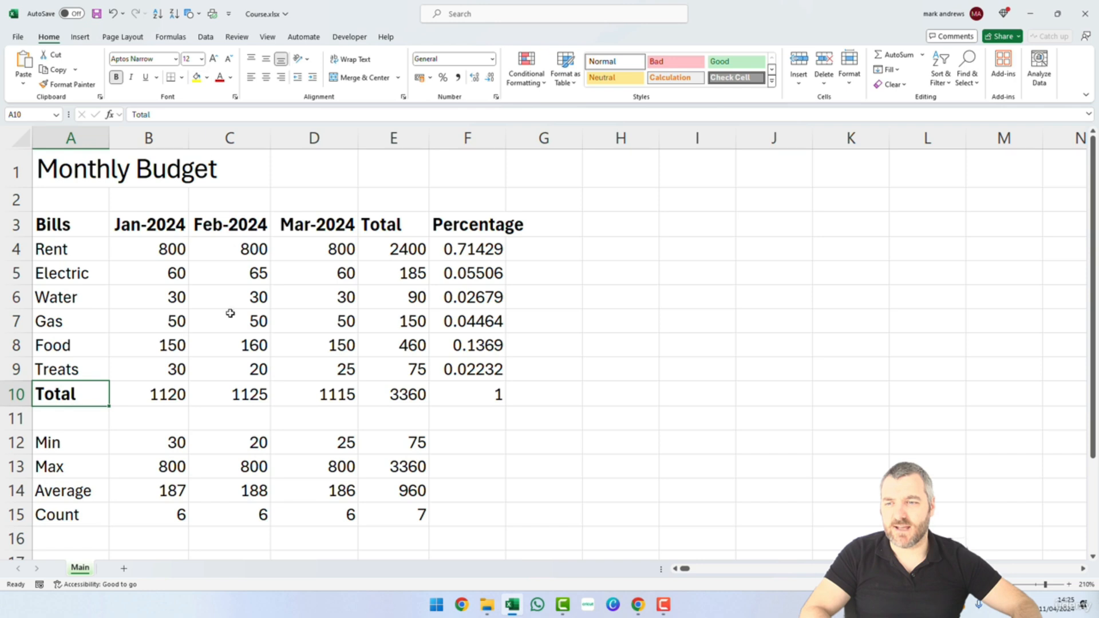
left_click(230, 313)
left_click(172, 221)
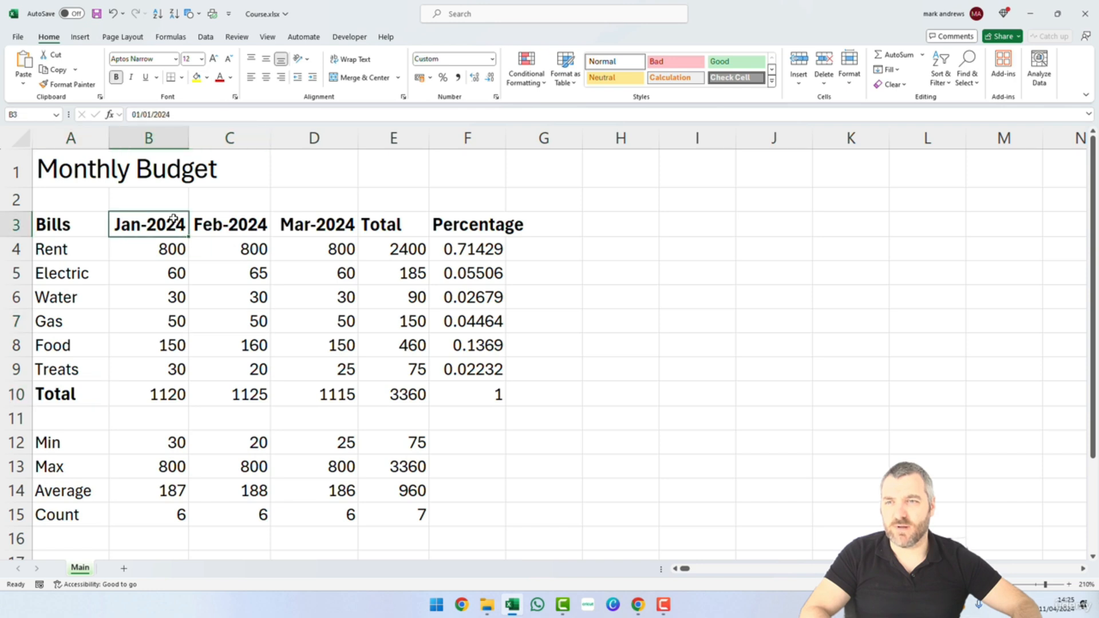
left_click(63, 394)
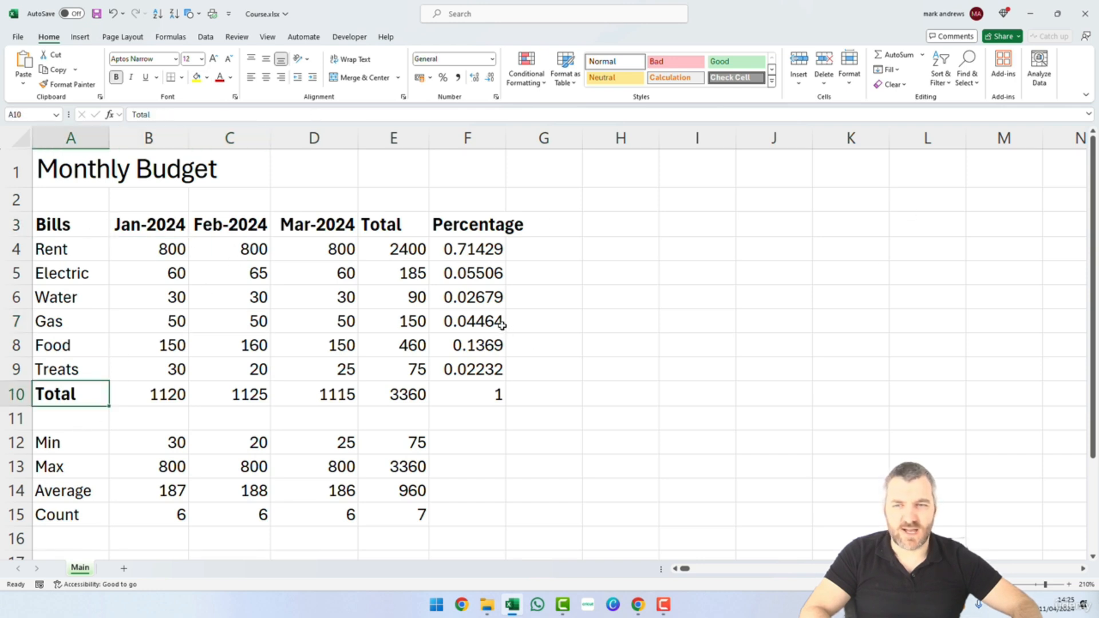
left_click(542, 378)
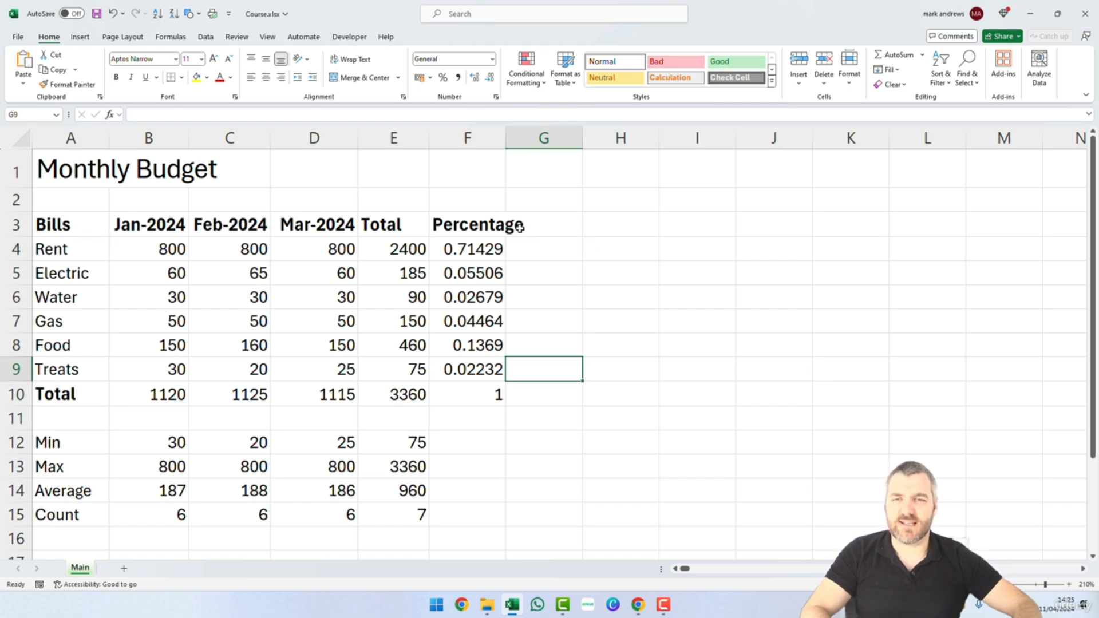
double_click(506, 139)
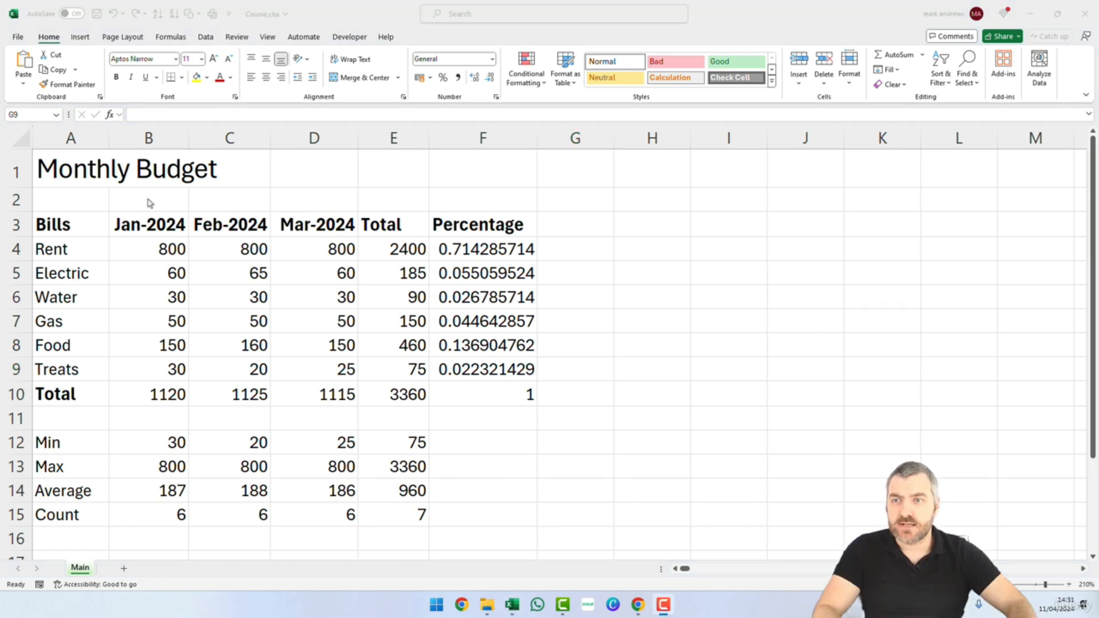
Browse the standard and custom fill colours for headings A3:F3 and cancel without applying one.
left_click(90, 171)
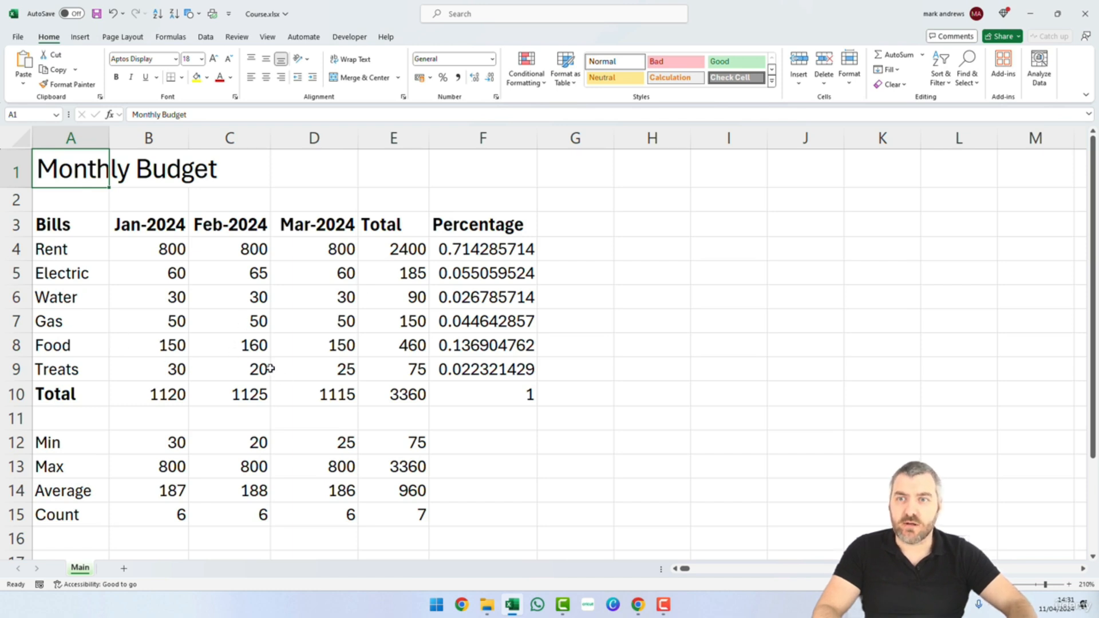
left_click_drag(77, 228, 497, 226)
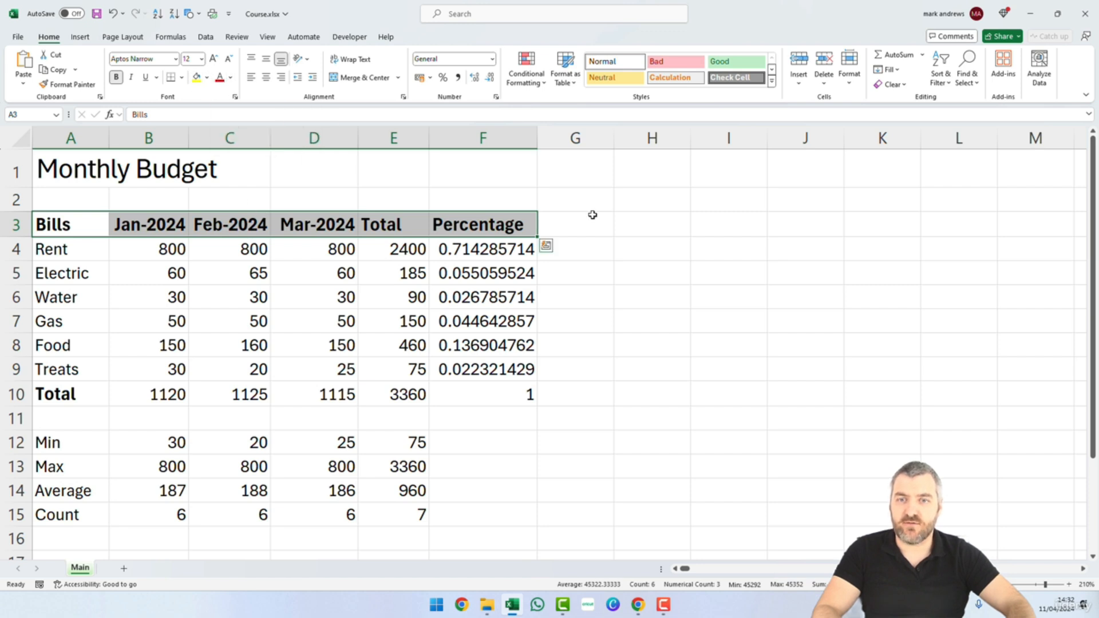
left_click(208, 78)
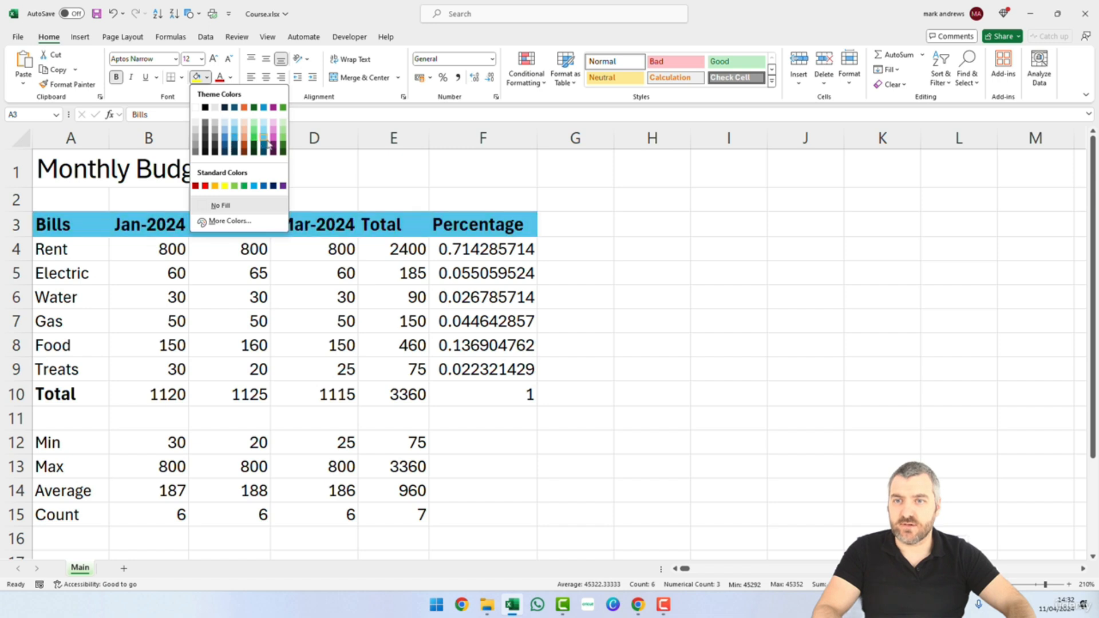
left_click(238, 222)
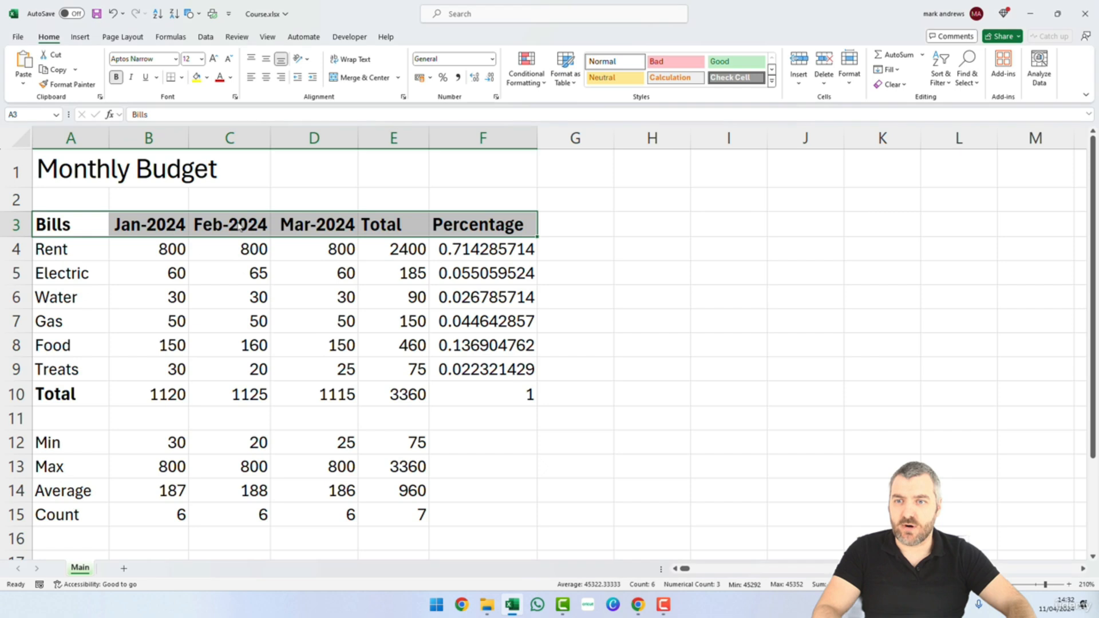
left_click(759, 325)
left_click(748, 305)
left_click(735, 299)
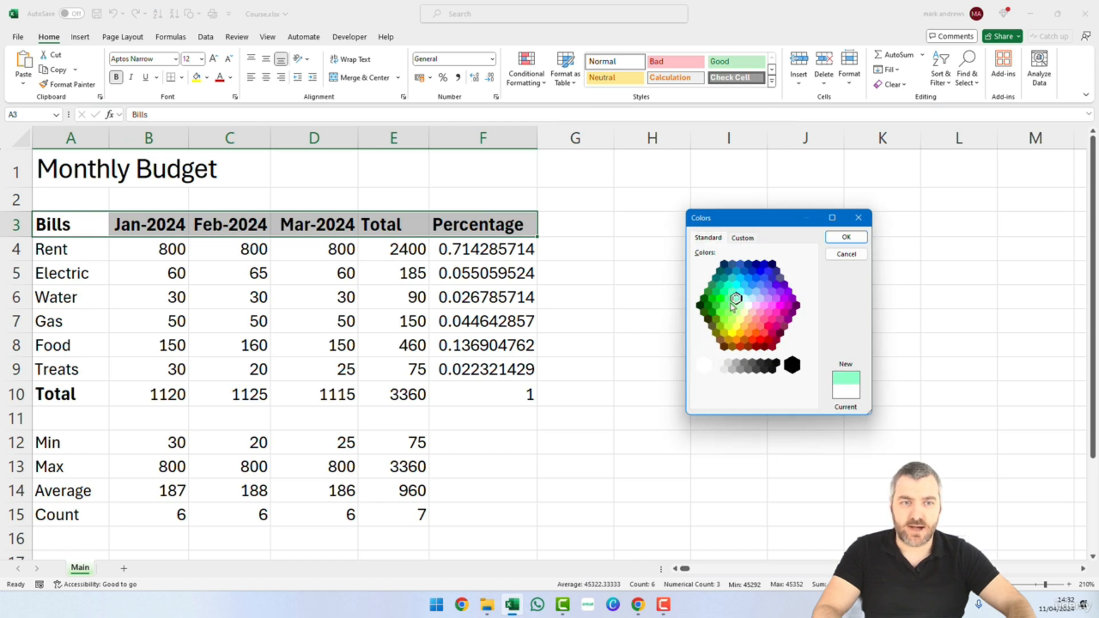
left_click(742, 240)
left_click_drag(735, 264, 761, 300)
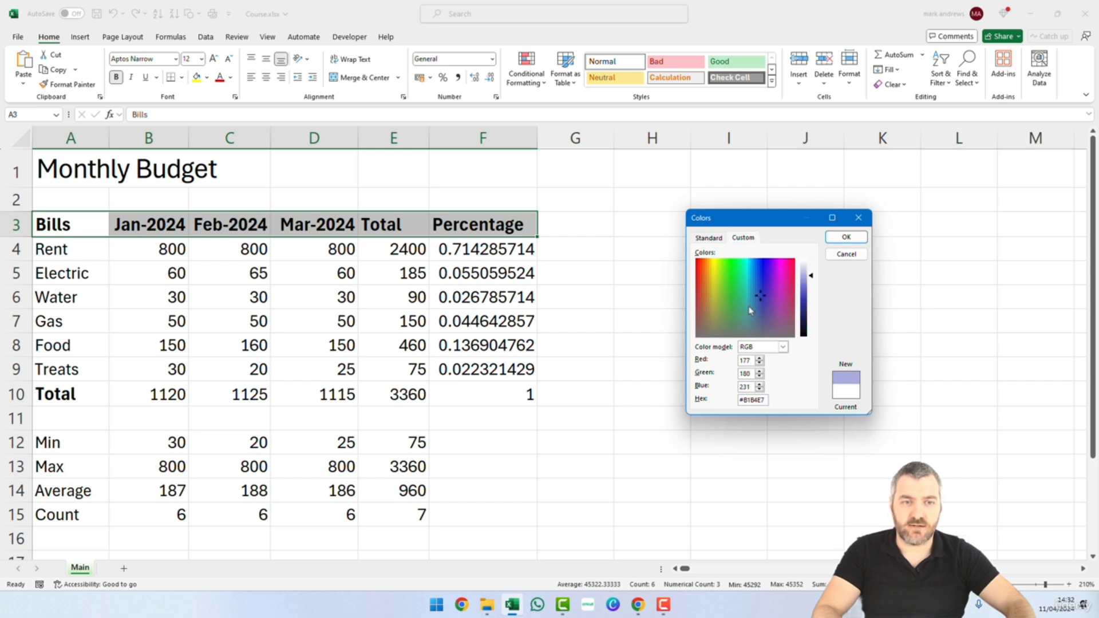
double_click(752, 400)
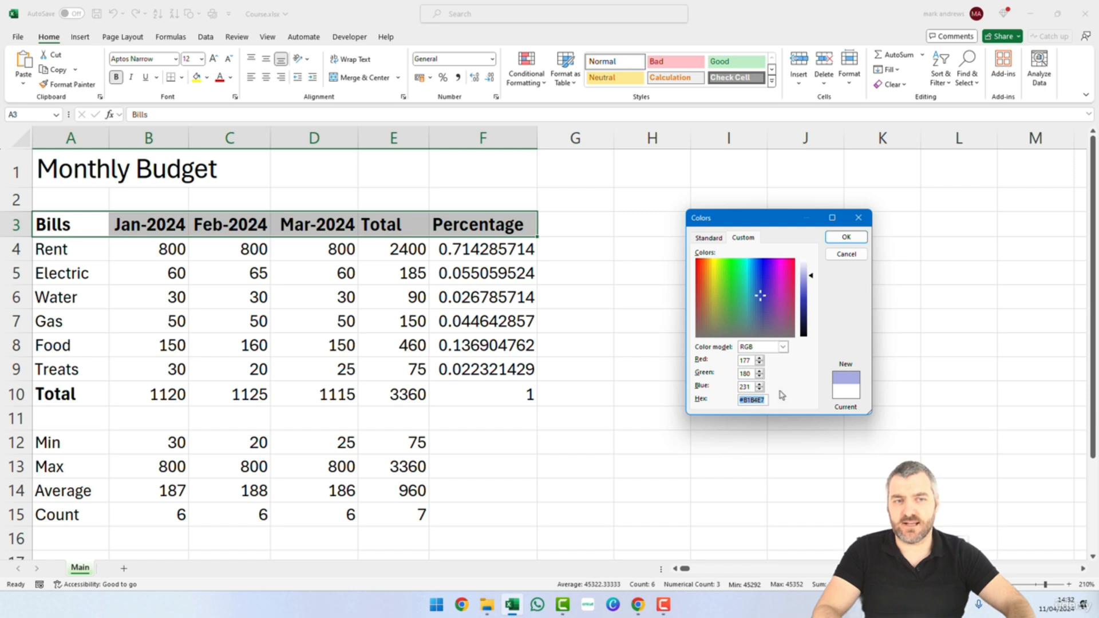
left_click(710, 238)
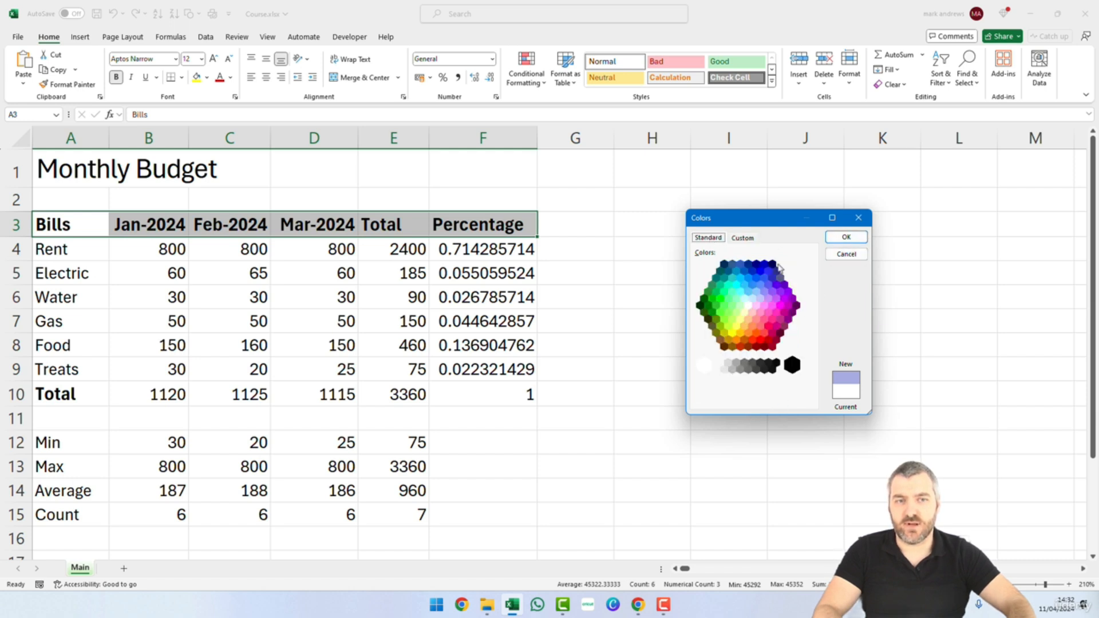
left_click(849, 255)
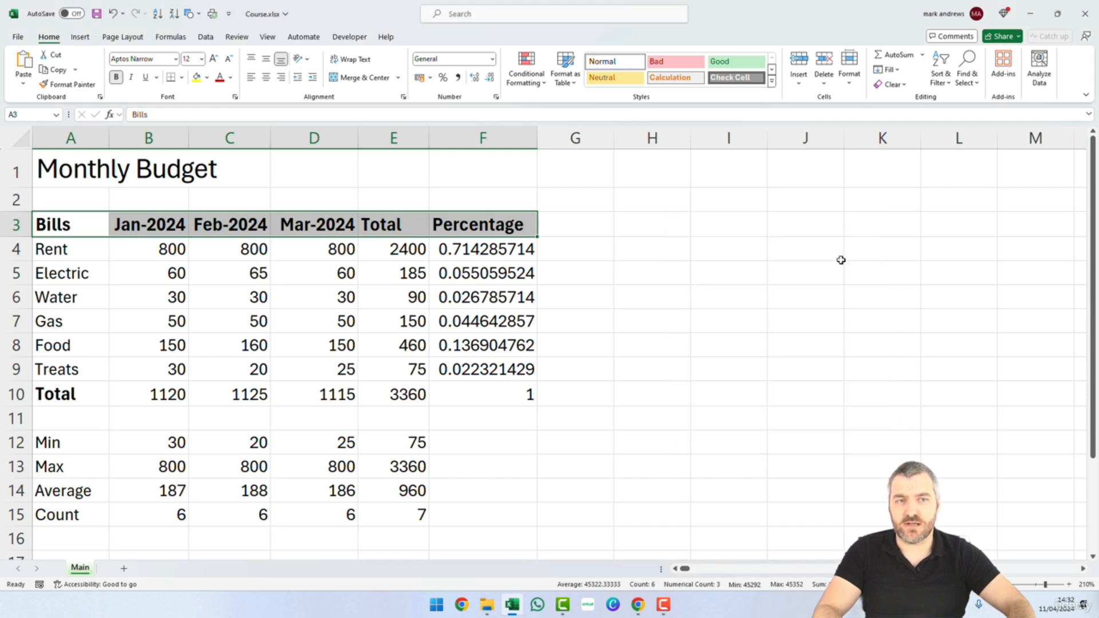
Fill headings A3:F3 with a medium blue theme colour.
left_click(206, 77)
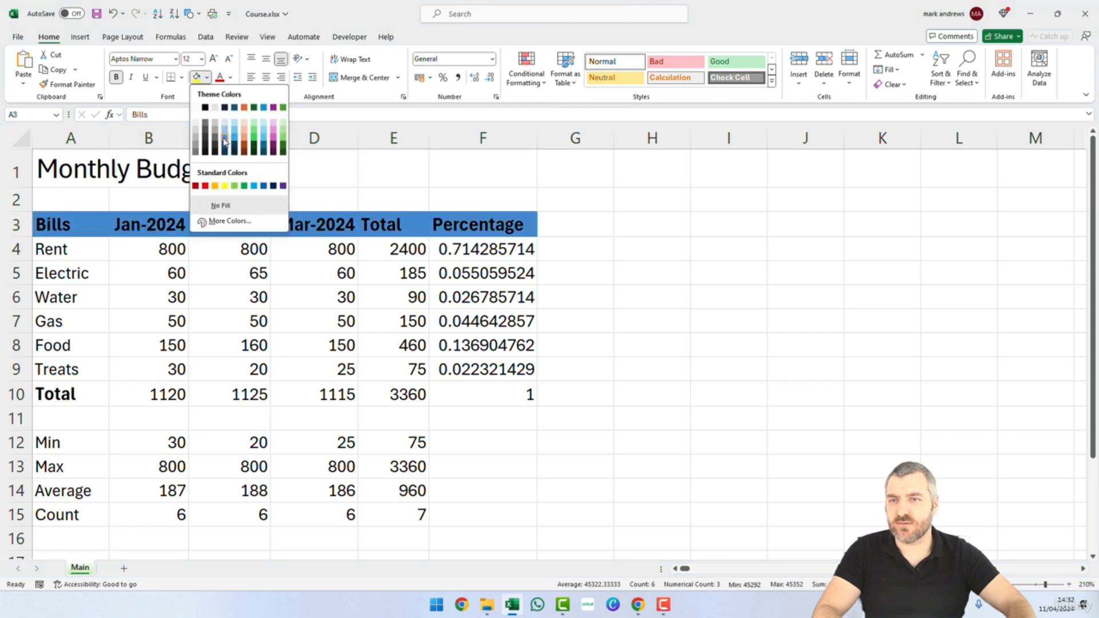
left_click(224, 141)
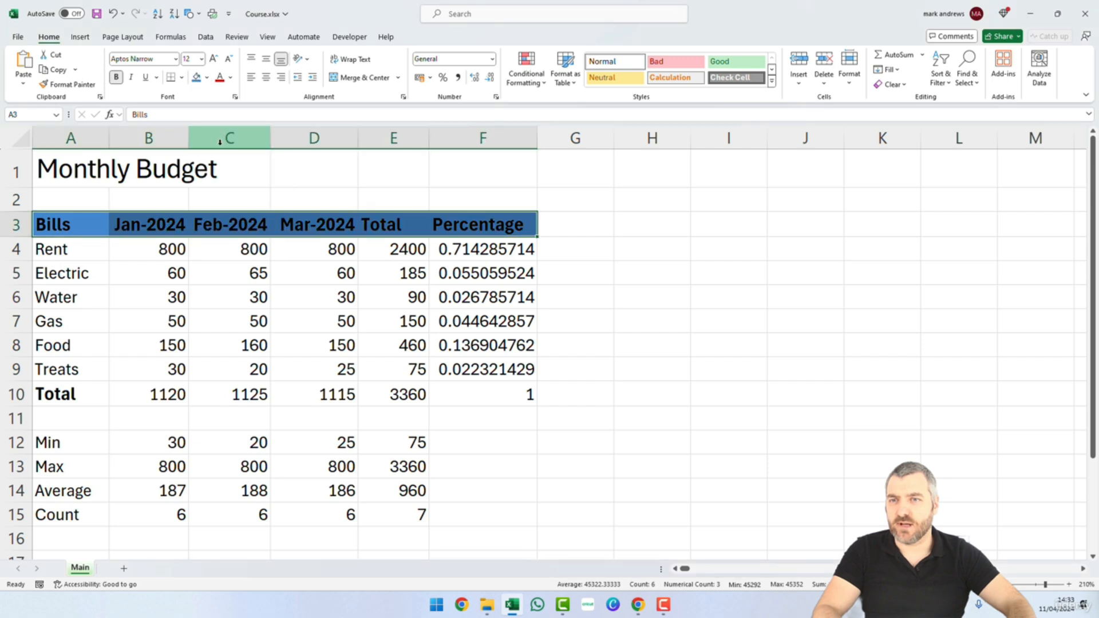
left_click(662, 272)
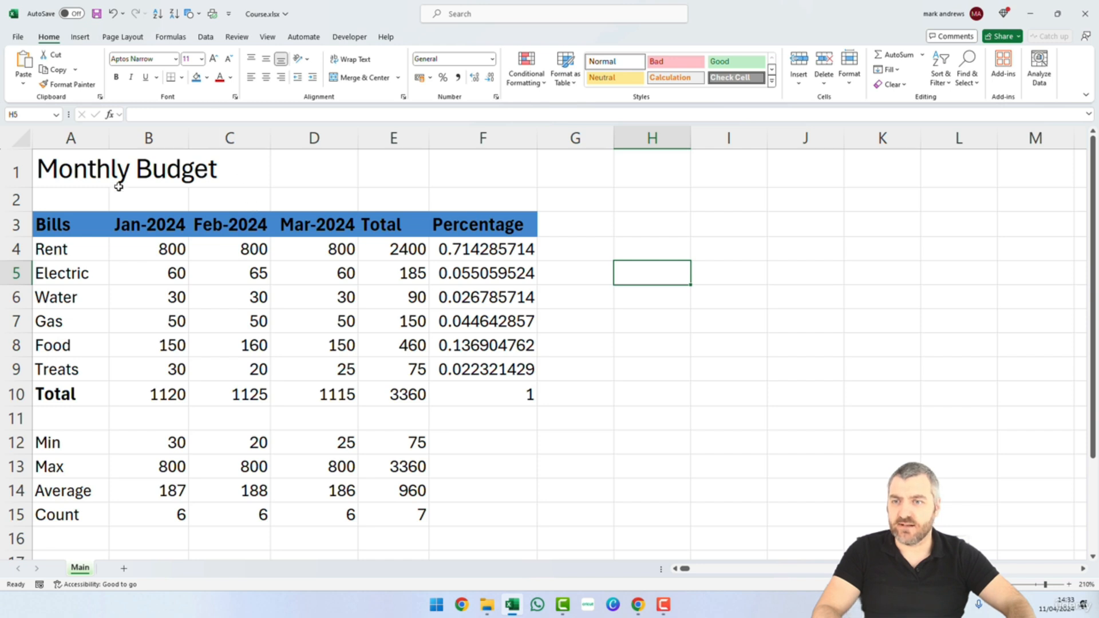
Change the font colour of headings A3:F3 to white.
left_click_drag(78, 220, 486, 224)
left_click(230, 77)
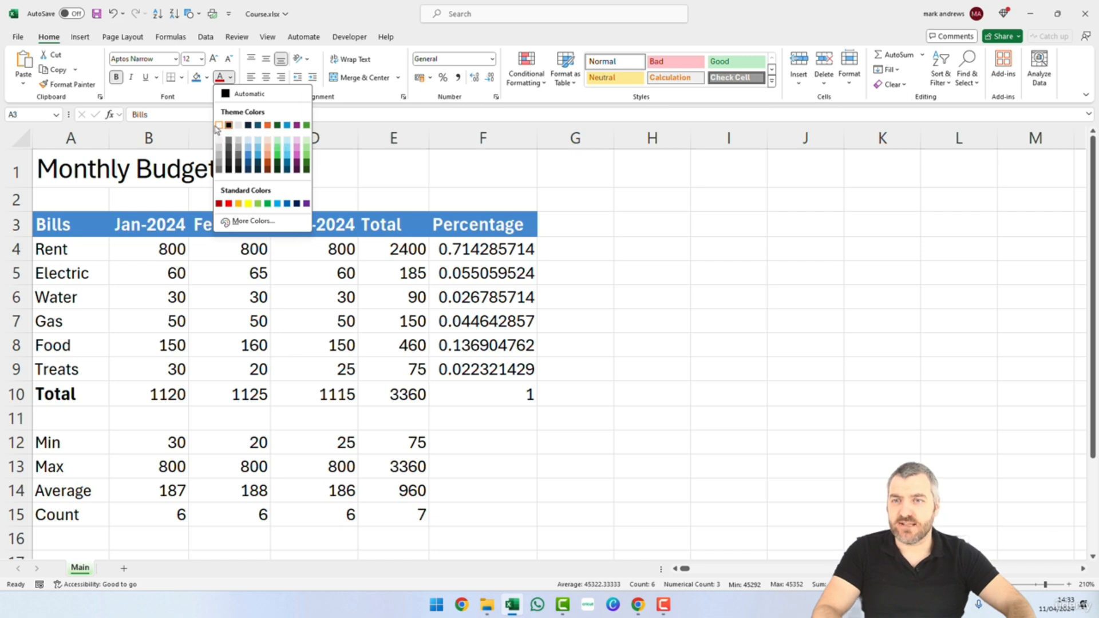
left_click(218, 125)
left_click(559, 275)
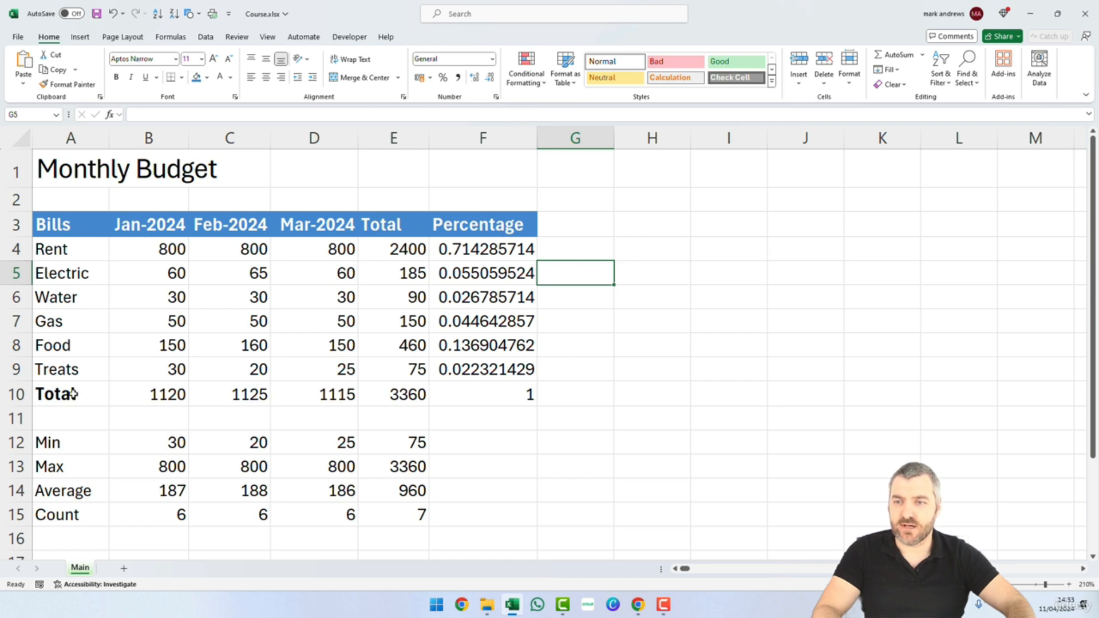
Fill the Total row A10:E10 and the Total column cells E4:E9 together with a medium grey theme colour.
left_click_drag(65, 394, 497, 401)
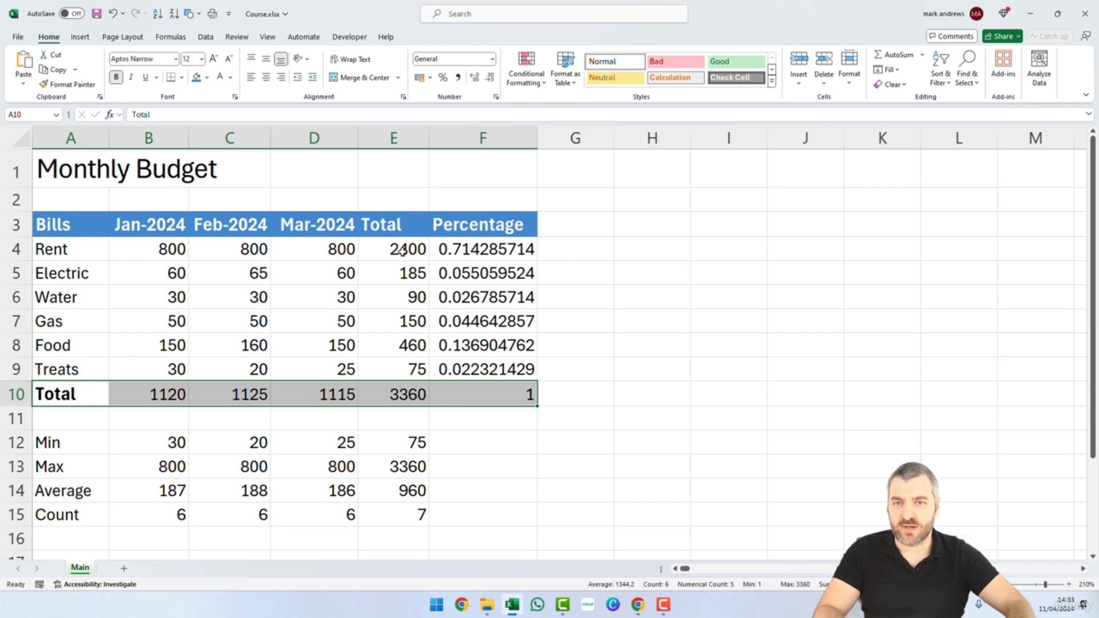
key("ctrl+q")
left_click_drag(67, 398, 391, 396)
left_click_drag(393, 253, 390, 370, "ctrl")
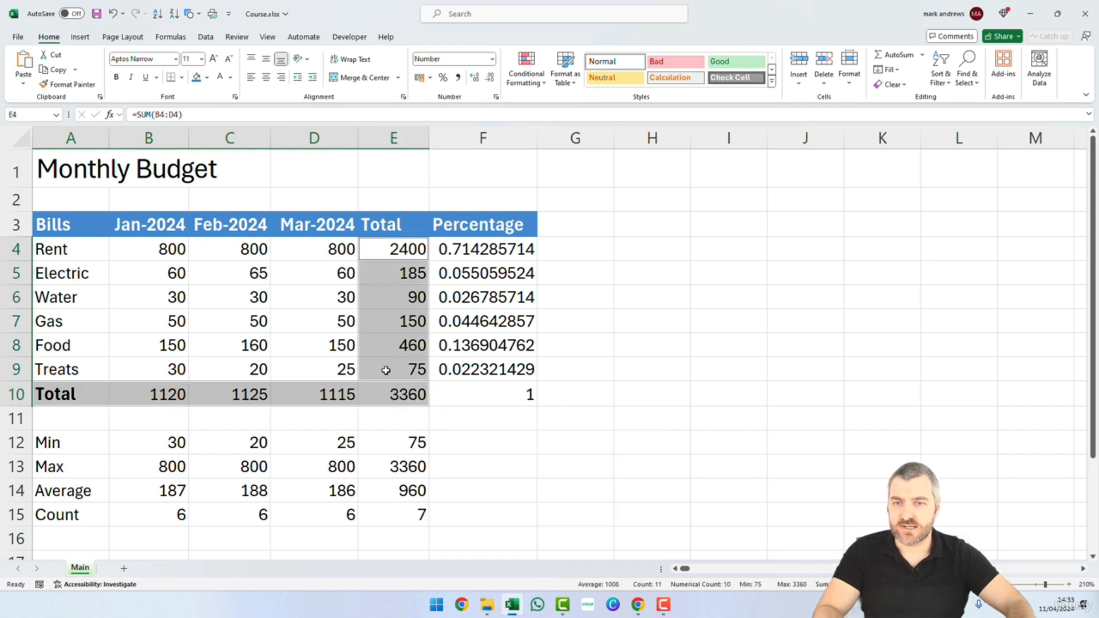
left_click(208, 78)
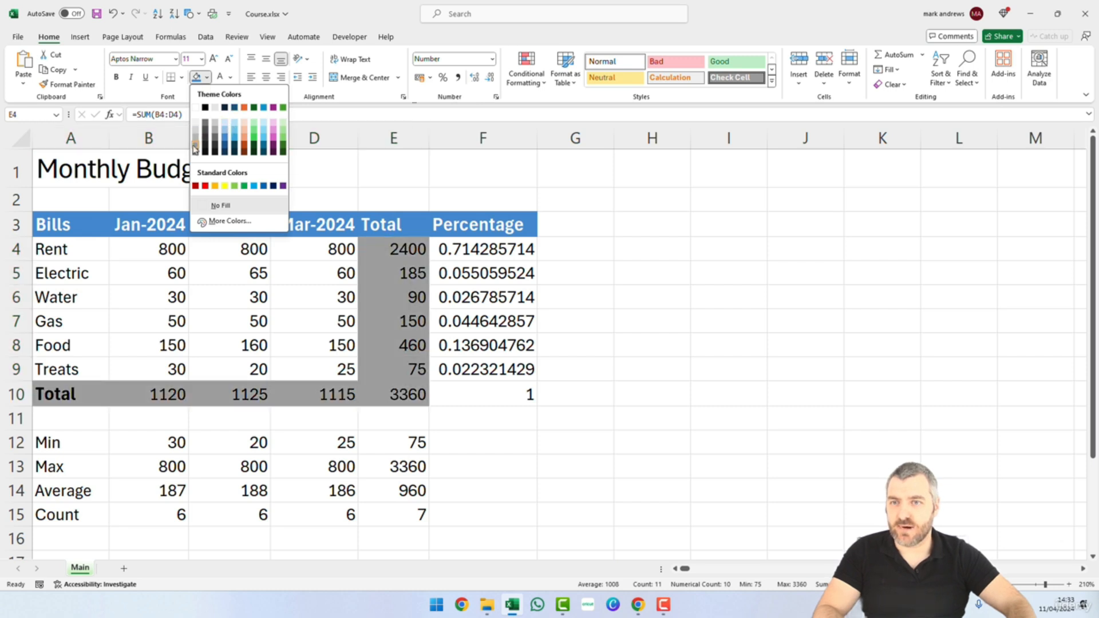
left_click(195, 147)
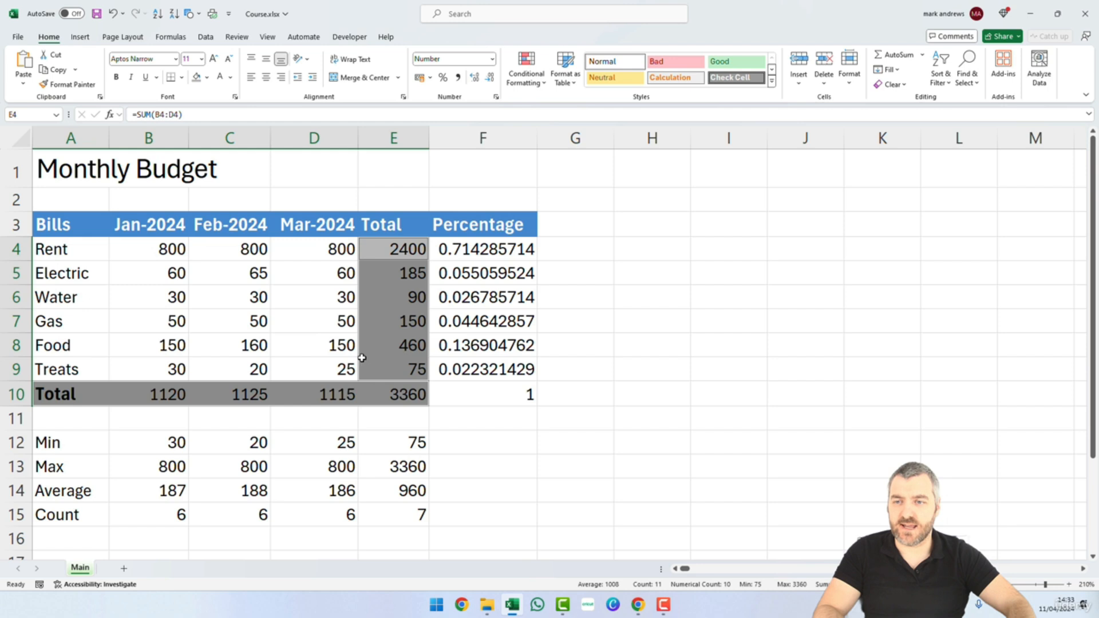
Fill the bill labels A4:A9, from Rent to Treats, with a light grey theme colour.
left_click_drag(78, 250, 72, 360)
left_click(207, 77)
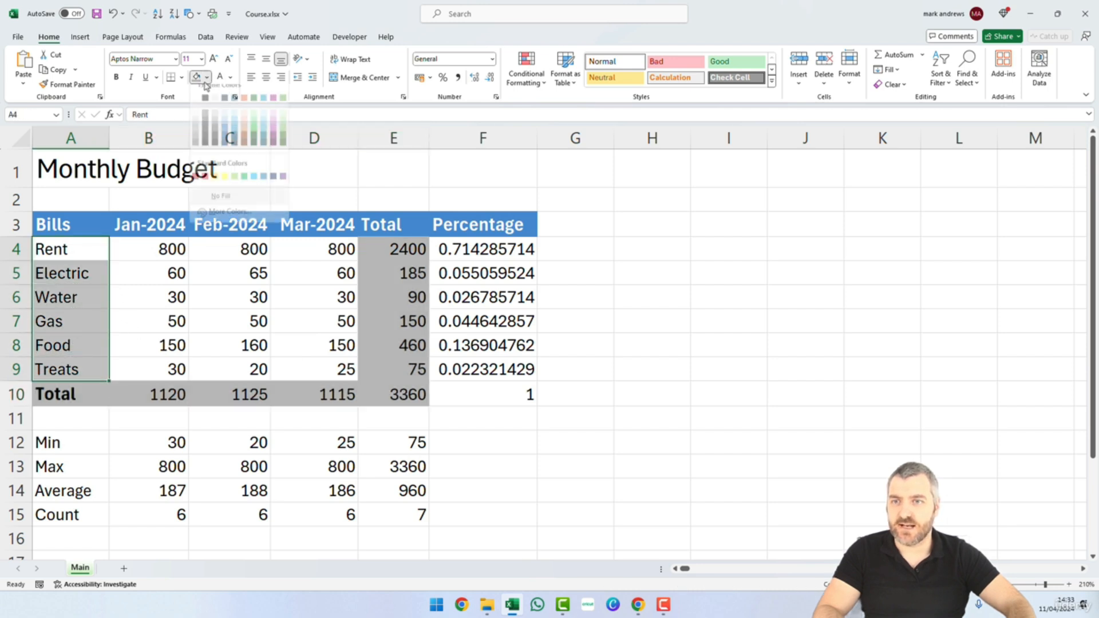
left_click(195, 130)
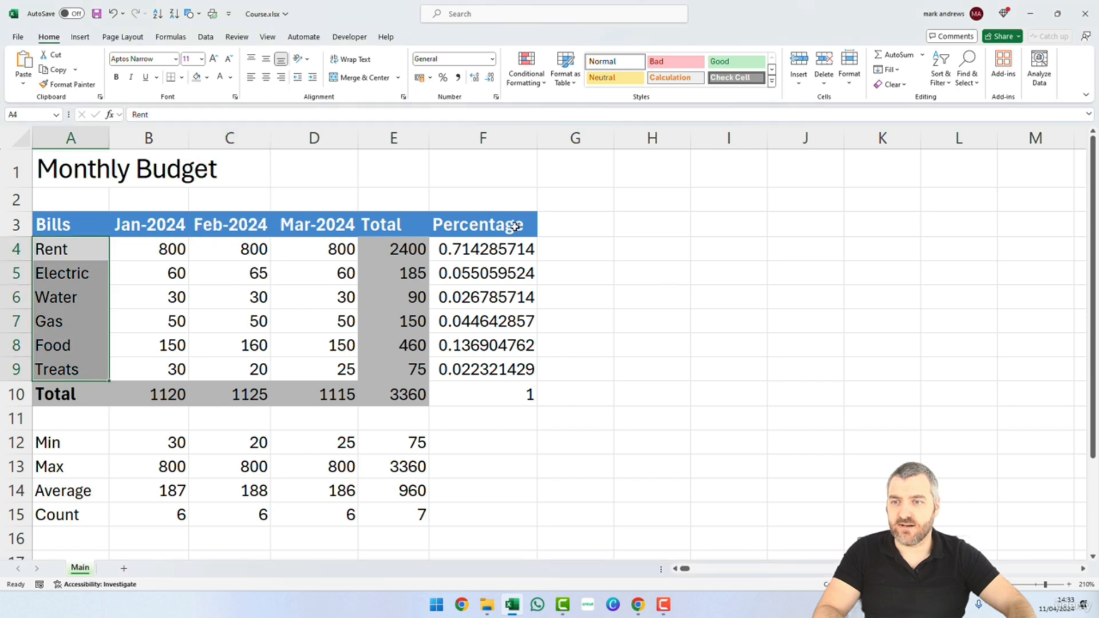
left_click(615, 315)
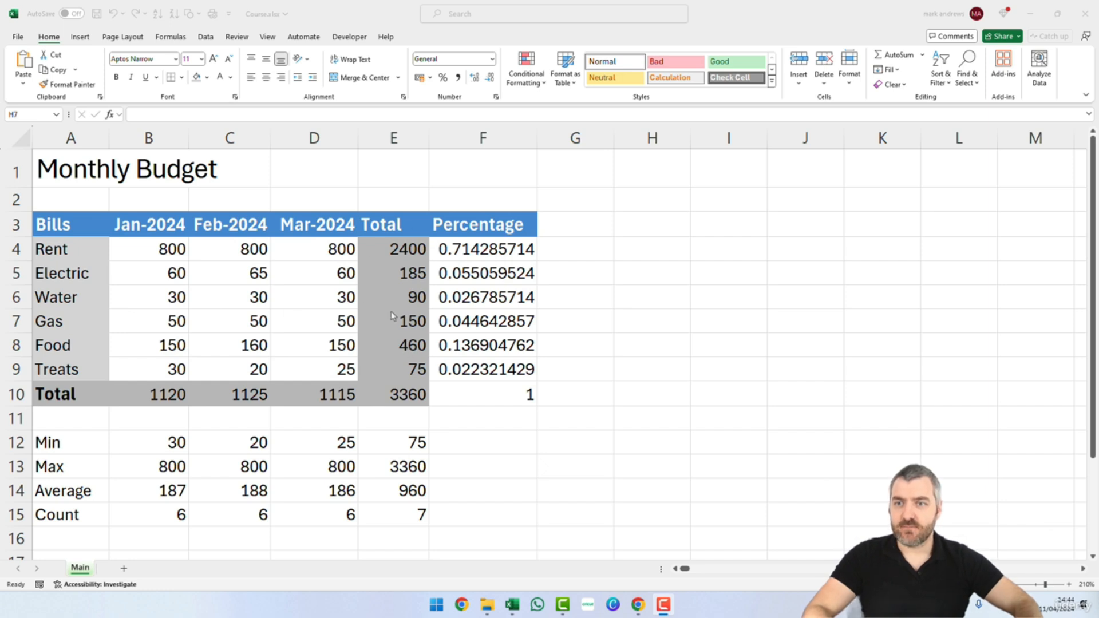
Add a thick bottom border to the heading cells A3:F3.
left_click(85, 223)
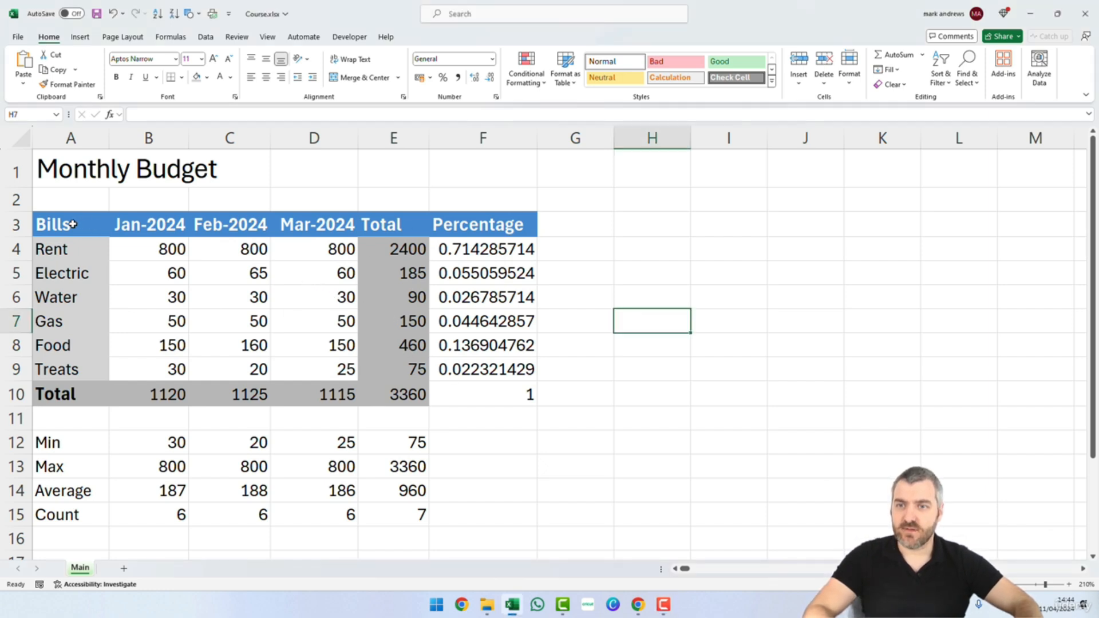
left_click_drag(88, 228, 449, 217)
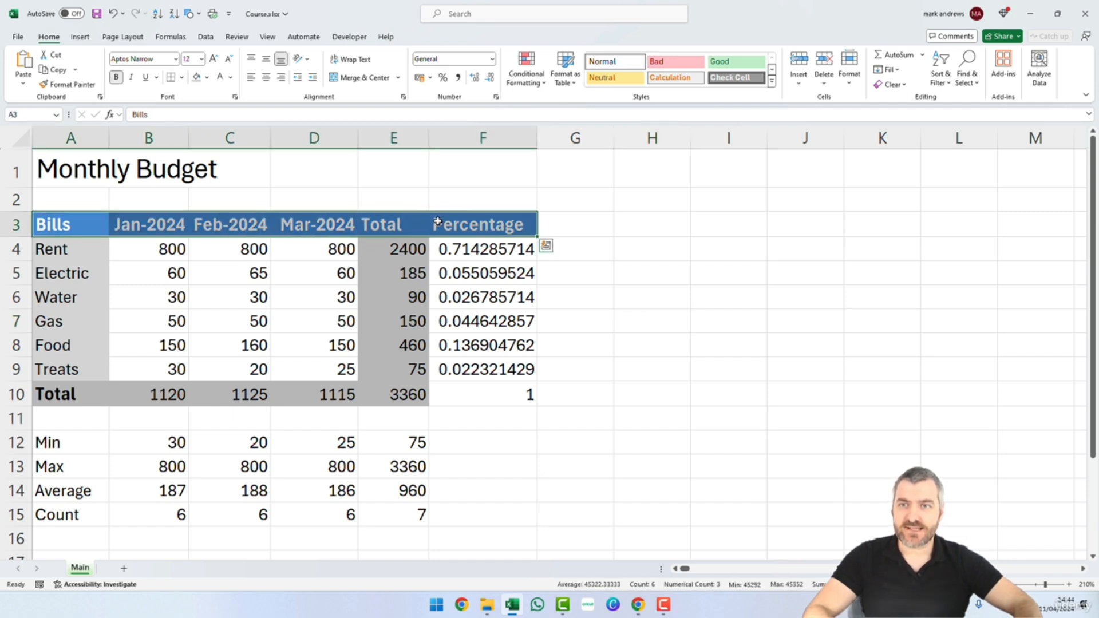
left_click(182, 78)
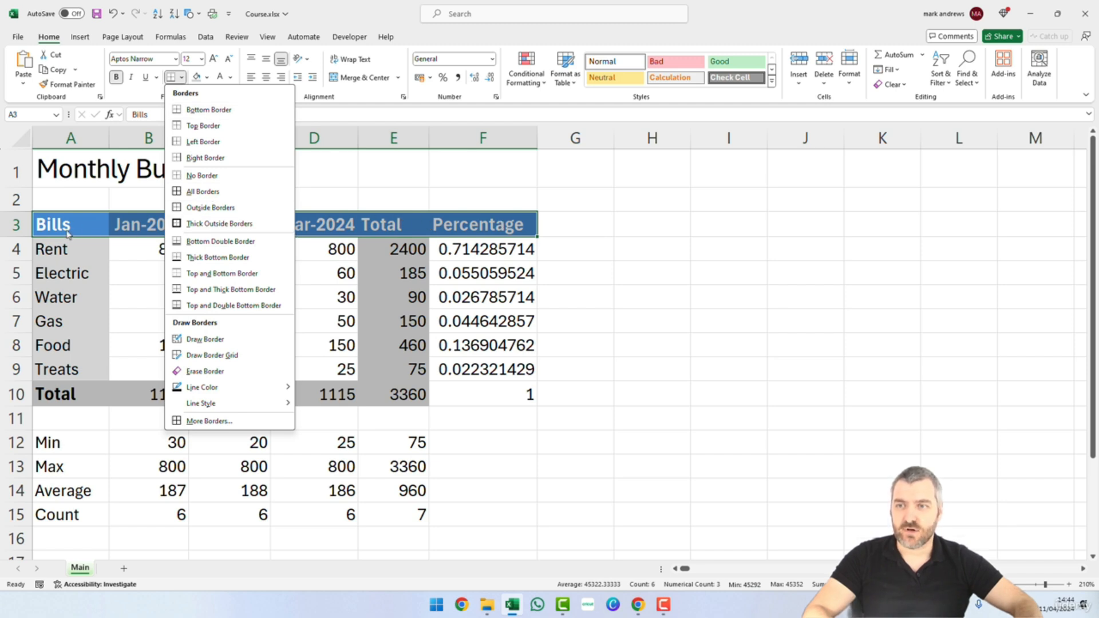
left_click(255, 257)
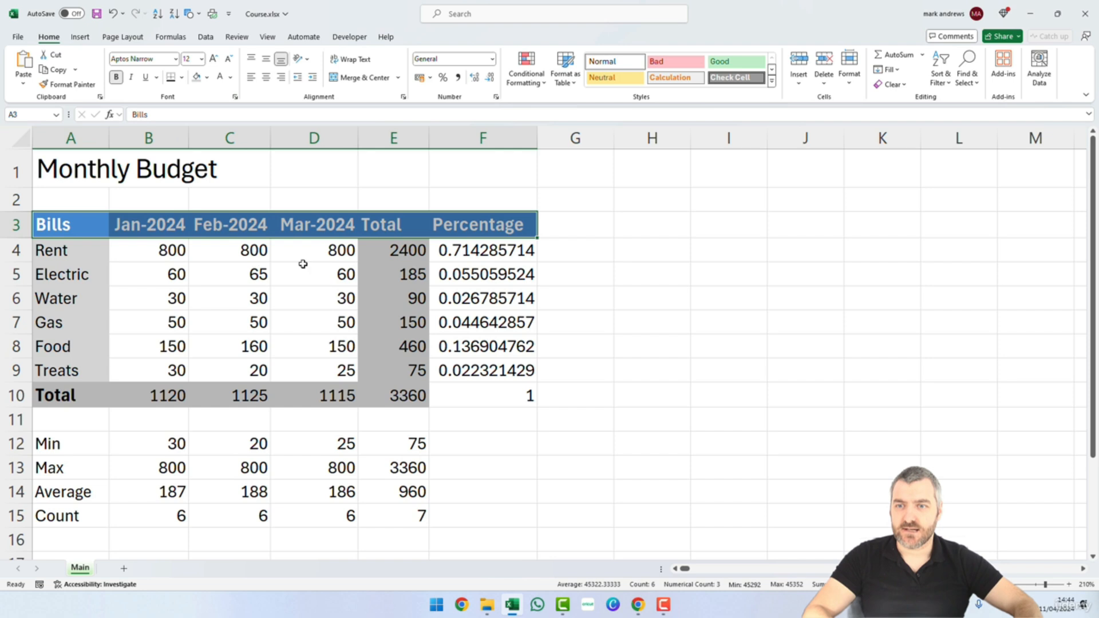
left_click(681, 272)
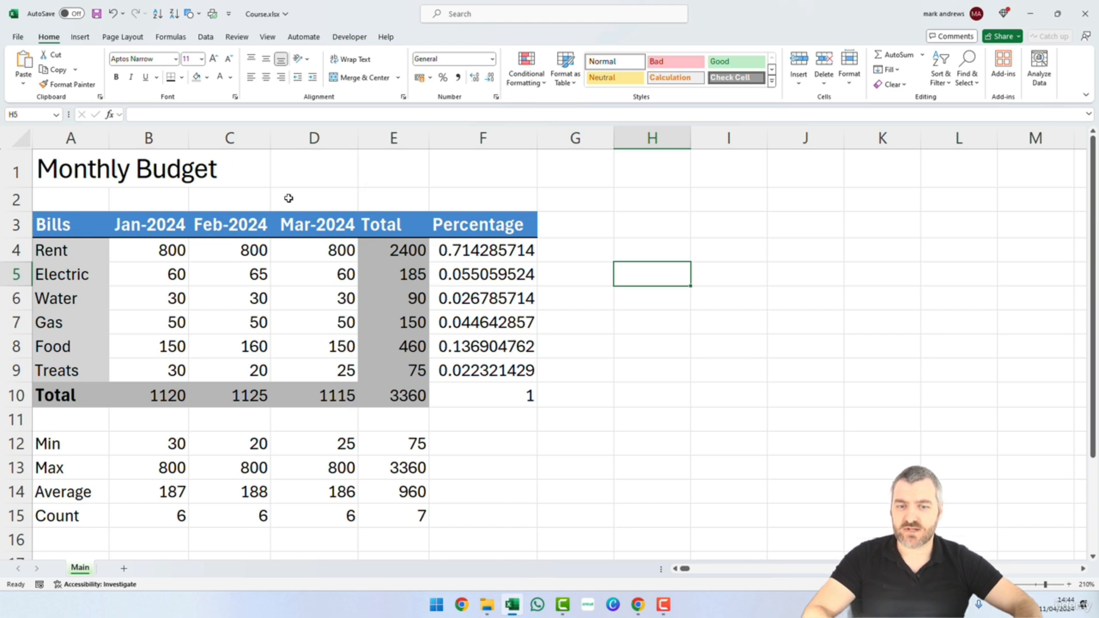
Apply the same thick bottom border to the Treats row, cells A9:F9, to separate it from the Total row.
left_click_drag(101, 366, 474, 372)
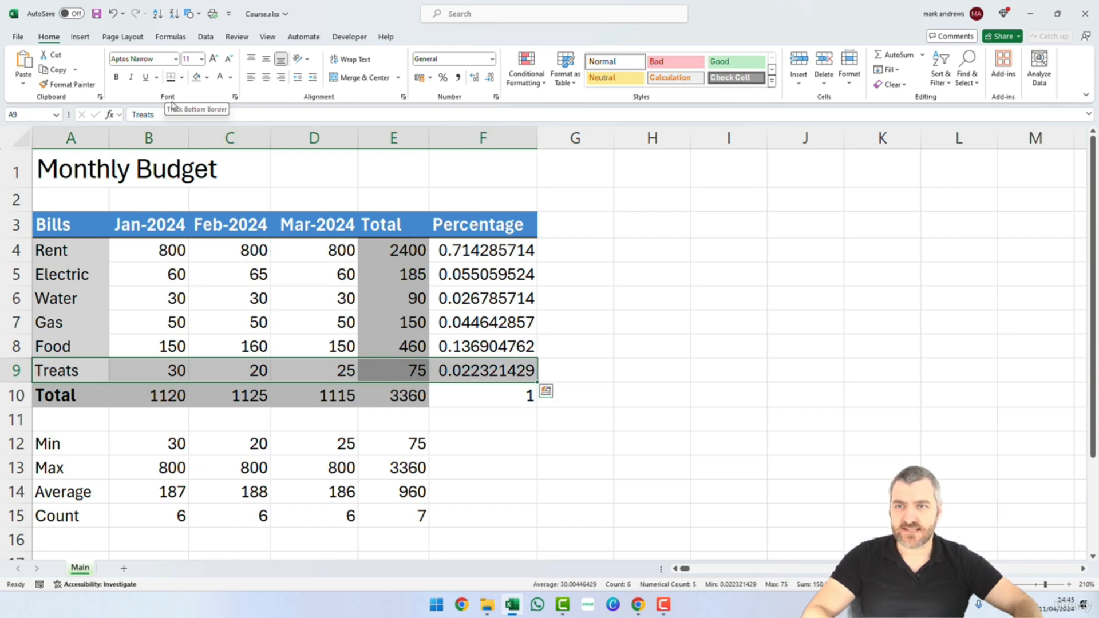
left_click(172, 81)
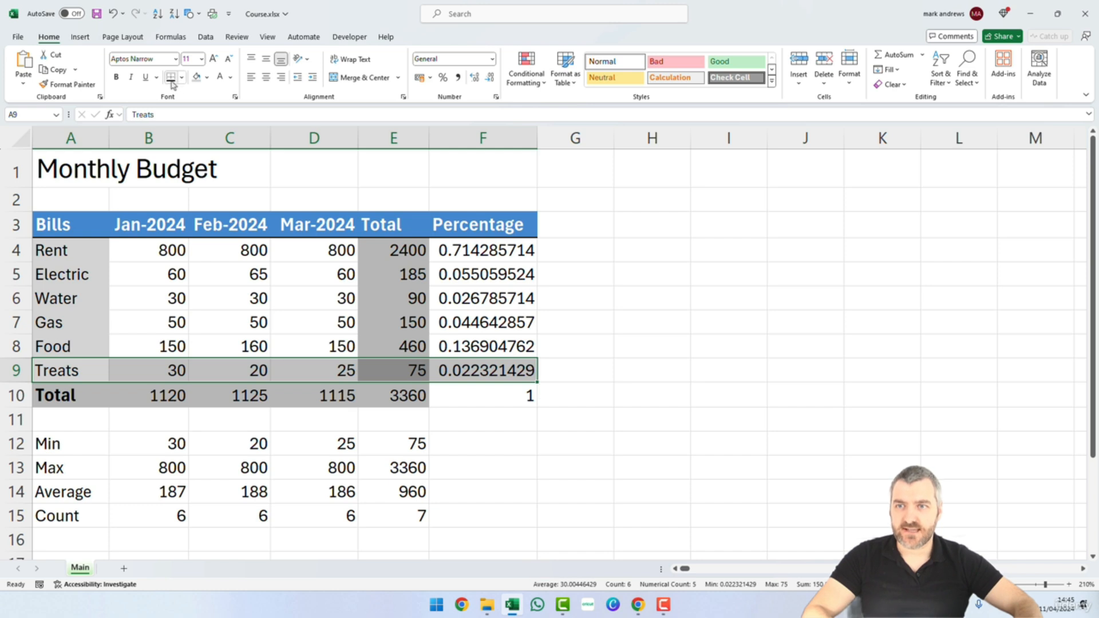
left_click(169, 81)
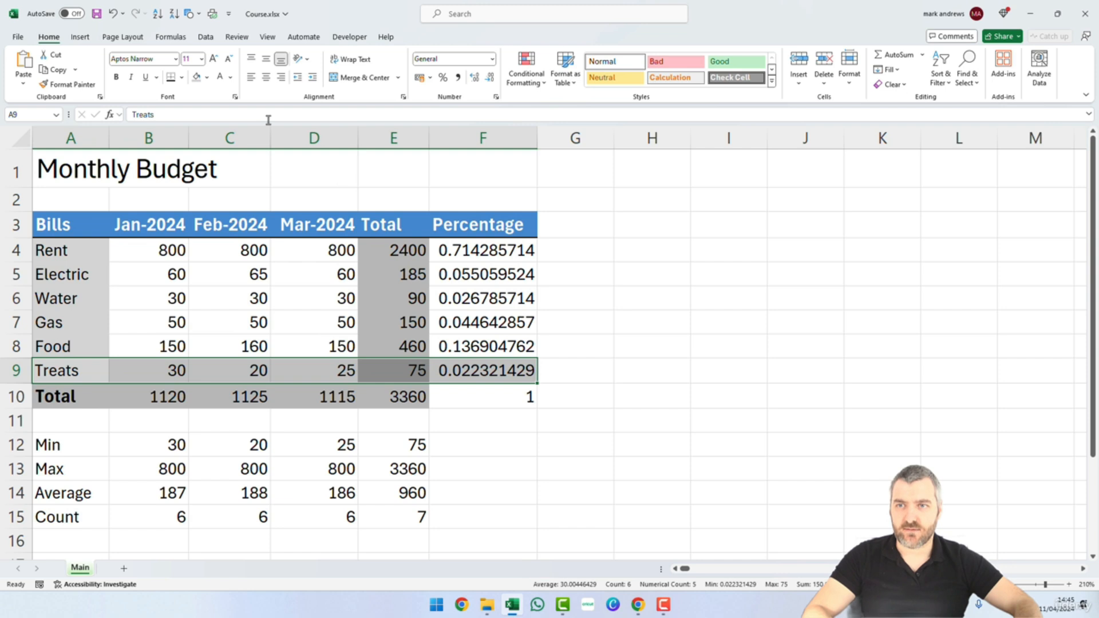
left_click(635, 370)
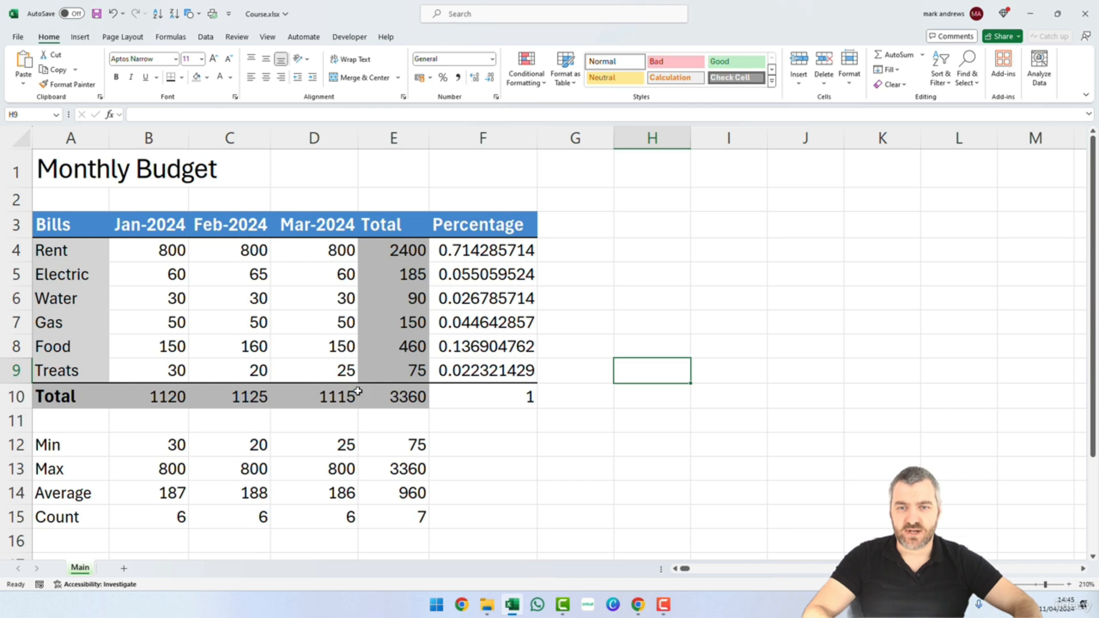
Add a left border to the Total column cells E4:E9.
left_click_drag(400, 248, 386, 372)
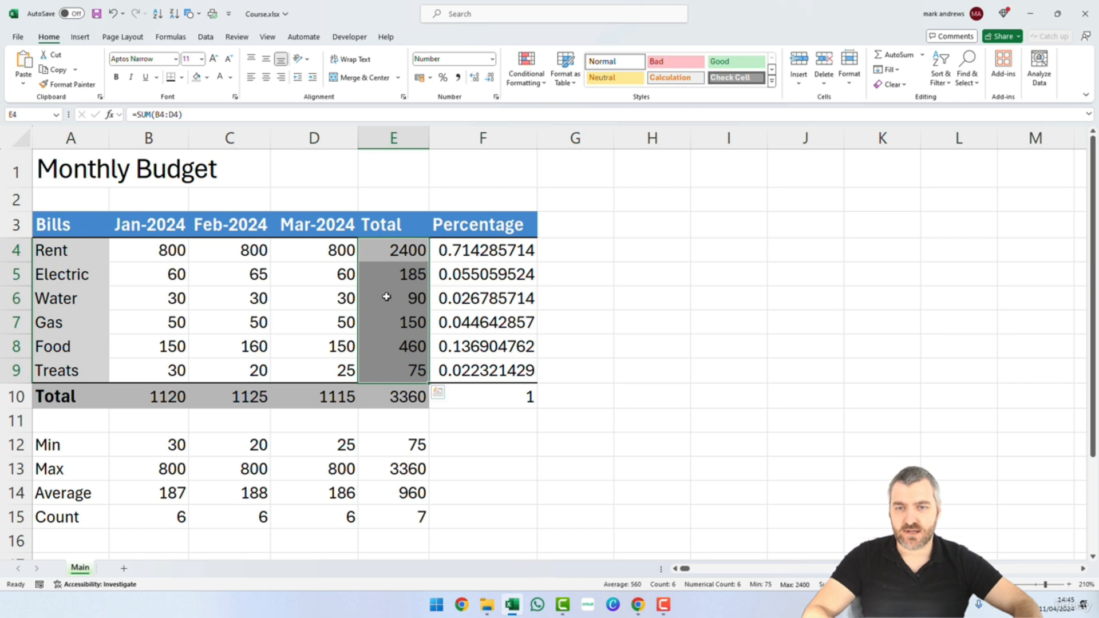
left_click(182, 77)
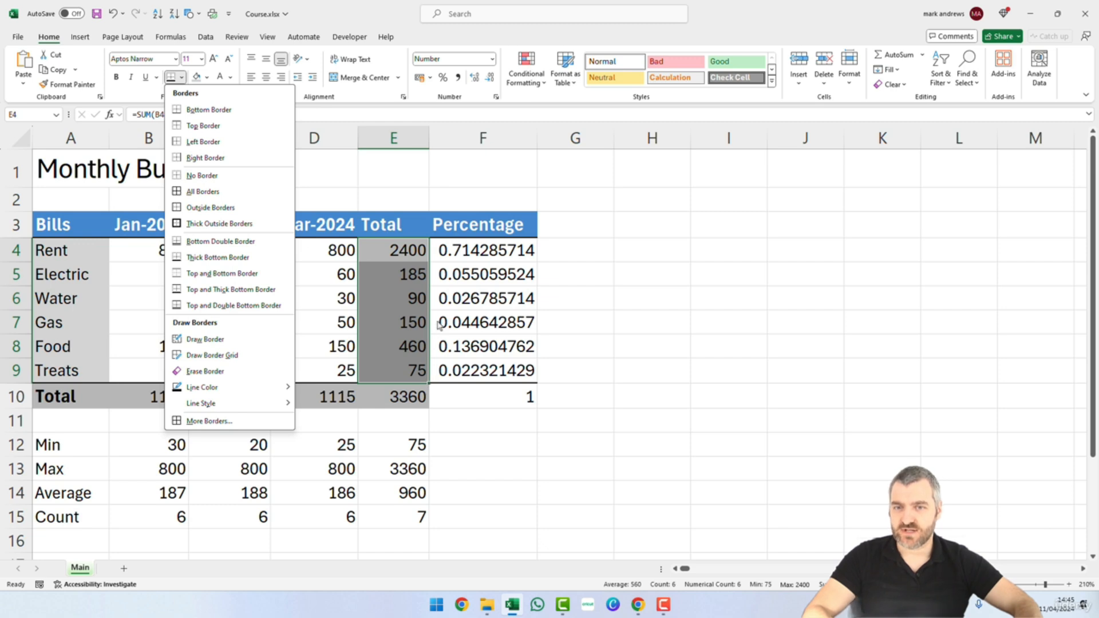
left_click(231, 147)
left_click(654, 343)
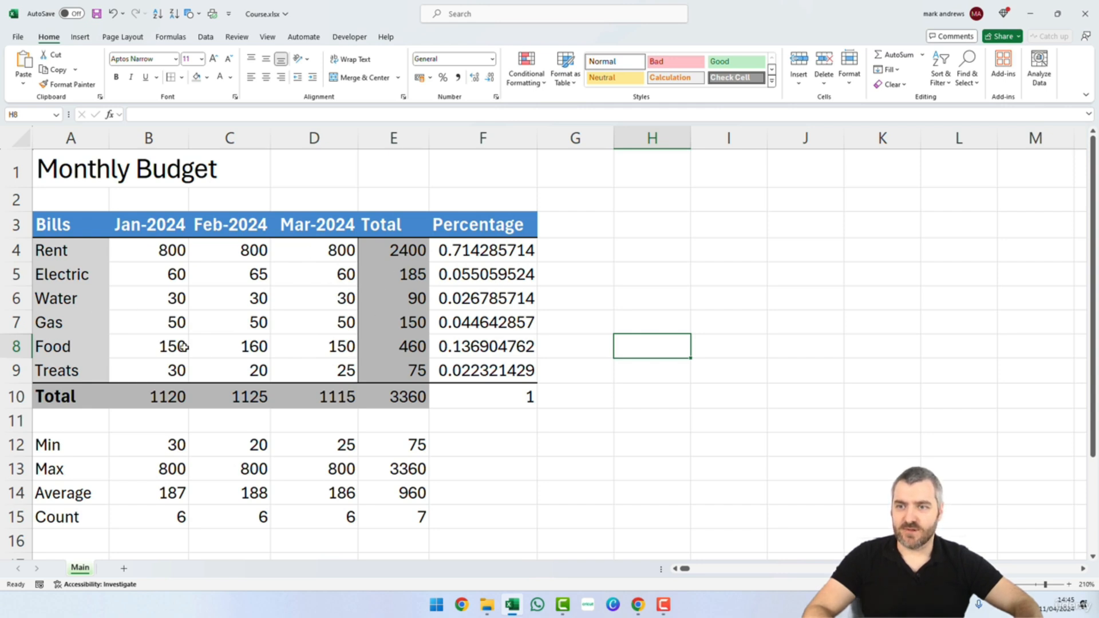
Add a right border to the bill labels A4:A9, from Rent to Treats.
left_click_drag(67, 248, 50, 375)
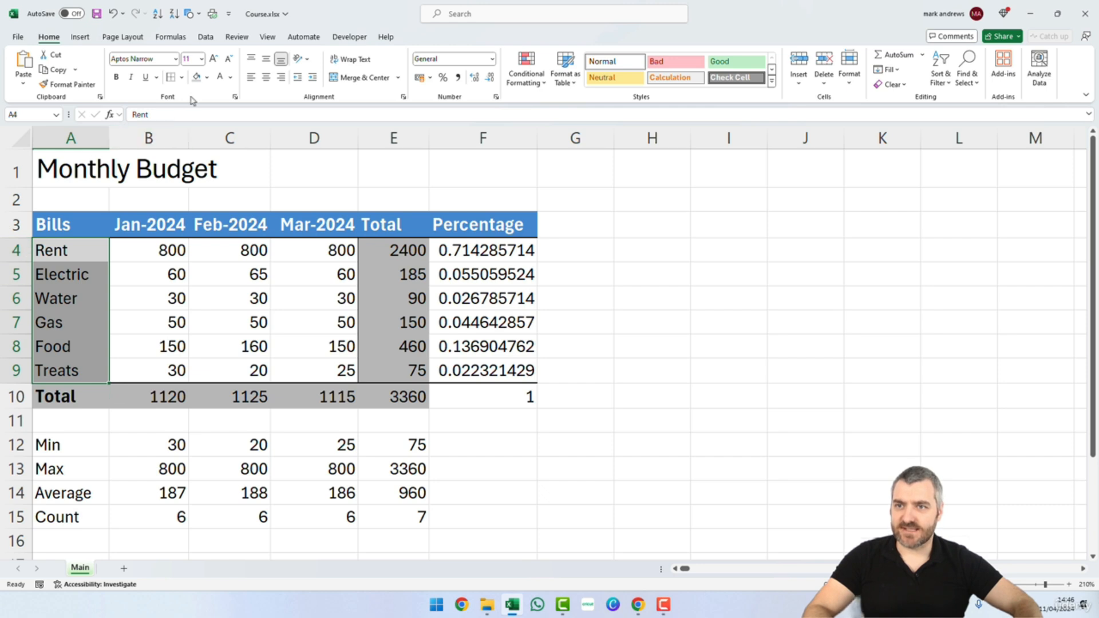
left_click(182, 78)
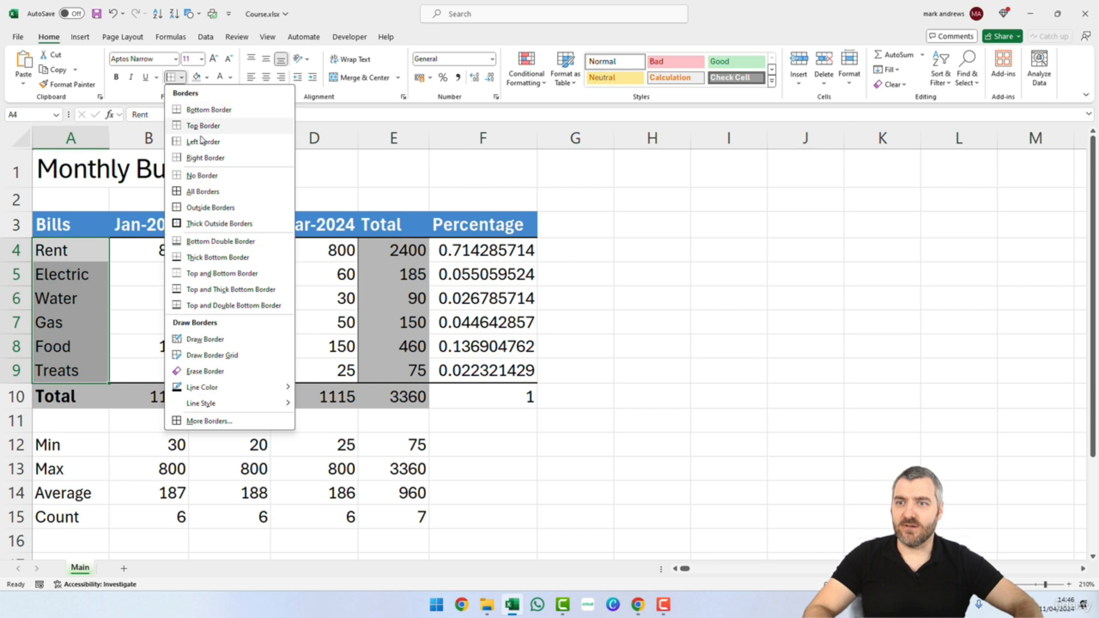
left_click(203, 157)
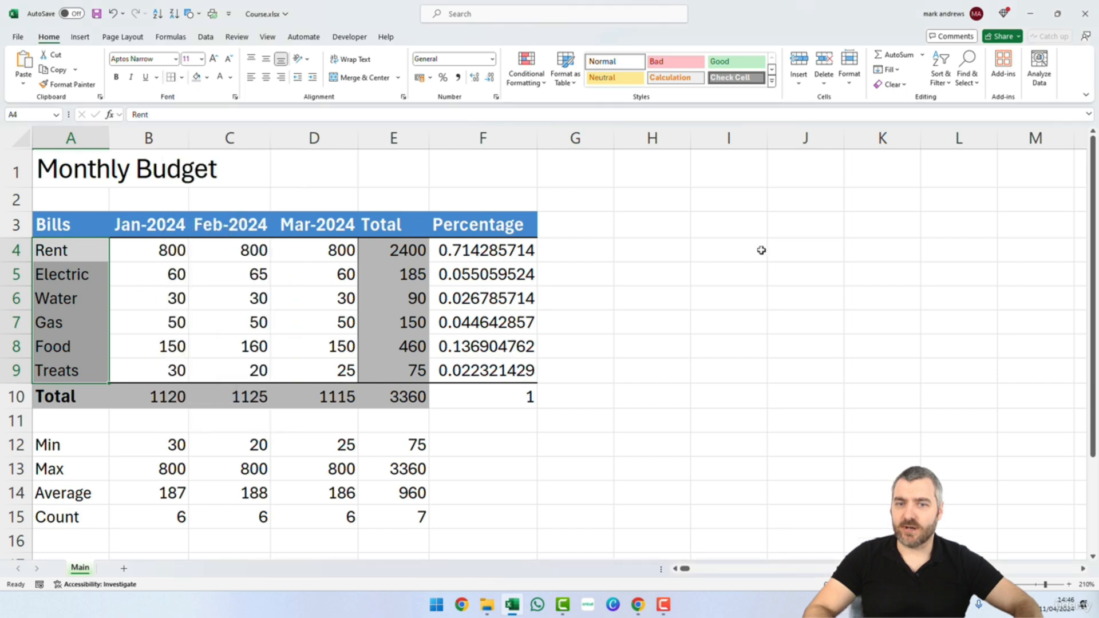
left_click(575, 250)
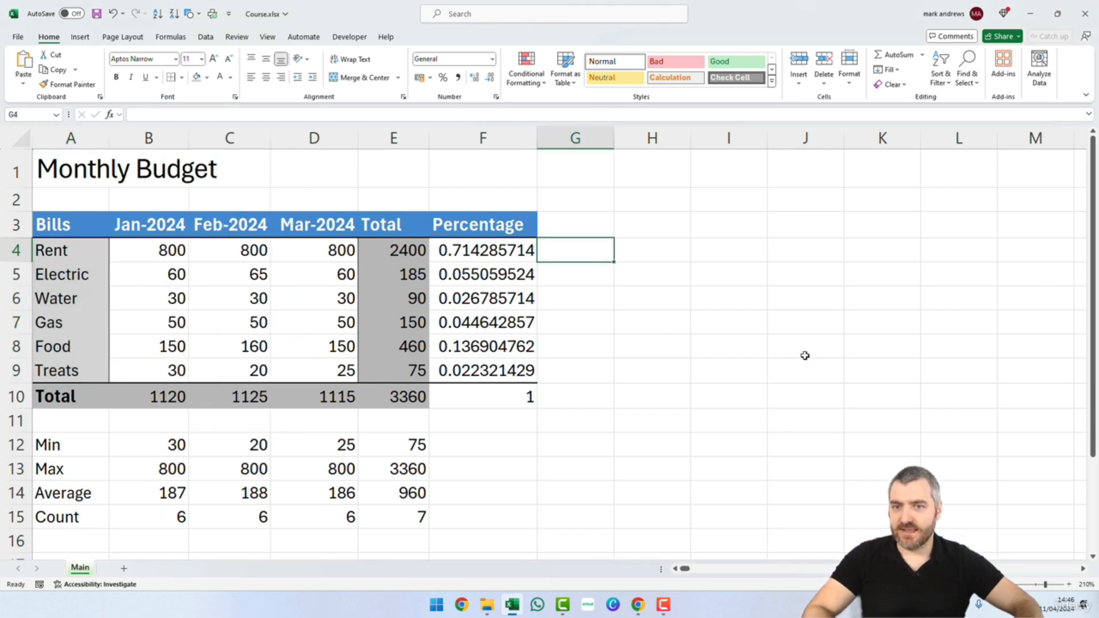
left_click(675, 393)
left_click(576, 412)
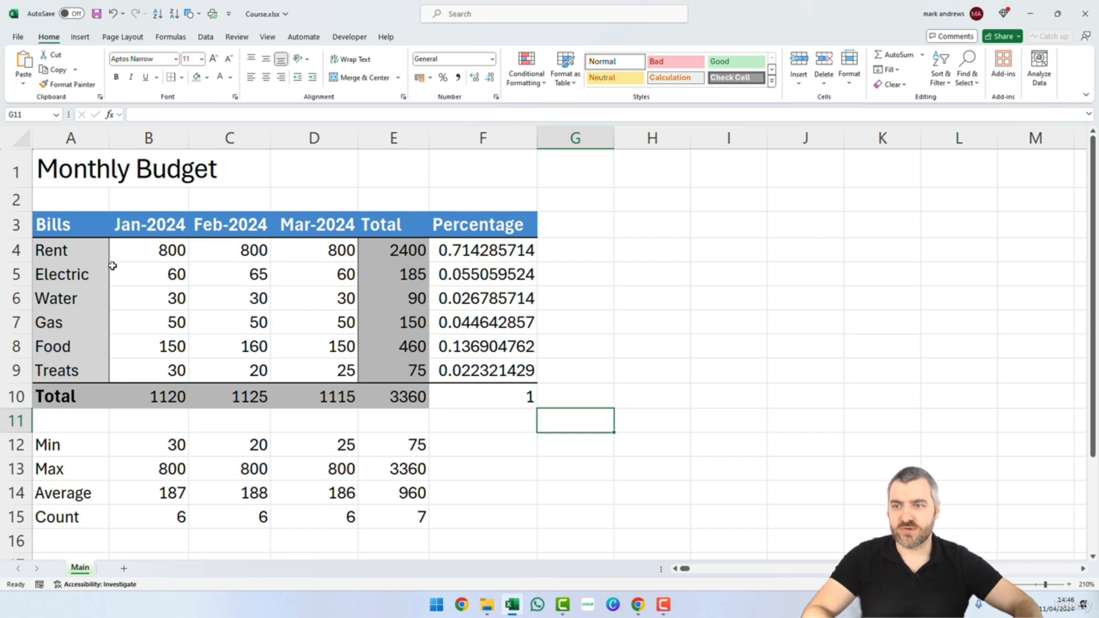
left_click_drag(80, 223, 458, 225)
left_click_drag(395, 250, 487, 370)
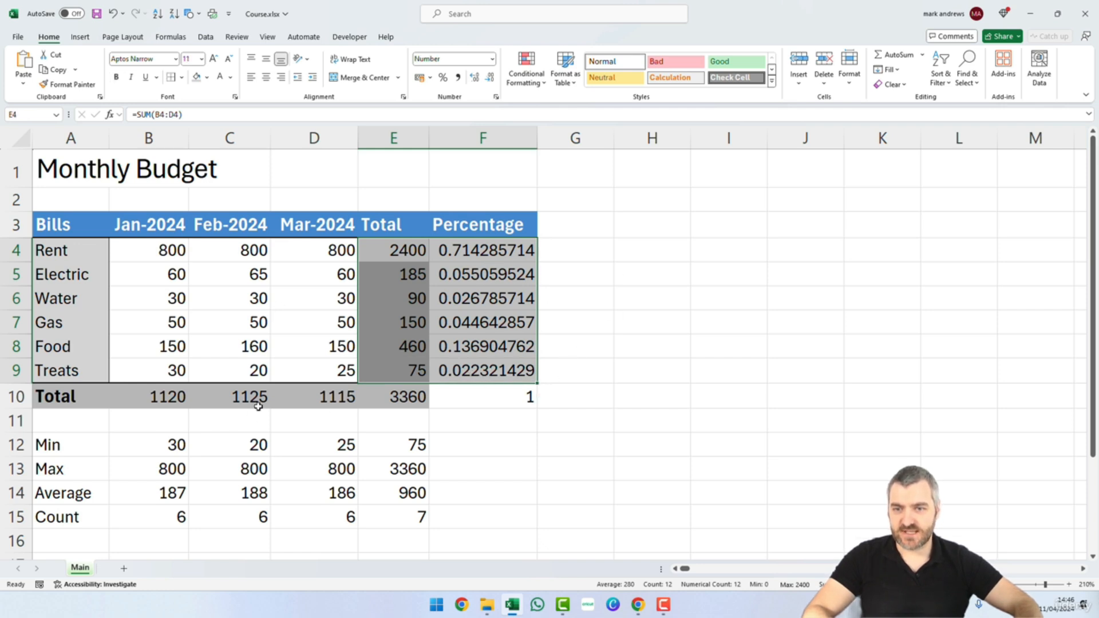
left_click_drag(65, 250, 63, 371)
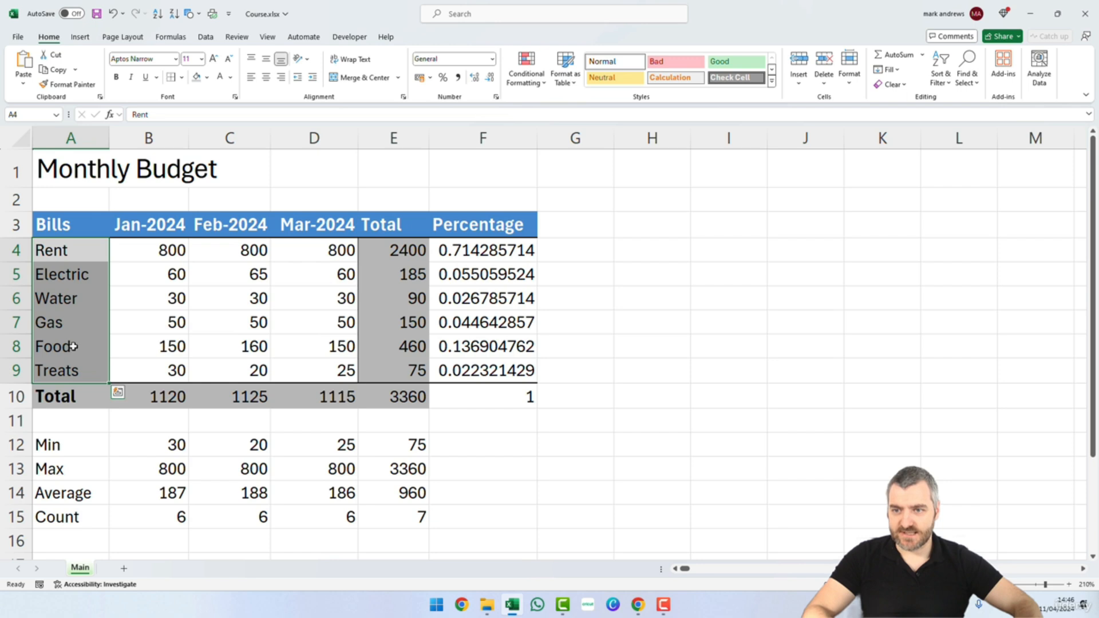
left_click_drag(151, 252, 279, 319)
left_click_drag(347, 359, 275, 364)
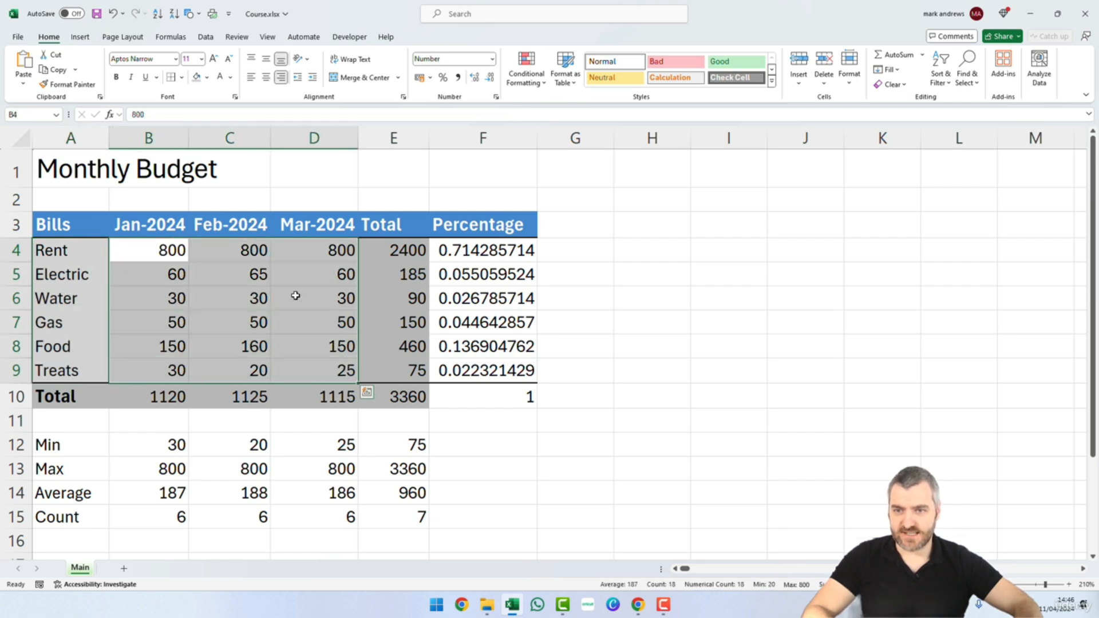
left_click(650, 395)
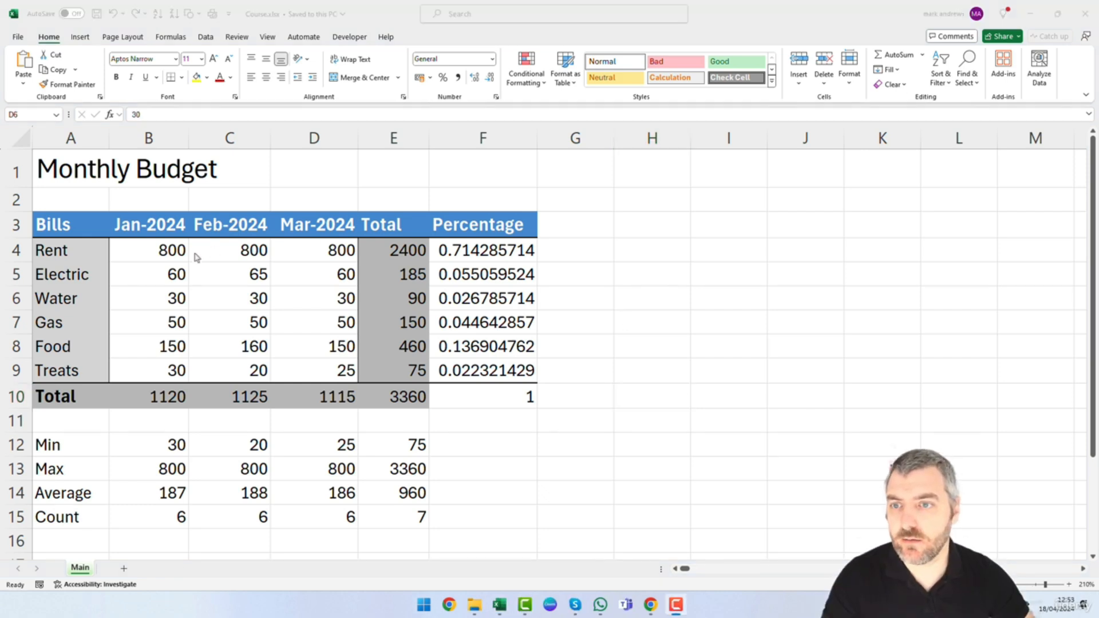
left_click(597, 391)
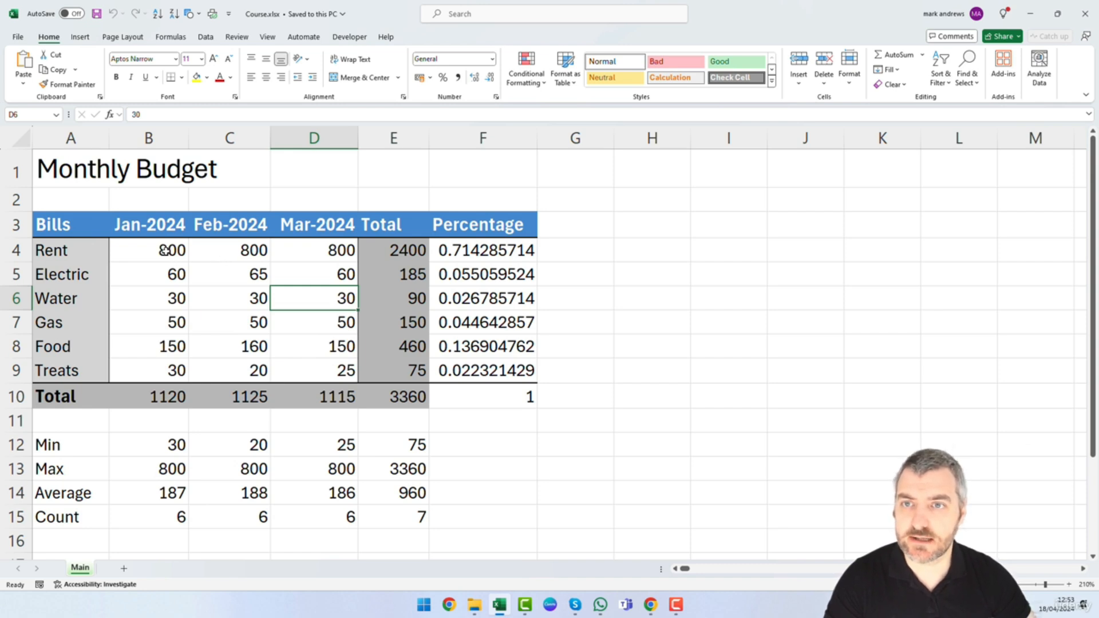
Format the amounts and totals in B4:E10 with the £ English (United Kingdom) accounting number format.
left_click_drag(165, 242, 387, 394)
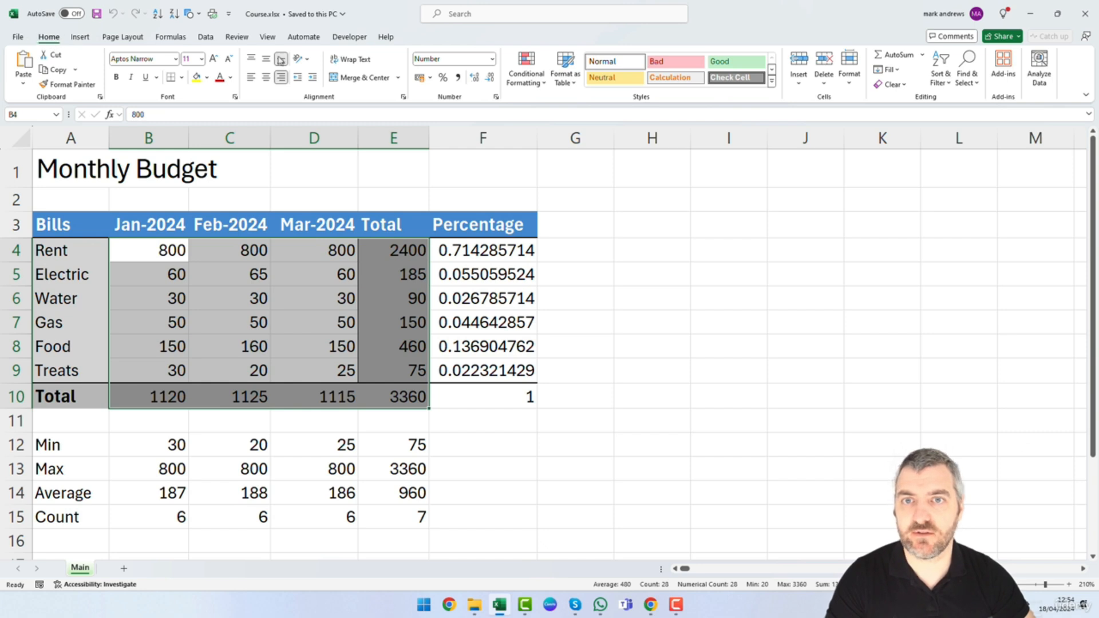
left_click(430, 78)
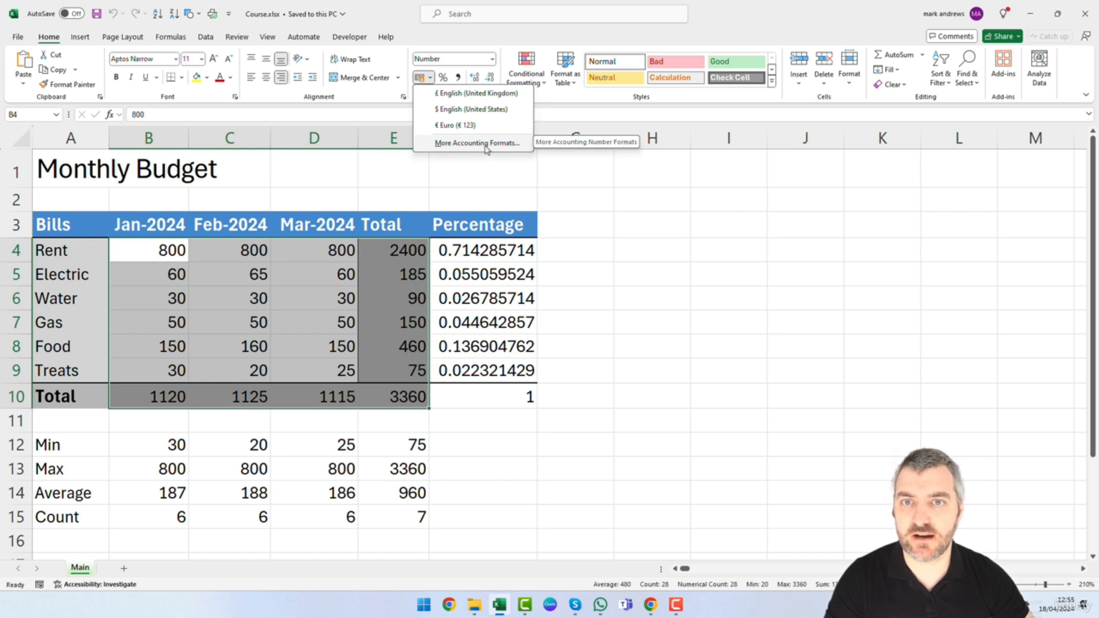
left_click(489, 98)
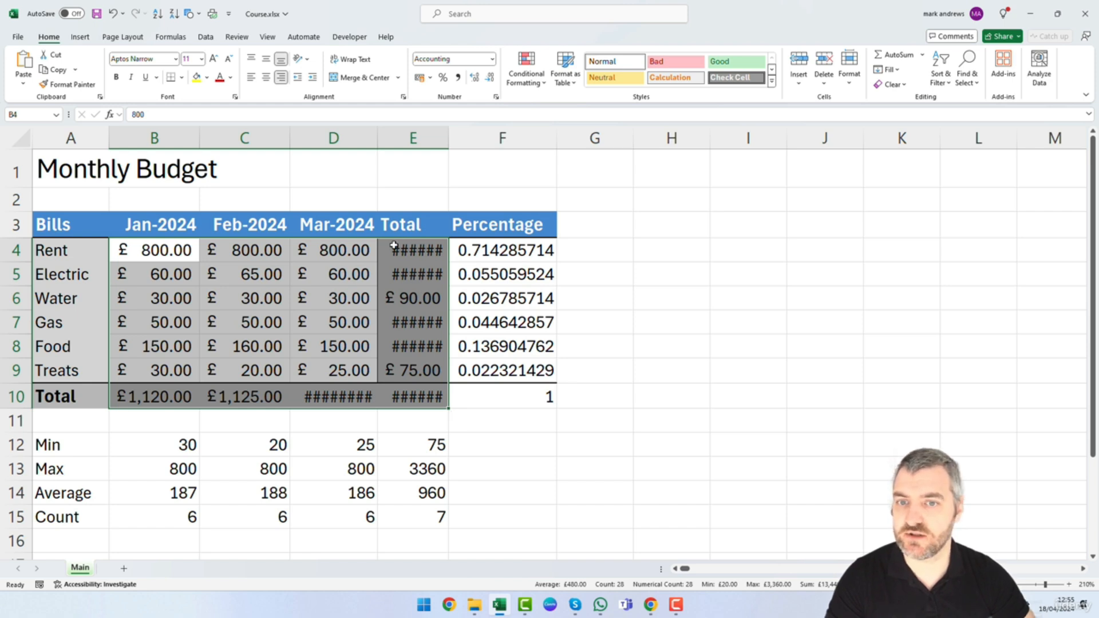
AutoFit the widths of columns E and D so their amounts fit.
left_click(423, 140)
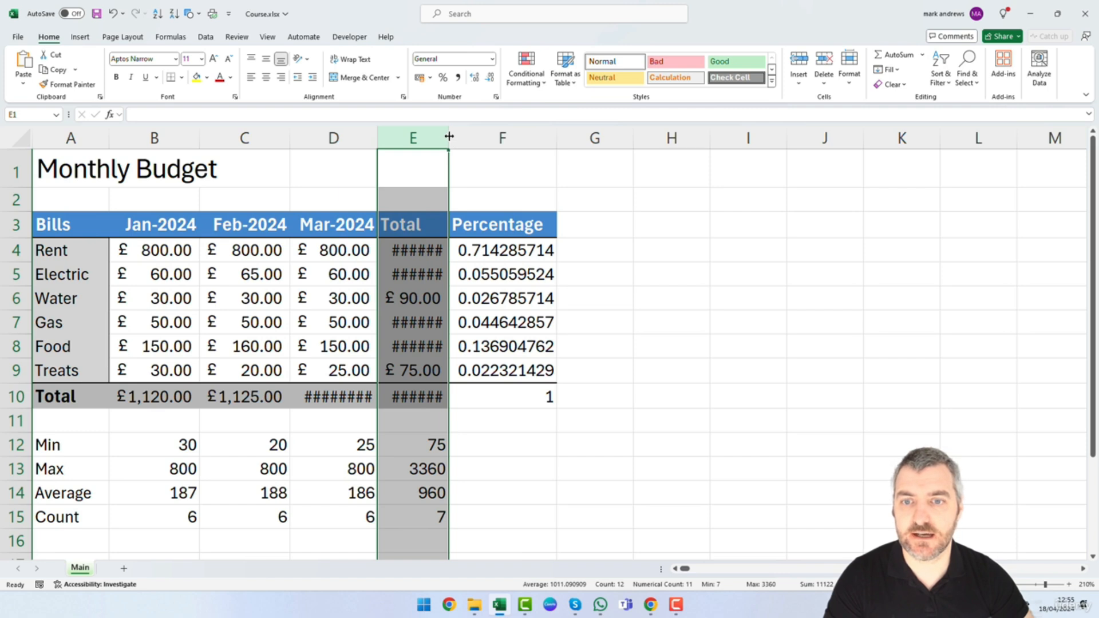
double_click(449, 136)
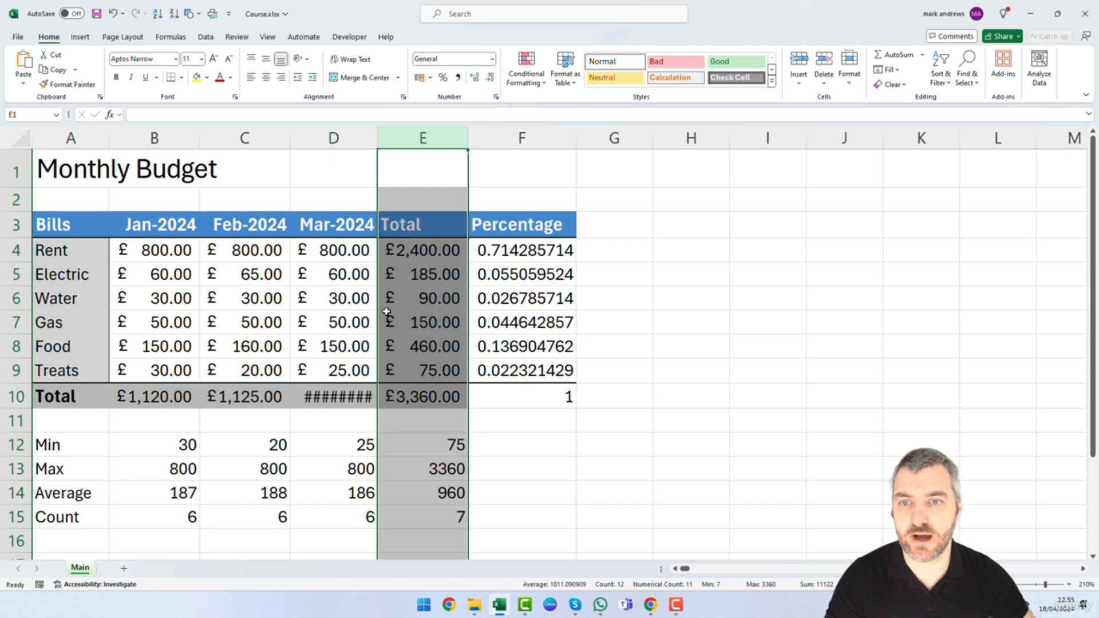
left_click(330, 138)
double_click(376, 137)
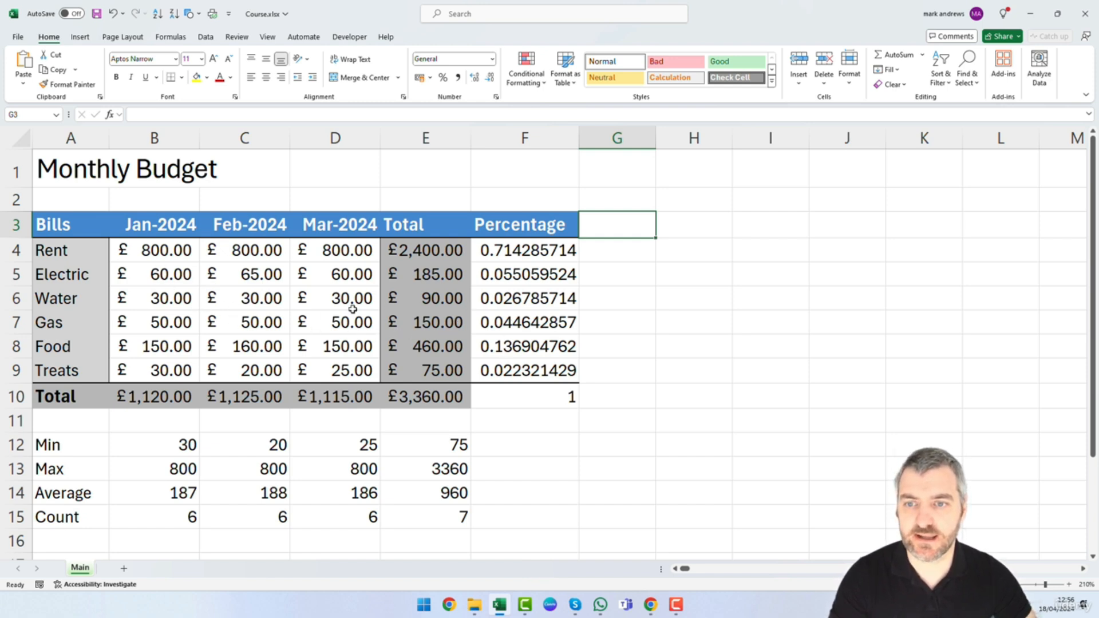
Try the comma style on cells B5:D9, leaving the £ symbol only on the Rent and Total rows.
left_click_drag(168, 275, 341, 363)
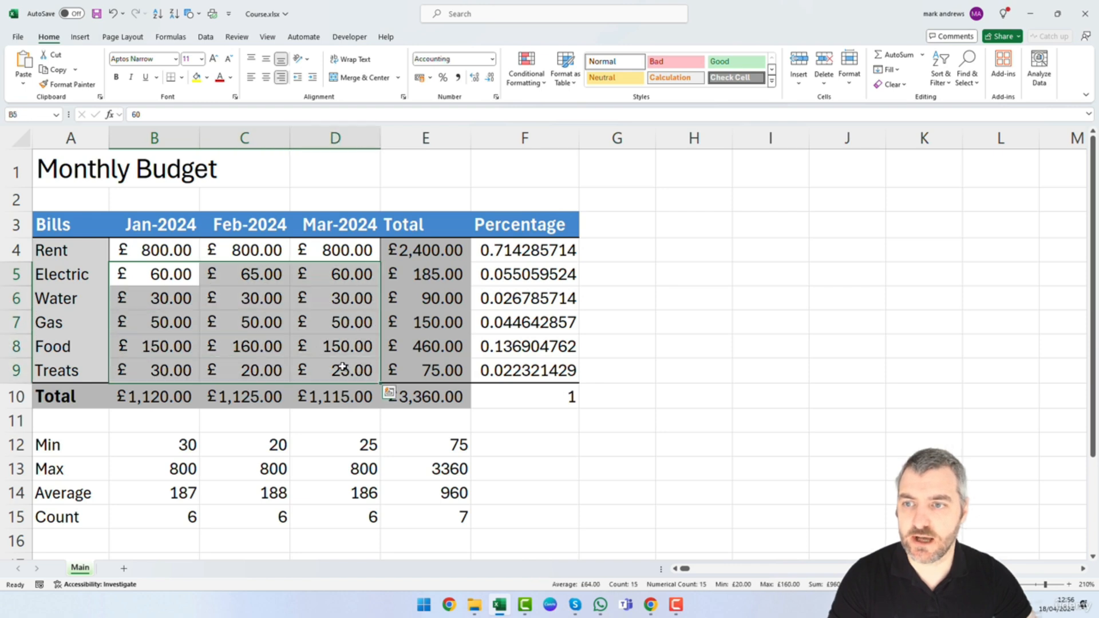
left_click(457, 77)
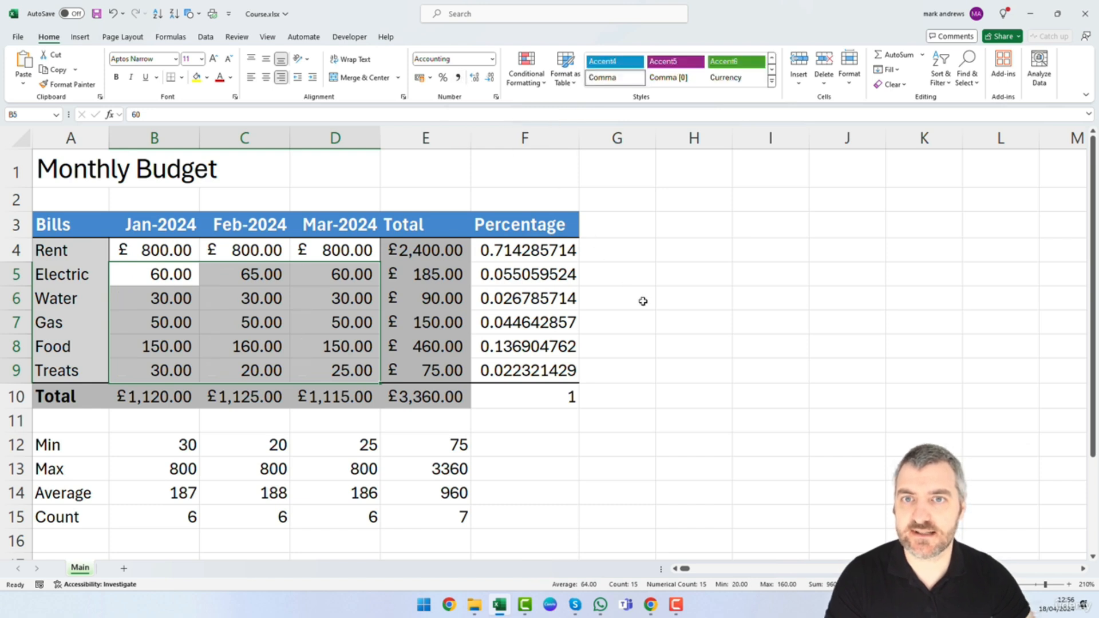
left_click(642, 301)
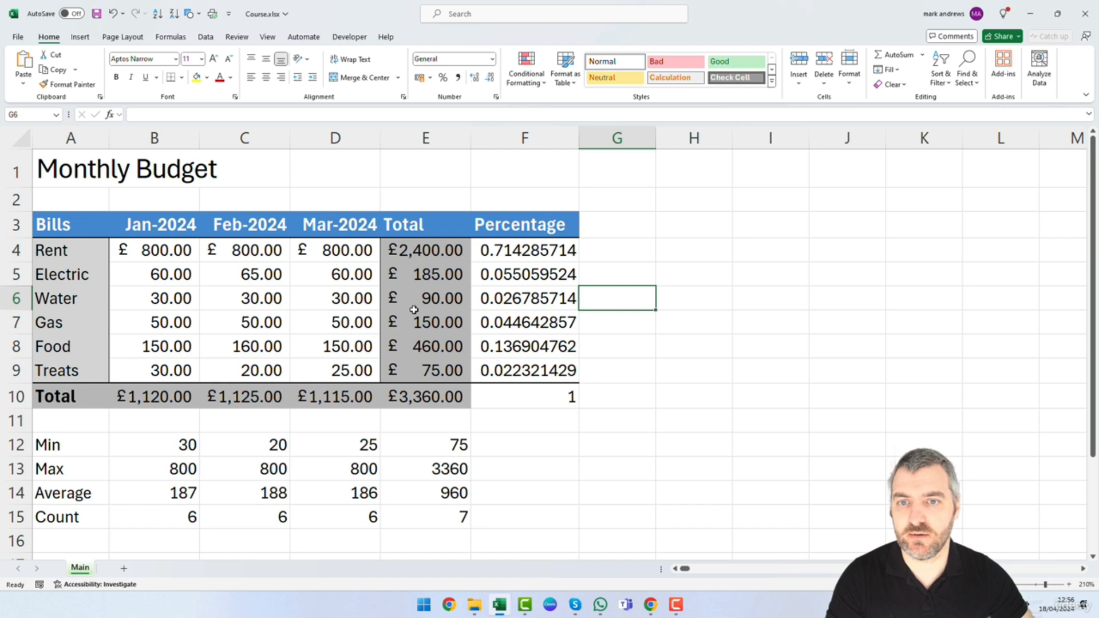
Widen column E slightly, and undo both that widening and the comma style on B5:D9.
left_click_drag(468, 137, 478, 136)
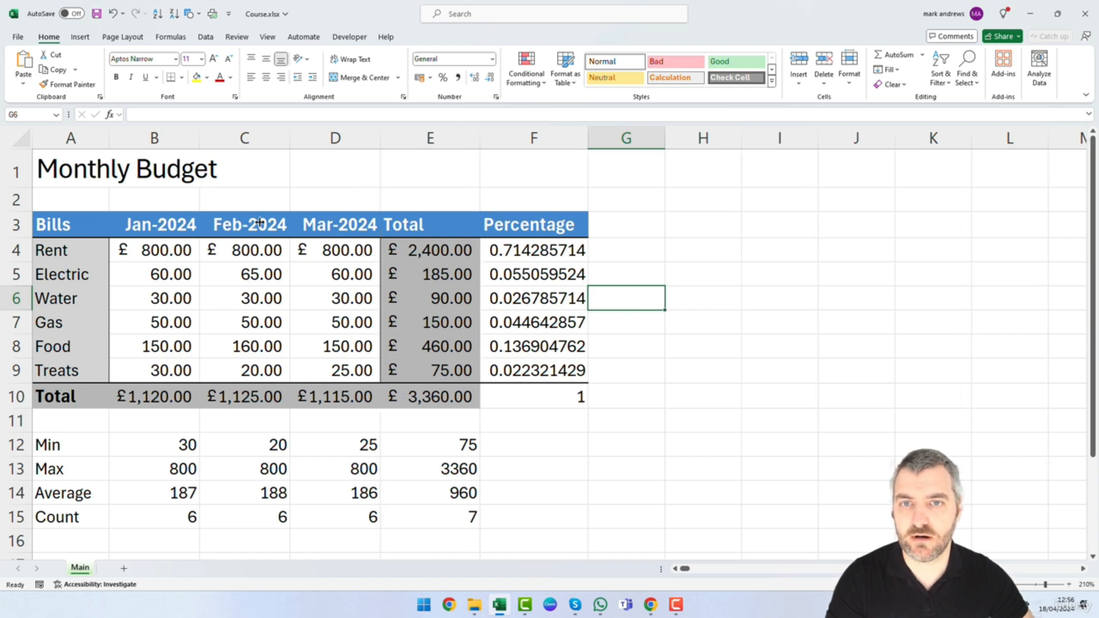
key("ctrl+z")
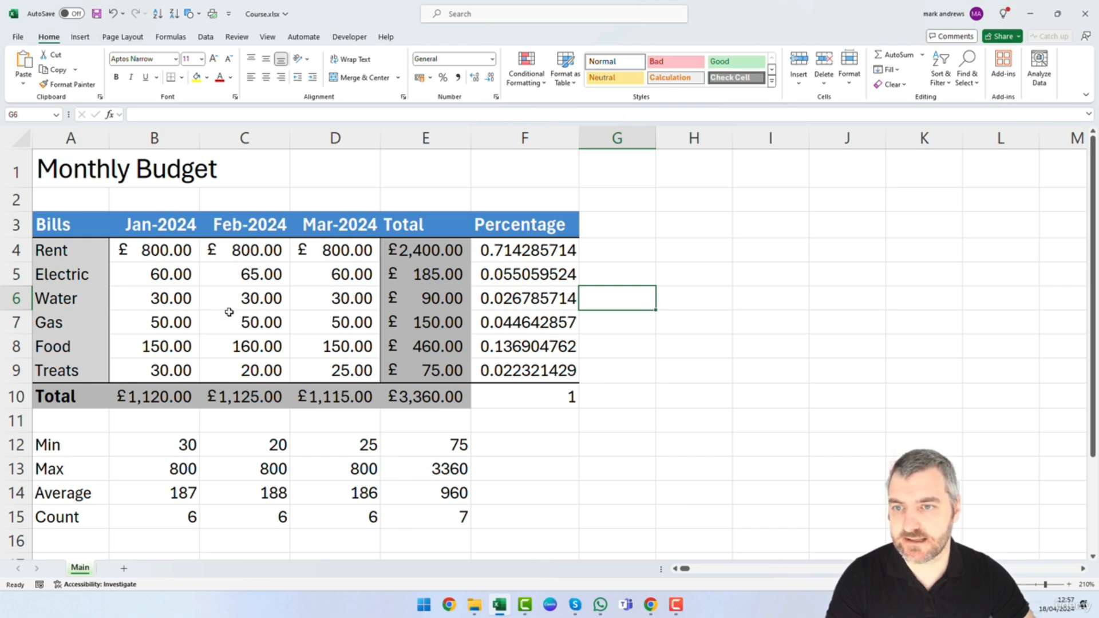
key("ctrl+z")
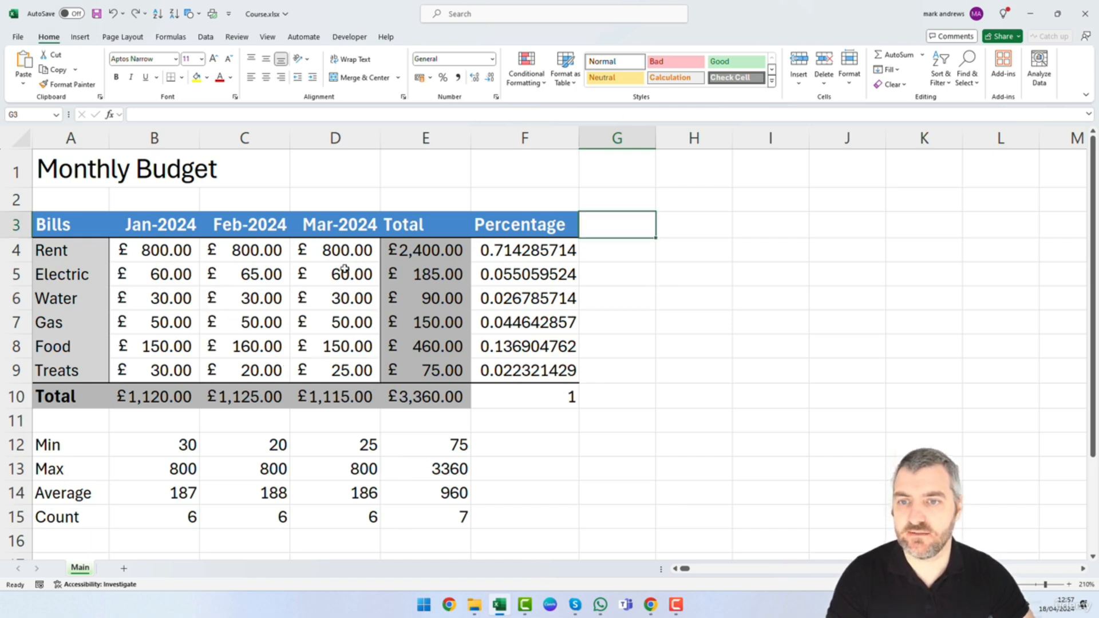
Examine the currency-formatted amounts in B4:E10 and the Min, Max, Average and Count cells in rows 12 to 15.
left_click_drag(159, 252, 366, 396)
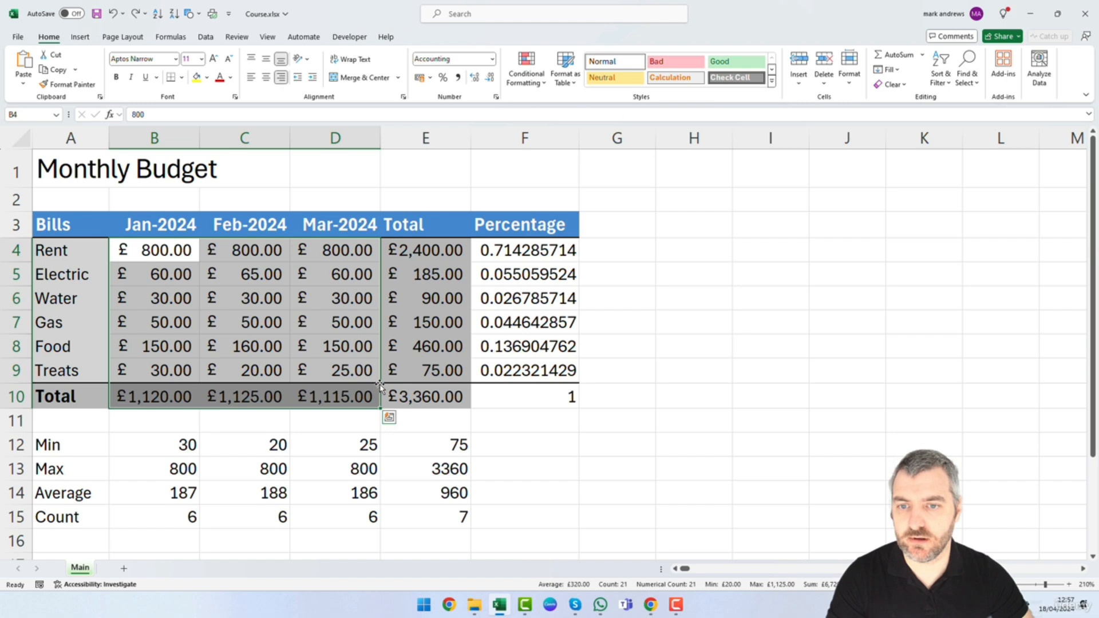
left_click(431, 396)
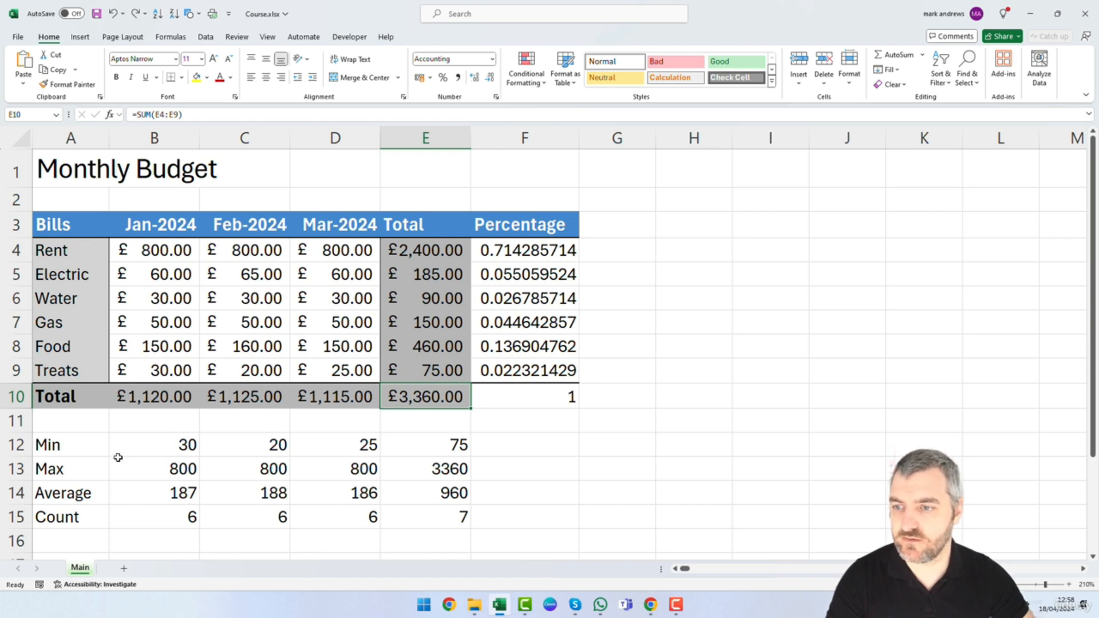
left_click_drag(74, 446, 486, 520)
left_click(159, 453)
left_click(175, 469)
left_click(176, 495)
left_click(184, 514)
left_click(270, 471)
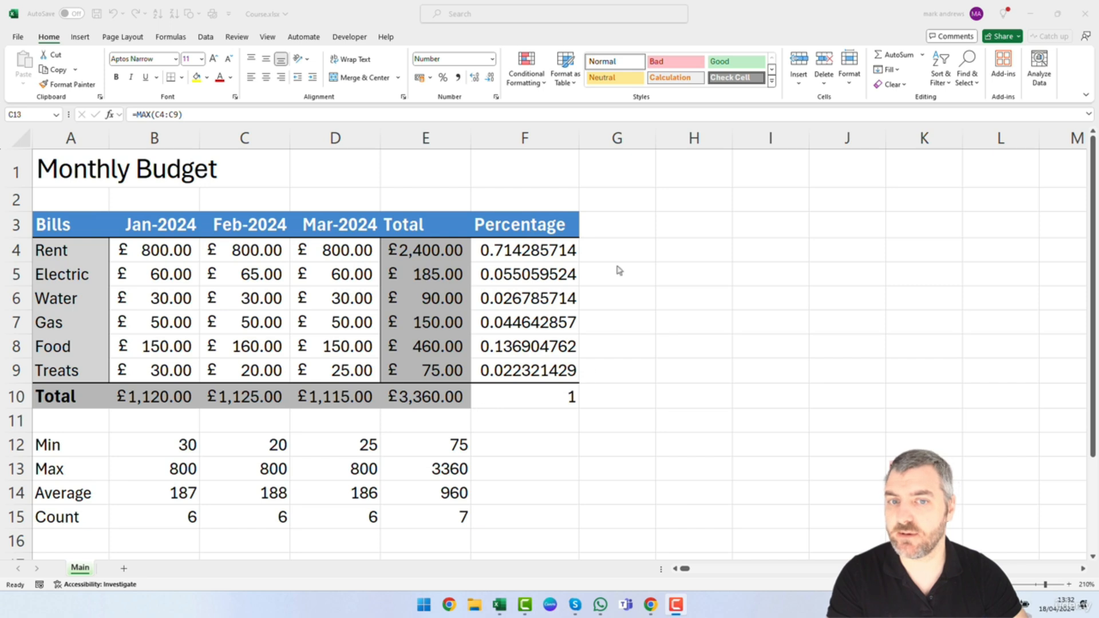
Apply the percent style to the Percentage column cells F4:F10.
left_click(530, 247)
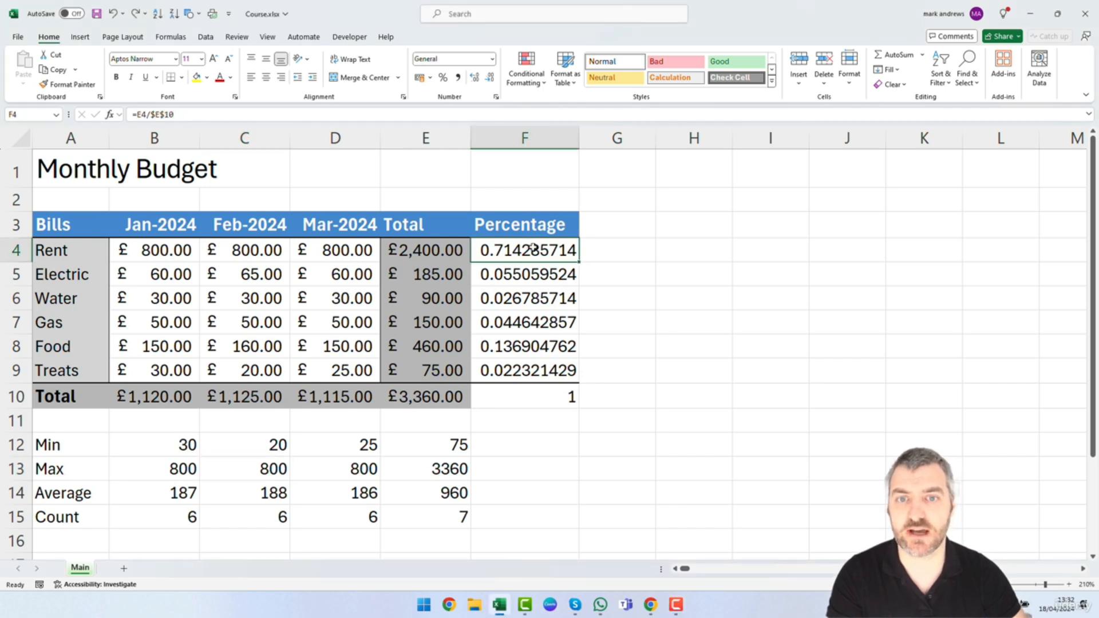
left_click_drag(533, 252, 539, 387)
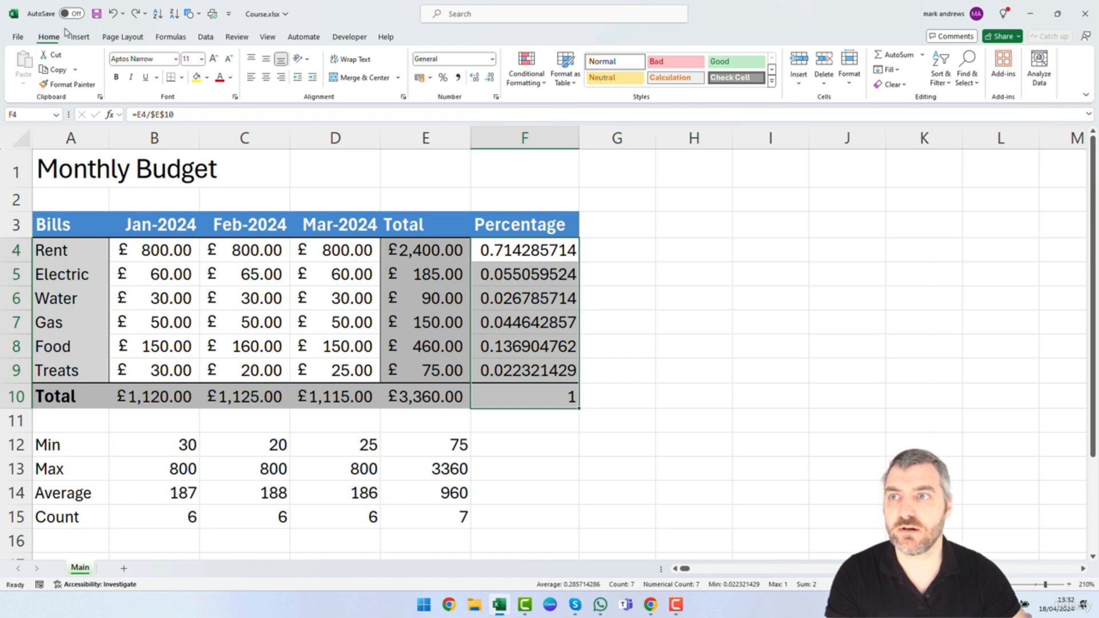
left_click(444, 80)
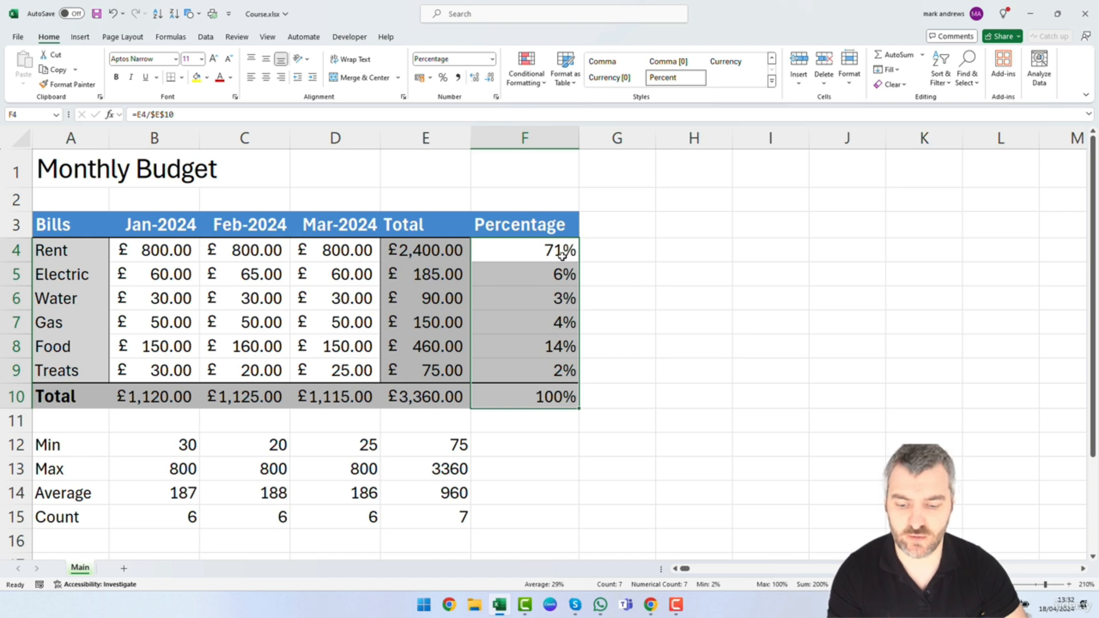
Compare F4:F10 in general and percent formats by removing and reapplying the percent style twice.
key("ctrl+shift+asciitilde")
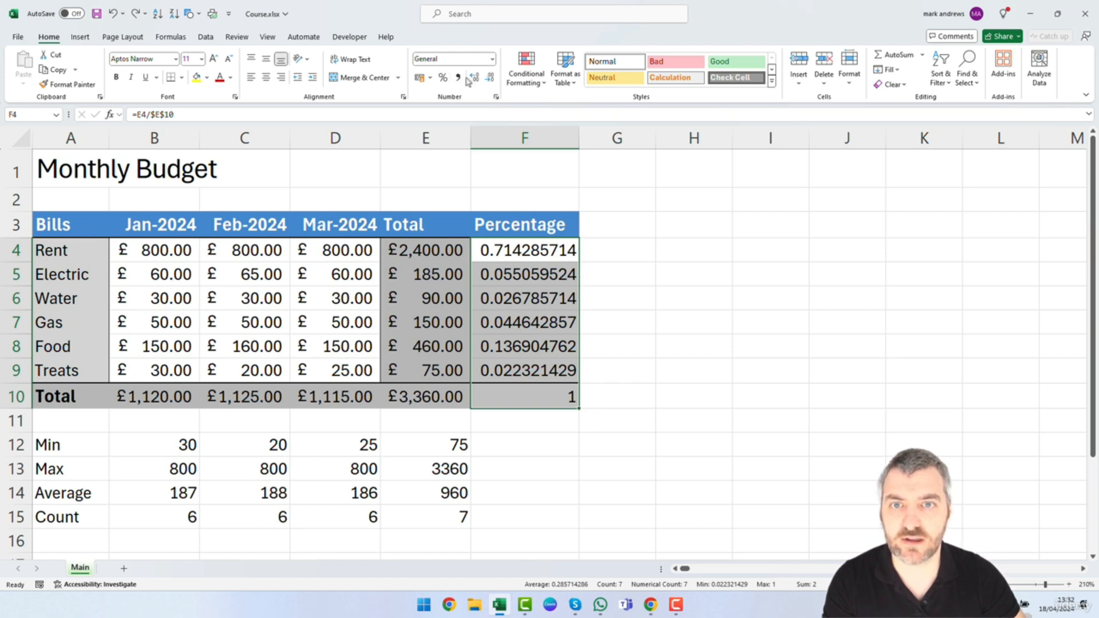
left_click(443, 77)
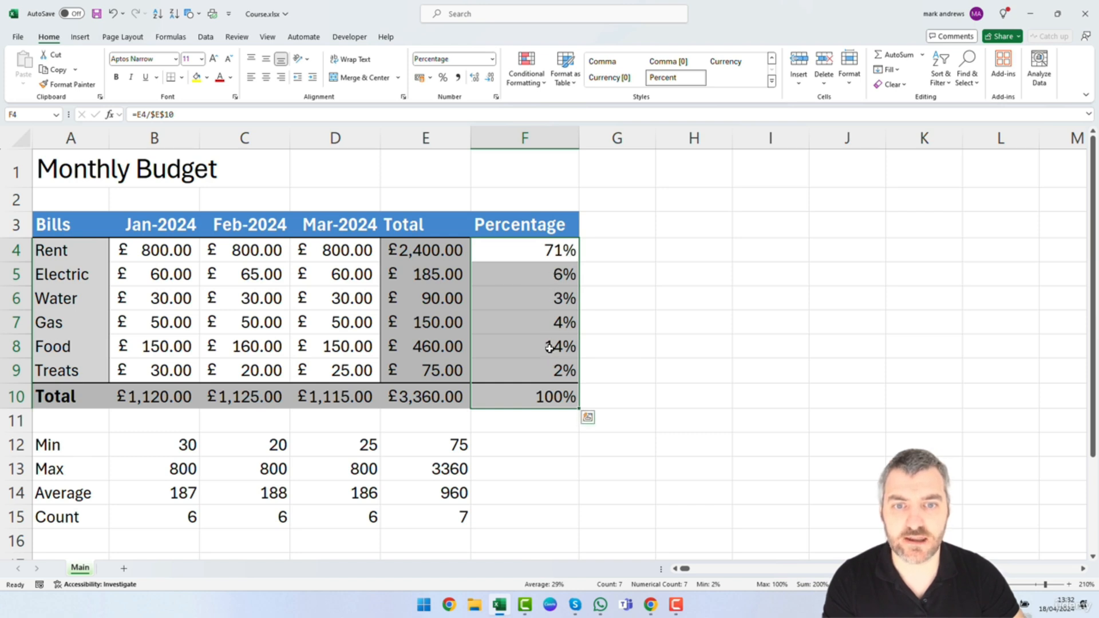
key("ctrl+z")
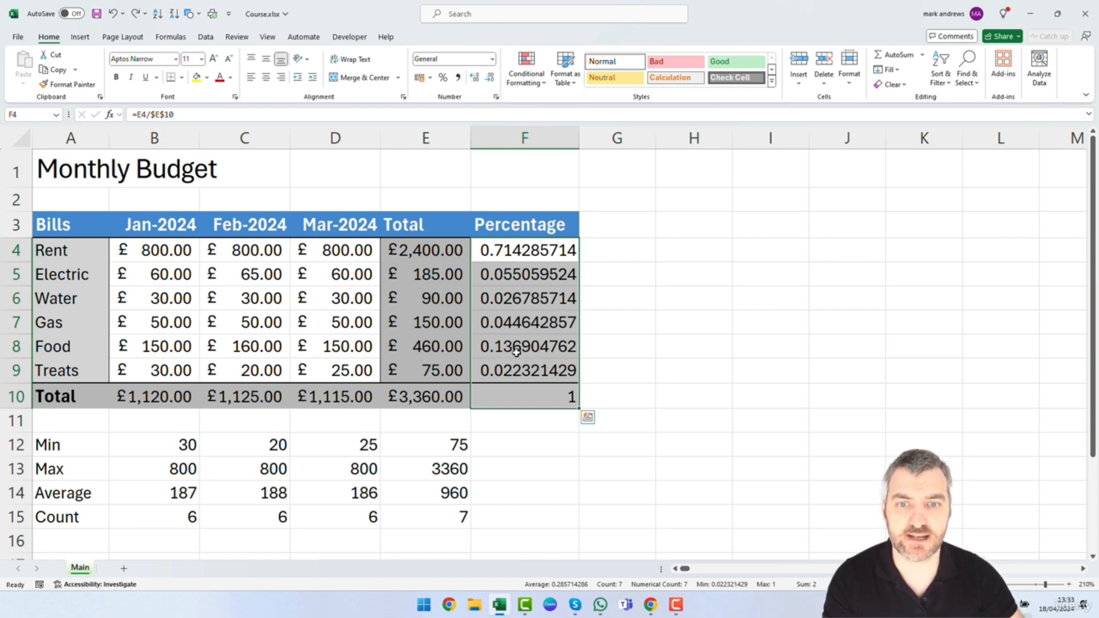
left_click(443, 80)
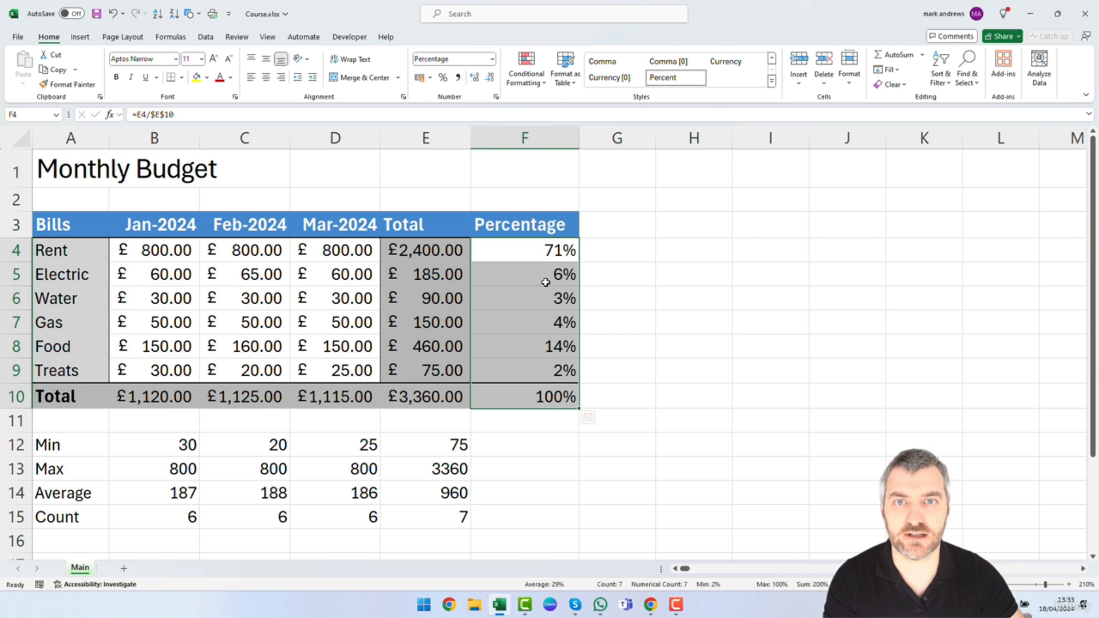
Show the Percentage column values in F4:F10 with two decimal places.
left_click(474, 80)
left_click(474, 81)
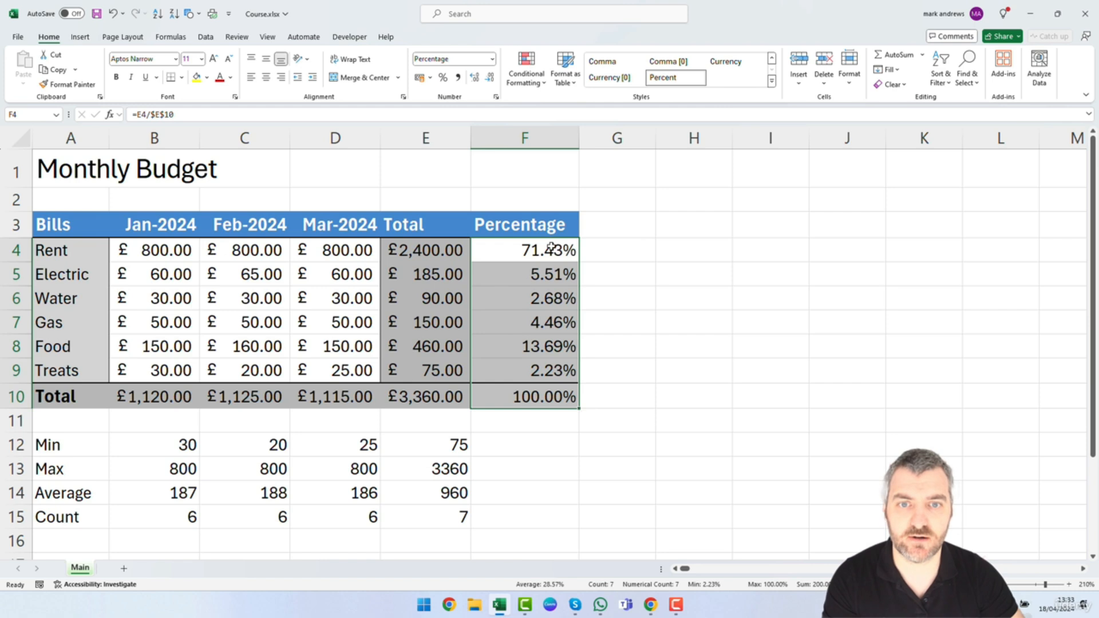
left_click(604, 246)
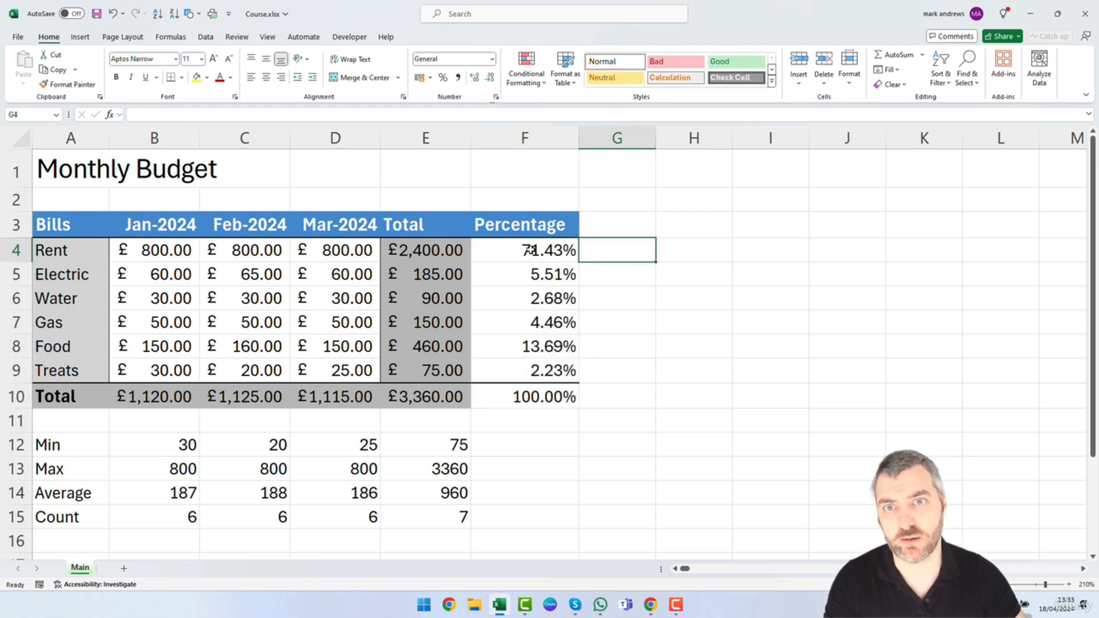
Reduce the F4:F10 percentages to whole numbers and restore their two decimal places.
left_click_drag(532, 256, 534, 397)
left_click(489, 77)
left_click(489, 76)
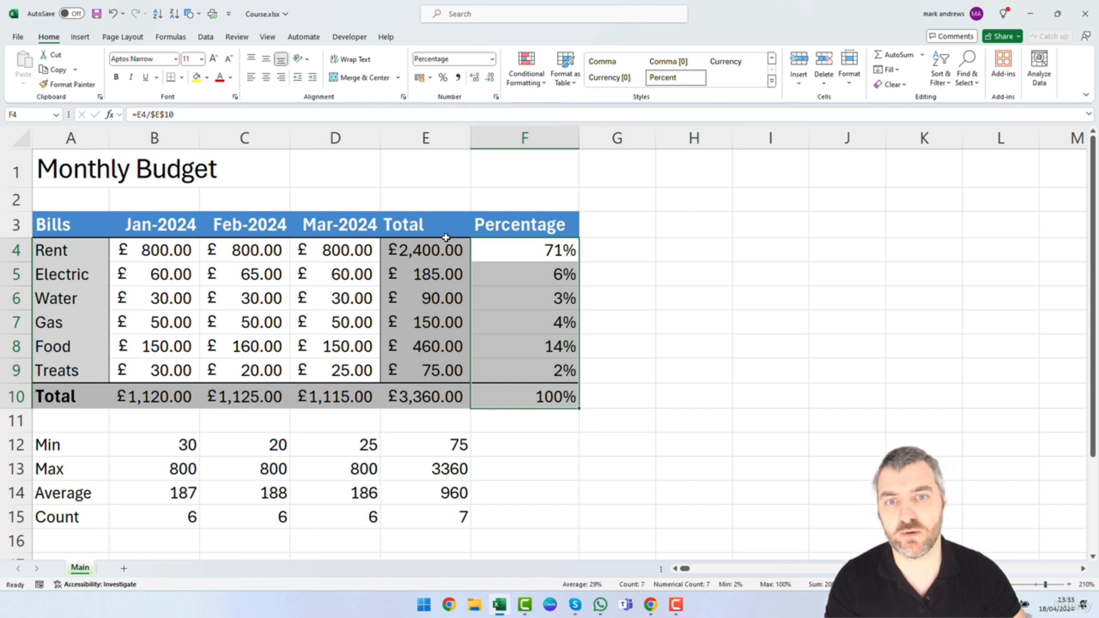
left_click(480, 82)
left_click(480, 81)
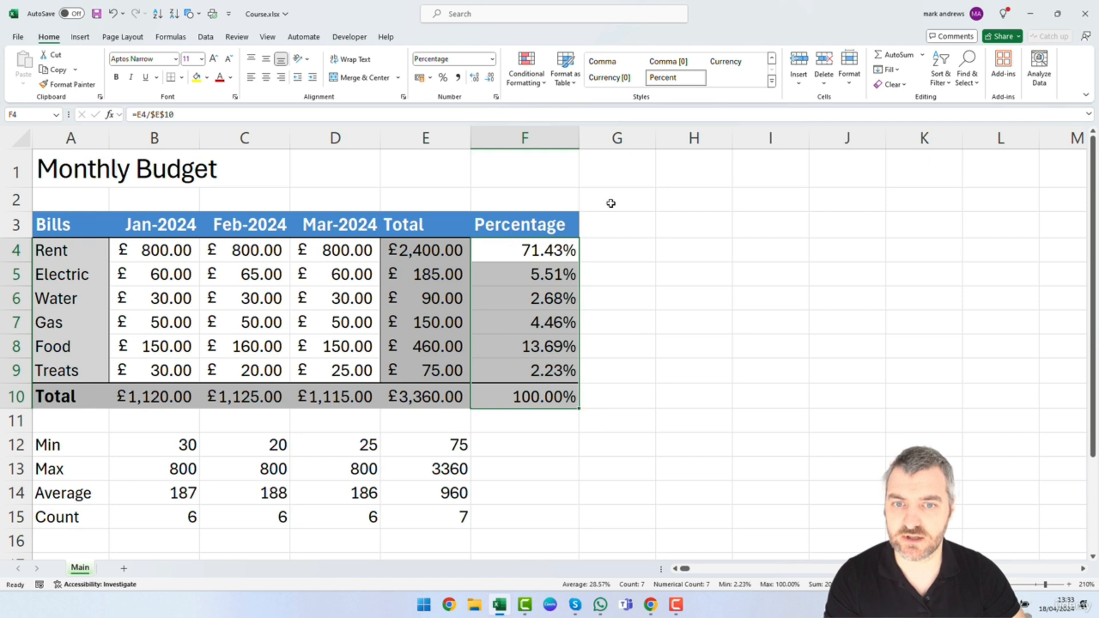
left_click(609, 258)
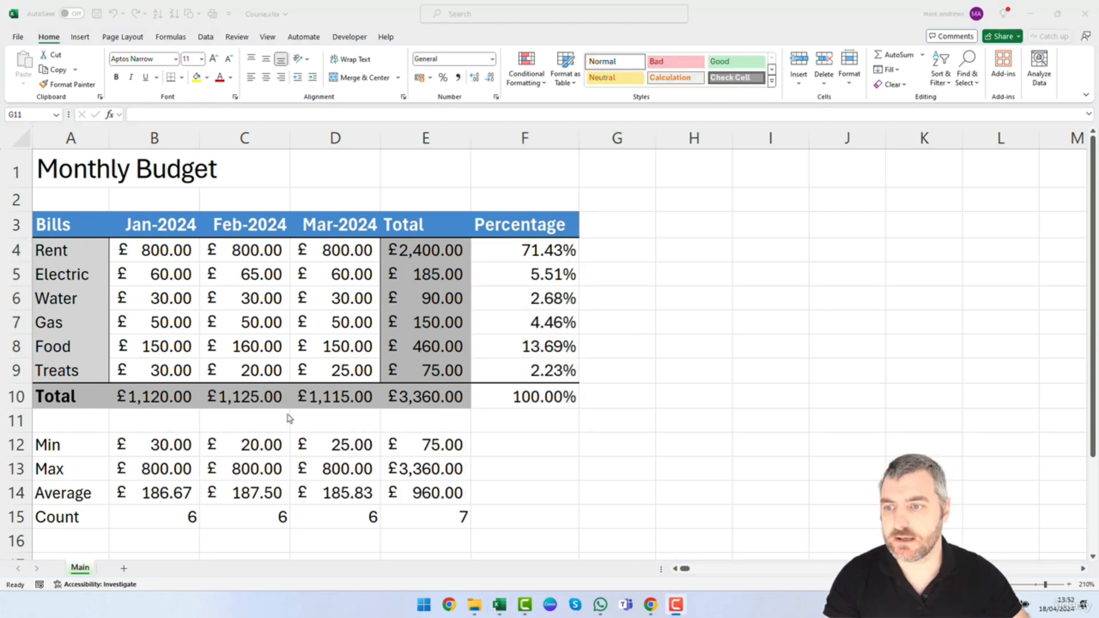
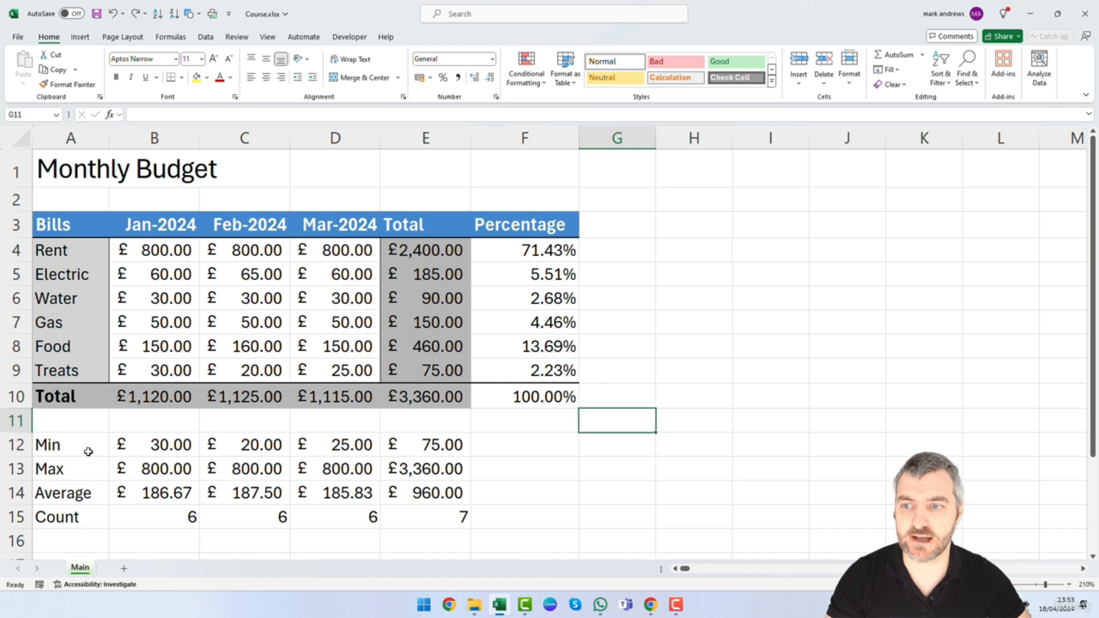
Copy the formatting of the Bills header cell A3 onto the Min label in A12 with Format Painter.
left_click(83, 229)
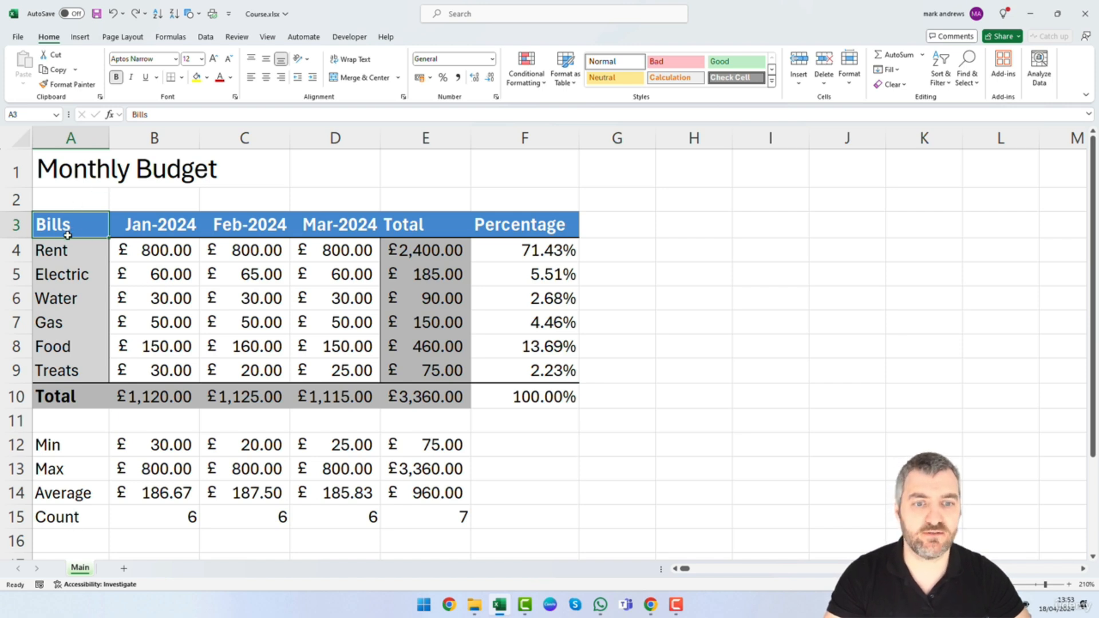
left_click(80, 85)
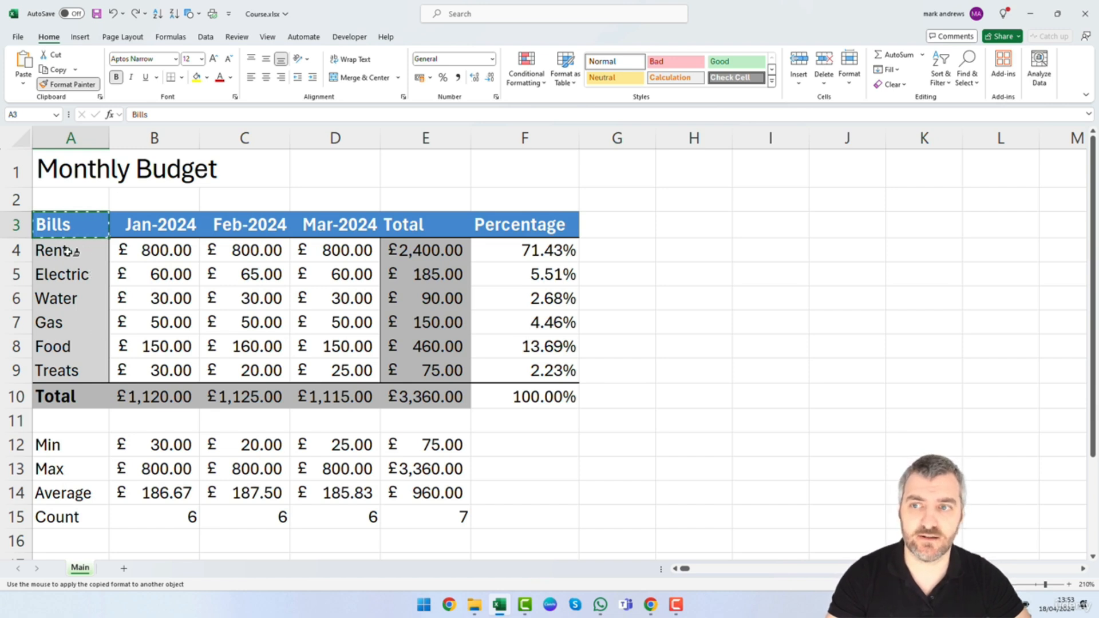
left_click(84, 447)
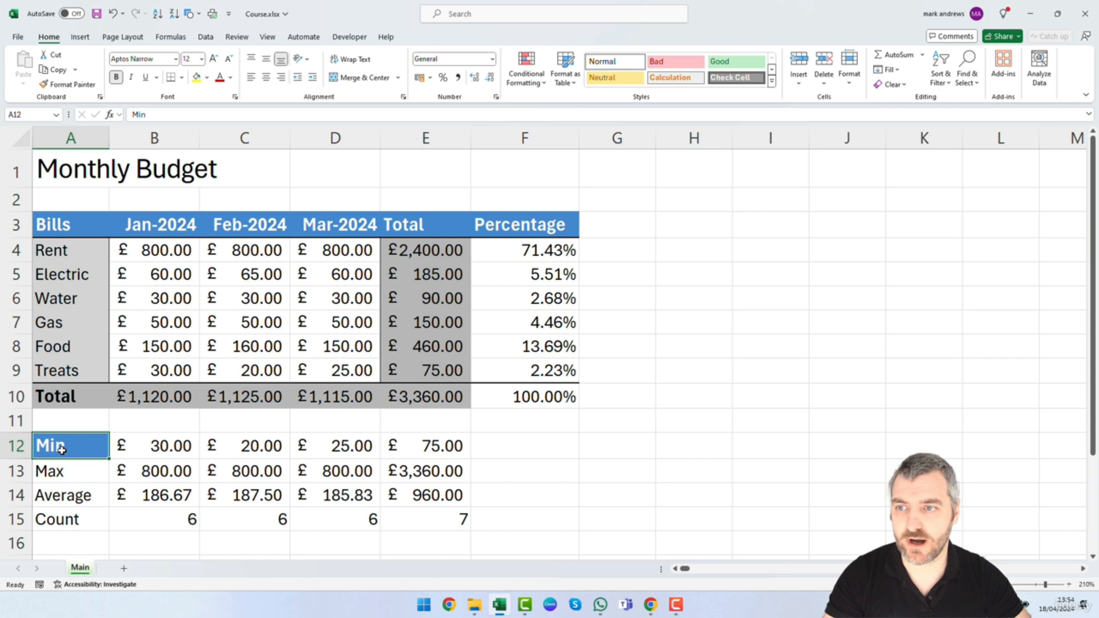
left_click(137, 452)
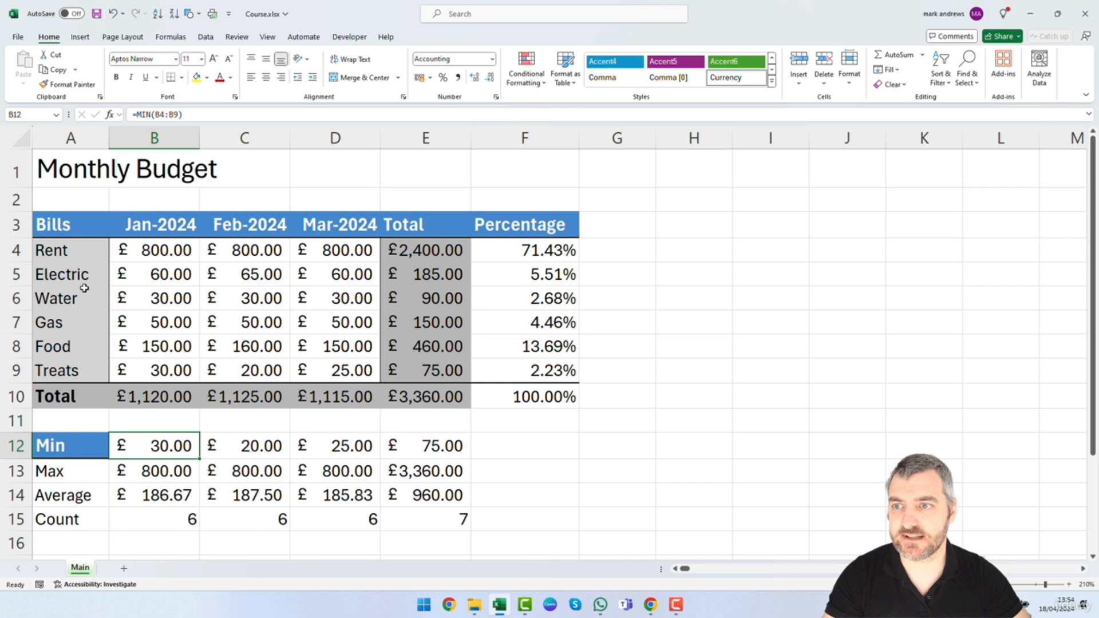
Copy the Bills header formatting from A3 onto the Max, Average and Count labels in A13:A15.
left_click(85, 231)
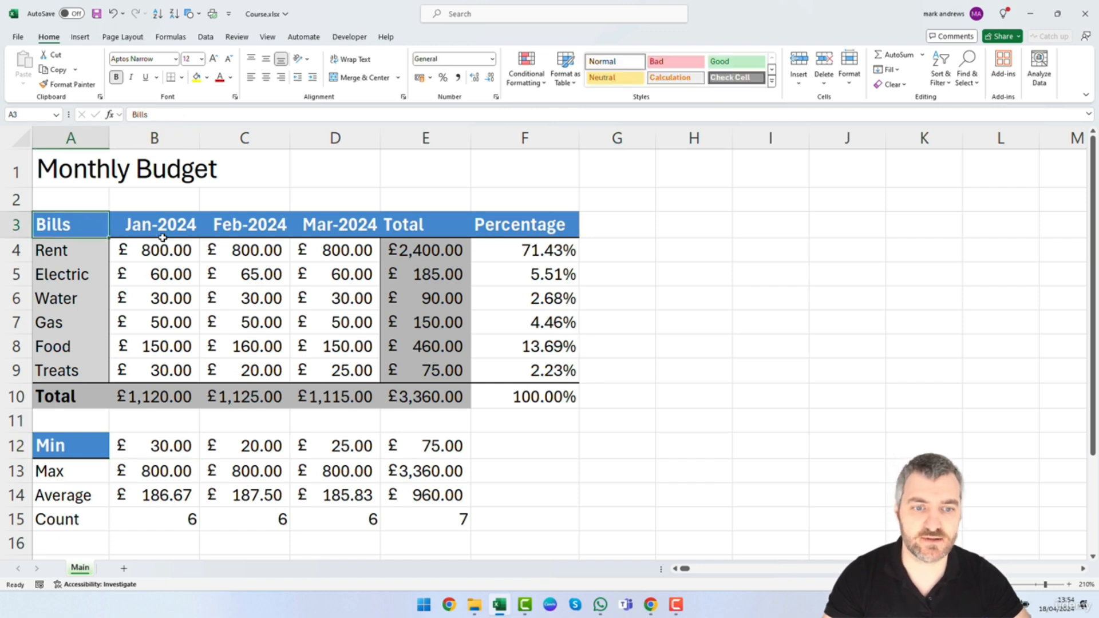
left_click(86, 86)
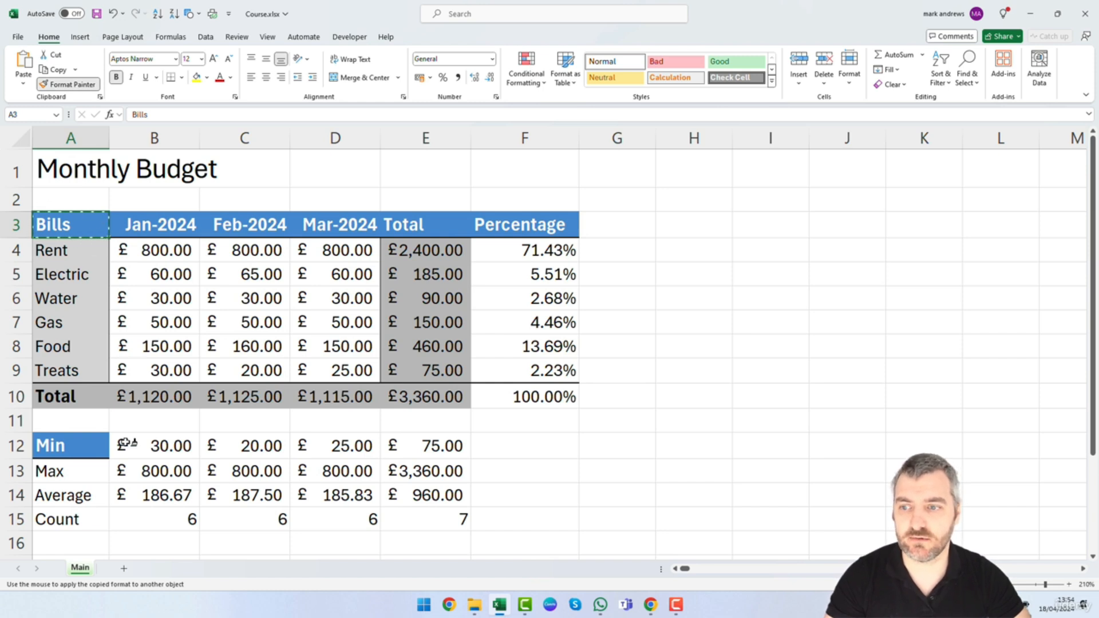
mouse_move(88, 469)
left_mouse_down()
mouse_move(90, 533)
mouse_move(86, 522)
left_mouse_up()
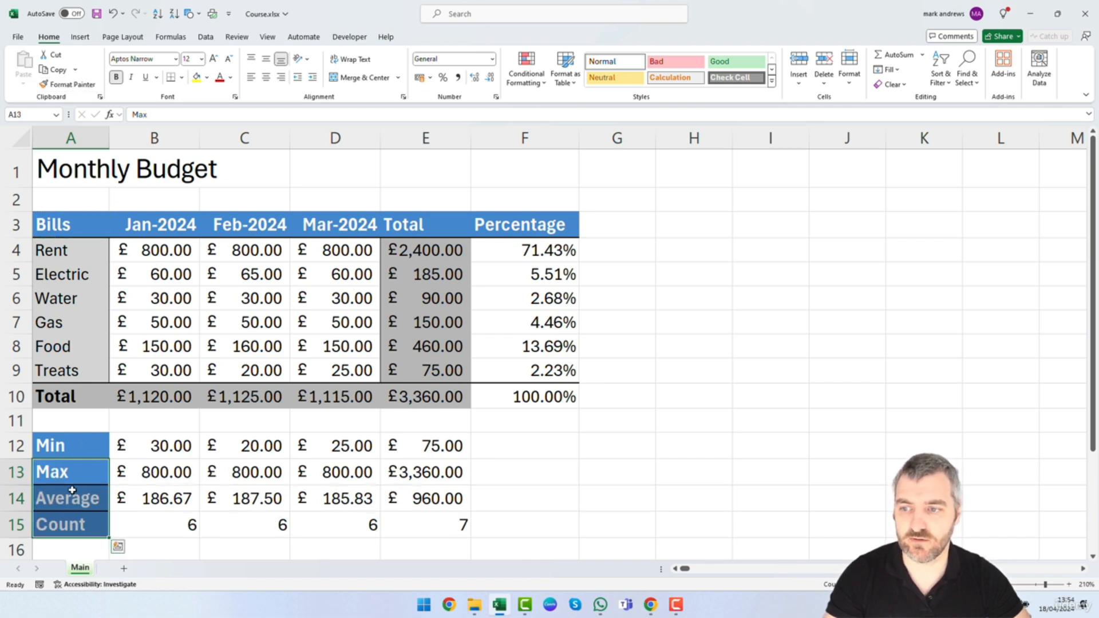
left_click(73, 472)
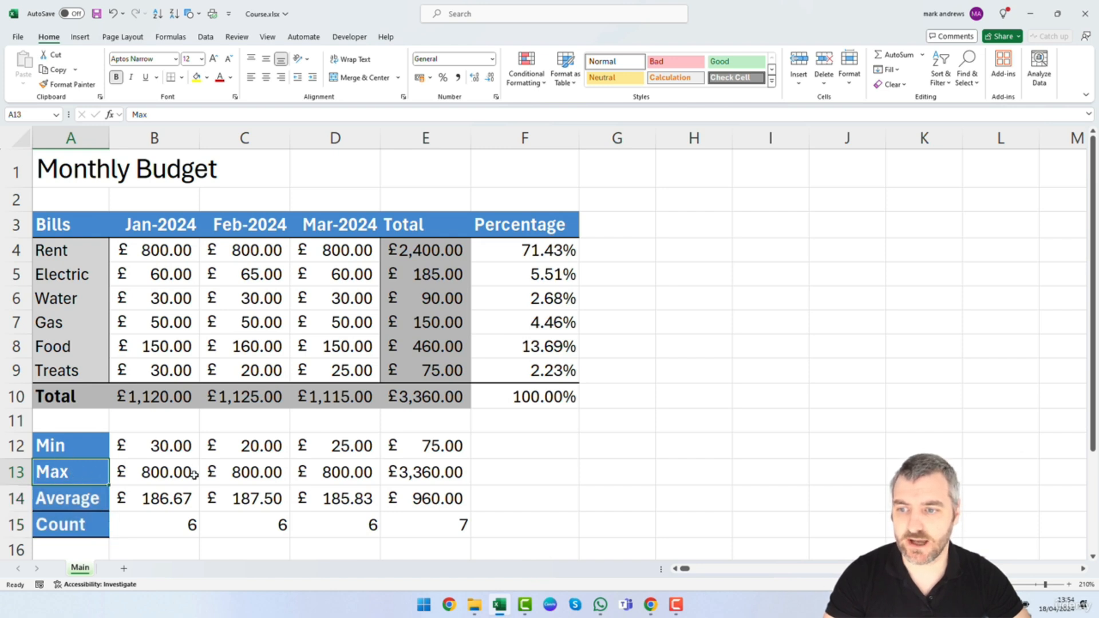
left_click(162, 508)
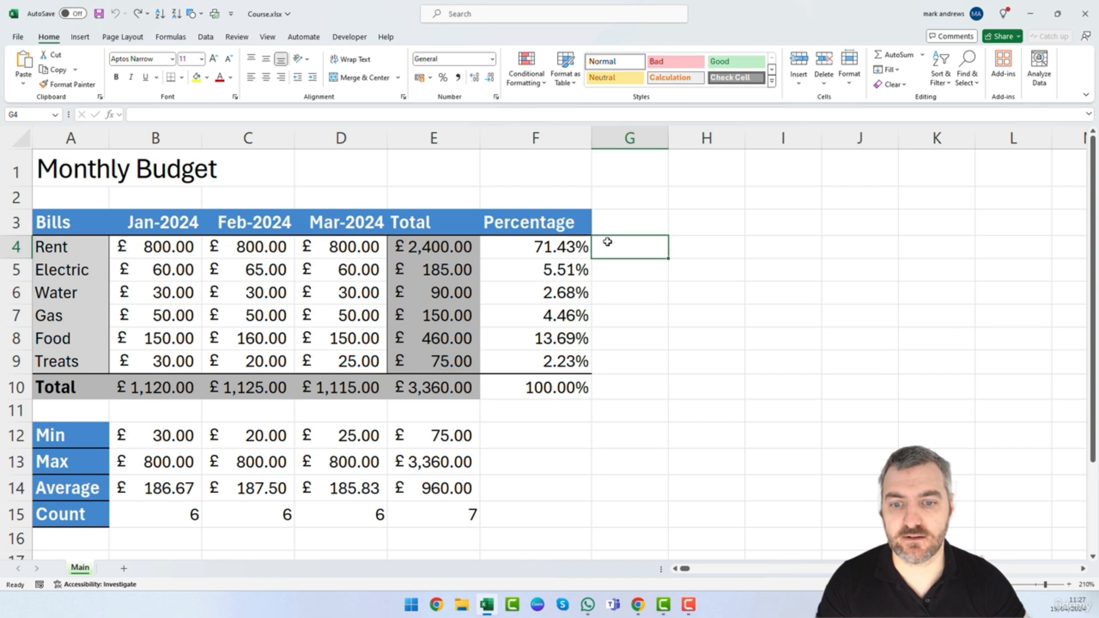
Correct the Total column's Count in E15 to 6.
key("ctrl+z")
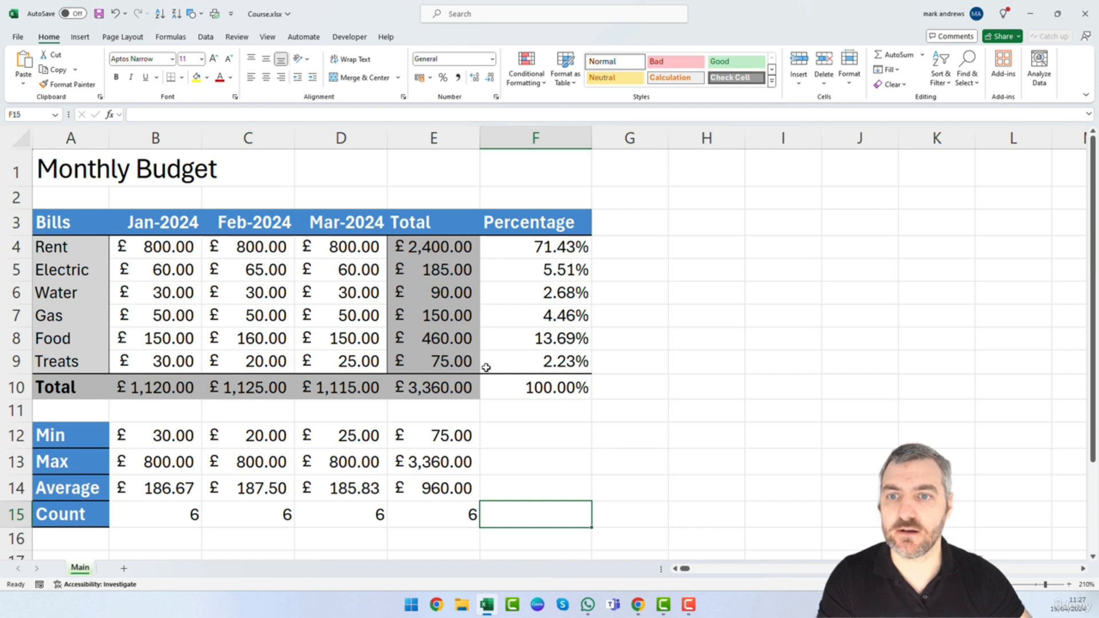
Merge and center the Monthly Budget title across A1:F1.
left_click(90, 172)
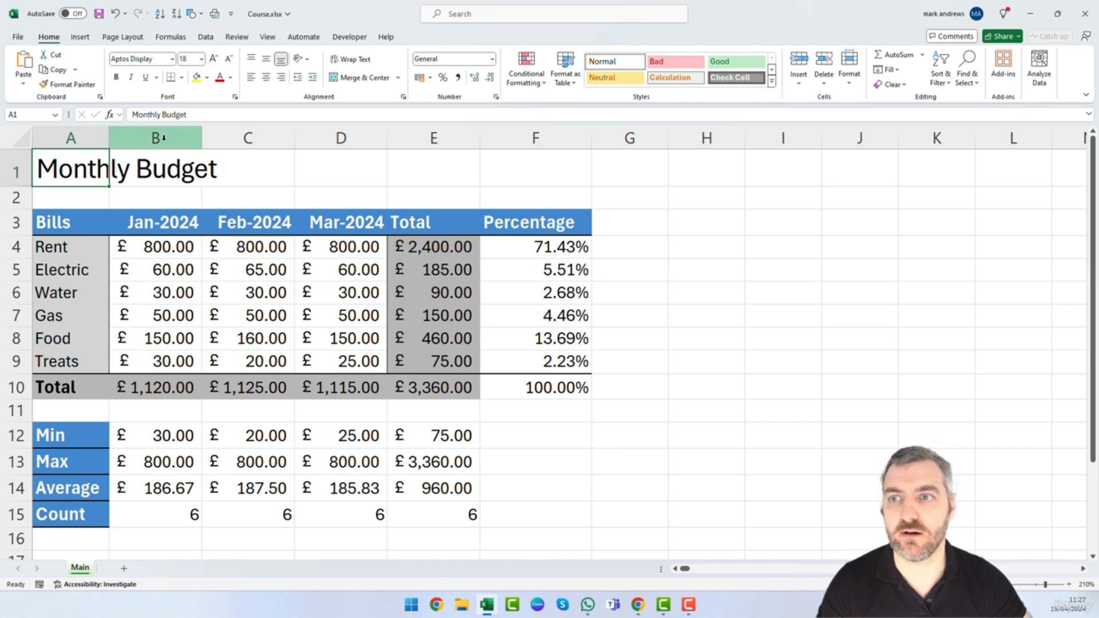
left_click(140, 171)
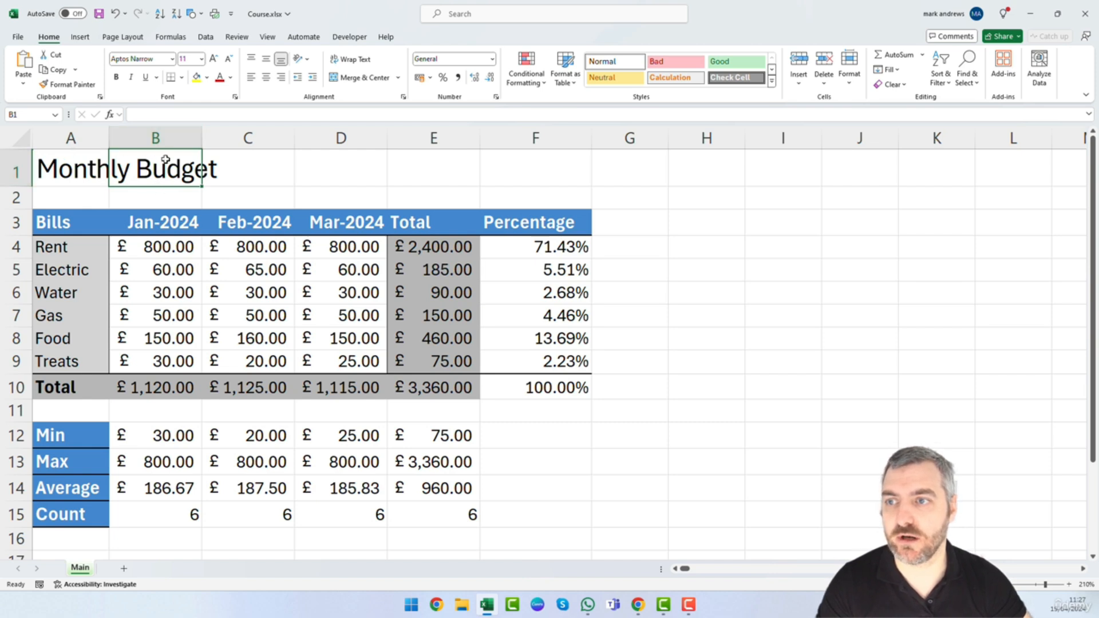
left_click(92, 169)
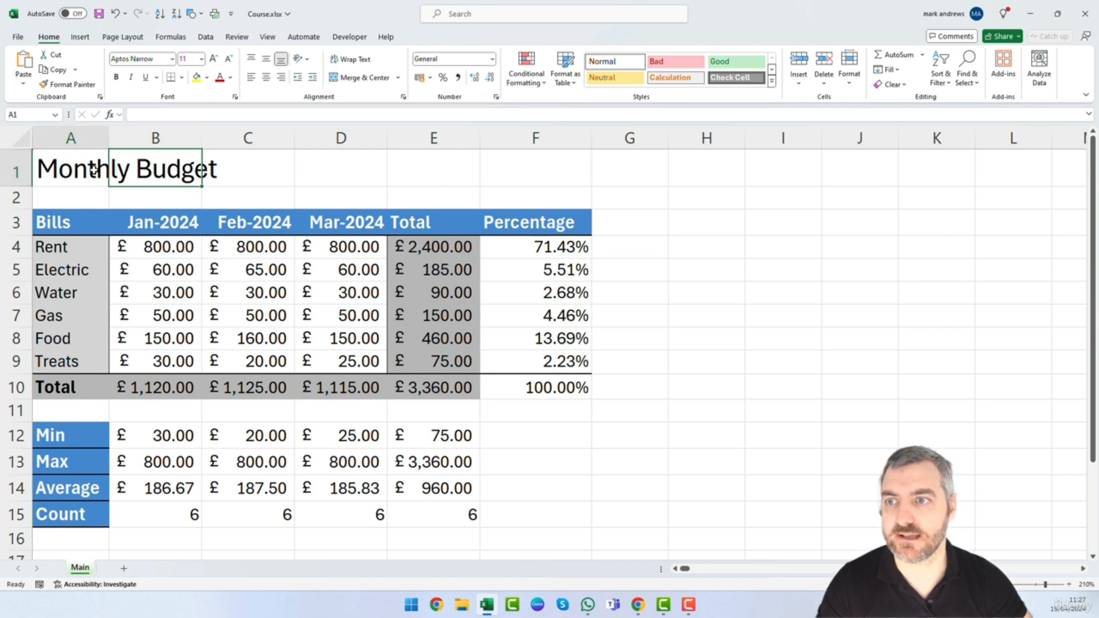
left_click_drag(86, 169, 503, 159)
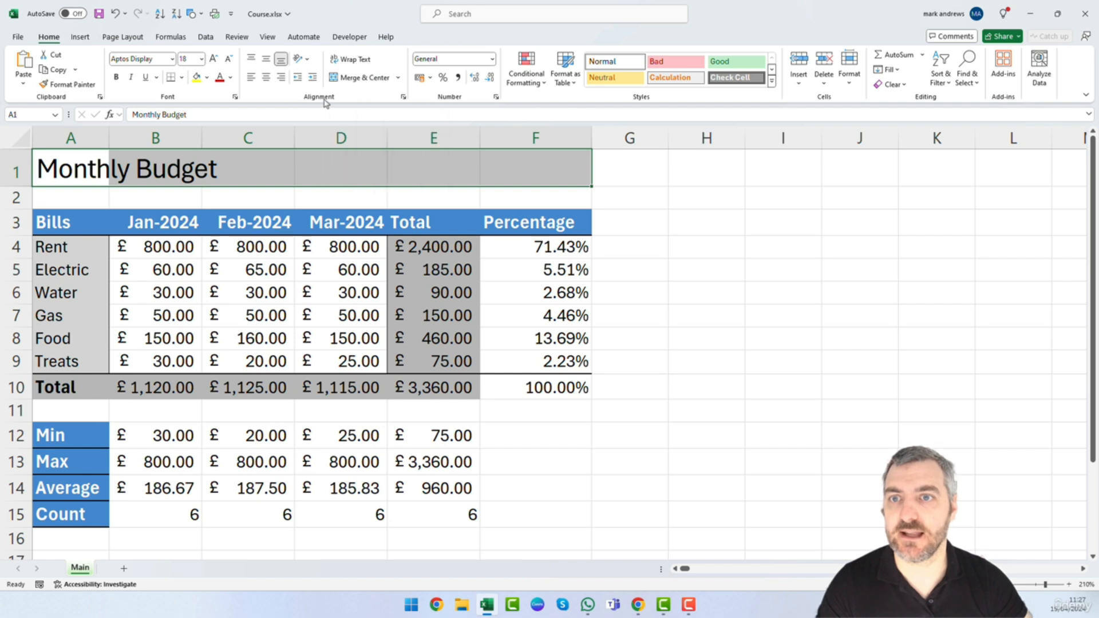
left_click(364, 81)
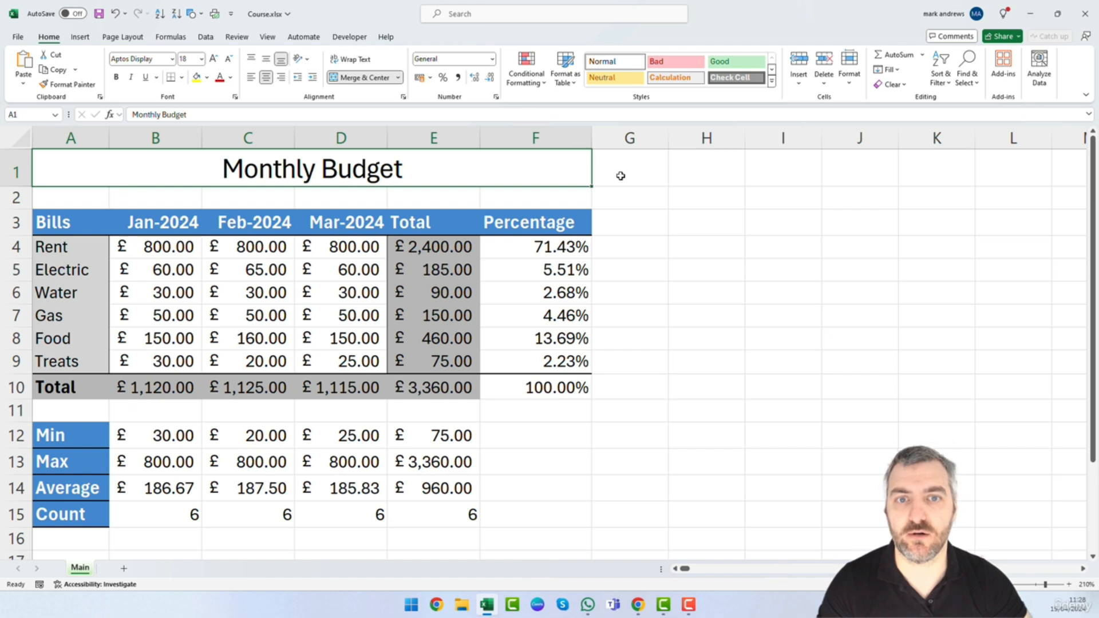
Check how the merged title cell selects compared with the cells in row 2, and undo the merge.
left_click(620, 176)
left_click(418, 179)
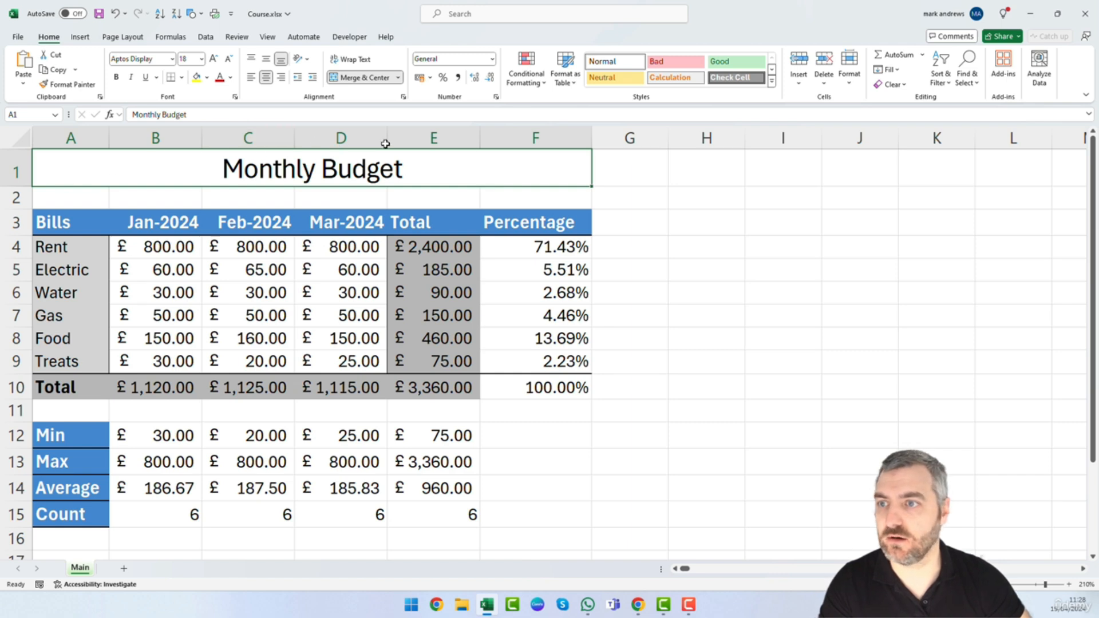
left_click(509, 196)
left_click(465, 197)
left_click(360, 196)
left_click(265, 199)
key("ctrl+z")
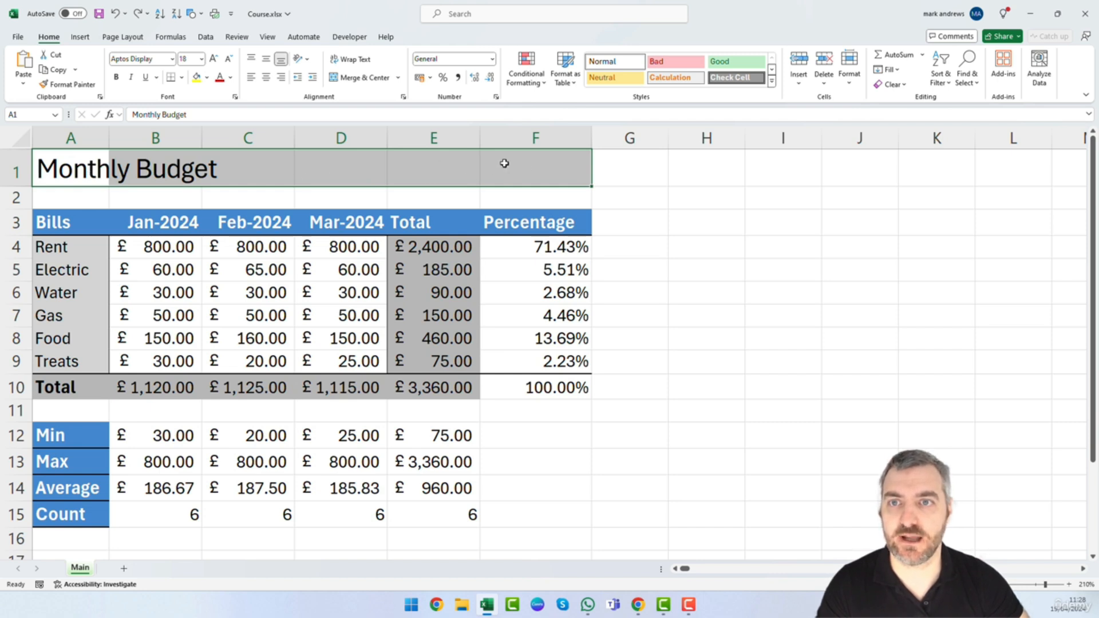
Set the horizontal alignment of A1:F1 to Center Across Selection so the title is centered without merging.
right_click(201, 174)
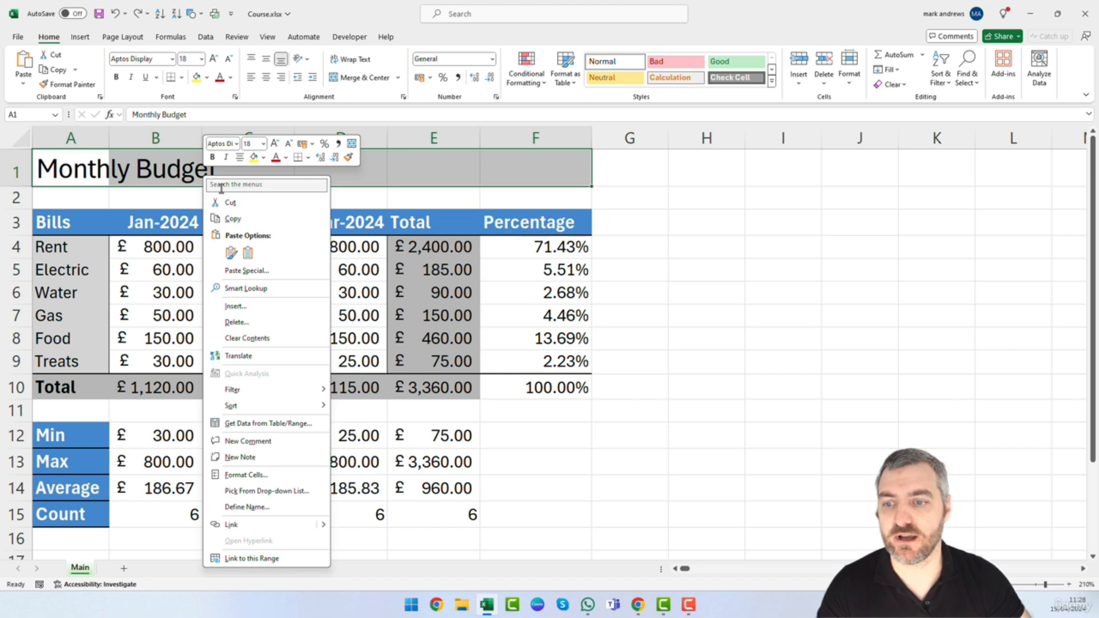
left_click(252, 474)
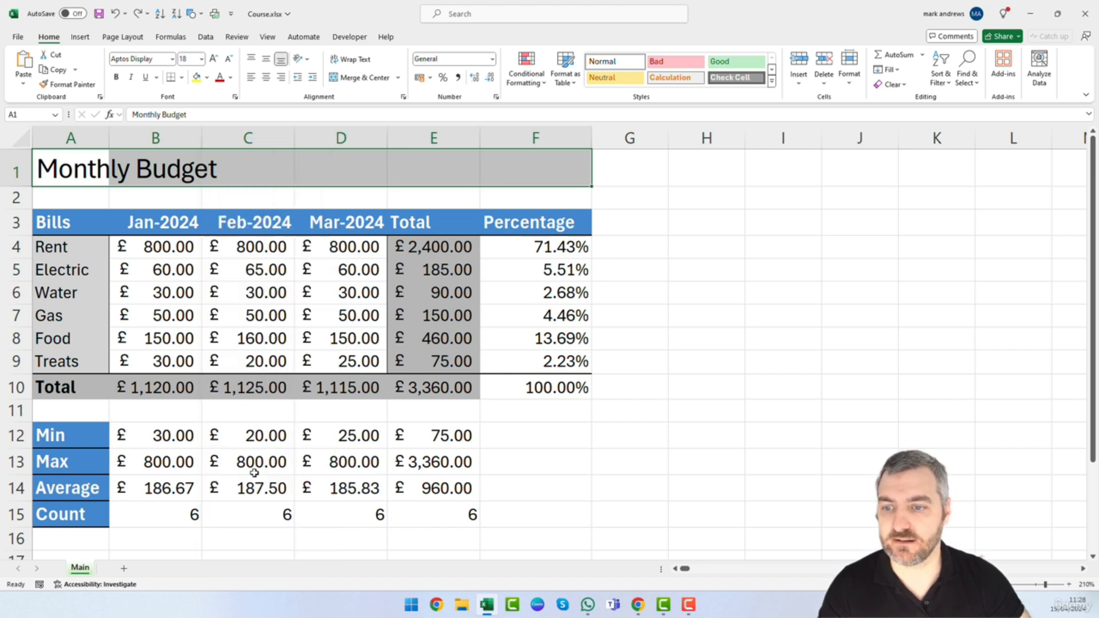
left_click_drag(202, 247, 322, 138)
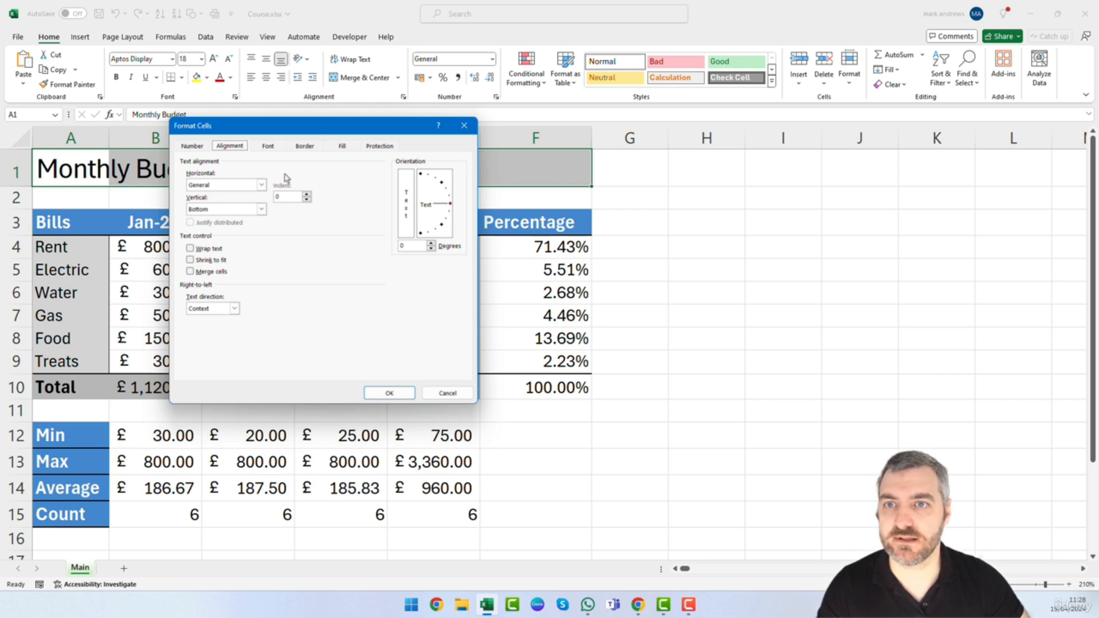
left_click(261, 184)
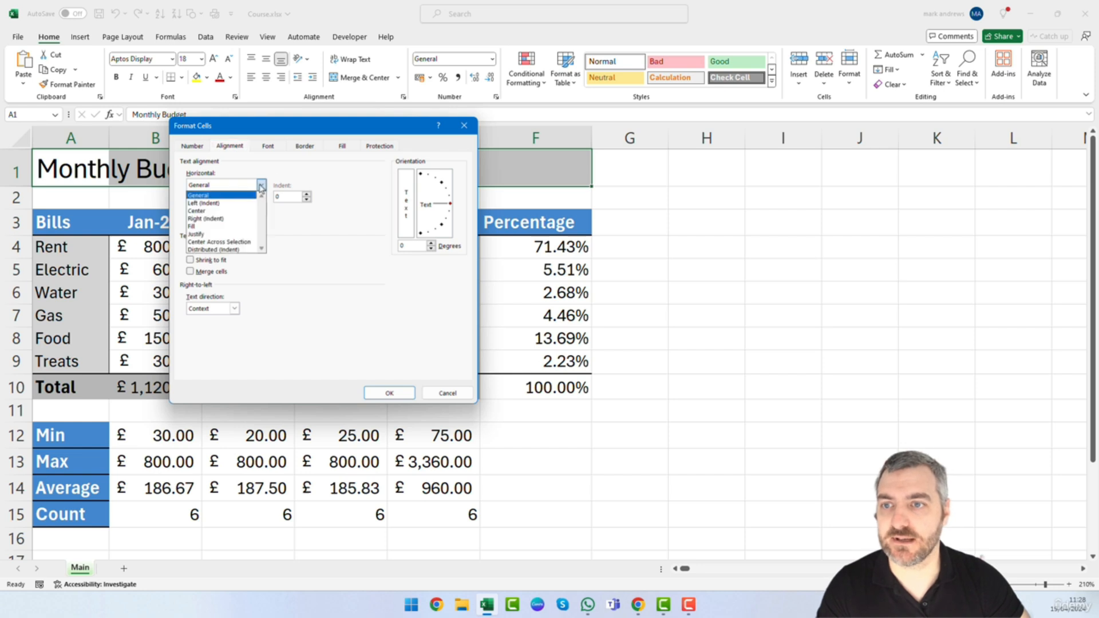
left_click(238, 242)
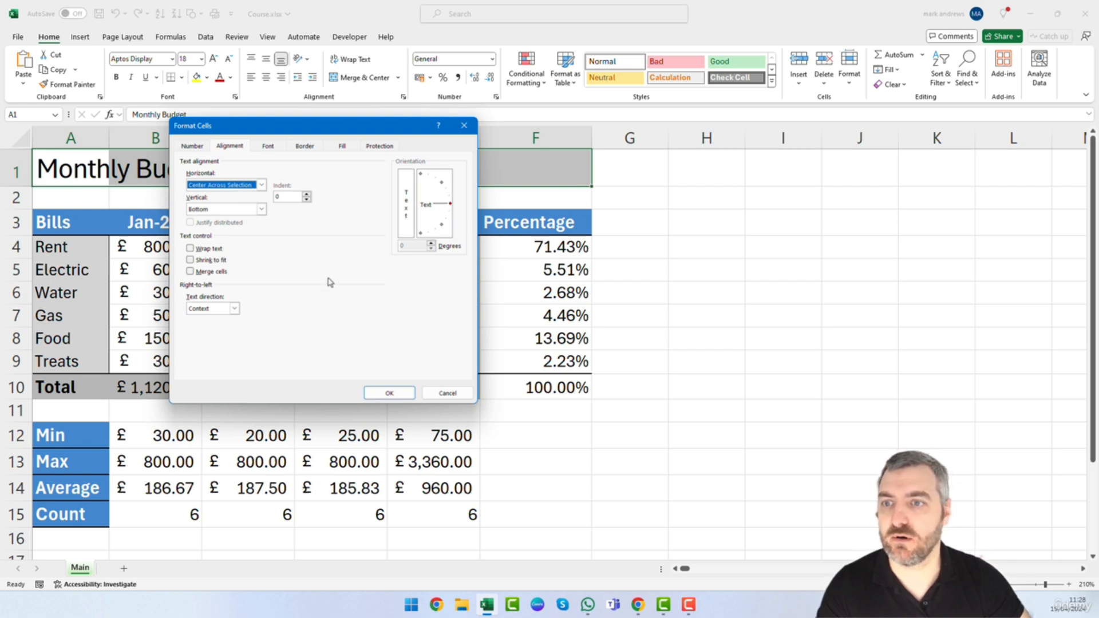
left_click(393, 400)
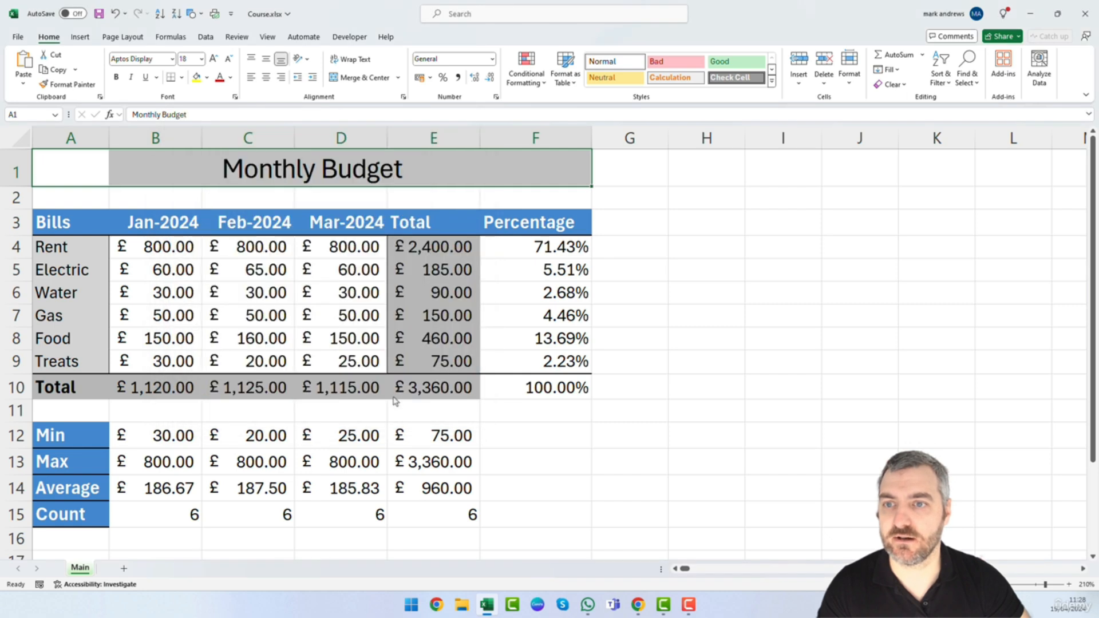
left_click(636, 158)
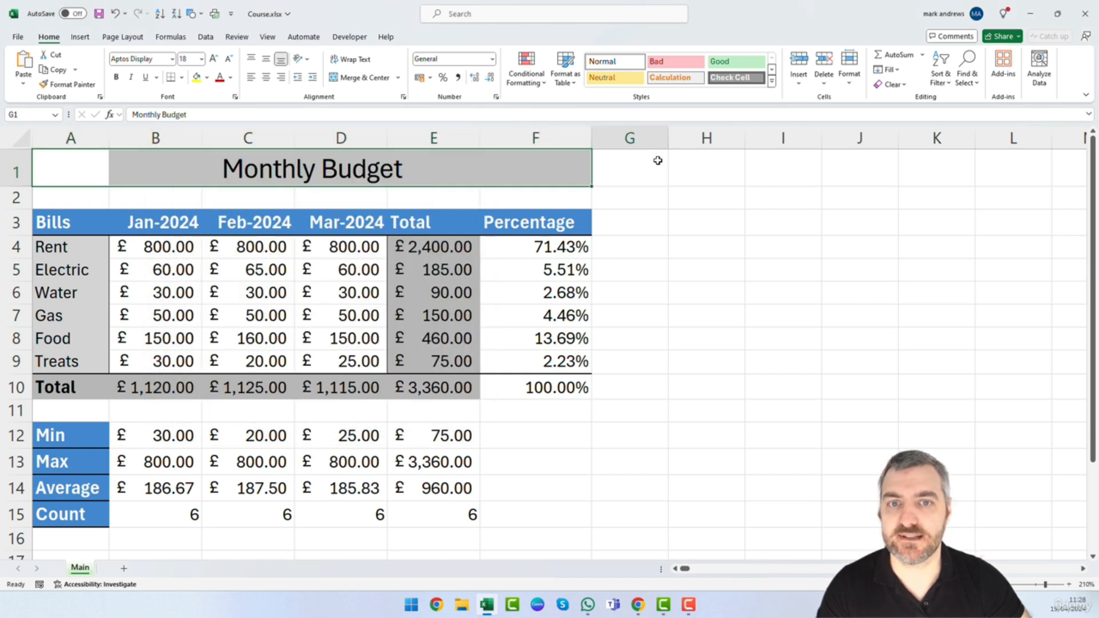
Check that the cells from A1 to F1 under the centered title can each be selected individually.
left_click(515, 177)
left_click(436, 168)
left_click(351, 178)
left_click(277, 170)
left_click(166, 173)
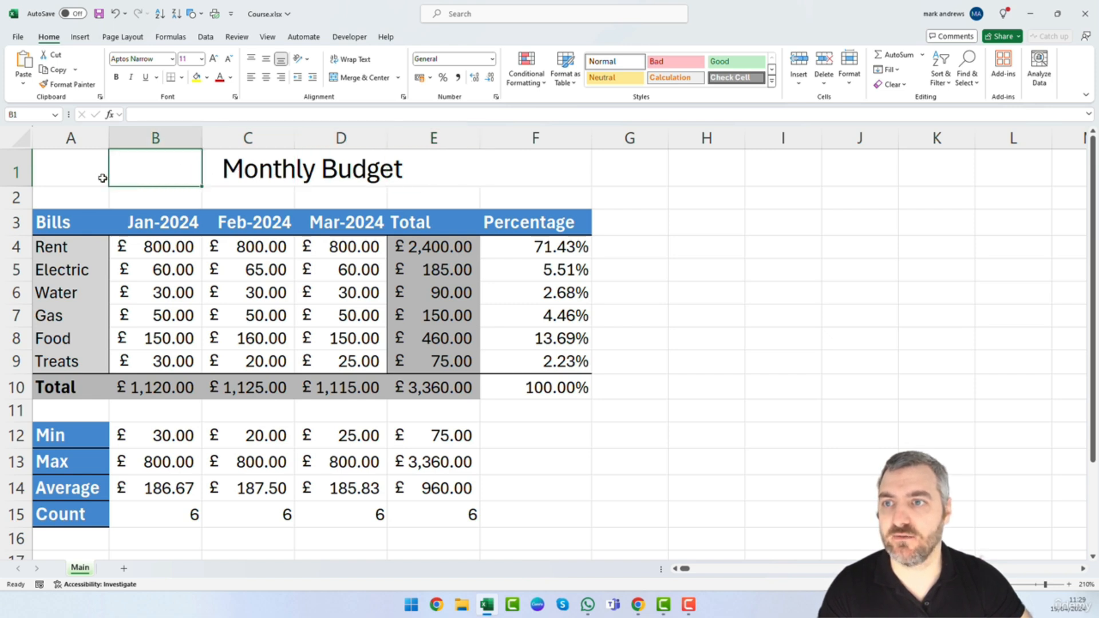
left_click(93, 178)
left_click(152, 175)
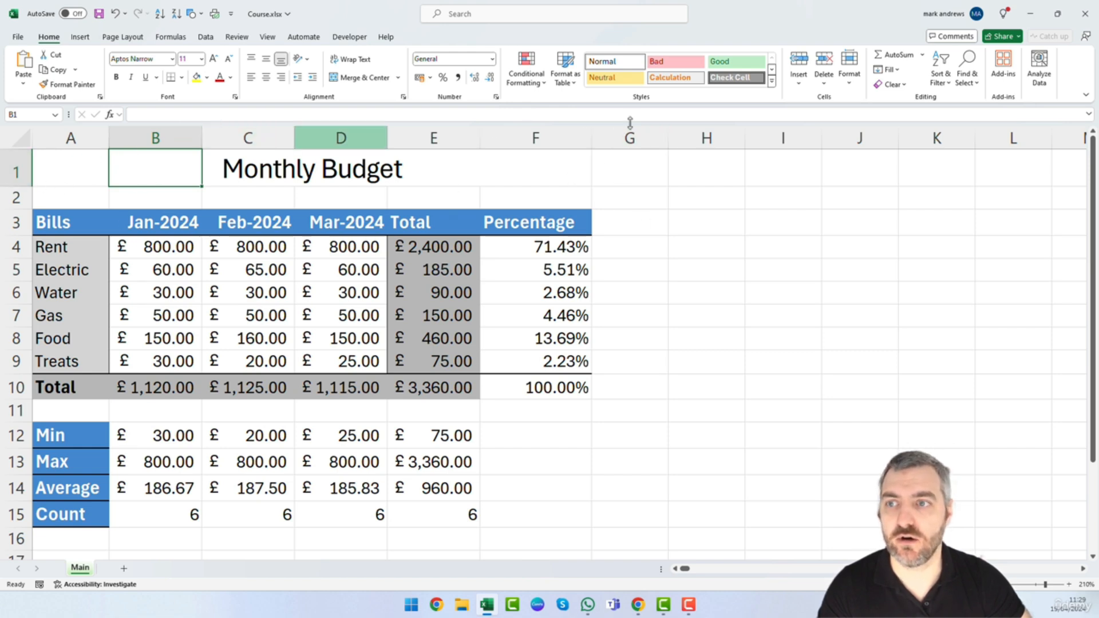
left_click(550, 176)
left_click(454, 177)
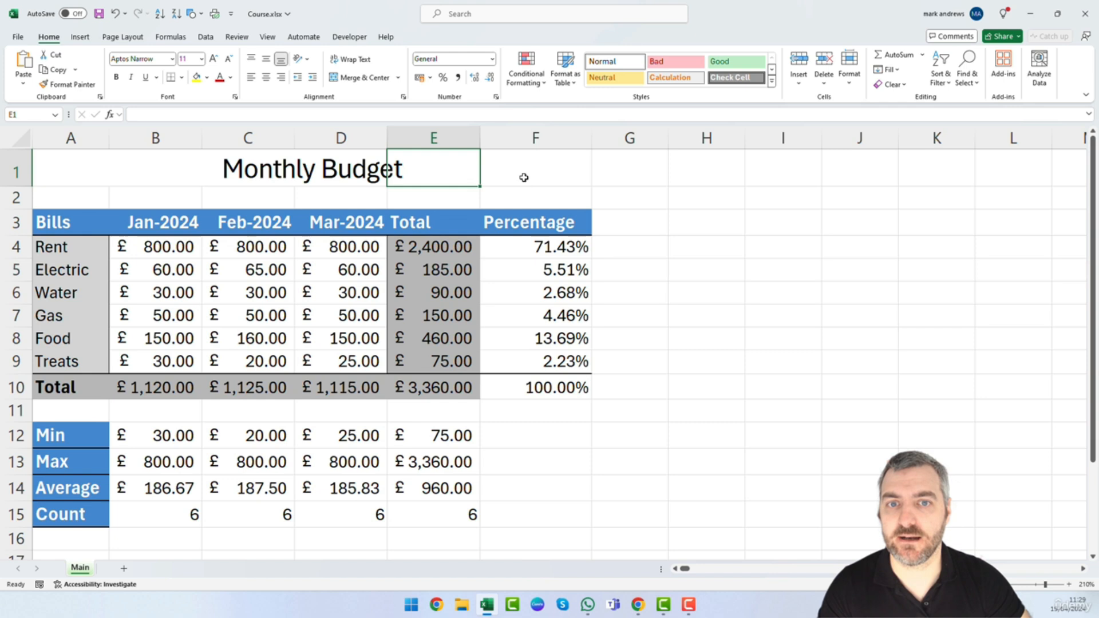
Enter the text "hello" in cell F1 beside the centered title.
left_click(546, 166)
type("hello")
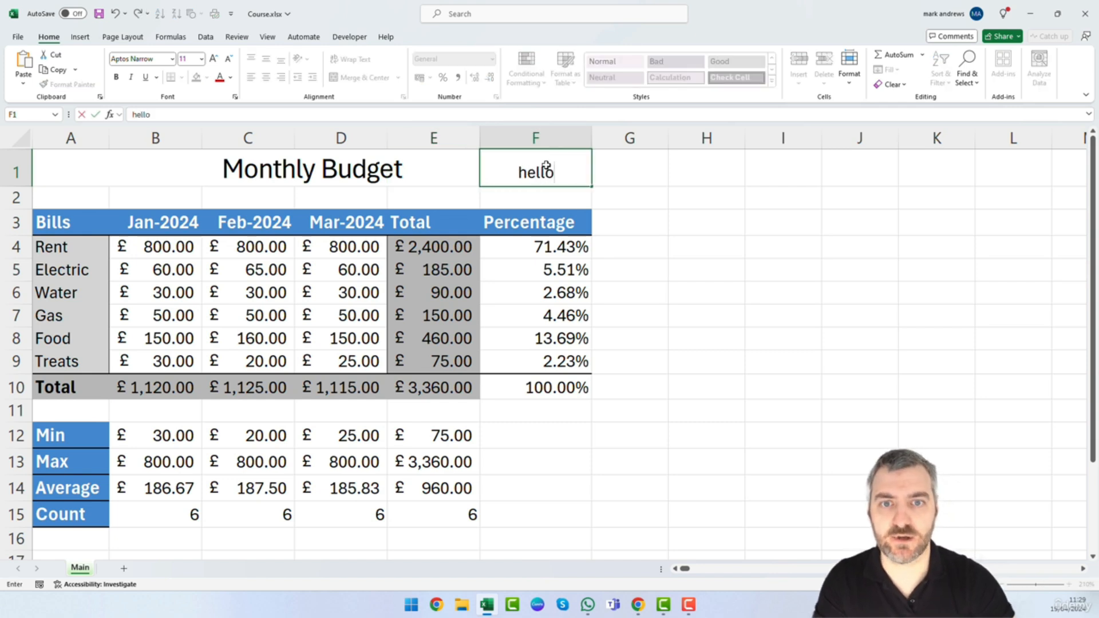
key("Return")
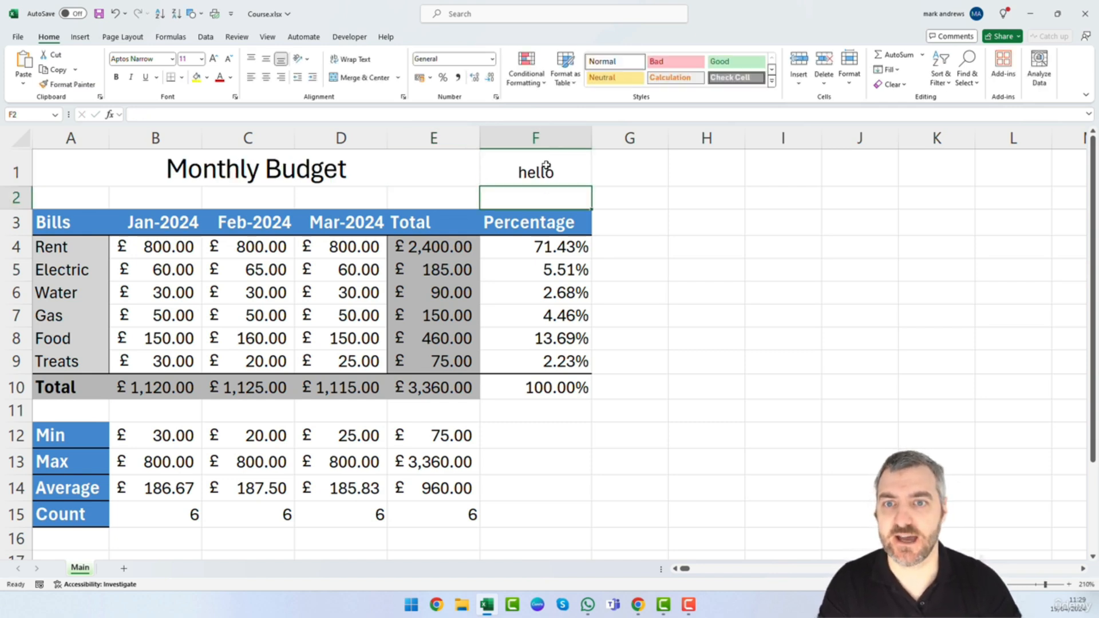
Clear the text "hello" from cell F1 so the centered title spans the table width.
left_click(556, 170)
key("Delete")
left_click(625, 201)
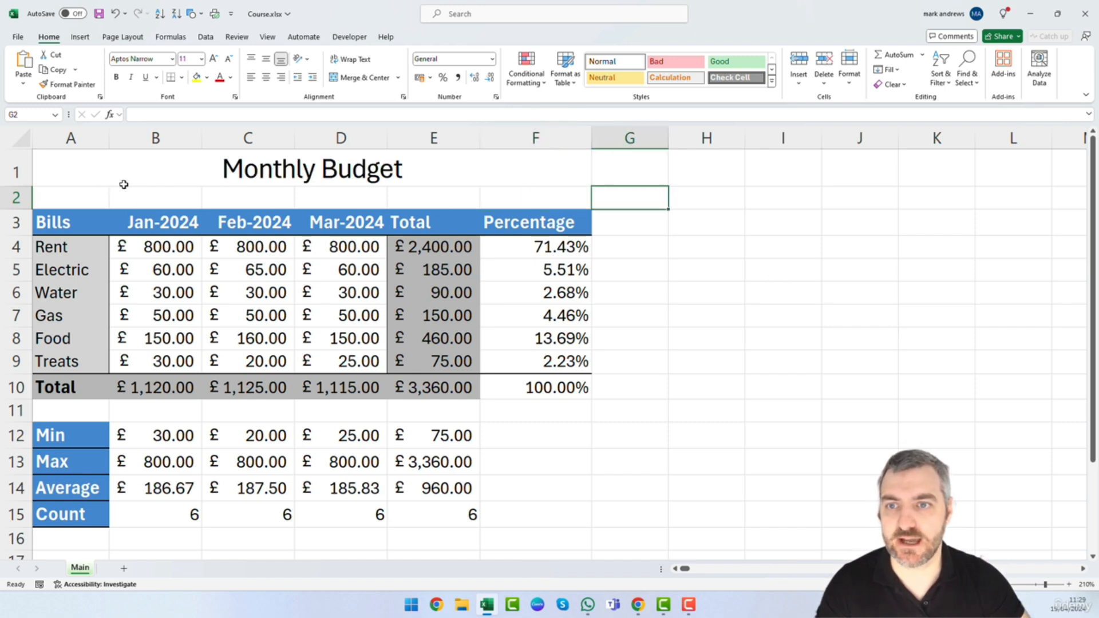
Remove the centering from A1:F1 by unmerging the range, and left-align the title in A1.
left_click(86, 172)
left_click_drag(86, 172, 506, 147)
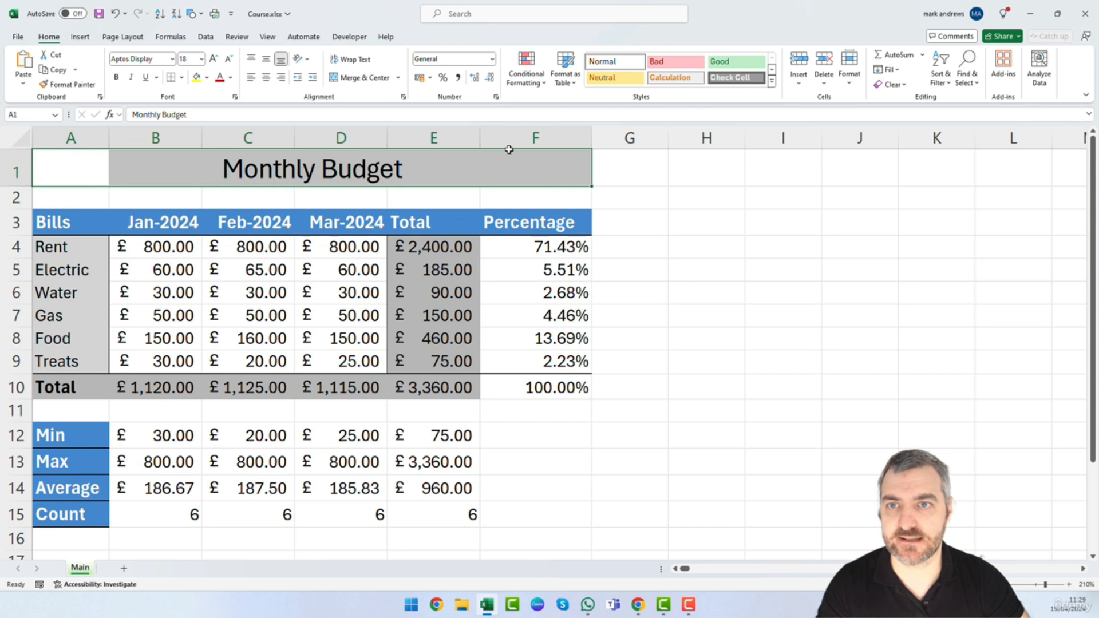
left_click(398, 78)
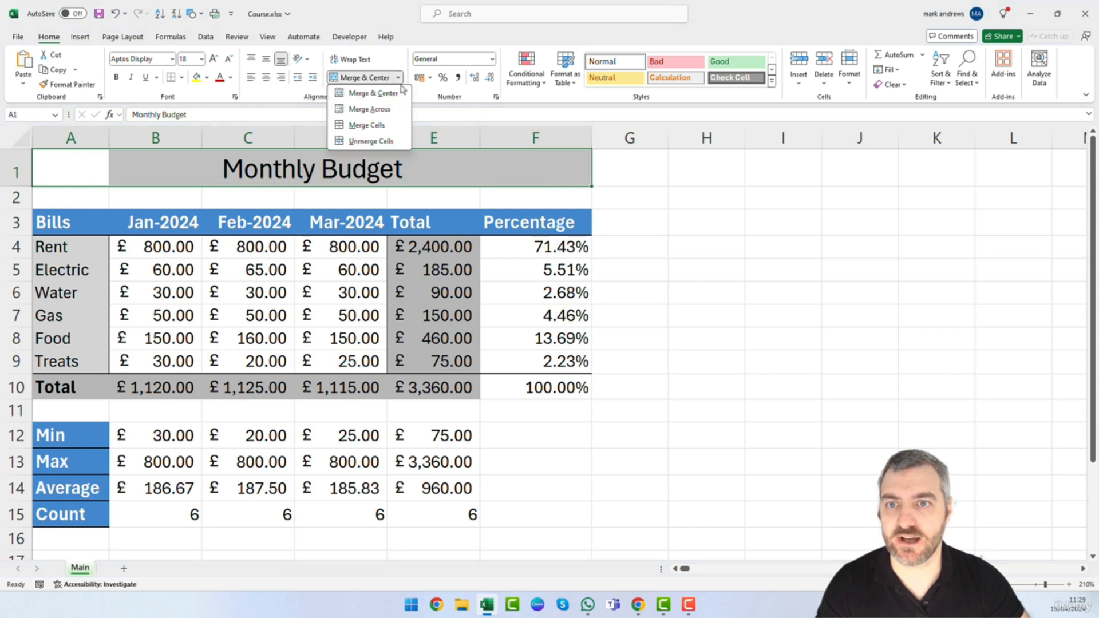
left_click(385, 144)
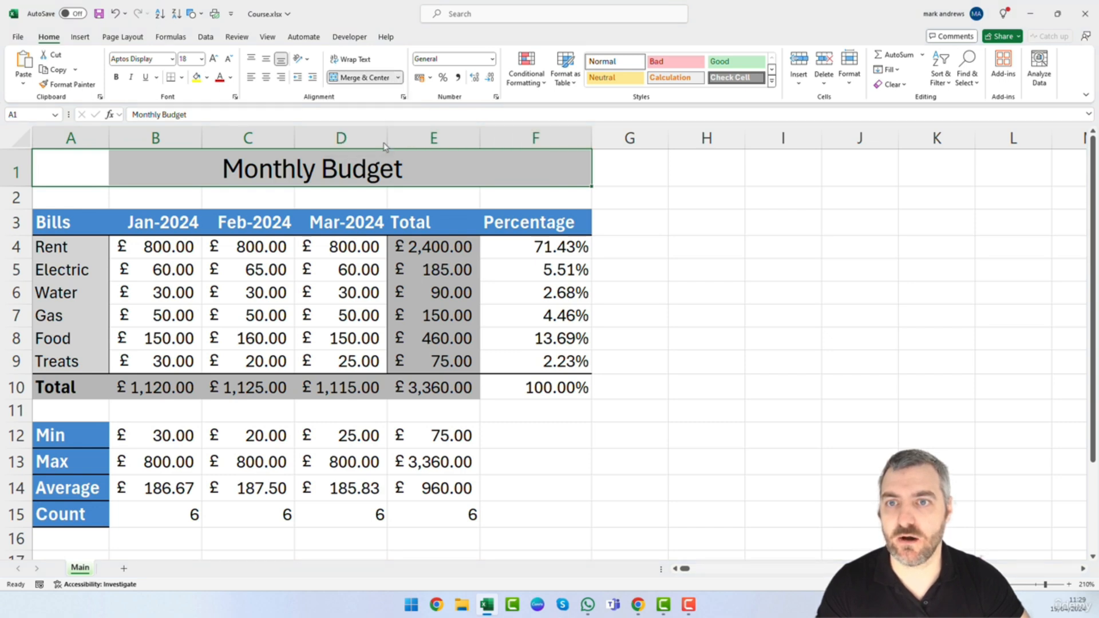
left_click(657, 246)
left_click(63, 175)
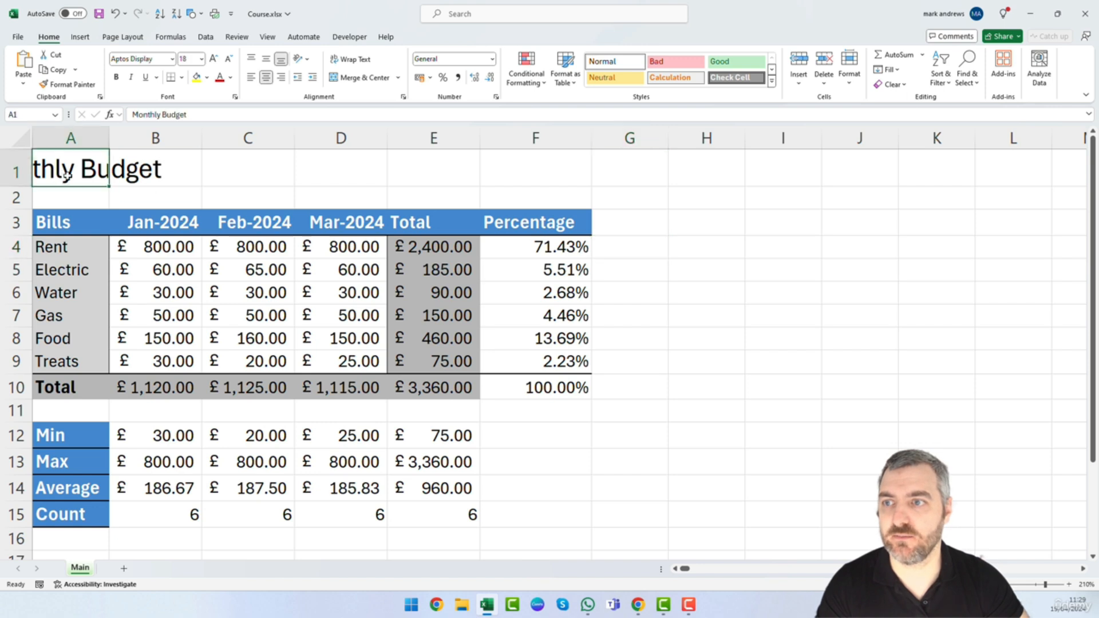
left_click(252, 79)
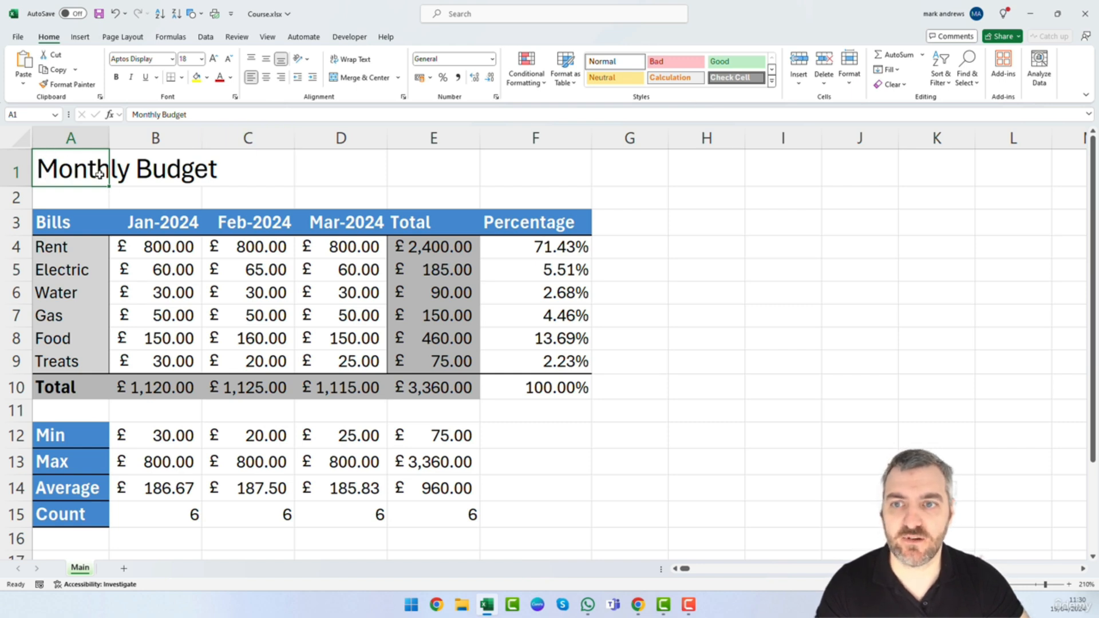
Merge and center the Monthly Budget title across A1:F1.
left_click_drag(103, 173, 172, 169)
left_click_drag(311, 159, 572, 166)
left_click(365, 77)
left_click(673, 203)
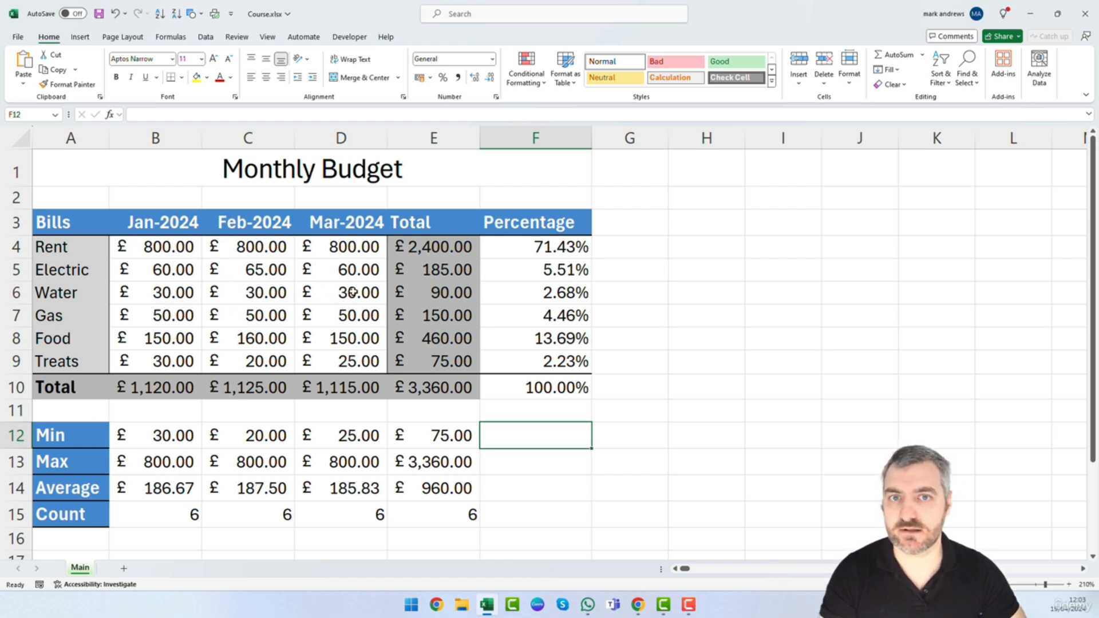
Set up a Greater Than conditional formatting rule with the threshold 150 for the bill amounts in B4:D9.
left_click(143, 245)
left_click_drag(181, 265, 358, 363)
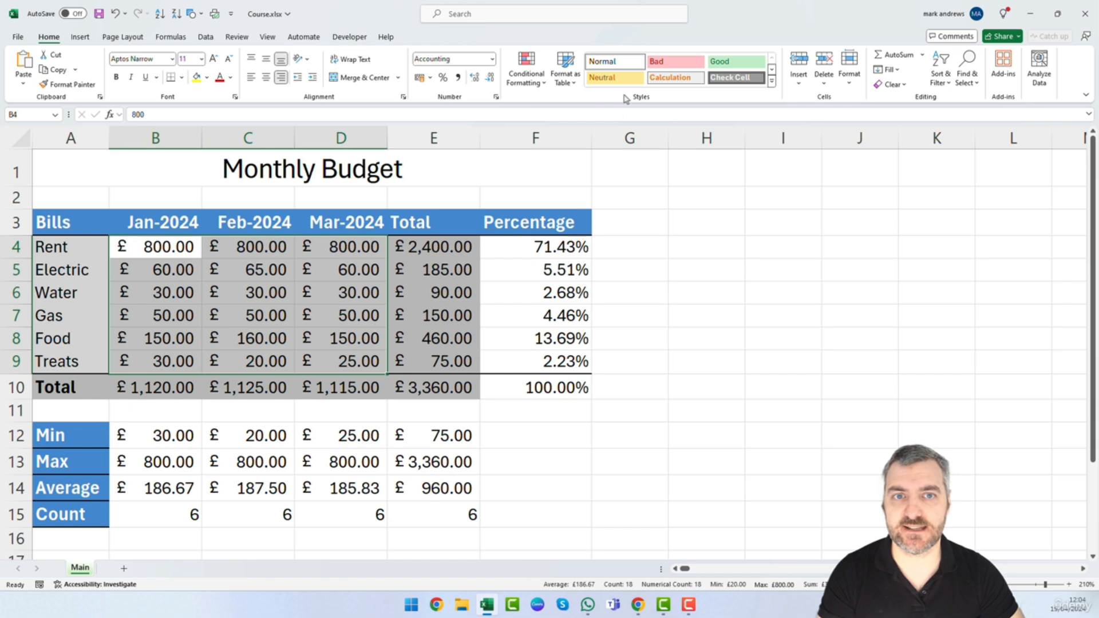
left_click(535, 71)
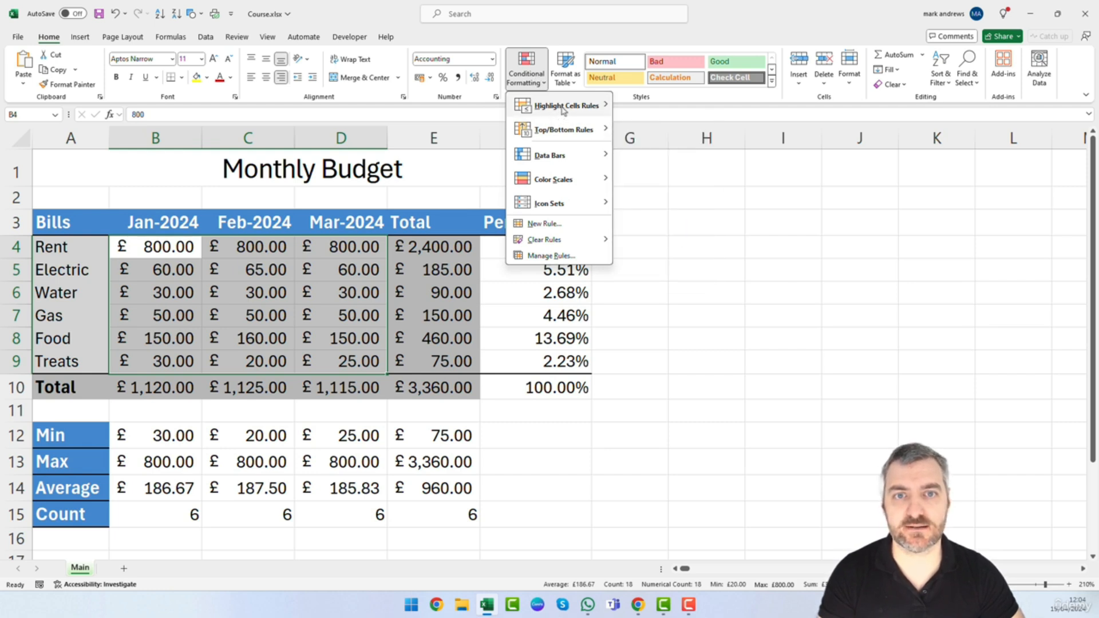
mouse_move(547, 117)
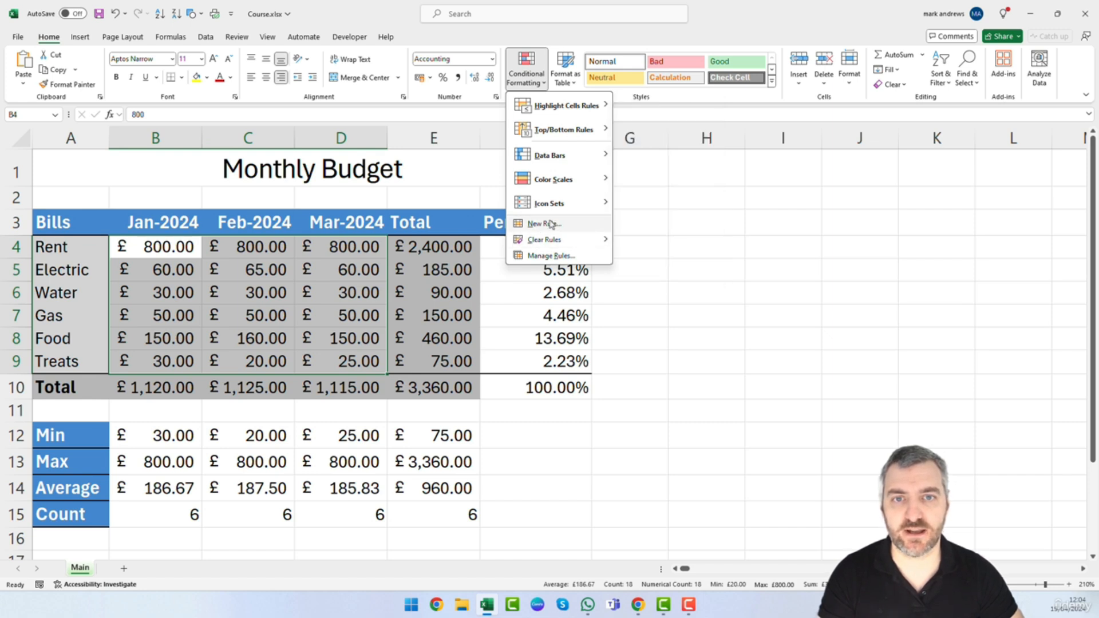
mouse_move(579, 107)
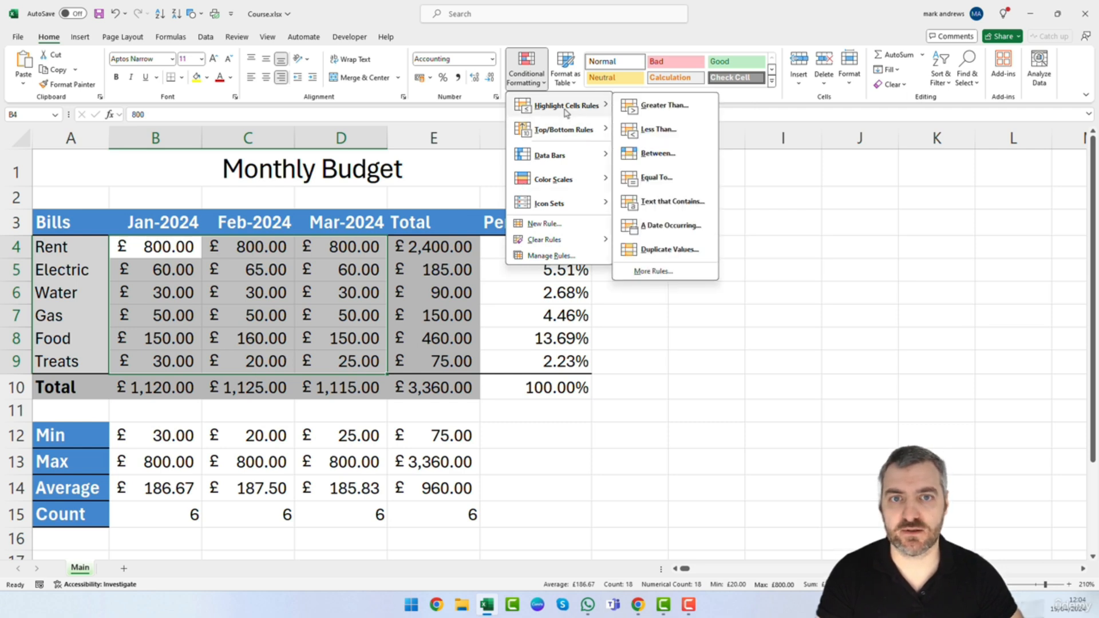
left_click(697, 109)
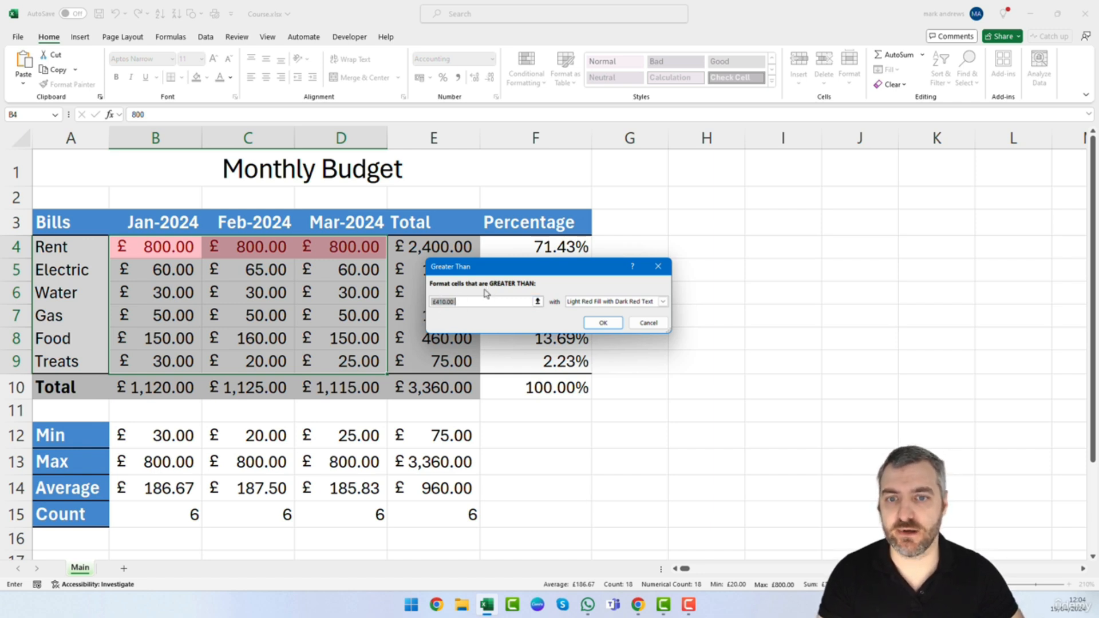
type("150")
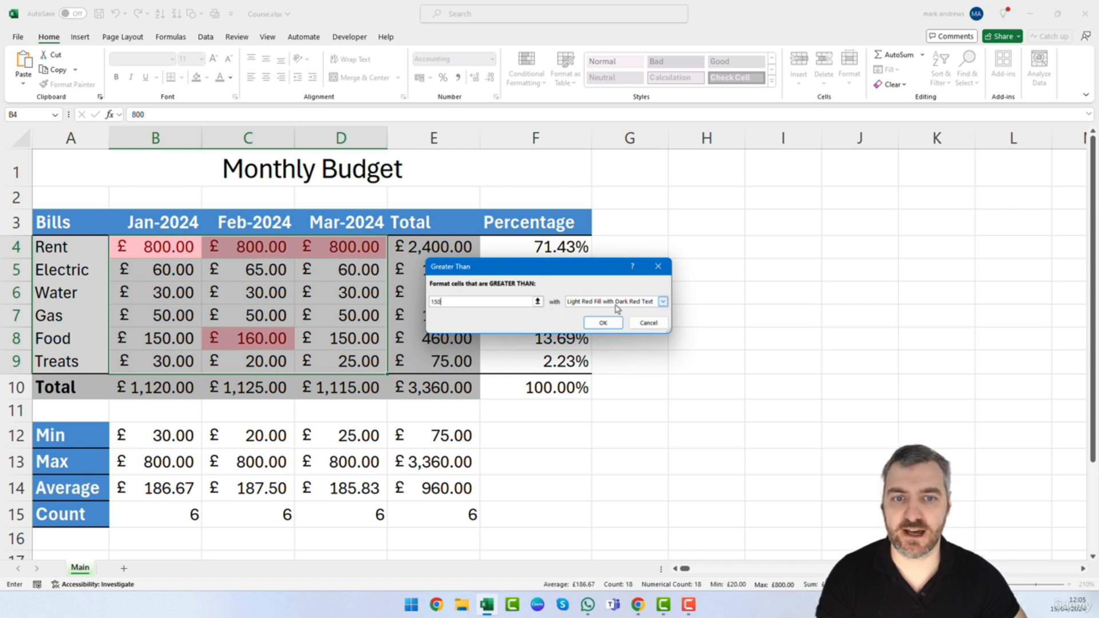
Examine the border and fill choices offered by the rule's custom format, and leave them without changes.
left_click(662, 302)
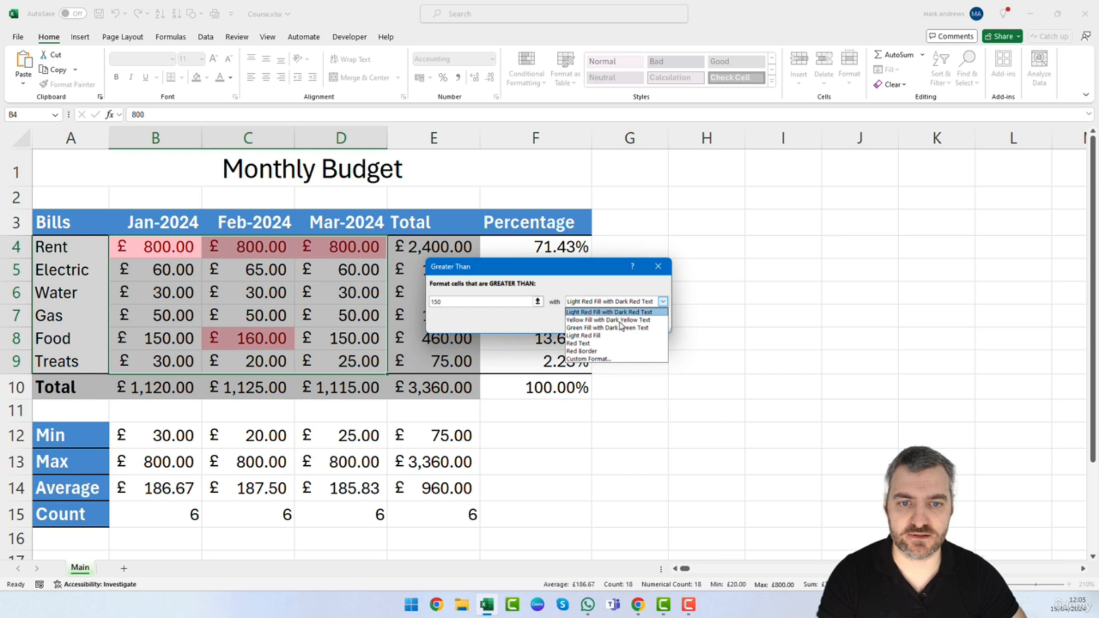
left_click(610, 359)
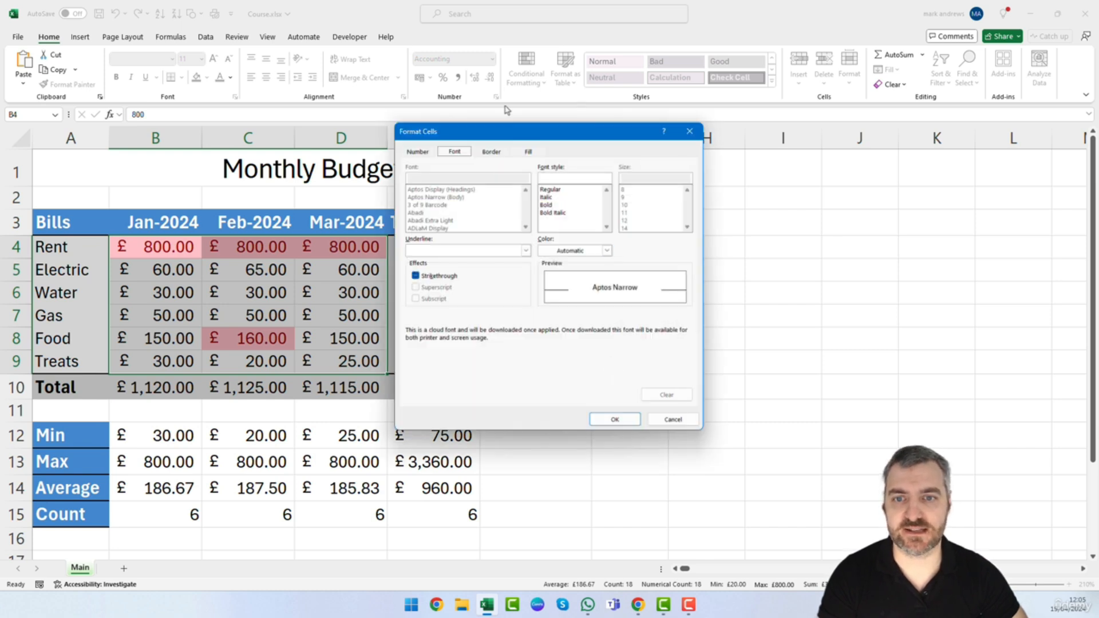
left_click(488, 152)
left_click(527, 152)
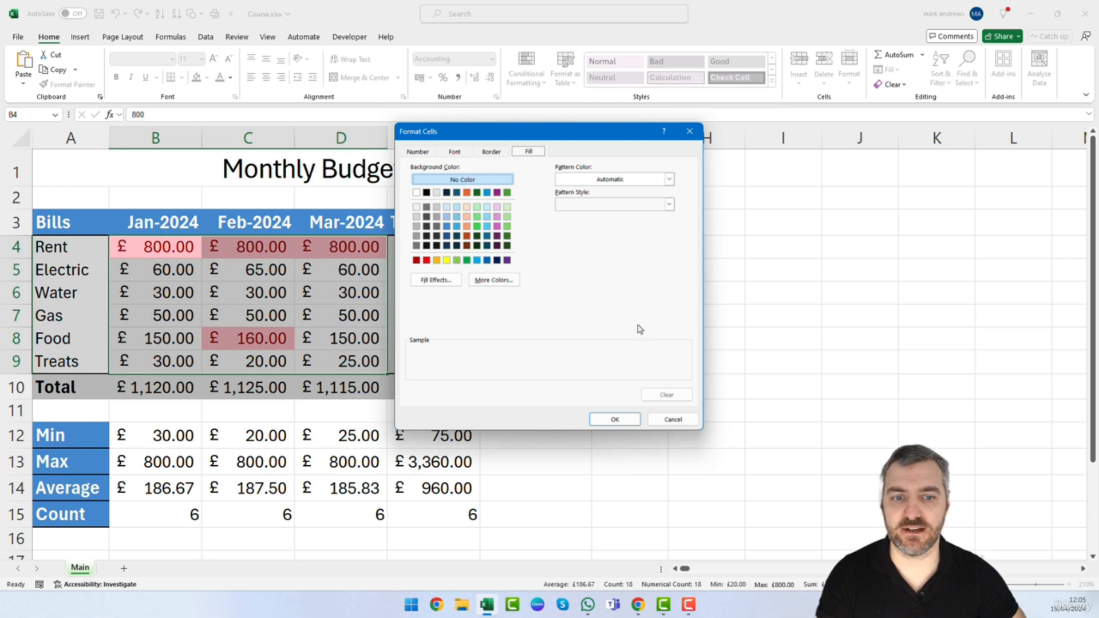
key("Escape")
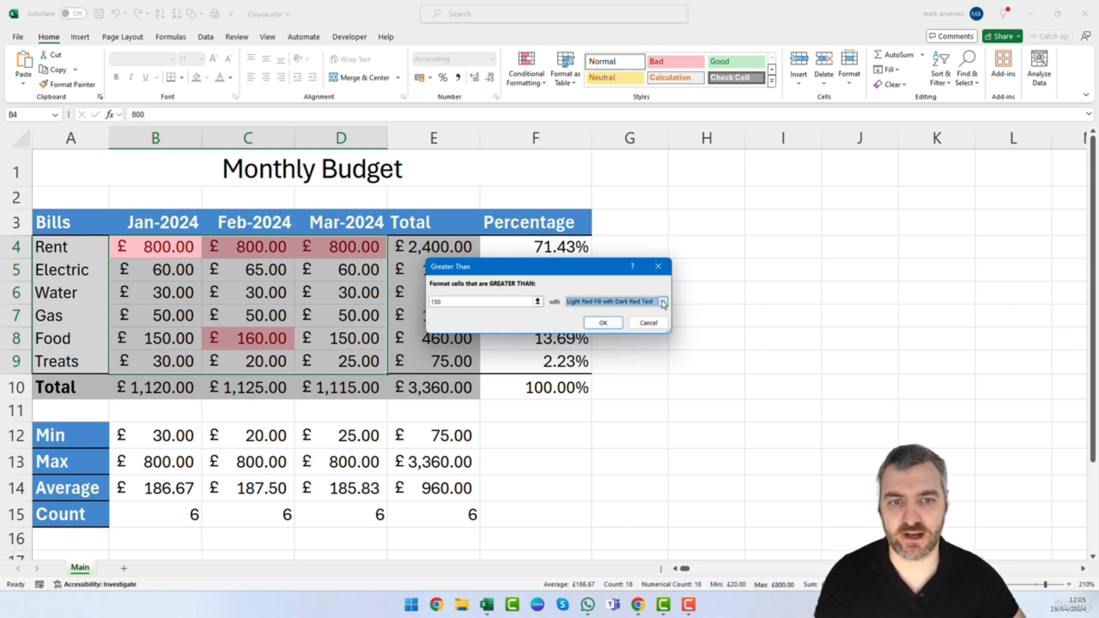
Apply the Greater Than rule using Light Red Fill with Dark Red Text.
left_click(599, 324)
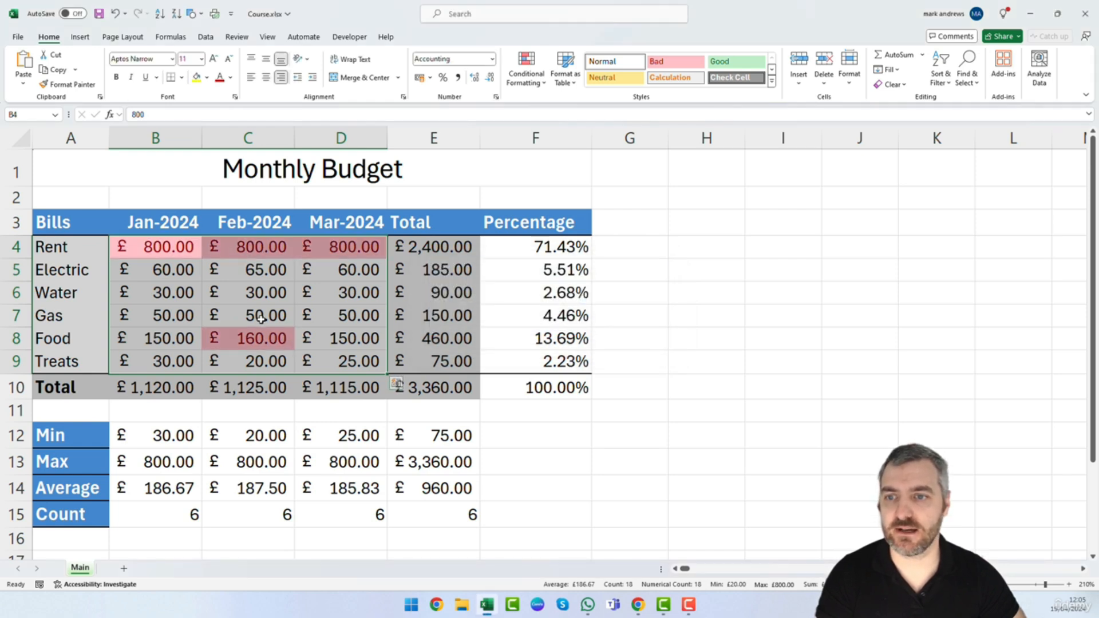
left_click(351, 360)
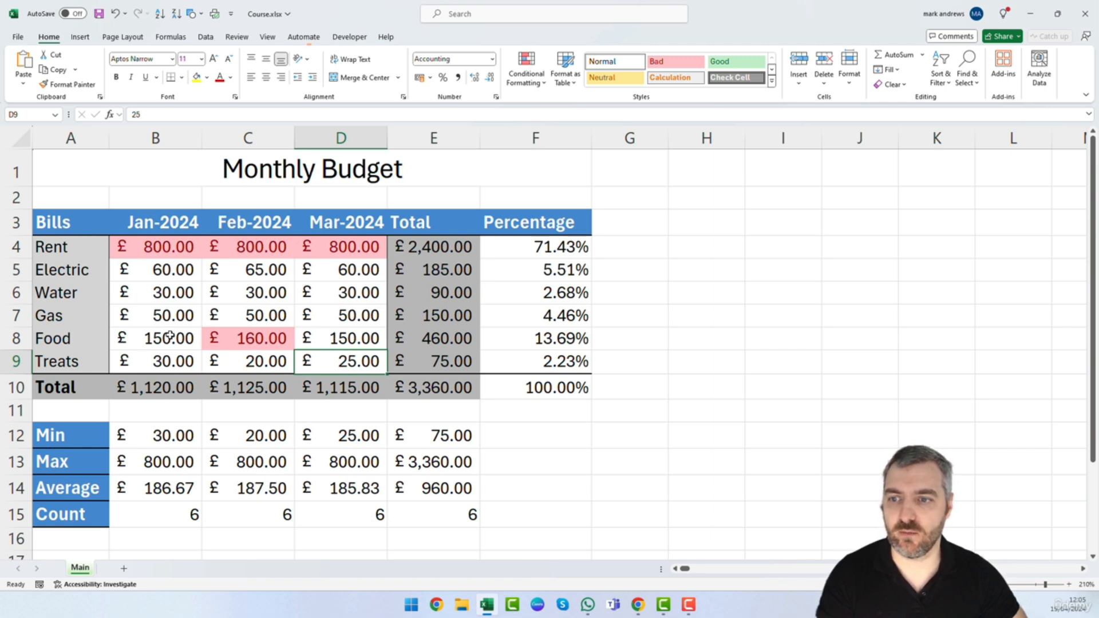
Test the highlight rule by changing the March Food amount in D8 to 151 and back to 150.
left_click(355, 338)
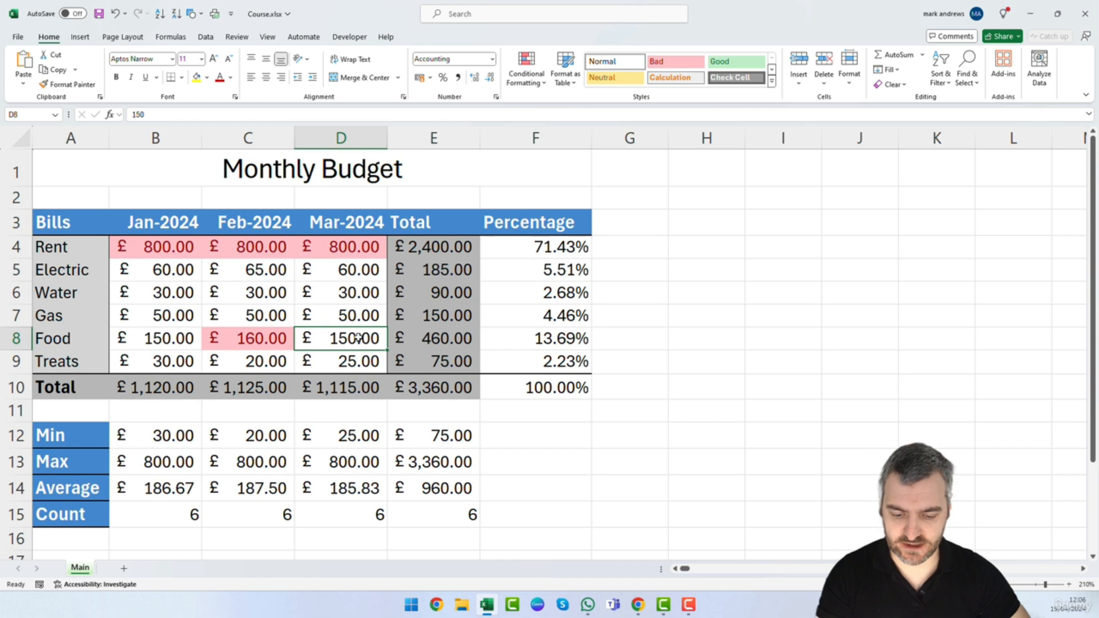
type("151")
key("Return")
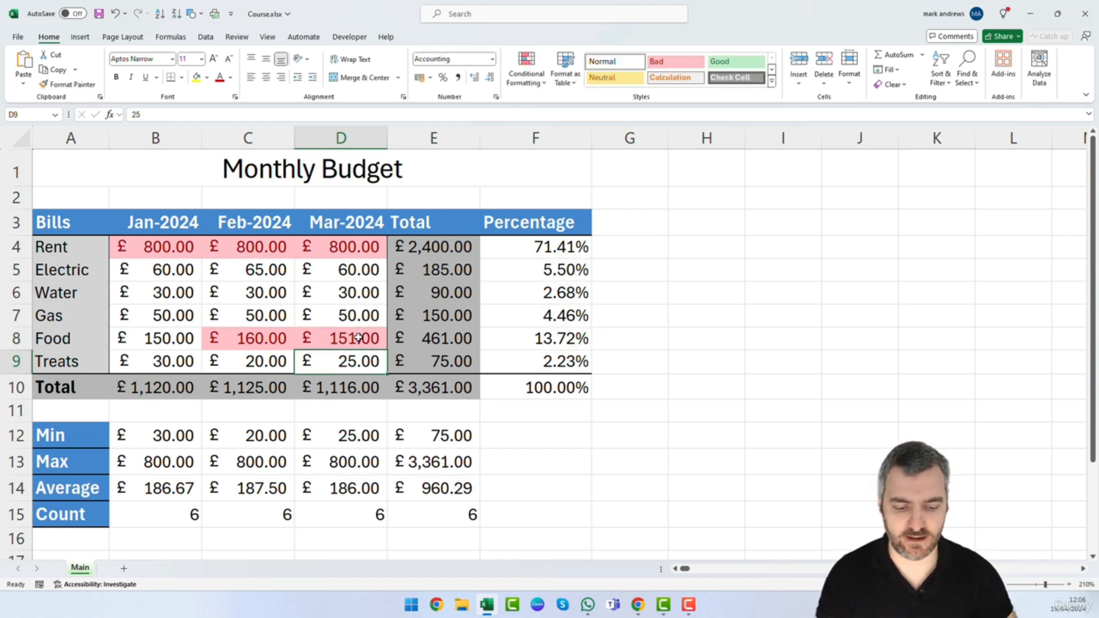
left_click(357, 338)
type("150")
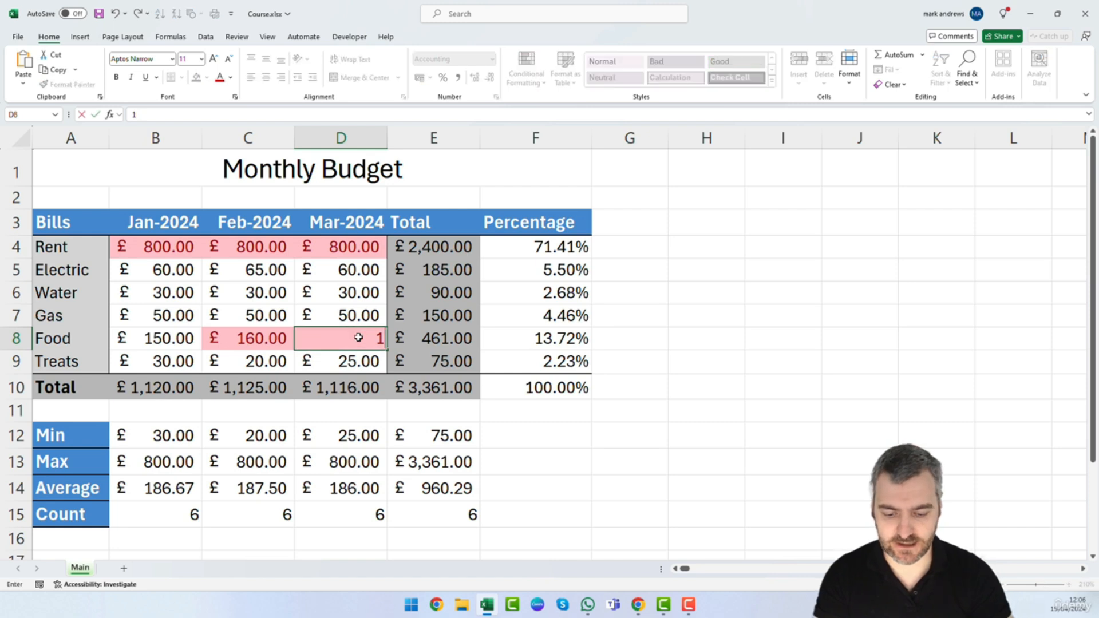
key("Return")
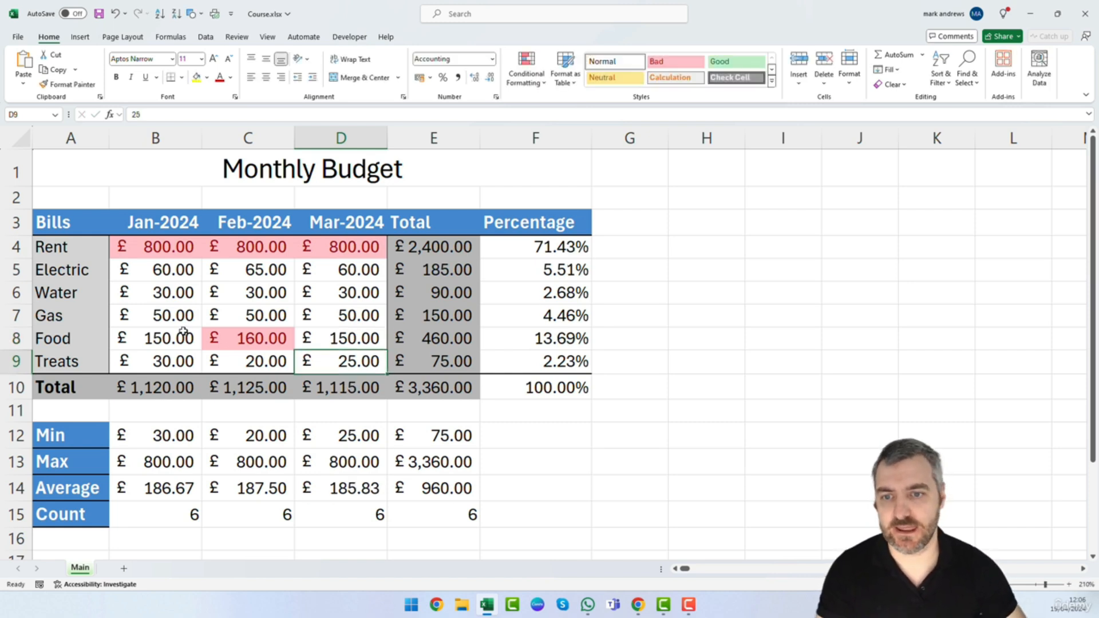
Test the rule by entering 200 as the February Water amount in C6, and undo the entry.
left_click(229, 293)
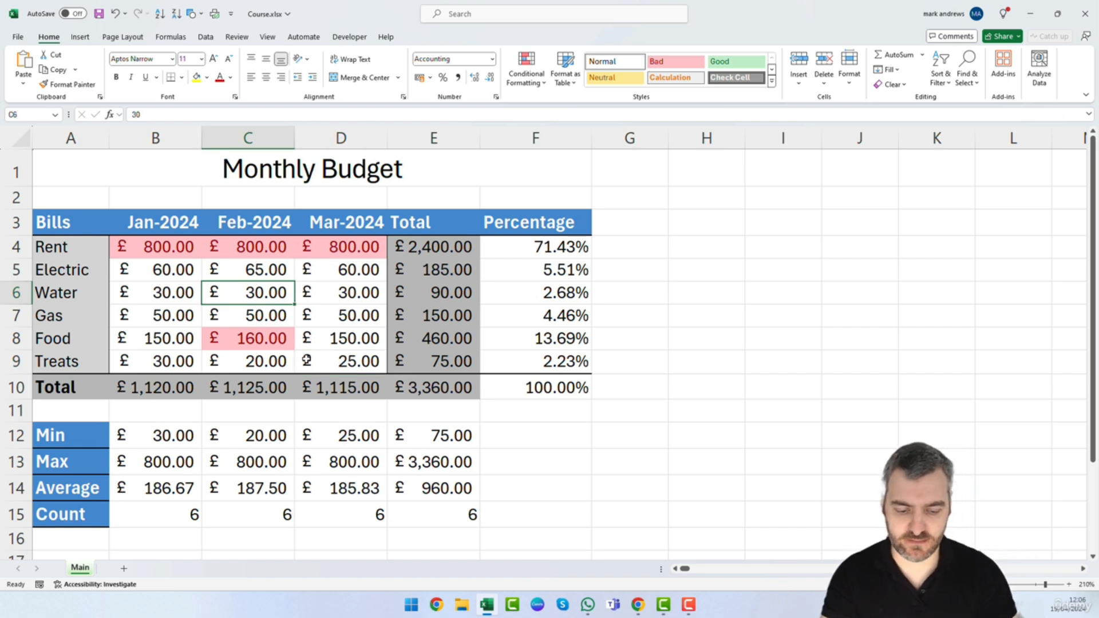
type("200")
key("Return")
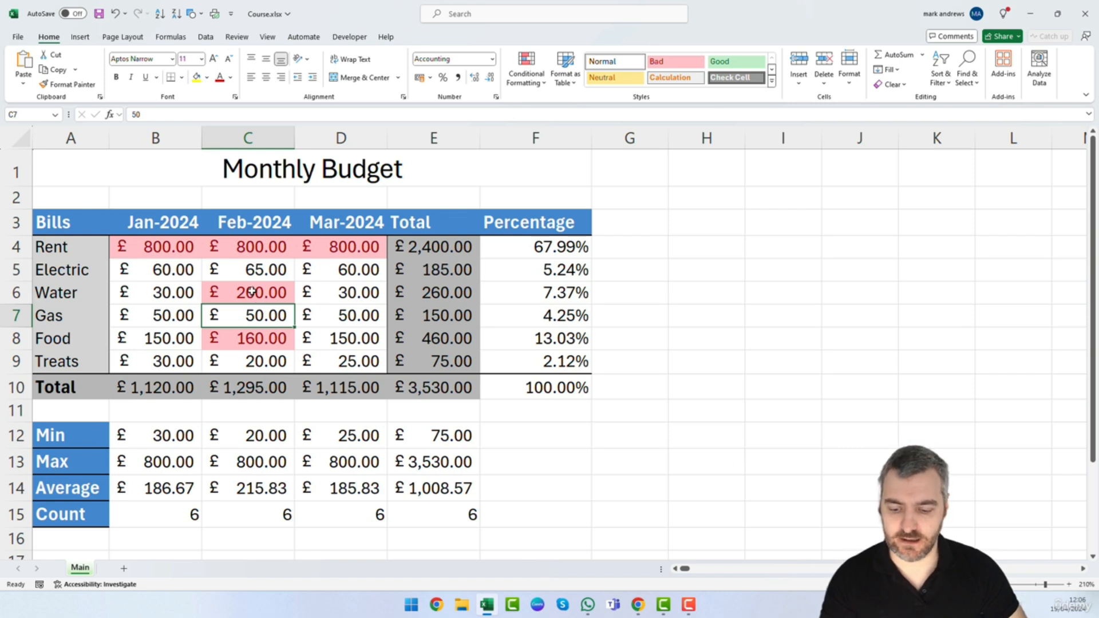
key("ctrl+z")
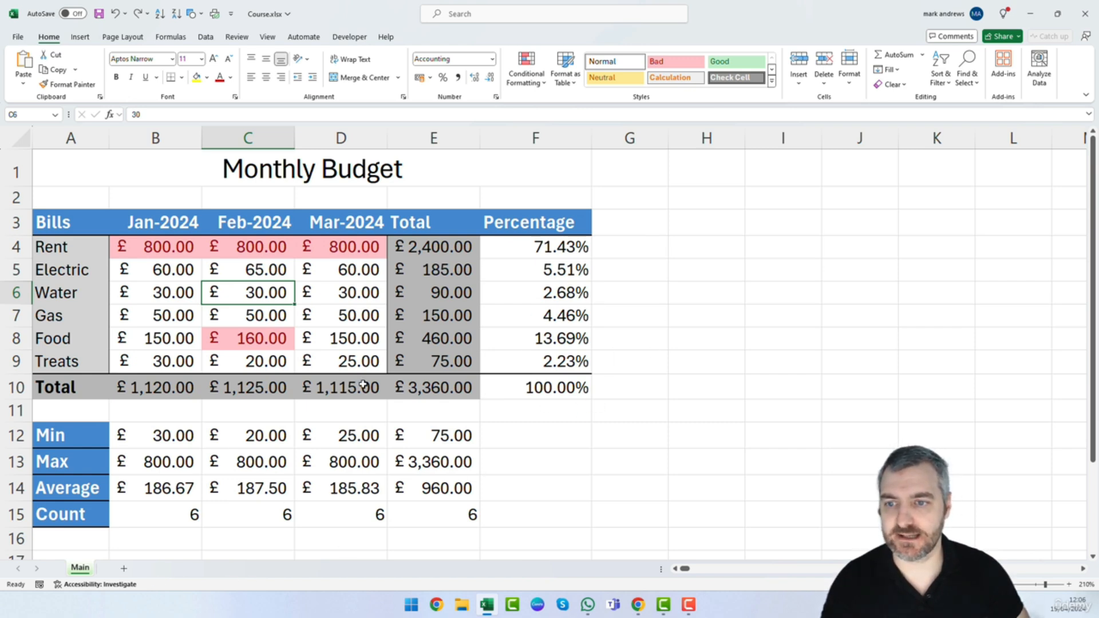
Open the conditional formatting options for the bill amounts in B4:D9.
left_click_drag(151, 252, 366, 359)
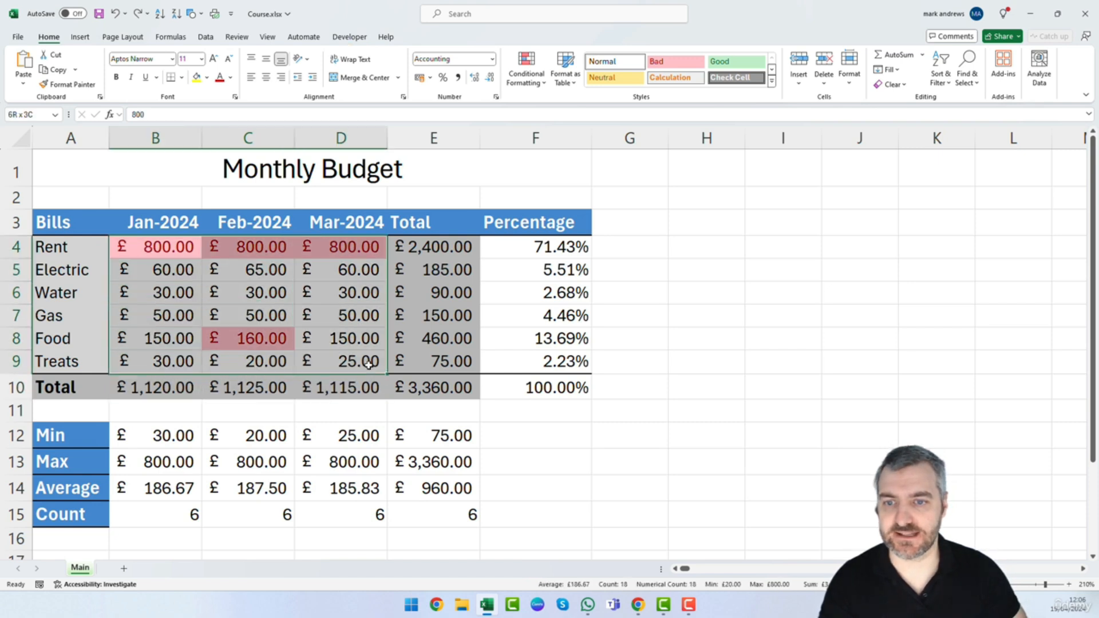
left_click(527, 76)
mouse_move(539, 107)
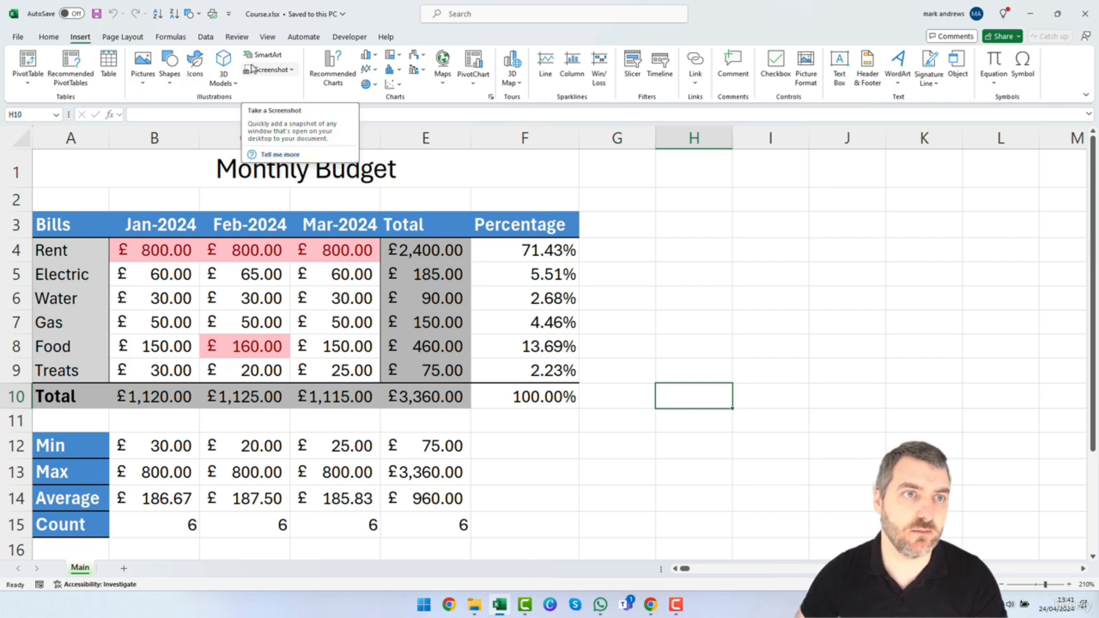
Open the stock images for placing a picture in cell H10 and search them for "budget".
left_click(143, 68)
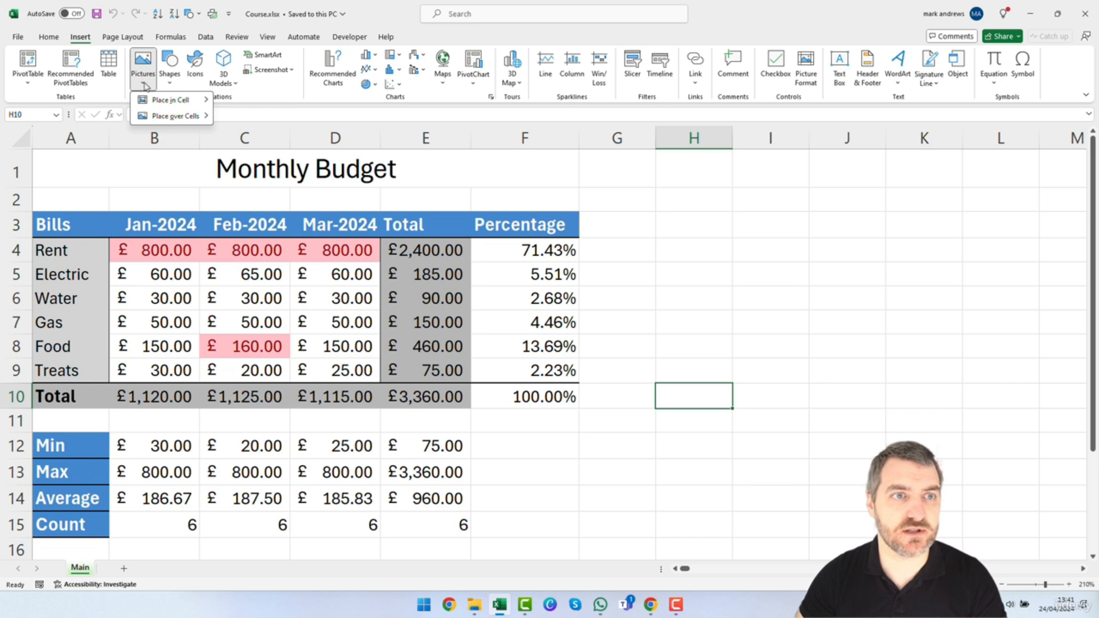
mouse_move(163, 117)
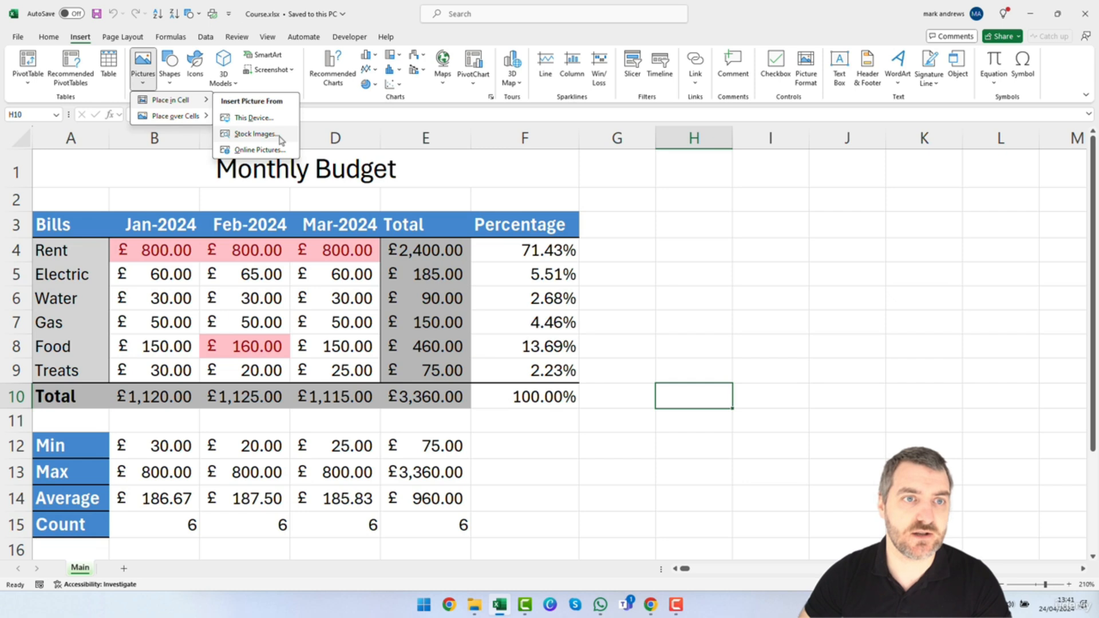
left_click(256, 133)
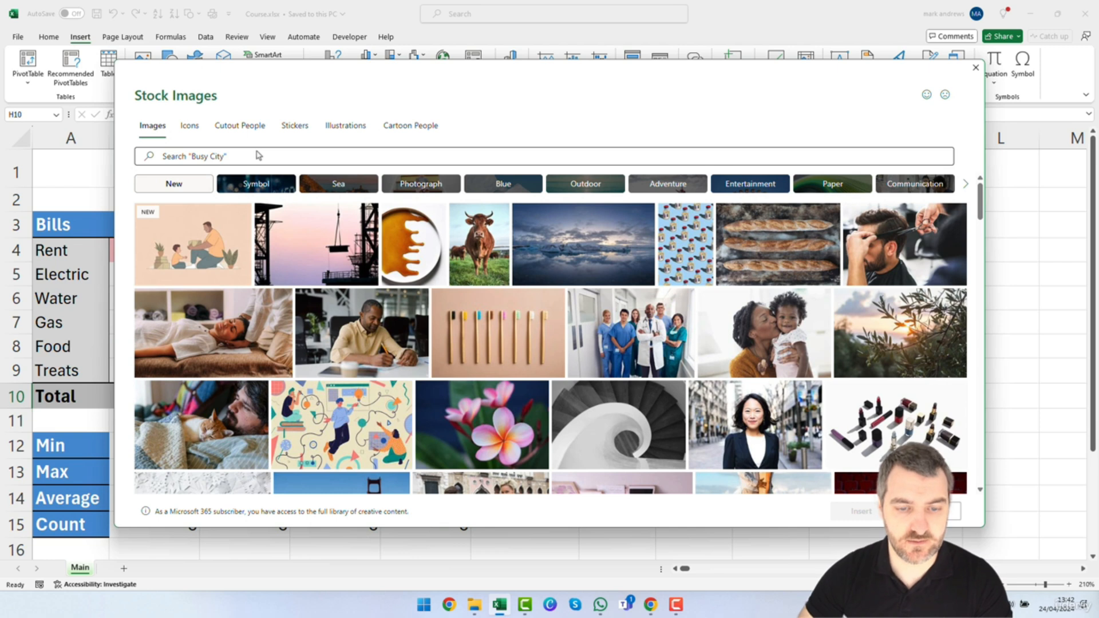
left_click(219, 157)
type("budget")
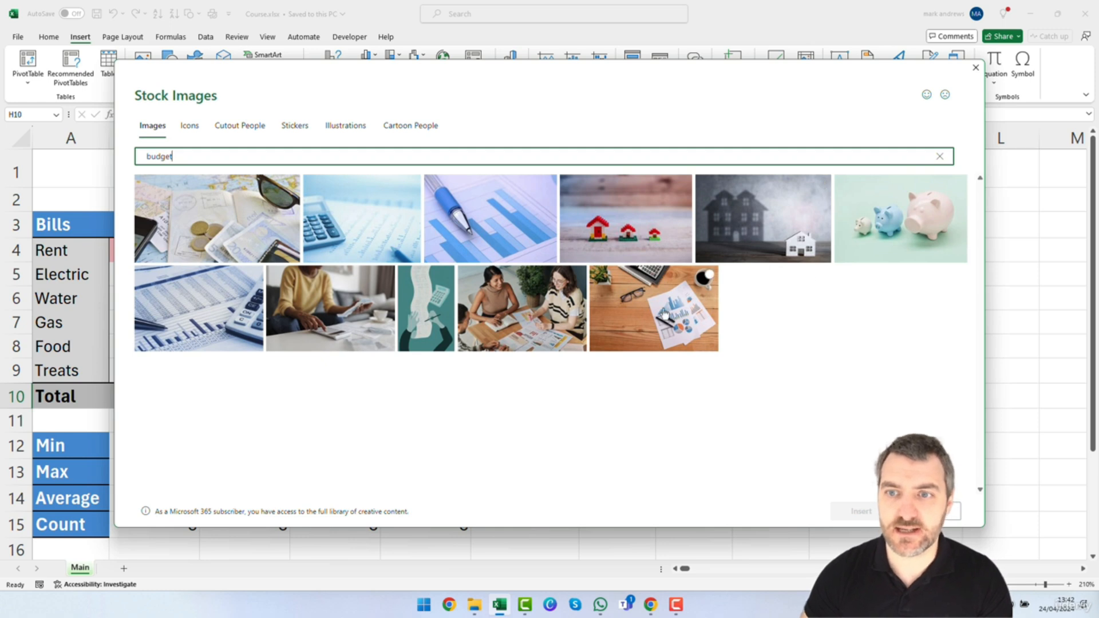
Search the stock icons for "money" and insert the piggy bank outline icon into cell H10.
left_click(194, 129)
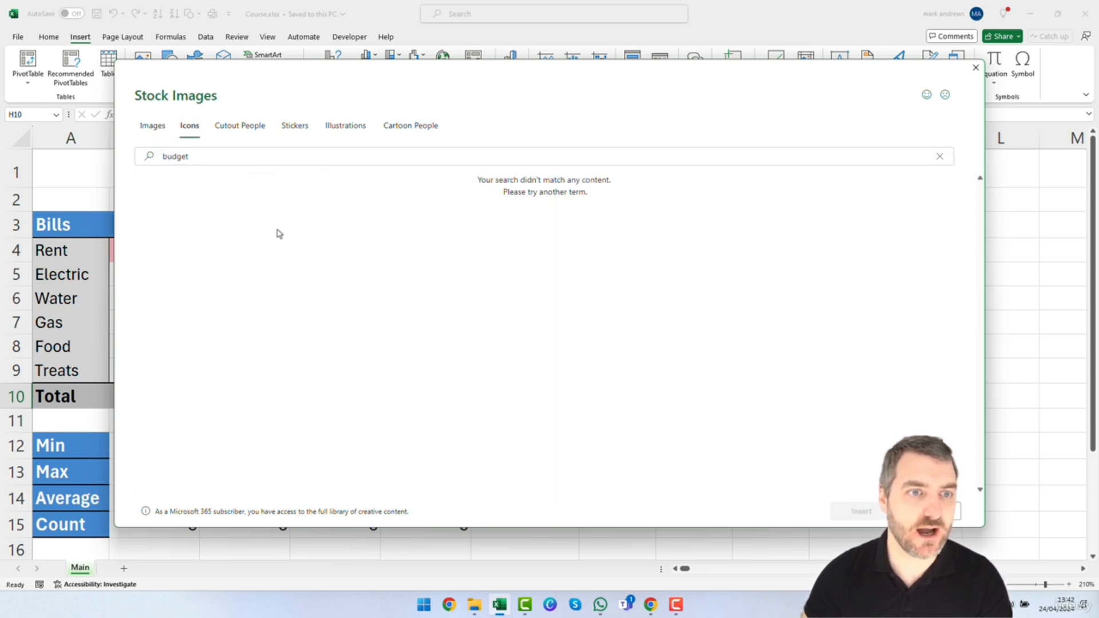
left_click(153, 127)
left_click(188, 128)
double_click(192, 157)
type("money")
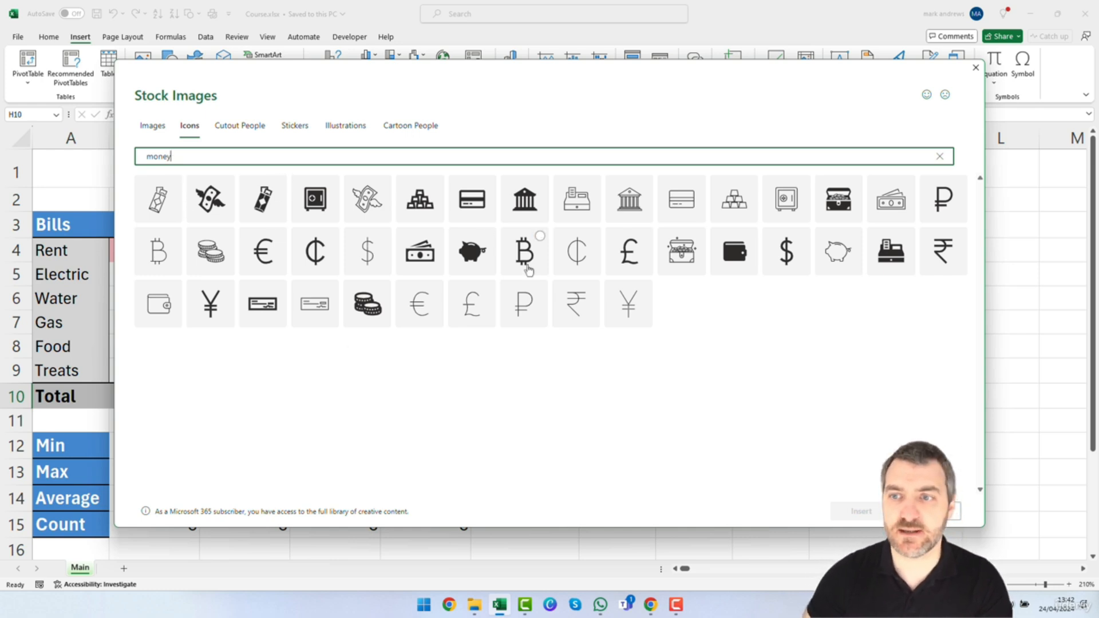
left_click(835, 251)
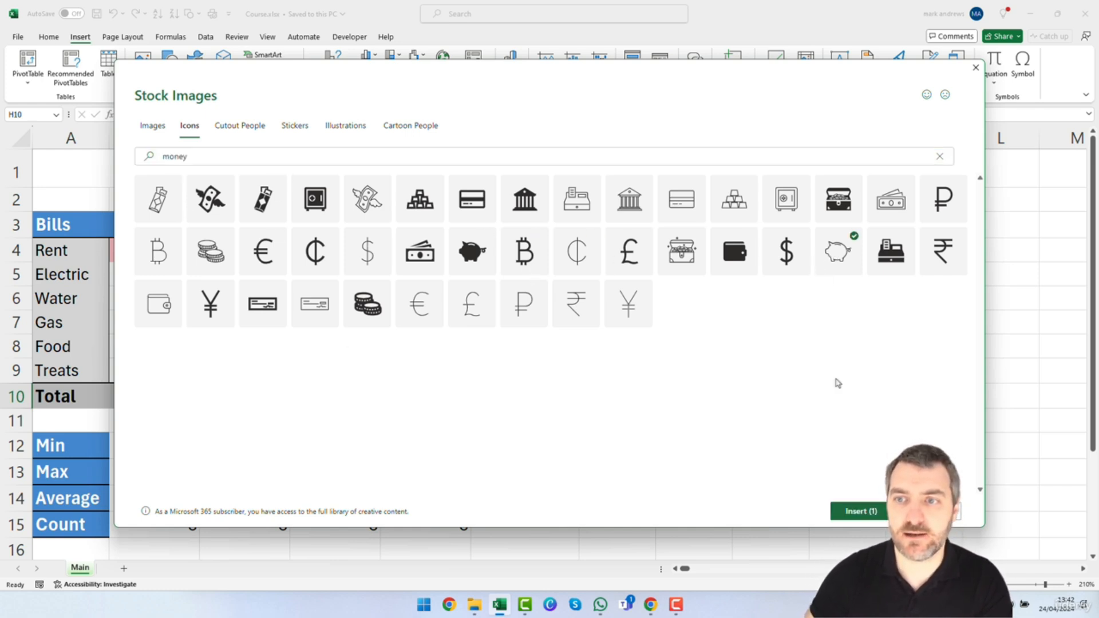
left_click(864, 511)
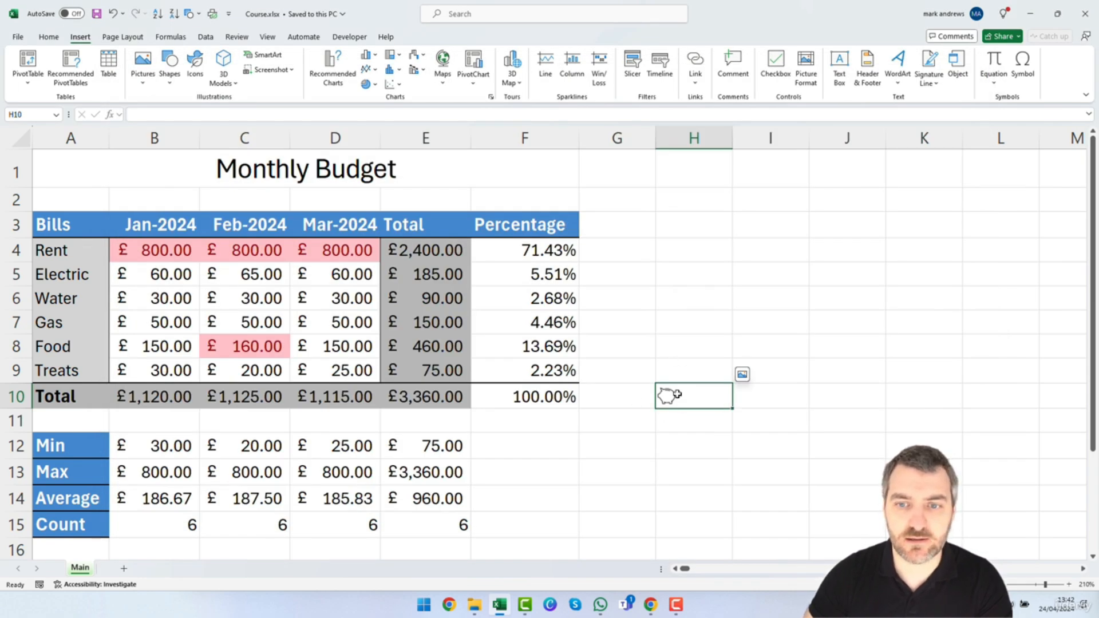
Check that the piggy bank icon belongs to cell H10, and widen column H slightly.
left_click(811, 350)
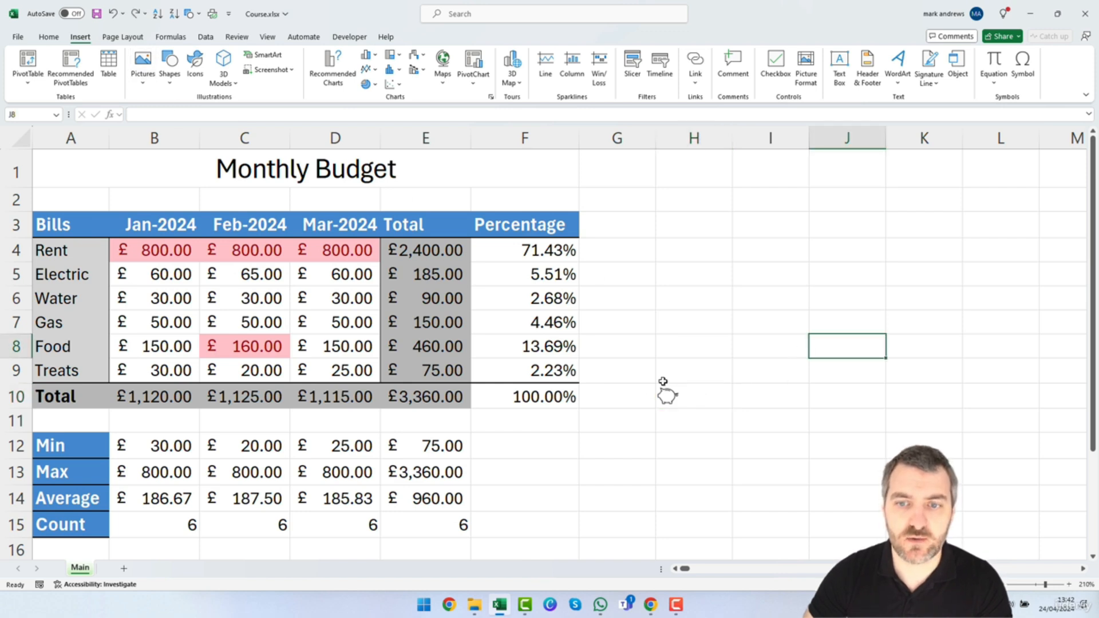
left_click(683, 398)
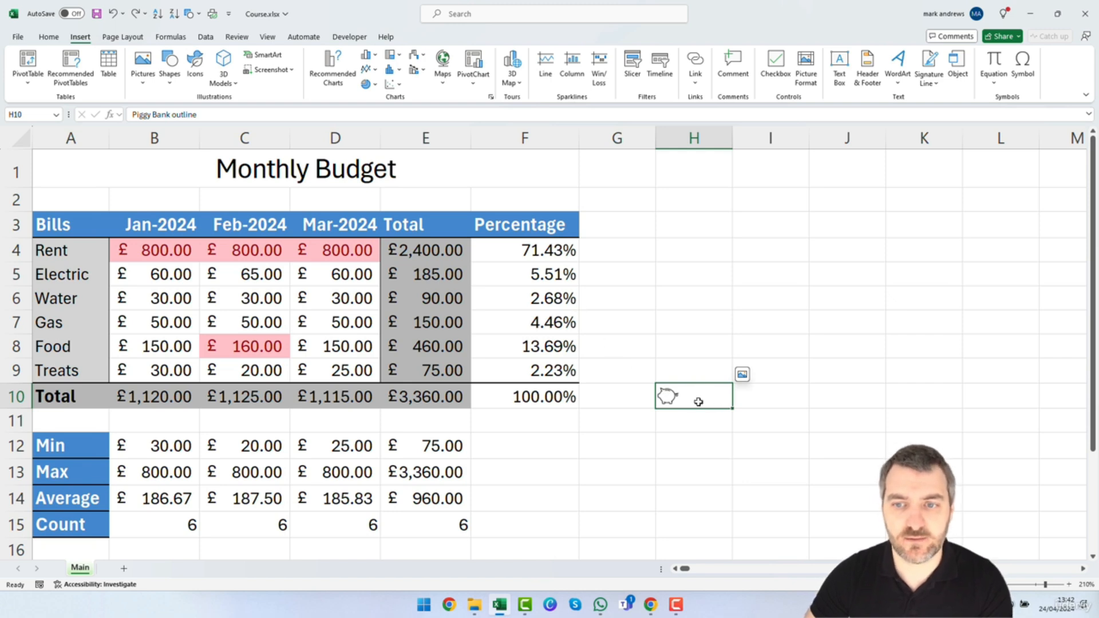
mouse_move(20, 409)
left_mouse_down()
mouse_move(33, 463)
mouse_move(17, 457)
mouse_move(6, 411)
left_mouse_up()
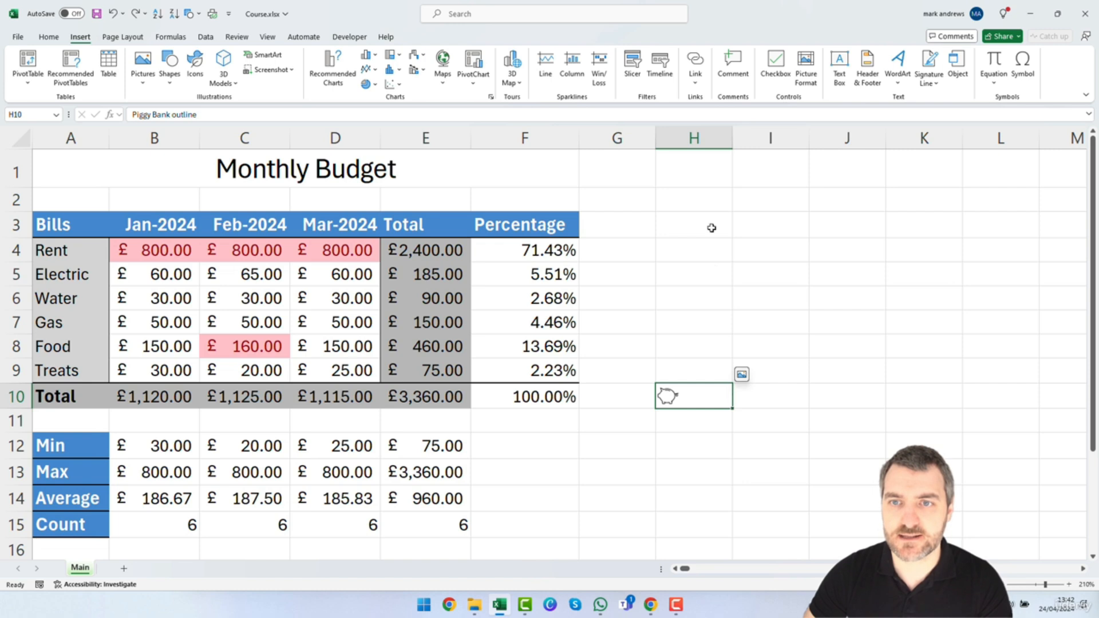
left_click_drag(733, 138, 755, 143)
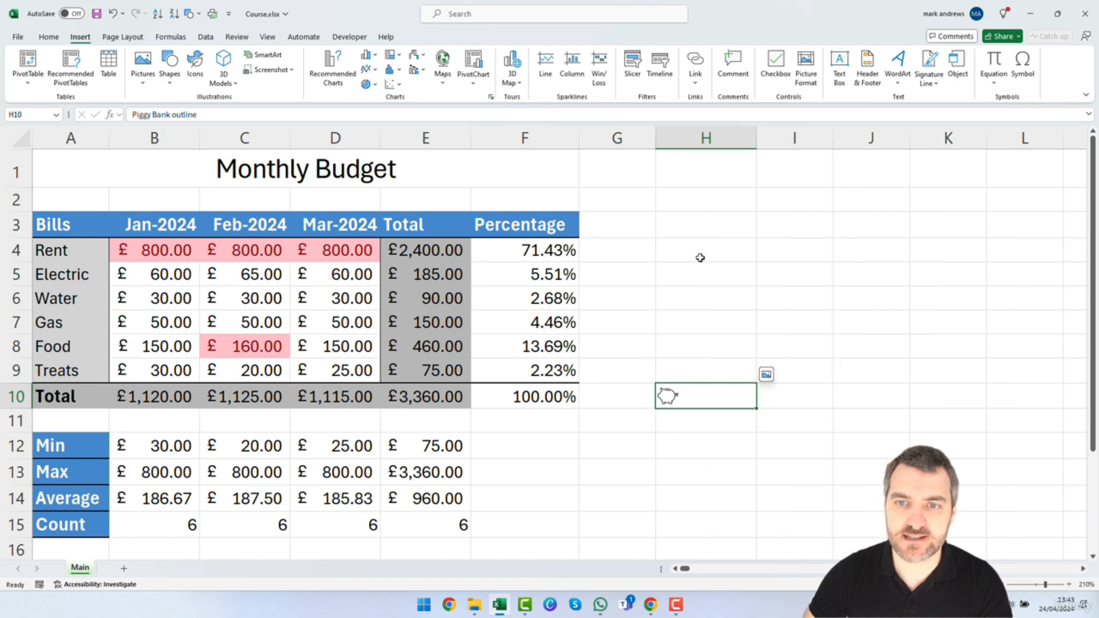
Insert the piggy bank outline from the stock icons, searched with "money", as a floating picture over the cells at H4.
left_click(718, 250)
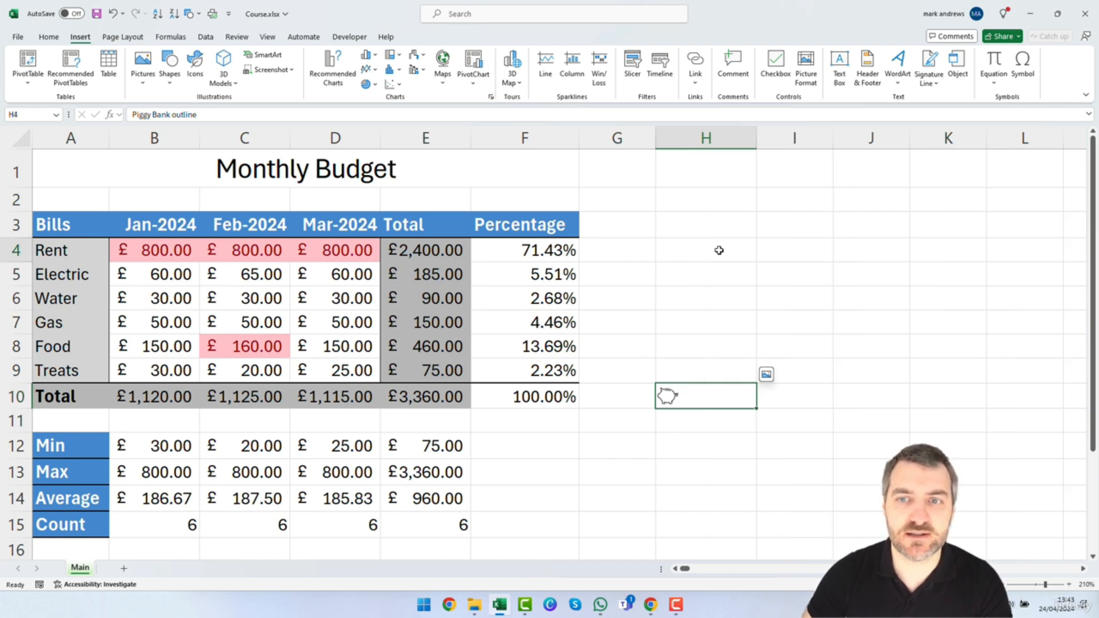
left_click(150, 72)
mouse_move(166, 122)
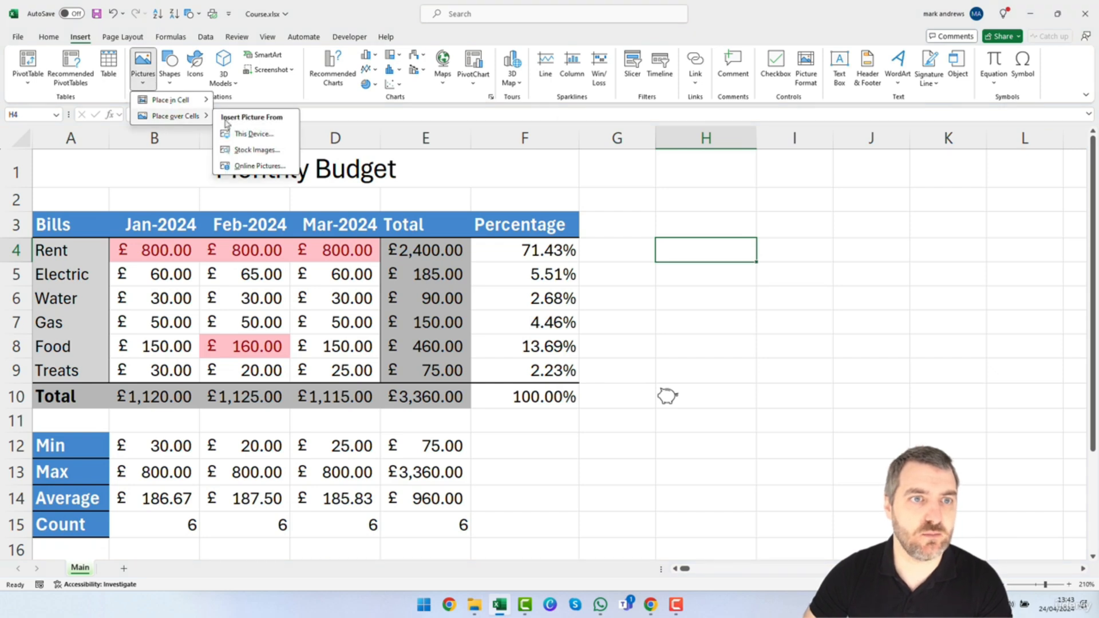
left_click(256, 149)
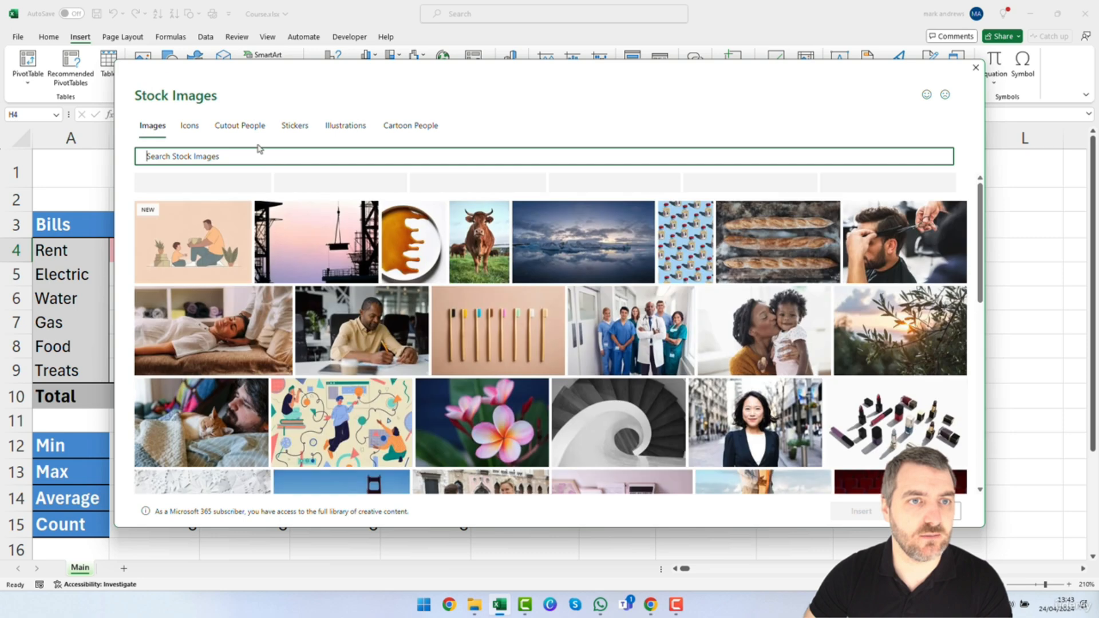
left_click(189, 125)
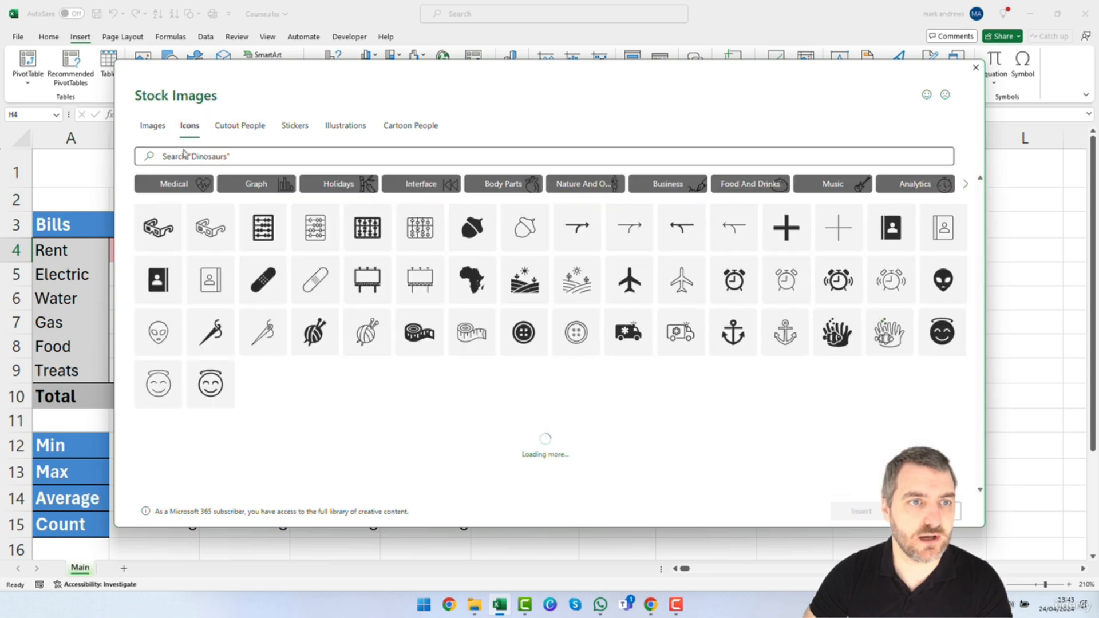
type("money")
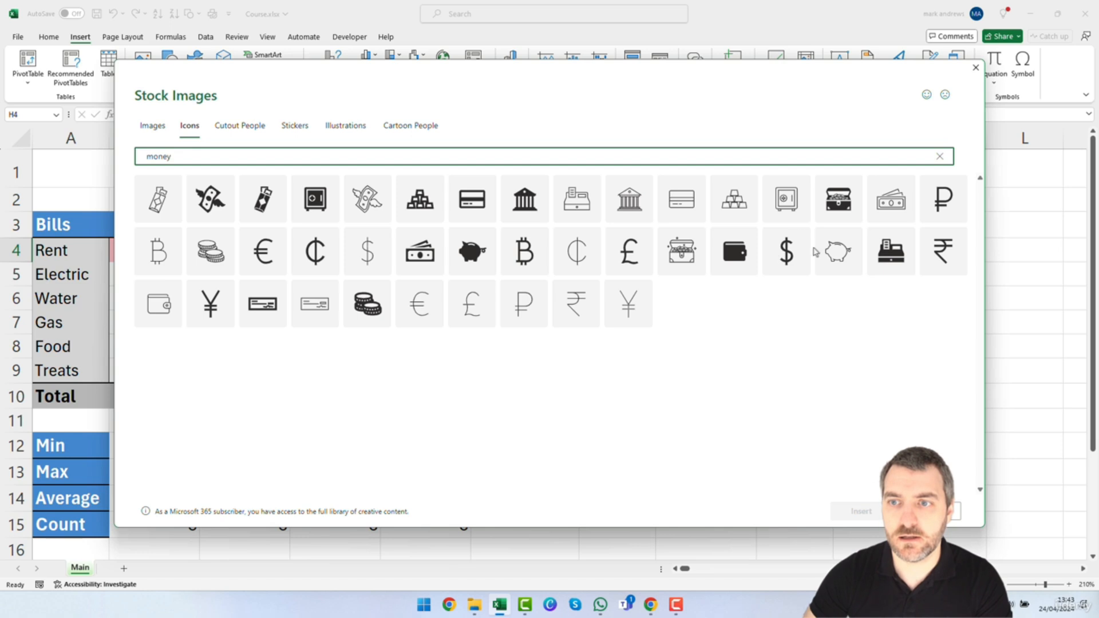
left_click(832, 257)
left_click(855, 511)
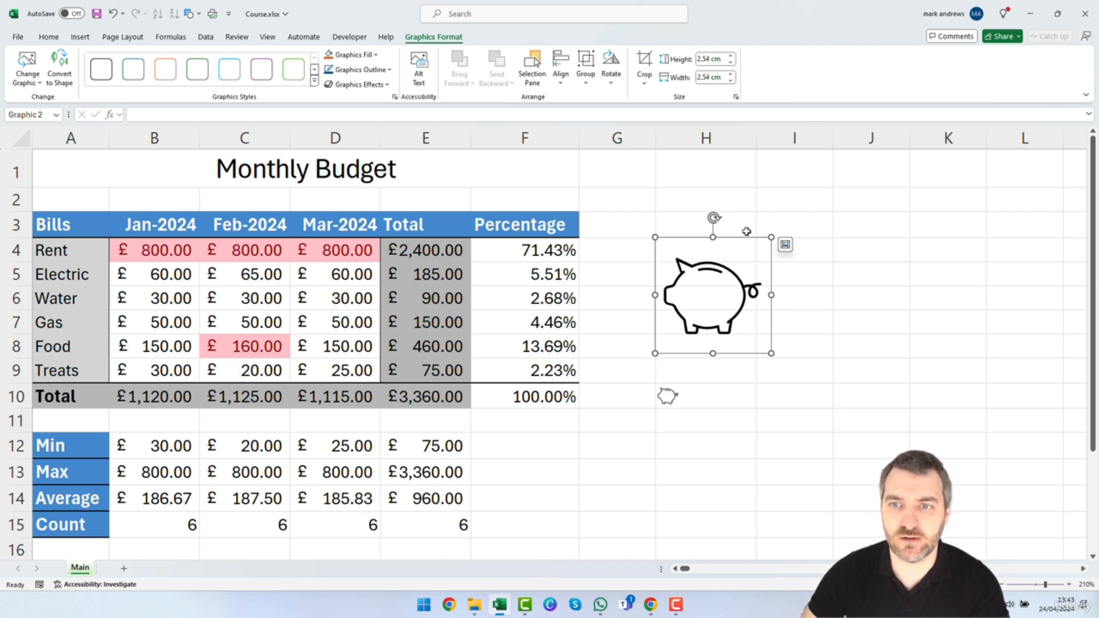
Shrink the floating piggy bank icon to about 2.28 cm wide, undo its vertical squashing, and deselect it.
left_click_drag(773, 354, 707, 286)
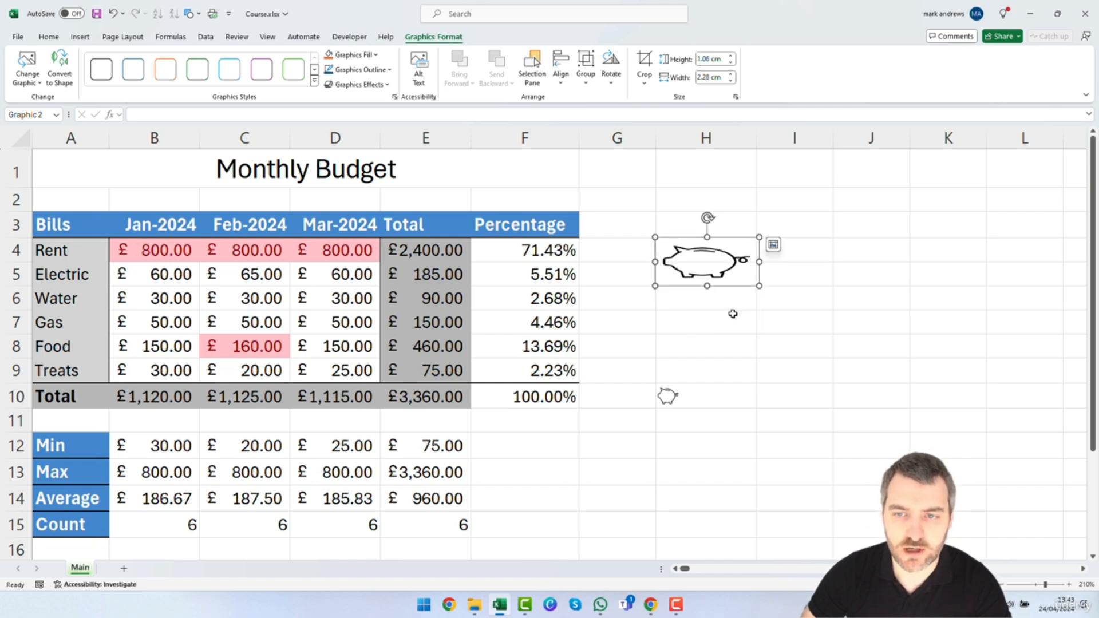
key("ctrl+z")
left_click(808, 345)
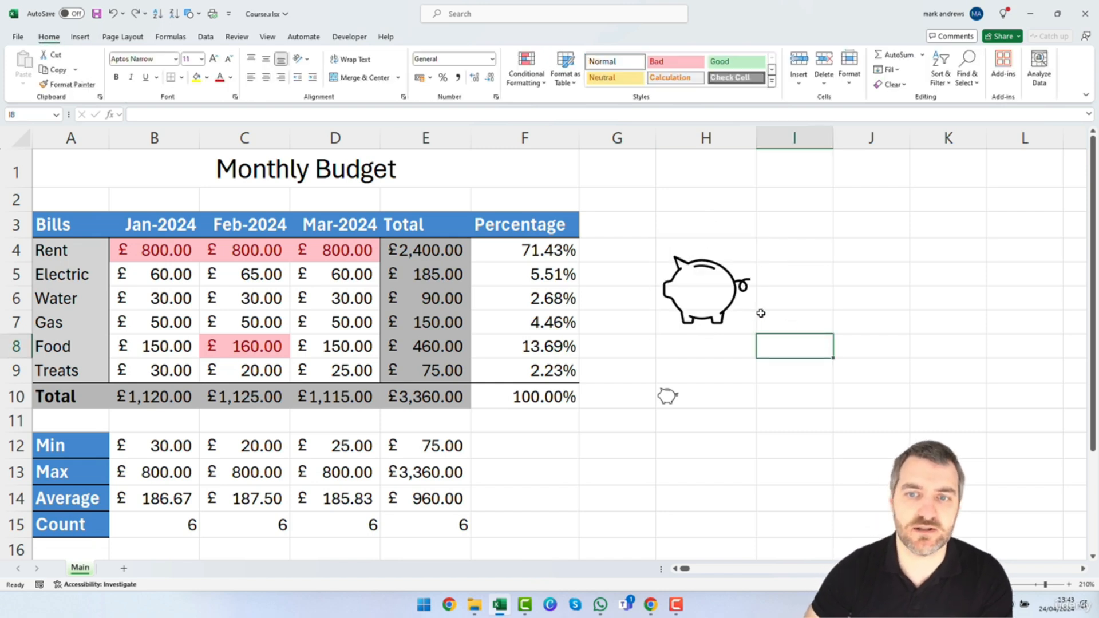
left_click_drag(699, 294, 670, 224)
left_click(794, 369)
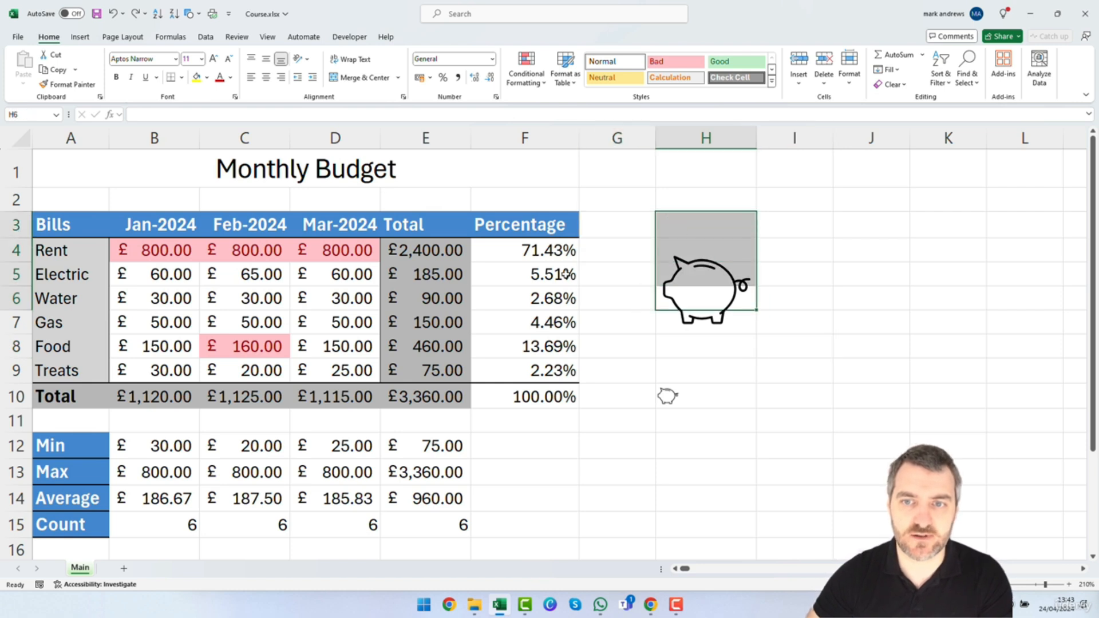
Search the online pictures for "money" and insert the money bag picture over the cells.
left_click(81, 40)
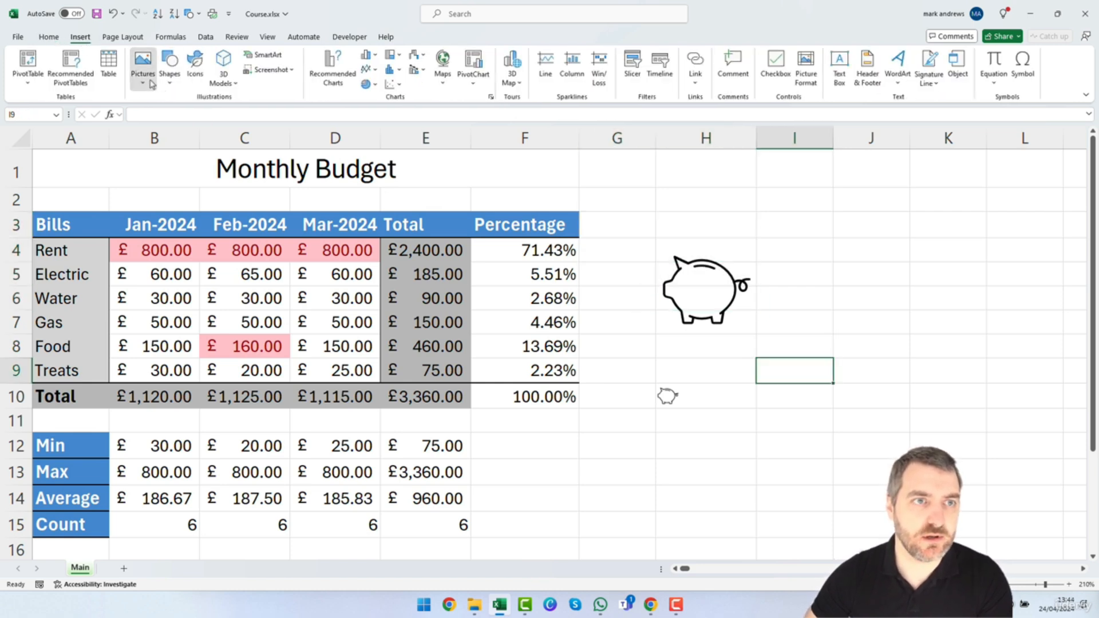
left_click(143, 67)
mouse_move(169, 117)
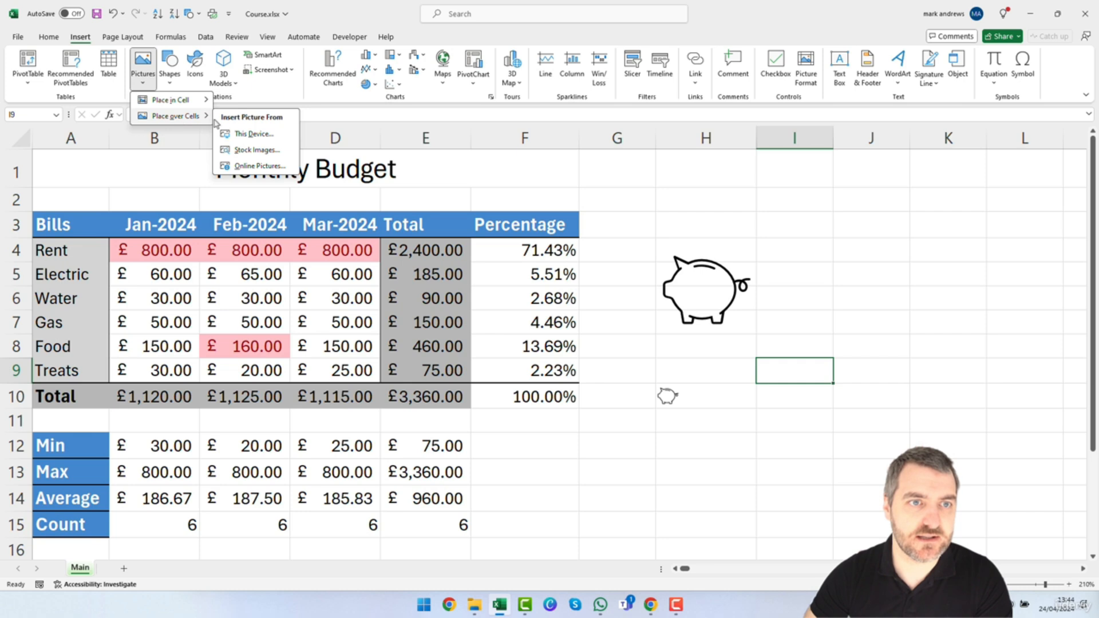
left_click(265, 165)
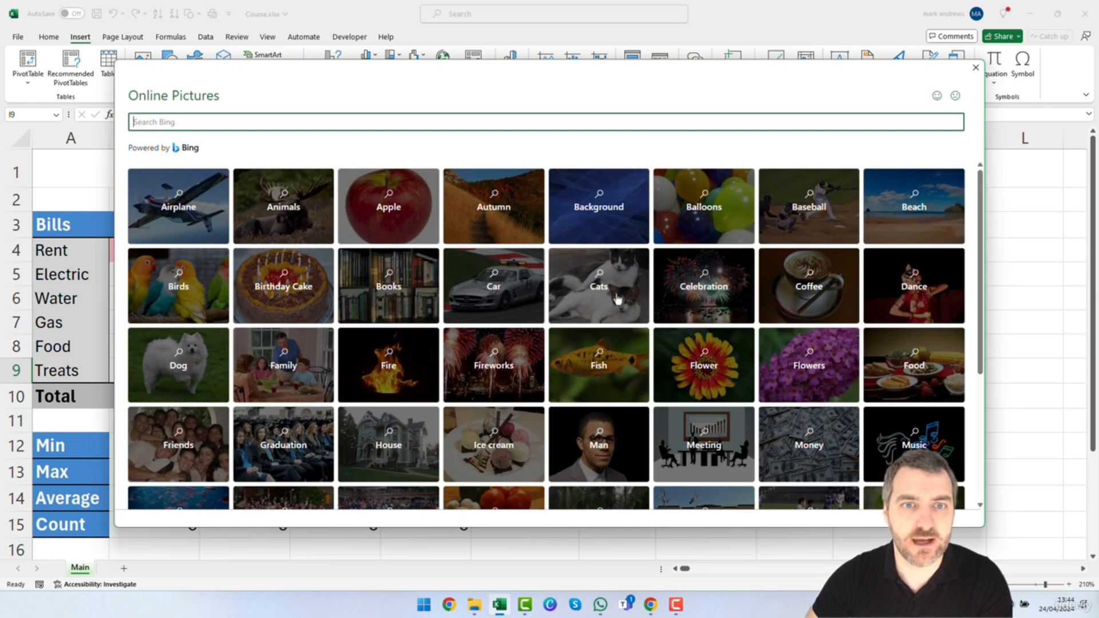
scroll(689, 418, "down", 3)
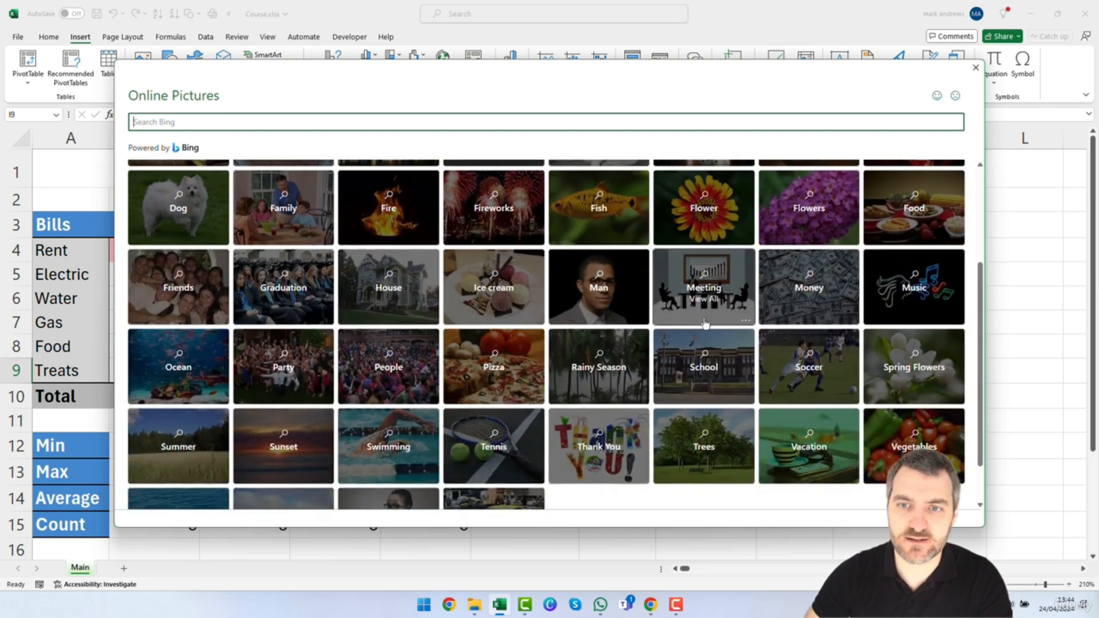
scroll(591, 436, "up", 3)
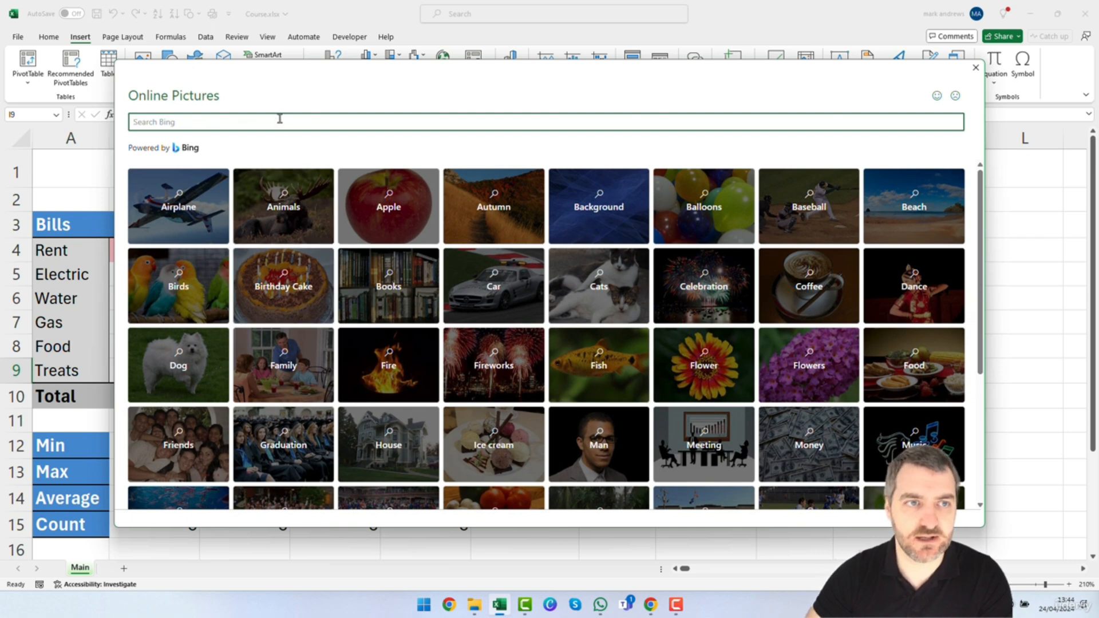
type("money")
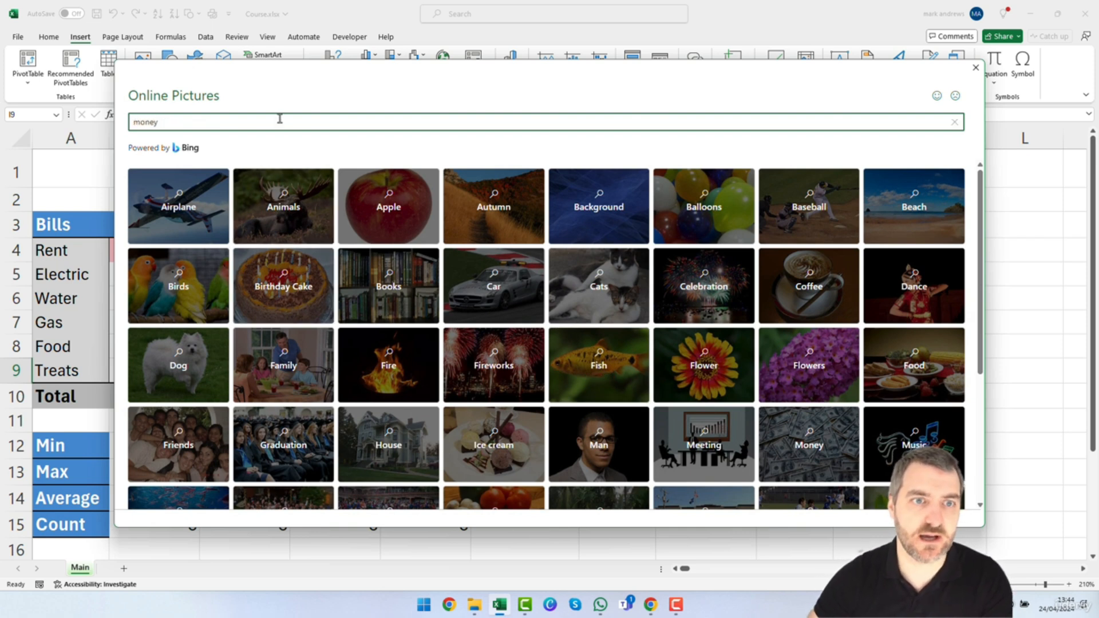
key("Return")
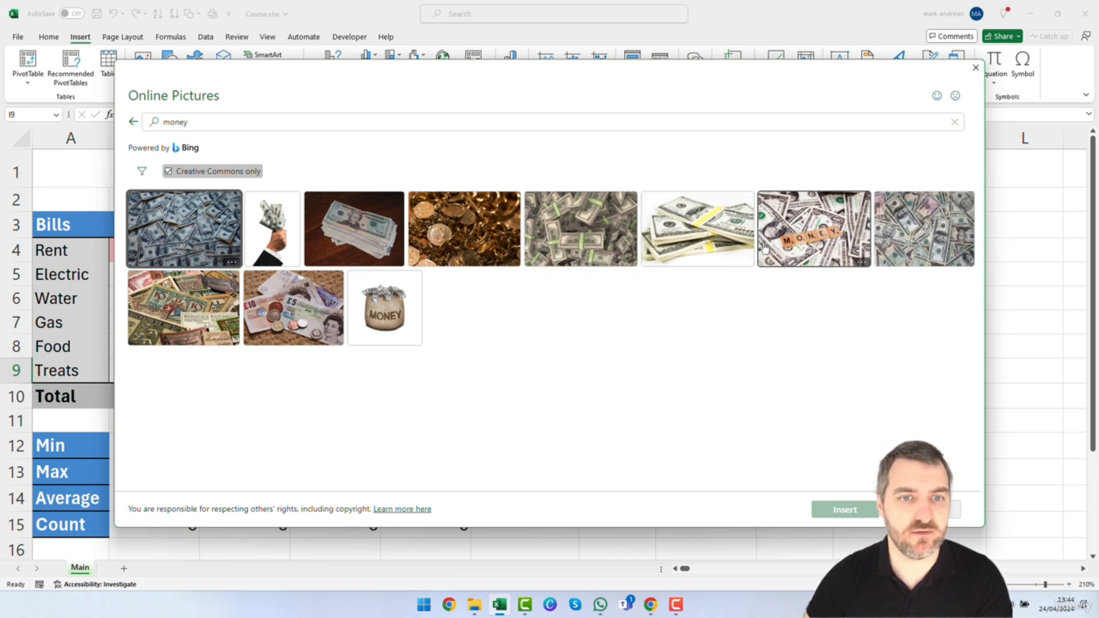
left_click(407, 305)
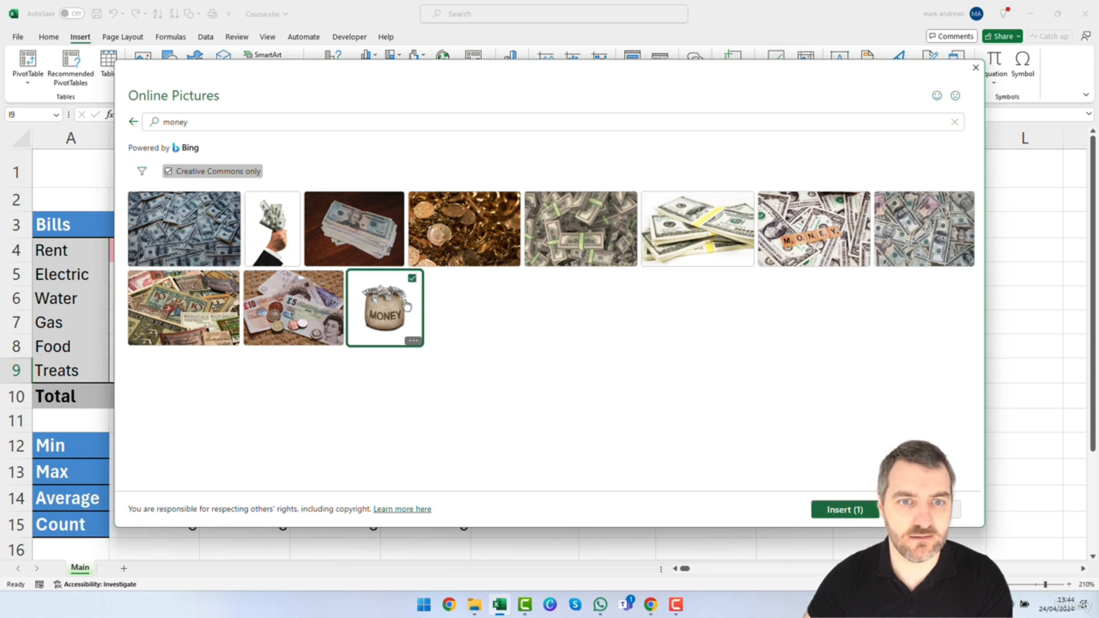
left_click(843, 510)
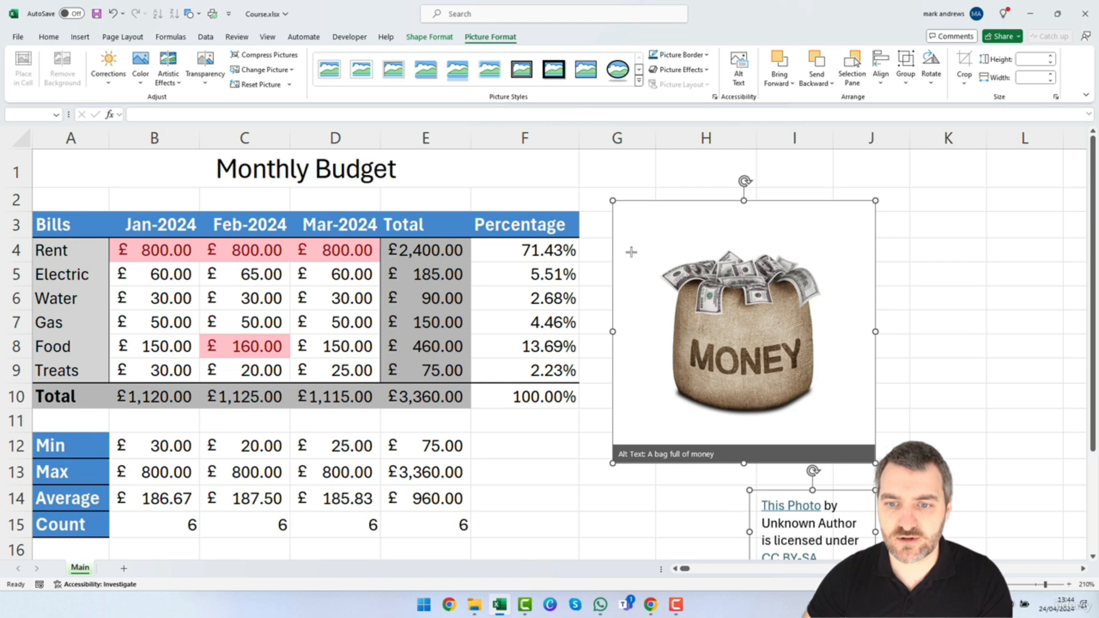
Shrink the money bag picture to about one column wide above the piggy bank, and widen its attribution text box to about four columns.
left_click_drag(790, 427, 795, 218)
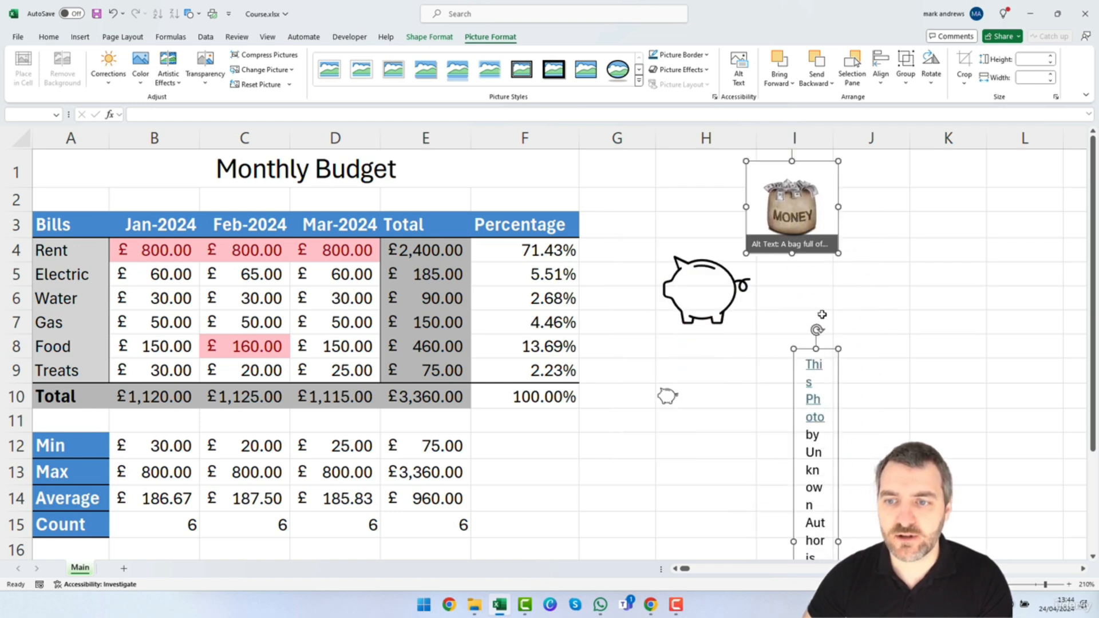
scroll(826, 426, "down", 5)
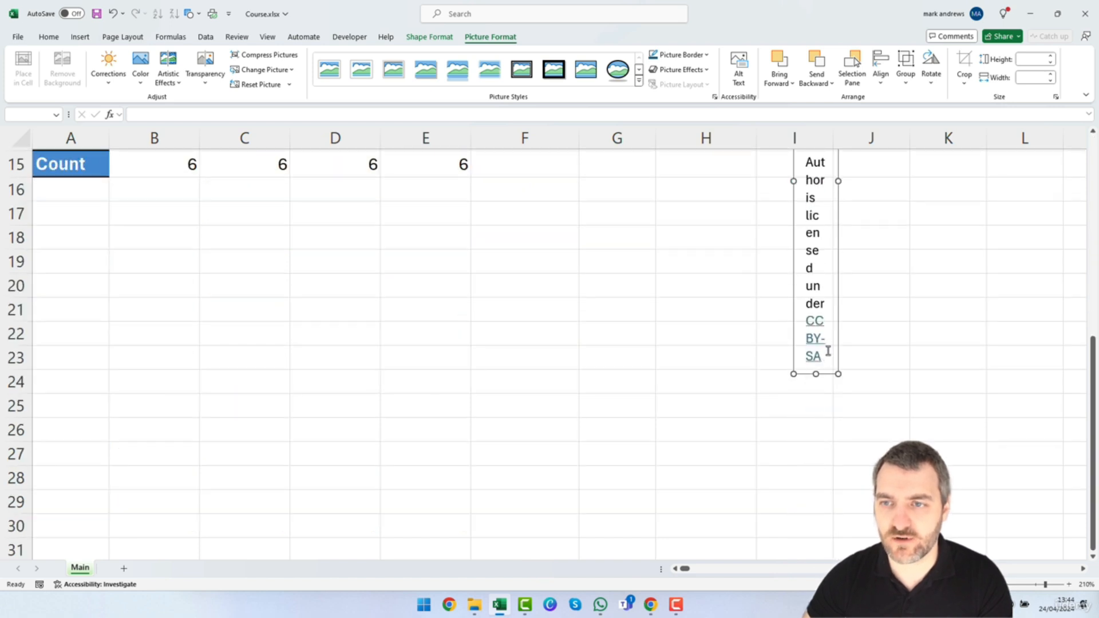
scroll(828, 351, "up", 4)
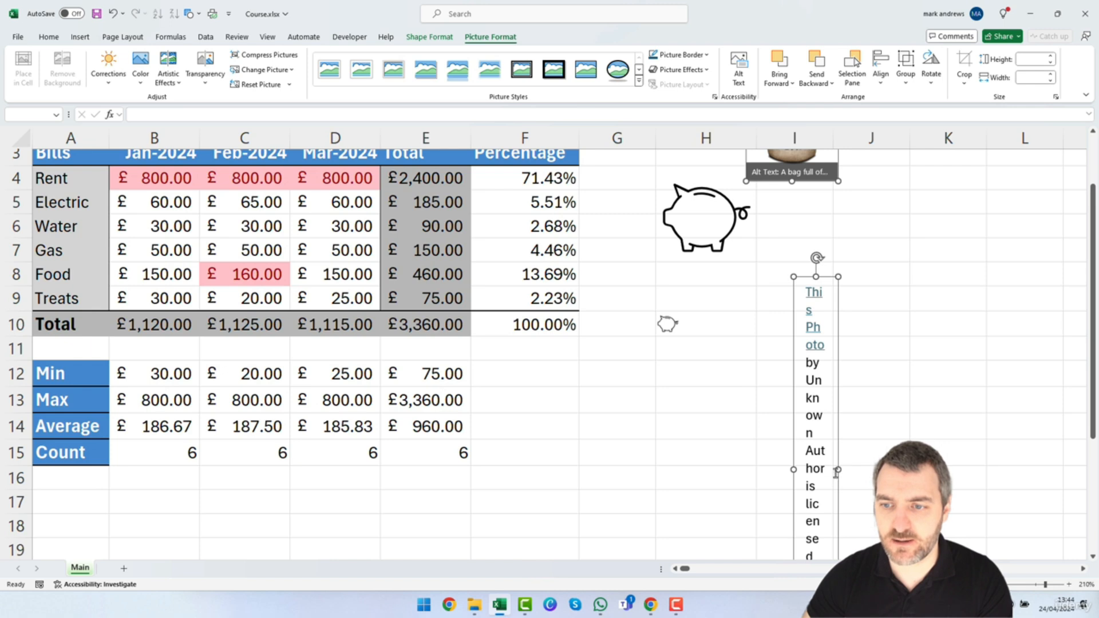
left_click_drag(839, 470, 1038, 385)
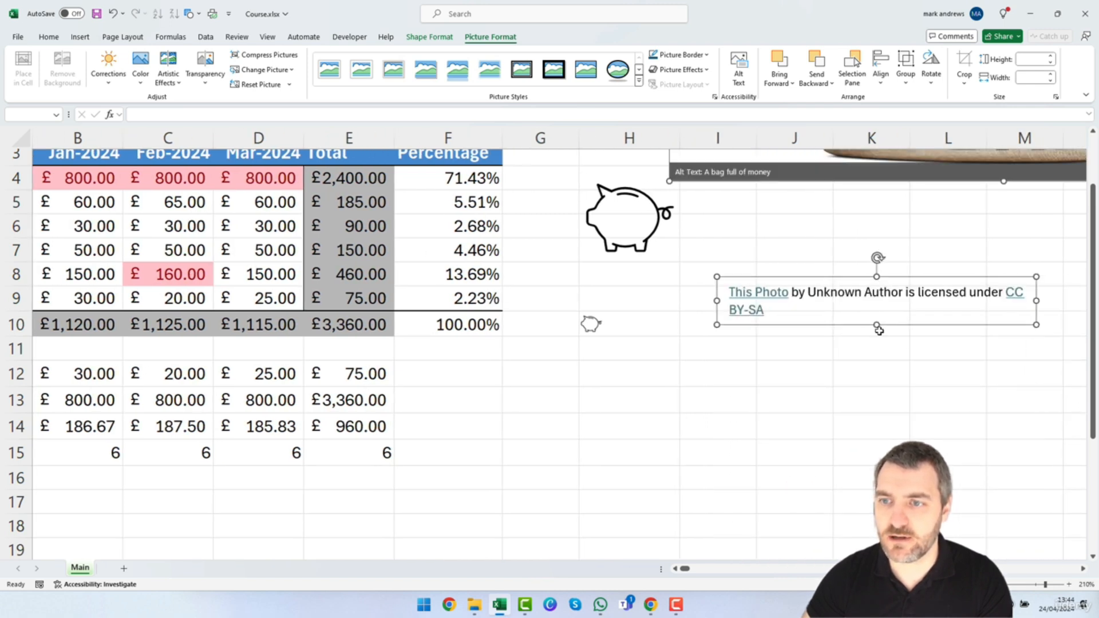
Delete the photo attribution text box below the money bag picture.
scroll(841, 350, "up", 1)
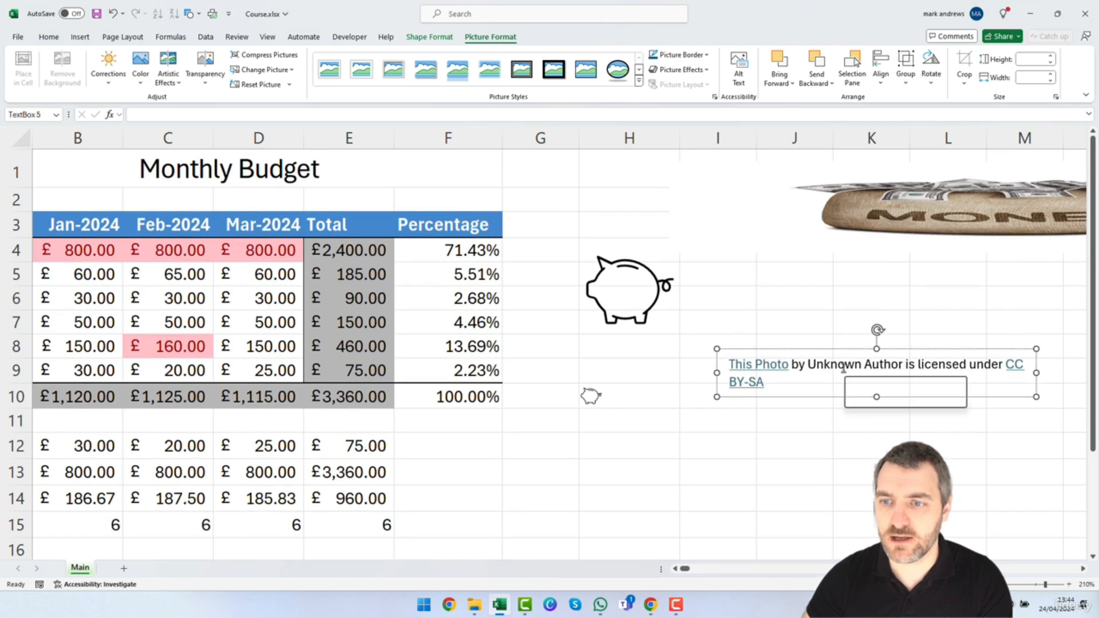
right_click(843, 369)
left_click(714, 360)
triple_click(713, 360)
key("Delete")
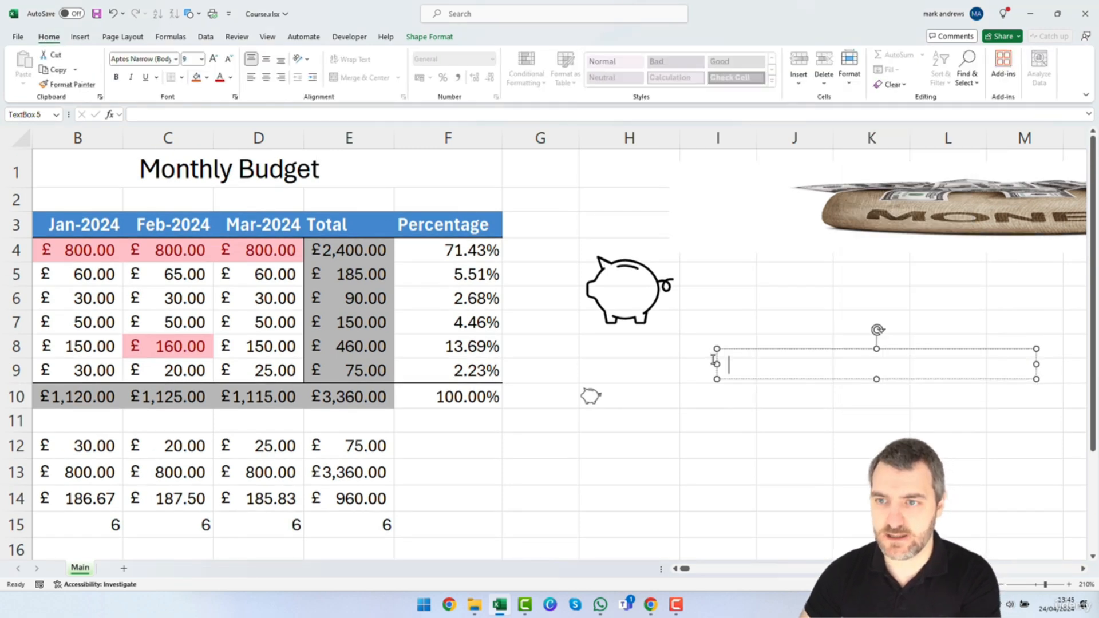
left_click(761, 275)
Reposition the stretched money bag picture near the piggy bank and restore its natural proportions at about one and a half columns wide.
left_click(761, 228)
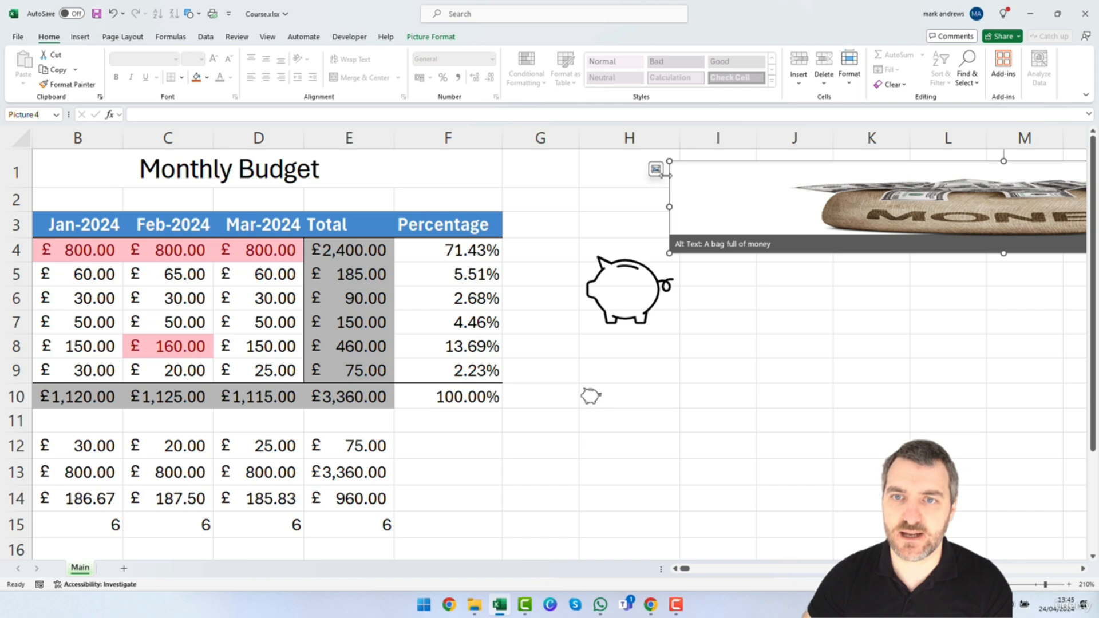
left_click_drag(668, 159, 833, 189)
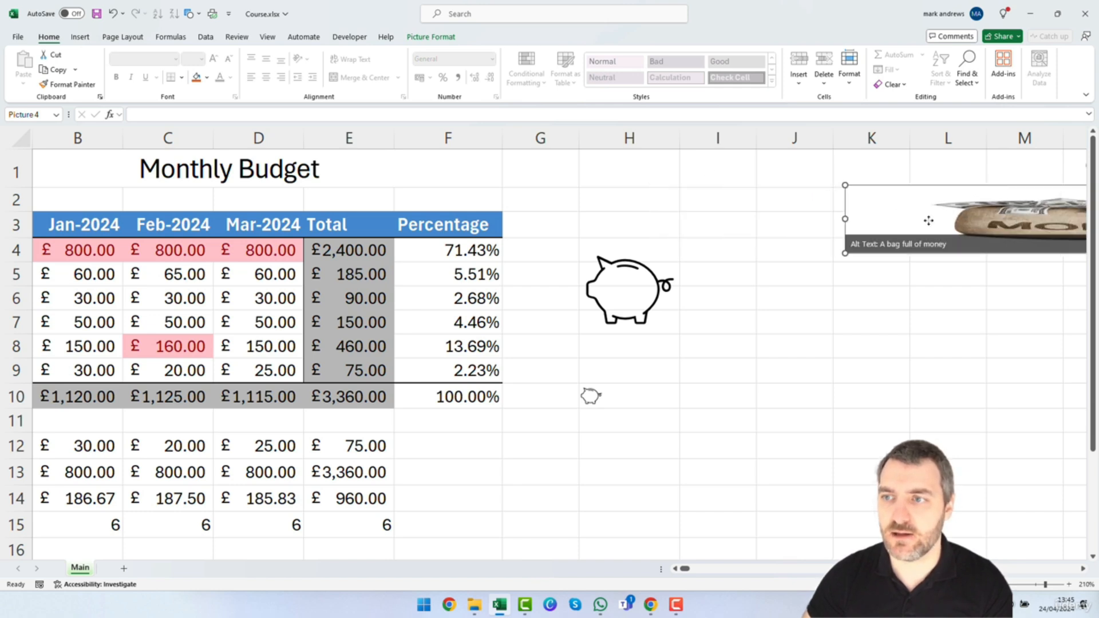
left_click_drag(1021, 220, 662, 239)
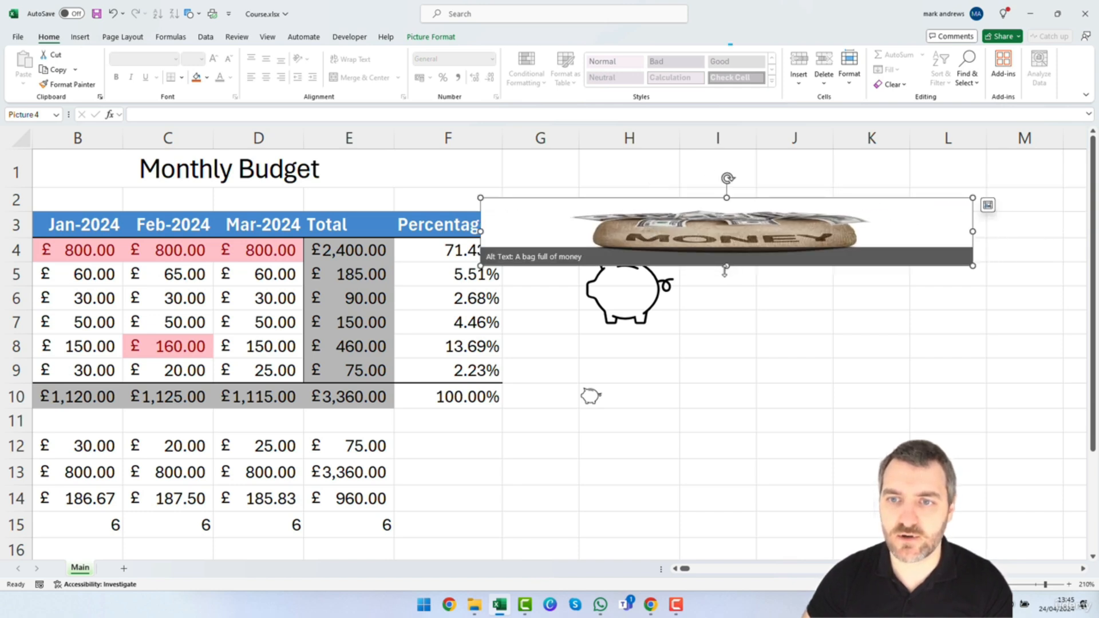
left_click_drag(724, 267, 726, 385)
key("ctrl+z")
key("ctrl+z")
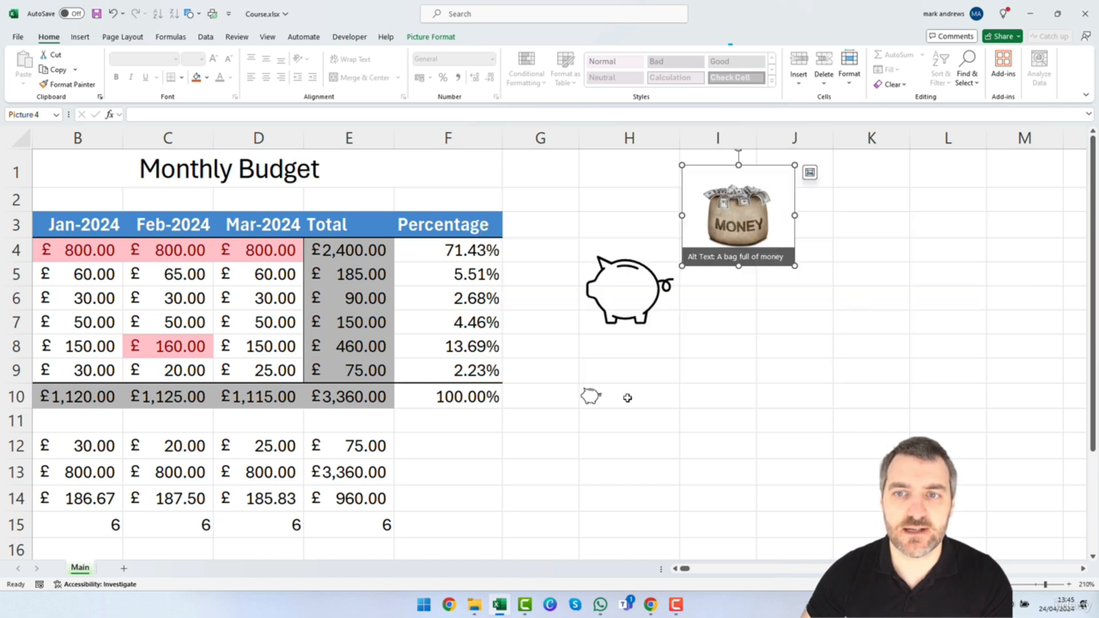
left_click(626, 401)
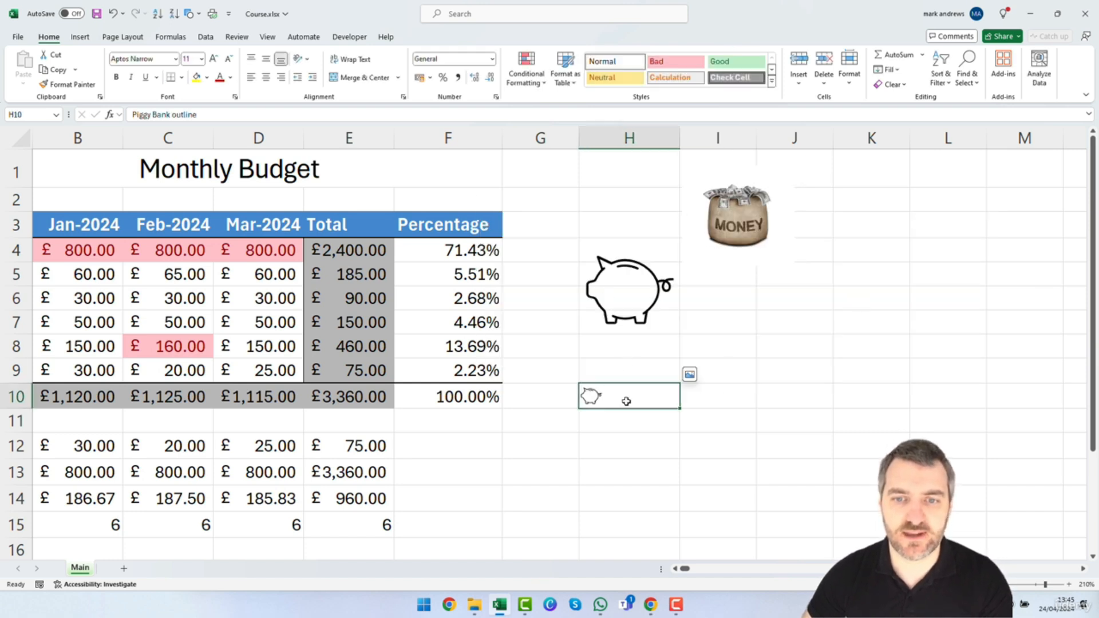
left_click(628, 305)
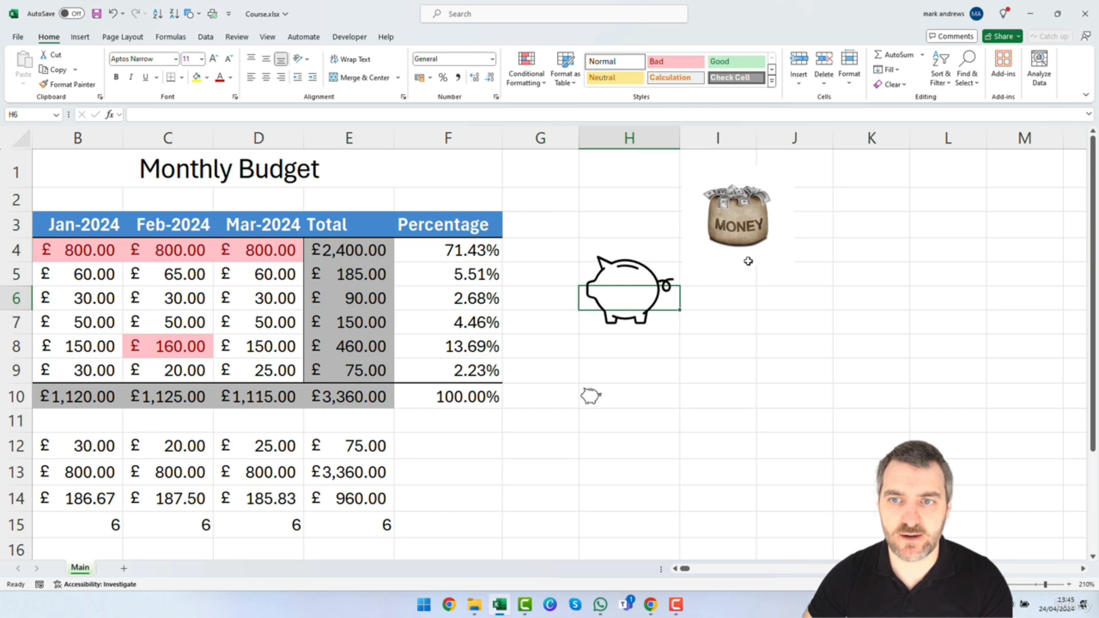
left_click(733, 232)
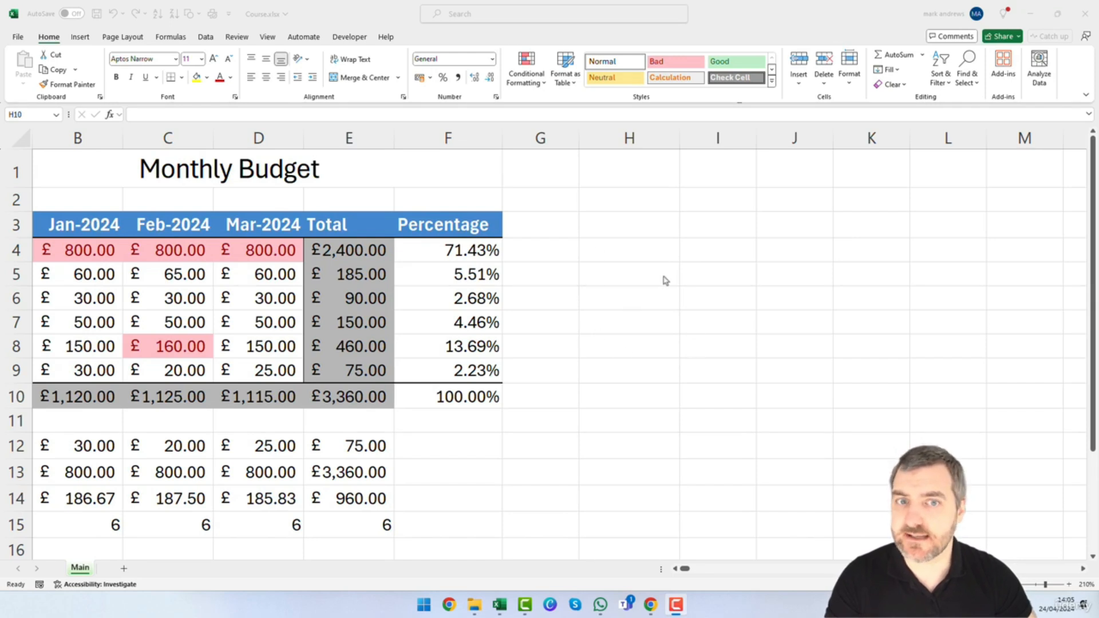
Insert a rounded rectangle about 3.2 cm high and 5.58 cm wide, starting at cell H3.
left_click(614, 229)
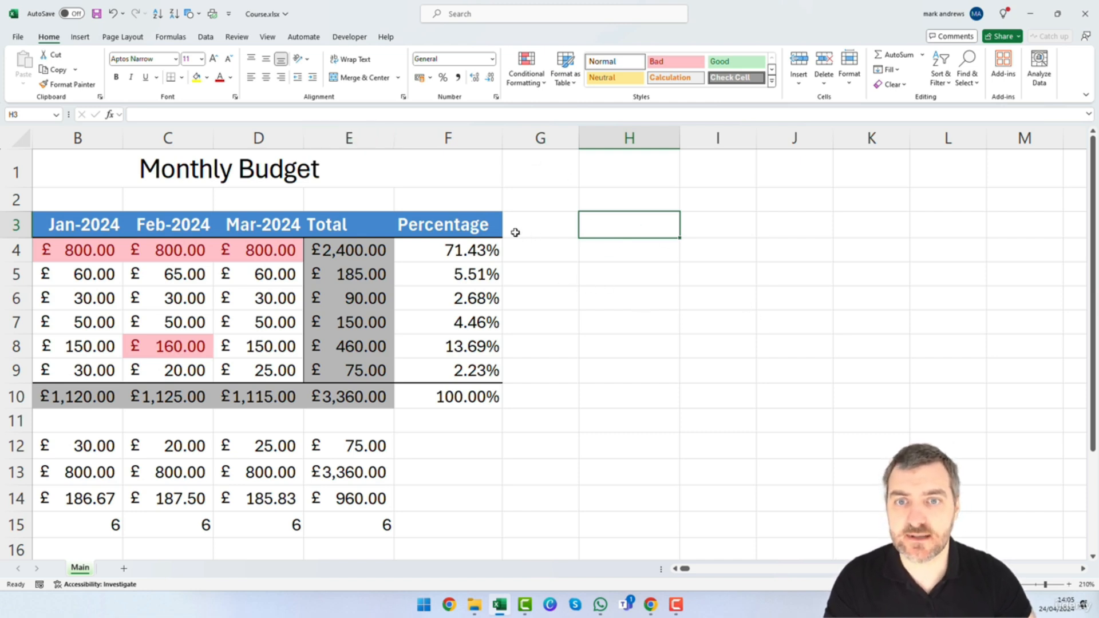
left_click(80, 36)
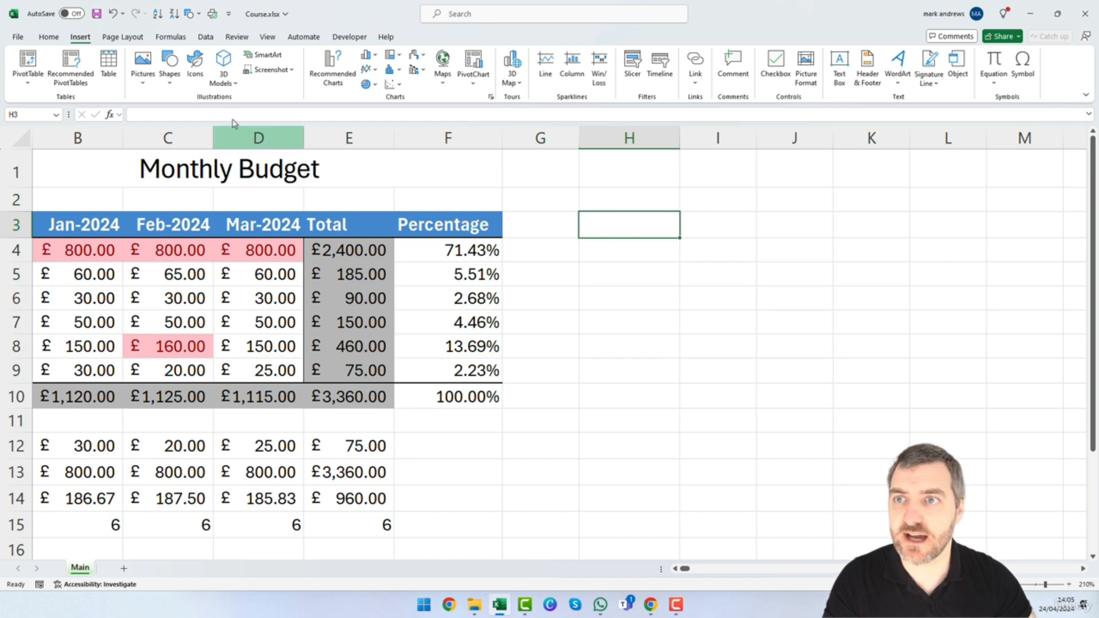
left_click(170, 74)
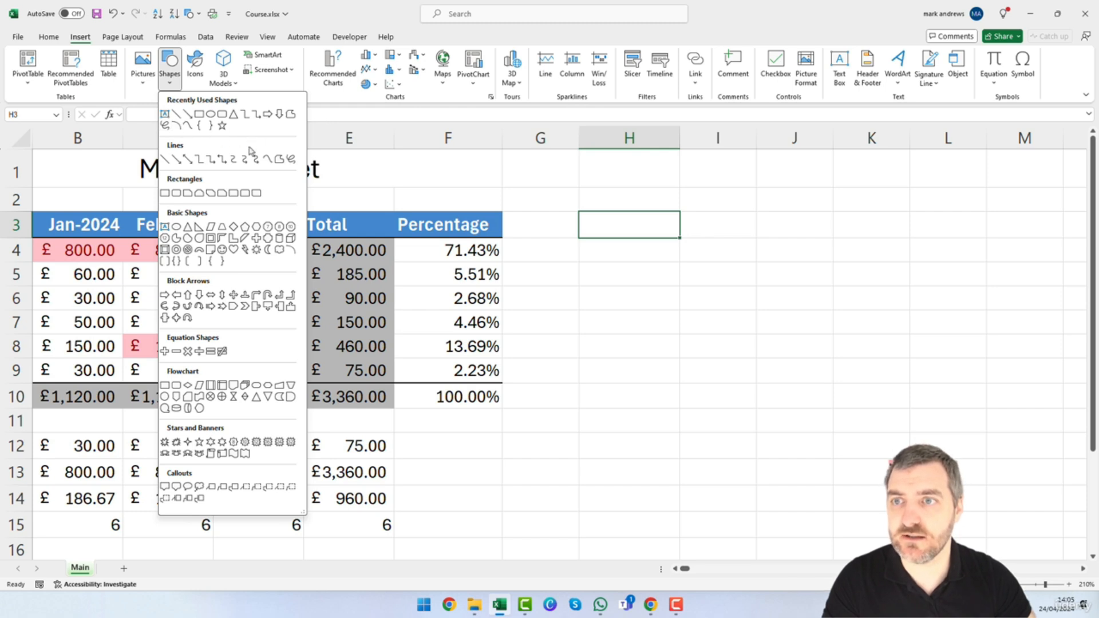
left_click(175, 193)
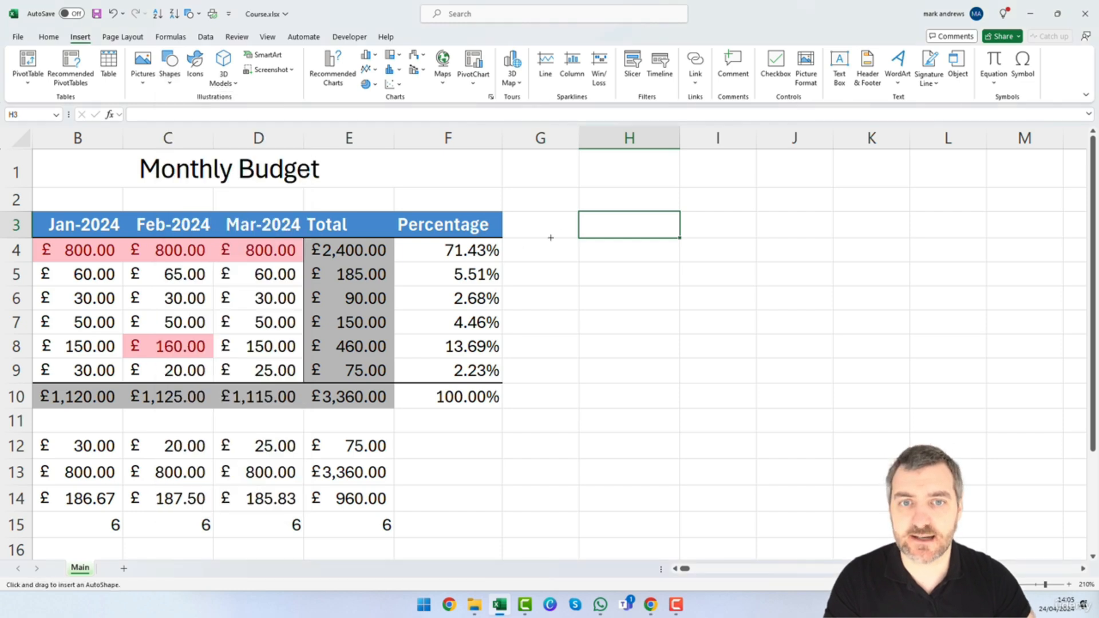
left_click_drag(578, 211, 833, 357)
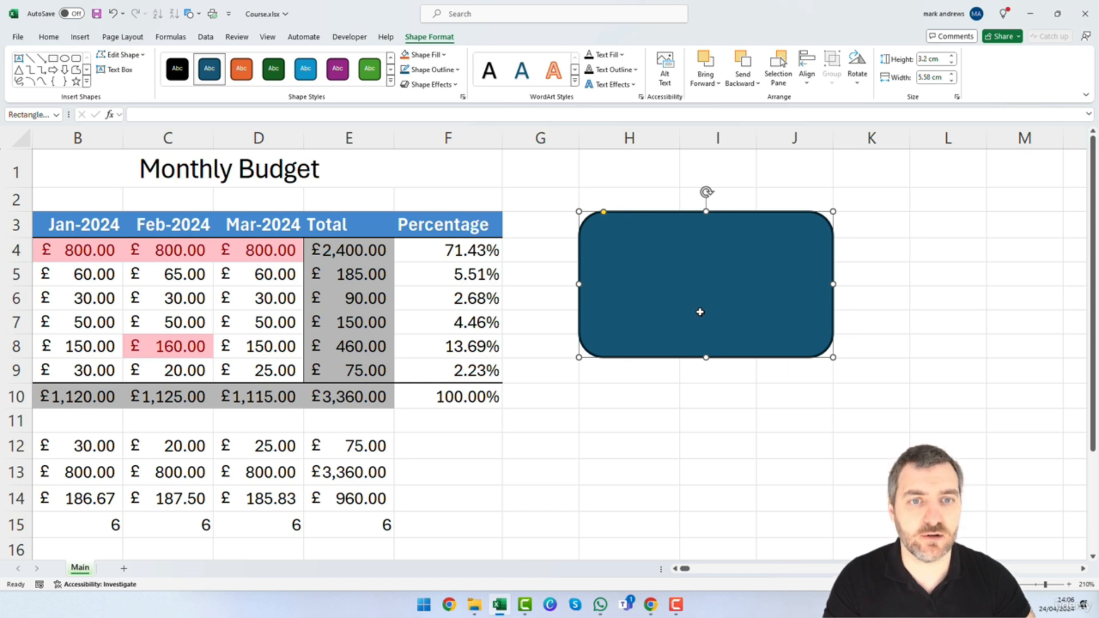
Move the rounded rectangle over the Total column, resize it to about 4.64 cm high and 2.15 cm wide, and deselect it.
left_click_drag(742, 304, 462, 296)
left_click_drag(554, 350, 398, 414)
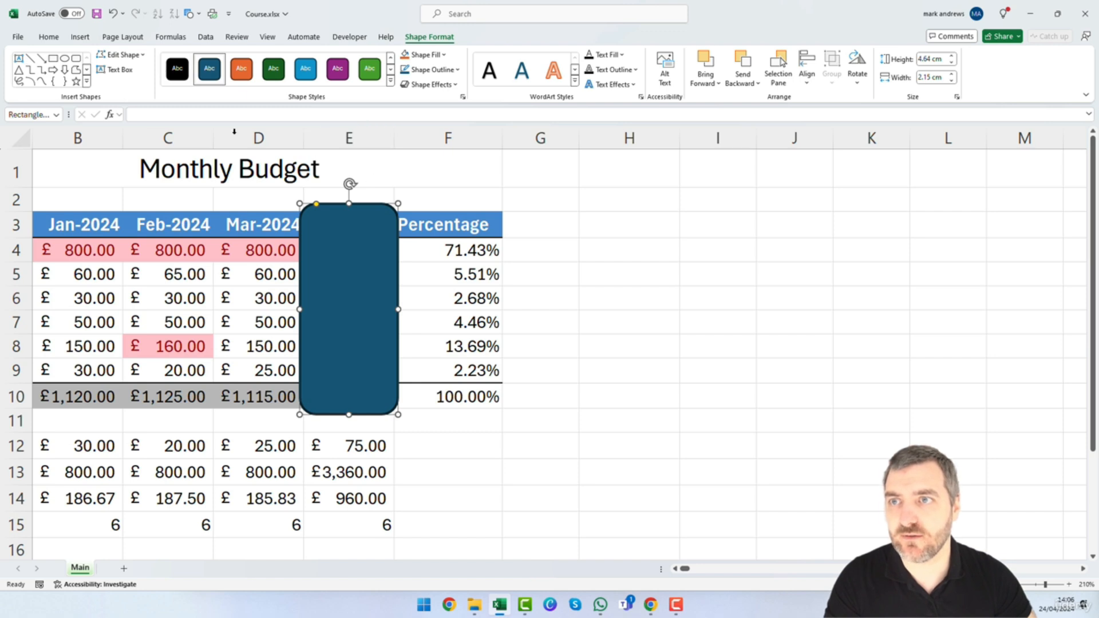
left_click(668, 266)
Insert a left block arrow about 0.86 cm high and 2.81 cm wide, pointing at the row 4 percentage.
left_click(80, 36)
left_click(168, 78)
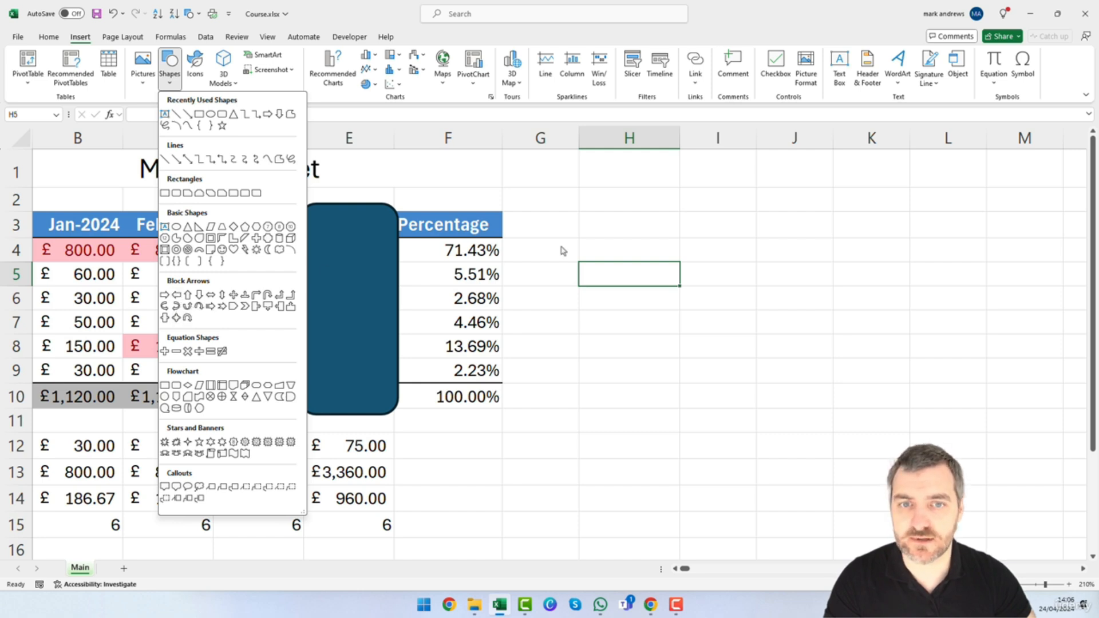
left_click(176, 294)
left_click_drag(534, 238, 653, 276)
left_click_drag(590, 257, 580, 250)
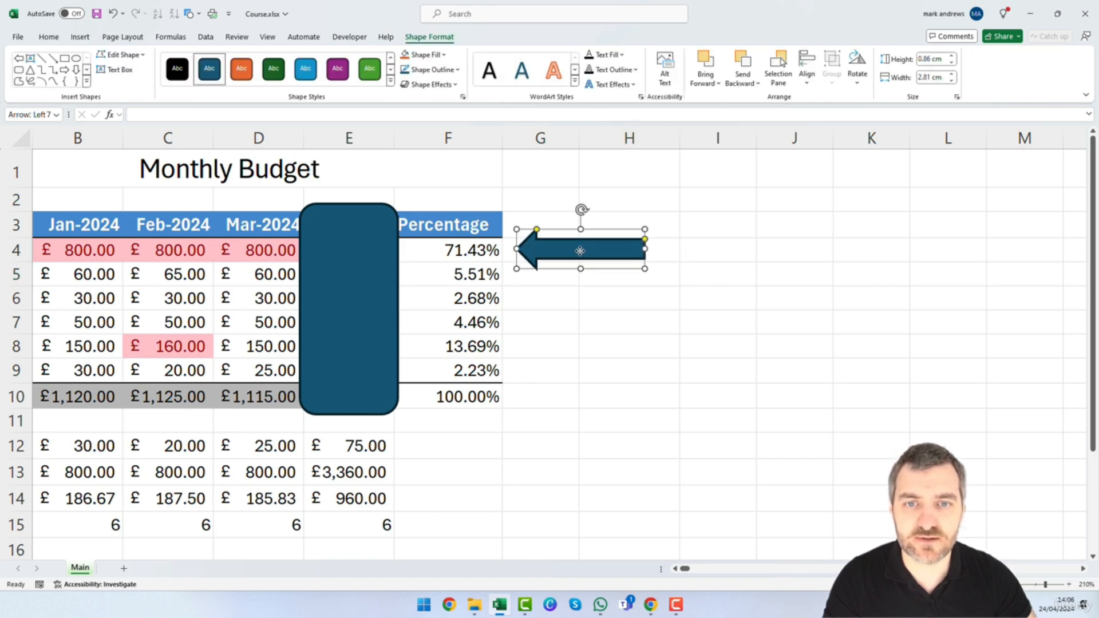
left_click_drag(712, 285, 713, 295)
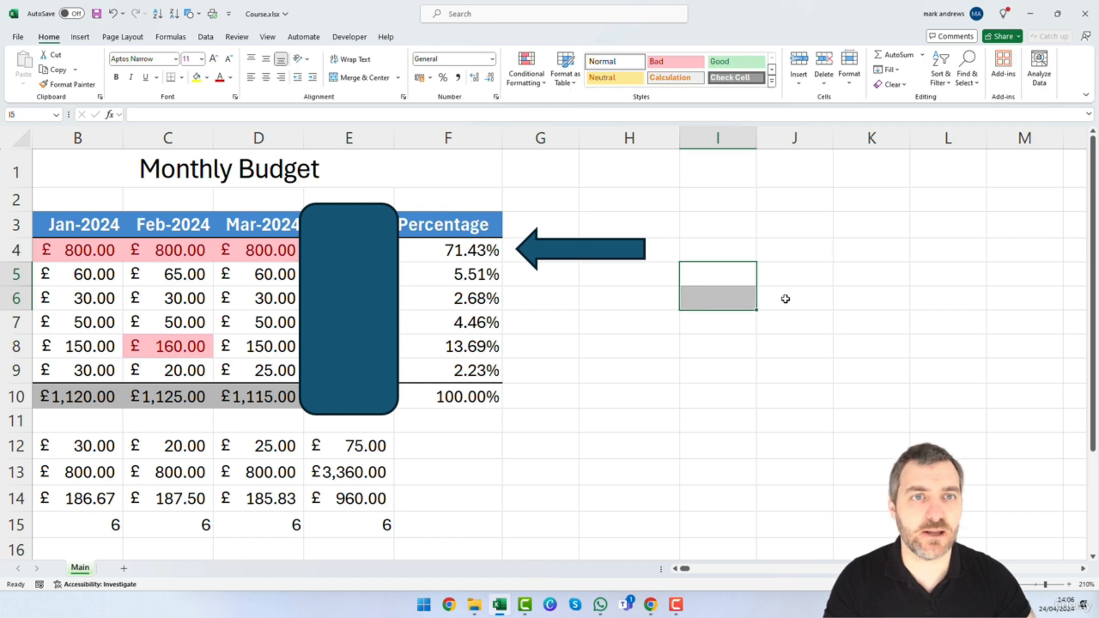
Move the left arrow down beside row 10 so it points at the total percentage.
left_click_drag(575, 248, 606, 401)
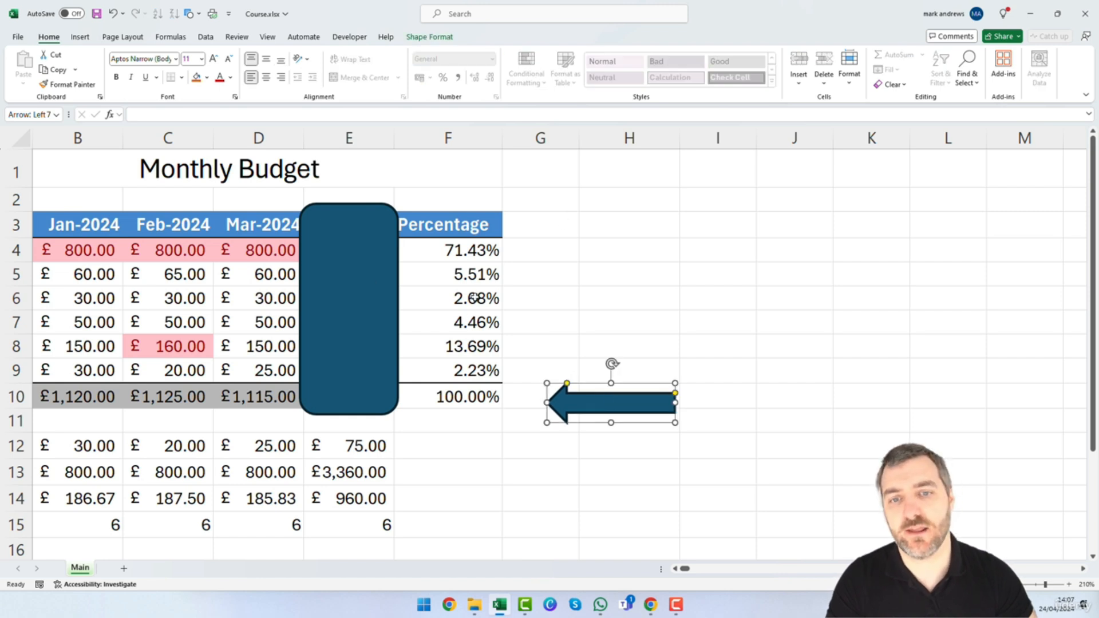
left_click_drag(623, 410, 593, 403)
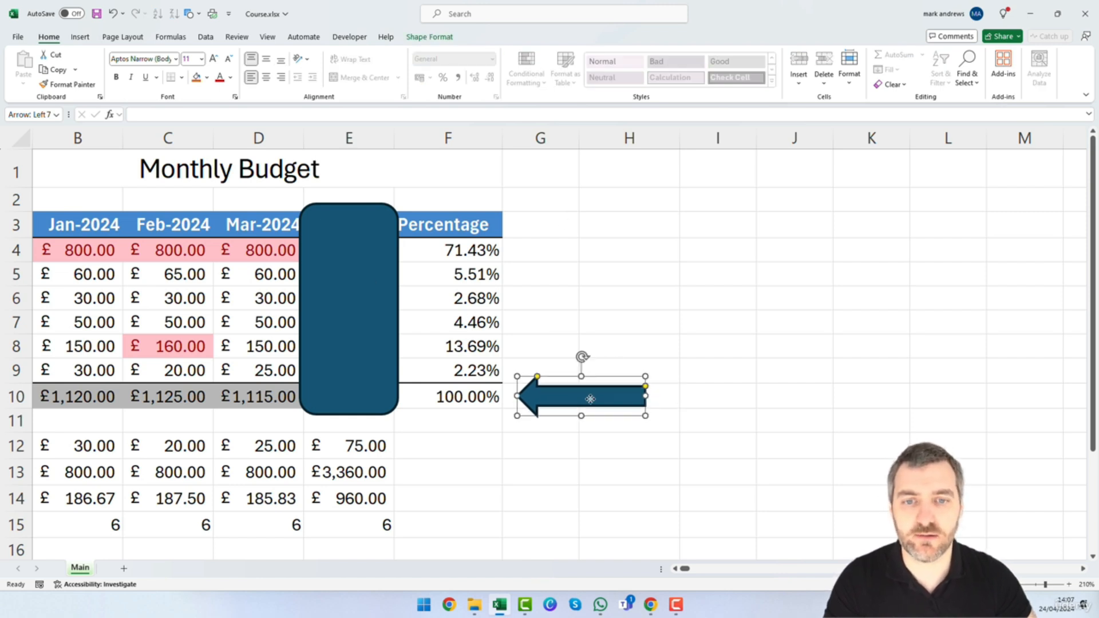
left_click(683, 348)
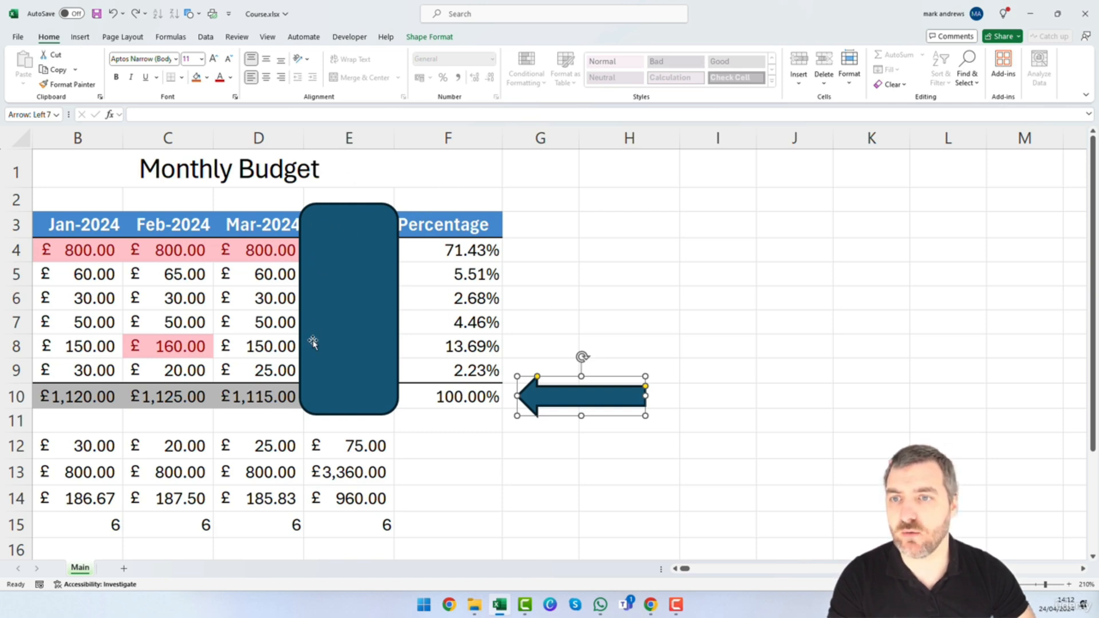
Set the outline weight of the rounded rectangle over the Total column to 2¼ pt.
left_click(346, 321)
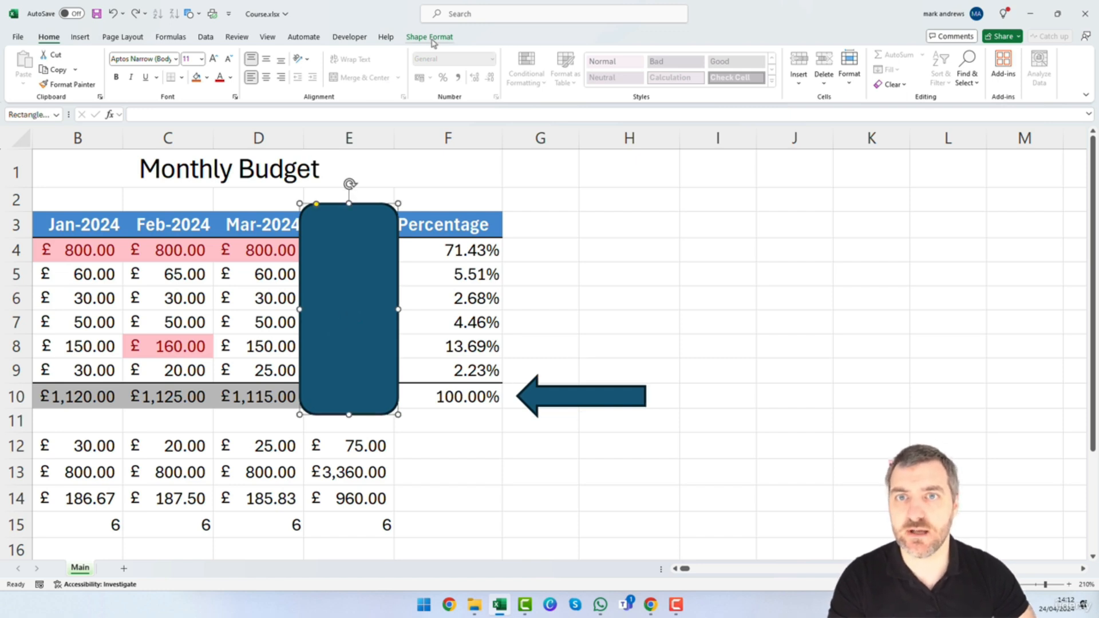
left_click(588, 164)
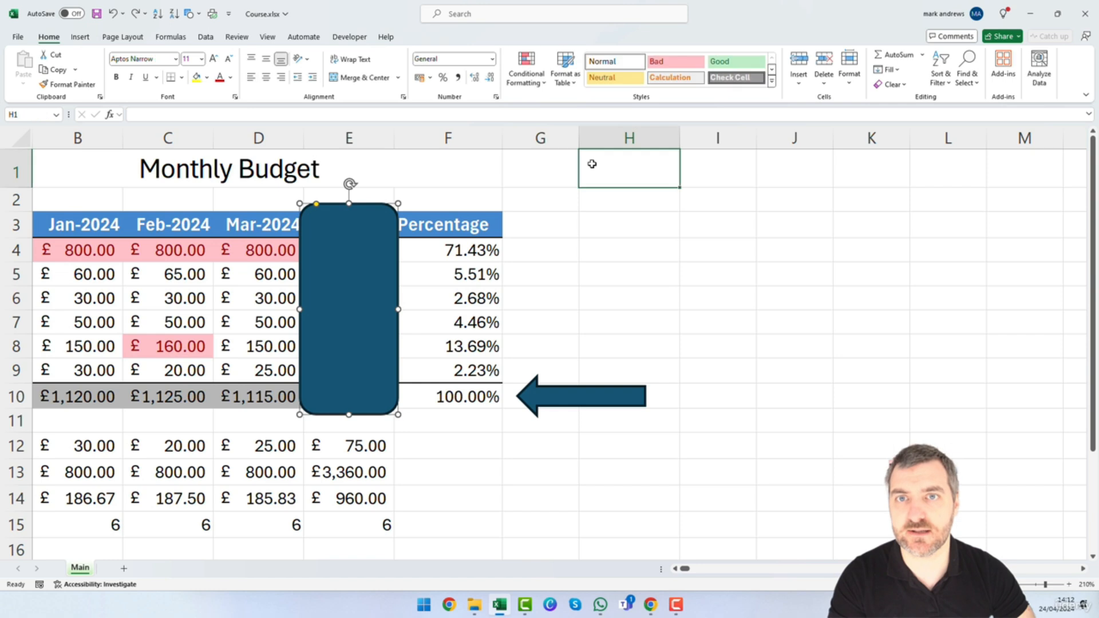
left_click(391, 235)
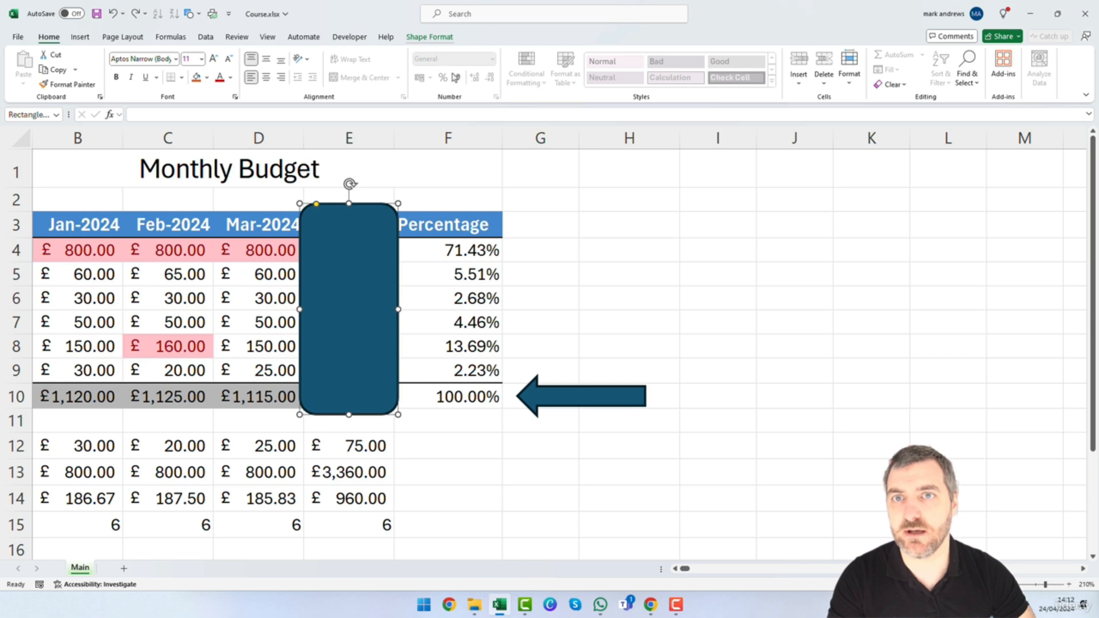
left_click(429, 37)
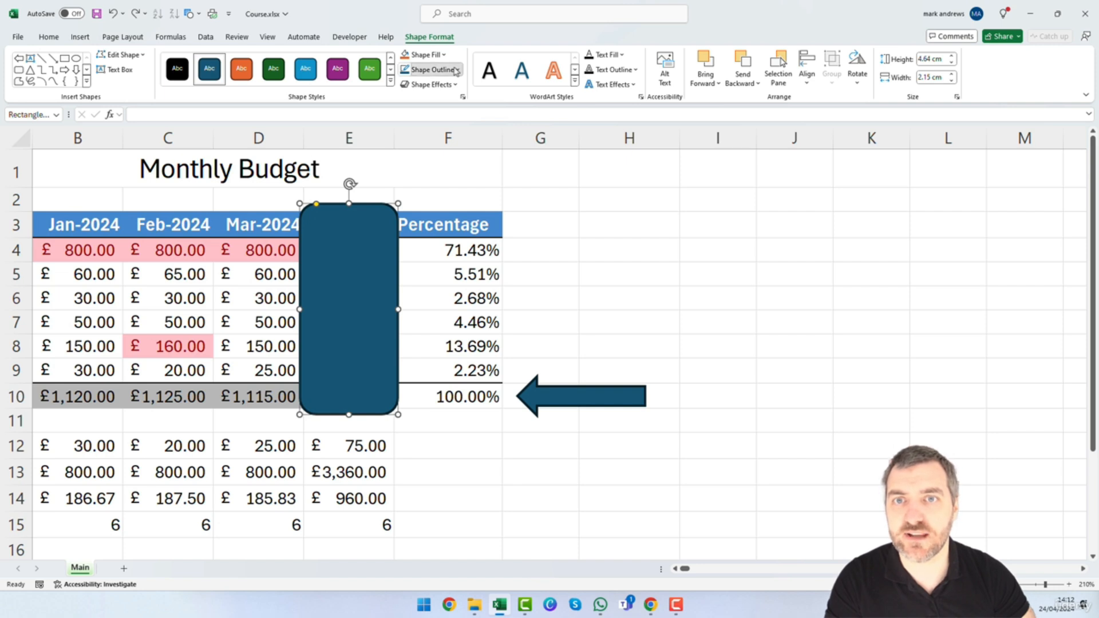
left_click(456, 70)
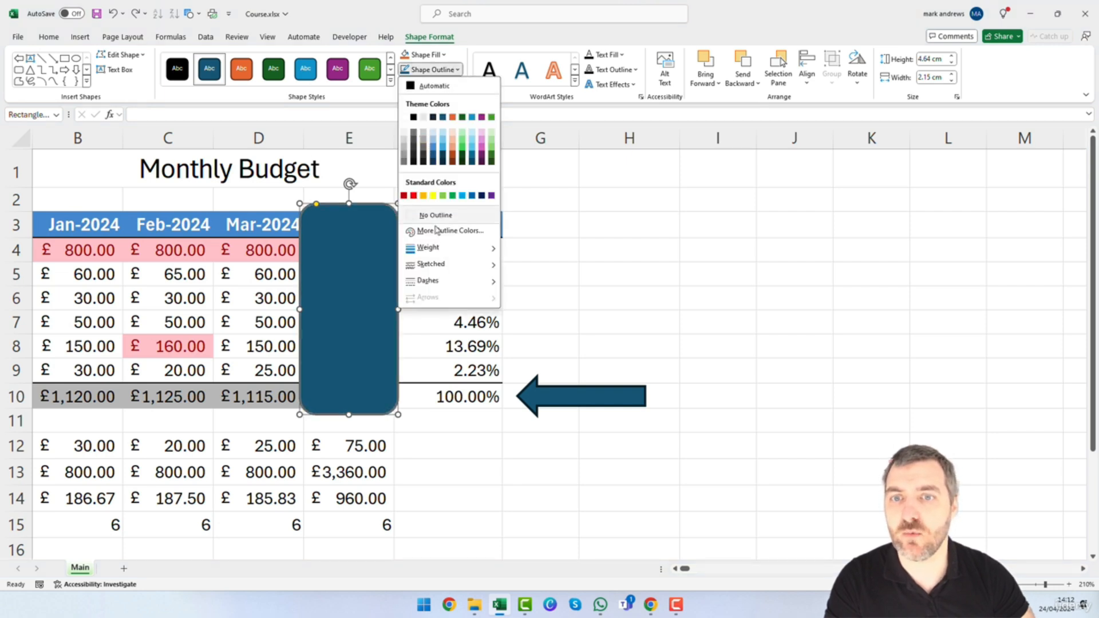
mouse_move(442, 252)
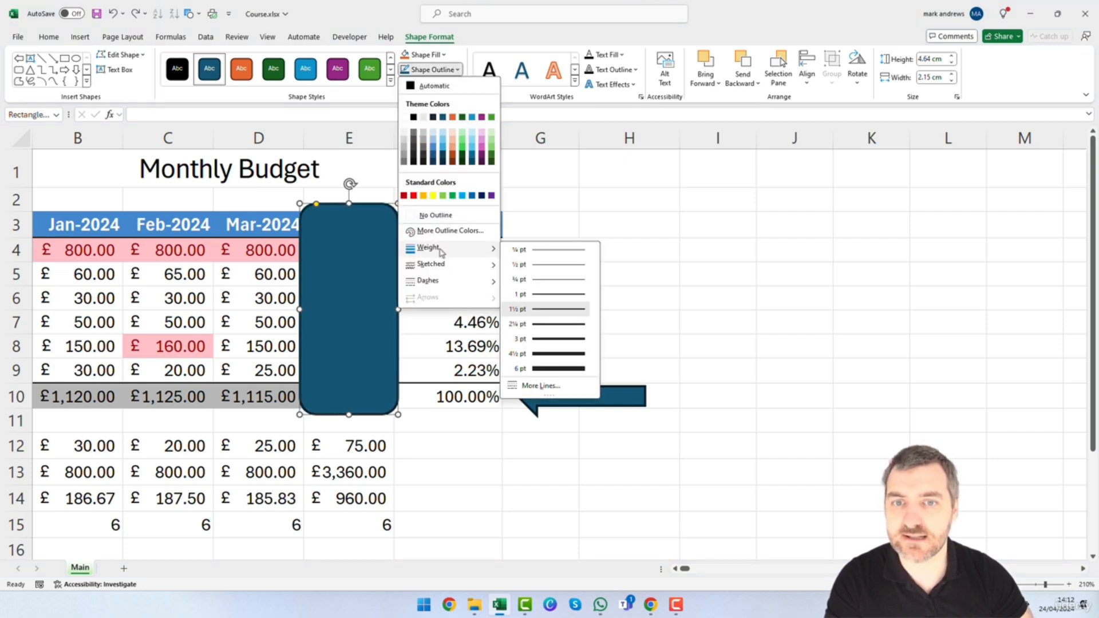
left_click(543, 324)
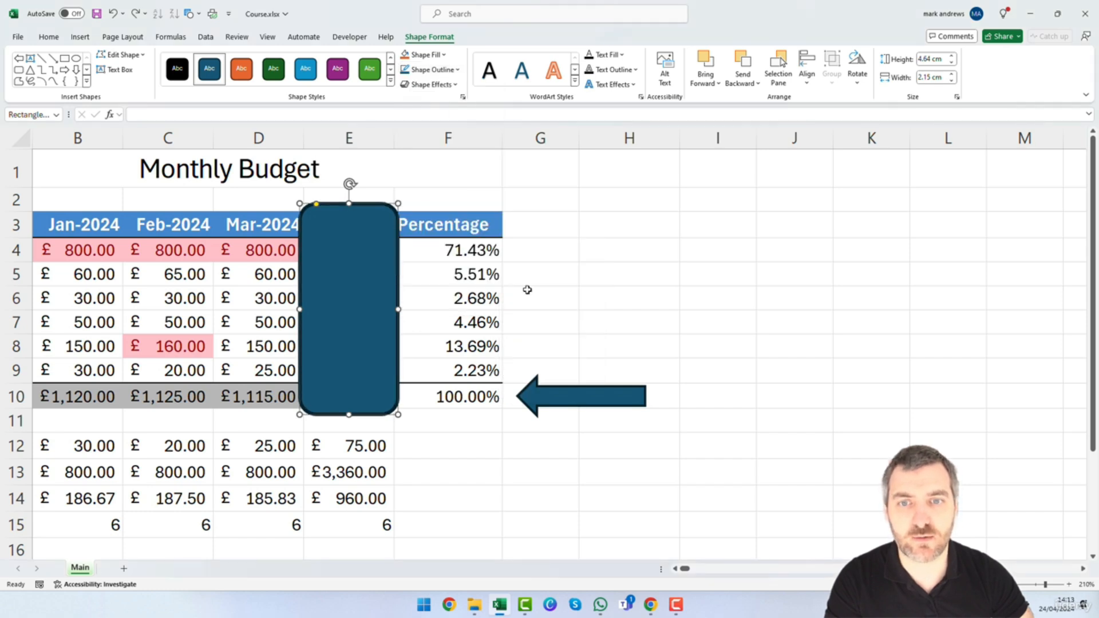
Give the rounded rectangle no fill and a standard red outline.
left_click(445, 56)
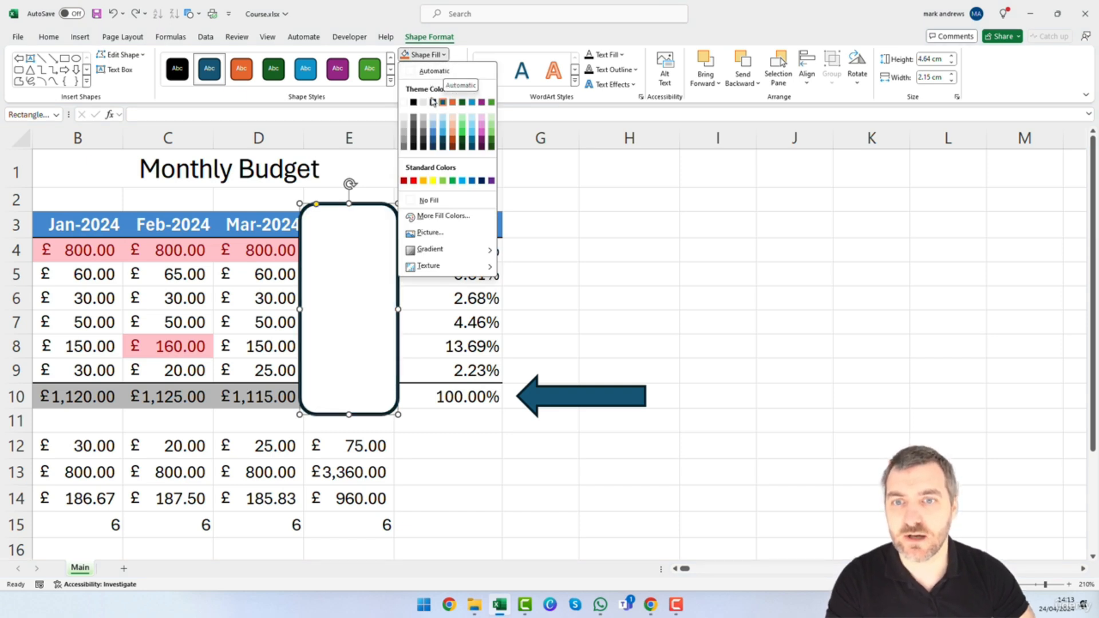
left_click(424, 201)
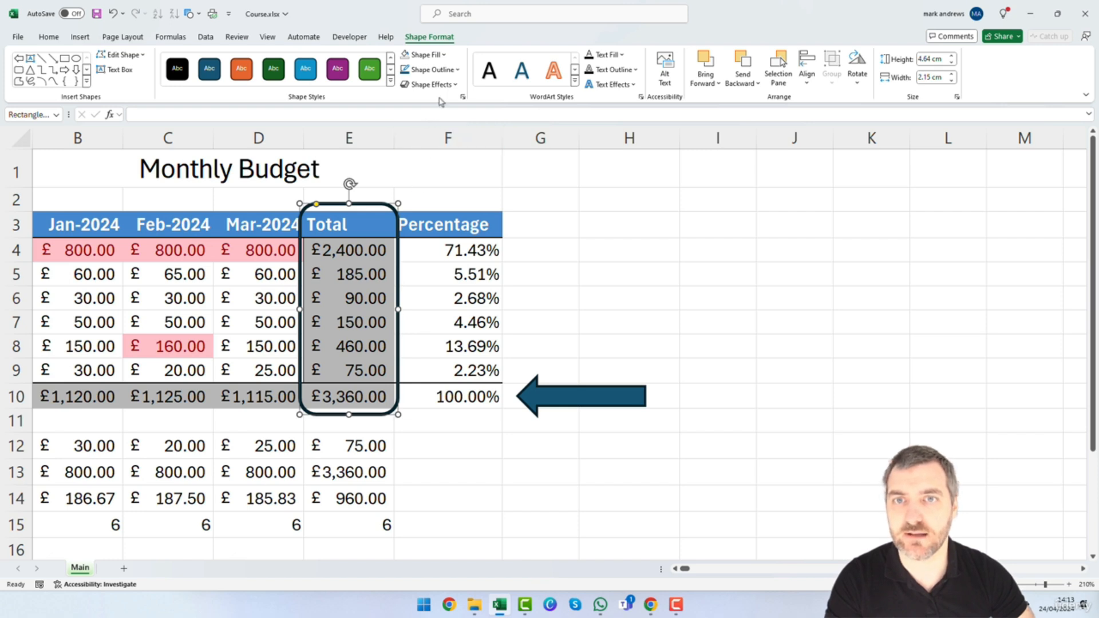
left_click(441, 69)
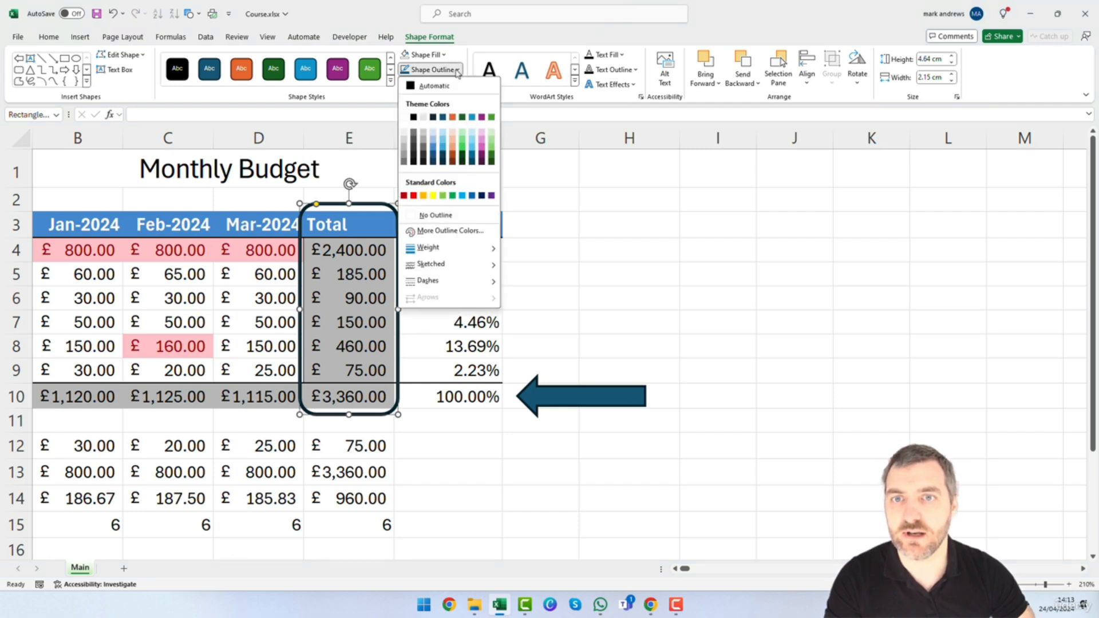
left_click(414, 195)
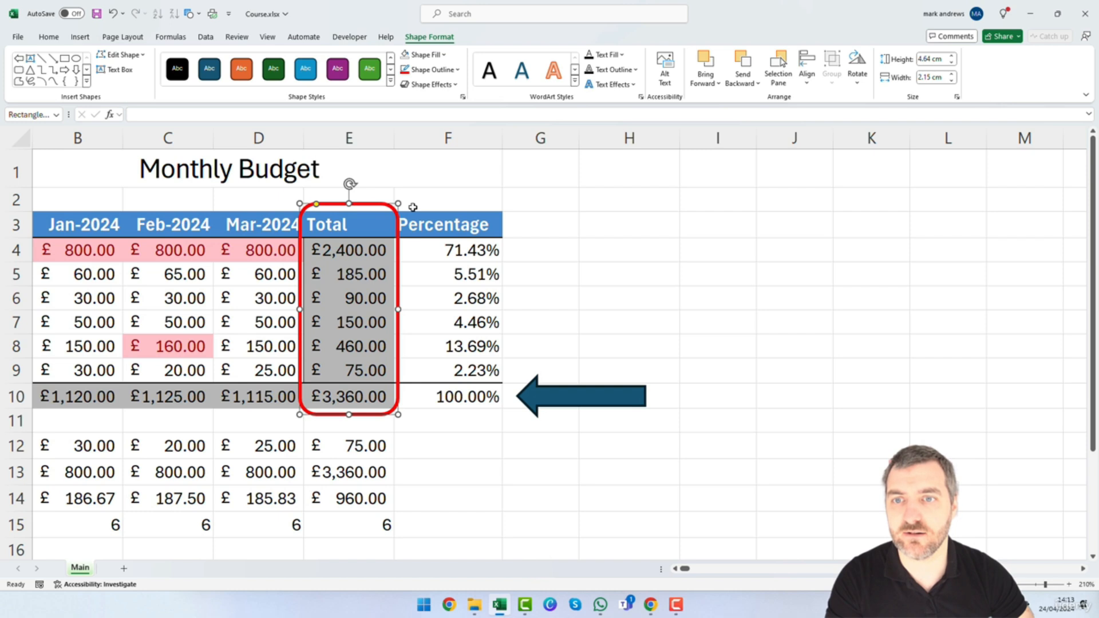
Resize the red rounded rectangle to about 3.77 cm high so it frames only cells E4 to E10, and deselect it.
left_click_drag(399, 203, 395, 237)
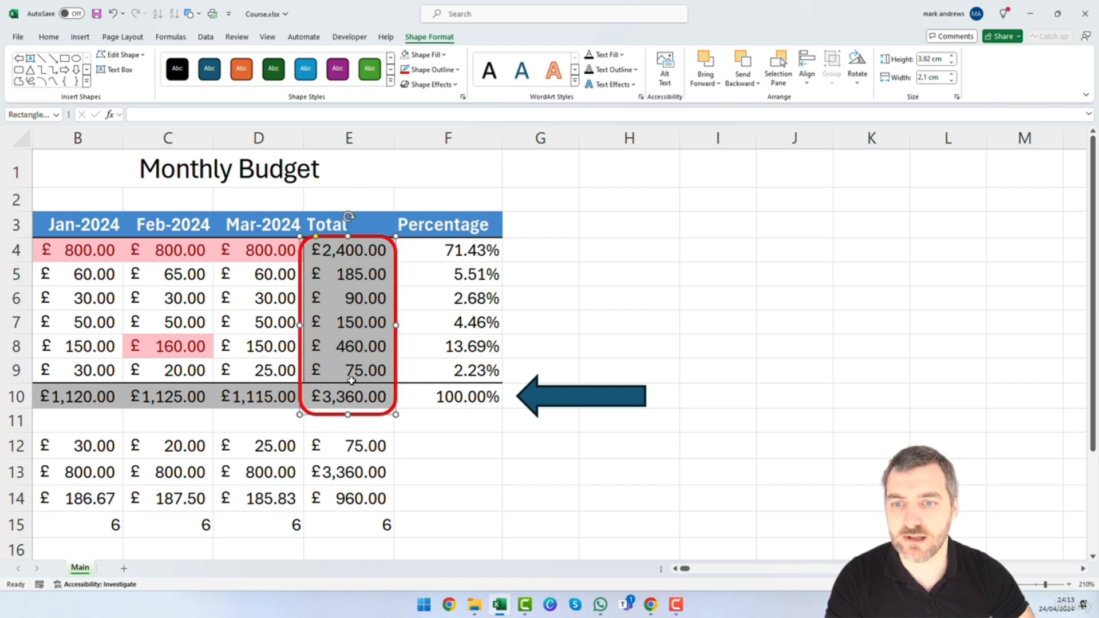
left_click_drag(395, 415, 396, 408)
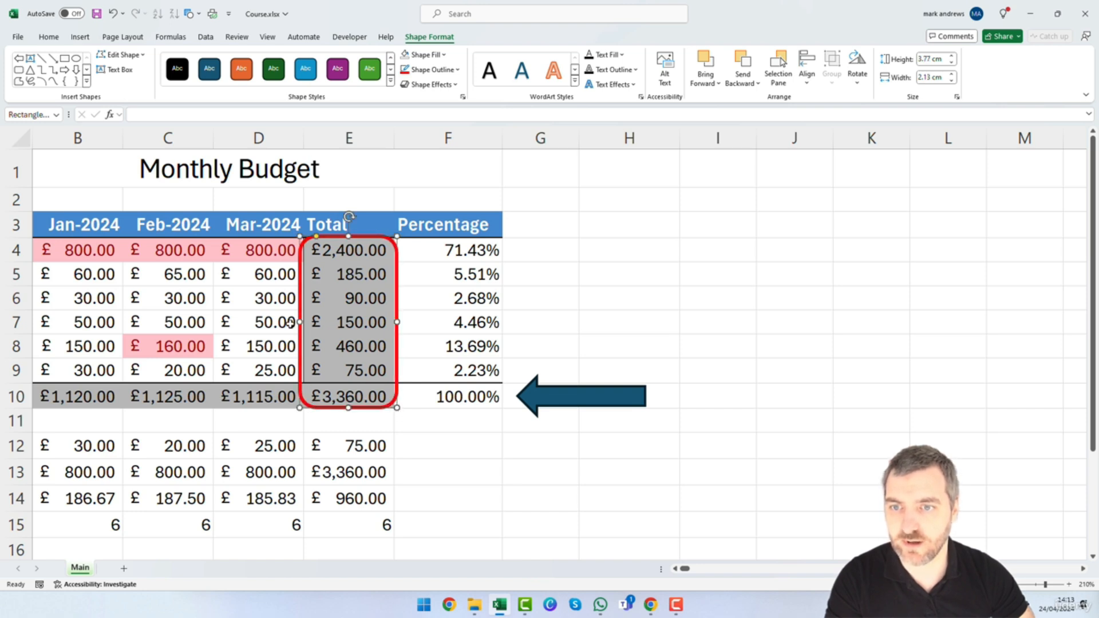
left_click_drag(301, 322, 308, 322)
left_click(525, 324)
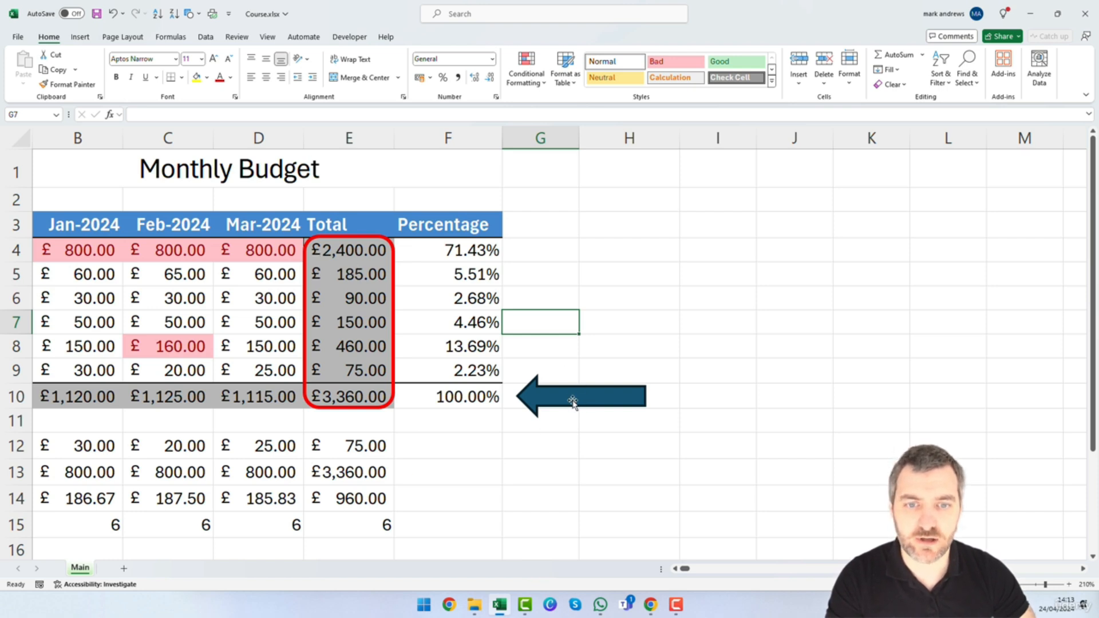
Move the left arrow up beside the row 4 percentage and fill it with standard red.
left_click(593, 404)
left_click_drag(593, 405, 599, 260)
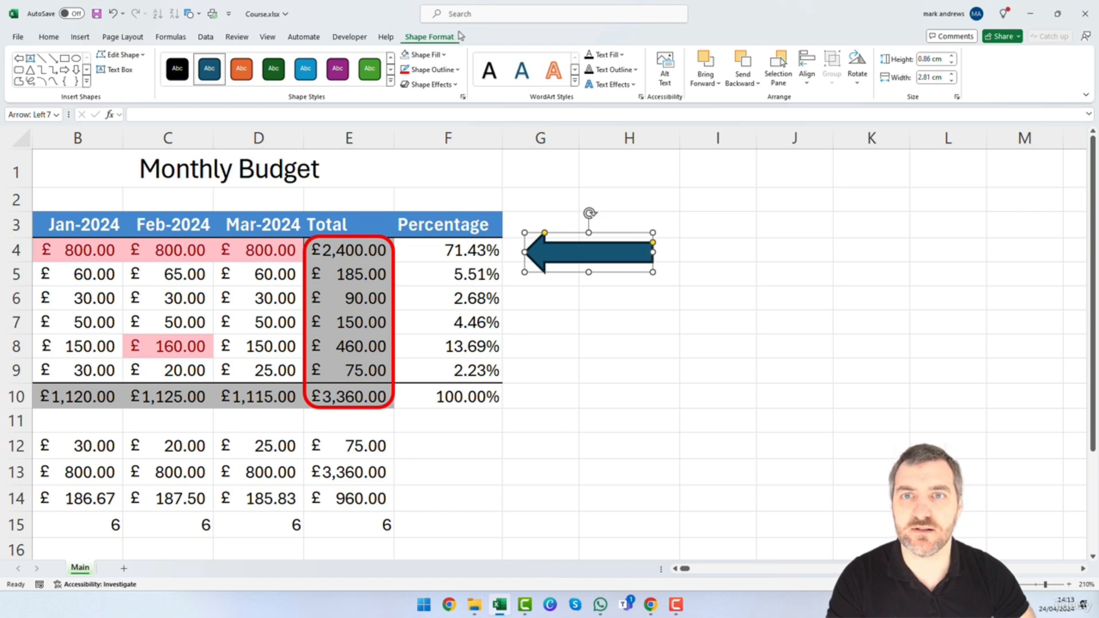
left_click(444, 55)
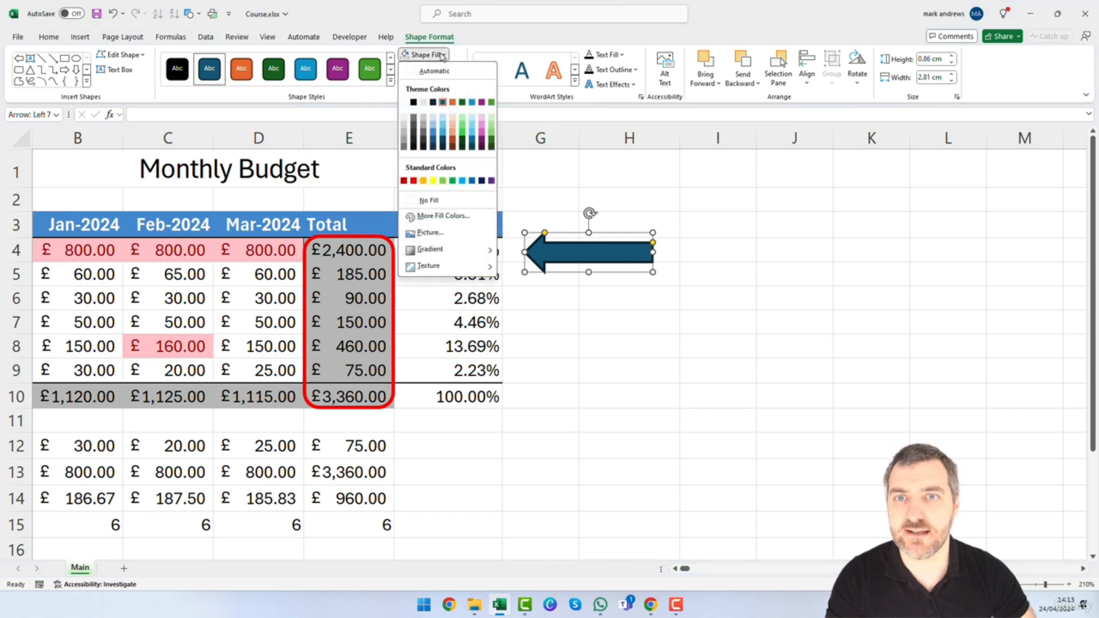
left_click(413, 180)
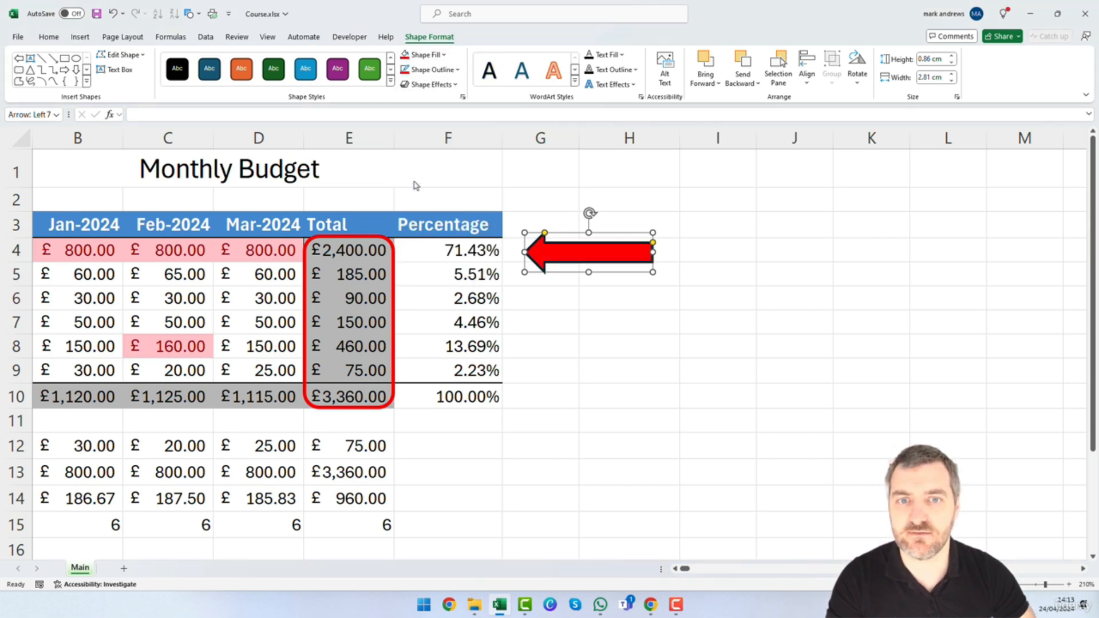
Give the red arrow a standard dark red outline and nudge it closer to cell F4.
left_click(457, 70)
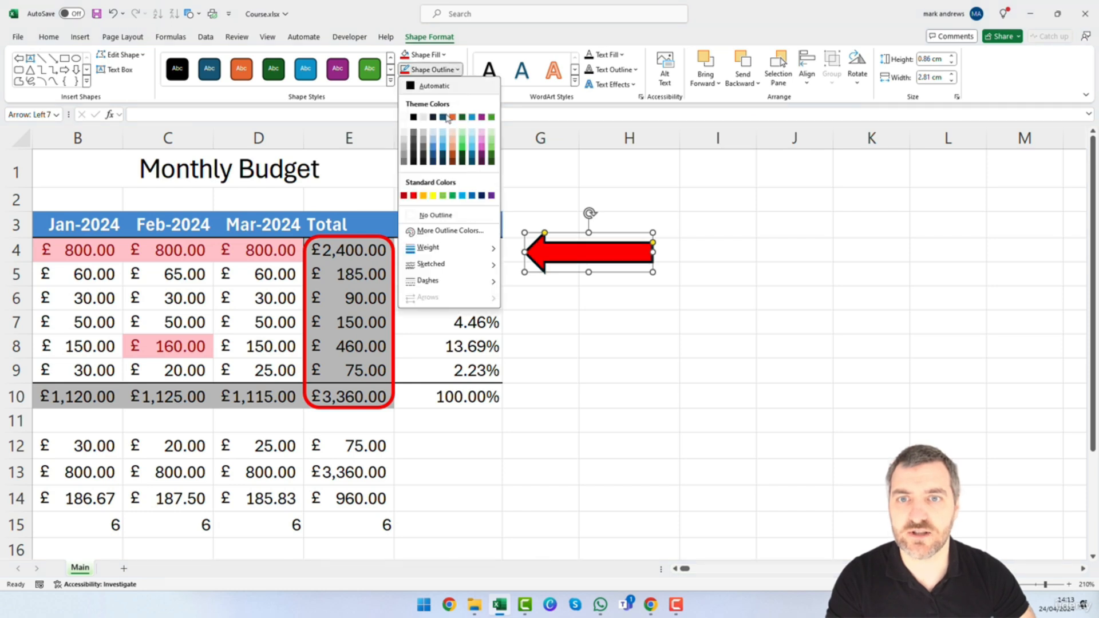
left_click(406, 203)
left_click(549, 223)
left_click_drag(603, 248, 592, 246)
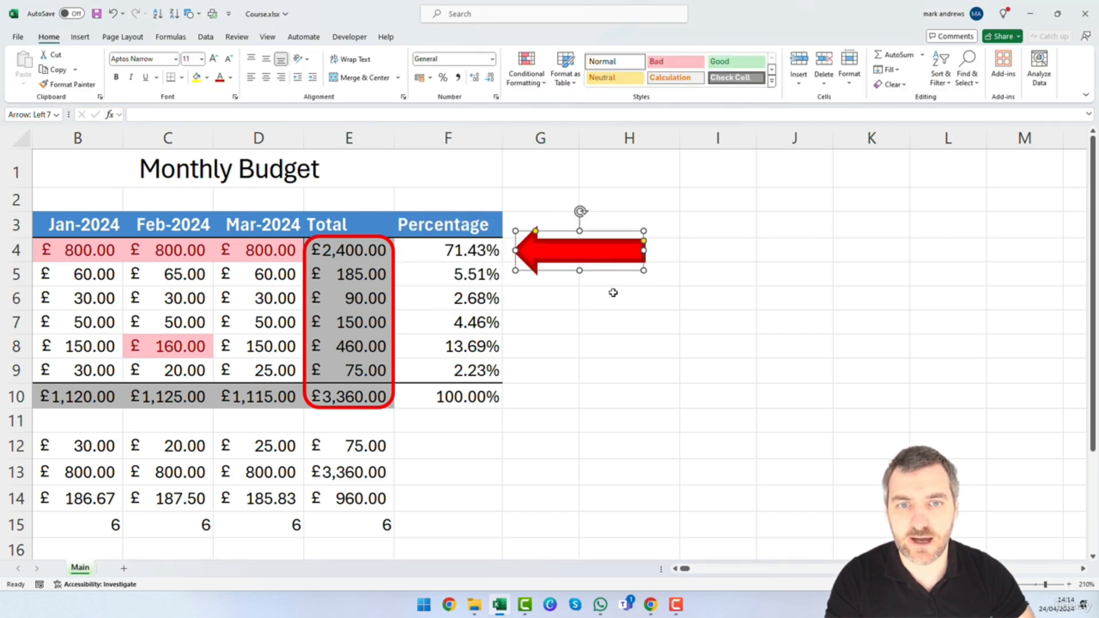
left_click(630, 320)
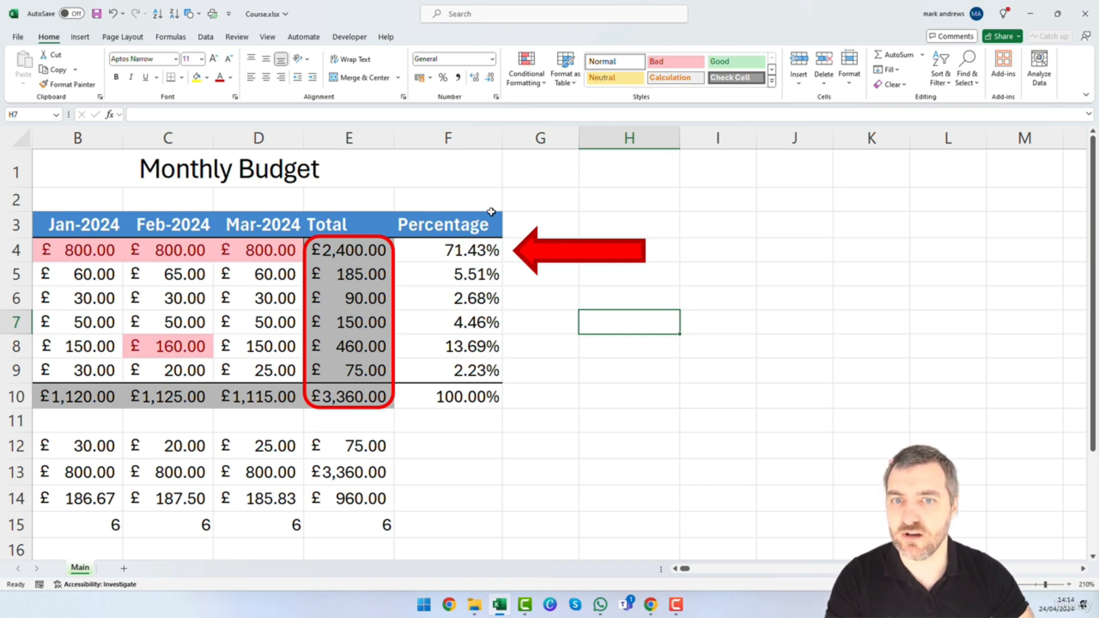
Lengthen the head of the red arrow beside row 4 so it covers a larger part of the shape.
left_click(546, 249)
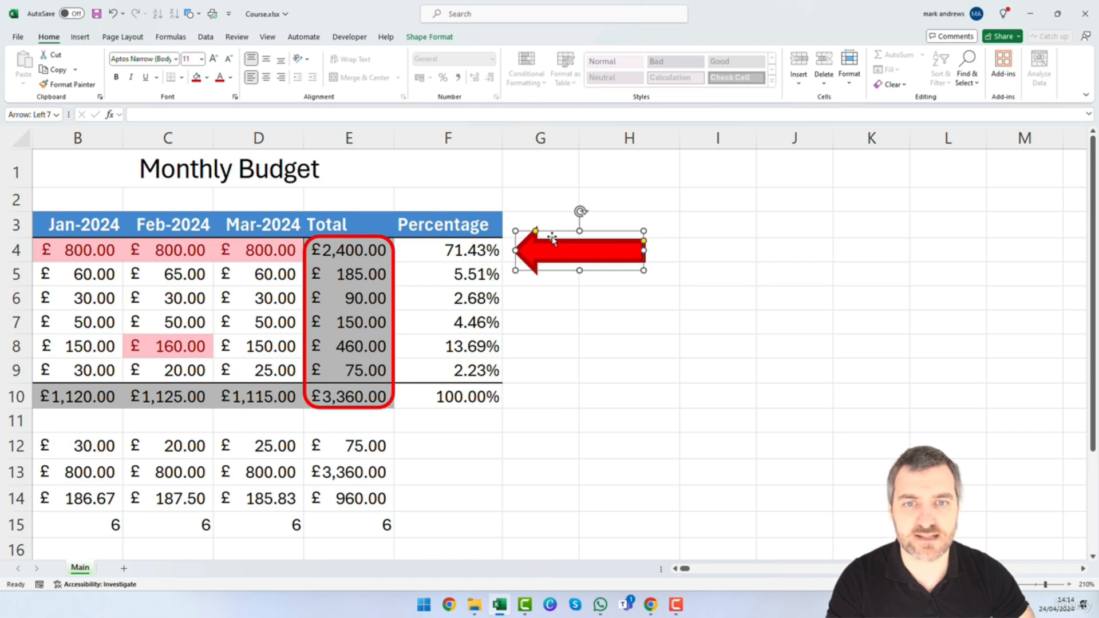
left_click_drag(535, 232, 565, 233)
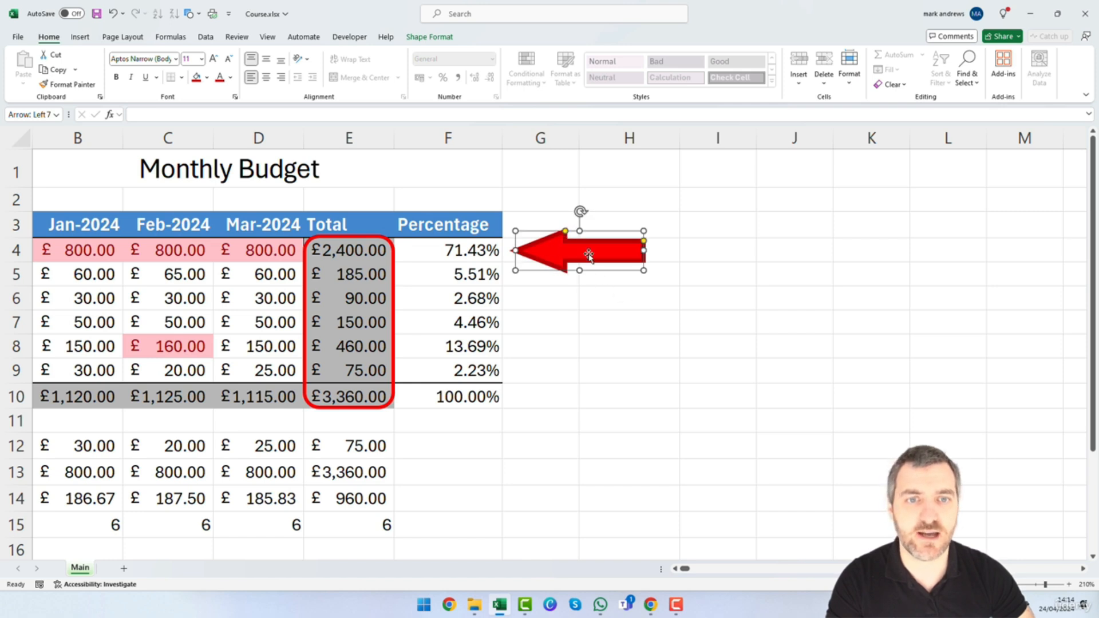
mouse_move(643, 241)
left_mouse_down()
mouse_move(608, 241)
mouse_move(637, 242)
left_mouse_up()
left_click_drag(678, 280, 682, 281)
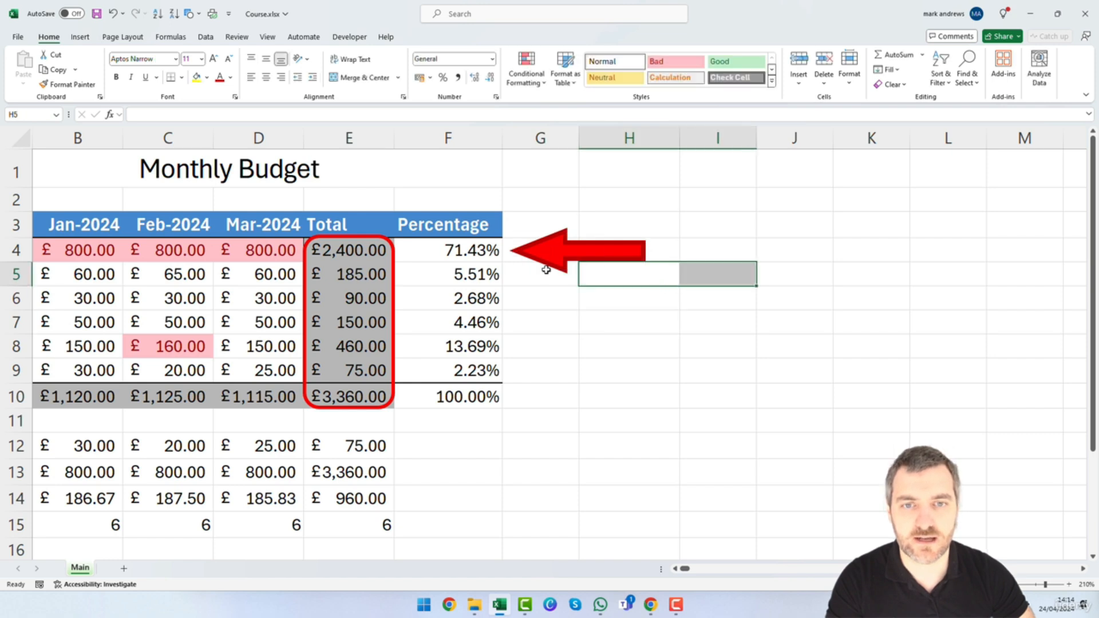
Reduce the corner rounding of the red rectangle around the Total values to nearly square corners.
left_click(381, 293)
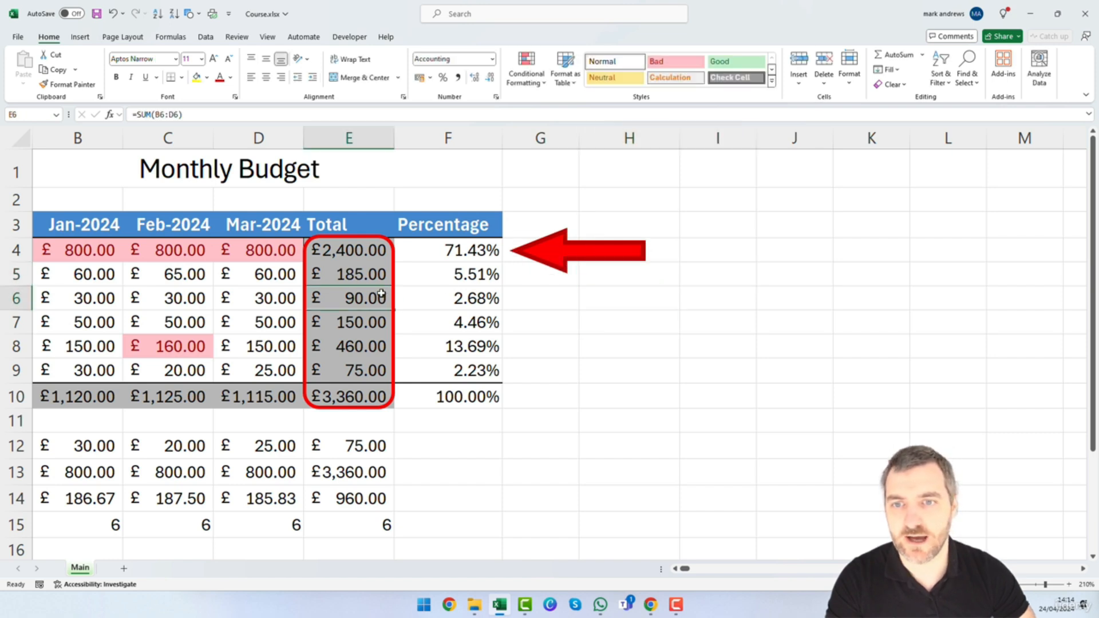
left_click(395, 264)
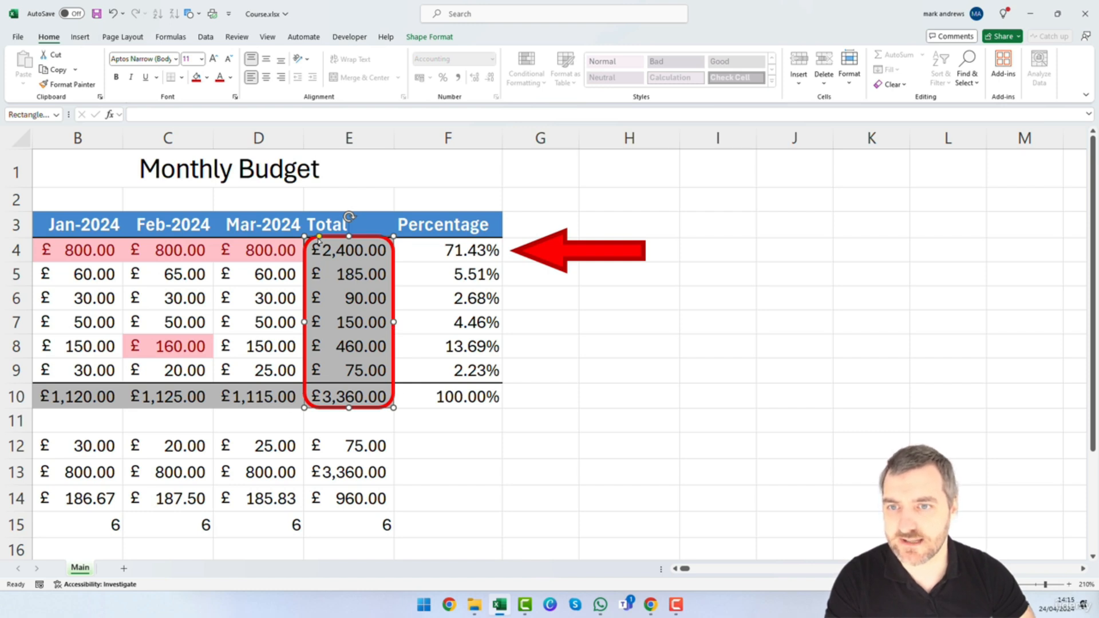
left_click_drag(320, 236, 313, 242)
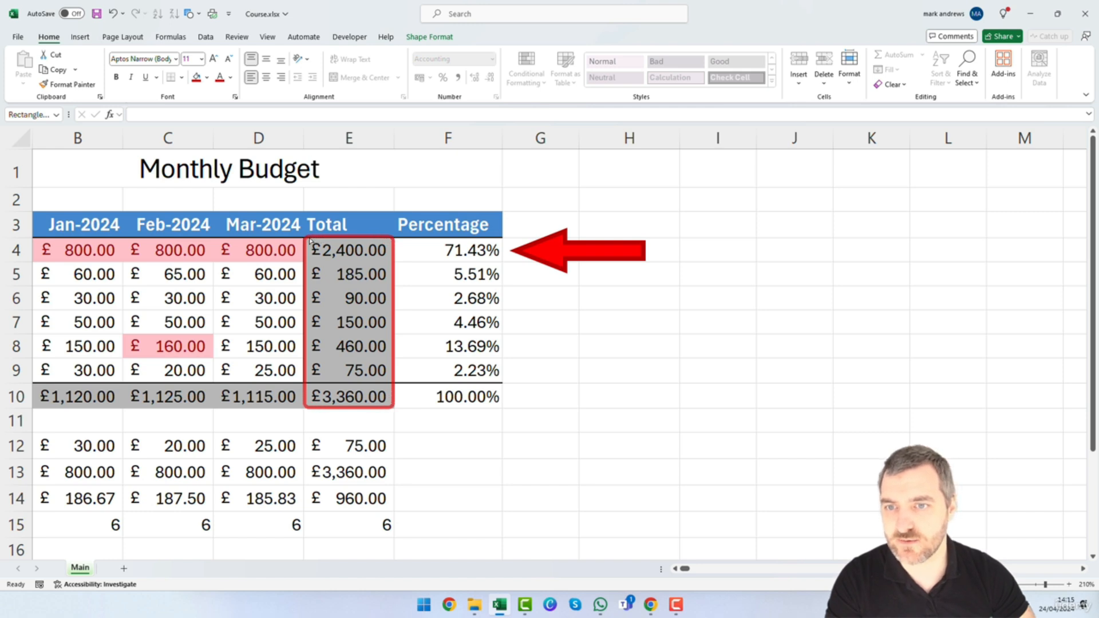
left_click_drag(310, 241, 309, 242)
left_click(551, 351)
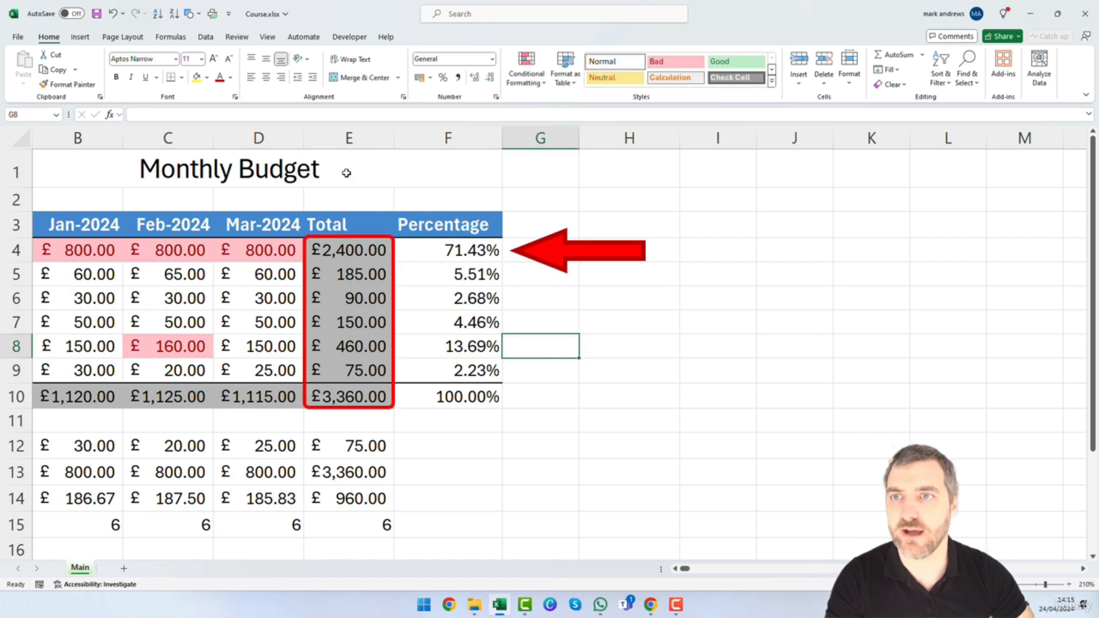
Insert a smiley face about 2 cm high and 2.47 cm wide around column I and flatten its mouth to a straight line.
left_click(80, 38)
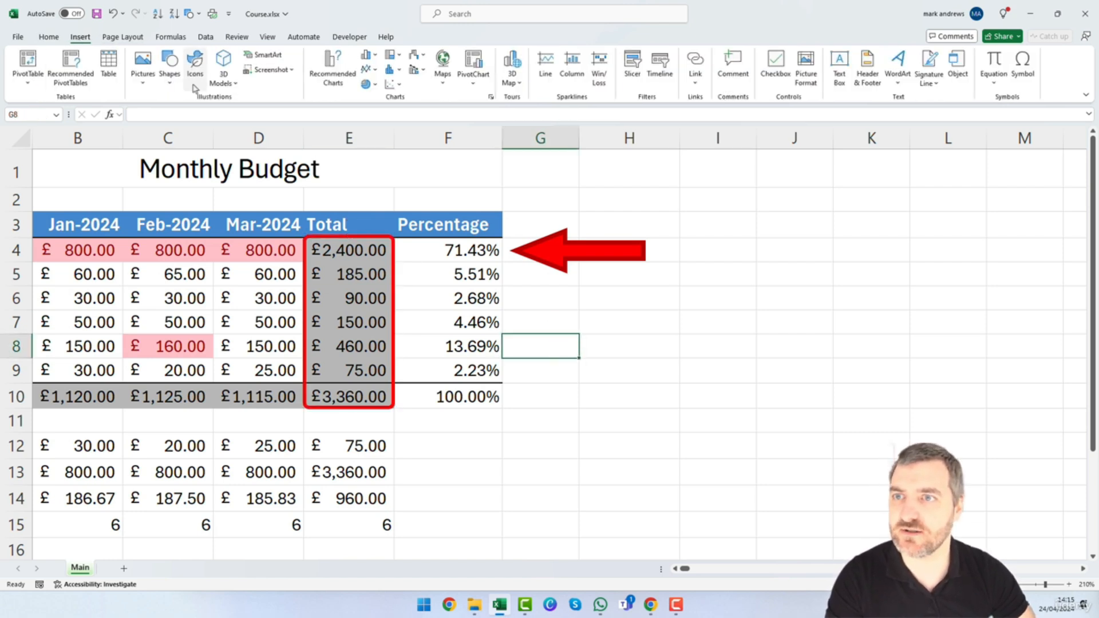
left_click(169, 67)
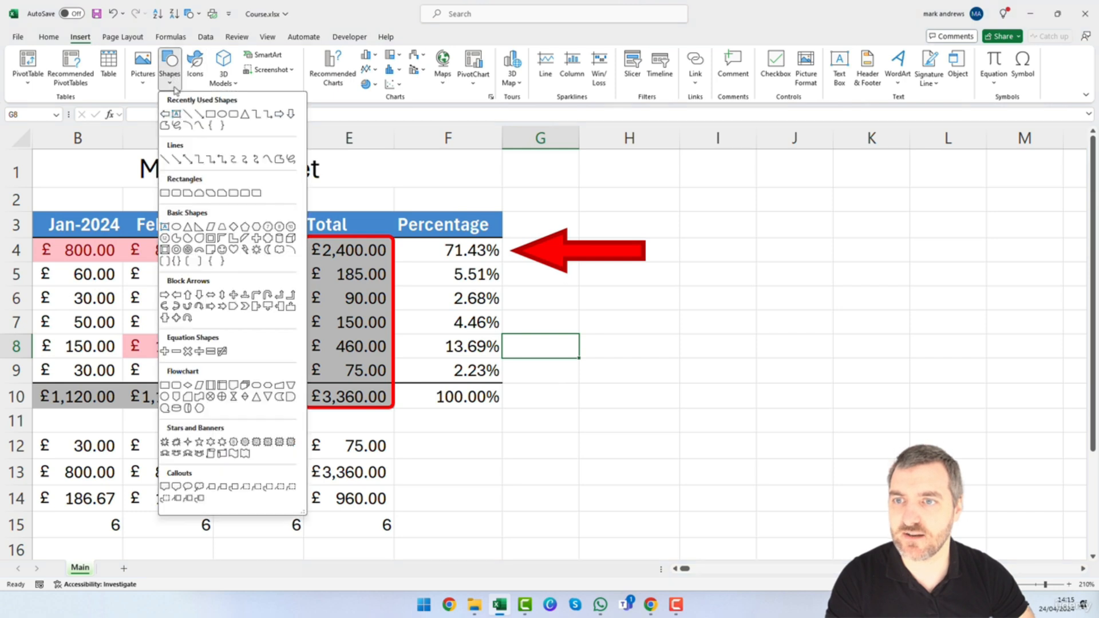
left_click(222, 250)
left_click_drag(664, 308, 776, 398)
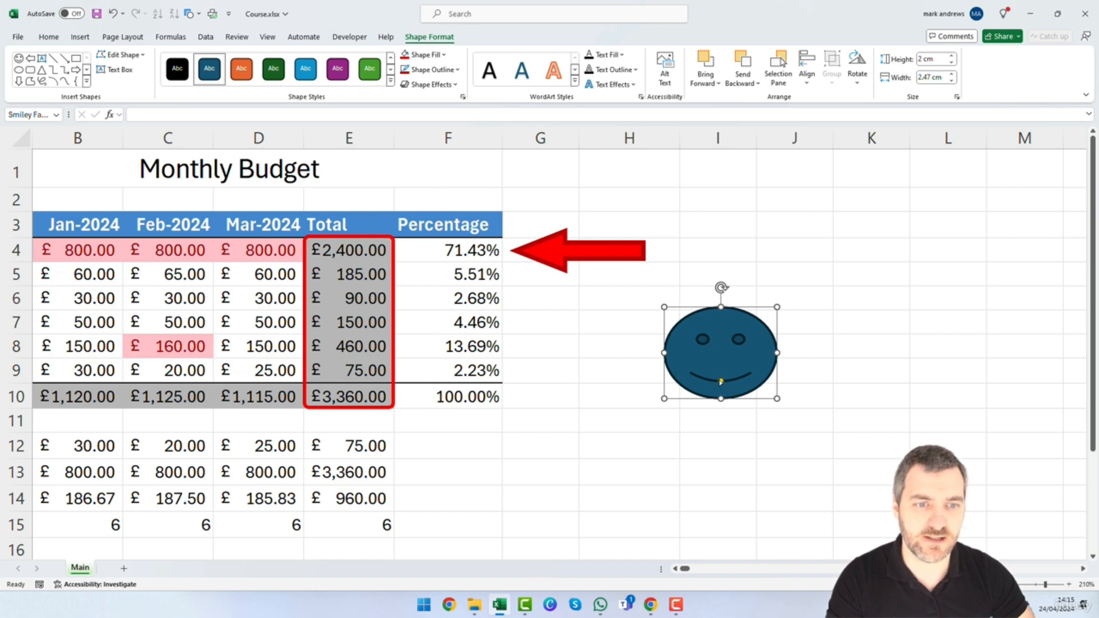
left_click_drag(720, 382, 721, 376)
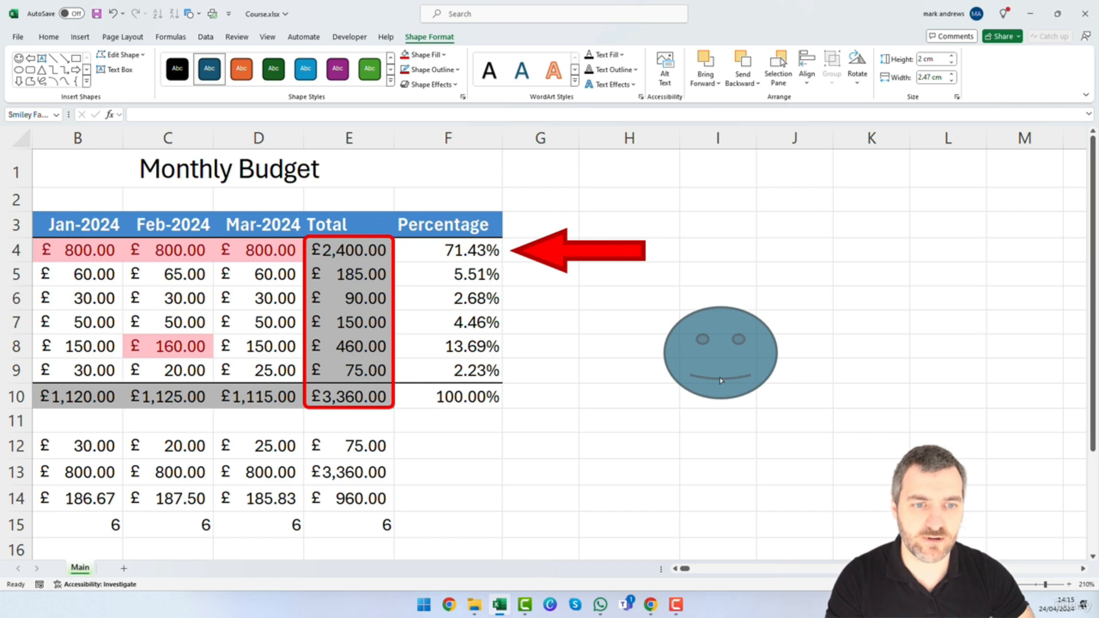
left_click_drag(718, 379, 718, 378)
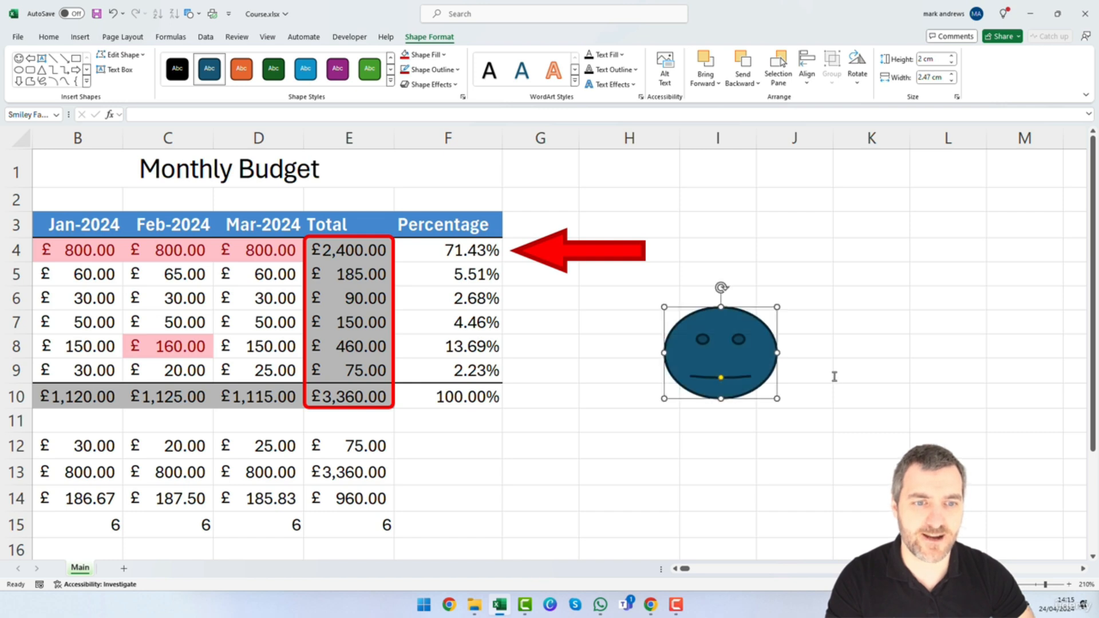
left_click(831, 404)
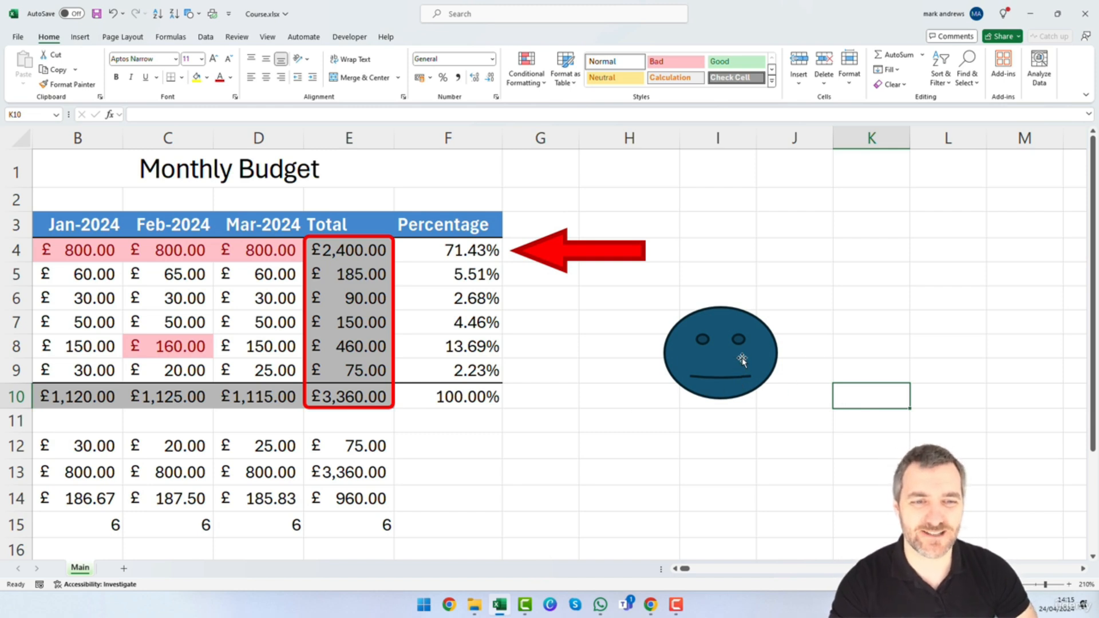
Curve the smiley face's mouth back into a smile and delete the shape.
left_click(727, 383)
left_click_drag(727, 384, 726, 390)
left_click(824, 395)
left_click(724, 359)
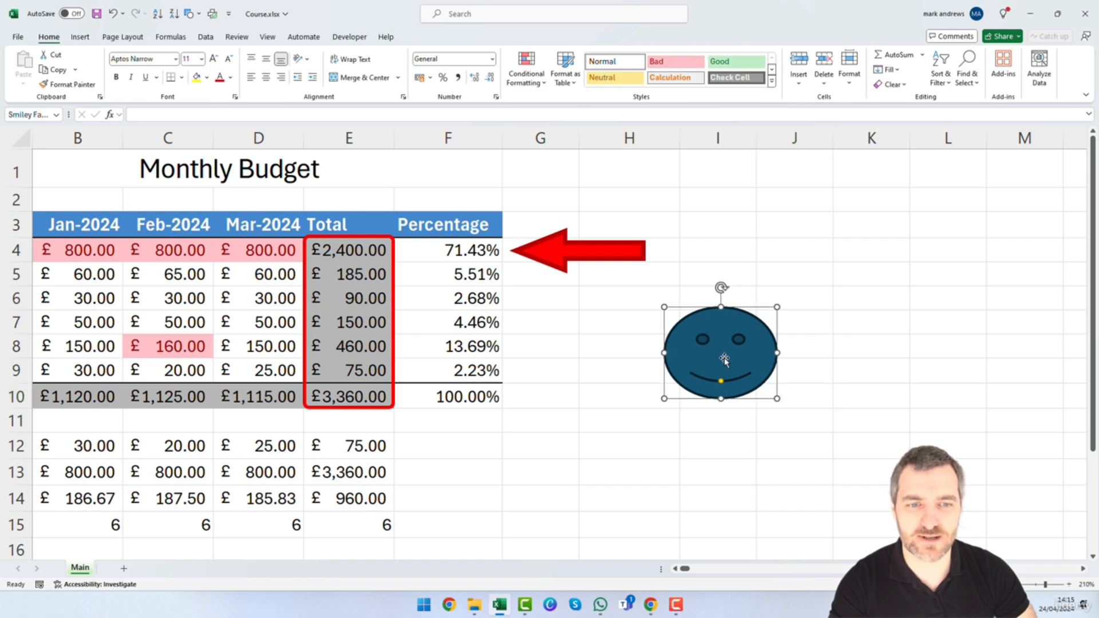
key("Delete")
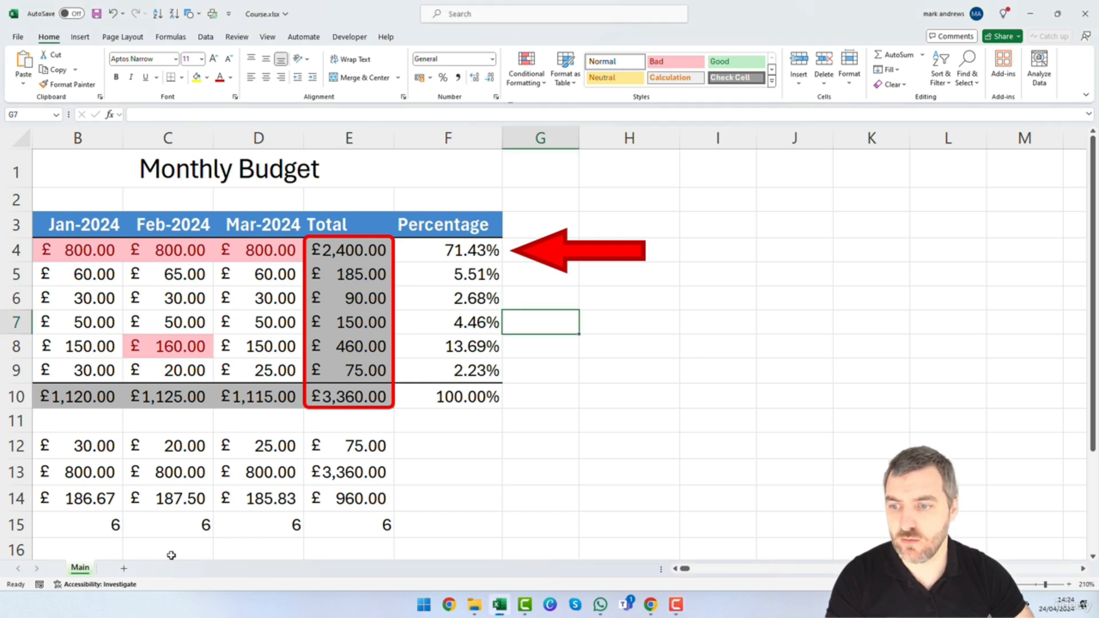
Add a new worksheet and insert a Circle Accent Timeline SmartArt graphic from the Process category.
left_click(124, 567)
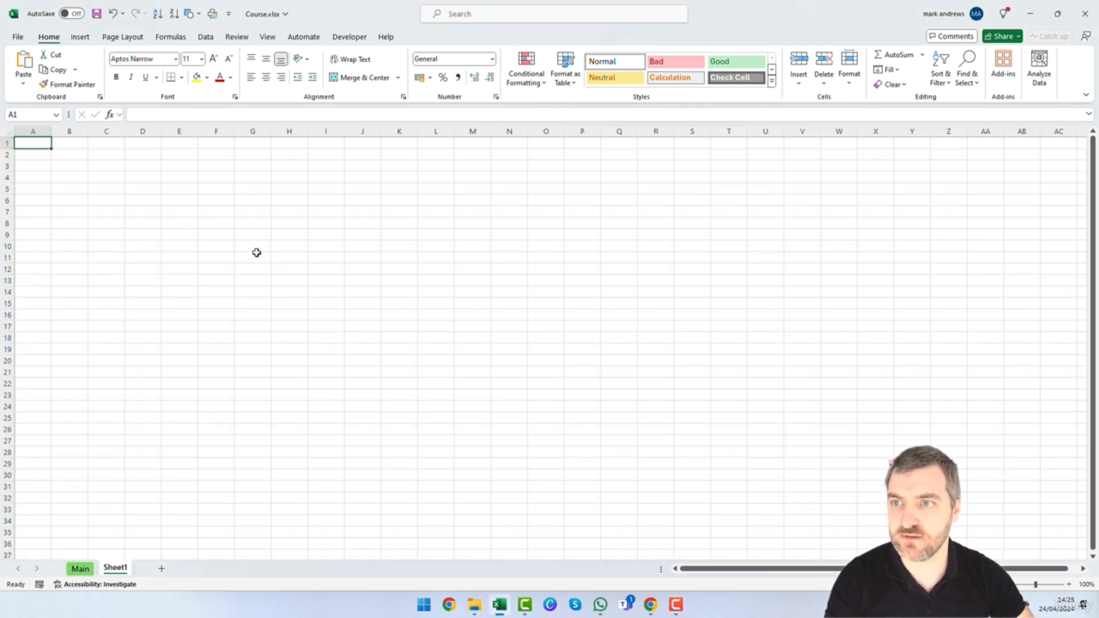
left_click(80, 39)
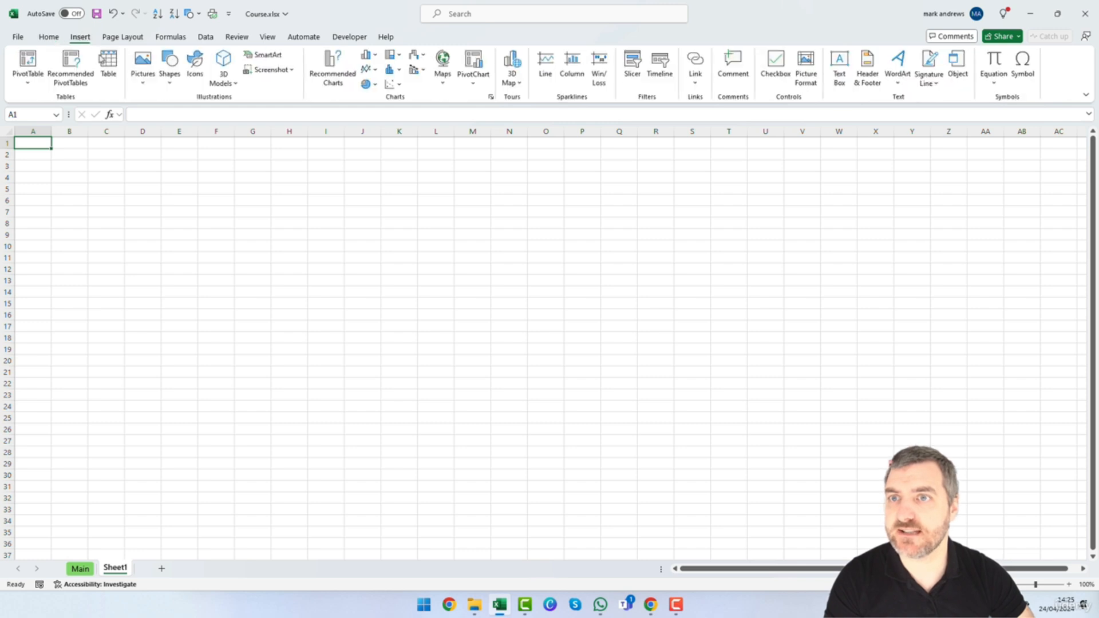
left_click(268, 56)
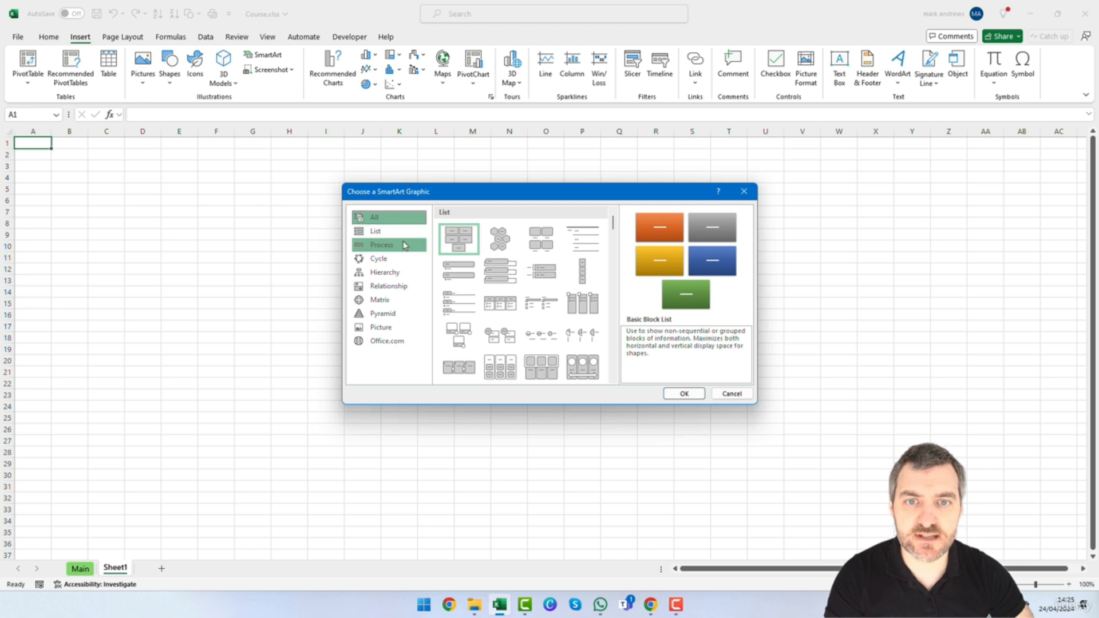
left_click(378, 230)
left_click(393, 250)
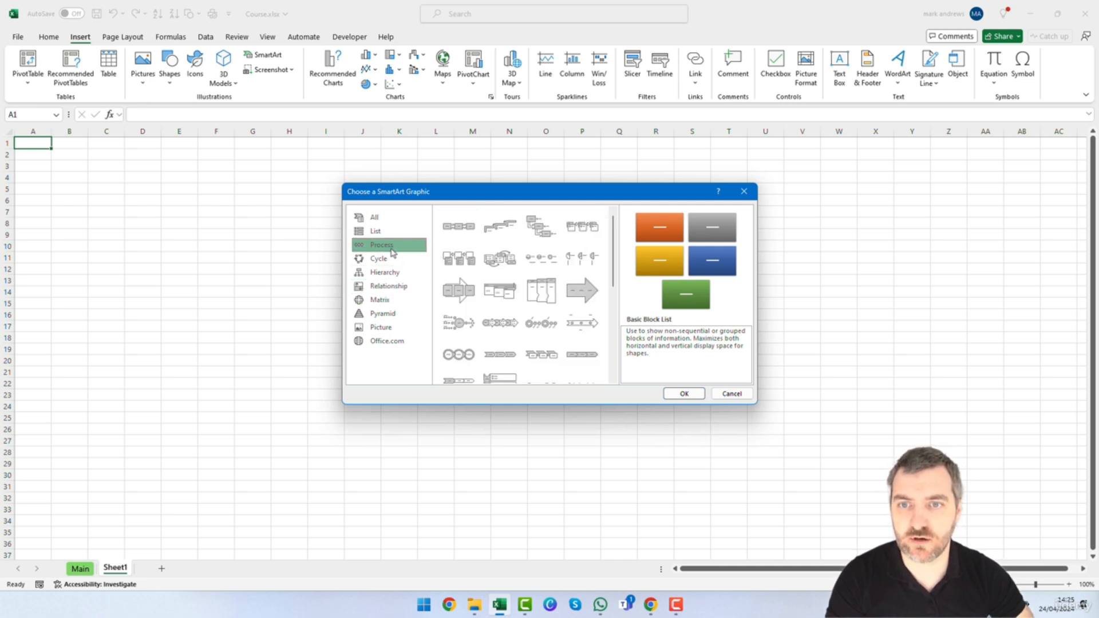
scroll(608, 289, "down", 3)
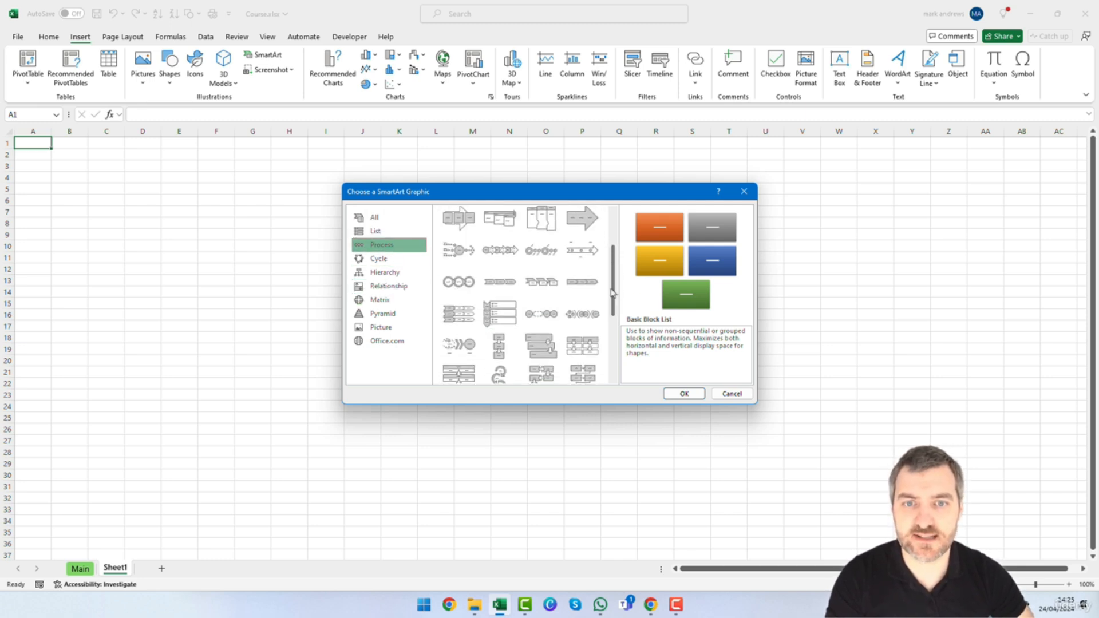
left_click(538, 245)
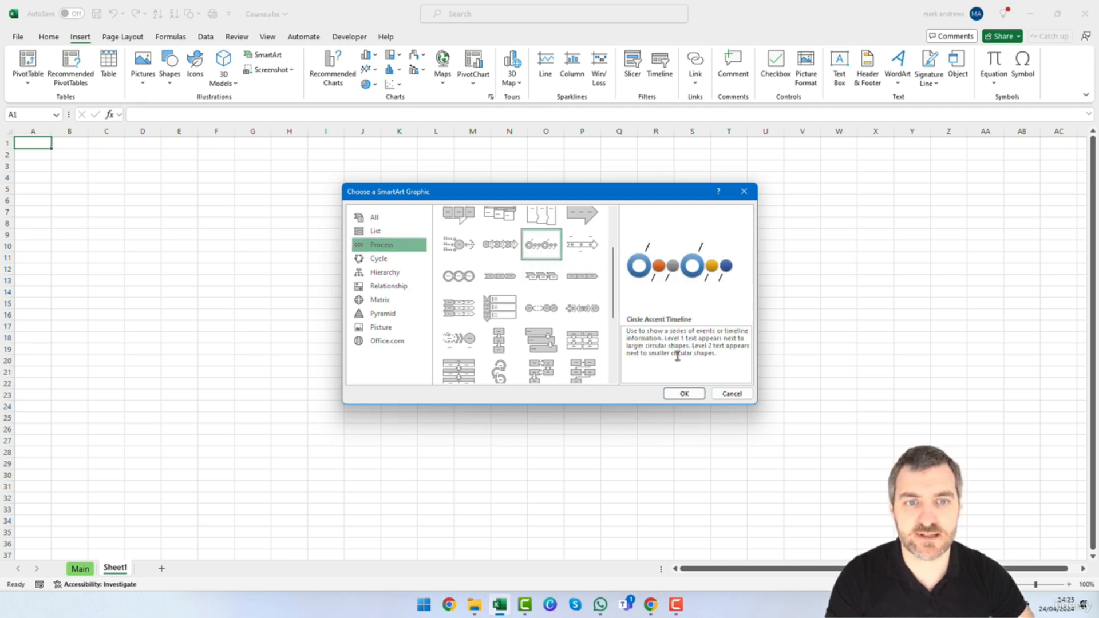
left_click(682, 392)
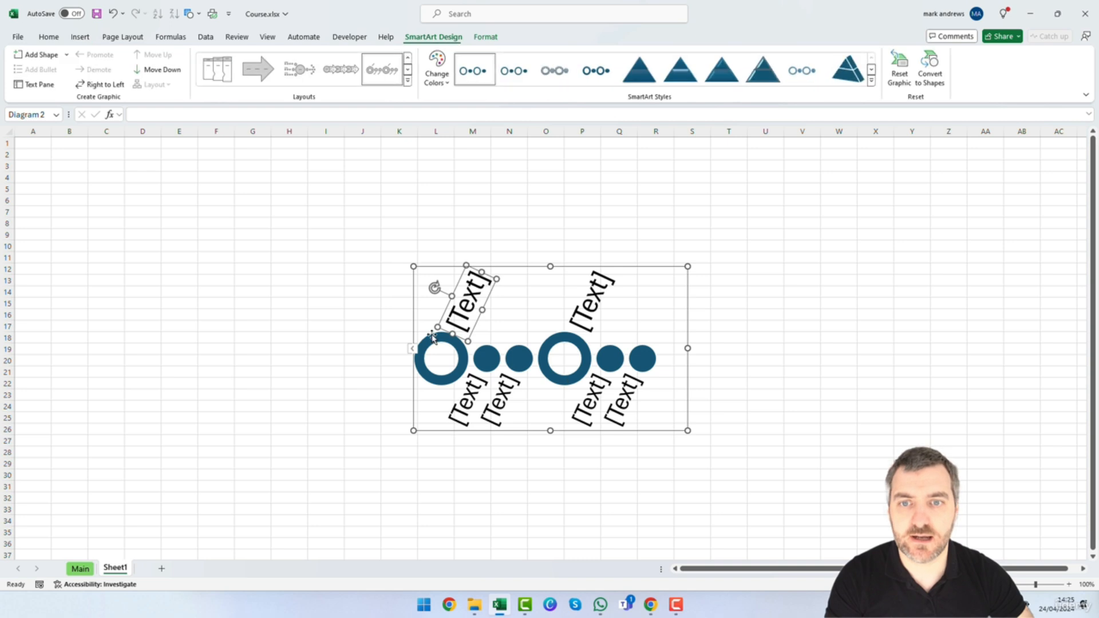
Move the timeline graphic to columns I–P, rows 7–21, and label its two large circles "put budget together" and "implement budget".
left_click(583, 284)
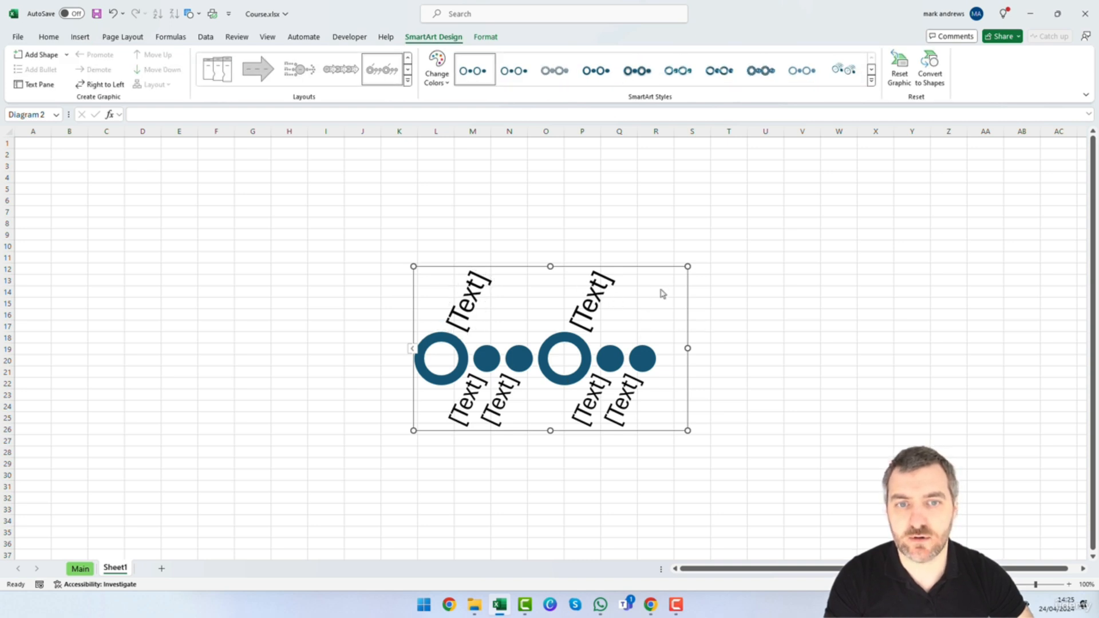
left_click_drag(658, 265, 555, 207)
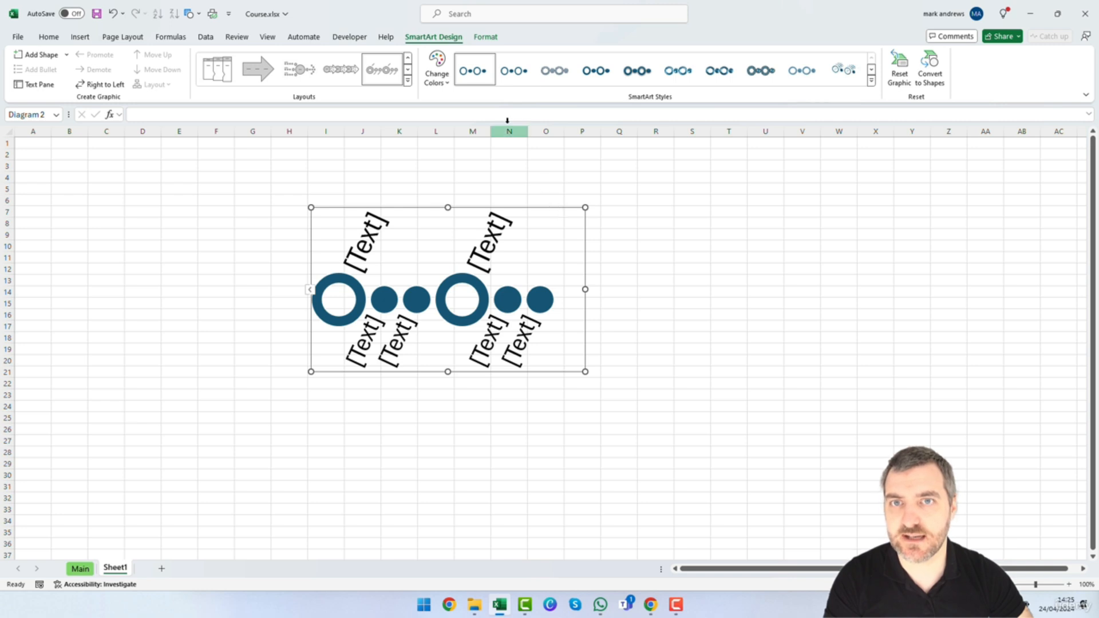
left_click(36, 84)
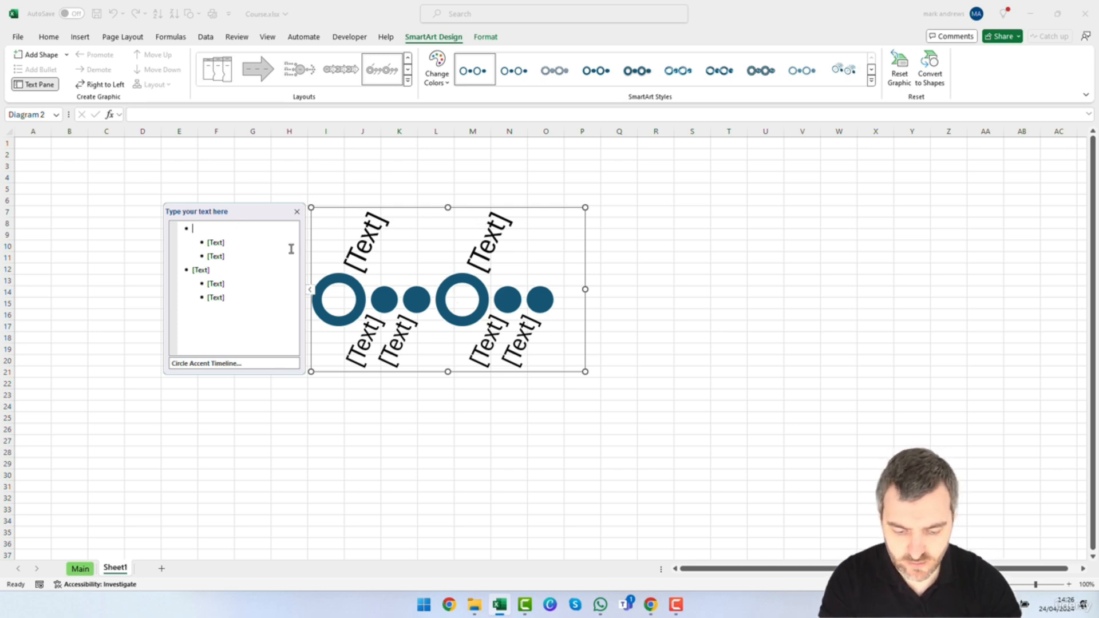
type("put budget together")
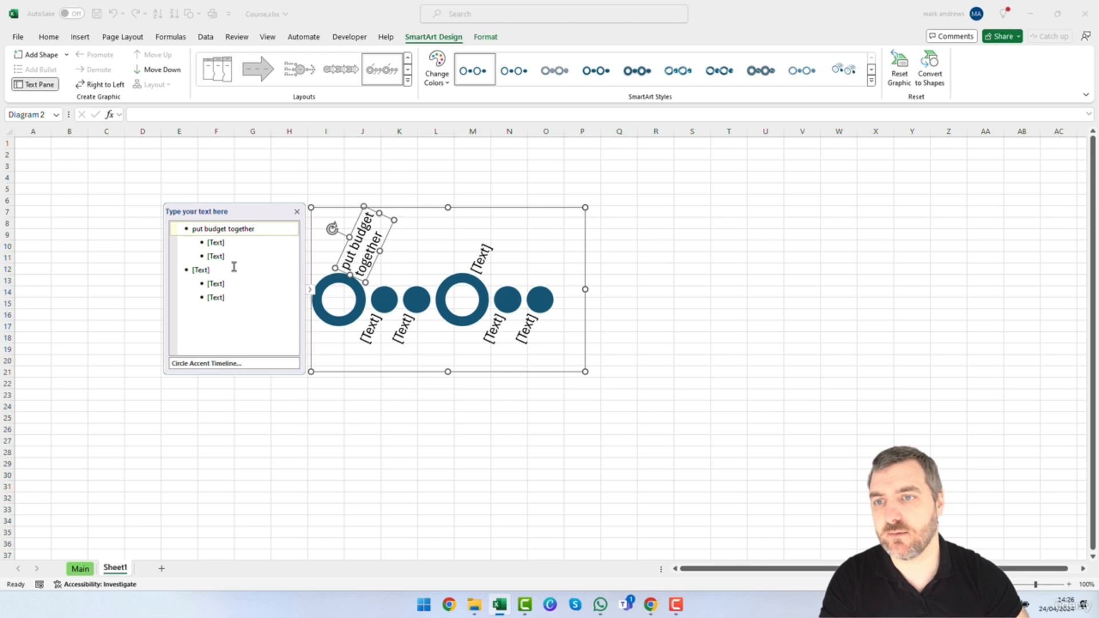
left_click(215, 271)
type("implement bud")
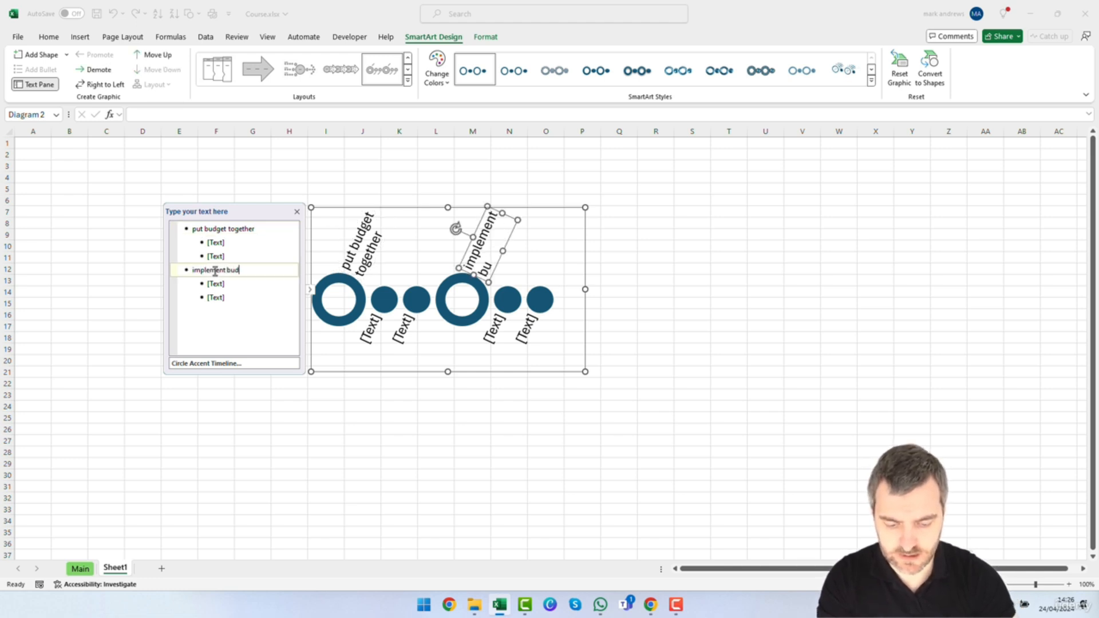
type("get")
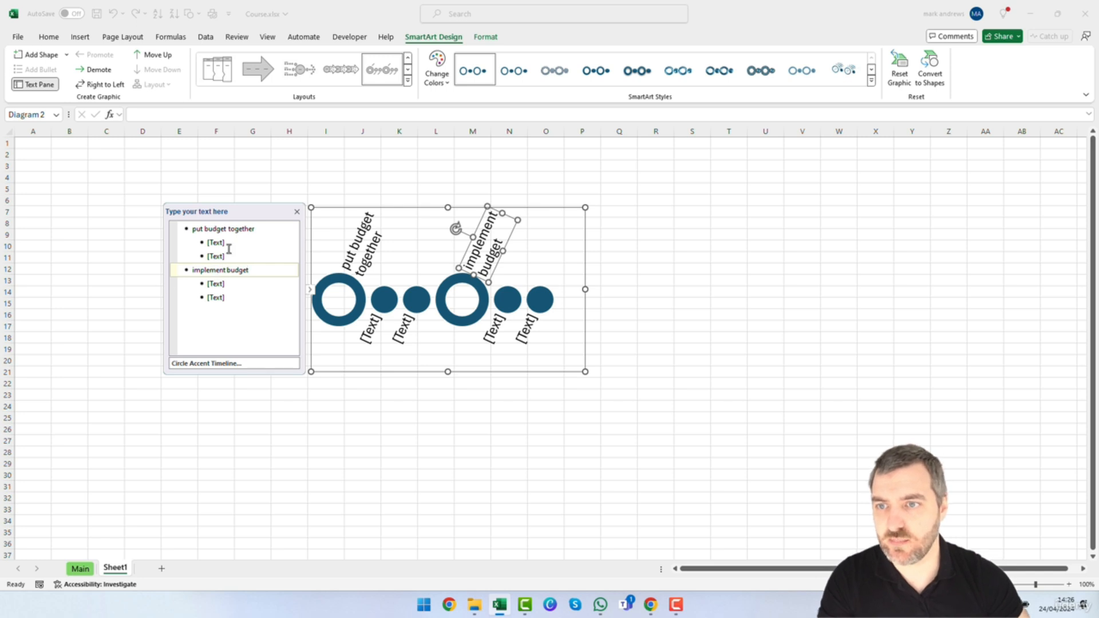
left_click(618, 289)
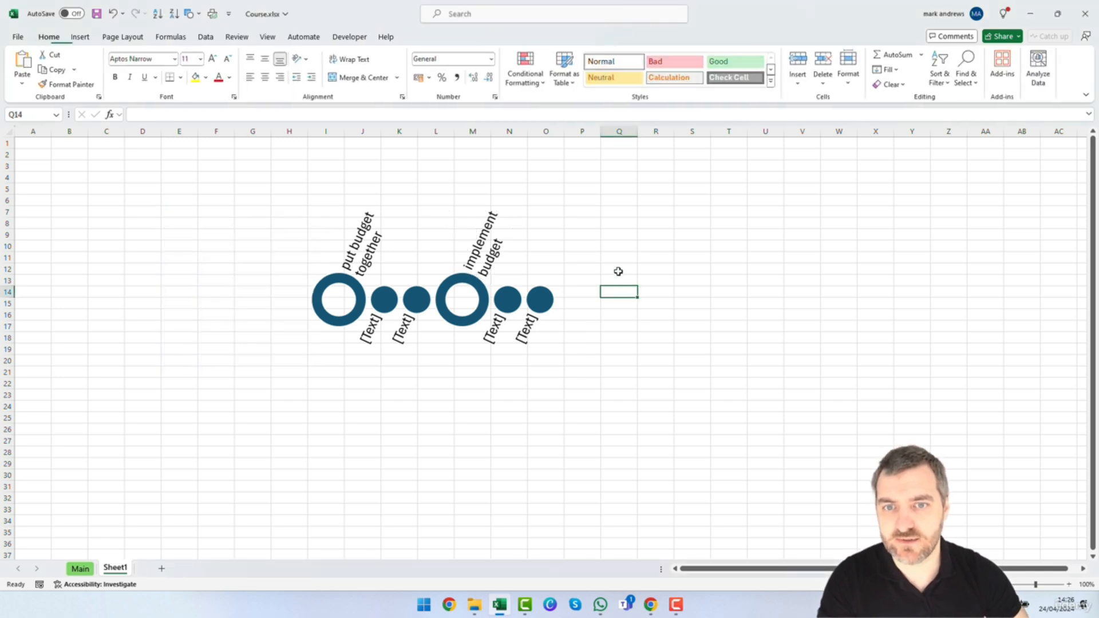
Label the two small circles after "put budget together" as "plan" and "understand where money is".
left_click(456, 306)
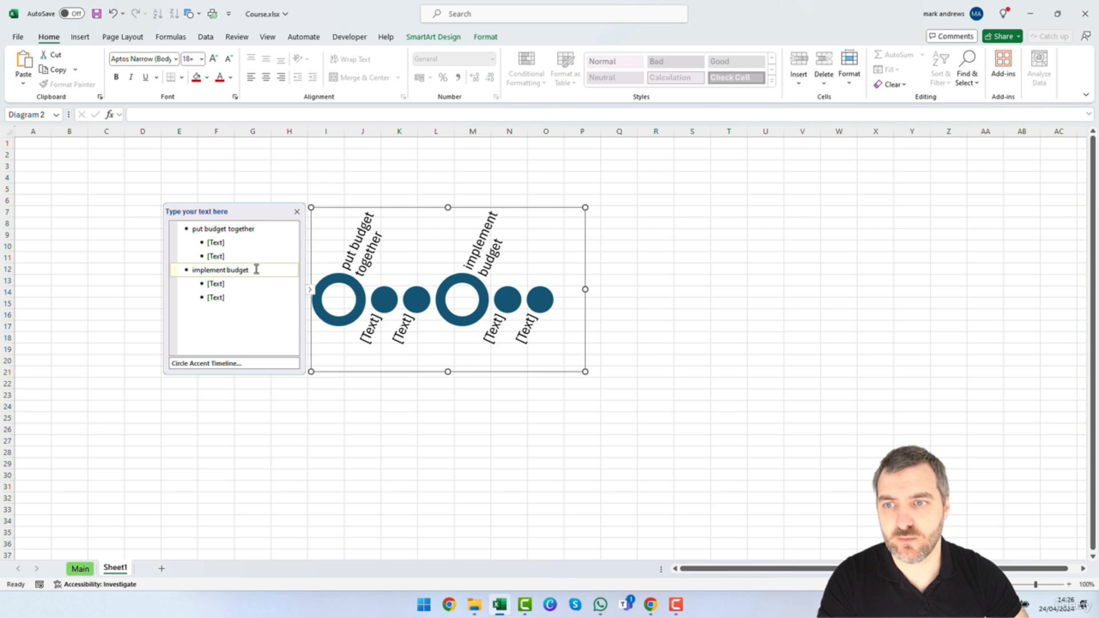
left_click(228, 244)
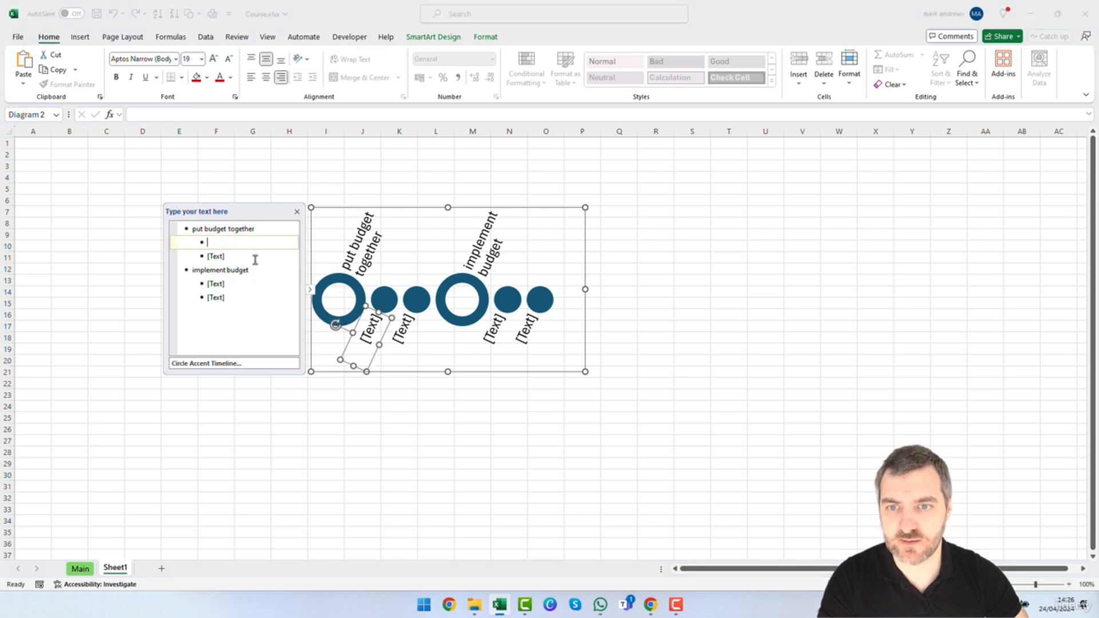
type("plan")
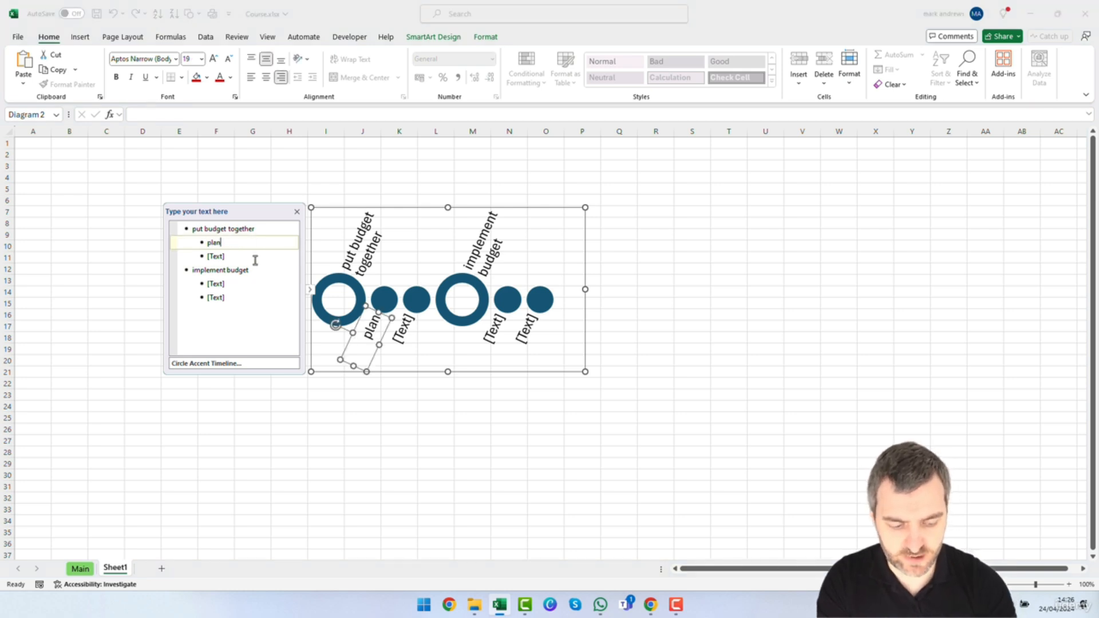
left_click(241, 257)
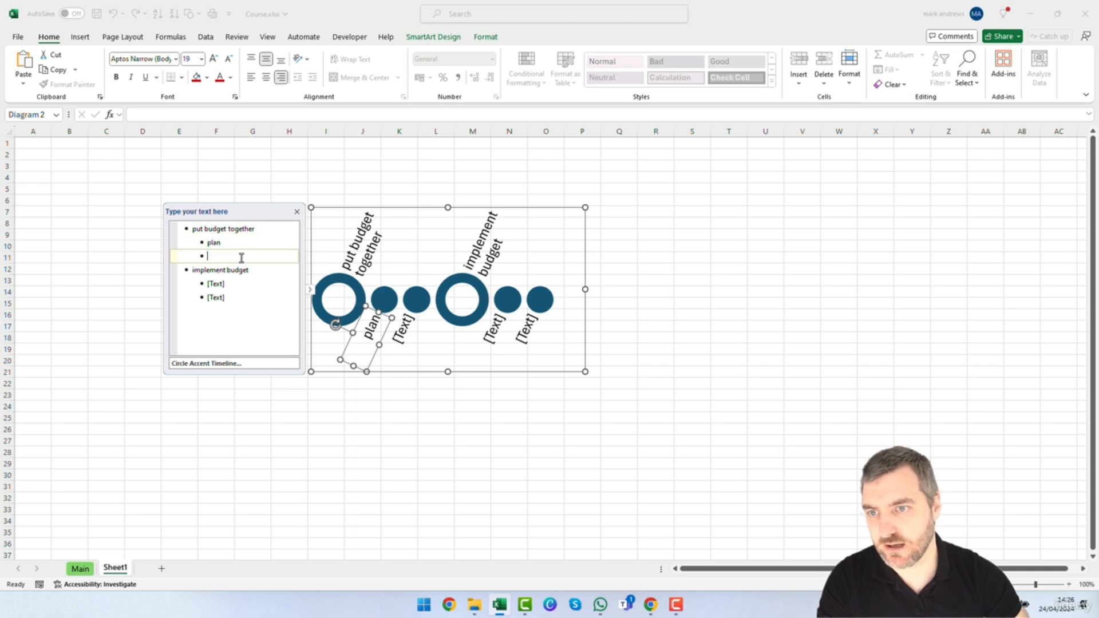
type("understand where money is")
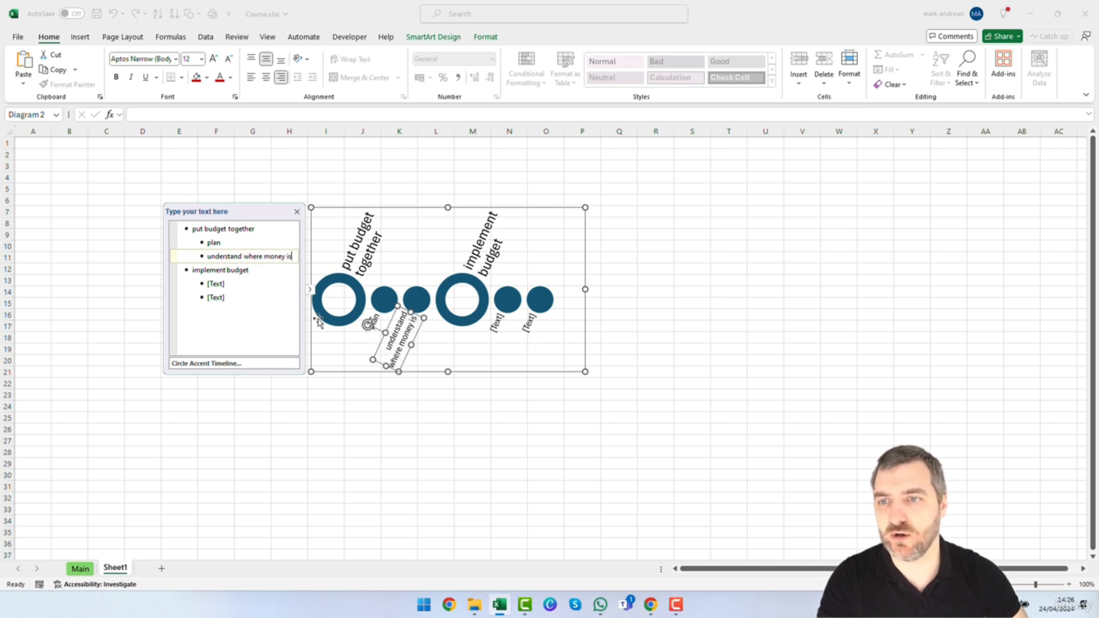
left_click(645, 246)
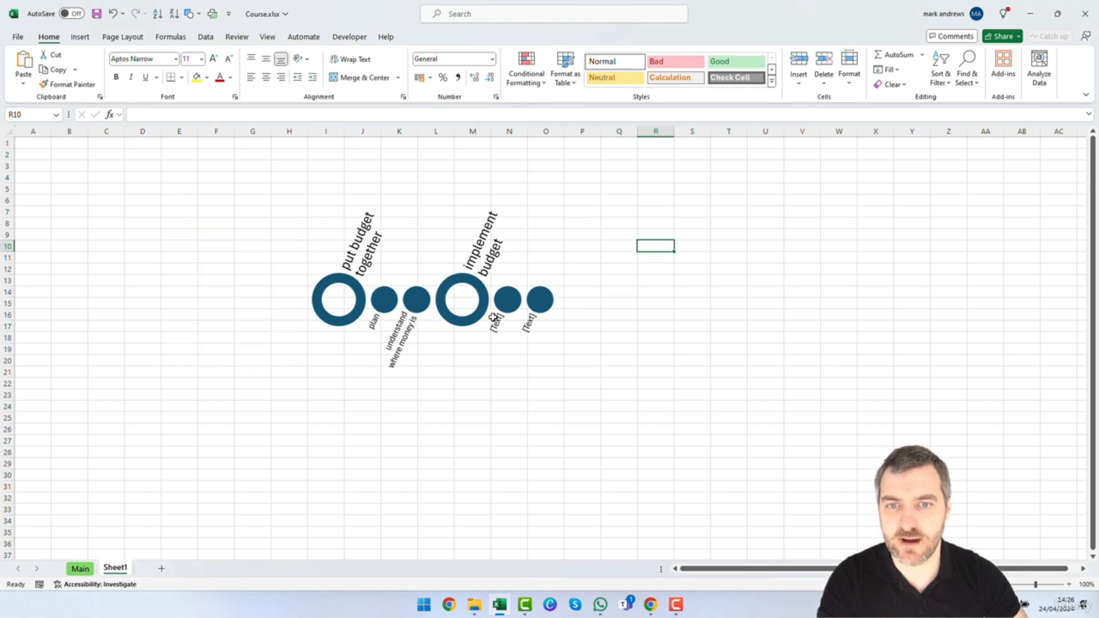
Label the two small circles after "implement budget" as "cash stuffing" and "plan weekly shop".
left_click(470, 297)
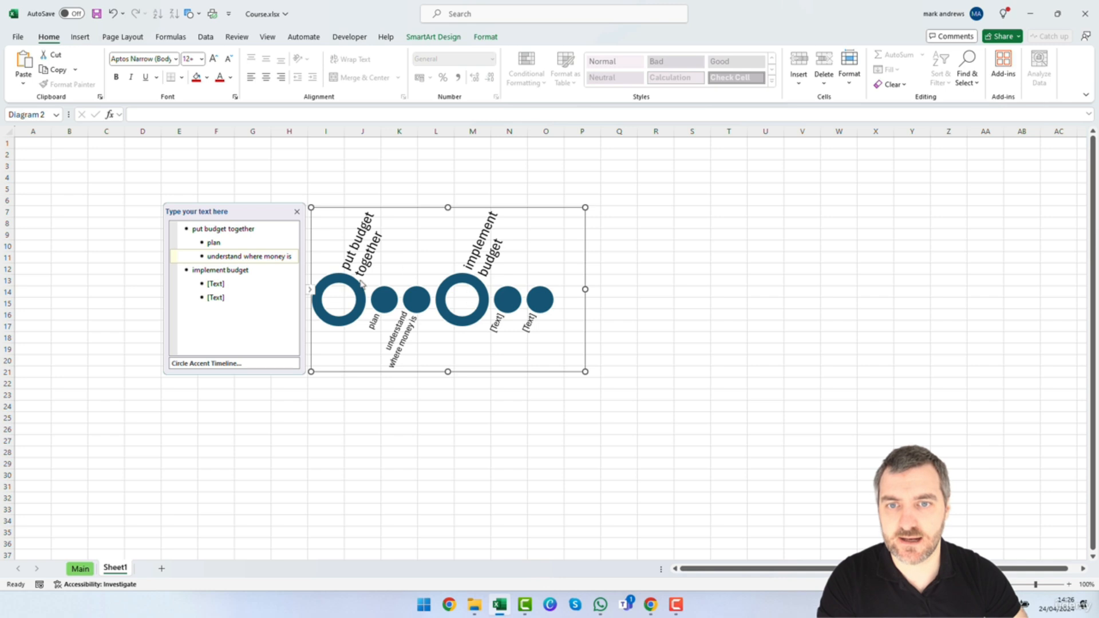
left_click(238, 285)
type("ca")
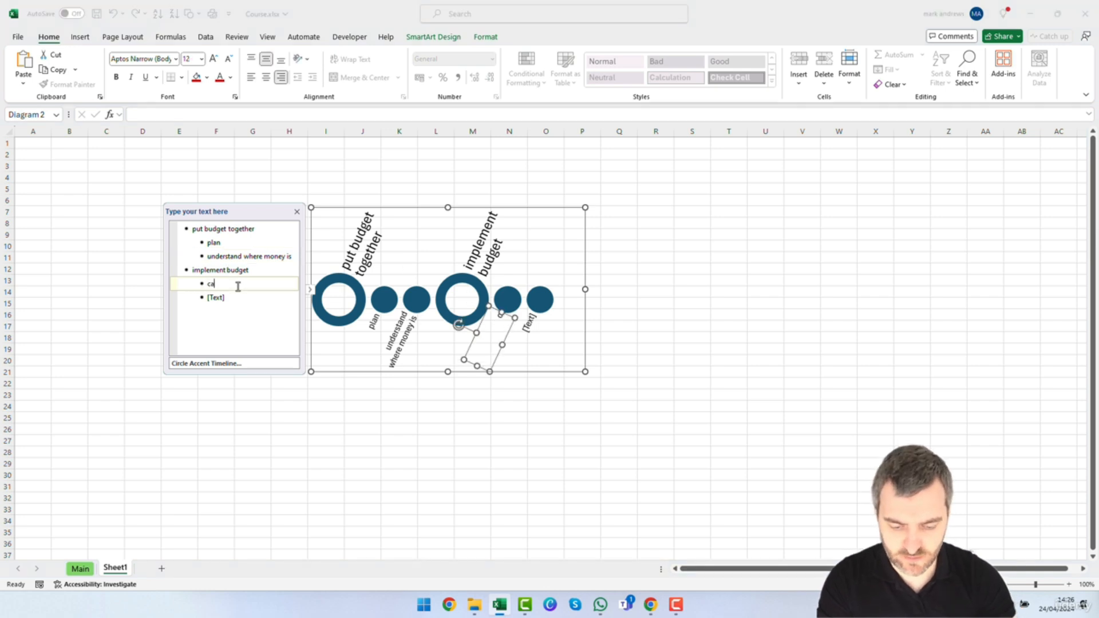
type("sh stuffing")
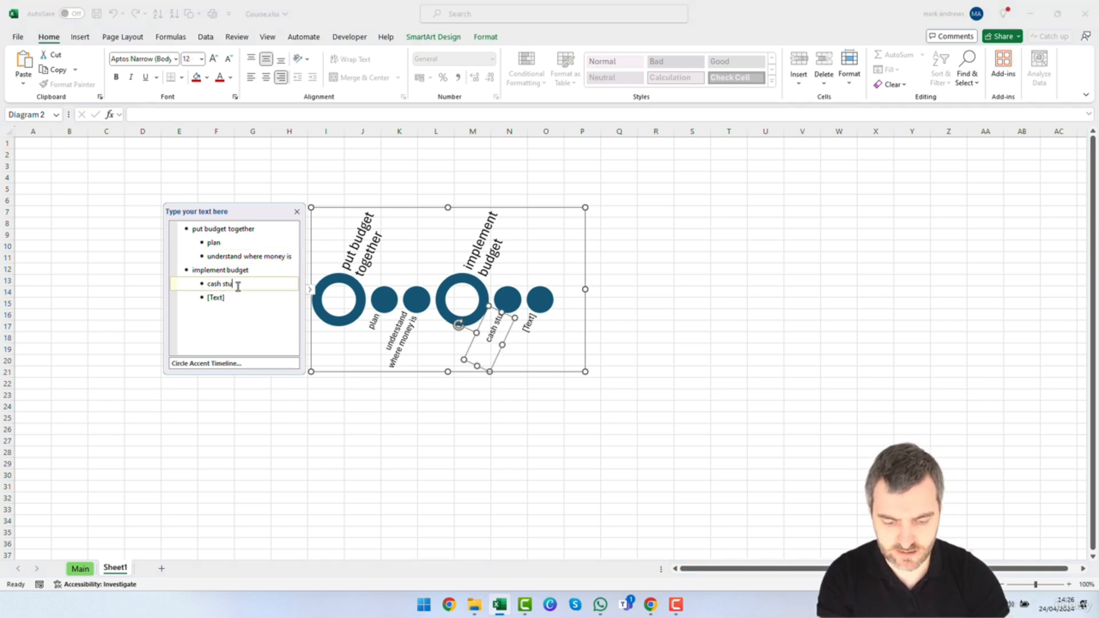
left_click(229, 296)
type("plan weekly shop")
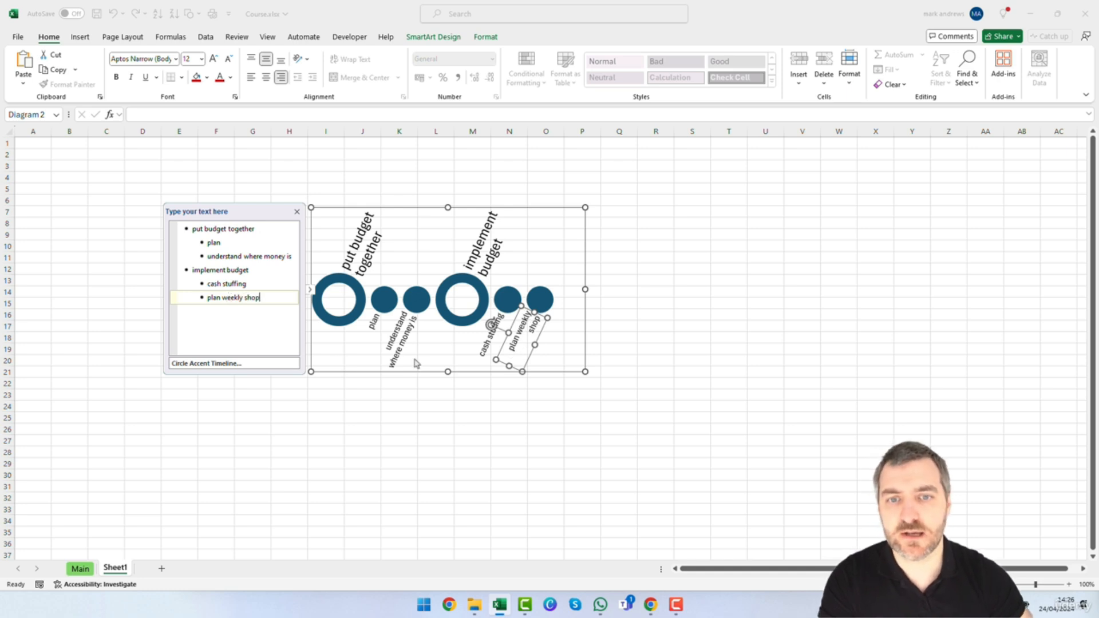
left_click(538, 383)
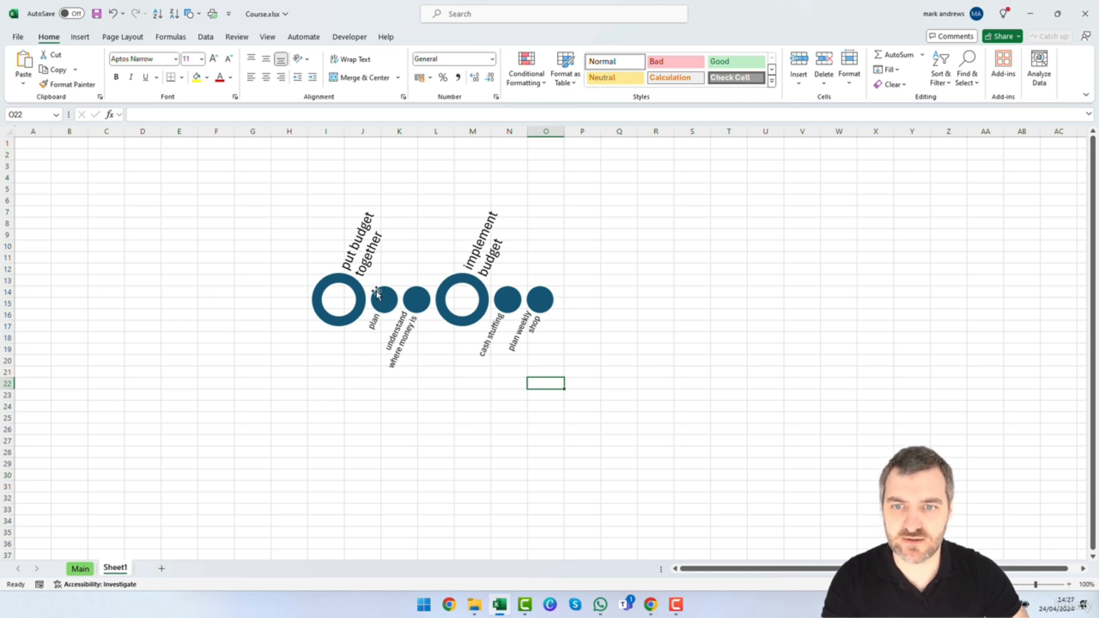
Add a third top-level item with a large circle at the end of the timeline, labelled "revise budget".
left_click(551, 251)
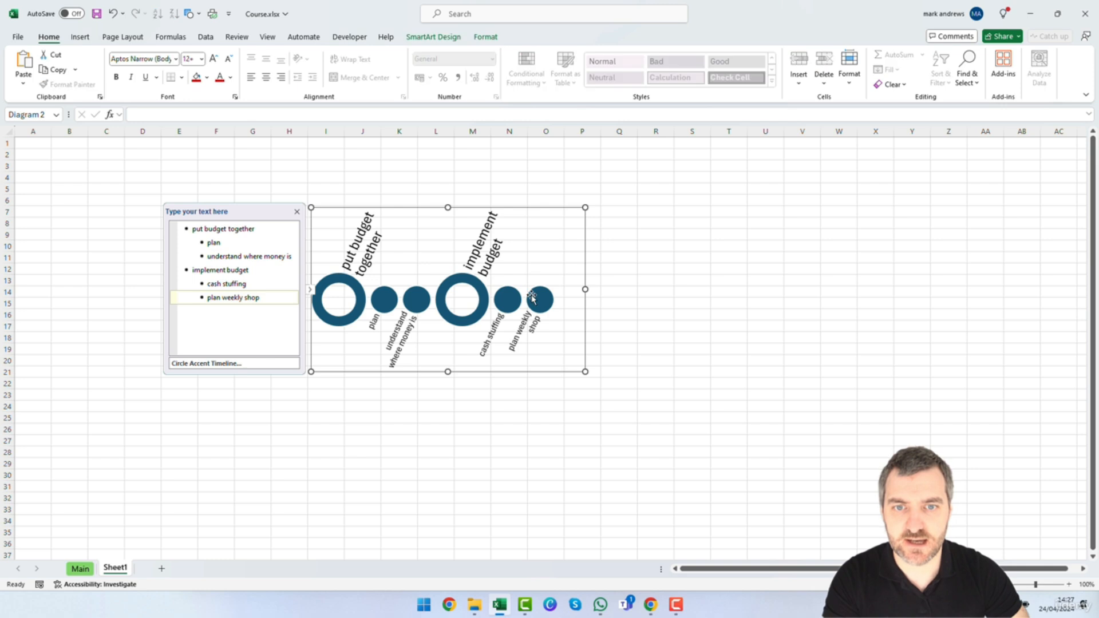
left_click(266, 298)
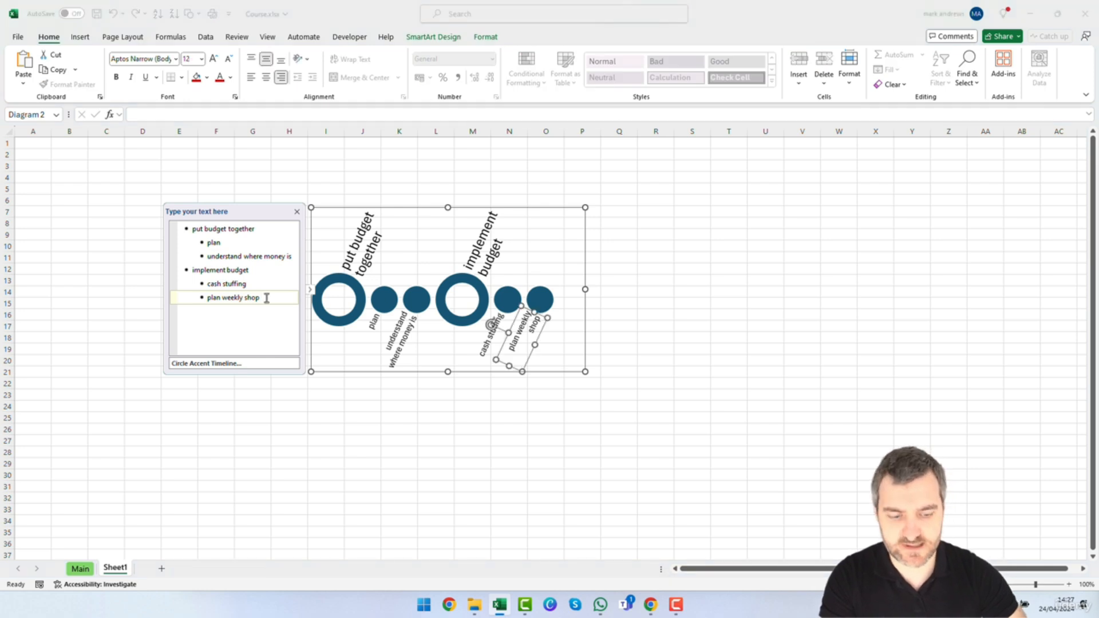
key("Return")
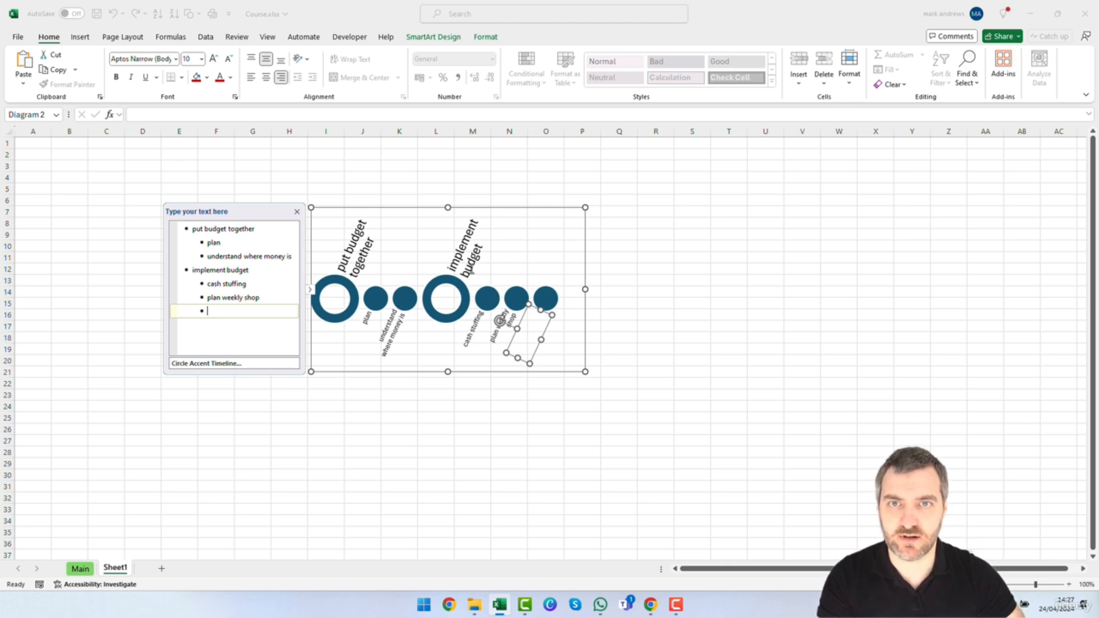
left_click(448, 40)
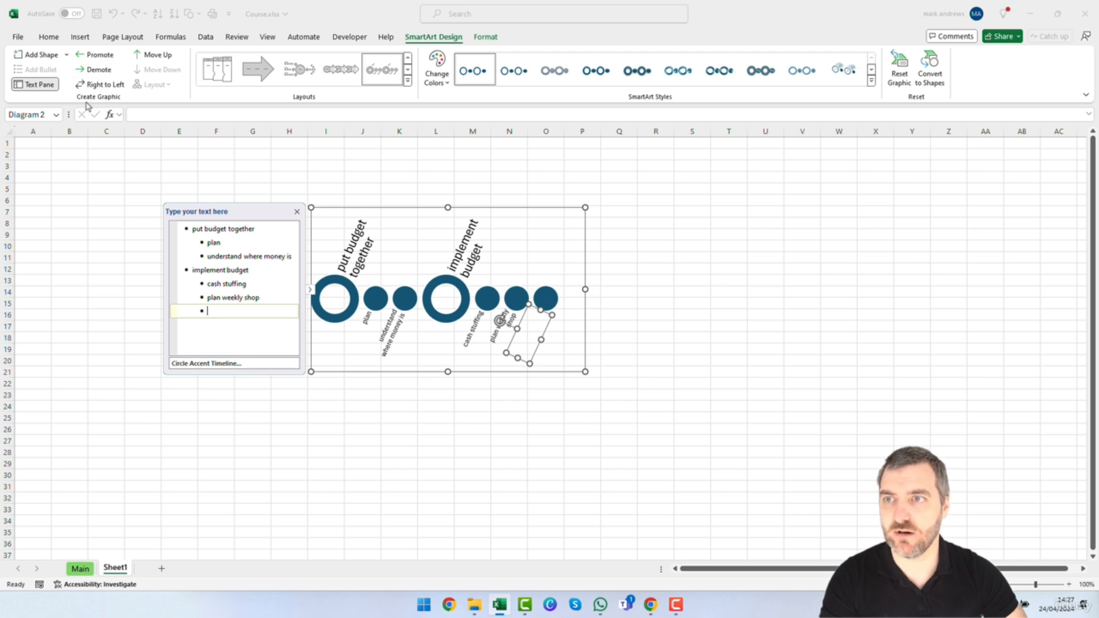
left_click(97, 54)
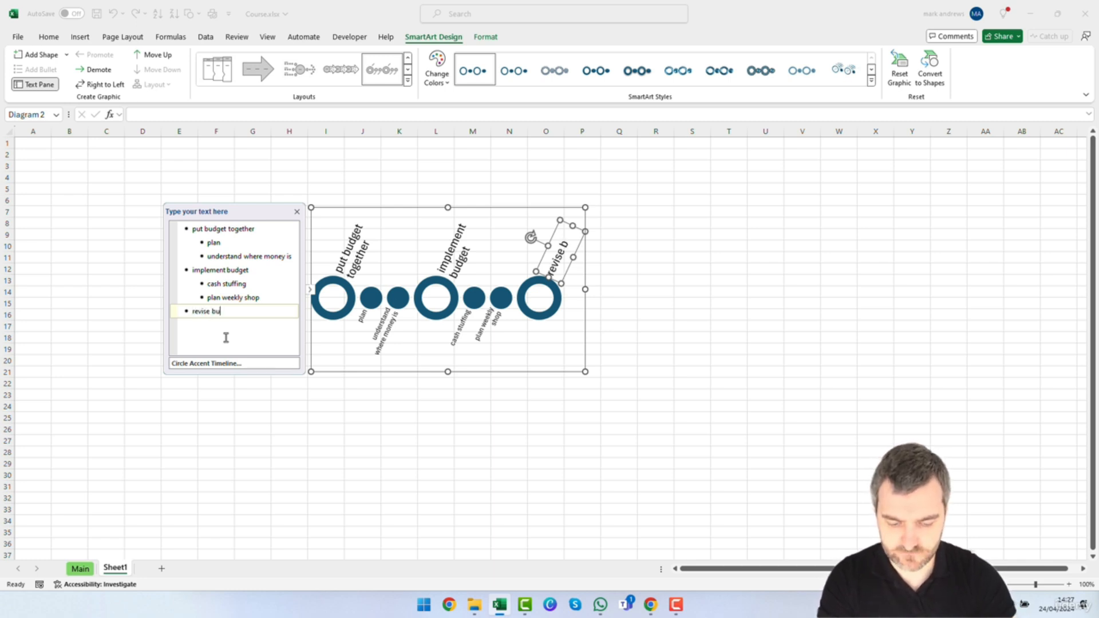
type("dget")
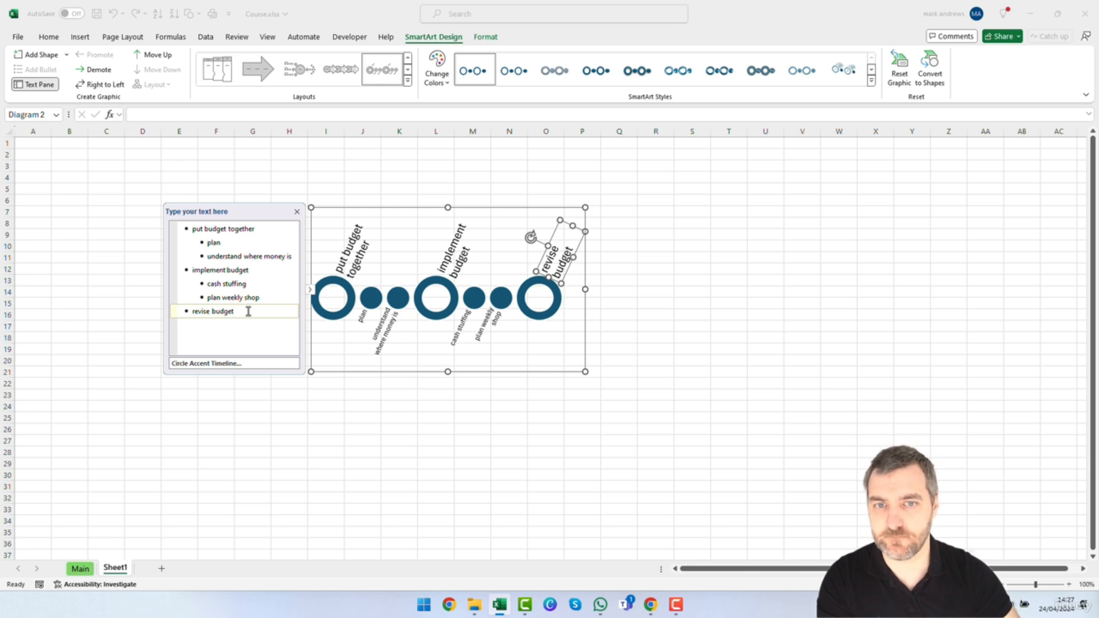
left_click(602, 314)
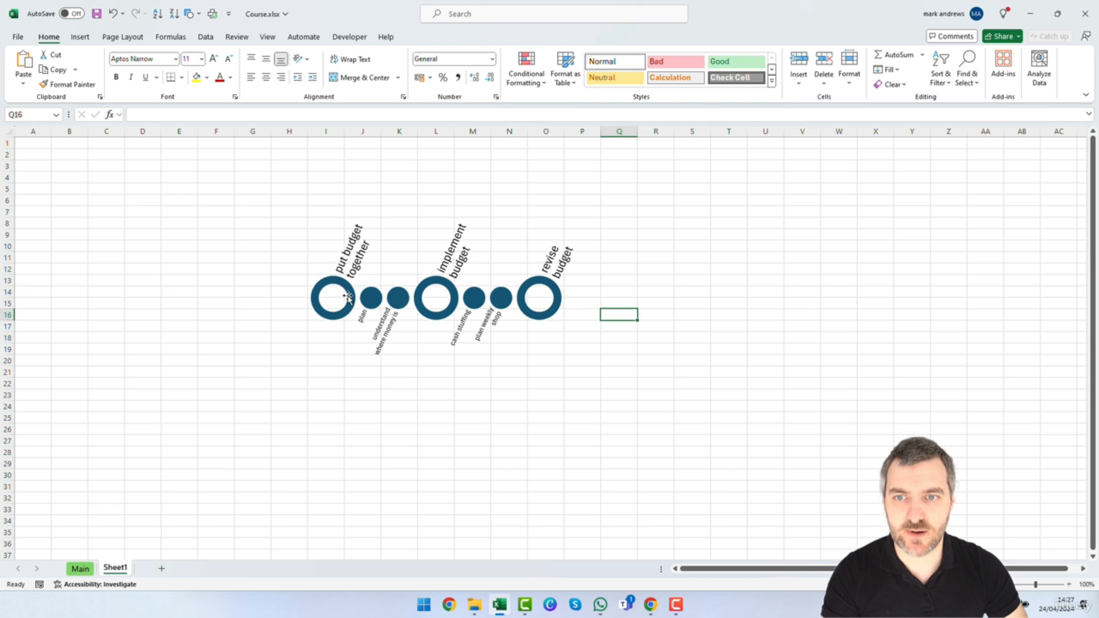
Try a tilted 3-D SmartArt style on the timeline and switch back to the first flat style.
left_click(501, 297)
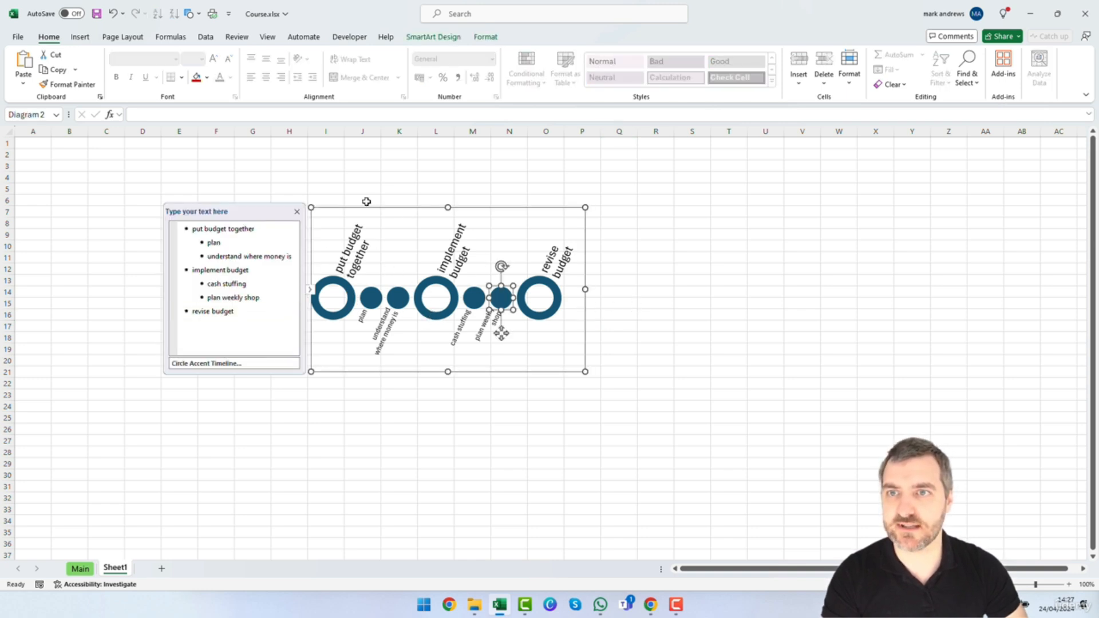
left_click(433, 37)
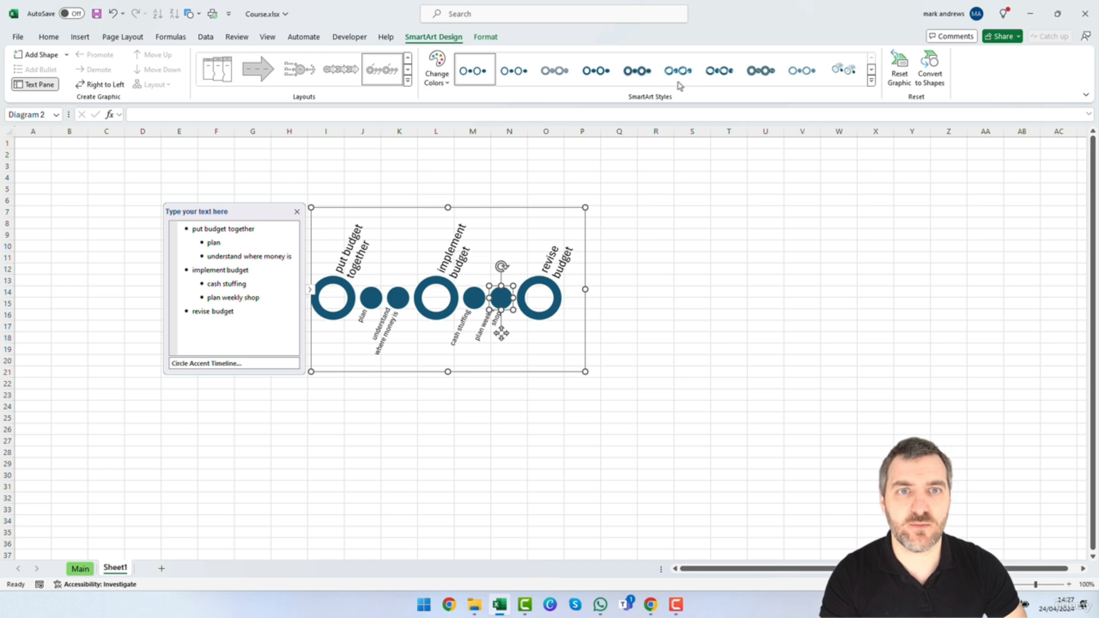
left_click(872, 71)
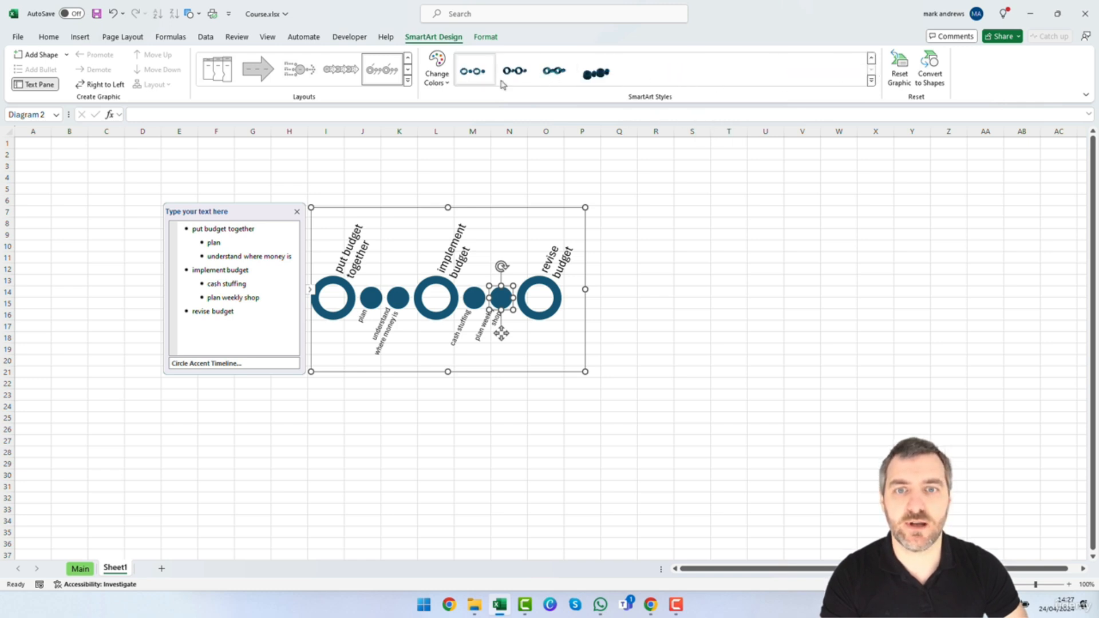
left_click(474, 71)
left_click(598, 79)
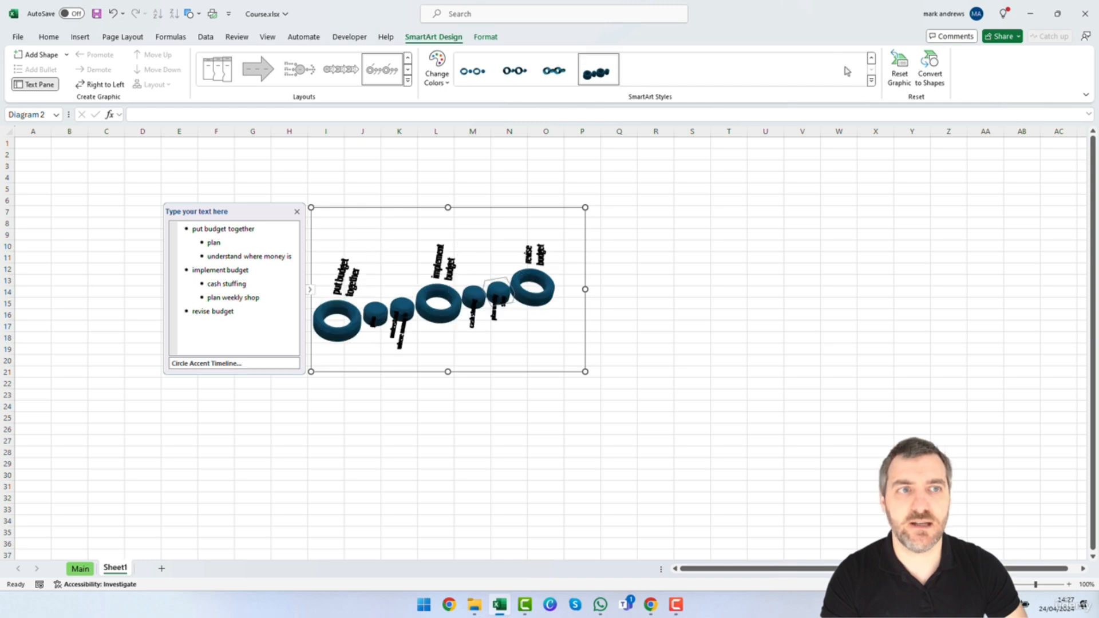
left_click(871, 59)
left_click(596, 71)
left_click(473, 71)
Recolor the timeline with Colorful Range - Accent Colors 2 to 3.
left_click(437, 71)
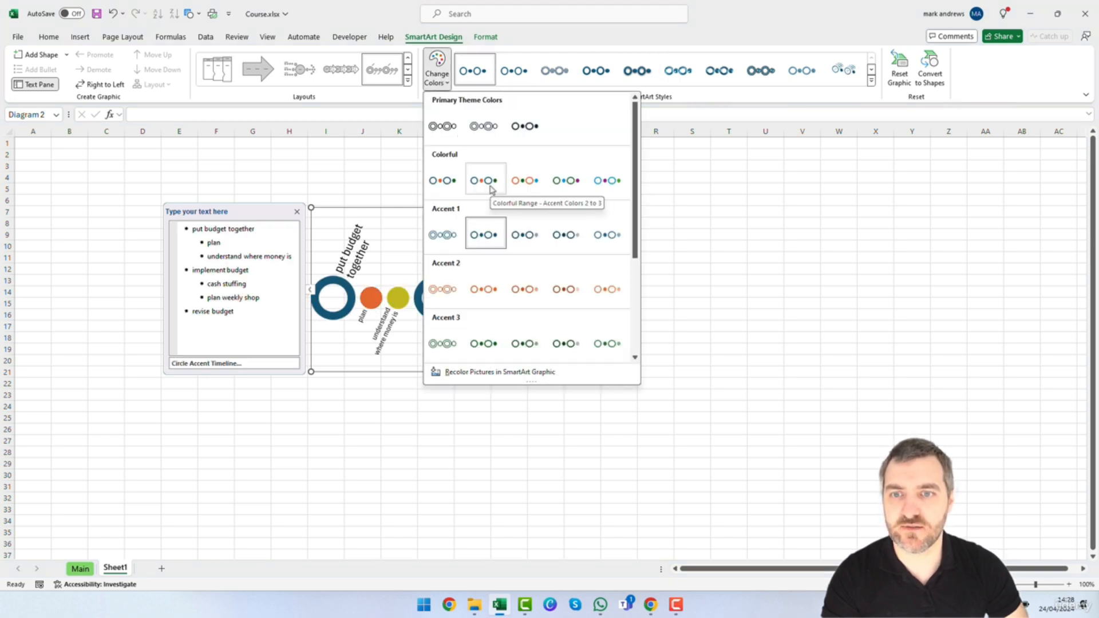
left_click(490, 189)
left_click(639, 282)
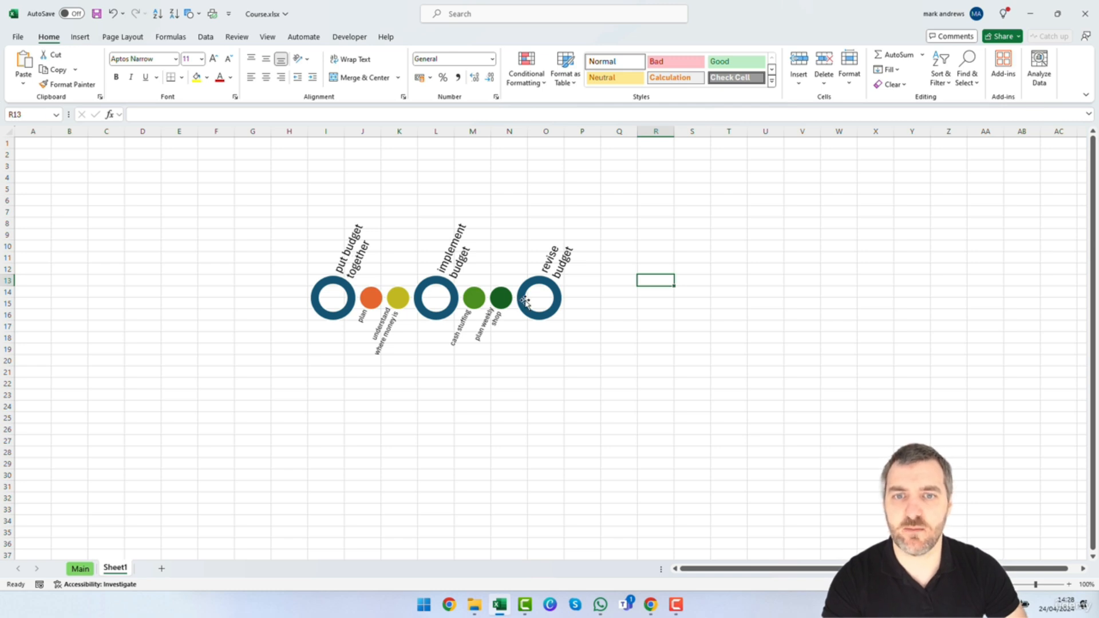
Select the three large rings of the timeline together and fill them with red.
left_click(350, 295)
left_click(352, 295)
left_click(433, 280, "ctrl")
left_click(548, 282, "ctrl")
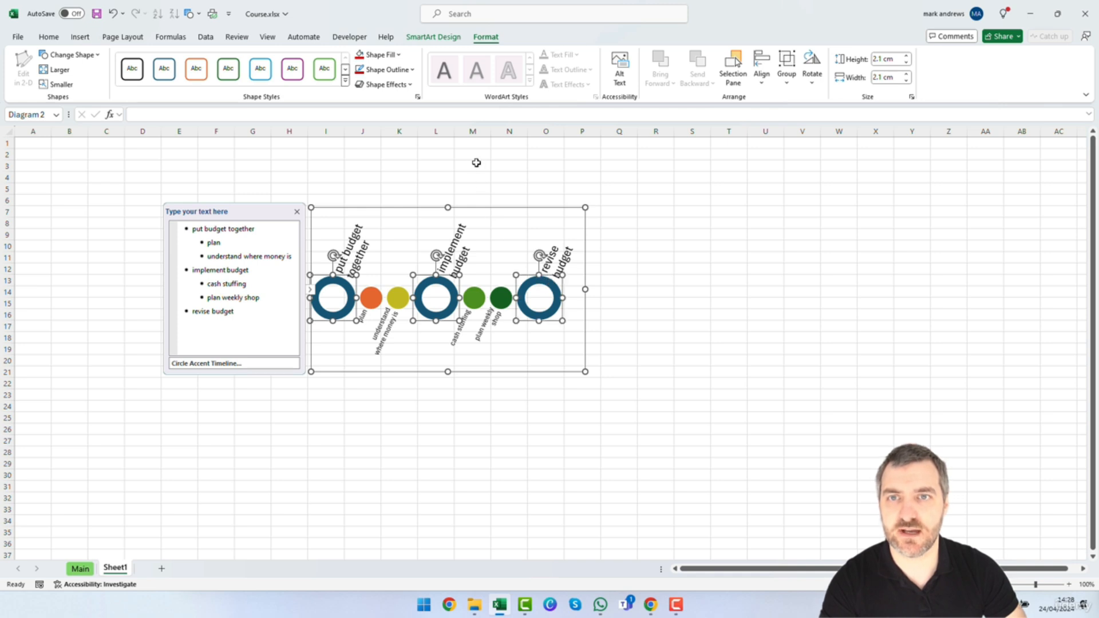
left_click(369, 55)
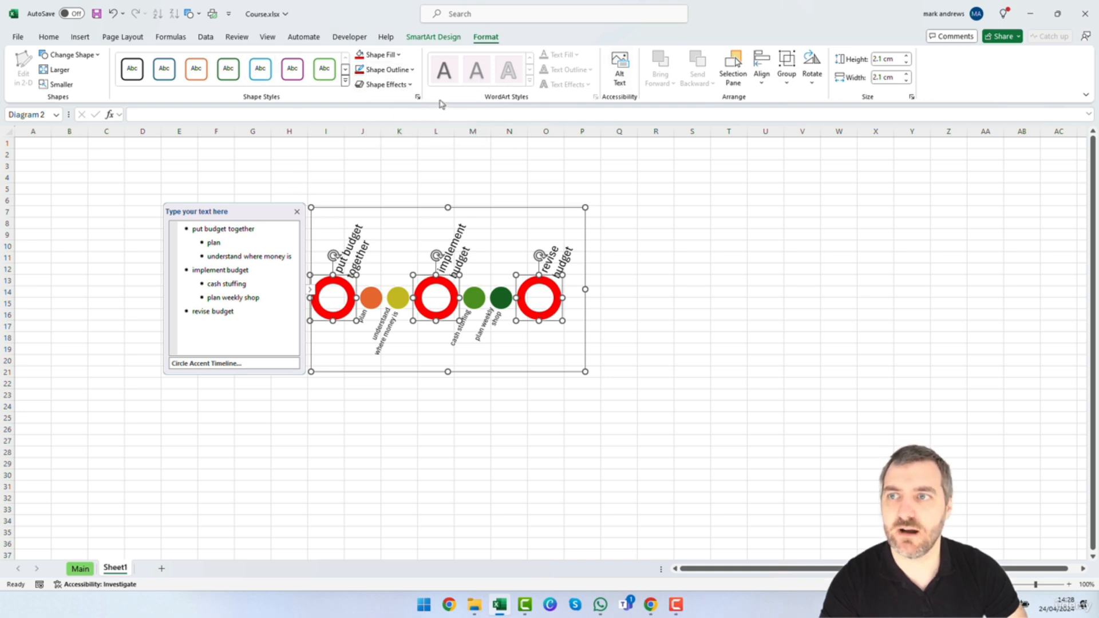
left_click(522, 175)
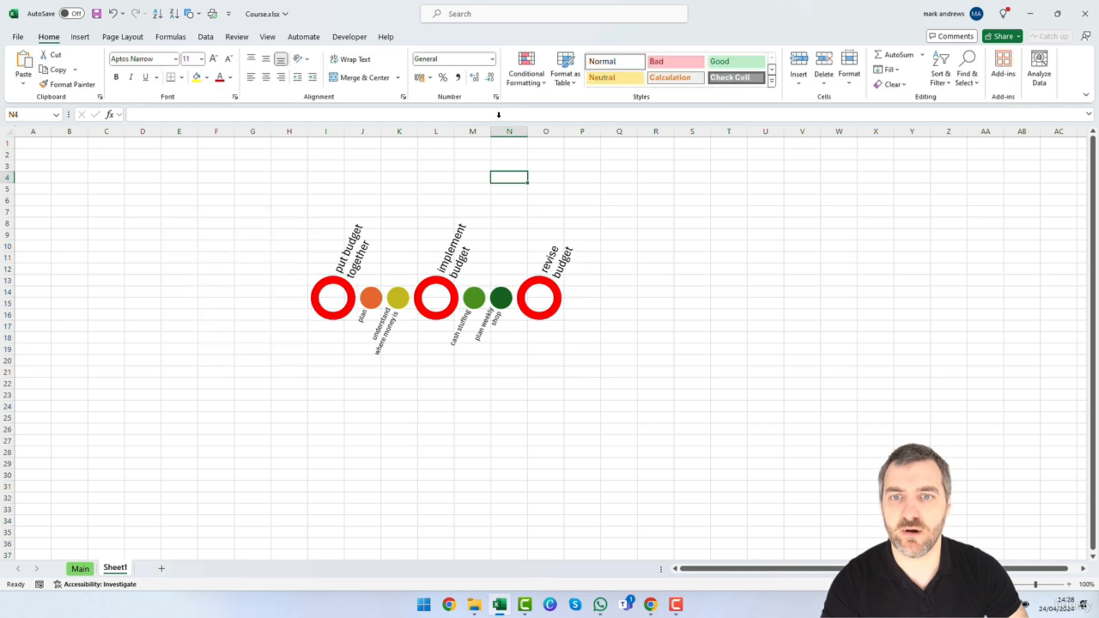
Recolor the whole timeline with the third Colorful variation, giving orange rings and green-to-blue small circles.
left_click(529, 246)
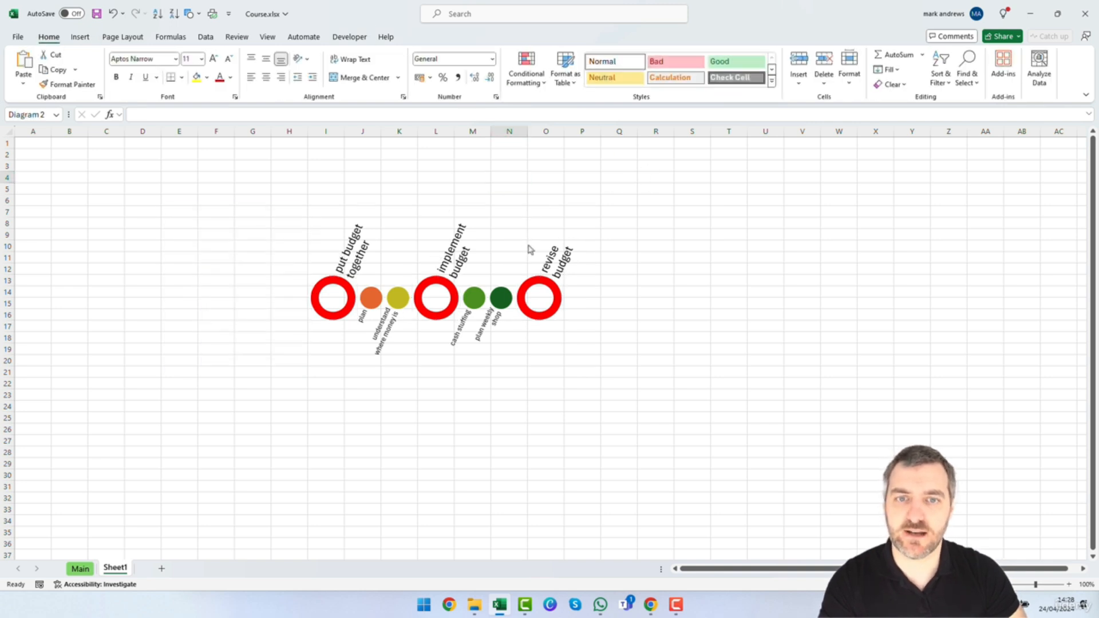
left_click(432, 37)
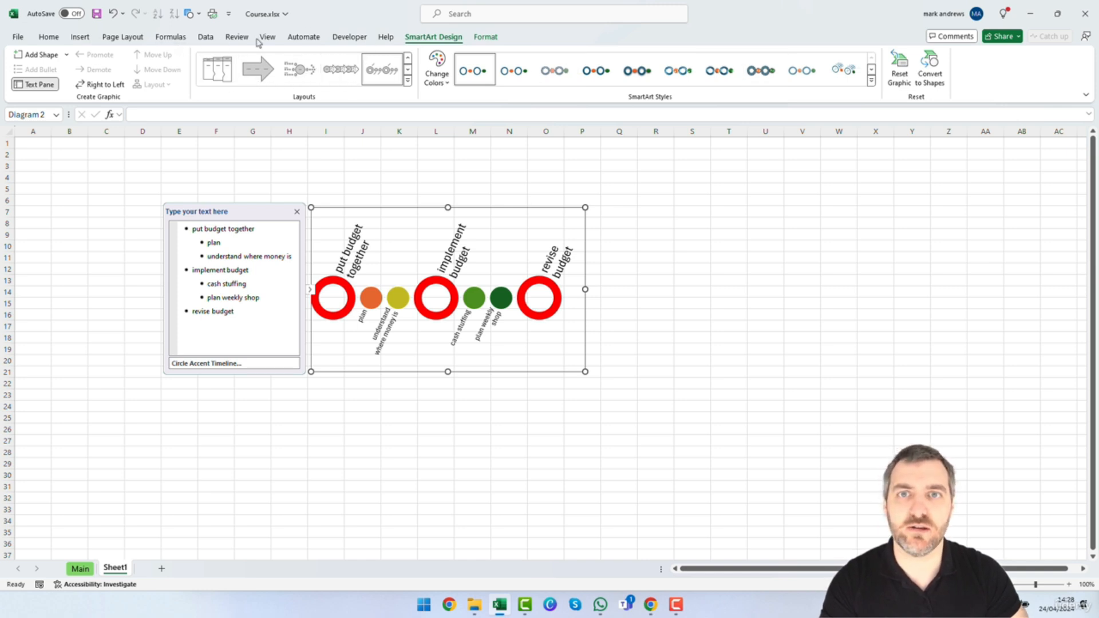
left_click(437, 73)
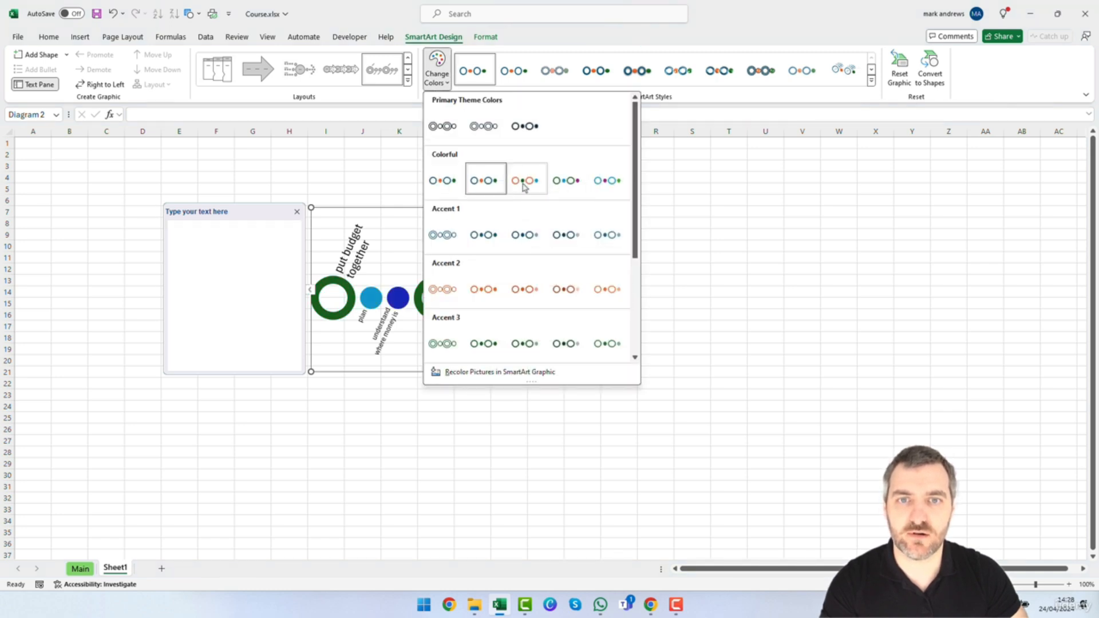
left_click(686, 228)
left_click(686, 229)
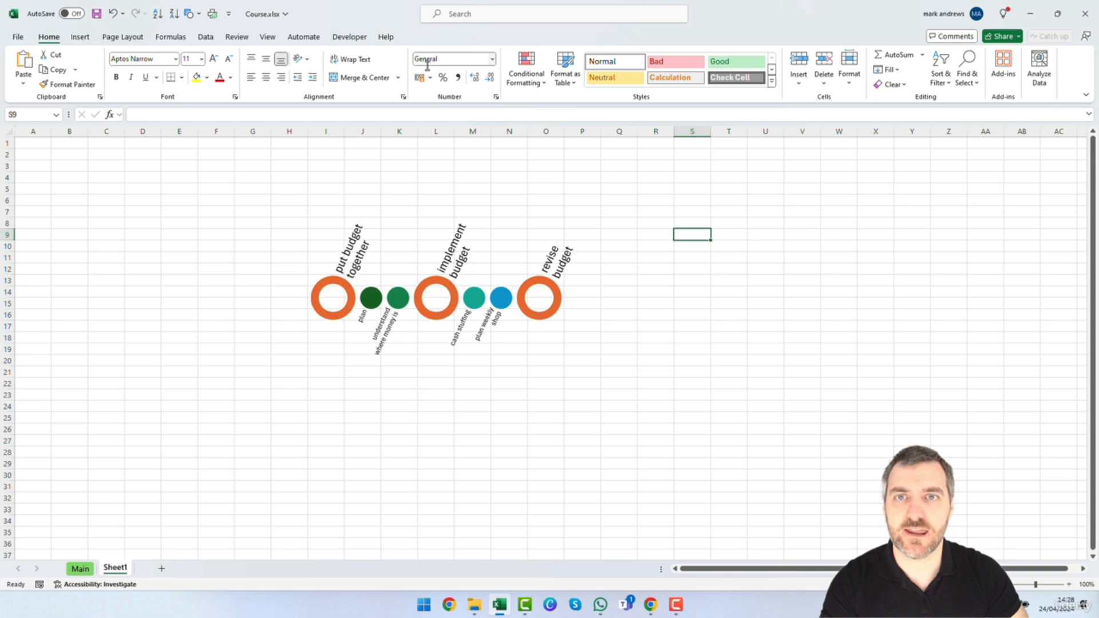
Browse the SmartArt graphic choices, including the Process layouts and the Hierarchy category.
left_click(512, 253)
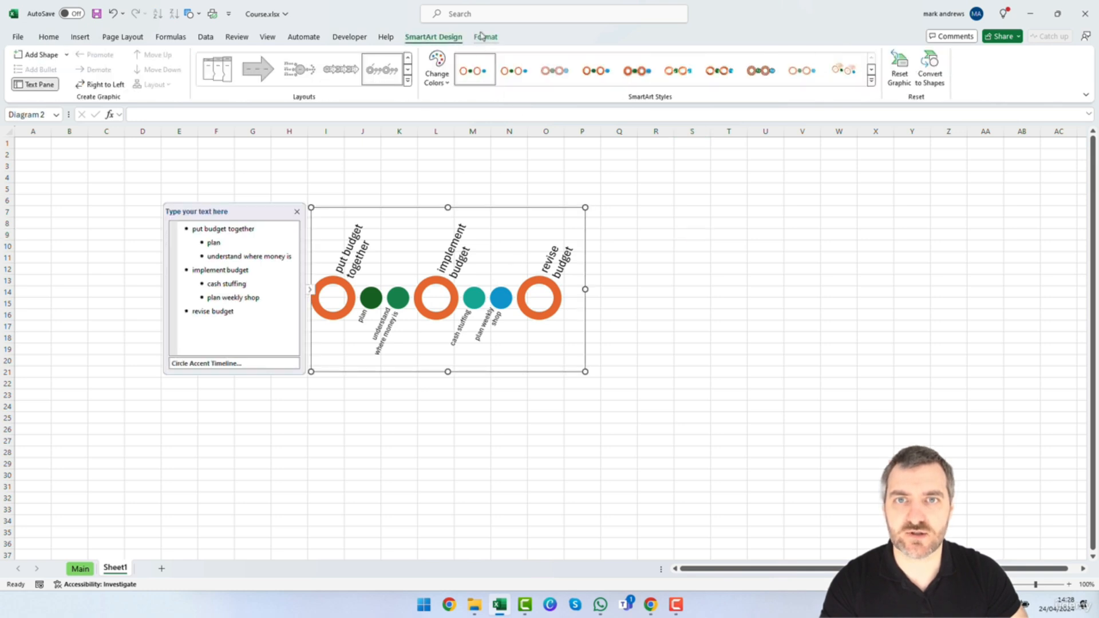
left_click(245, 318)
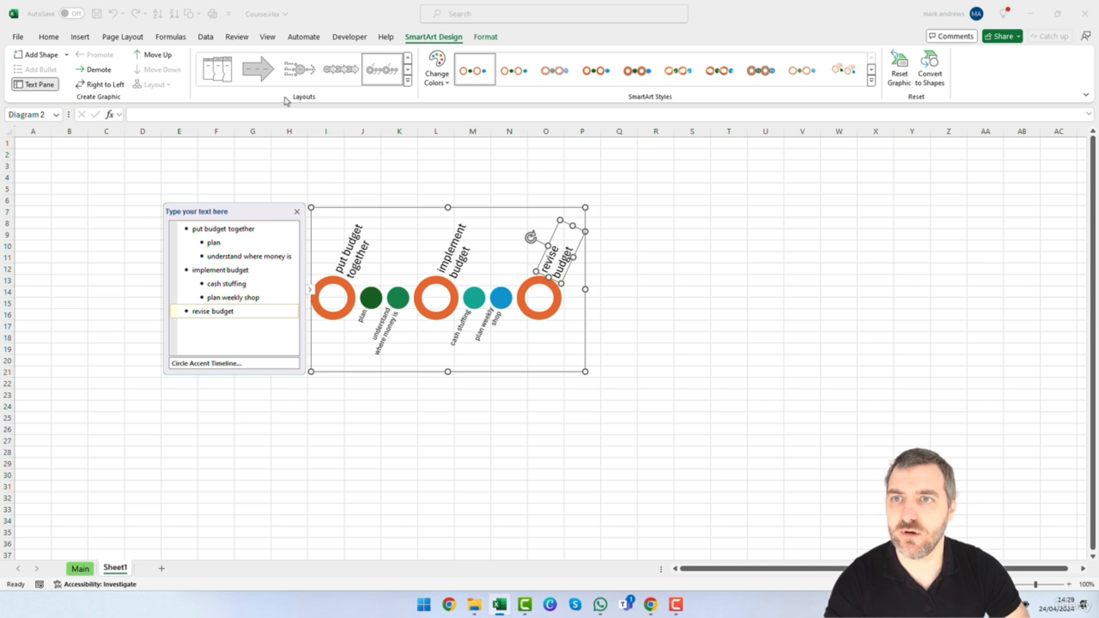
left_click(49, 37)
left_click(80, 36)
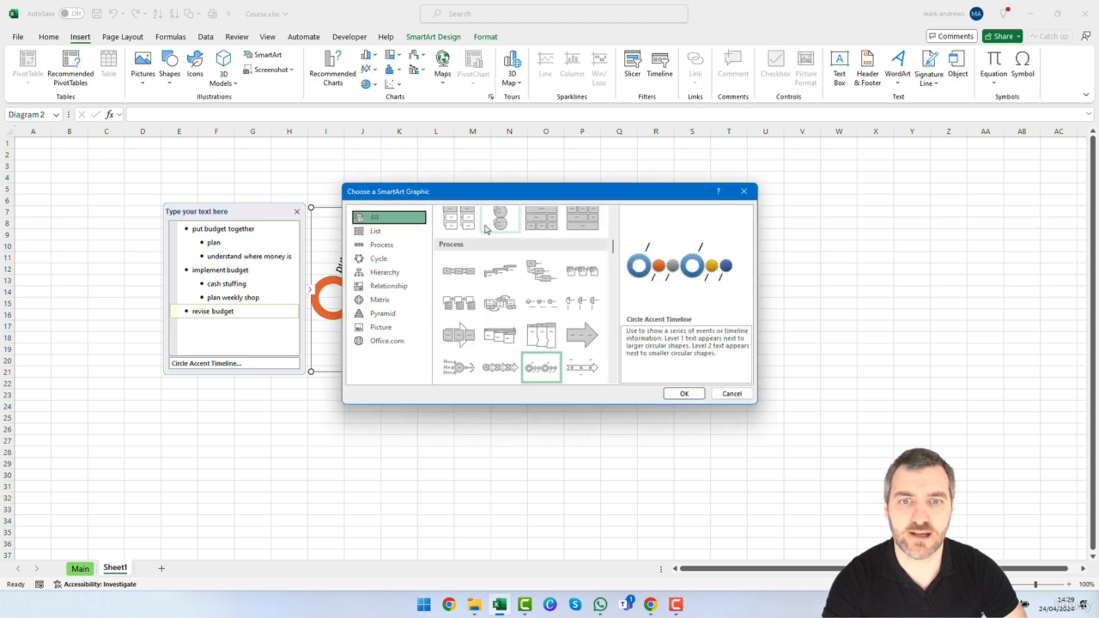
scroll(583, 286, "down", 5)
left_click(384, 272)
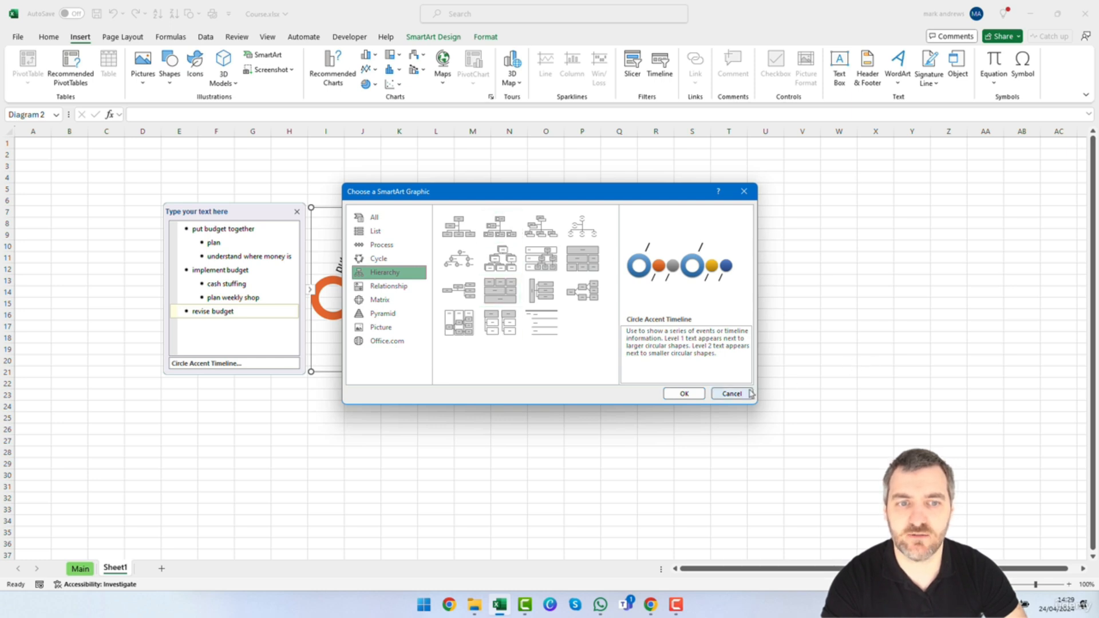
Cancel the SmartArt graphic selection.
left_click(732, 394)
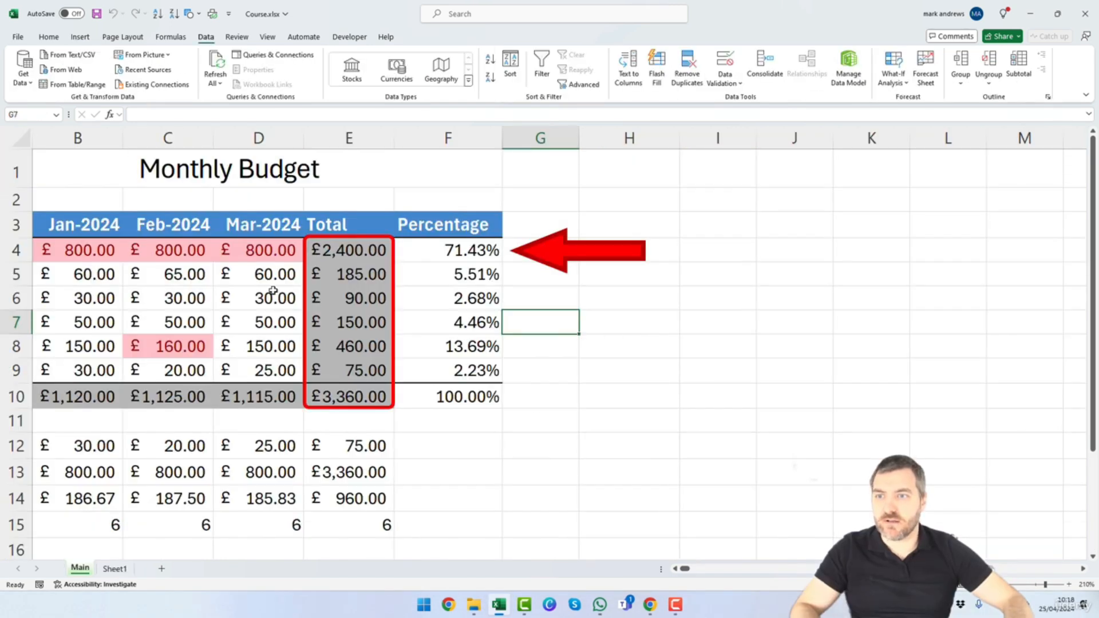
Review the Monthly Budget table's headings in row 3 and the bill names in A4:A9.
left_click(675, 568)
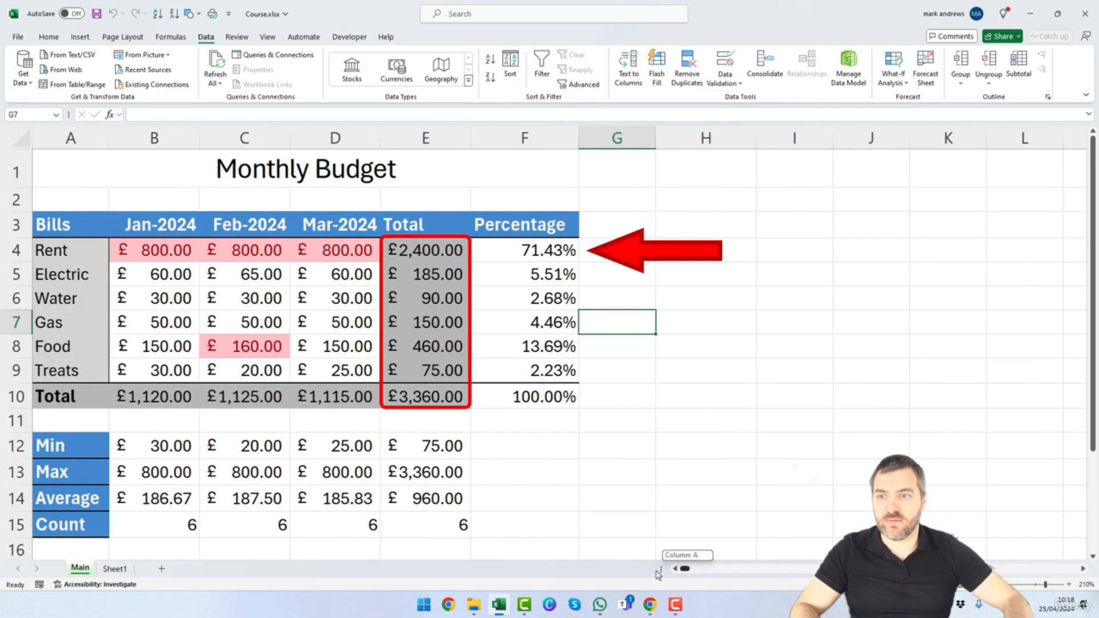
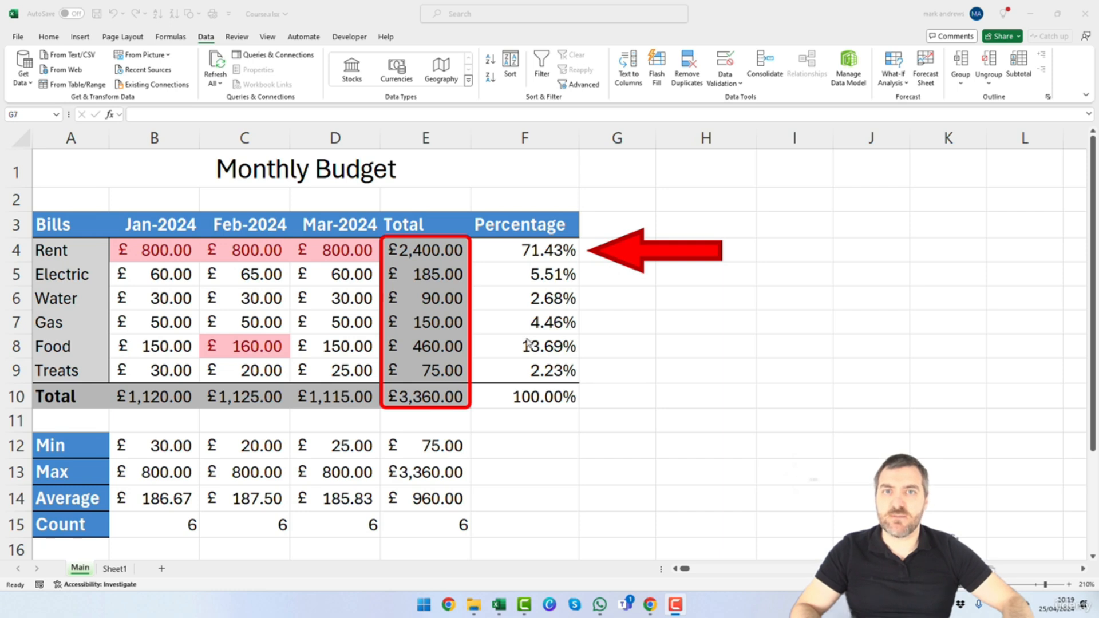
left_click(205, 319)
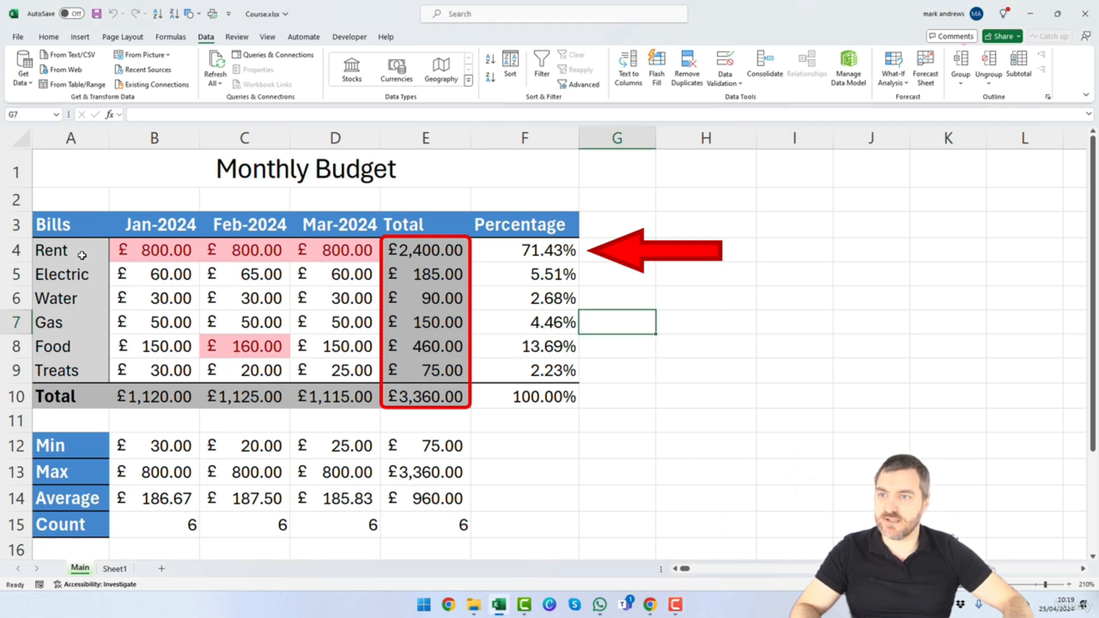
left_click(73, 222)
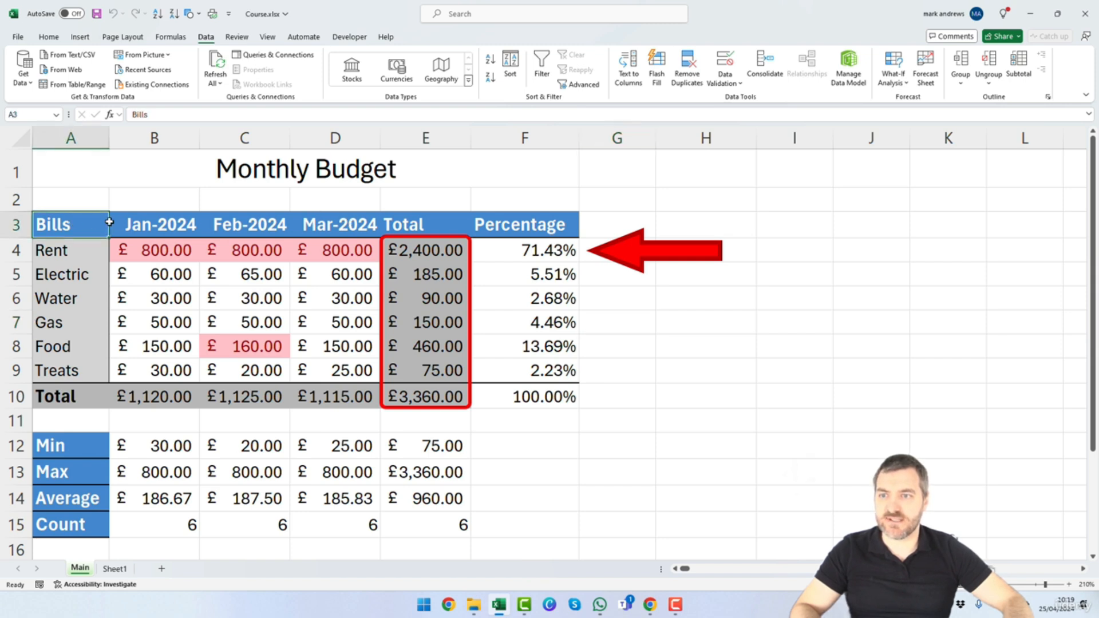
key("Right")
key("Right")
key("Right")
left_click(136, 229)
key("Right")
key("Right")
left_click_drag(73, 253, 65, 366)
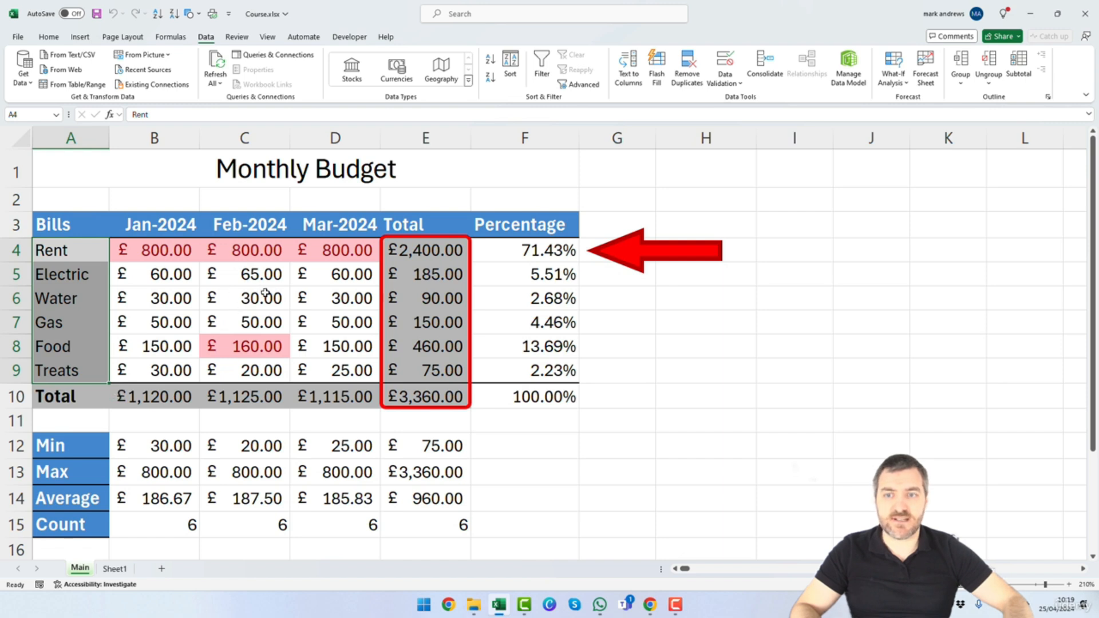
Insert a 2-D clustered column chart from the bills and monthly amounts in A3:D9.
left_click_drag(77, 229, 347, 369)
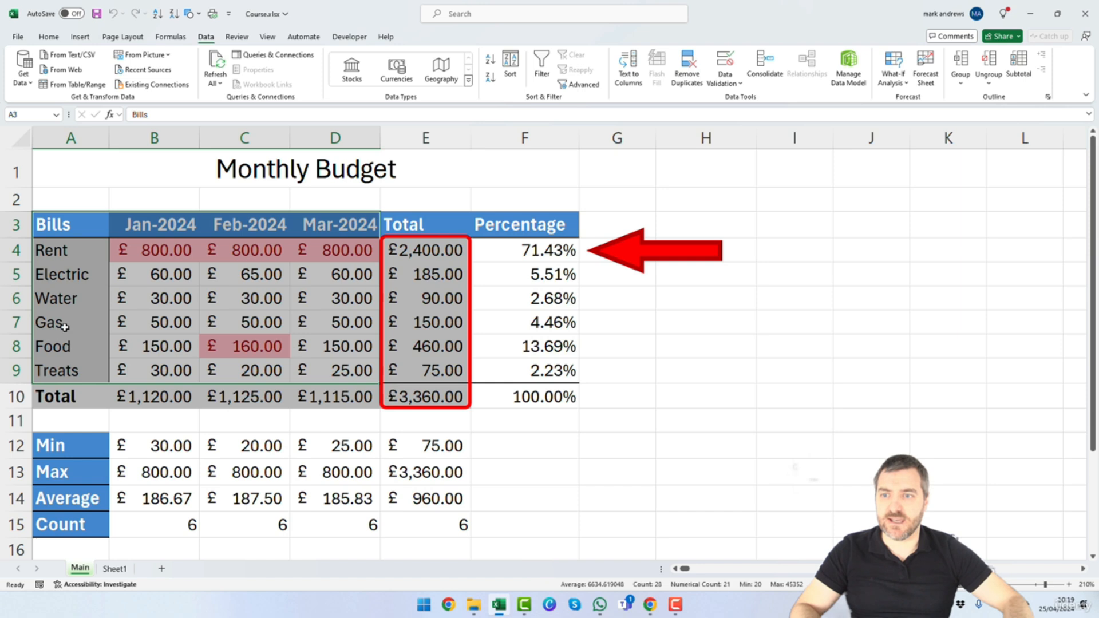
left_click(80, 38)
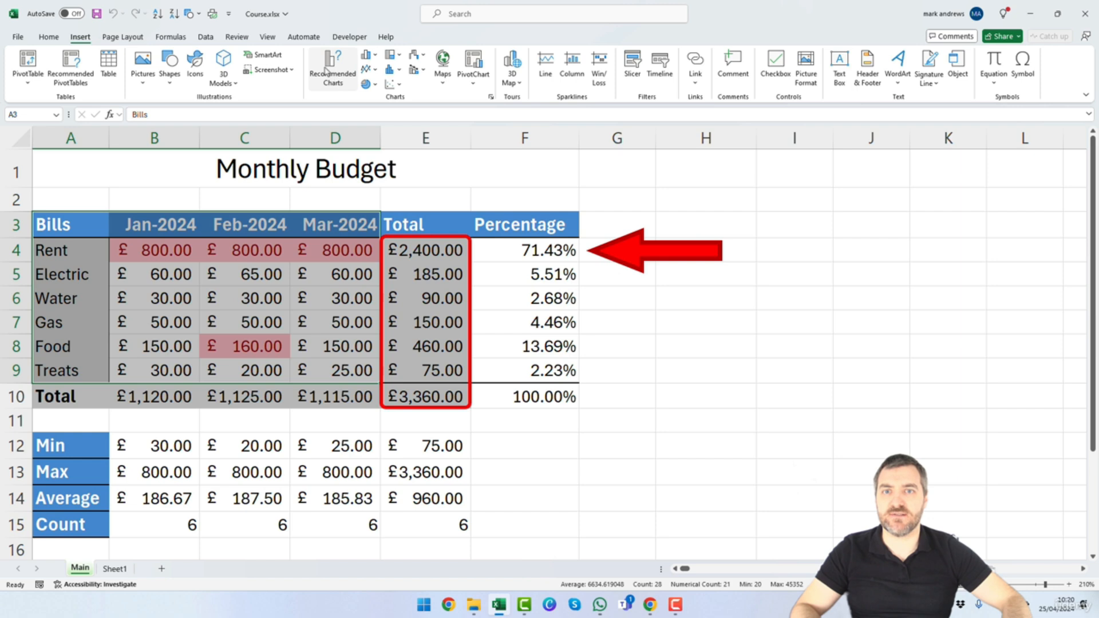
left_click(369, 56)
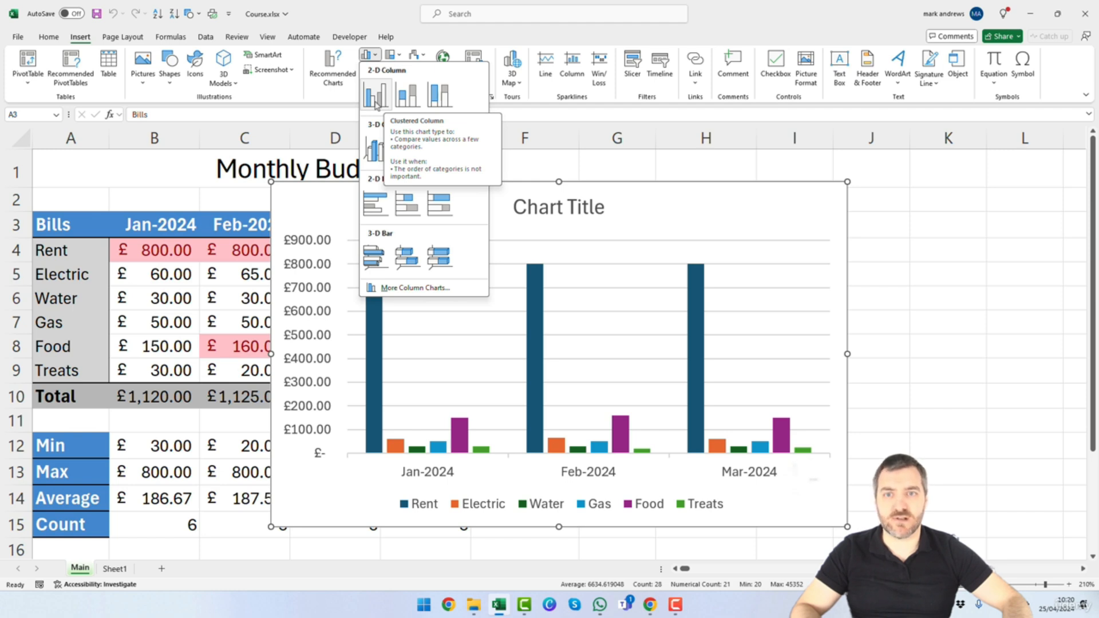
left_click(375, 98)
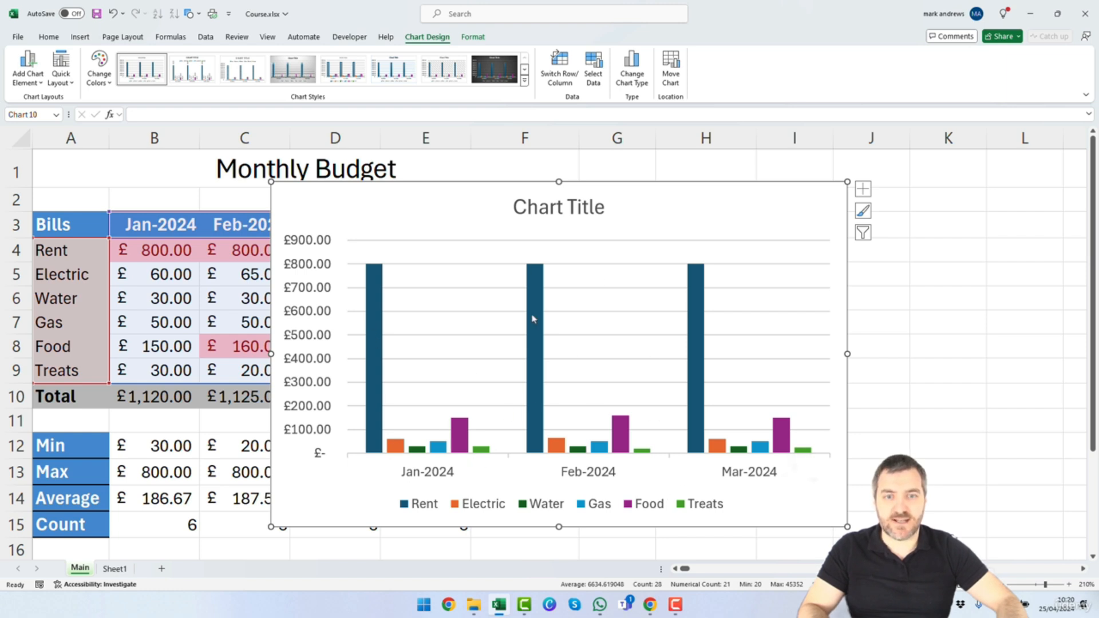
Move the chart below the budget table and its summary rows, to about rows 16 to 29.
left_click_drag(515, 193, 242, 189)
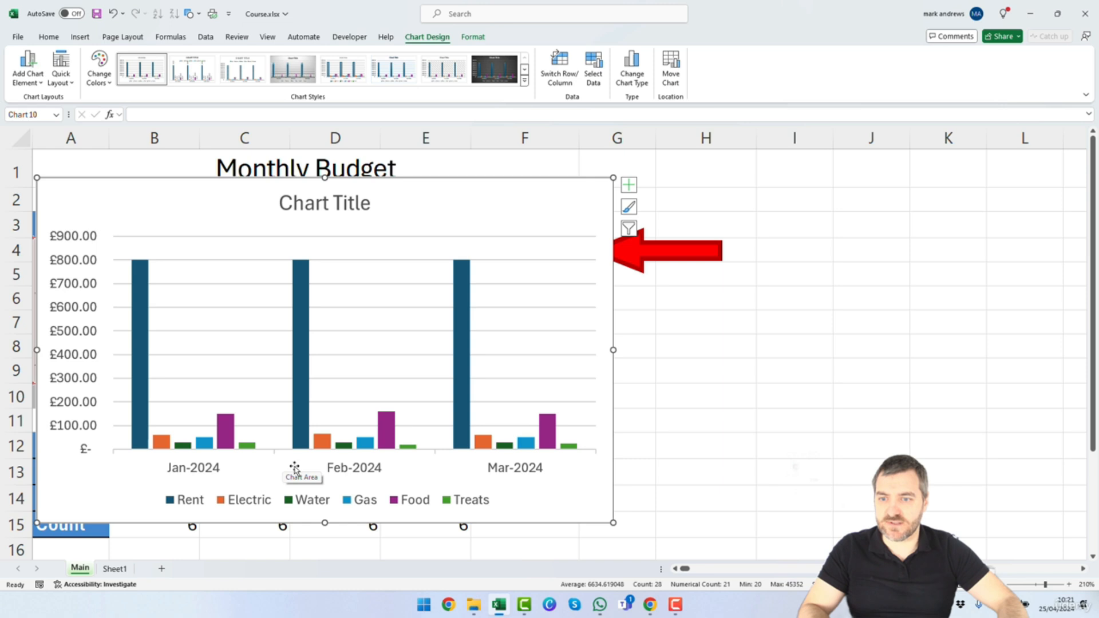
left_click_drag(466, 201, 465, 400)
scroll(701, 338, "down", 5)
left_click_drag(522, 342, 510, 465)
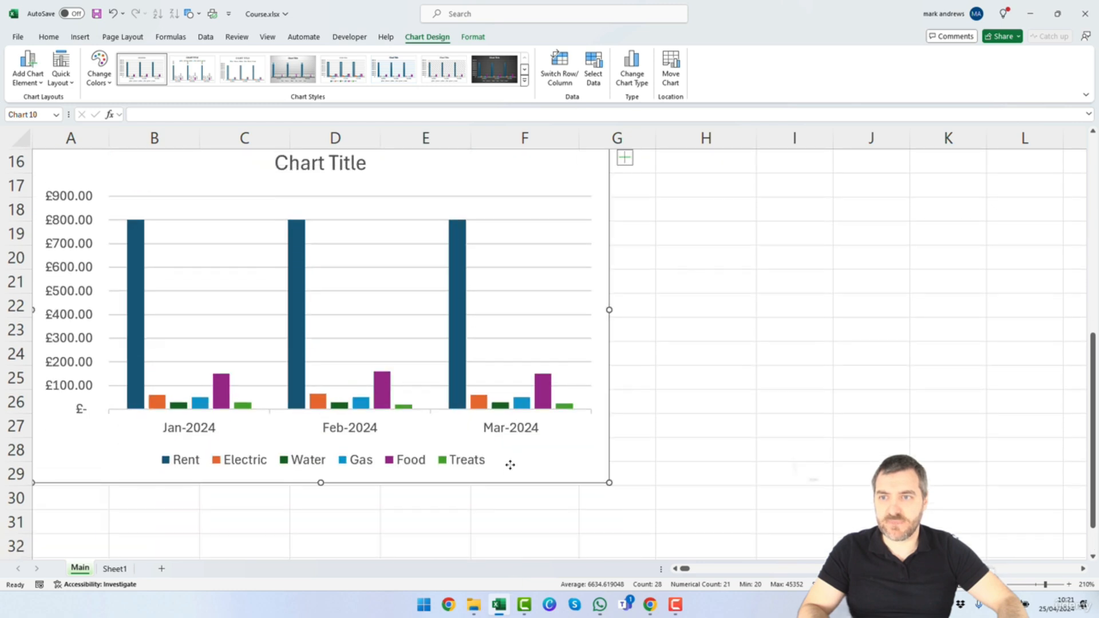
scroll(630, 371, "up", 4)
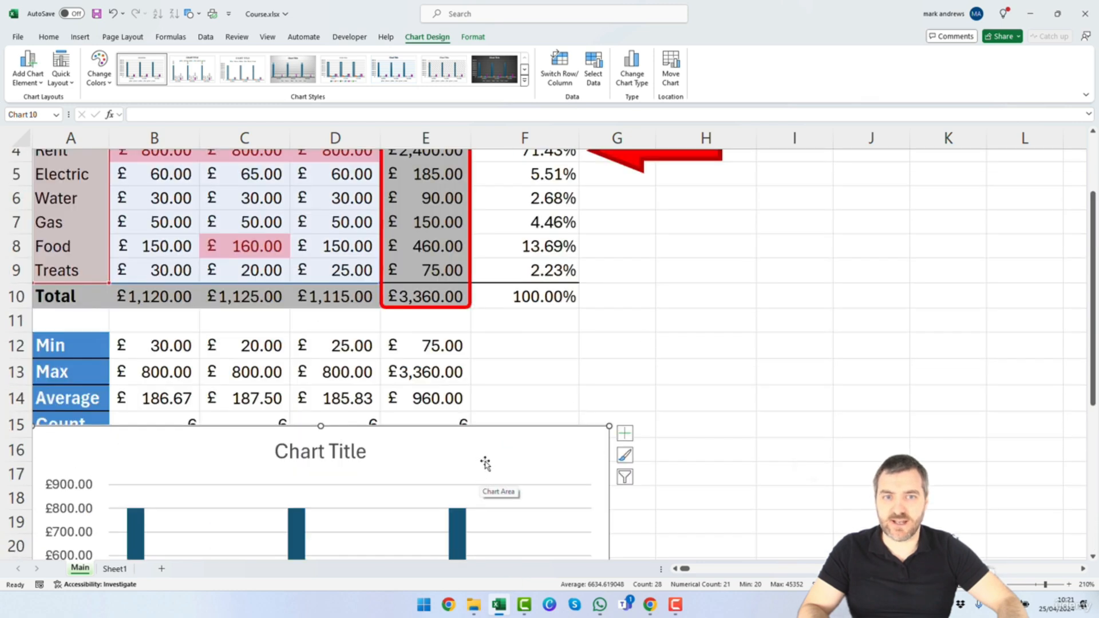
Move the chart to the right side of the budget table and delete the red arrow beside the Rent percentage.
left_click_drag(538, 438, 962, 195)
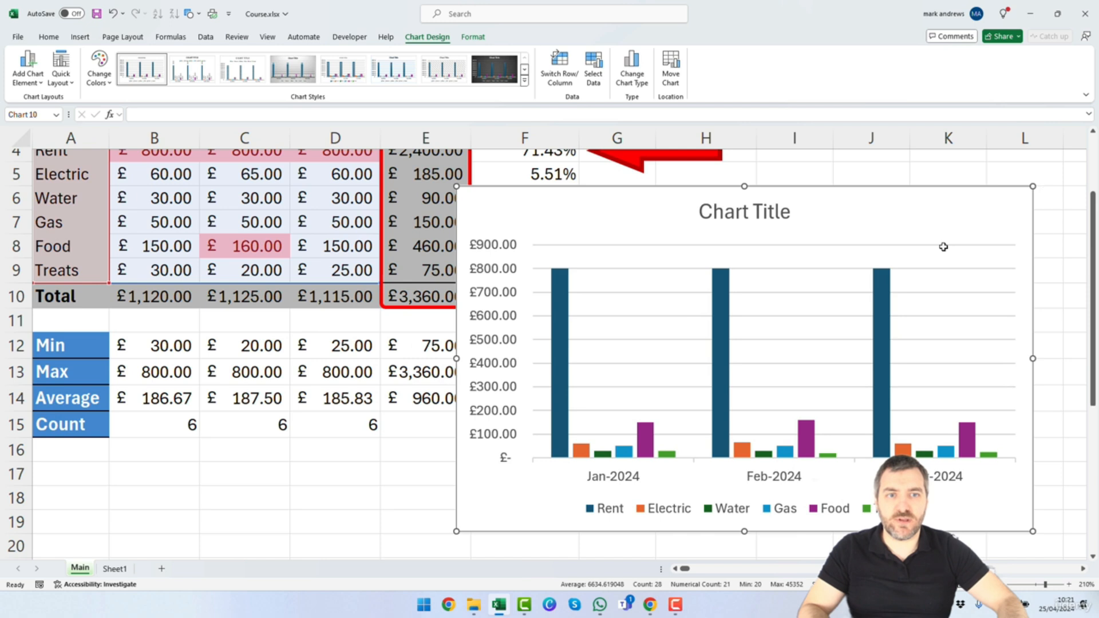
scroll(943, 247, "up", 1)
left_click(659, 256)
key("Delete")
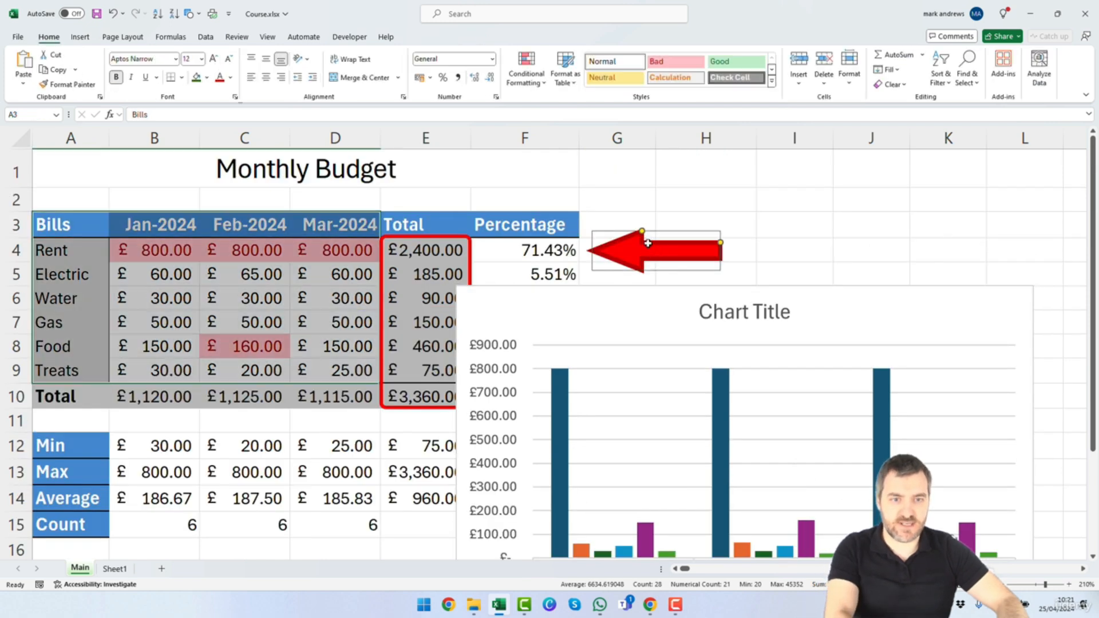
key("Delete")
Resize and reposition the chart beside the Percentage column, covering about columns G to L and rows 1 to 15.
left_click_drag(613, 321, 684, 239)
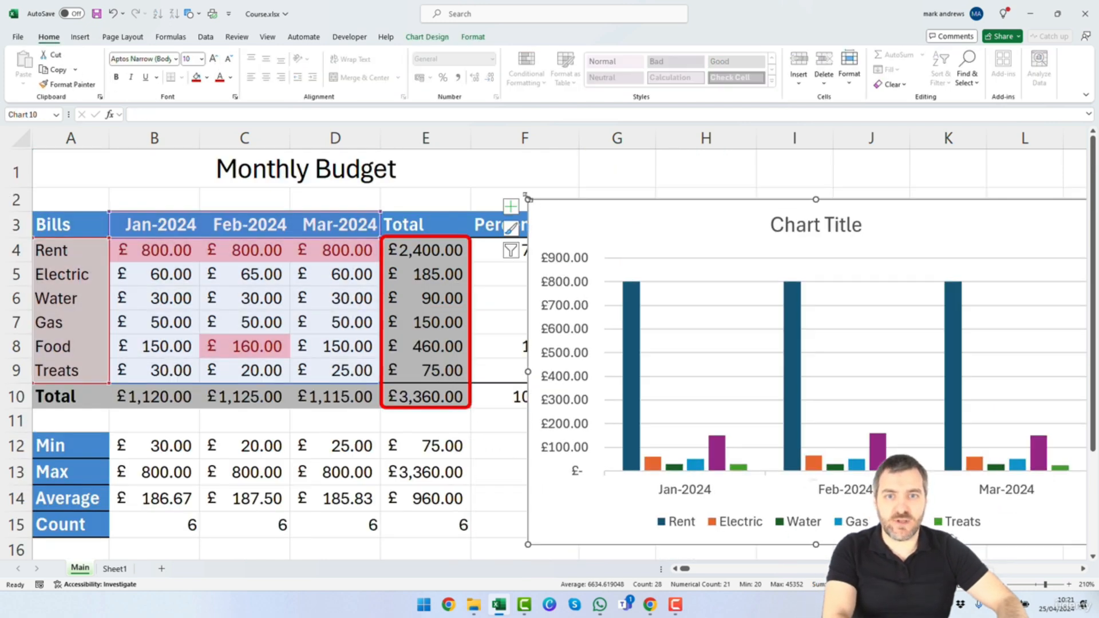
left_click_drag(526, 198, 719, 310)
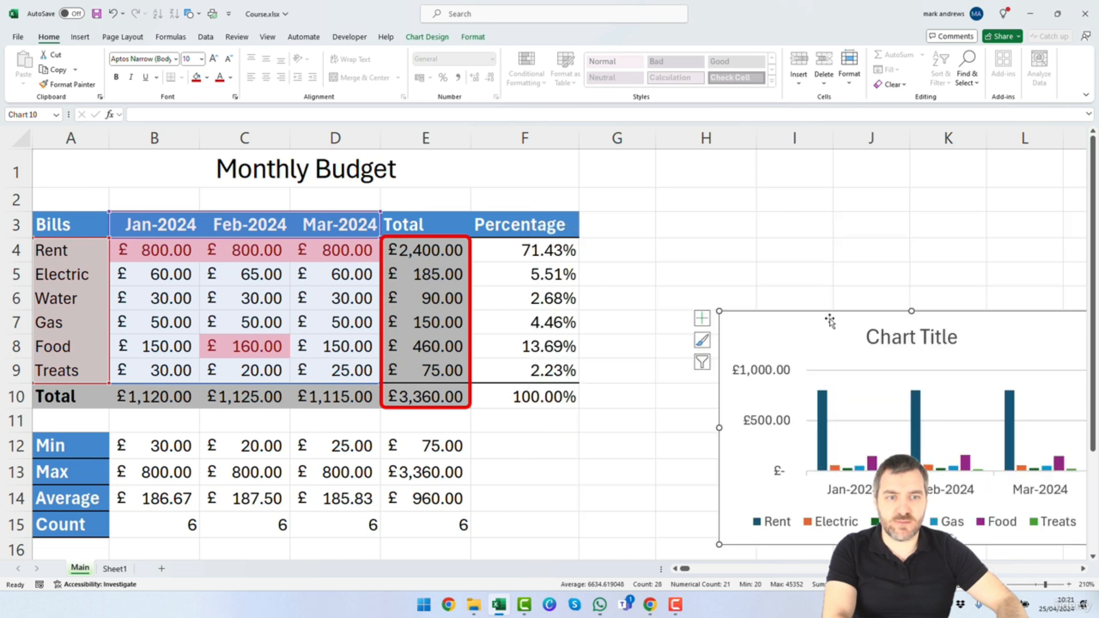
left_click_drag(830, 322, 793, 180)
left_click_drag(683, 397, 581, 540)
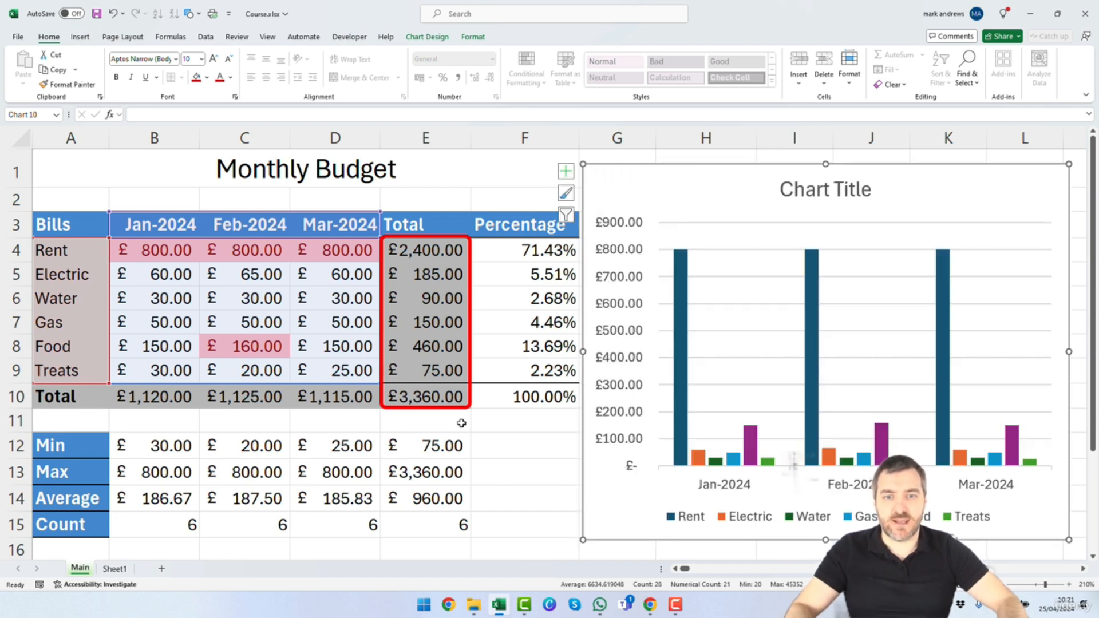
left_click(386, 415)
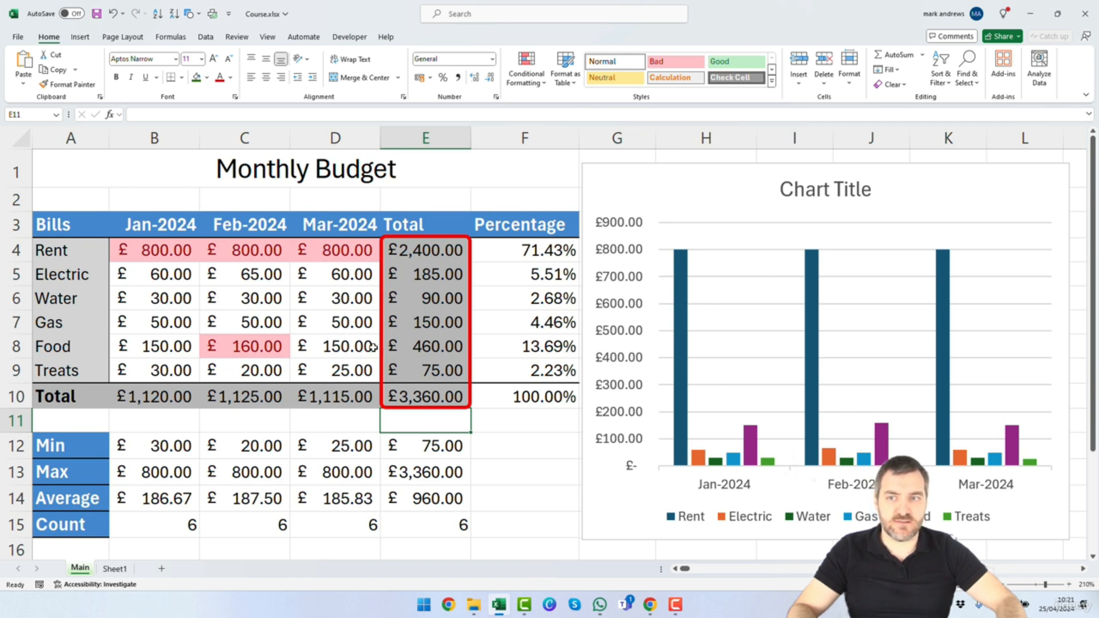
Set the January rent in B4 to 600 to test the chart's link to the data, and undo the change.
left_click(177, 261)
type("600")
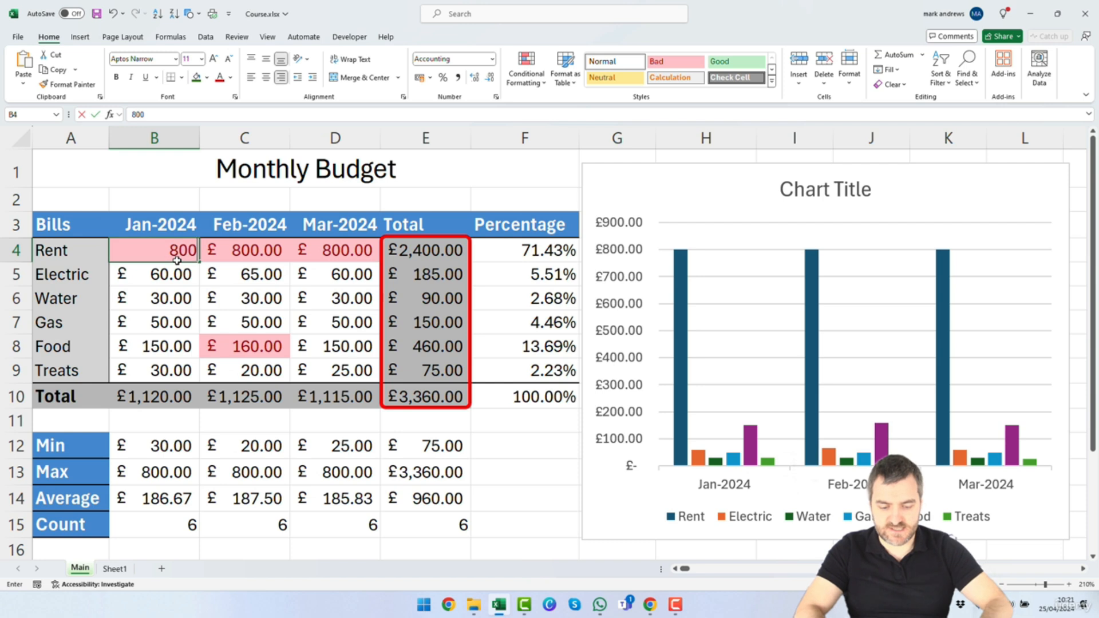
key("Return")
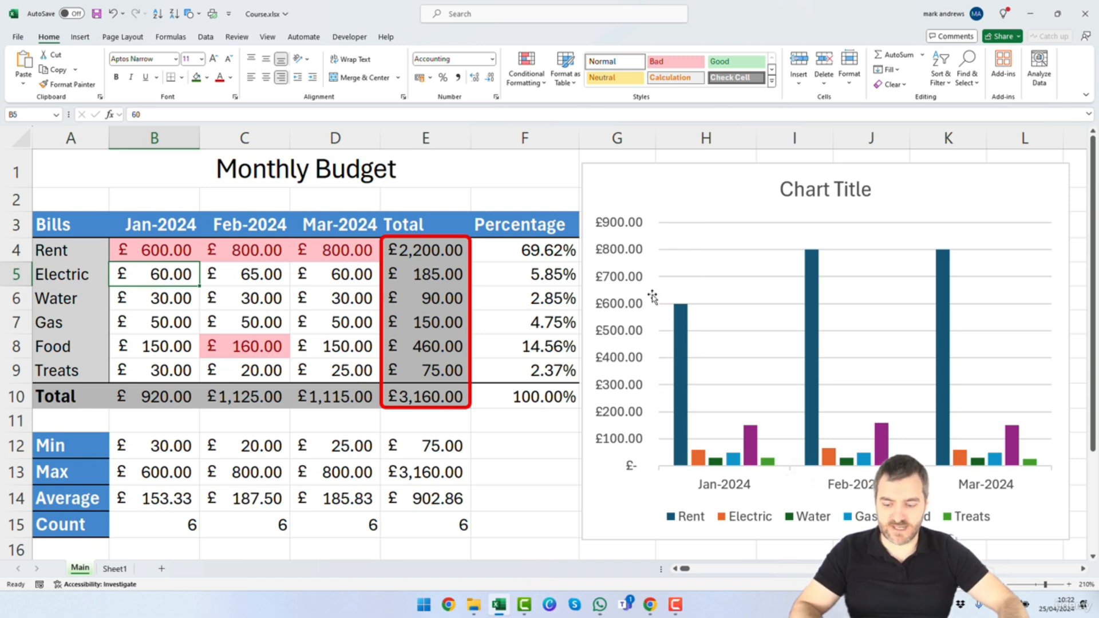
key("ctrl+z")
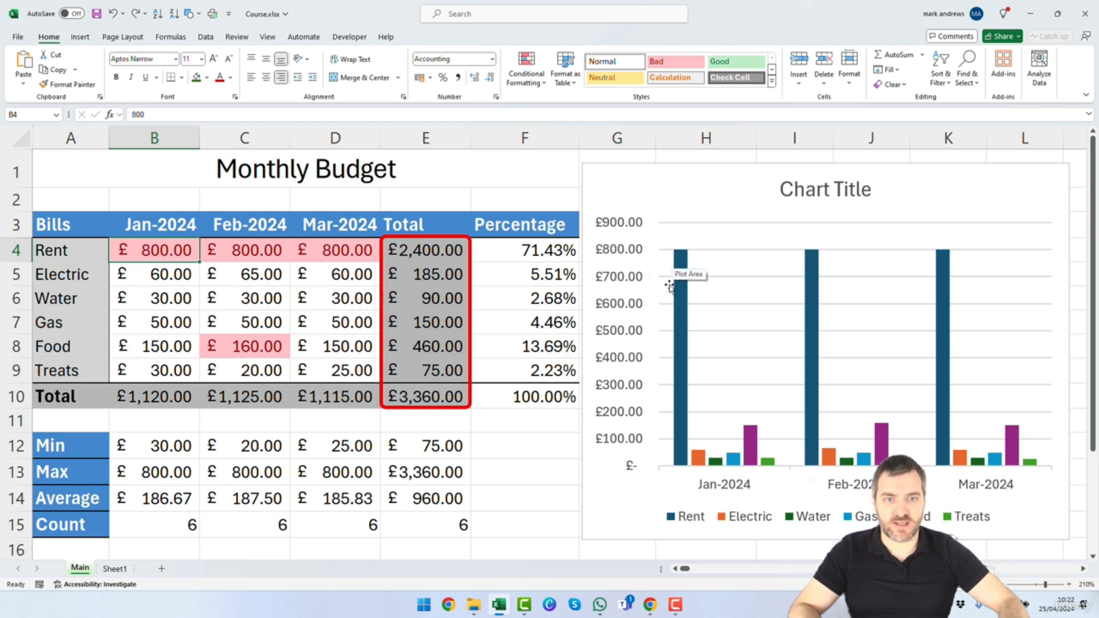
left_click(548, 426)
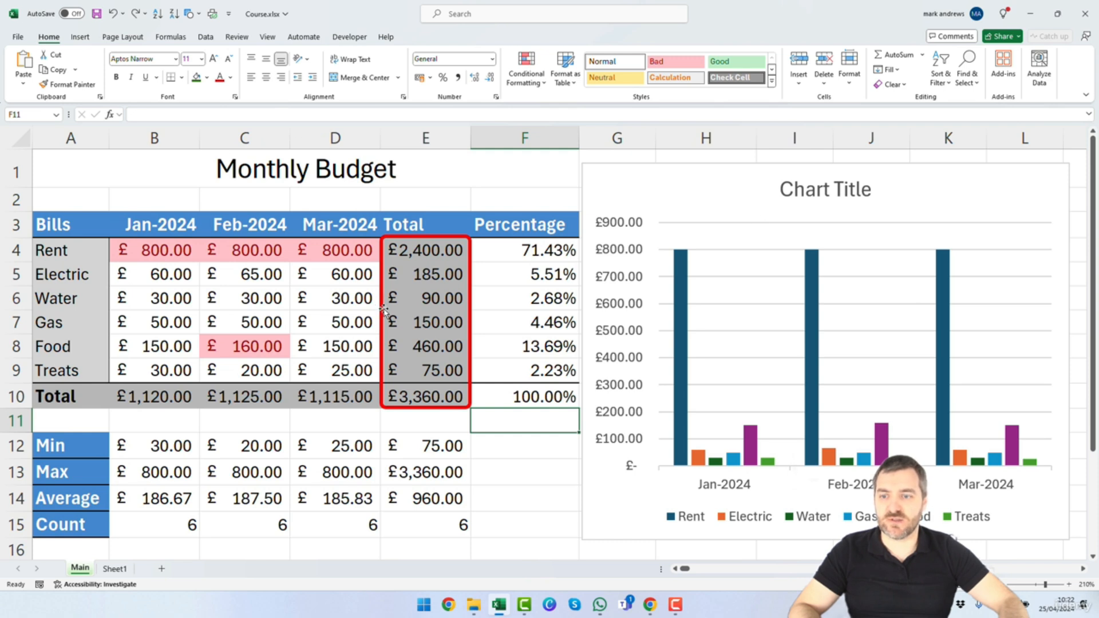
left_click(750, 309)
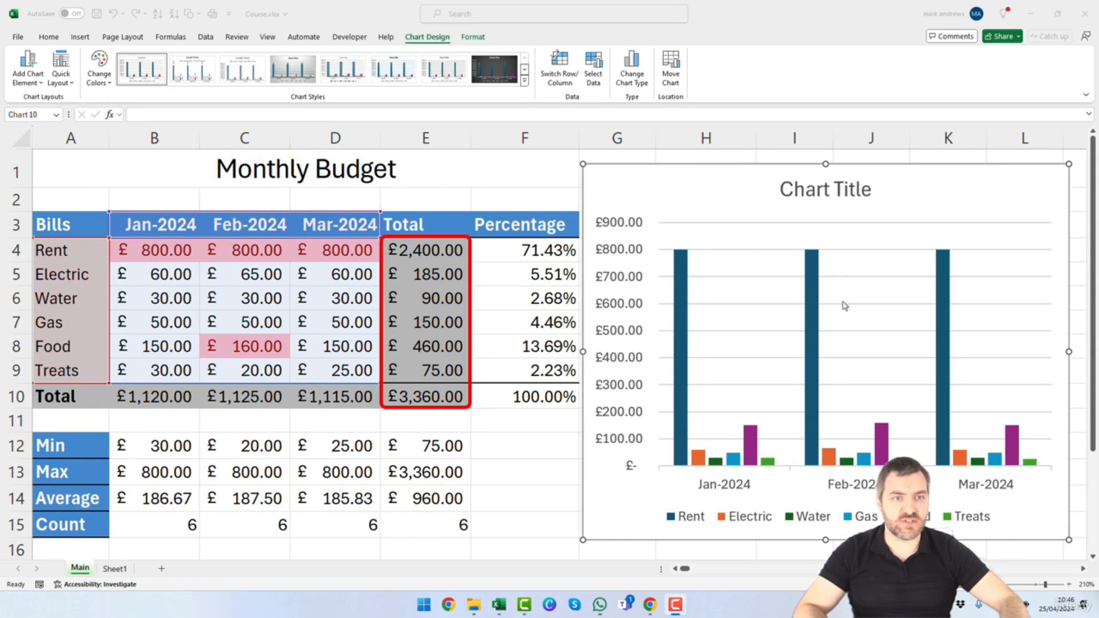
left_click(551, 181)
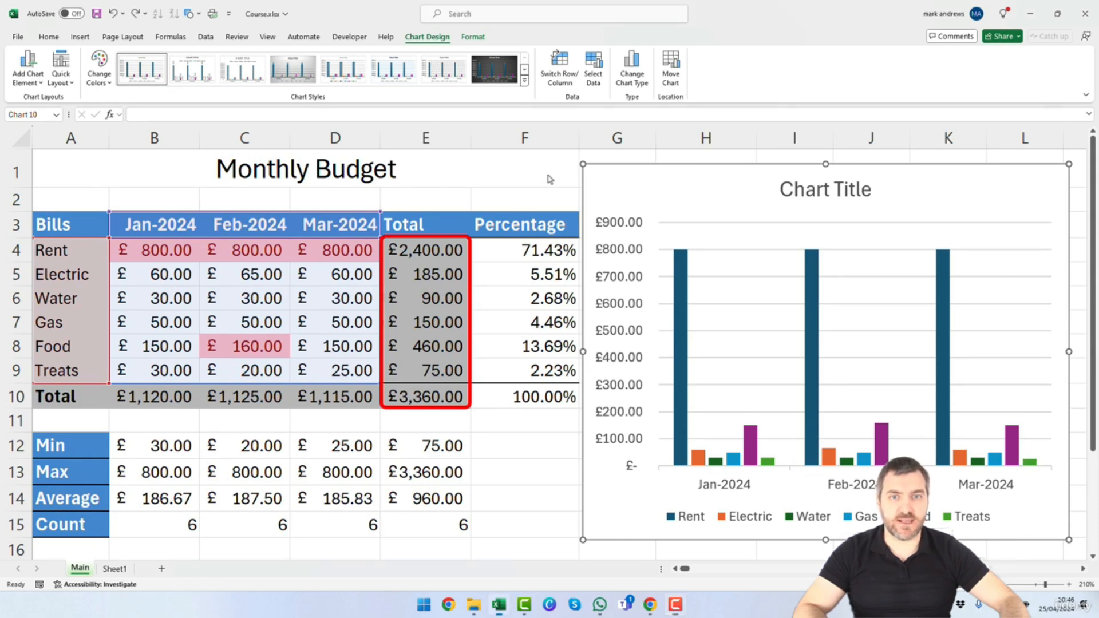
left_click(446, 196)
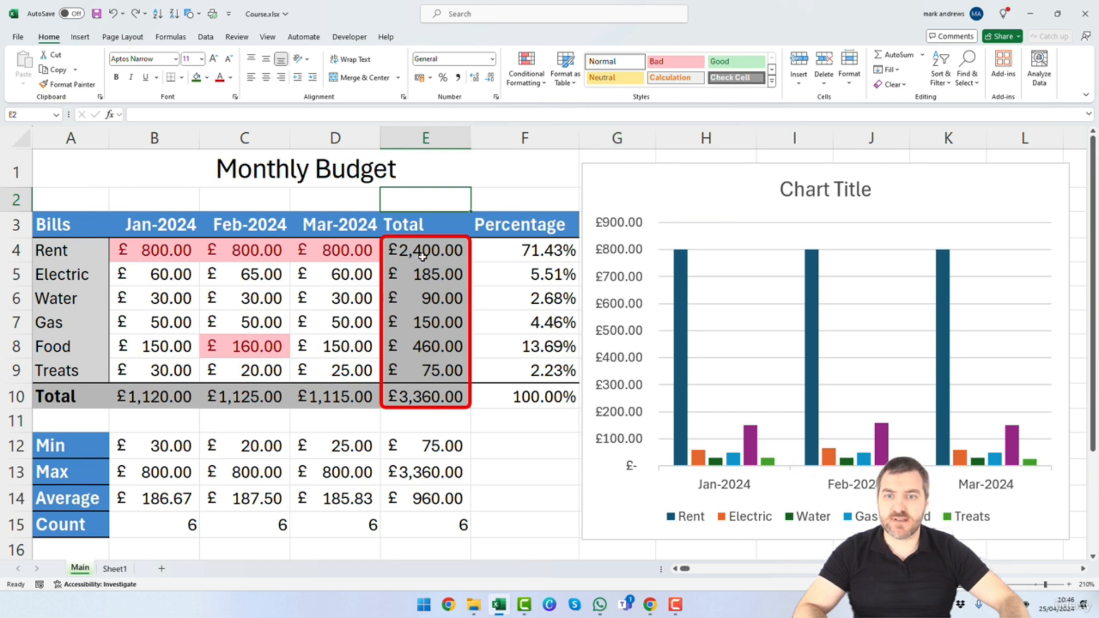
Replace the chart's placeholder title with "Budget".
left_click(662, 195)
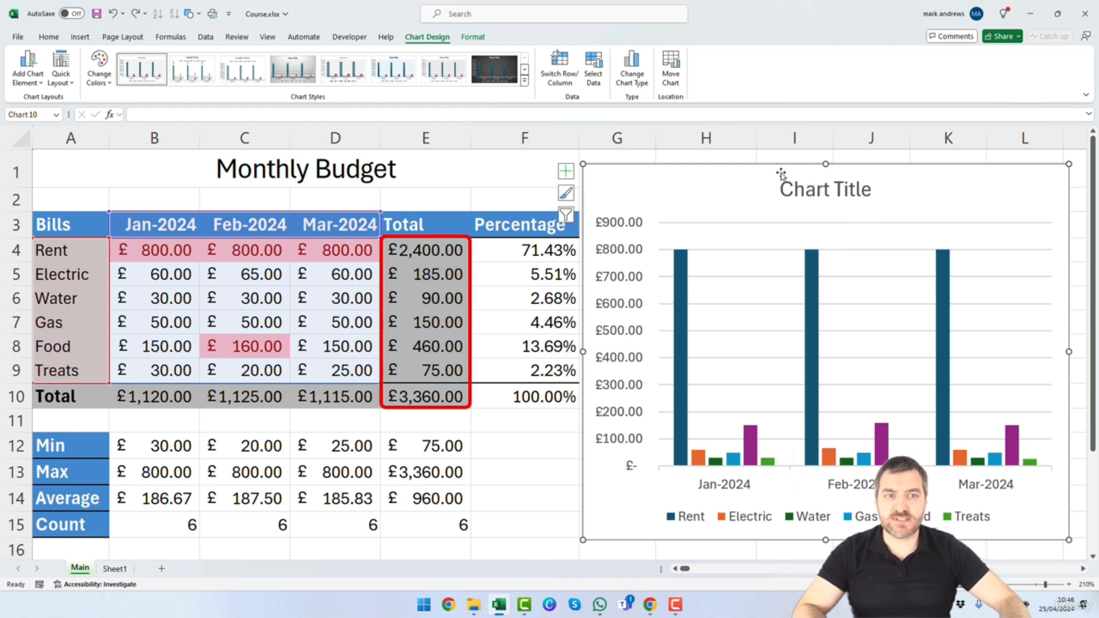
left_click(809, 194)
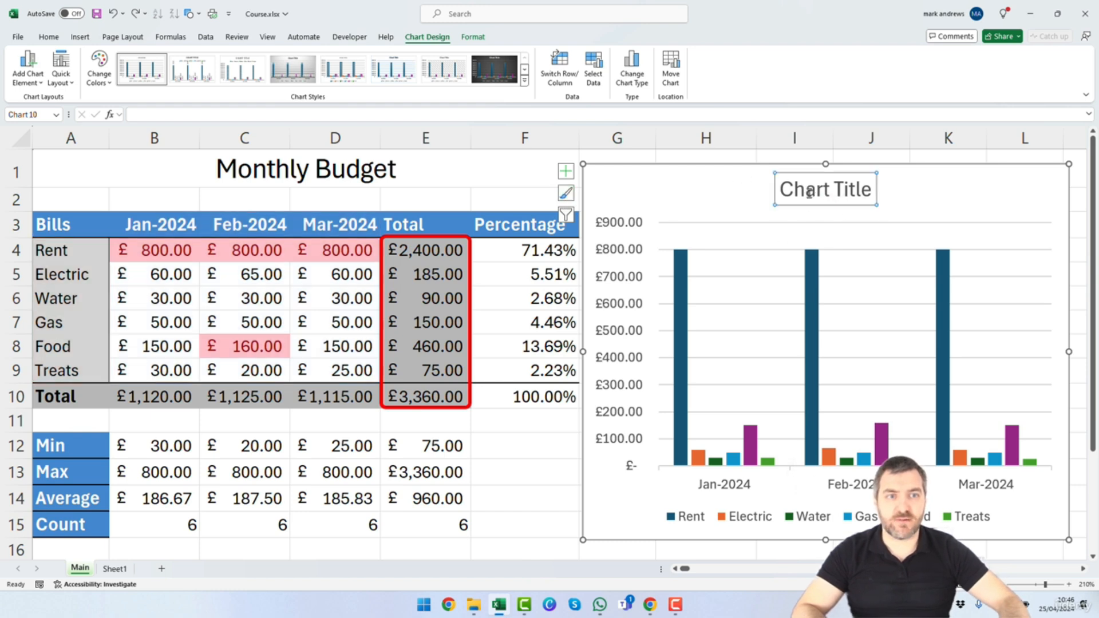
left_click(867, 189)
key("BackSpace")
key("BackSpace")
key("BackSpace")
key("BackSpace")
key("BackSpace")
key("BackSpace")
key("BackSpace")
key("BackSpace")
key("BackSpace")
key("BackSpace")
key("BackSpace")
type("Budge")
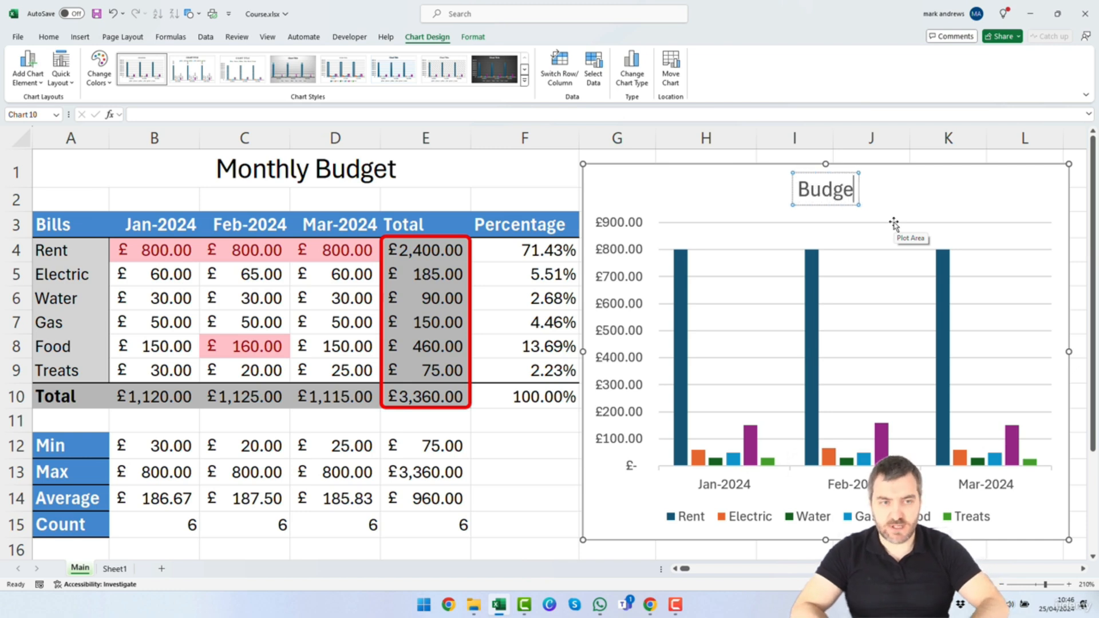
type("t")
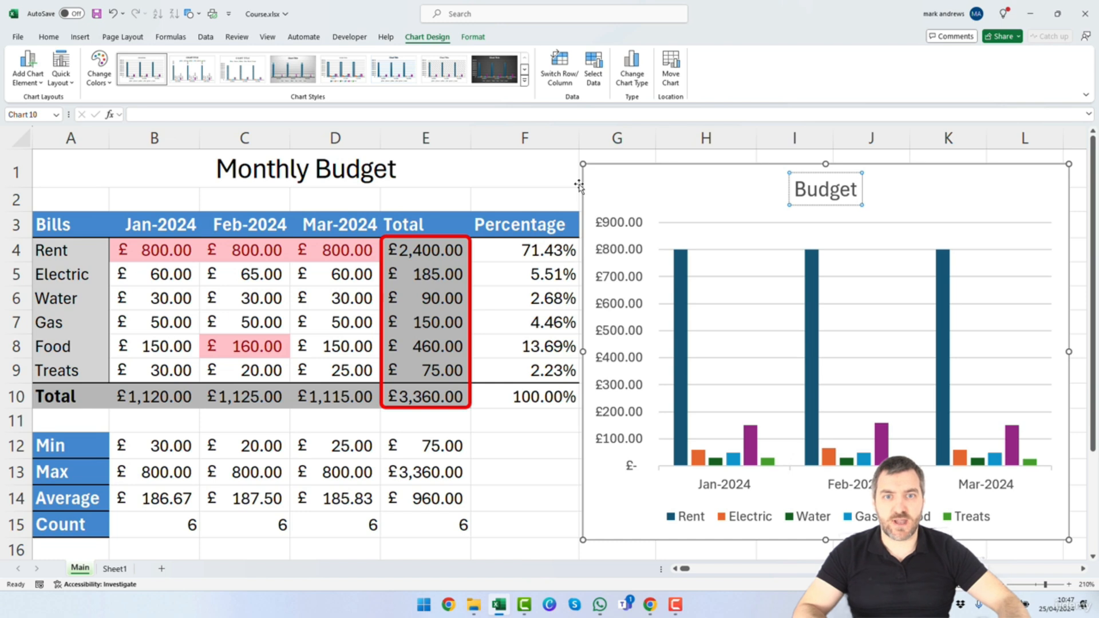
left_click(671, 195)
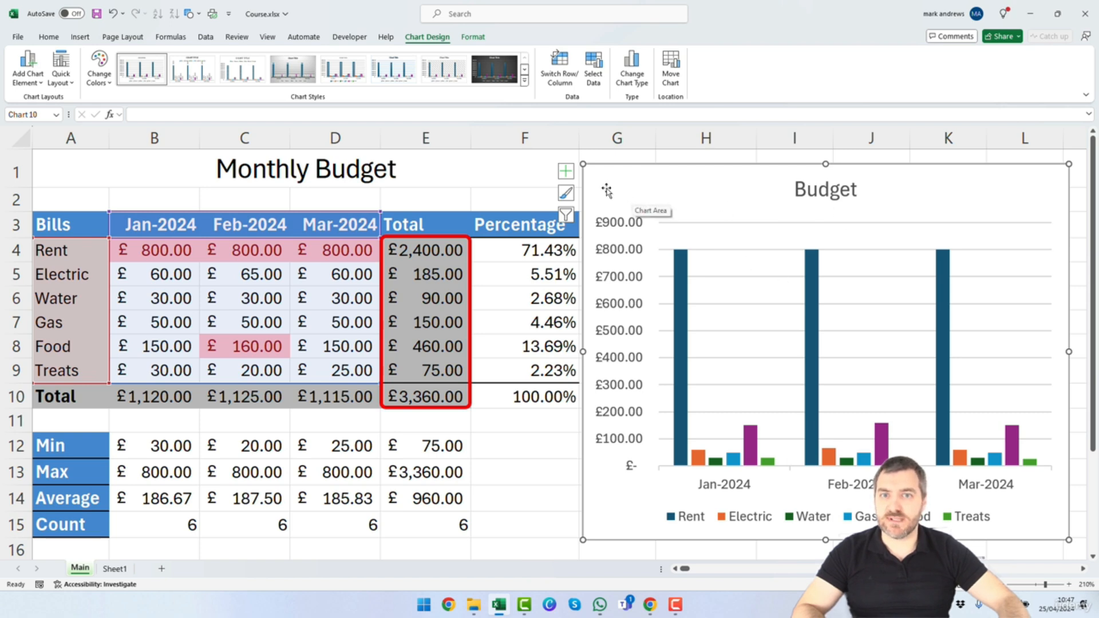
Turn the chart title element off and back on, and hide the chart's legend.
left_click(565, 171)
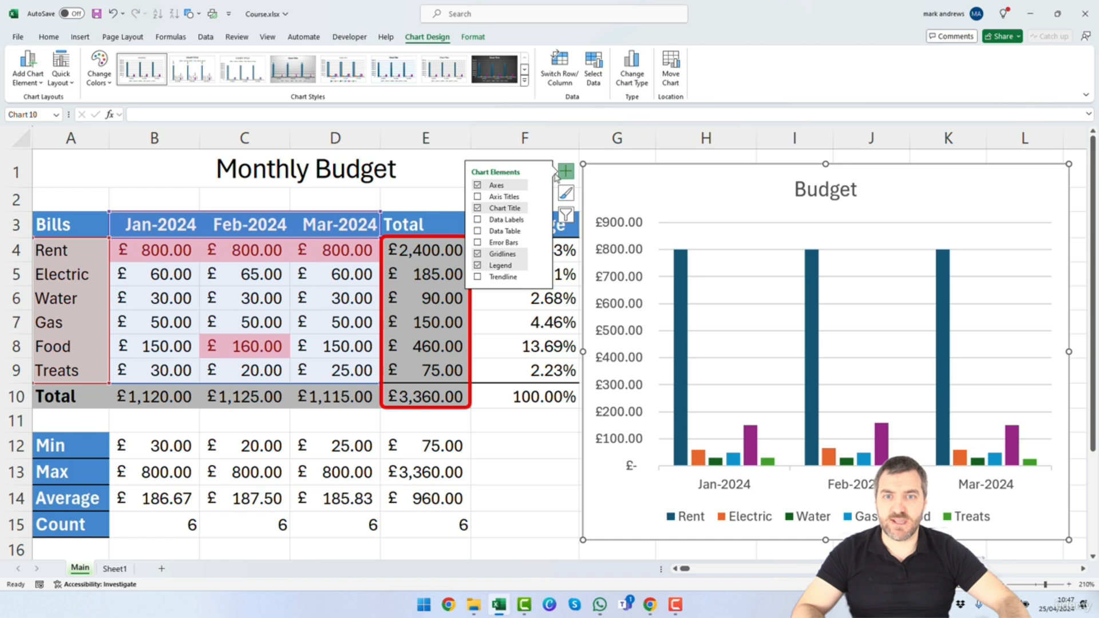
left_click(477, 208)
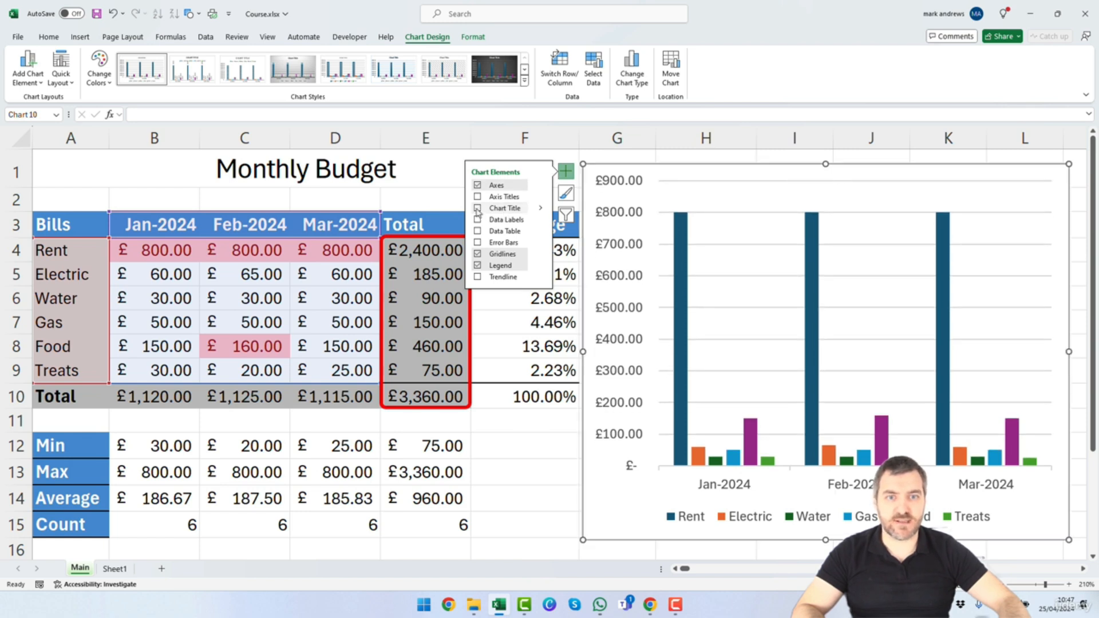
left_click(477, 209)
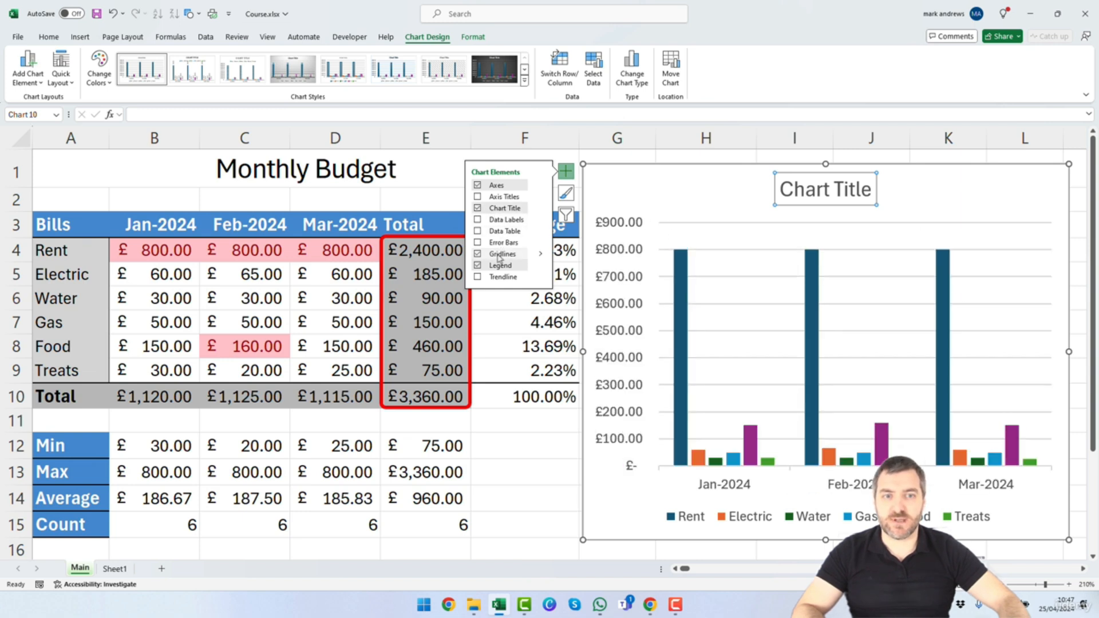
left_click(478, 266)
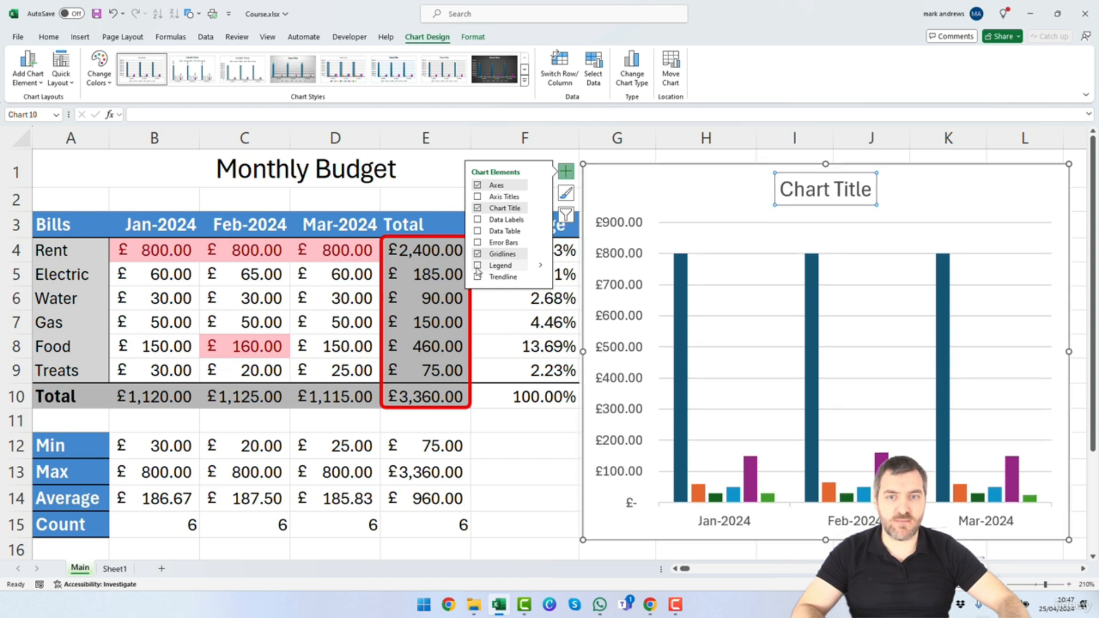
Show the chart's legend again and place it at the top of the chart.
left_click(477, 267)
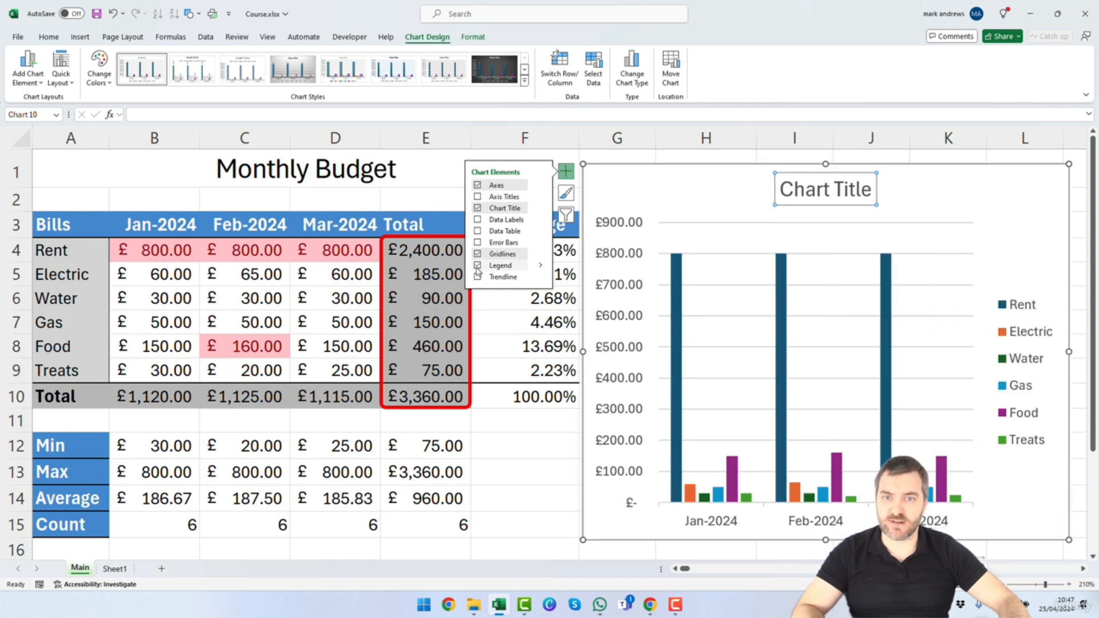
left_click(541, 266)
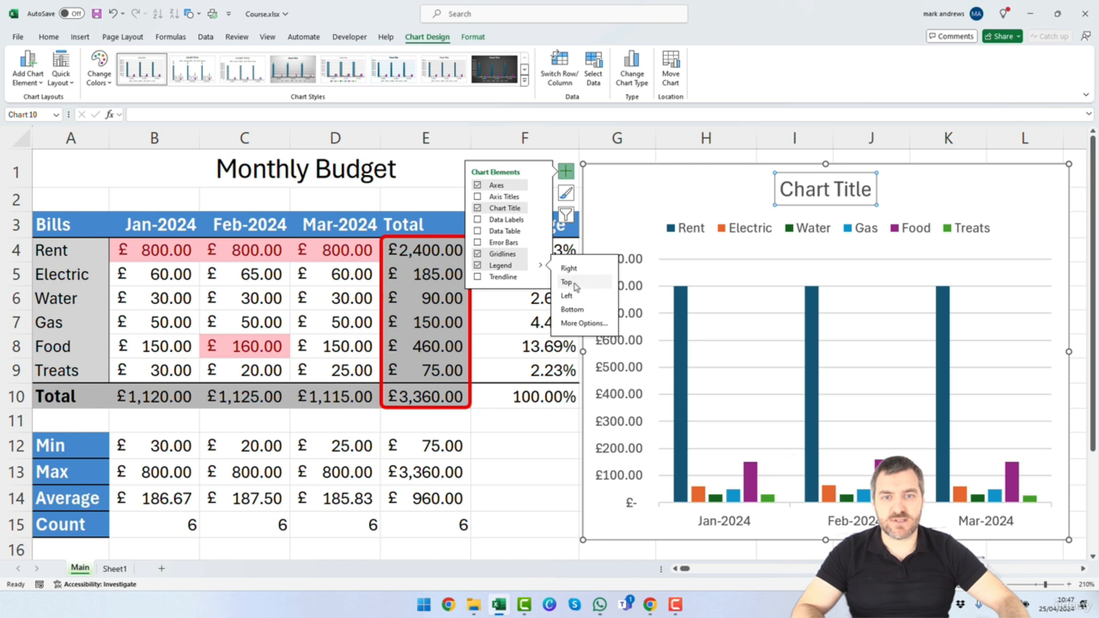
left_click(576, 286)
key("Escape")
key("Escape")
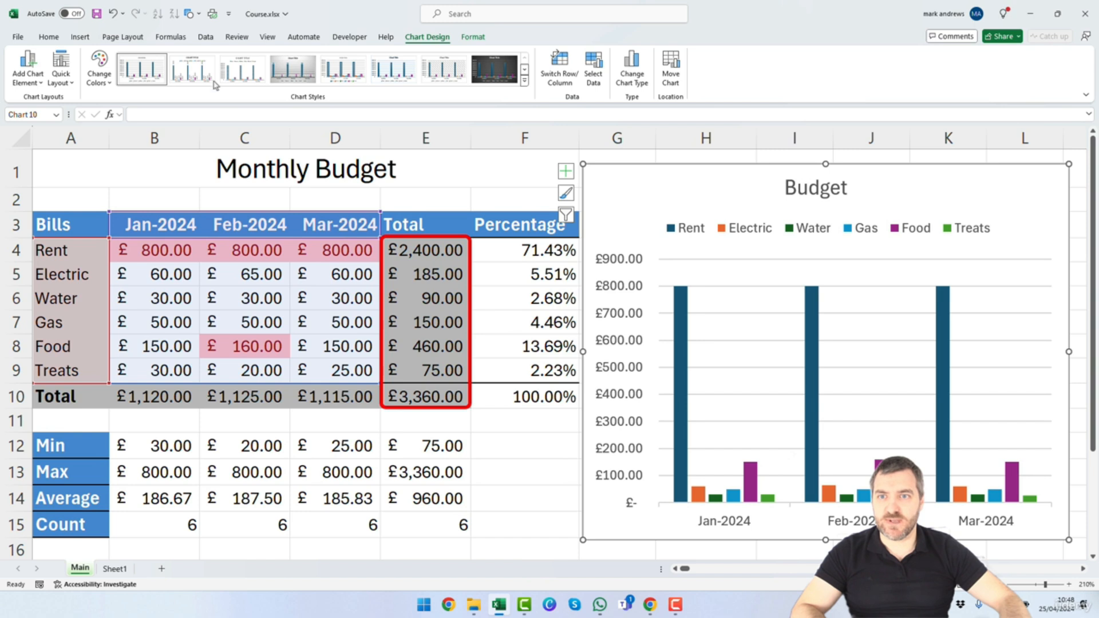
left_click(524, 71)
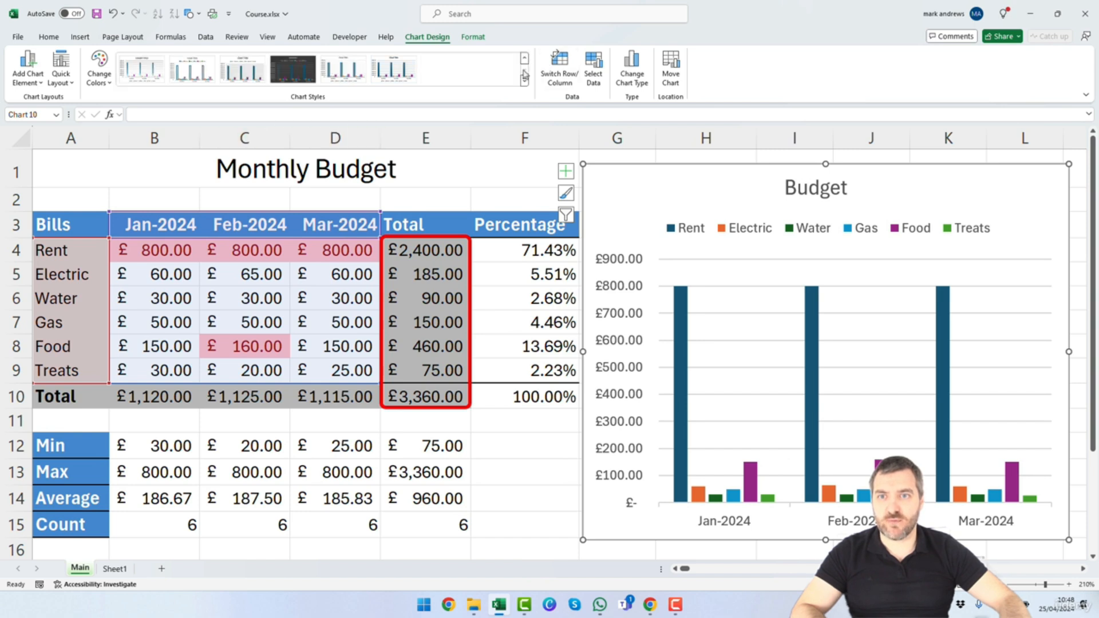
left_click(524, 59)
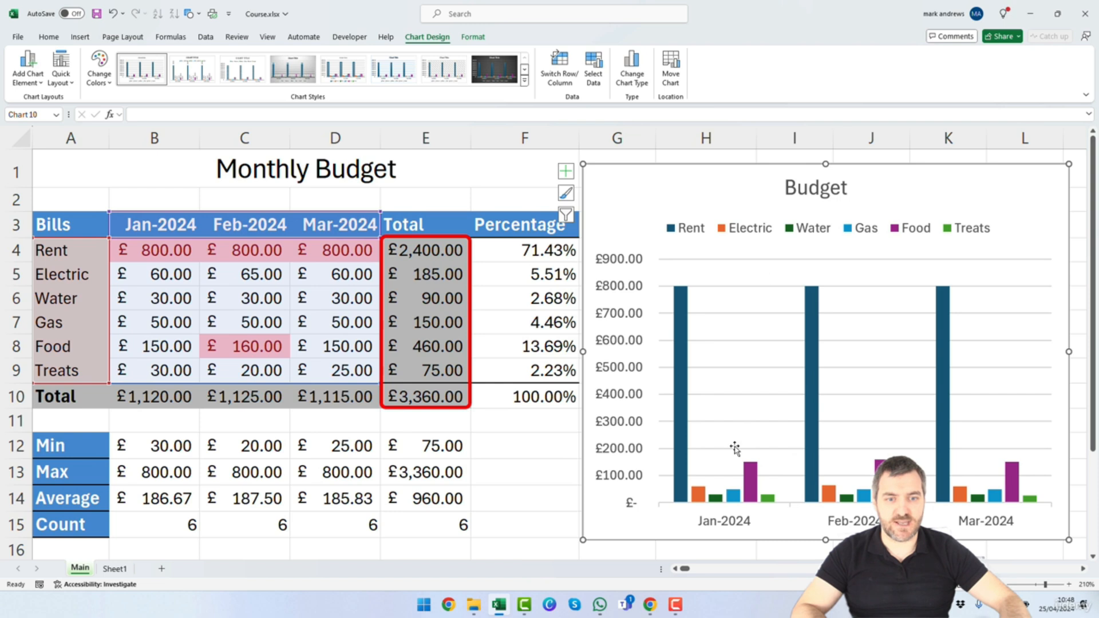
Add data labels to the columns of the budget chart.
left_click(565, 172)
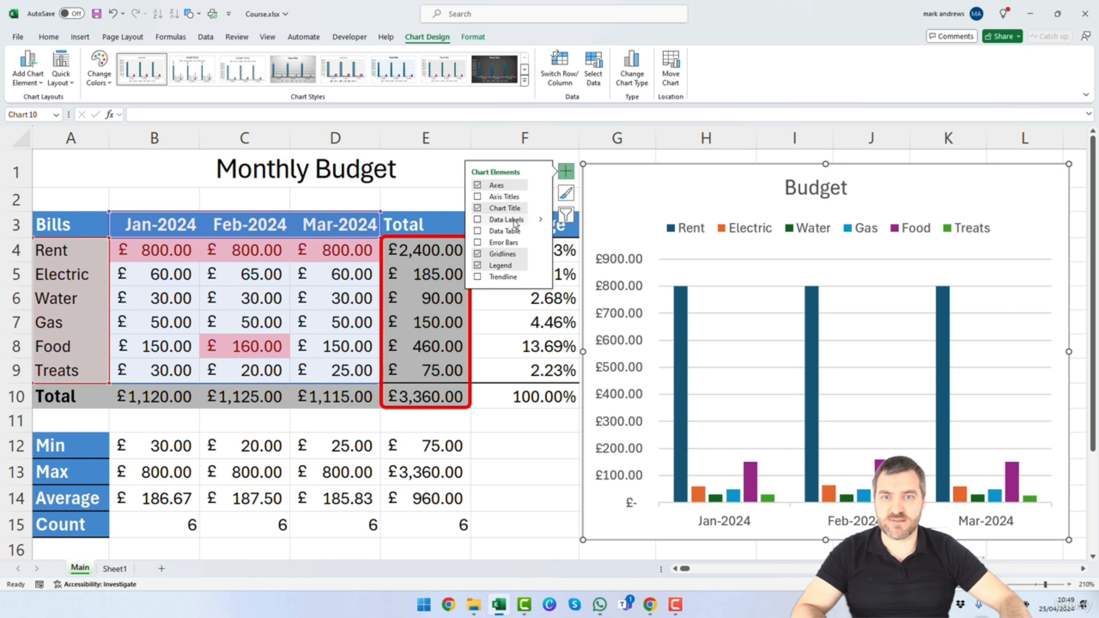
left_click(477, 231)
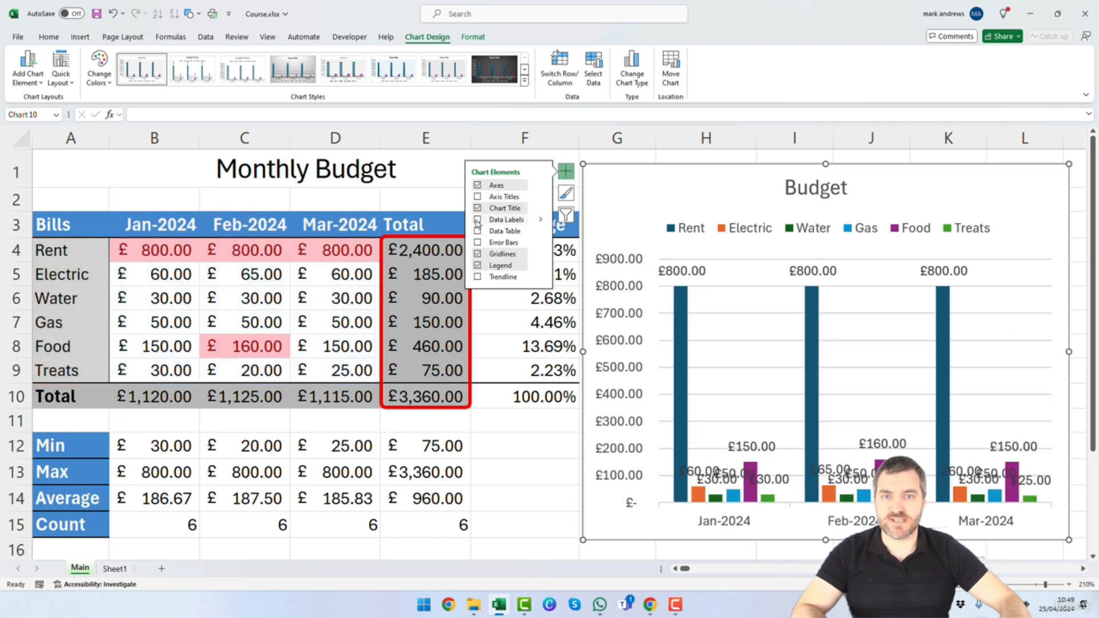
left_click(477, 220)
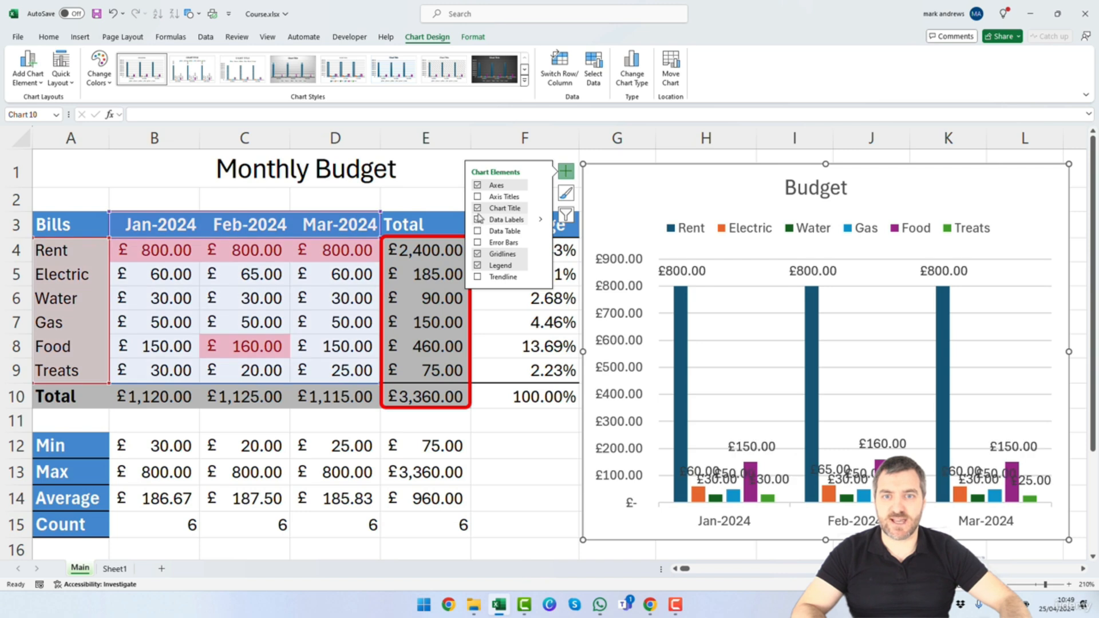
left_click(572, 174)
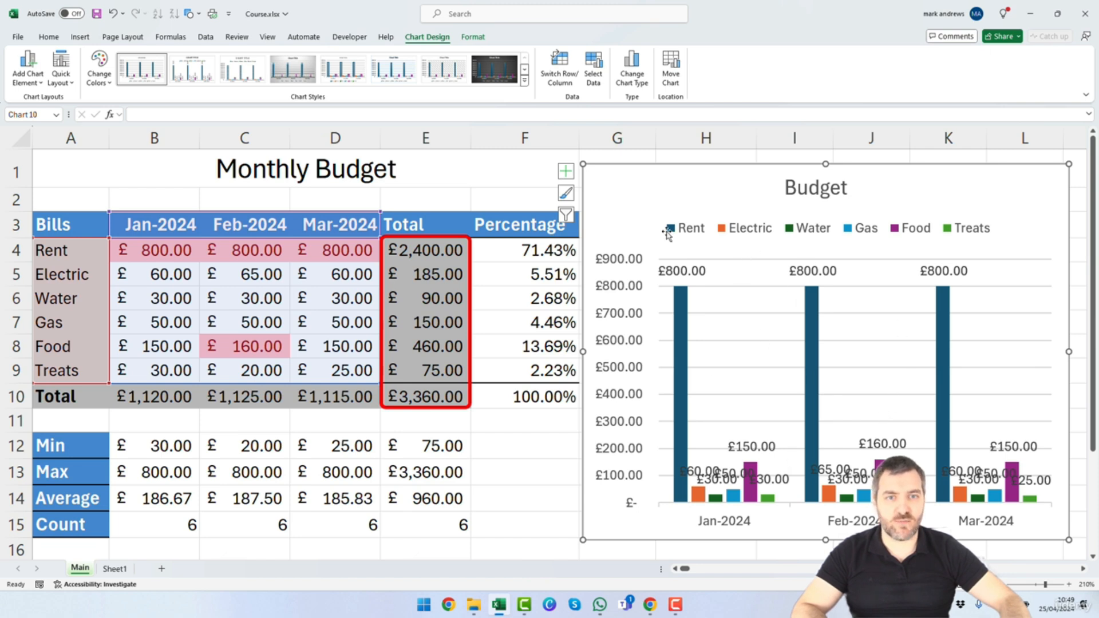
Try the Data Callout style for the chart's data labels, and remove the labels from the chart.
left_click(566, 172)
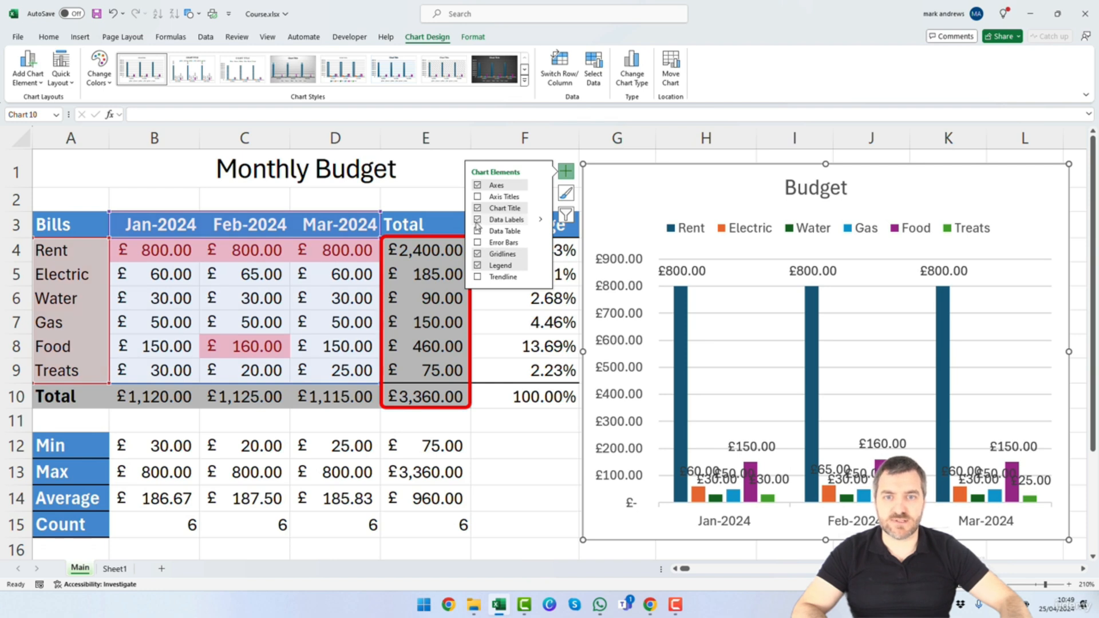
left_click(540, 220)
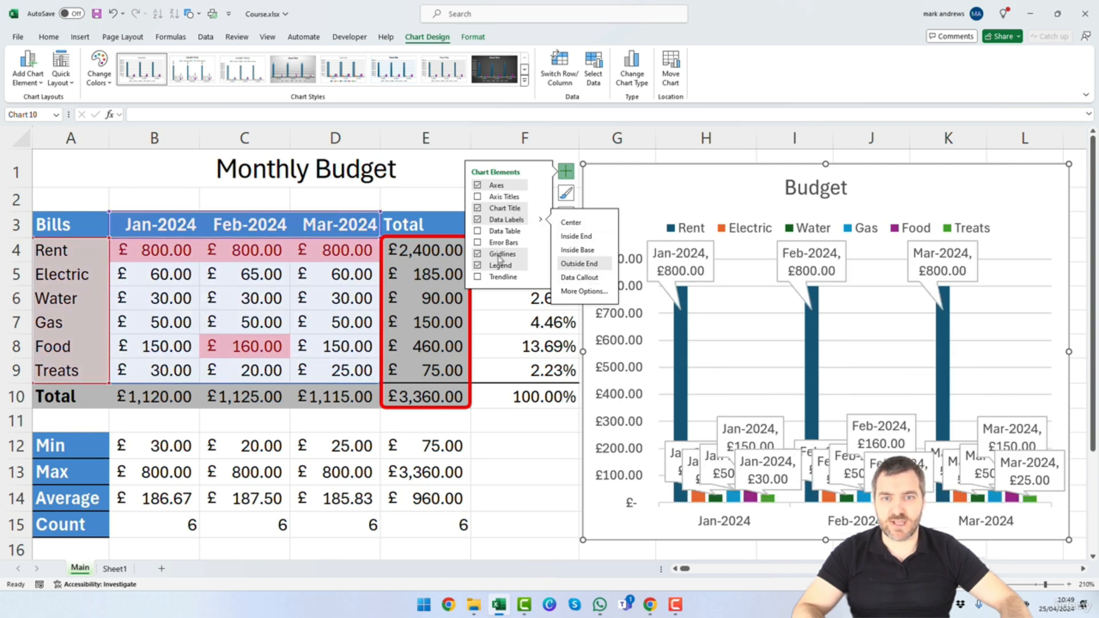
left_click(497, 220)
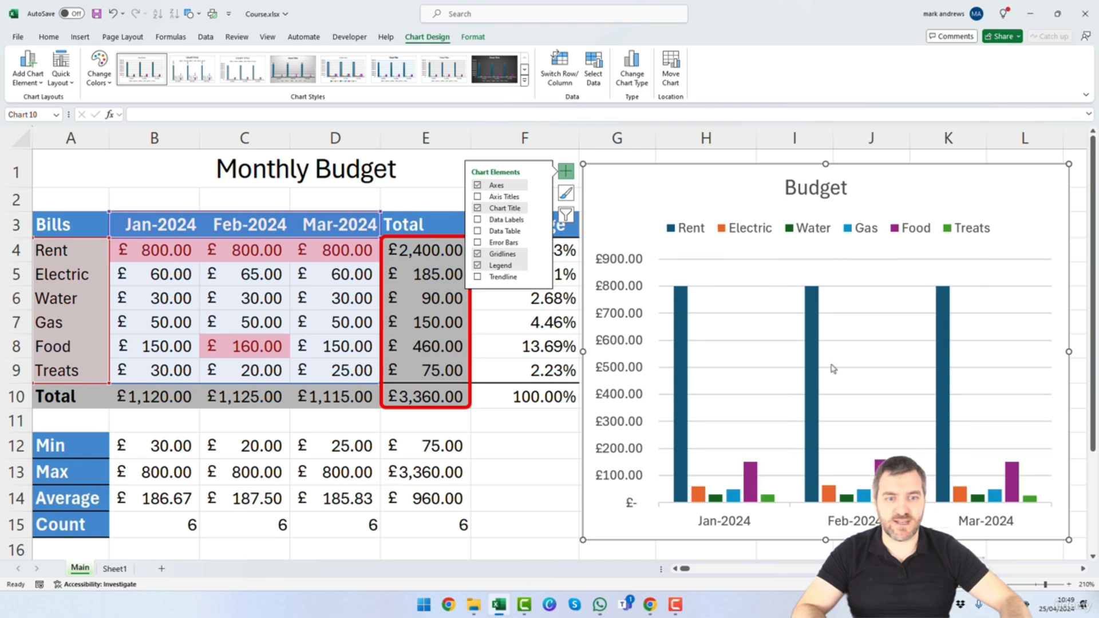
left_click(565, 171)
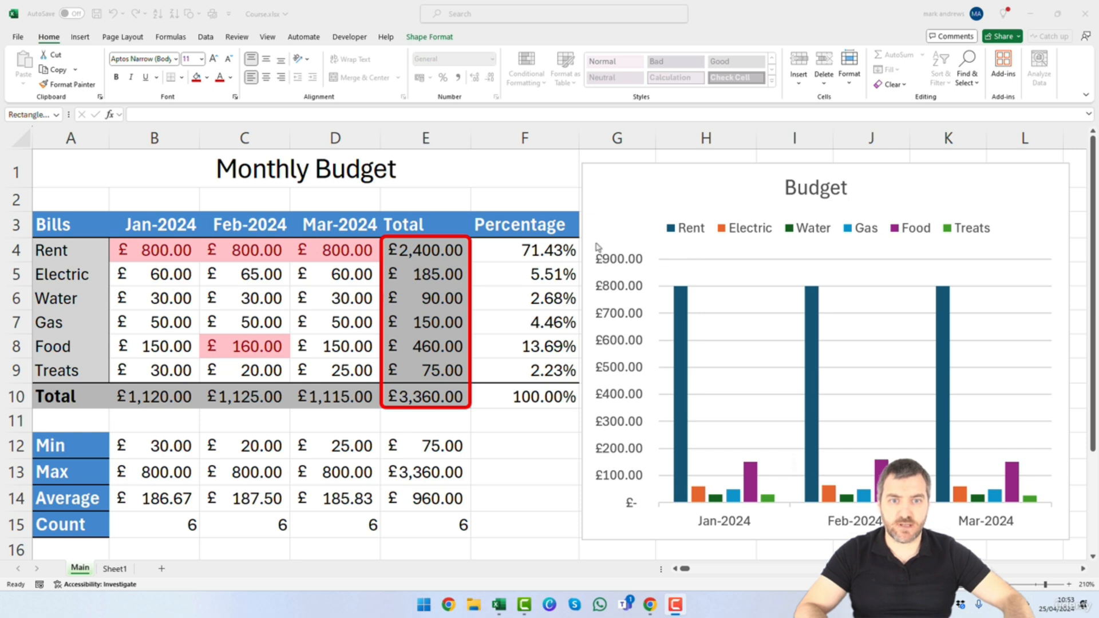
Shift the red rectangle around the Total column values slightly up and to the right.
left_click(439, 239)
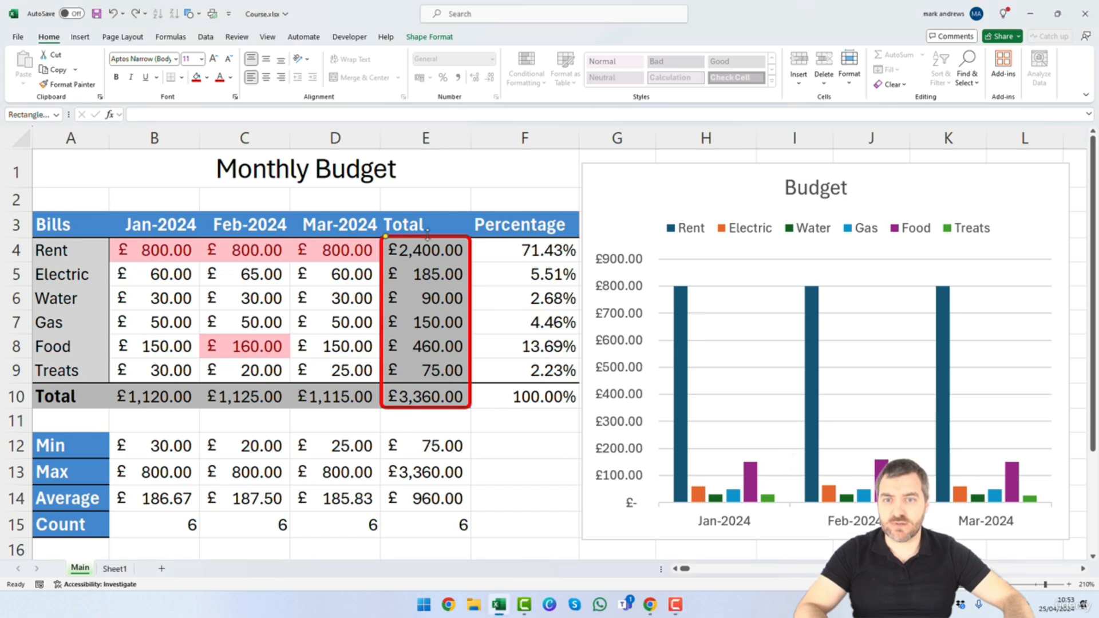
left_click_drag(434, 238, 442, 235)
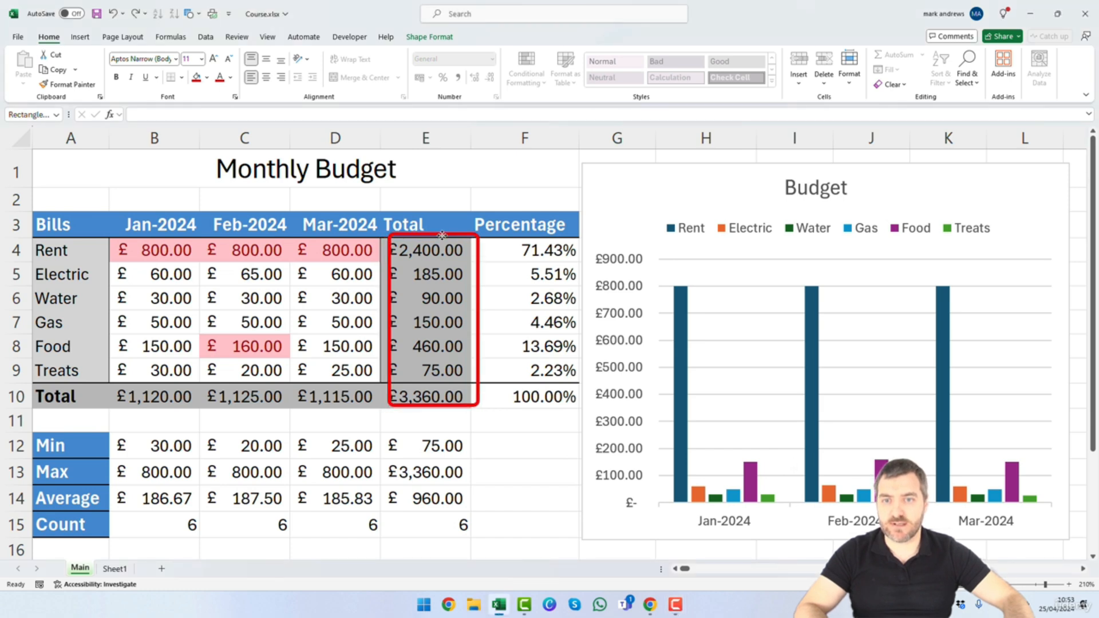
Shrink the chart's data range to January and February, and extend it back to include March.
left_click(611, 196)
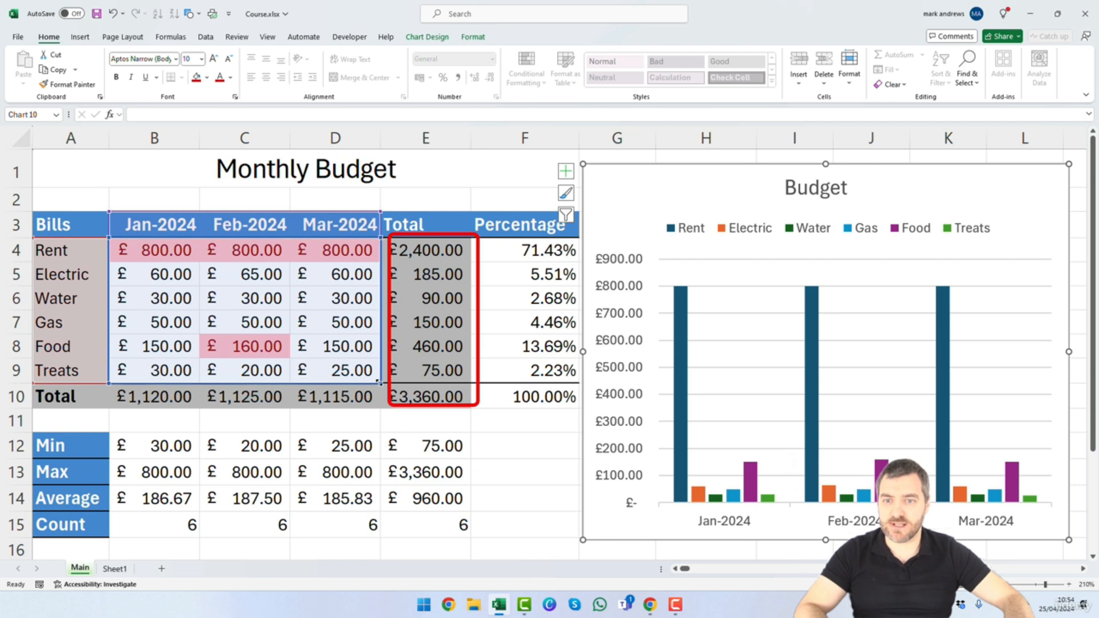
left_click_drag(338, 383, 310, 384)
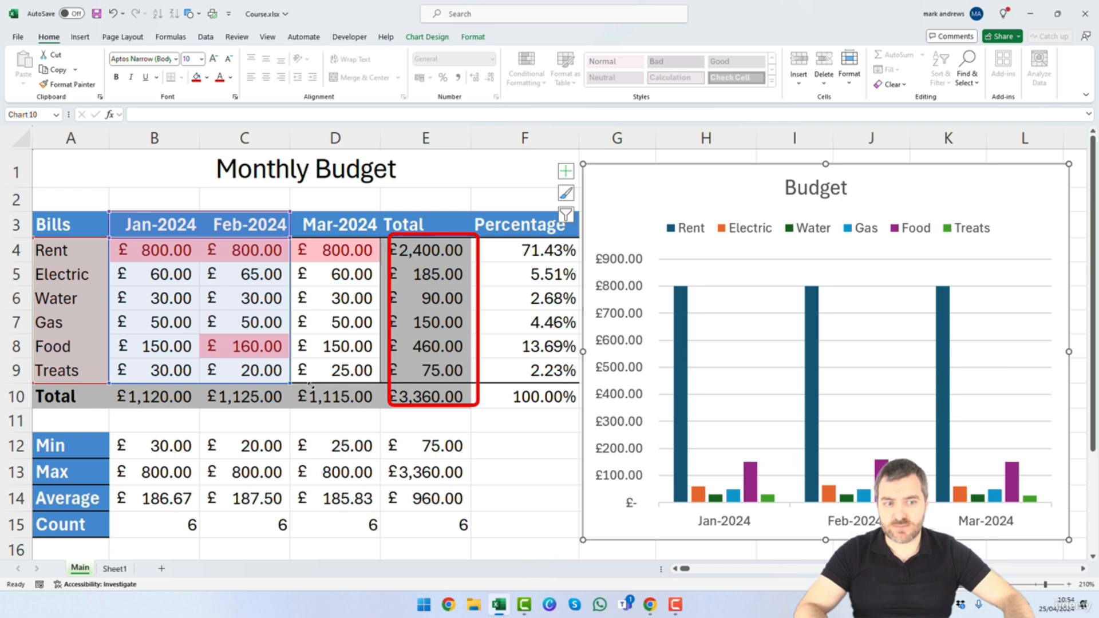
left_click_drag(312, 388, 308, 384)
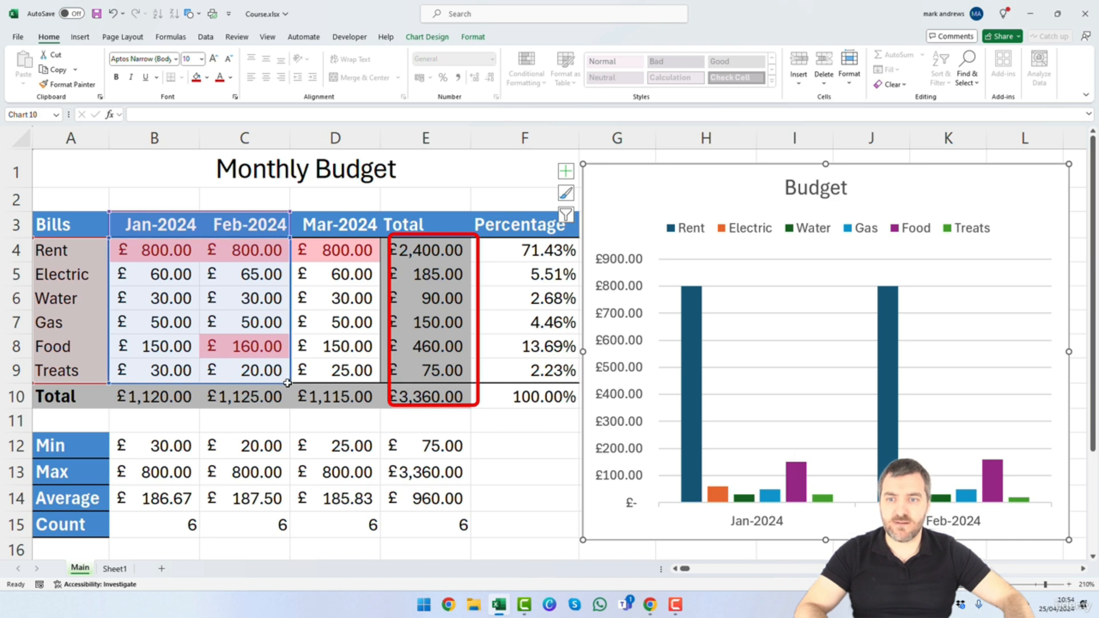
left_click_drag(290, 382, 377, 382)
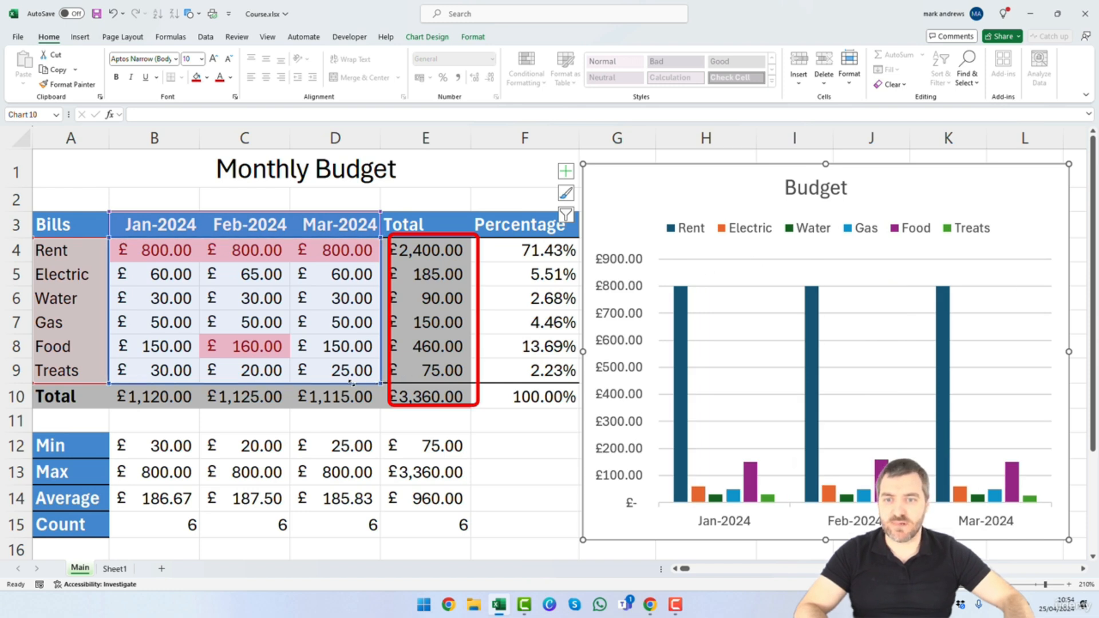
Limit the chart's data range to January and February for Electric through Treats, leaving out March and the Rent row.
left_click_drag(350, 382, 303, 382)
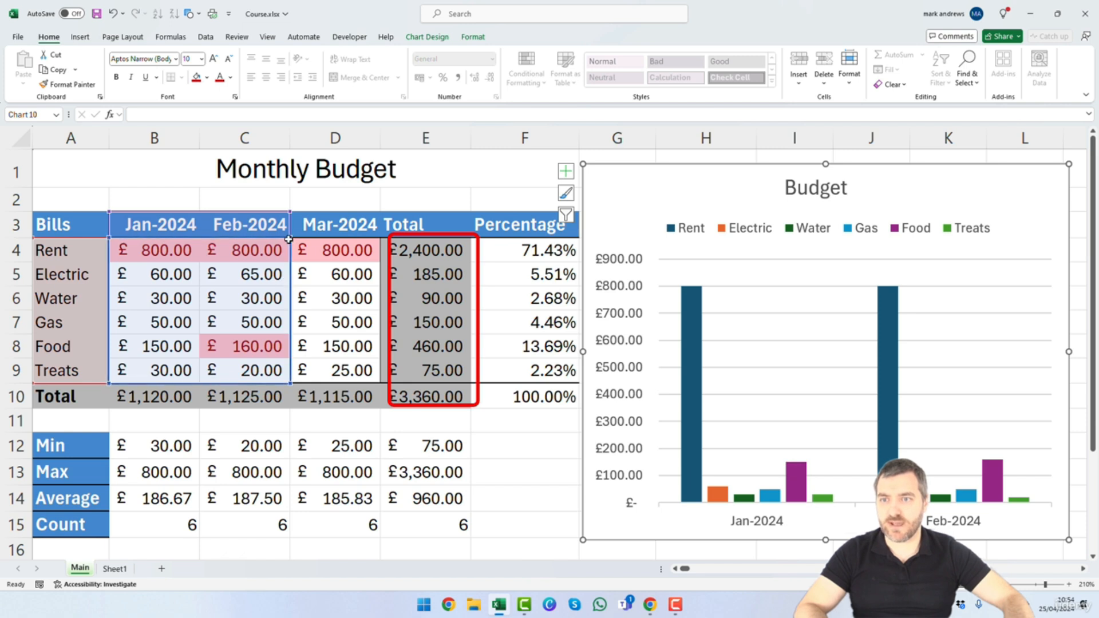
left_click_drag(286, 245, 288, 260)
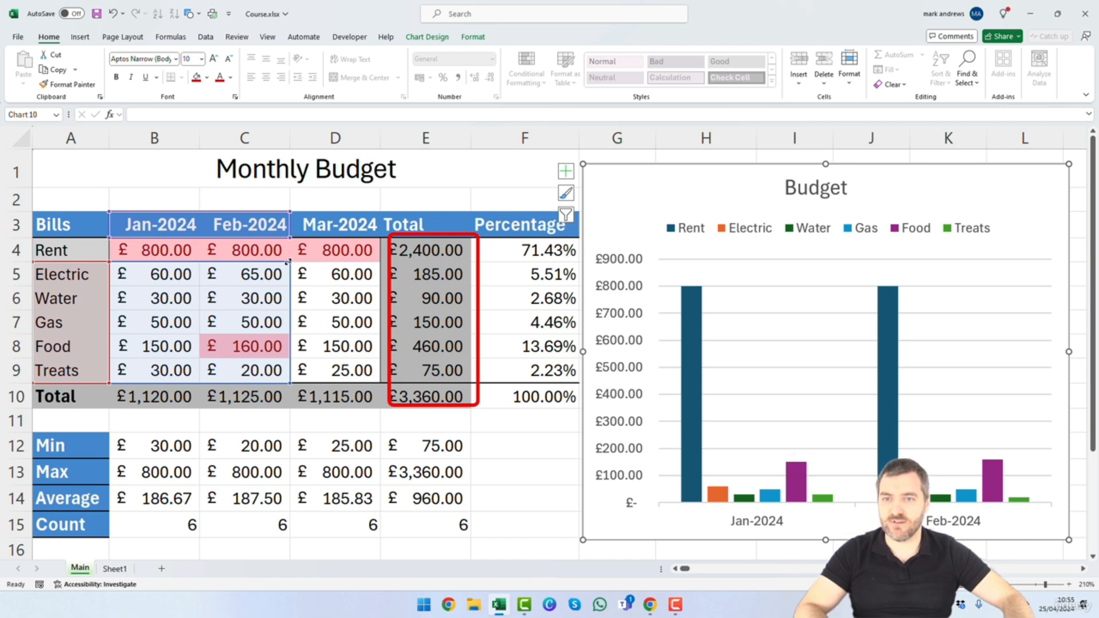
left_click_drag(288, 262, 289, 262)
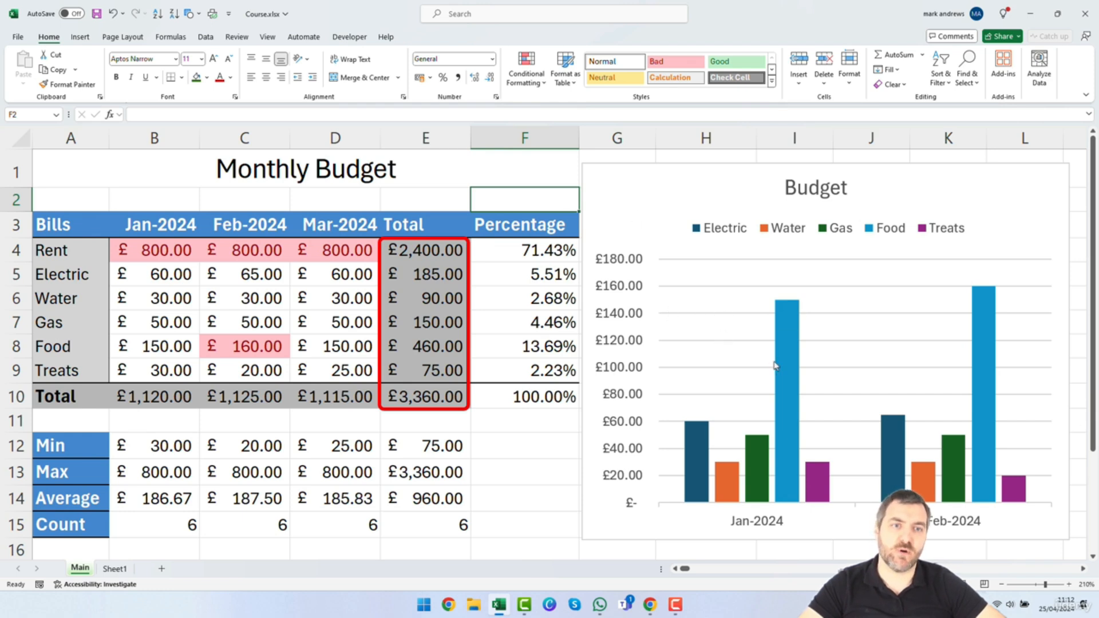
Browse the available styles and preview alternative colour palettes for the budget chart.
left_click(642, 218)
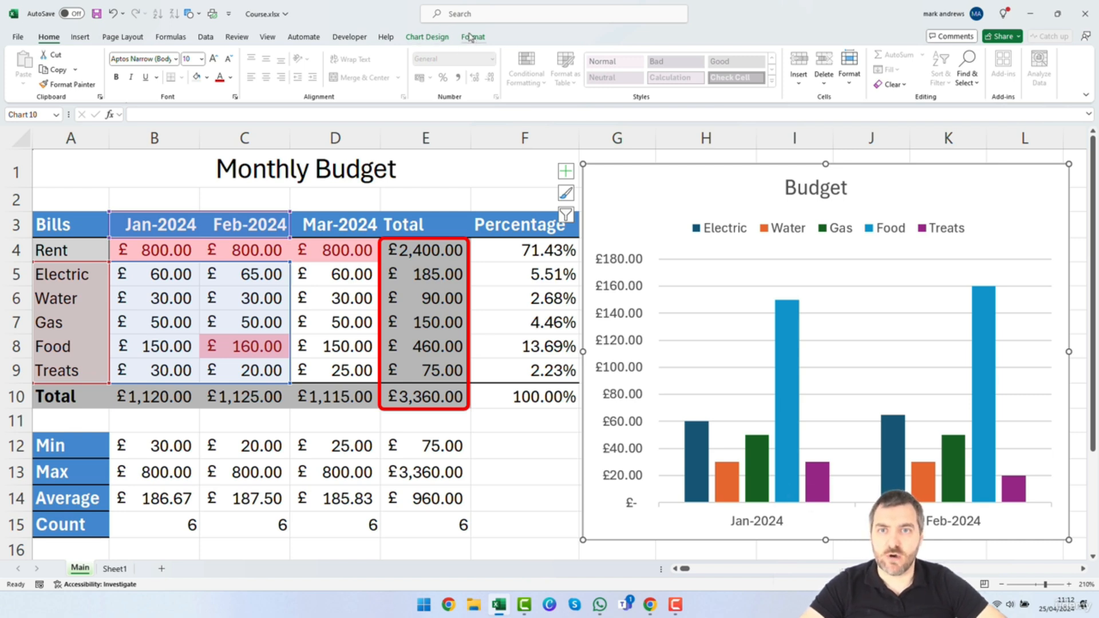
left_click(423, 42)
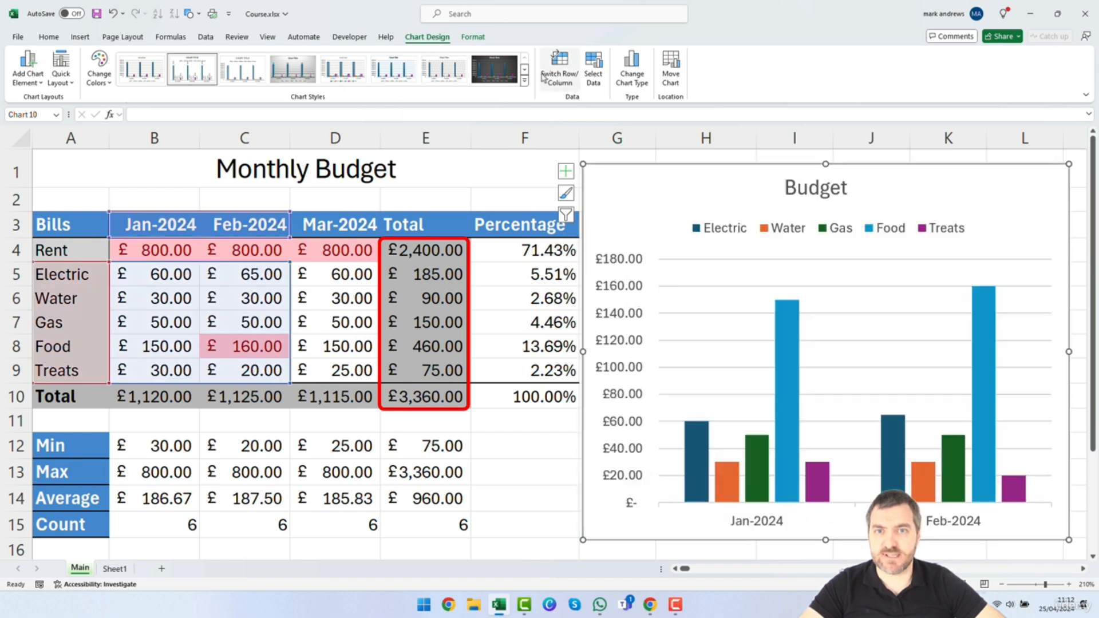
left_click(523, 71)
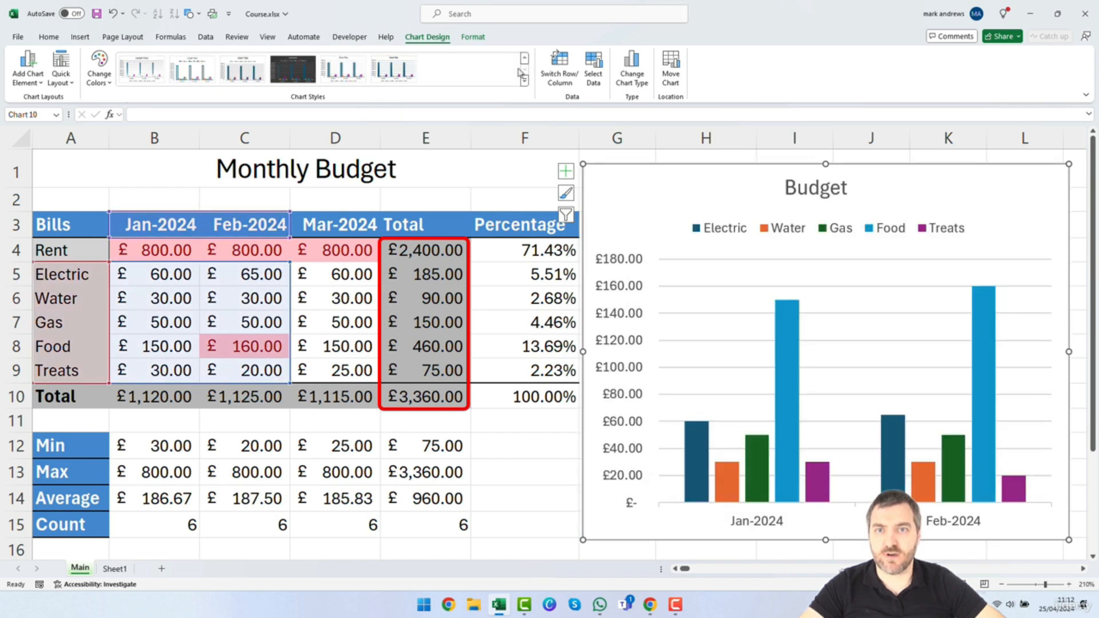
left_click(104, 81)
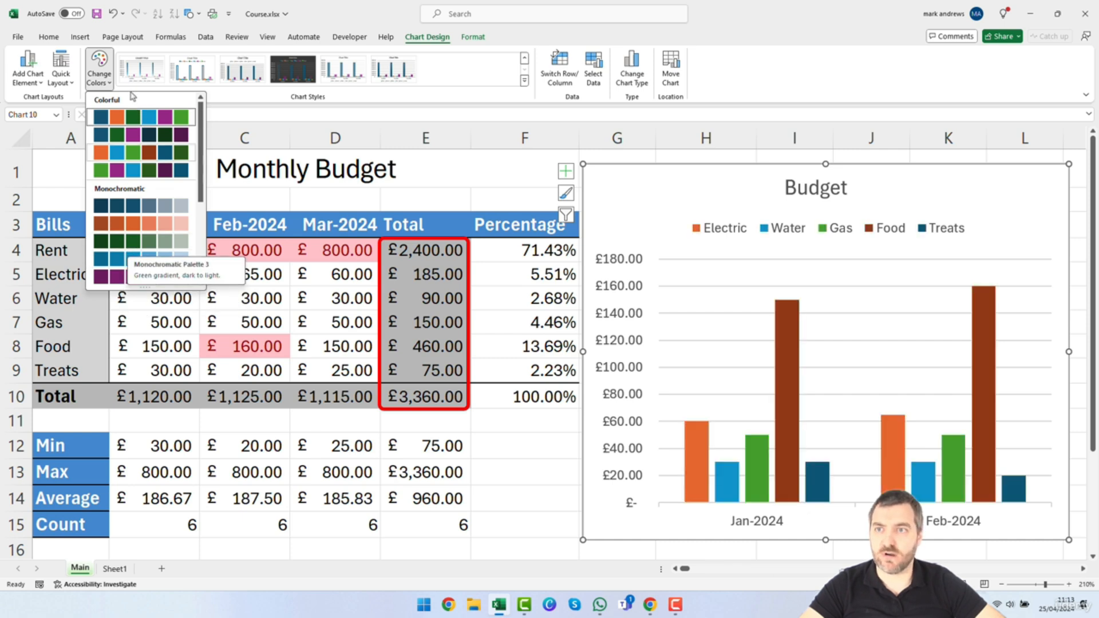
left_click(103, 79)
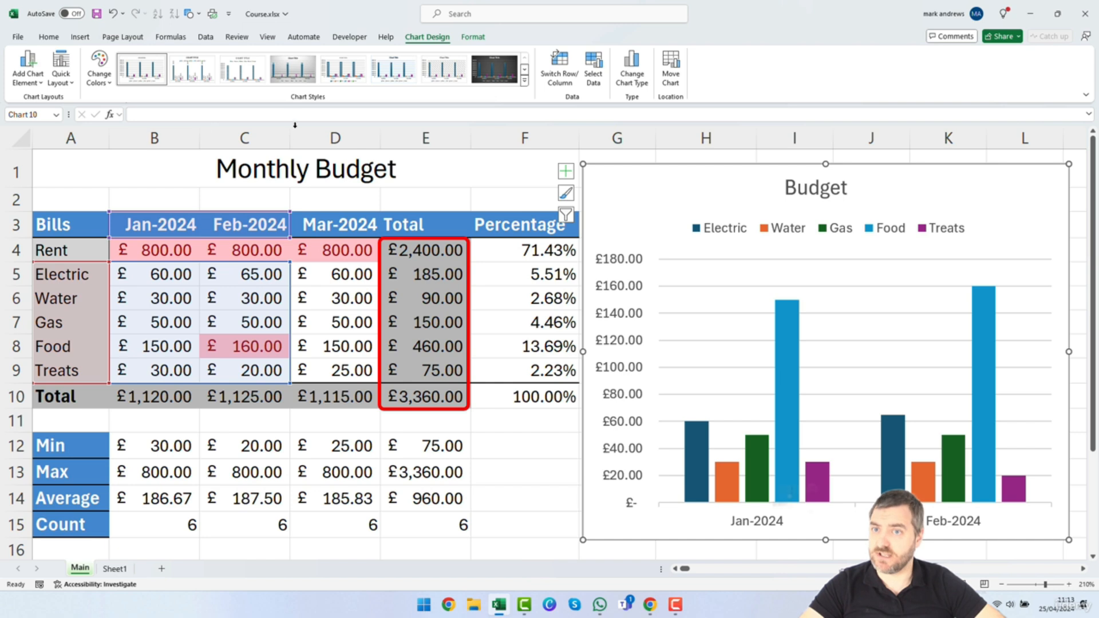
Fill the Food columns of the chart with a light blue theme colour.
left_click(786, 410)
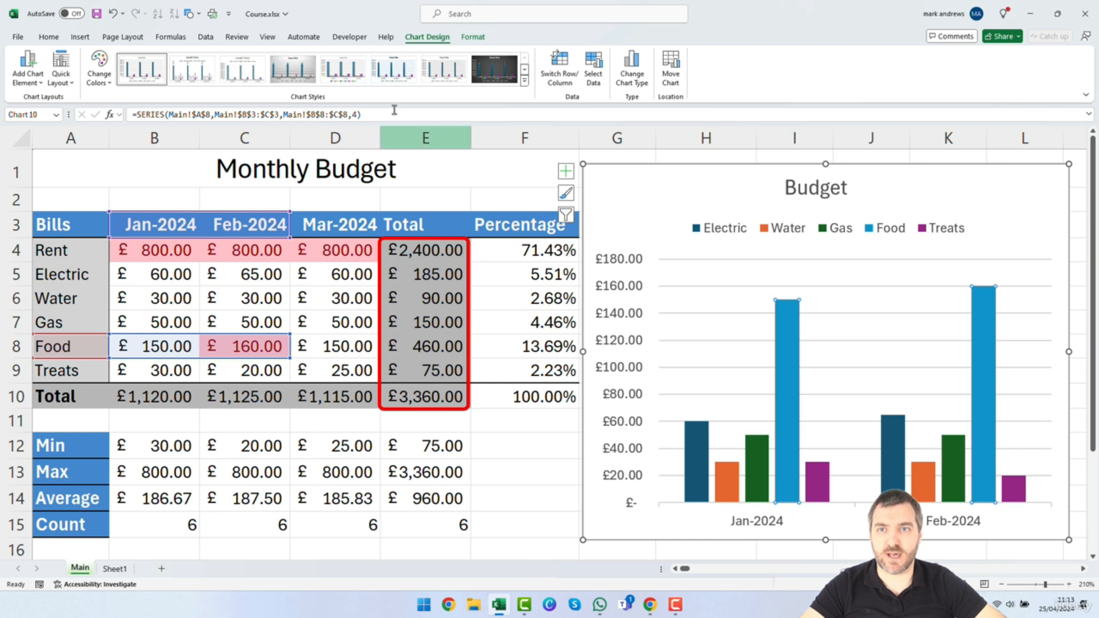
left_click(472, 38)
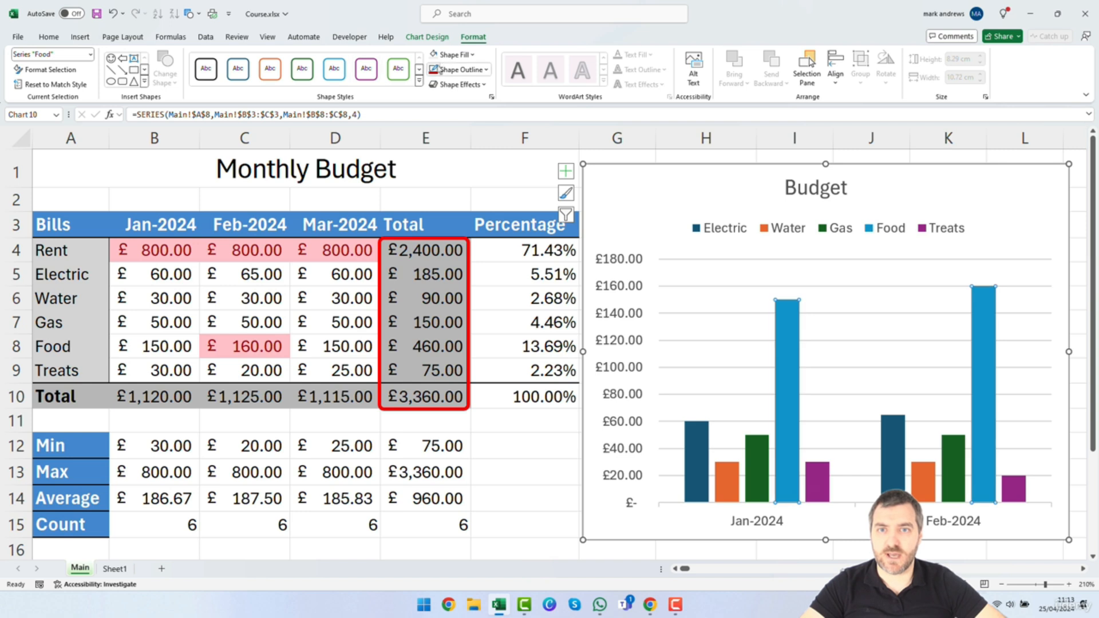
left_click(473, 55)
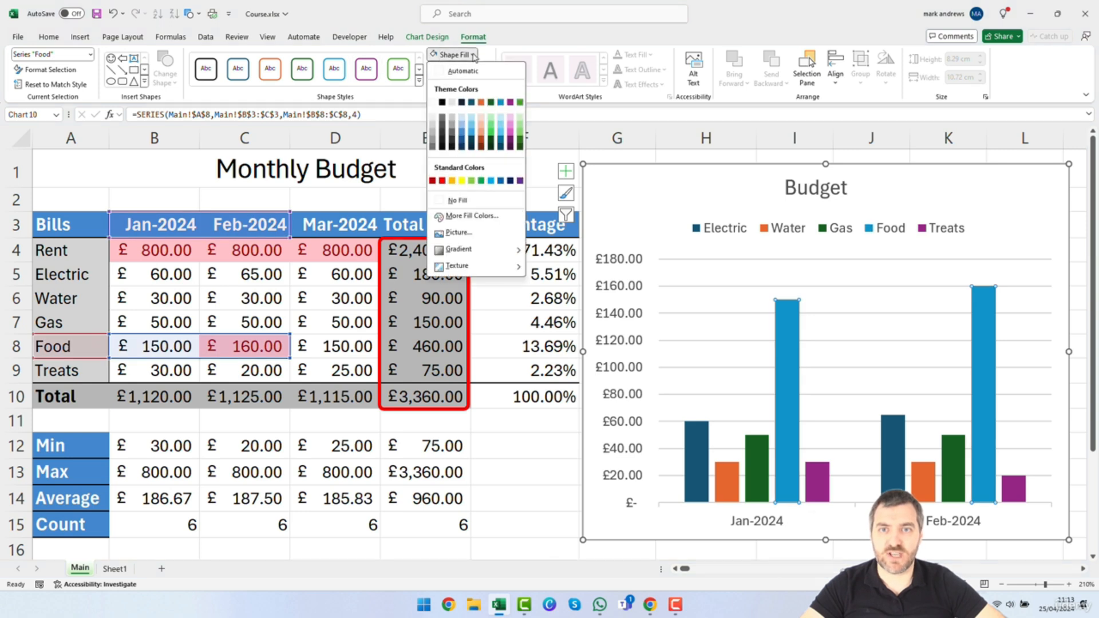
left_click(471, 119)
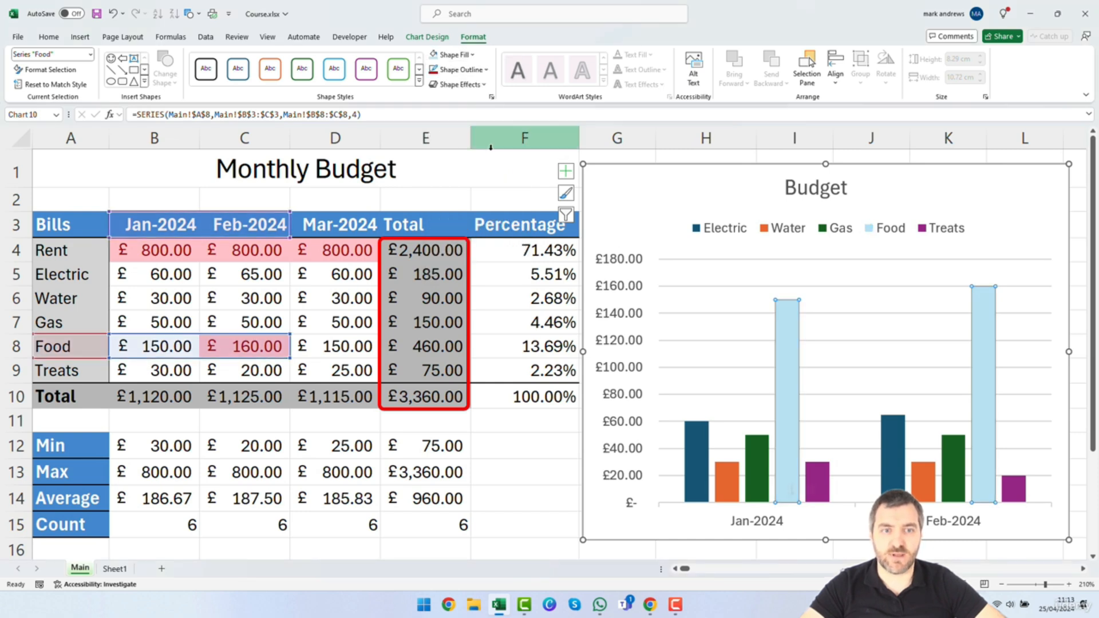
Fill the Electric columns with standard yellow, and select the whole chart area.
left_click(695, 452)
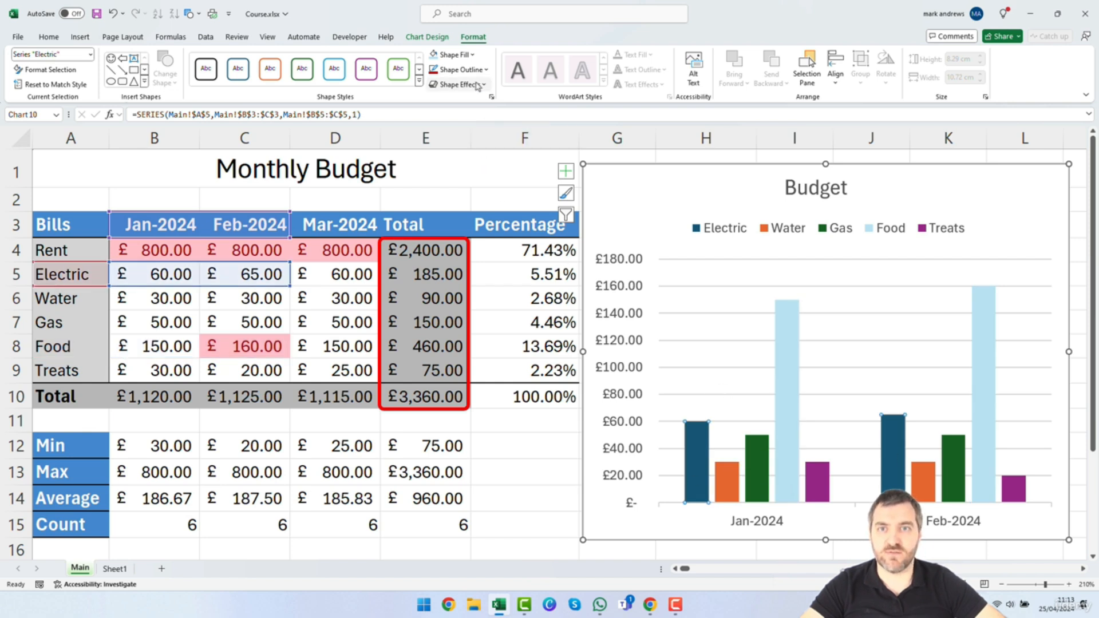
left_click(458, 54)
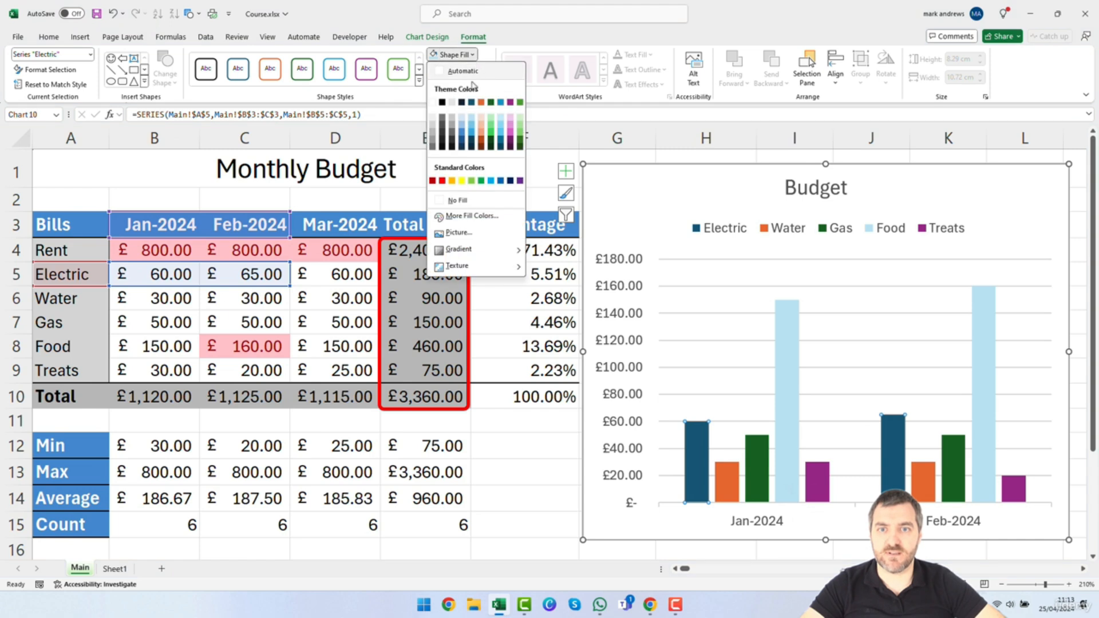
left_click(462, 182)
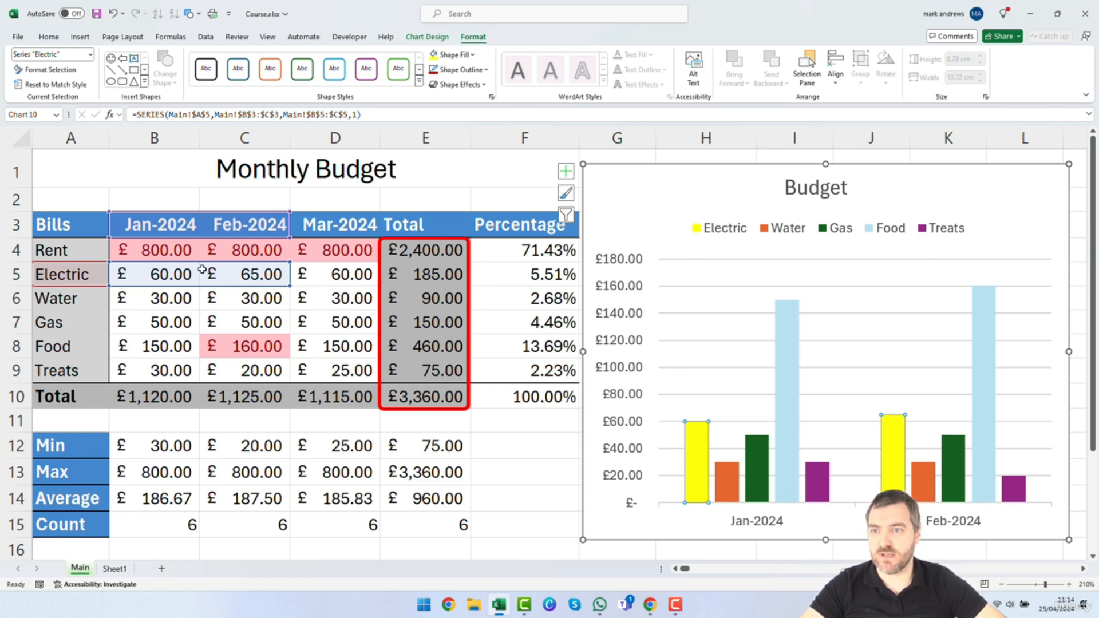
left_click(626, 206)
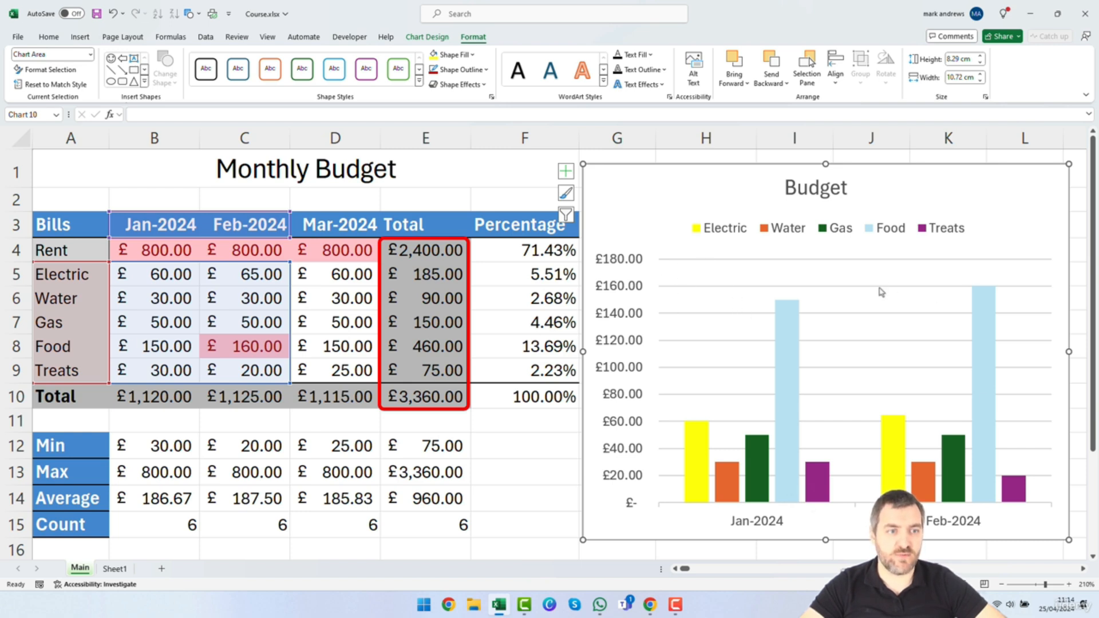
Fill the chart's plot area with the lightest grey theme colour, and select the whole chart area.
left_click(701, 276)
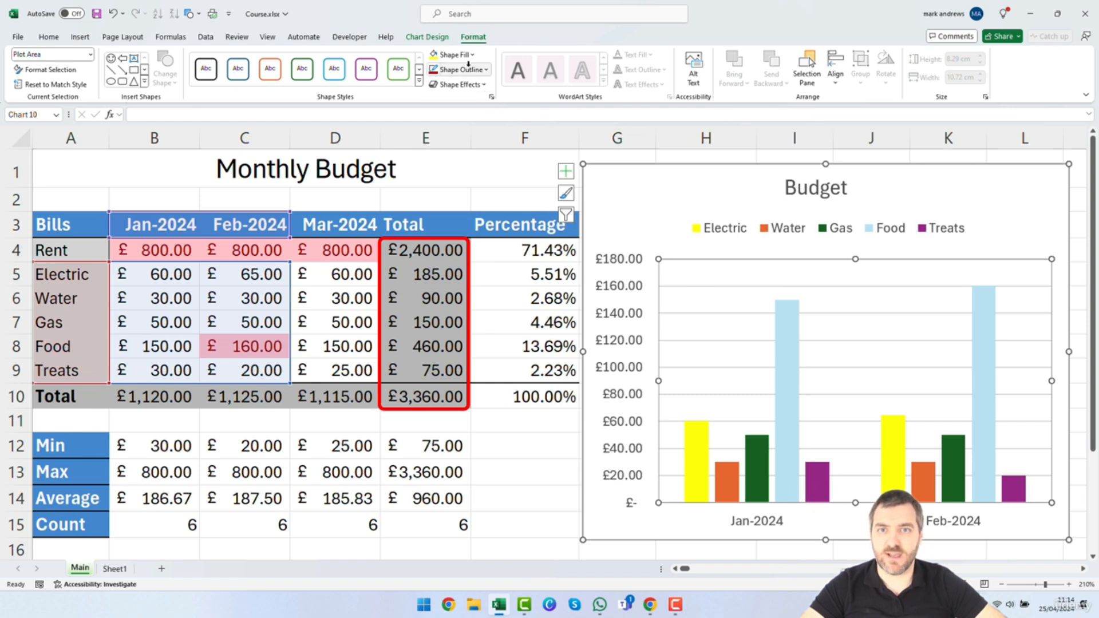
left_click(452, 55)
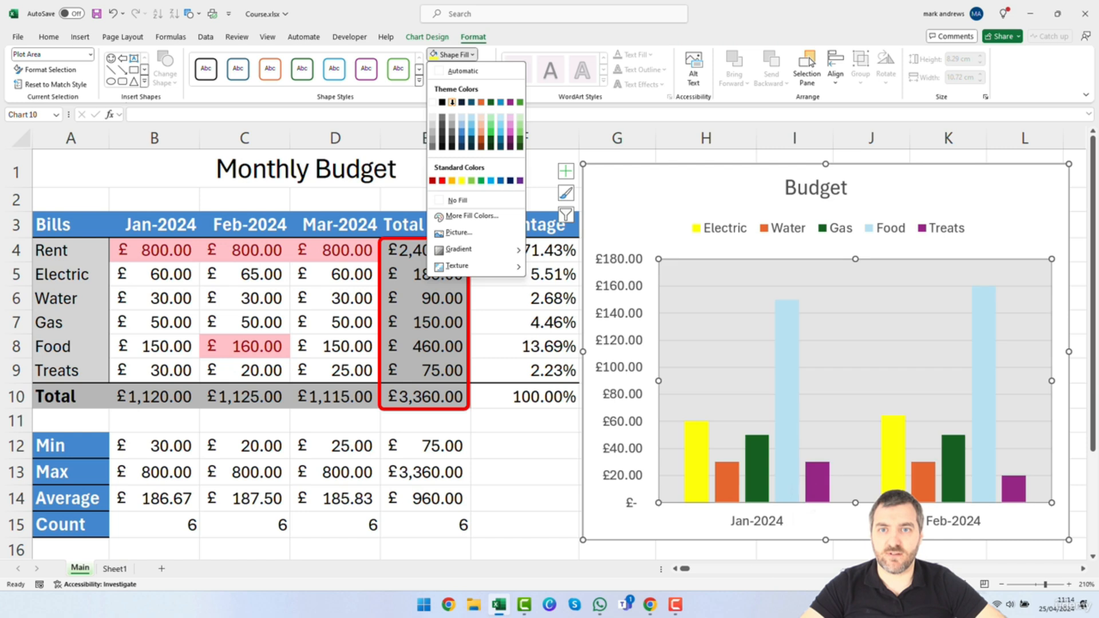
left_click(432, 121)
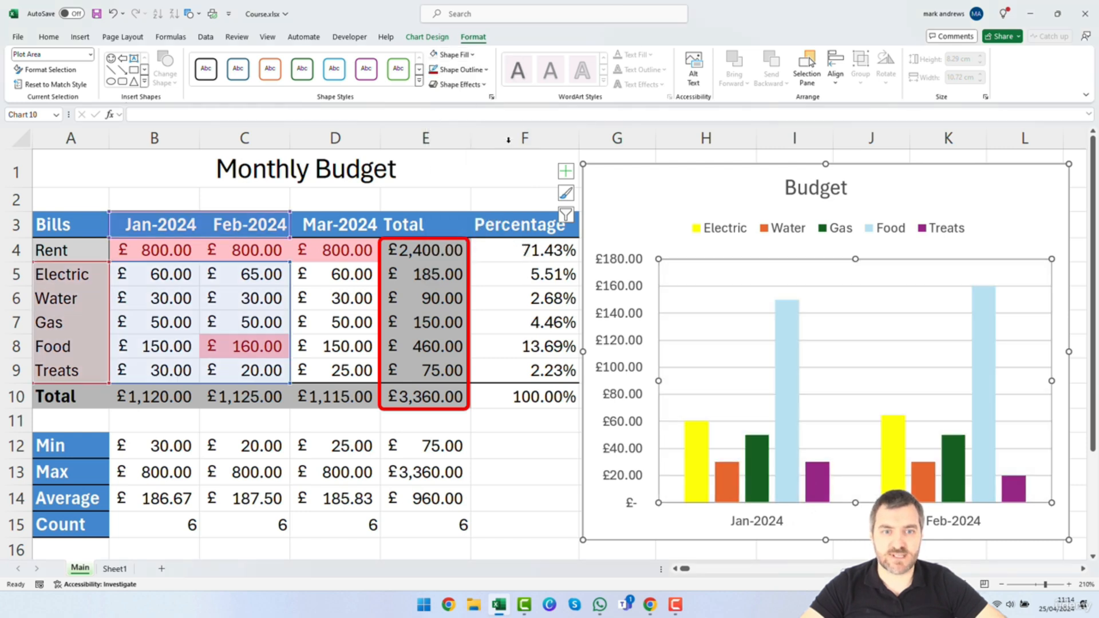
left_click(616, 190)
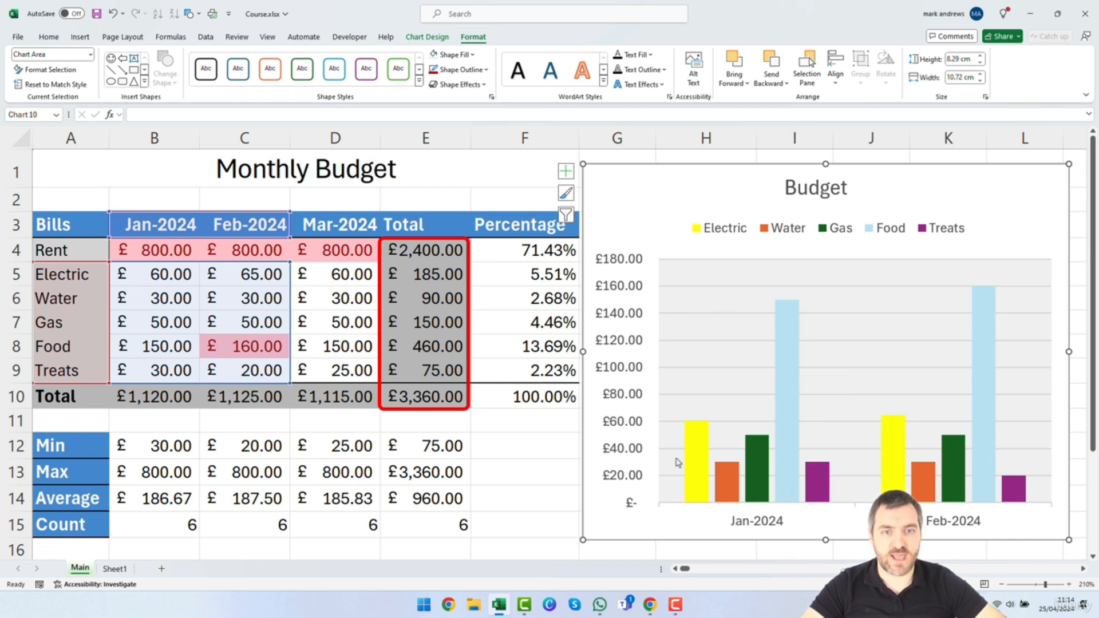
Enlarge the chart legend's text to font size 10.5.
left_click(734, 232)
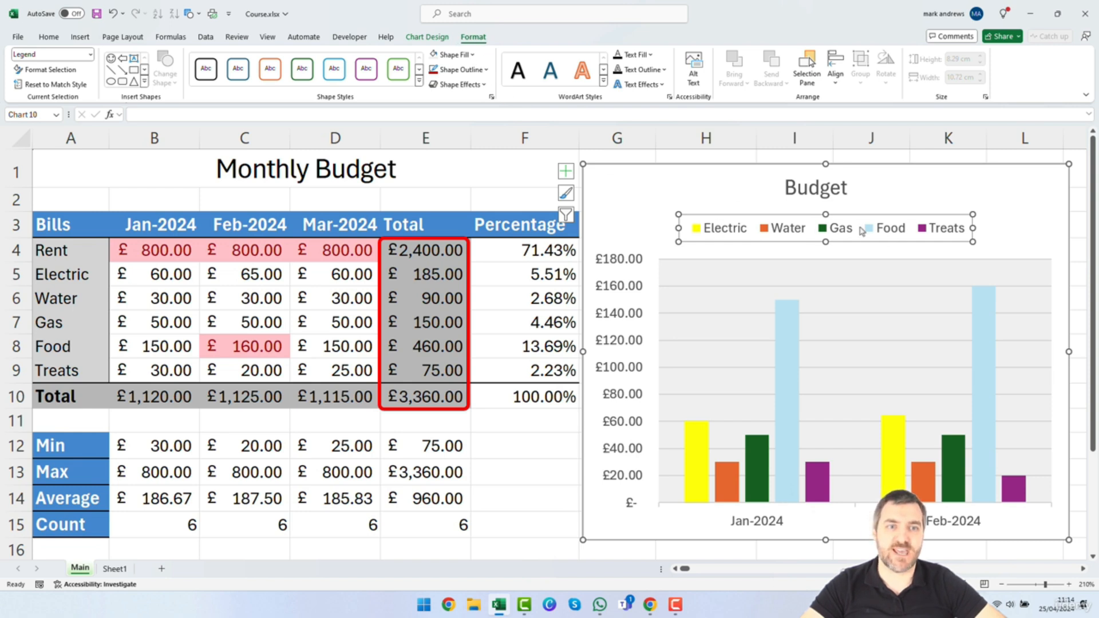
left_click(47, 37)
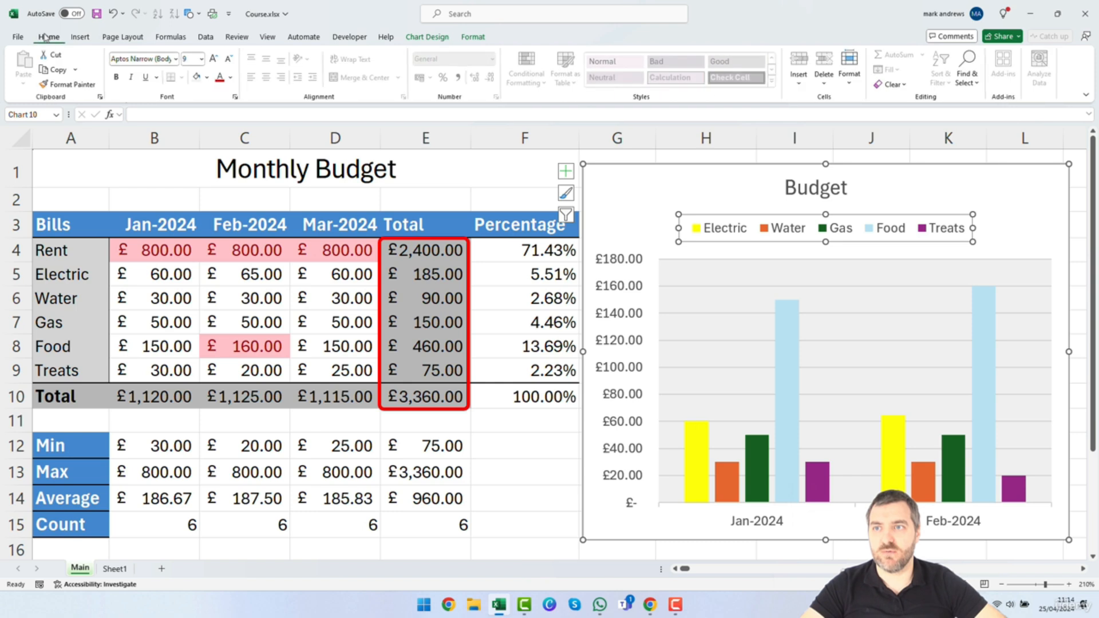
left_click(213, 59)
left_click(213, 59)
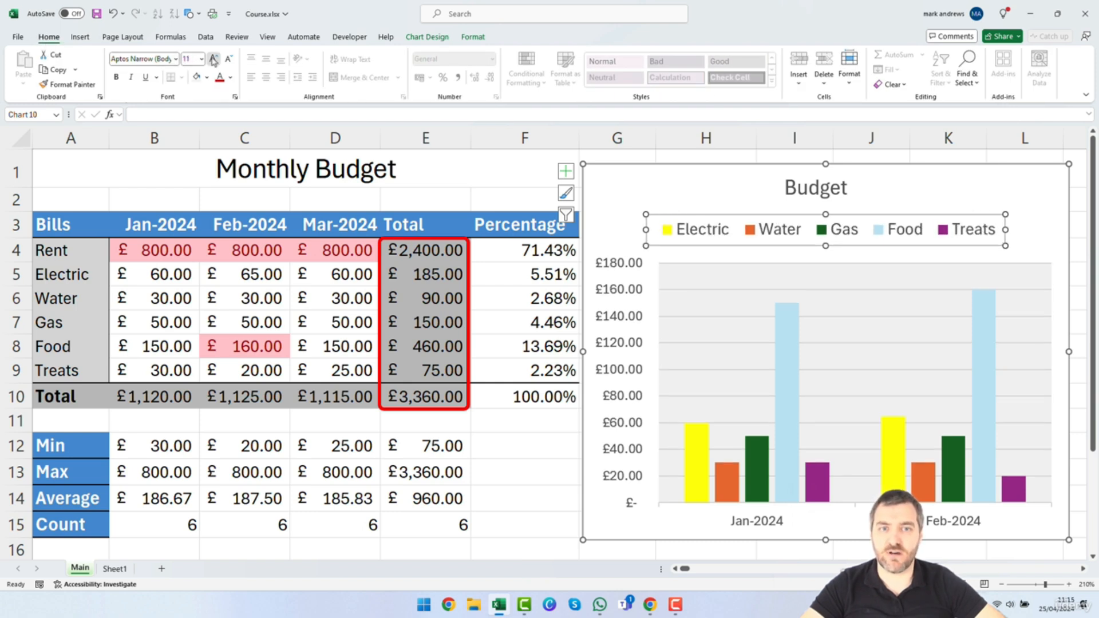
left_click(212, 59)
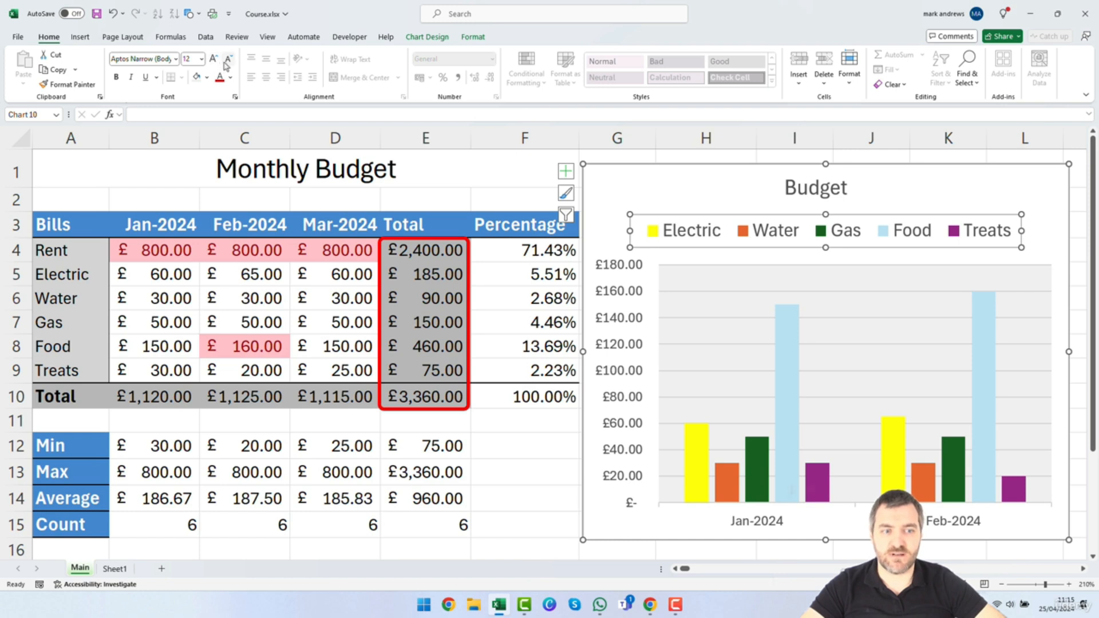
left_click(230, 59)
left_click(229, 59)
Change the chart legend's font to Abadi and make it bold.
left_click(176, 59)
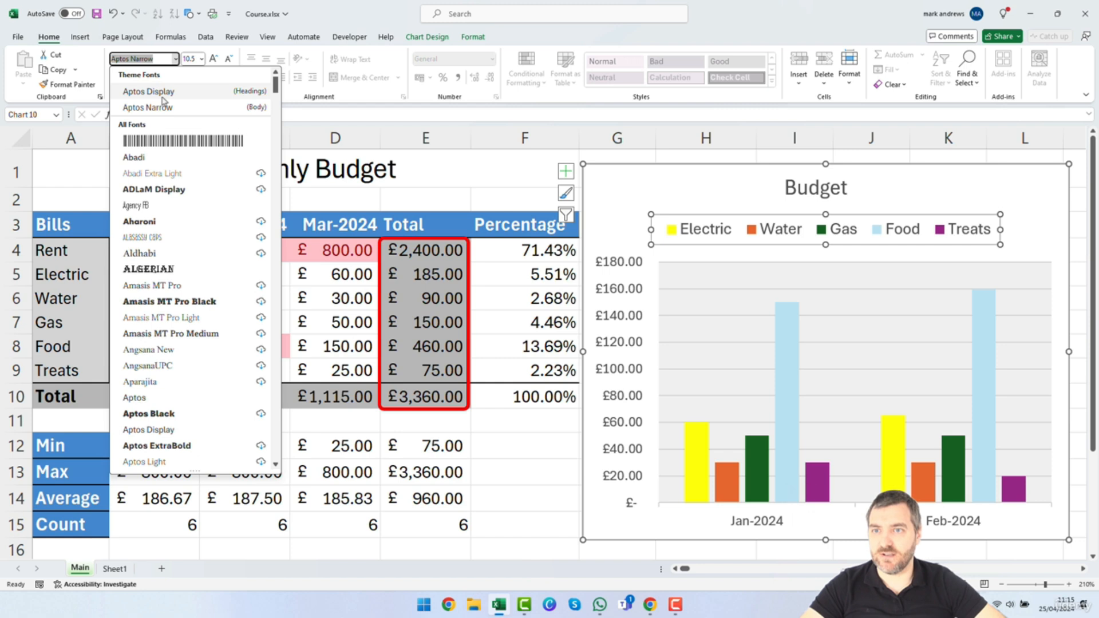
scroll(283, 90, "down", 1)
left_click_drag(285, 91, 199, 158)
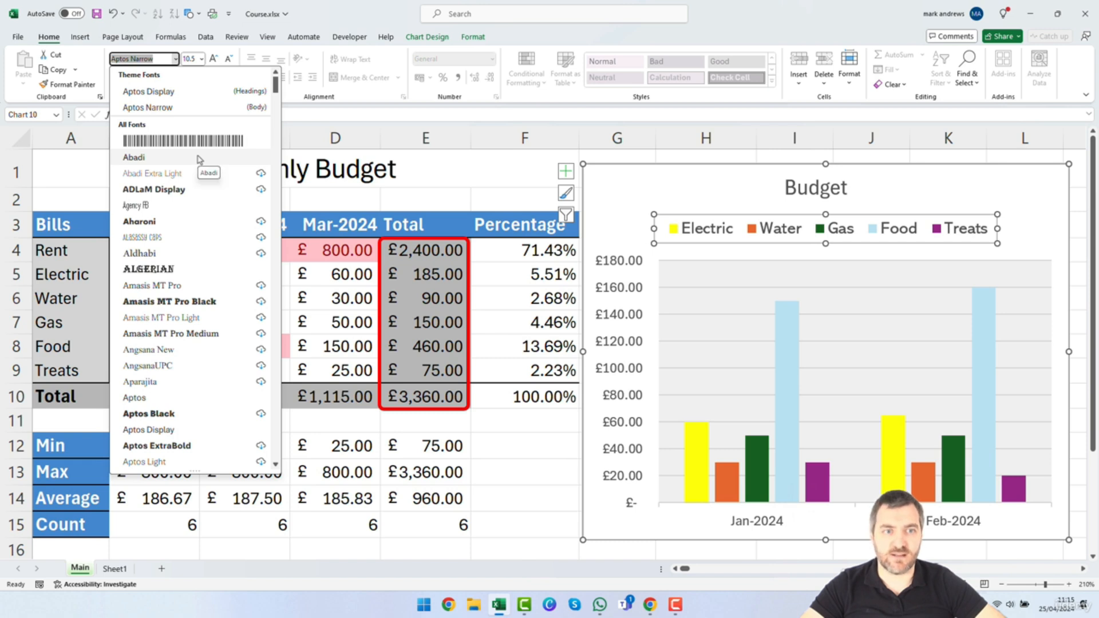
left_click(199, 158)
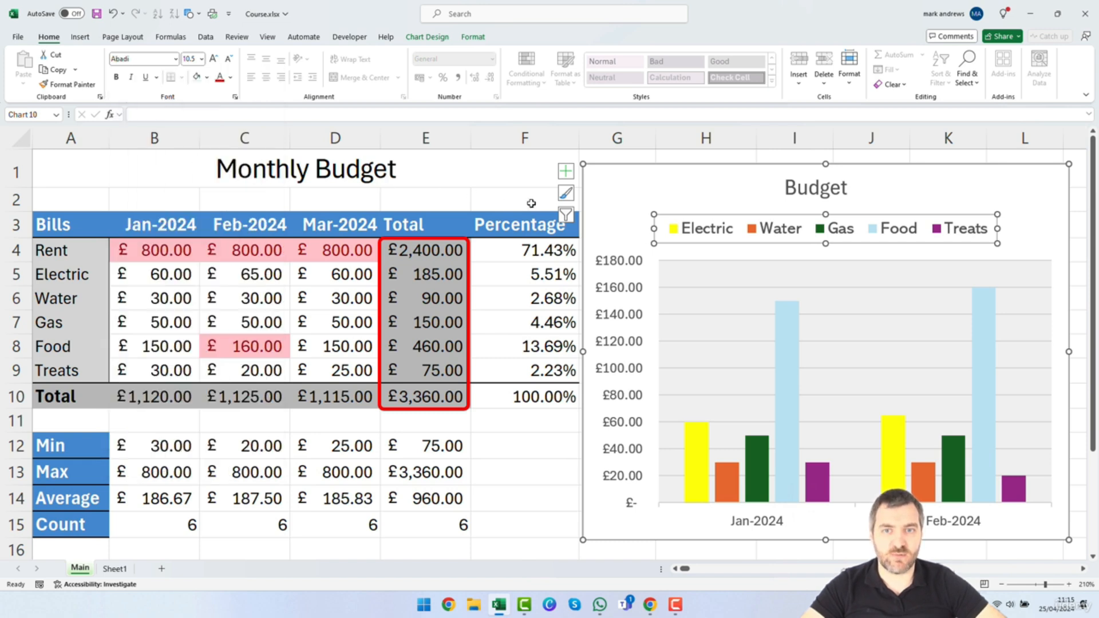
left_click(117, 77)
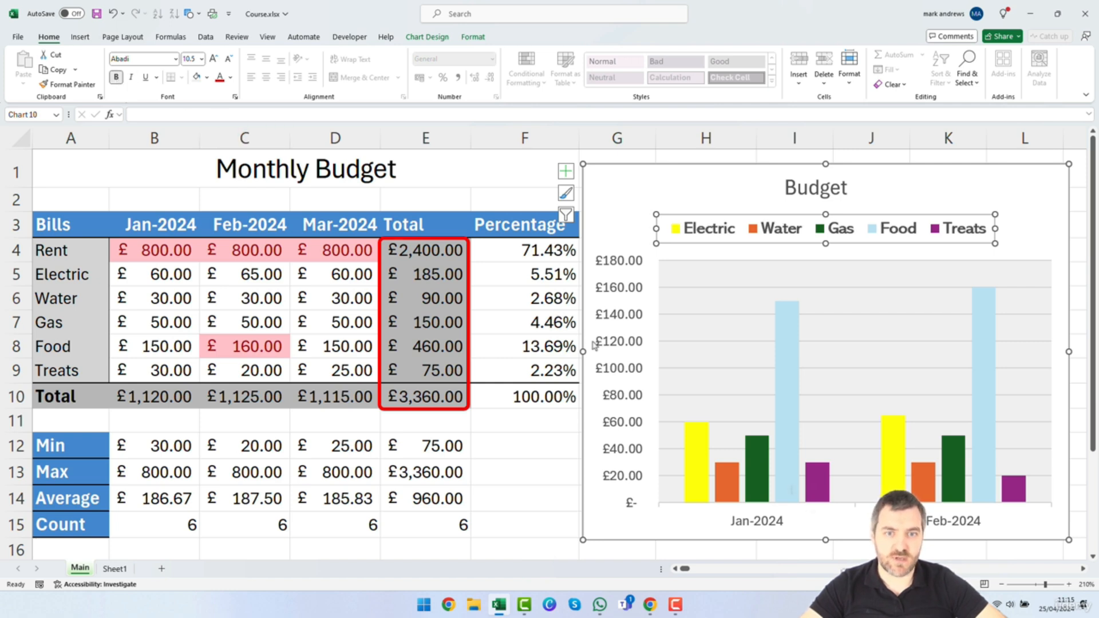
Make the labels of the chart's vertical value axis and horizontal month axis bold.
left_click(611, 350)
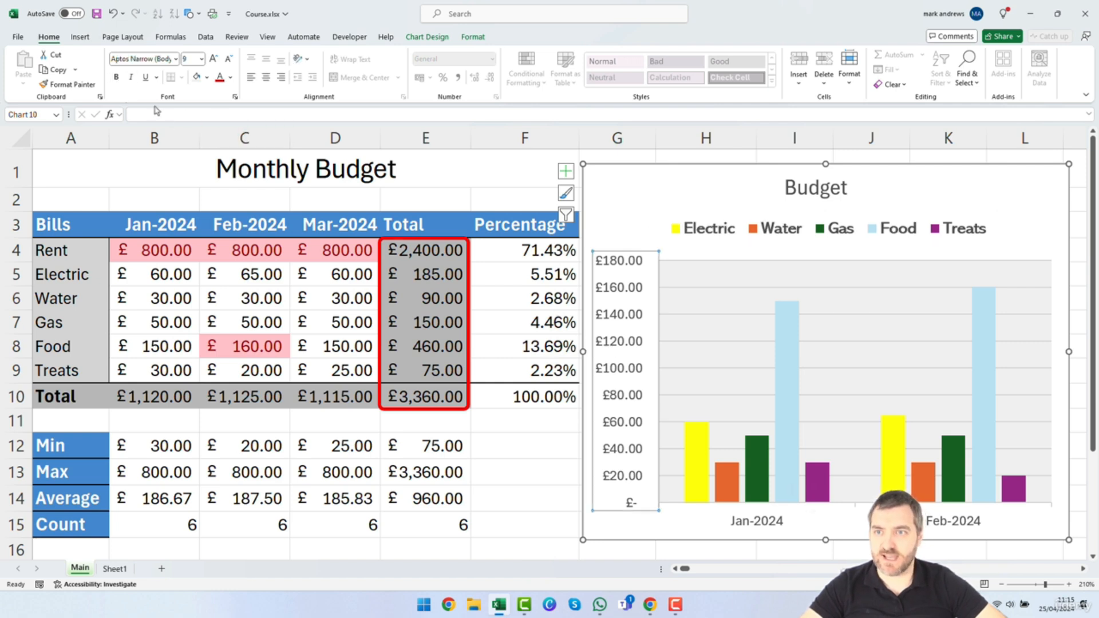
left_click(116, 77)
left_click(765, 527)
left_click(117, 77)
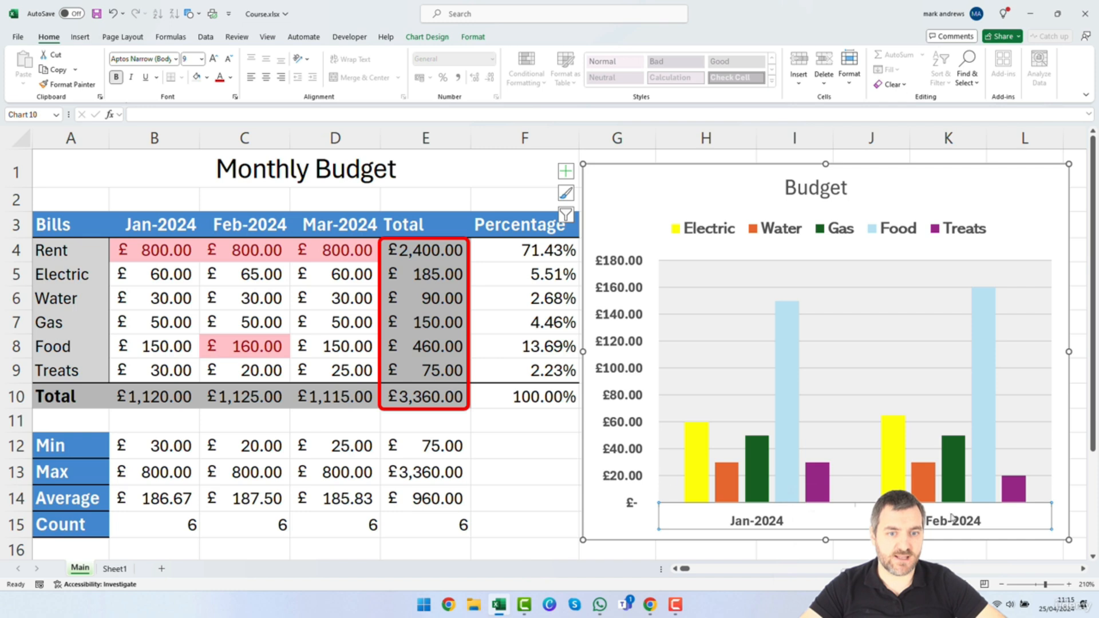
Enlarge the Budget chart title to font size 18.
left_click(831, 190)
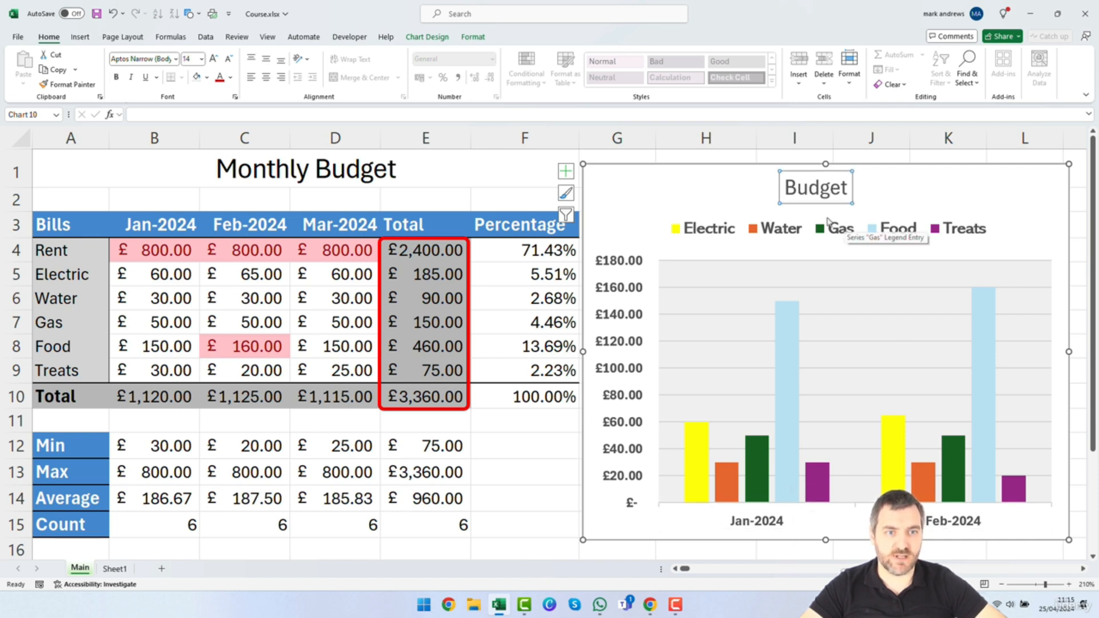
left_click(213, 59)
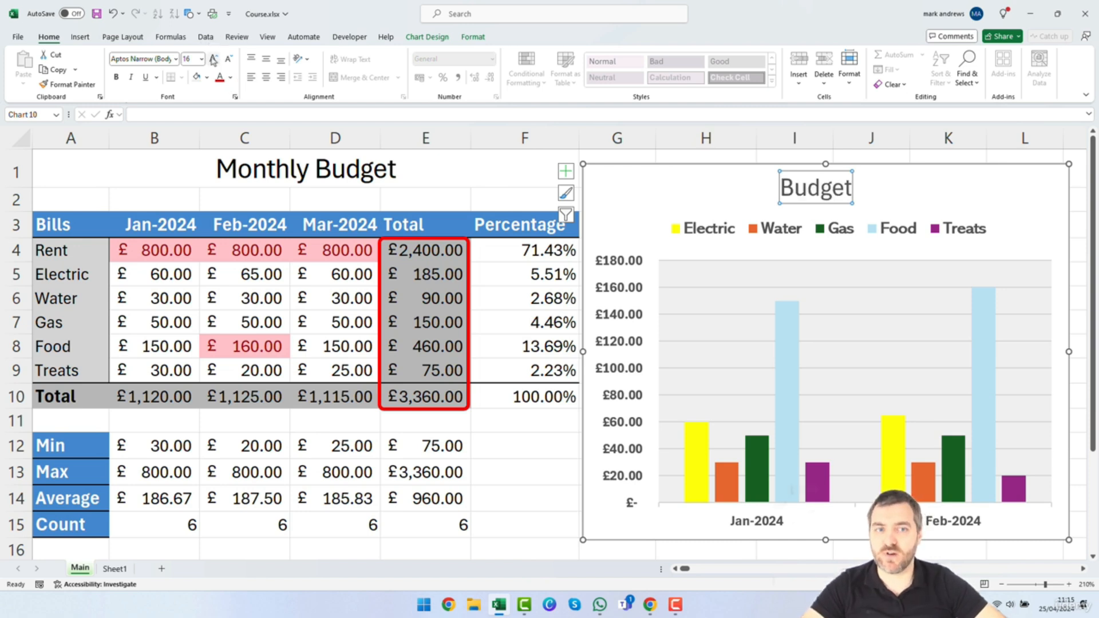
left_click(213, 59)
left_click(213, 60)
left_click(214, 60)
left_click(214, 60)
left_click(215, 61)
left_click(215, 61)
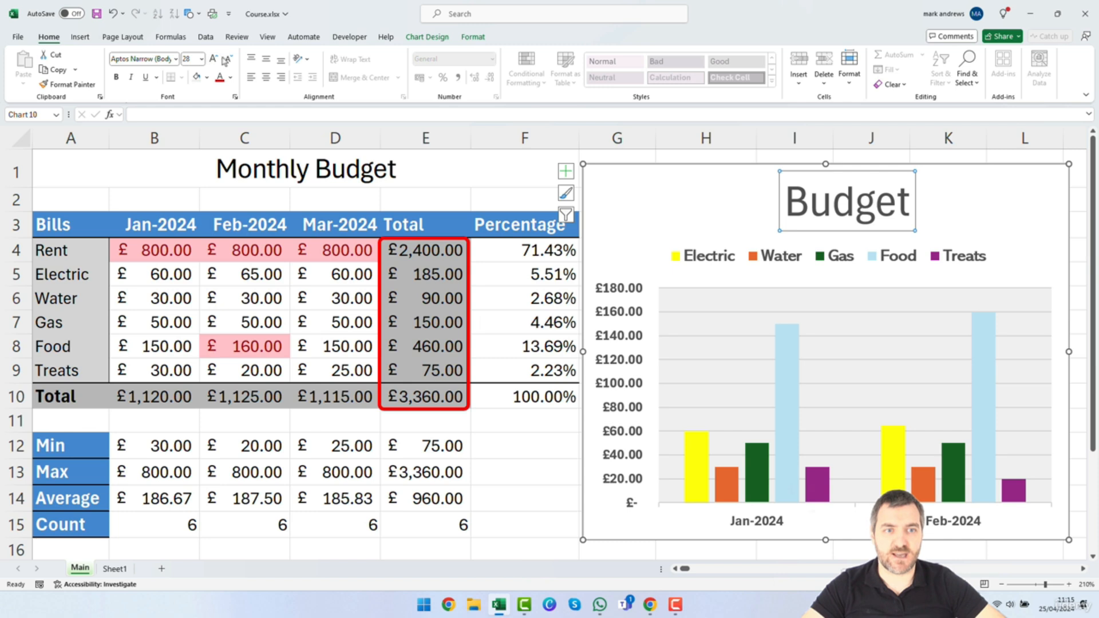
left_click(229, 60)
left_click(230, 60)
left_click(230, 59)
left_click(230, 59)
left_click(229, 59)
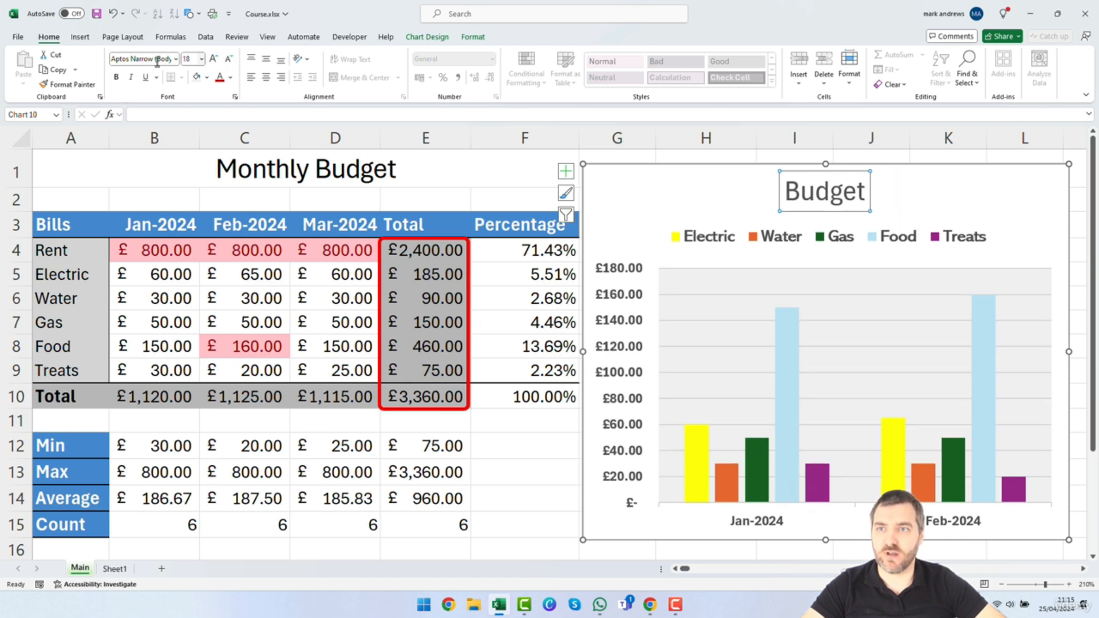
Change the Budget chart title's font to Abadi and make it bold.
left_click(175, 59)
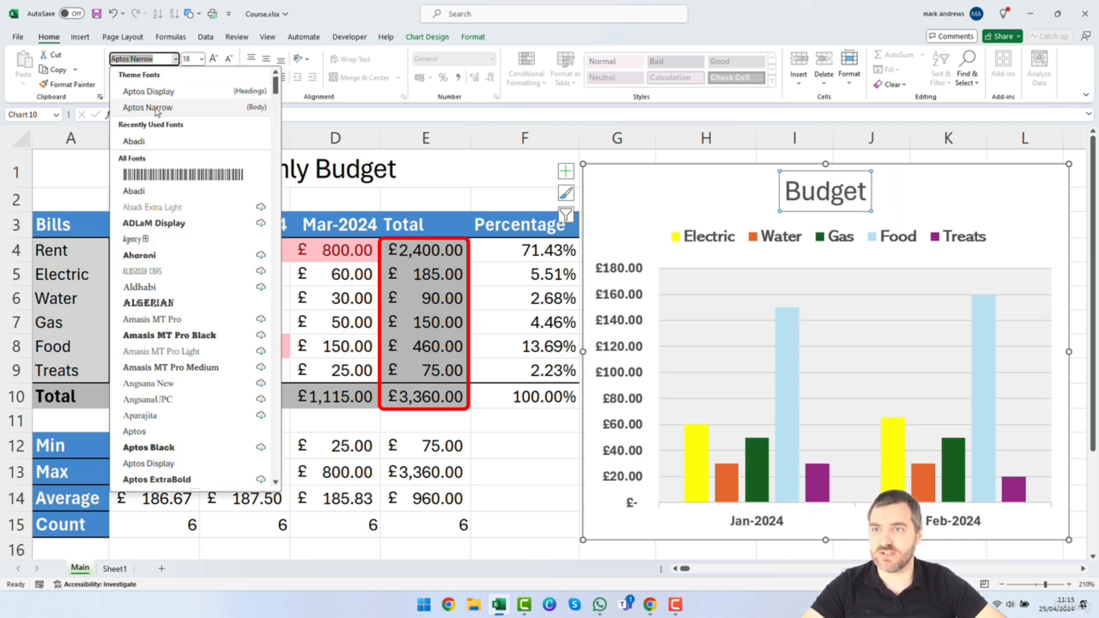
left_click(152, 197)
left_click(116, 78)
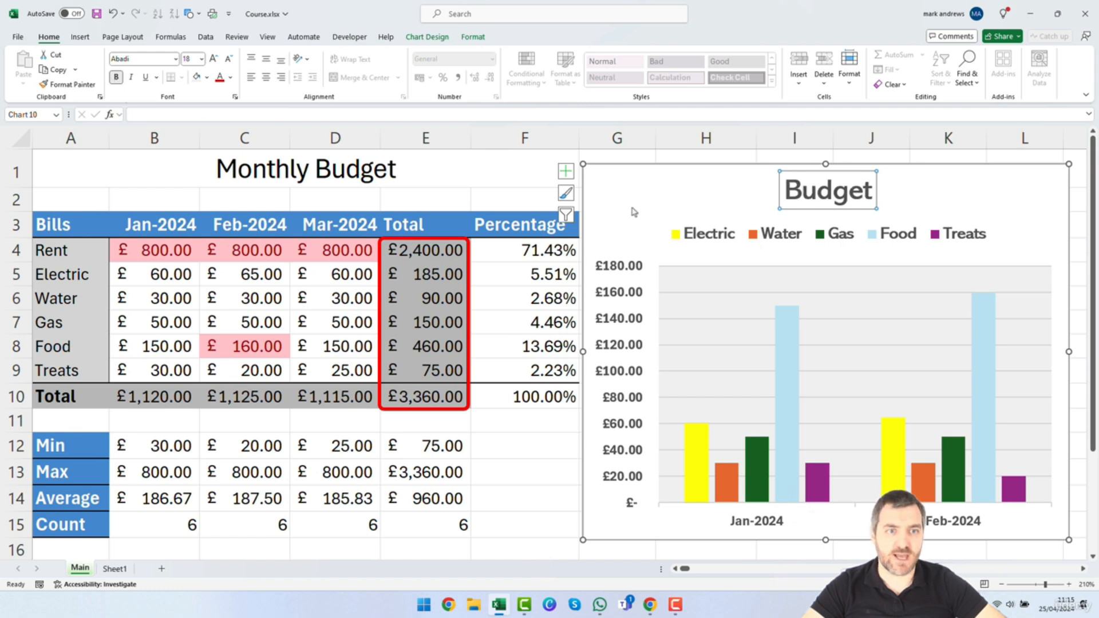
Extend the chart's data range to include the Mar-2024 column for Electric through Treats.
left_click(491, 206)
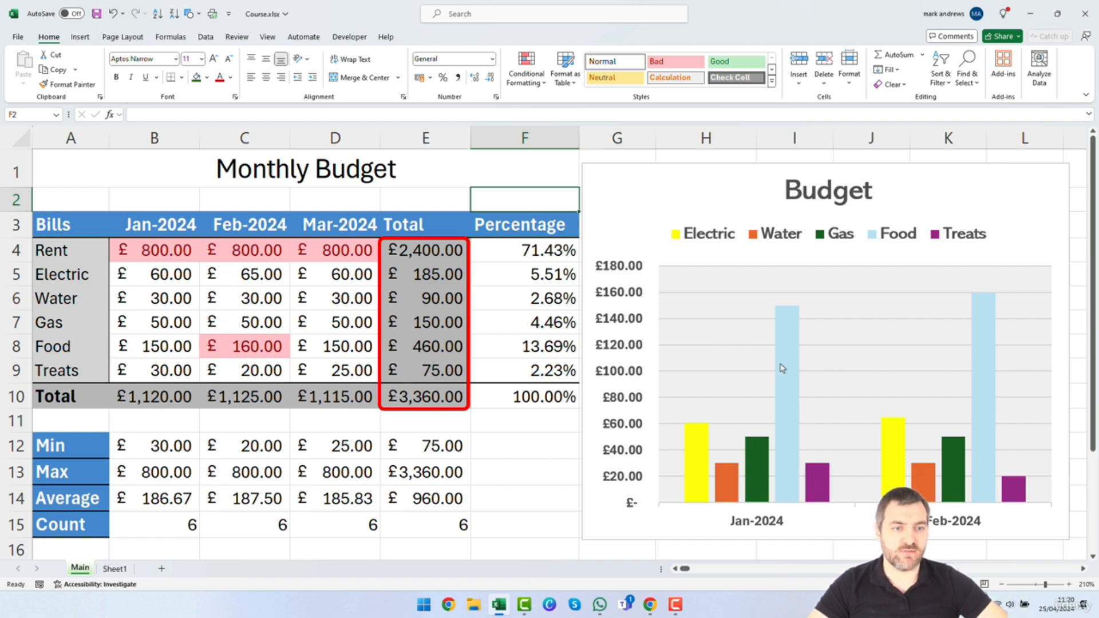
left_click(657, 193)
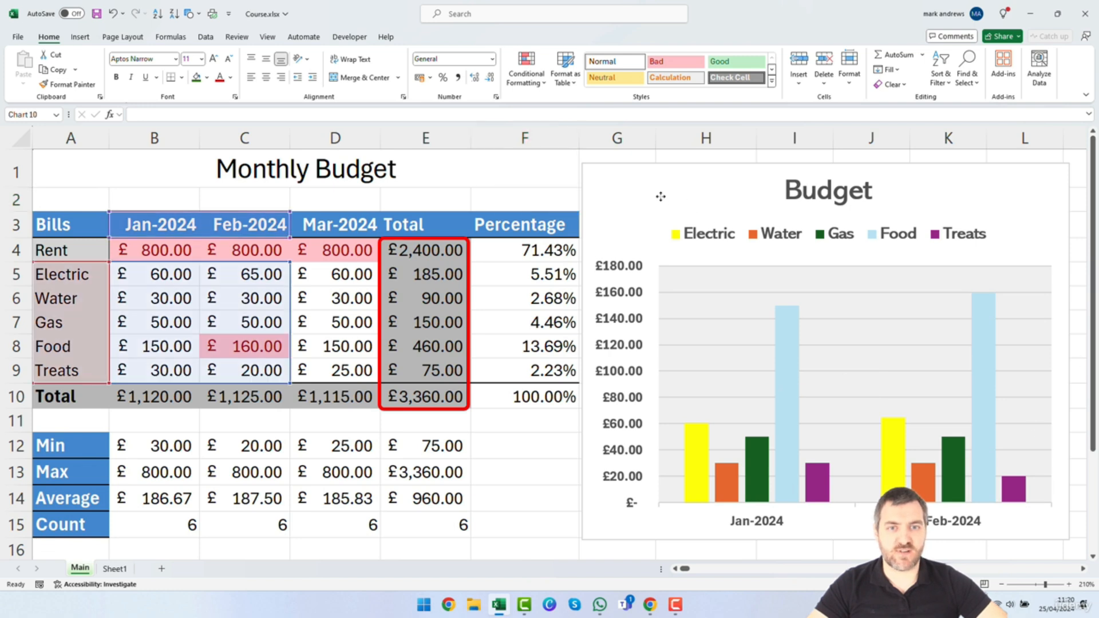
left_click_drag(291, 383, 365, 381)
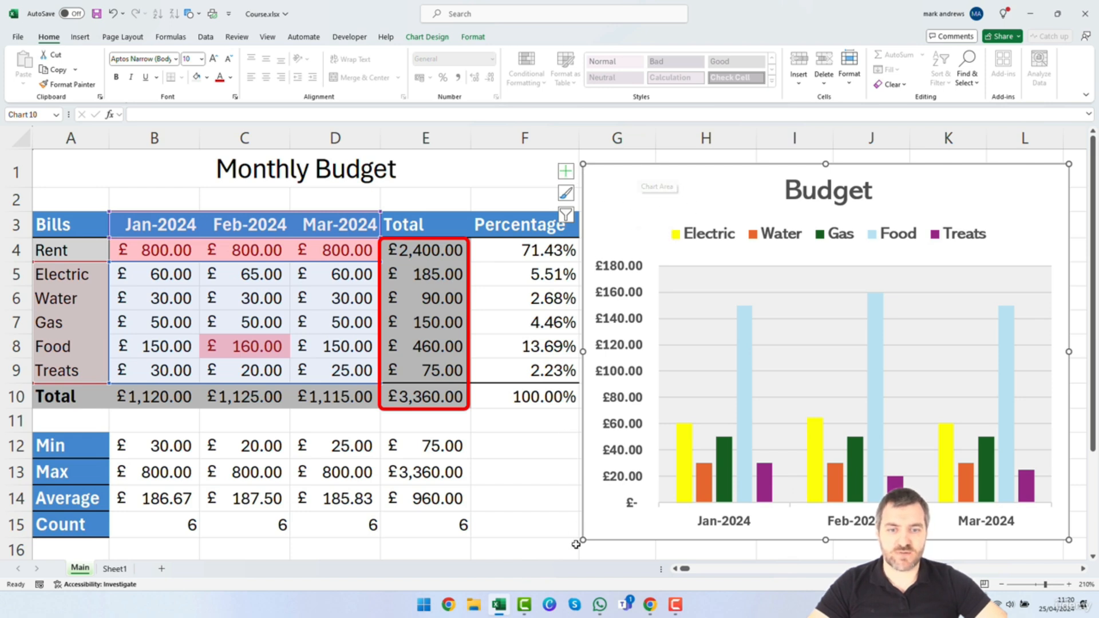
Move the budget chart to a new sheet named Monthly Budget and deselect it.
left_click(473, 37)
left_click(428, 37)
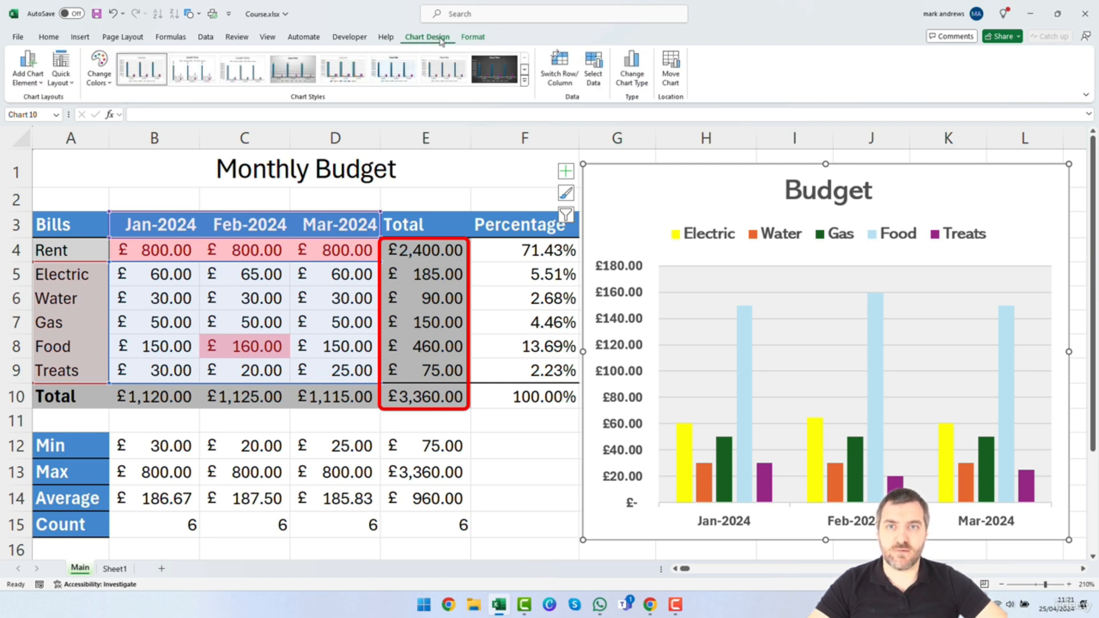
left_click(670, 79)
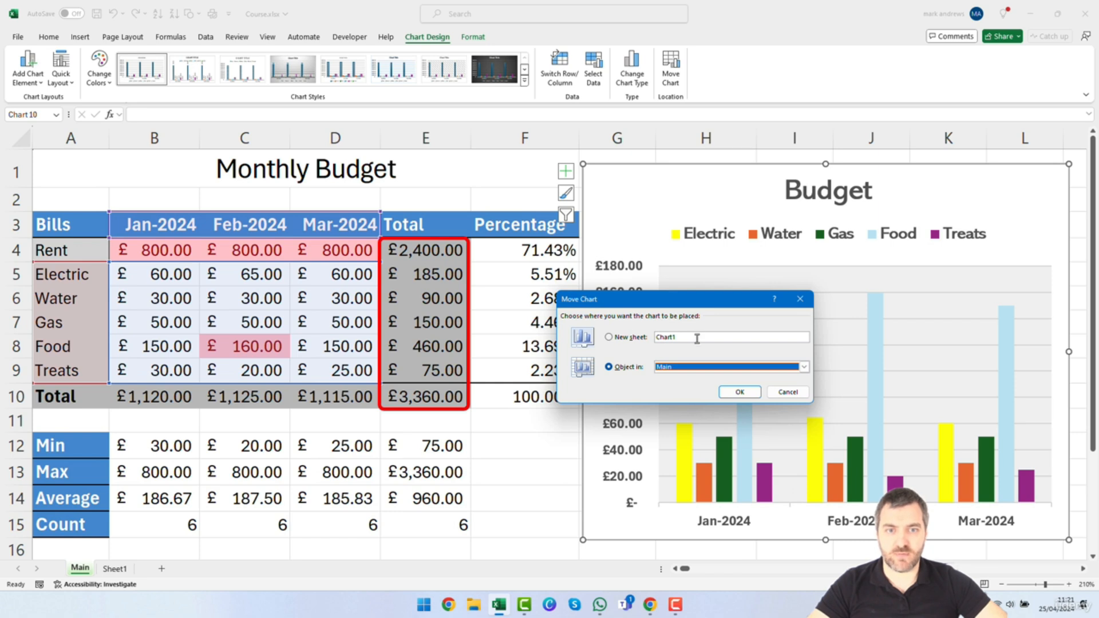
left_click(609, 338)
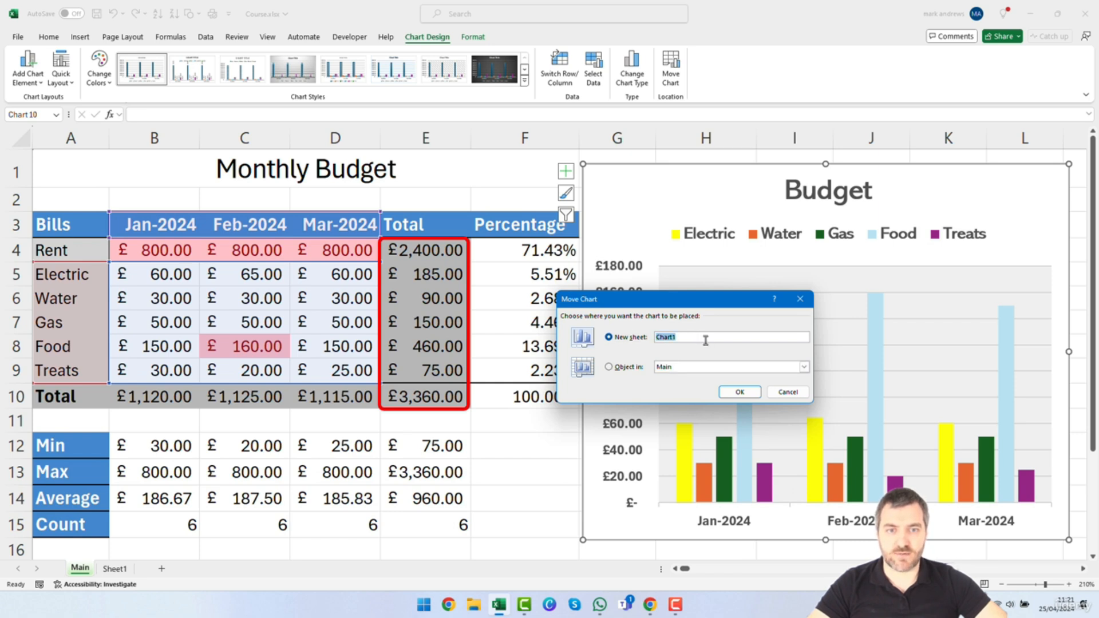
type("MOnthyly")
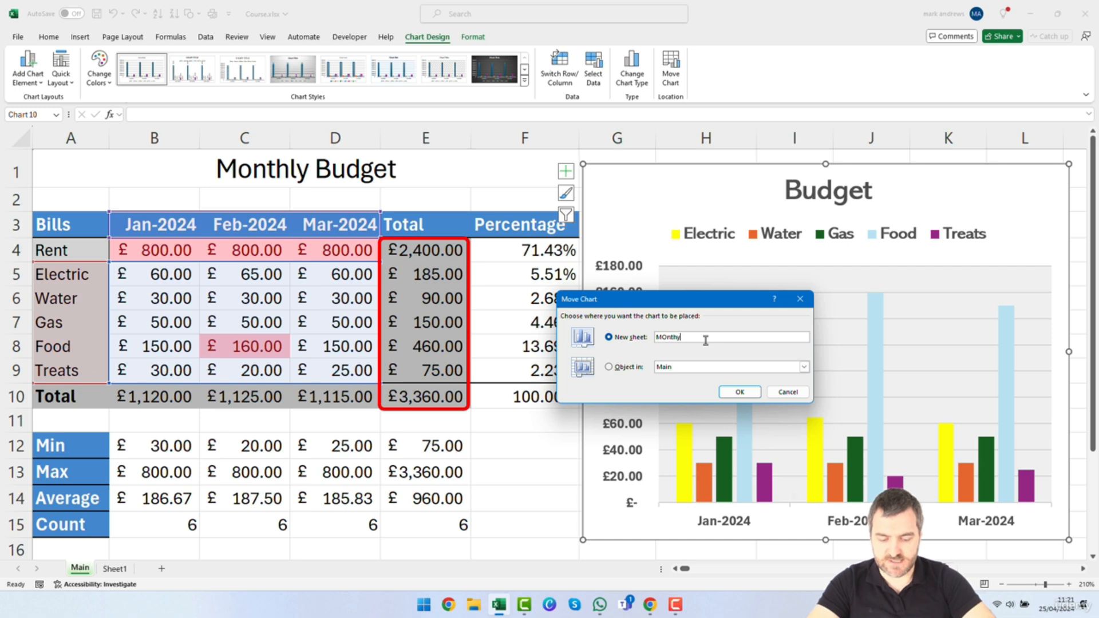
key("BackSpace")
key("BackSpace")
key("BackSpace")
key("BackSpace")
key("BackSpace")
key("BackSpace")
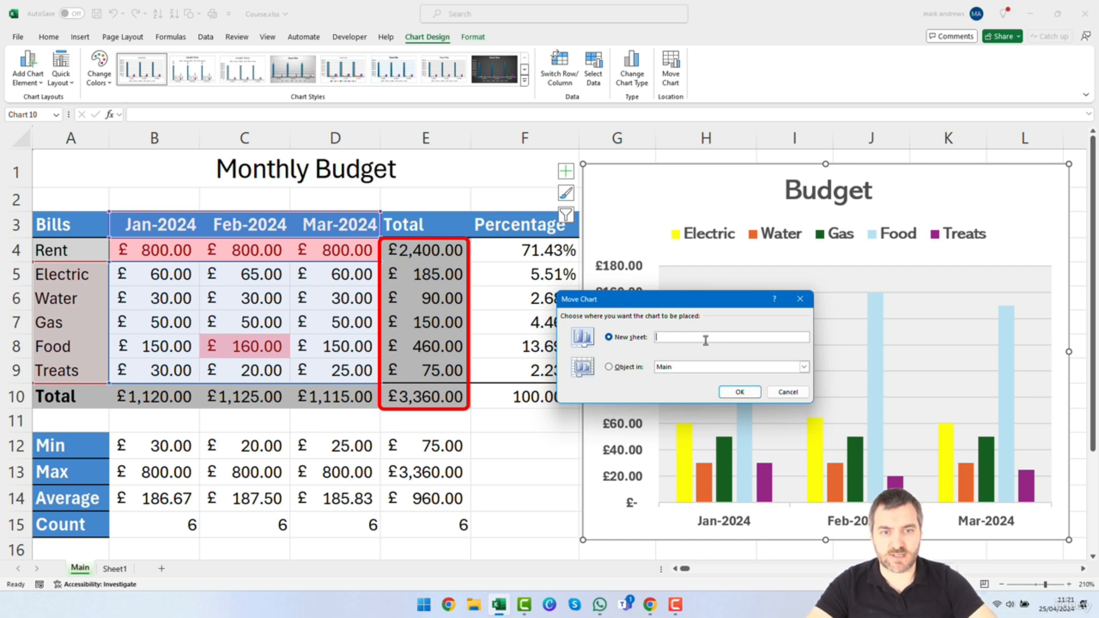
type("Monthly Budget")
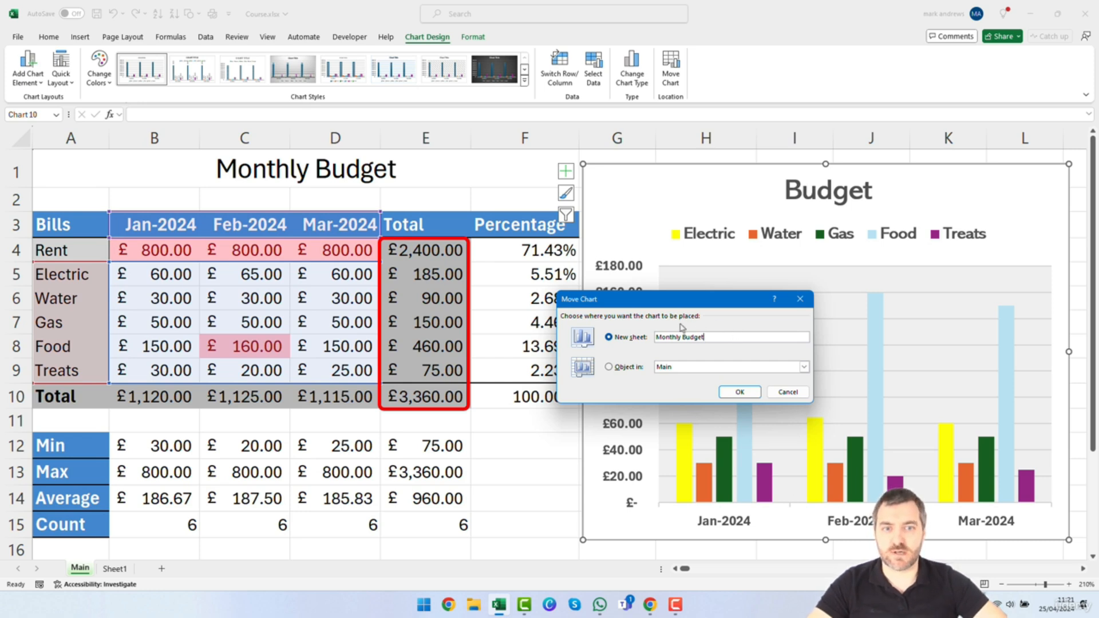
left_click(740, 392)
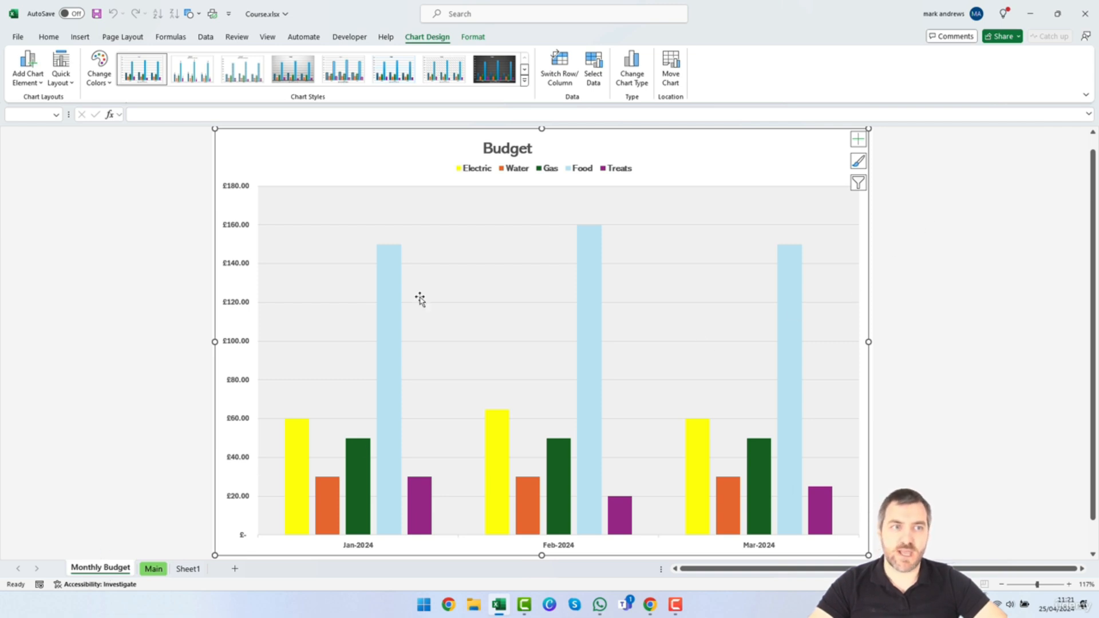
left_click(943, 236)
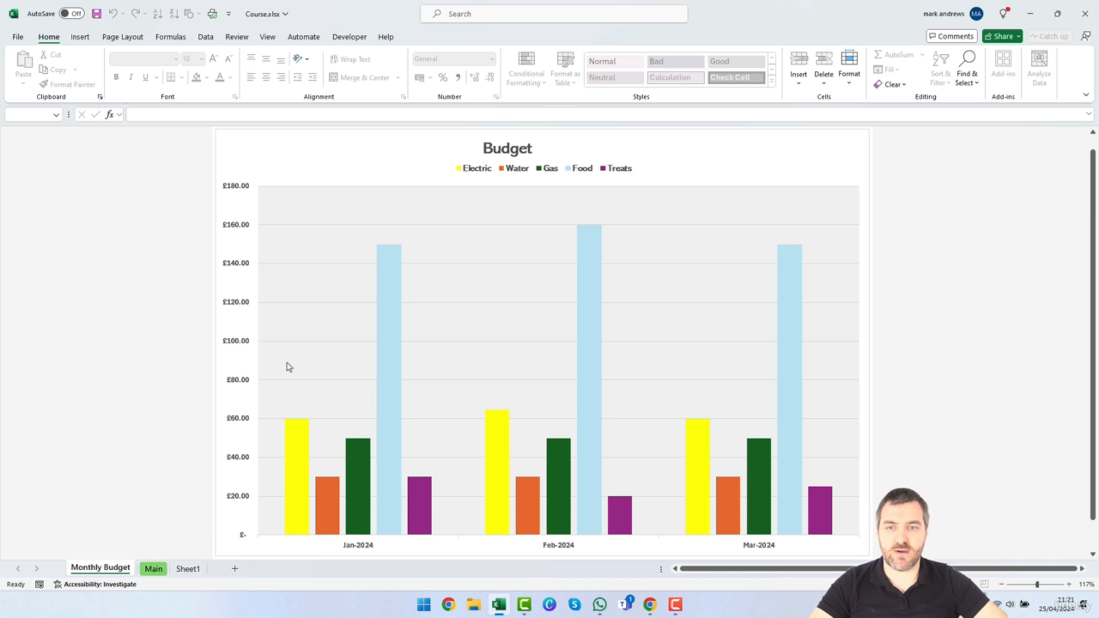
Try a January Rent amount of 600 on the Main sheet and check its effect on the Monthly Budget chart.
left_click(156, 569)
left_click(174, 250)
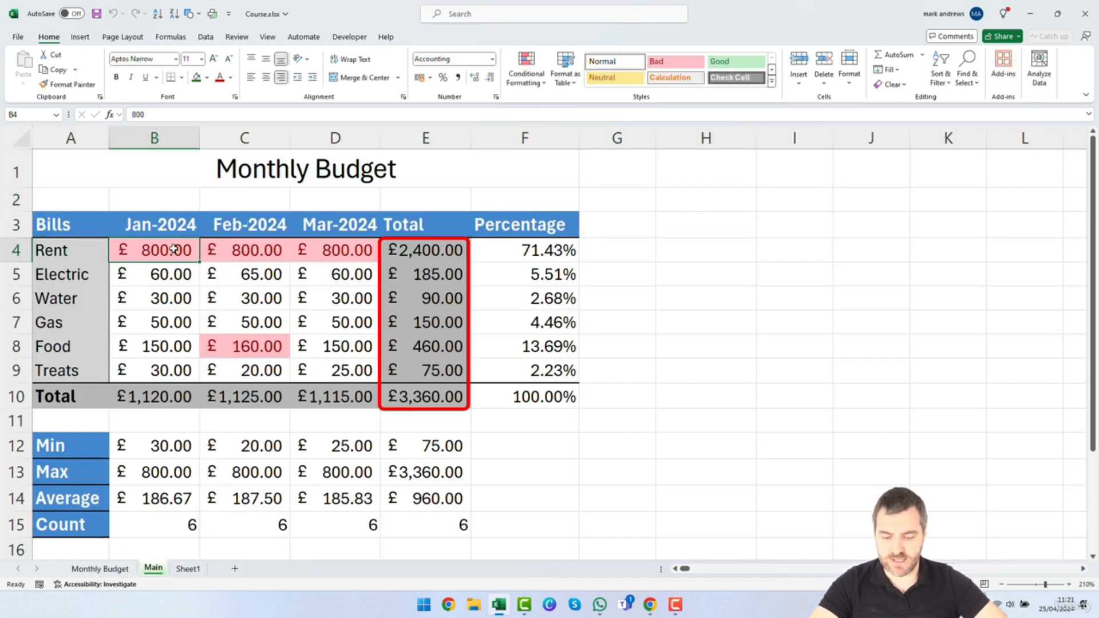
type("600")
key("Return")
key("ctrl+Page_Up")
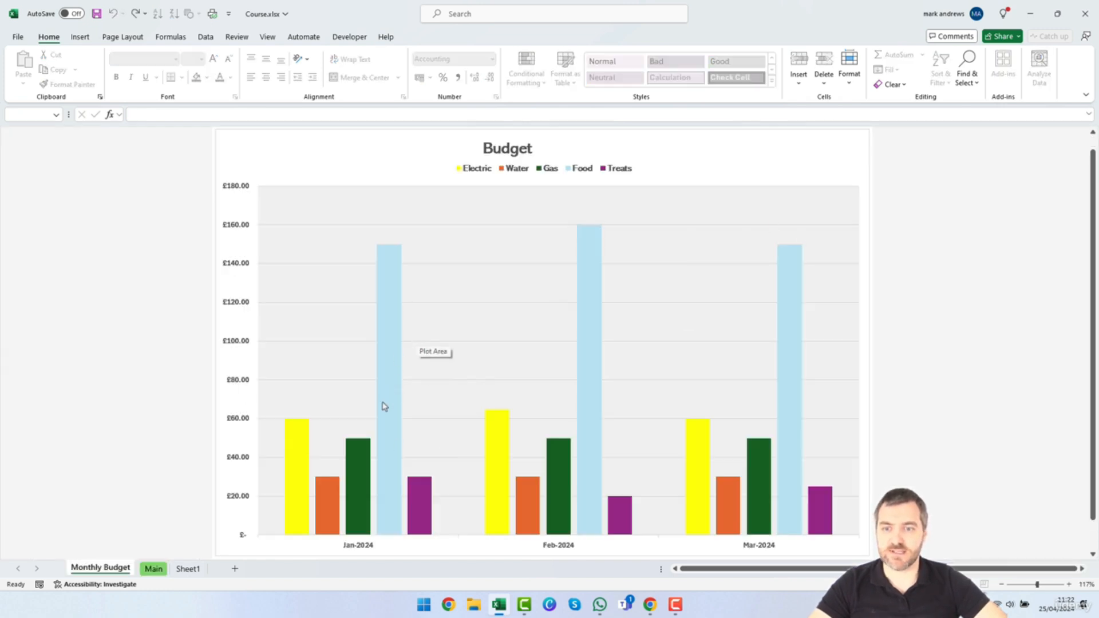
mouse_move(387, 452)
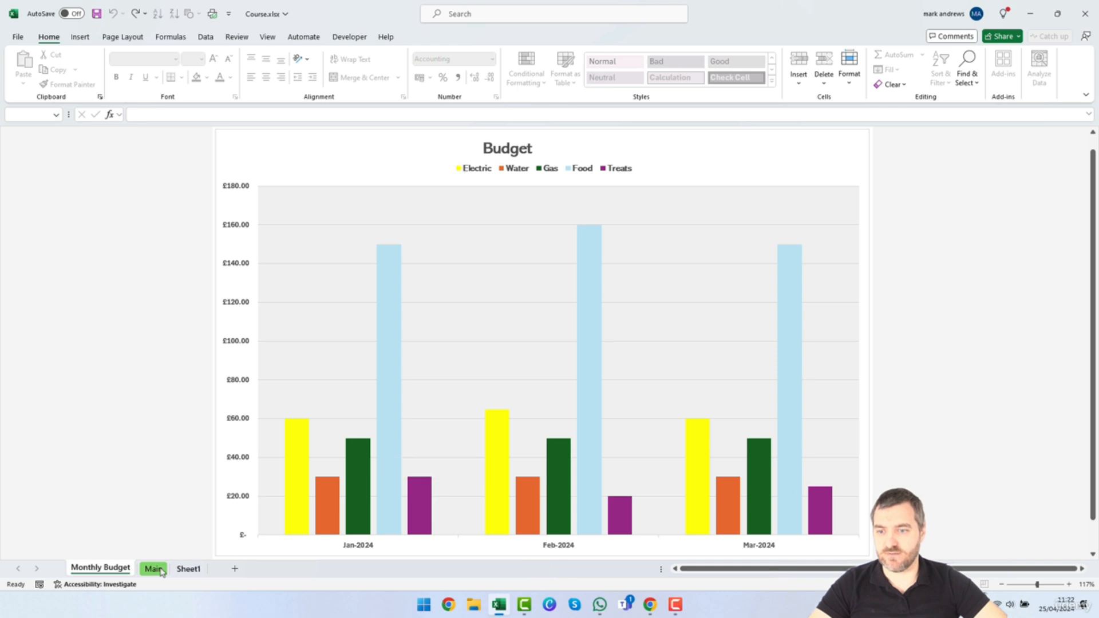
key("ctrl+Page_Down")
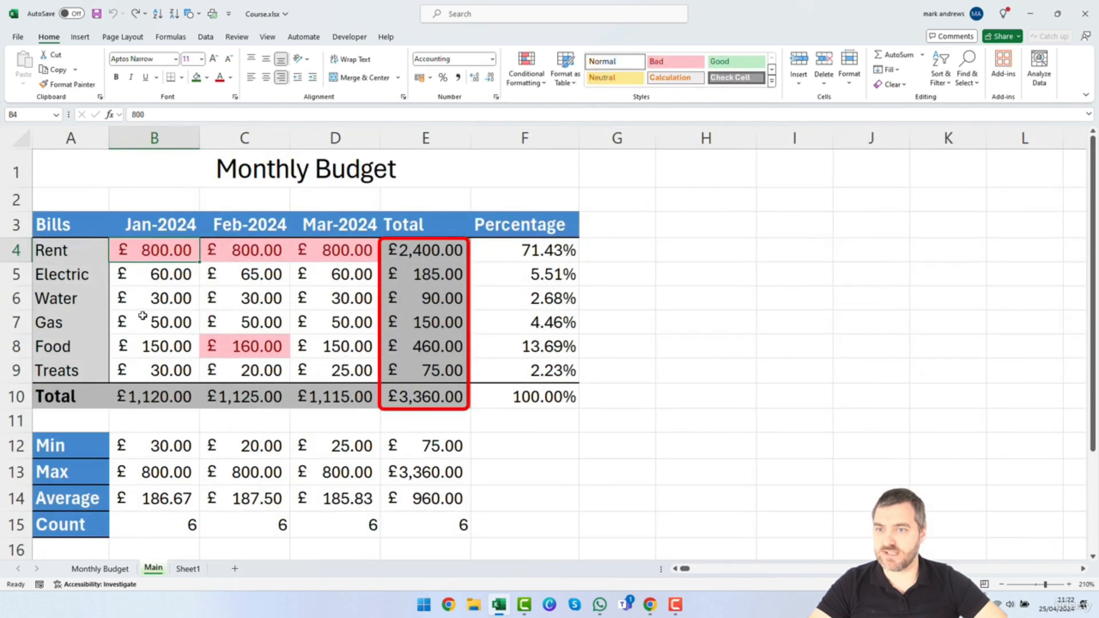
Try a January Food amount of 100 on the Main sheet and check its effect on the Monthly Budget chart.
left_click(144, 344)
type("100")
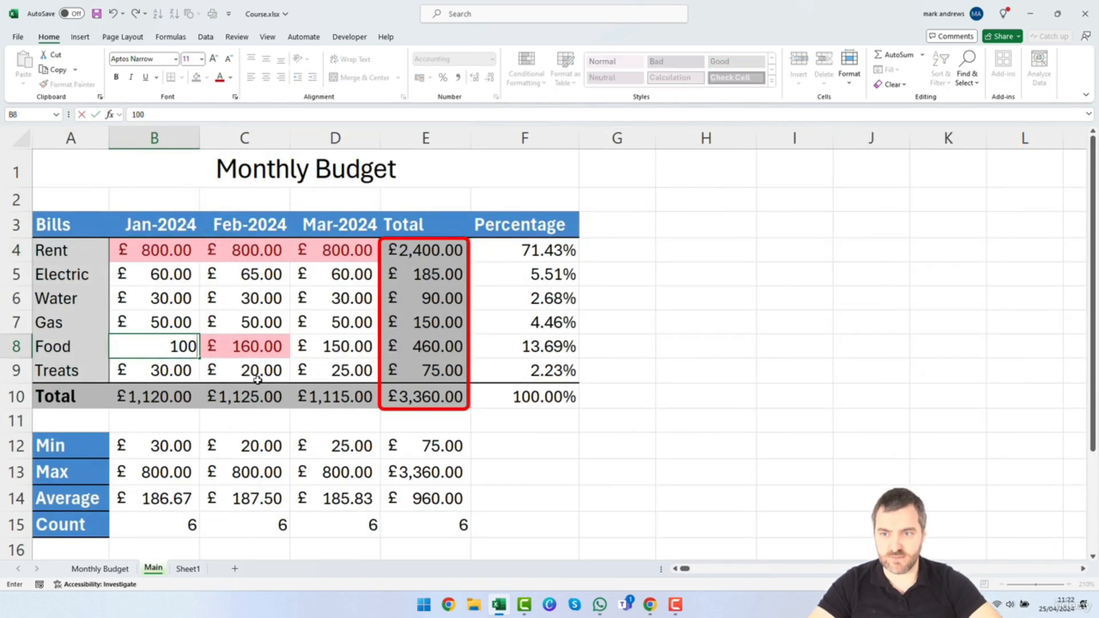
key("Return")
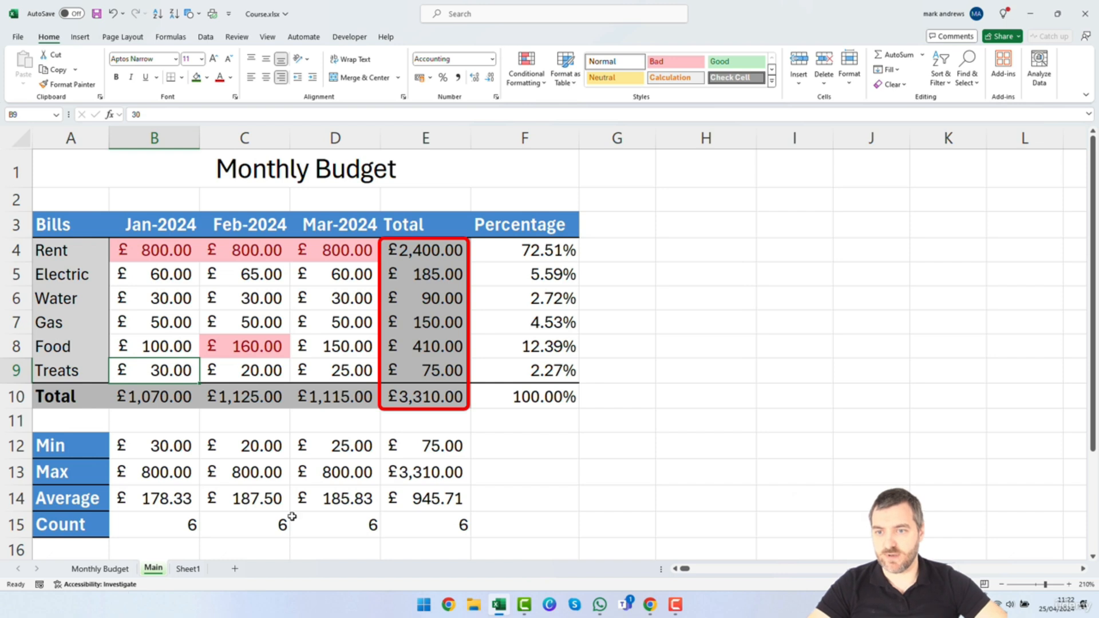
left_click(109, 570)
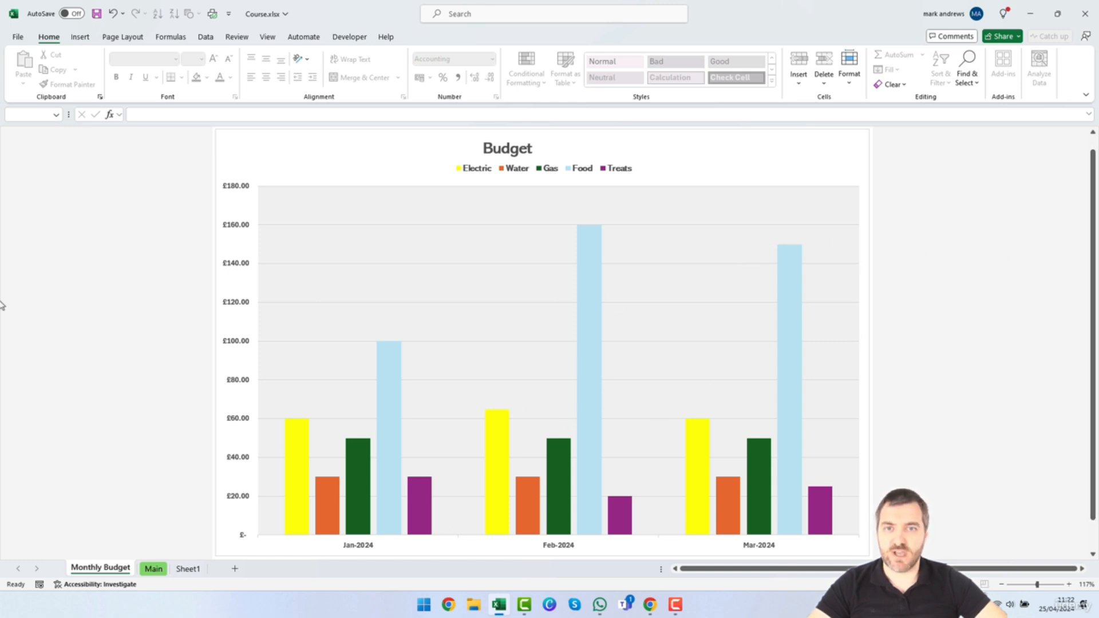
Increase the Budget chart title's font size to 28 and deselect the chart.
left_click(540, 151)
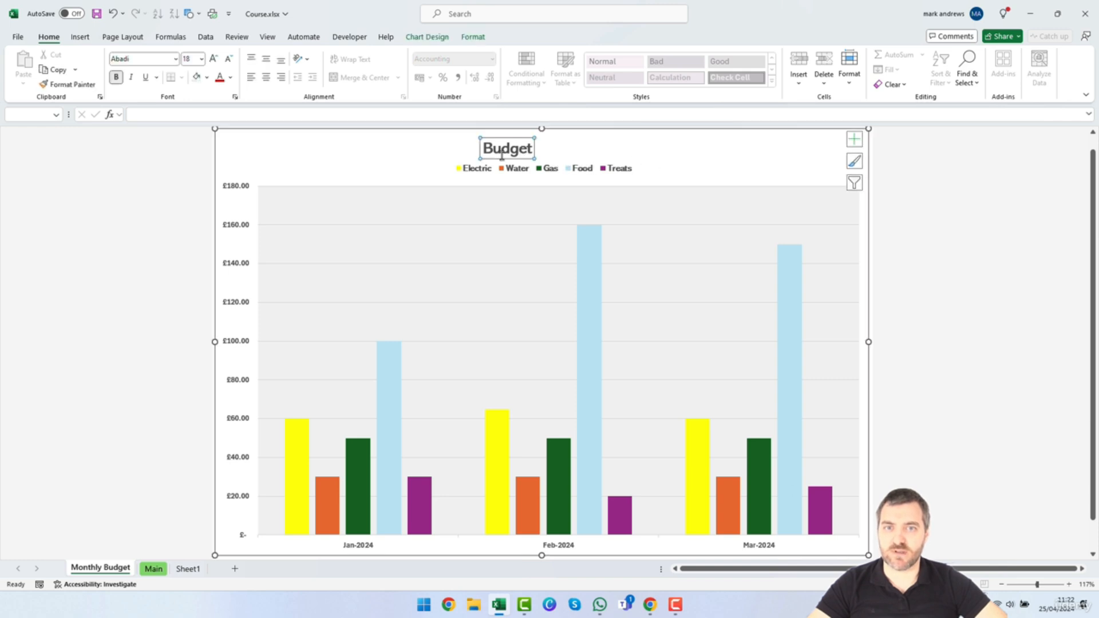
left_click(212, 59)
left_click(212, 59)
left_click(212, 59)
left_click(213, 59)
left_click(212, 59)
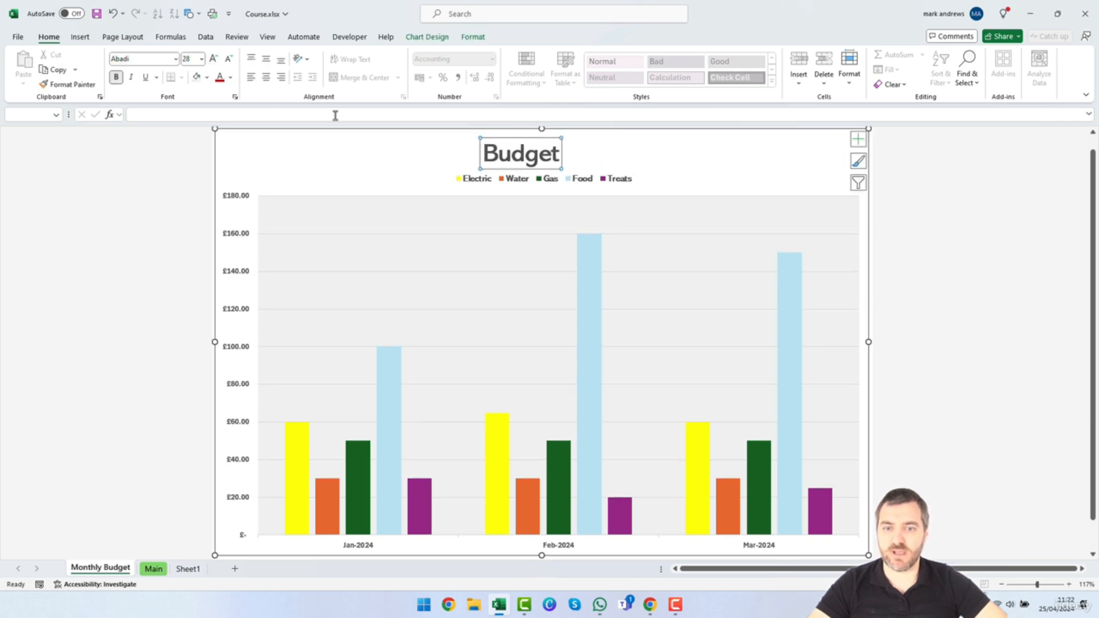
left_click(986, 245)
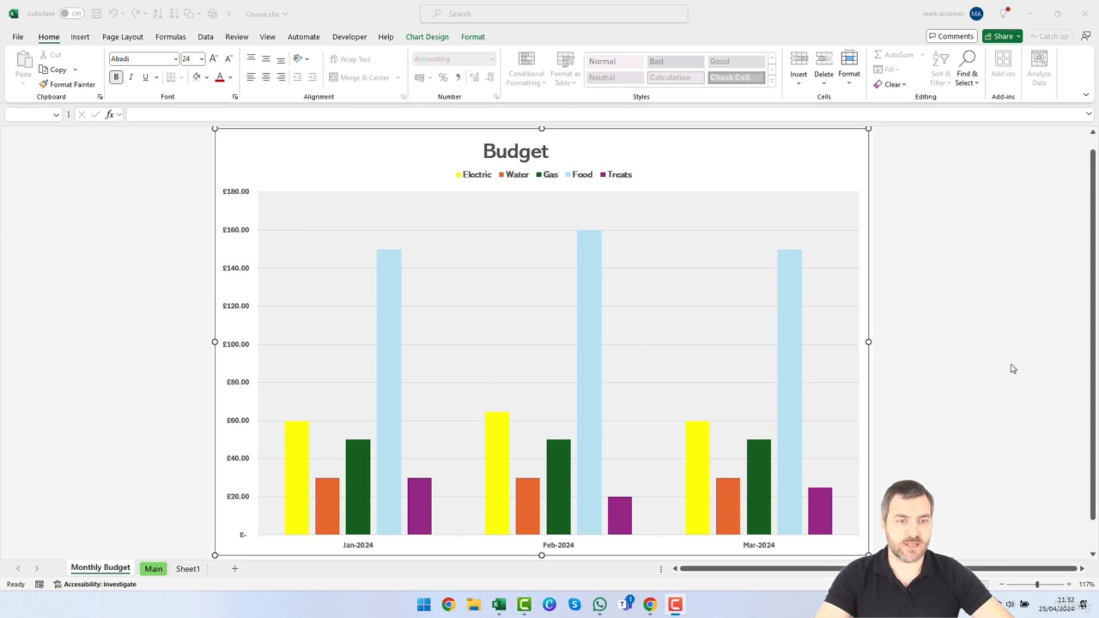
Insert a 2-D pie chart from the Main sheet's Bills to Mar-2024 data (A3:D9) and place it beside the table.
left_click(154, 570)
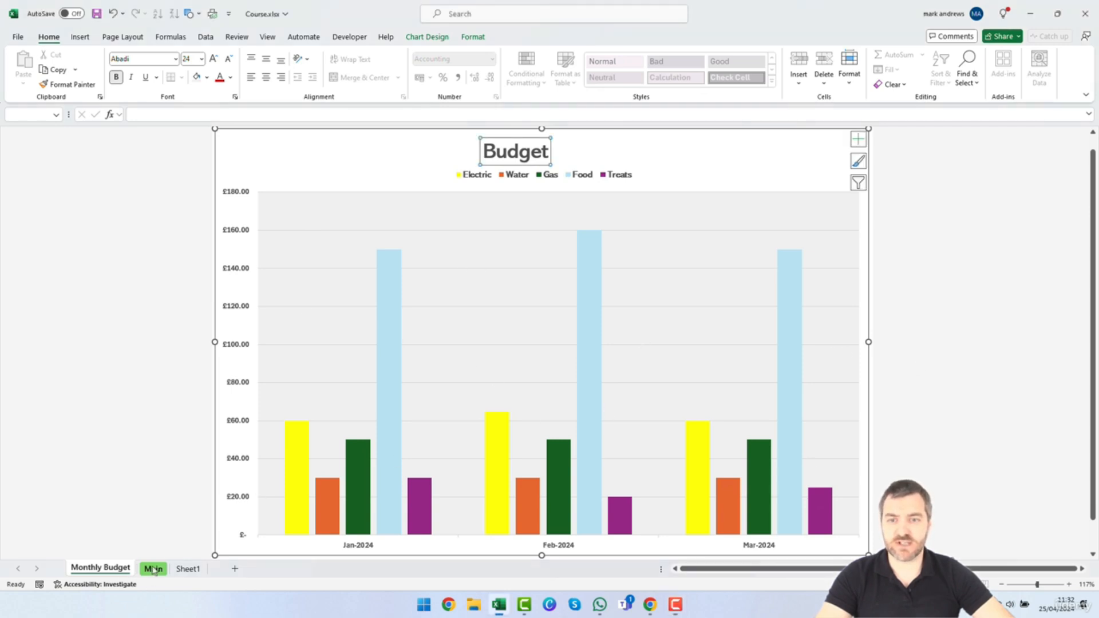
left_click(153, 568)
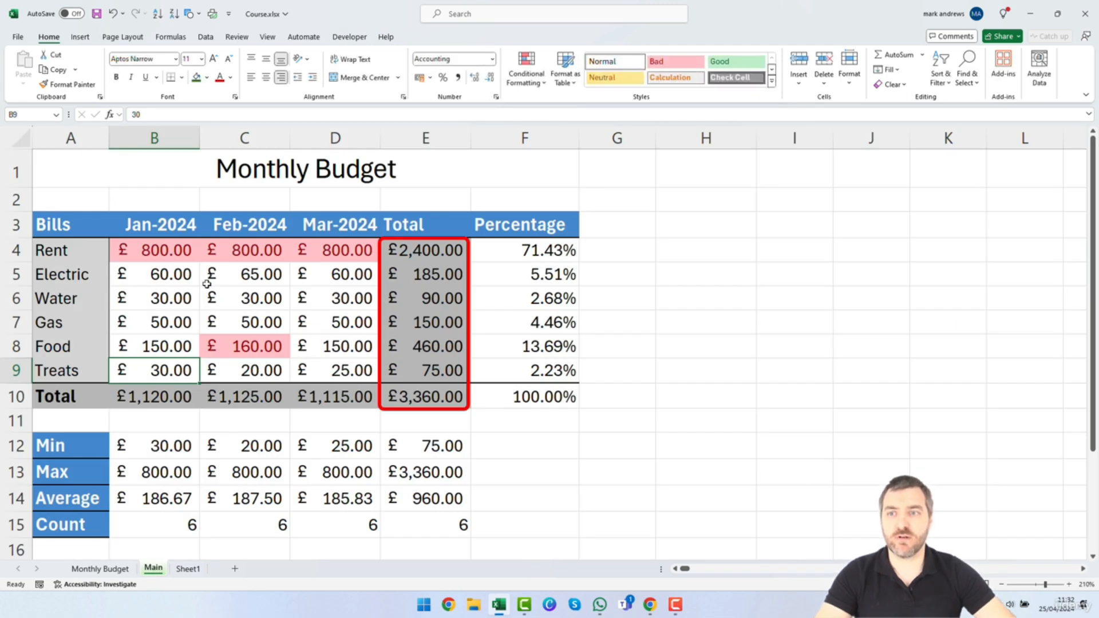
left_click_drag(65, 228, 337, 372)
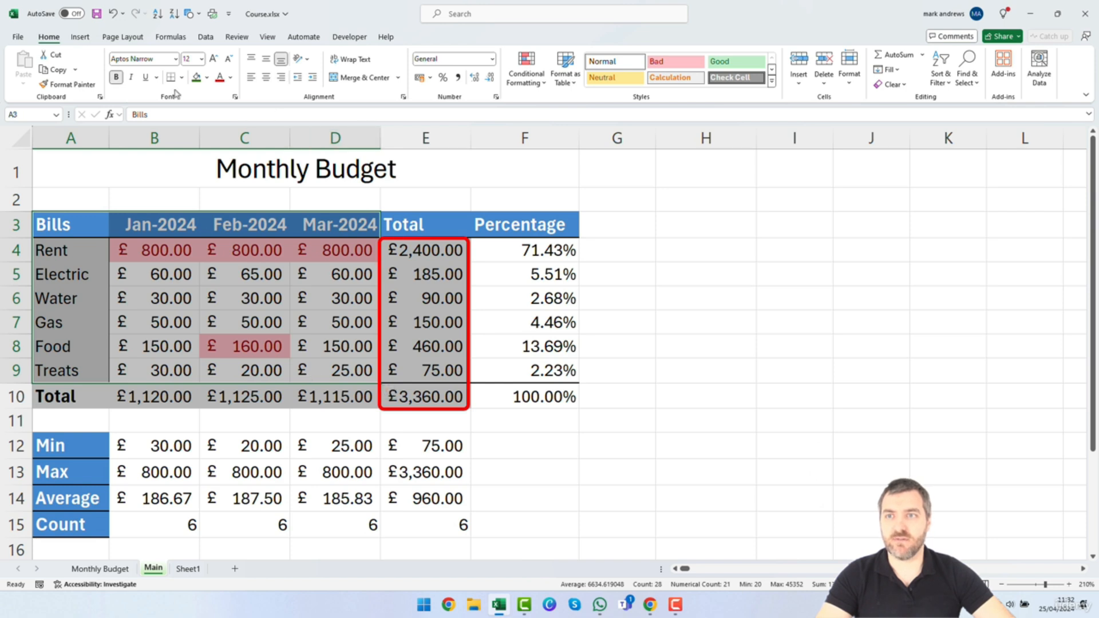
left_click(81, 36)
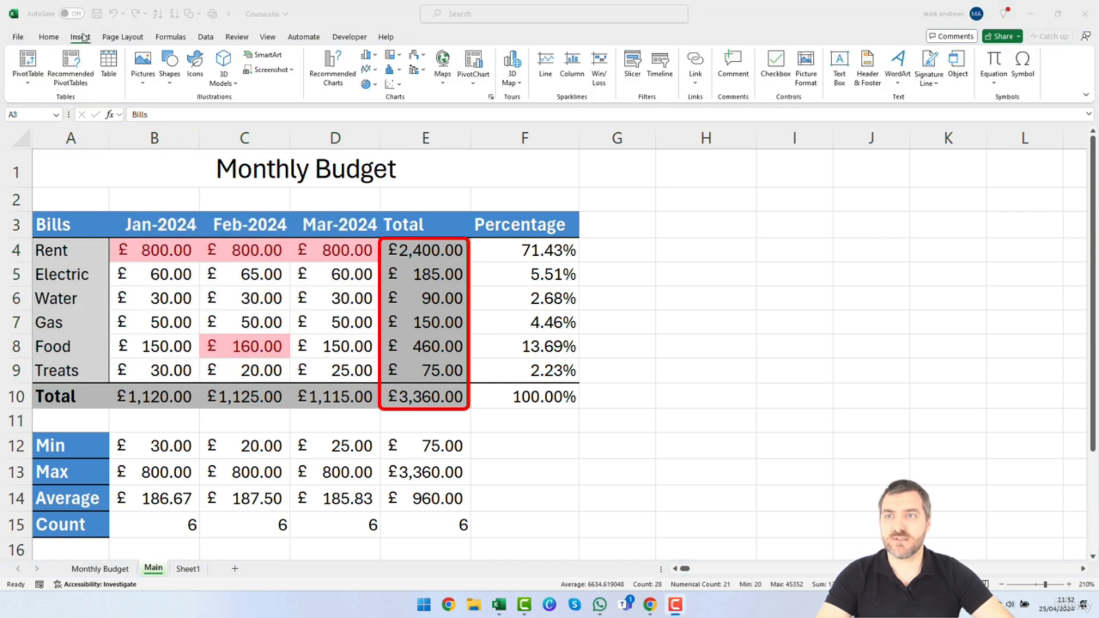
left_click(372, 86)
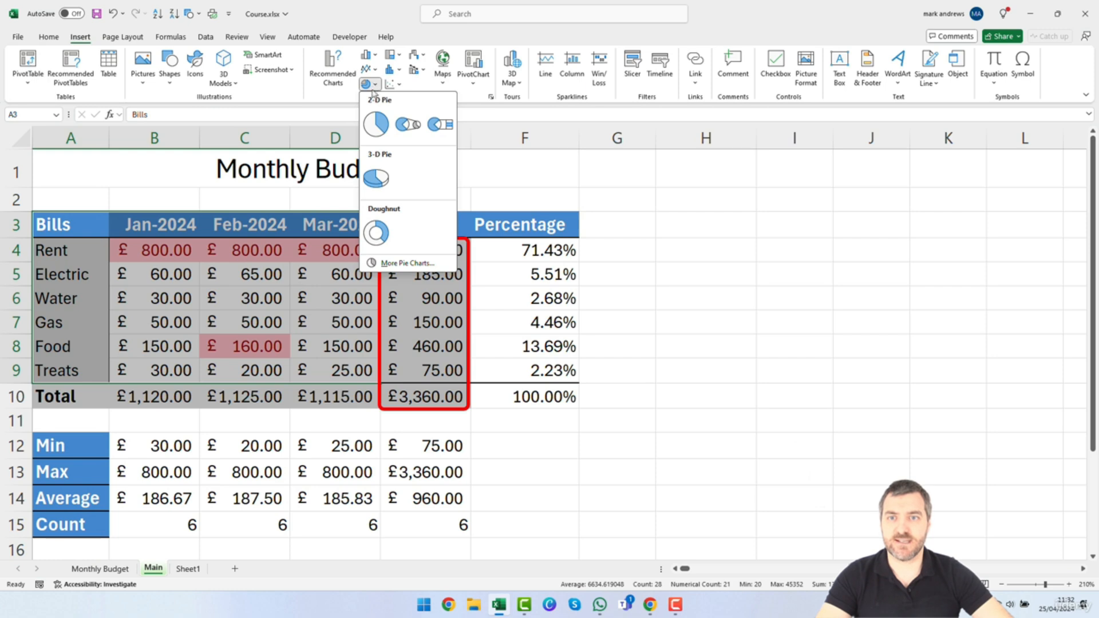
left_click(375, 131)
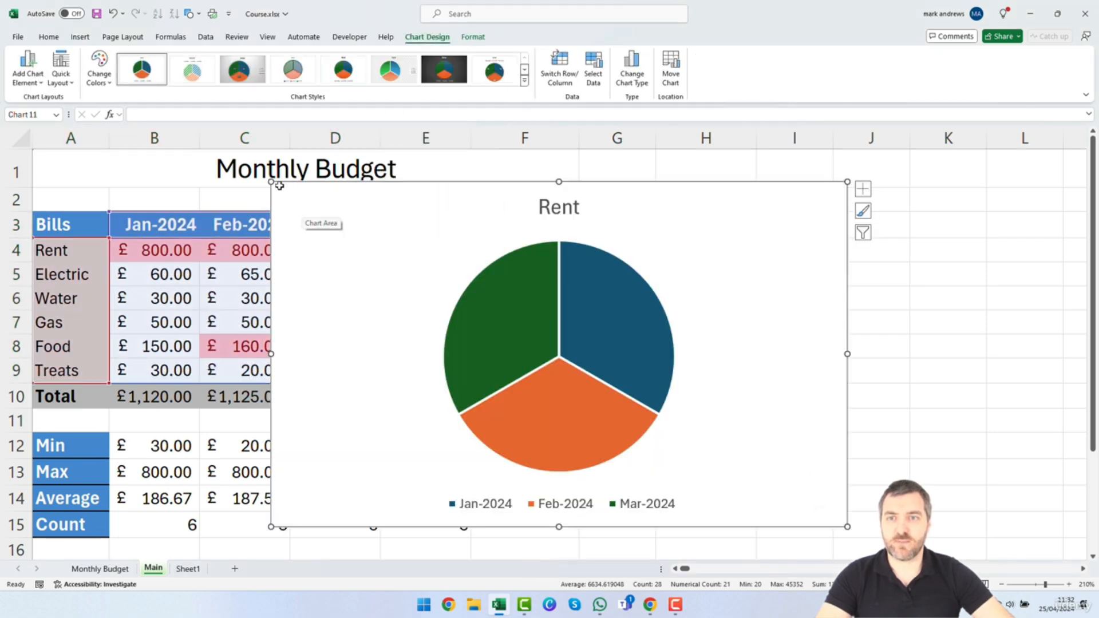
left_click_drag(279, 185, 648, 224)
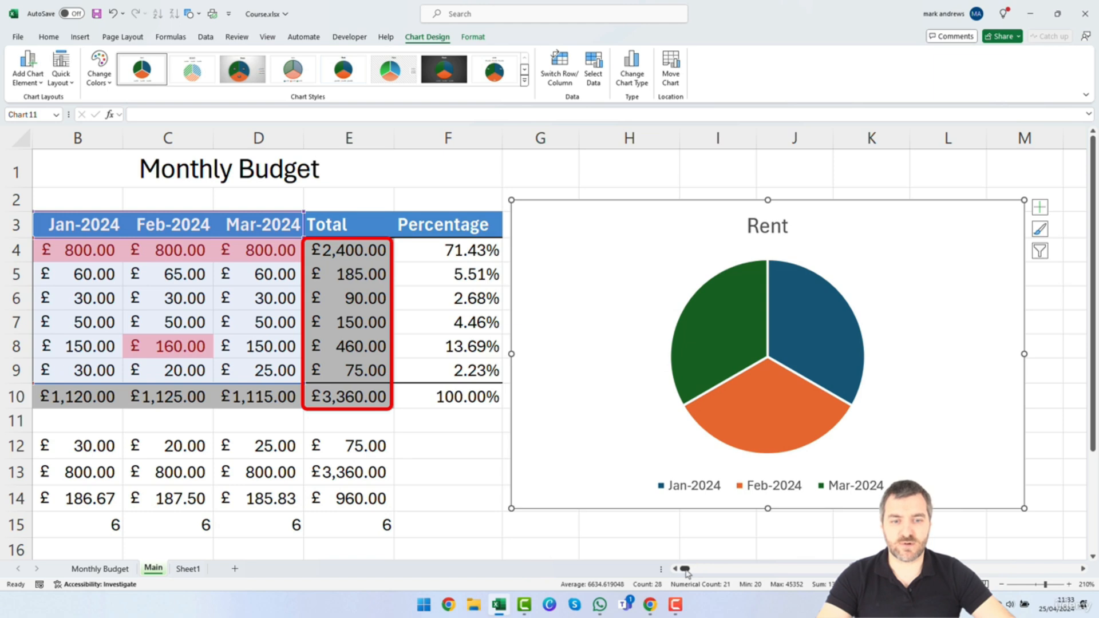
Limit the pie chart's data to the Feb-2024 column and switch rows and columns so each bill forms a slice.
scroll(687, 572, "left", 1)
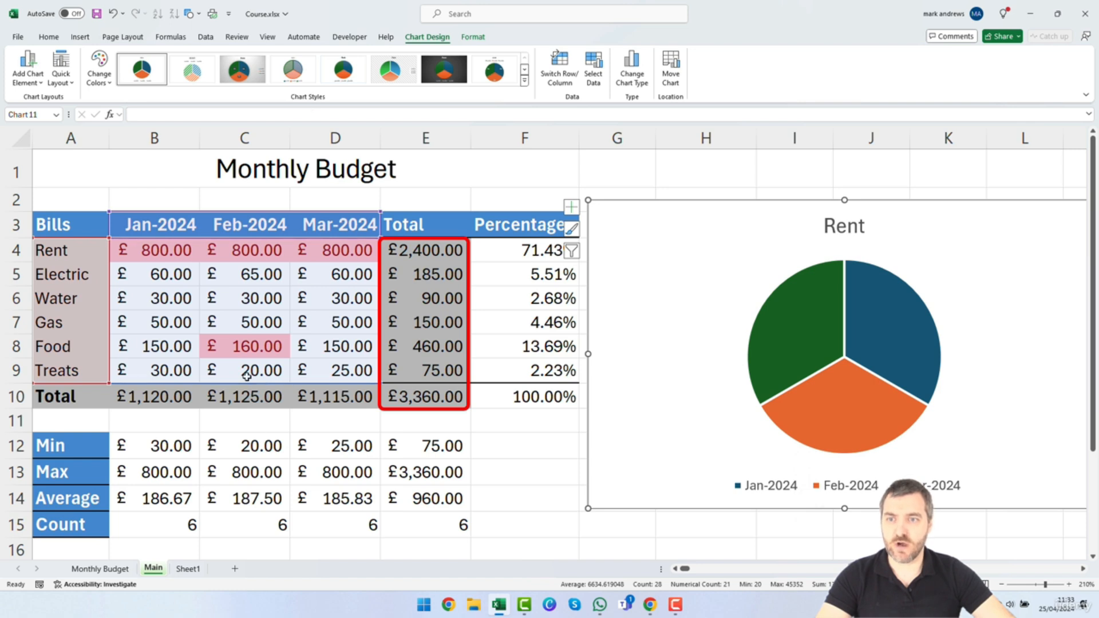
left_click_drag(381, 338, 575, 298)
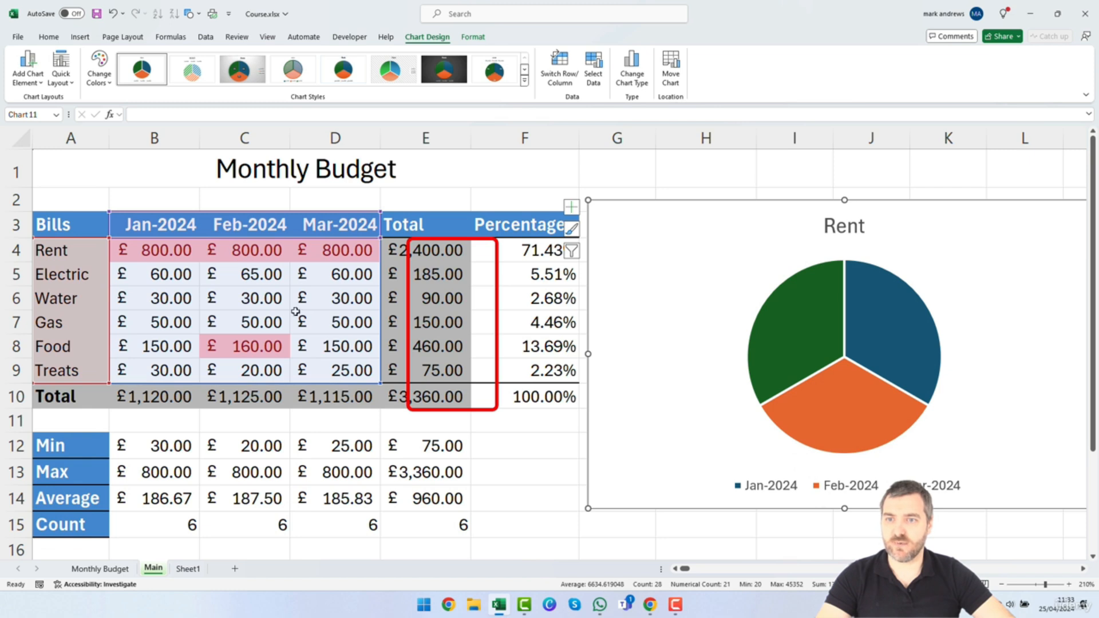
left_click_drag(380, 384, 260, 384)
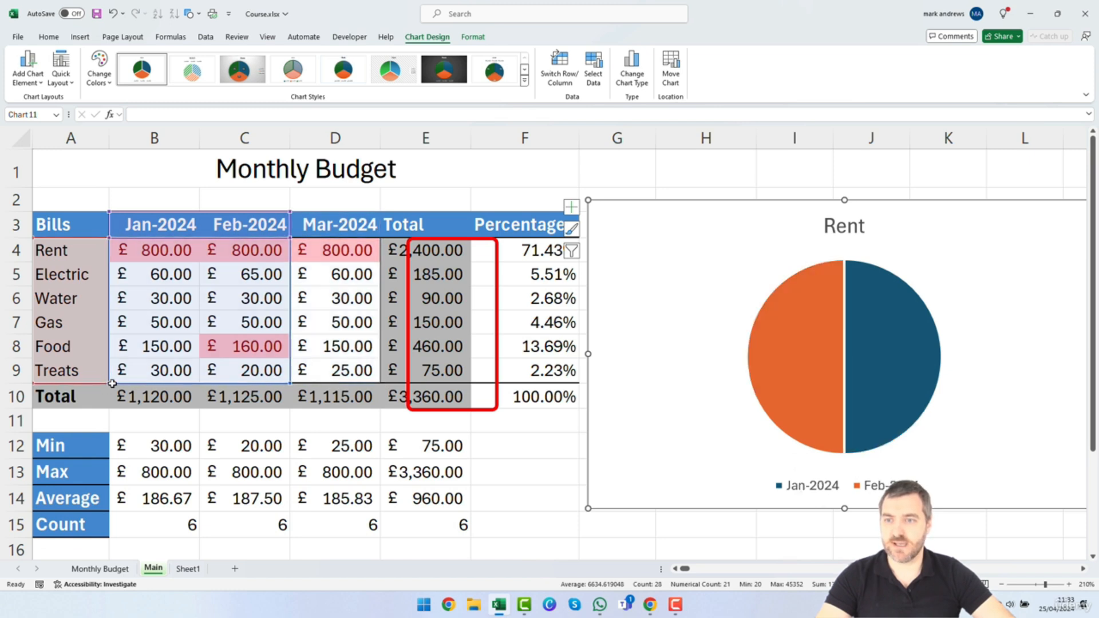
left_click_drag(108, 385, 201, 384)
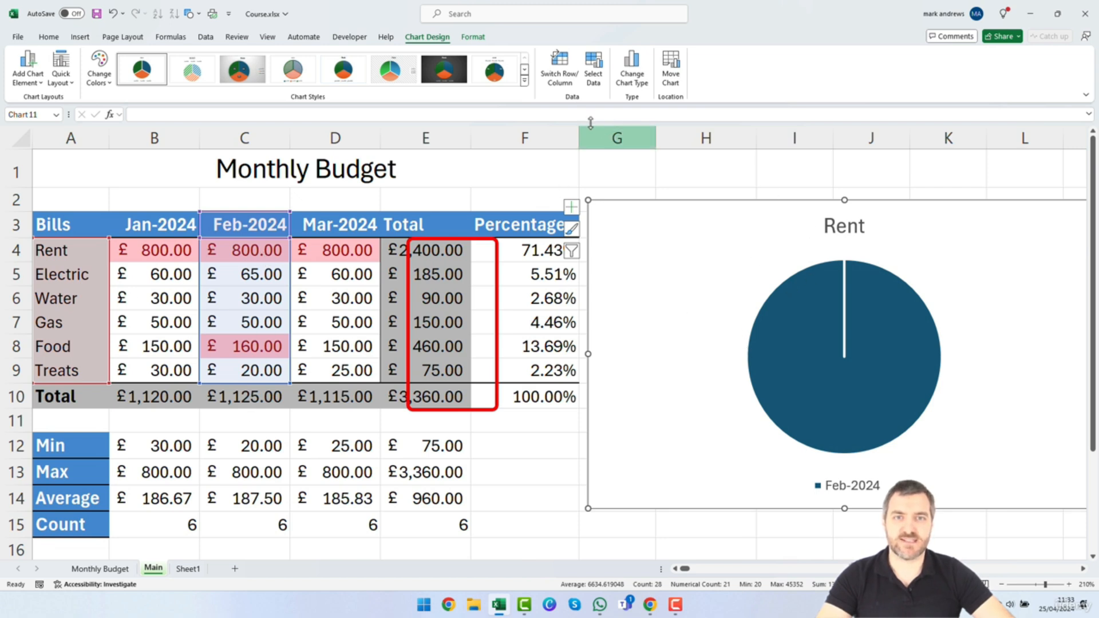
left_click(568, 76)
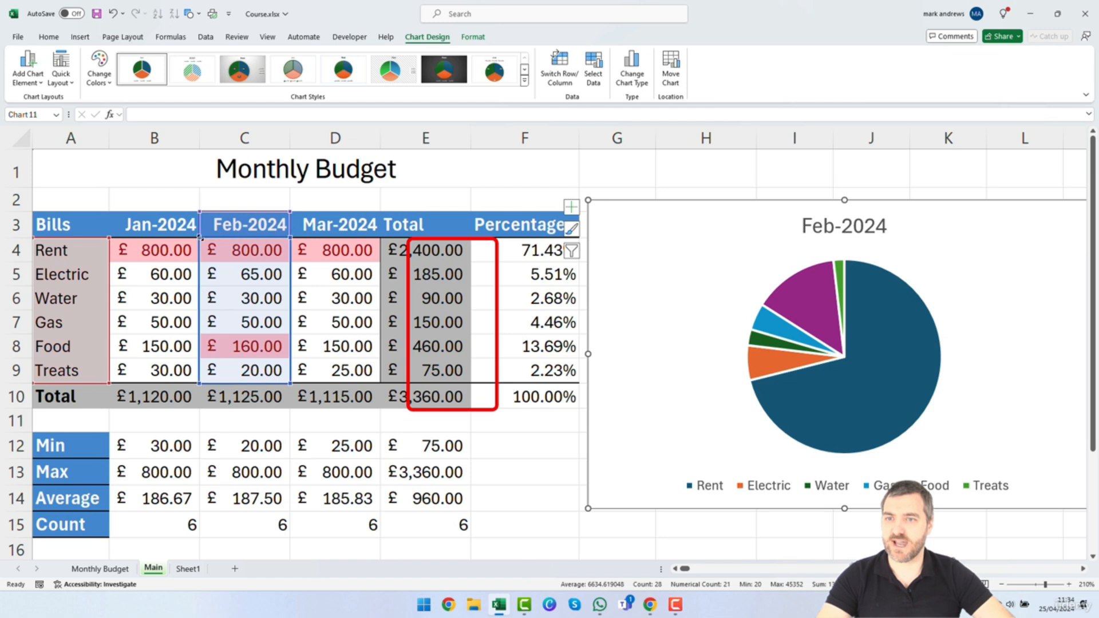
Chart the Treats row by month from Jan-2024 to Mar-2024, and shift the pie's data range to Gas and then Food.
left_click_drag(198, 237, 149, 369)
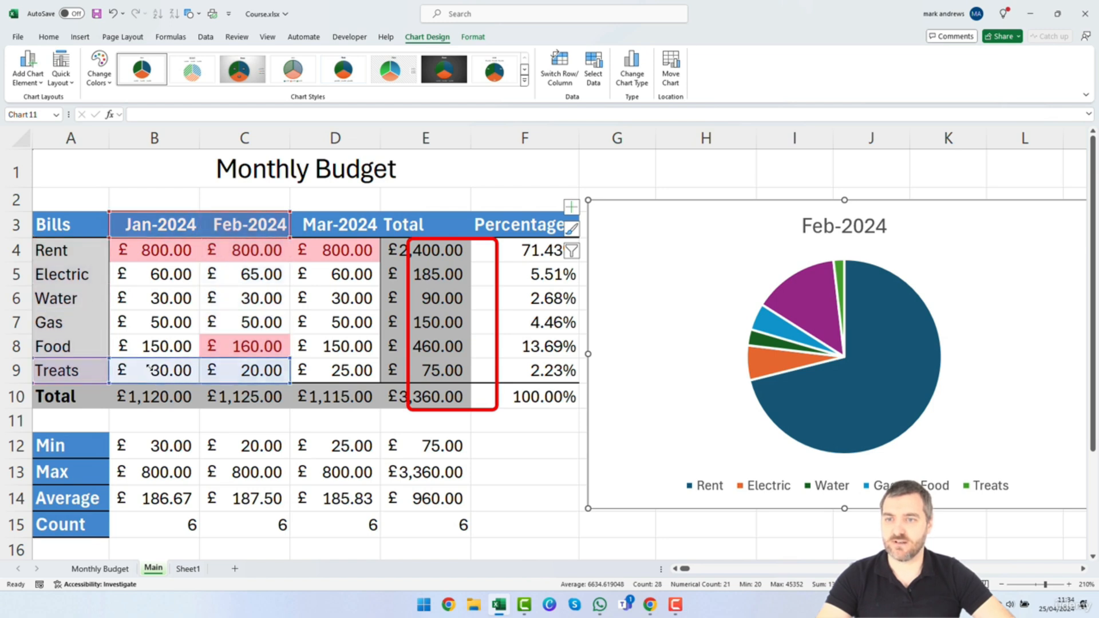
left_click_drag(290, 358, 377, 362)
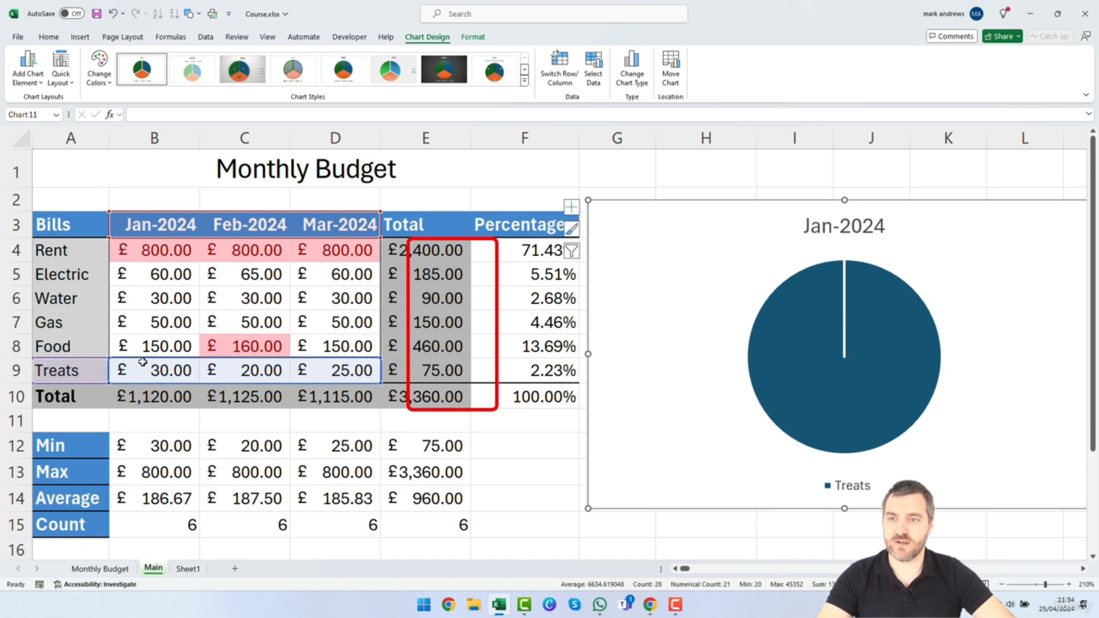
left_click(568, 85)
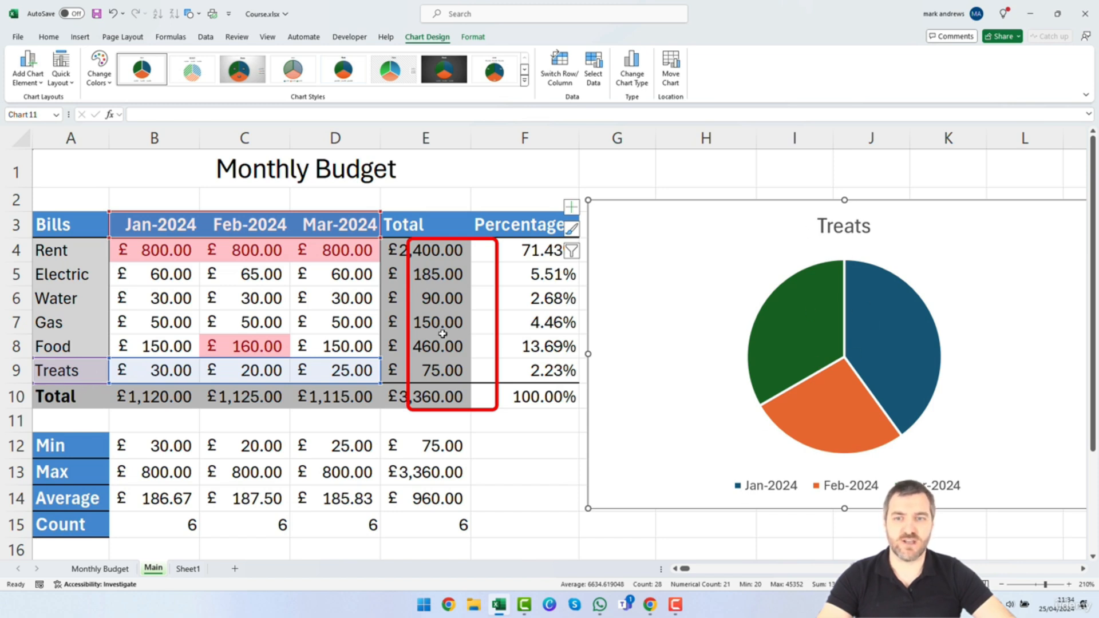
left_click_drag(317, 359, 318, 319)
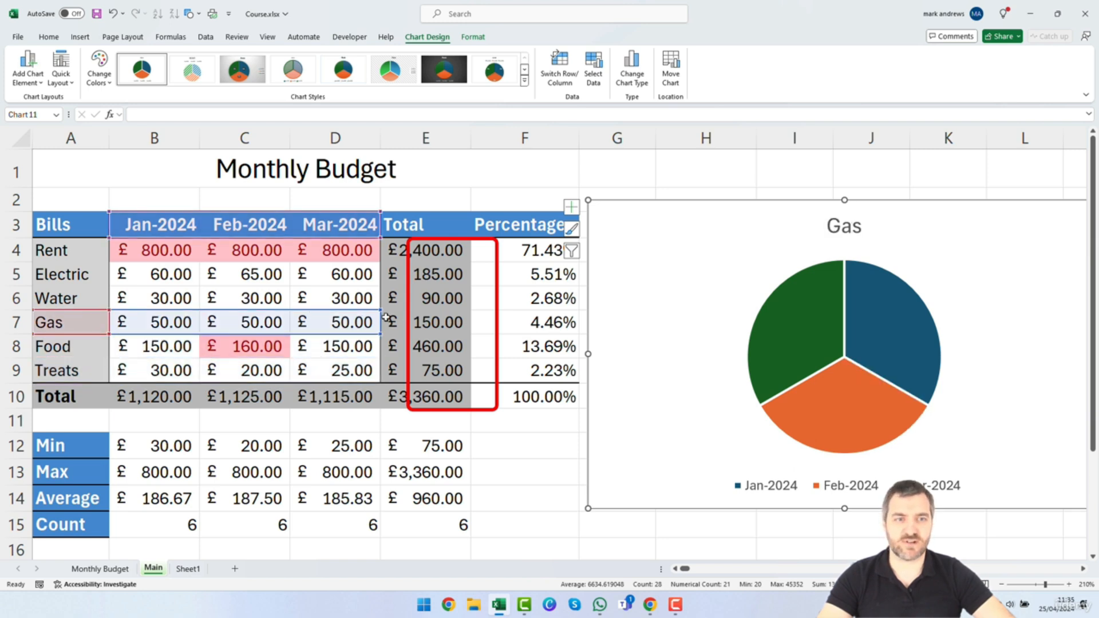
left_click_drag(299, 309, 303, 334)
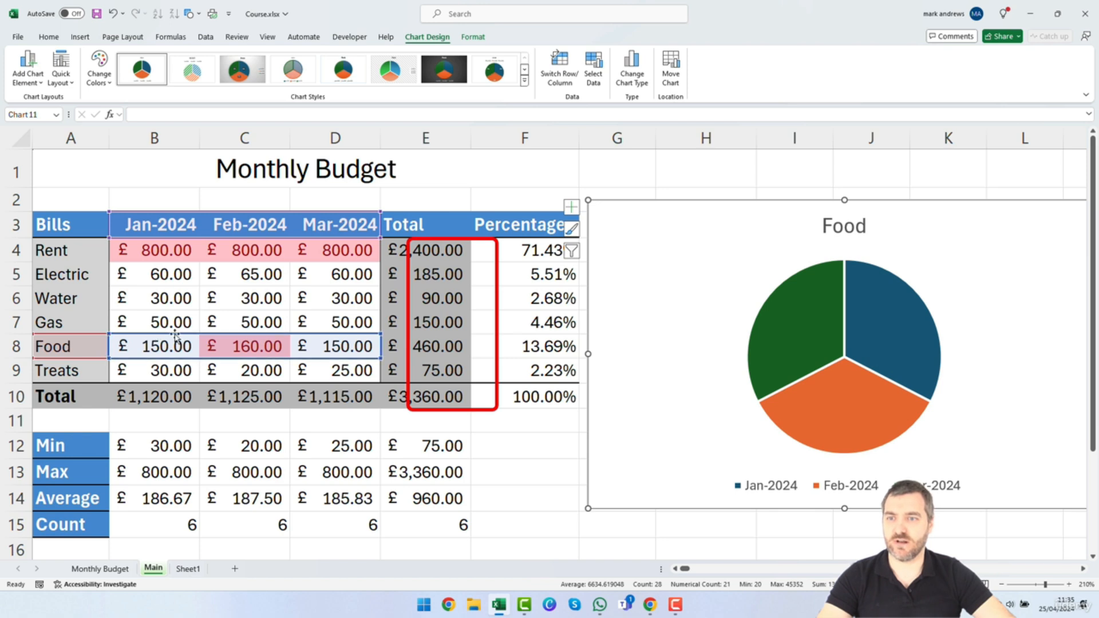
Set the pie chart's data range to Electric through Treats for Jan-2024 and switch its rows and columns.
left_click_drag(175, 331, 175, 261)
left_click_drag(381, 287, 187, 382)
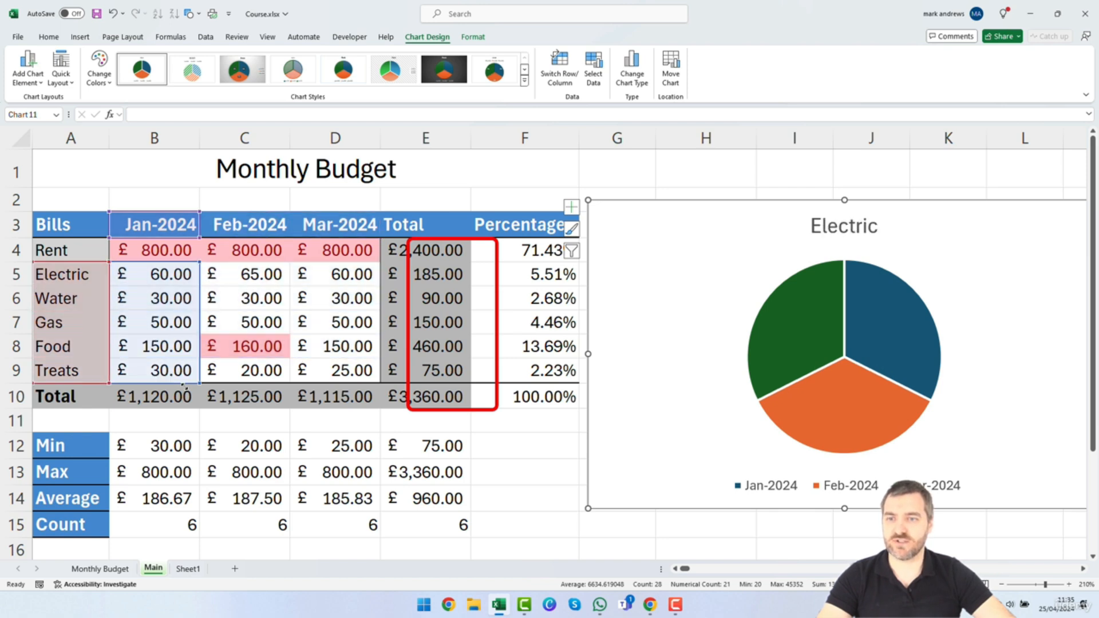
left_click(560, 79)
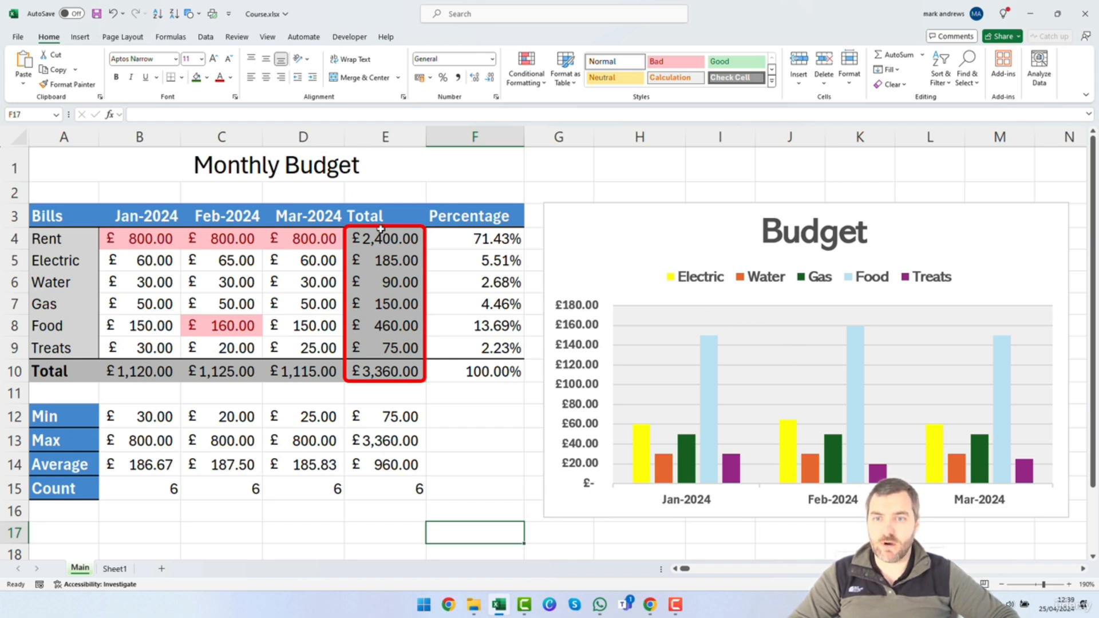
Show the Main sheet's print preview and set the page to landscape orientation.
left_click(19, 38)
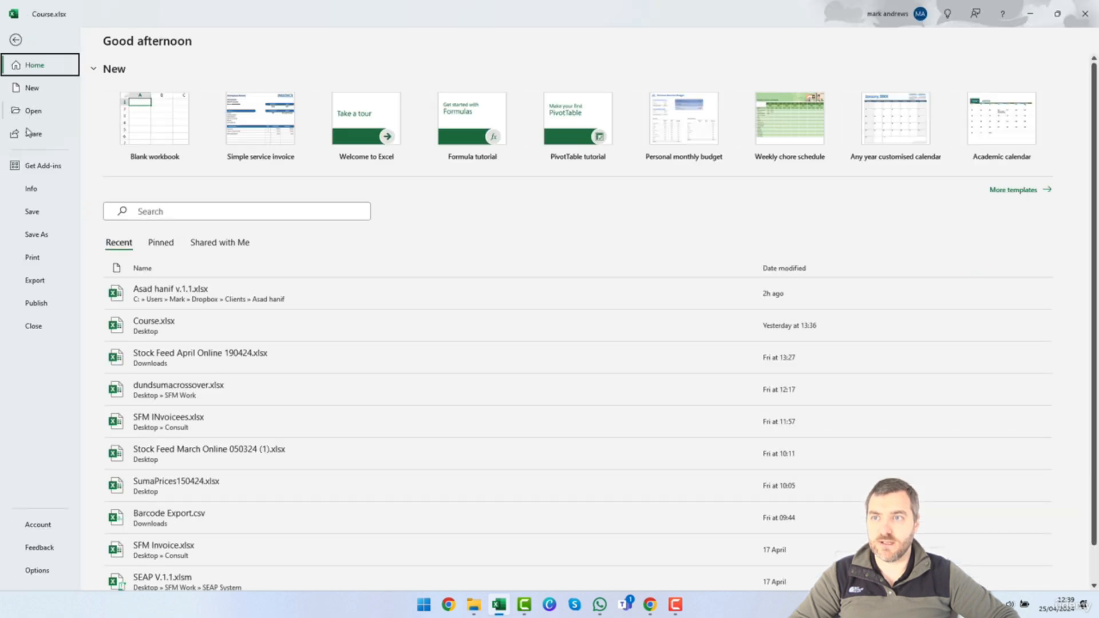
left_click(33, 257)
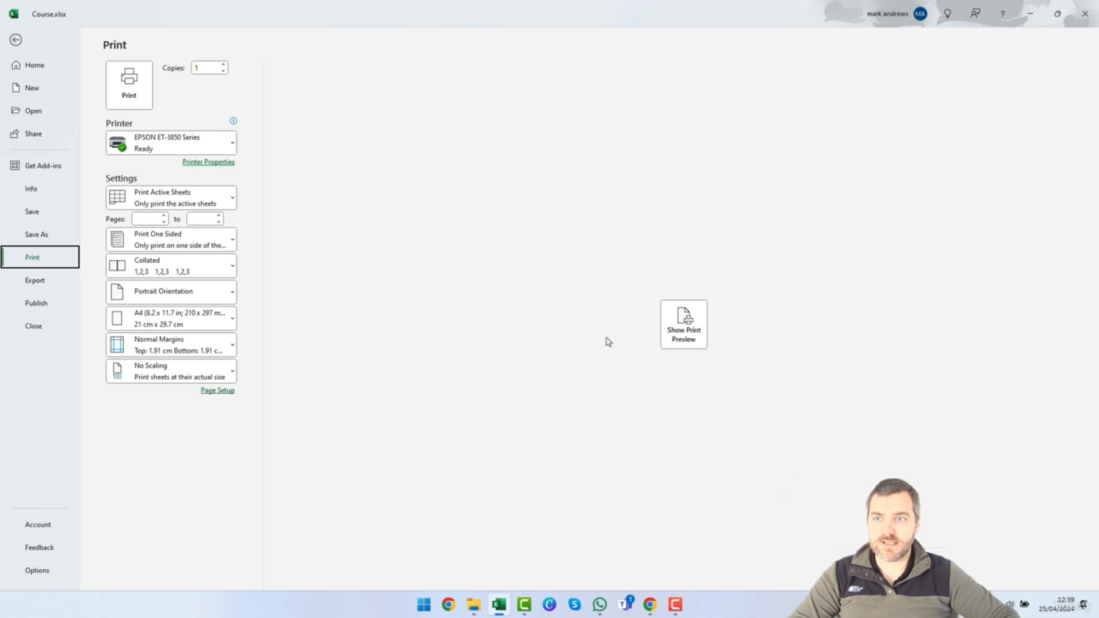
left_click(698, 328)
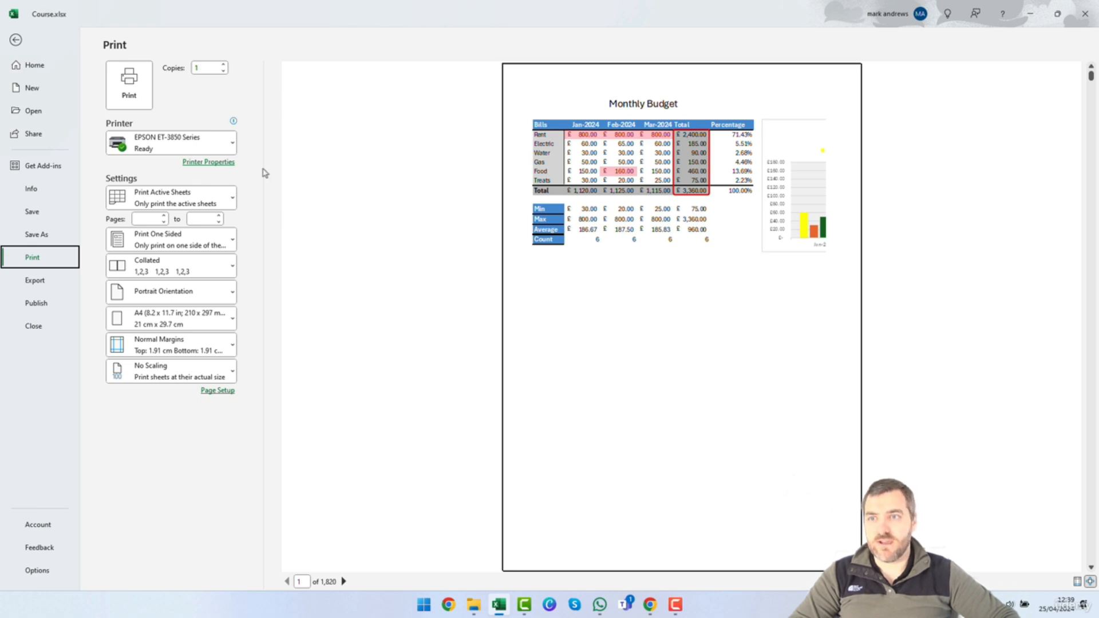
left_click(223, 292)
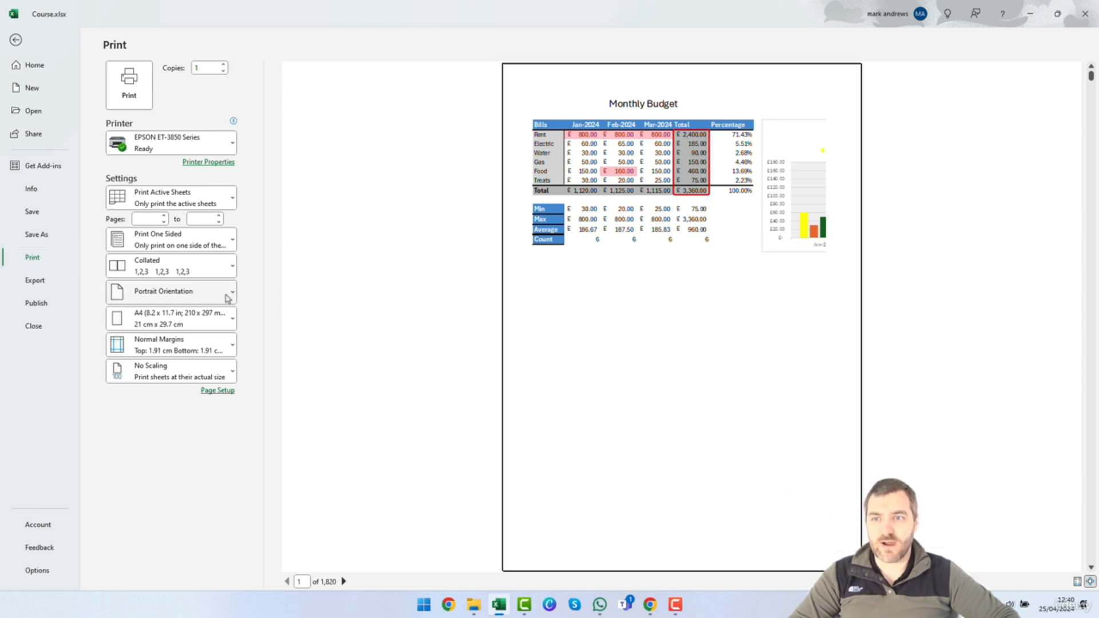
left_click(208, 346)
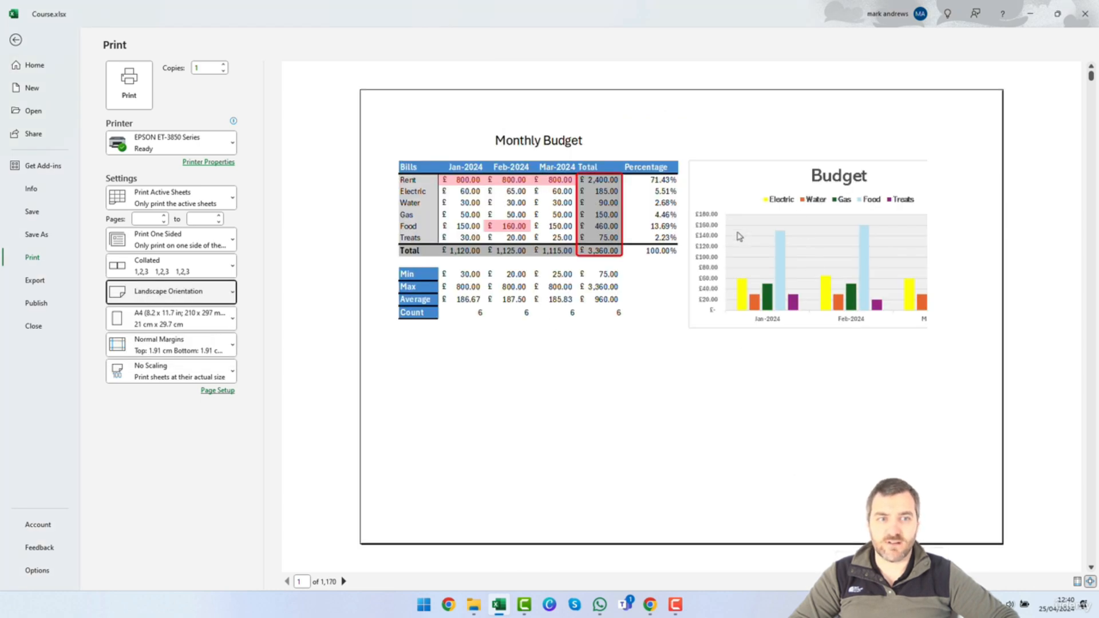
left_click(730, 177)
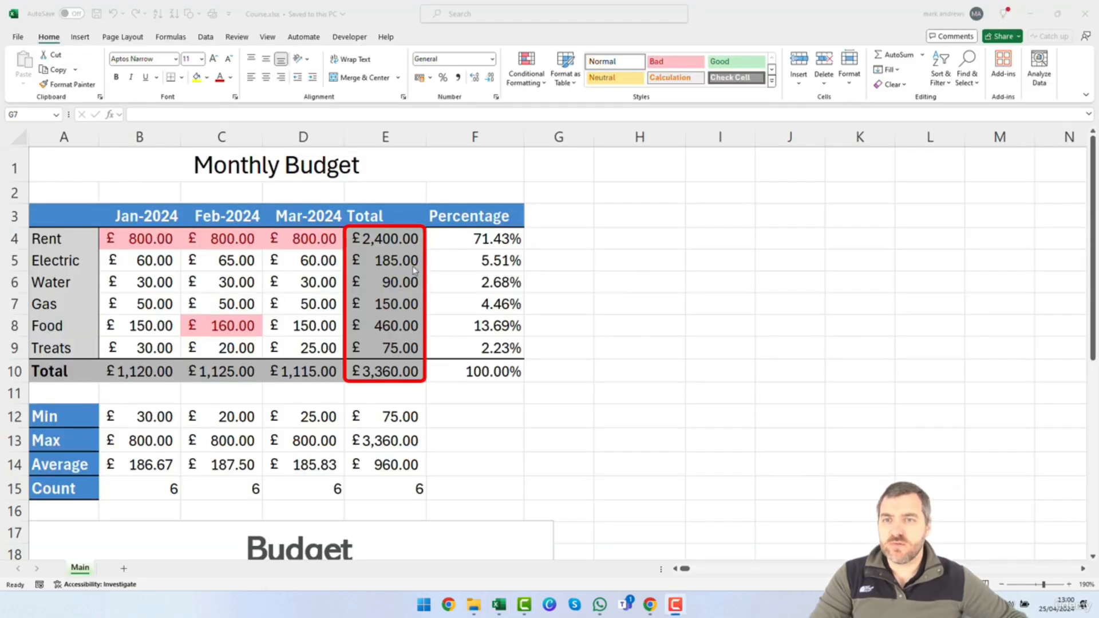
Preview the printout with the Budget chart below the table and set the page to portrait orientation.
left_click(18, 39)
left_click(17, 39)
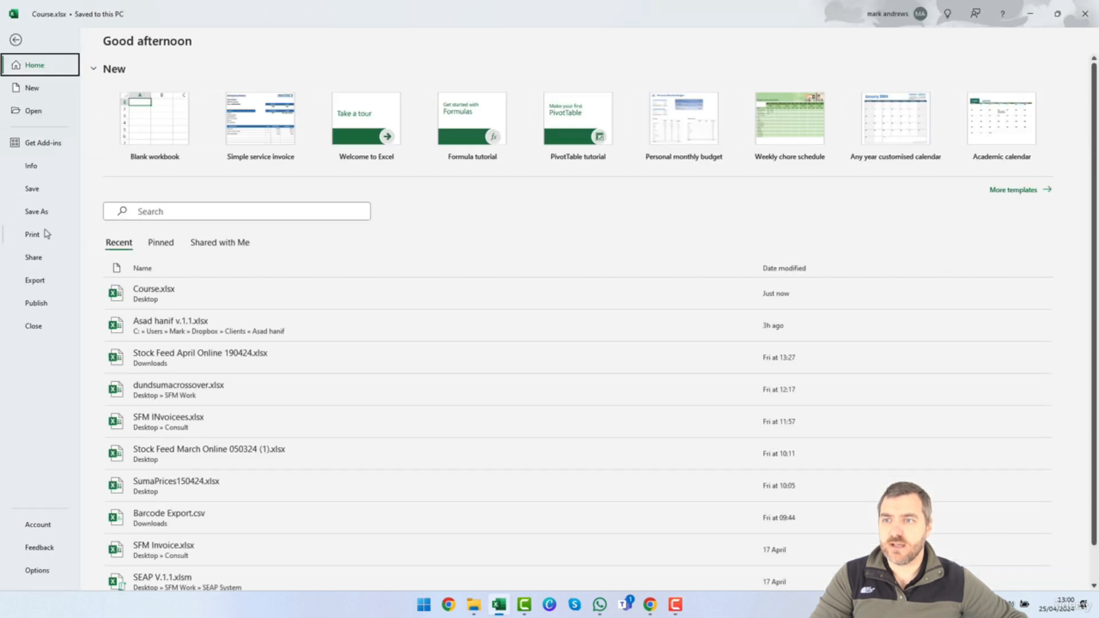
left_click(46, 234)
left_click(693, 344)
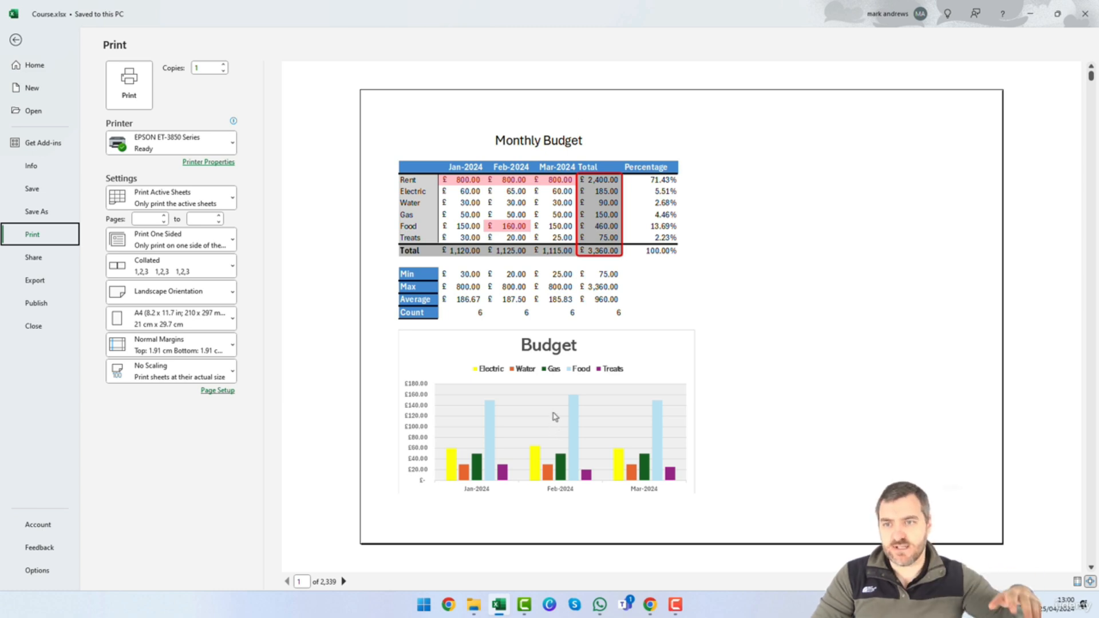
left_click(200, 292)
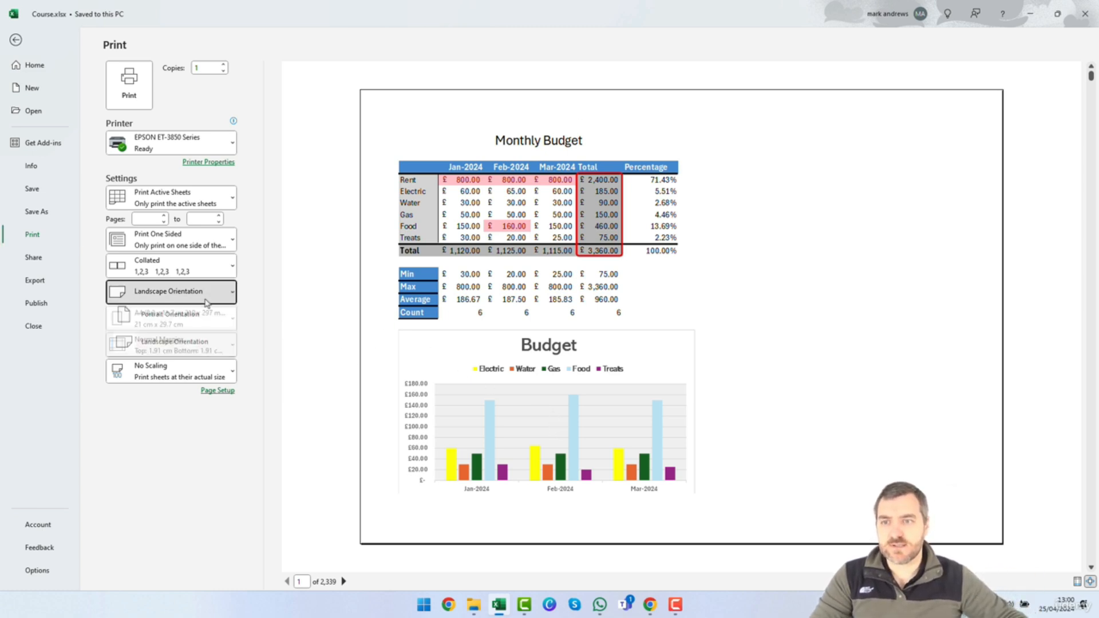
left_click(193, 319)
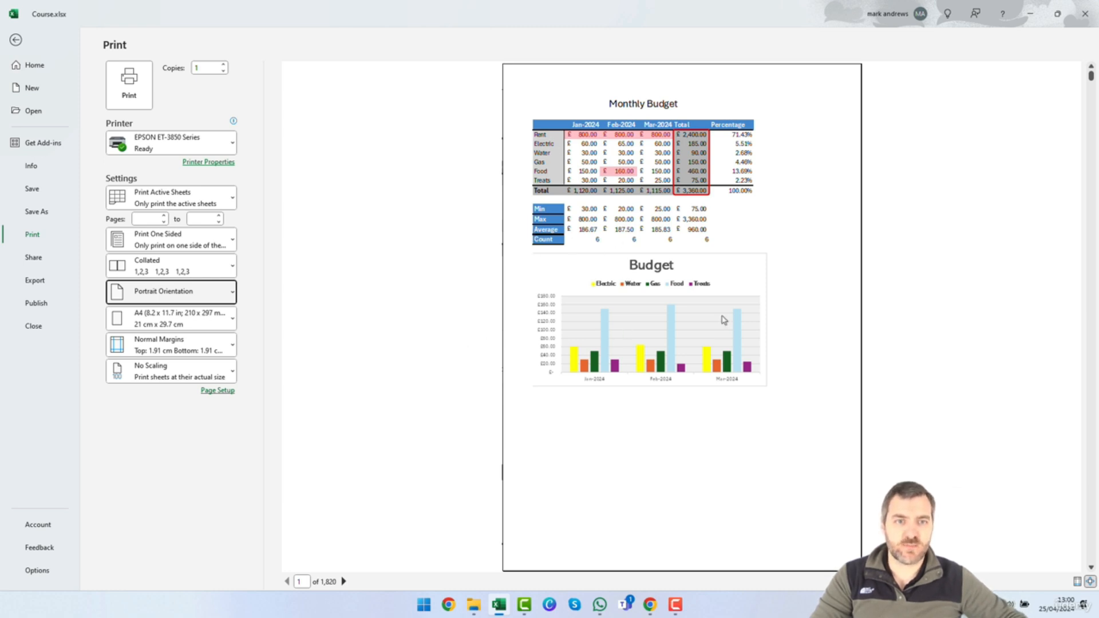
Set the custom print scaling to 140% of normal size.
left_click(706, 281)
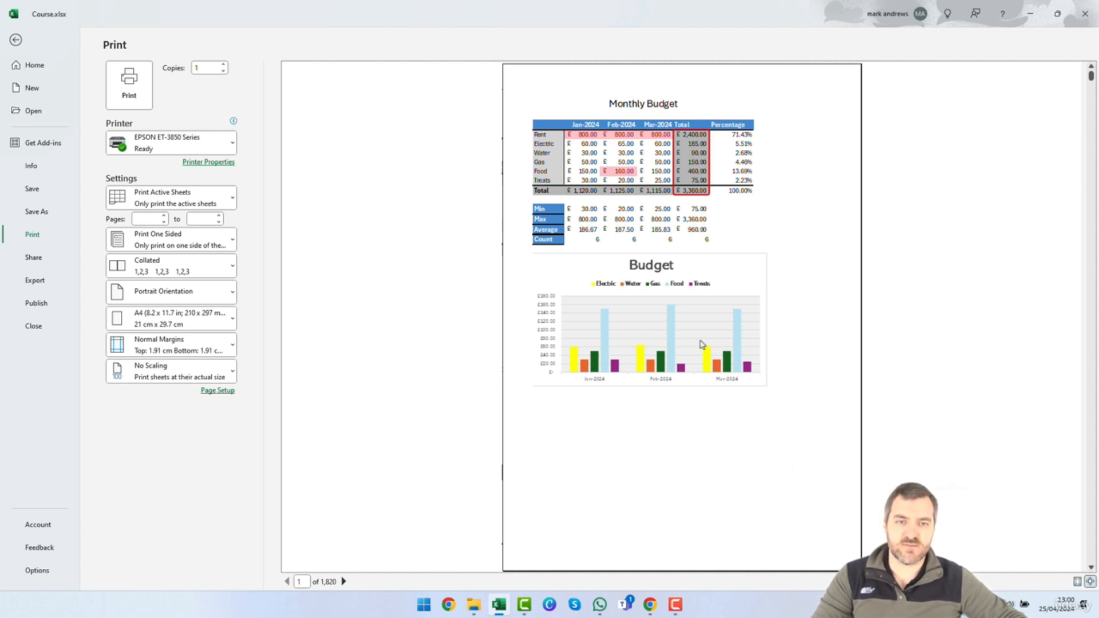
left_click(218, 376)
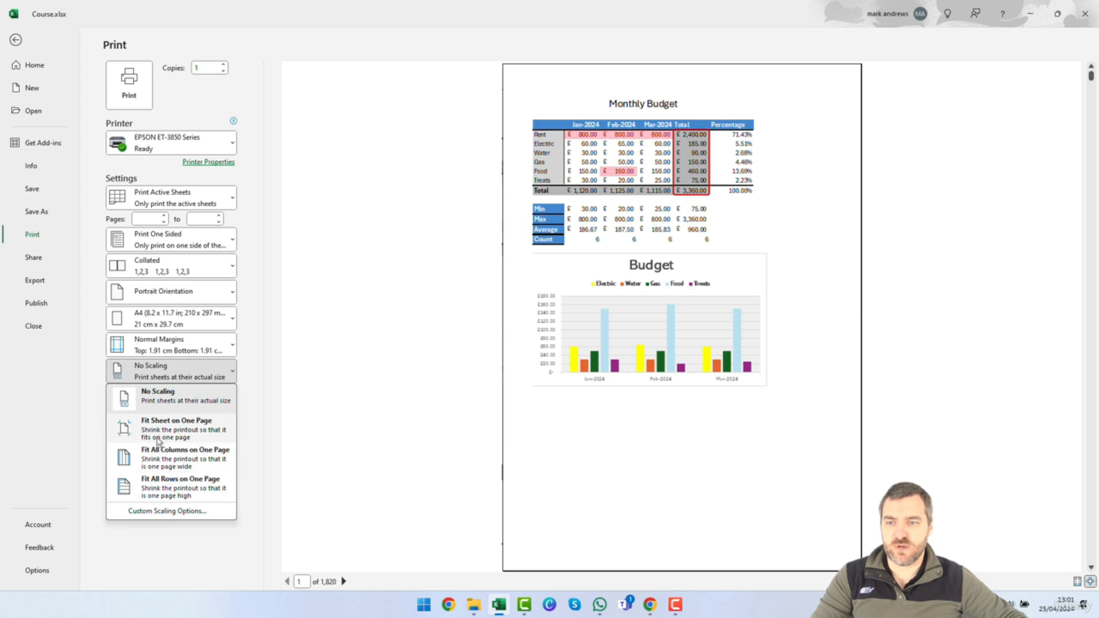
left_click(182, 515)
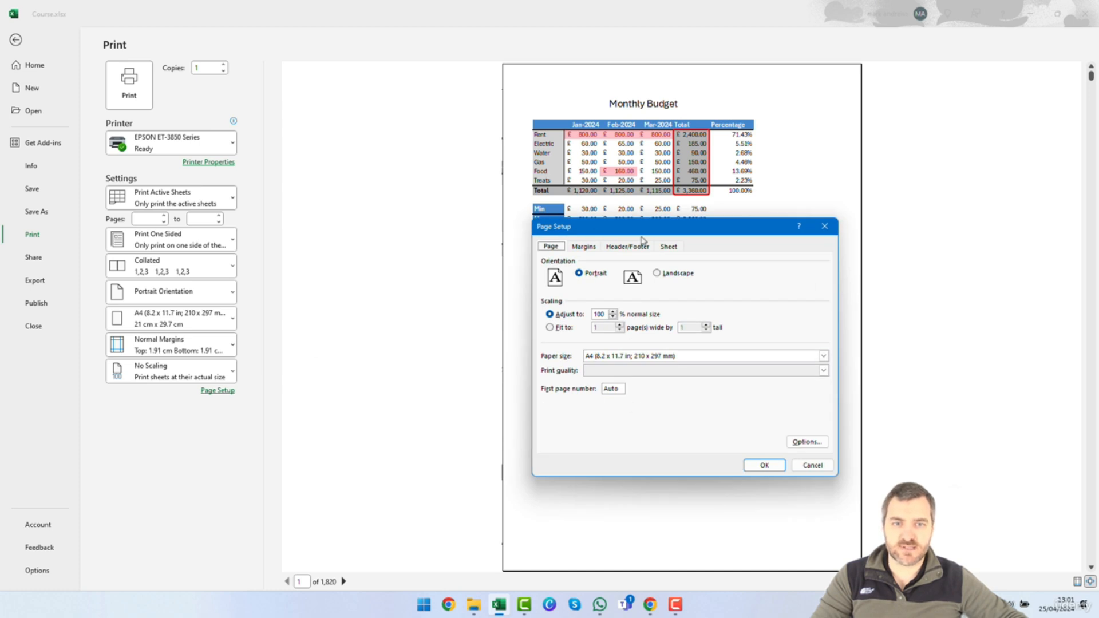
left_click(613, 312)
left_click(612, 312)
left_click(613, 312)
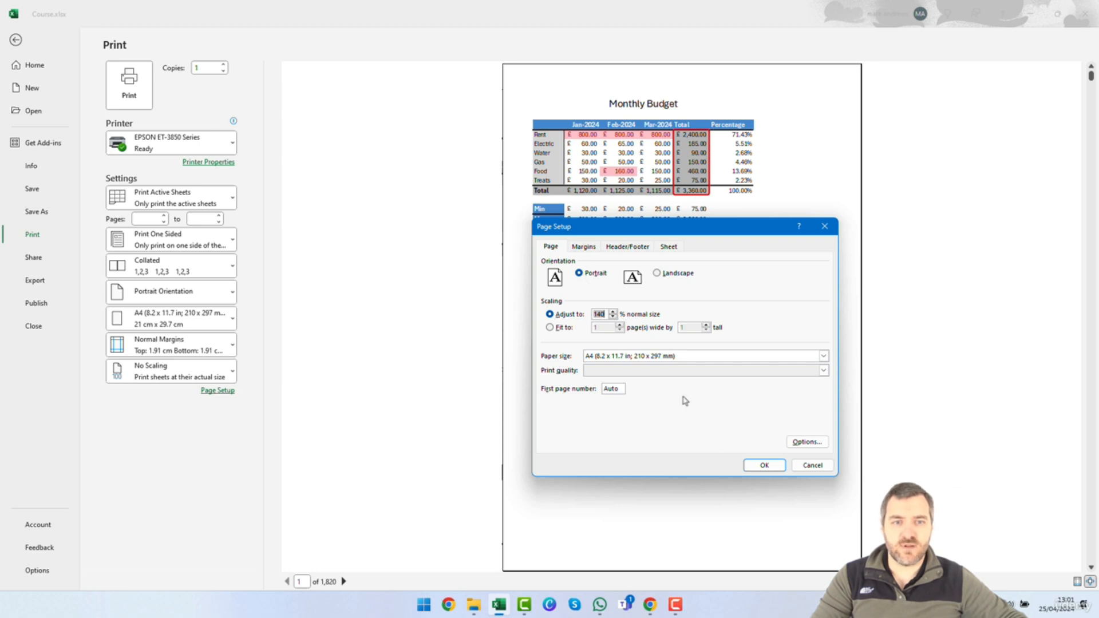
left_click(764, 464)
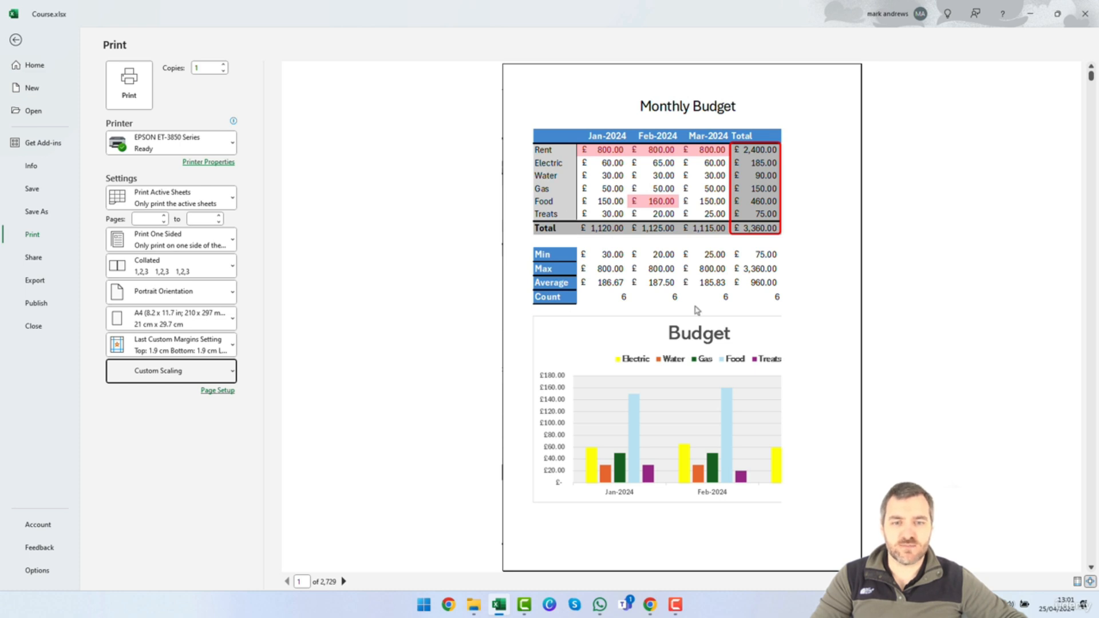
Reduce the custom print scaling so the Percentage column fits on the first page.
left_click(232, 370)
left_click(168, 537)
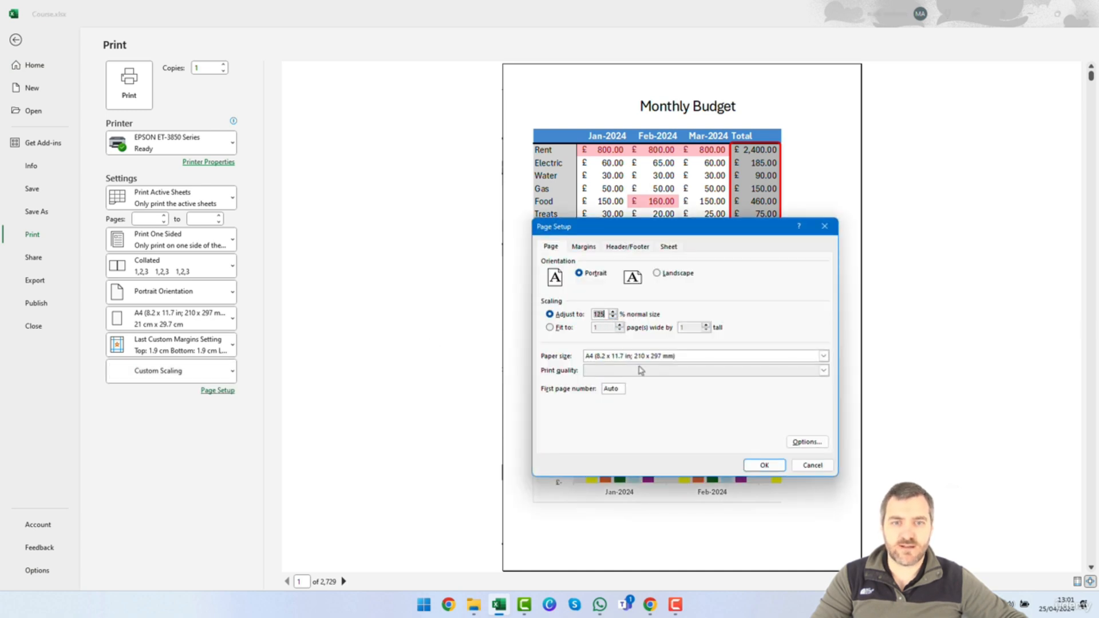
left_click(764, 465)
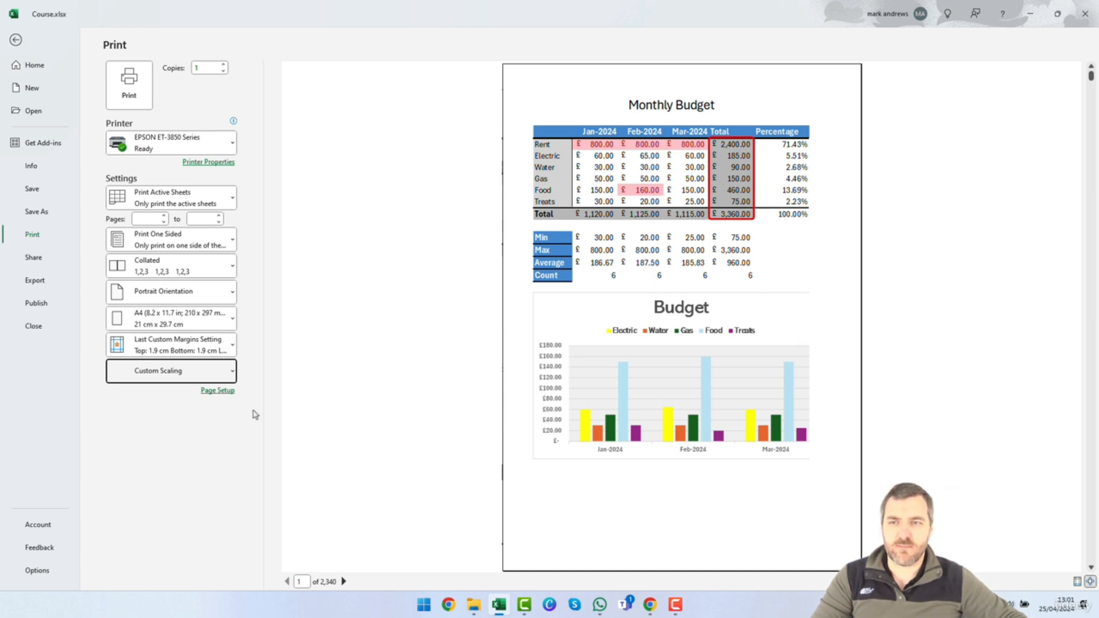
Review the custom margin values in the page setup without changing them.
left_click(223, 350)
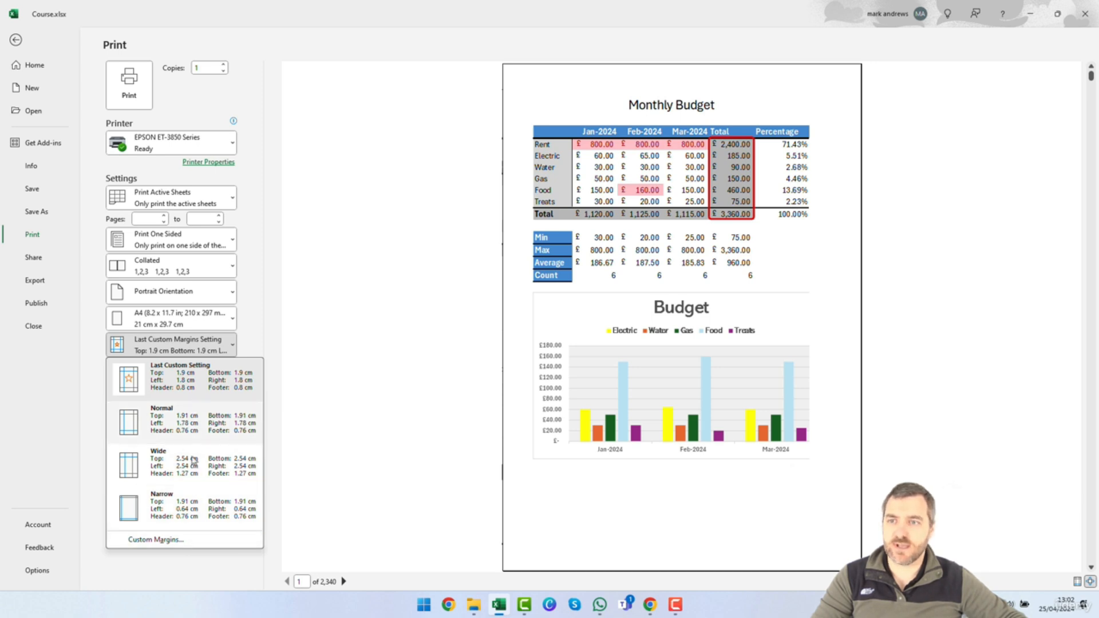
left_click(158, 539)
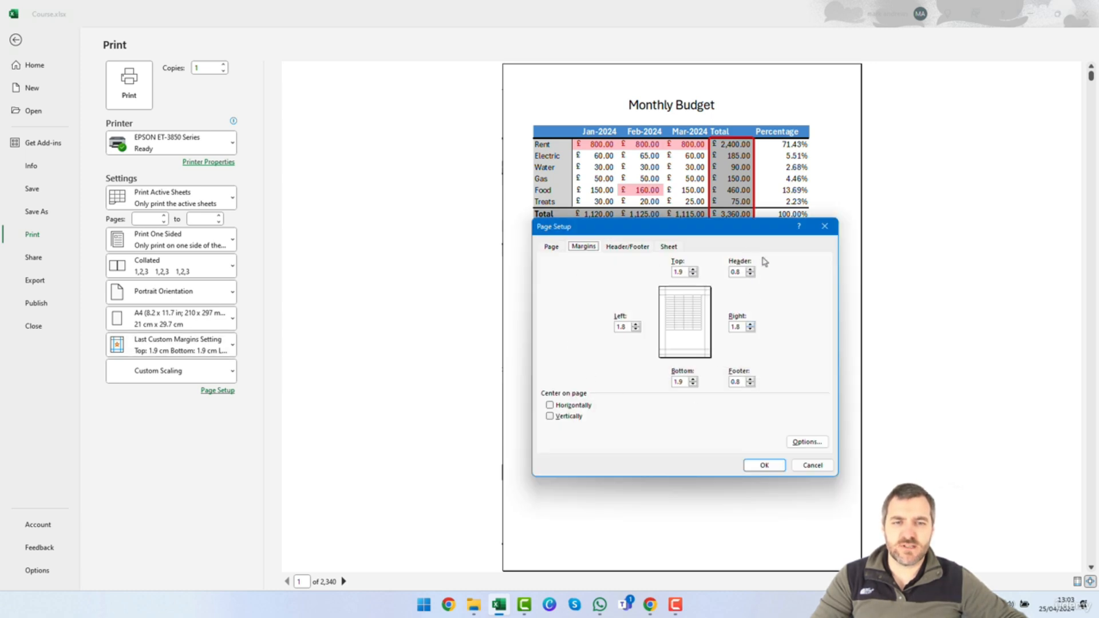
left_click(764, 465)
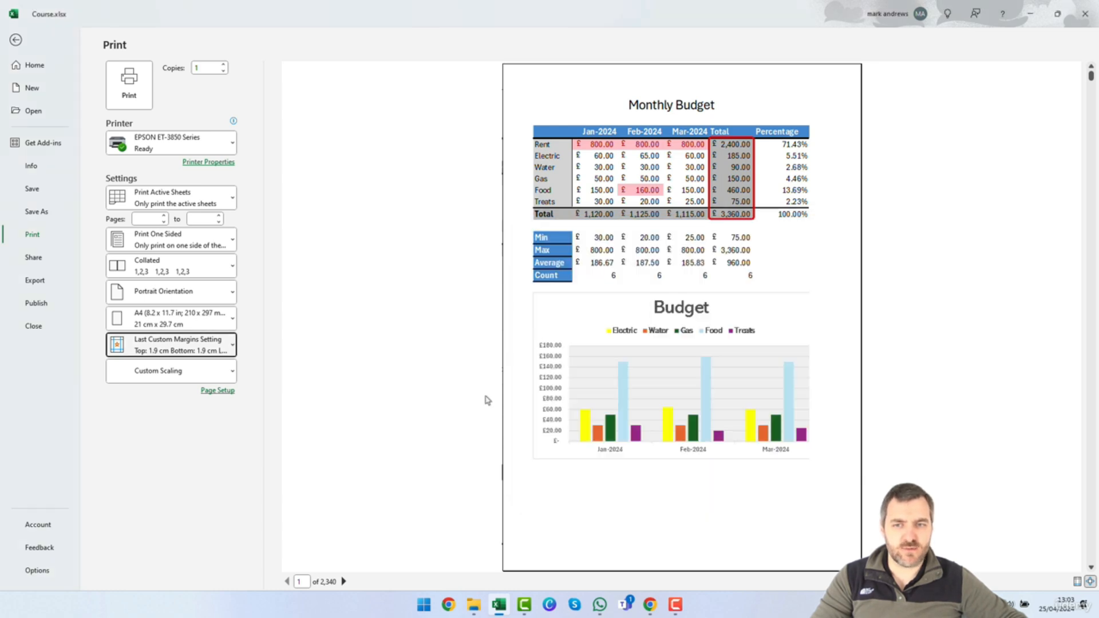
Show the margin guides in the print preview, narrow the side margins, and reduce the top margin to about 1.63 cm.
left_click(1077, 582)
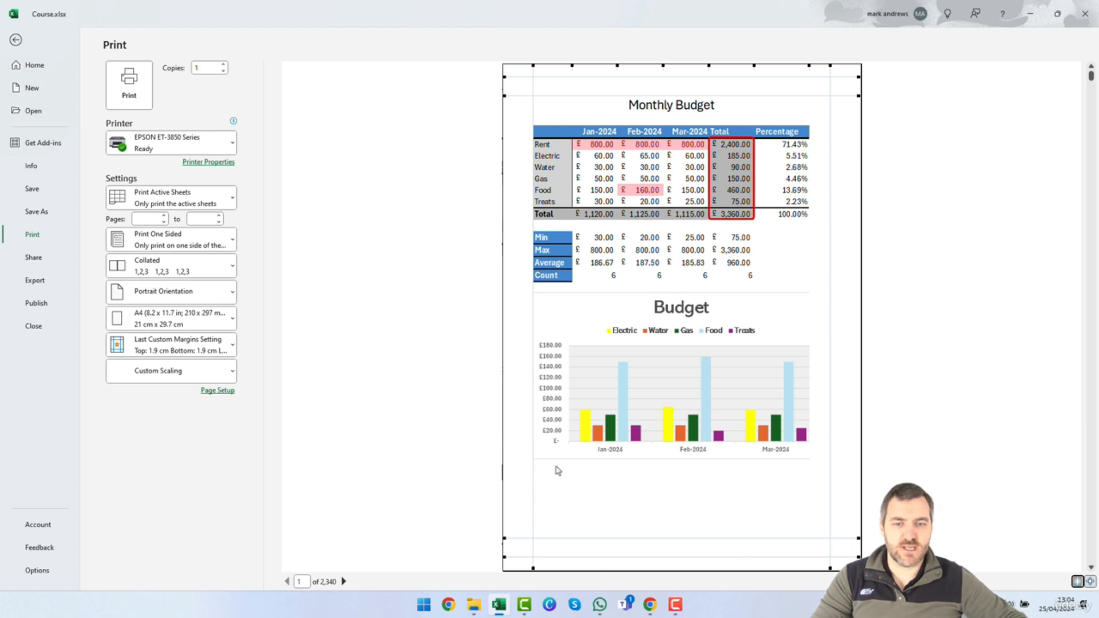
left_click_drag(532, 567, 519, 567)
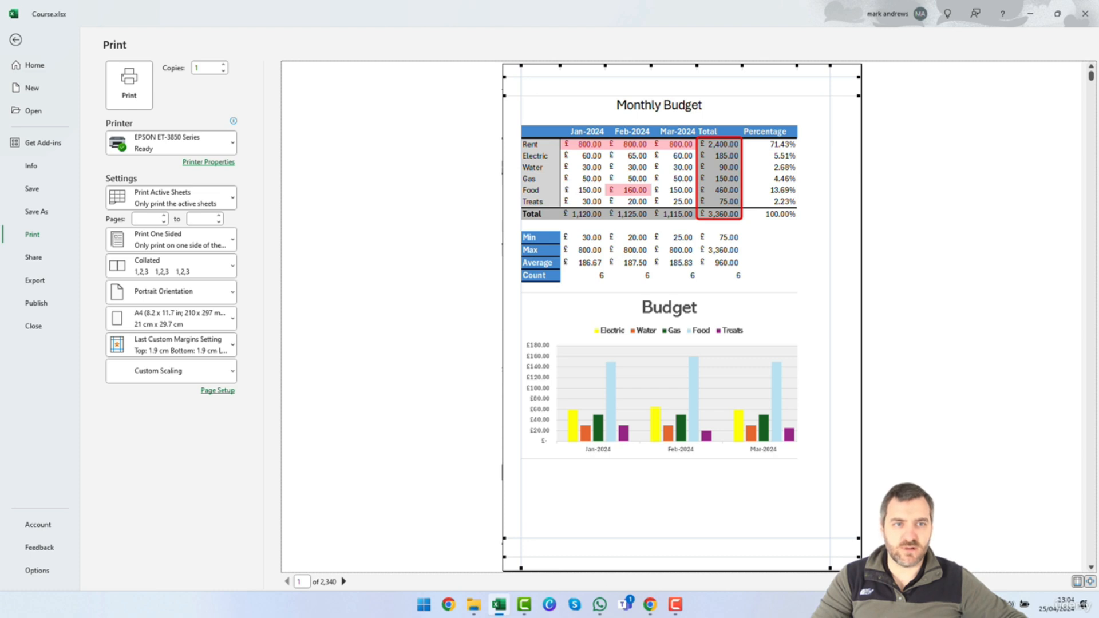
left_click_drag(831, 573, 848, 570)
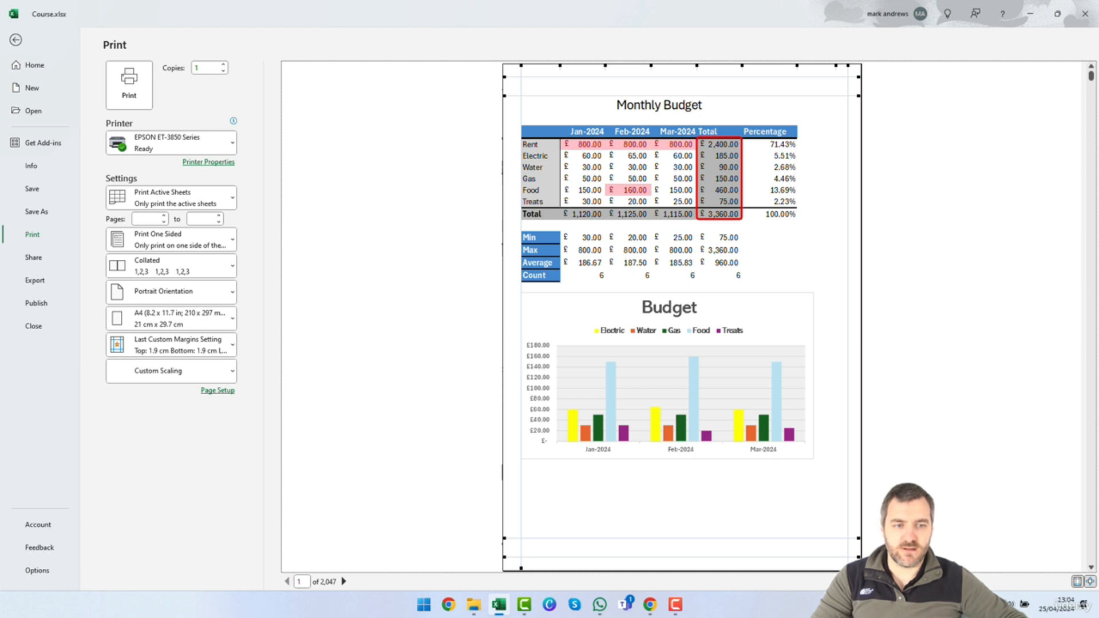
left_click_drag(848, 567, 840, 565)
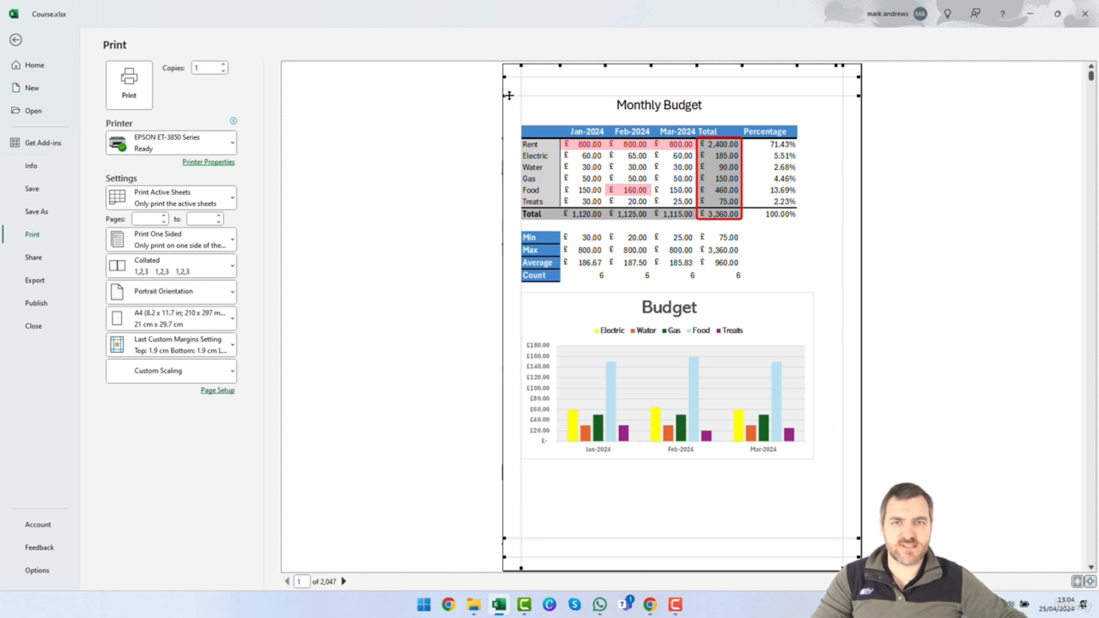
left_click_drag(504, 95, 503, 90)
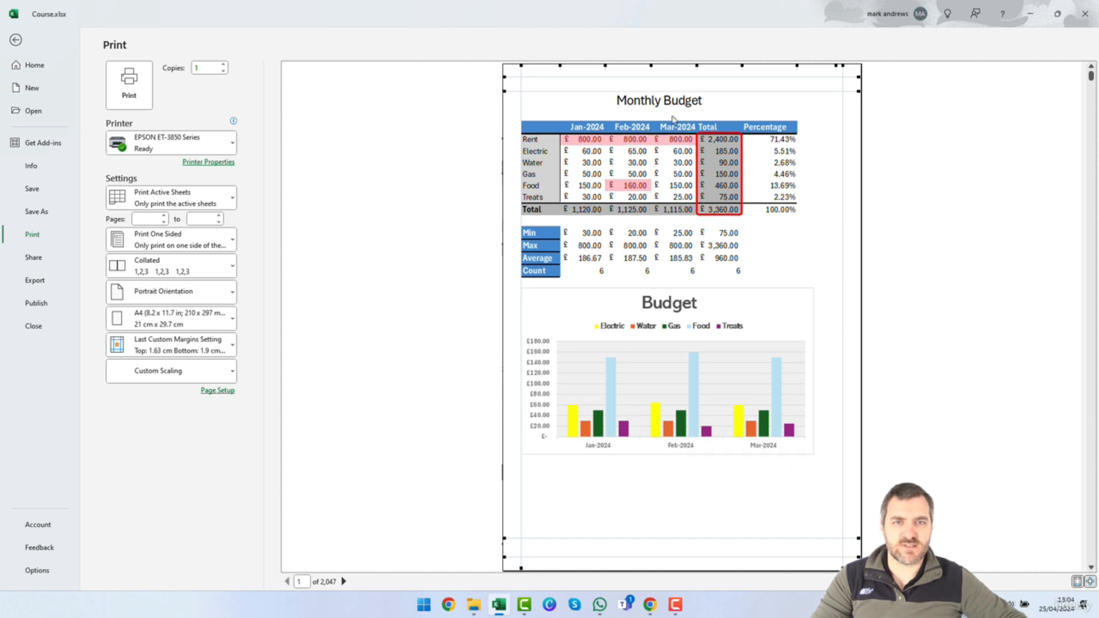
Widen the category column and slightly widen the Total column in the print preview, checking the chart's overflow onto page 2.
left_click_drag(558, 65, 567, 67)
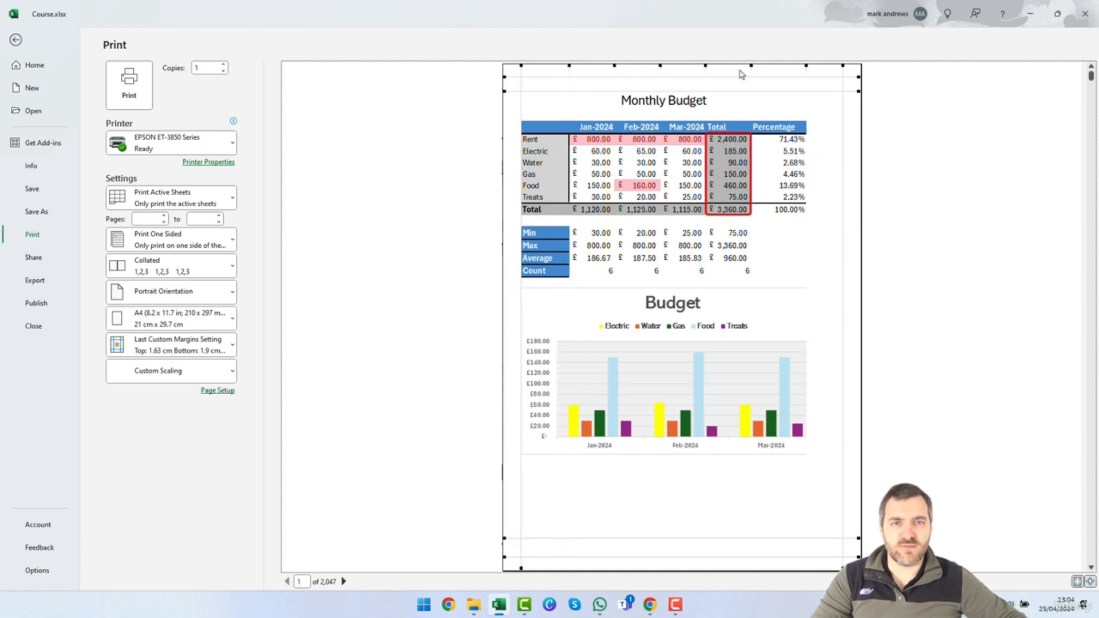
mouse_move(750, 65)
left_mouse_down()
mouse_move(769, 64)
mouse_move(753, 63)
left_mouse_up()
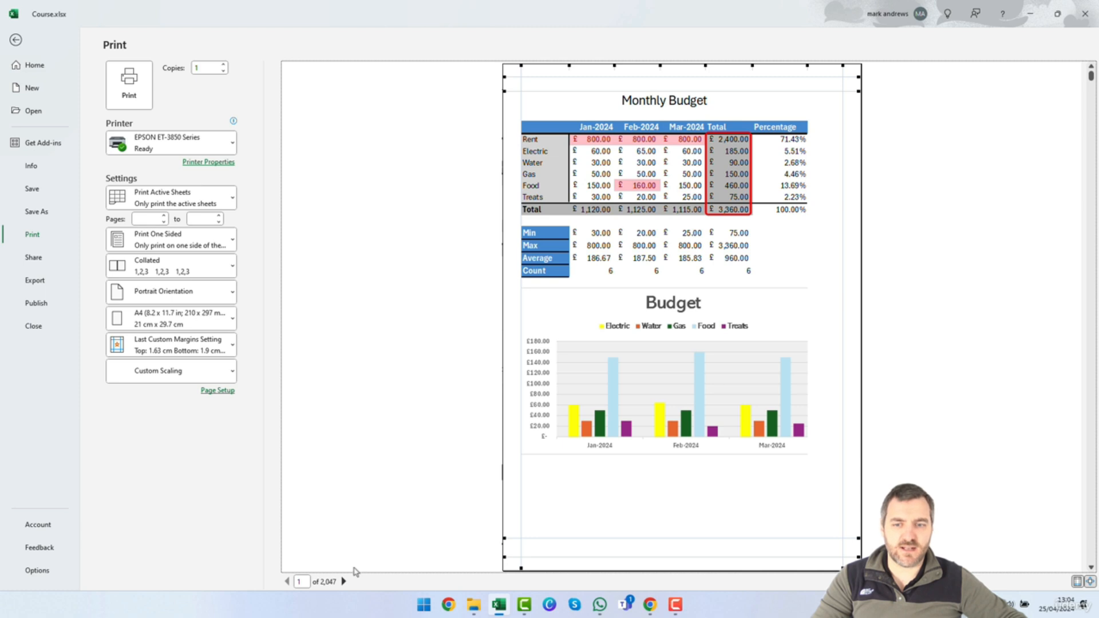
left_click(344, 581)
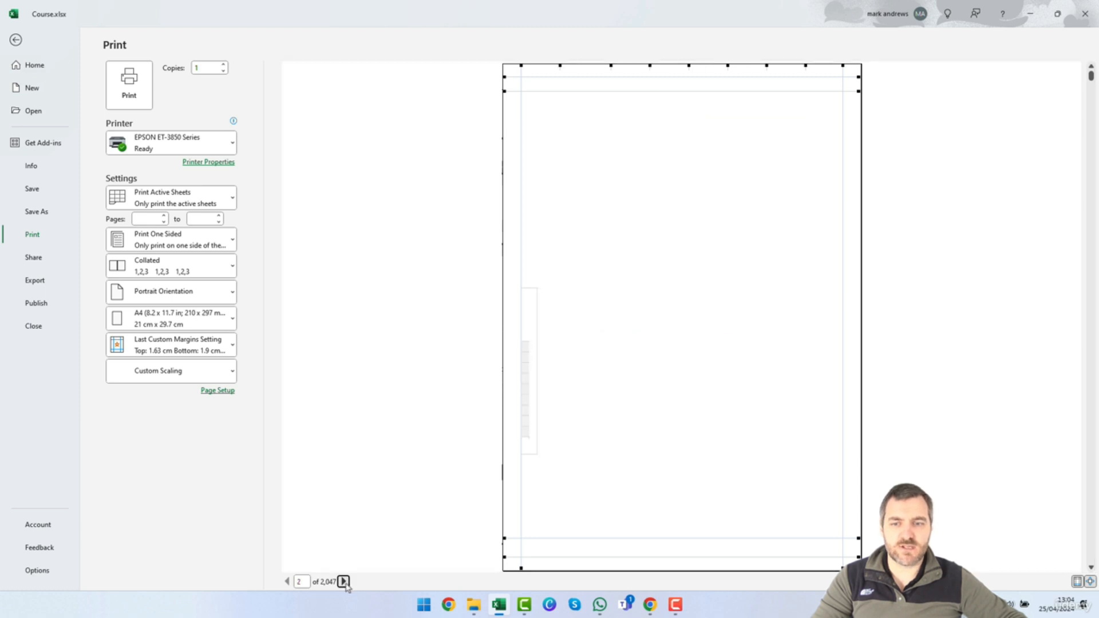
left_click(287, 582)
Readjust the left and right margins in the print preview so the whole Budget chart fits on the first page.
left_click_drag(520, 66, 514, 66)
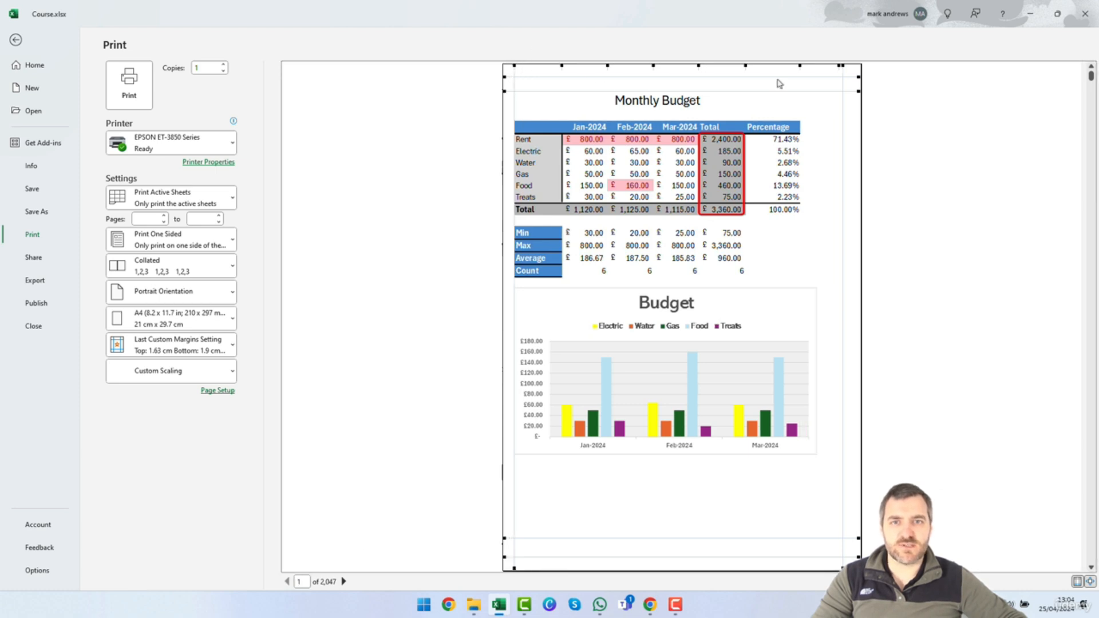
left_click_drag(840, 66, 855, 66)
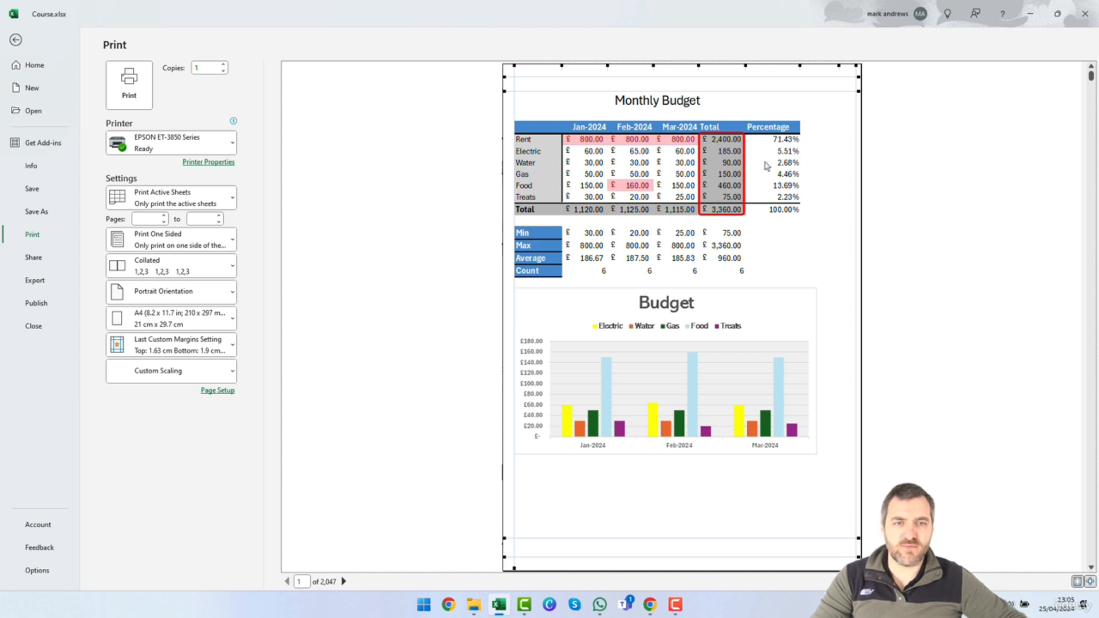
mouse_move(514, 68)
left_mouse_down()
mouse_move(538, 68)
mouse_move(523, 69)
left_mouse_up()
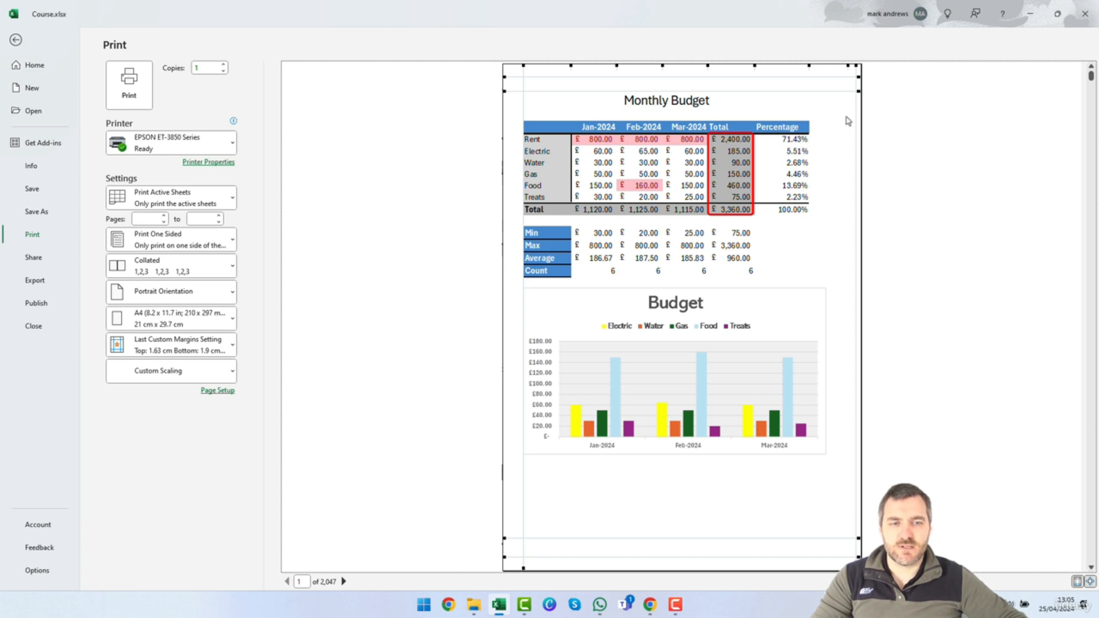
left_click_drag(854, 65, 849, 66)
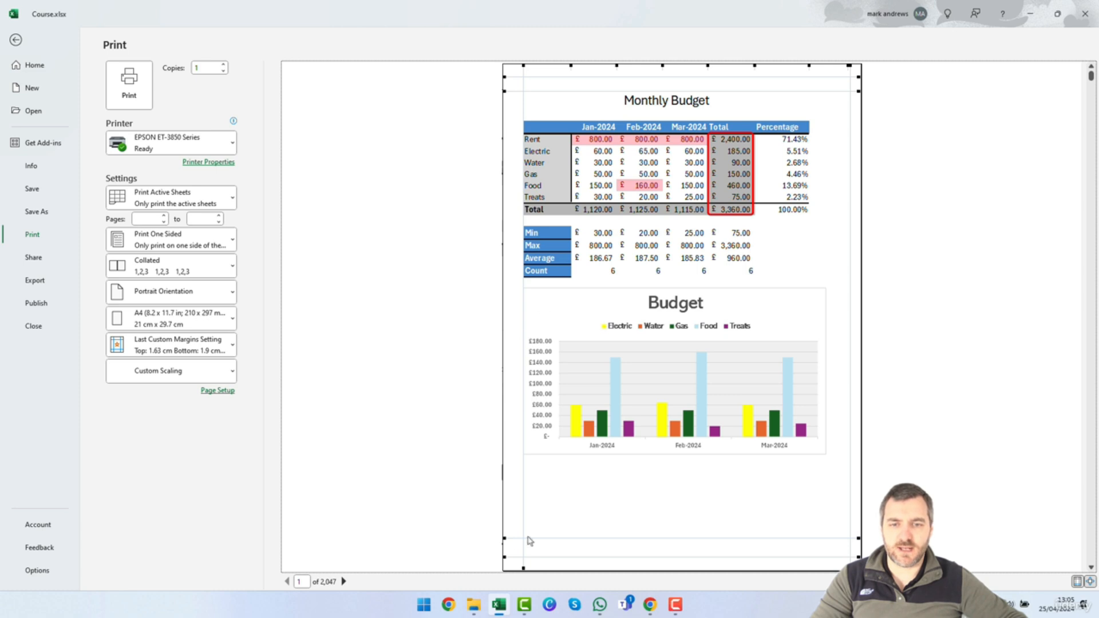
Page through the print preview to check the following pages and return to page 1.
double_click(343, 582)
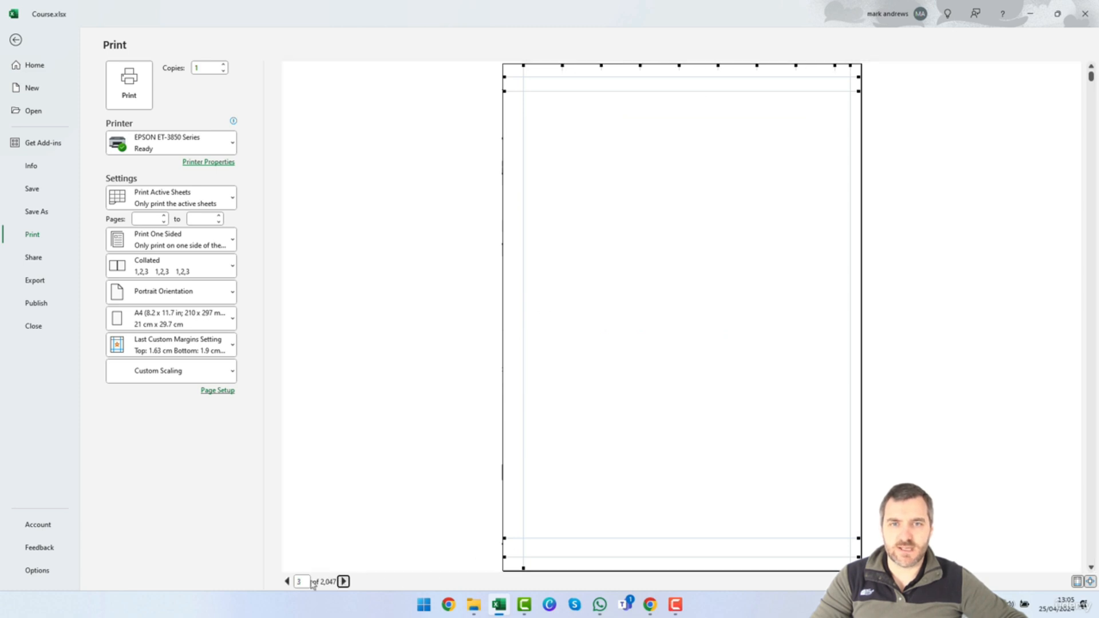
left_click(287, 581)
left_click(287, 582)
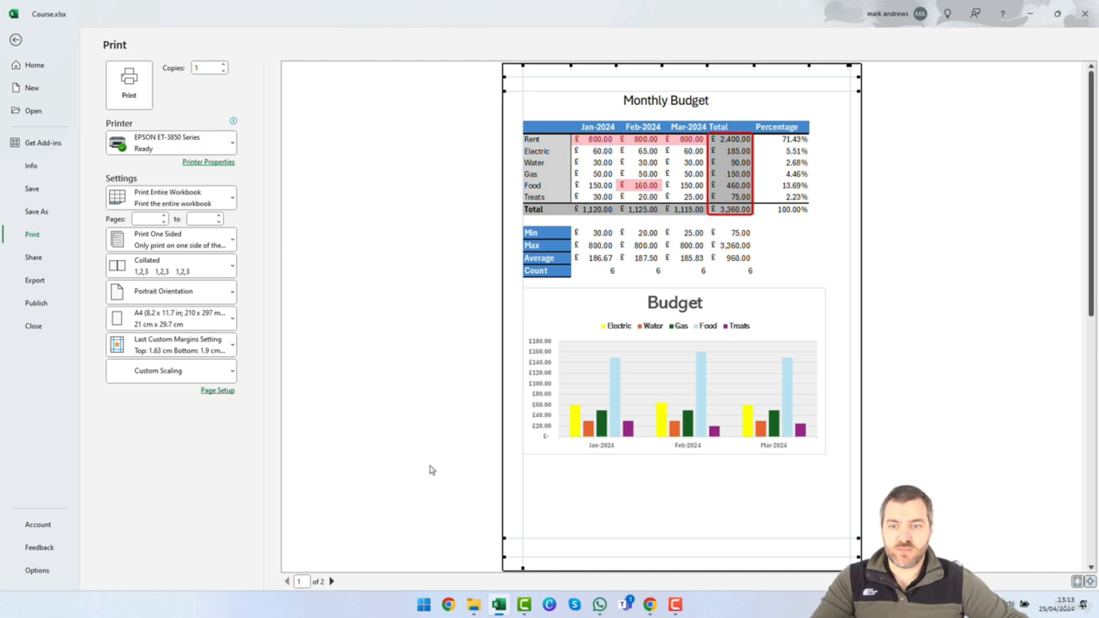
left_click(331, 581)
left_click(287, 581)
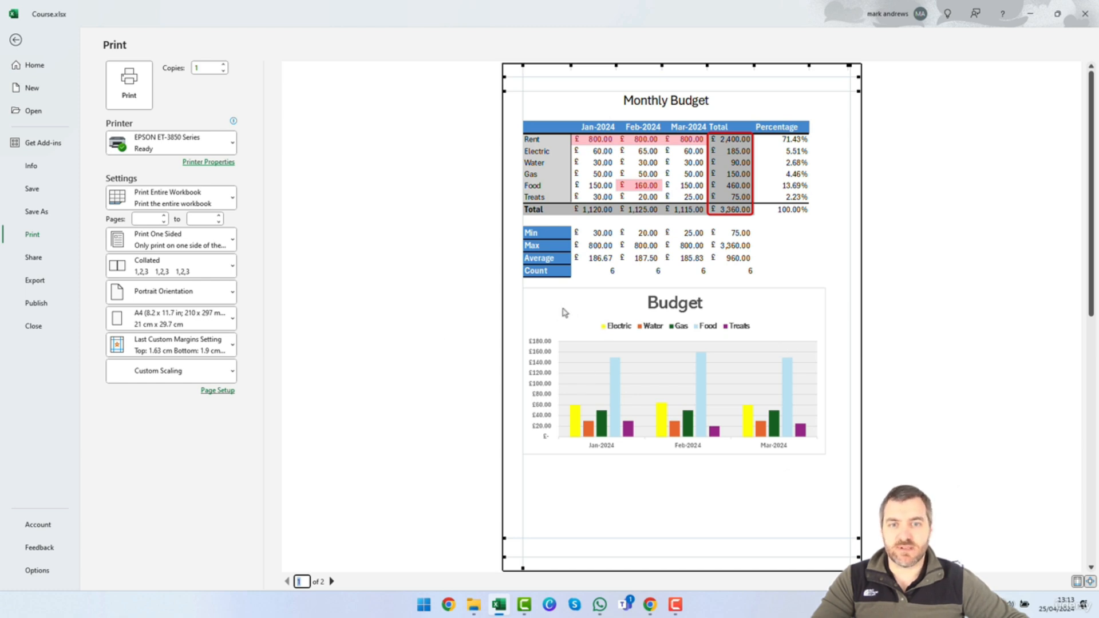
Leave the print preview and switch the Main sheet to Page Layout view.
left_click(15, 41)
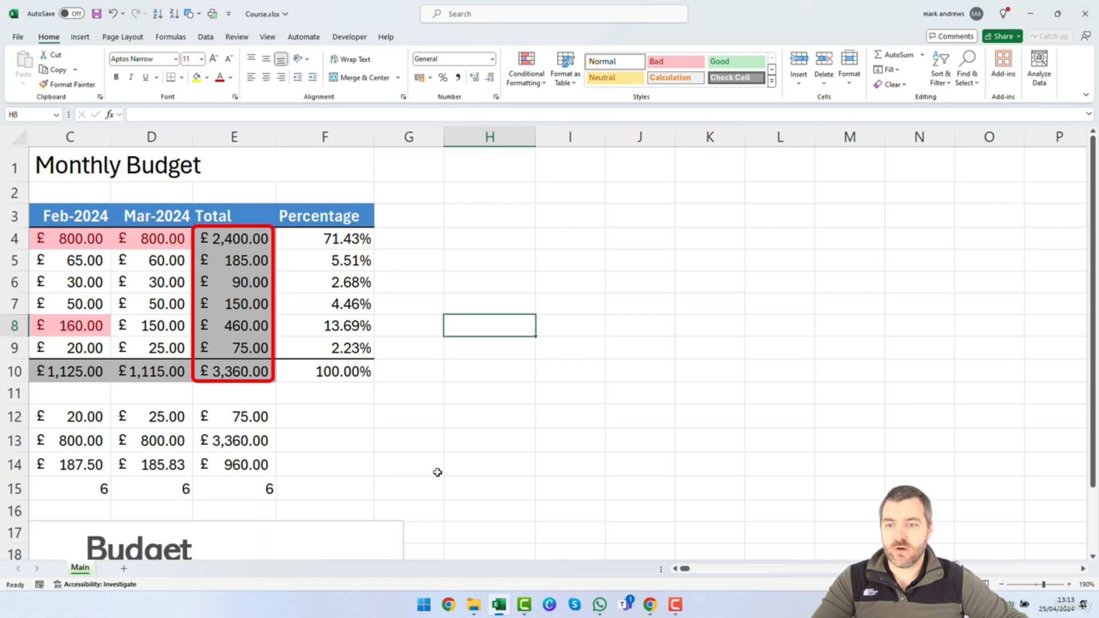
scroll(369, 422, "down", 4)
scroll(367, 422, "up", 4)
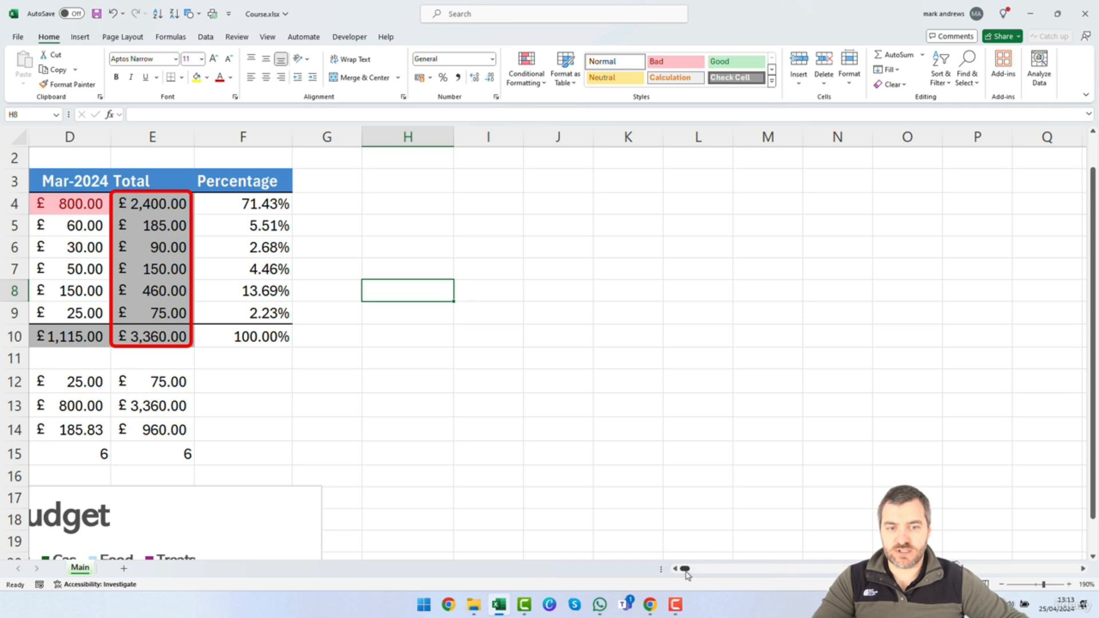
left_click_drag(685, 574, 679, 574)
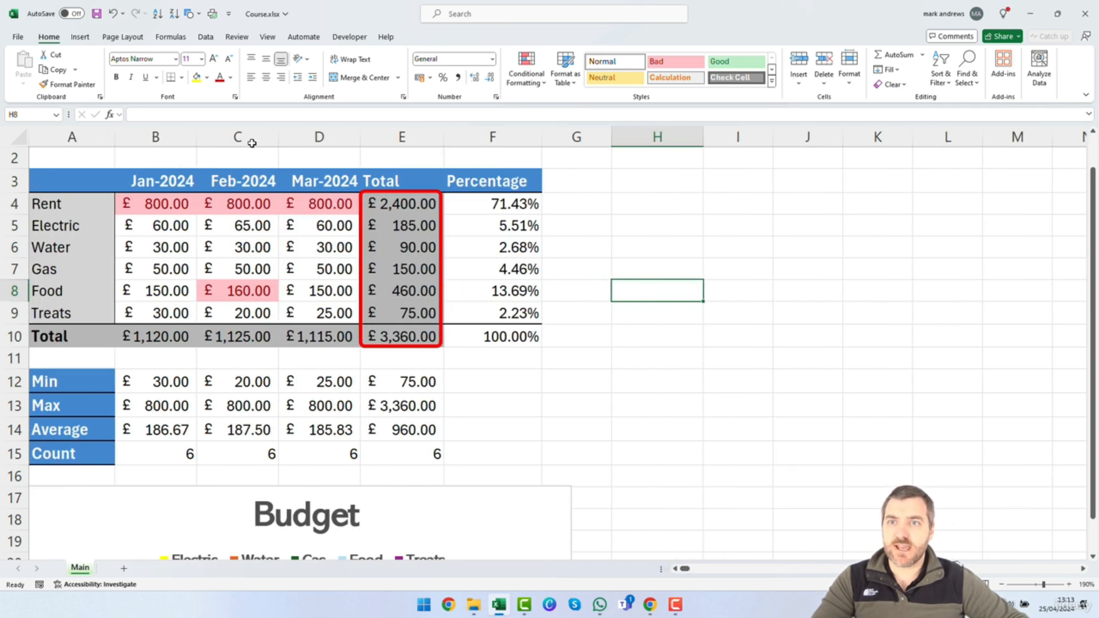
left_click(266, 38)
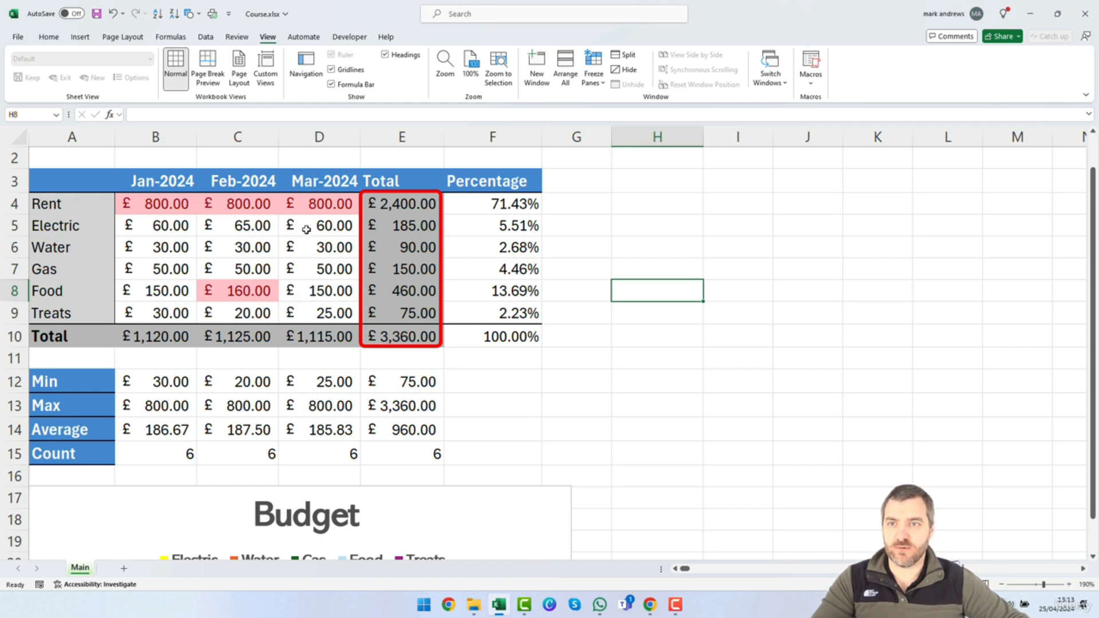
left_click(238, 71)
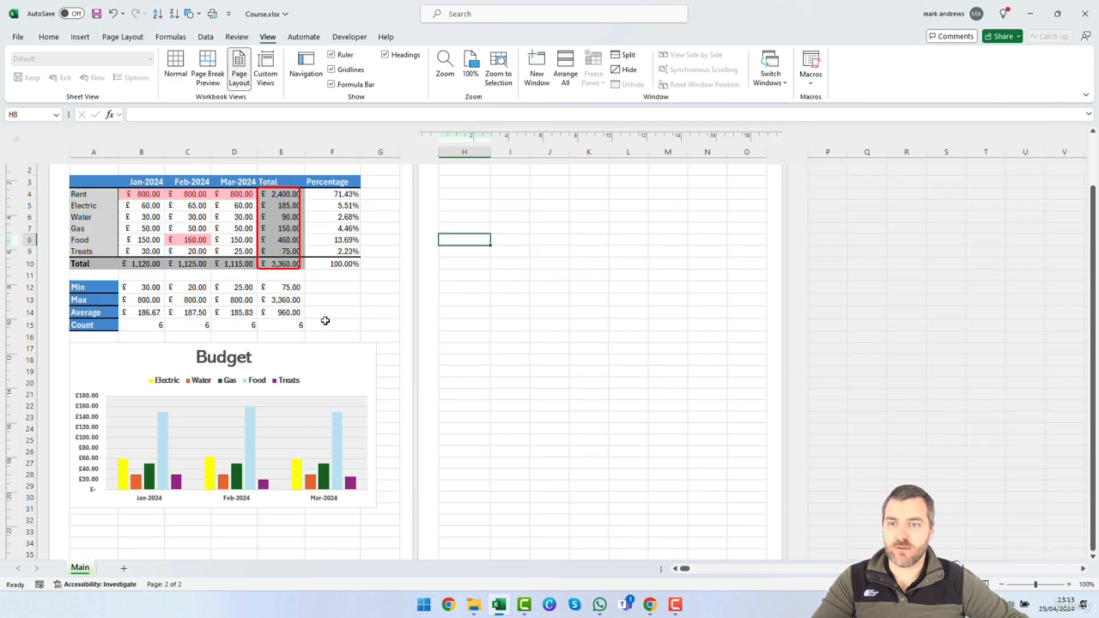
Examine how the budget table and Budget chart are laid out across the pages, down to the first page's footer.
scroll(437, 351, "down", 1)
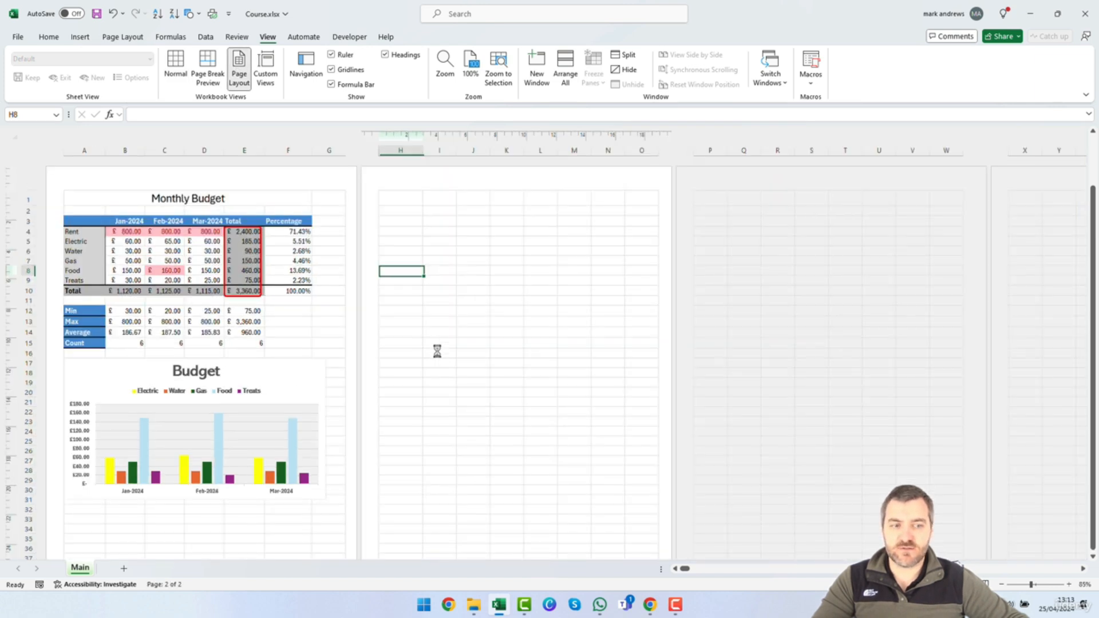
scroll(435, 353, "down", 4)
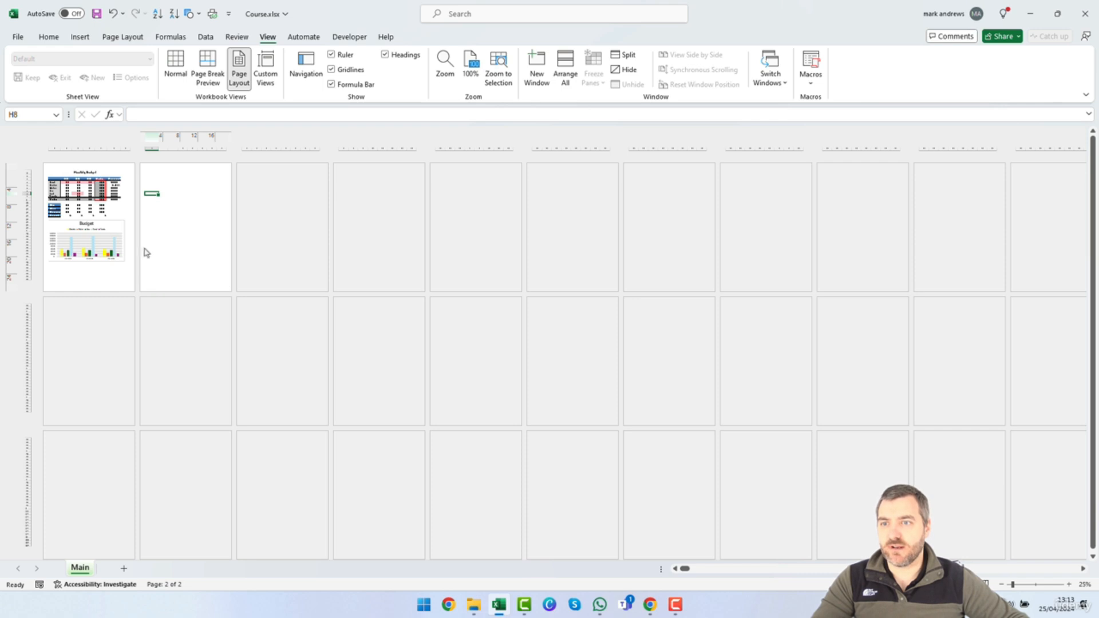
scroll(194, 248, "up", 5)
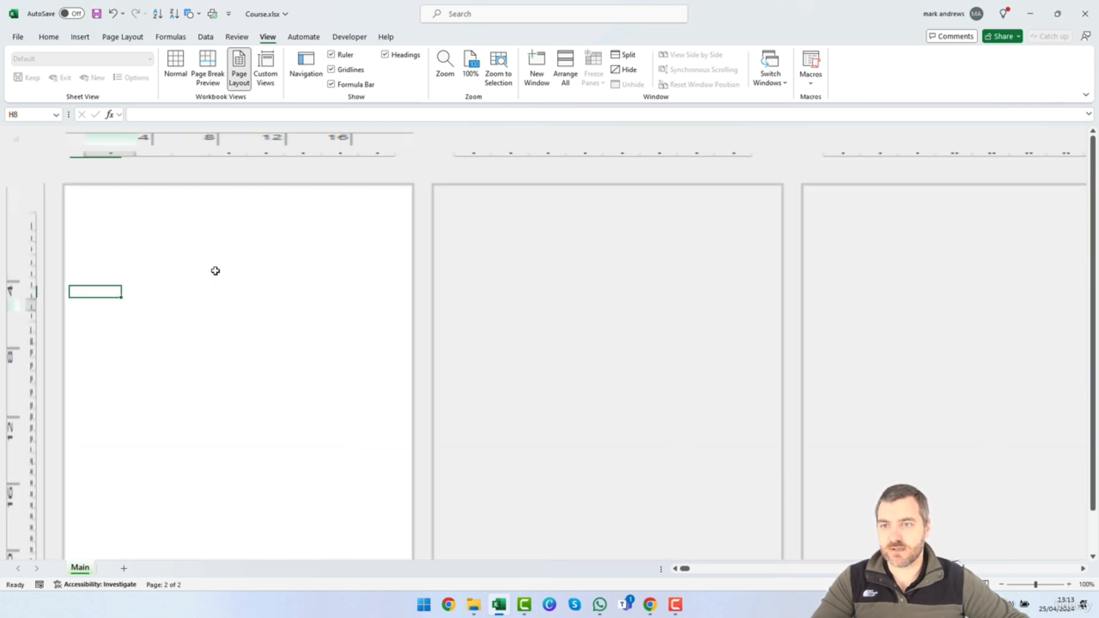
left_click_drag(685, 570, 678, 569)
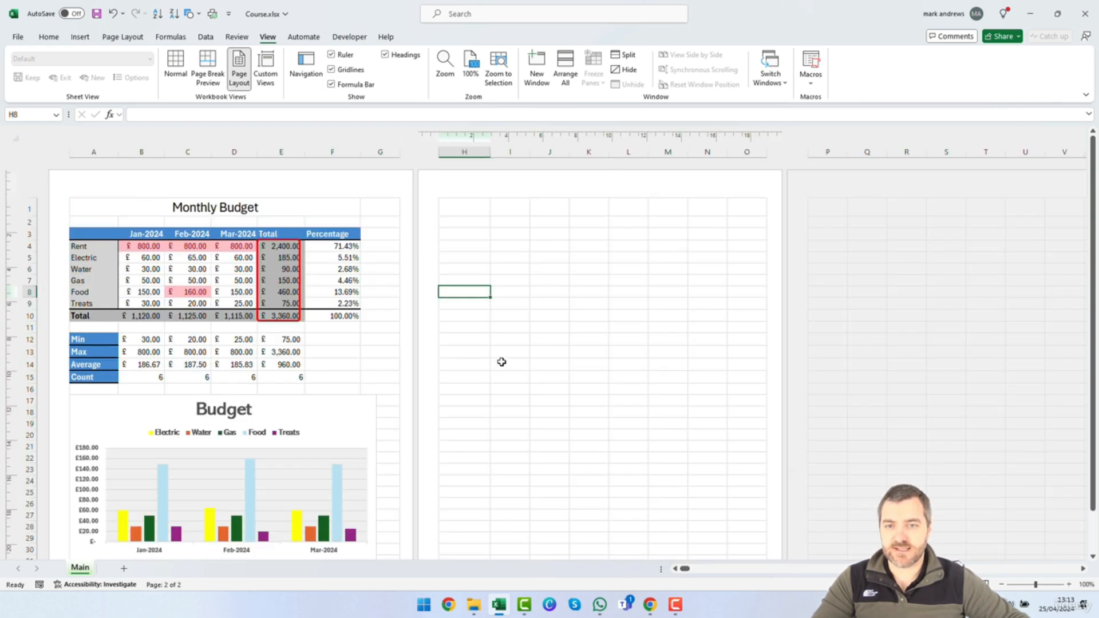
scroll(486, 306, "down", 2)
scroll(486, 306, "down", 2)
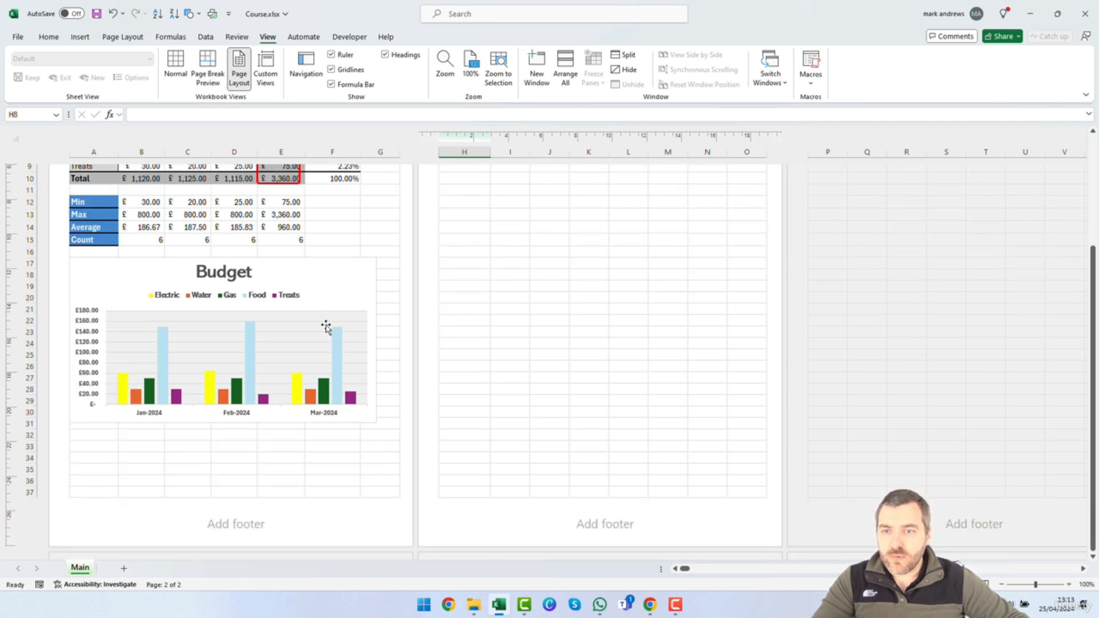
Shift the Budget chart slightly to the right beneath the budget table on the first page.
scroll(295, 277, "up", 3)
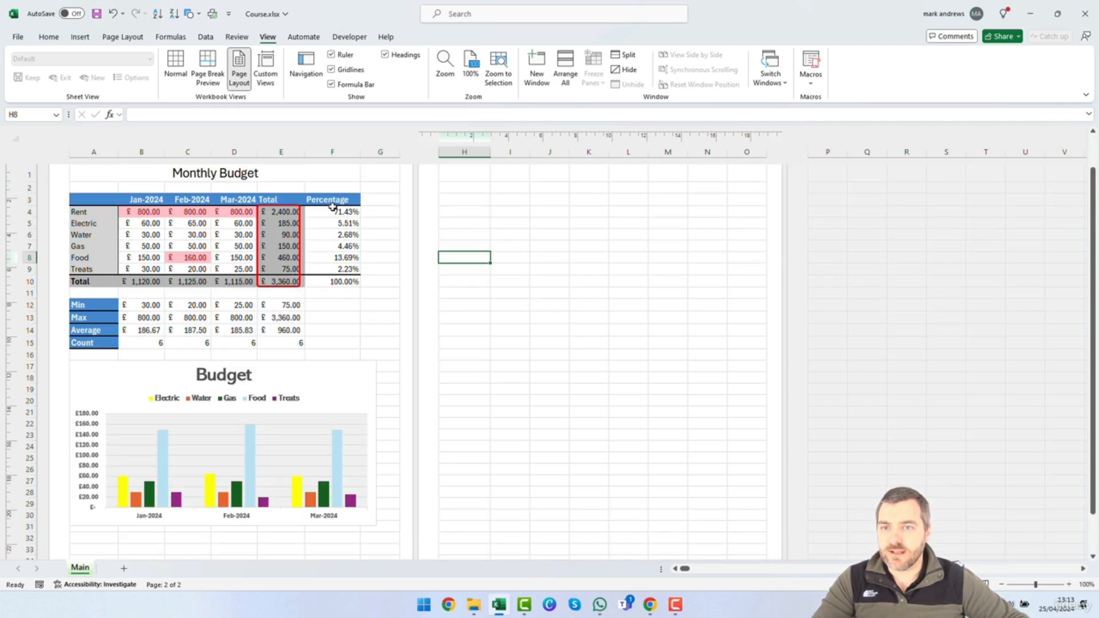
scroll(401, 274, "up", 1)
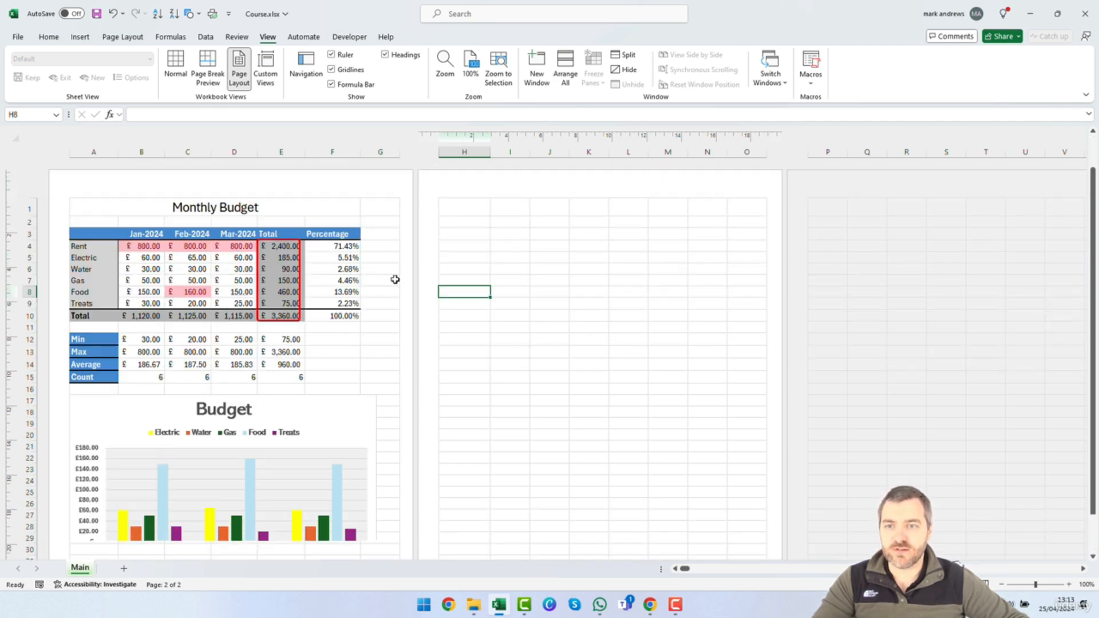
left_click(289, 411)
left_click_drag(290, 410, 309, 410)
Highlight the budget table from A1 through the statistics rows and review how it and the chart occupy the first page.
left_click_drag(100, 210, 269, 375)
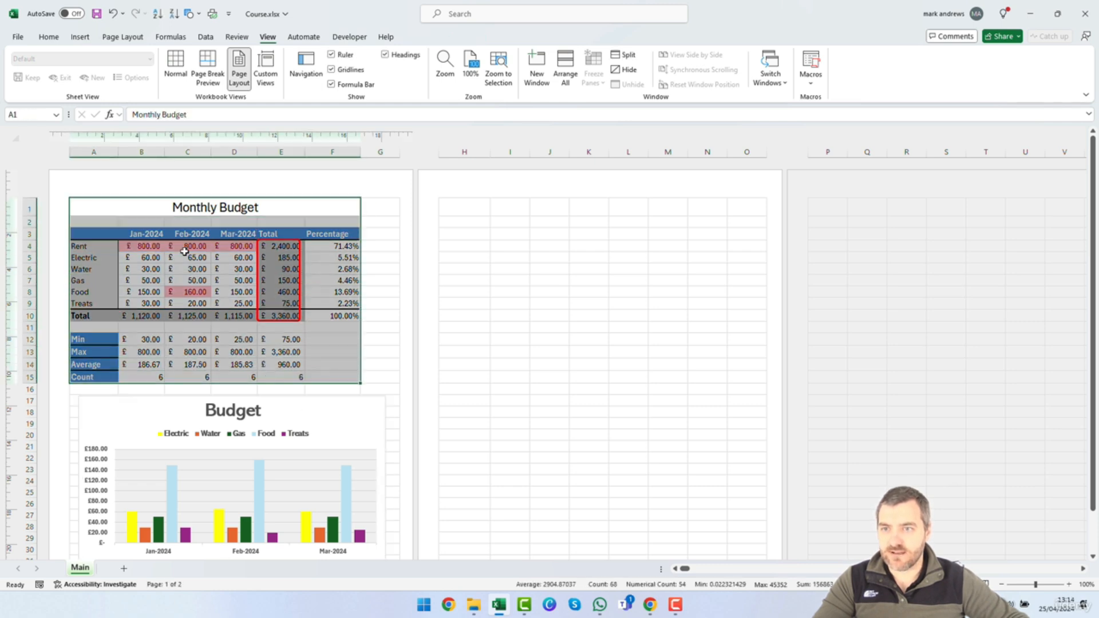
left_click(139, 209)
left_click_drag(141, 210, 221, 346)
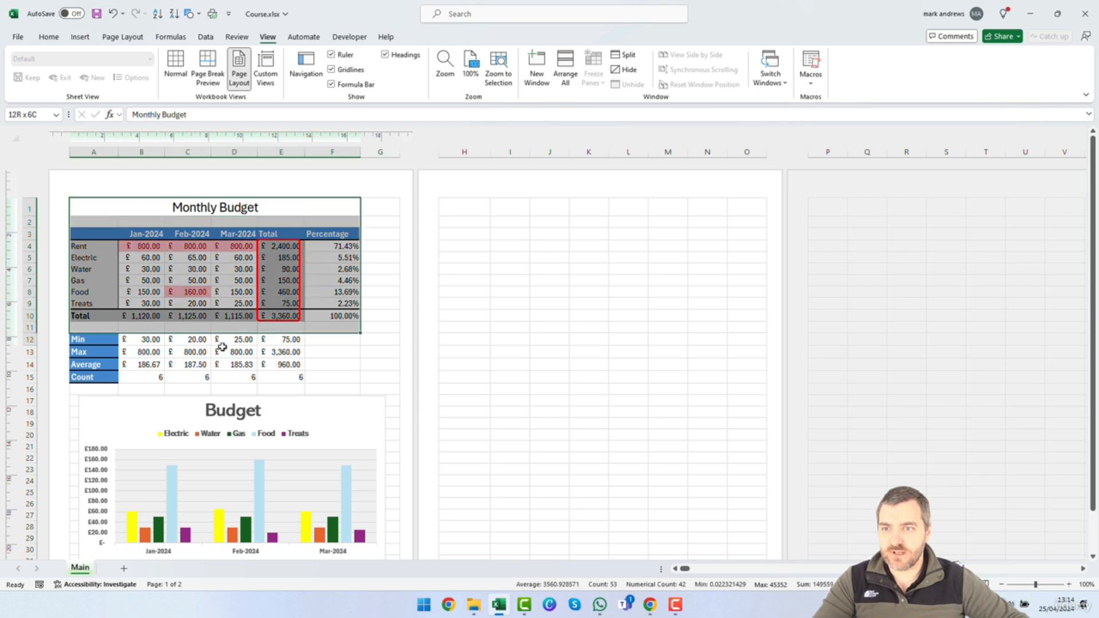
left_click_drag(221, 346, 246, 375)
left_click(464, 339)
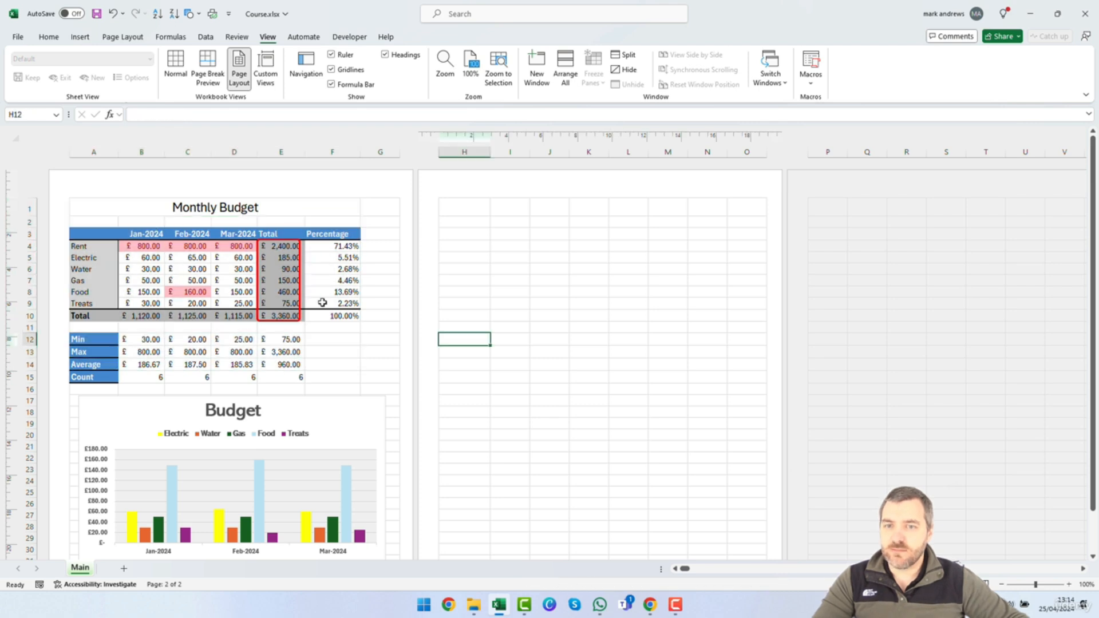
scroll(338, 305, "down", 1)
scroll(339, 305, "down", 7)
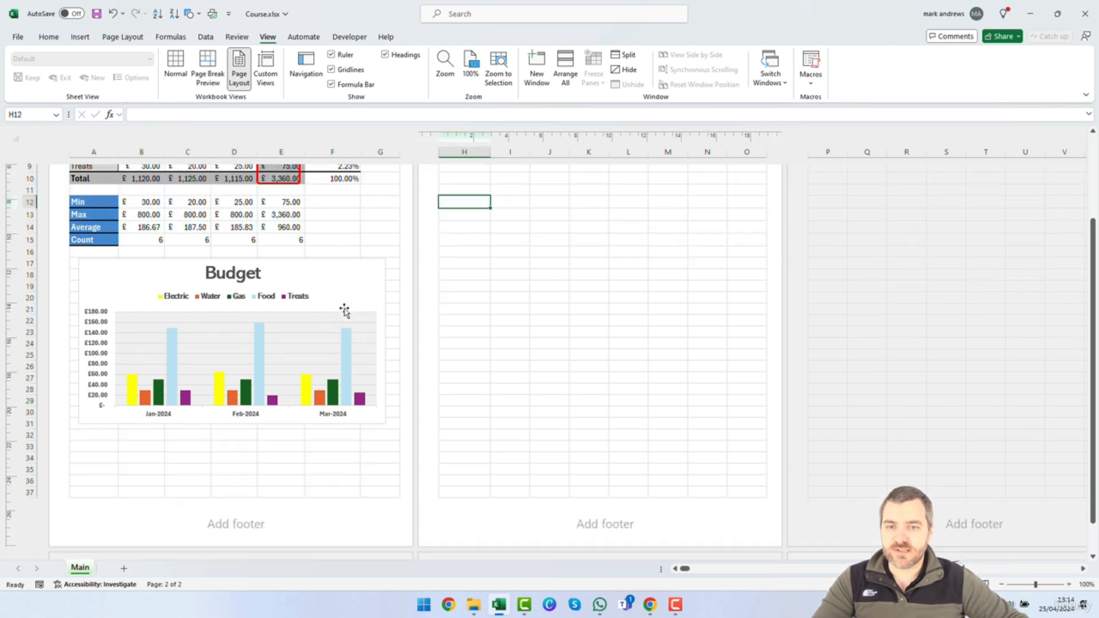
scroll(486, 343, "up", 4)
scroll(483, 269, "up", 3)
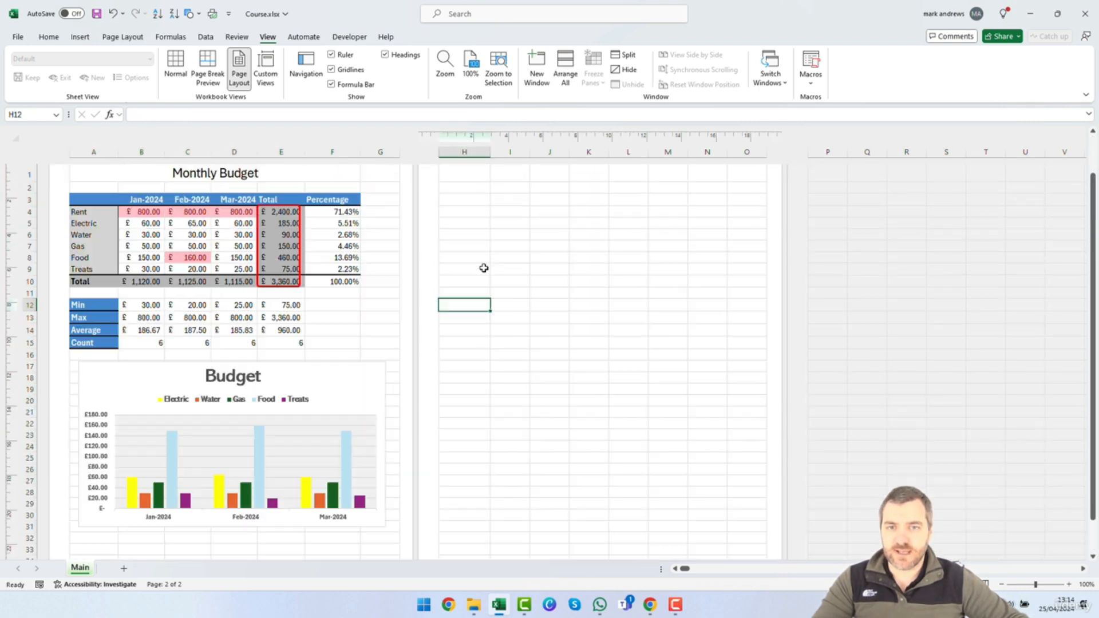
Highlight the second page's cells from H1 across to column O and downwards to examine the blank page beside the budget.
left_click(466, 179)
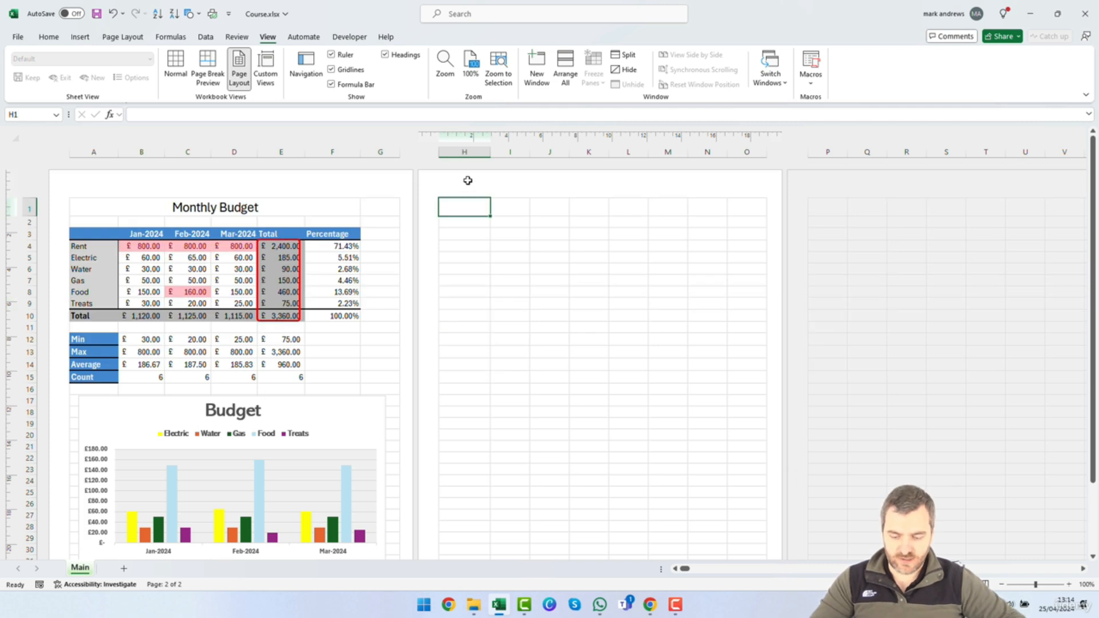
key("ctrl+shift+Right")
key("ctrl+shift+Left")
key("shift+Right")
key("shift+Right")
key("shift+Right")
key("shift+Right")
key("shift+Right")
key("shift+Right")
key("shift+Right")
key("shift+Right")
key("shift+Right")
key("shift+Right")
key("shift+Right")
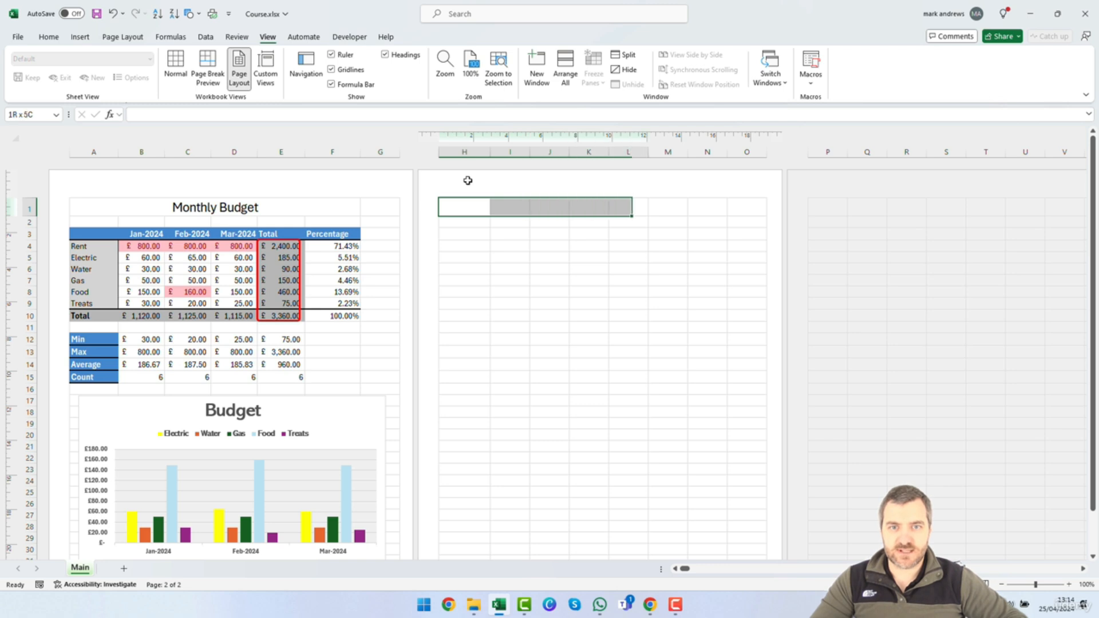
key("shift+Right")
key("shift+Right")
key("shift+Right")
key("ctrl+shift+Down")
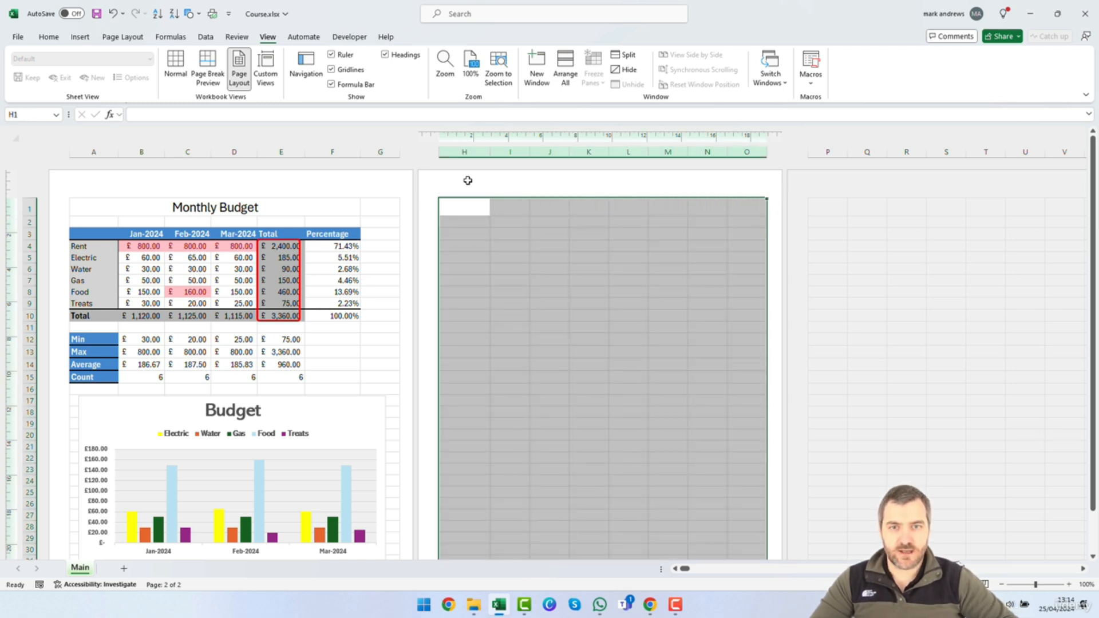
left_click(306, 344)
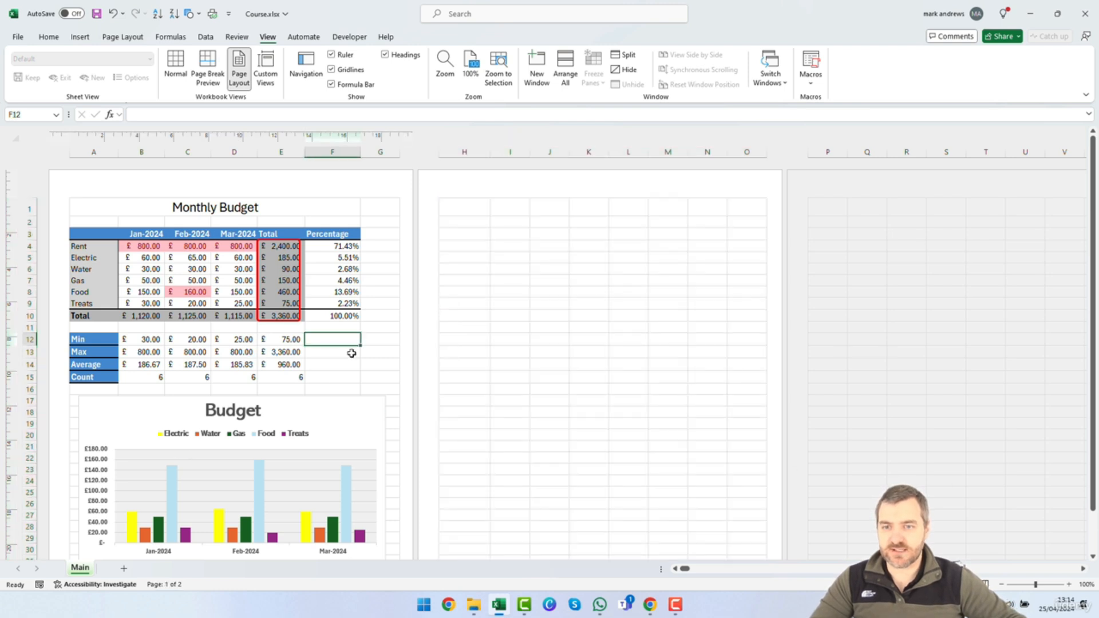
scroll(437, 298, "down", 4)
scroll(432, 313, "up", 4)
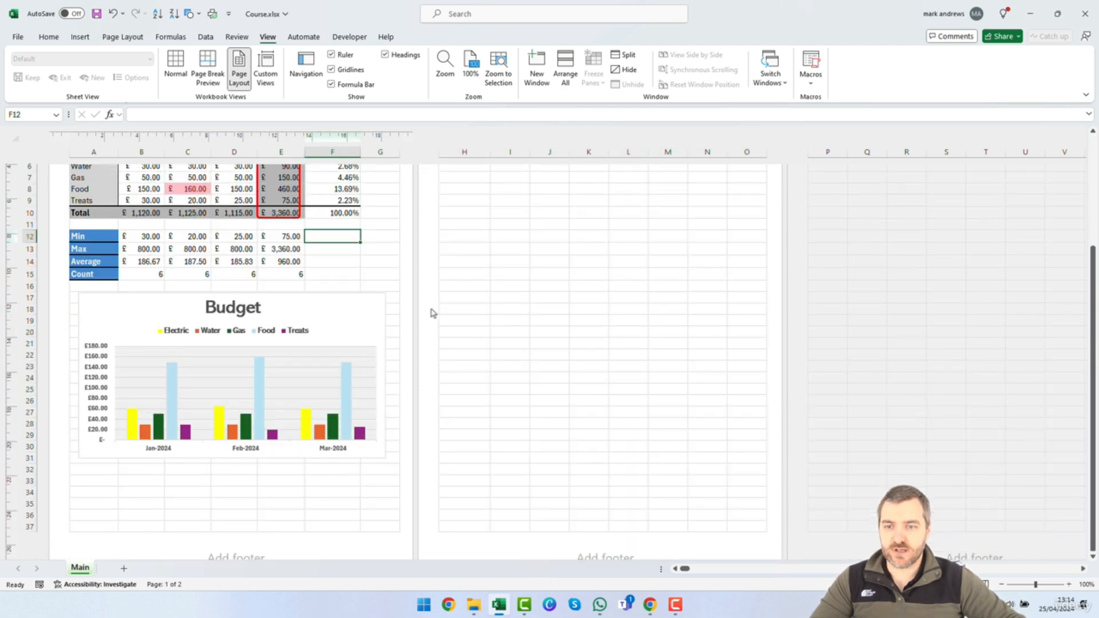
Select the Budget chart, return the sheet to Normal view, and check the print preview of the selected chart alone.
left_click(325, 408)
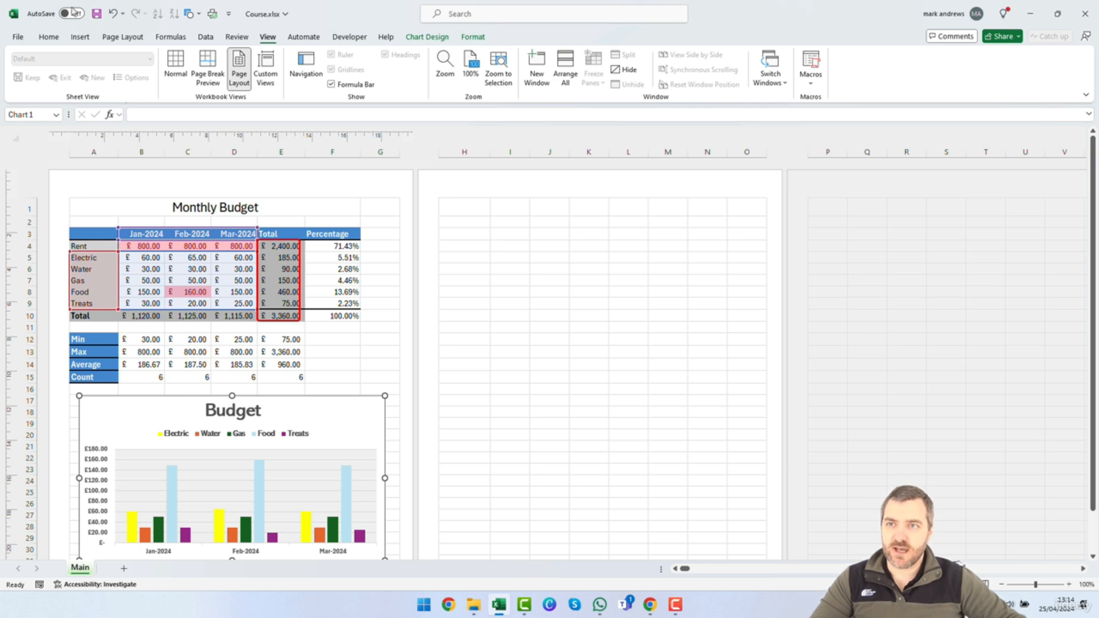
left_click(175, 67)
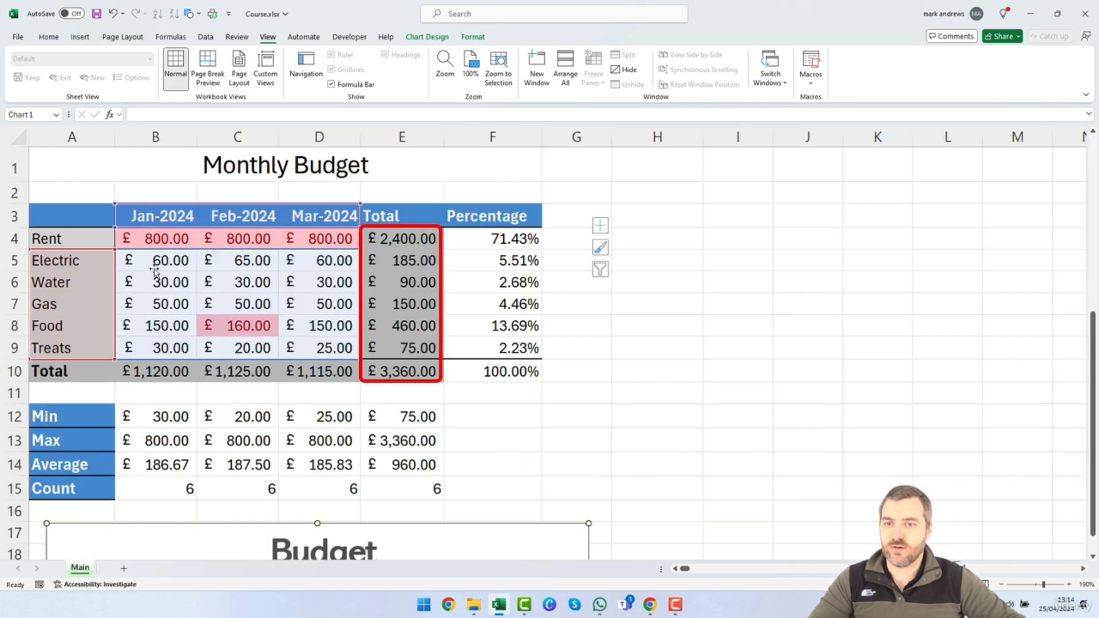
left_click(17, 38)
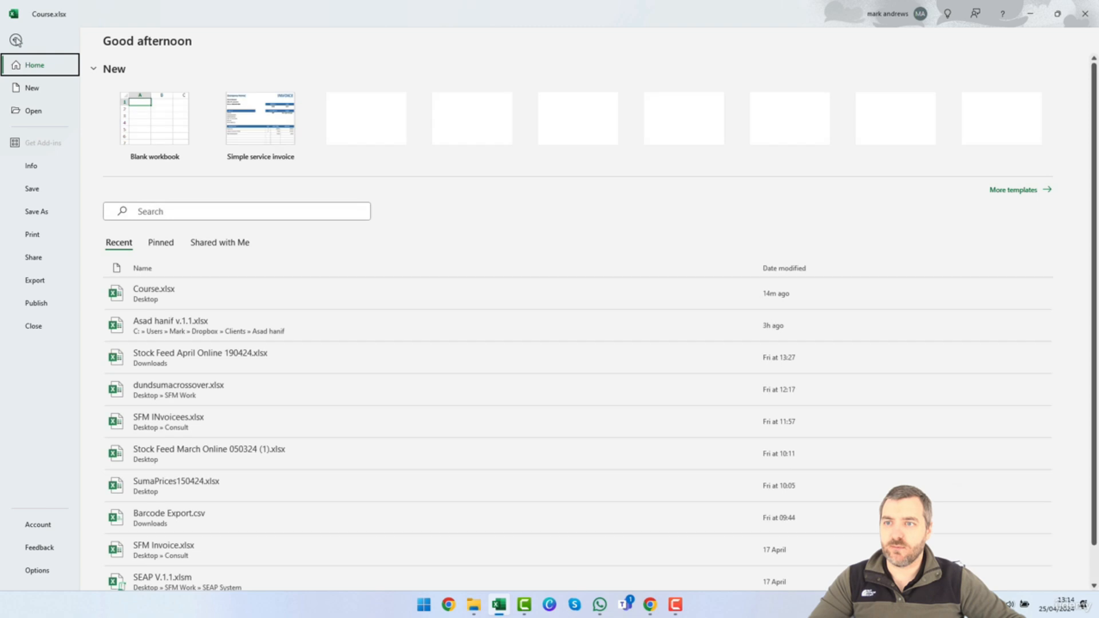
left_click(33, 234)
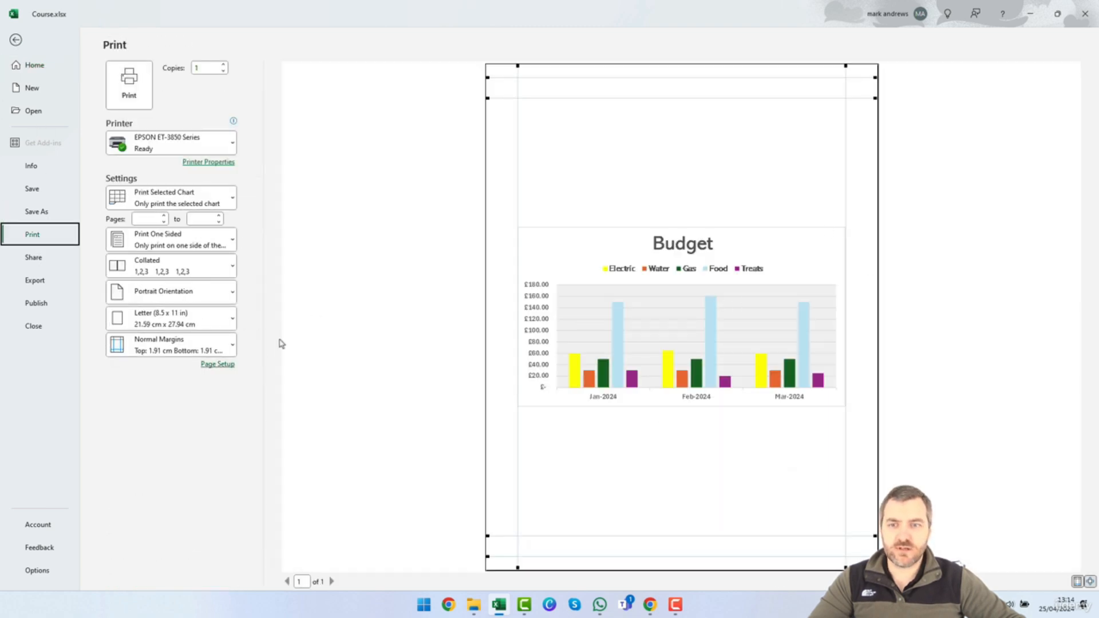
key("Escape")
Deselect the Budget chart and set the whole sheet's print orientation to landscape.
scroll(580, 278, "down", 9)
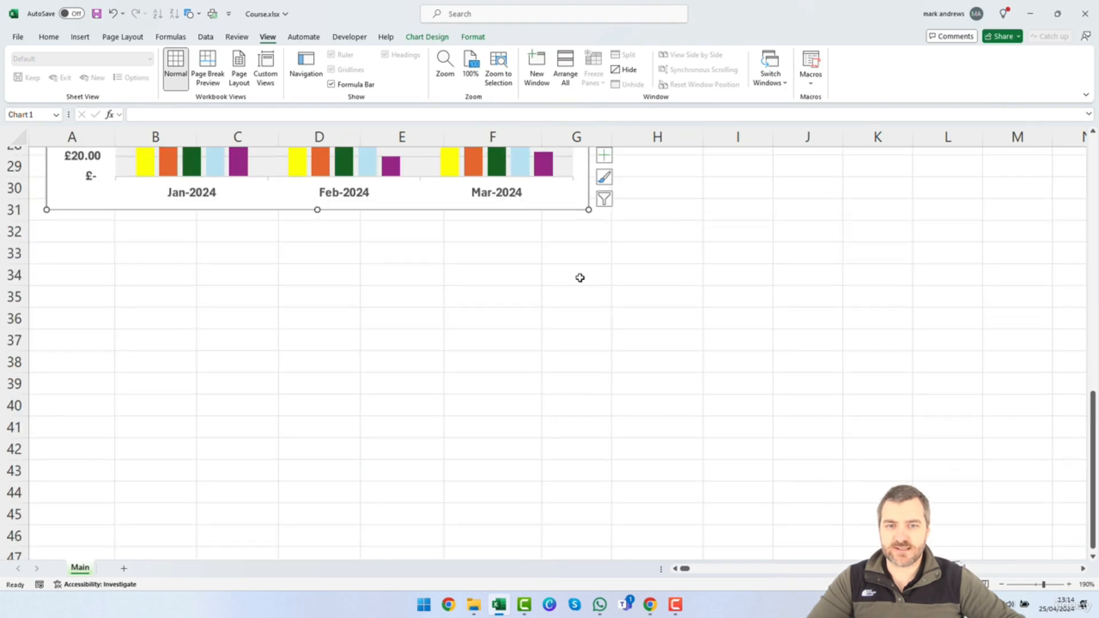
left_click(579, 278)
scroll(550, 278, "up", 9)
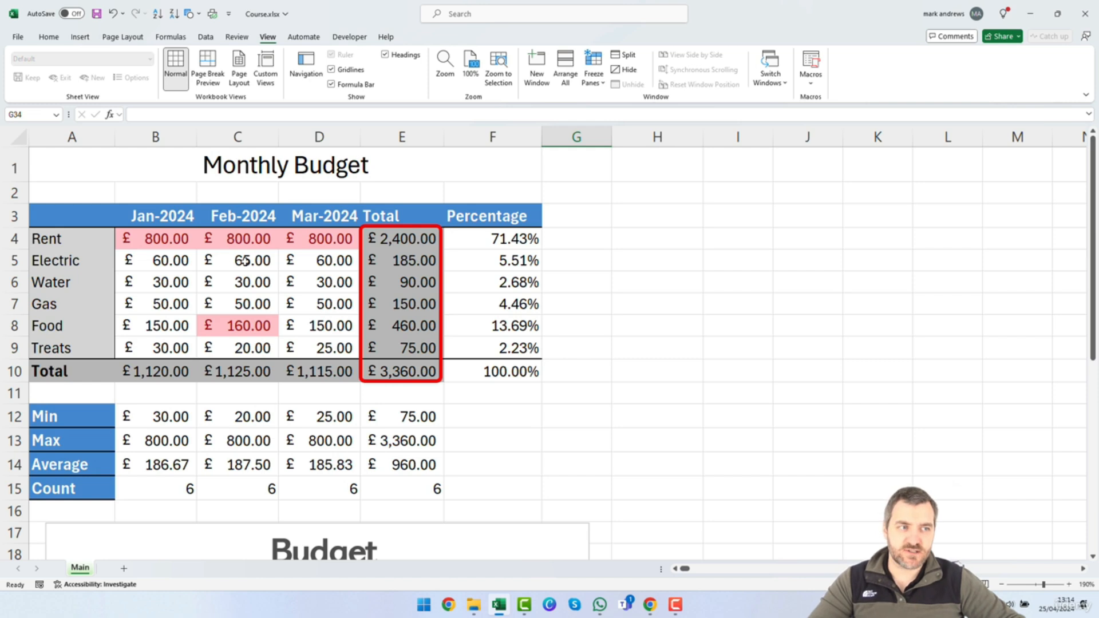
left_click(17, 36)
left_click(40, 234)
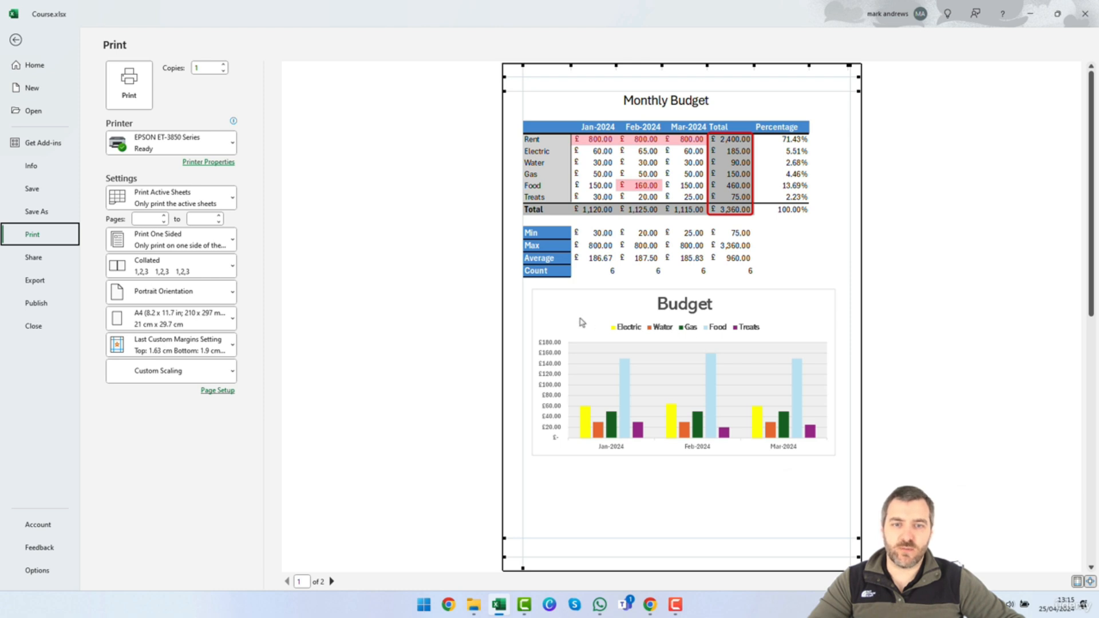
left_click(206, 293)
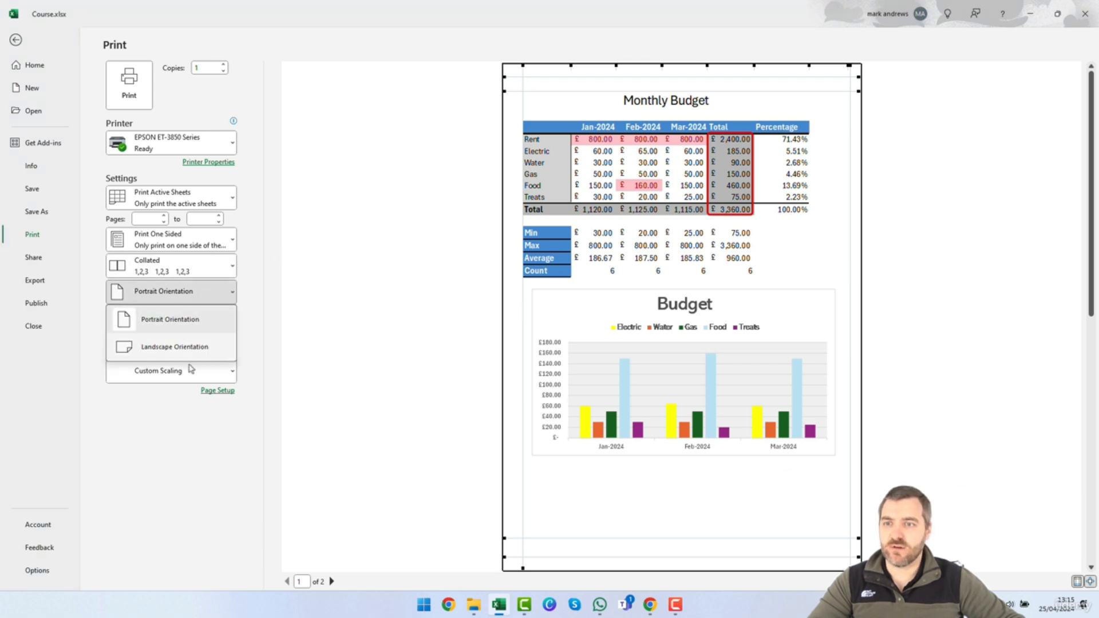
left_click(174, 347)
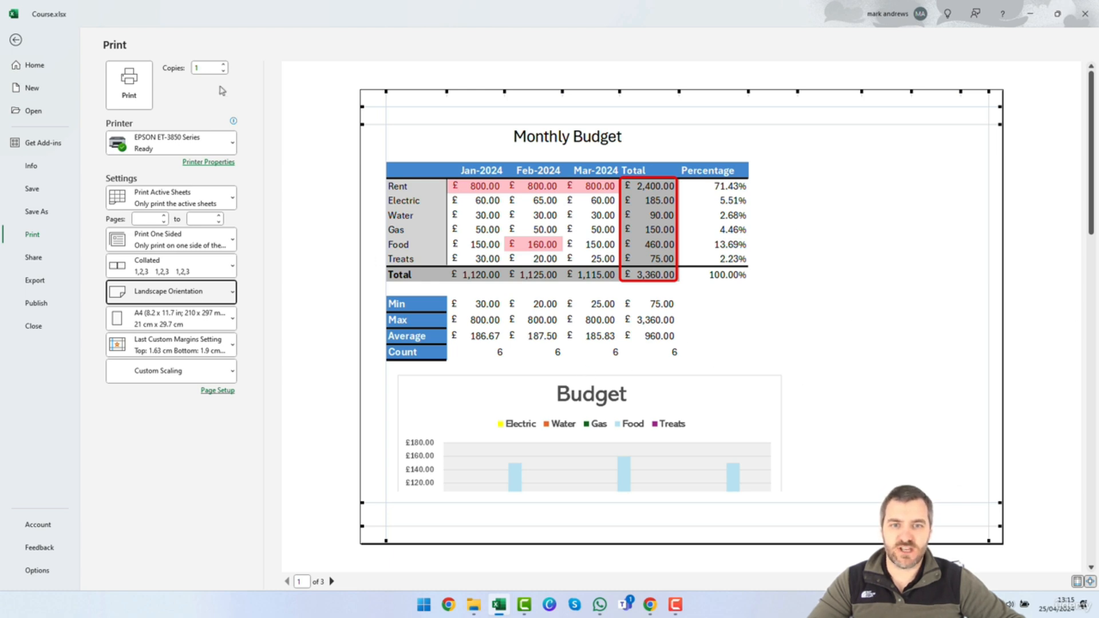
key("Escape")
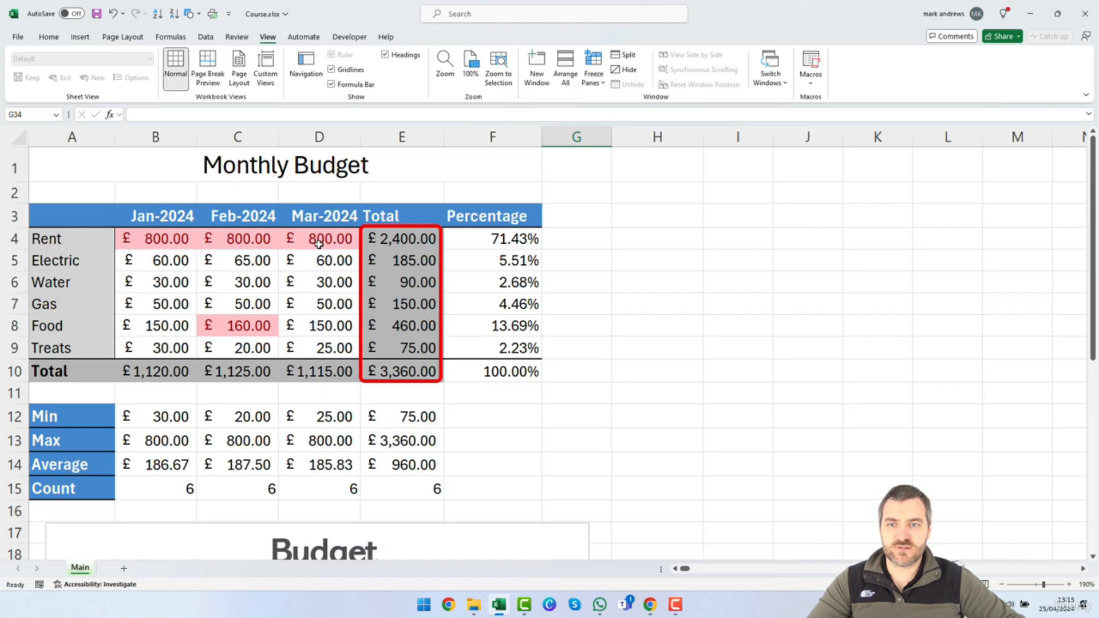
Show the Main sheet in Page Layout view and move the Budget chart from the first page onto the second page.
left_click(239, 68)
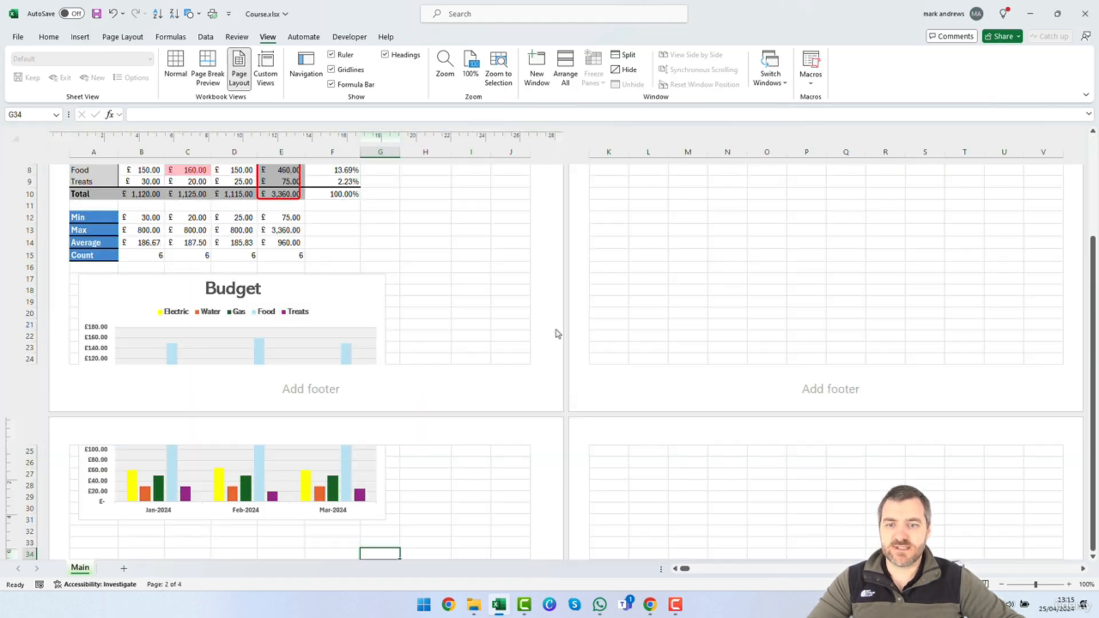
scroll(554, 332, "down", 3, "ctrl")
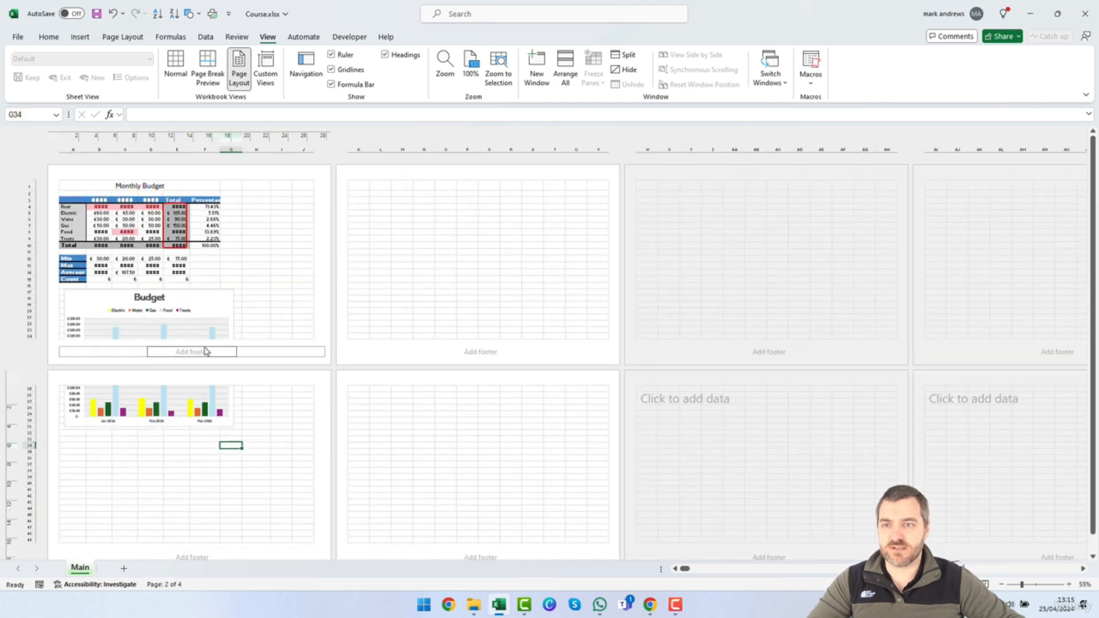
left_click(212, 303)
left_click_drag(202, 301, 528, 215)
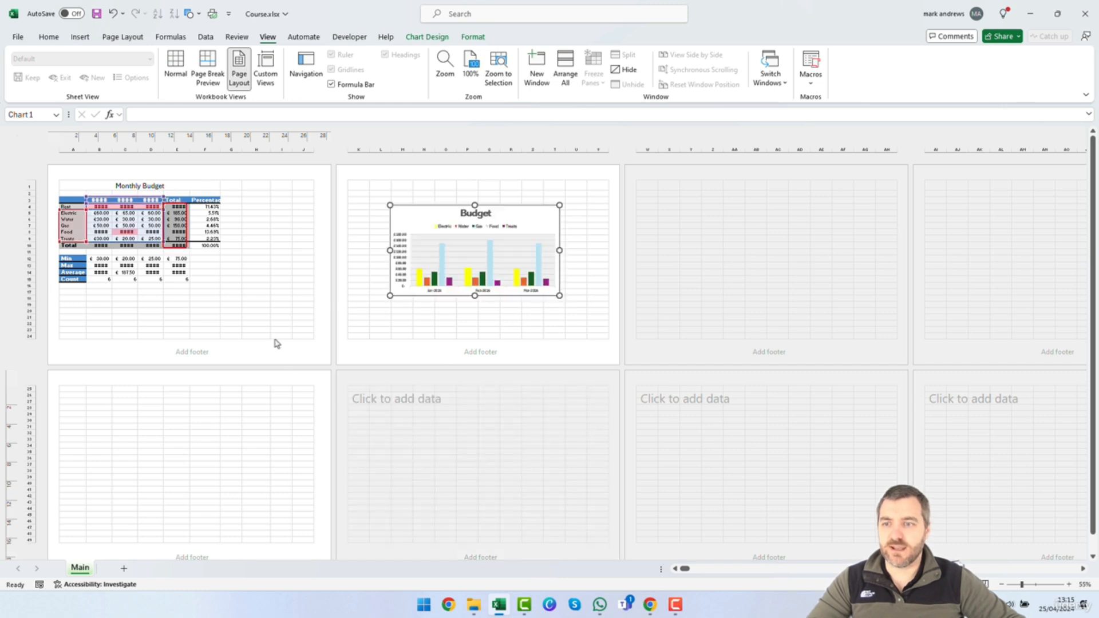
scroll(269, 332, "down", 1)
scroll(152, 286, "up", 1)
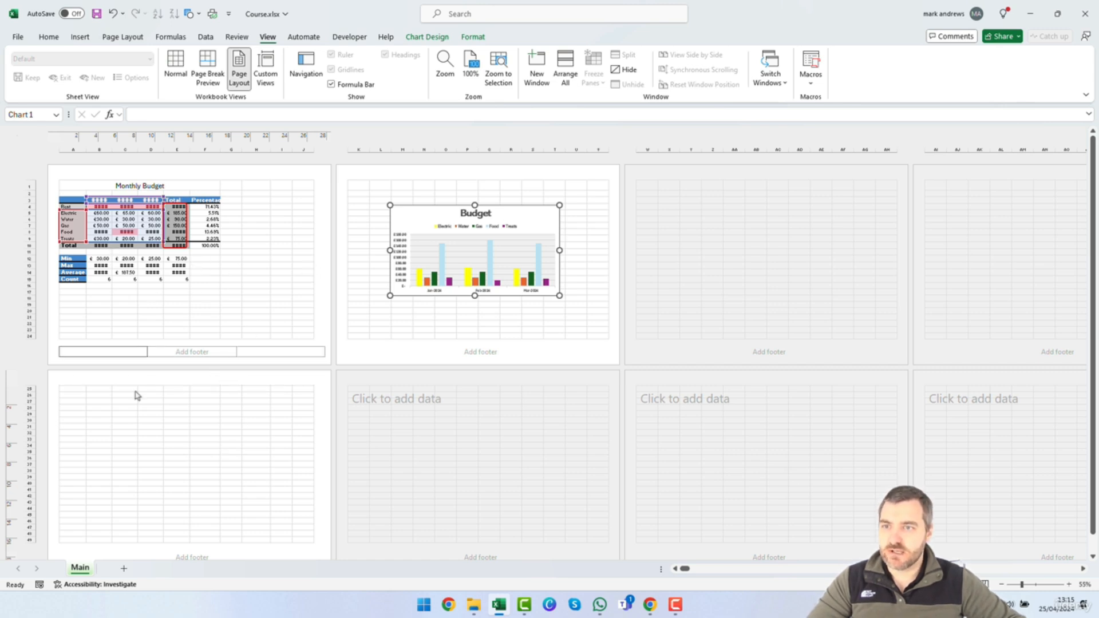
Insert a blank column A before the Monthly Budget table to shift it right on the first page.
left_click(67, 184)
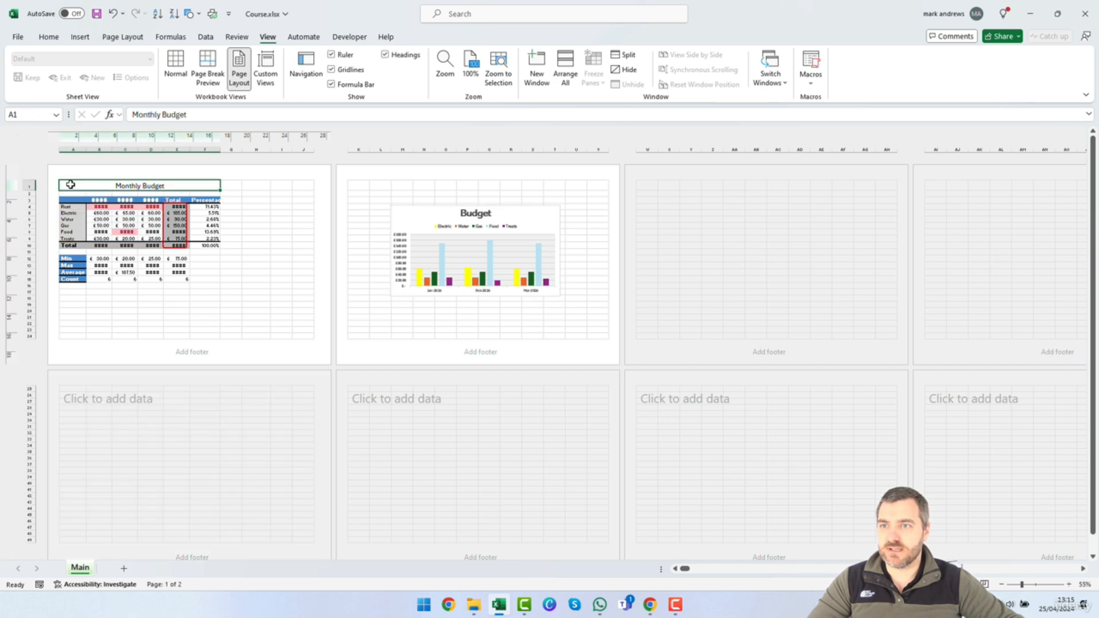
left_click(71, 148)
right_click(71, 148)
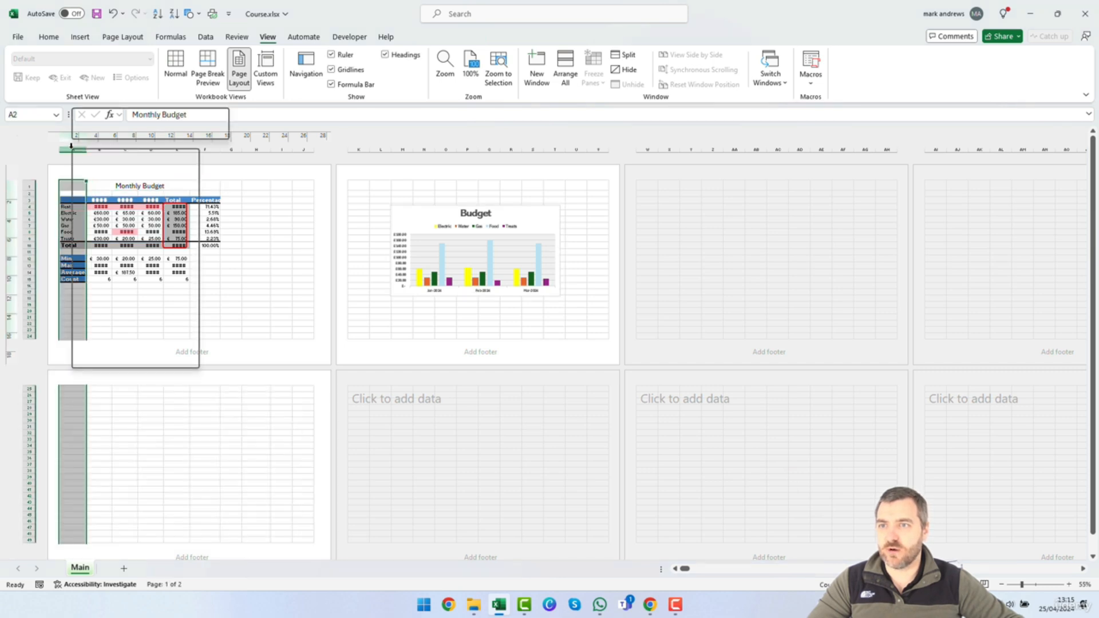
left_click(107, 259)
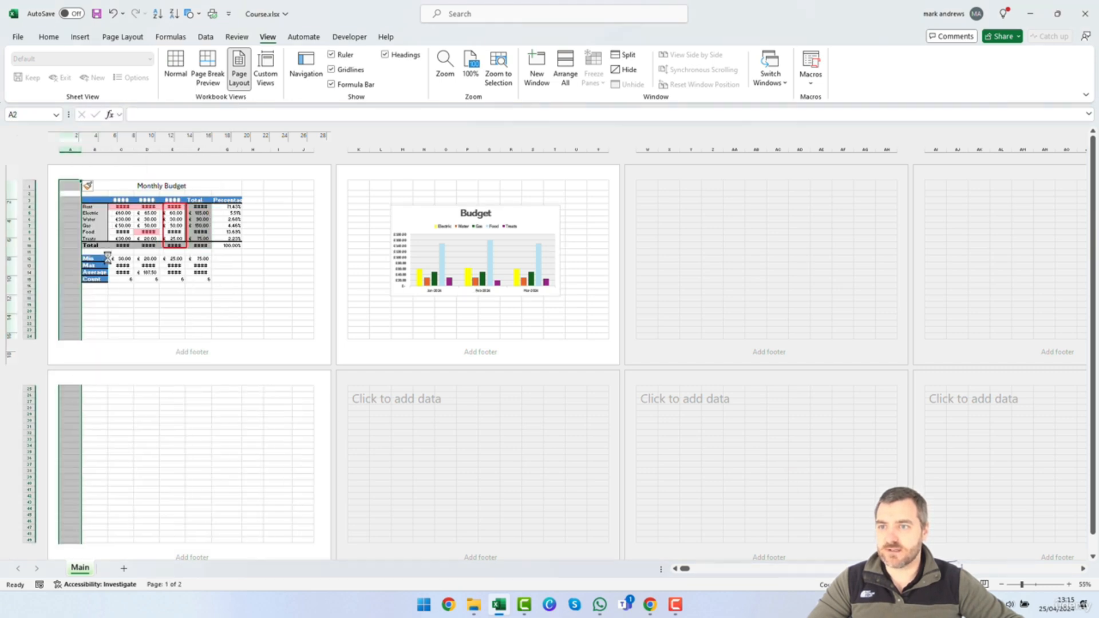
left_click(163, 410)
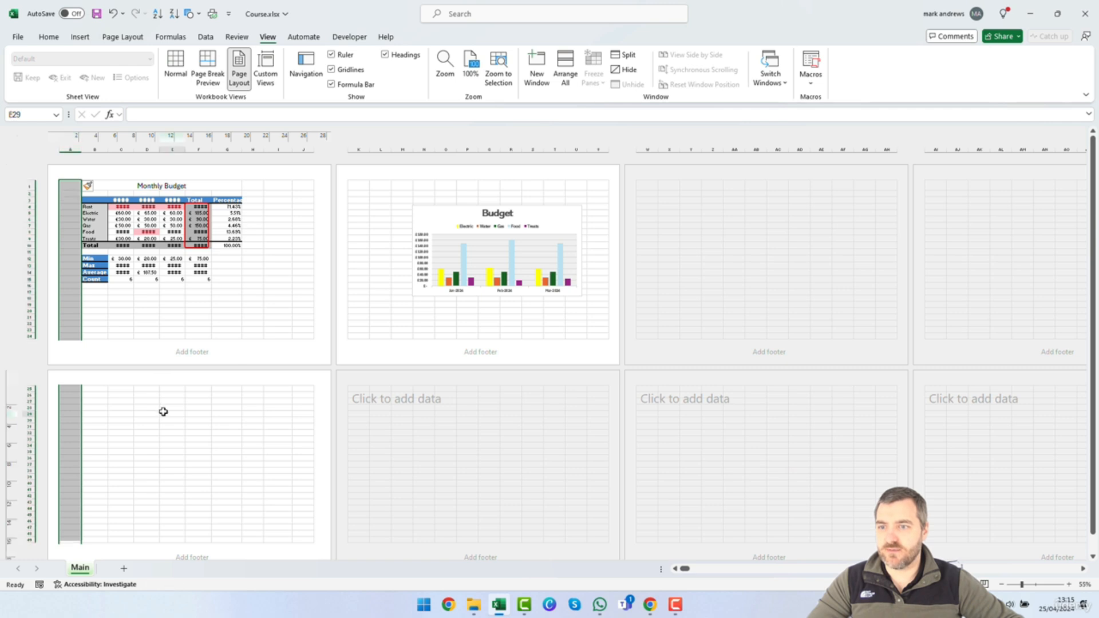
left_click(95, 317)
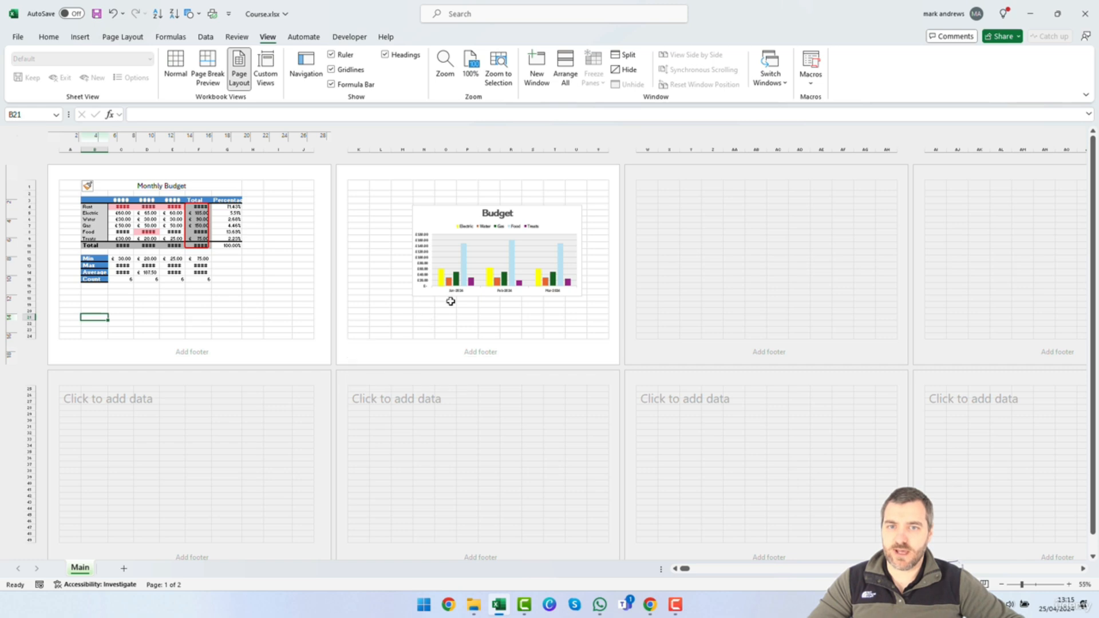
Reposition the Budget chart towards the second page's upper-left area and enlarge it to fill most of that page.
left_click(544, 216)
left_click_drag(559, 213, 538, 217)
left_click_drag(560, 298, 585, 327)
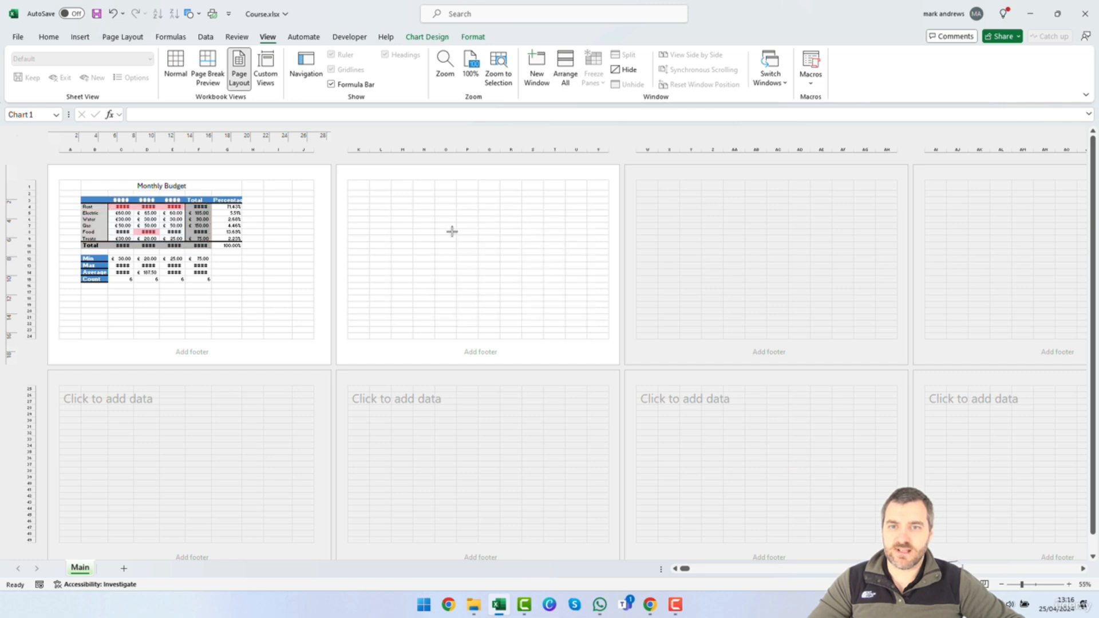
left_click_drag(544, 218, 527, 209)
left_click_drag(561, 314, 584, 324)
left_click(306, 285)
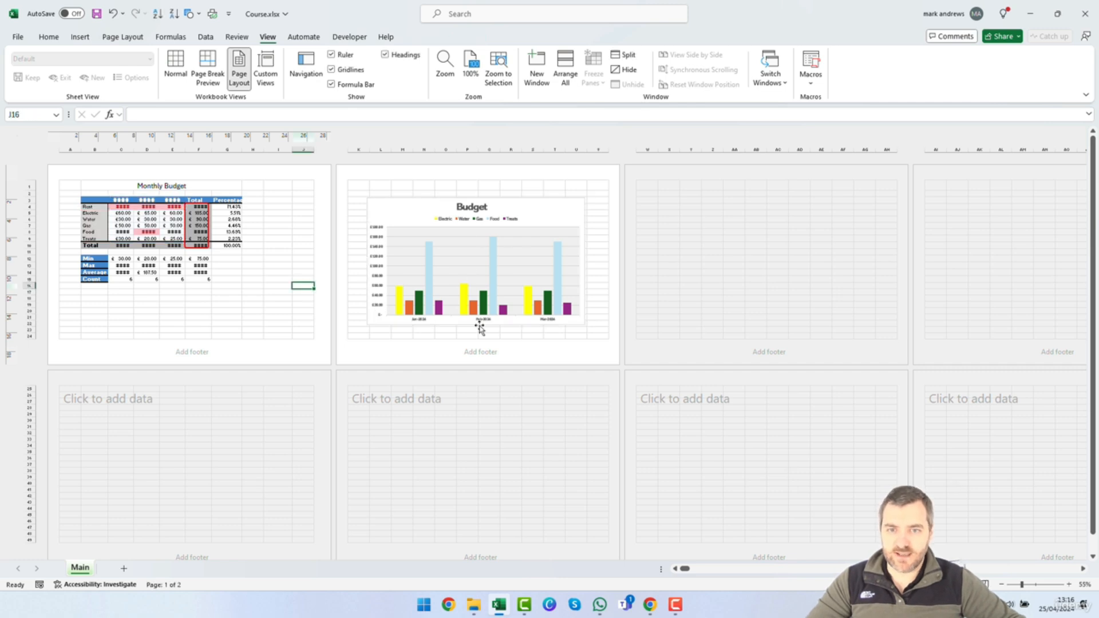
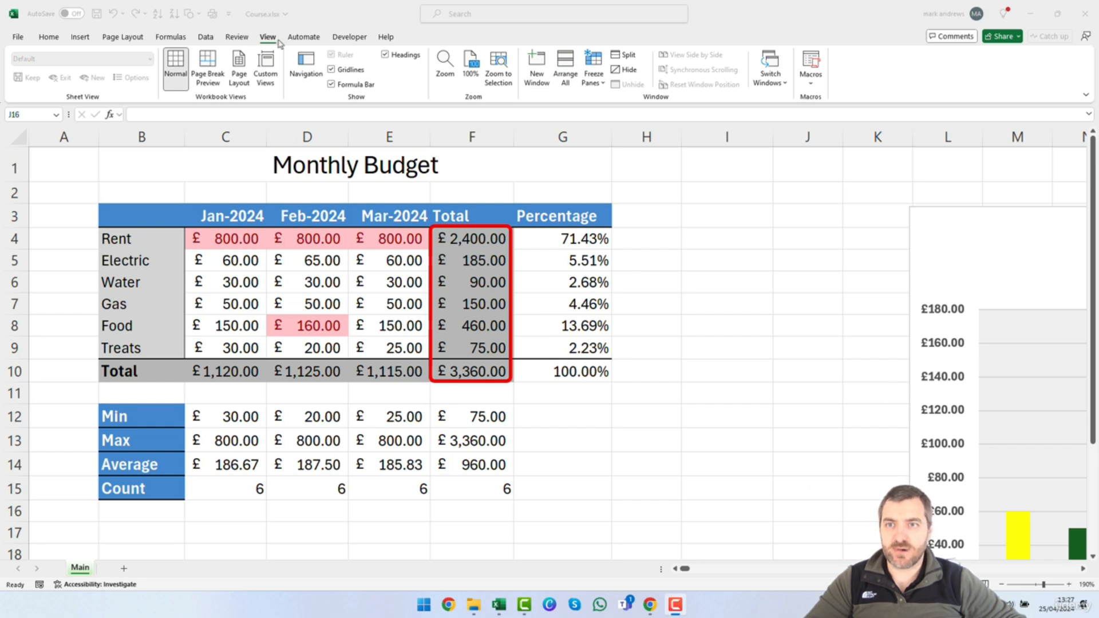
Switch the Main sheet from Normal view back to Page Layout view.
left_click(238, 65)
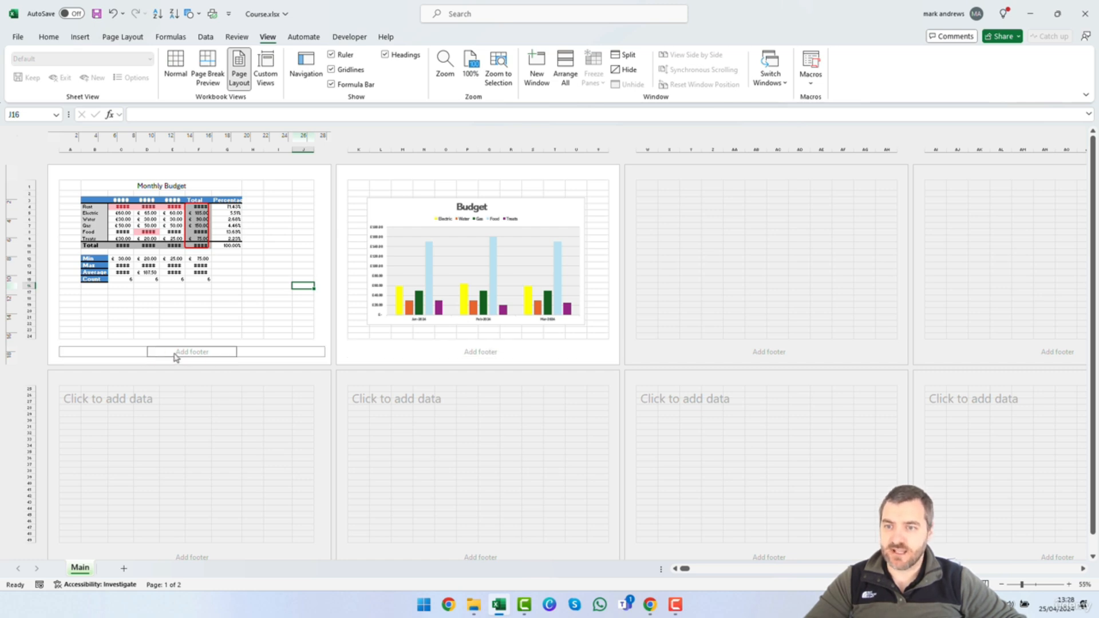
Insert the automatic page number in the centre footer section of the Main sheet's pages.
left_click(209, 352)
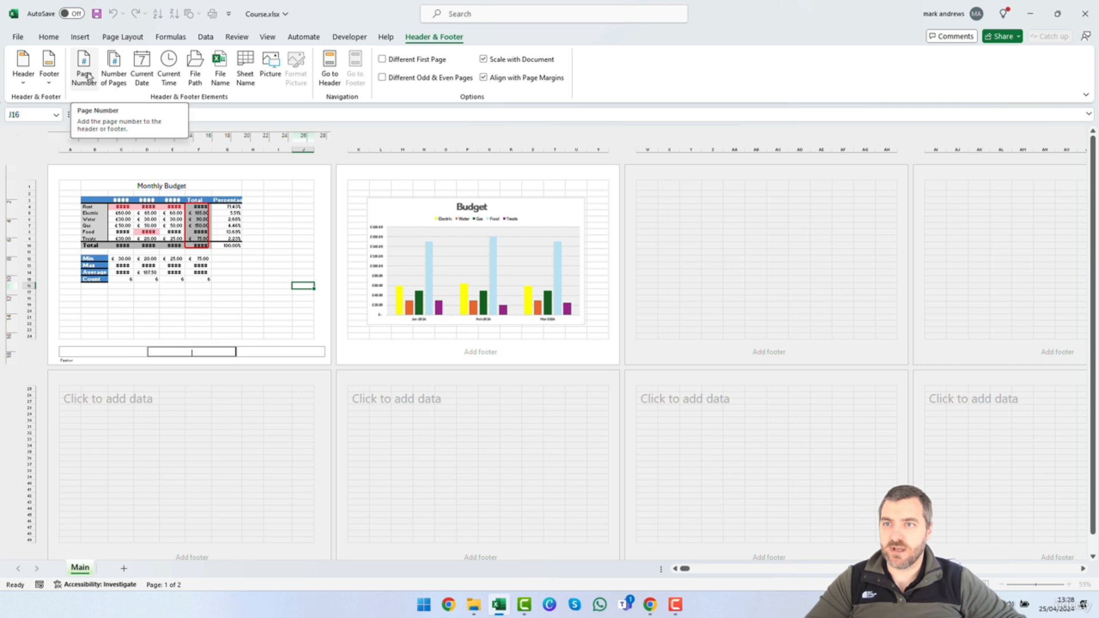
left_click(115, 66)
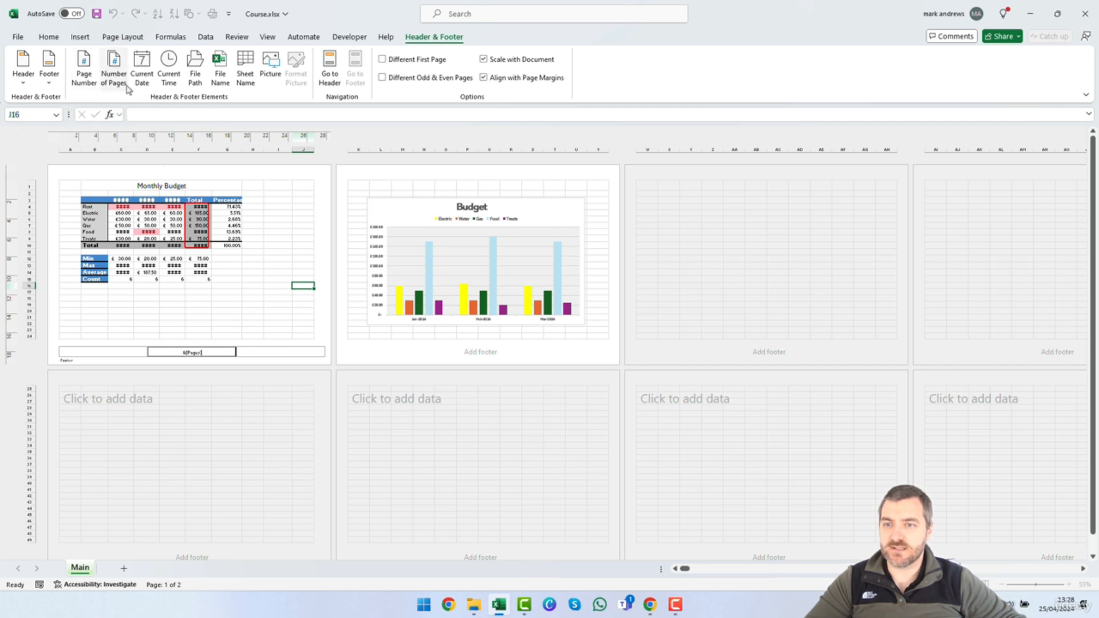
left_click(86, 63)
left_click_drag(216, 353, 177, 353)
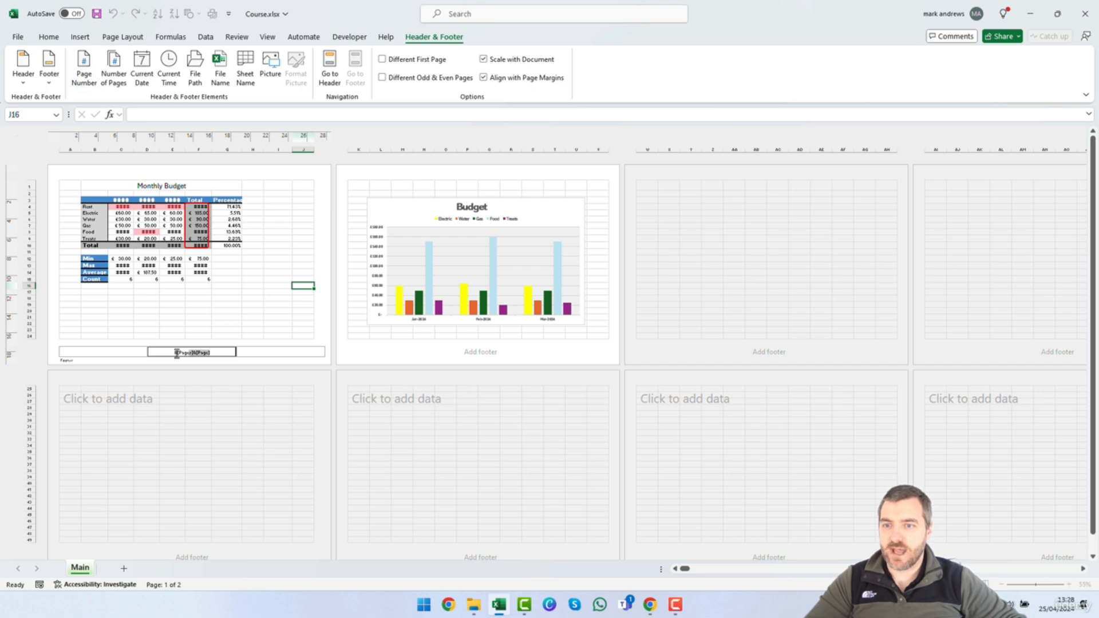
key("BackSpace")
left_click(93, 65)
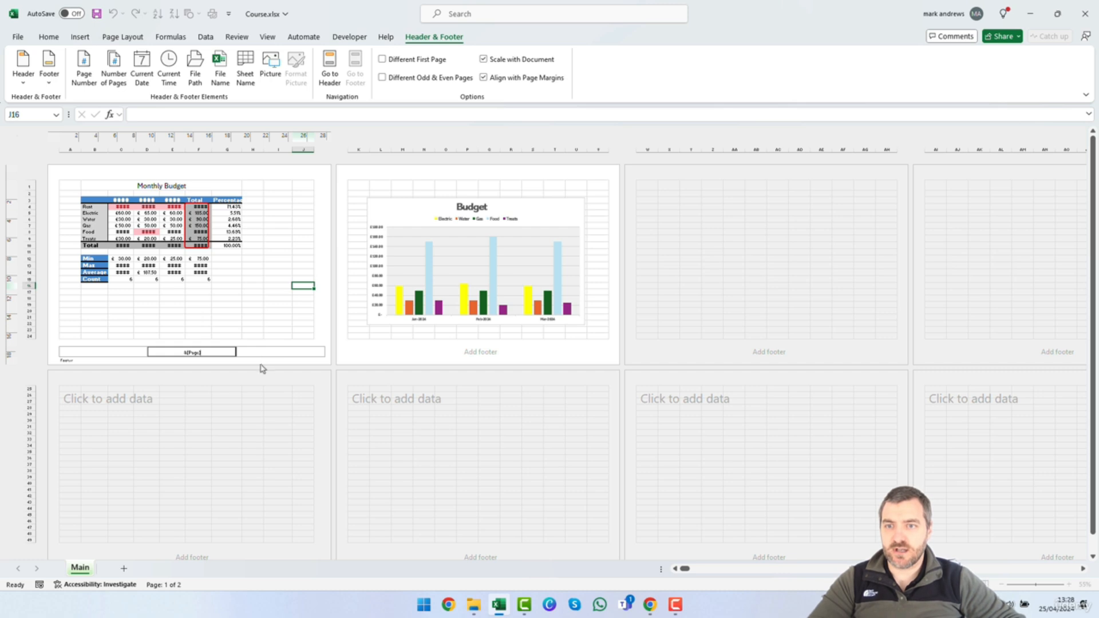
left_click(318, 337)
scroll(319, 338, "up", 2)
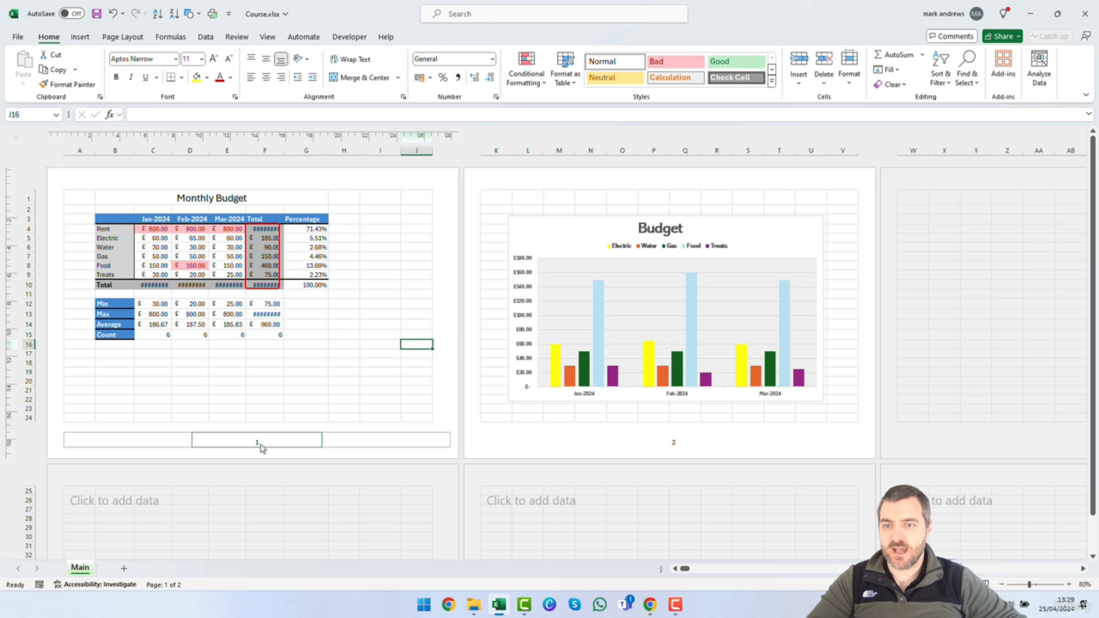
Replace the page number in the first page's centre footer with the Number of Pages element.
left_click(260, 446)
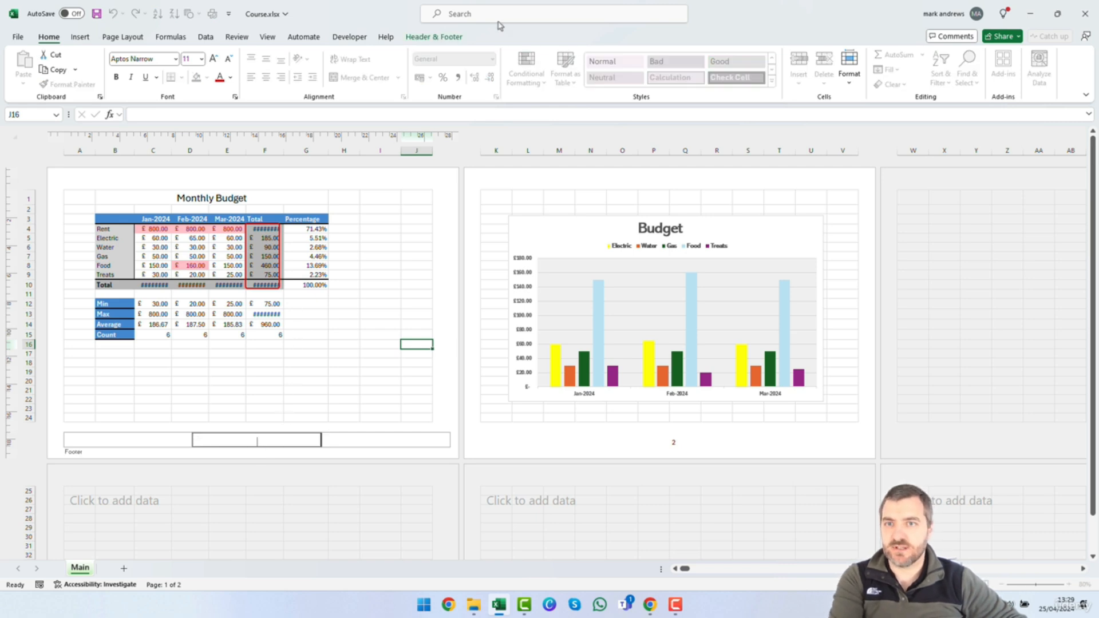
left_click(434, 37)
left_click(114, 69)
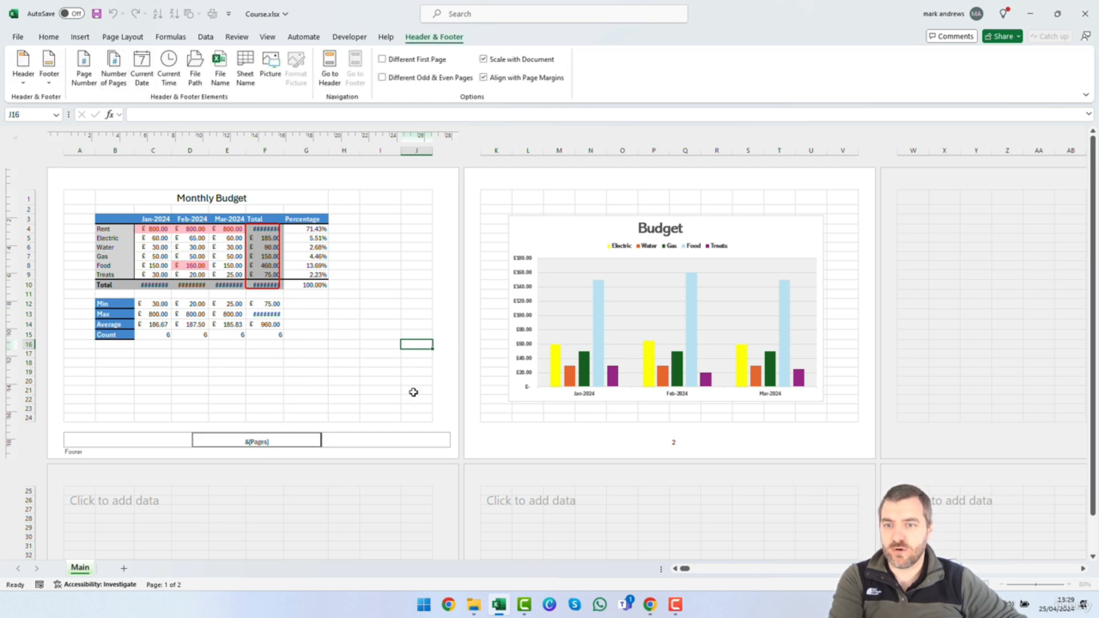
left_click(452, 364)
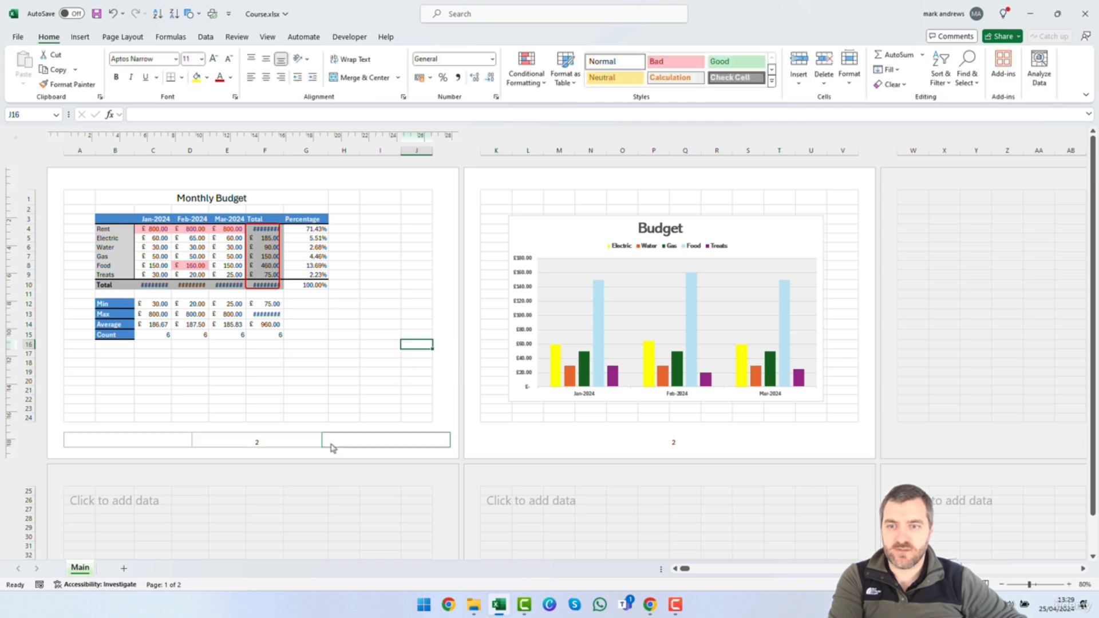
Delete the Number of Pages element from the centre footer and insert the Page Number element in its place.
left_click(258, 440)
key("Delete")
left_click(86, 69)
left_click(446, 281)
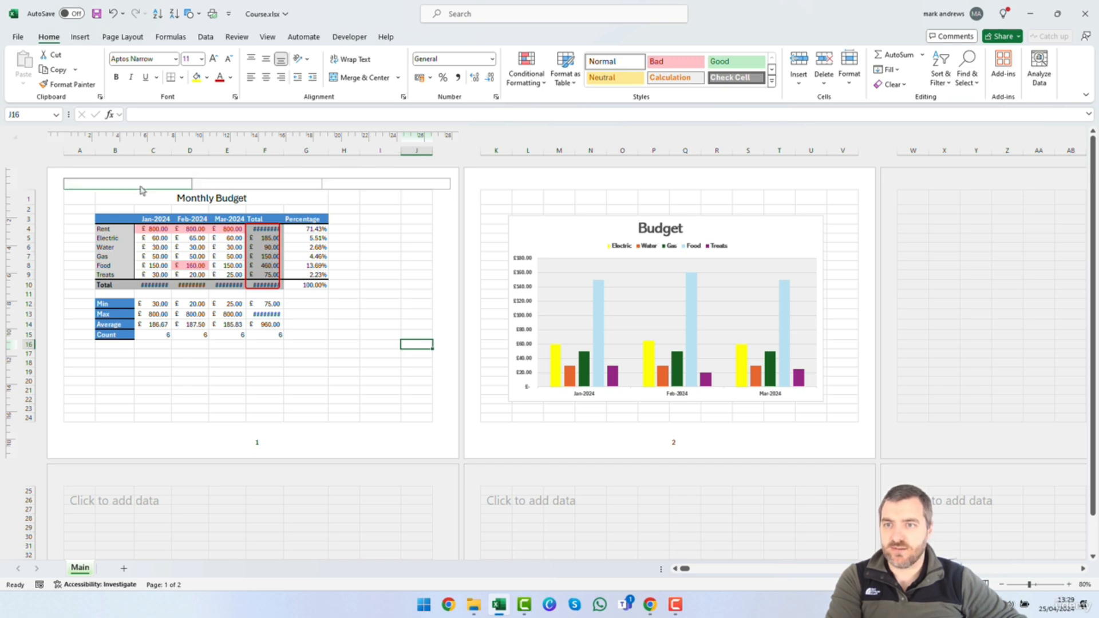
Add the workbook's file path to the right-hand header section of the Main sheet's pages.
left_click(399, 184)
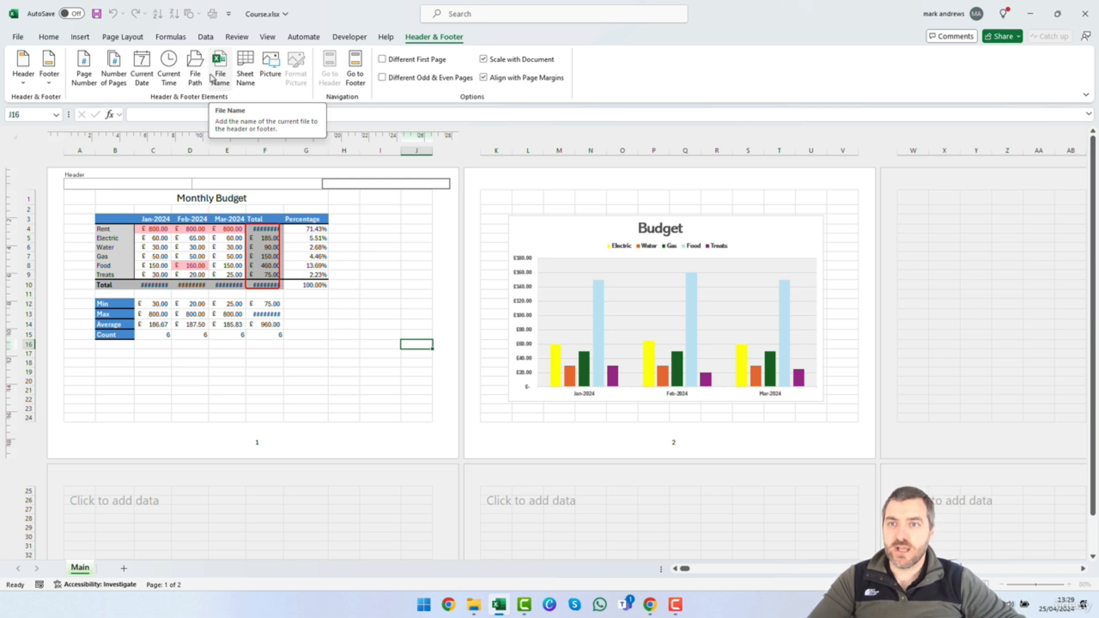
left_click(197, 79)
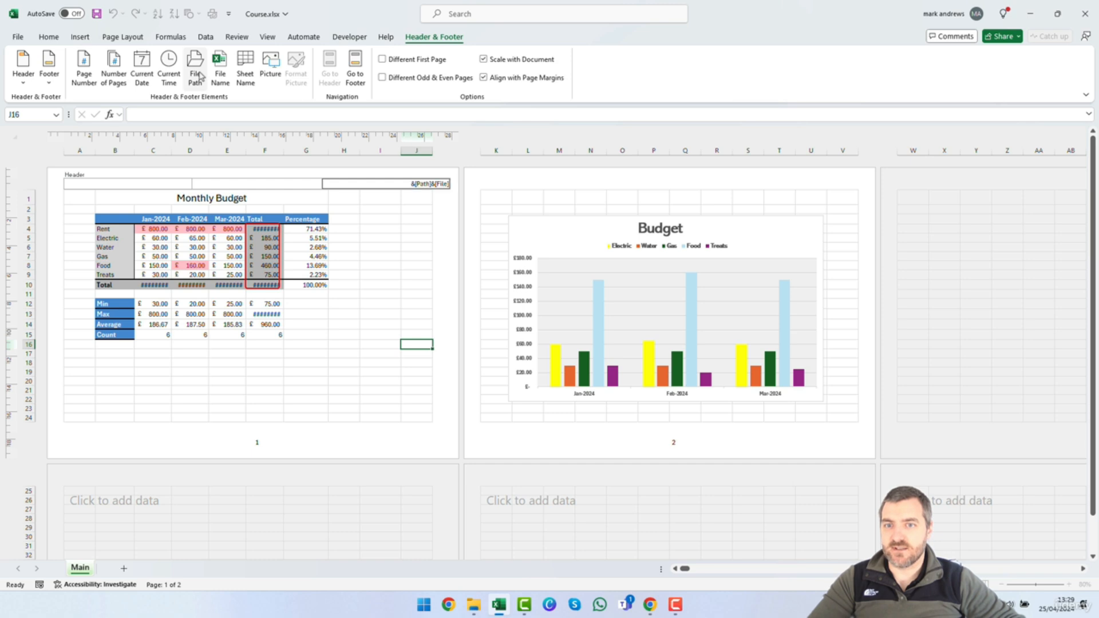
left_click(448, 213)
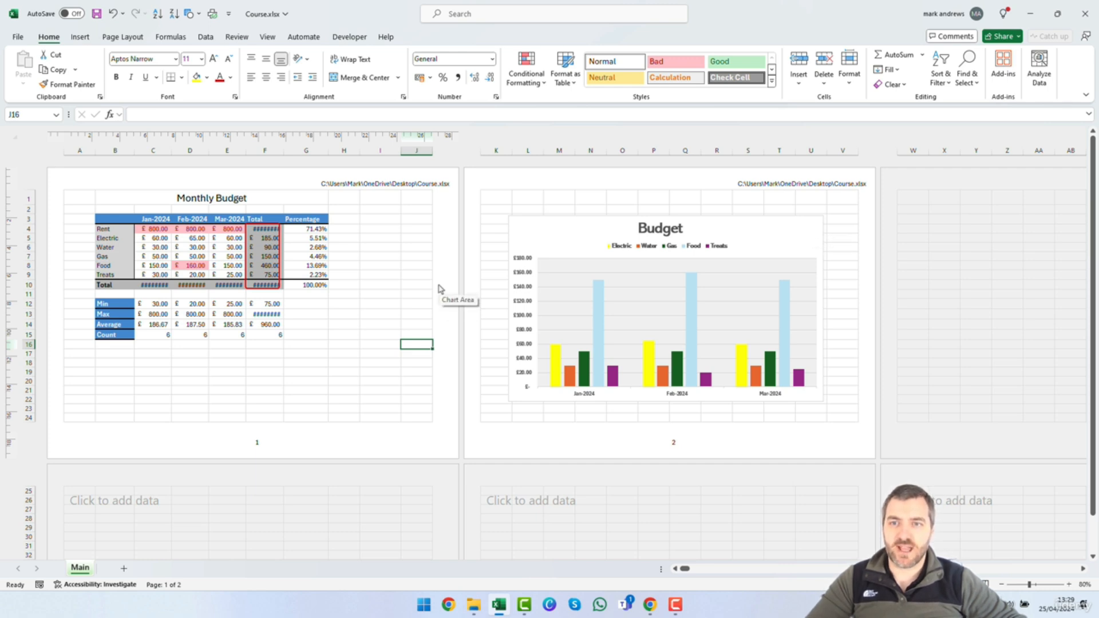
Widen the red outline rectangle so that it encloses the full width of the Total column figures.
left_click_drag(267, 226, 283, 258)
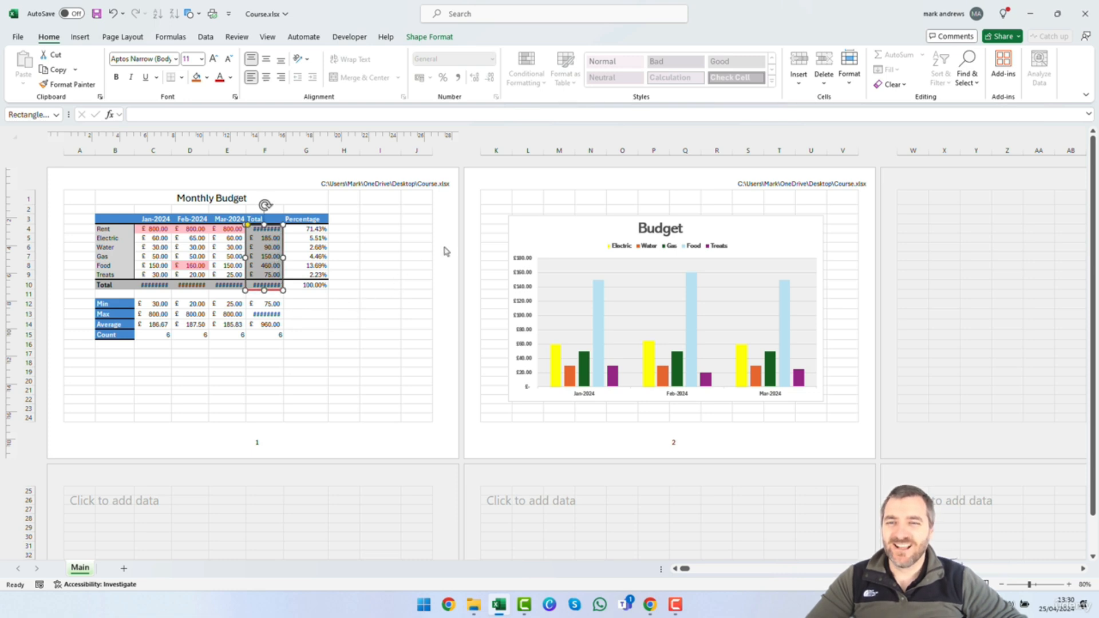
left_click(376, 252)
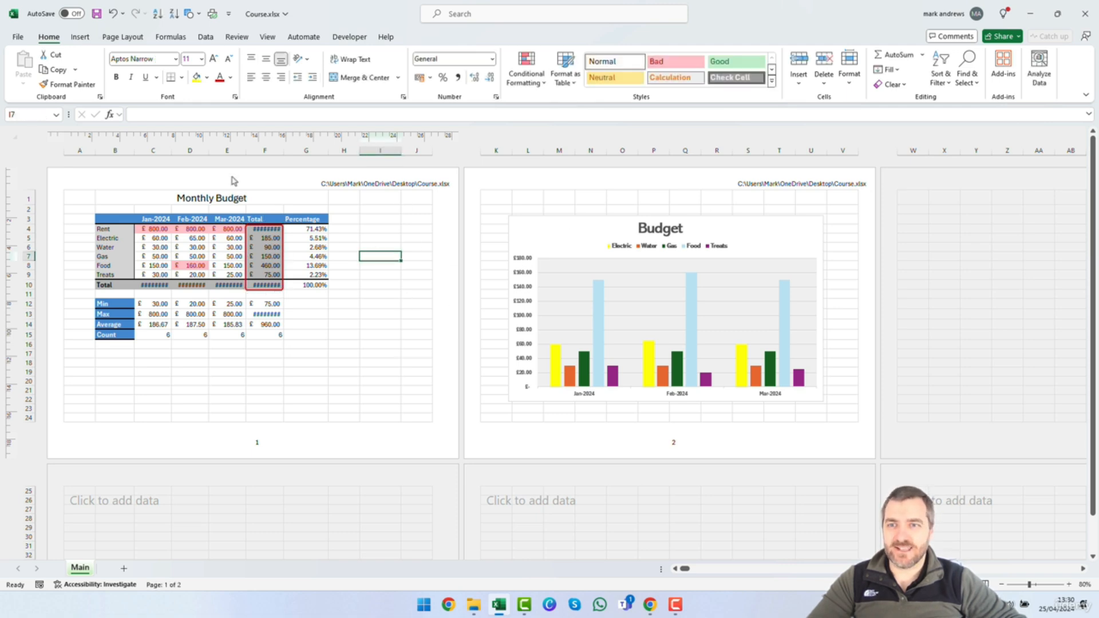
Try adding the Current Time and Current Date elements to the left-hand header section.
left_click(146, 183)
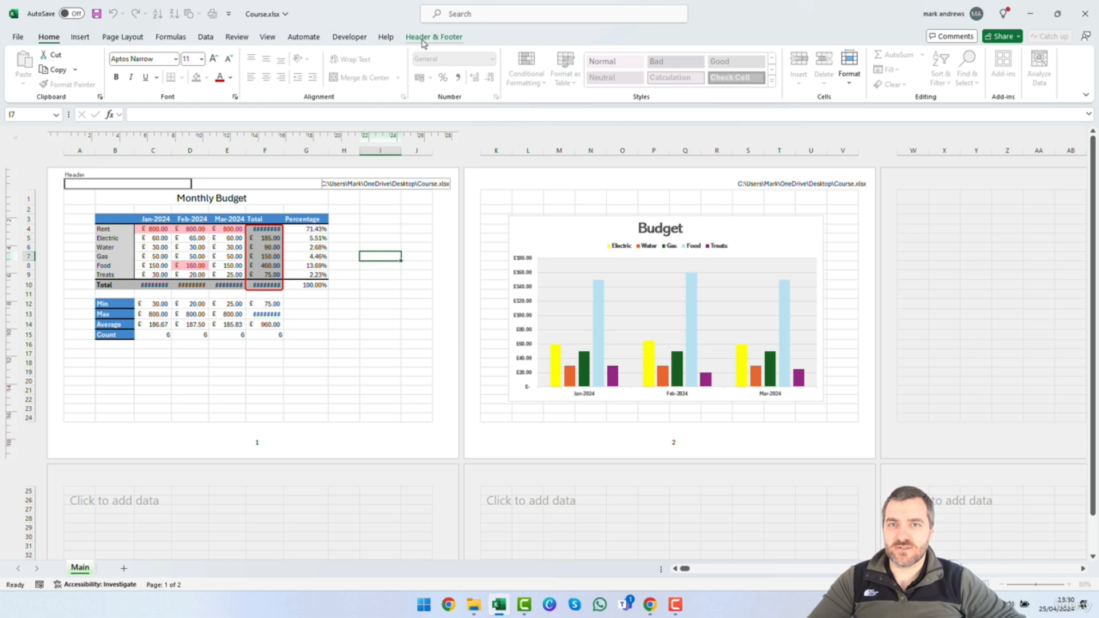
left_click(422, 40)
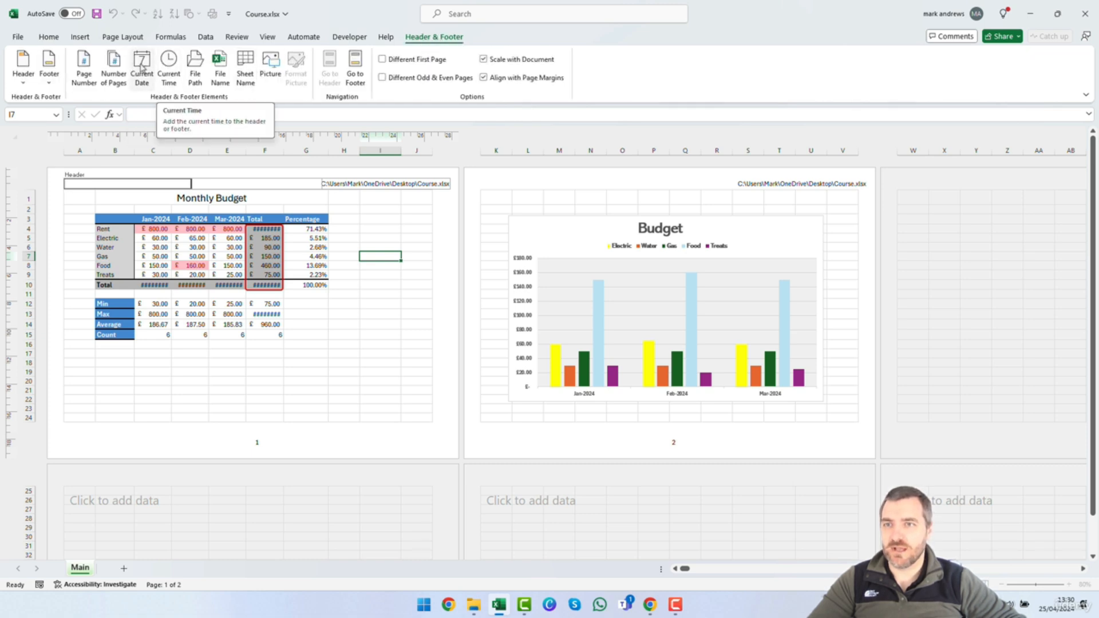
left_click(169, 66)
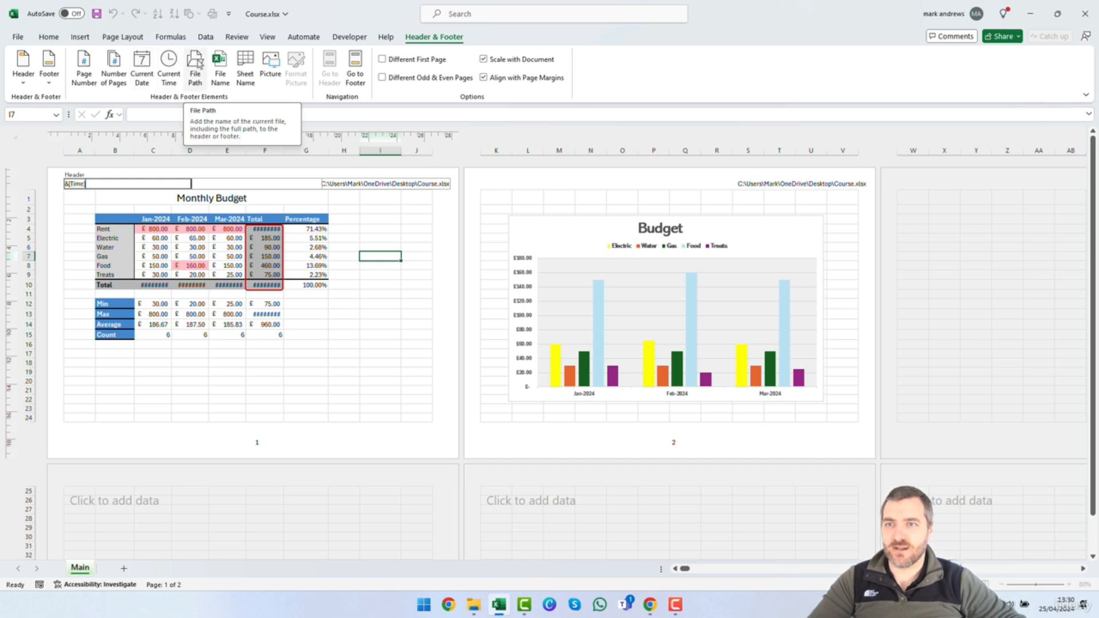
left_click(142, 66)
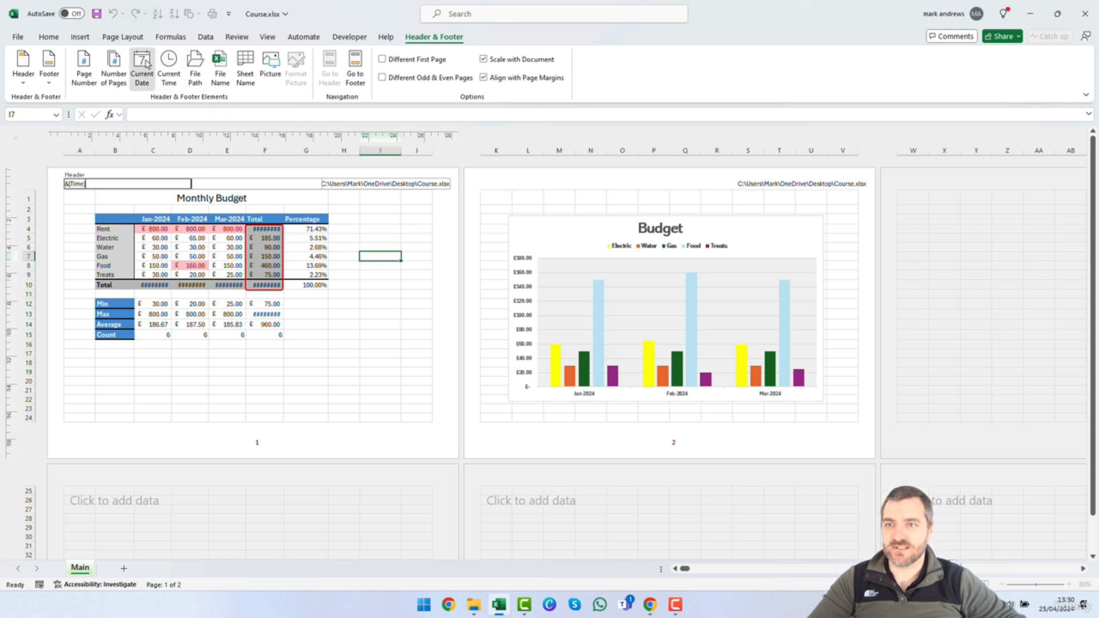
left_click(439, 226)
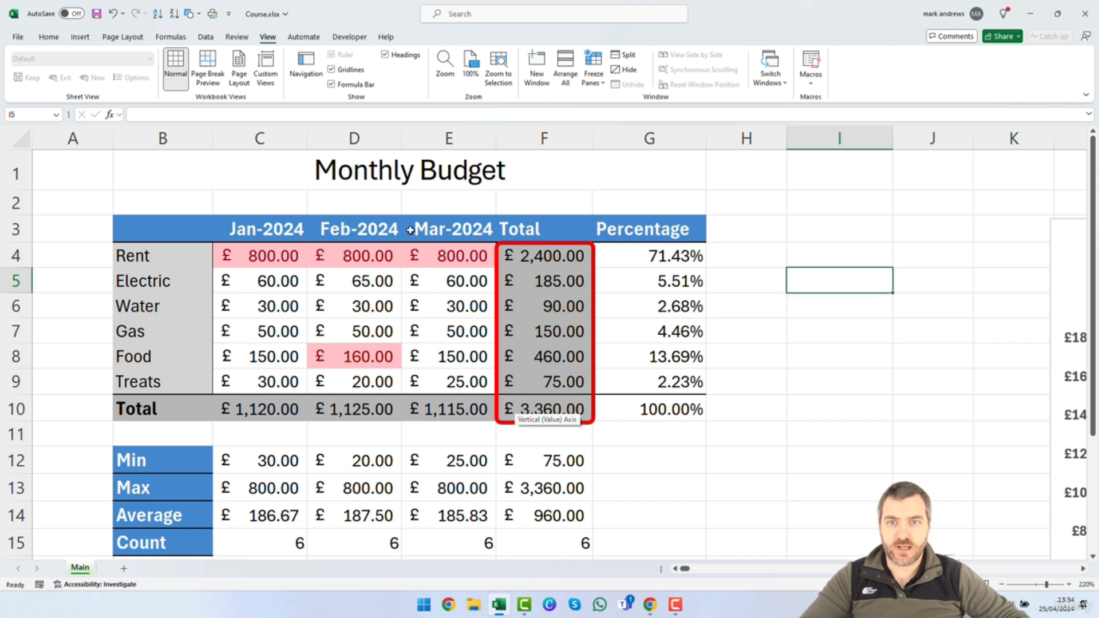
Set the print area to the Min, Max, Average and Count summary rows, B12:F15.
scroll(719, 331, "down", 2)
scroll(703, 366, "up", 2)
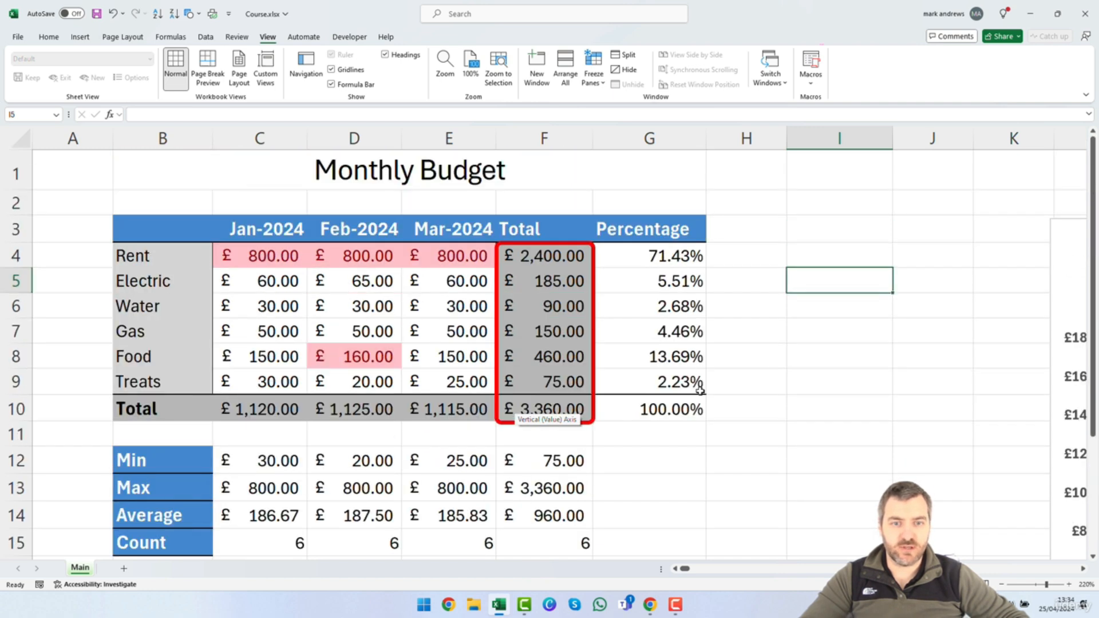
scroll(714, 335, "down", 1)
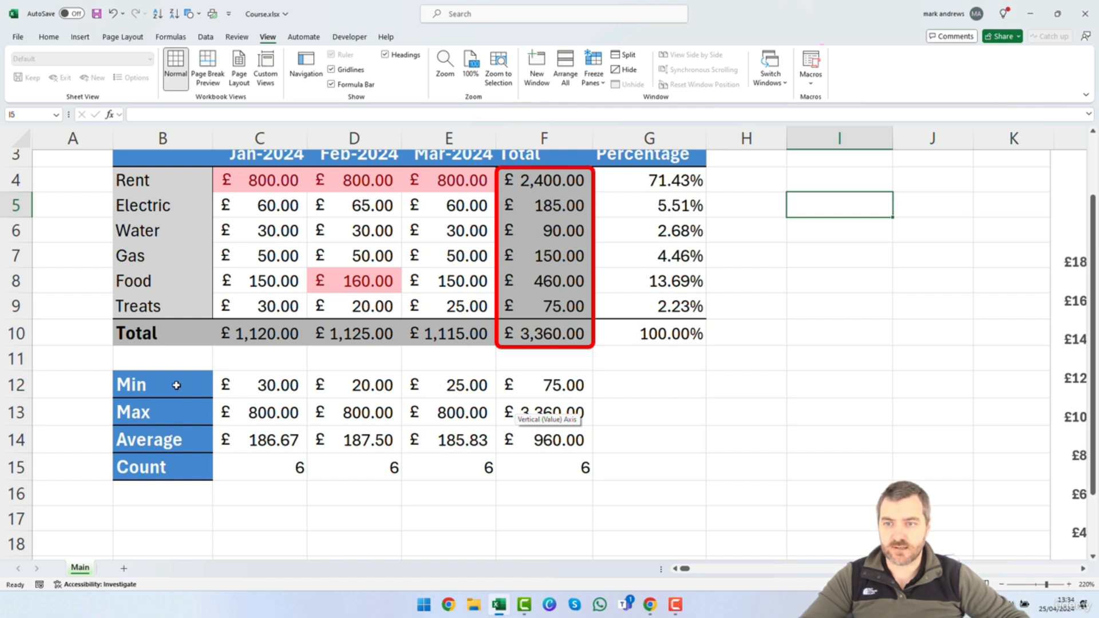
left_click_drag(175, 385, 575, 461)
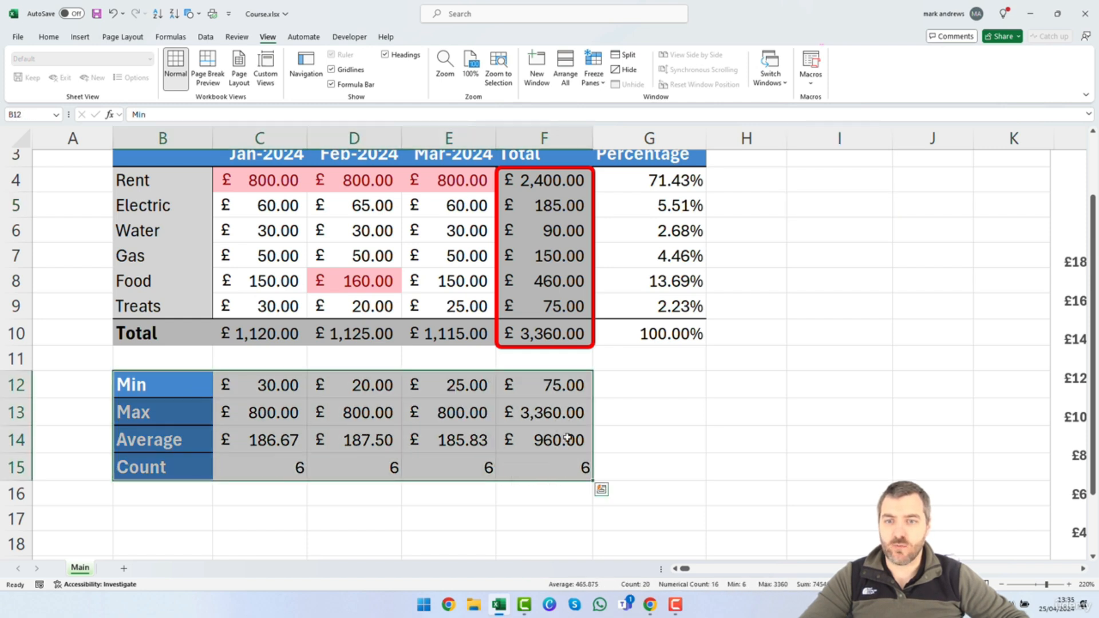
left_click(123, 36)
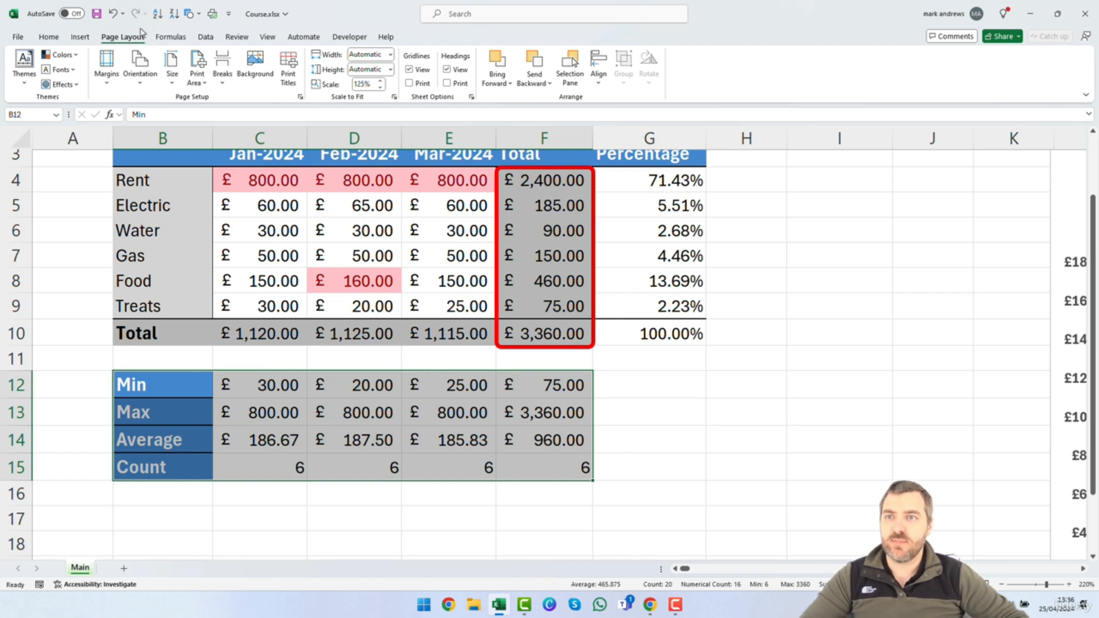
left_click(204, 80)
left_click(225, 100)
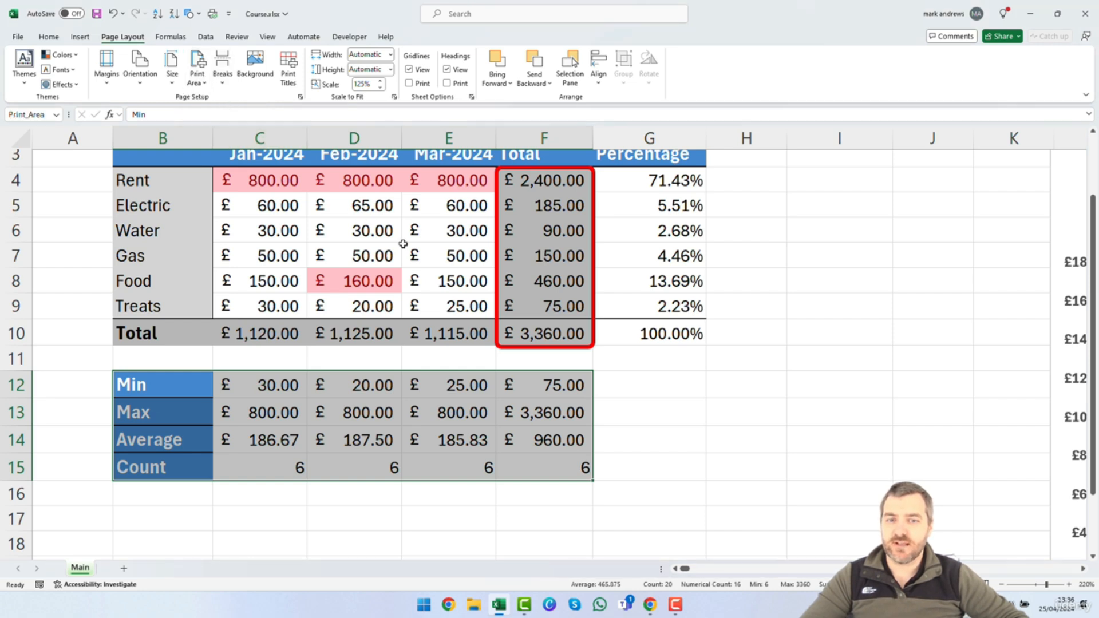
Reselect the summary range B12:F15, check the print area in the print preview and return to the sheet.
left_click(199, 75)
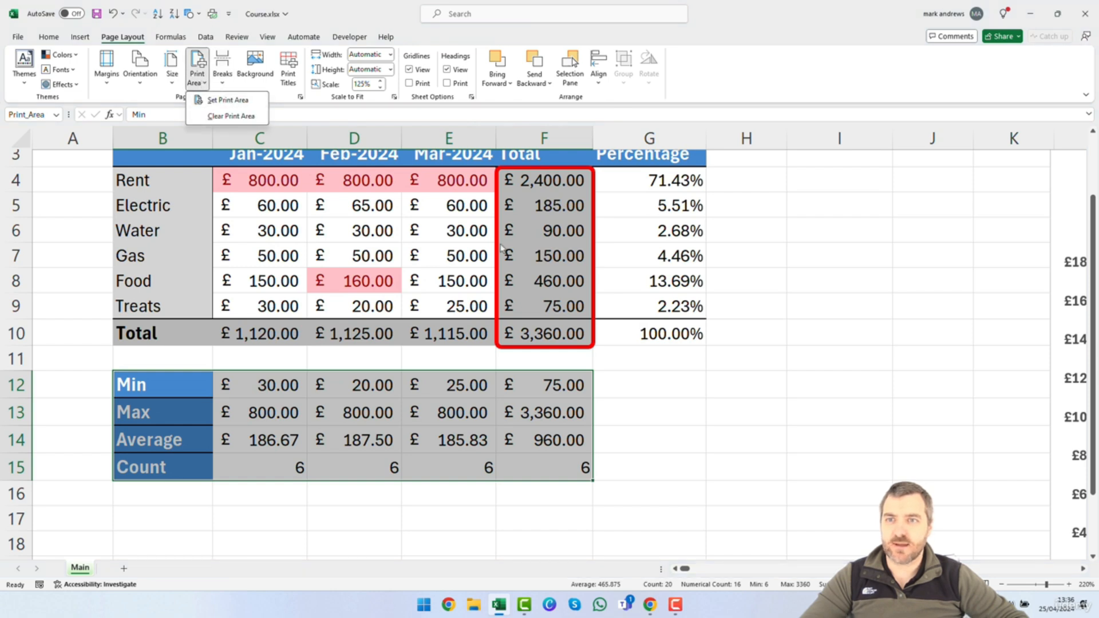
left_click(629, 481)
left_click(632, 472)
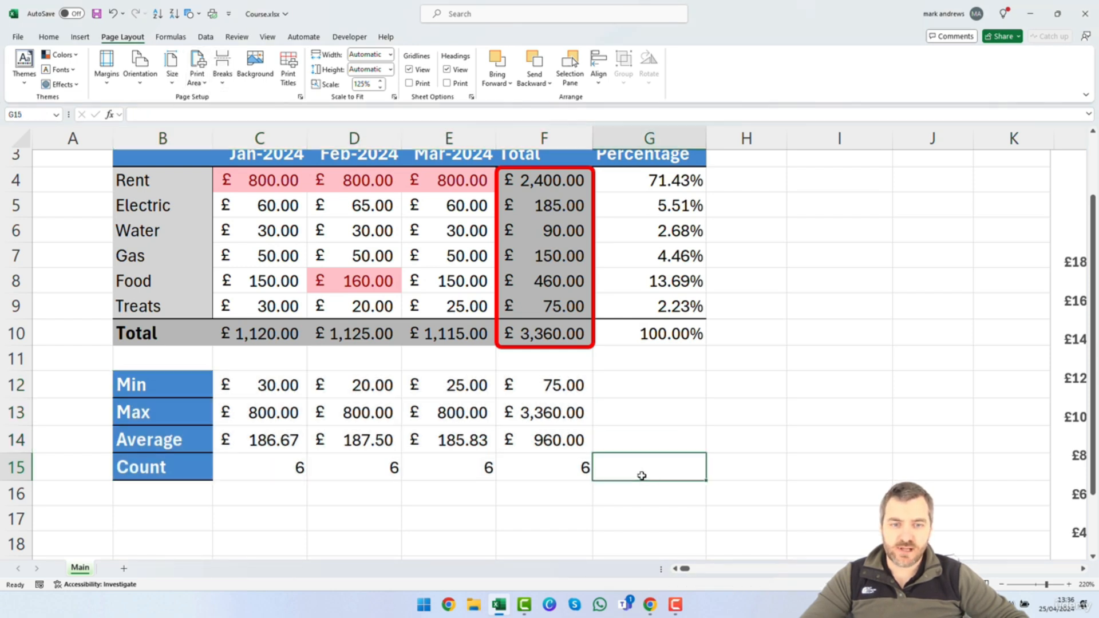
left_click_drag(195, 389, 546, 463)
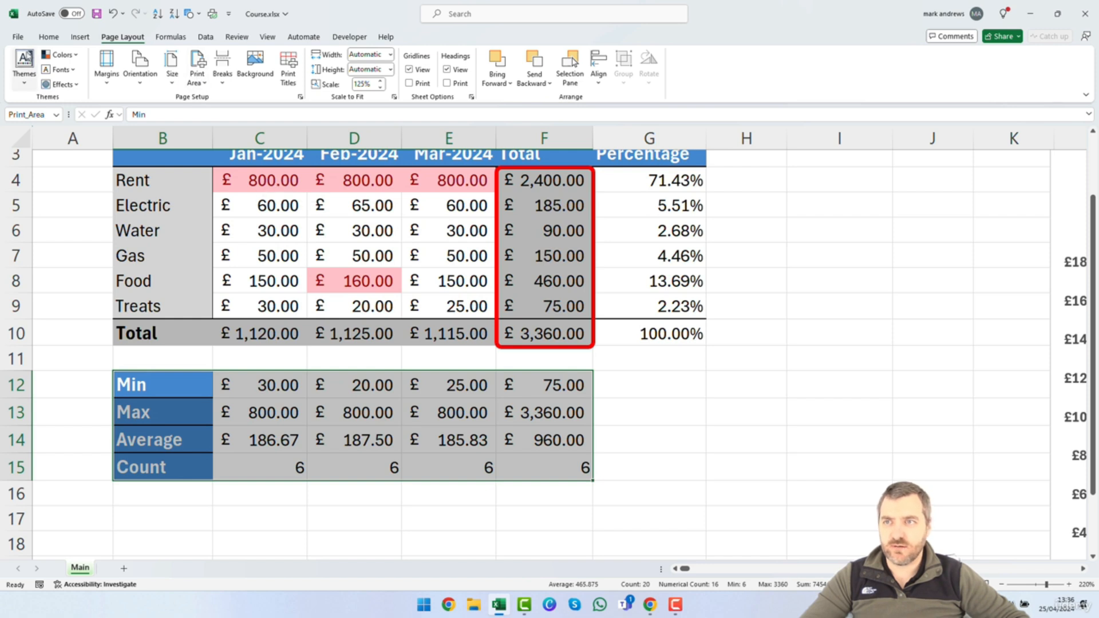
left_click(18, 38)
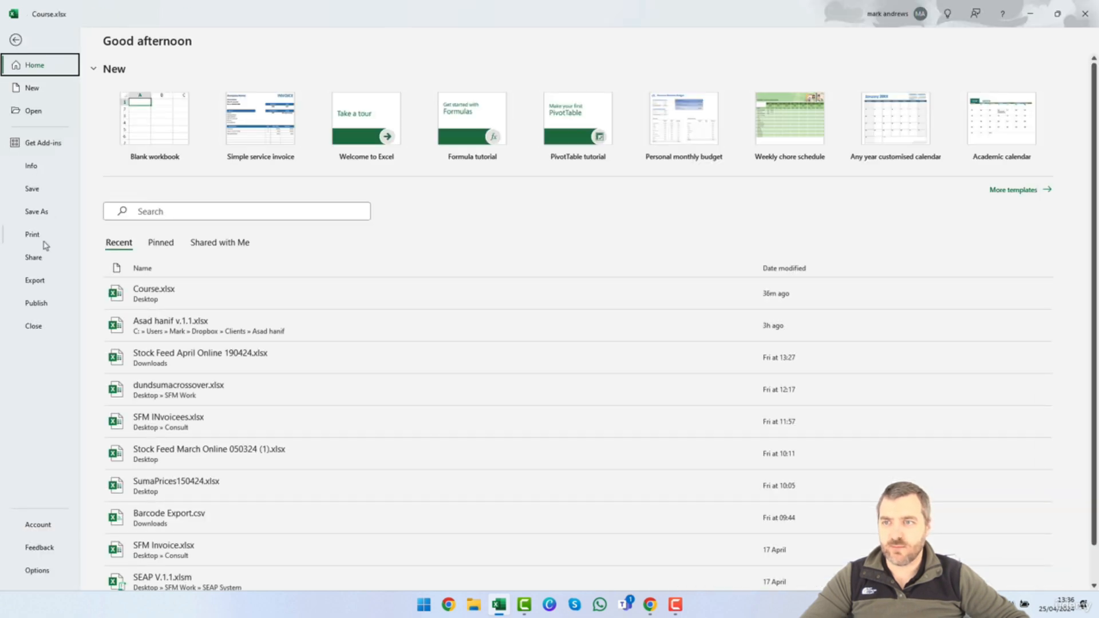
left_click(44, 242)
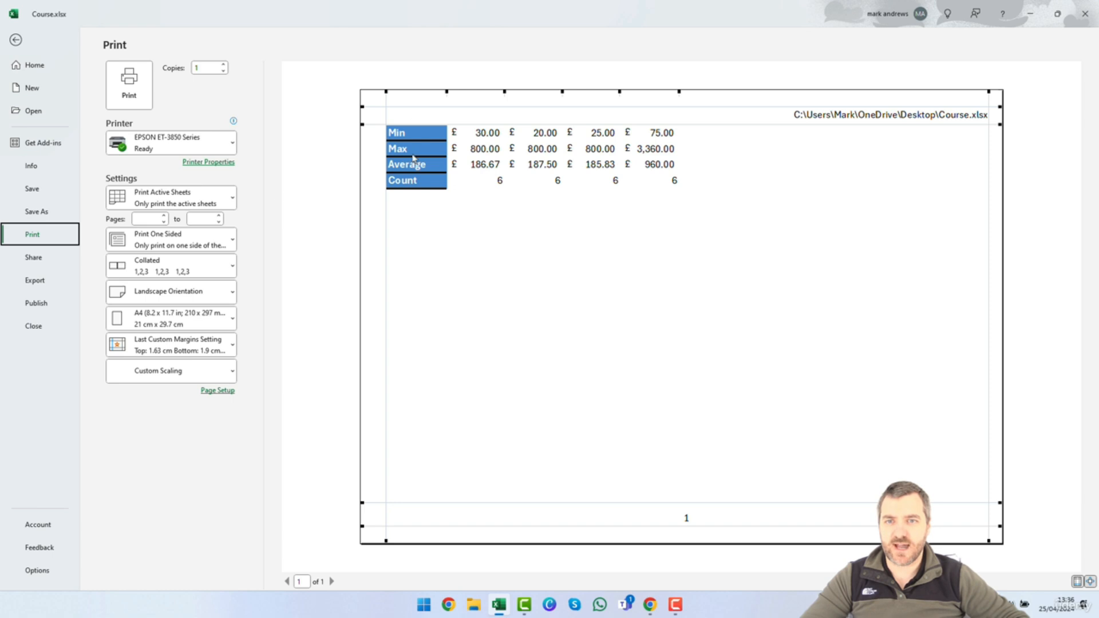
left_click(16, 40)
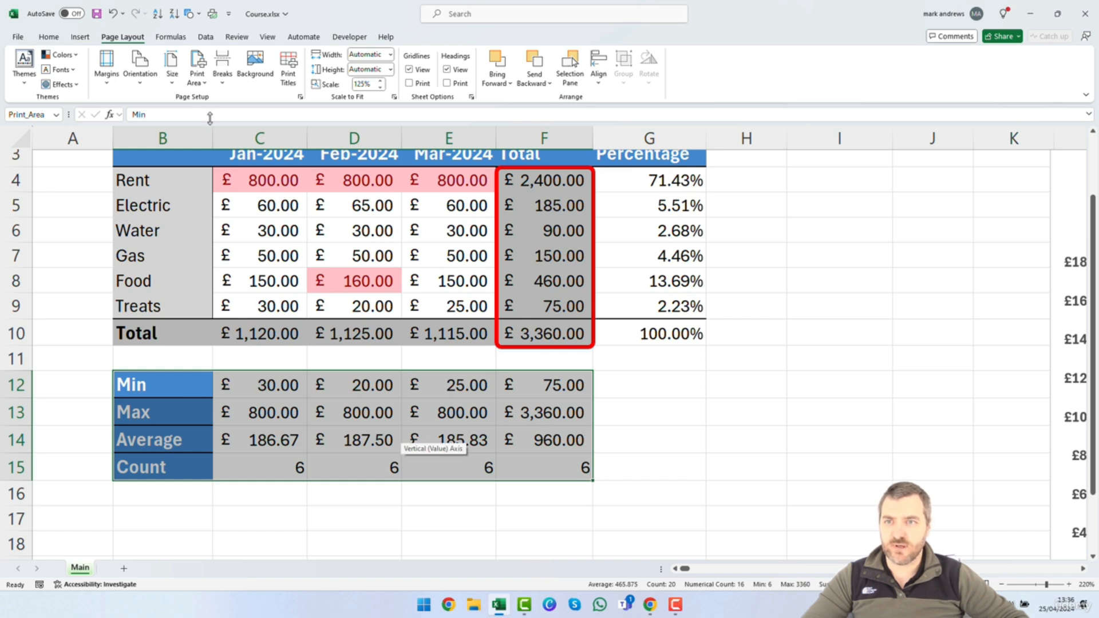
Clear the print area of the Main sheet and deselect the summary range.
left_click(198, 77)
left_click(220, 120)
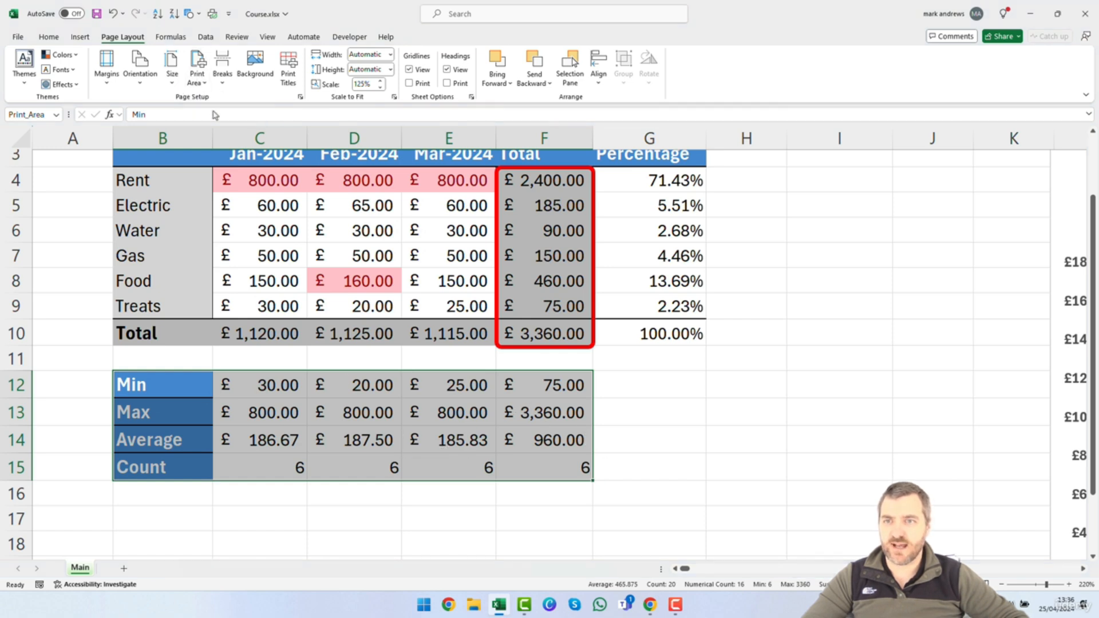
left_click(693, 425)
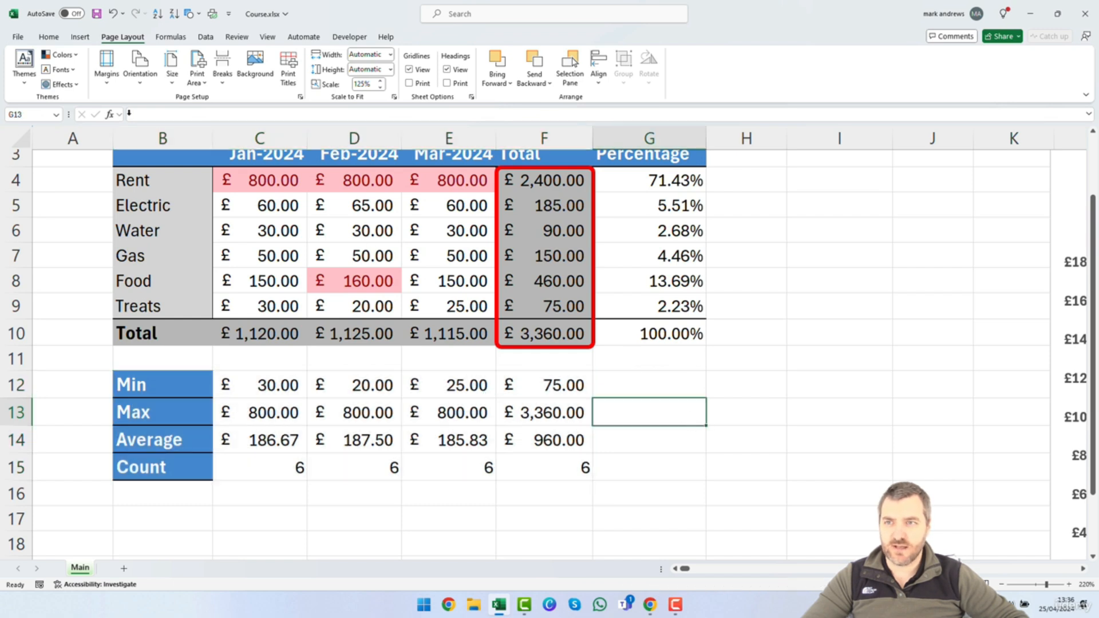
Open the print preview of the Main sheet and look through both the table page and the chart page.
left_click(18, 37)
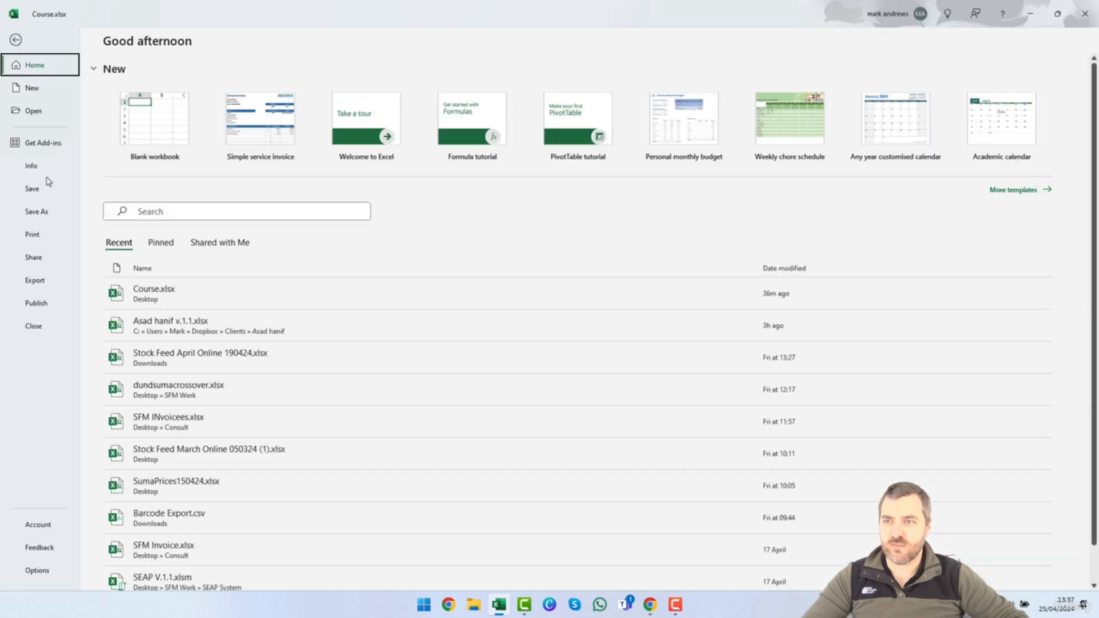
left_click(44, 234)
left_click(684, 342)
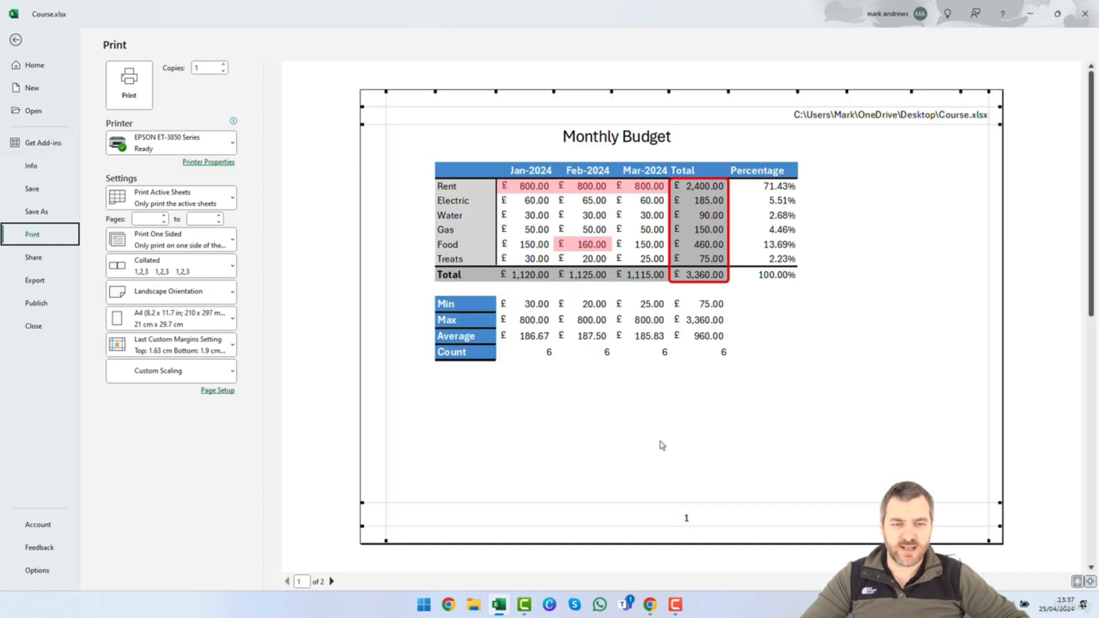
left_click(331, 581)
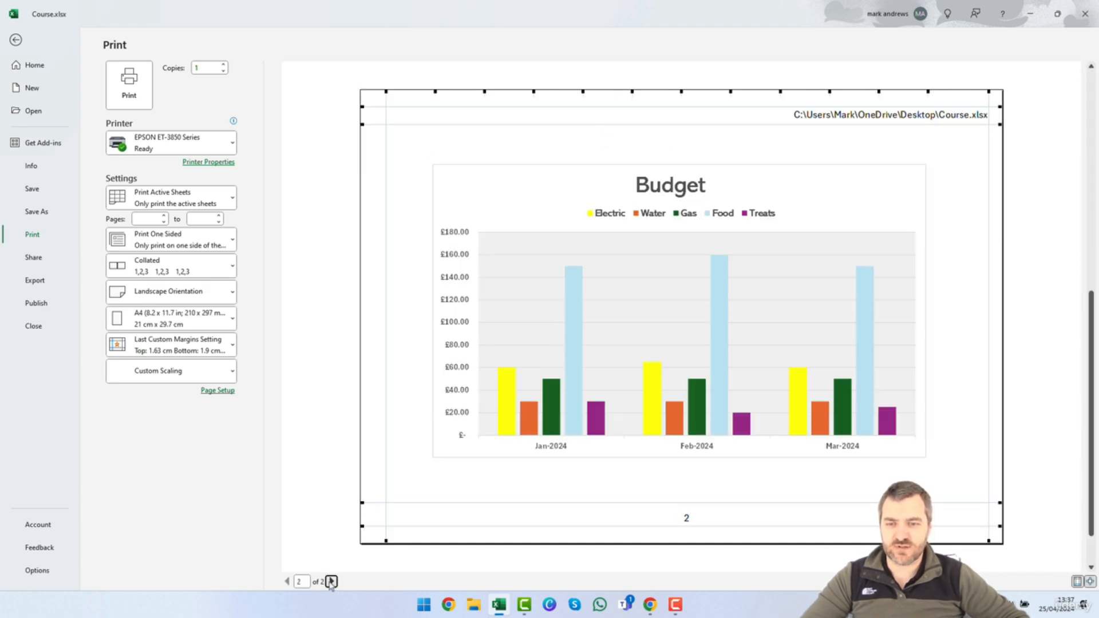
Try portrait orientation on the table page in the print preview, restore landscape orientation and return to the sheet.
left_click(287, 581)
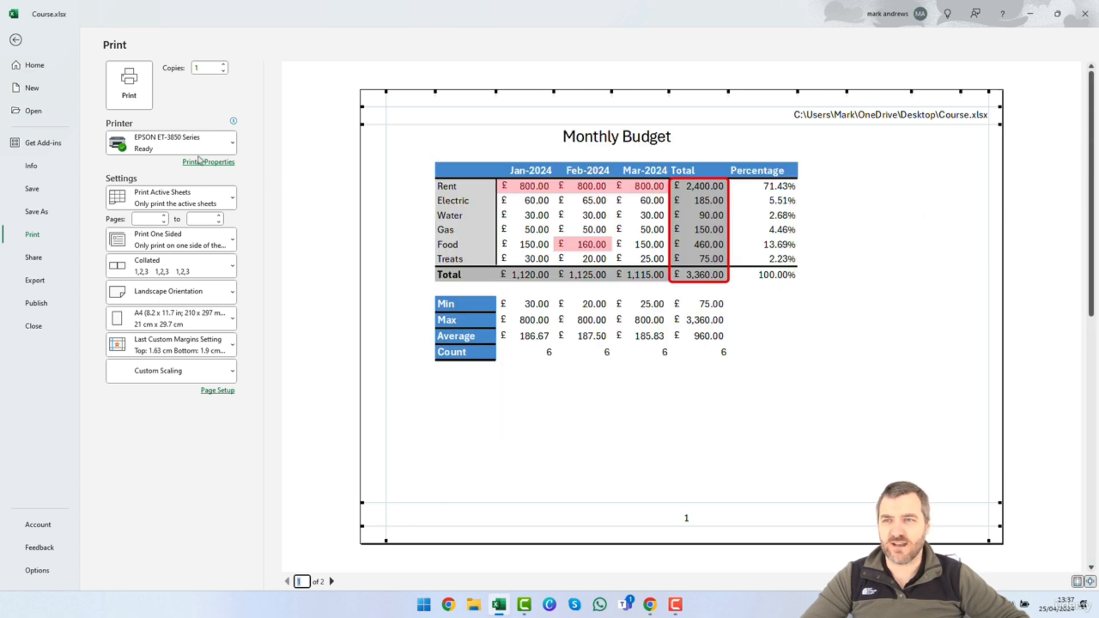
left_click(212, 293)
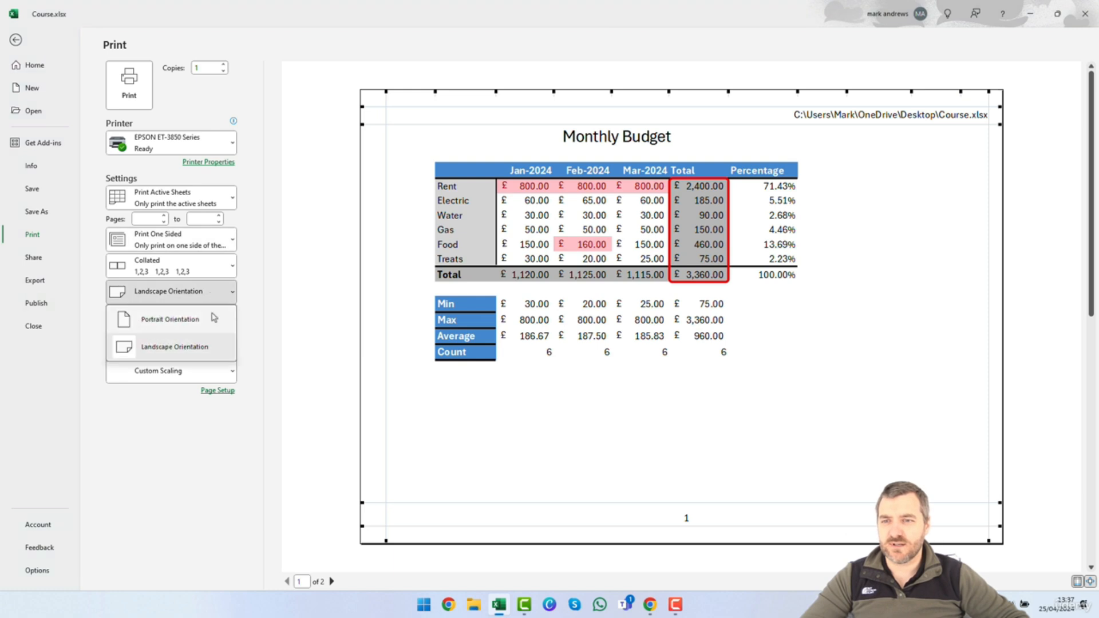
left_click(214, 318)
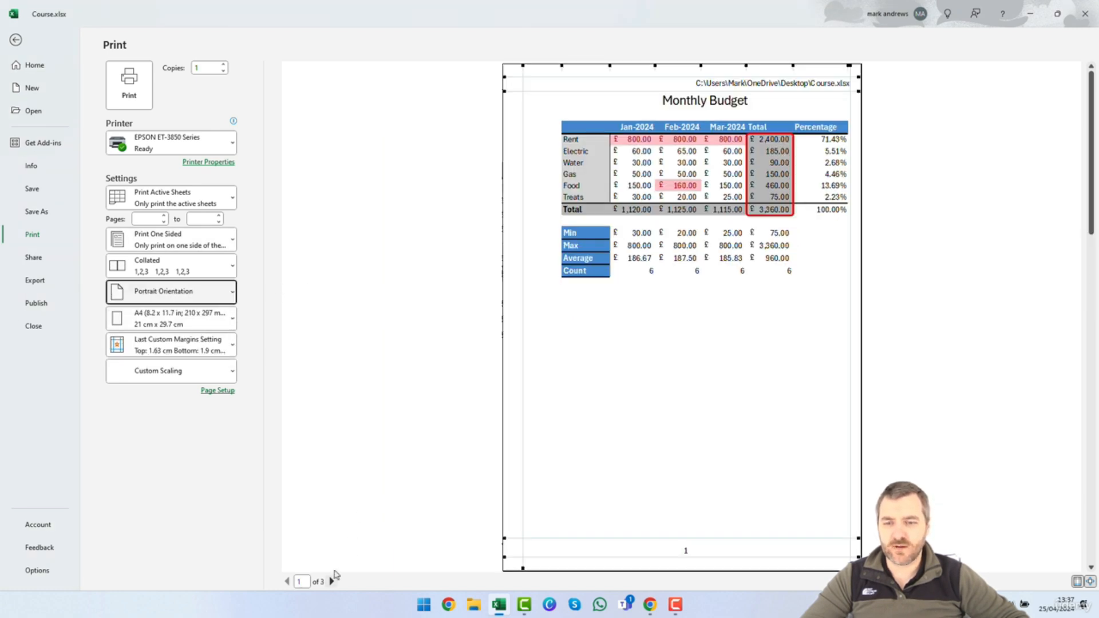
left_click(214, 293)
left_click(191, 343)
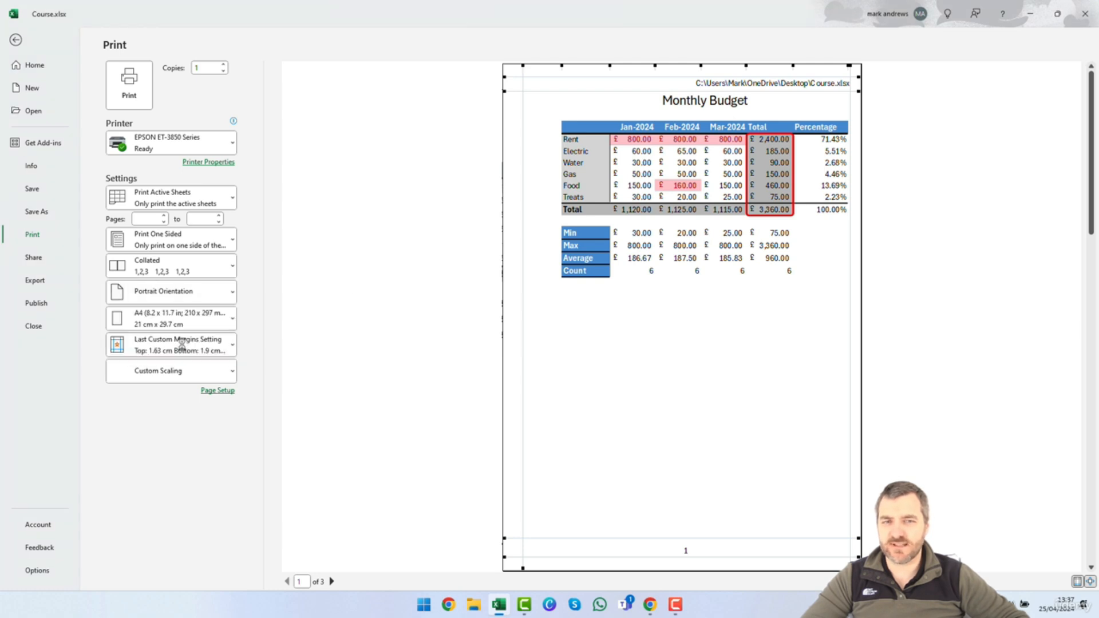
left_click(15, 40)
scroll(669, 316, "up", 1)
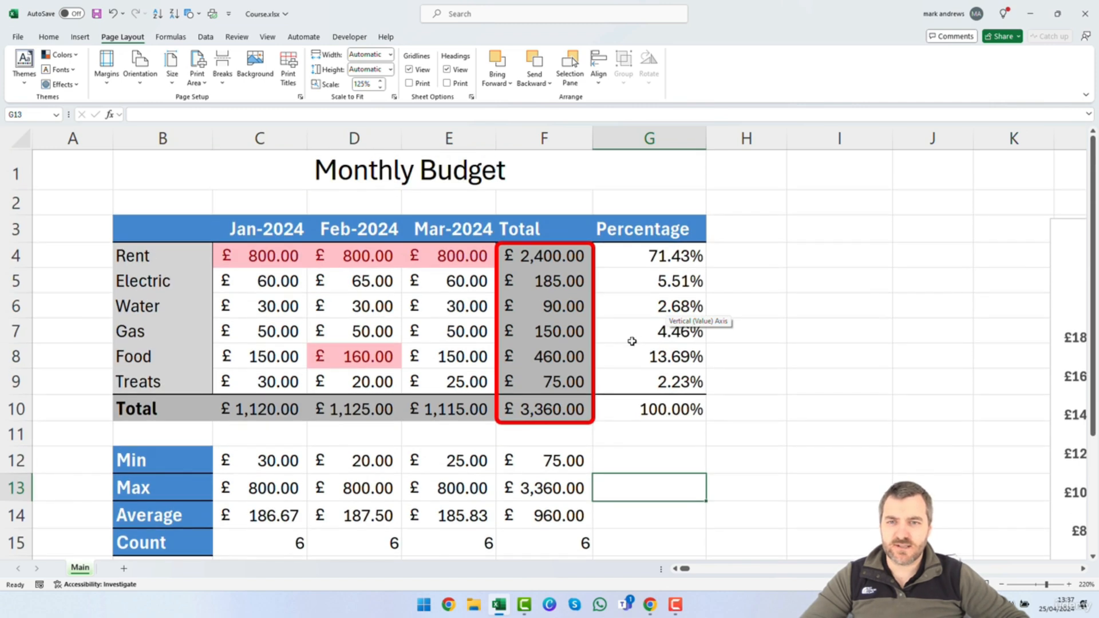
Select the budget table B1:G10, limit printing to the current selection, preview it and return to the sheet.
left_click_drag(152, 177, 583, 417)
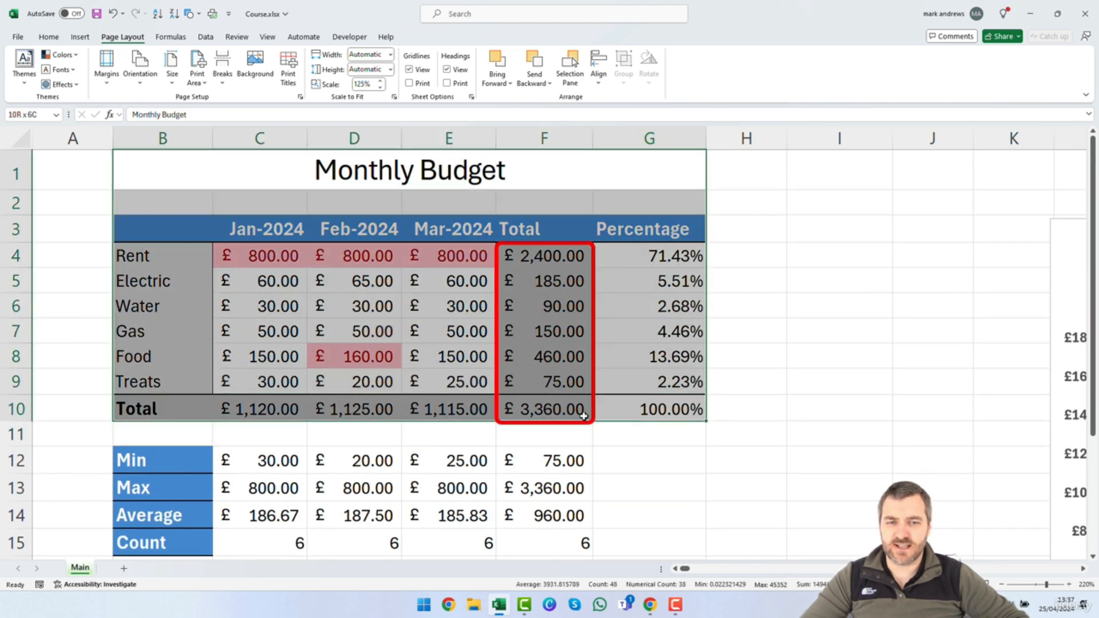
left_click(196, 77)
left_click(220, 99)
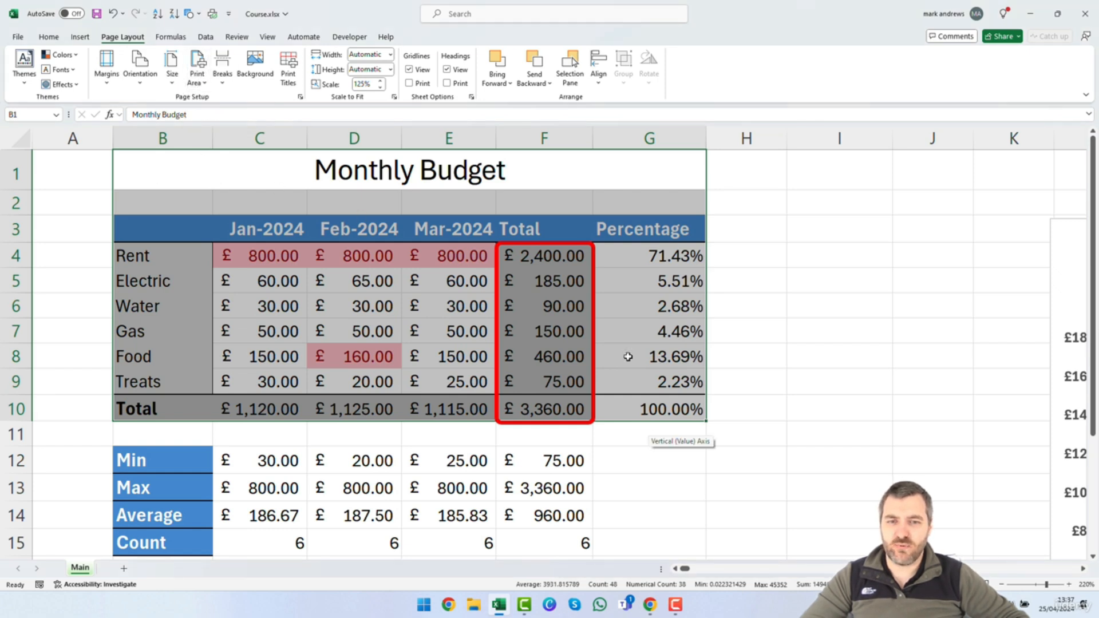
left_click(17, 38)
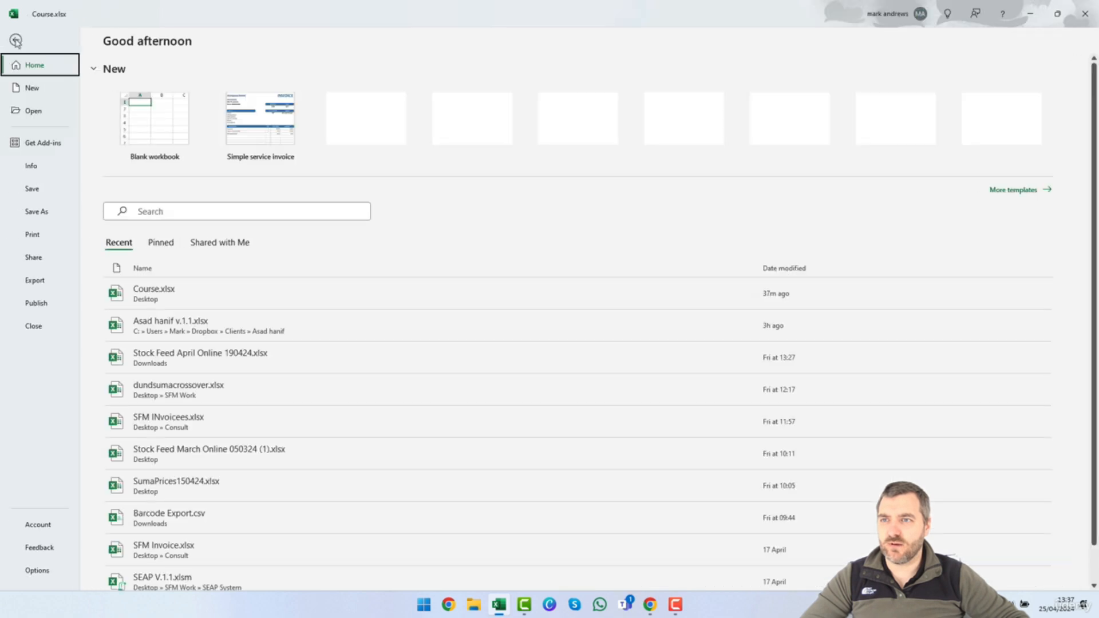
left_click(44, 236)
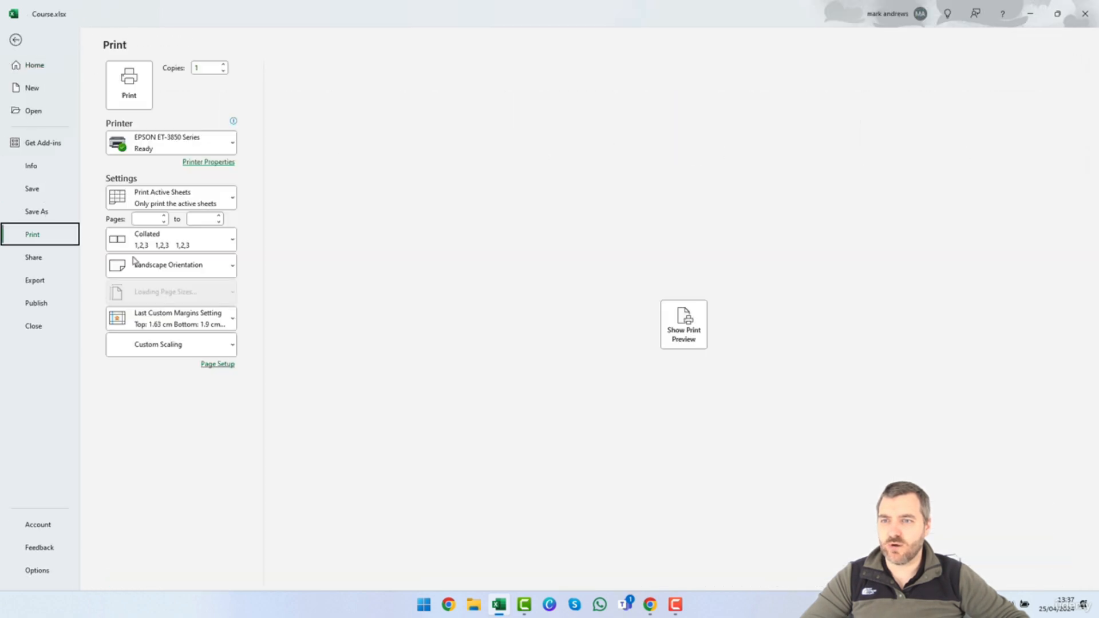
left_click(214, 205)
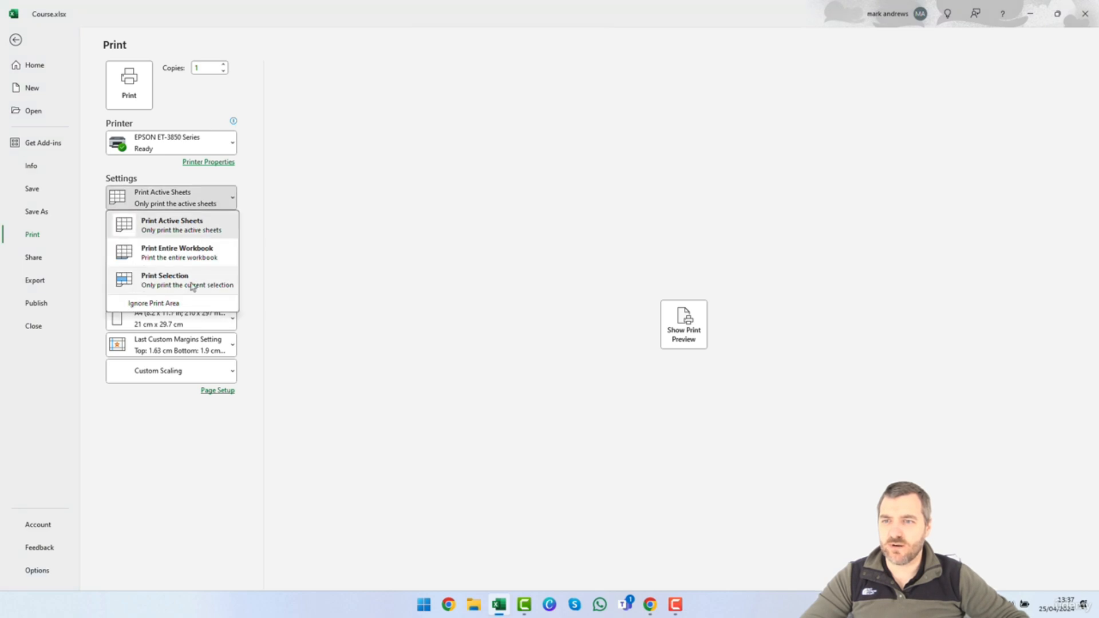
left_click(194, 289)
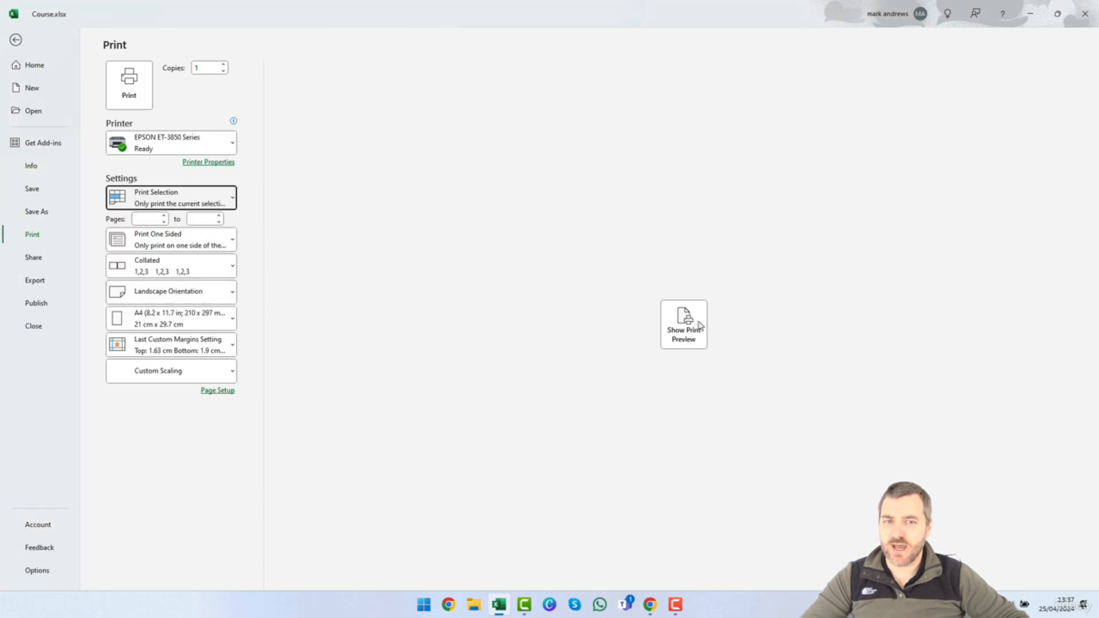
left_click(672, 344)
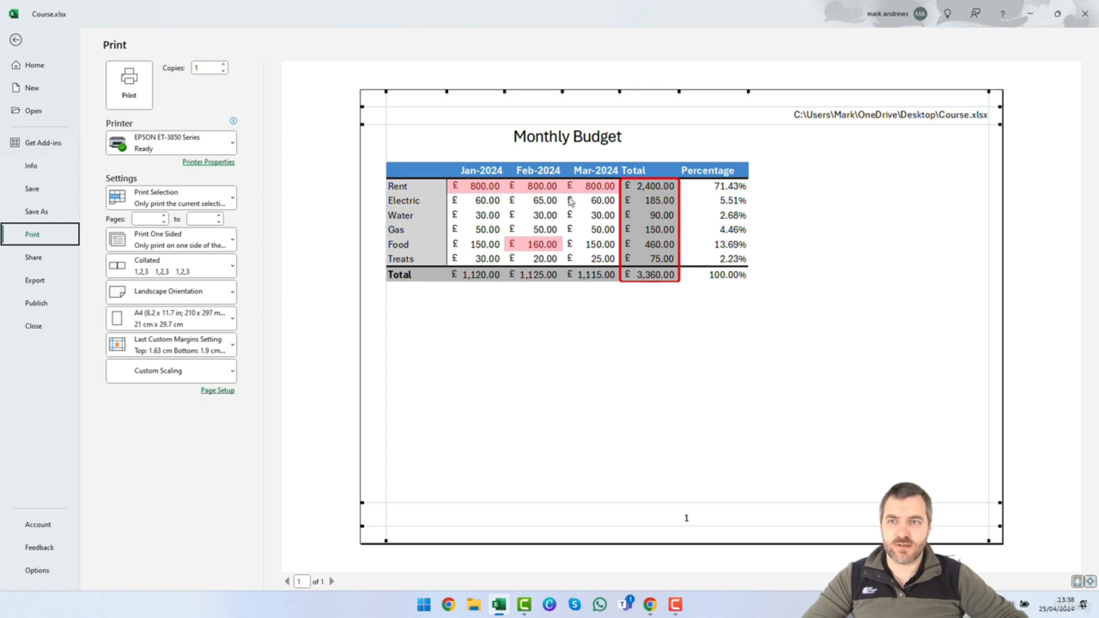
key("Escape")
Select the empty cell I7, check its selection-only print preview and return to the sheet.
left_click(801, 337)
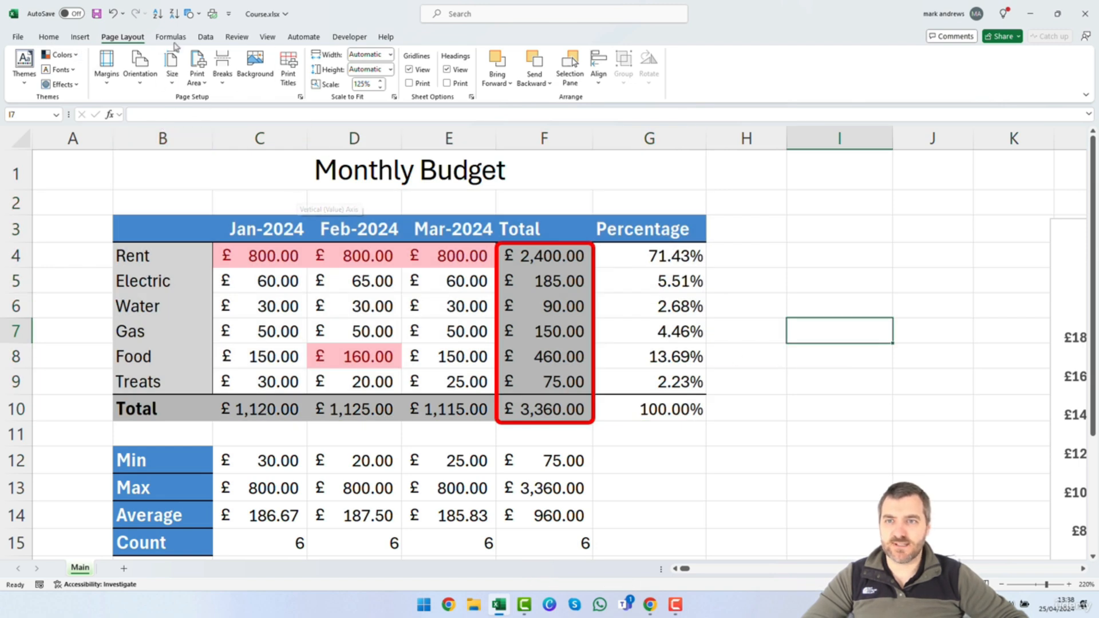
left_click(19, 37)
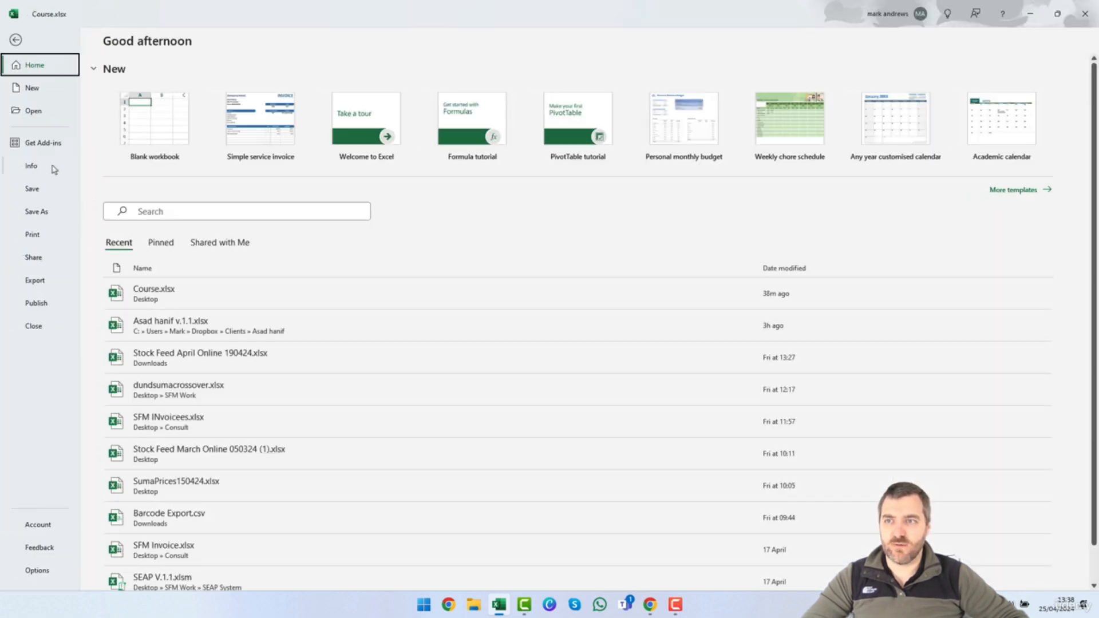
left_click(40, 235)
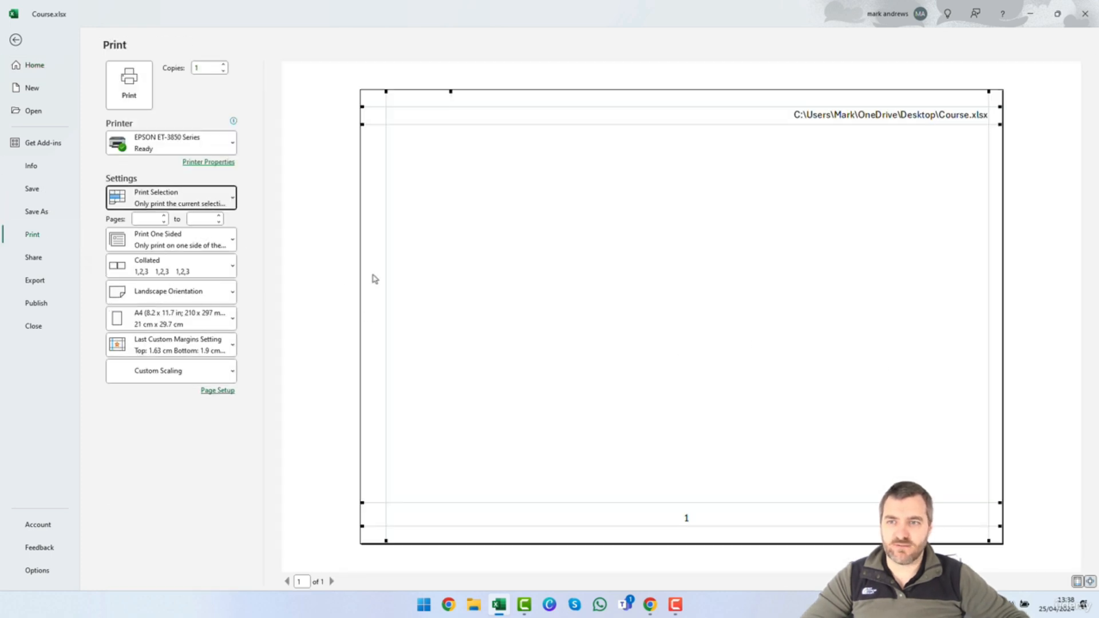
key("Escape")
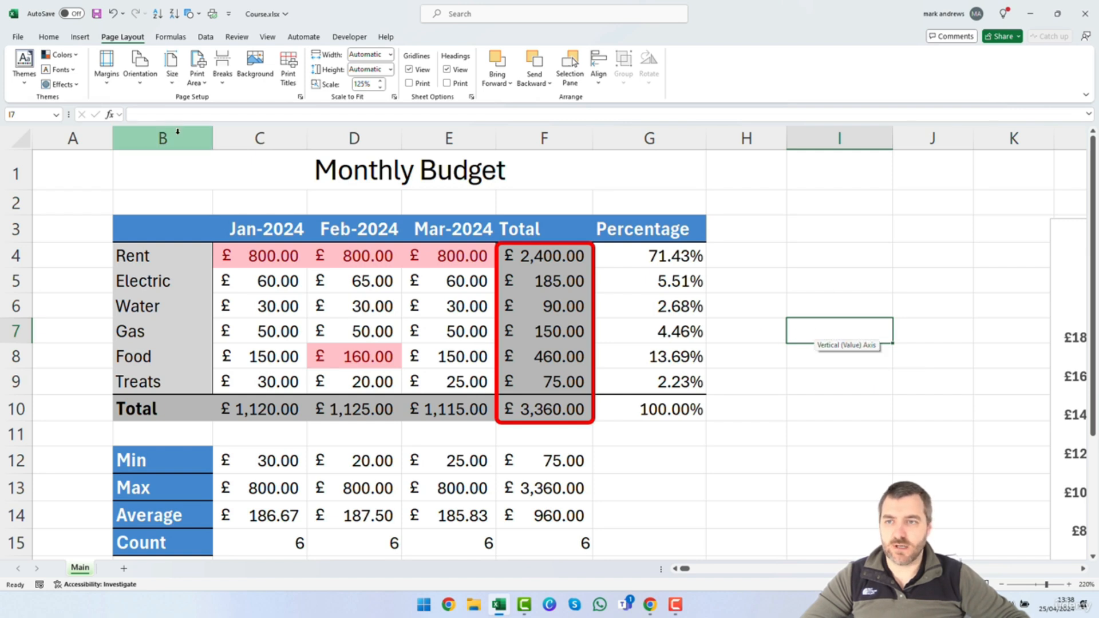
Set printing back to Print Active Sheets, check the chart page in the preview and return to the sheet.
key("ctrl+p")
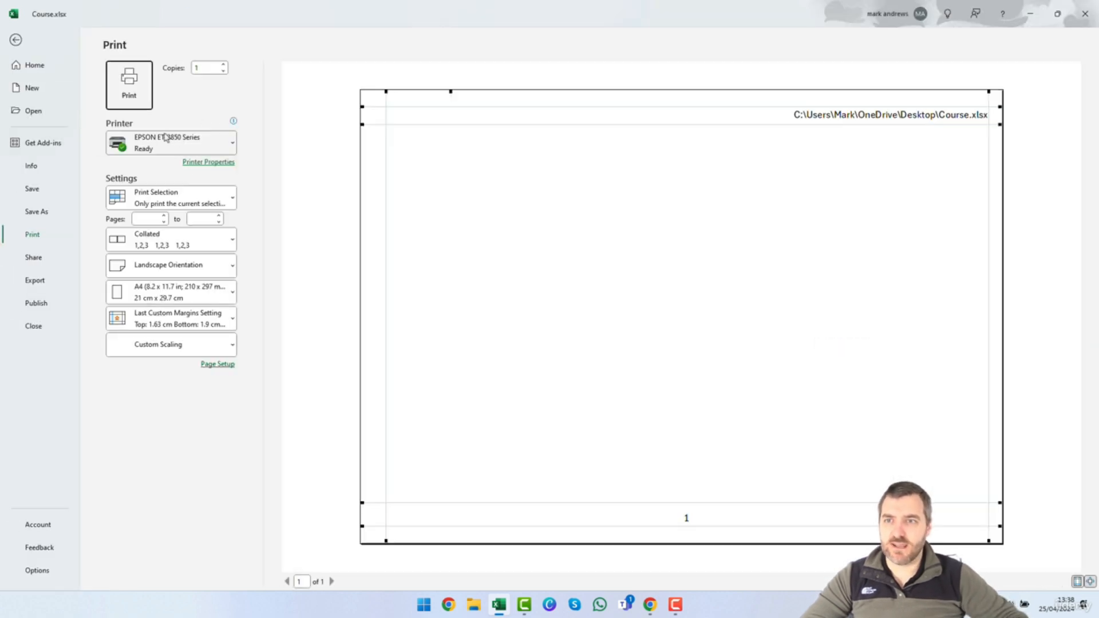
left_click(171, 197)
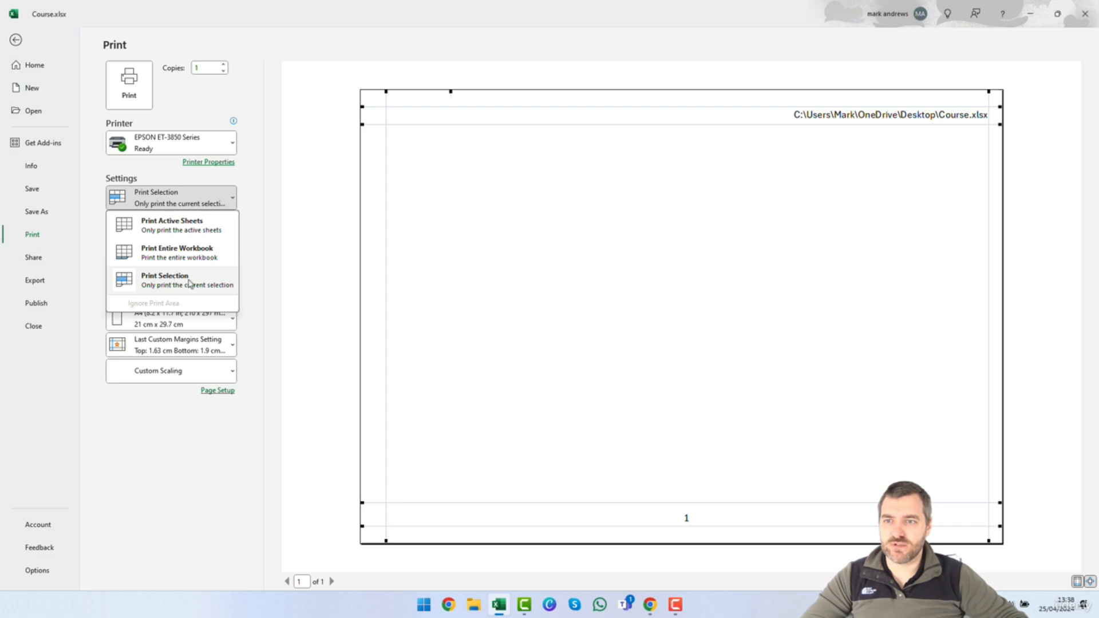
left_click(189, 234)
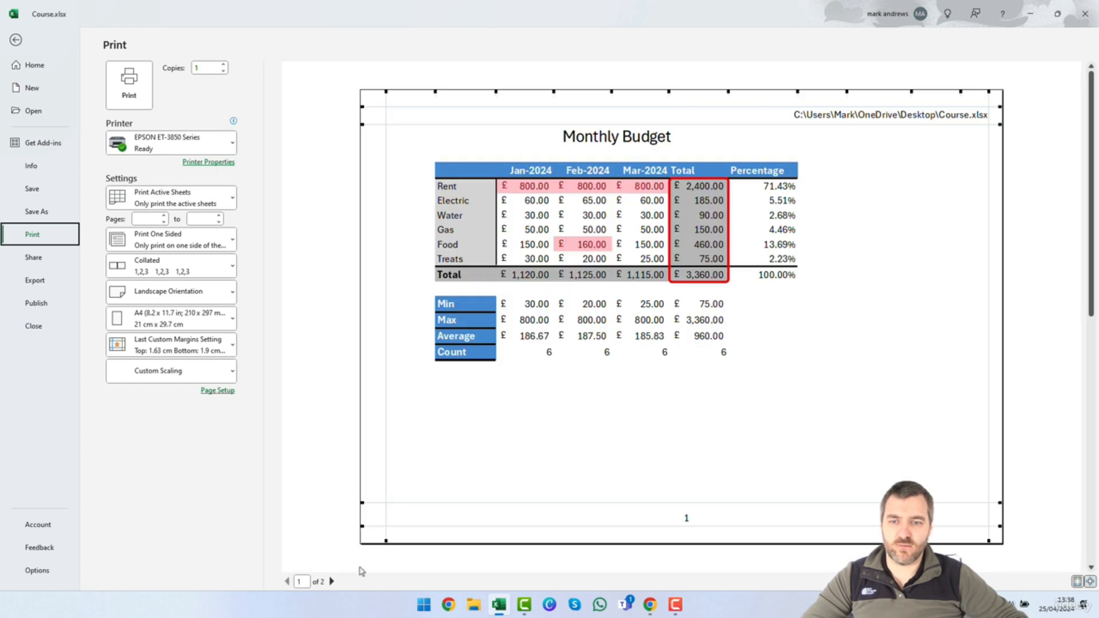
left_click(331, 581)
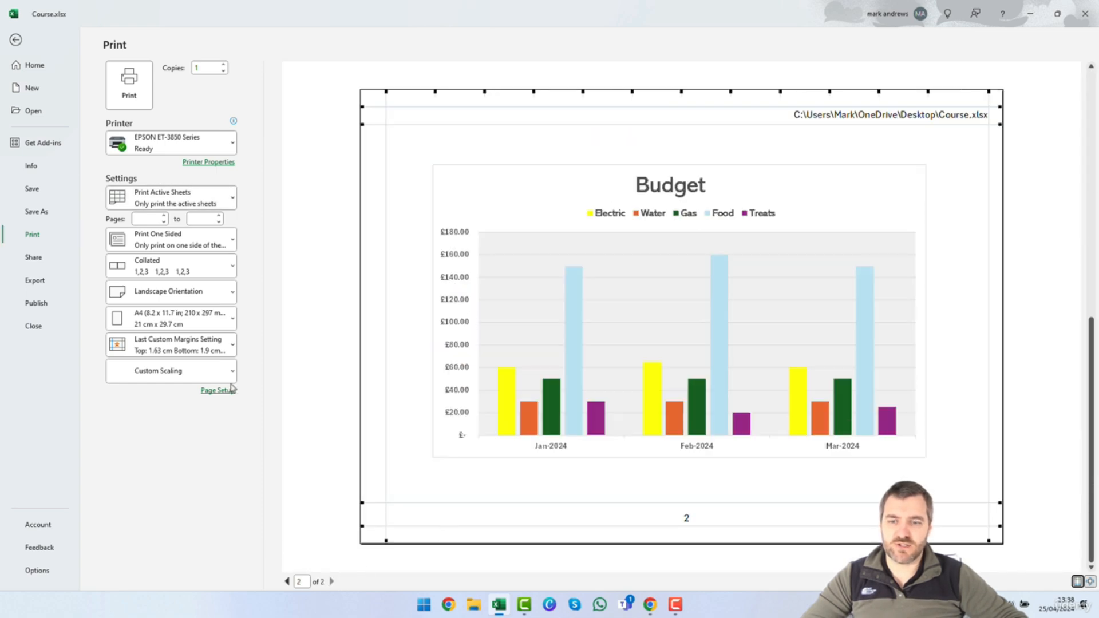
key("Escape")
View the table and chart pages in Page Layout view, and return to Normal view.
left_click(268, 38)
left_click(239, 72)
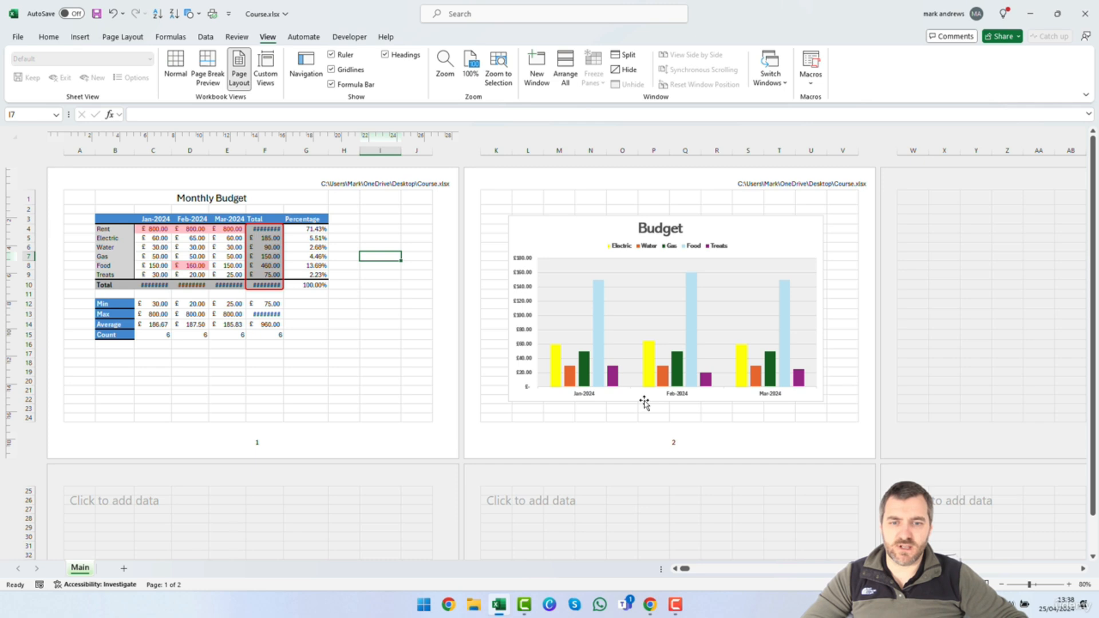
left_click(175, 66)
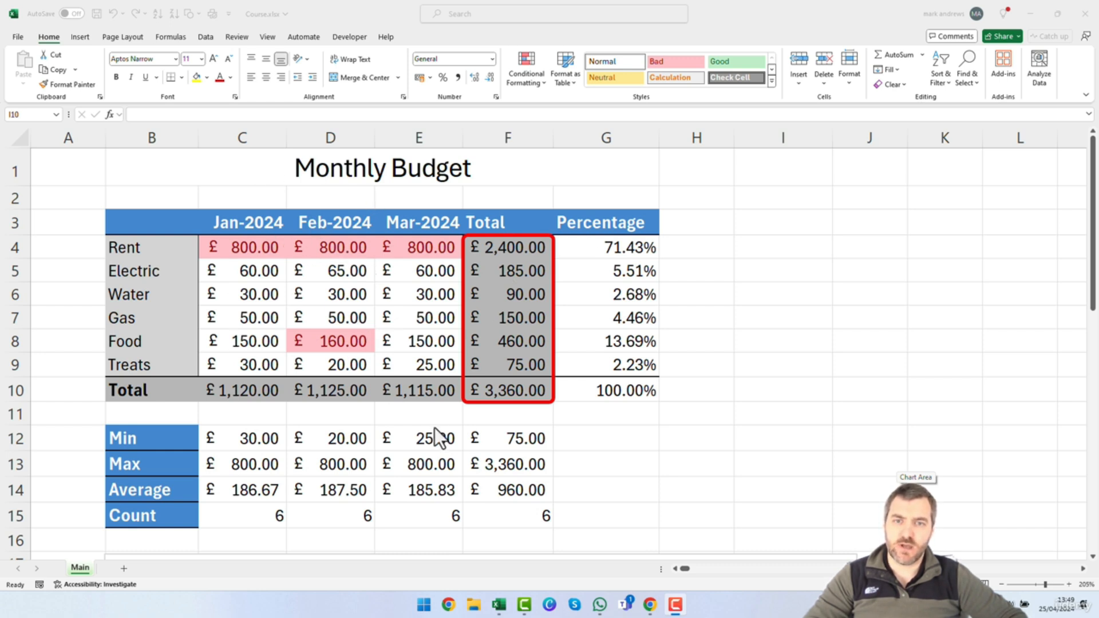
Look over the Monthly Budget table and the Budget chart below it on the Main sheet.
scroll(452, 297, "down", 4)
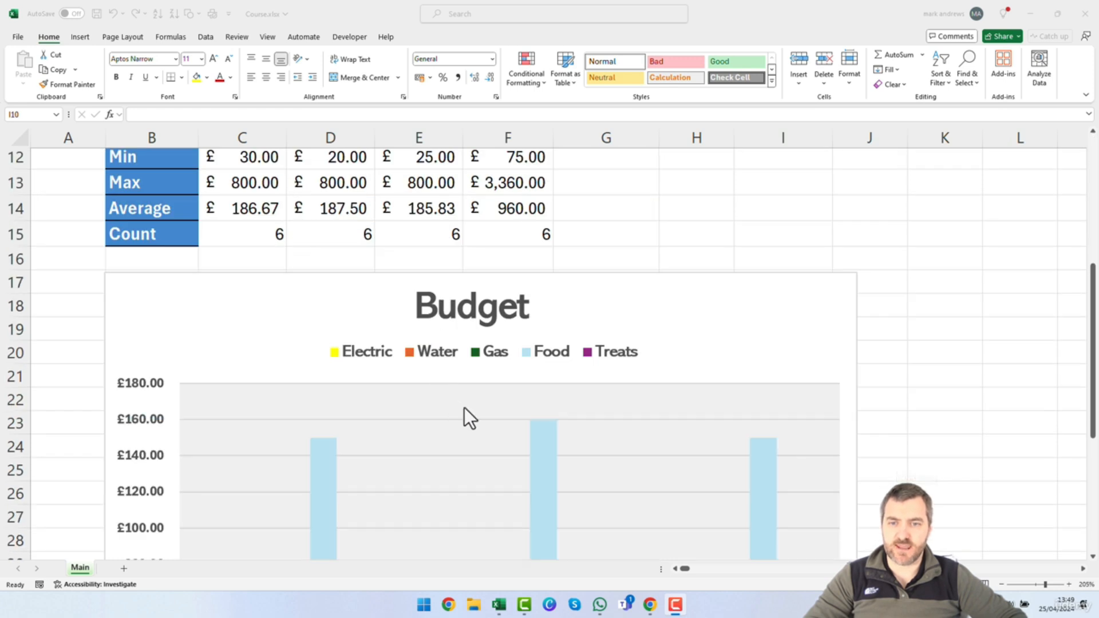
scroll(581, 435, "down", 2)
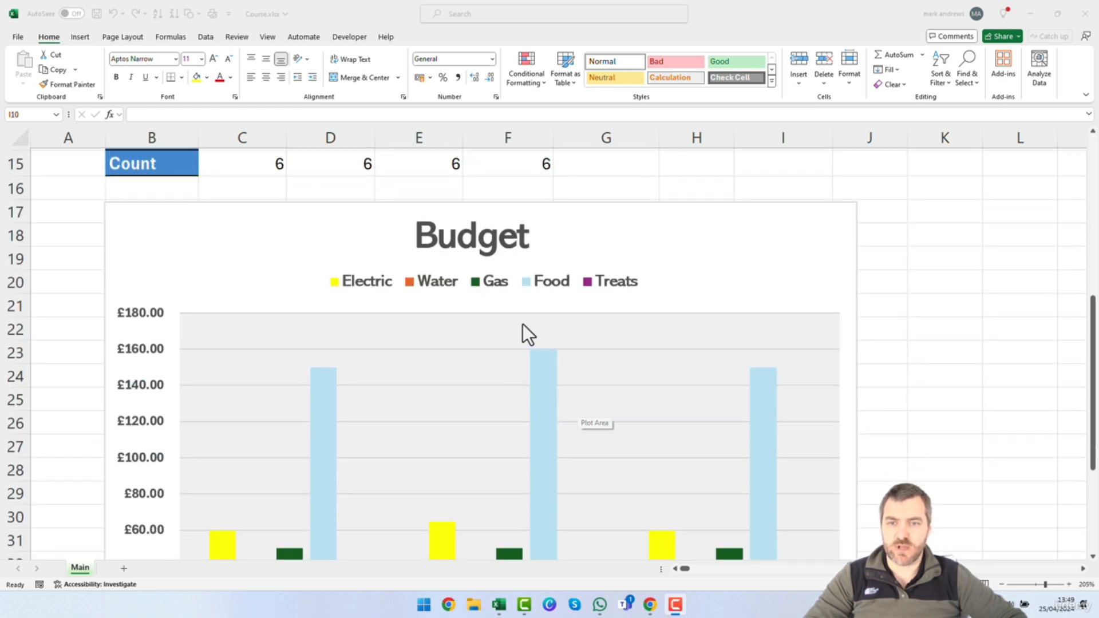
scroll(568, 347, "down", 4)
scroll(602, 424, "up", 4)
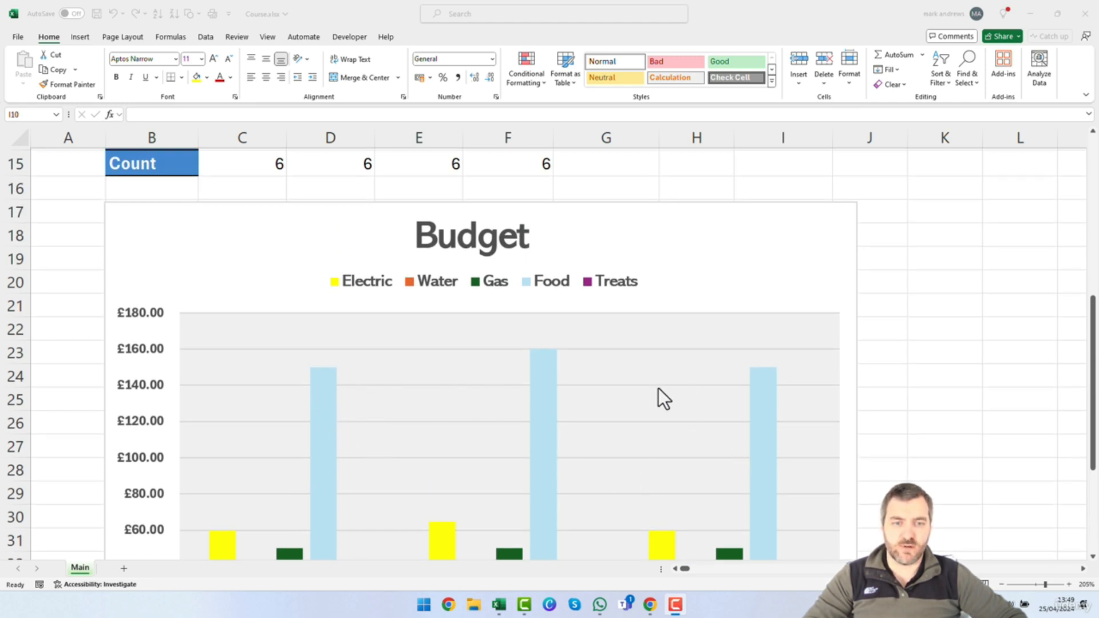
scroll(593, 380, "up", 4)
scroll(592, 380, "up", 1)
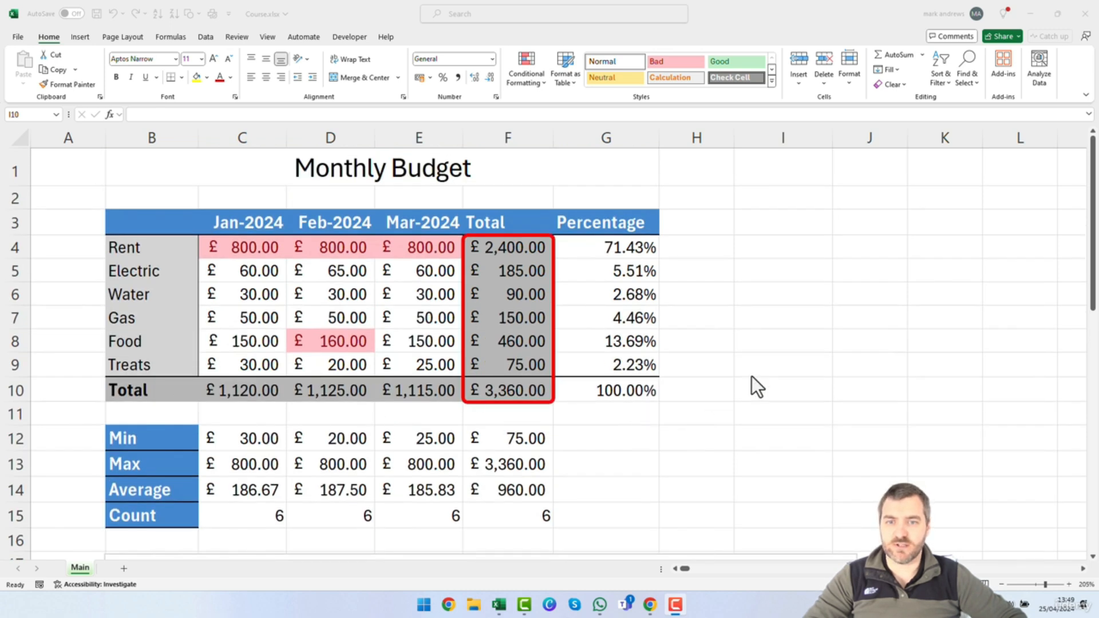
Delete the January to March amounts in C4:E9 and check the effect on the formulas and the chart.
left_click(761, 379)
left_click_drag(241, 248, 425, 367)
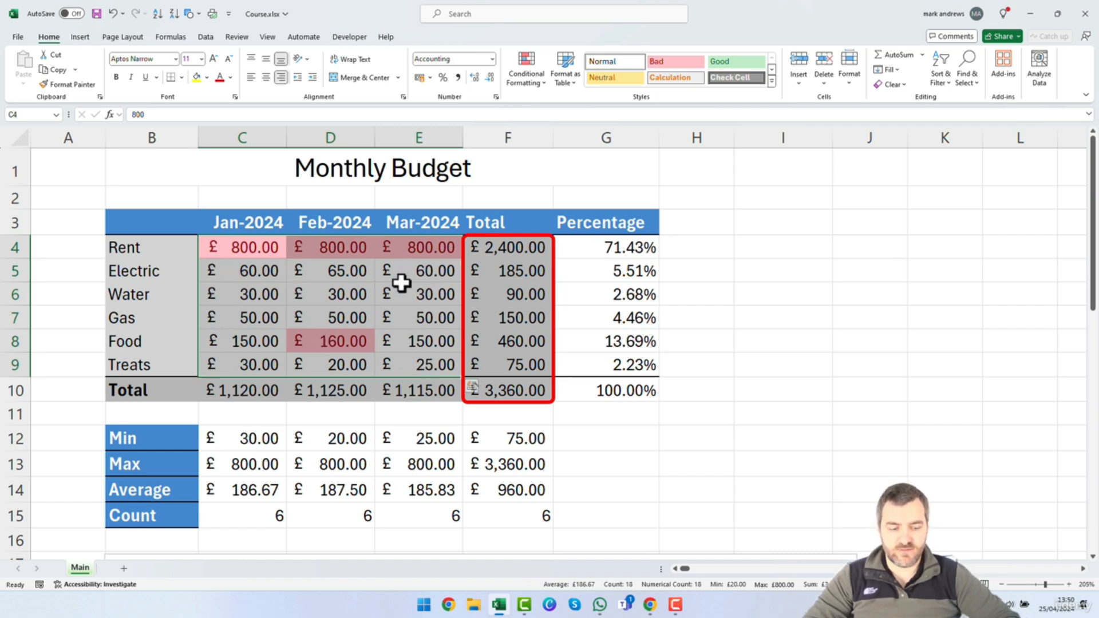
key("Delete")
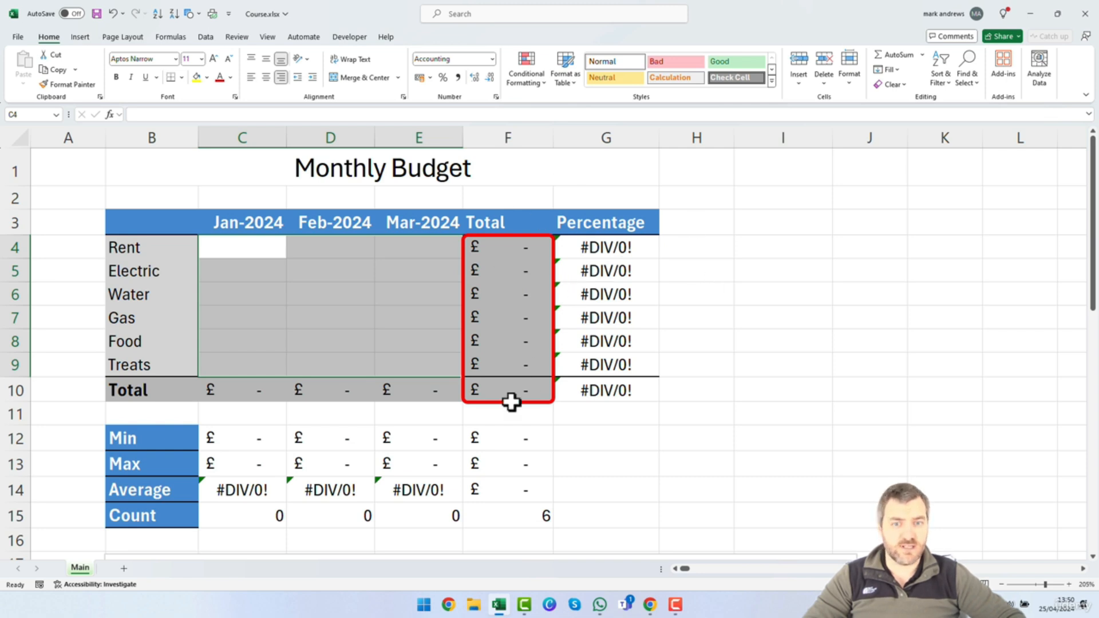
scroll(404, 360, "down", 2)
scroll(416, 370, "down", 4)
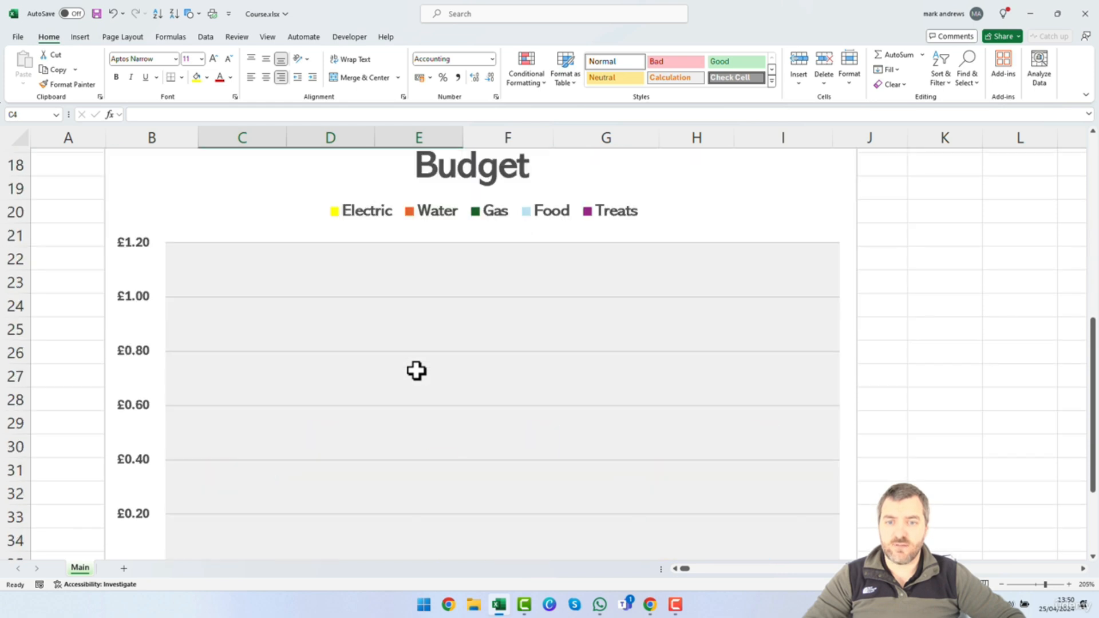
scroll(569, 346, "down", 5)
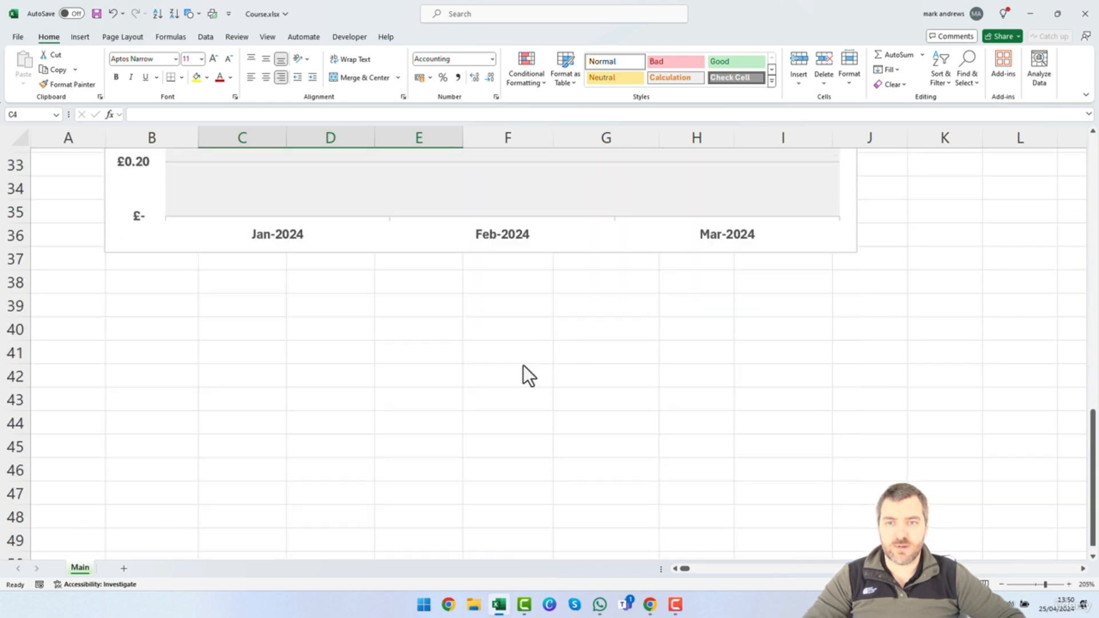
scroll(522, 376, "up", 4)
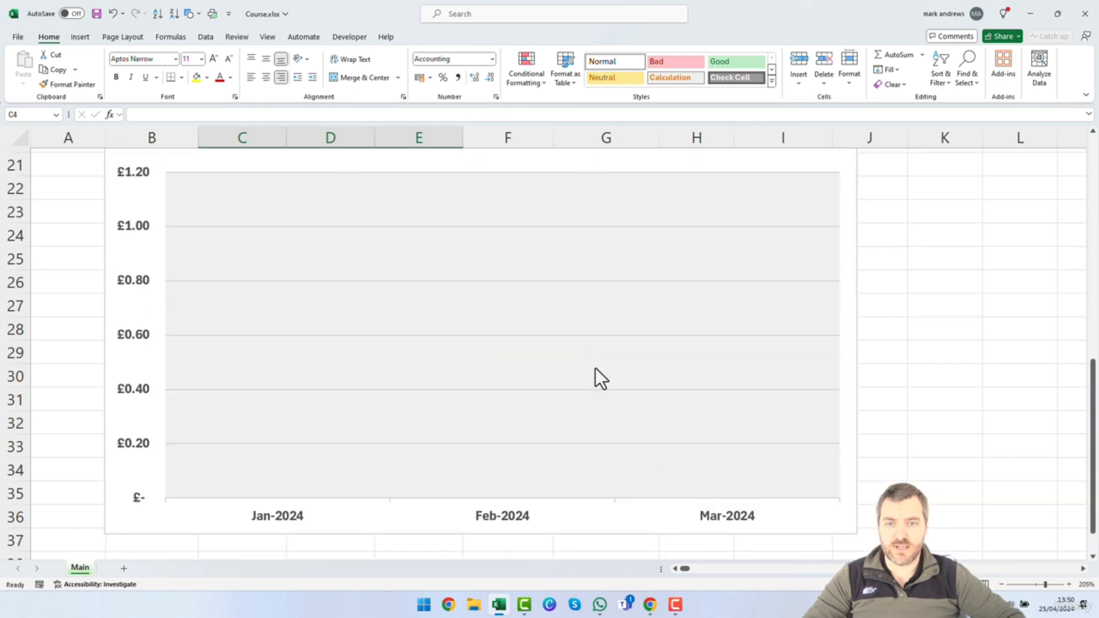
scroll(587, 397, "up", 7)
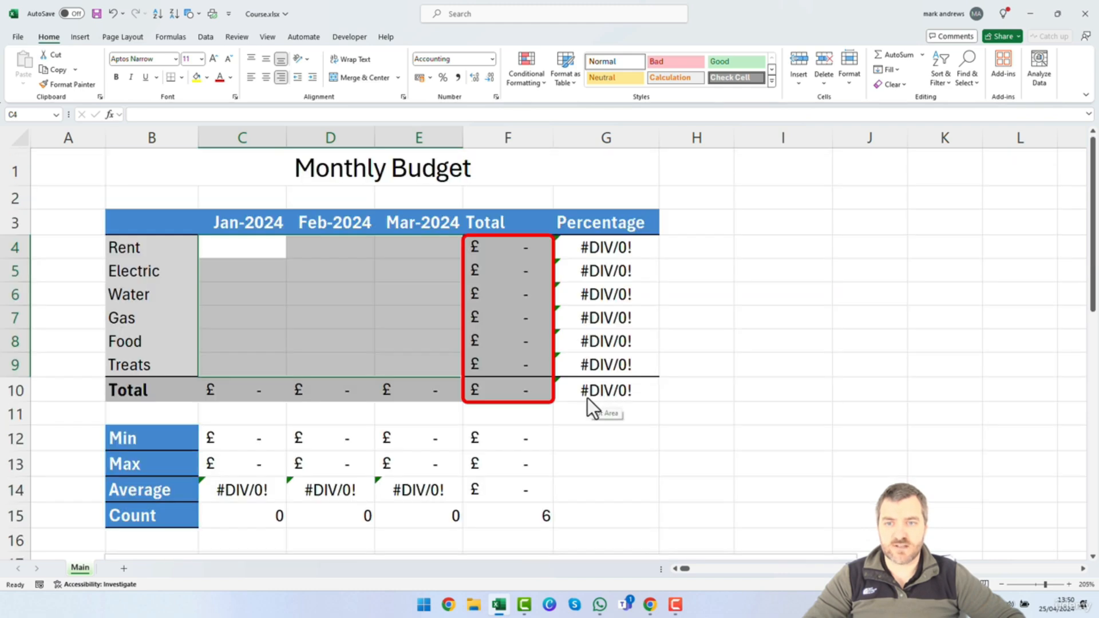
Undo the deletion of the monthly amounts and check the chart and the table again.
key("ctrl+z")
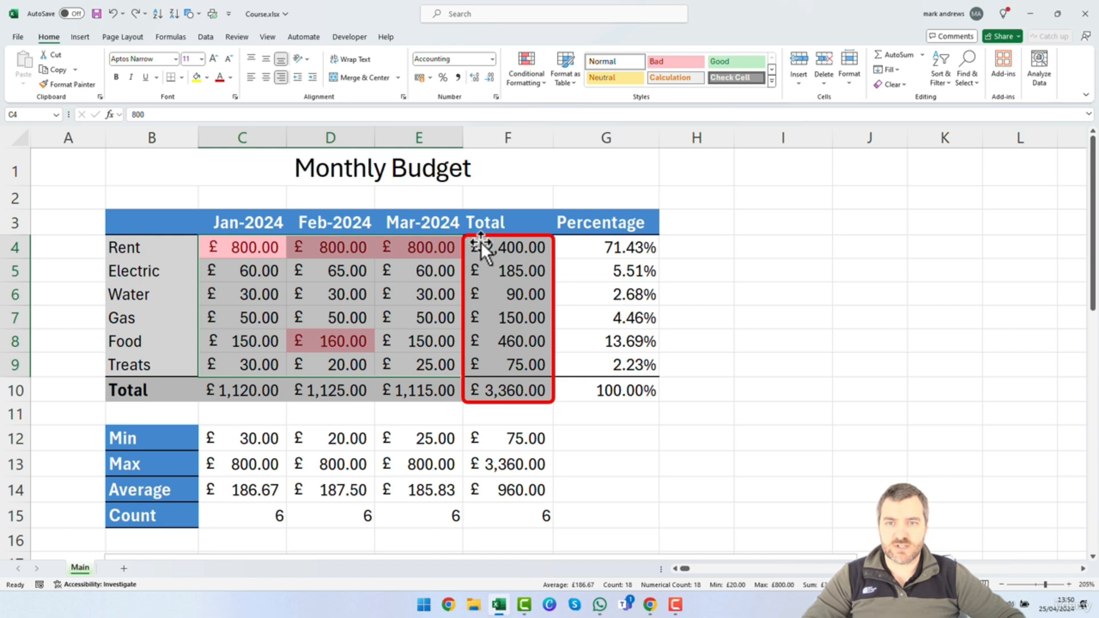
scroll(490, 301, "down", 6)
scroll(490, 301, "down", 5)
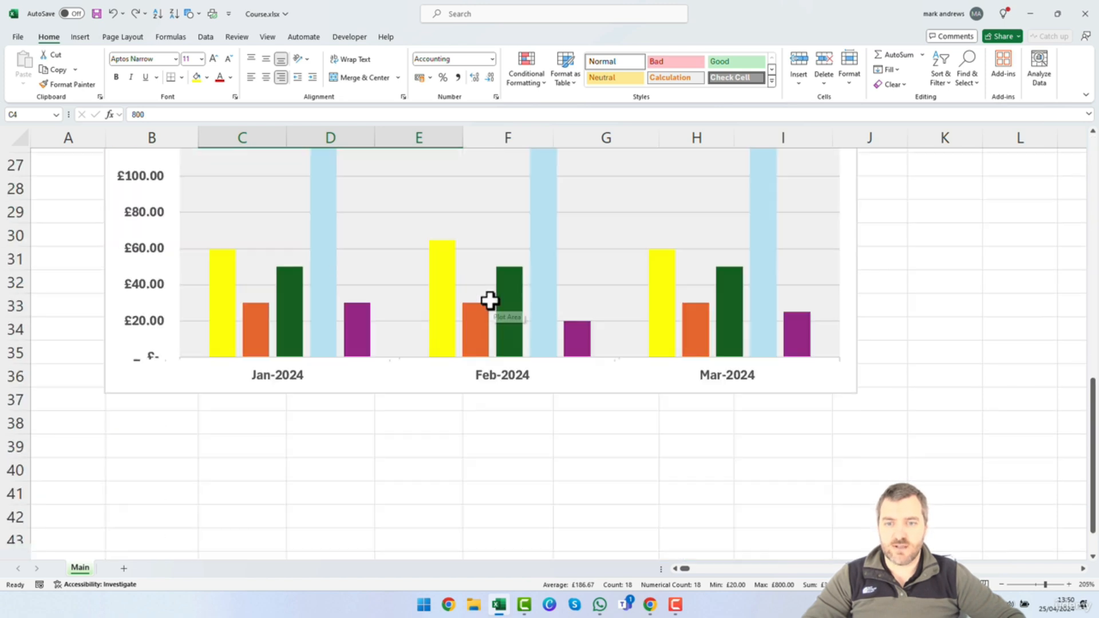
scroll(491, 306, "up", 11)
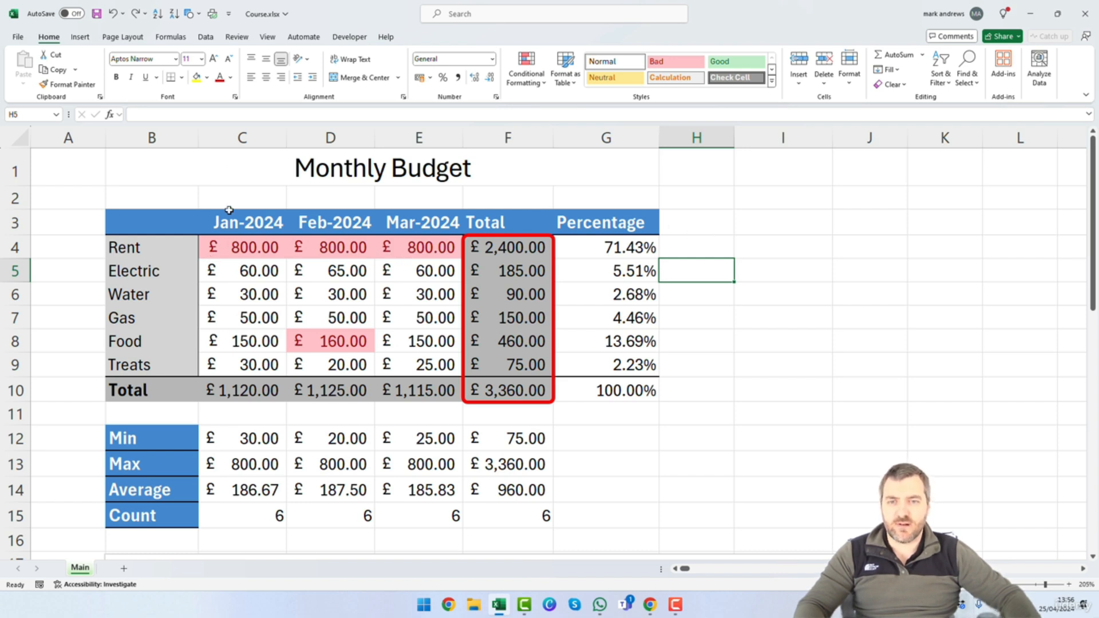
Browse the templates available for a new workbook and search the online templates for "budget".
left_click(16, 37)
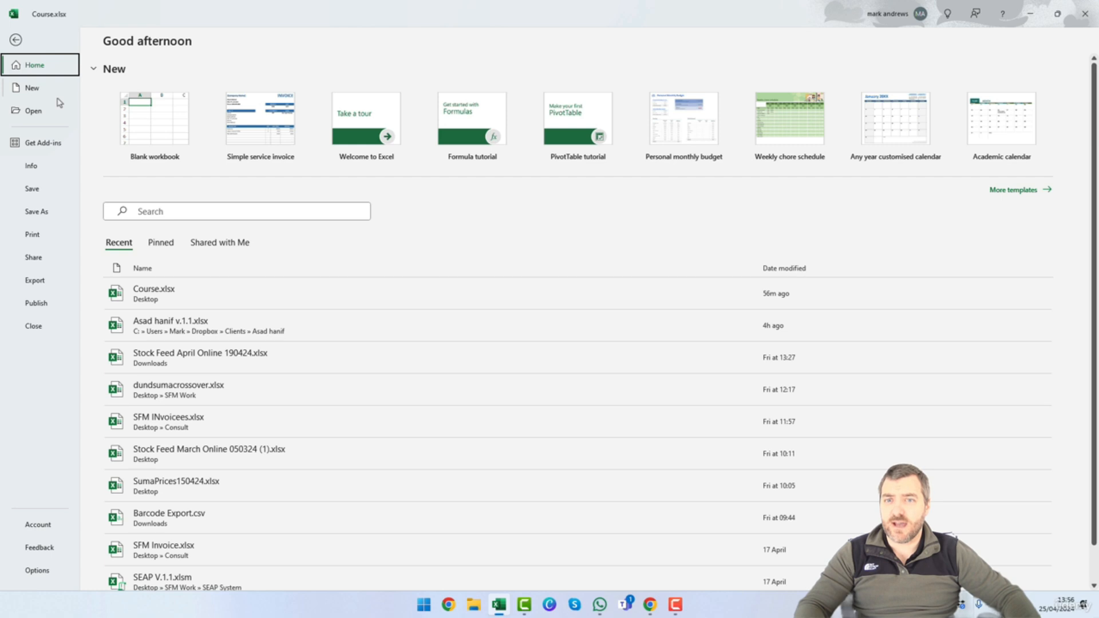
left_click(33, 87)
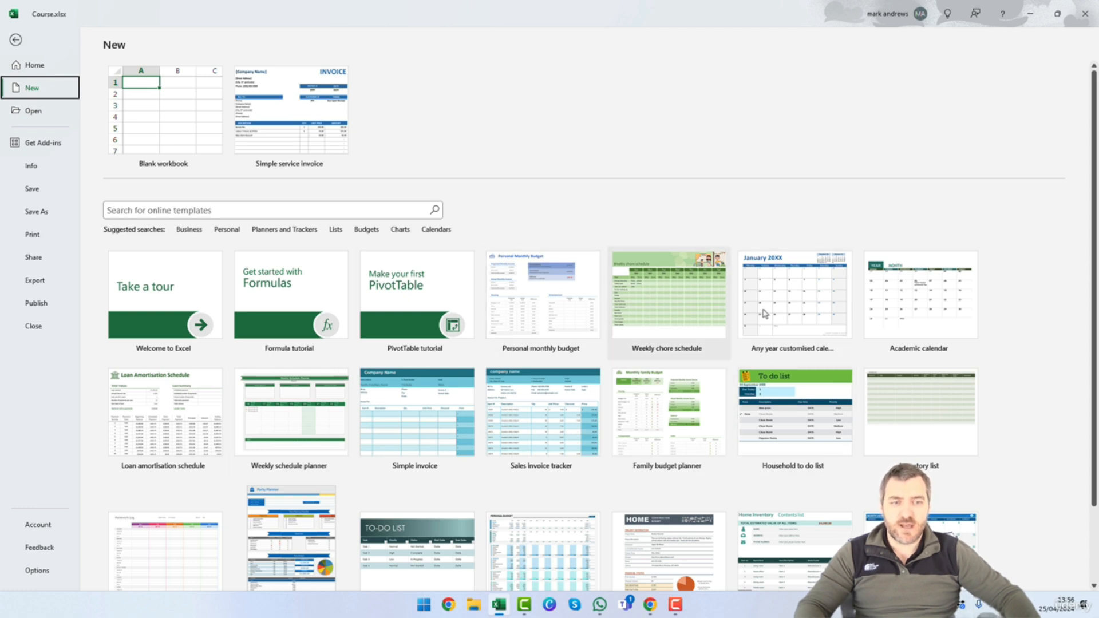
scroll(785, 382, "down", 3)
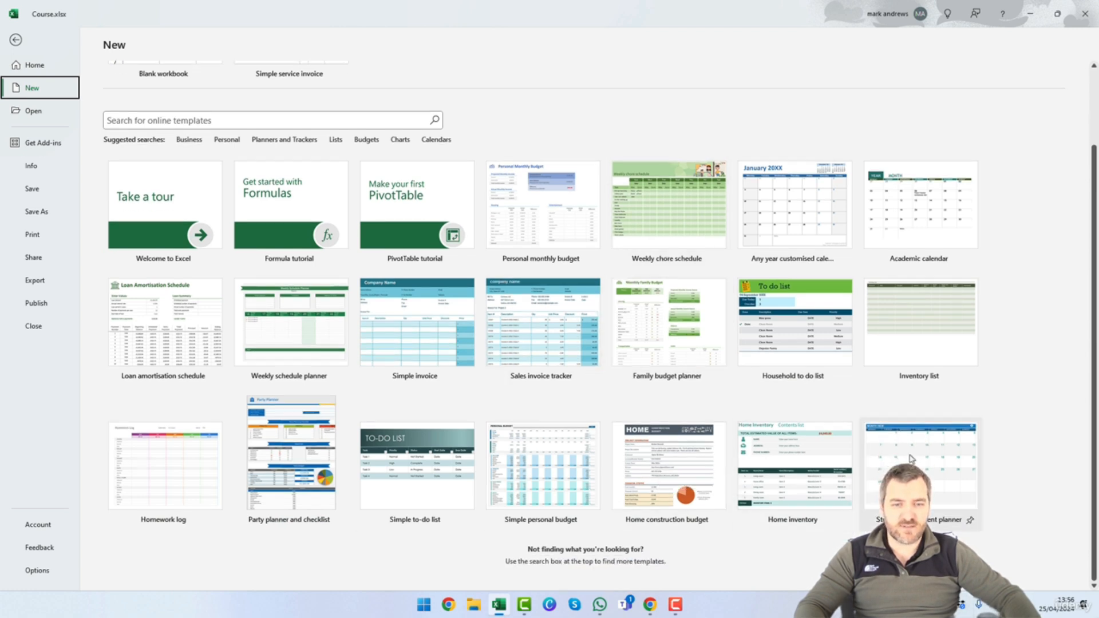
scroll(881, 406, "up", 3)
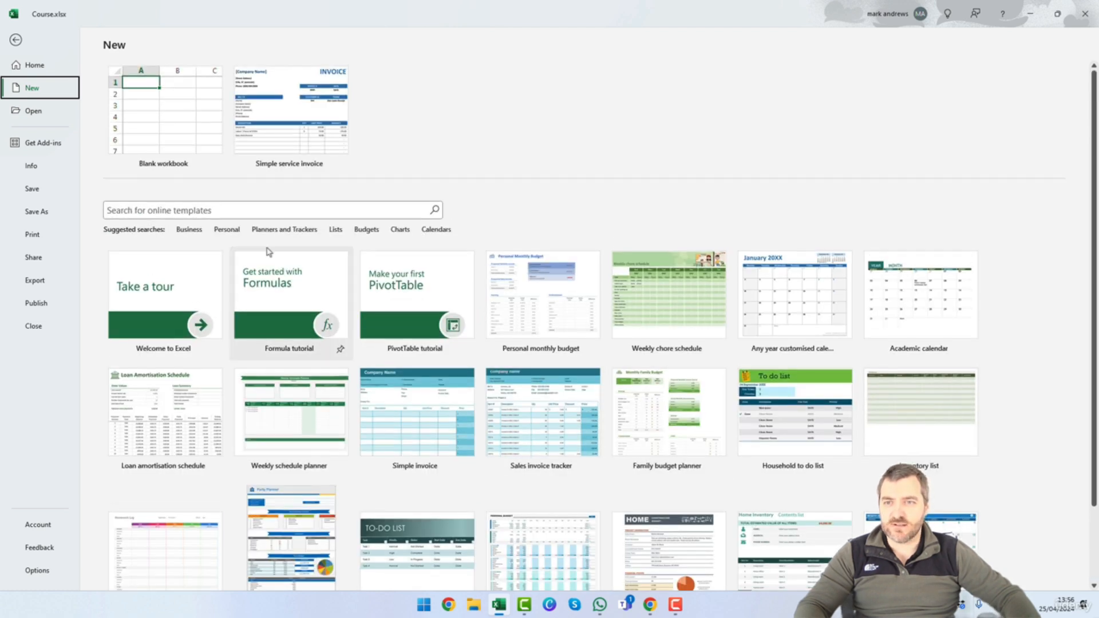
left_click(195, 210)
type("budget")
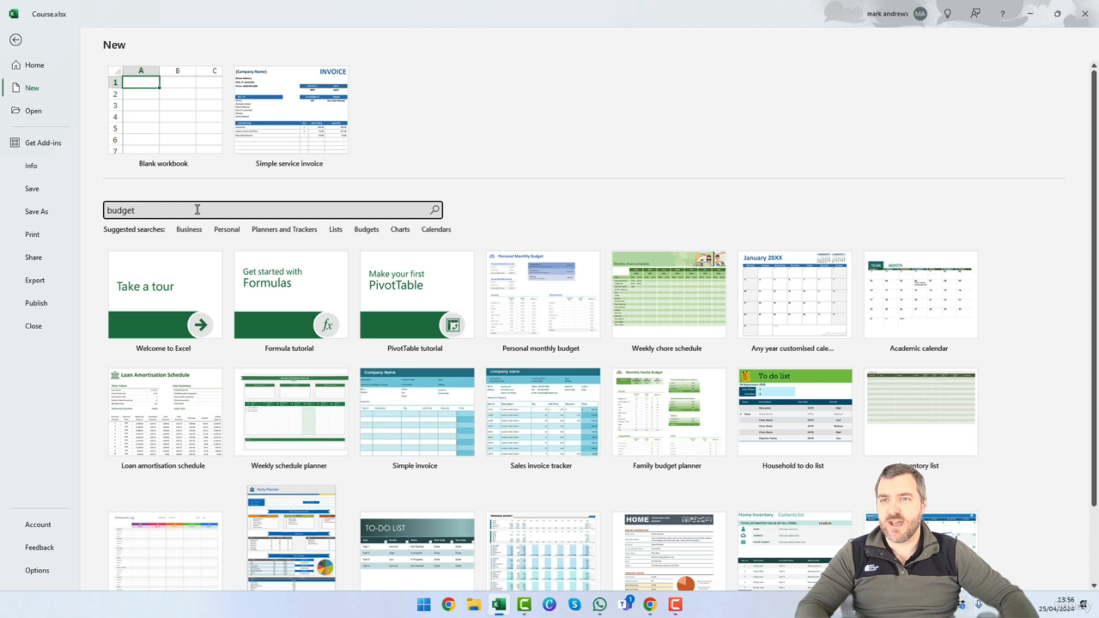
key("Return")
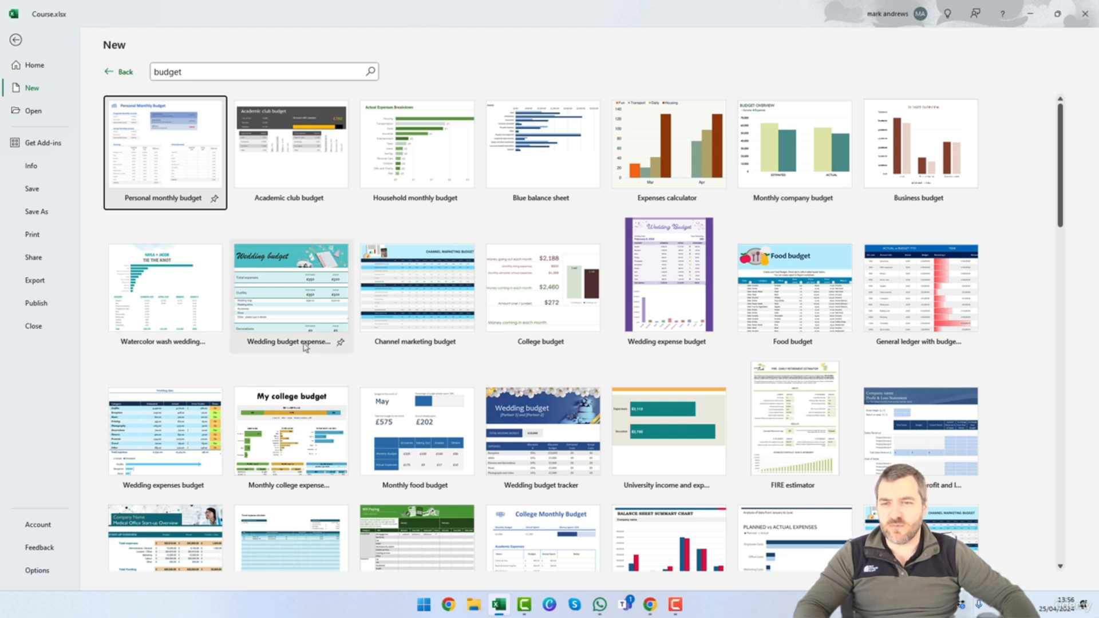
Create a new workbook from the Family budget (monthly) template among the budget search results.
scroll(418, 298, "down", 3)
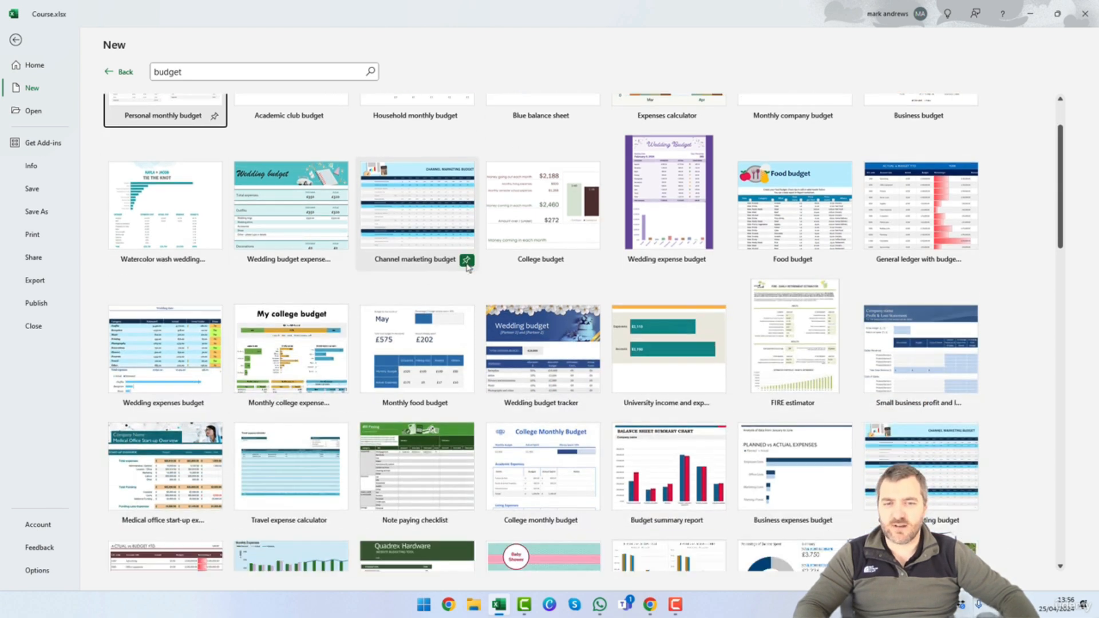
scroll(666, 329, "down", 4)
scroll(630, 332, "down", 2)
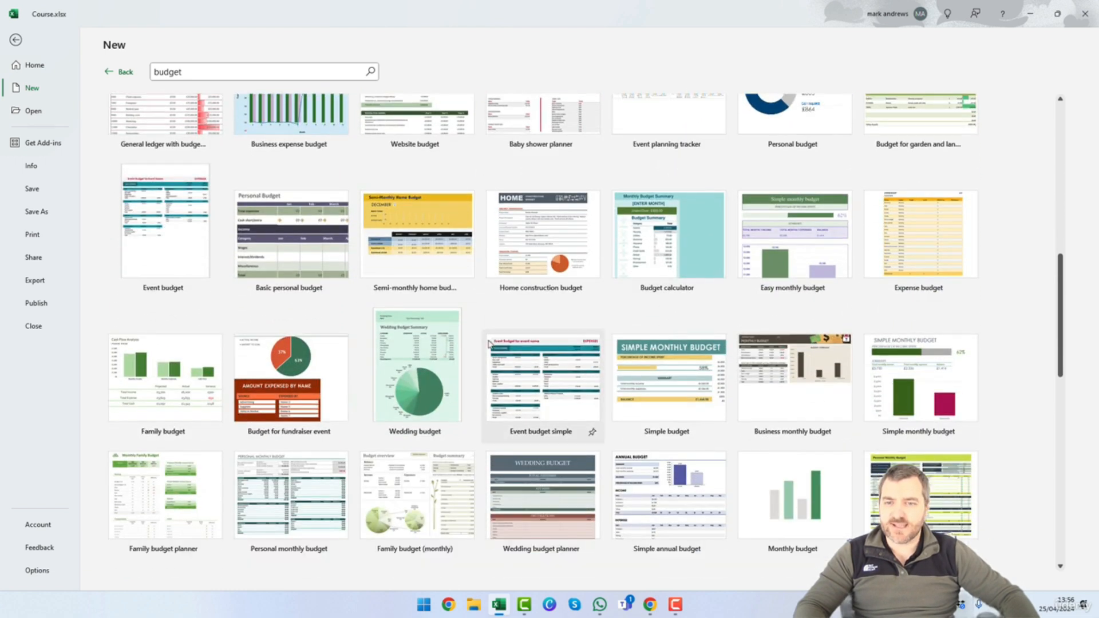
scroll(481, 346, "down", 2)
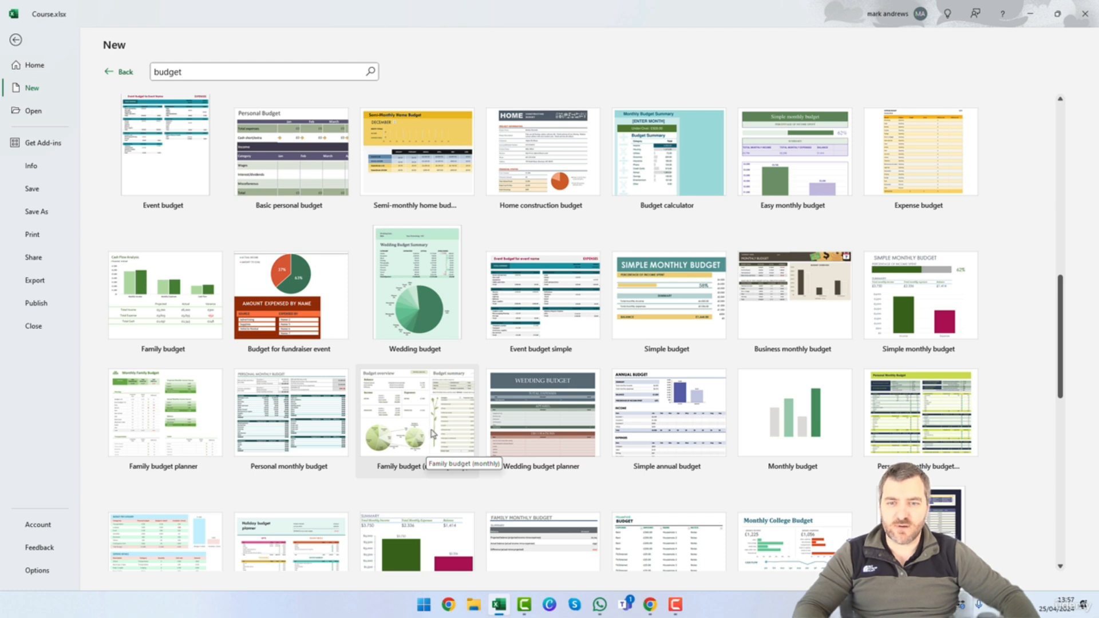
left_click(432, 428)
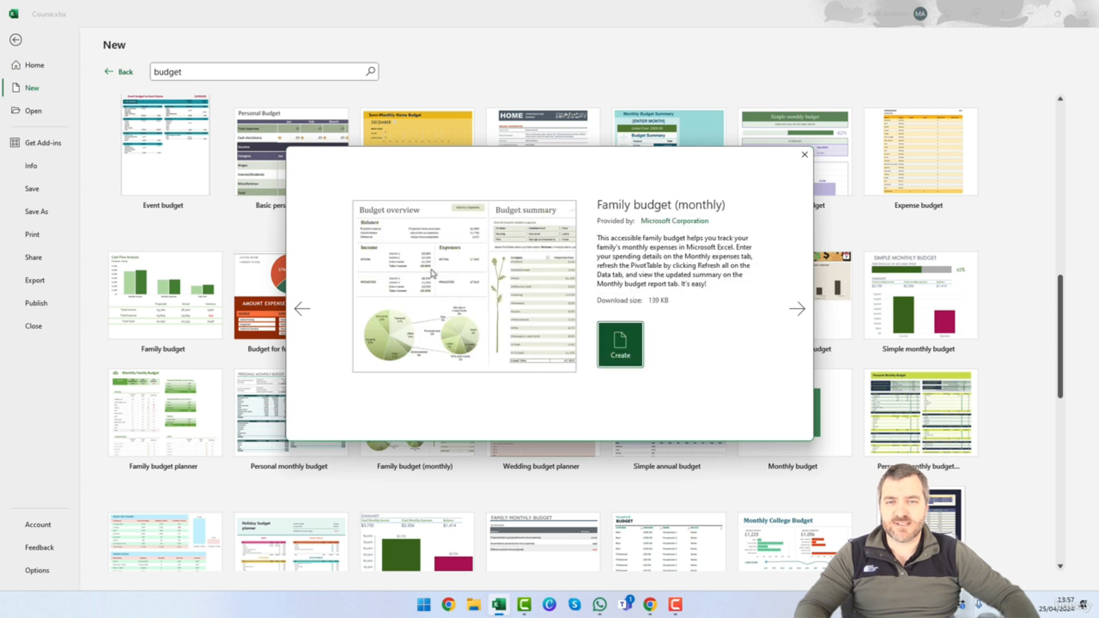
left_click(632, 341)
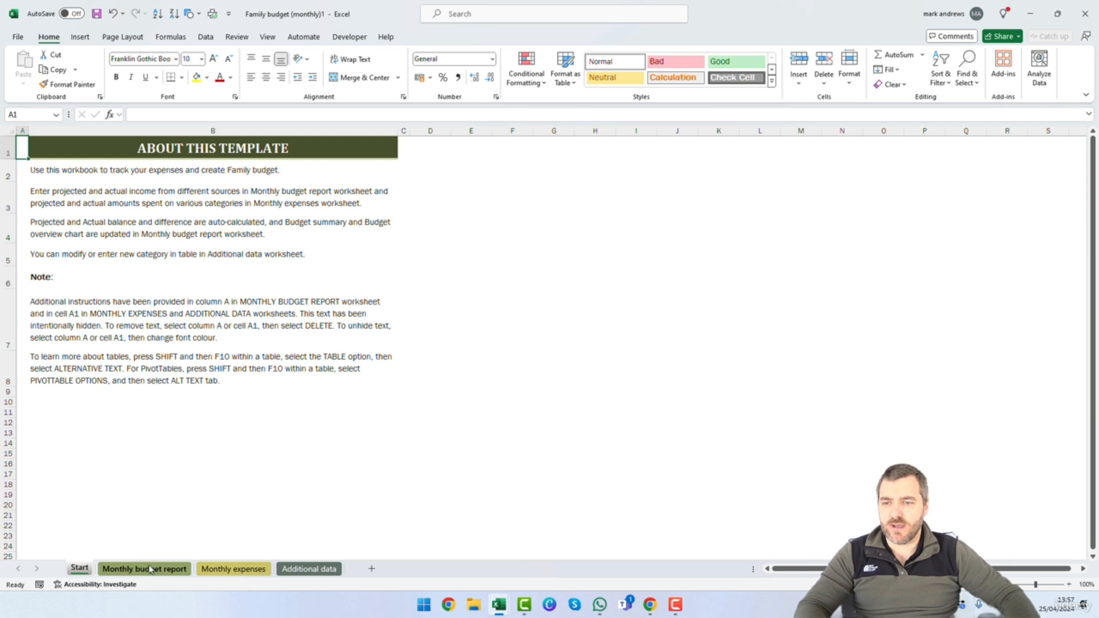
Look over the template's Monthly expenses, Monthly budget report and Additional data worksheets, including the report's charts and summary table.
left_click(202, 569)
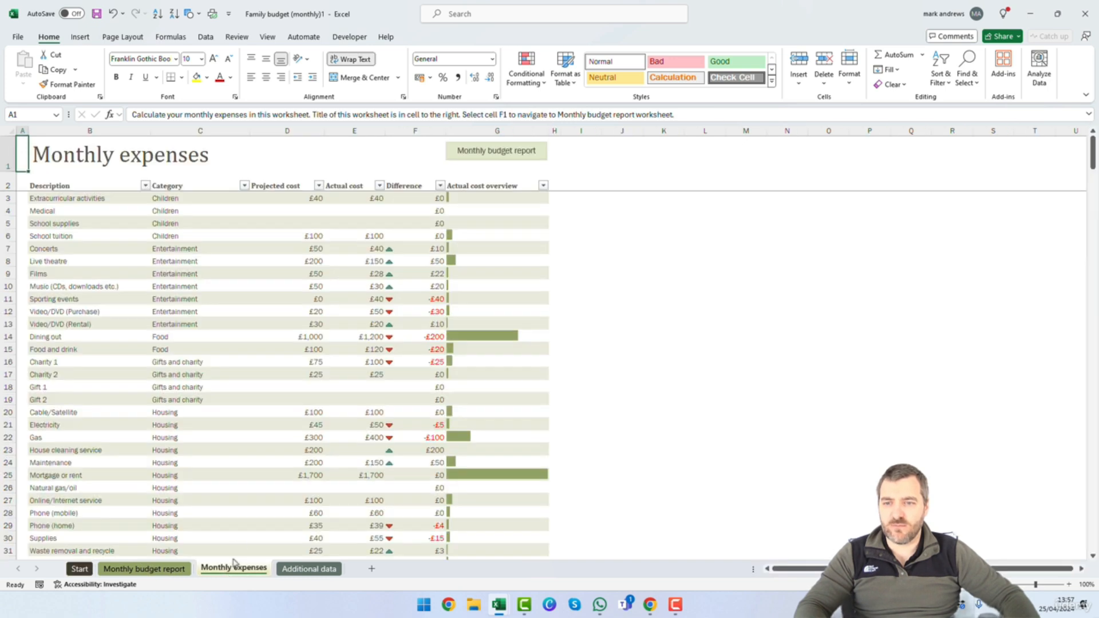
left_click(161, 569)
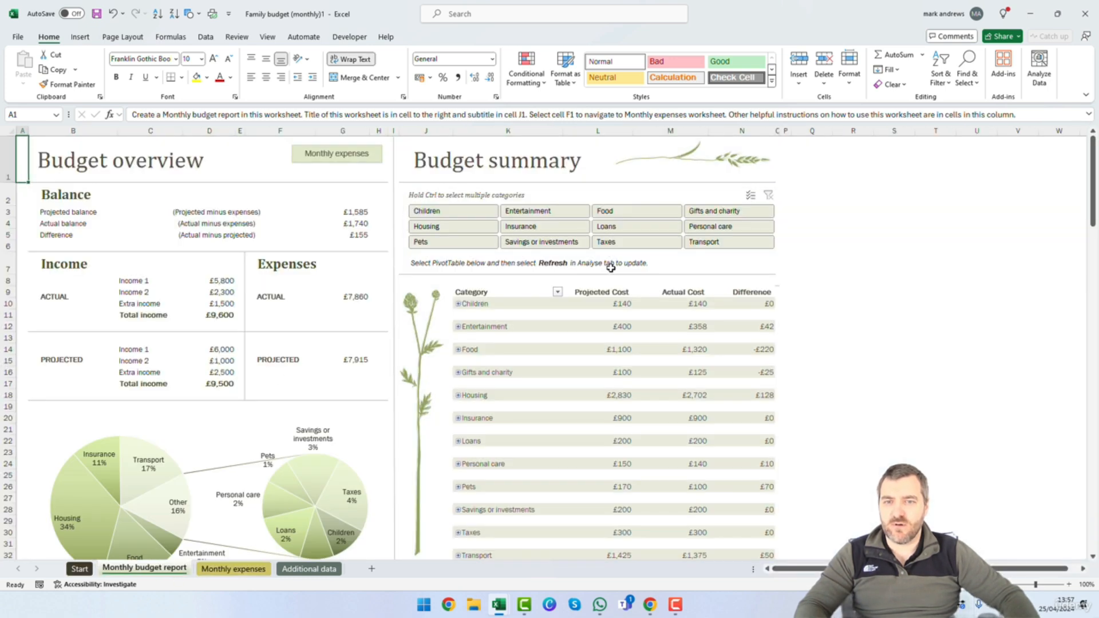
scroll(458, 269, "down", 3)
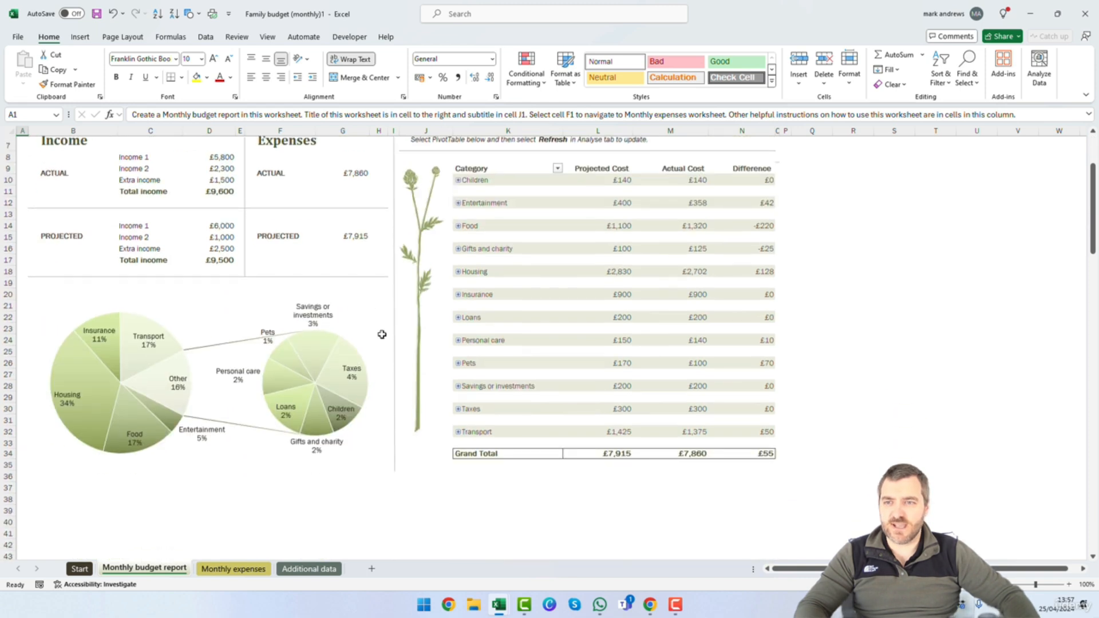
scroll(372, 355, "up", 3)
left_click(309, 569)
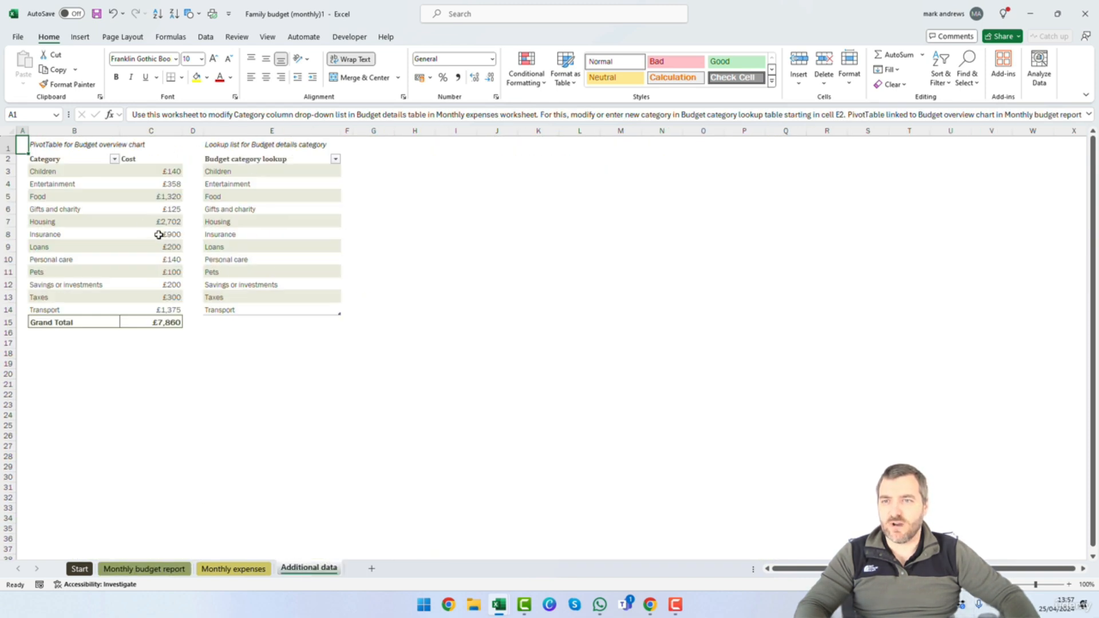
left_click(234, 568)
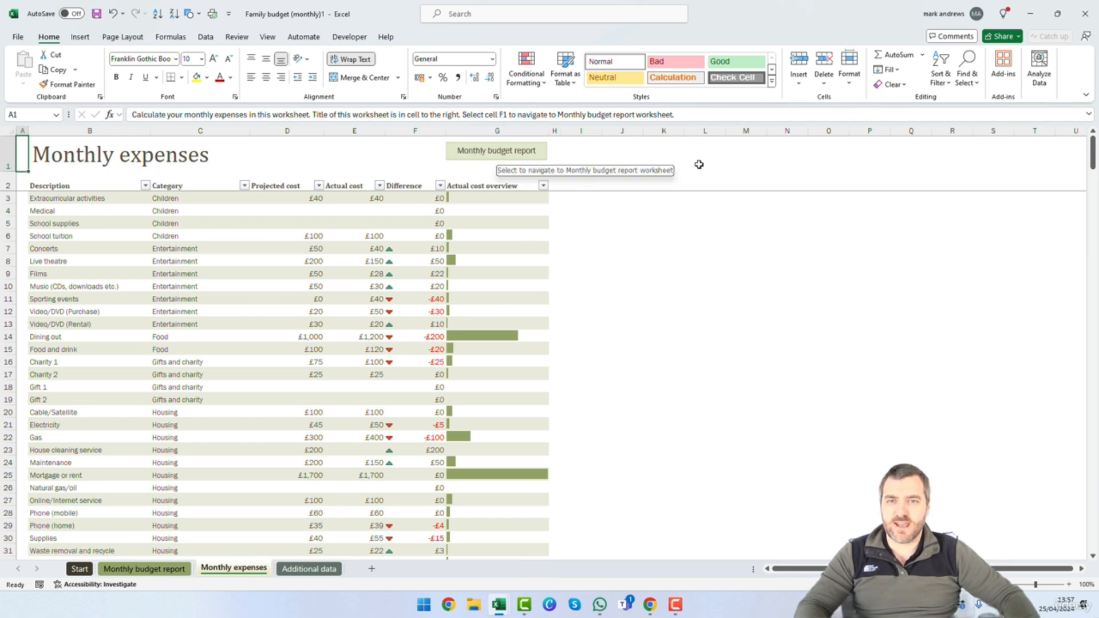
scroll(270, 326, "down", 1)
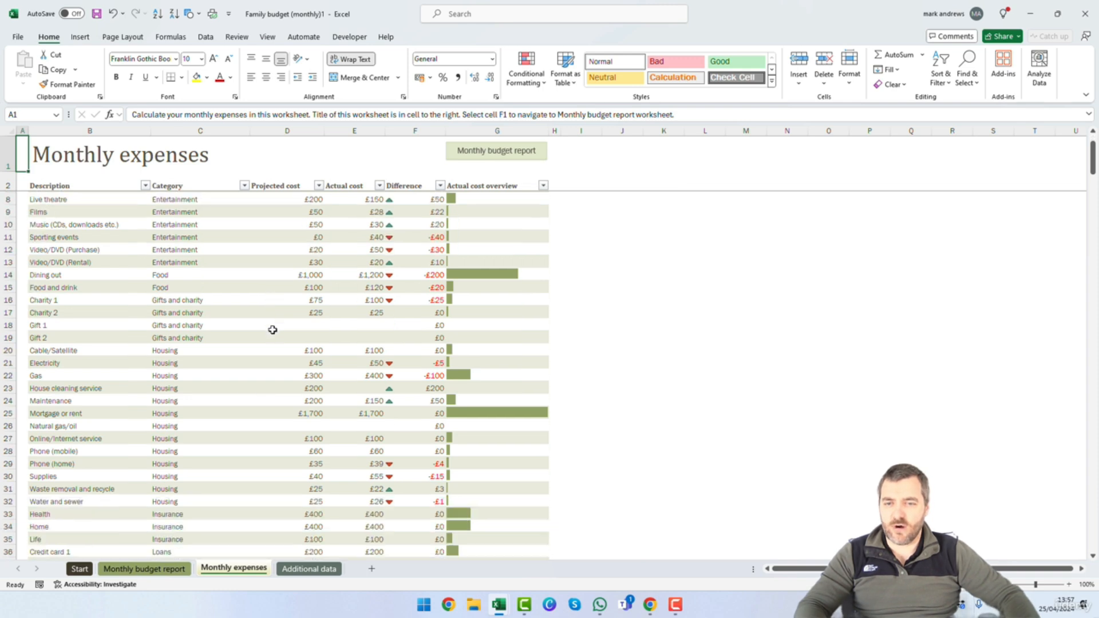
scroll(246, 414, "up", 1)
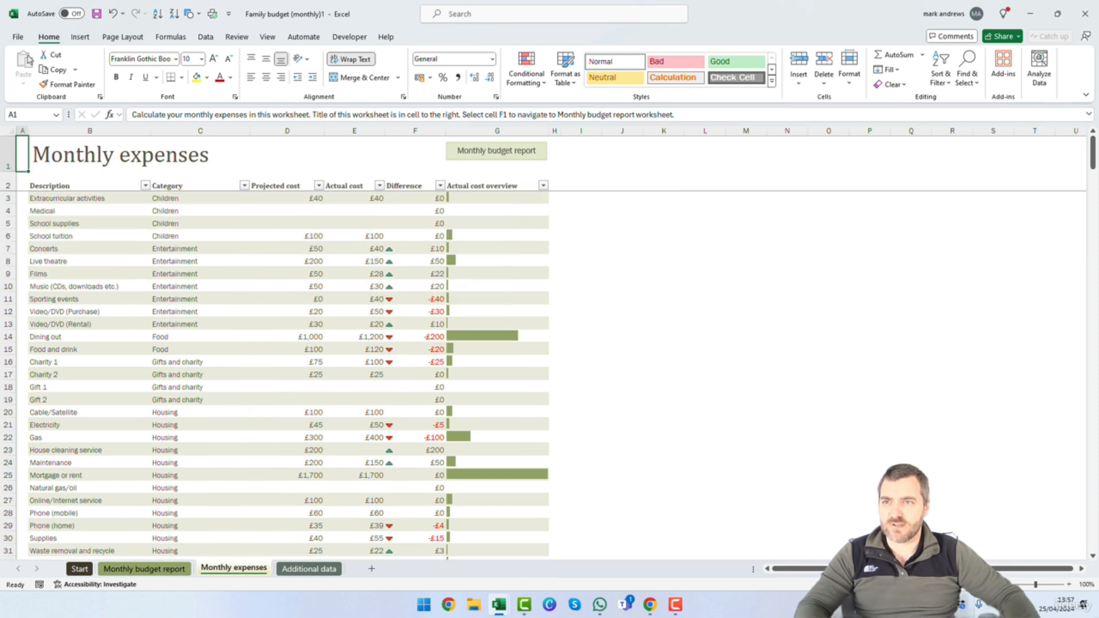
Close the family budget workbook without saving it and return to the Course workbook.
left_click(19, 38)
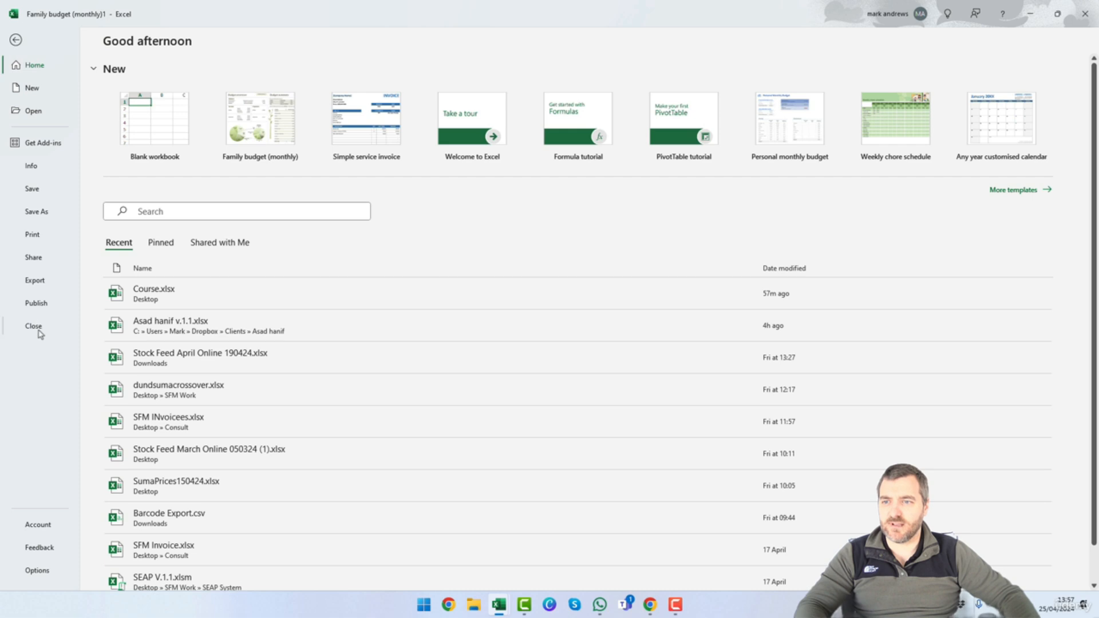
left_click(38, 331)
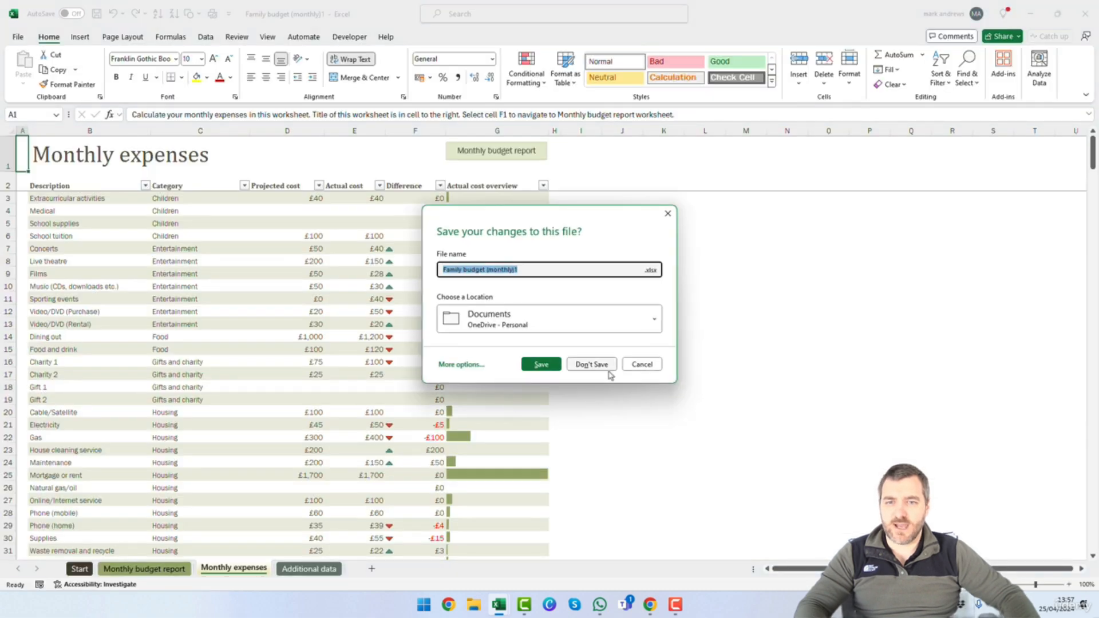
left_click(591, 364)
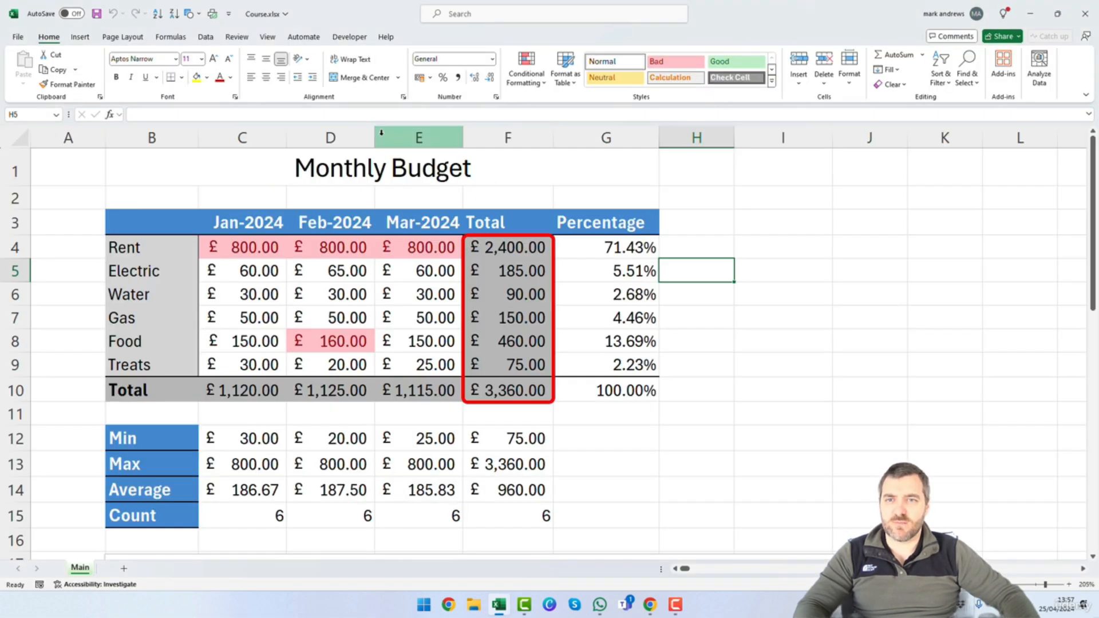
Search the online templates for "loan" and create a workbook from the green Loan calculator template titled Simple Loan Calculator.
left_click(19, 37)
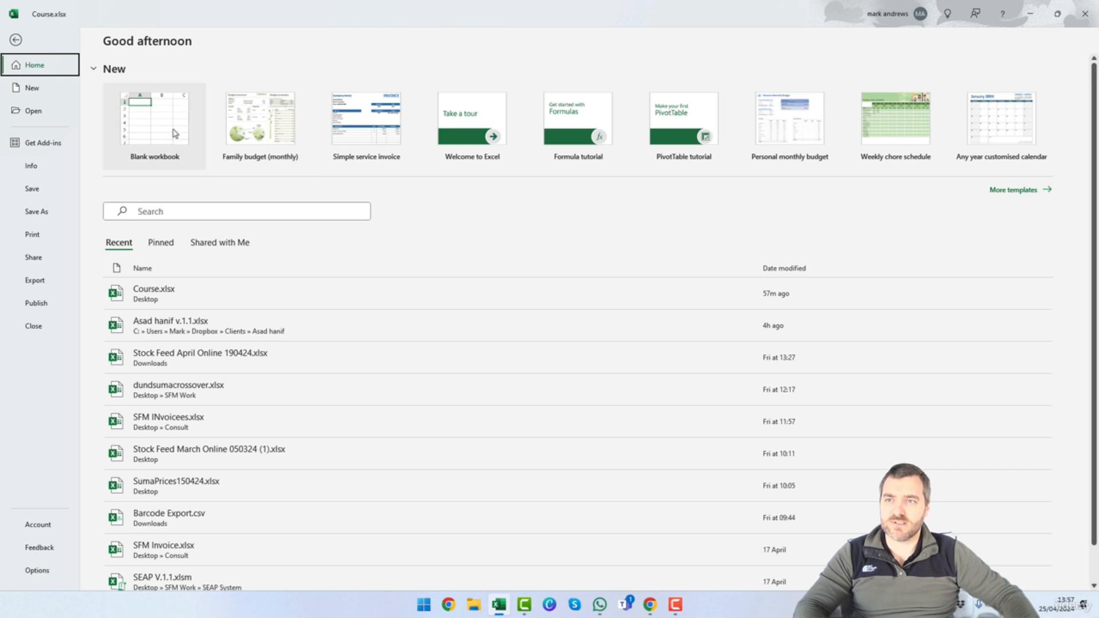
left_click(32, 88)
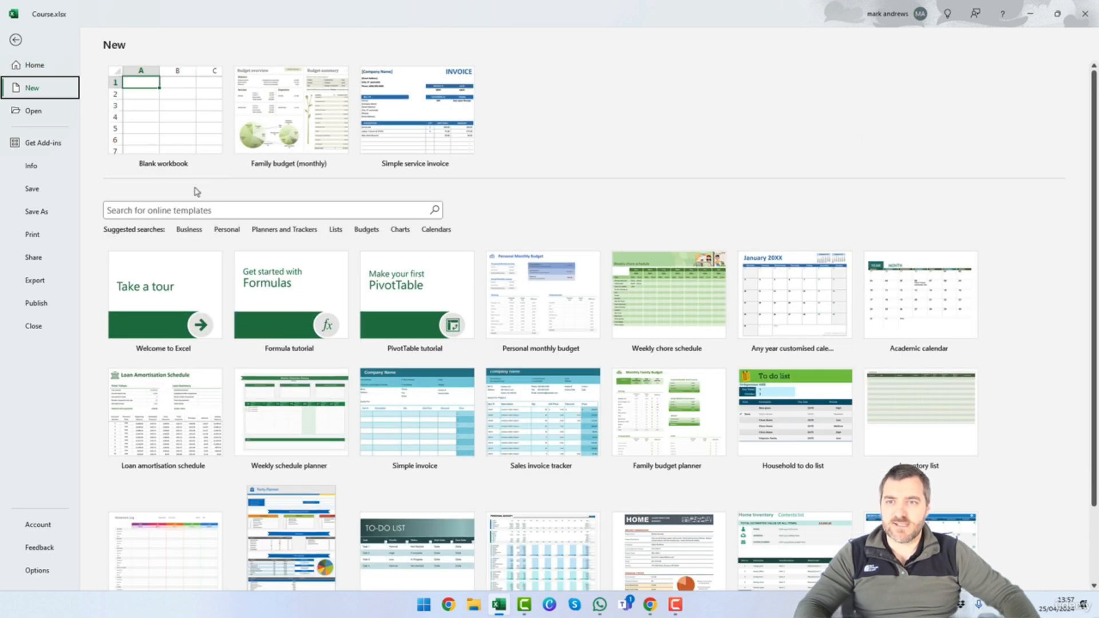
left_click(197, 210)
type("loan")
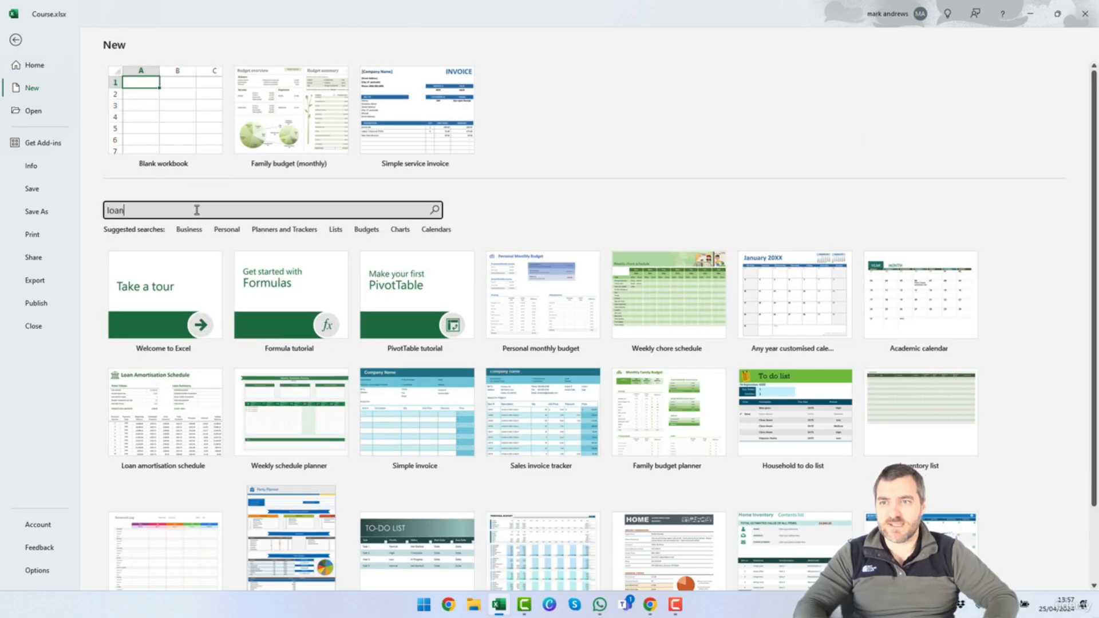
key("Return")
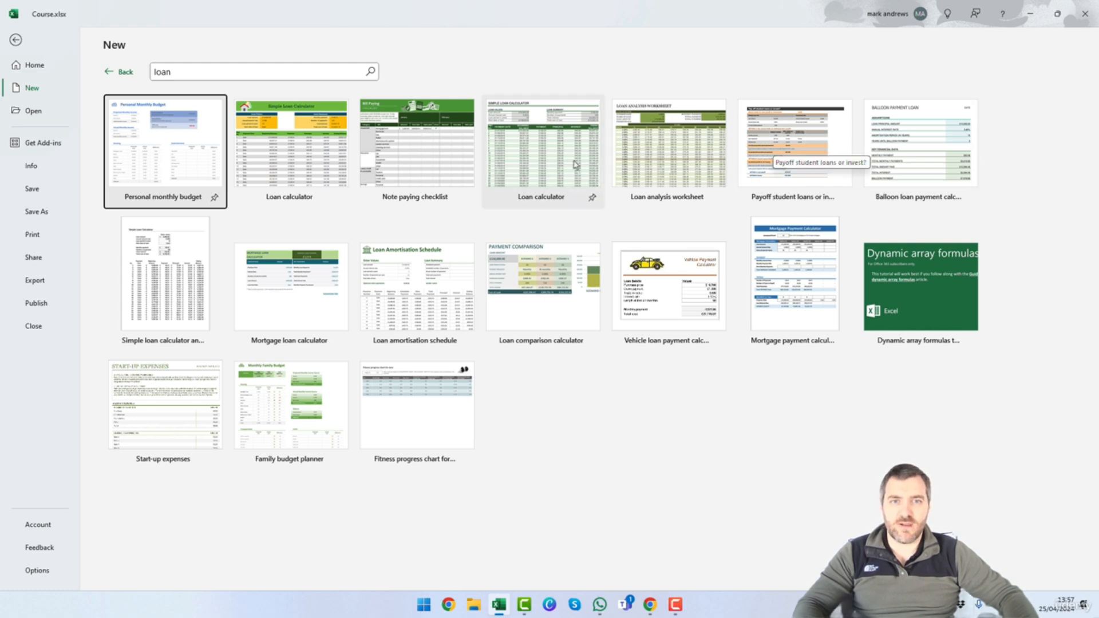
left_click(540, 175)
left_click(632, 344)
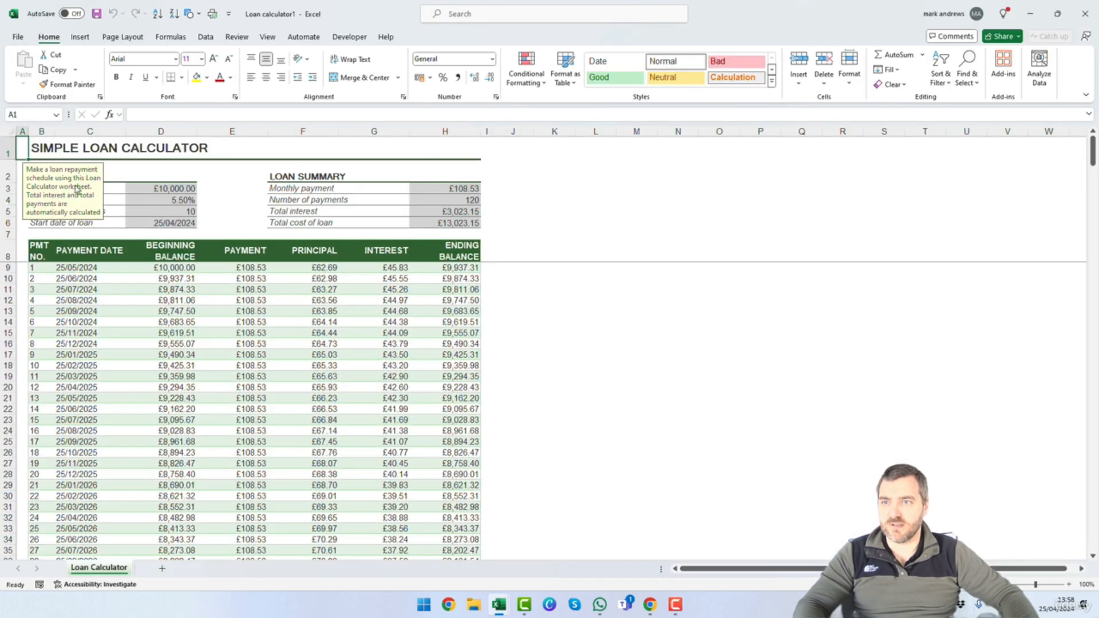
Set the loan amount to 100,000 and the annual interest rate to 8.5% in the Loan Values section.
left_click(193, 201)
left_click(178, 190)
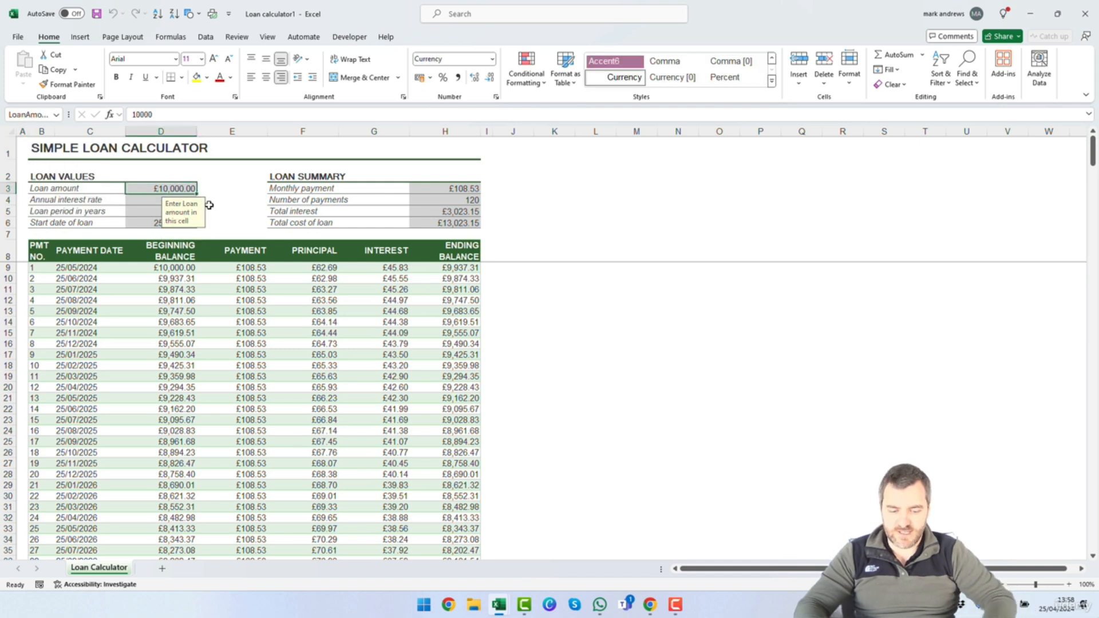
type("10")
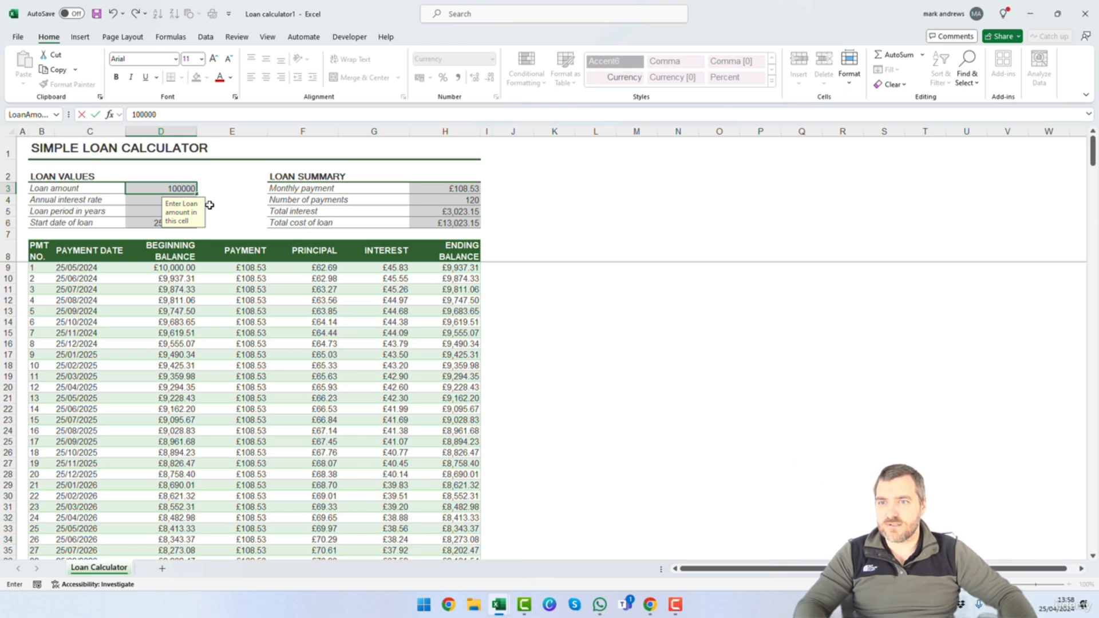
type("0,000")
key("Return")
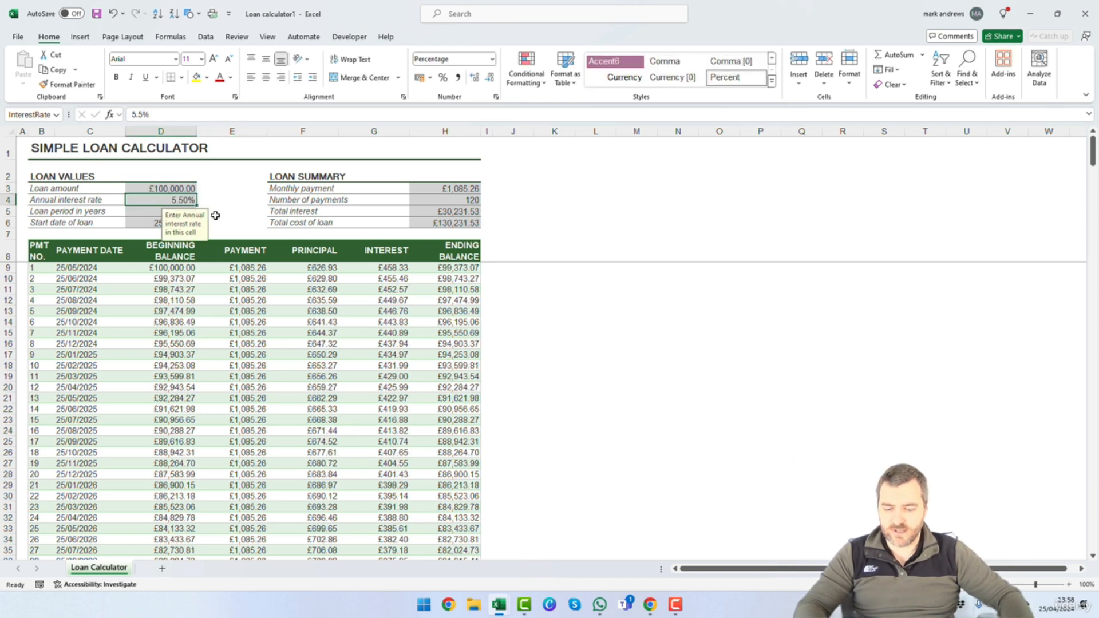
type("8.5")
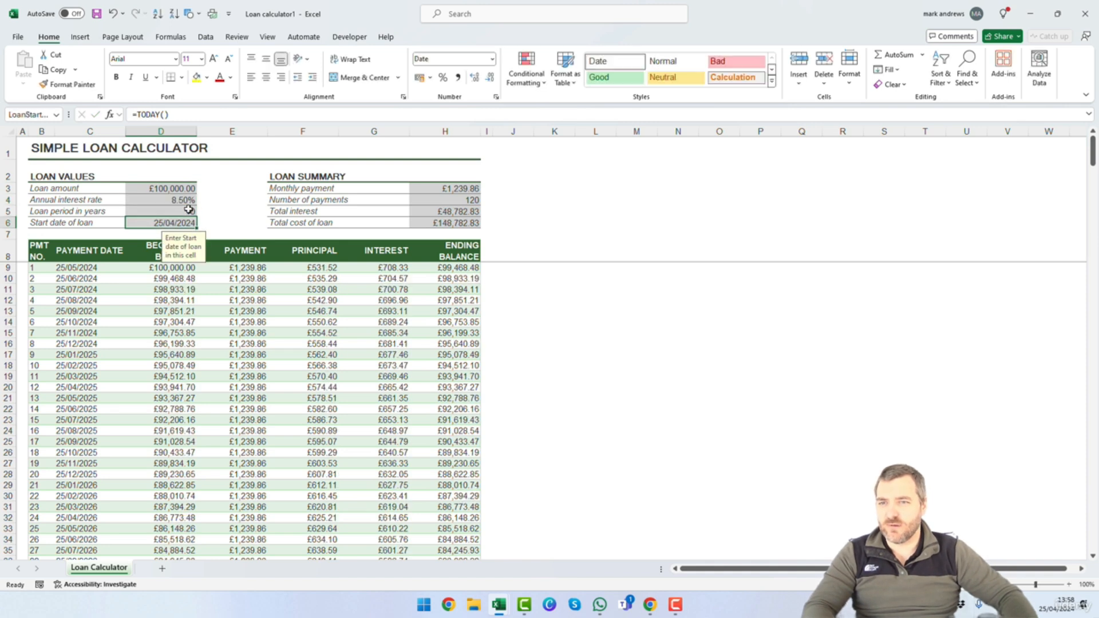
Set the loan period to 20 years and the start date to 25/04/2024, and look through the payment schedule.
left_click(189, 210)
type("20")
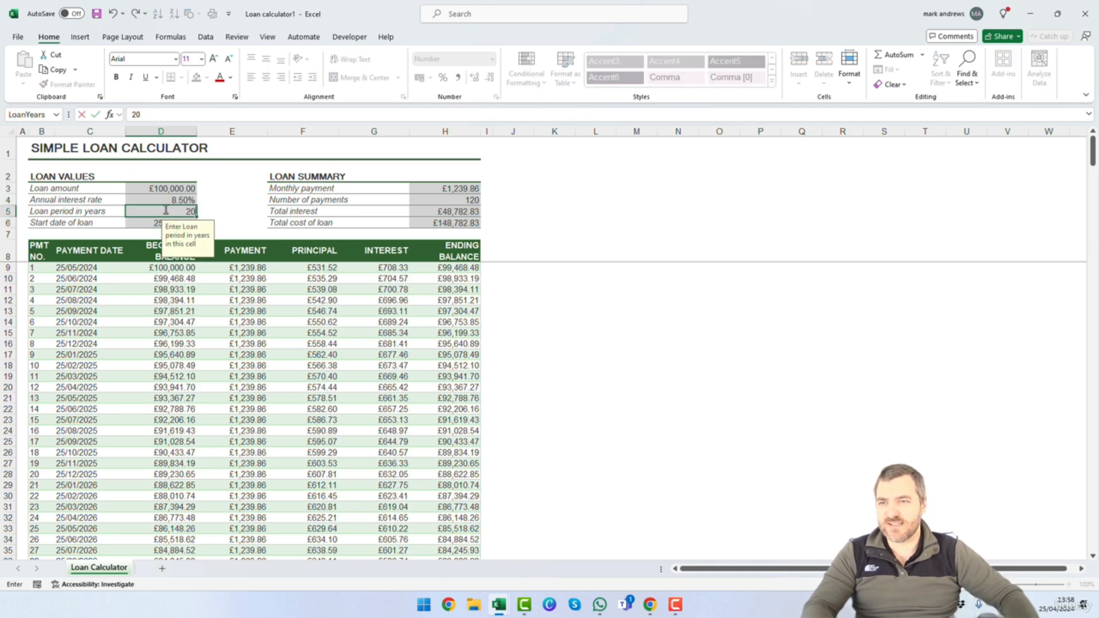
left_click(154, 221)
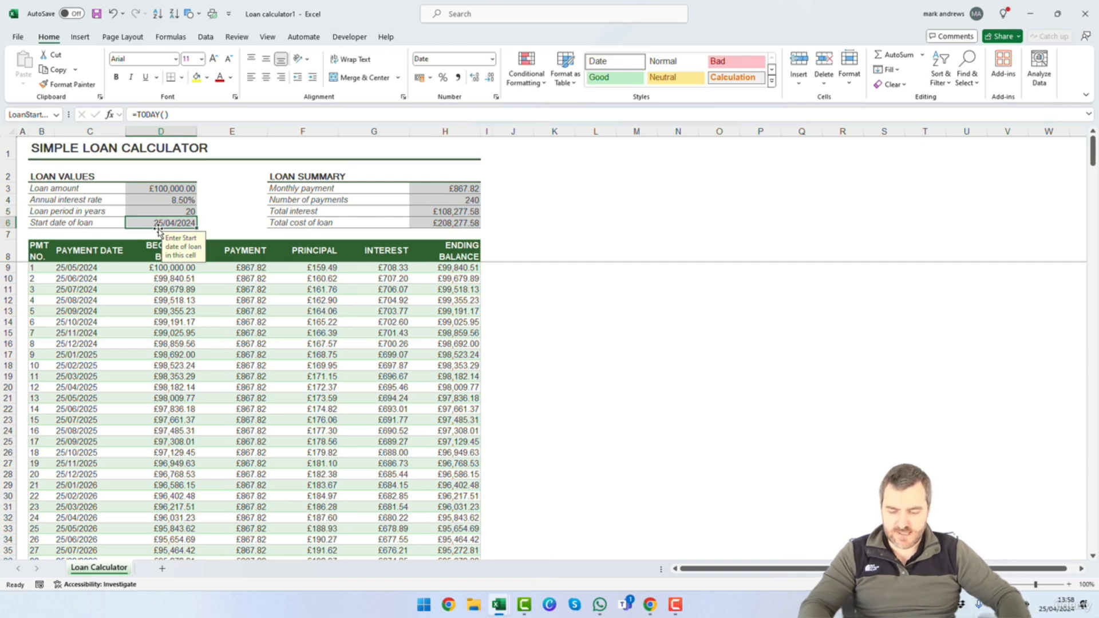
type("25")
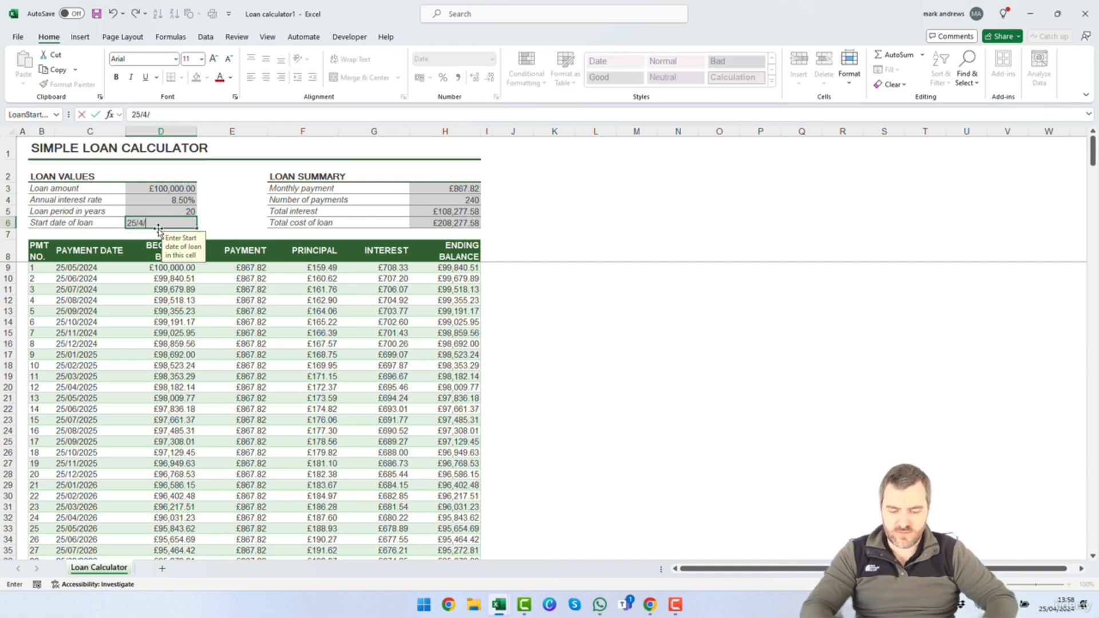
key("Tab")
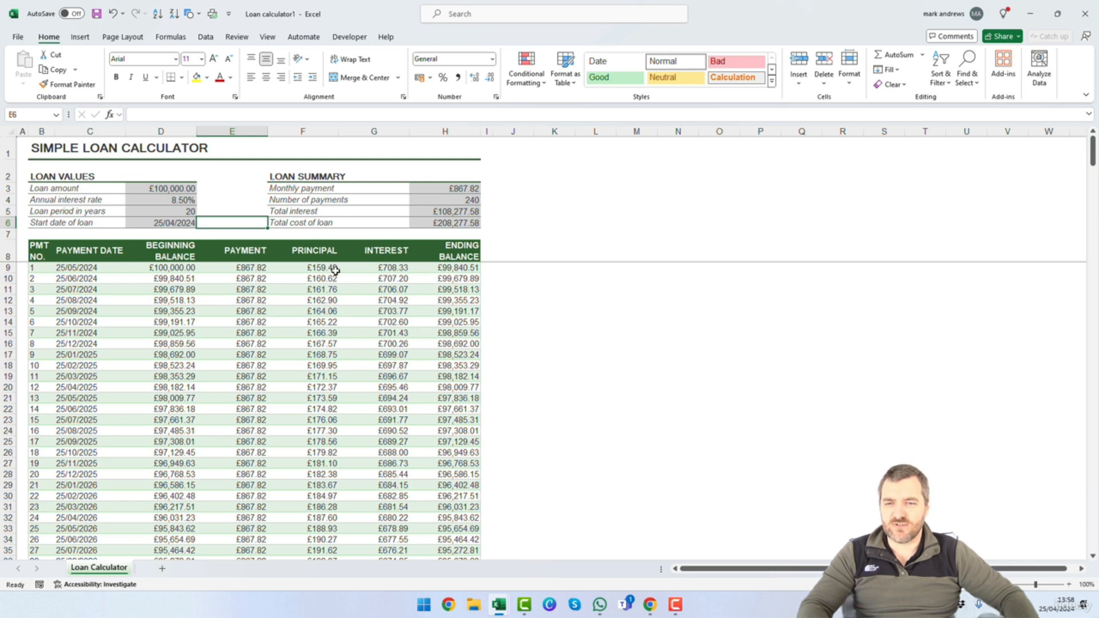
scroll(407, 325, "down", 15)
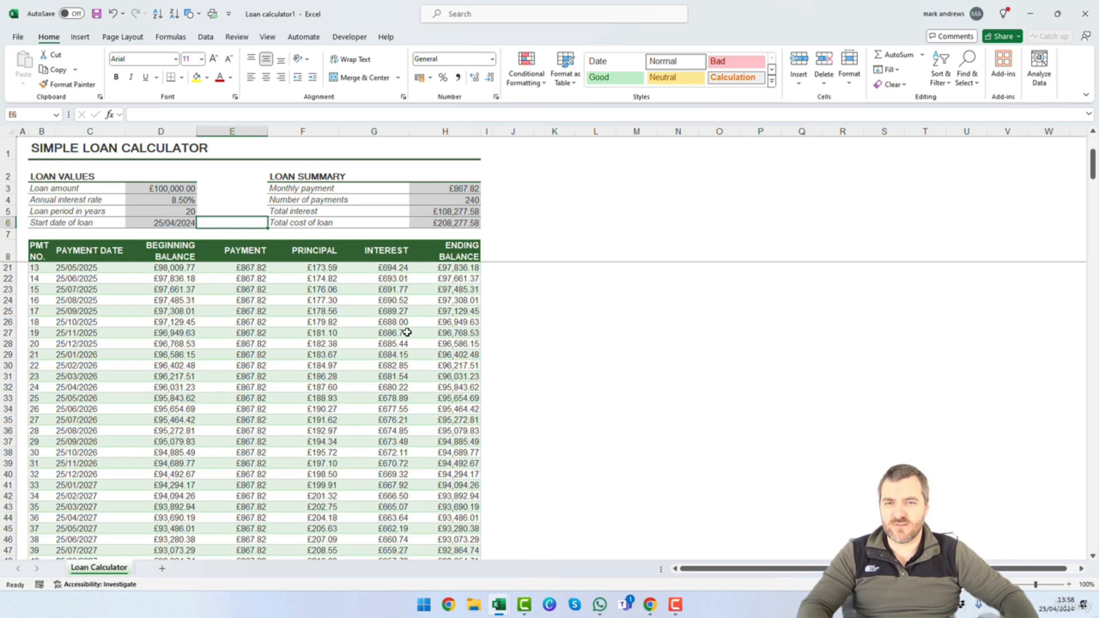
Close the loan calculator workbook without saving it and return to the Course workbook.
scroll(394, 401, "down", 4)
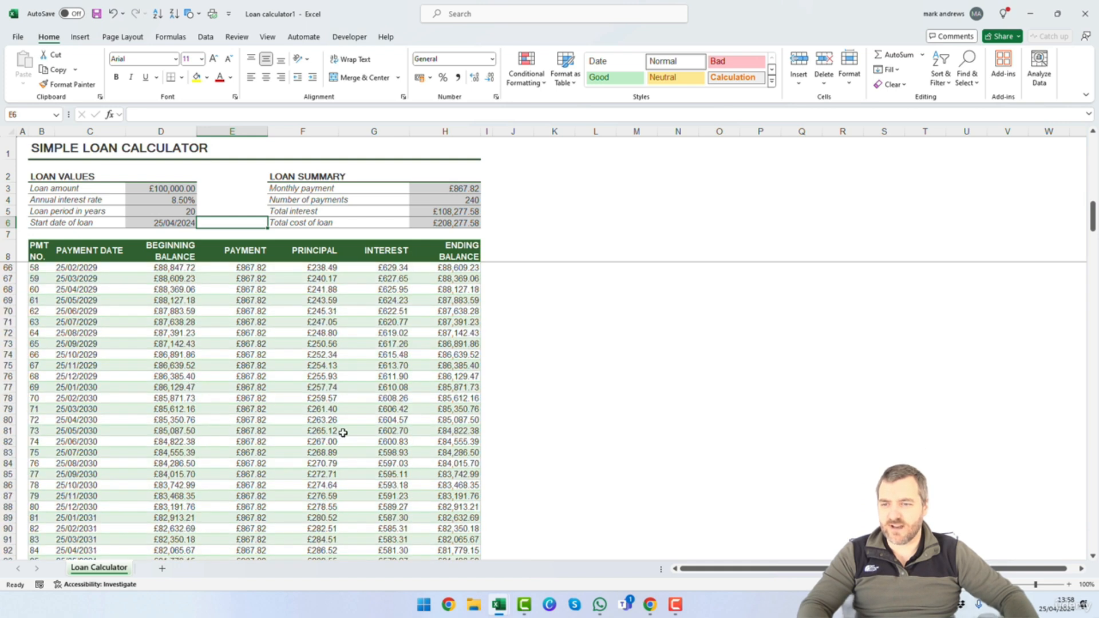
scroll(203, 386, "up", 18)
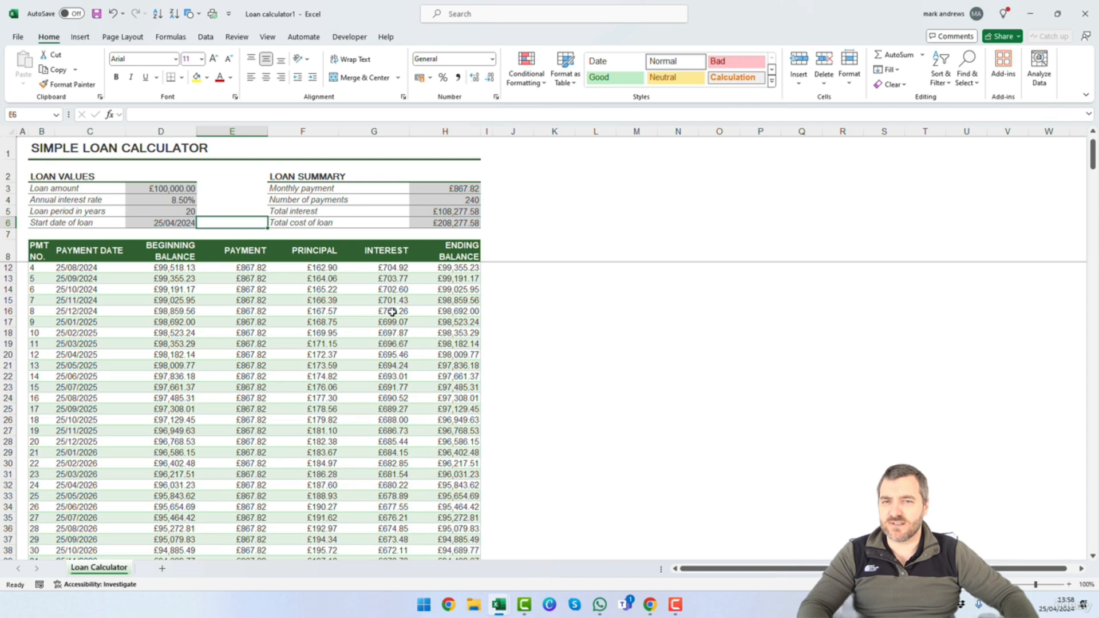
scroll(387, 303, "up", 1)
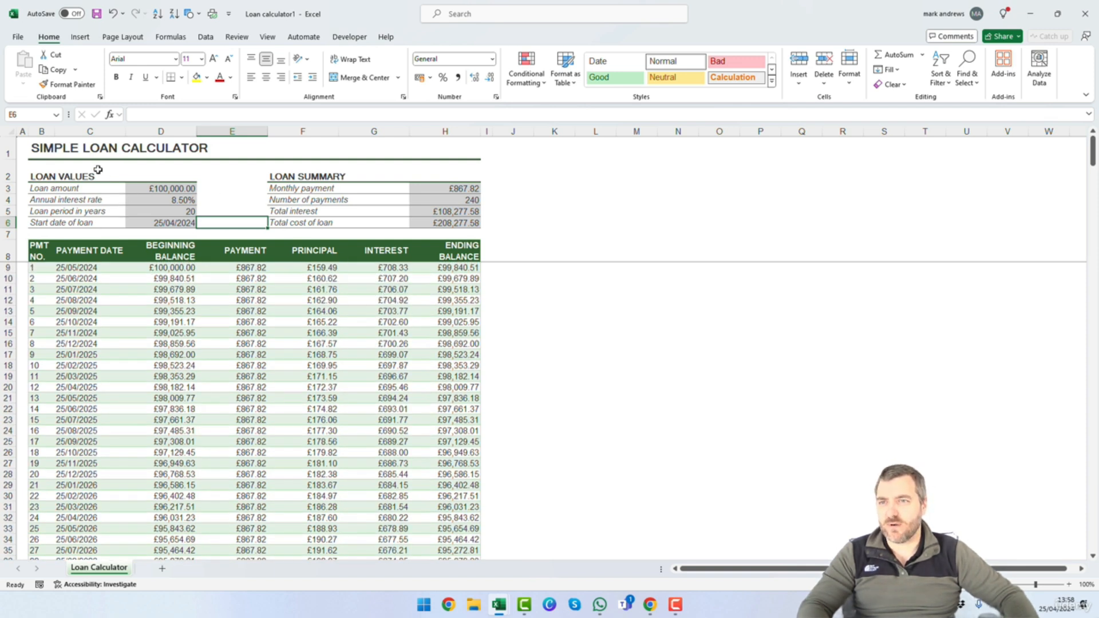
left_click(17, 38)
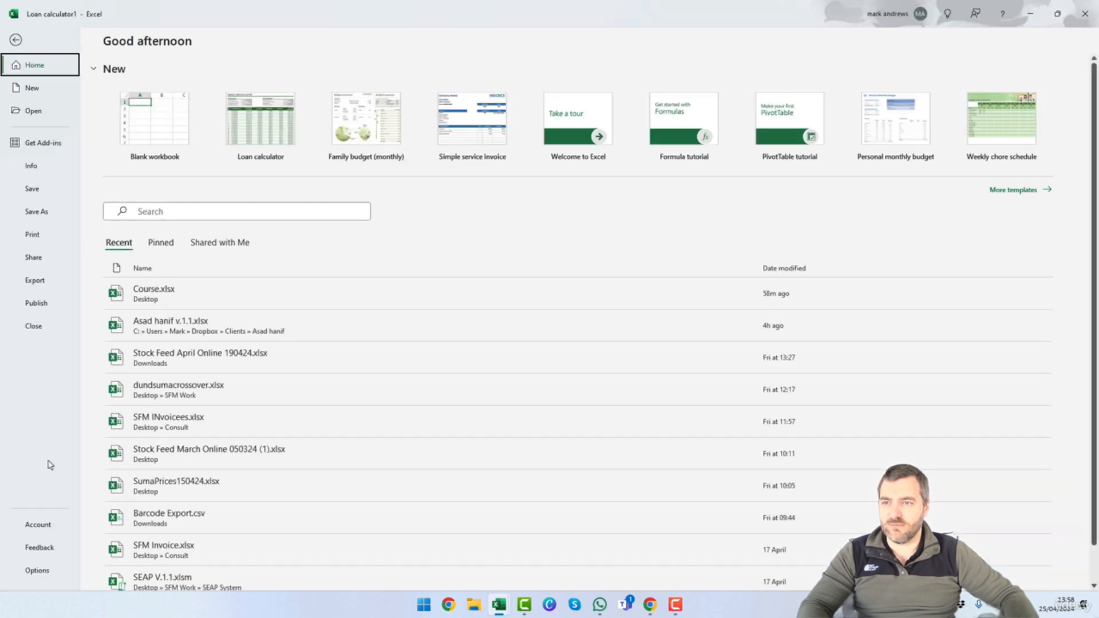
left_click(36, 326)
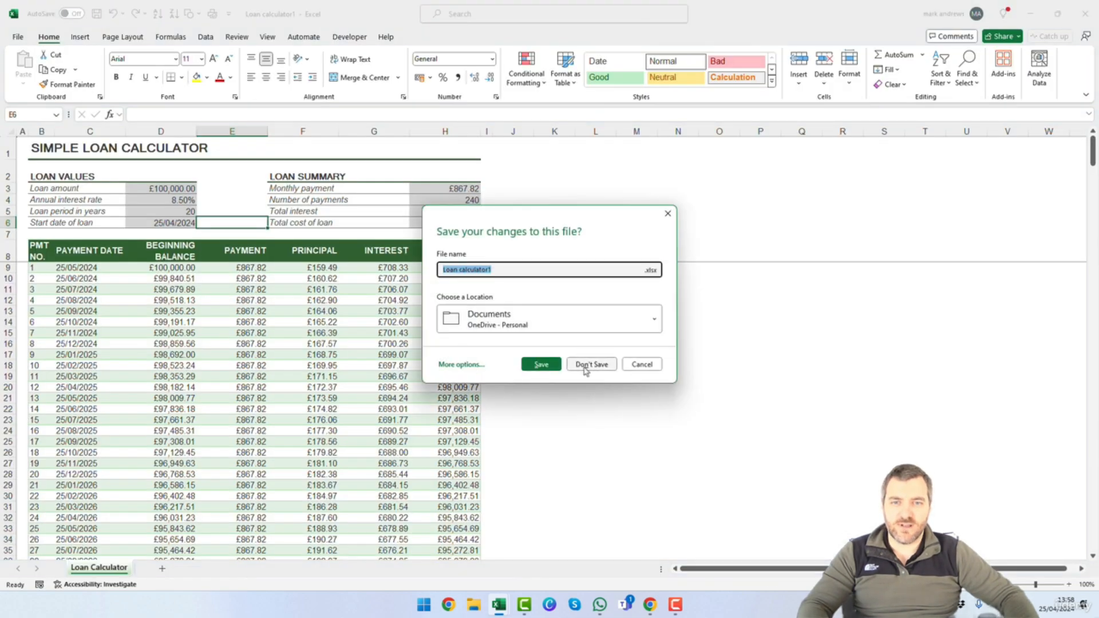
left_click(585, 367)
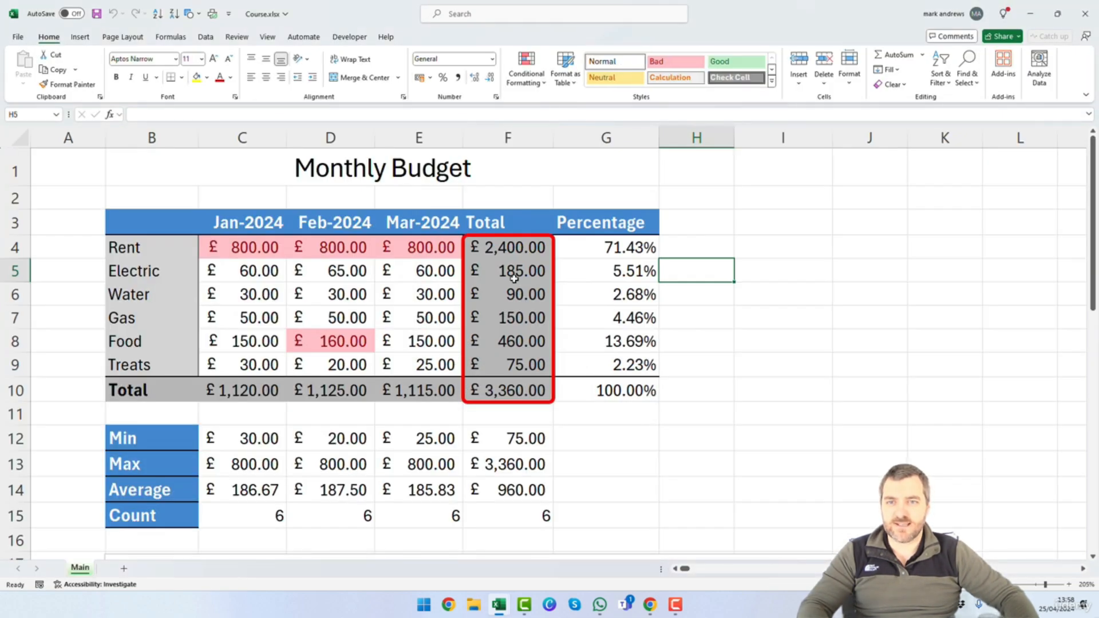
left_click(687, 232)
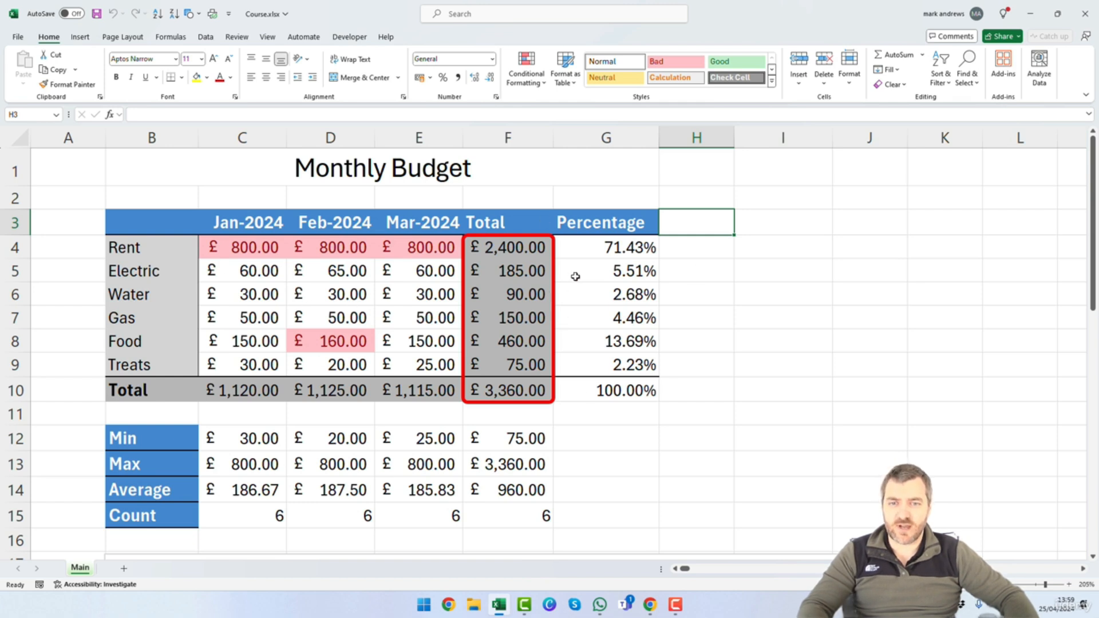
scroll(543, 352, "down", 6)
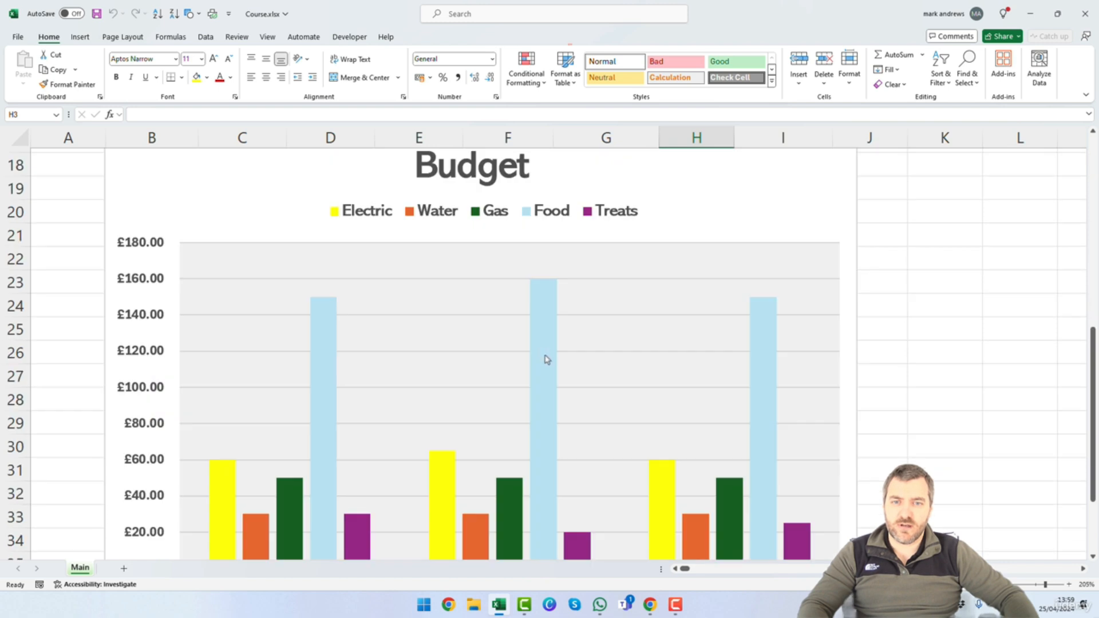
scroll(545, 354, "down", 8)
scroll(544, 354, "up", 12)
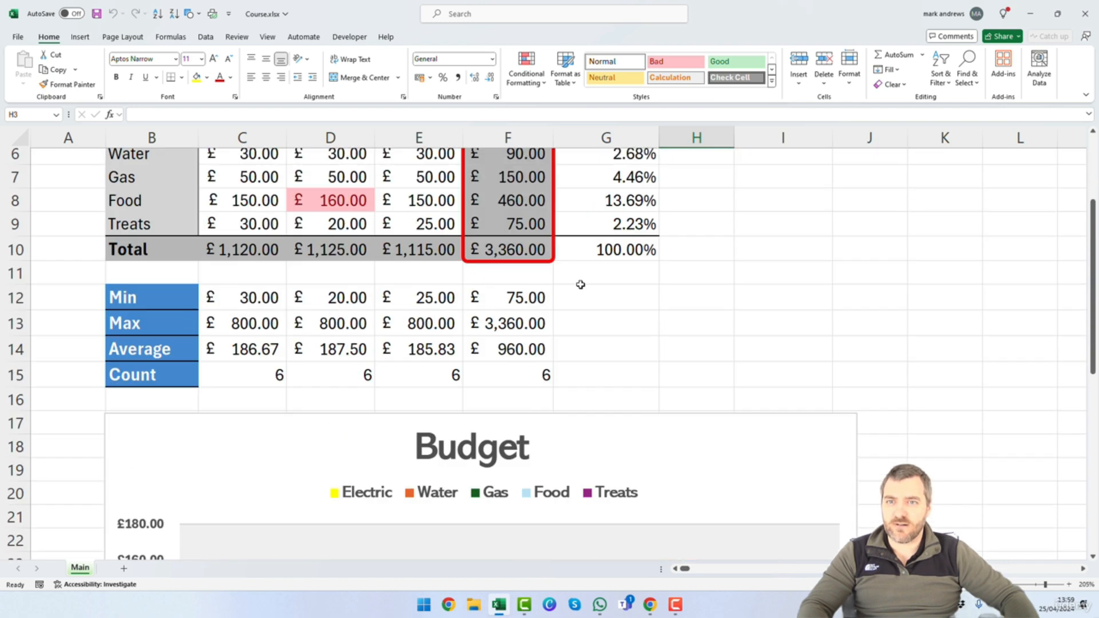
scroll(629, 312, "up", 2)
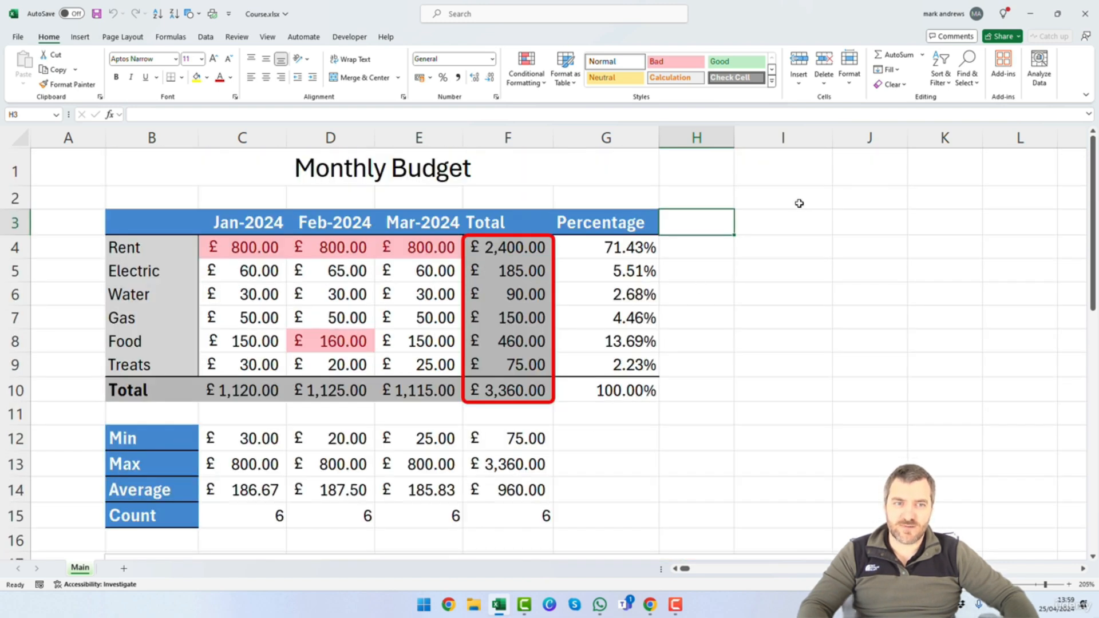
left_click(718, 168)
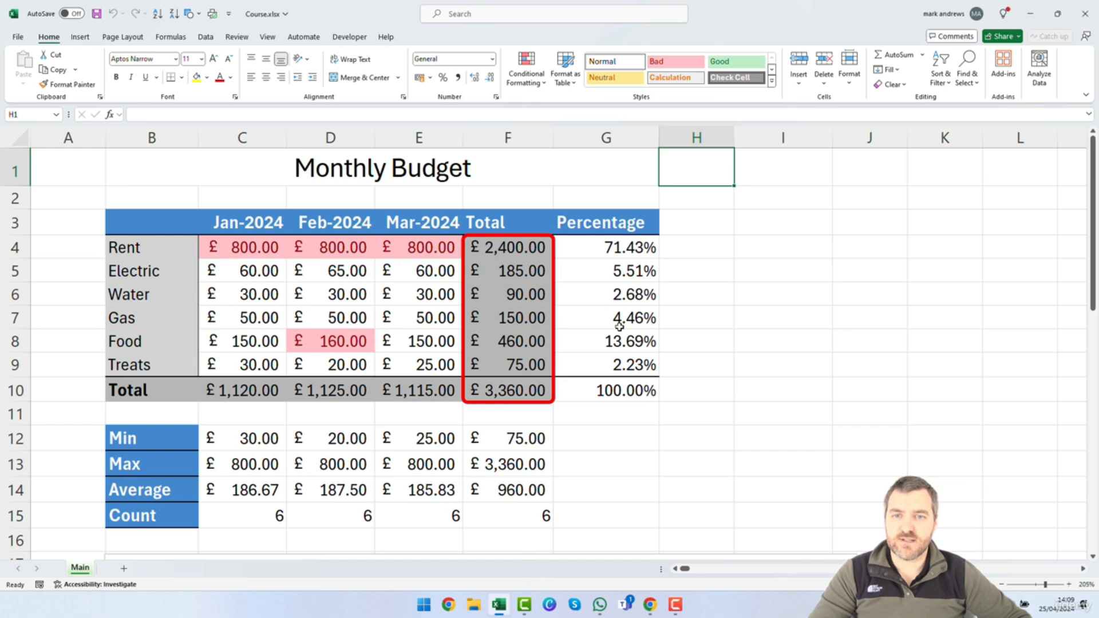
Clear all the monthly expense amounts from Rent to Treats in C4:E9 of the budget table.
left_click_drag(254, 256, 463, 370)
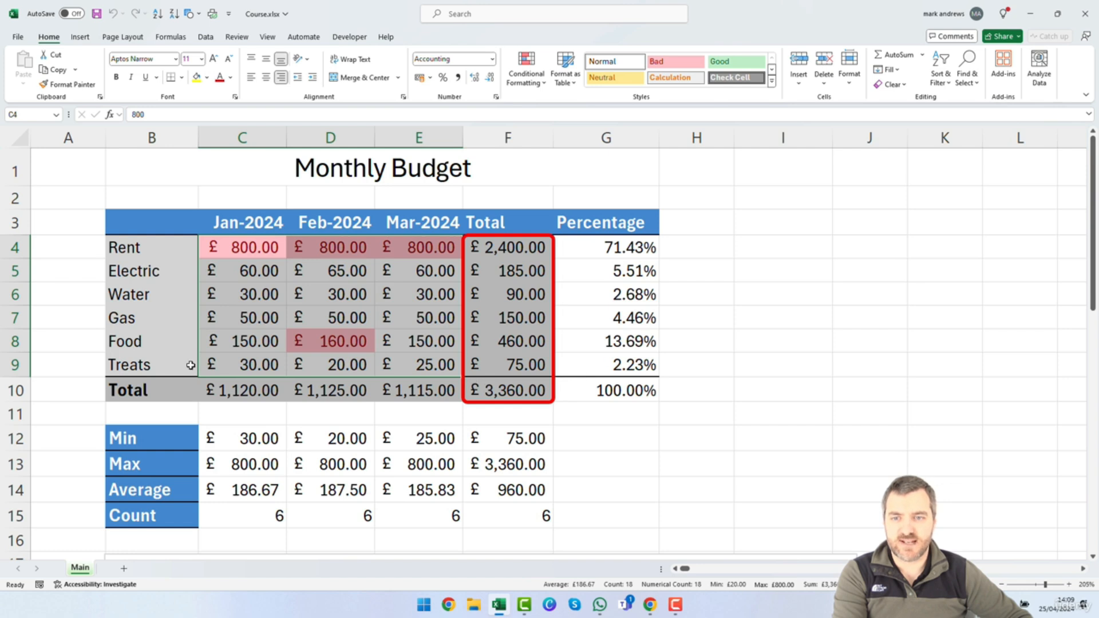
left_click_drag(235, 244, 405, 371)
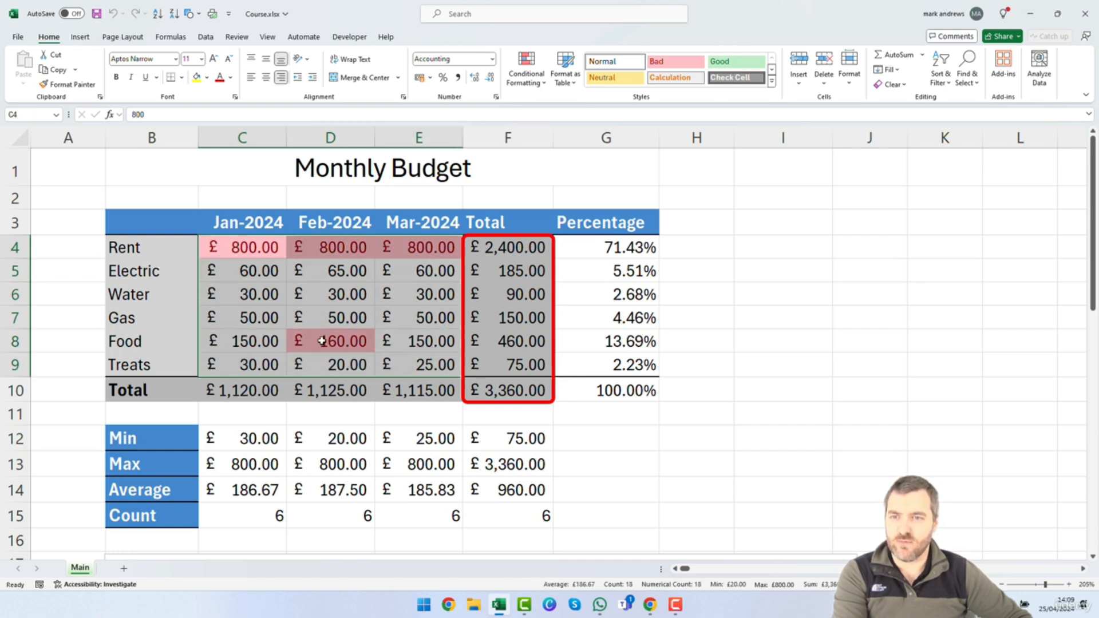
key("Delete")
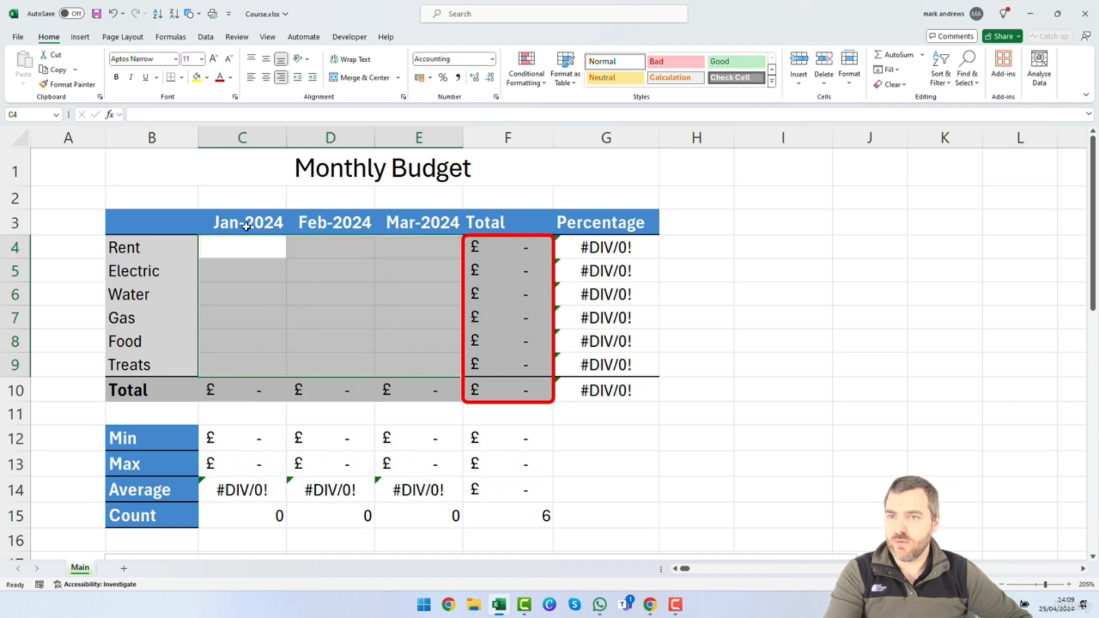
Clear the three date headings in C3:E3 and enter Month1 as the heading in C3.
left_click_drag(246, 227, 385, 219)
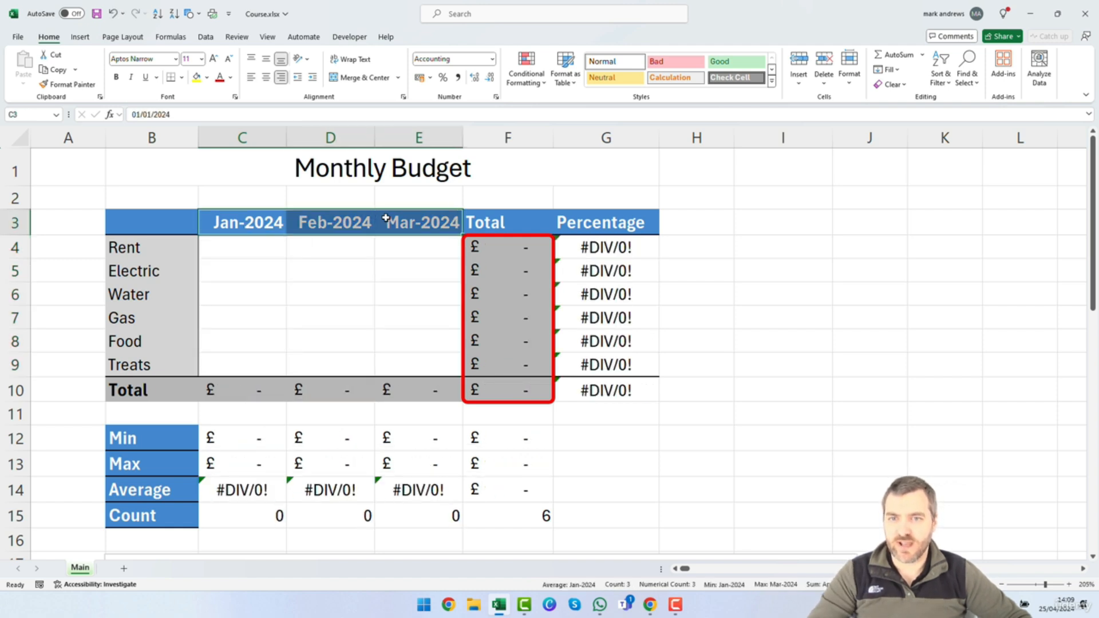
left_click(250, 218)
key("BackSpace")
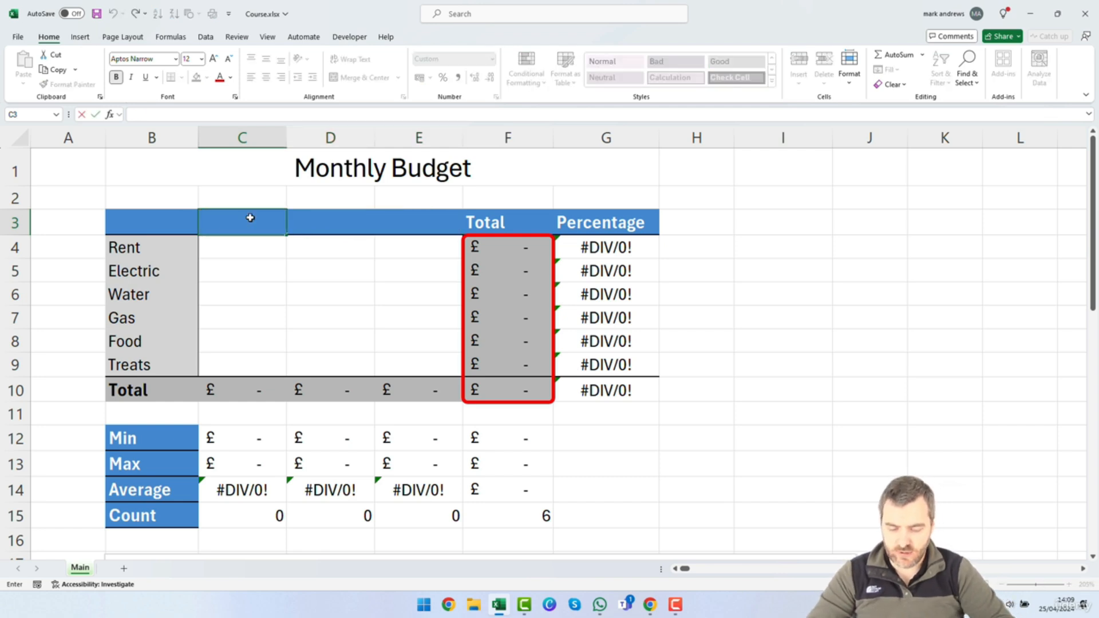
type("Month1")
key("Tab")
Enter Month2 in D3 and Month3 in E3 as the remaining month headings.
type("MOnth")
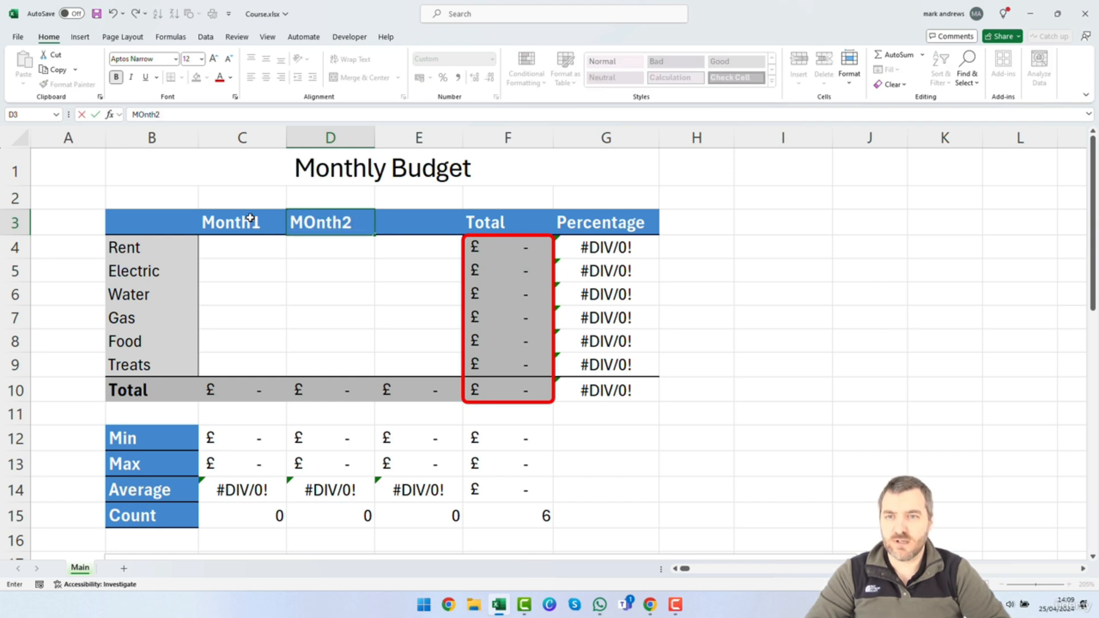
type("2")
key("BackSpace")
key("BackSpace")
key("BackSpace")
key("BackSpace")
key("BackSpace")
type("onth")
key("Tab")
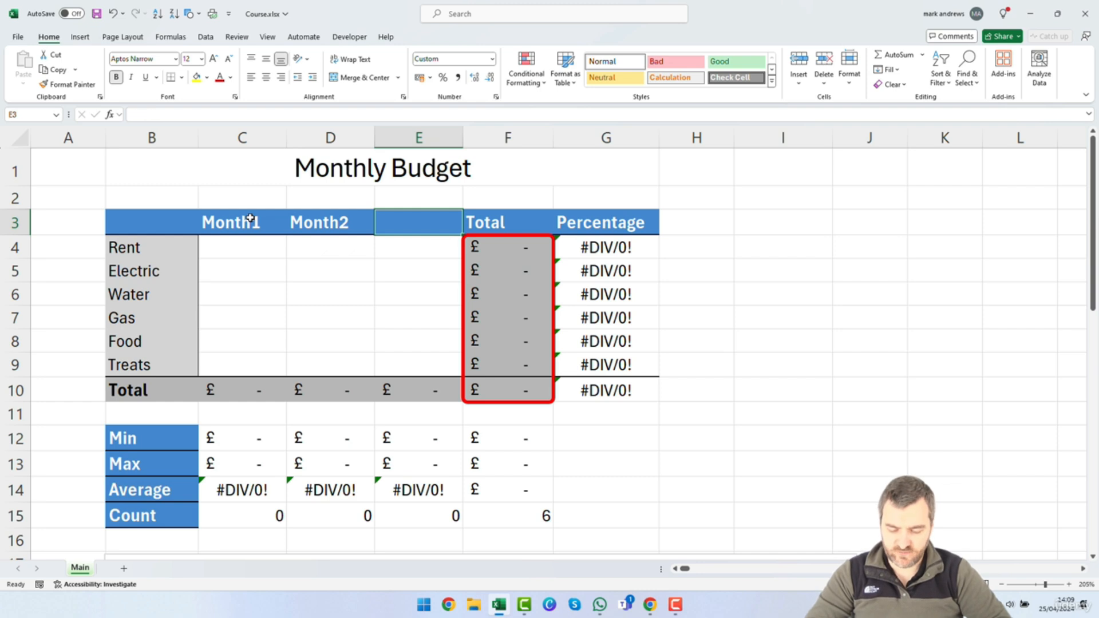
type("Month3")
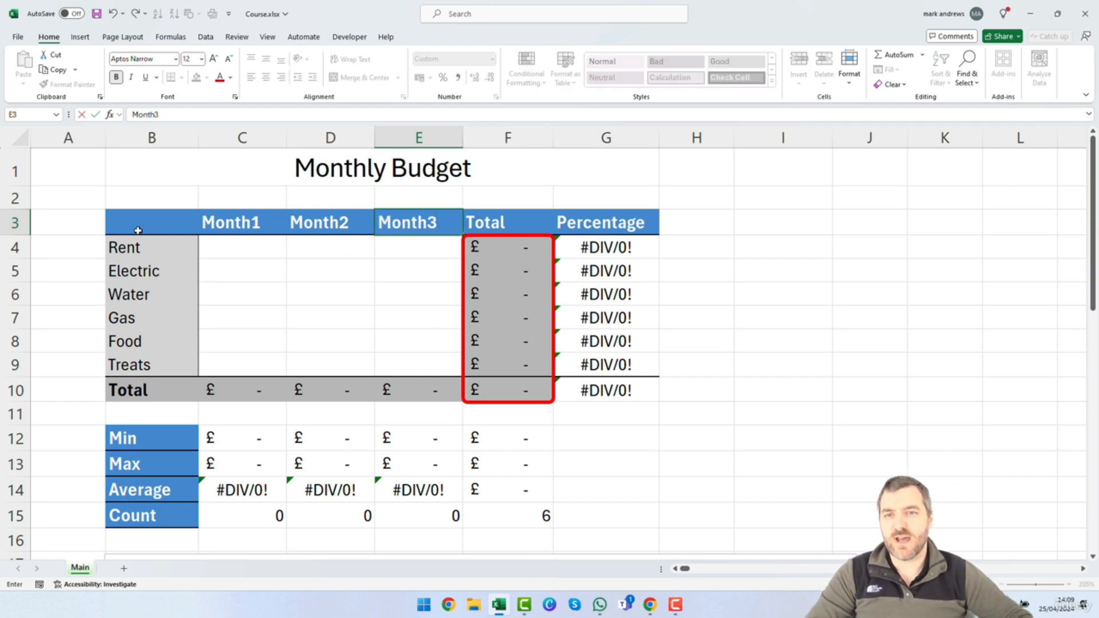
left_click(679, 310)
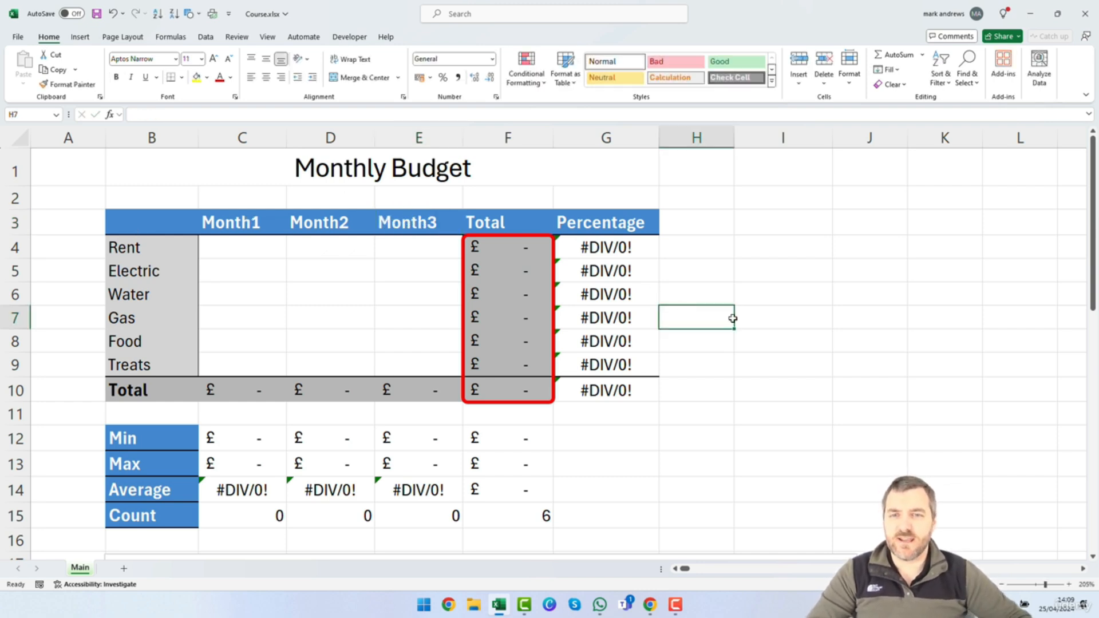
Begin saving a copy of the workbook and choose Excel Template (*.xltx) as its file type.
scroll(734, 344, "down", 8)
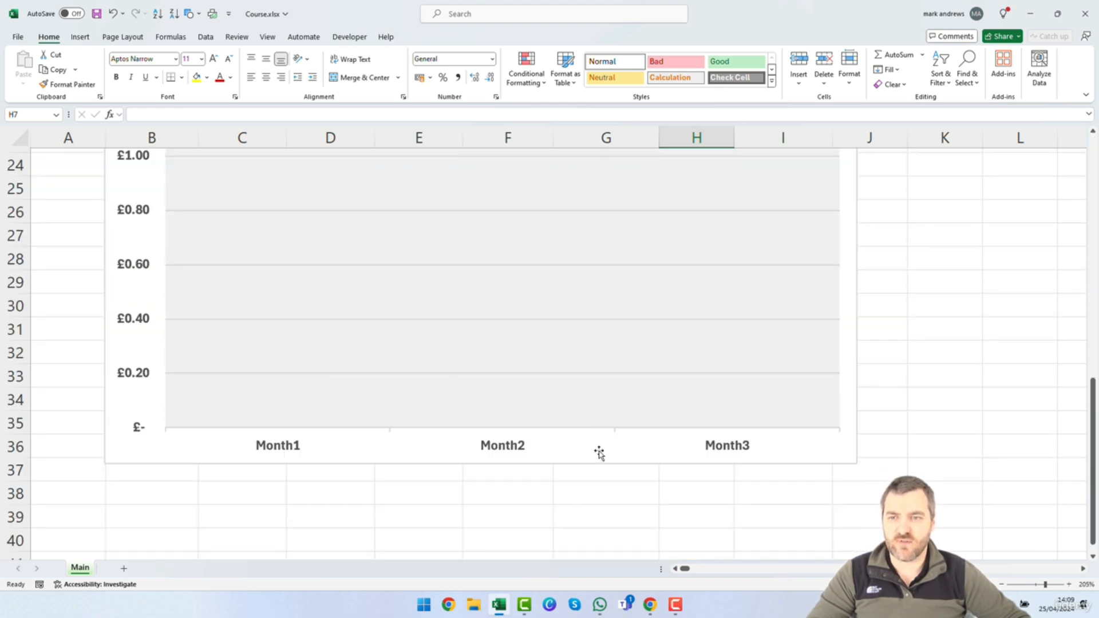
scroll(598, 452, "up", 6)
scroll(599, 452, "up", 2)
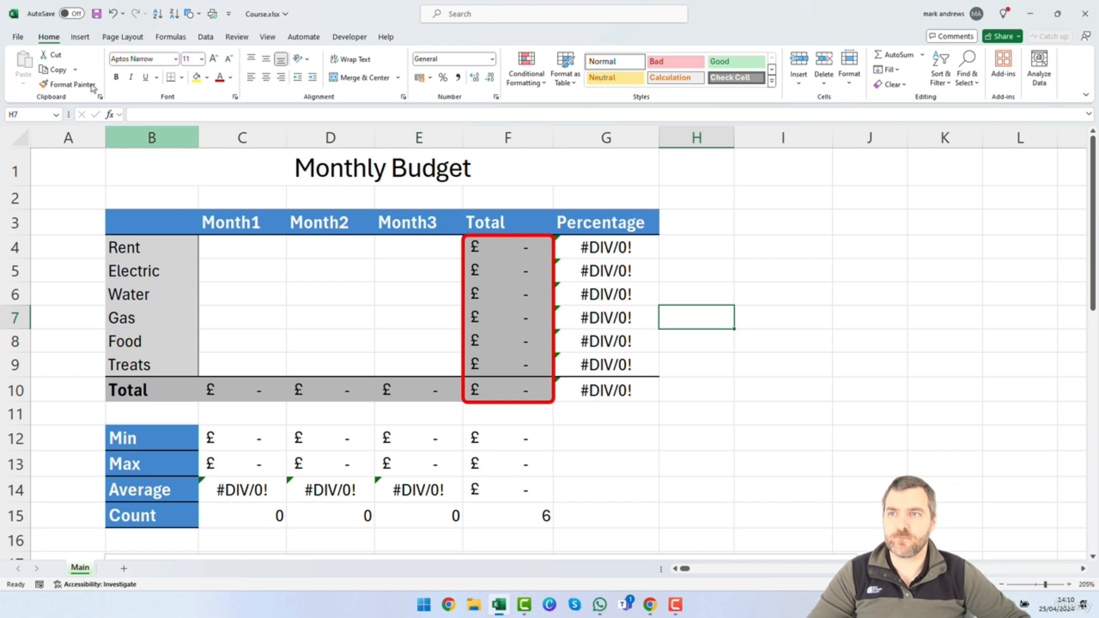
left_click(18, 38)
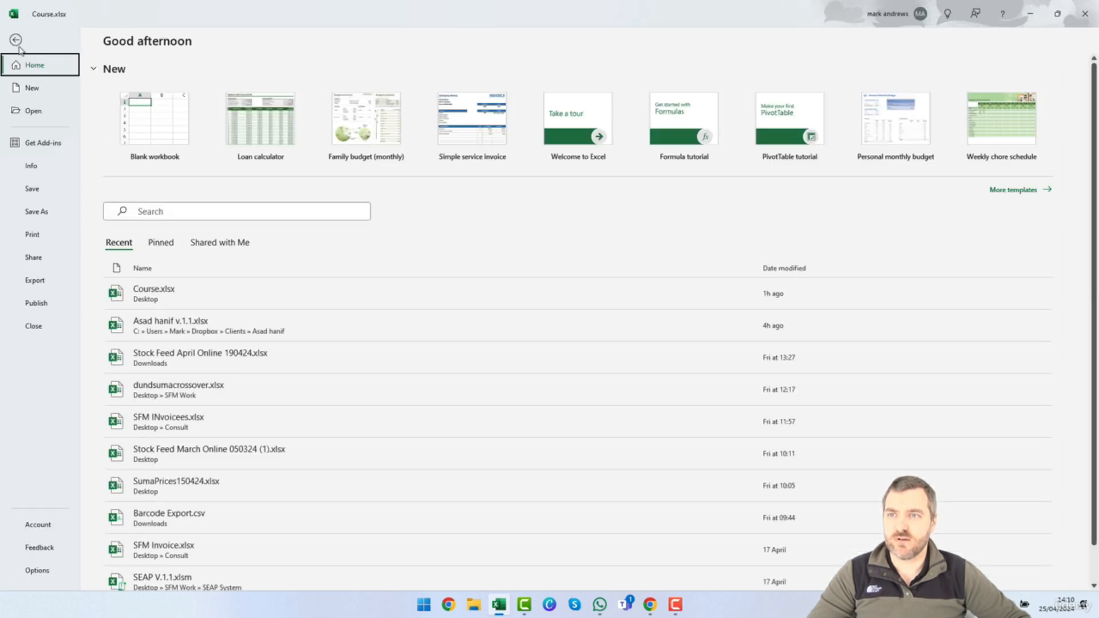
left_click(49, 219)
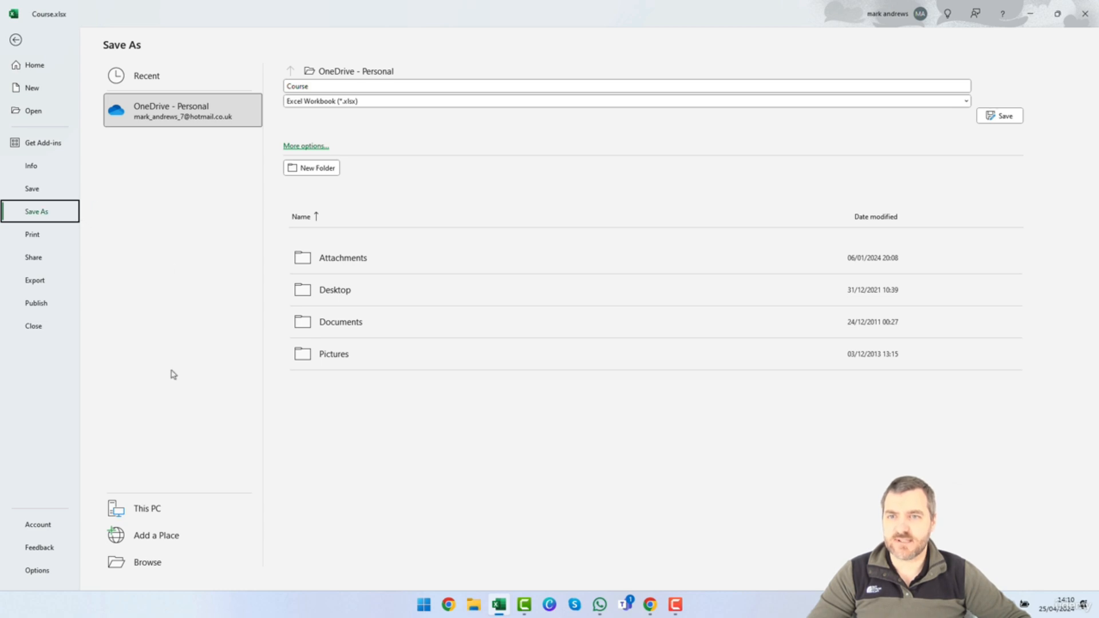
left_click(152, 561)
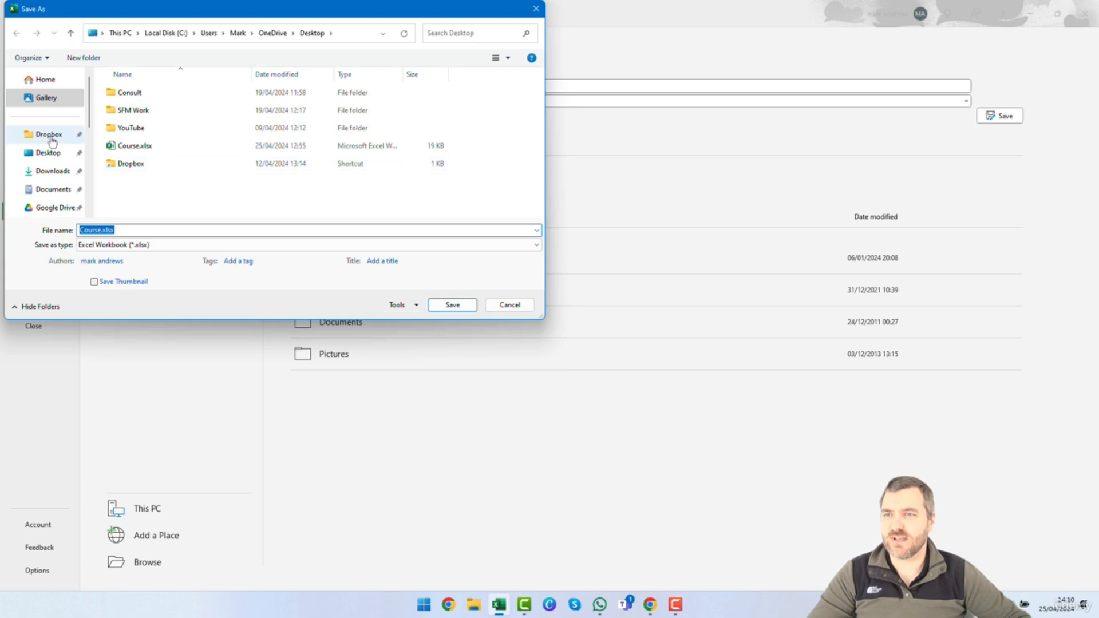
left_click(47, 152)
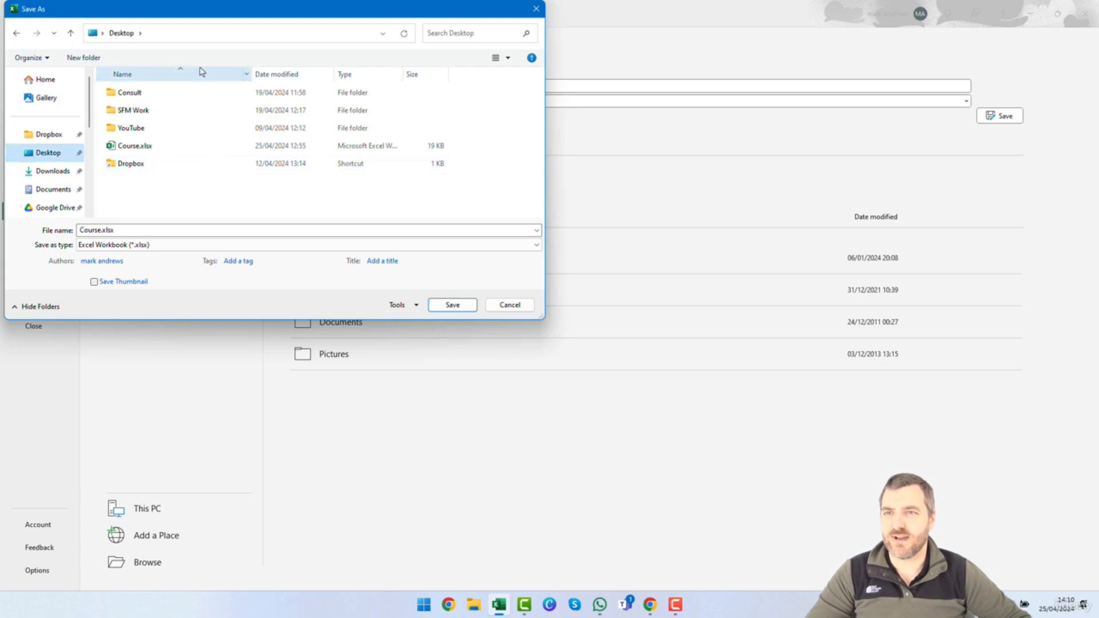
left_click_drag(191, 15, 511, 123)
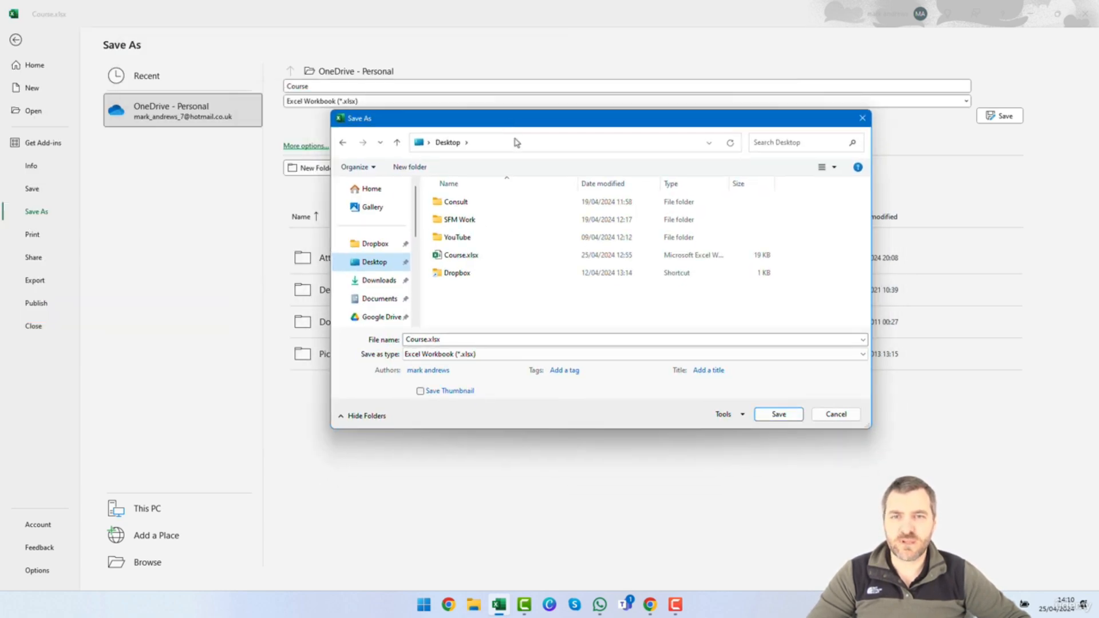
left_click(551, 358)
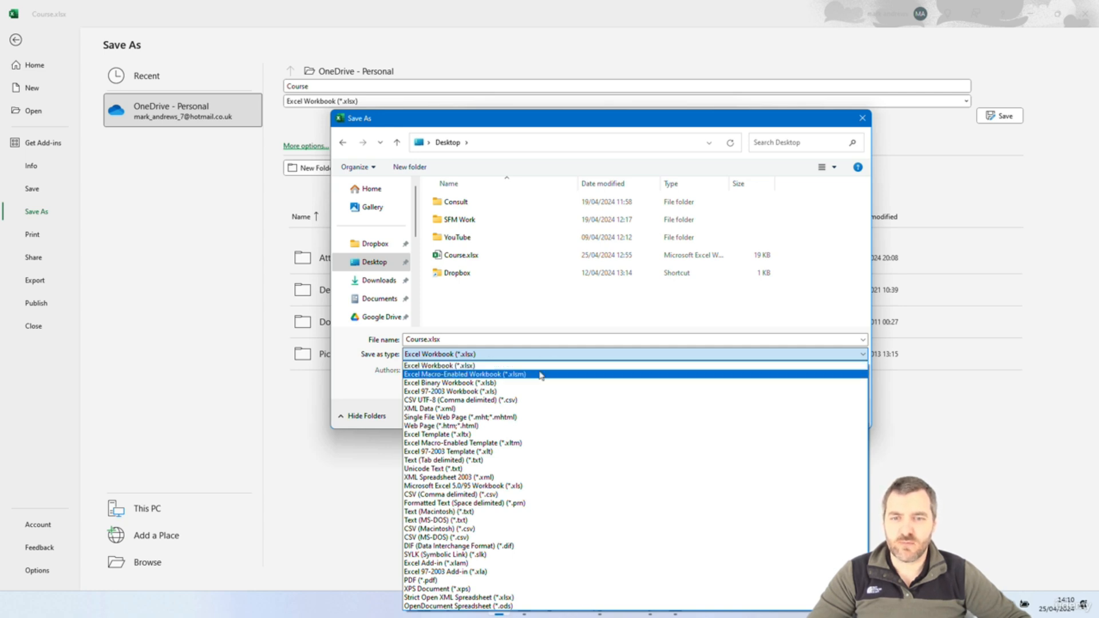
left_click(474, 434)
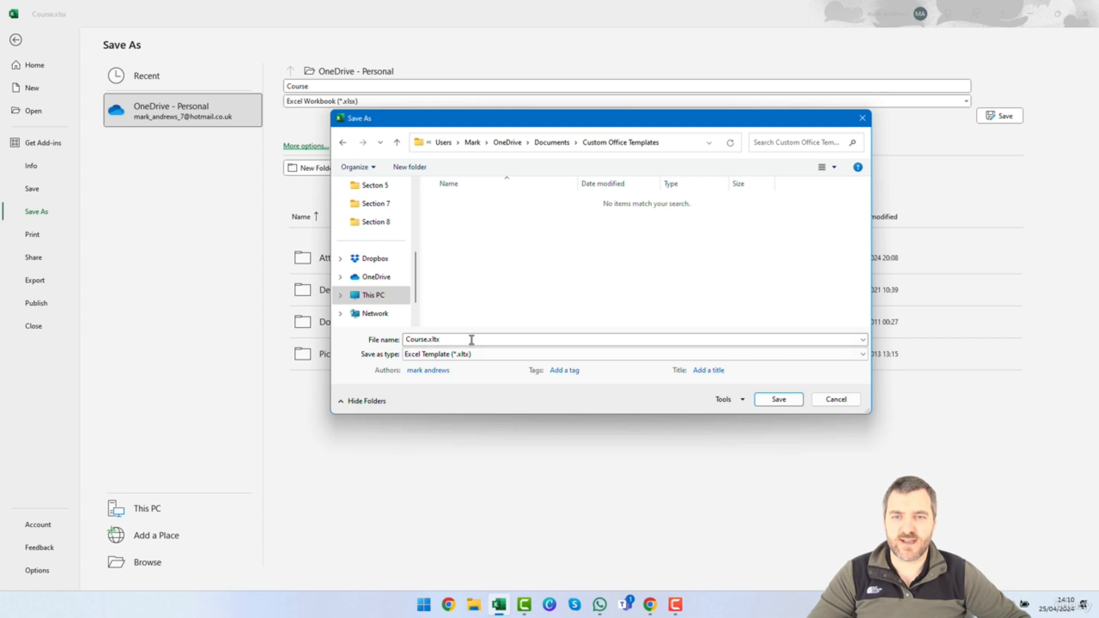
Name the template BudgetFamily and save it in the Custom Office Templates folder.
left_click(424, 341)
left_click(532, 343)
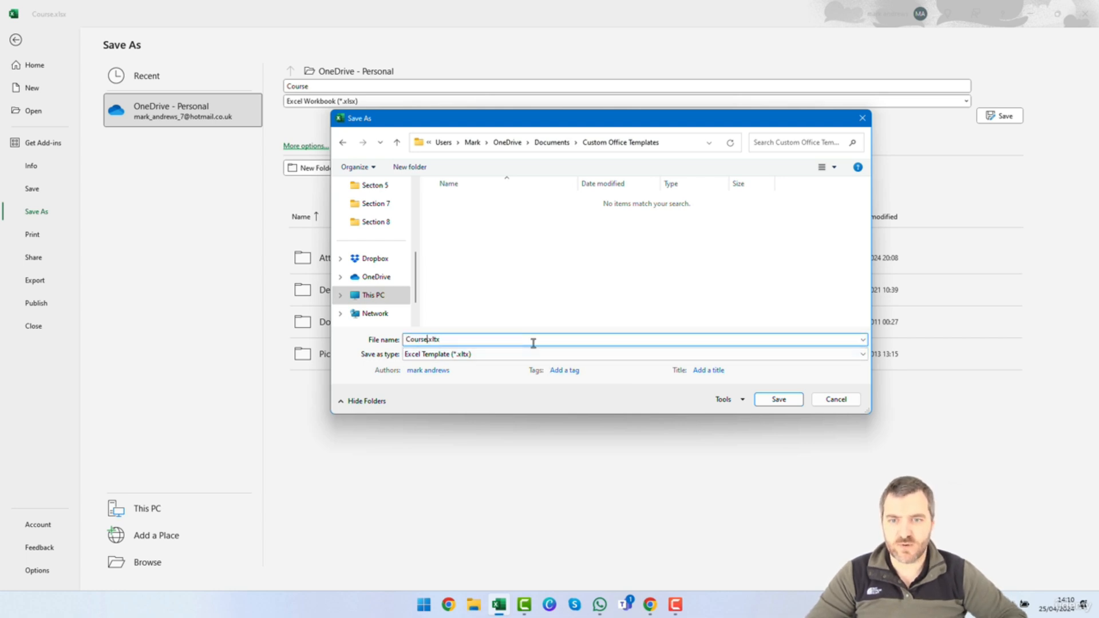
double_click(533, 343)
key("BackSpace")
type("Bu")
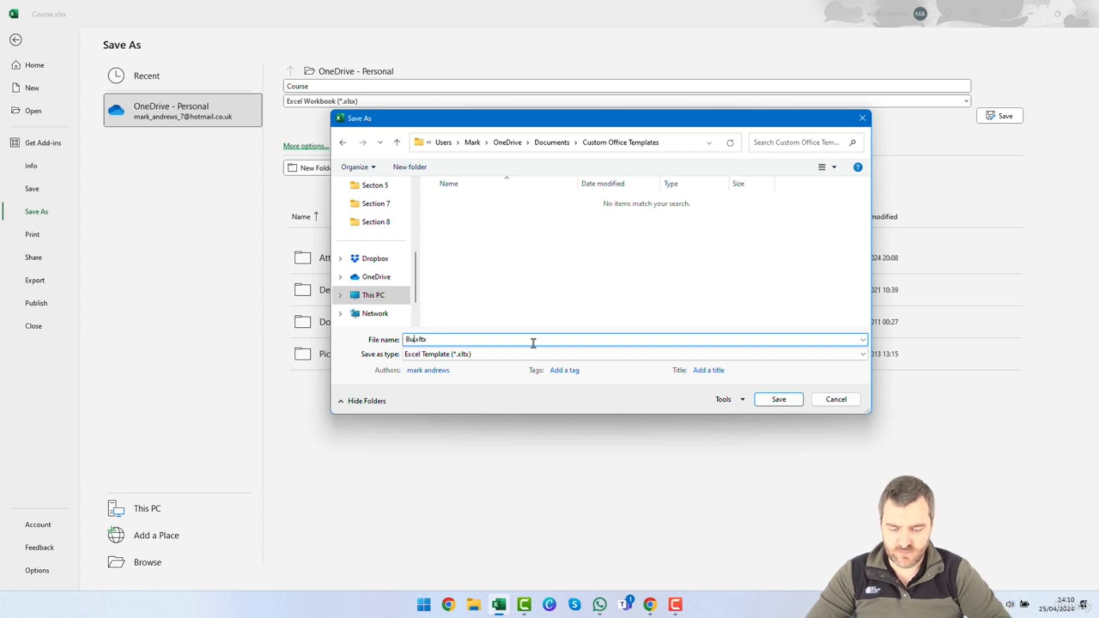
type("dgetFam")
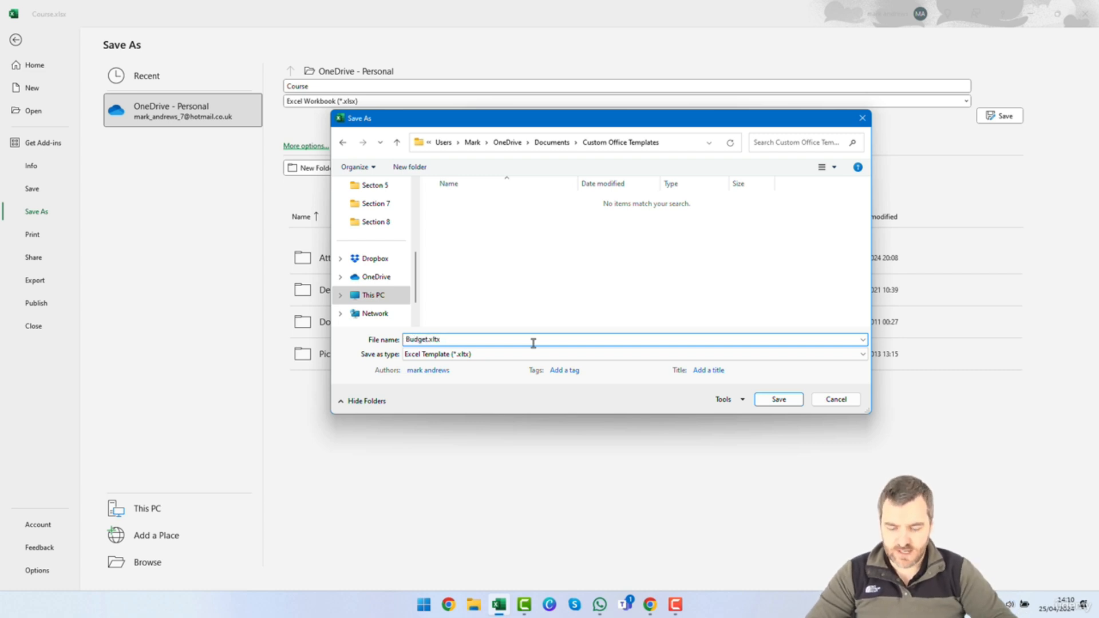
type("ily")
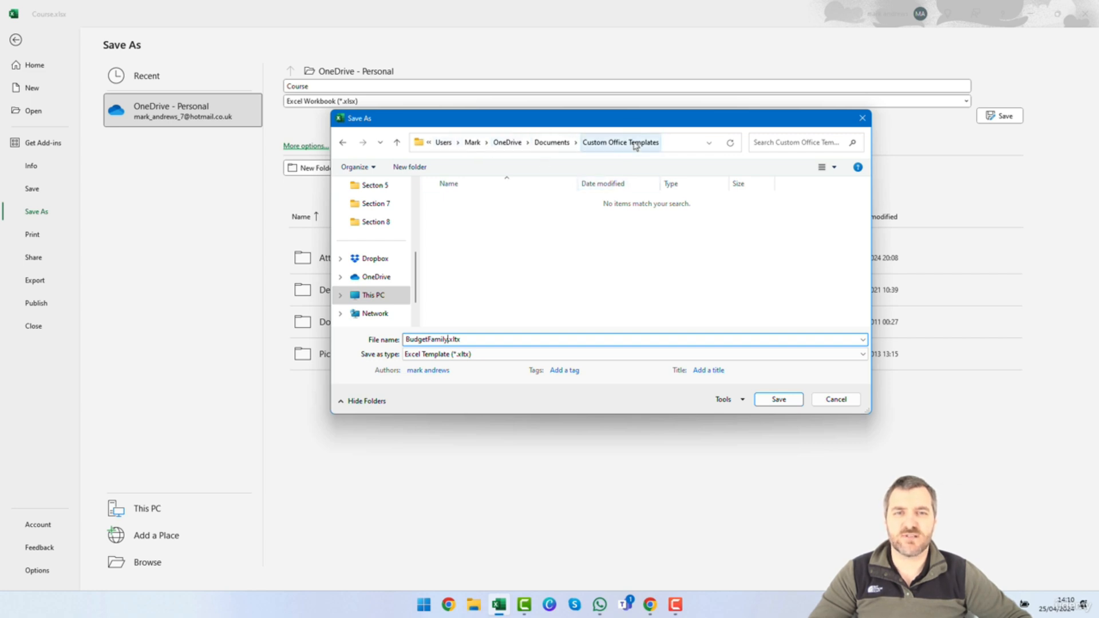
left_click(788, 400)
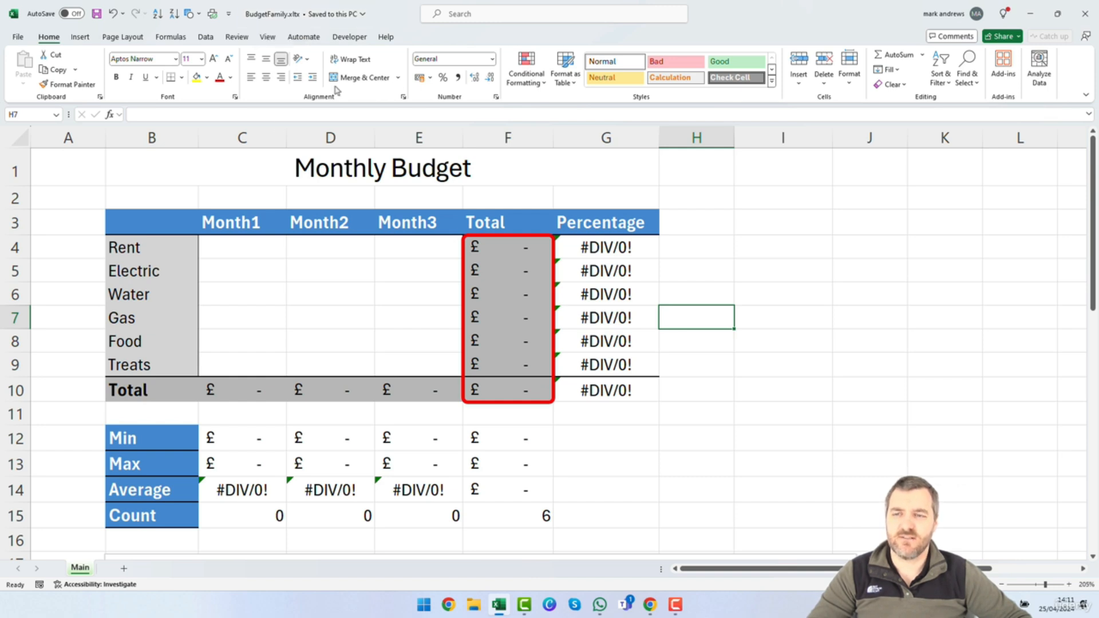
Close the BudgetFamily template and create a new workbook from the BudgetFamily personal template.
left_click(17, 38)
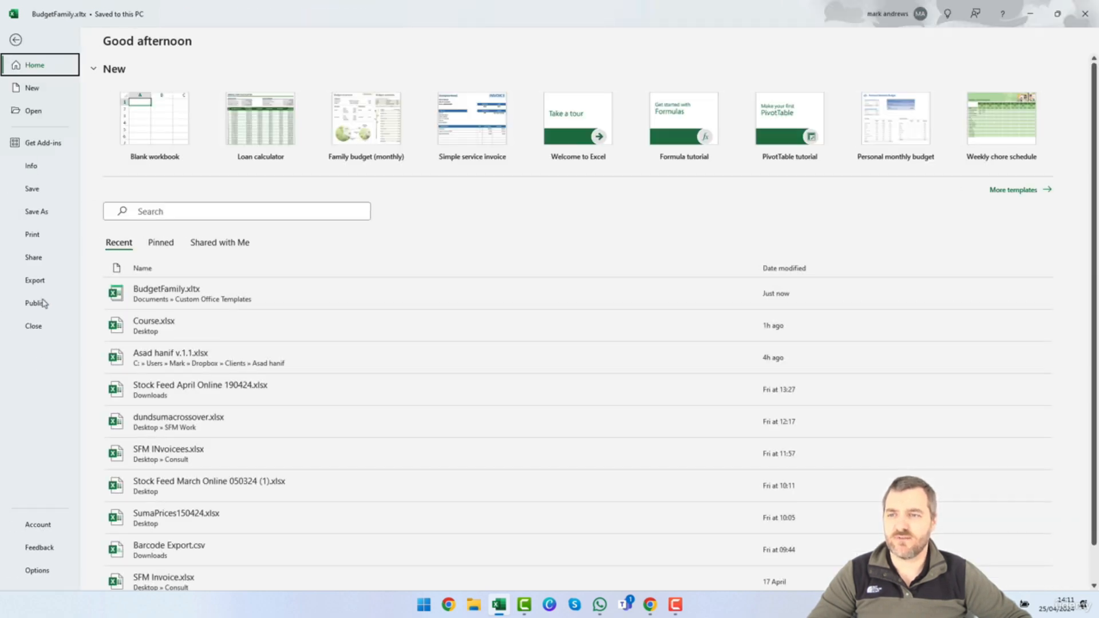
left_click(33, 325)
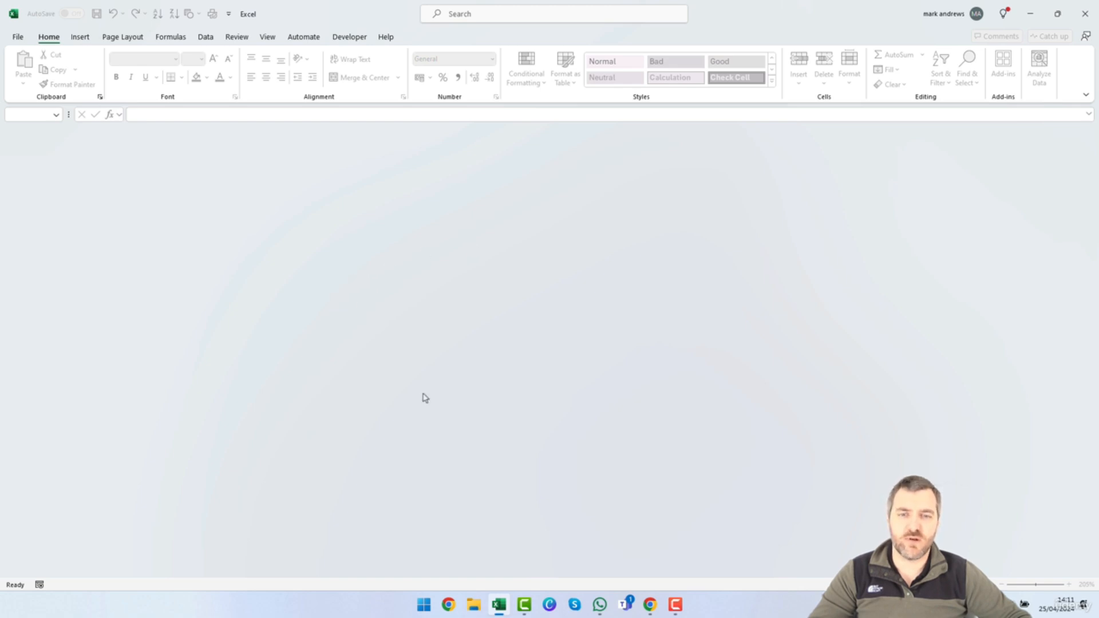
left_click(15, 40)
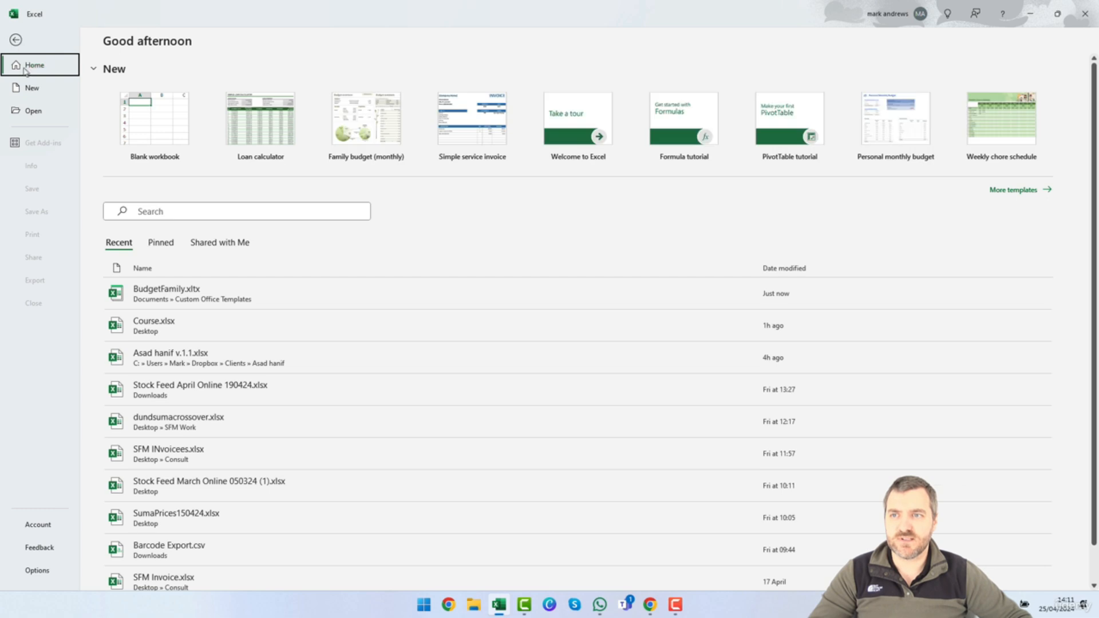
left_click(36, 96)
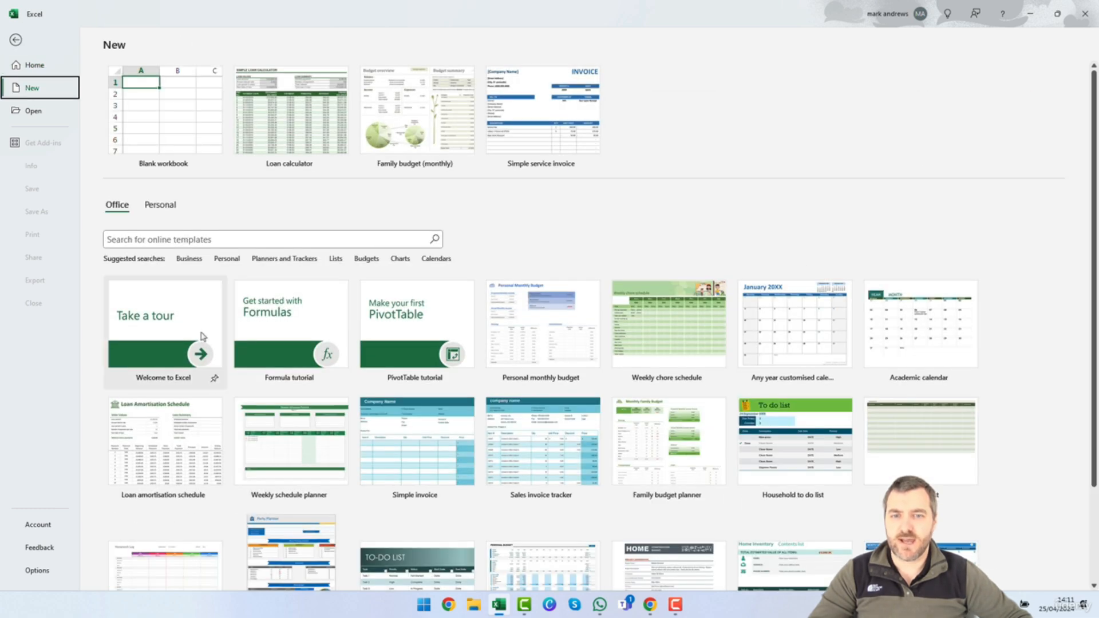
scroll(804, 281, "down", 2)
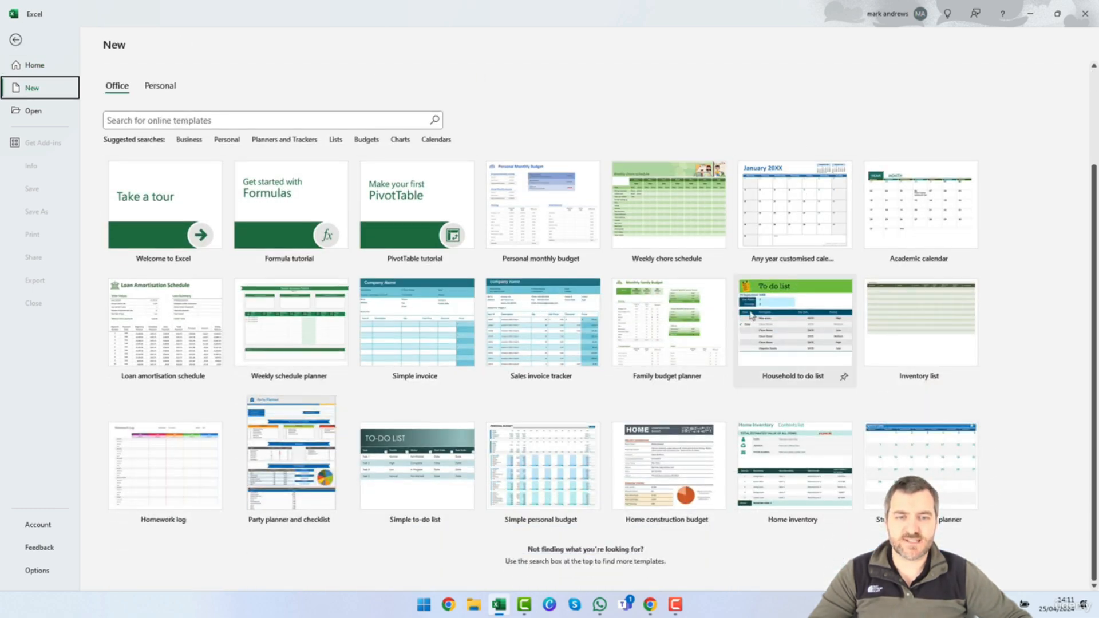
scroll(436, 346, "up", 2)
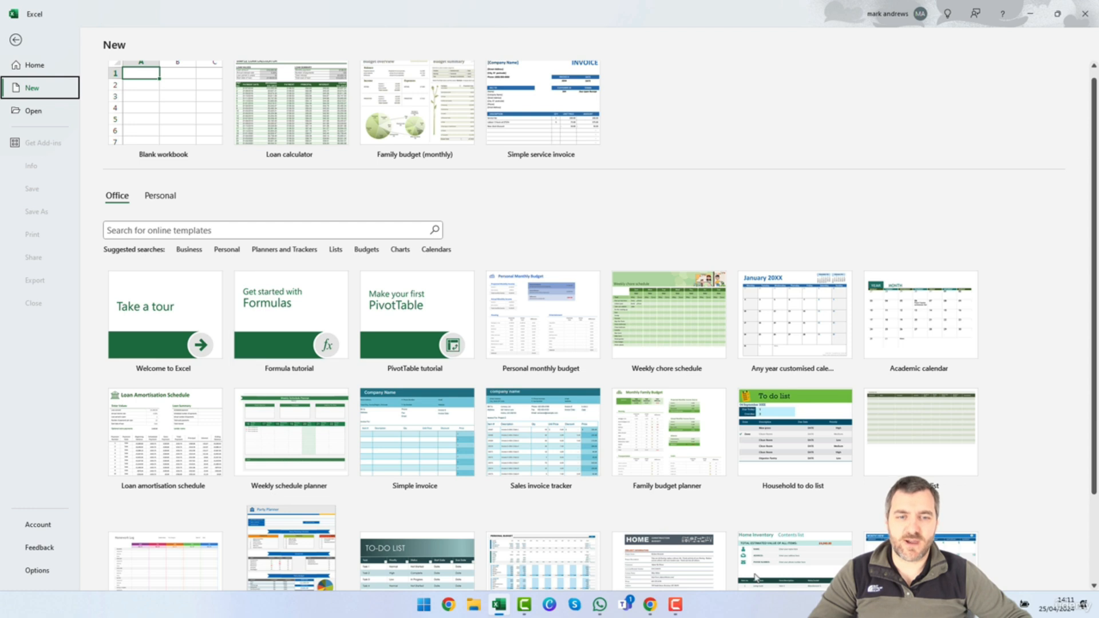
left_click(163, 196)
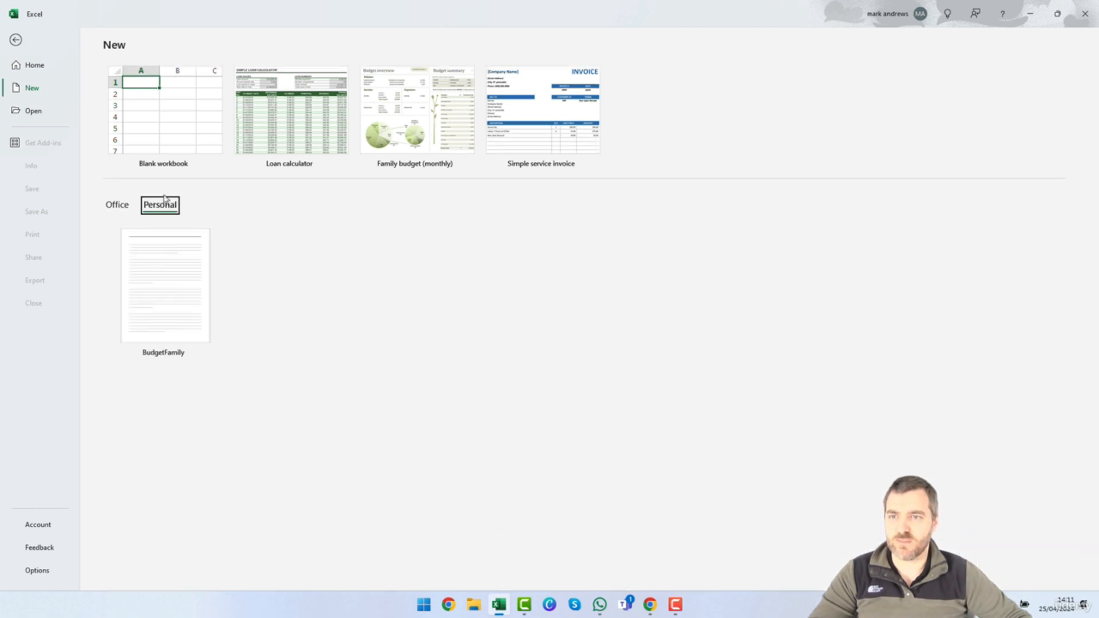
left_click(164, 285)
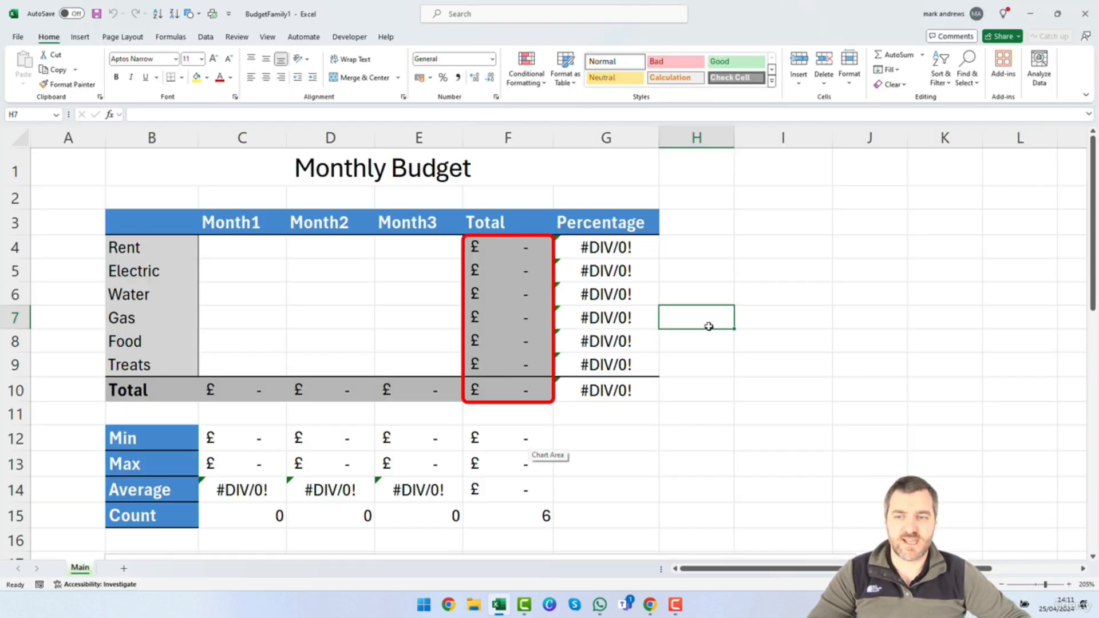
Enter April 2024, May 2024 and June 2024 as the month headings in C3, D3 and E3.
scroll(708, 326, "down", 6)
scroll(705, 327, "up", 6)
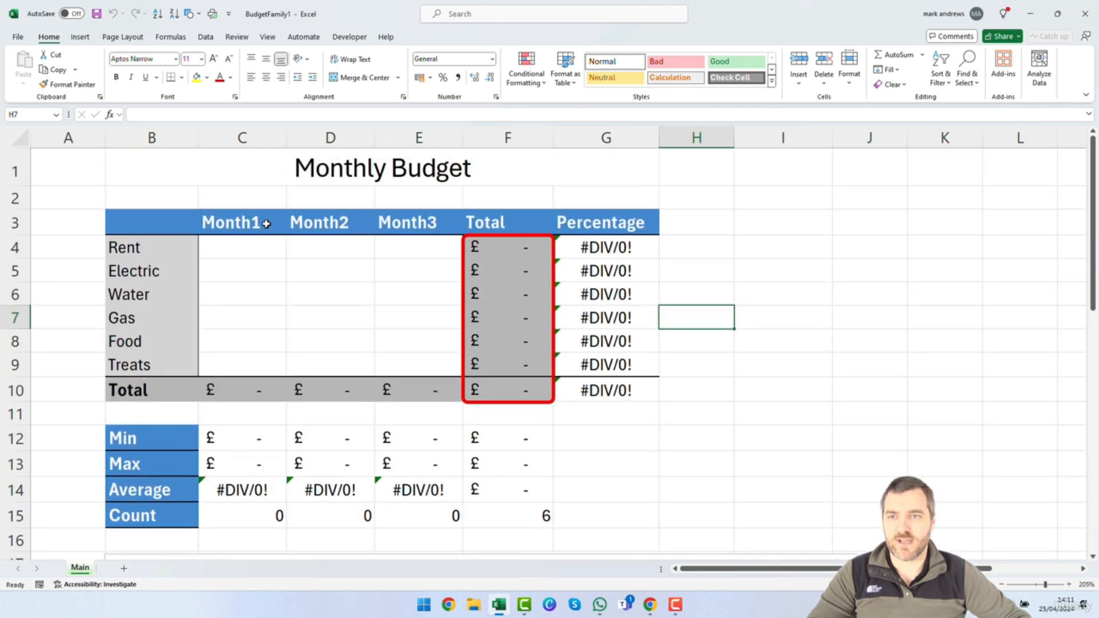
left_click(265, 223)
type("Ap")
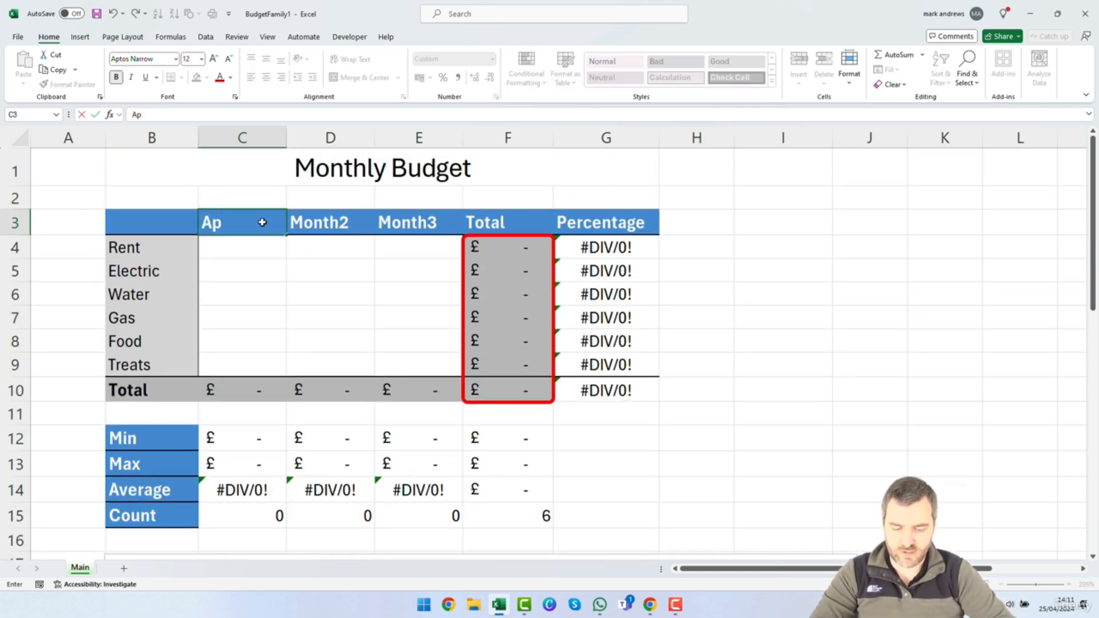
type("ril 2024")
key("Tab")
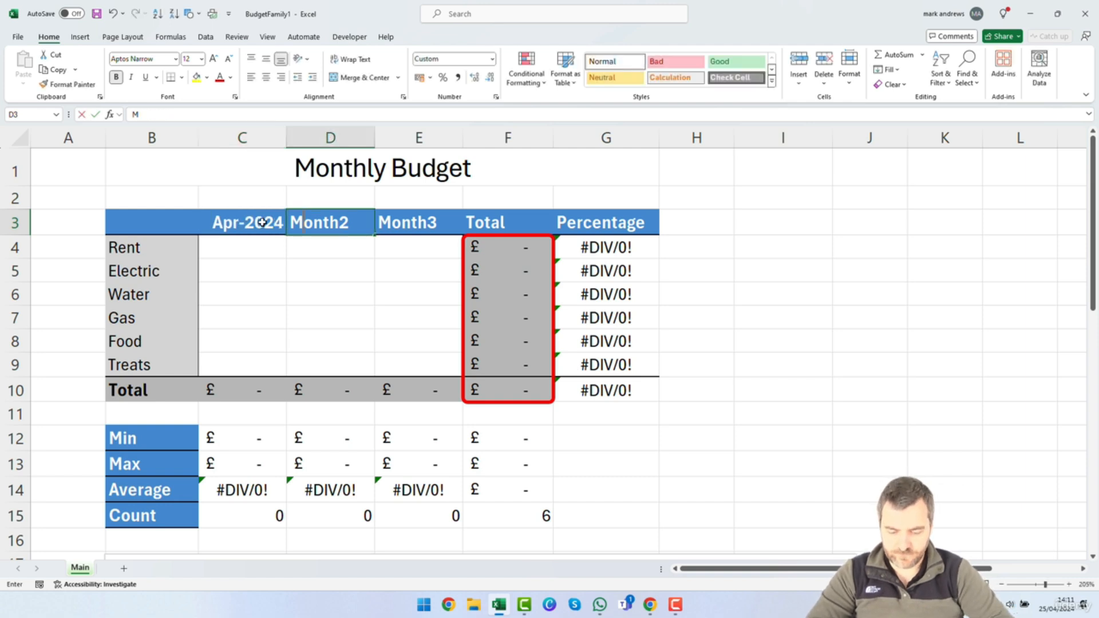
type("May 2024")
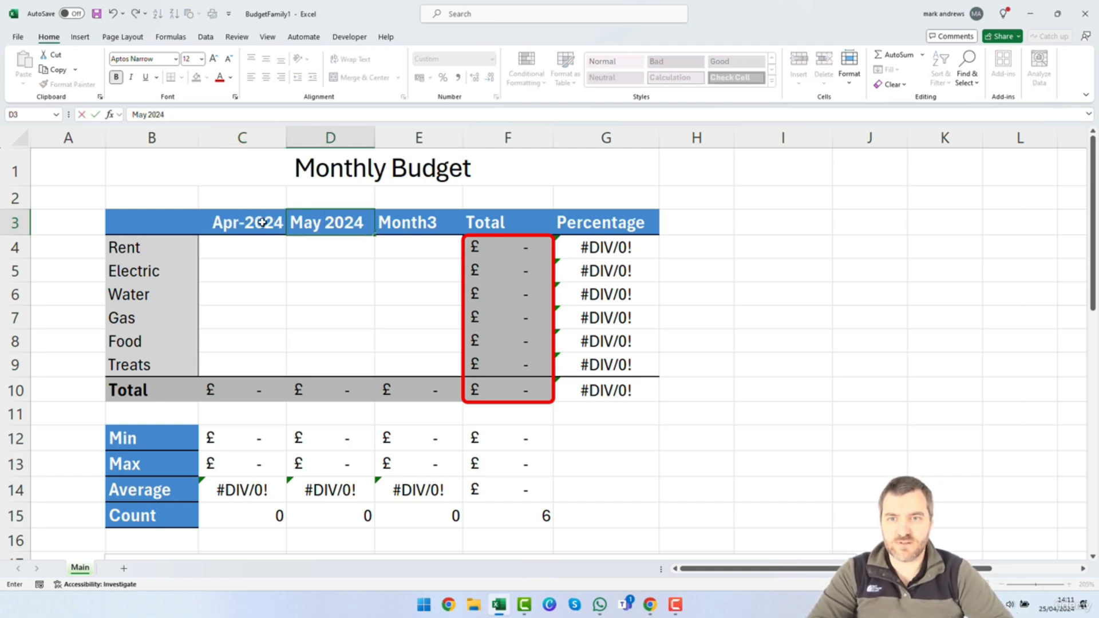
key("Tab")
type("JUn")
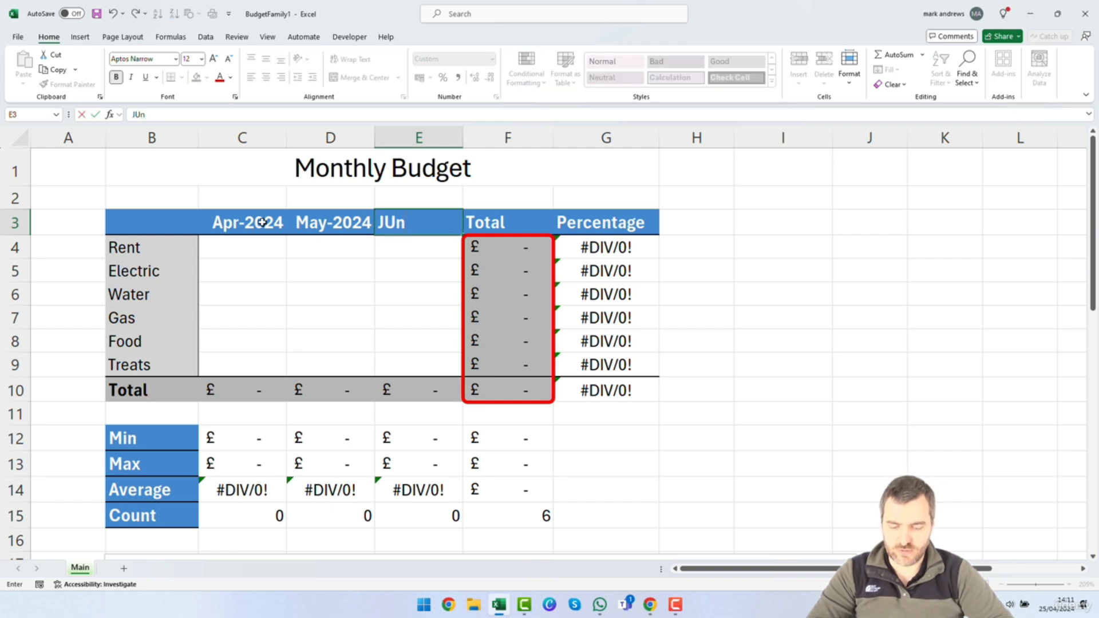
key("BackSpace")
key("BackSpace")
type("une 2024")
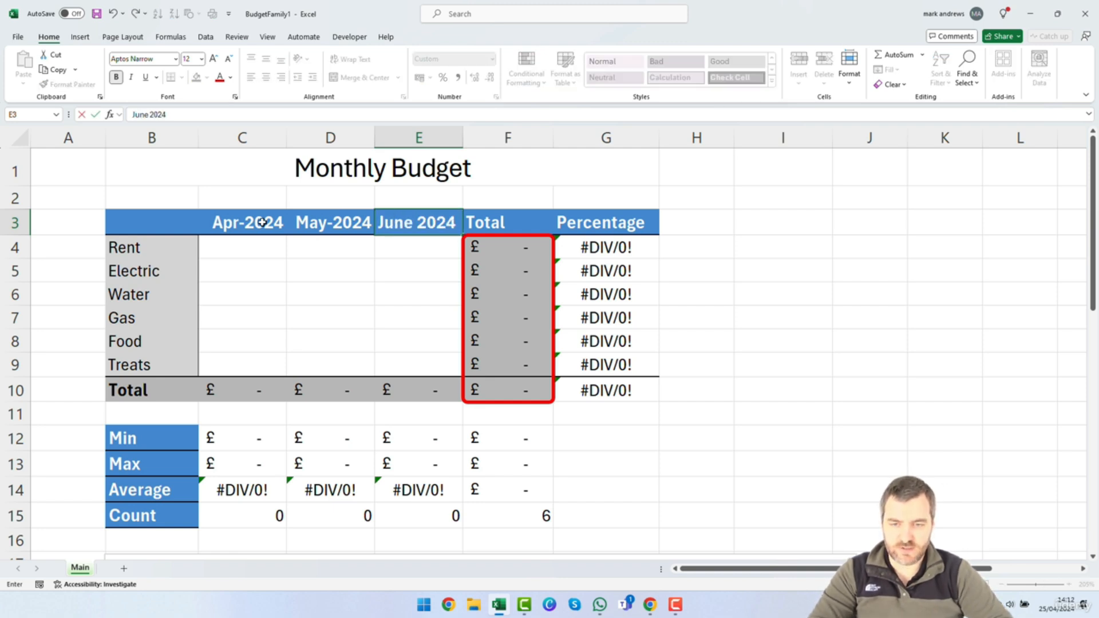
key("Return")
Enter the April amounts for Rent, Electric and Water in C4:C6 as 1000, 100 and 40.
key("Left")
key("Left")
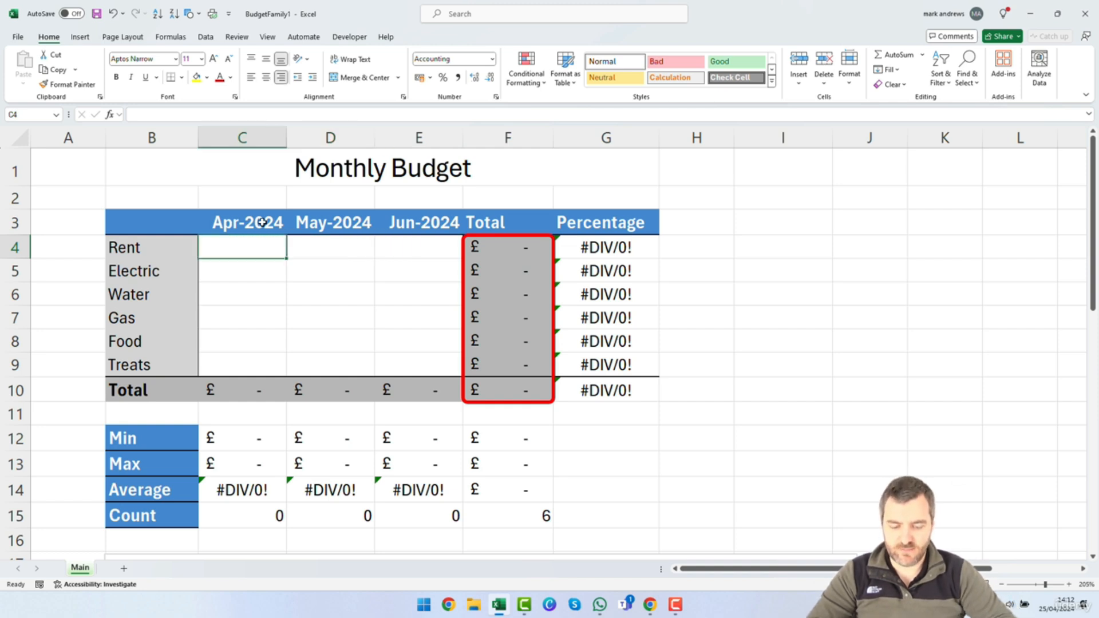
type("1000")
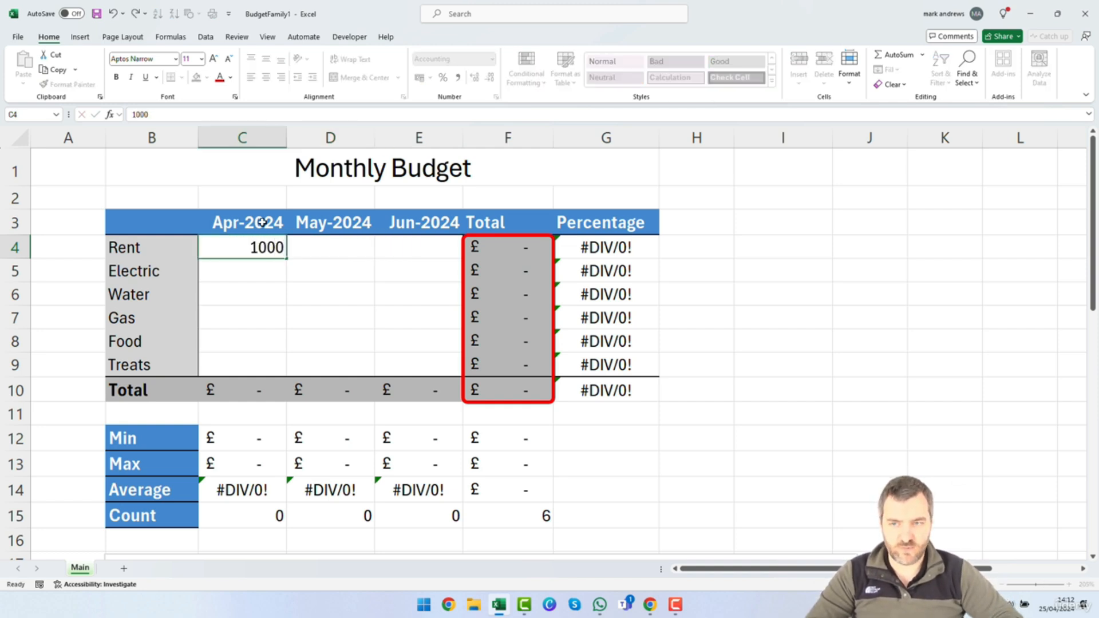
key("Return")
type("100")
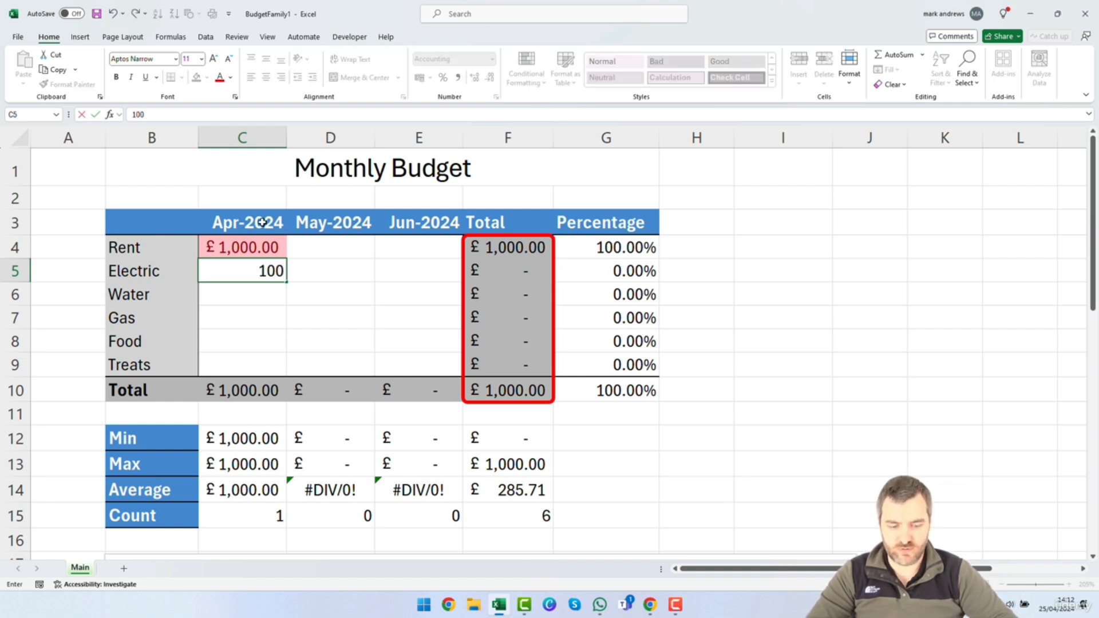
key("Return")
type("40")
key("Return")
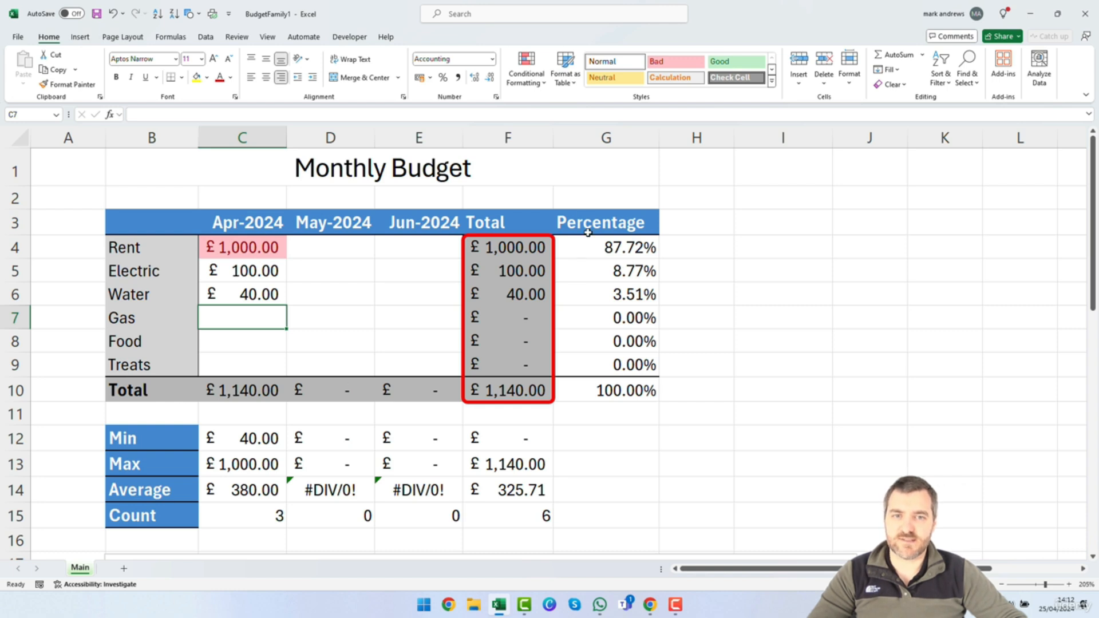
Fill in the remaining April amounts in C7:C9 with 50 for Gas, 30 for Food and 20 for Treats.
scroll(503, 303, "down", 3)
scroll(560, 315, "down", 1)
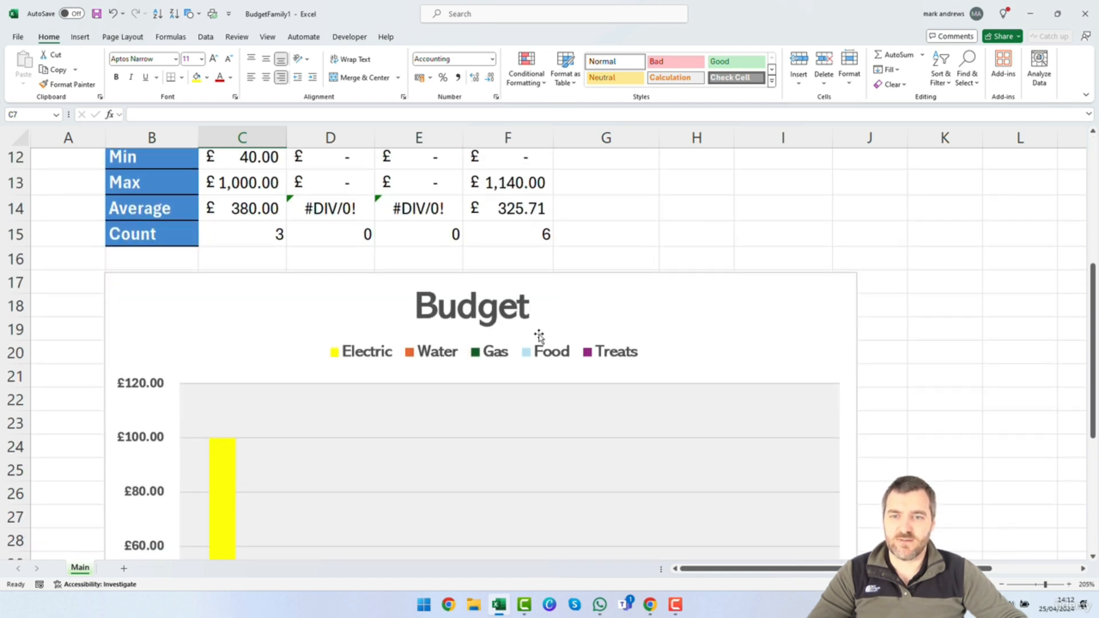
scroll(498, 360, "down", 3)
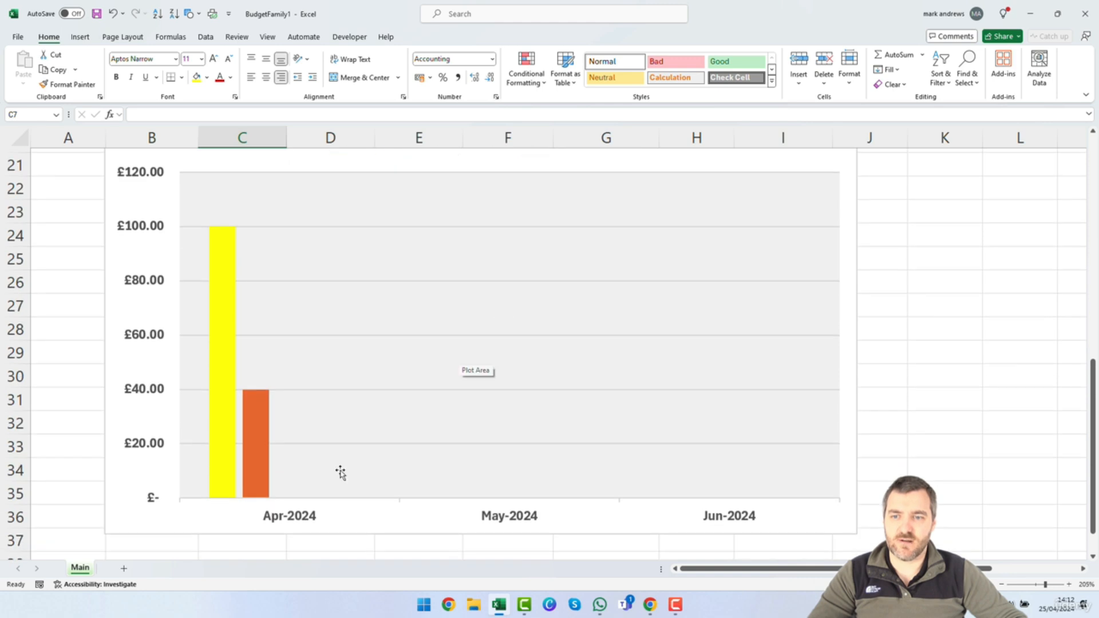
scroll(323, 384, "up", 6)
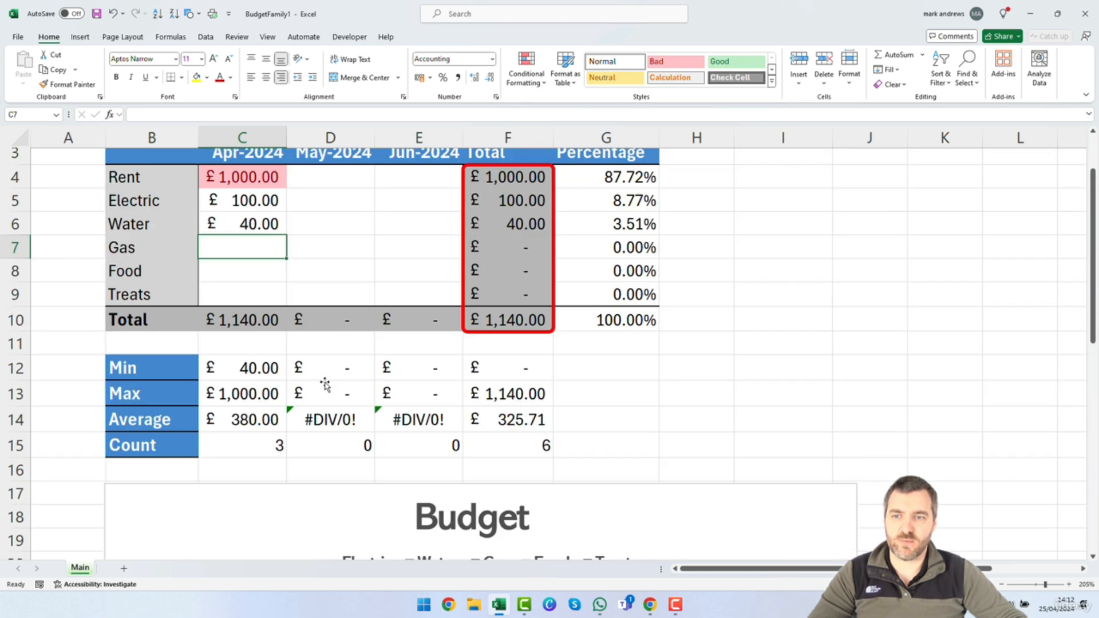
scroll(398, 372, "down", 7)
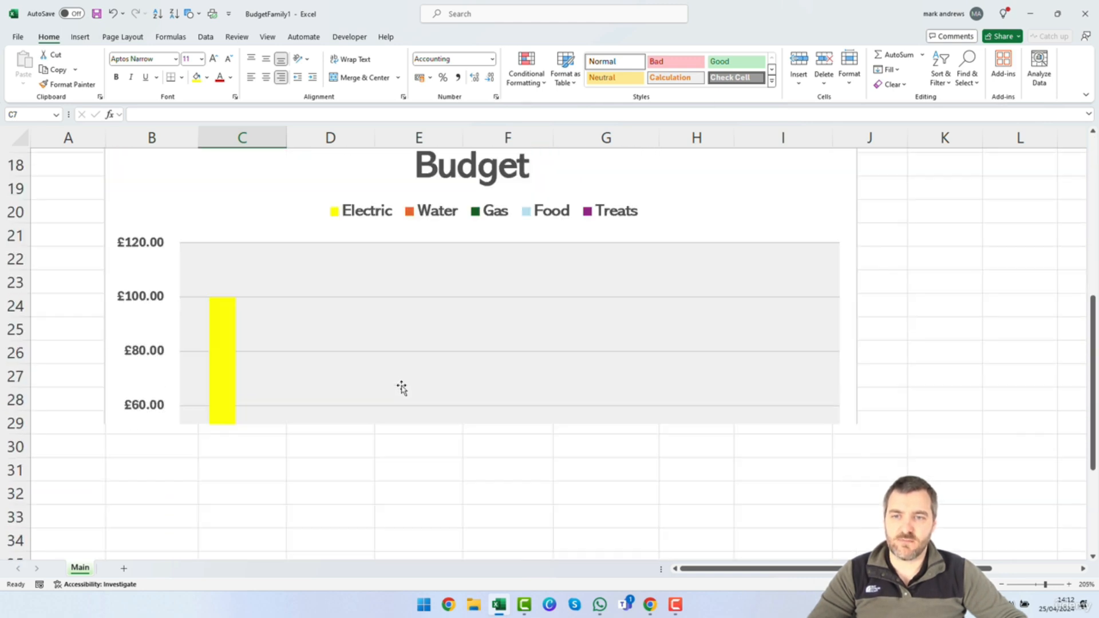
scroll(286, 395, "up", 7)
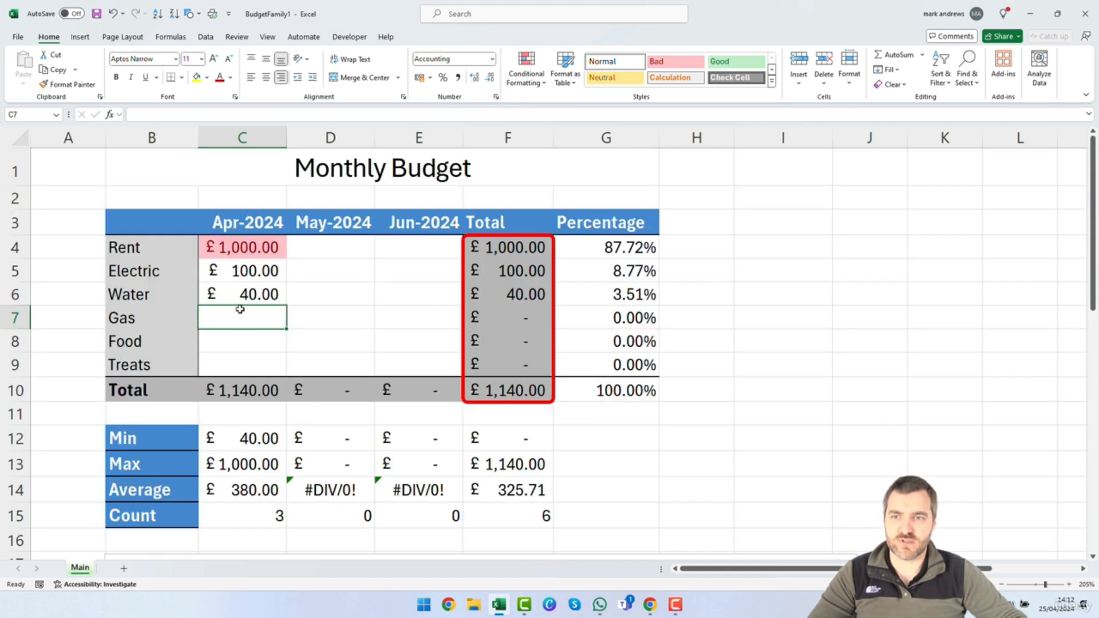
type("50")
key("Return")
type("30")
key("Return")
type("20")
key("Return")
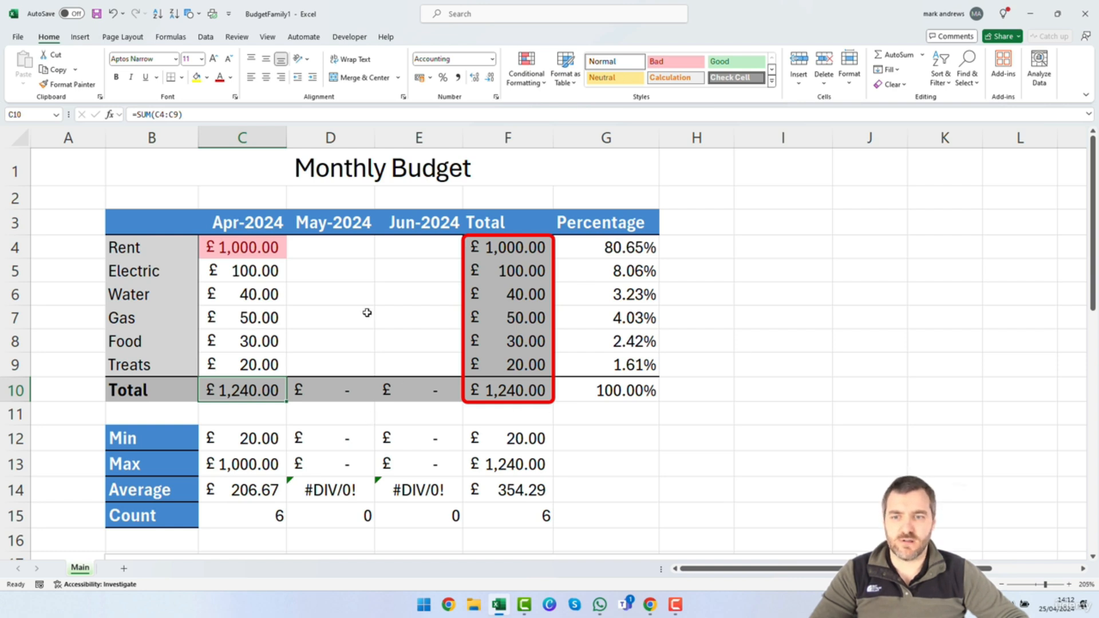
Review the Budget chart below the table against the April expense figures.
scroll(365, 314, "down", 4)
scroll(365, 317, "up", 4)
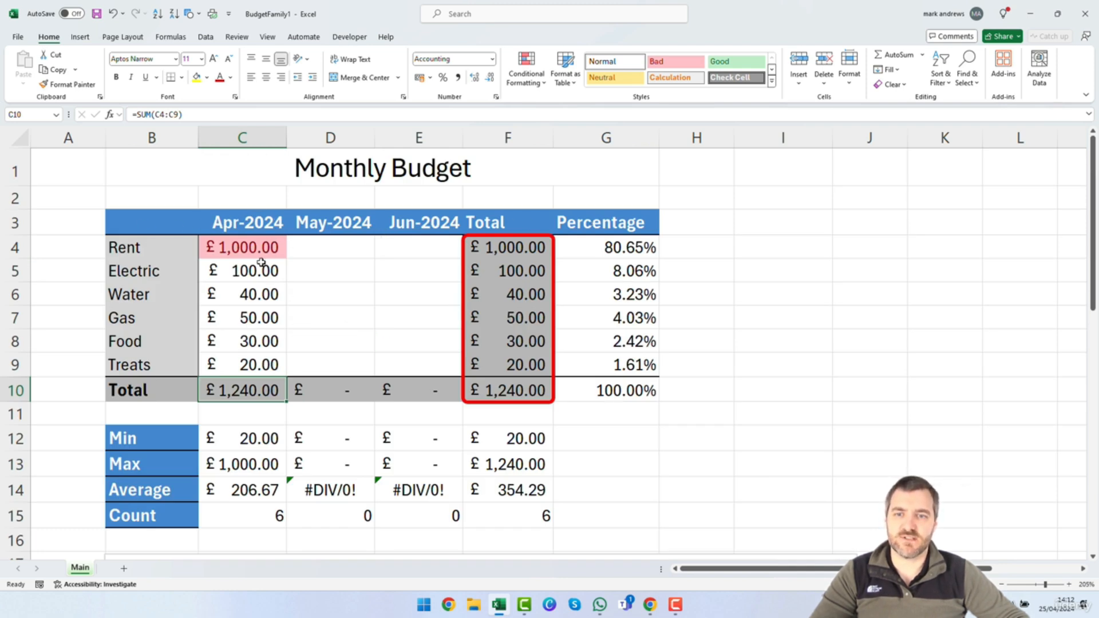
scroll(261, 262, "down", 9)
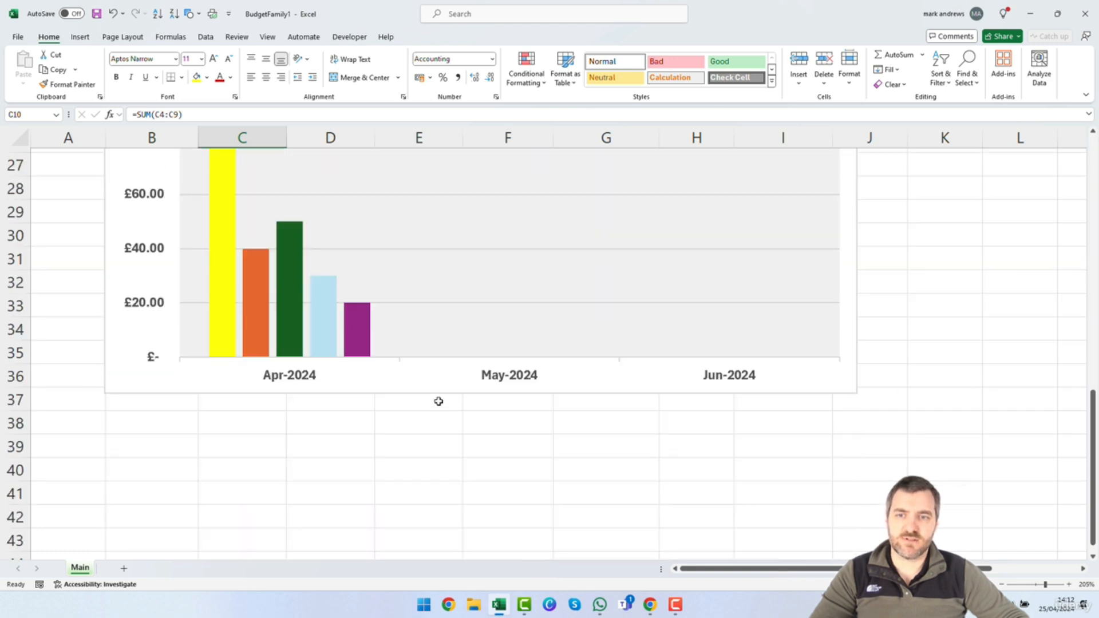
scroll(314, 428, "up", 2)
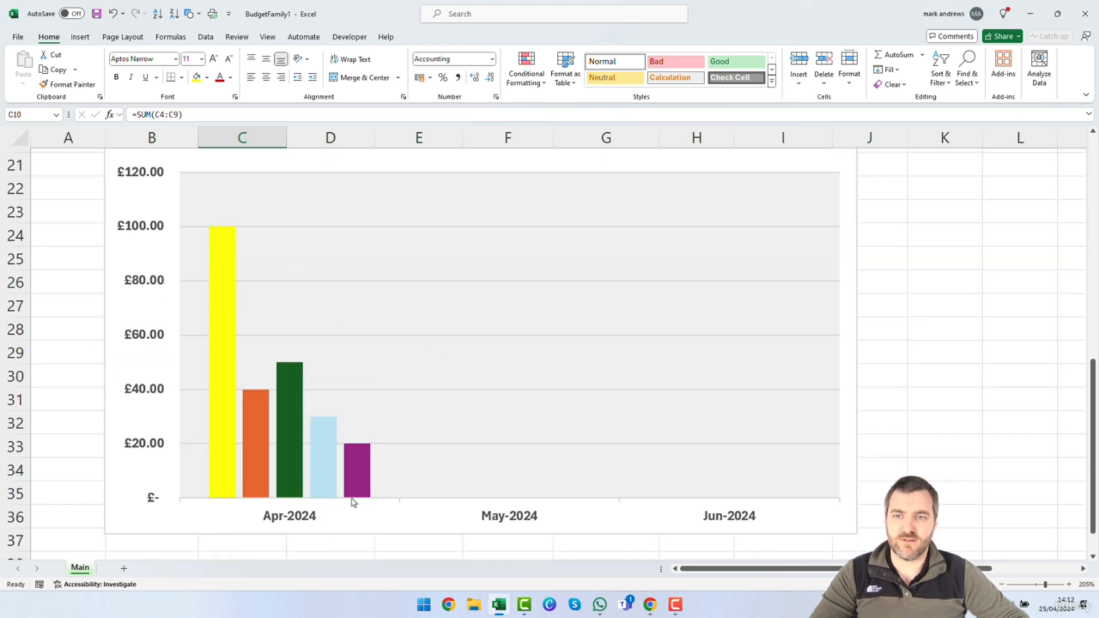
scroll(466, 457, "up", 7)
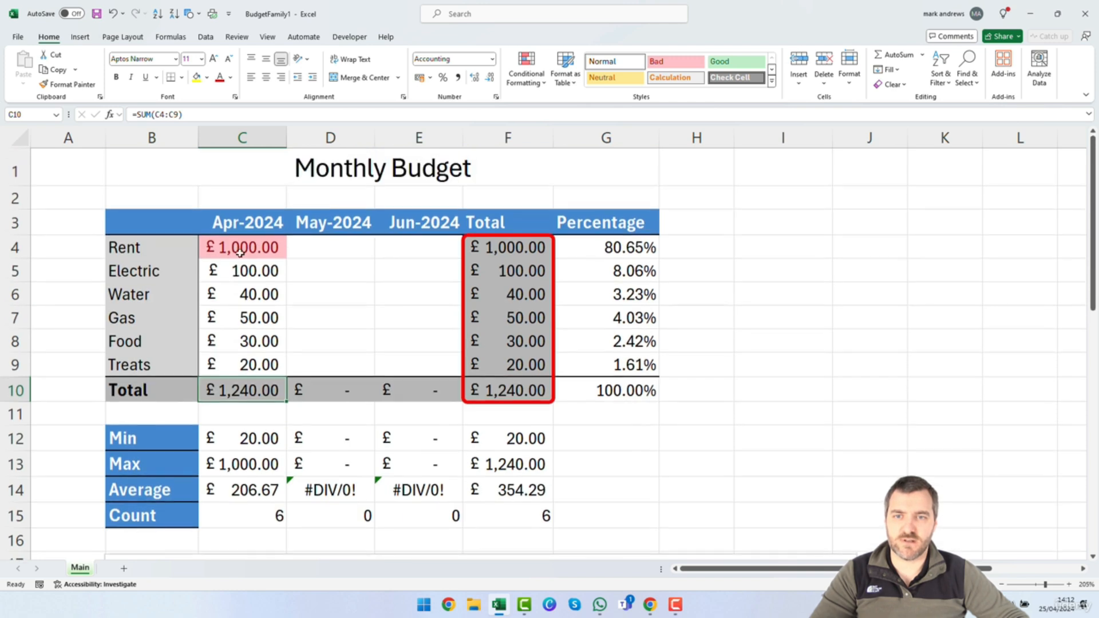